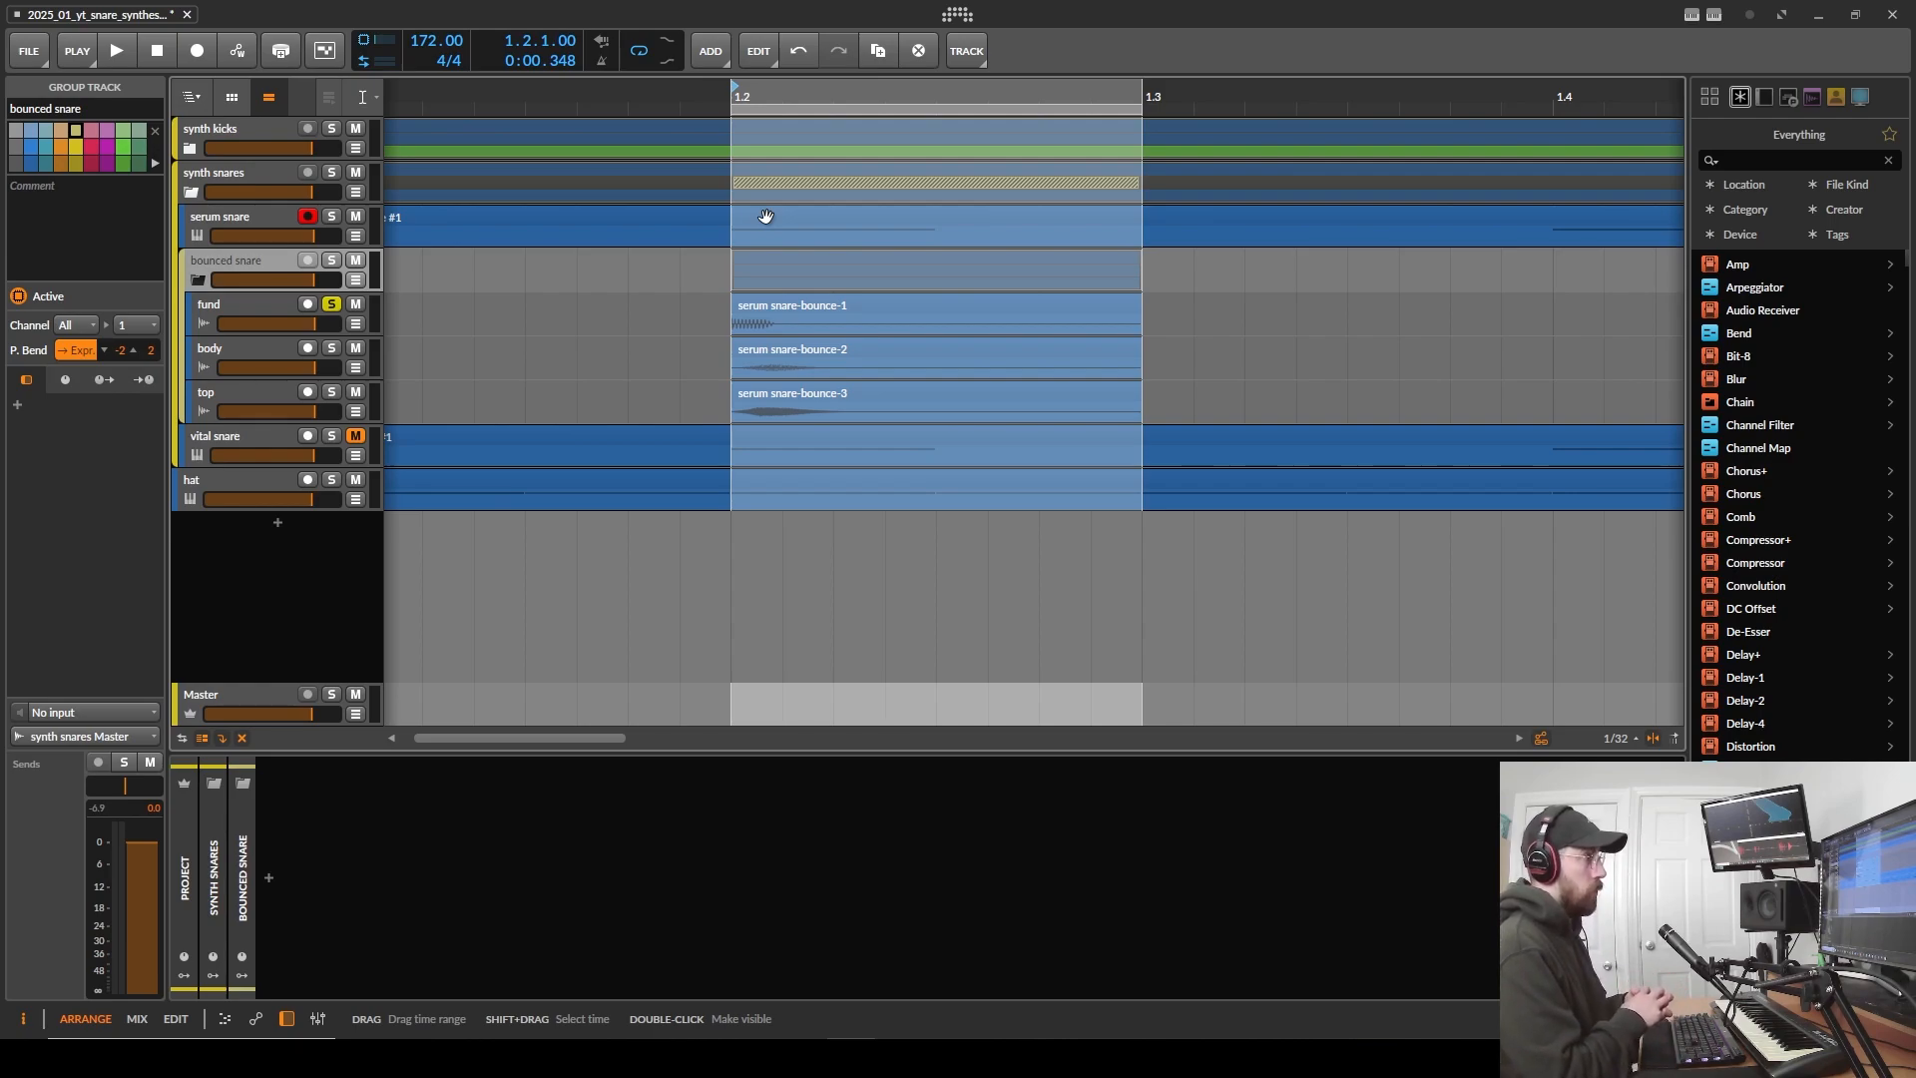
# - Inspect the fund, body and top tracks inside the bounced snare group one after another
pyautogui.click(250, 305)
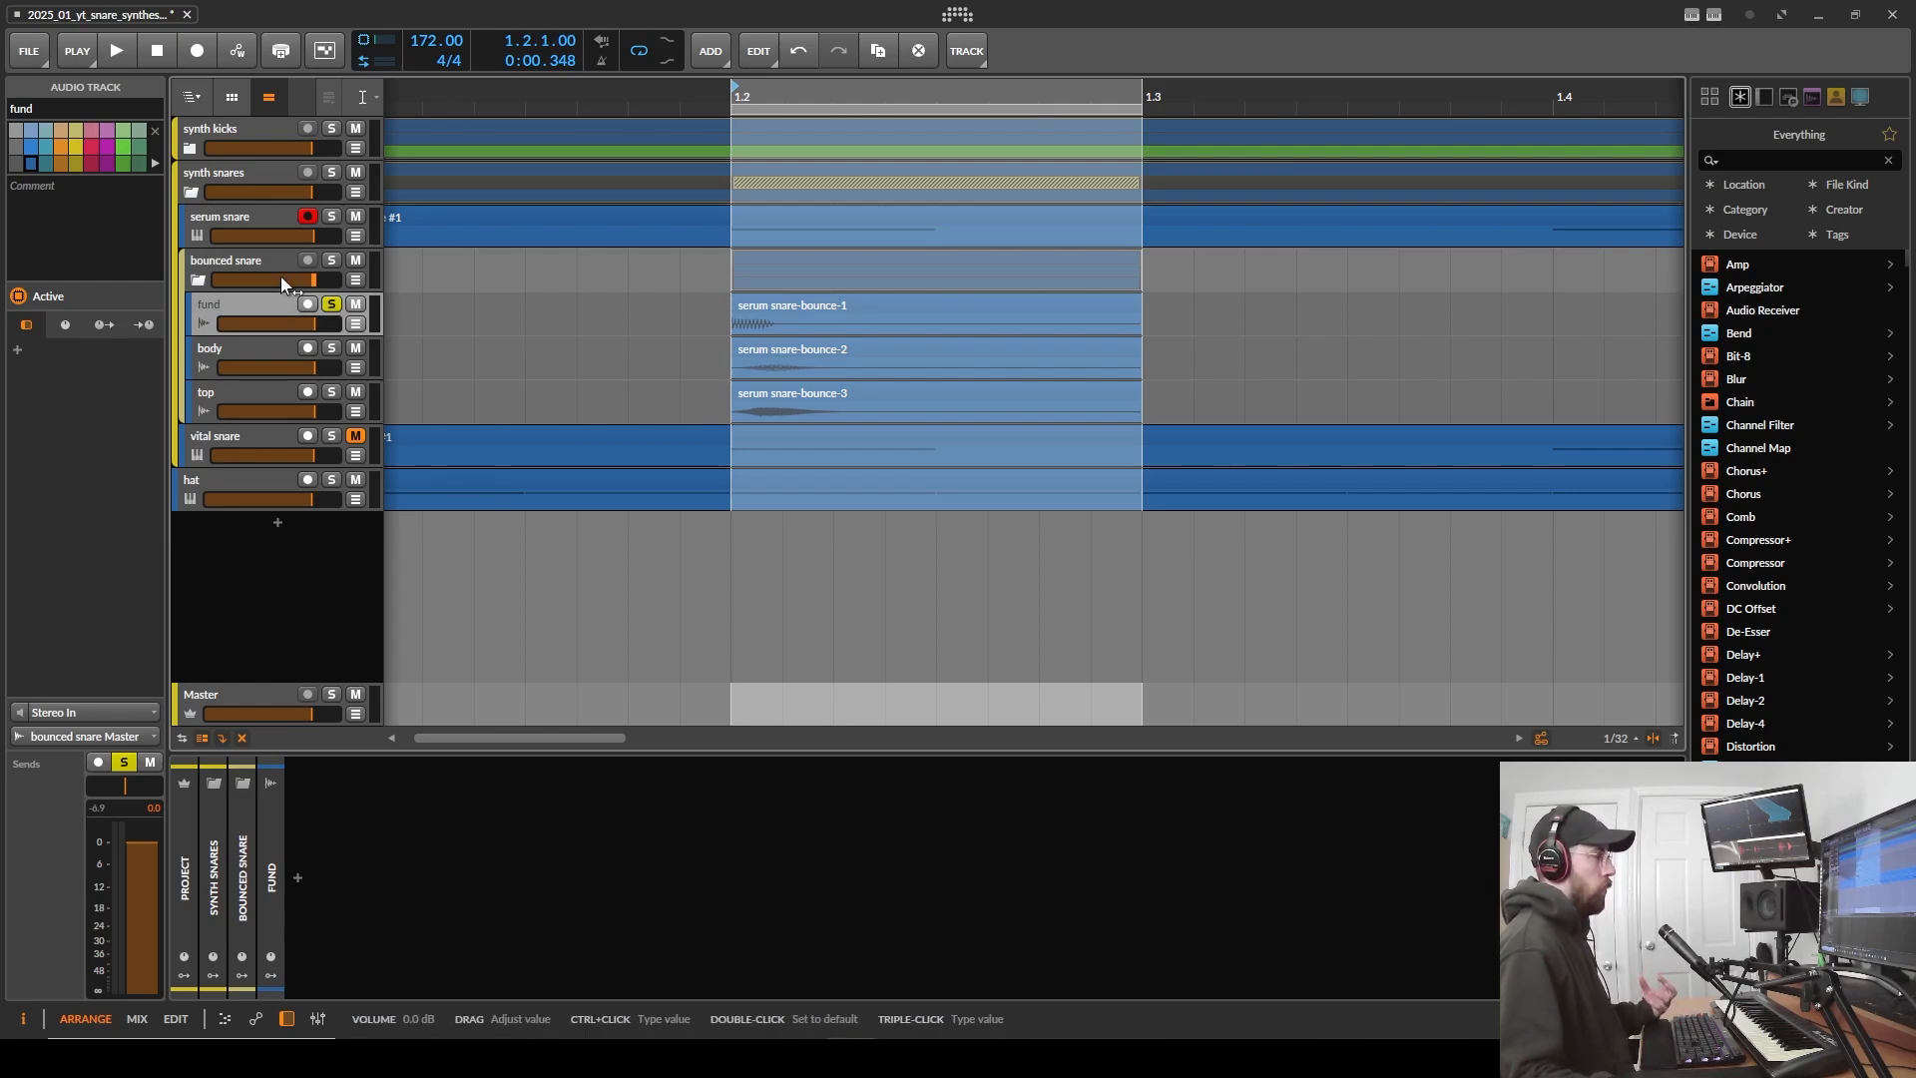
pyautogui.click(255, 354)
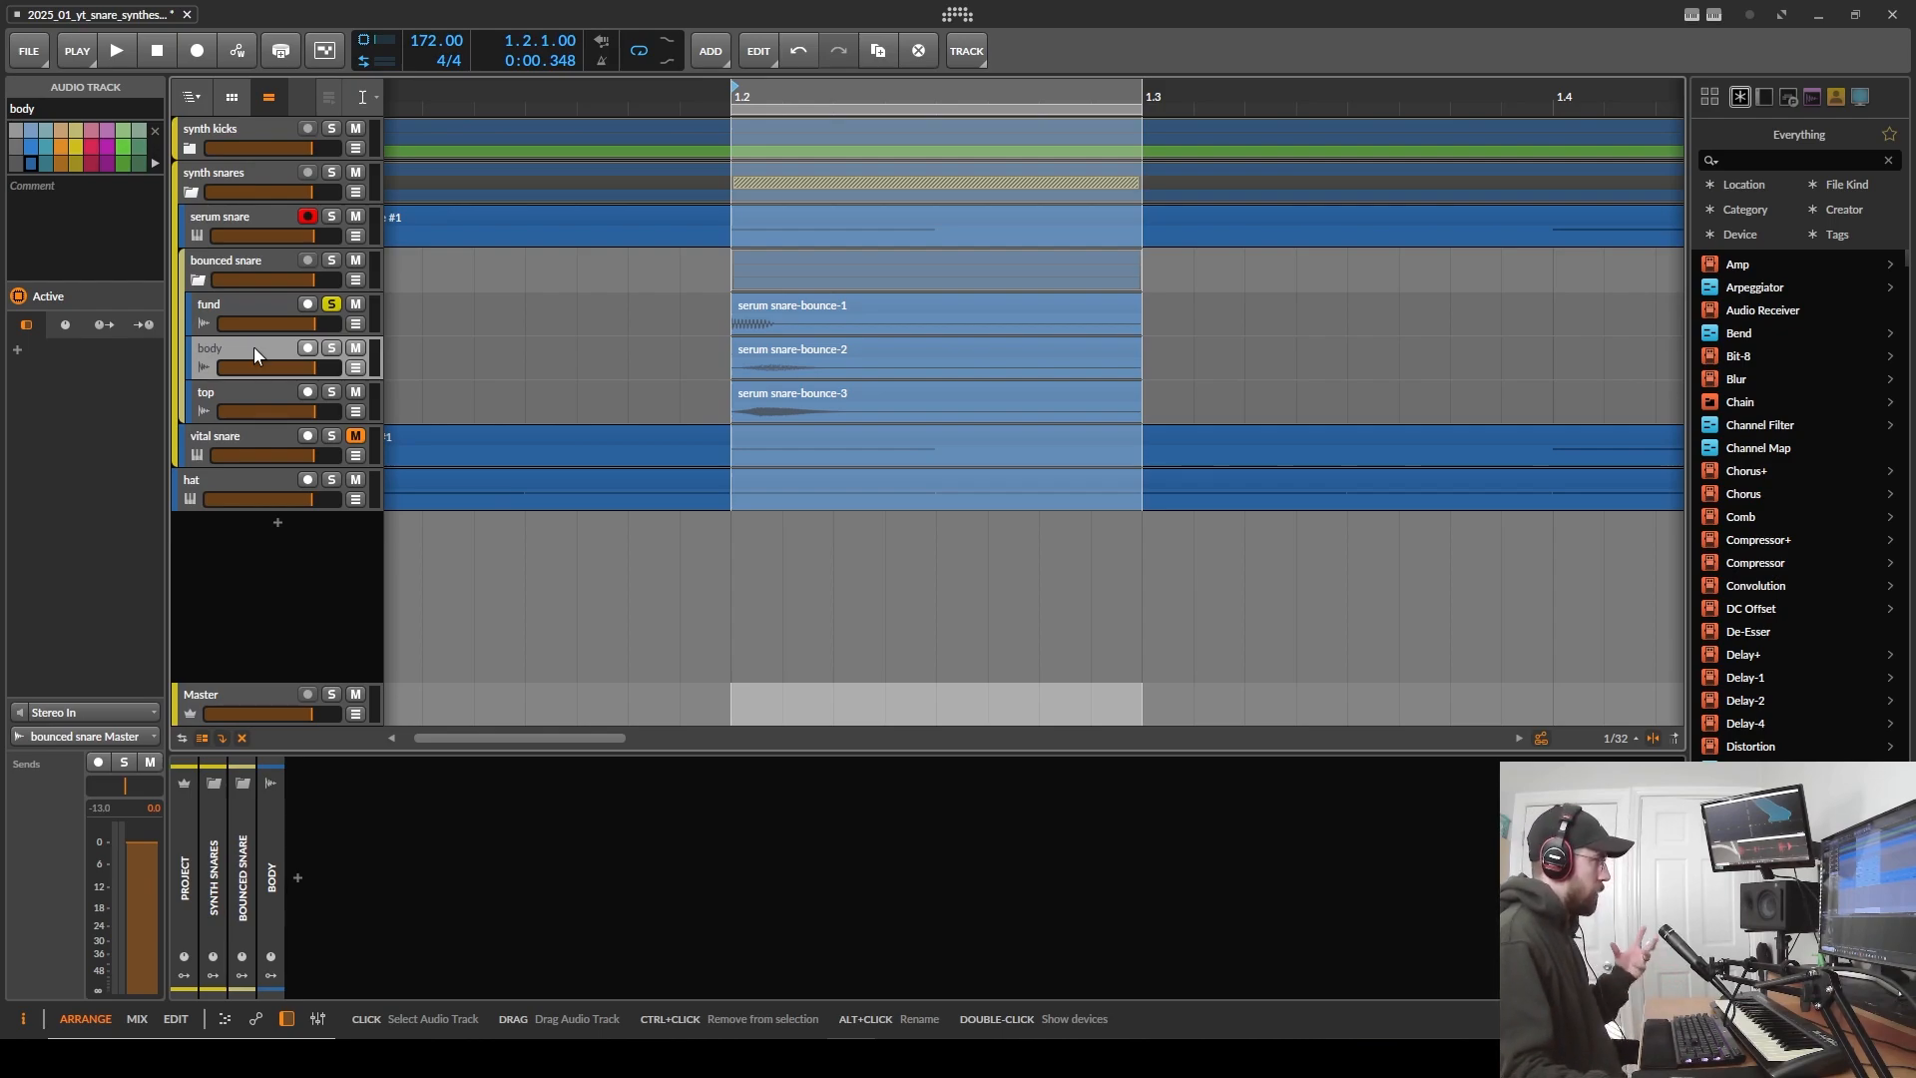
pyautogui.click(249, 401)
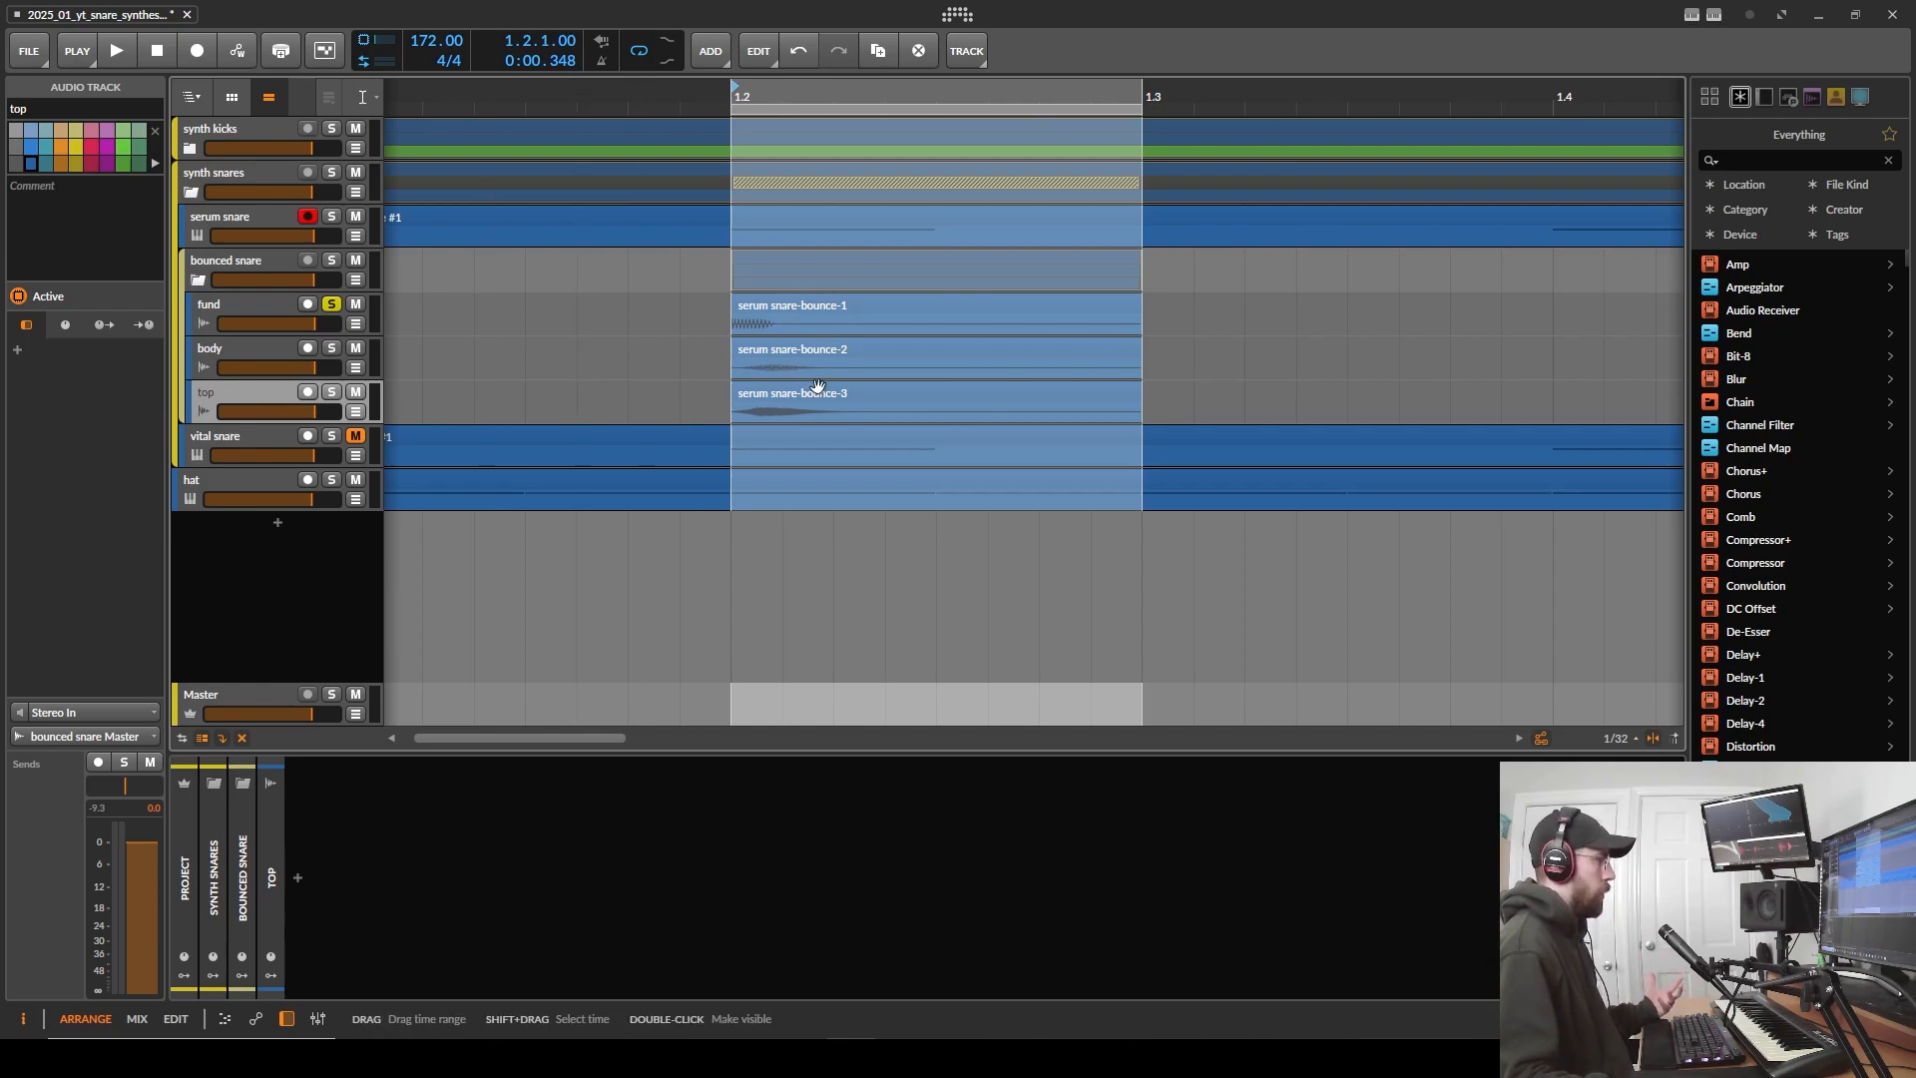
# - Clear the time selection, set the playback start to 1.2 and listen to the soloed fund track
pyautogui.press('1')
pyautogui.click(1193, 359)
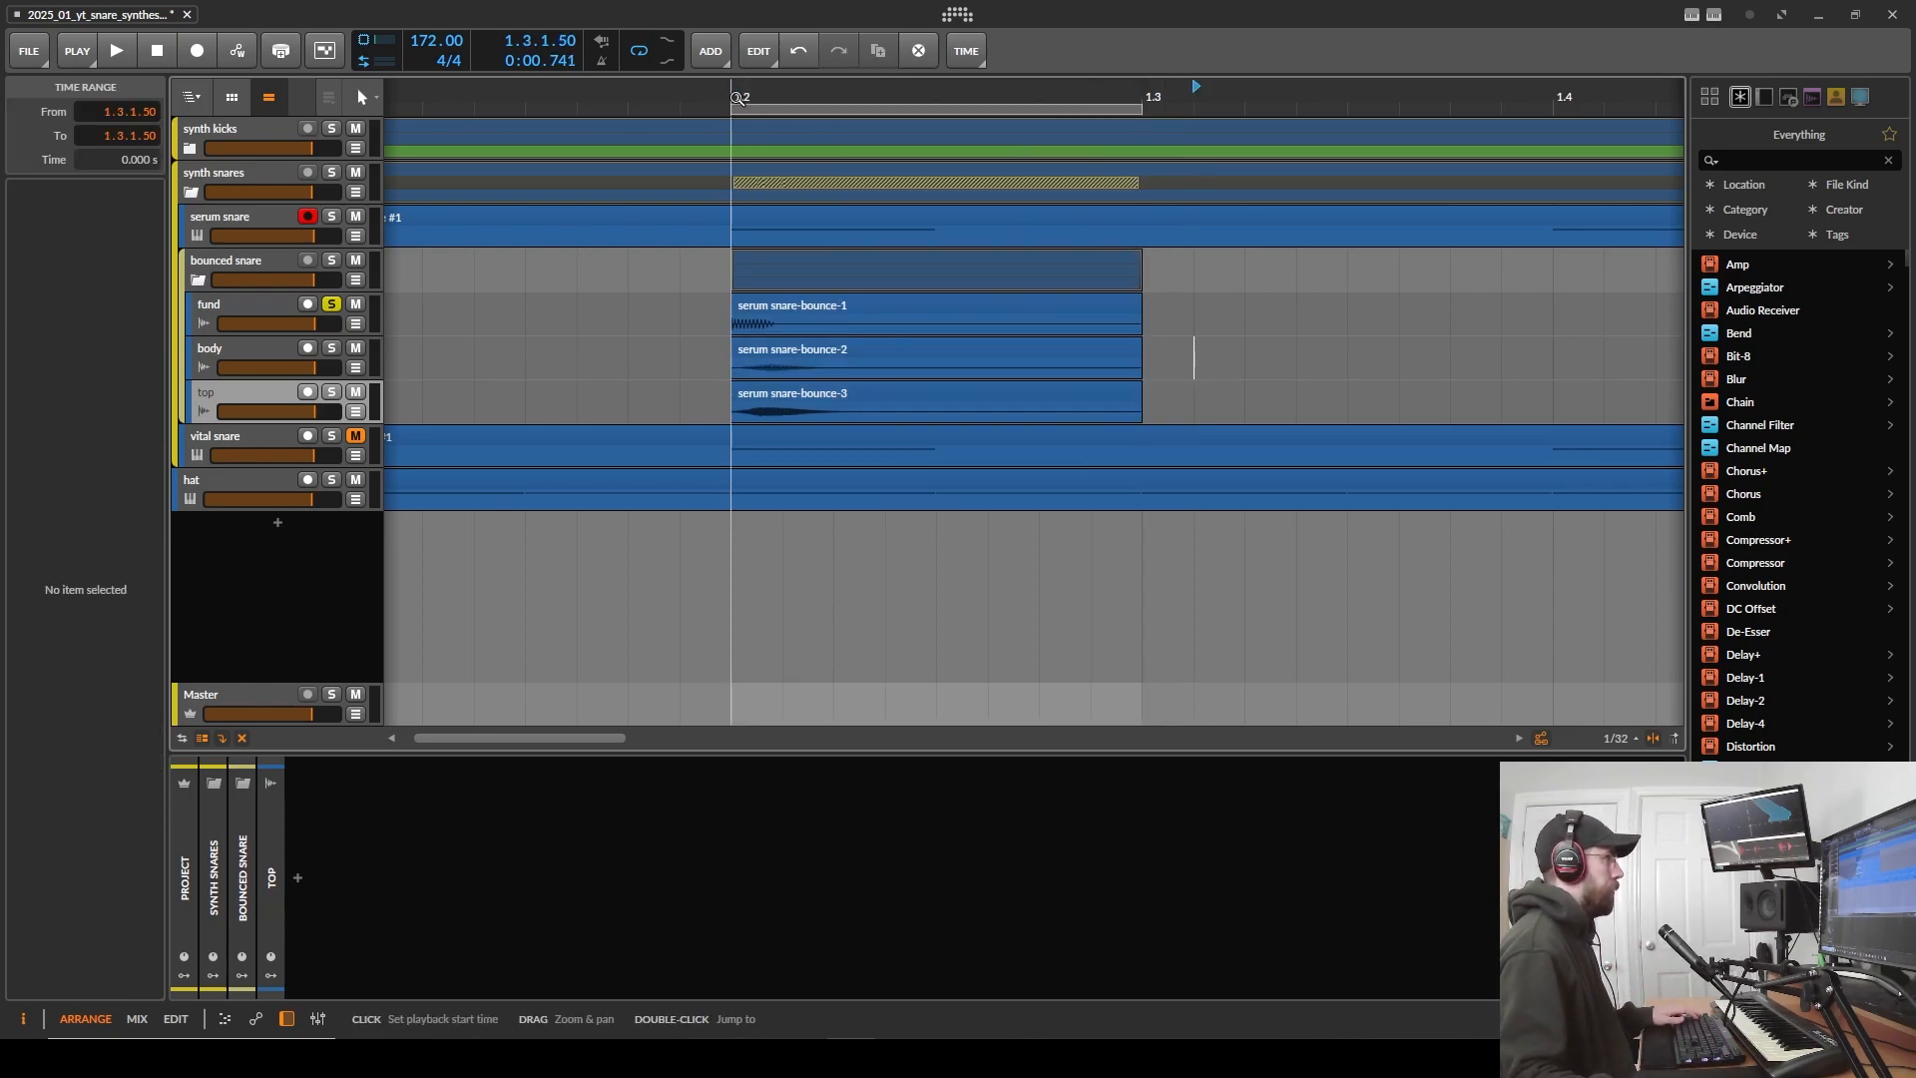
pyautogui.click(764, 106)
pyautogui.click(279, 302)
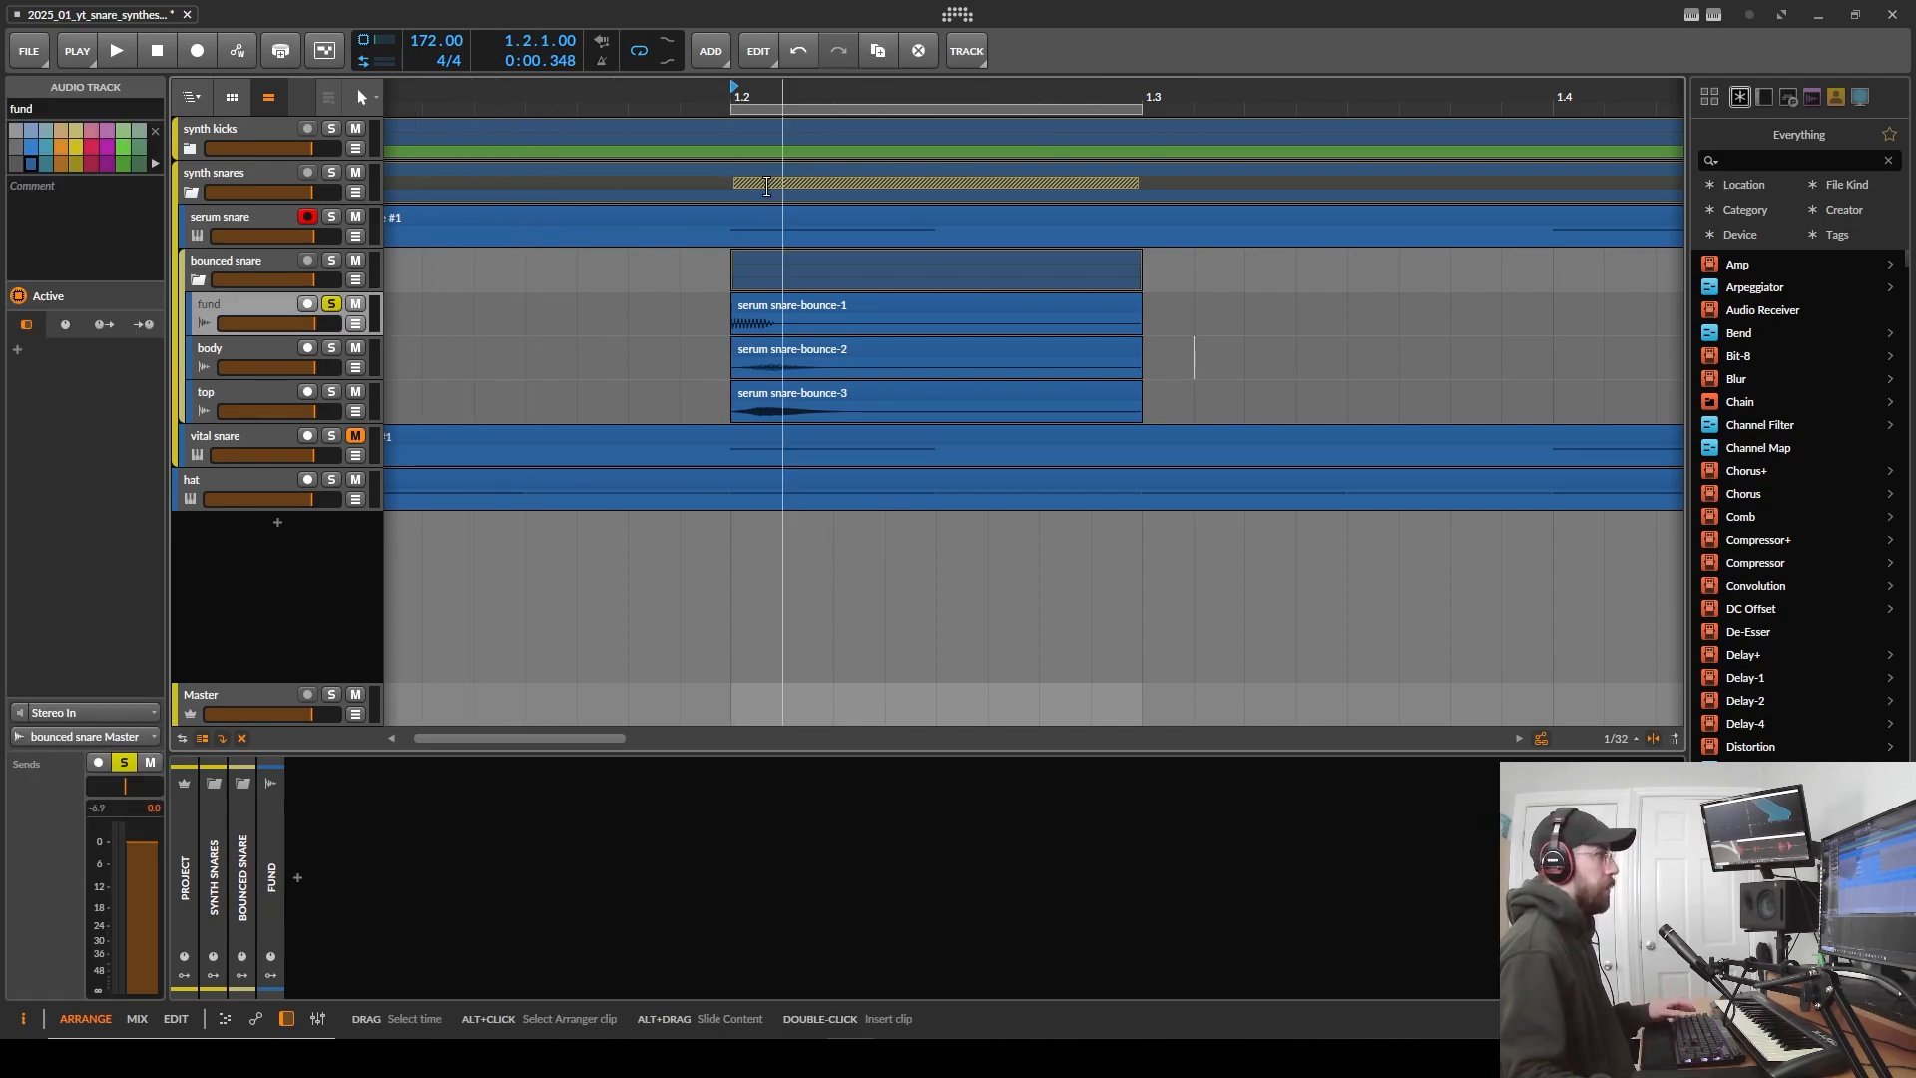
pyautogui.press('space')
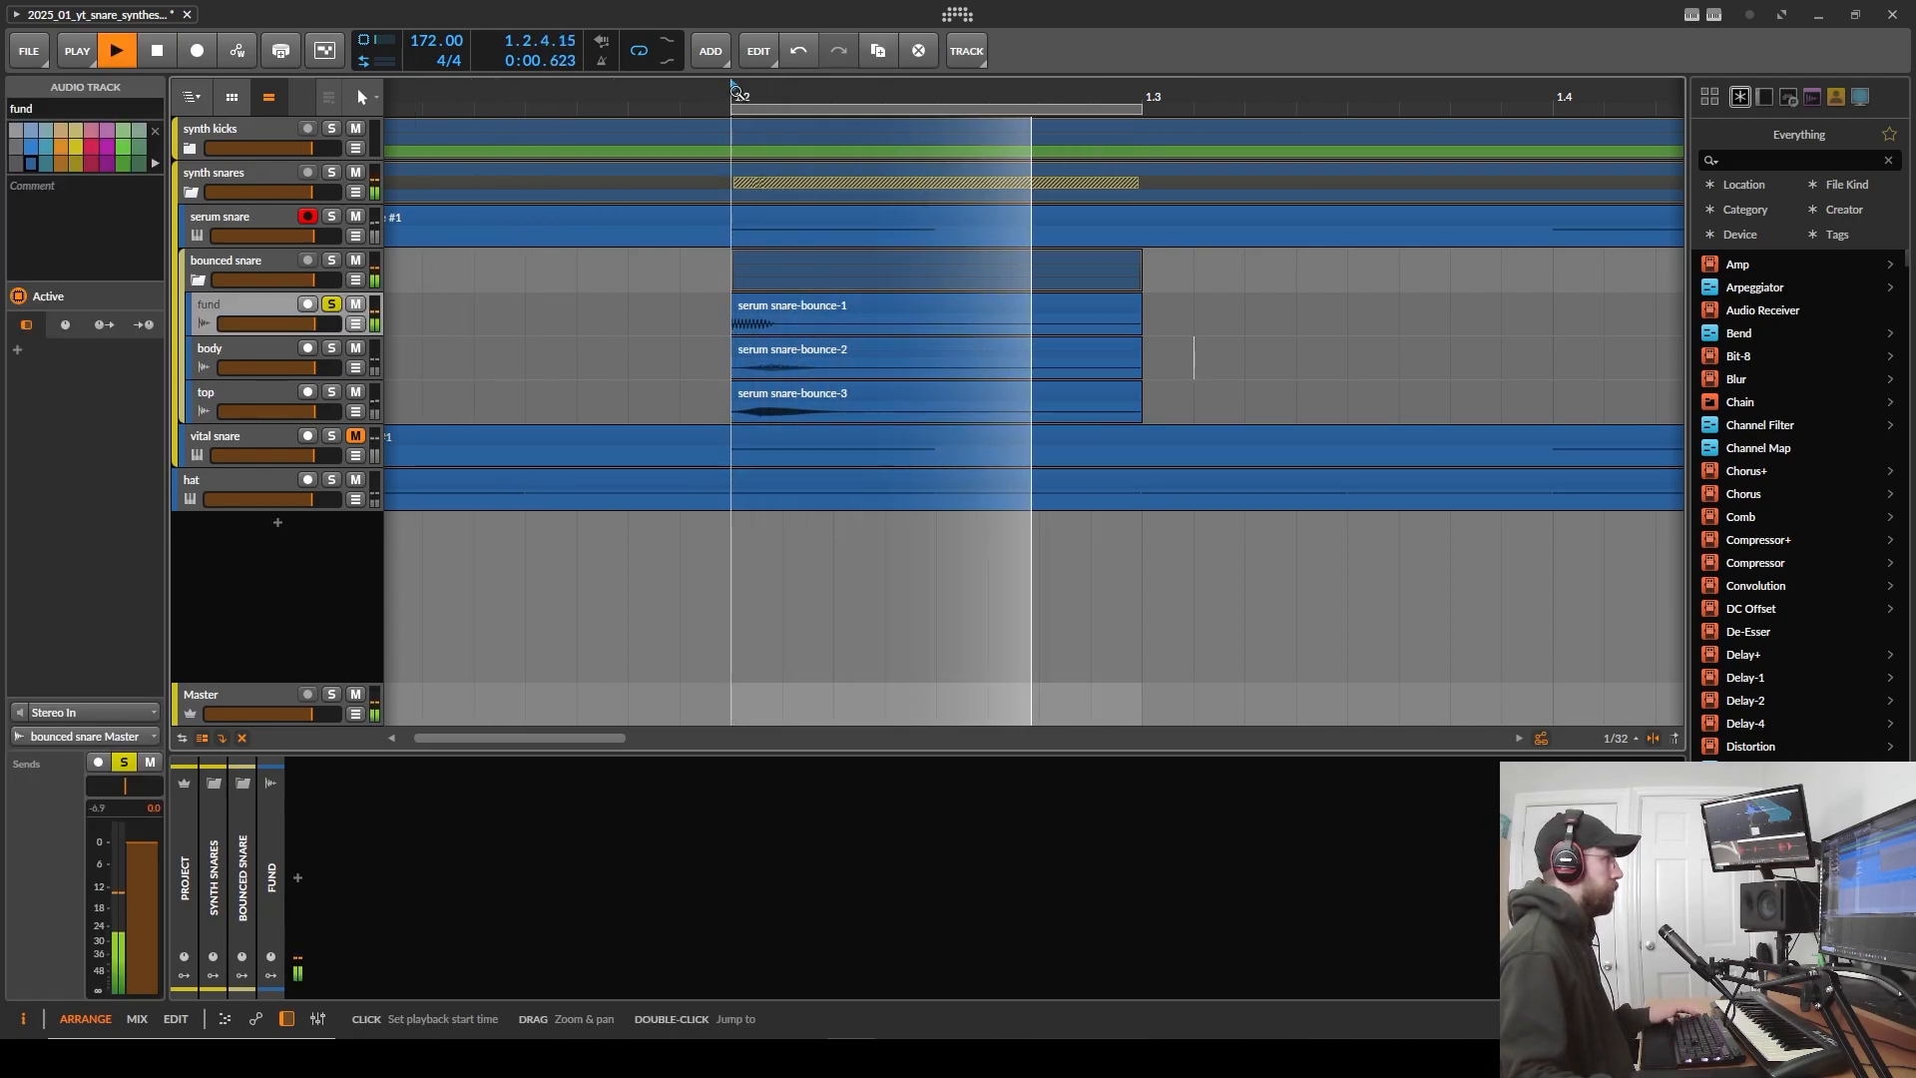
pyautogui.press('space')
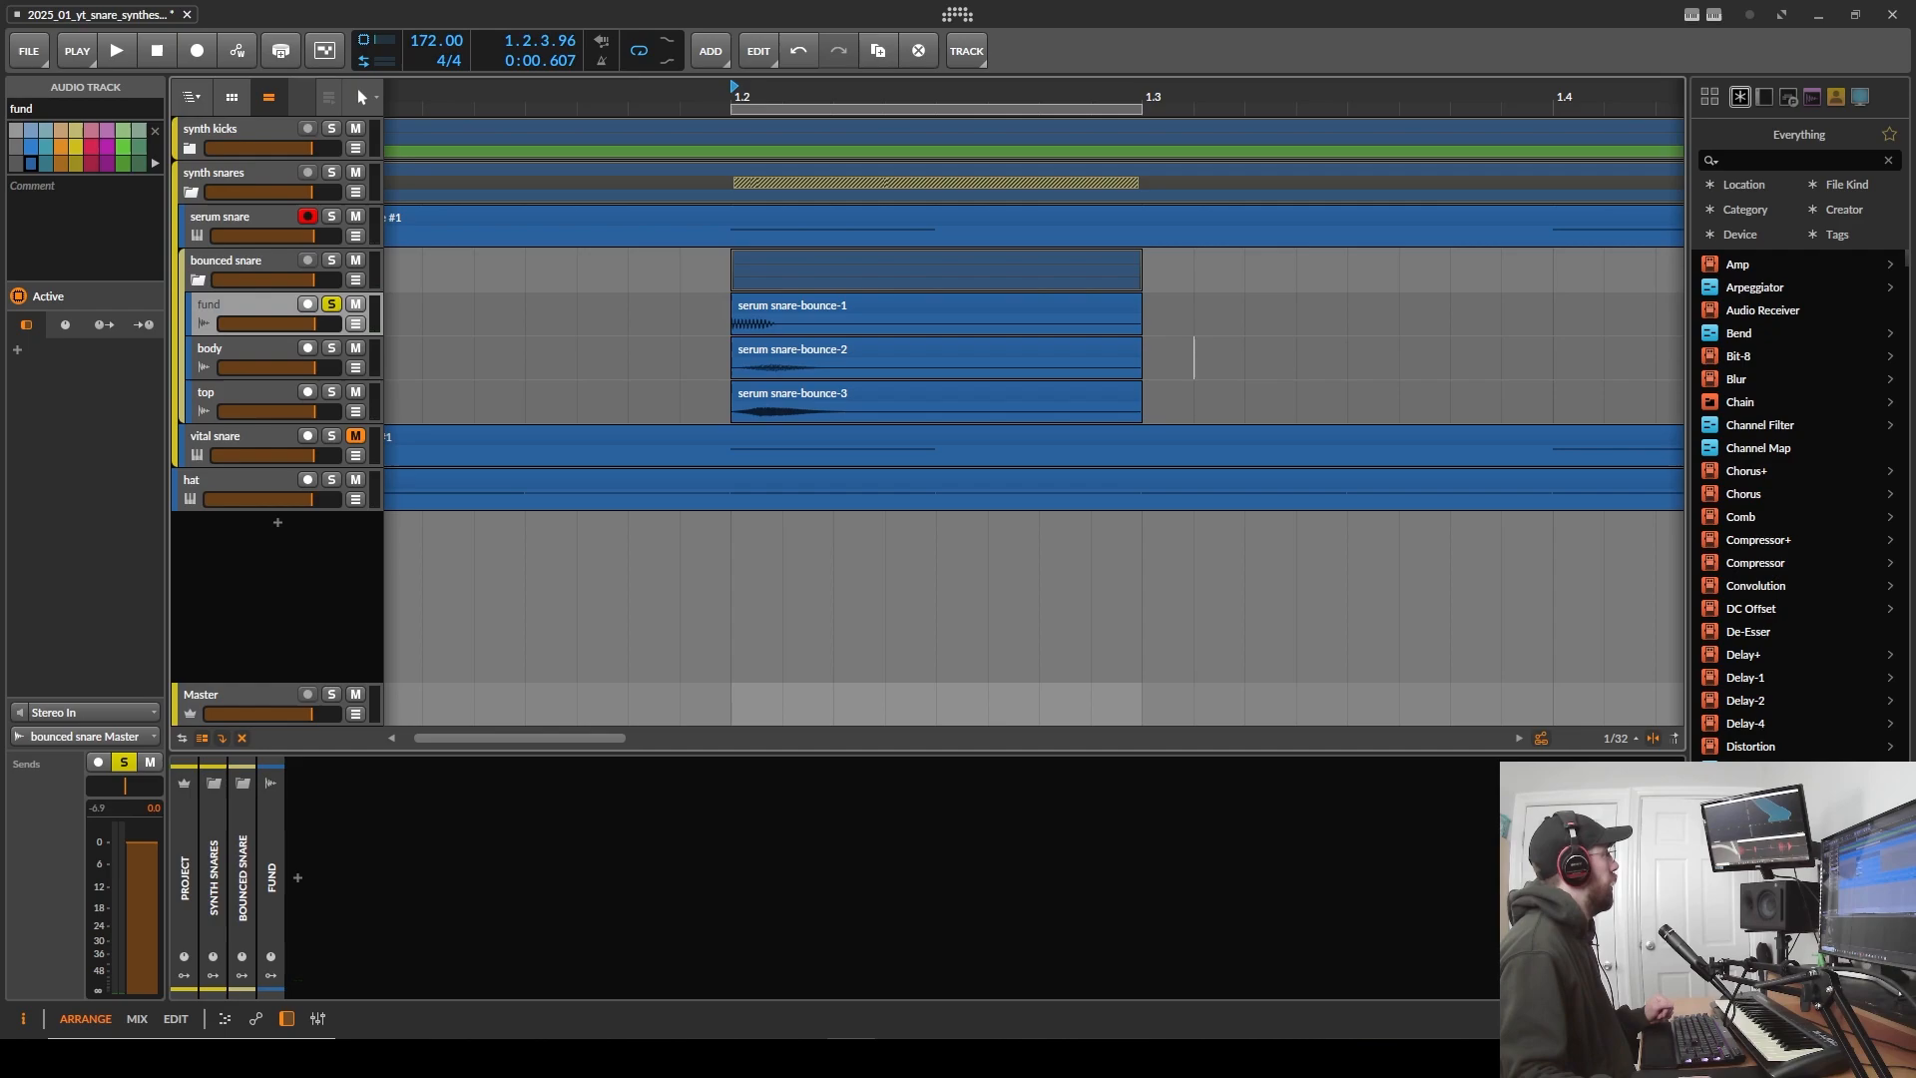
# - Examine the fund layer's frequency spectrum in the Vision 4X analyzer during playback, with its spectrum display enlarged
pyautogui.moveTo(0, 240); pyautogui.dragTo(1251, 100)
pyautogui.press('space')
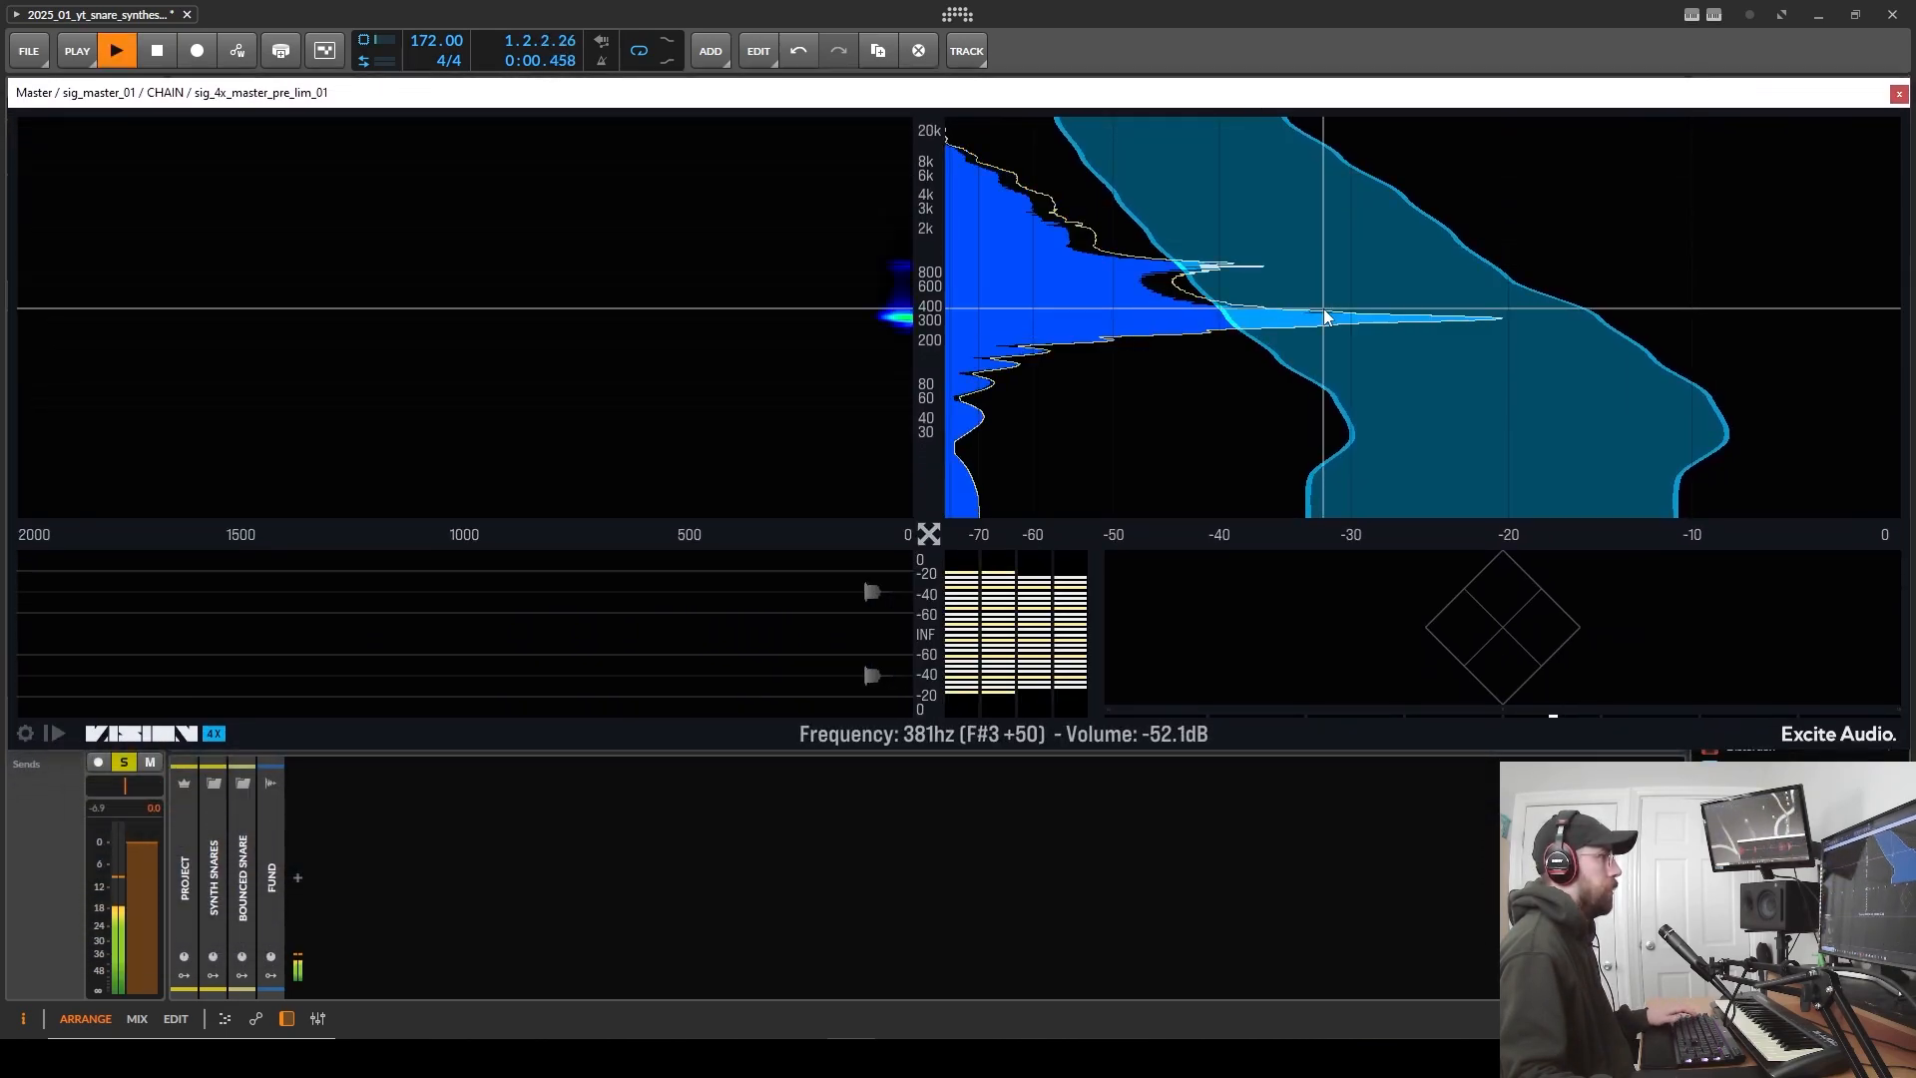
pyautogui.press('space')
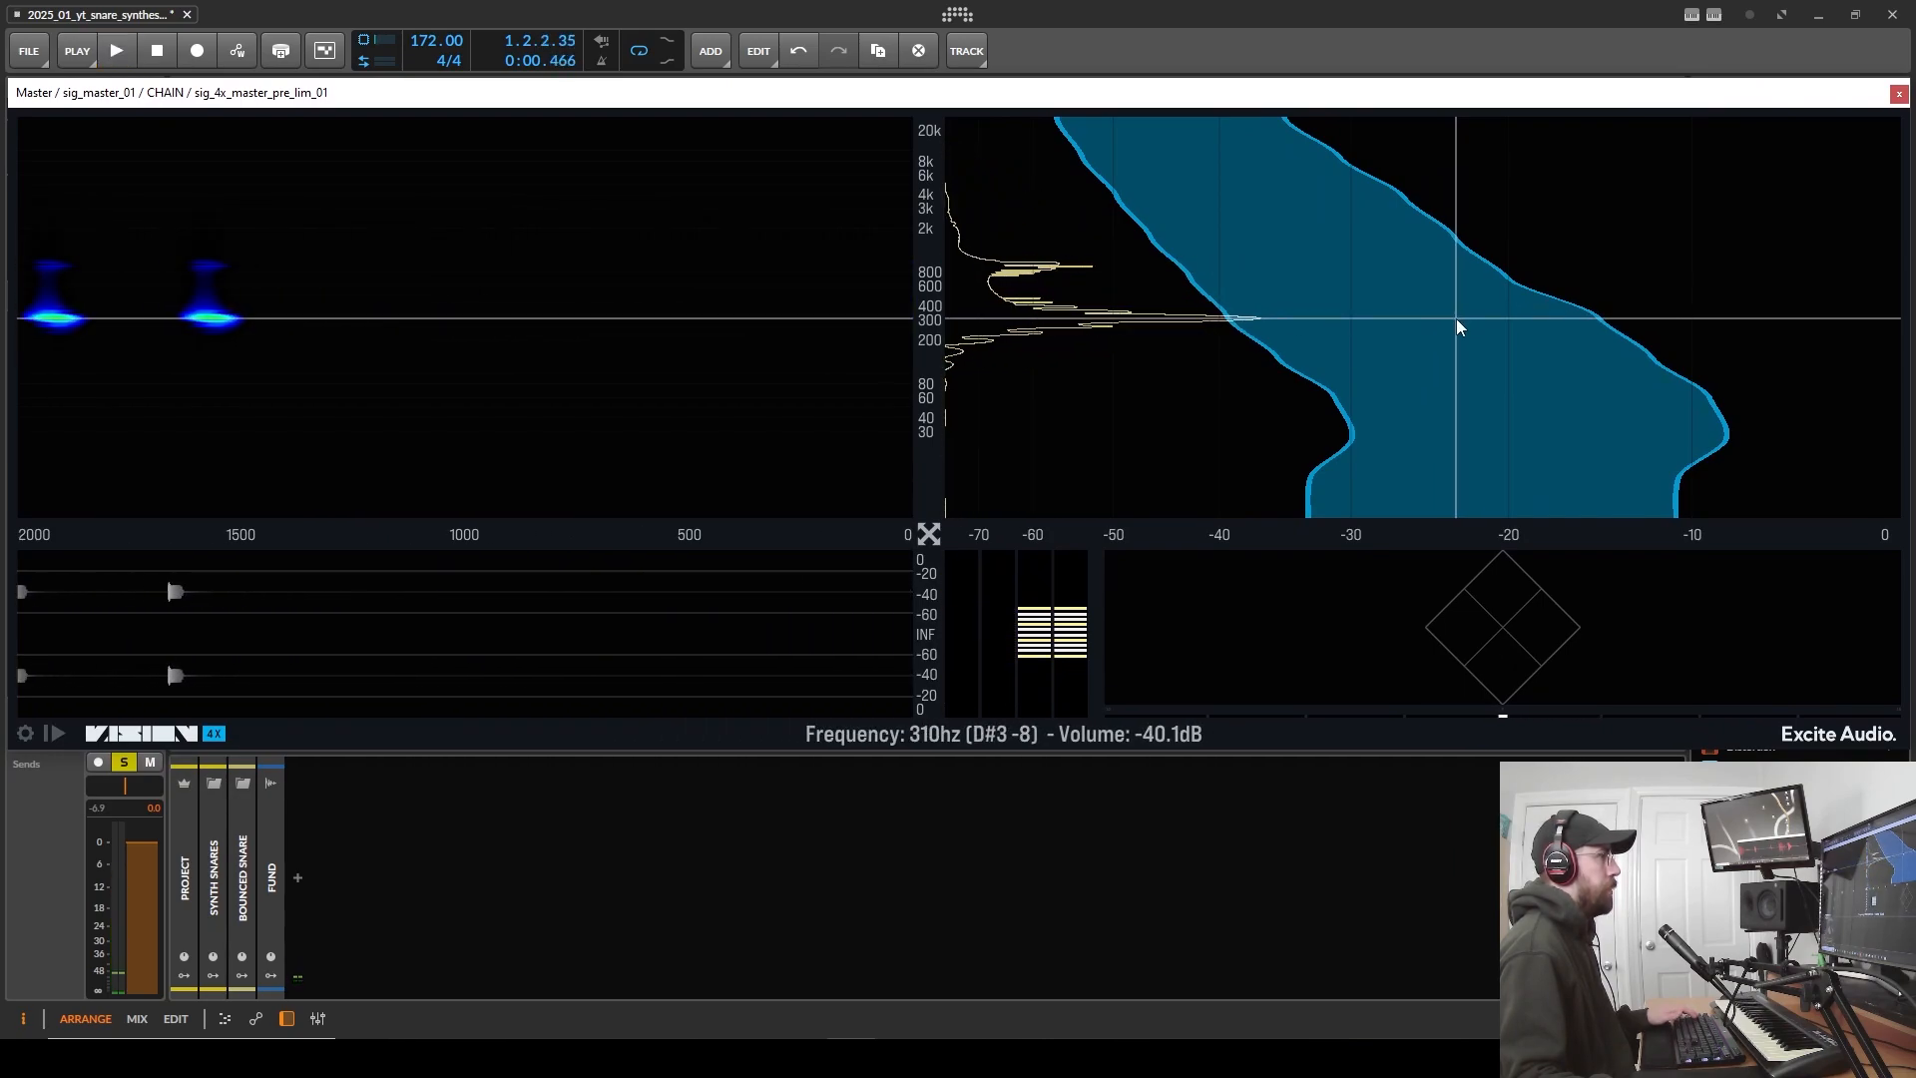
pyautogui.moveTo(923, 536); pyautogui.dragTo(210, 703)
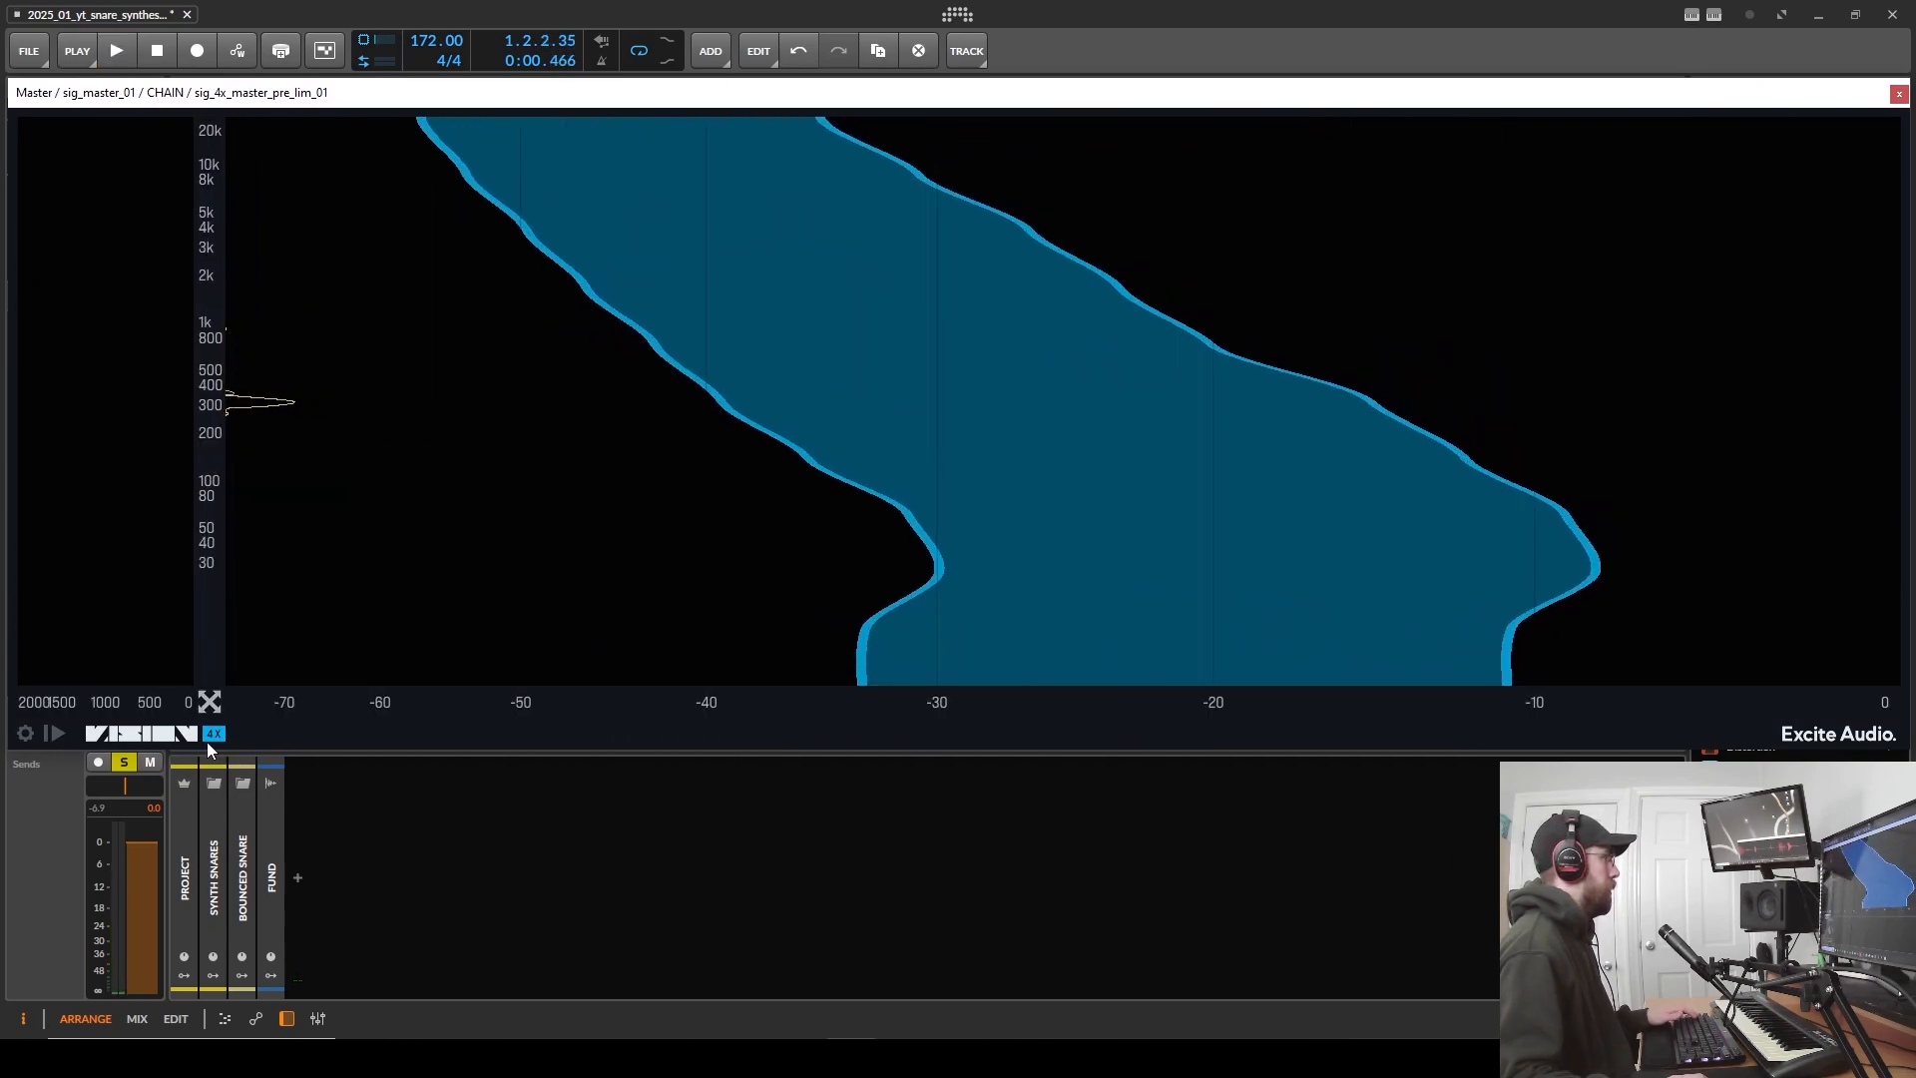
pyautogui.press('space')
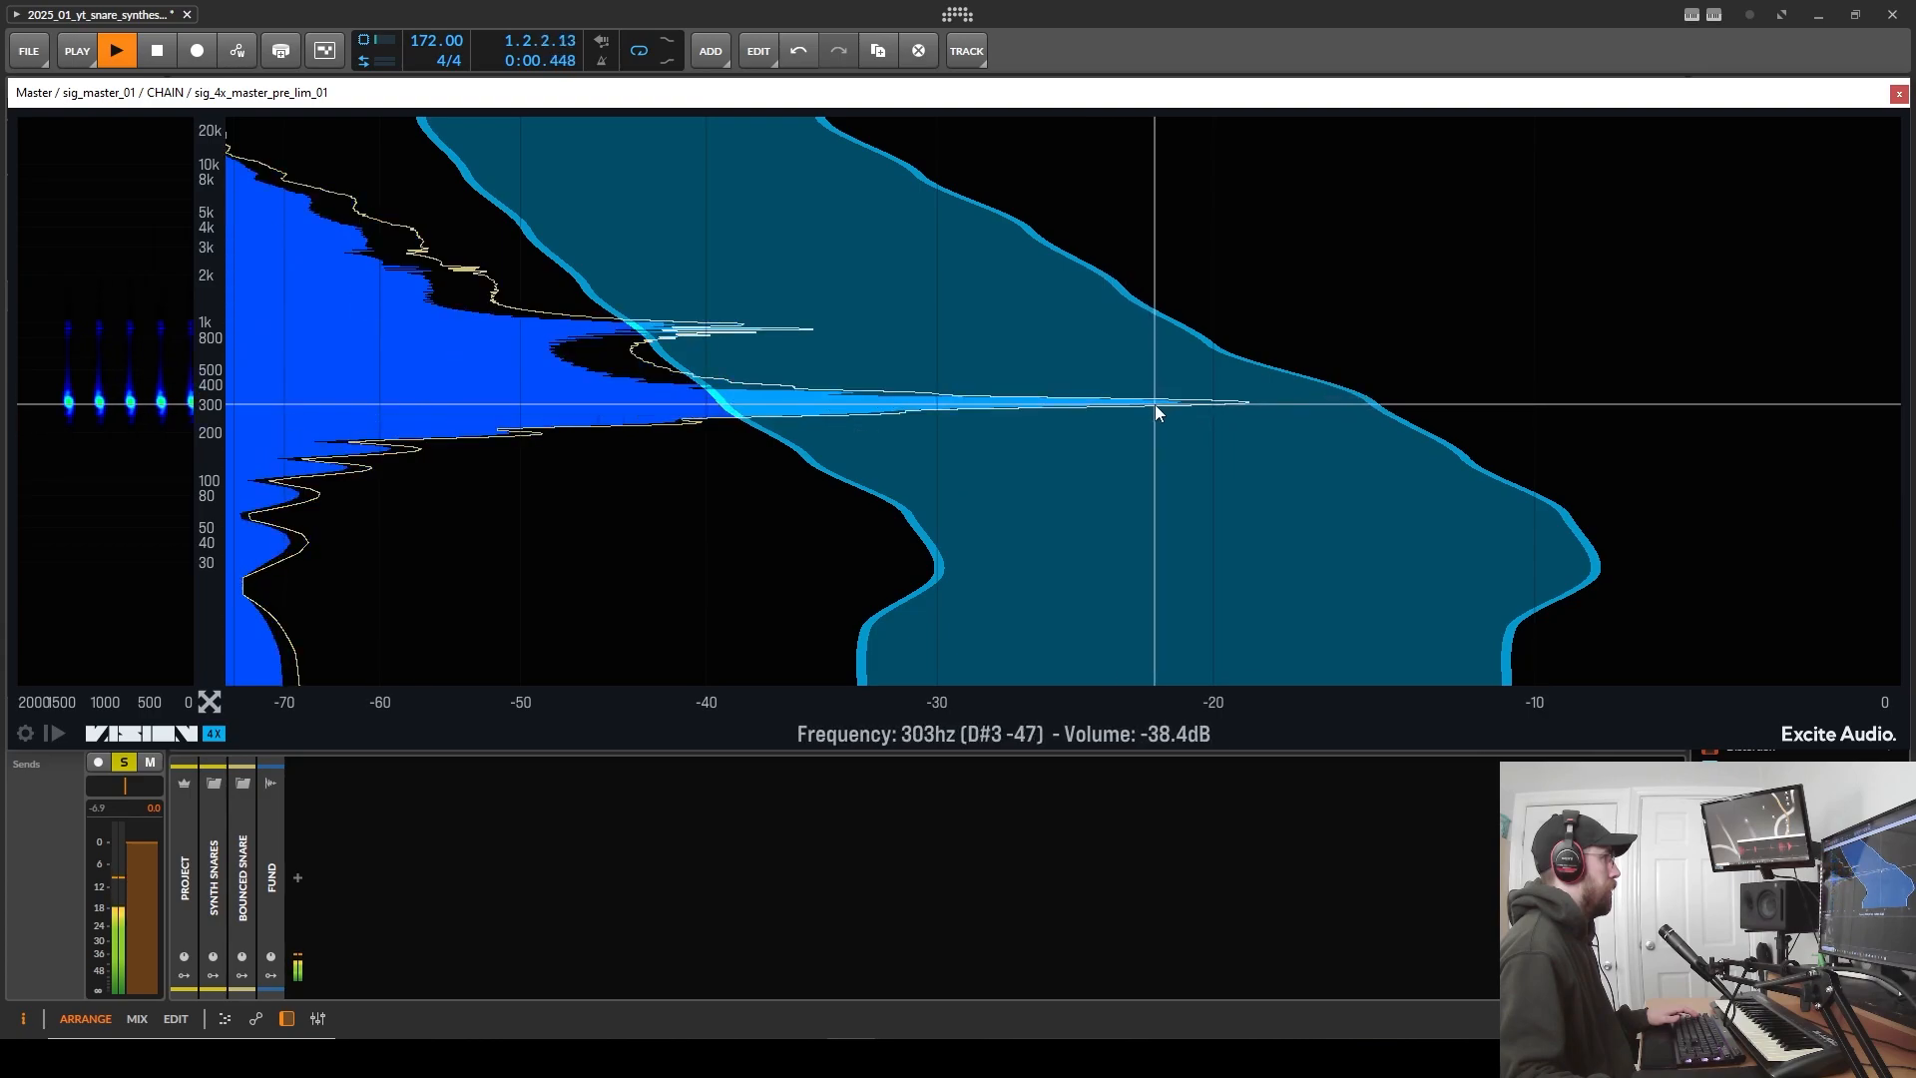
pyautogui.press('space')
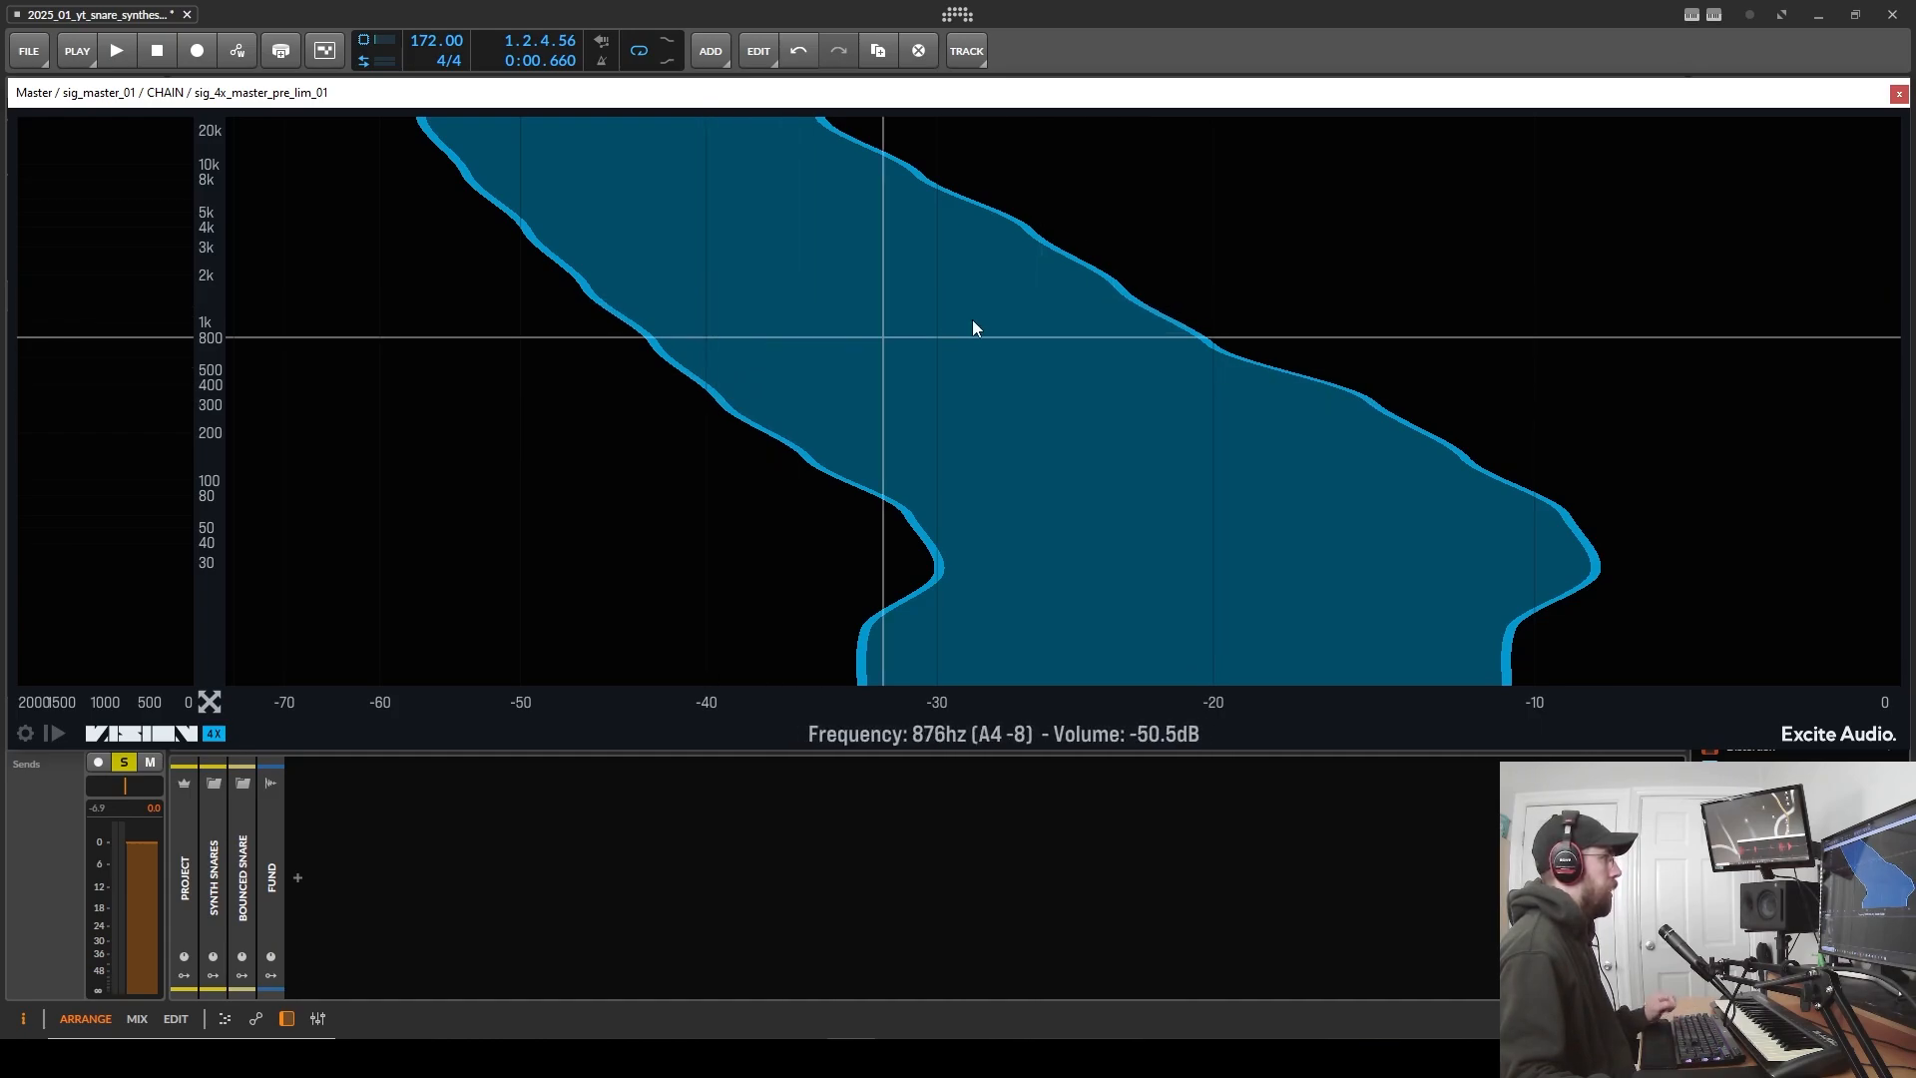
pyautogui.press('space')
pyautogui.press('space')
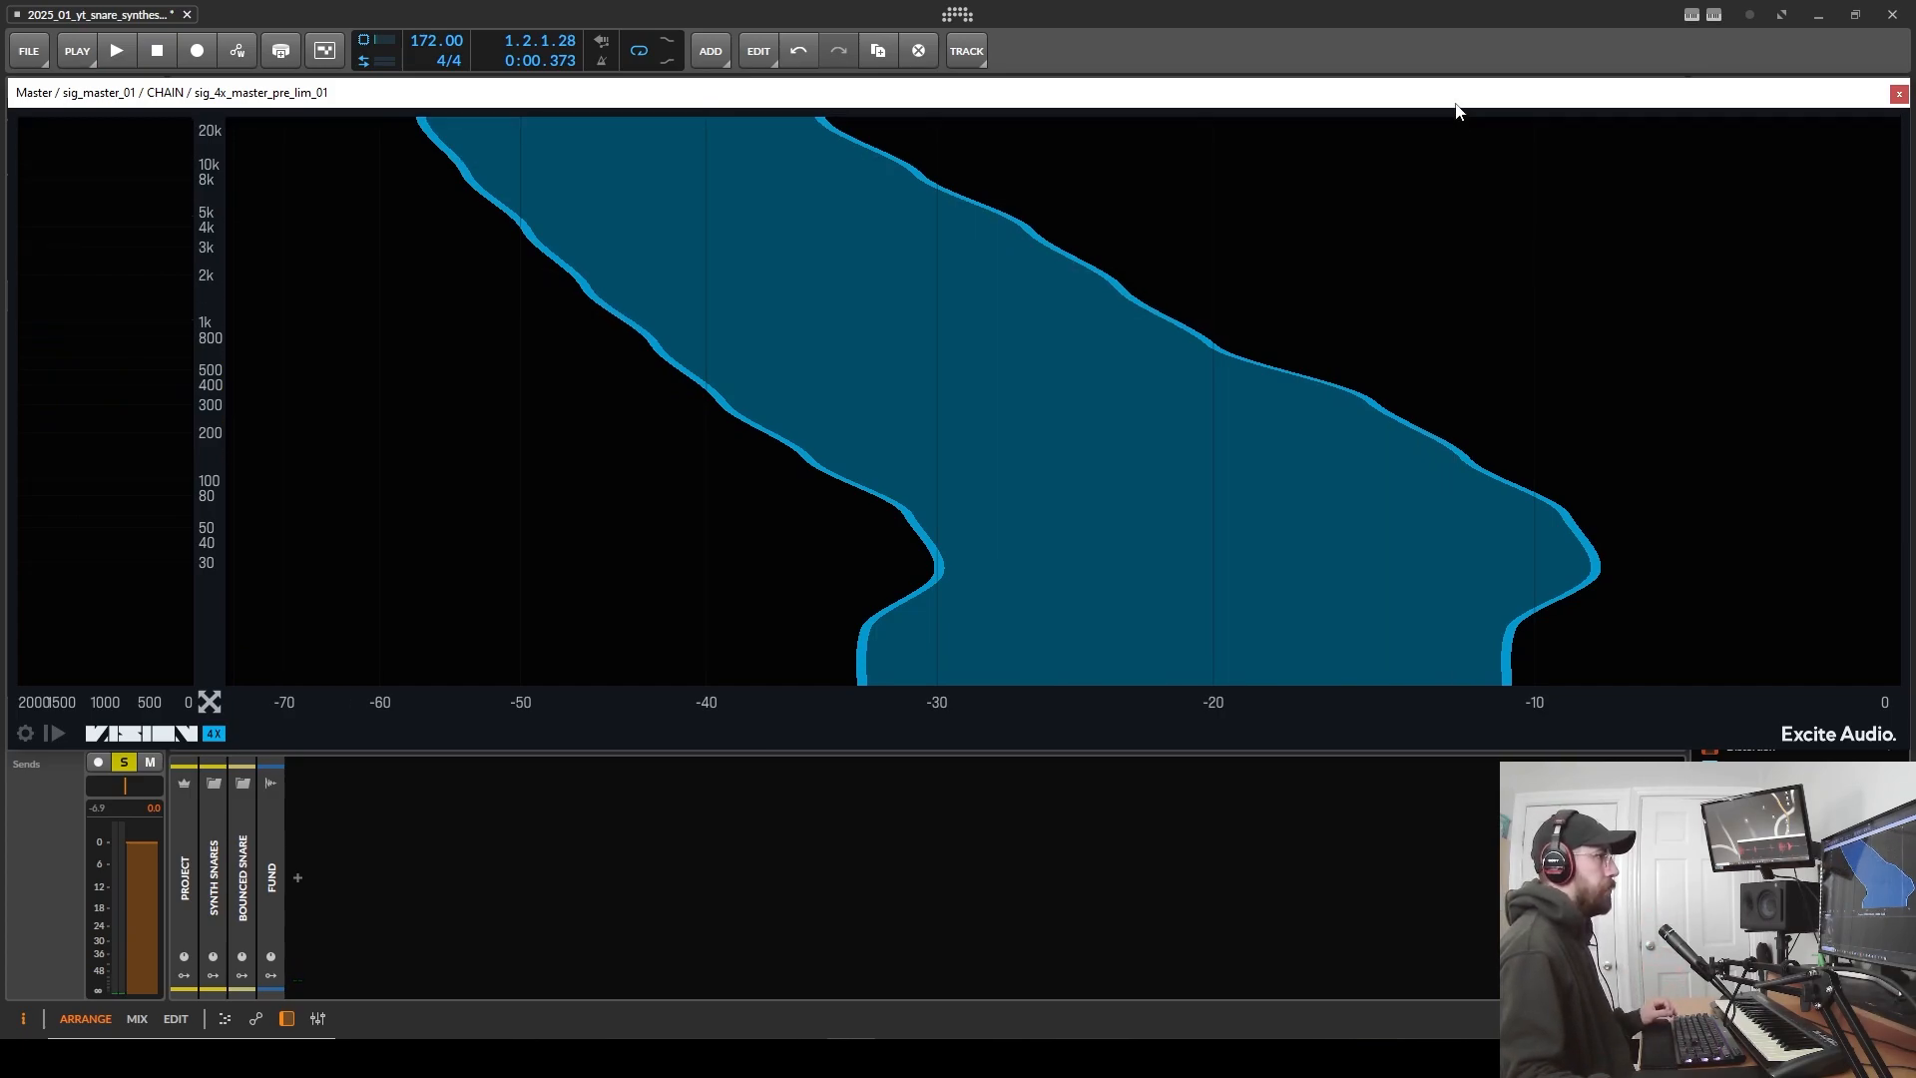
pyautogui.moveTo(1457, 98); pyautogui.dragTo(0, 205)
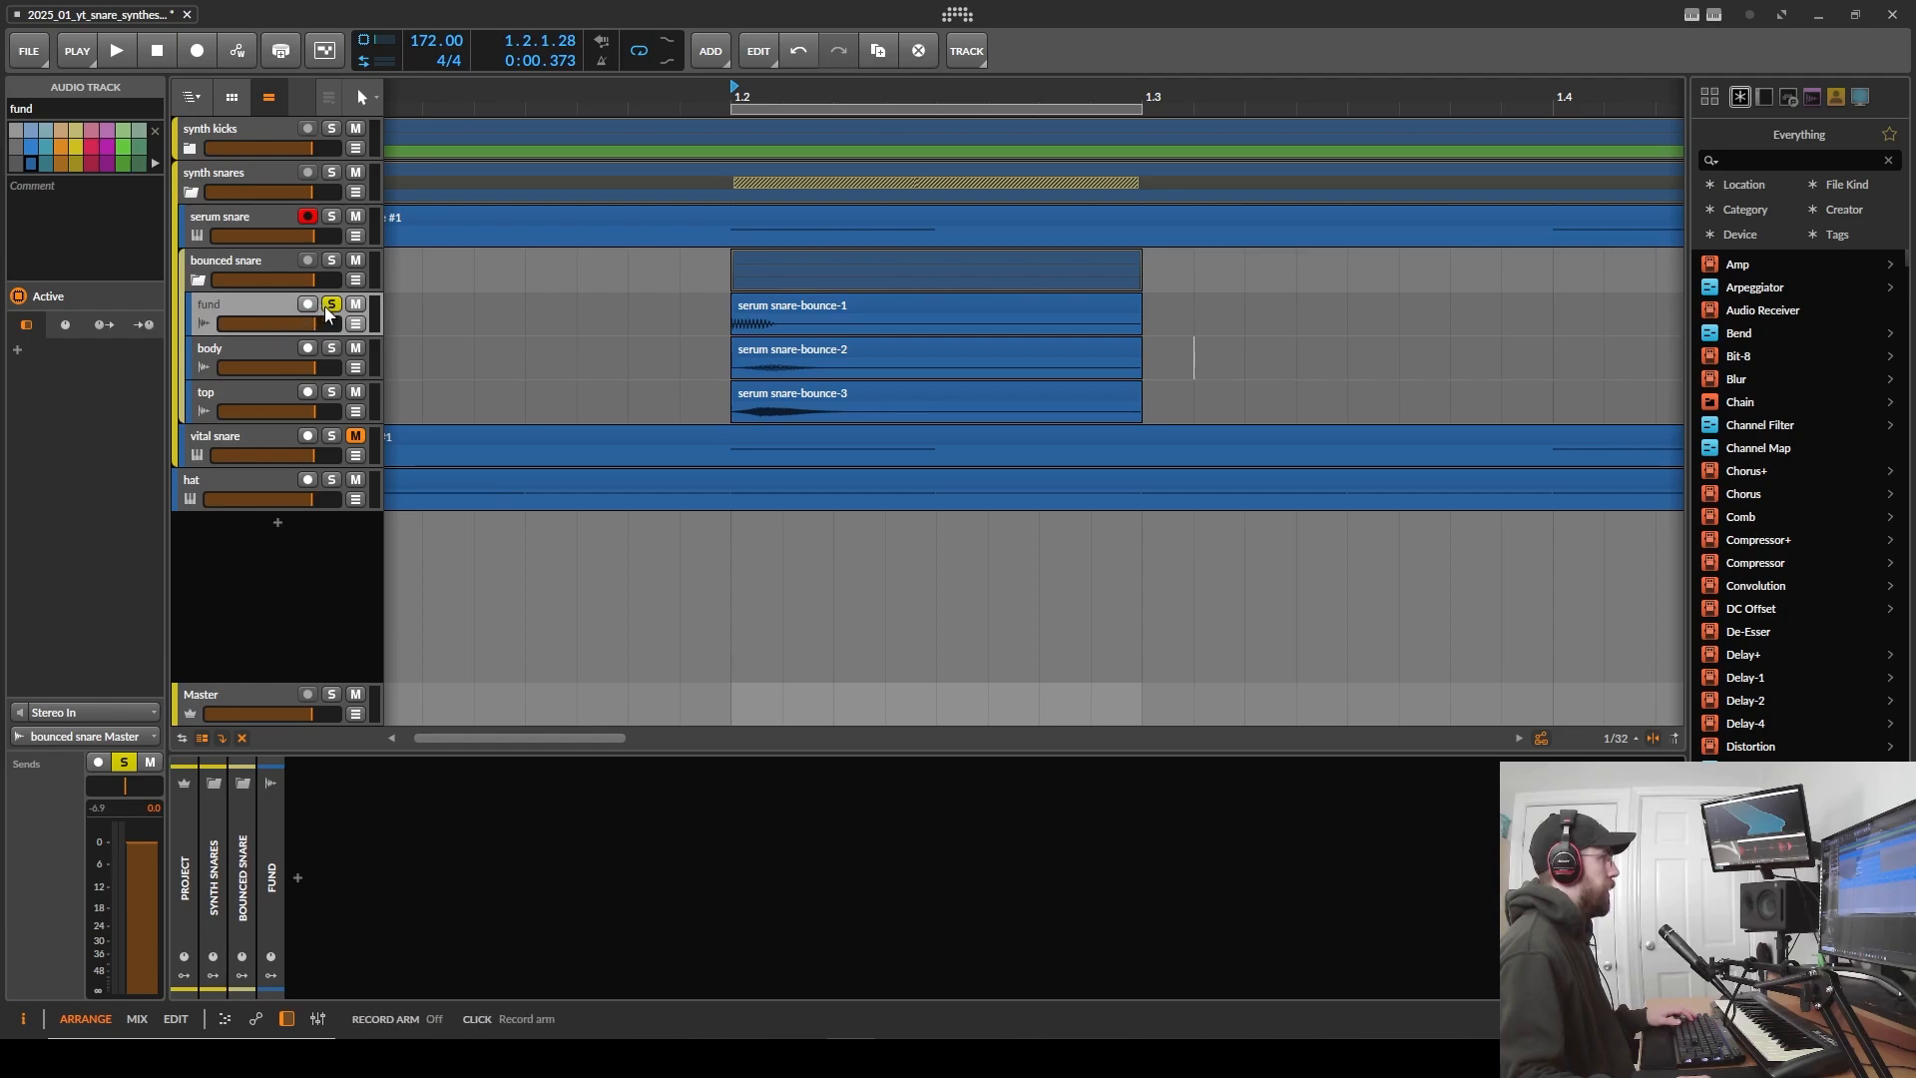
# - Switch the solo from the fund track to the body track and listen to it
pyautogui.click(333, 347)
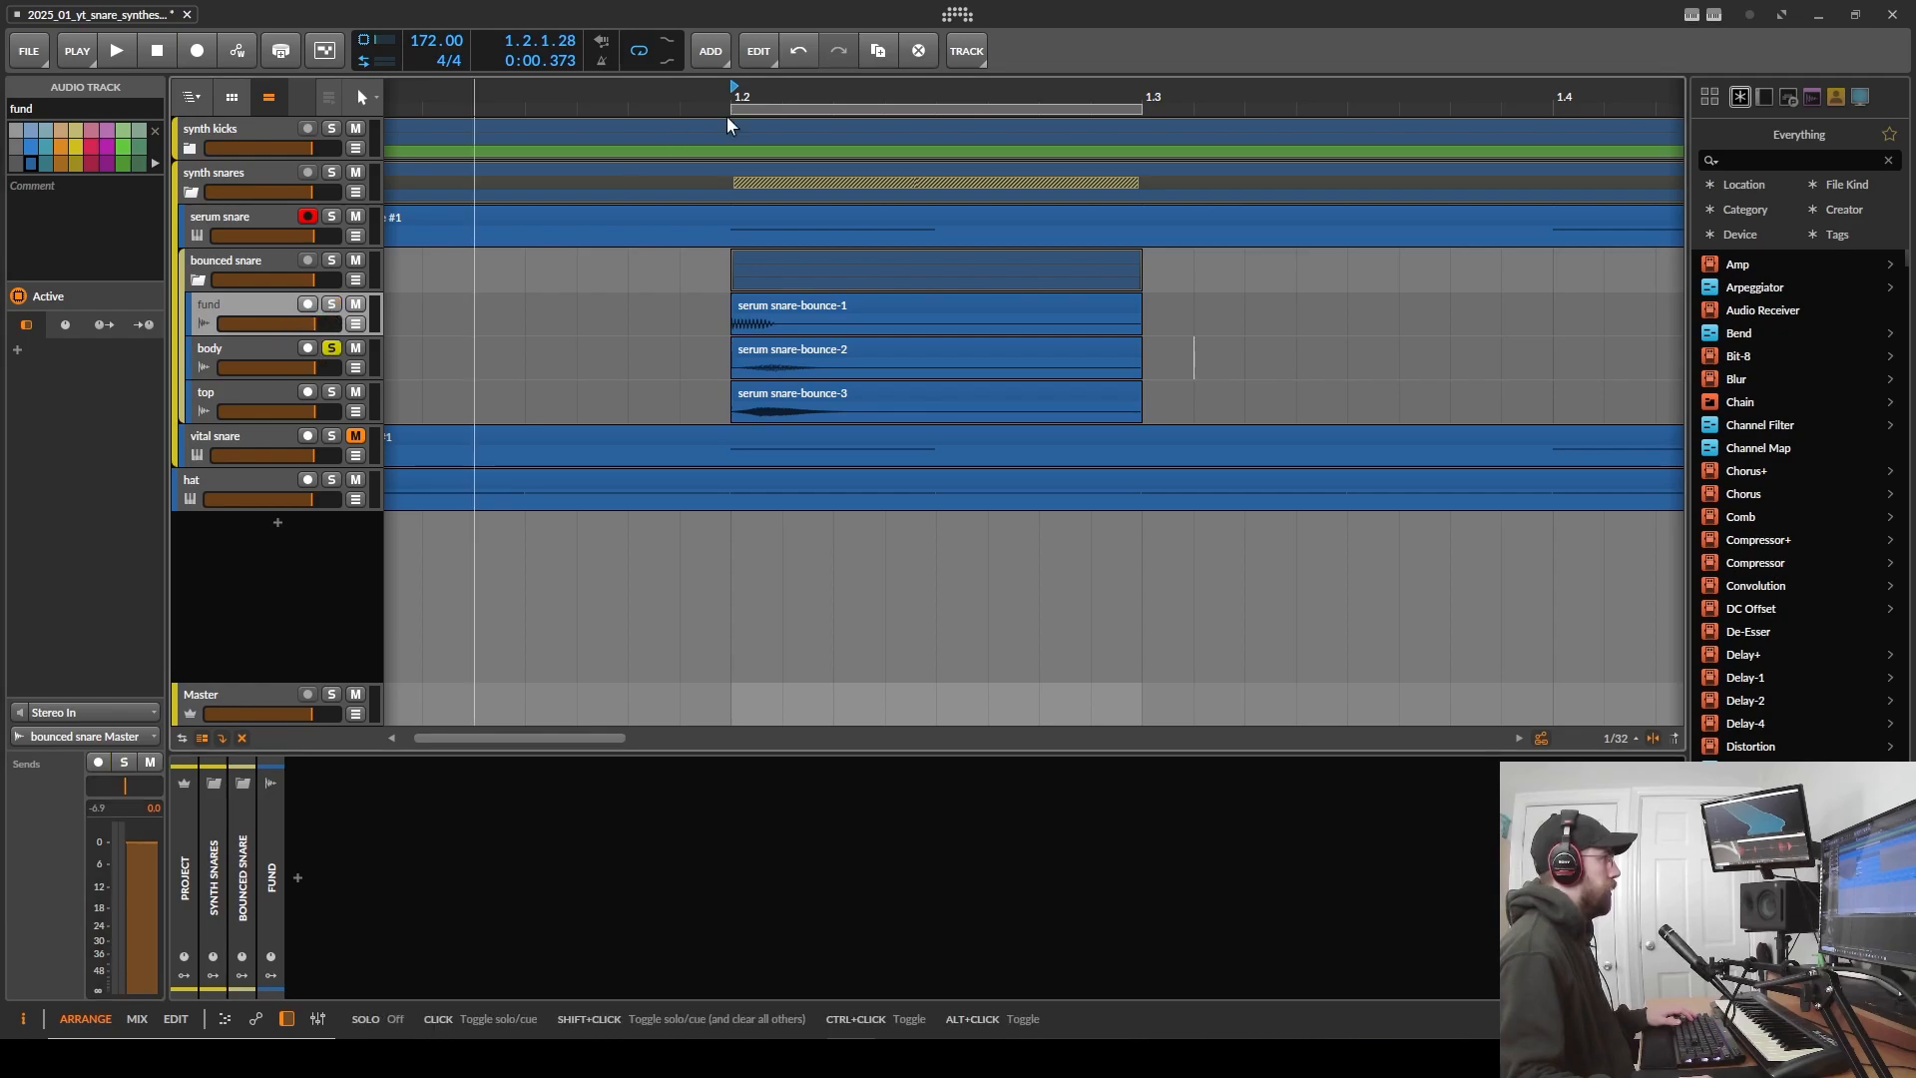
pyautogui.press('space')
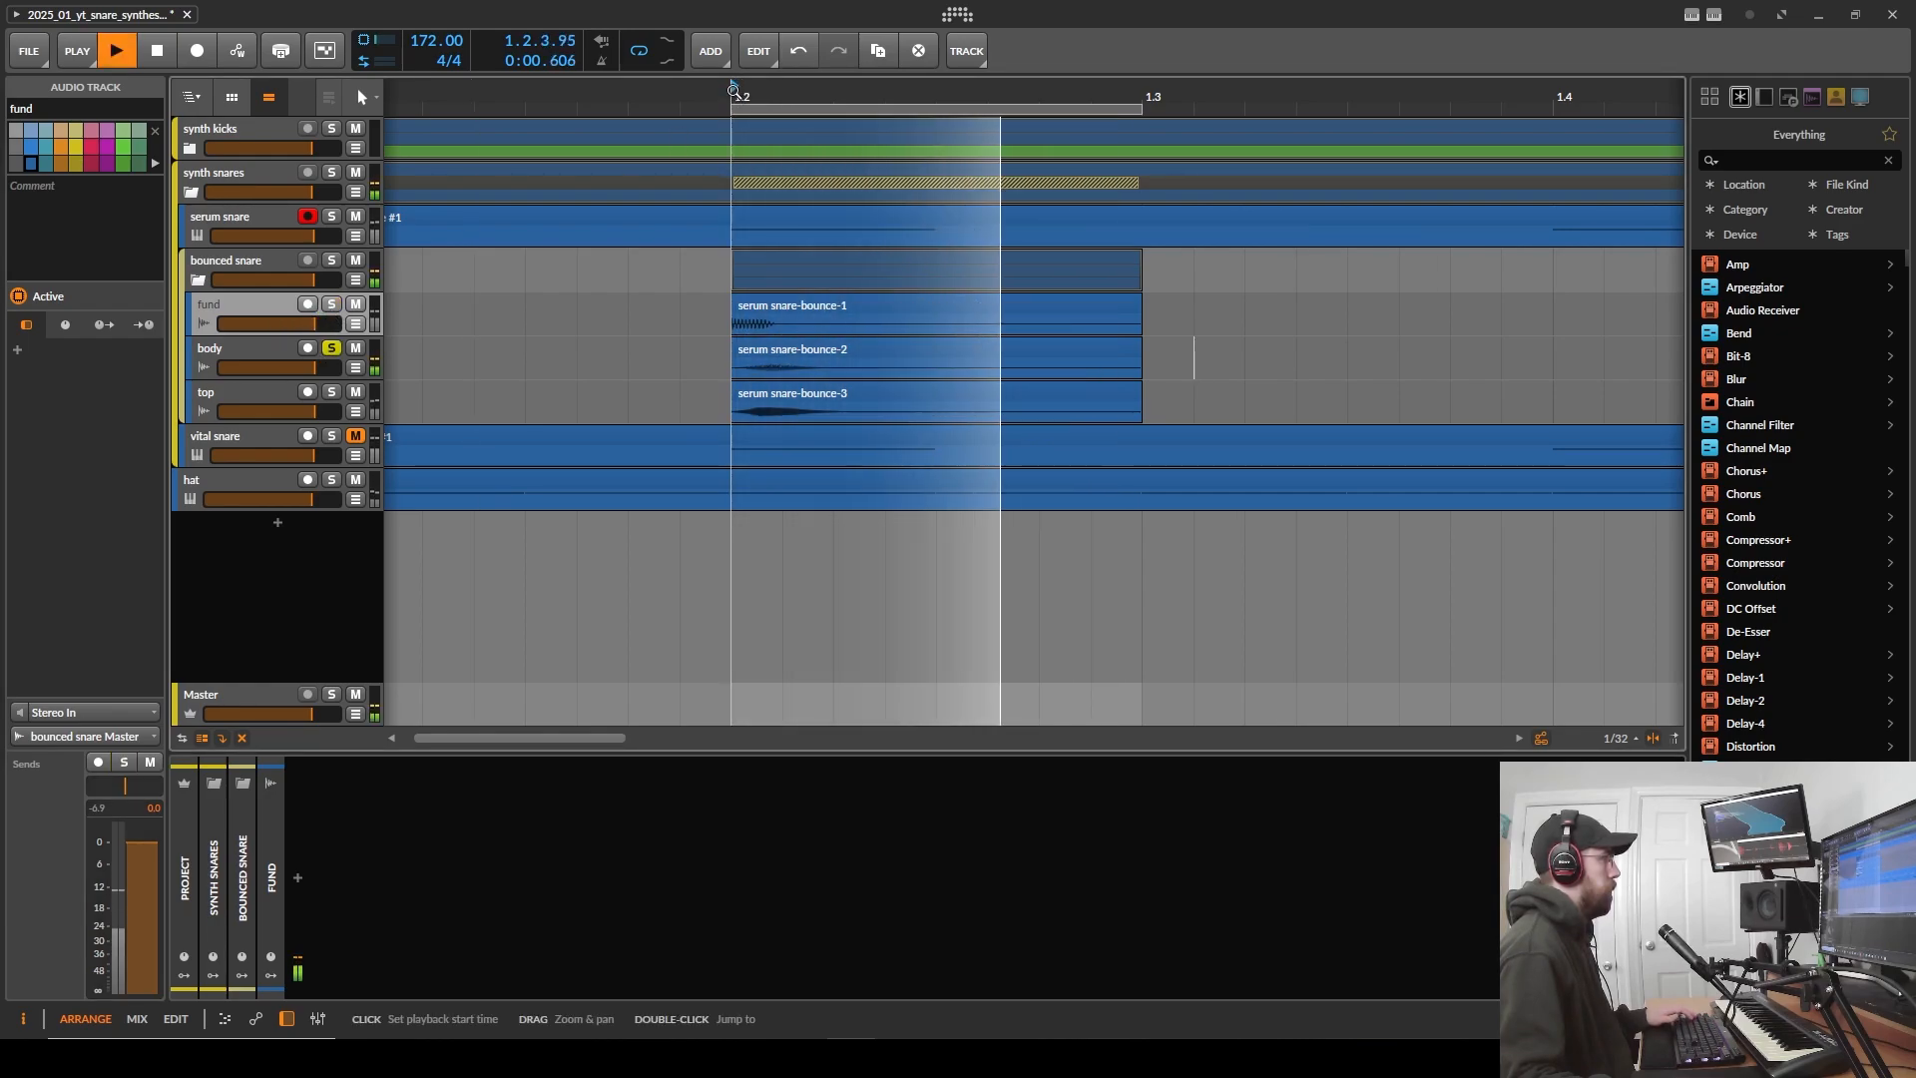
pyautogui.press('space')
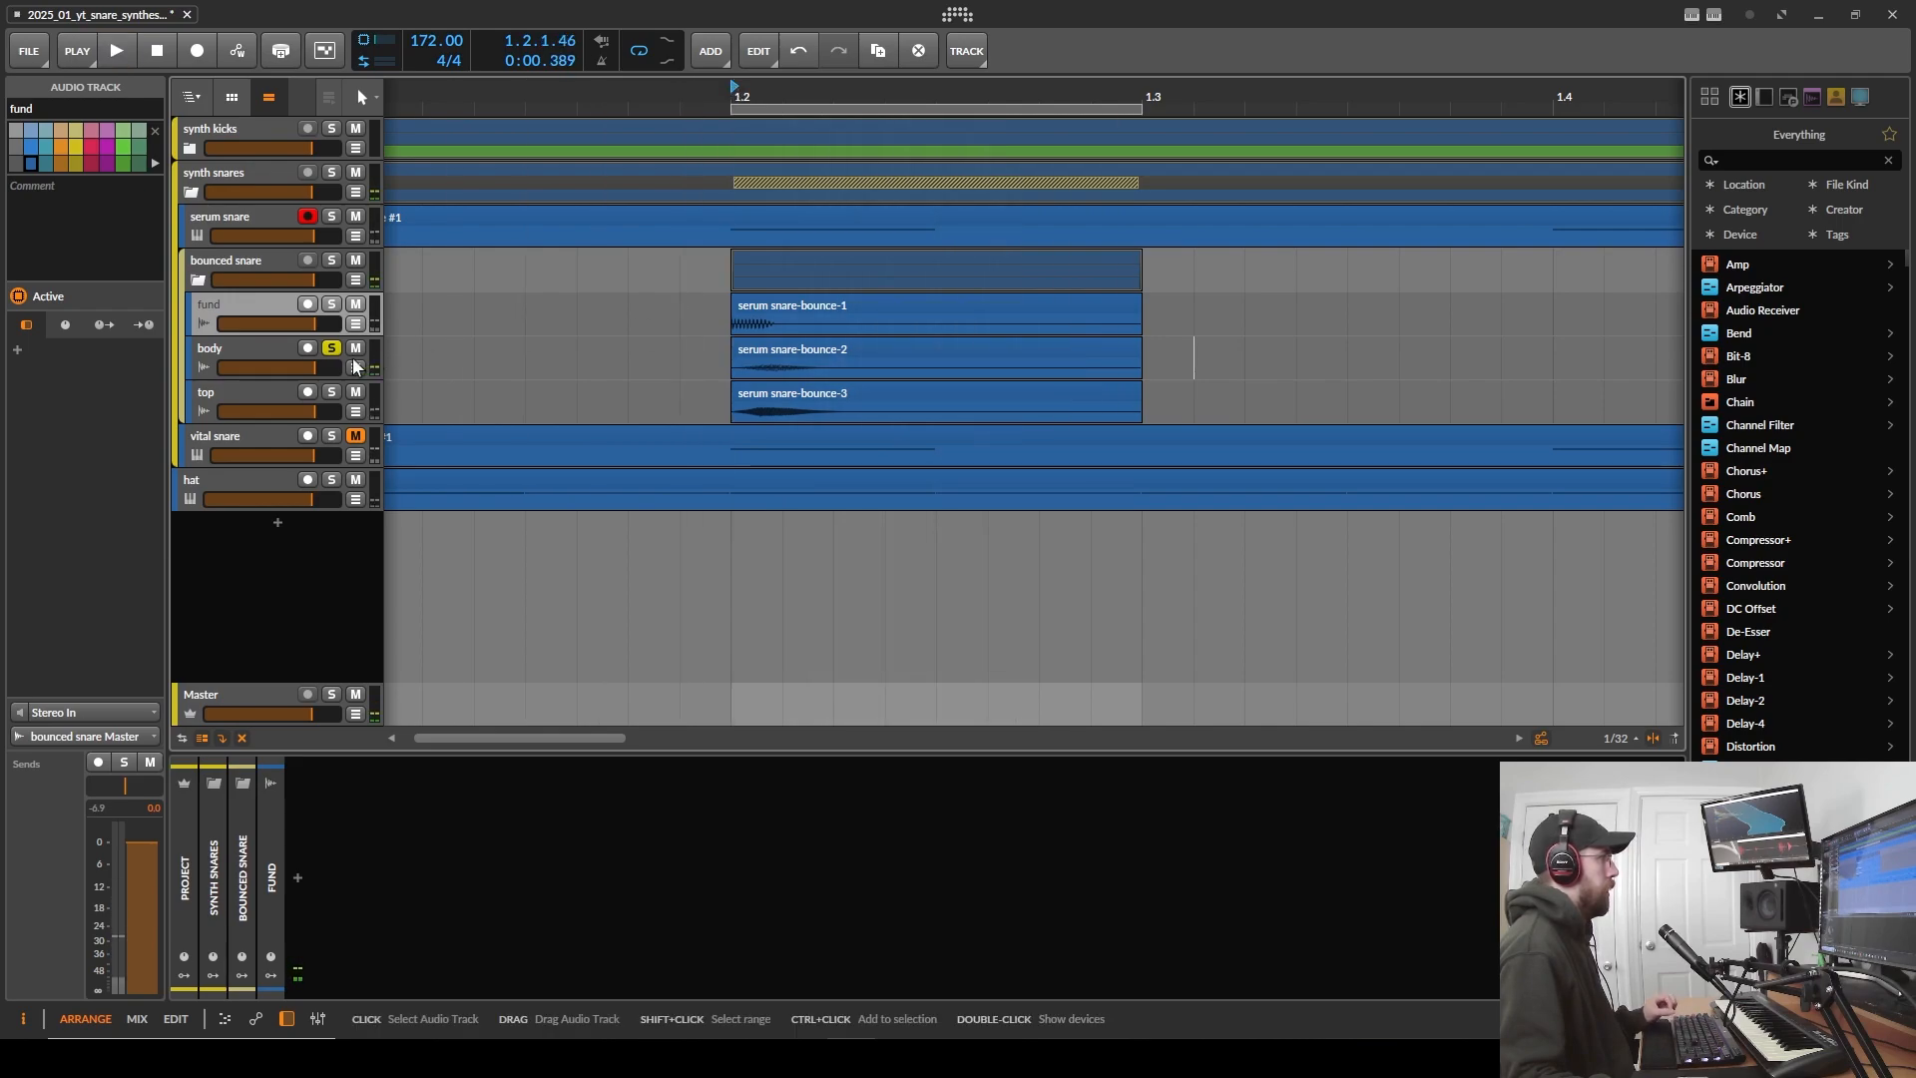
pyautogui.click(272, 351)
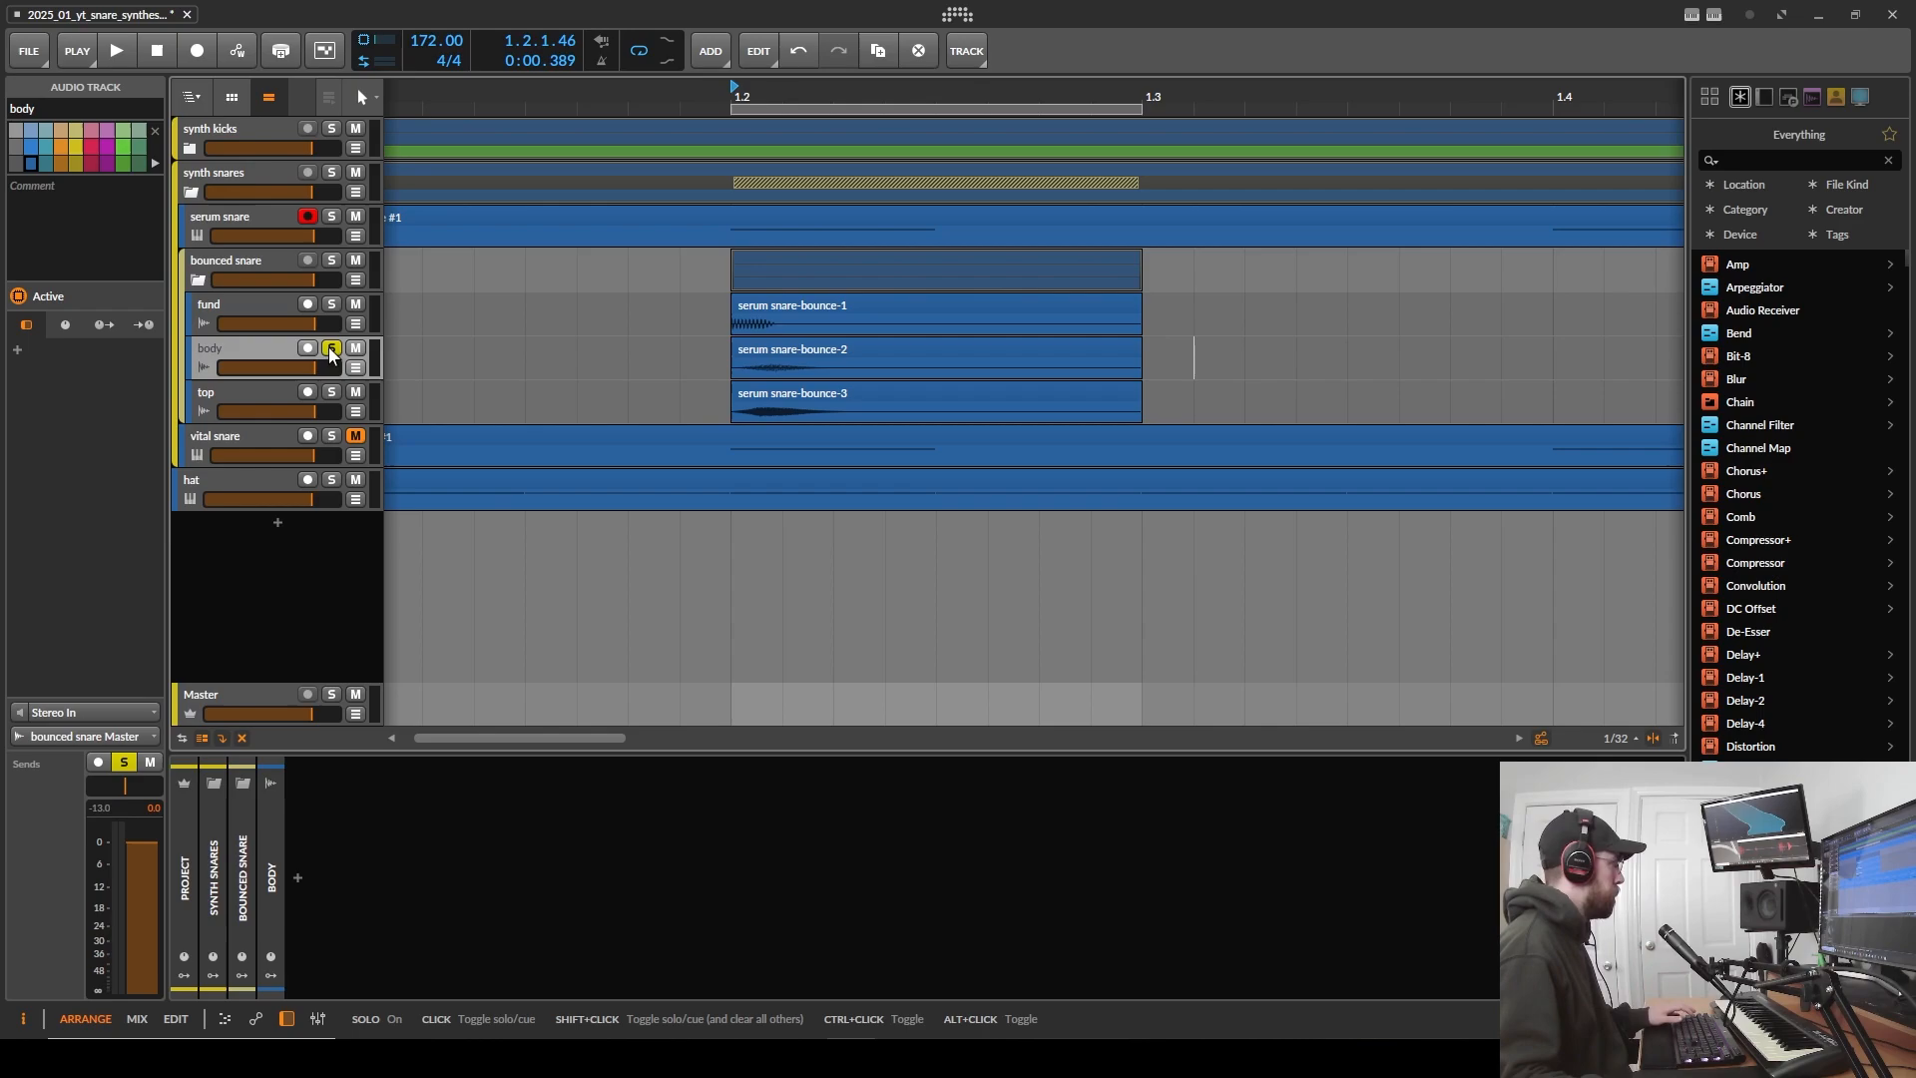
# - Switch the solo from the body track to the top track and listen to it
pyautogui.click(330, 349)
pyautogui.click(331, 391)
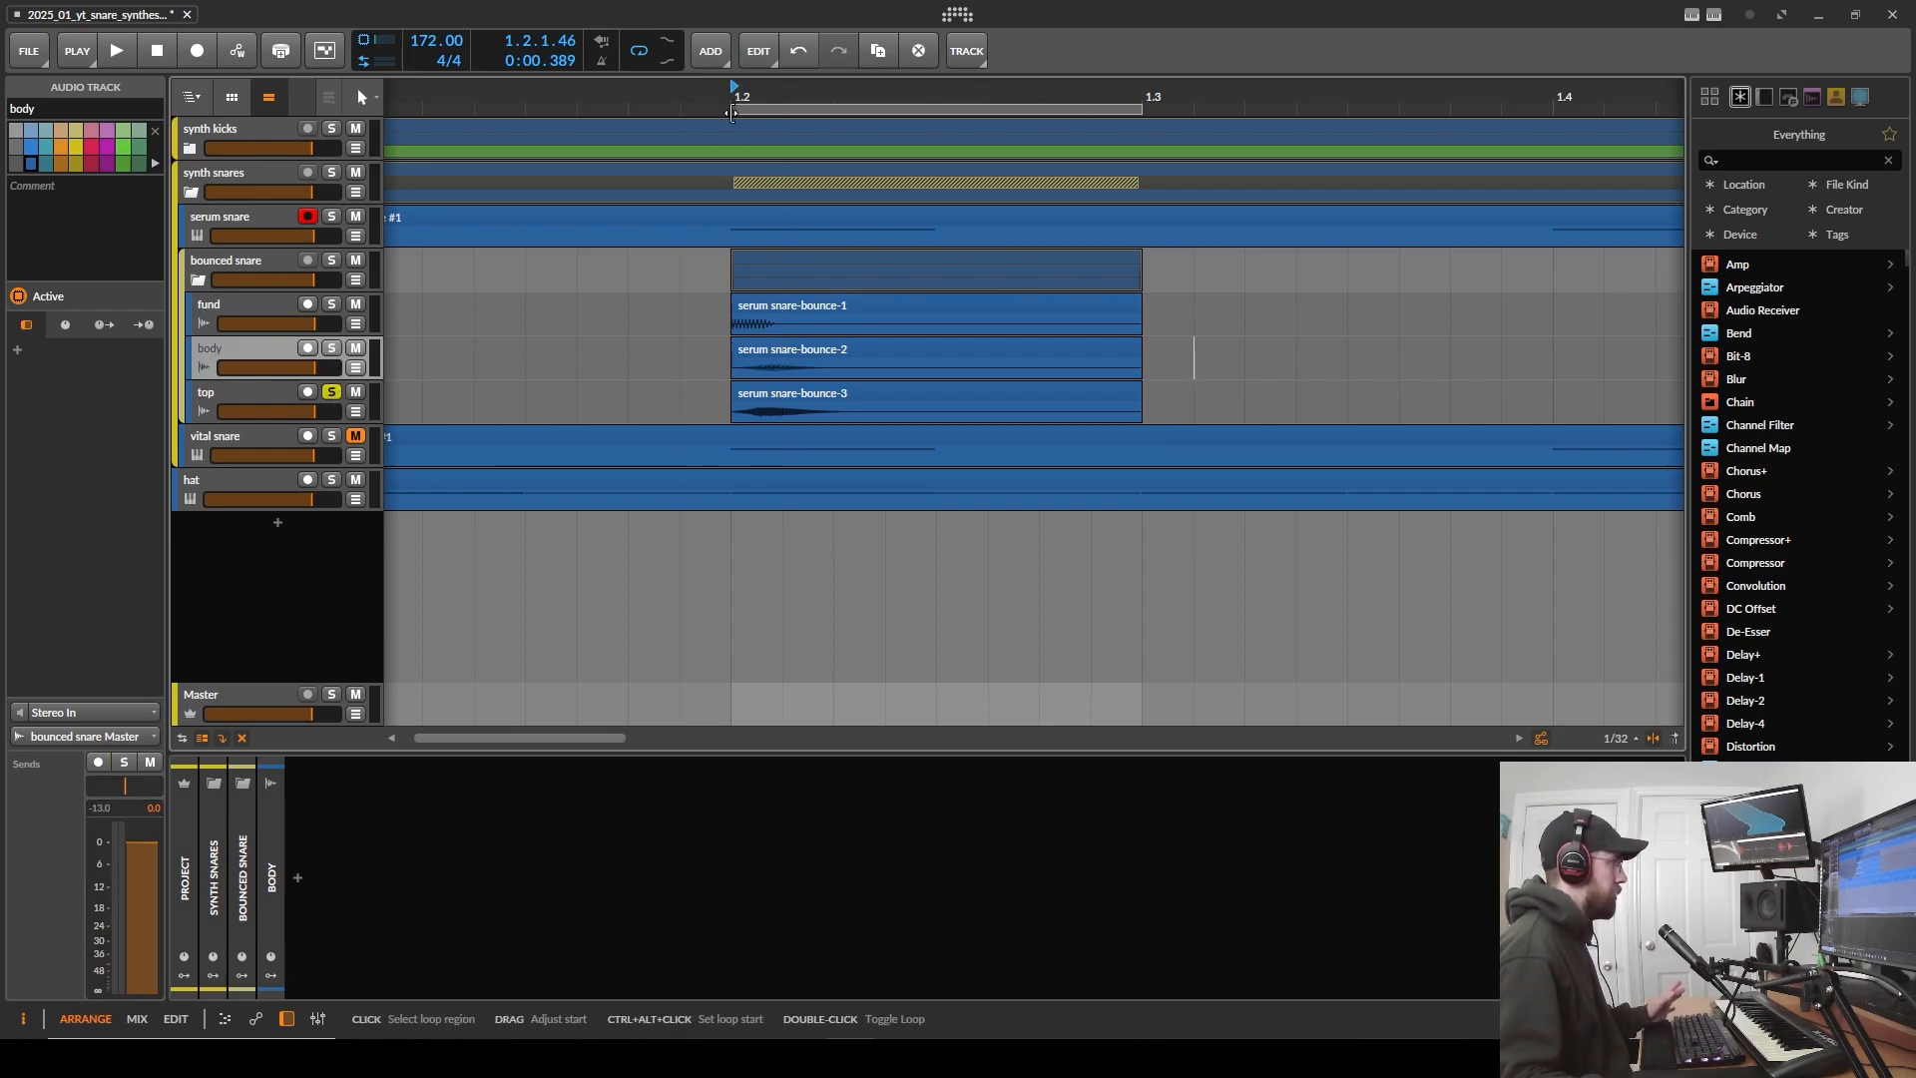
pyautogui.press('space')
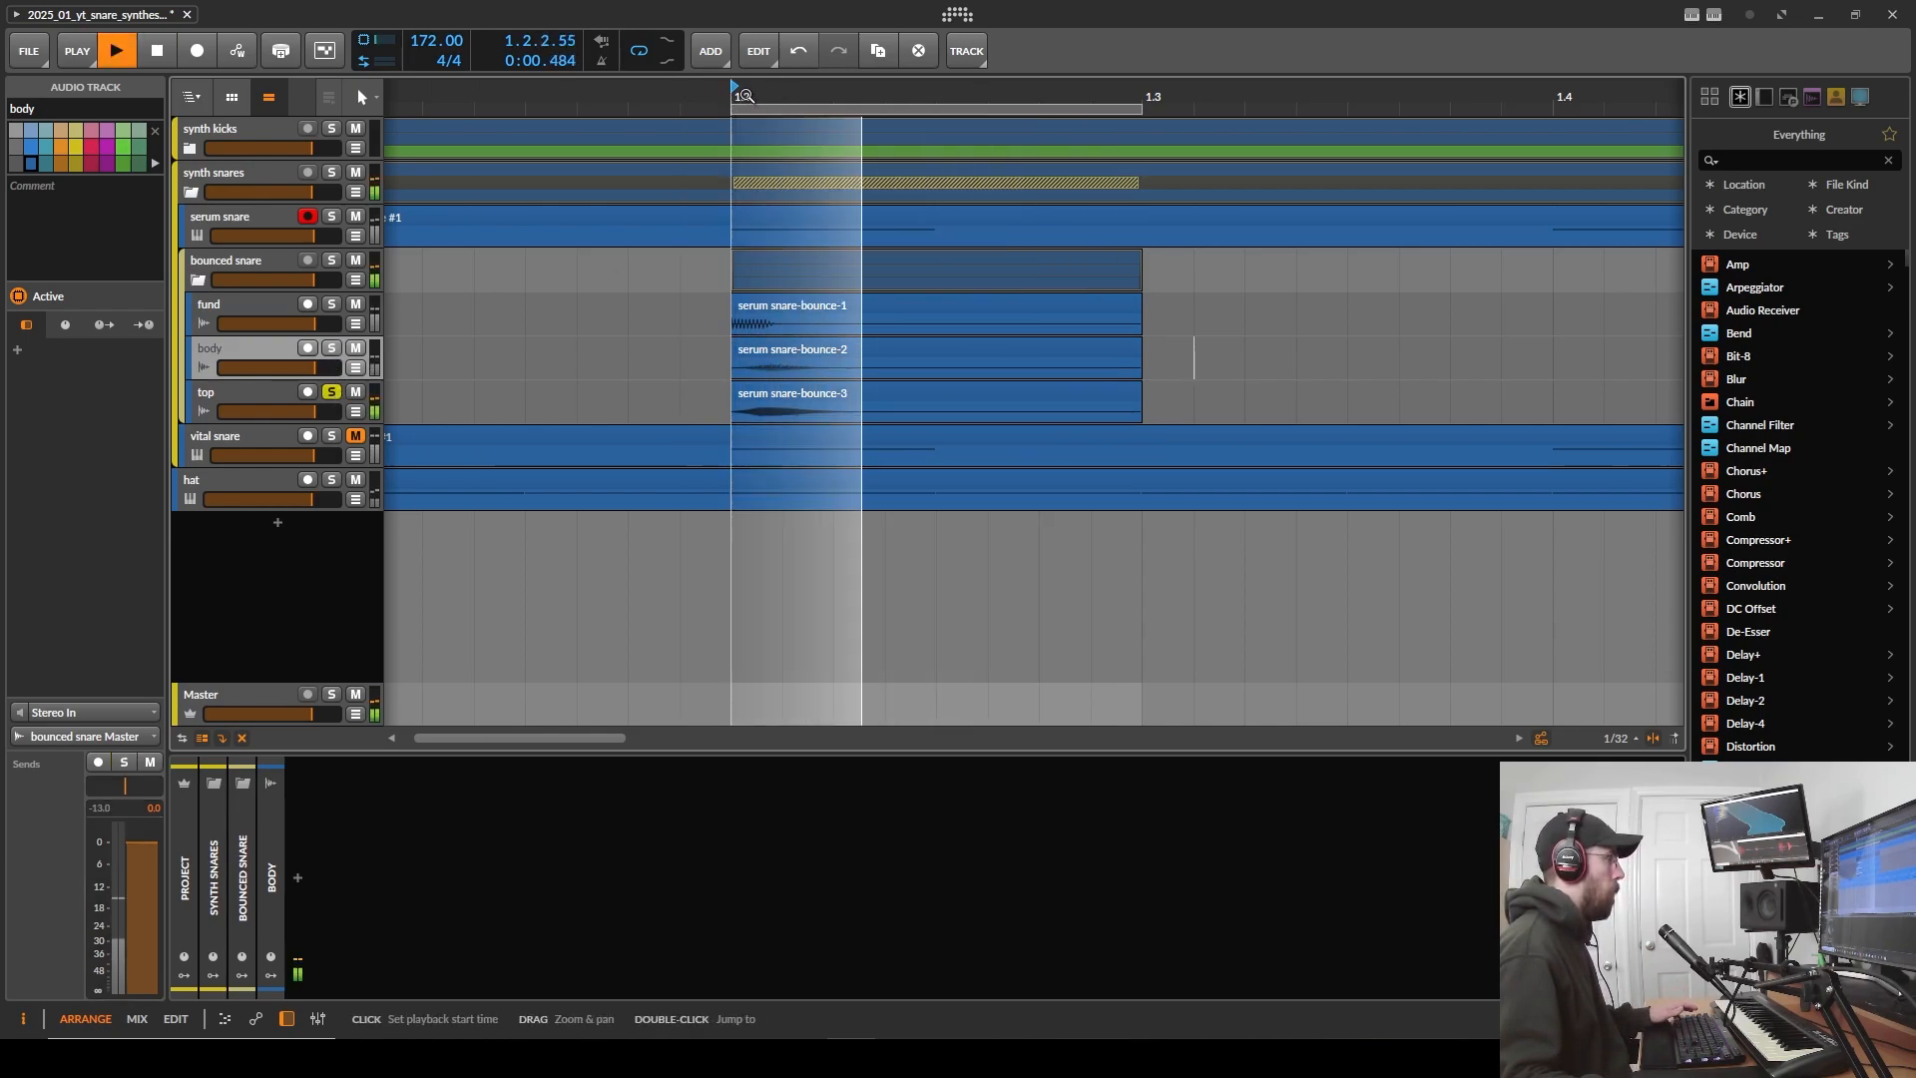
pyautogui.press('space')
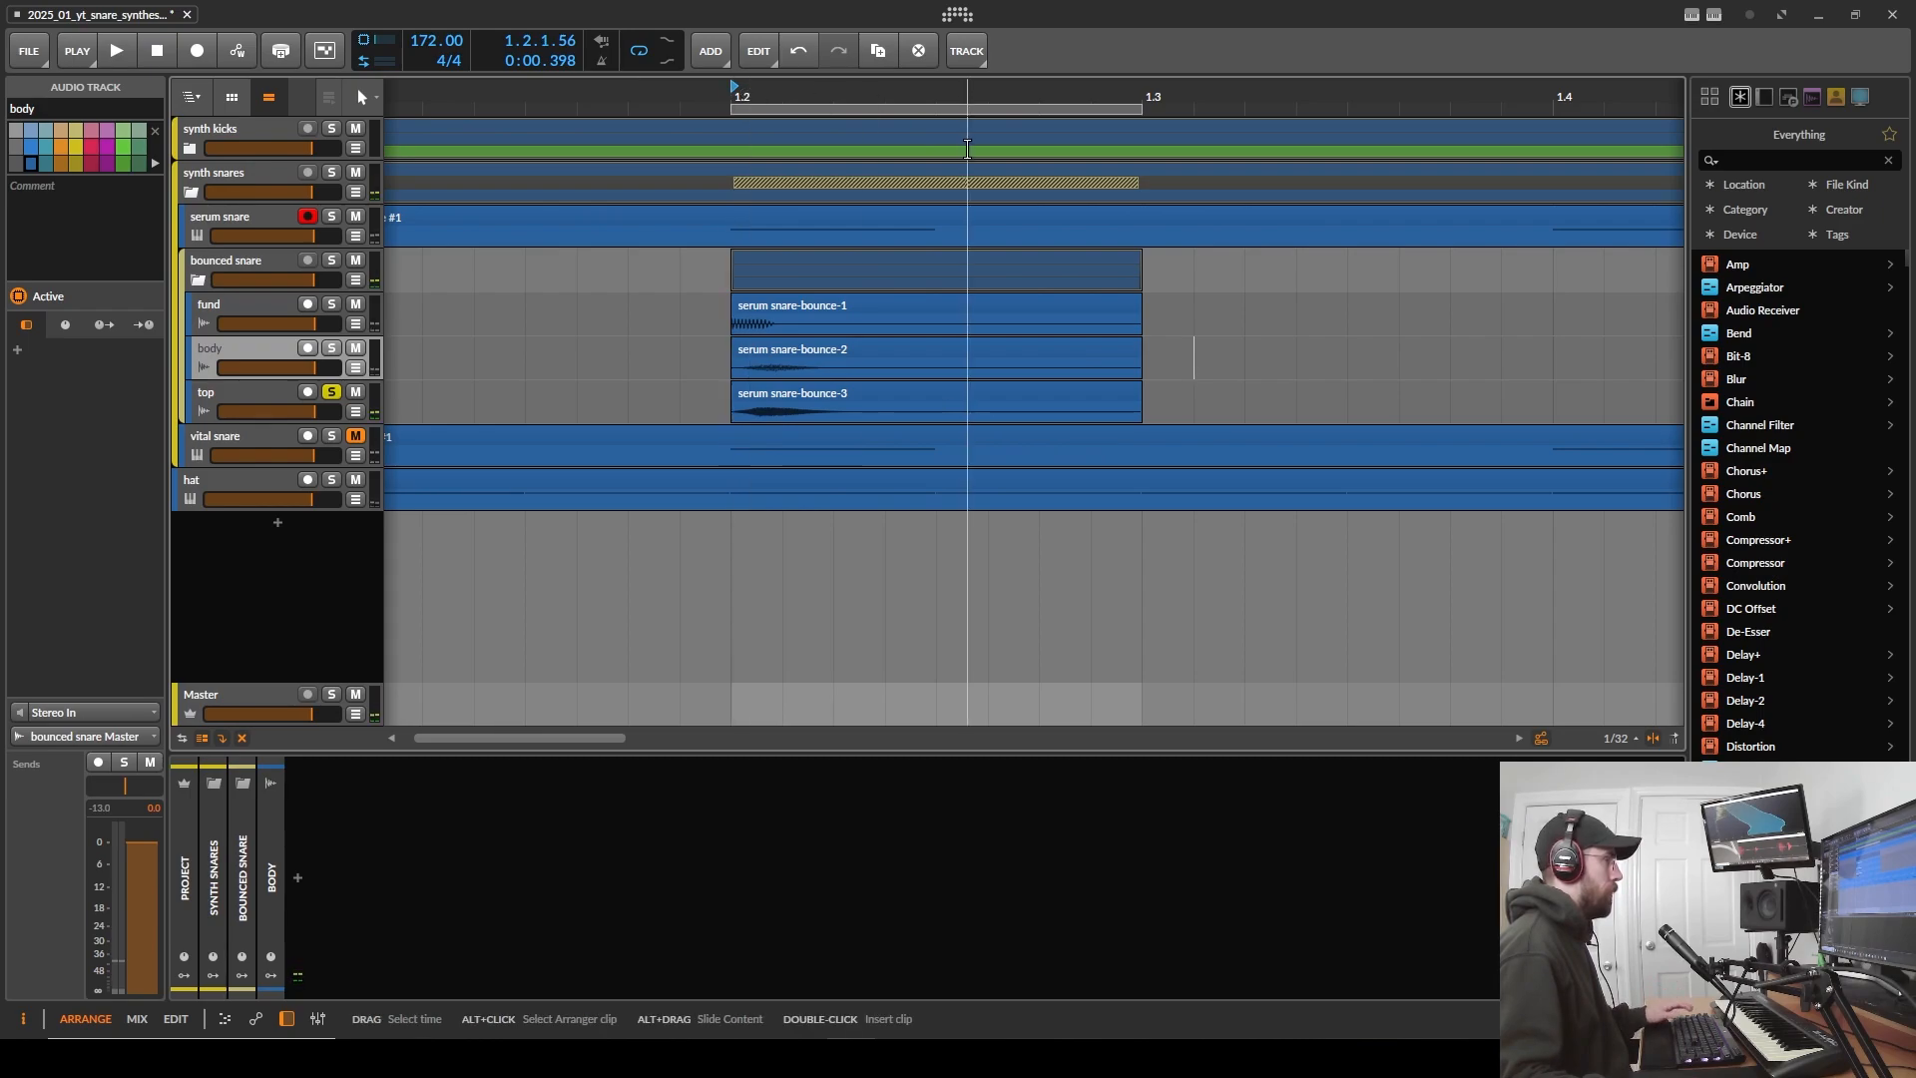
# - Solo the whole bounced snare group and listen to its three layers together
pyautogui.click(331, 260)
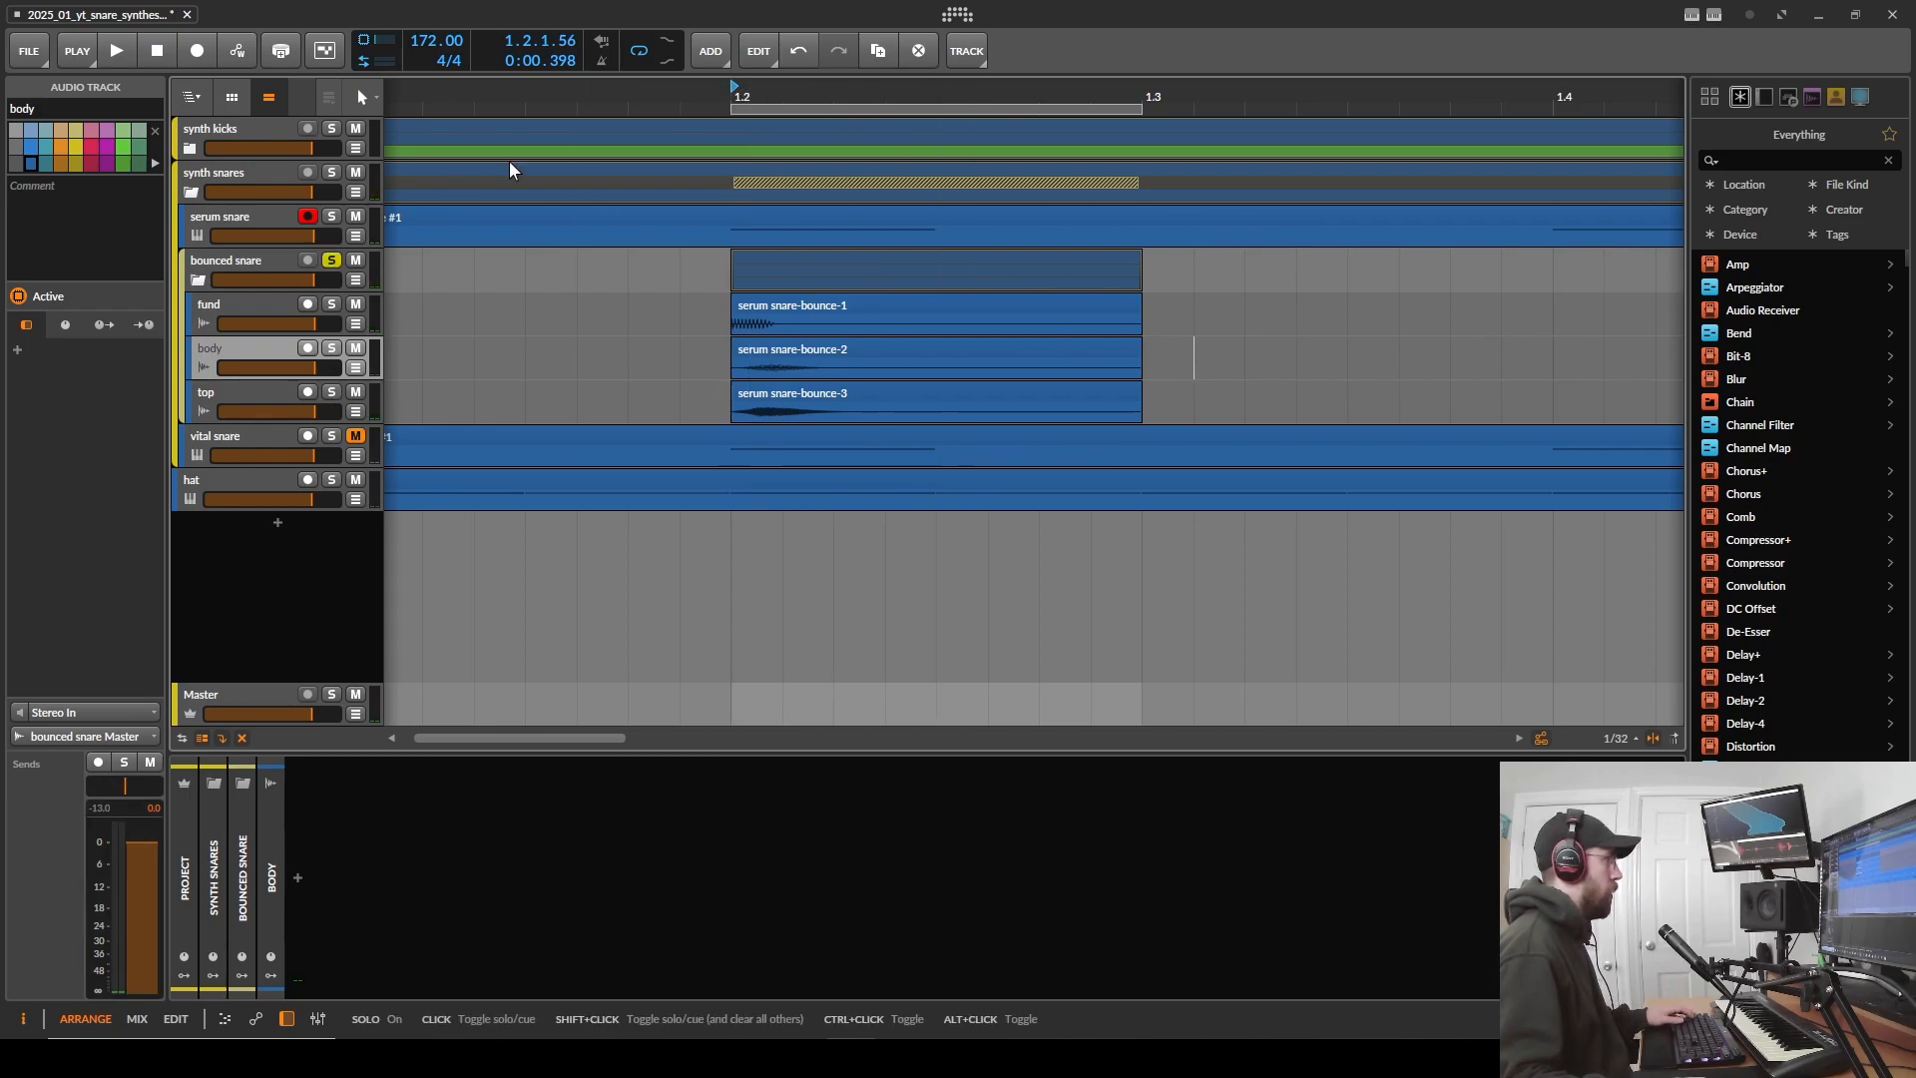
pyautogui.press('space')
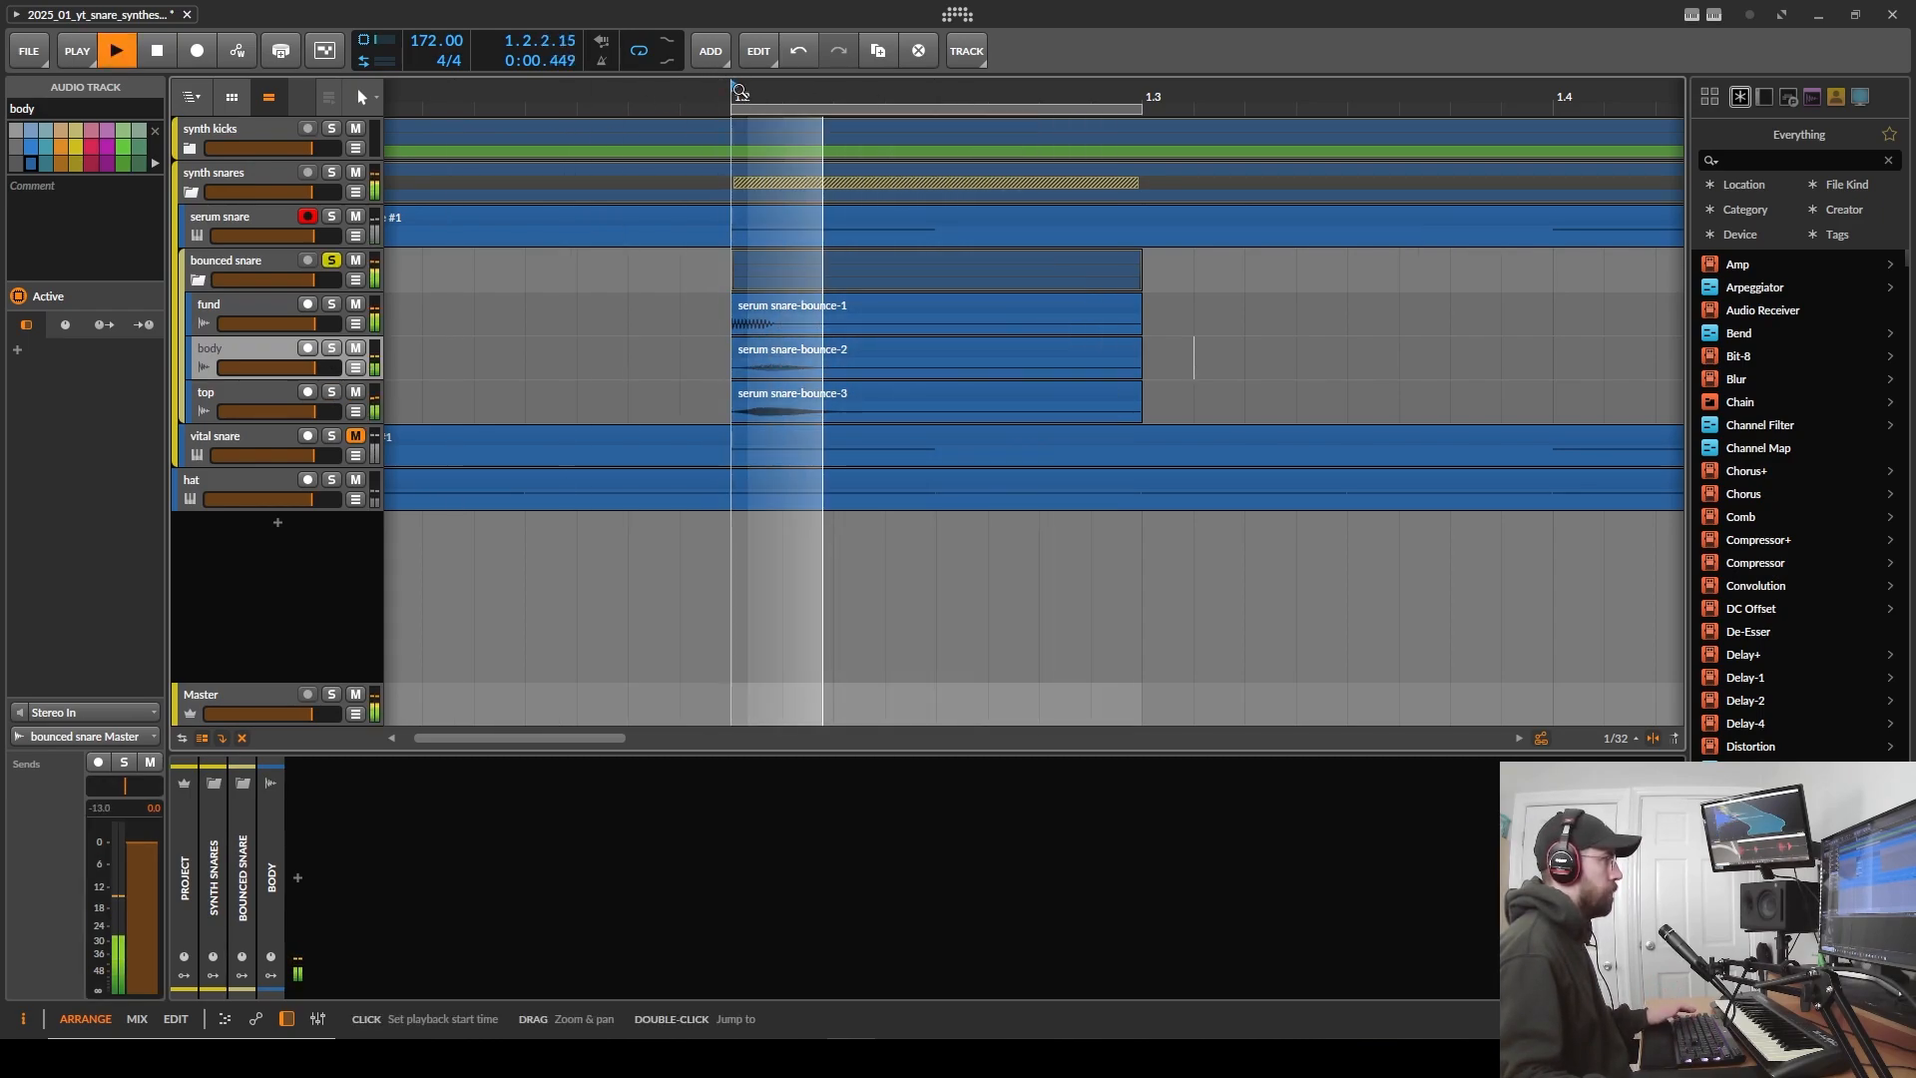
pyautogui.press('space')
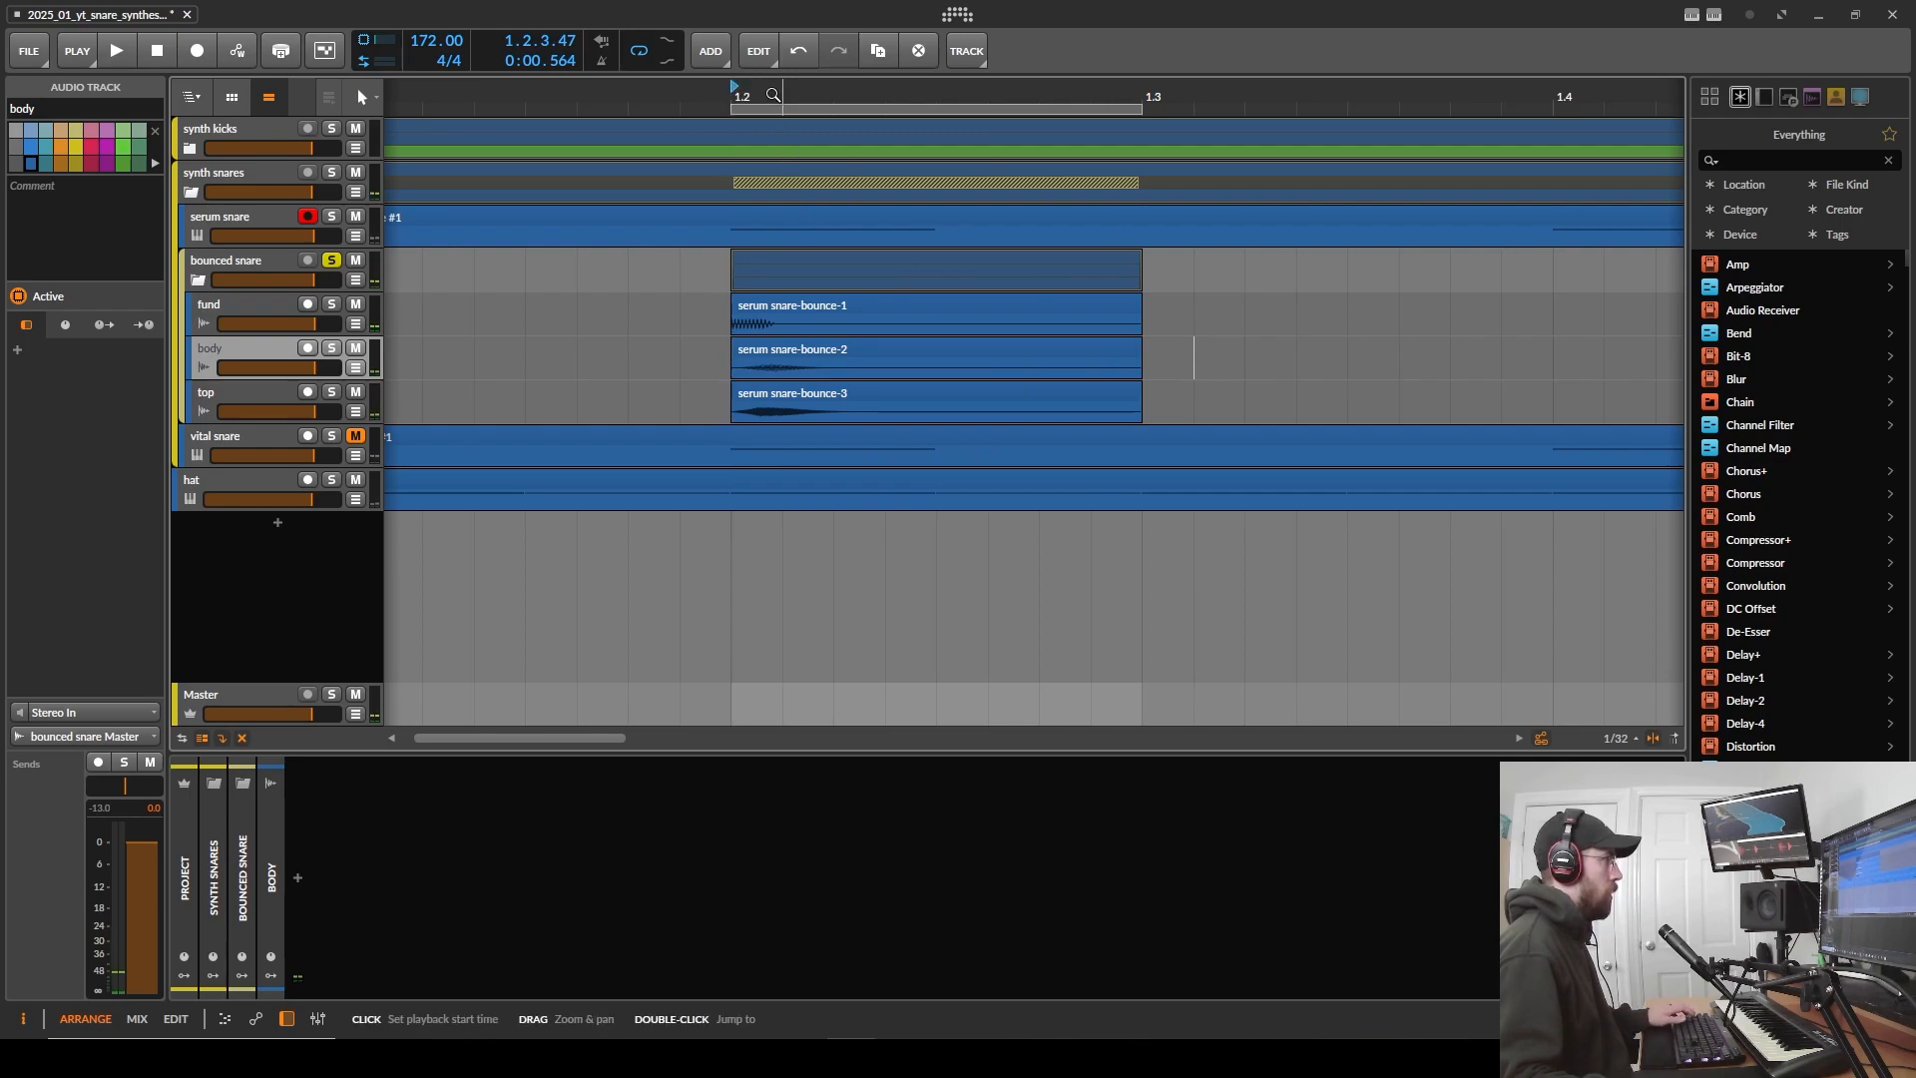
# - Try delaying the body and top clips against the fund during playback, and return both clips and the playback start to 1.2.1.00
pyautogui.moveTo(770, 93); pyautogui.dragTo(773, 95)
pyautogui.scroll(2, 773, 94)
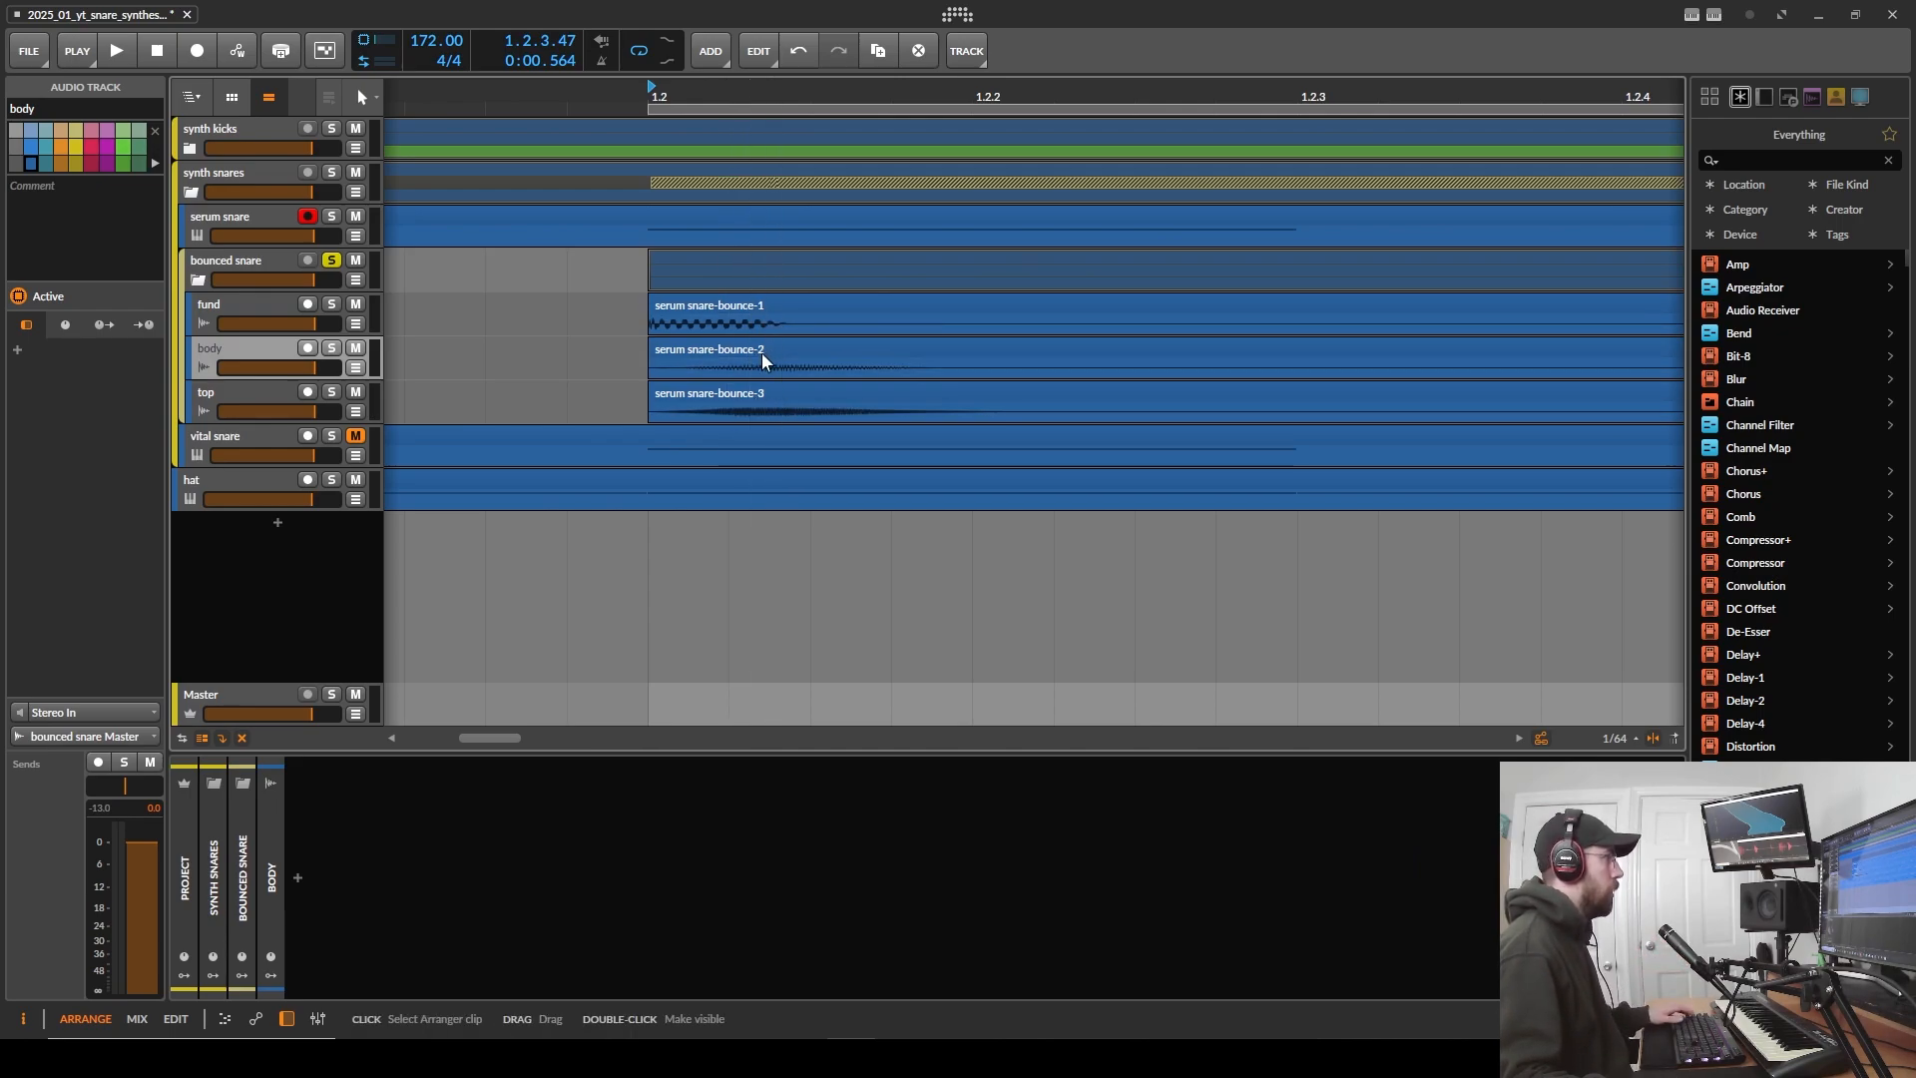
pyautogui.scroll(3, 702, 355)
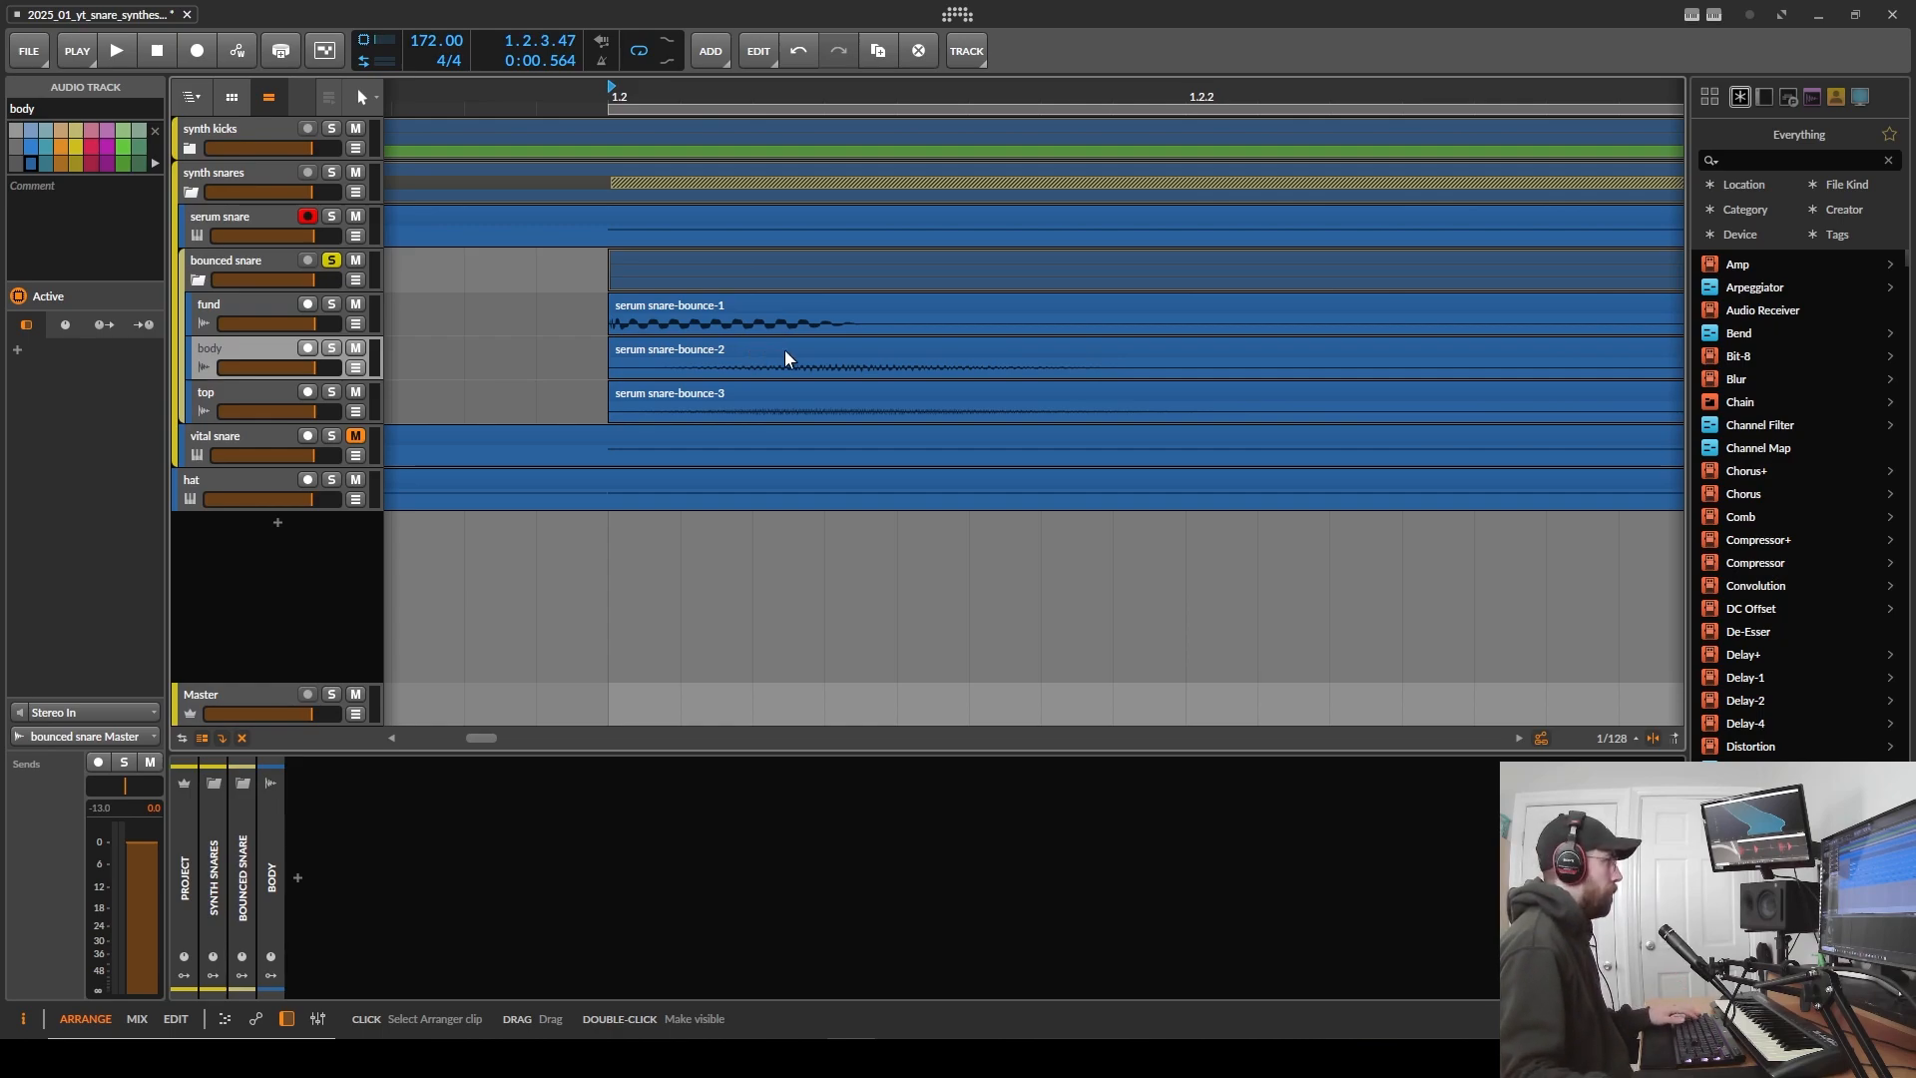
pyautogui.press('space')
pyautogui.moveTo(786, 349); pyautogui.dragTo(657, 355)
pyautogui.moveTo(656, 356)
pyautogui.mouseDown()
pyautogui.moveTo(1008, 354)
pyautogui.moveTo(662, 343)
pyautogui.mouseUp()
pyautogui.moveTo(800, 351); pyautogui.dragTo(1136, 344)
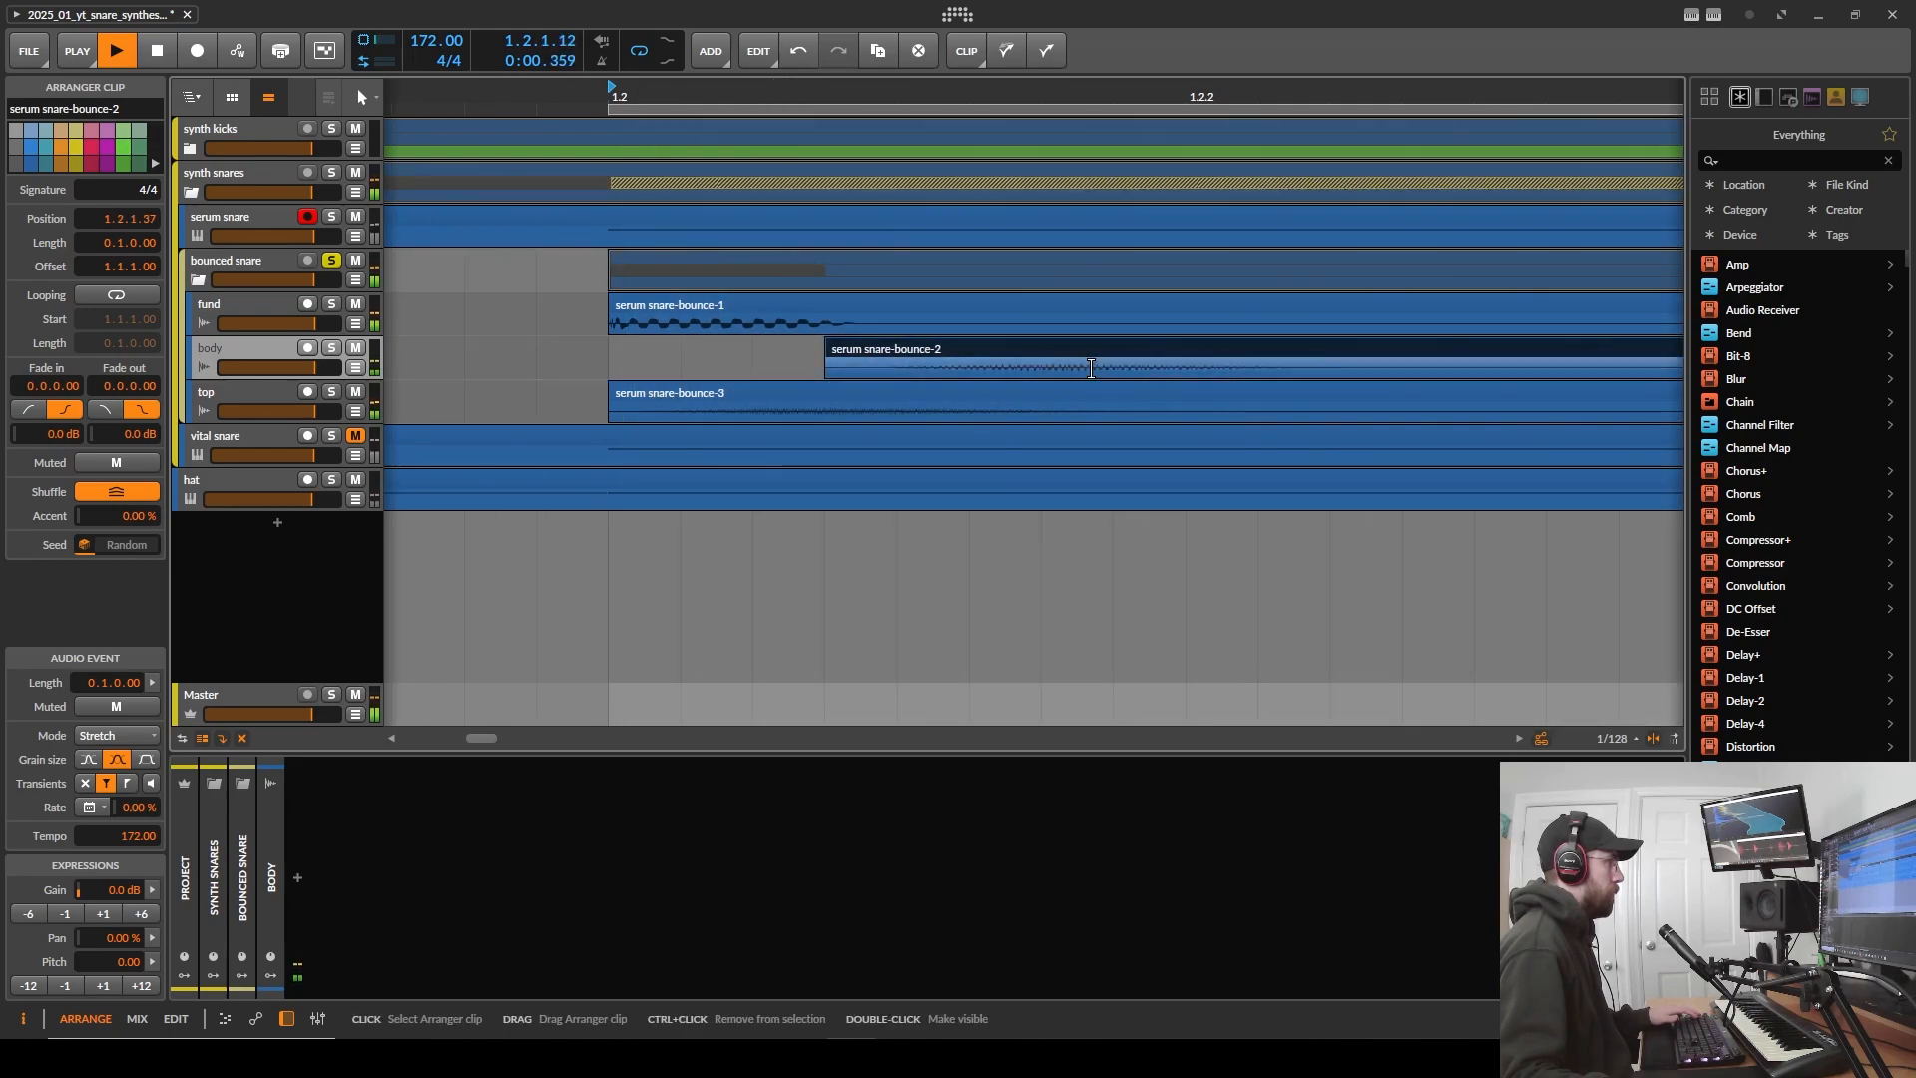
pyautogui.moveTo(966, 385); pyautogui.dragTo(665, 343)
pyautogui.press('space')
pyautogui.moveTo(805, 394); pyautogui.dragTo(663, 386)
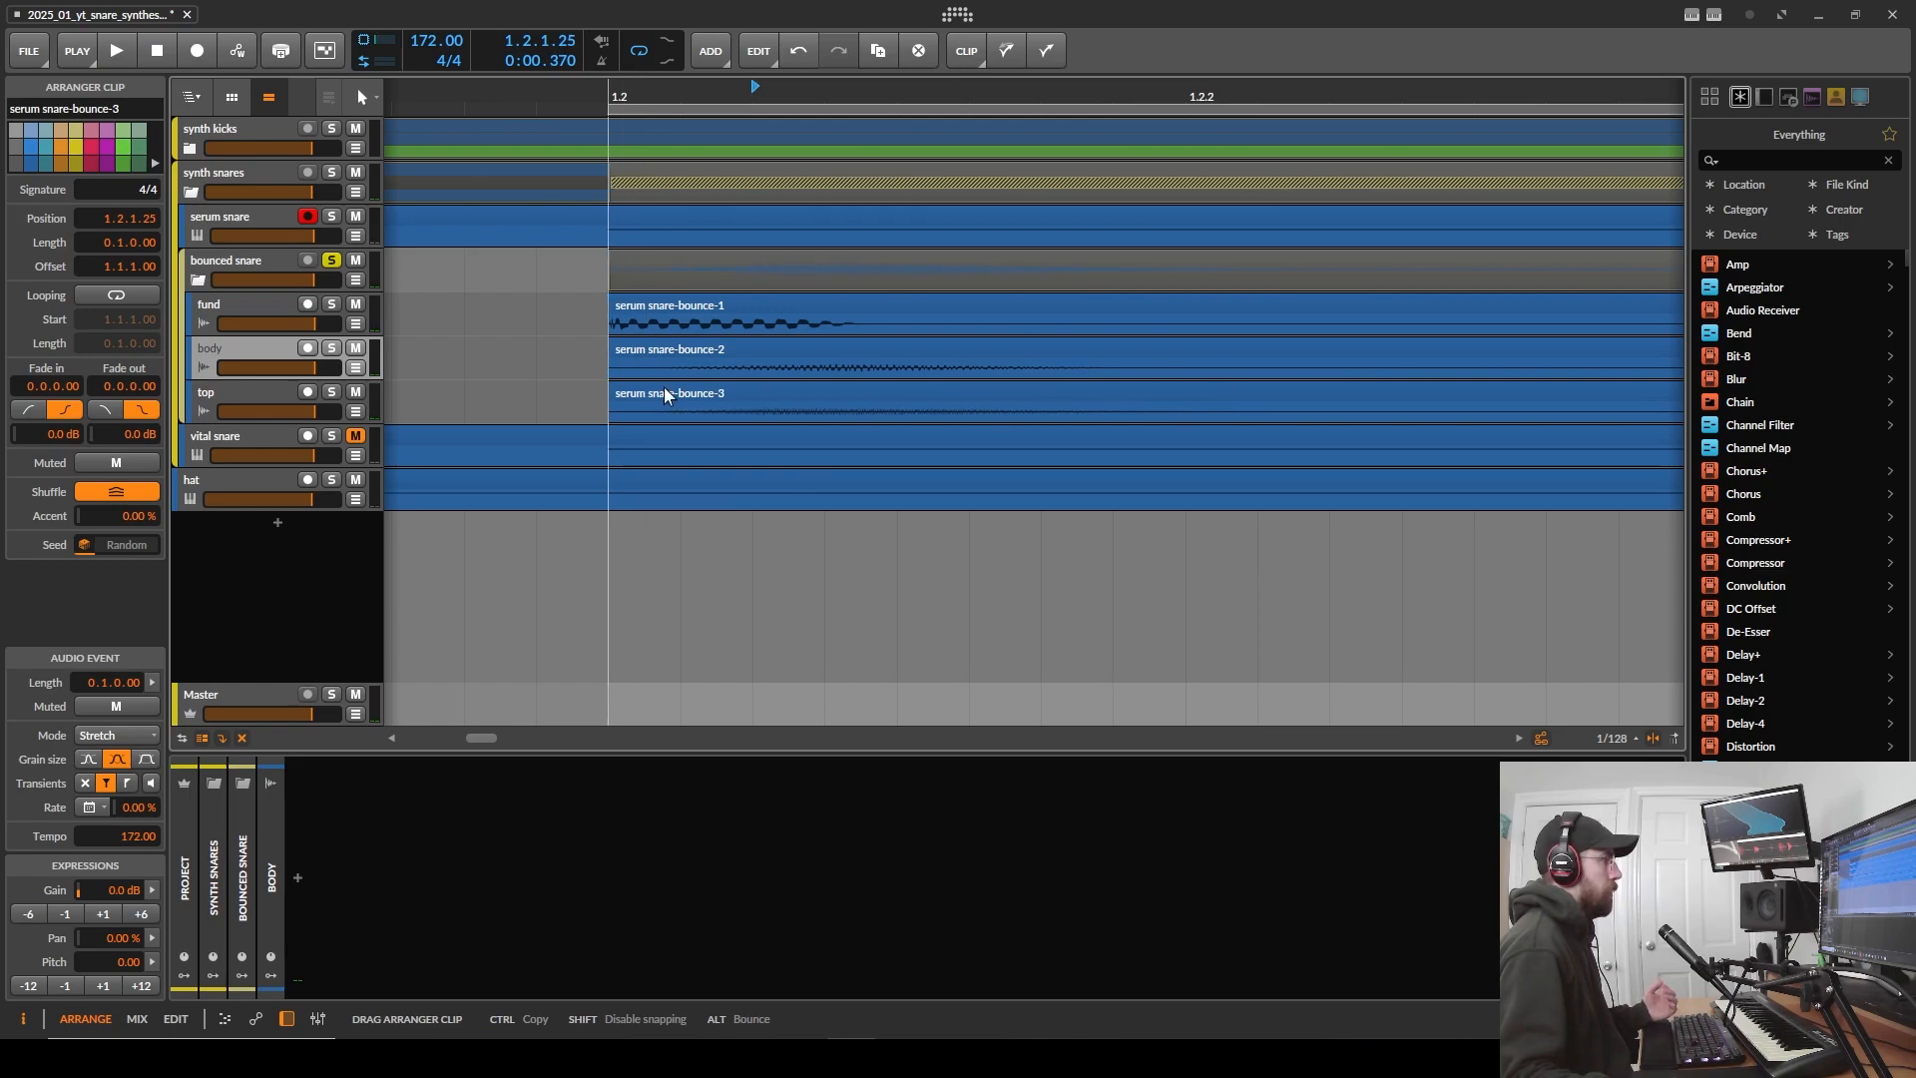
pyautogui.click(624, 126)
pyautogui.scroll(-1, 698, 271)
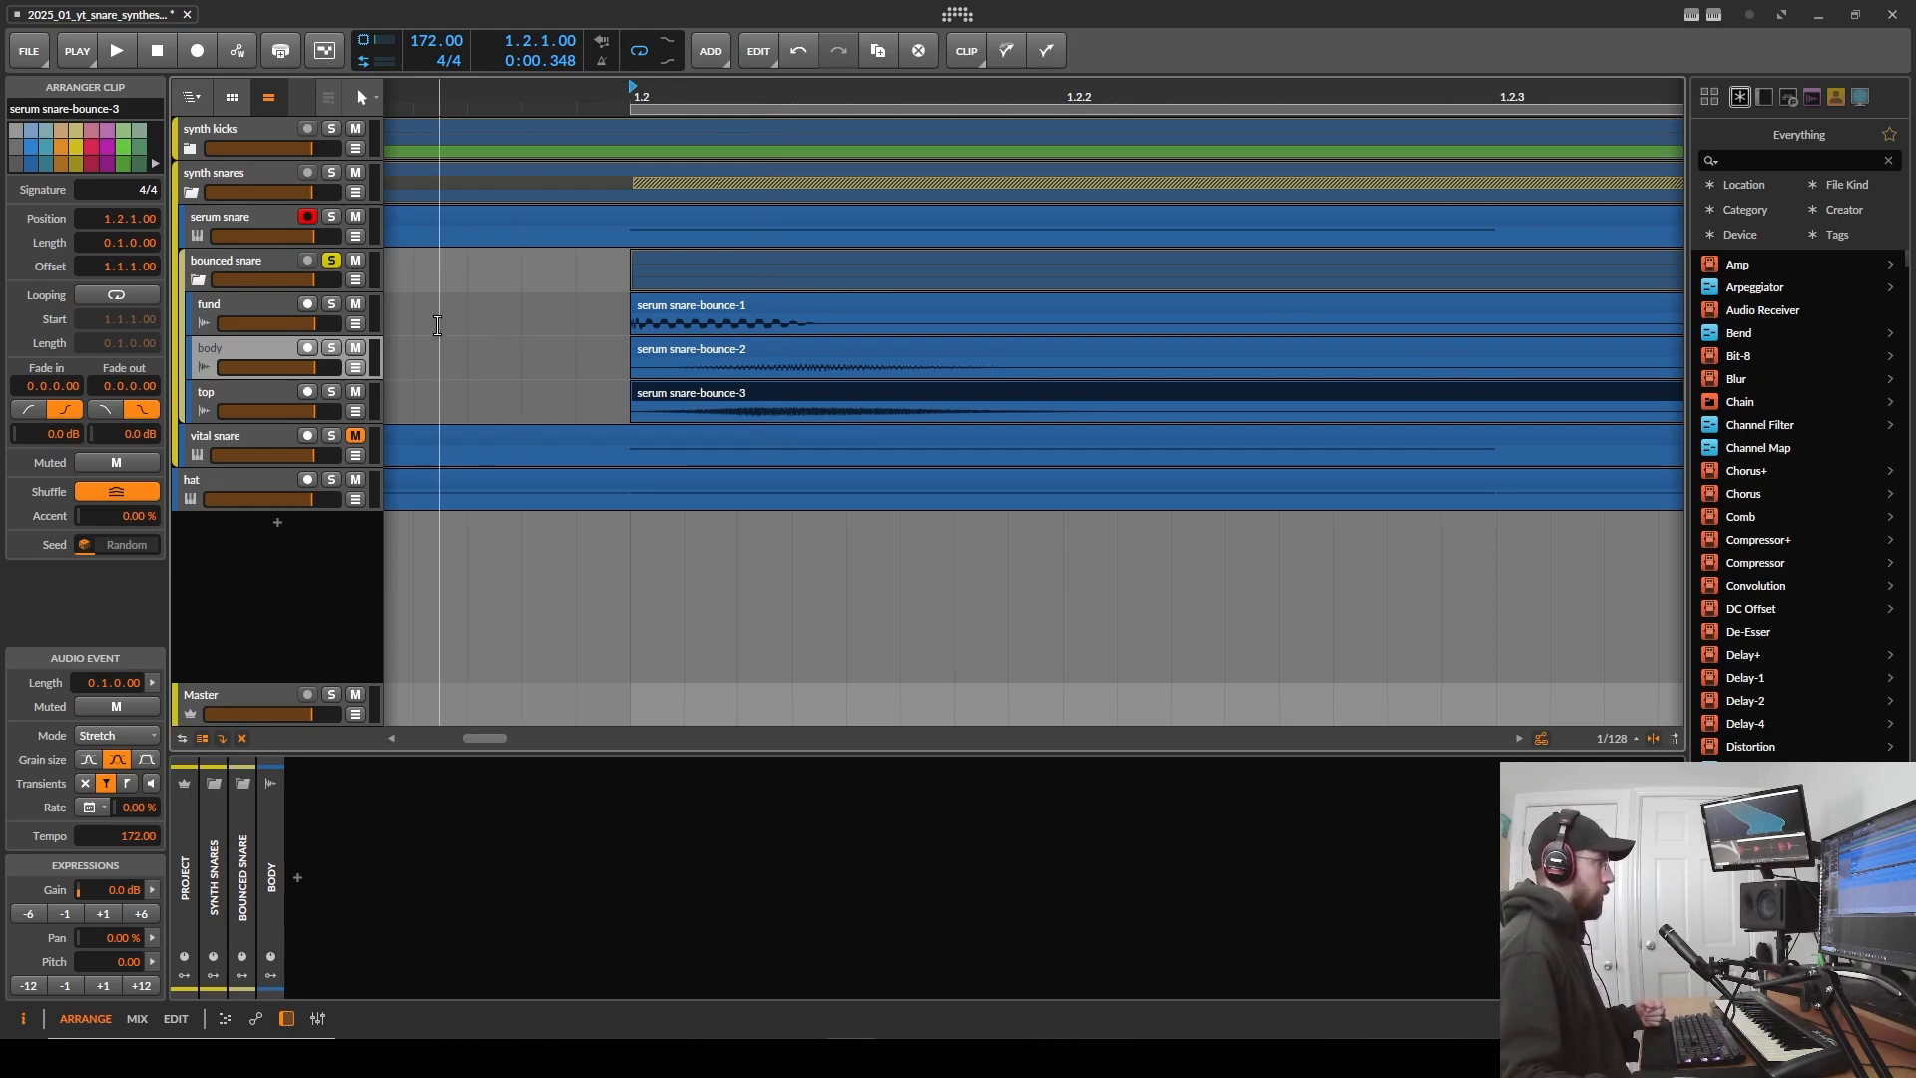
# - Collapse the bounced snare group, turn off its solo and select the serum snare track
pyautogui.click(255, 259)
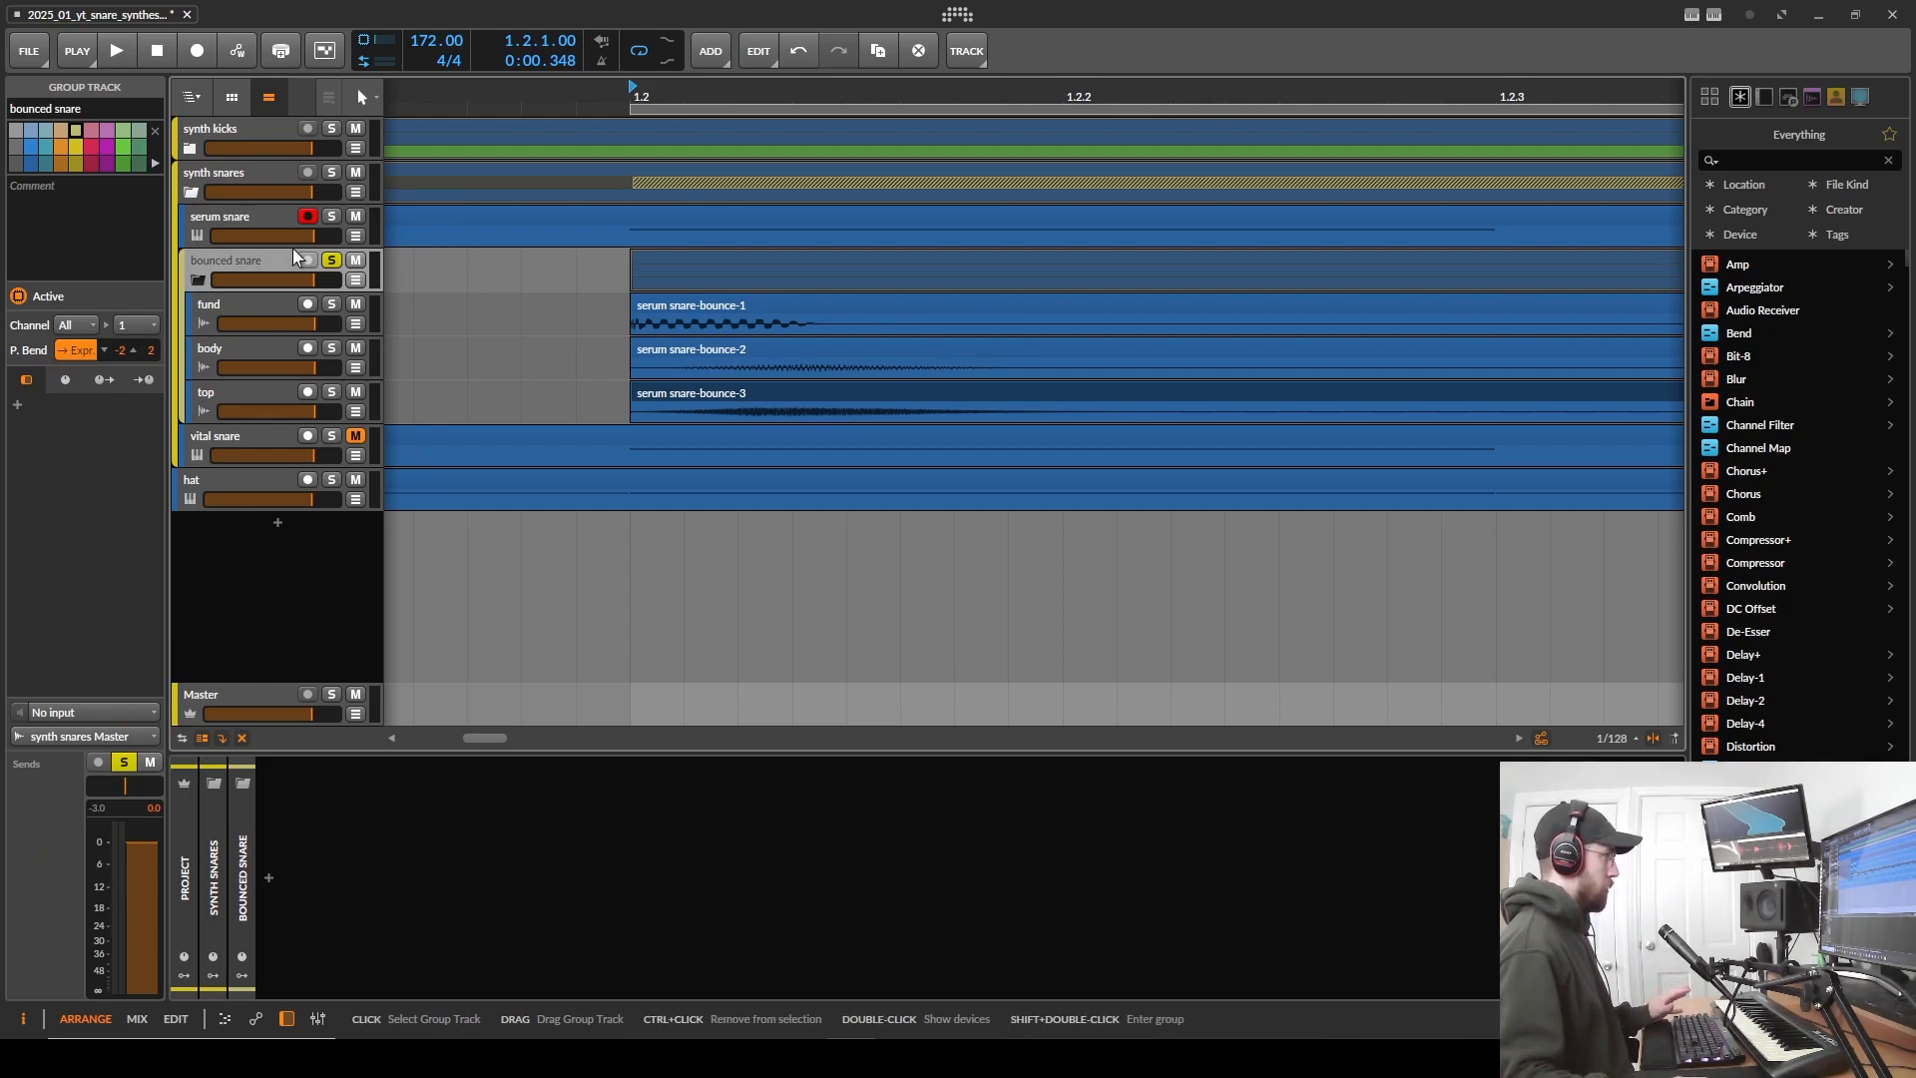
pyautogui.click(201, 282)
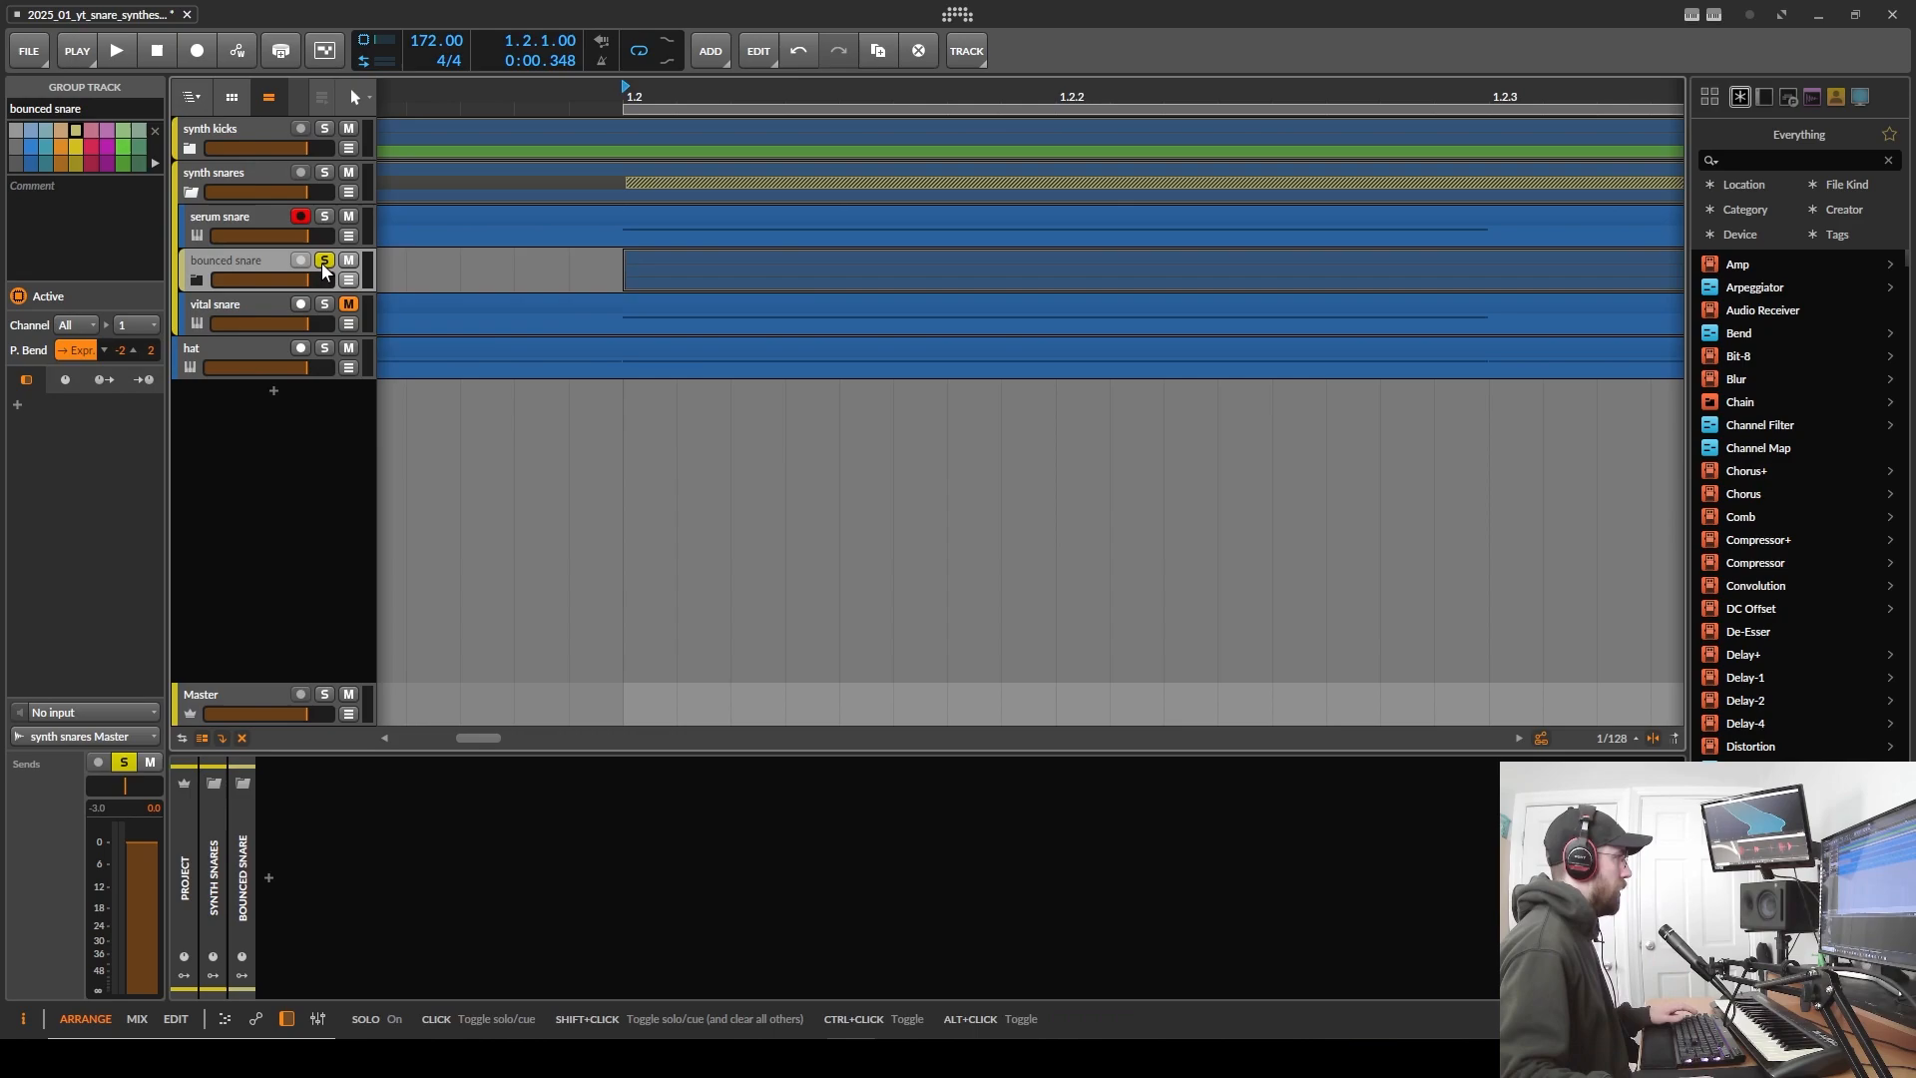
pyautogui.click(242, 215)
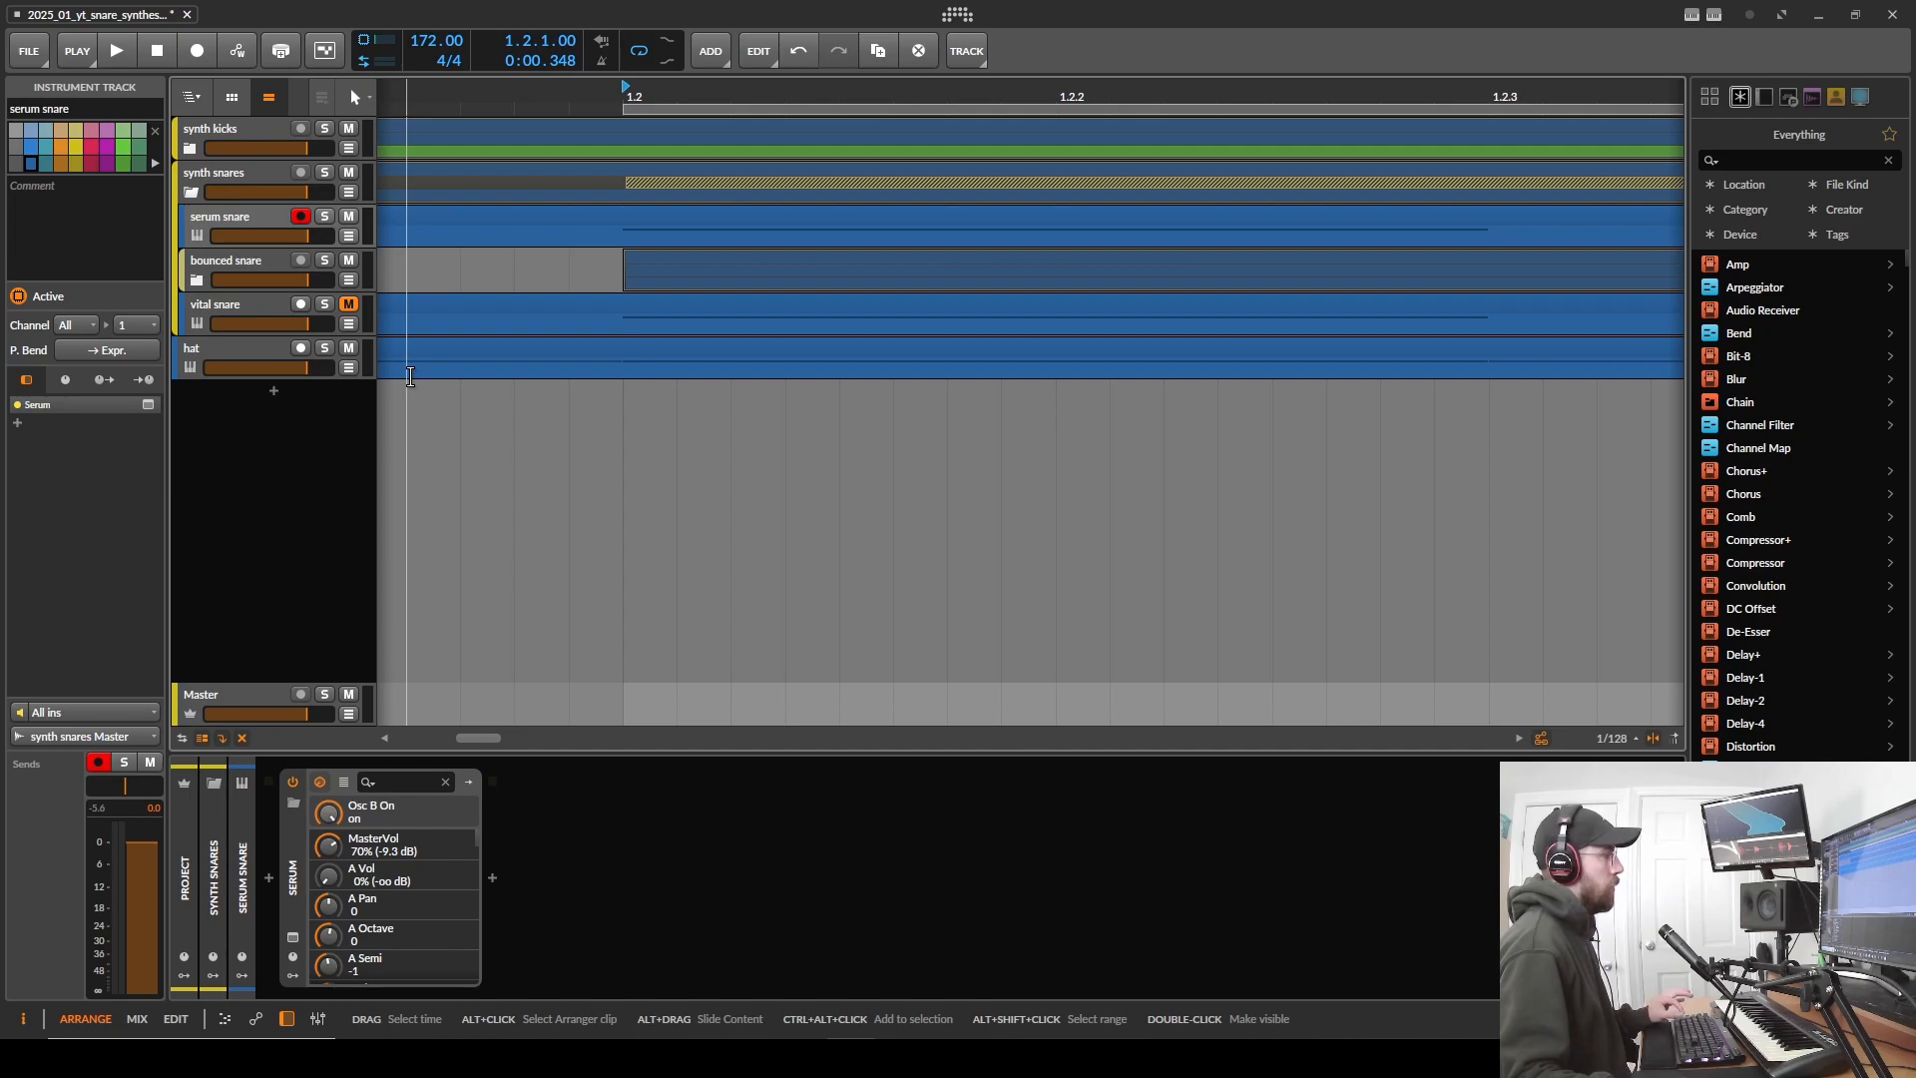
# - Open the Serum plugin window of the serum snare track and enable its sub oscillator
pyautogui.click(268, 310)
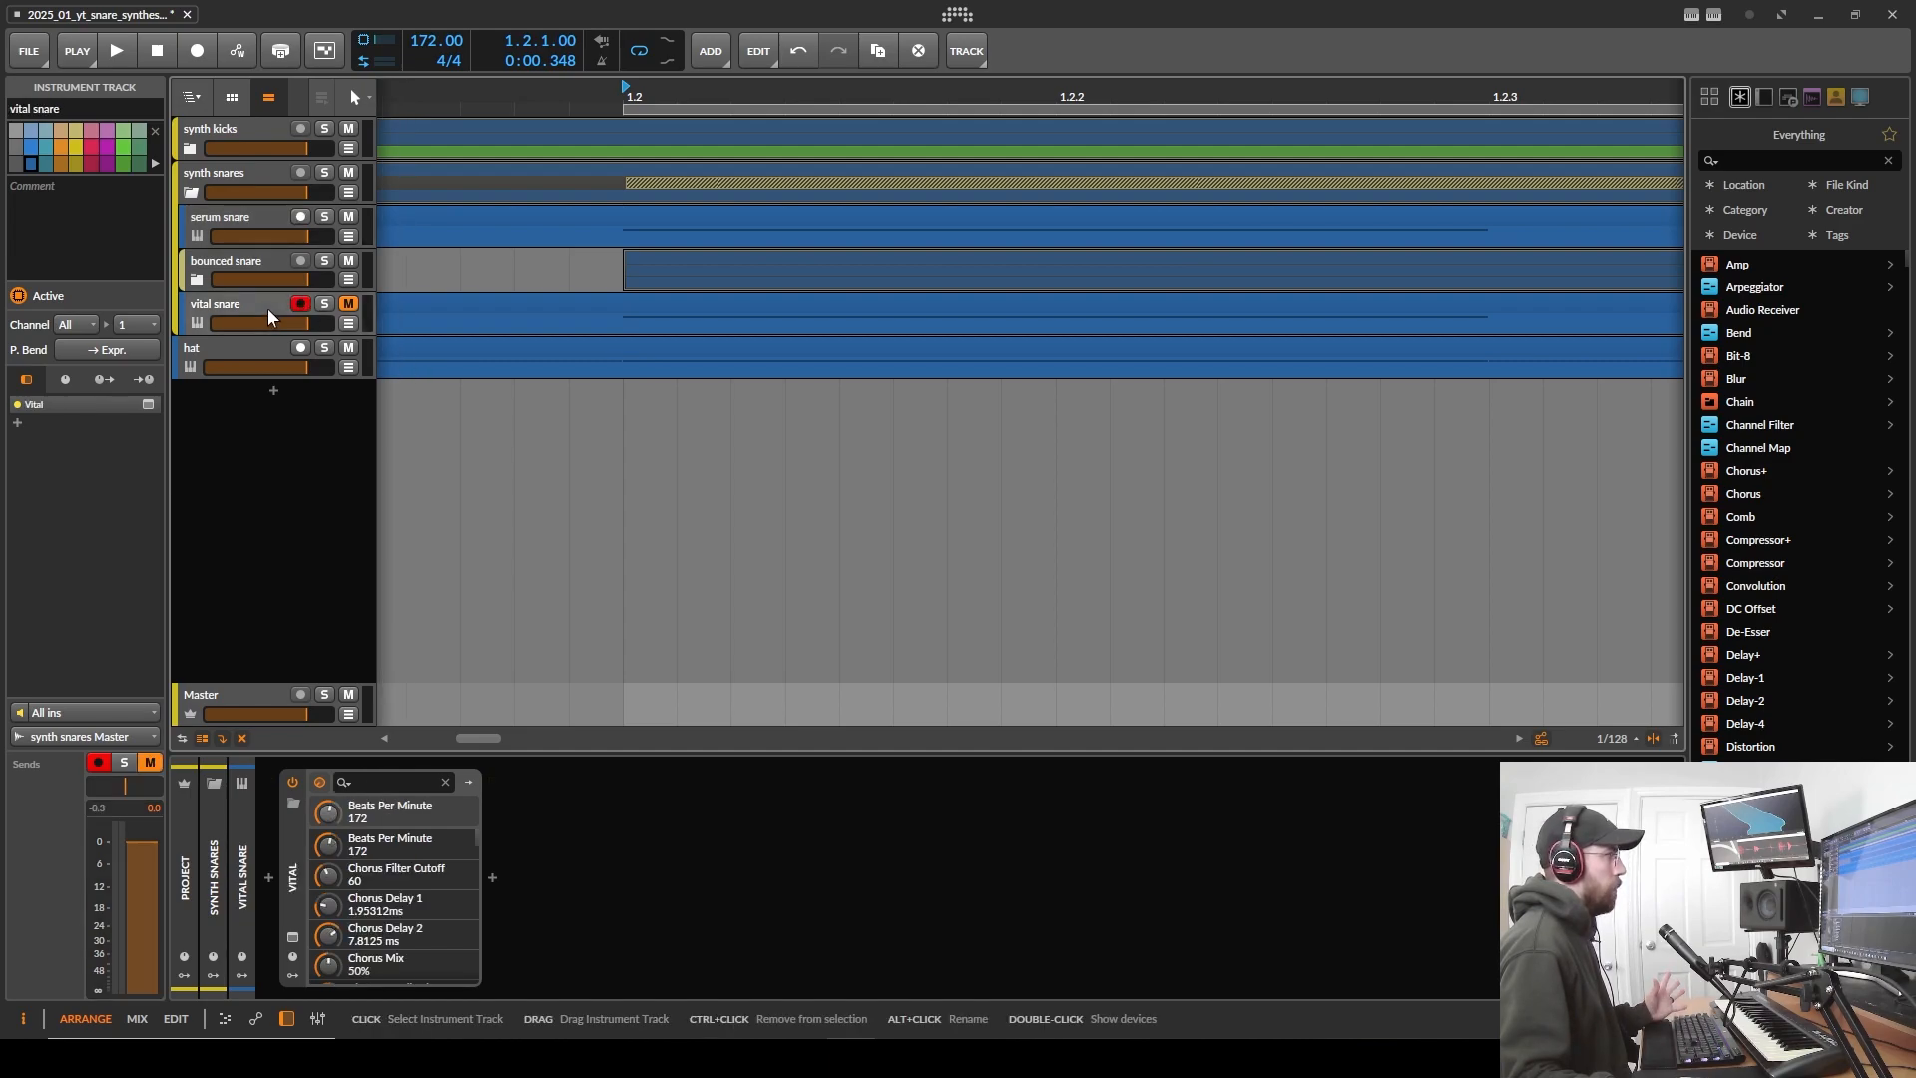
pyautogui.click(262, 221)
pyautogui.click(294, 937)
pyautogui.moveTo(1016, 225); pyautogui.dragTo(1163, 117)
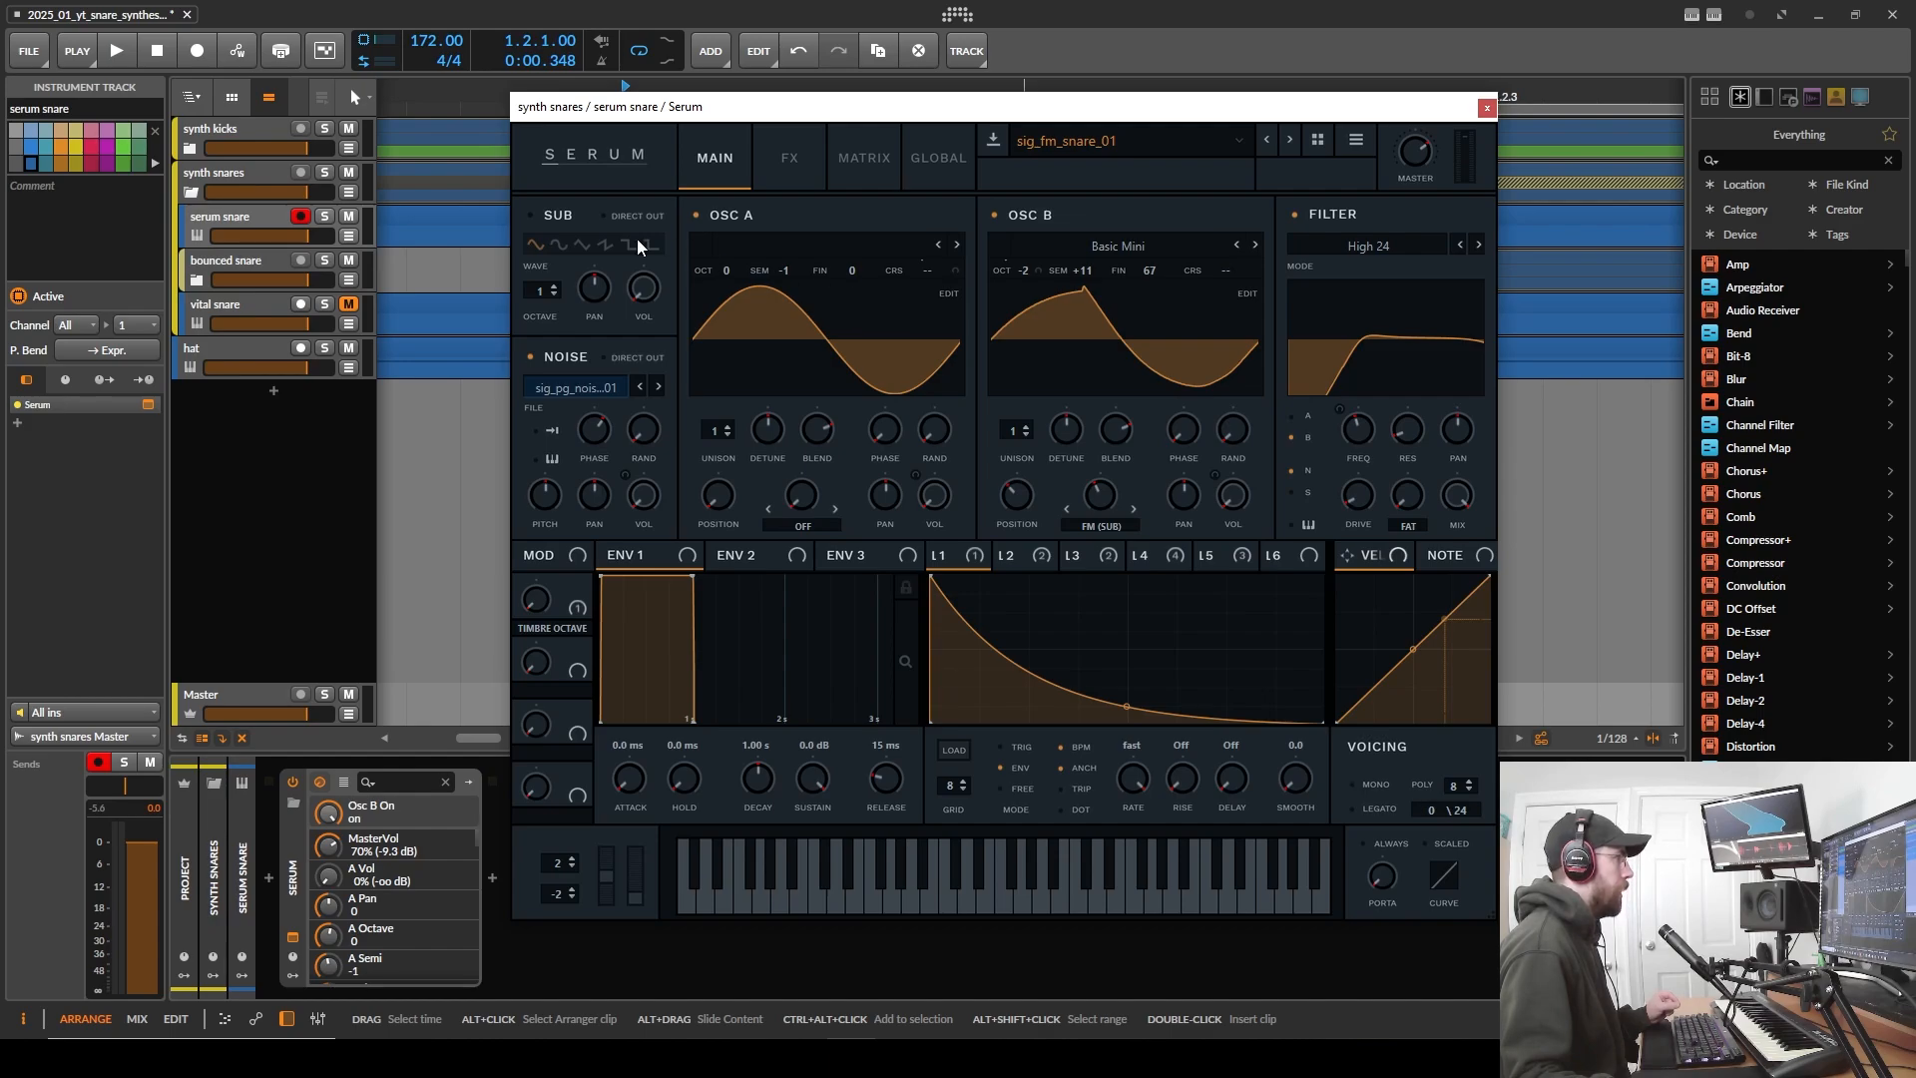
pyautogui.click(562, 214)
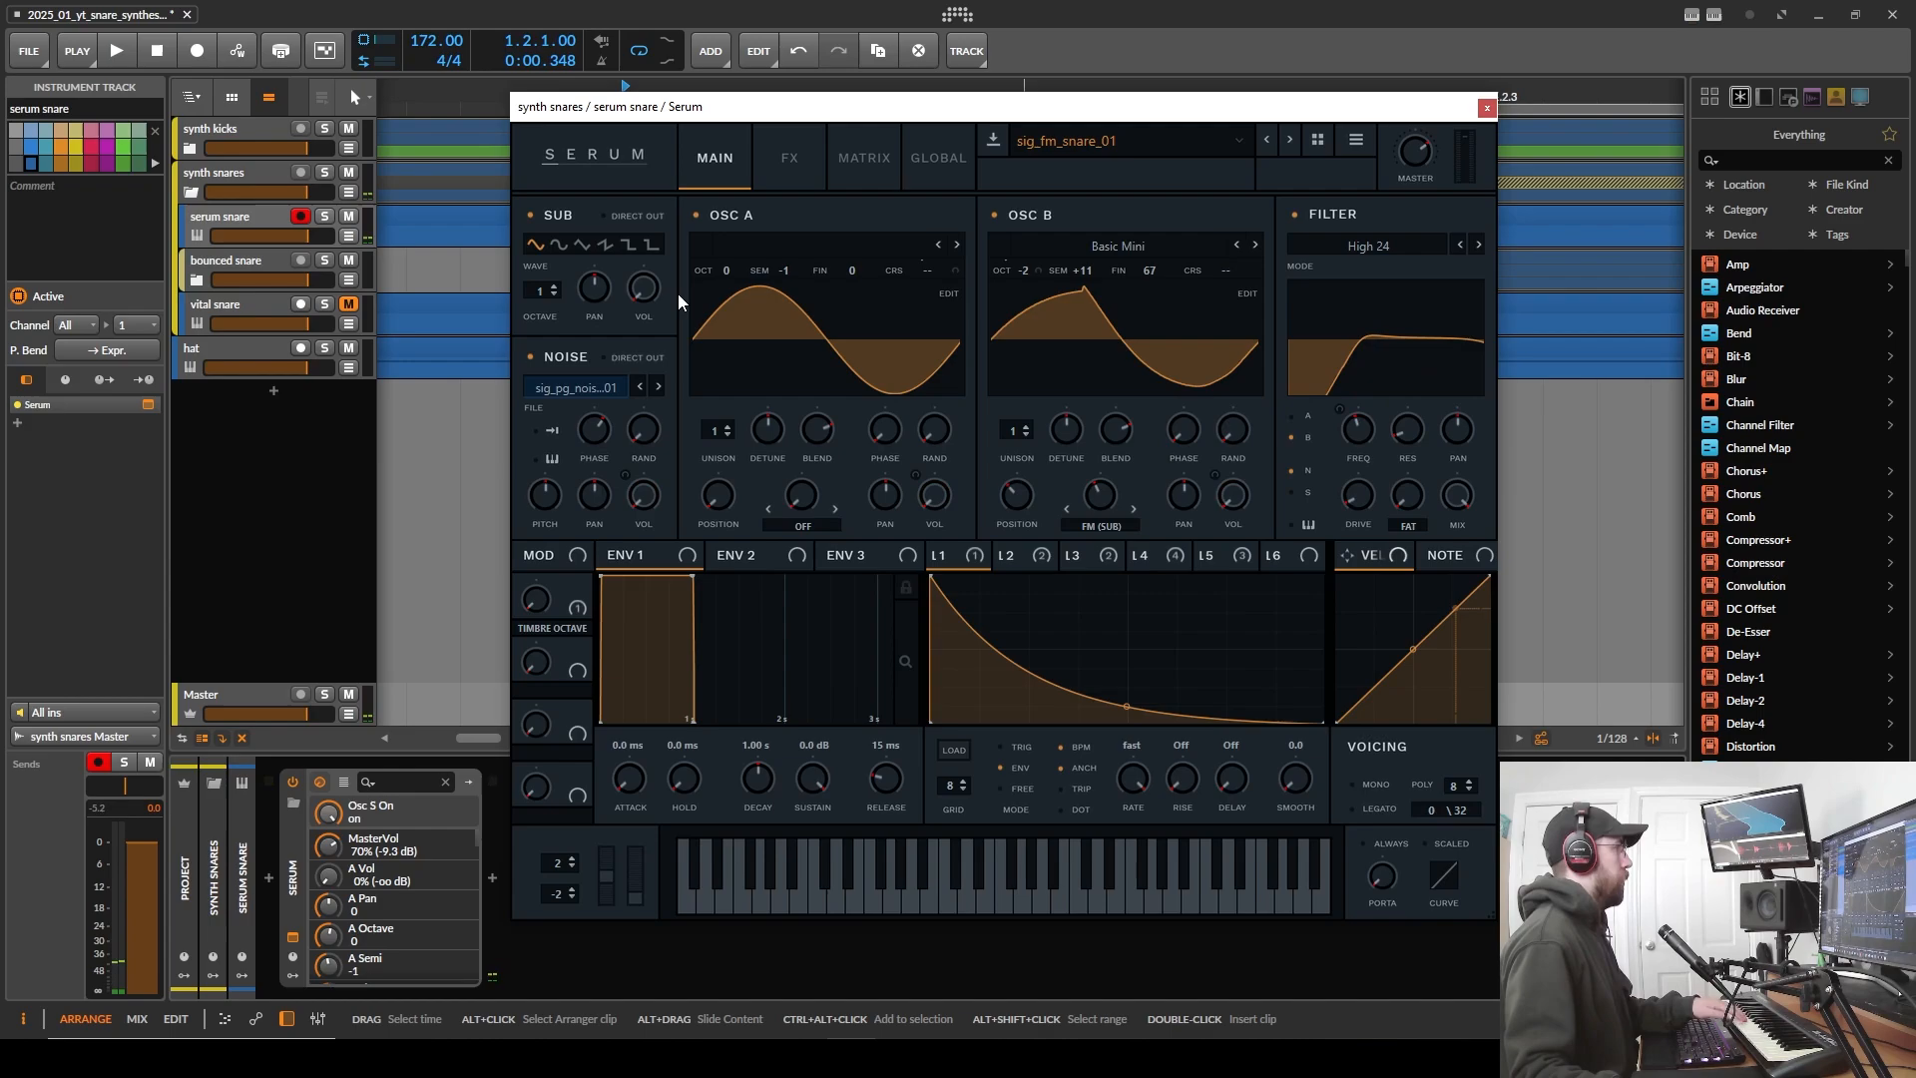
# - Isolate oscillator A by disabling the noise, the sub oscillator and oscillator B
pyautogui.click(569, 356)
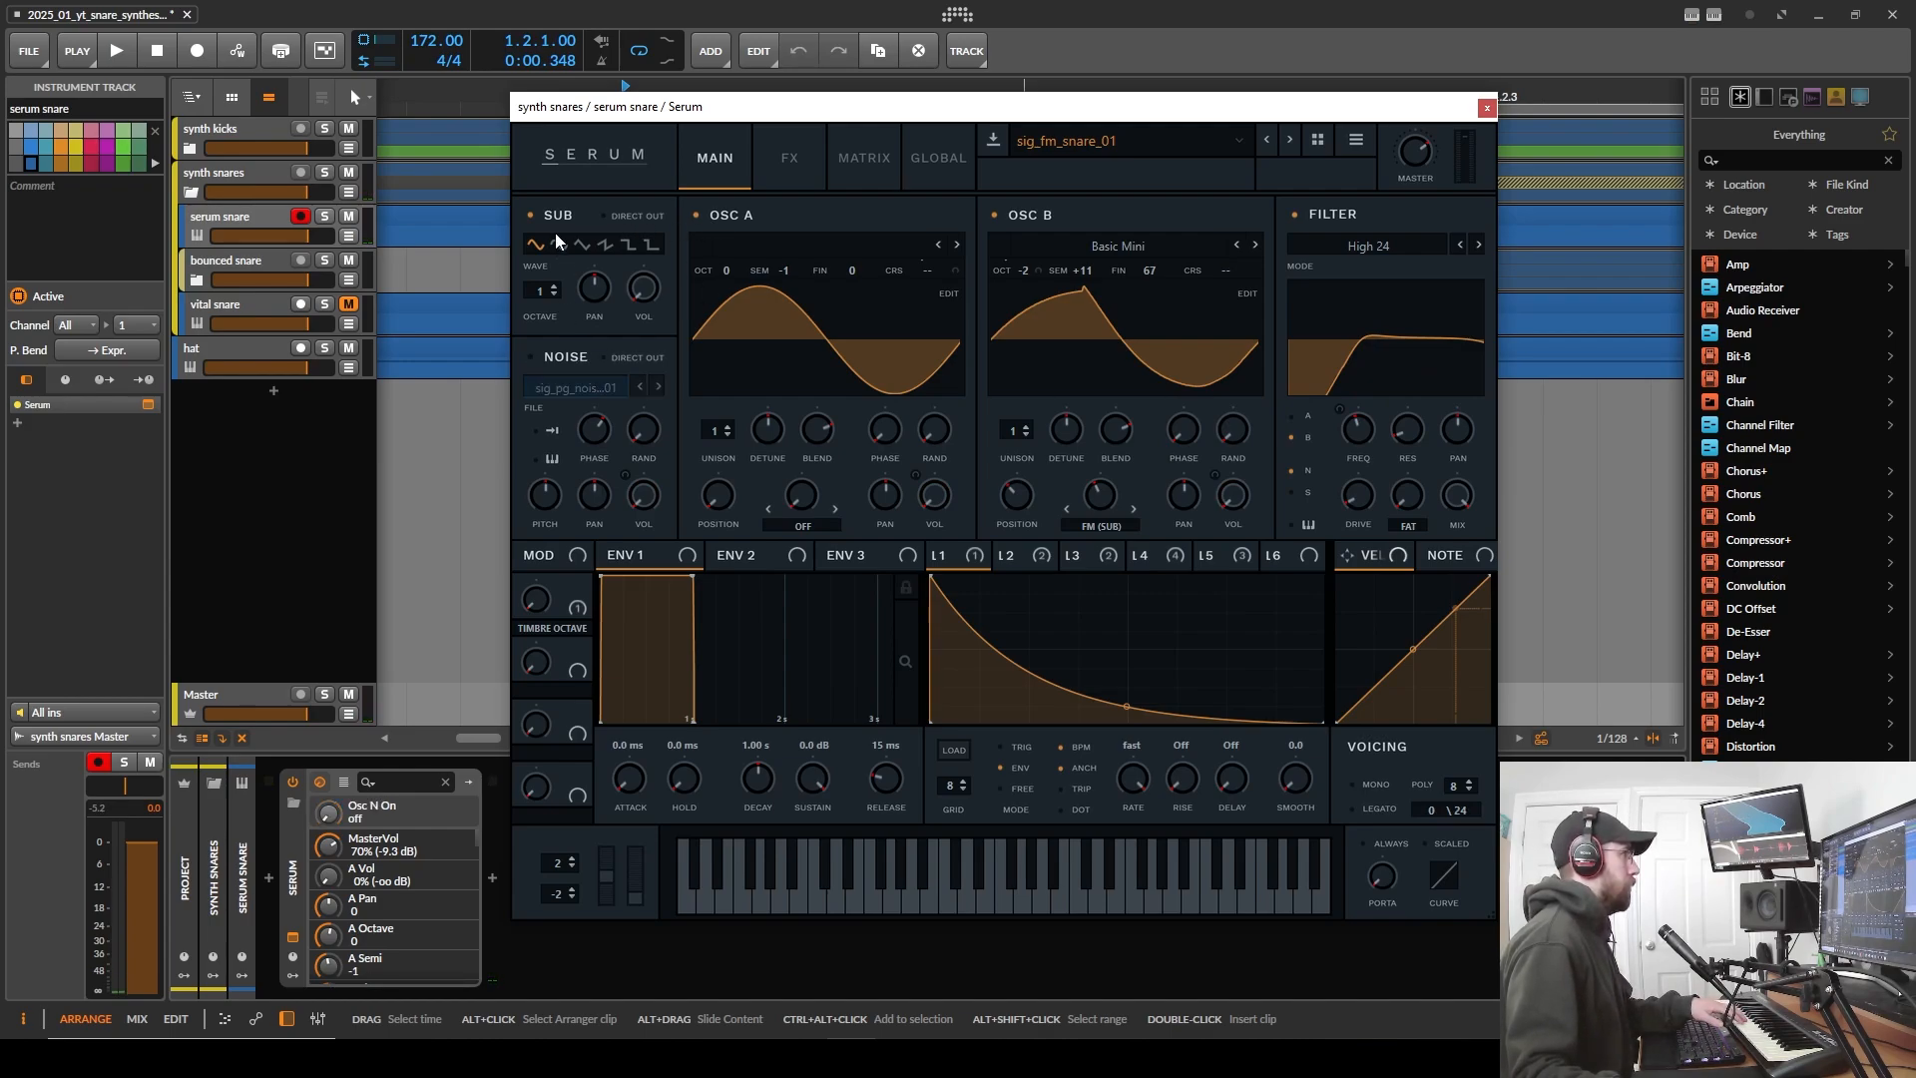
pyautogui.click(554, 214)
pyautogui.click(998, 215)
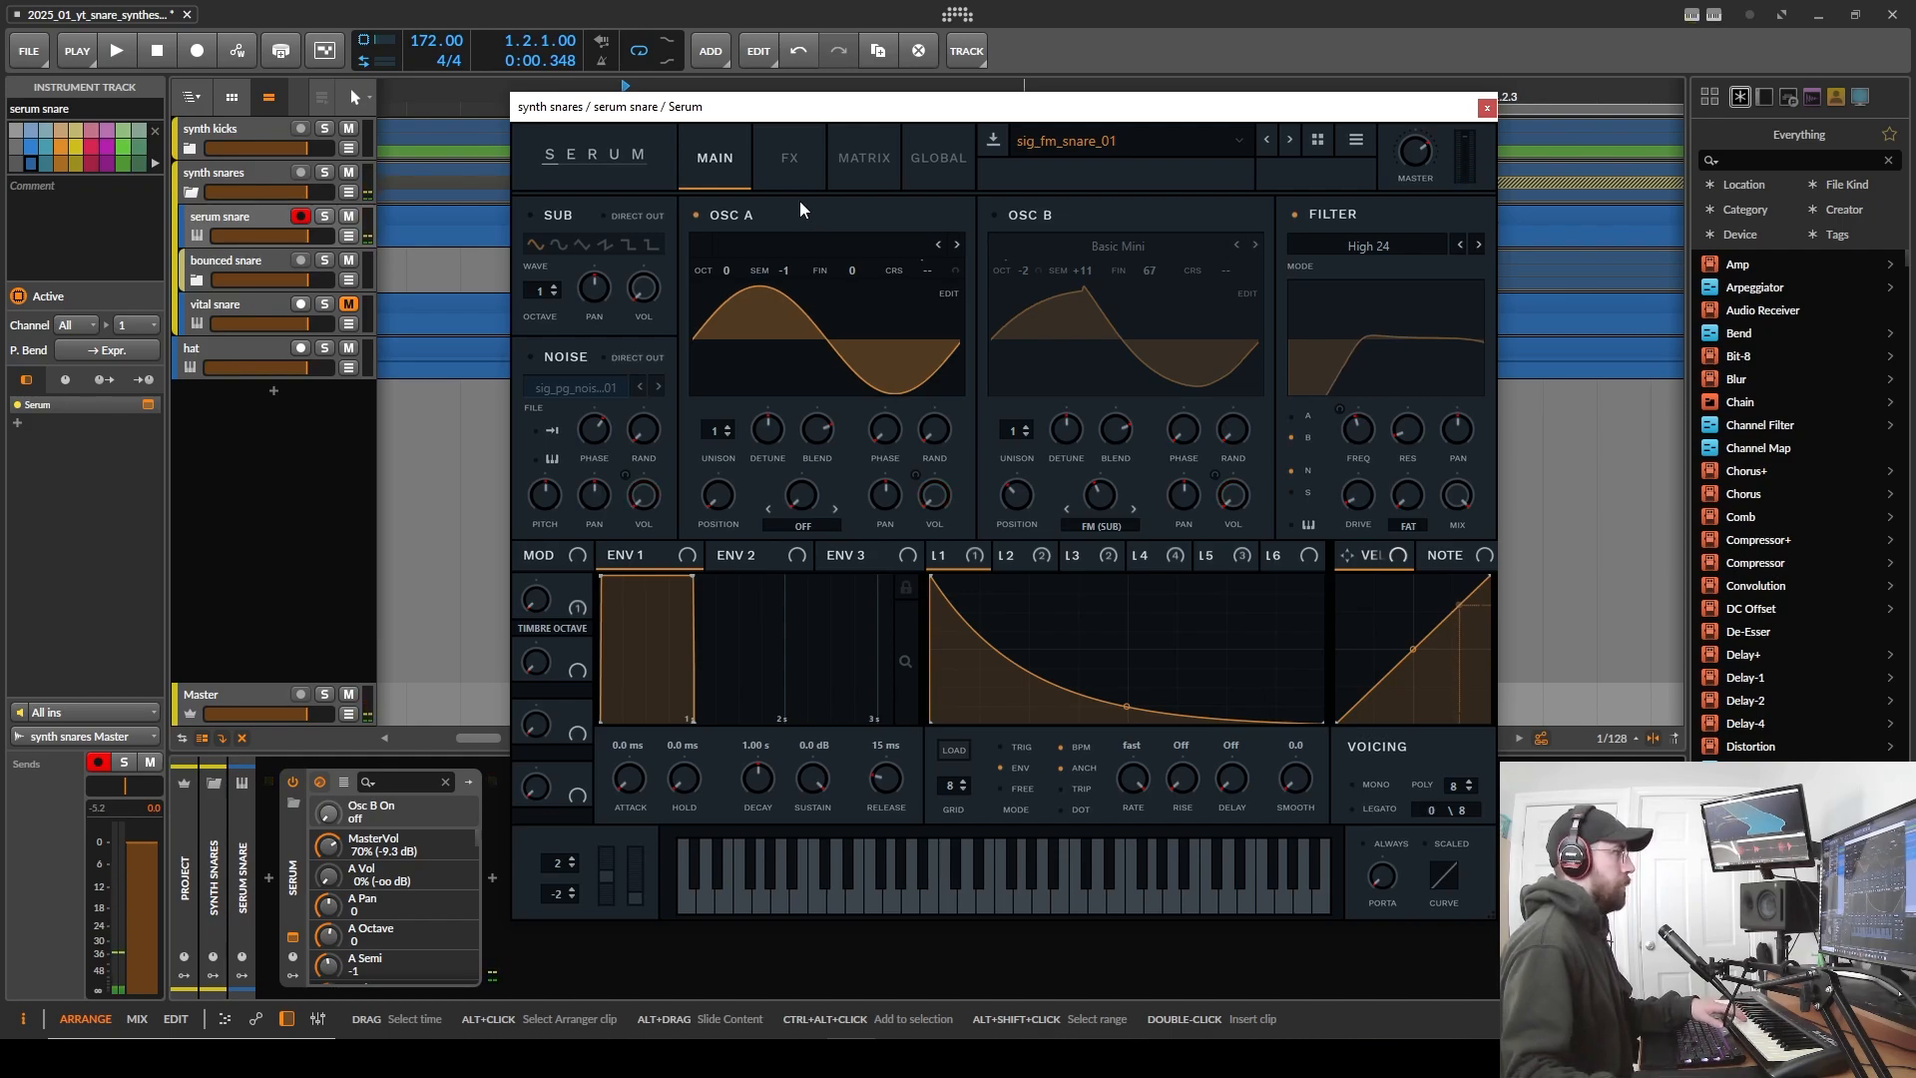
# - View the modulation curves of LFO 2, 3, 4 and 5
pyautogui.click(1028, 557)
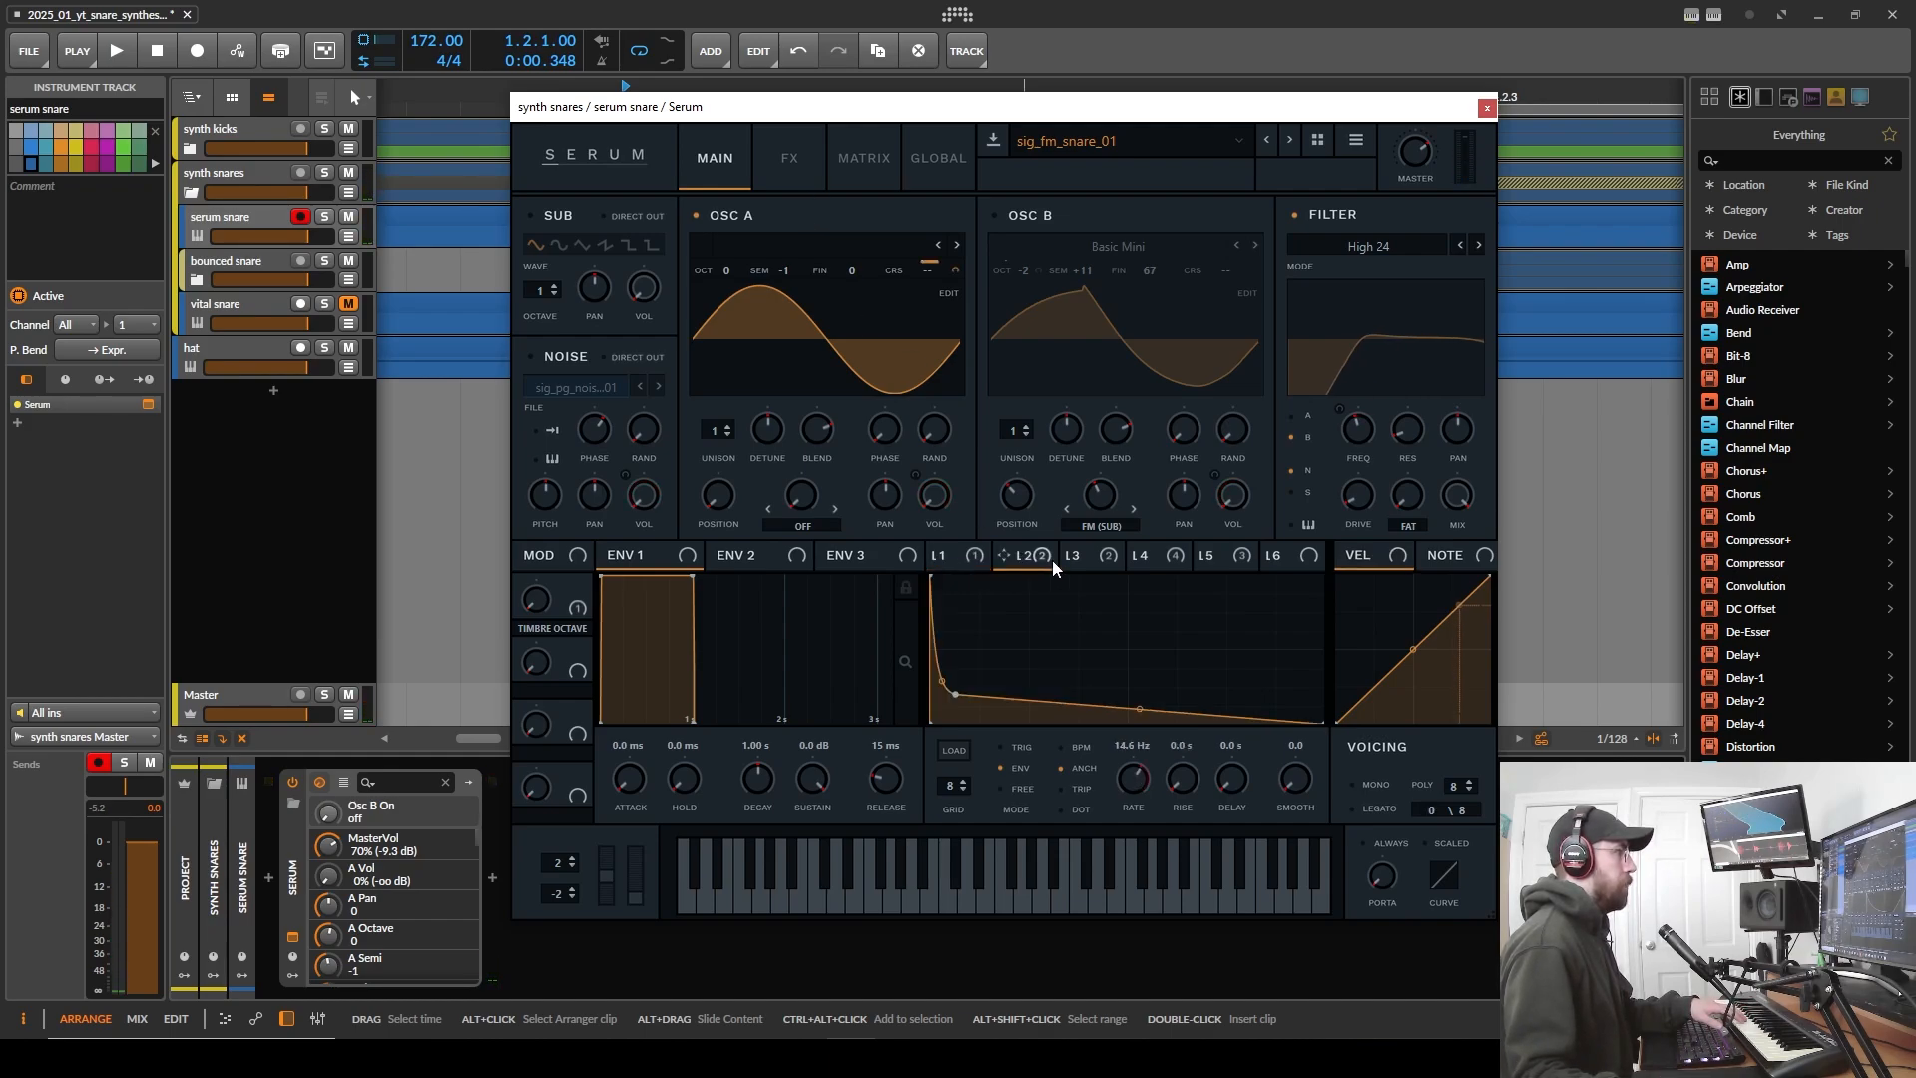
pyautogui.click(1089, 557)
pyautogui.click(1164, 559)
pyautogui.click(1233, 560)
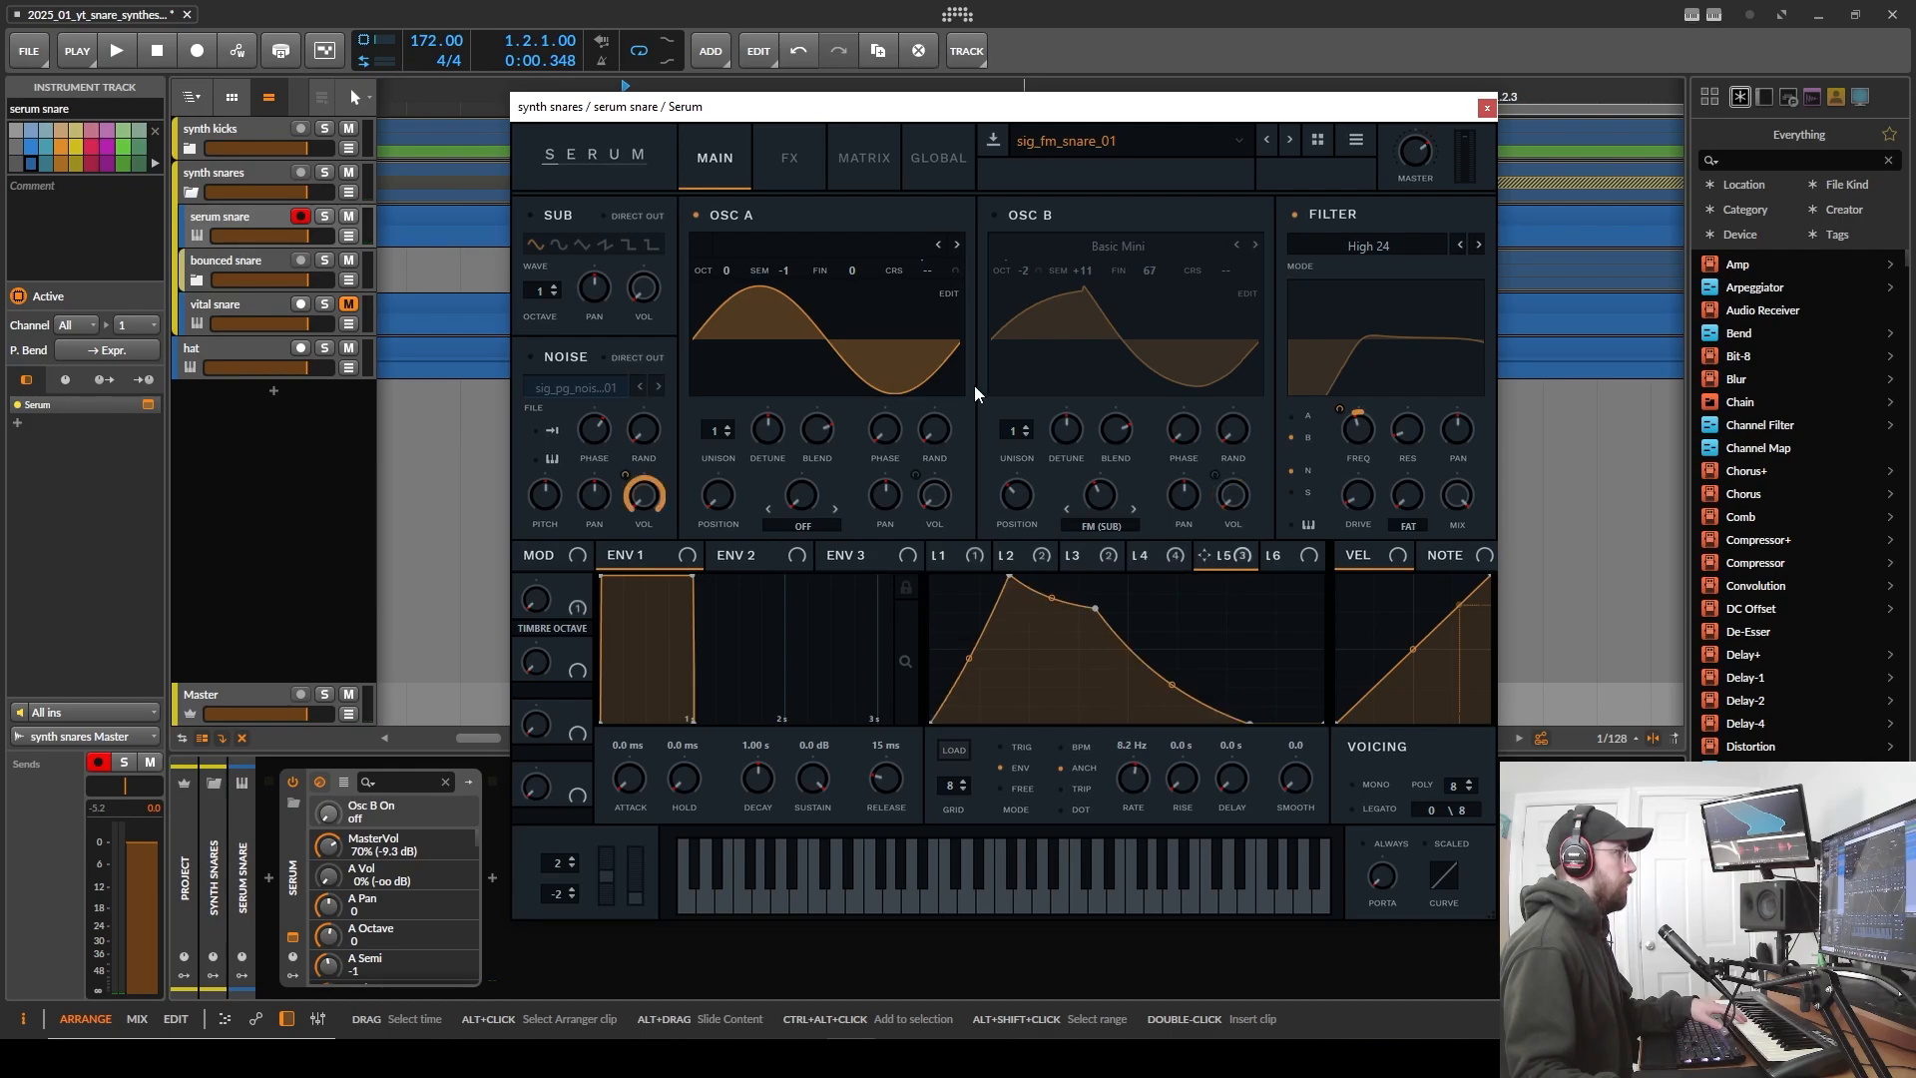
# - Enable oscillator B in place of oscillator A and compare its sound with the sub oscillator on and off
pyautogui.click(738, 217)
pyautogui.click(994, 216)
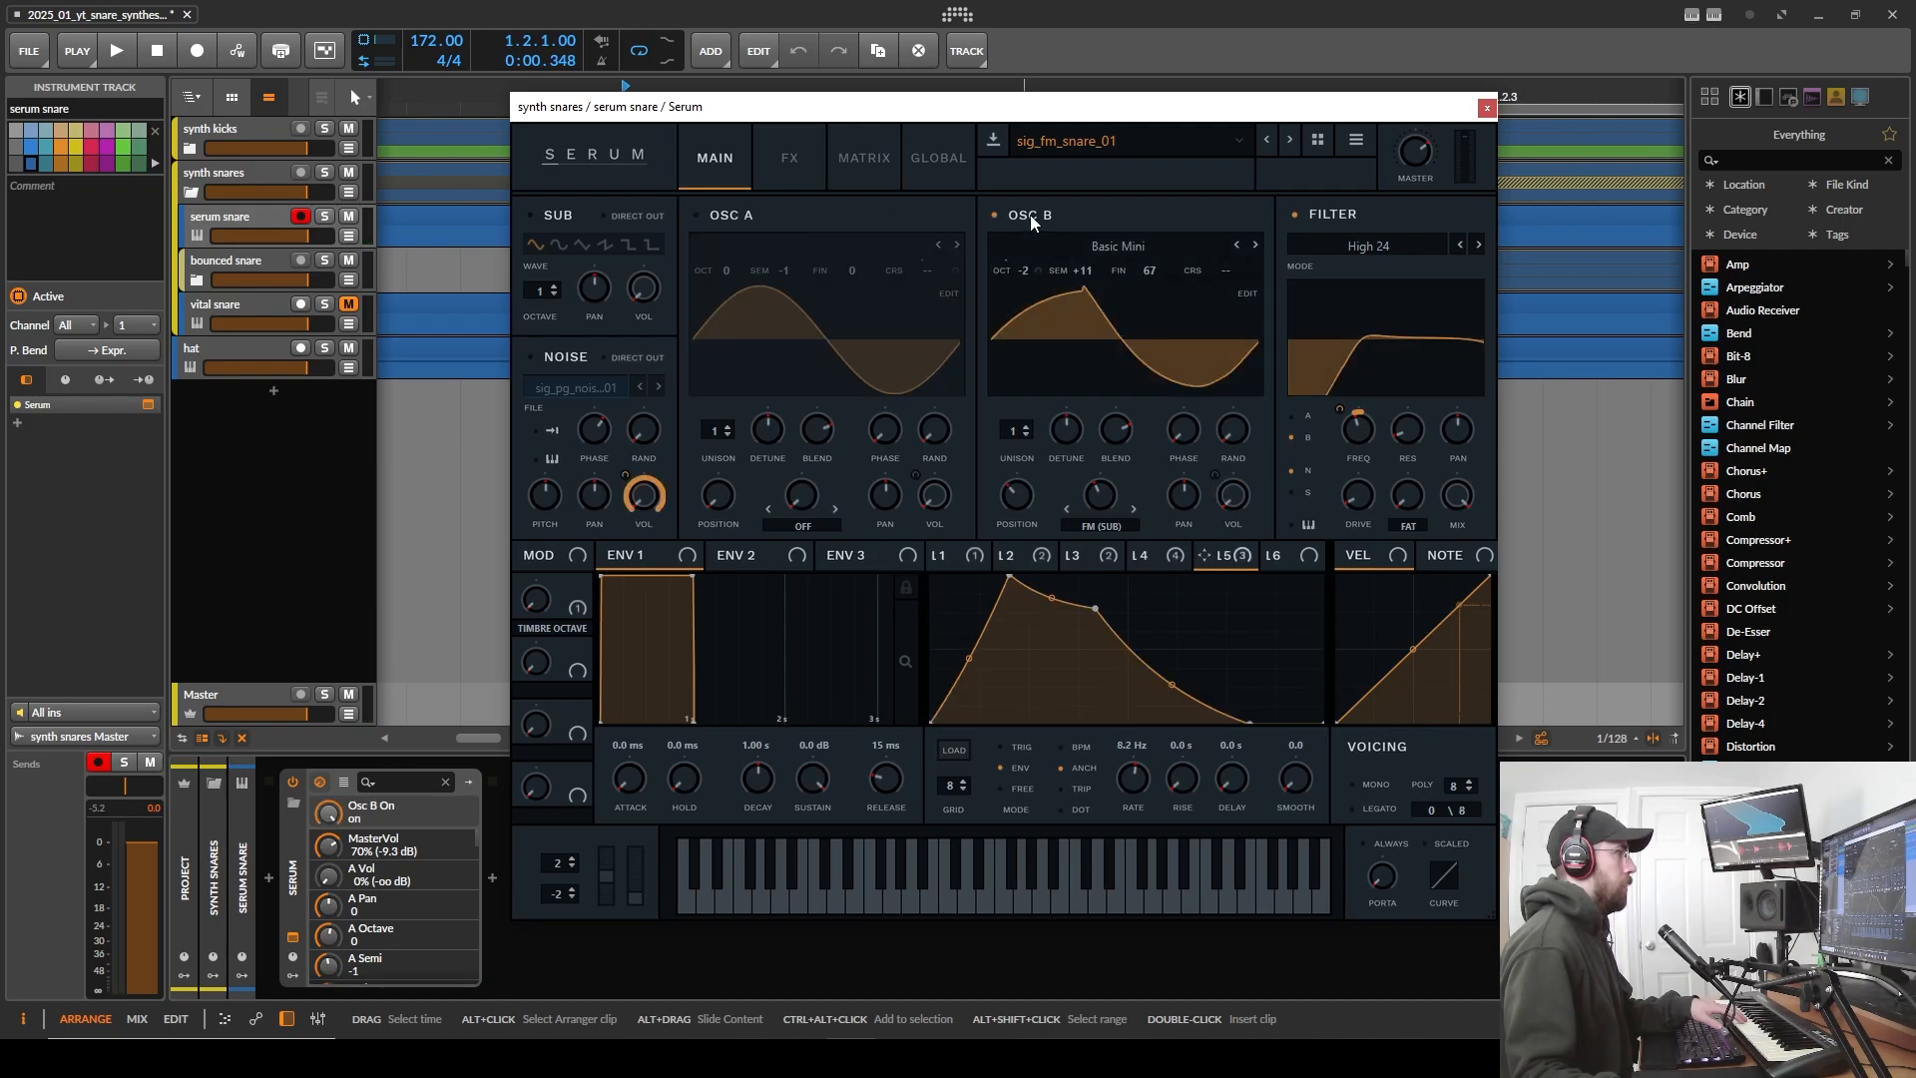
pyautogui.click(559, 216)
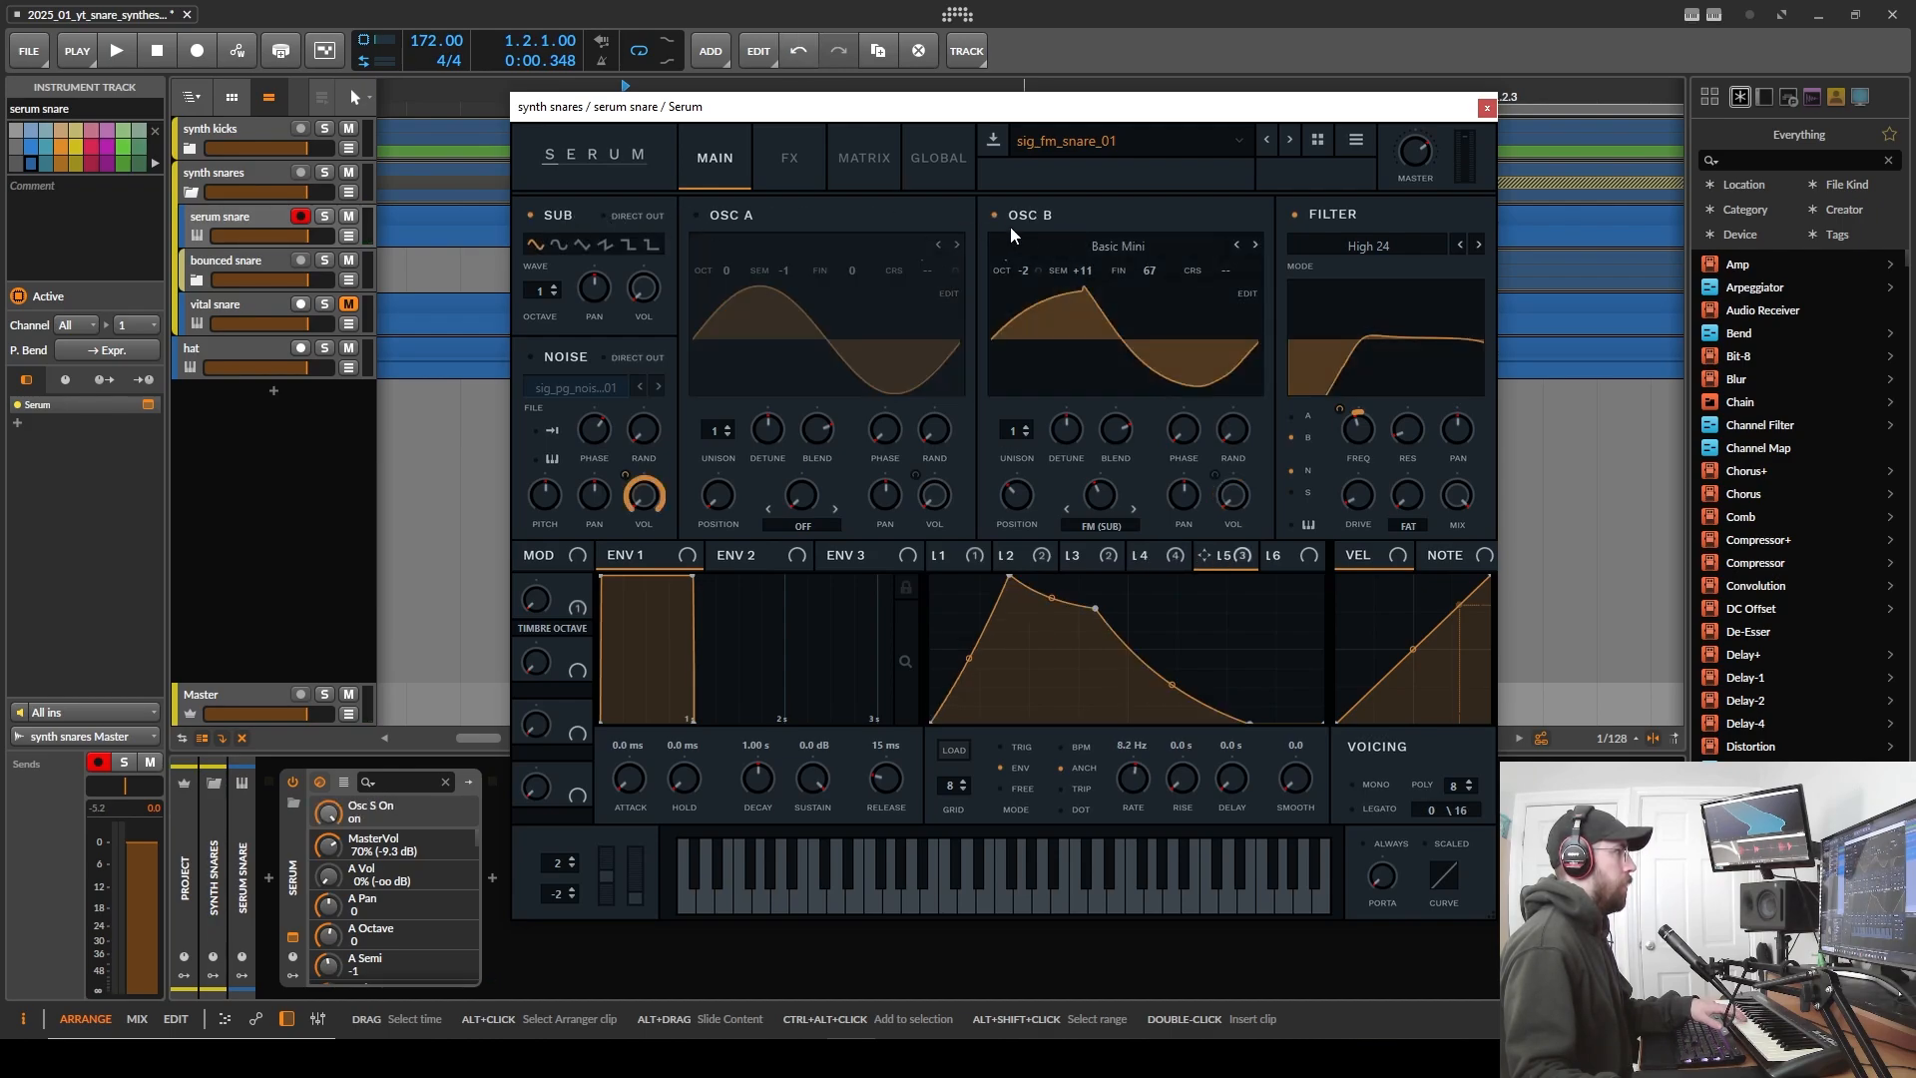
pyautogui.click(543, 214)
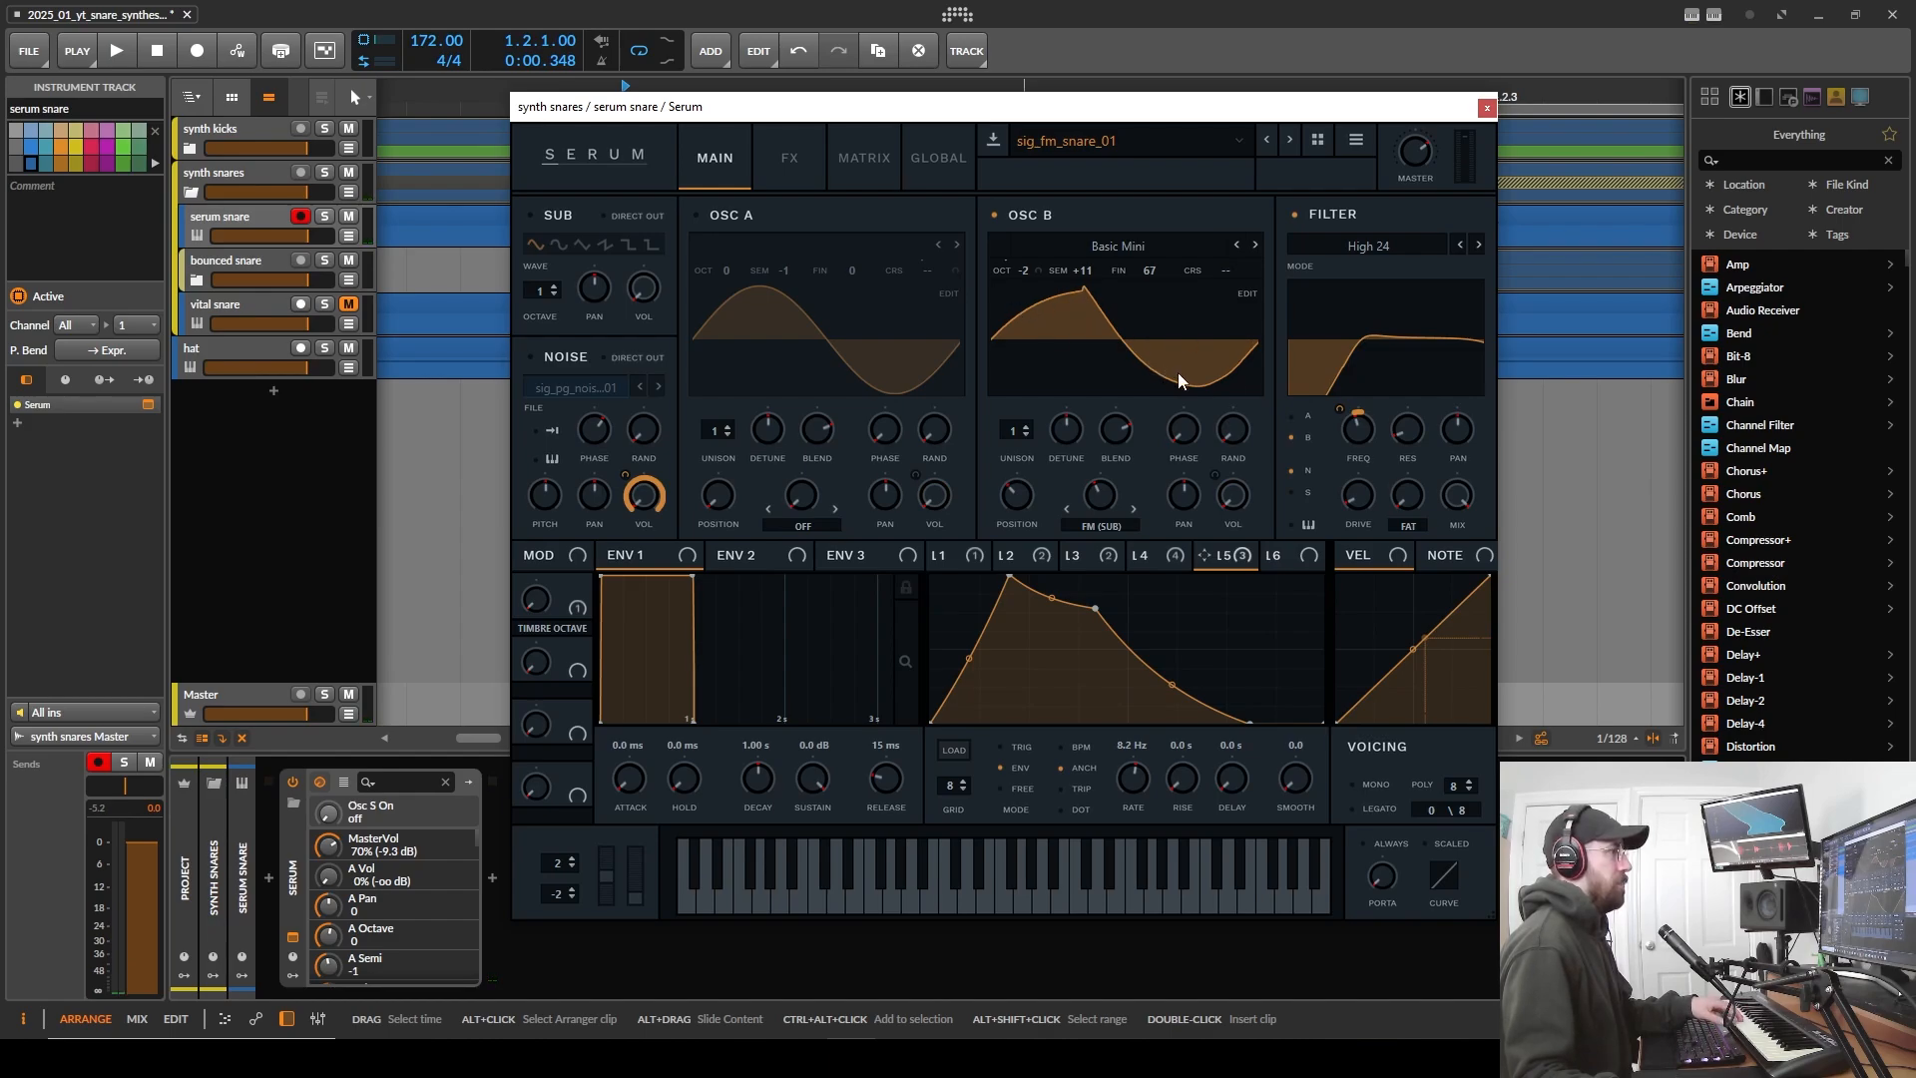
pyautogui.click(547, 214)
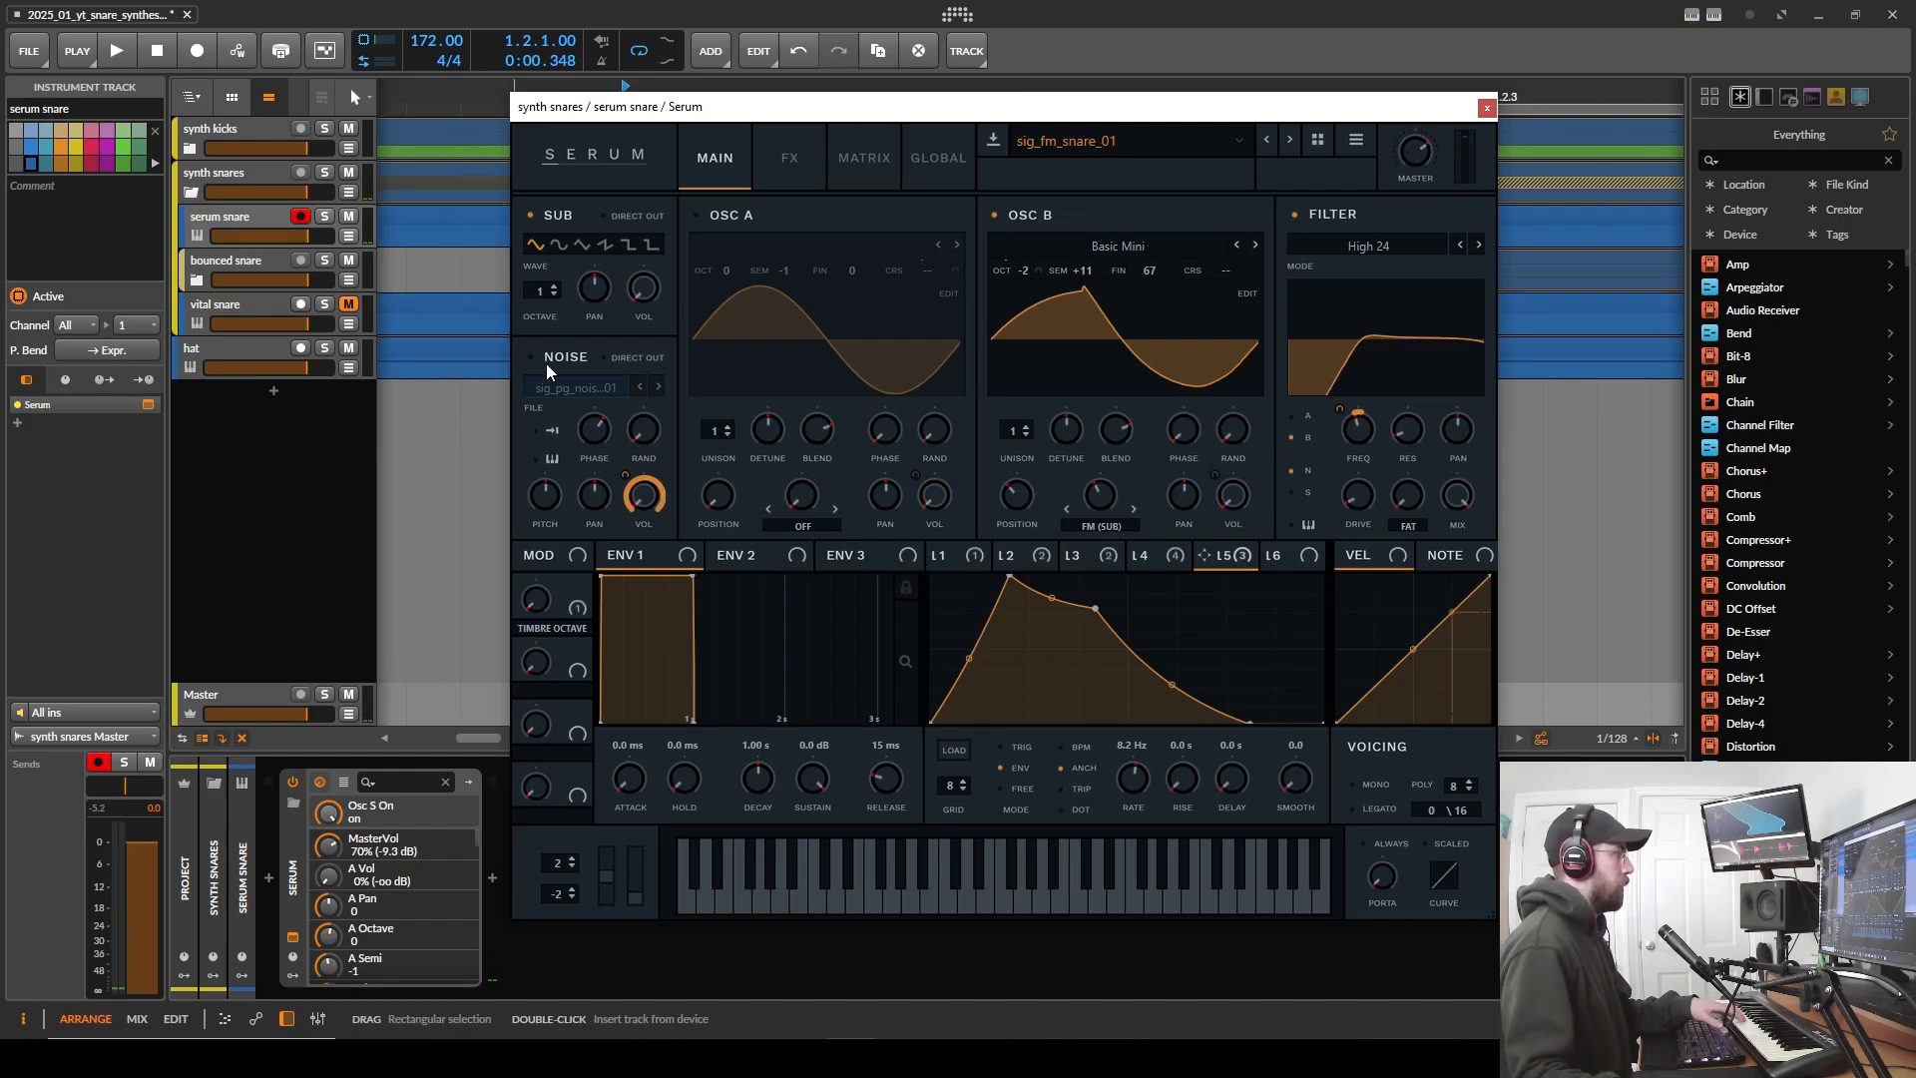
# - Isolate the noise layer by disabling oscillator B and the sub and enabling the noise oscillator
pyautogui.click(994, 214)
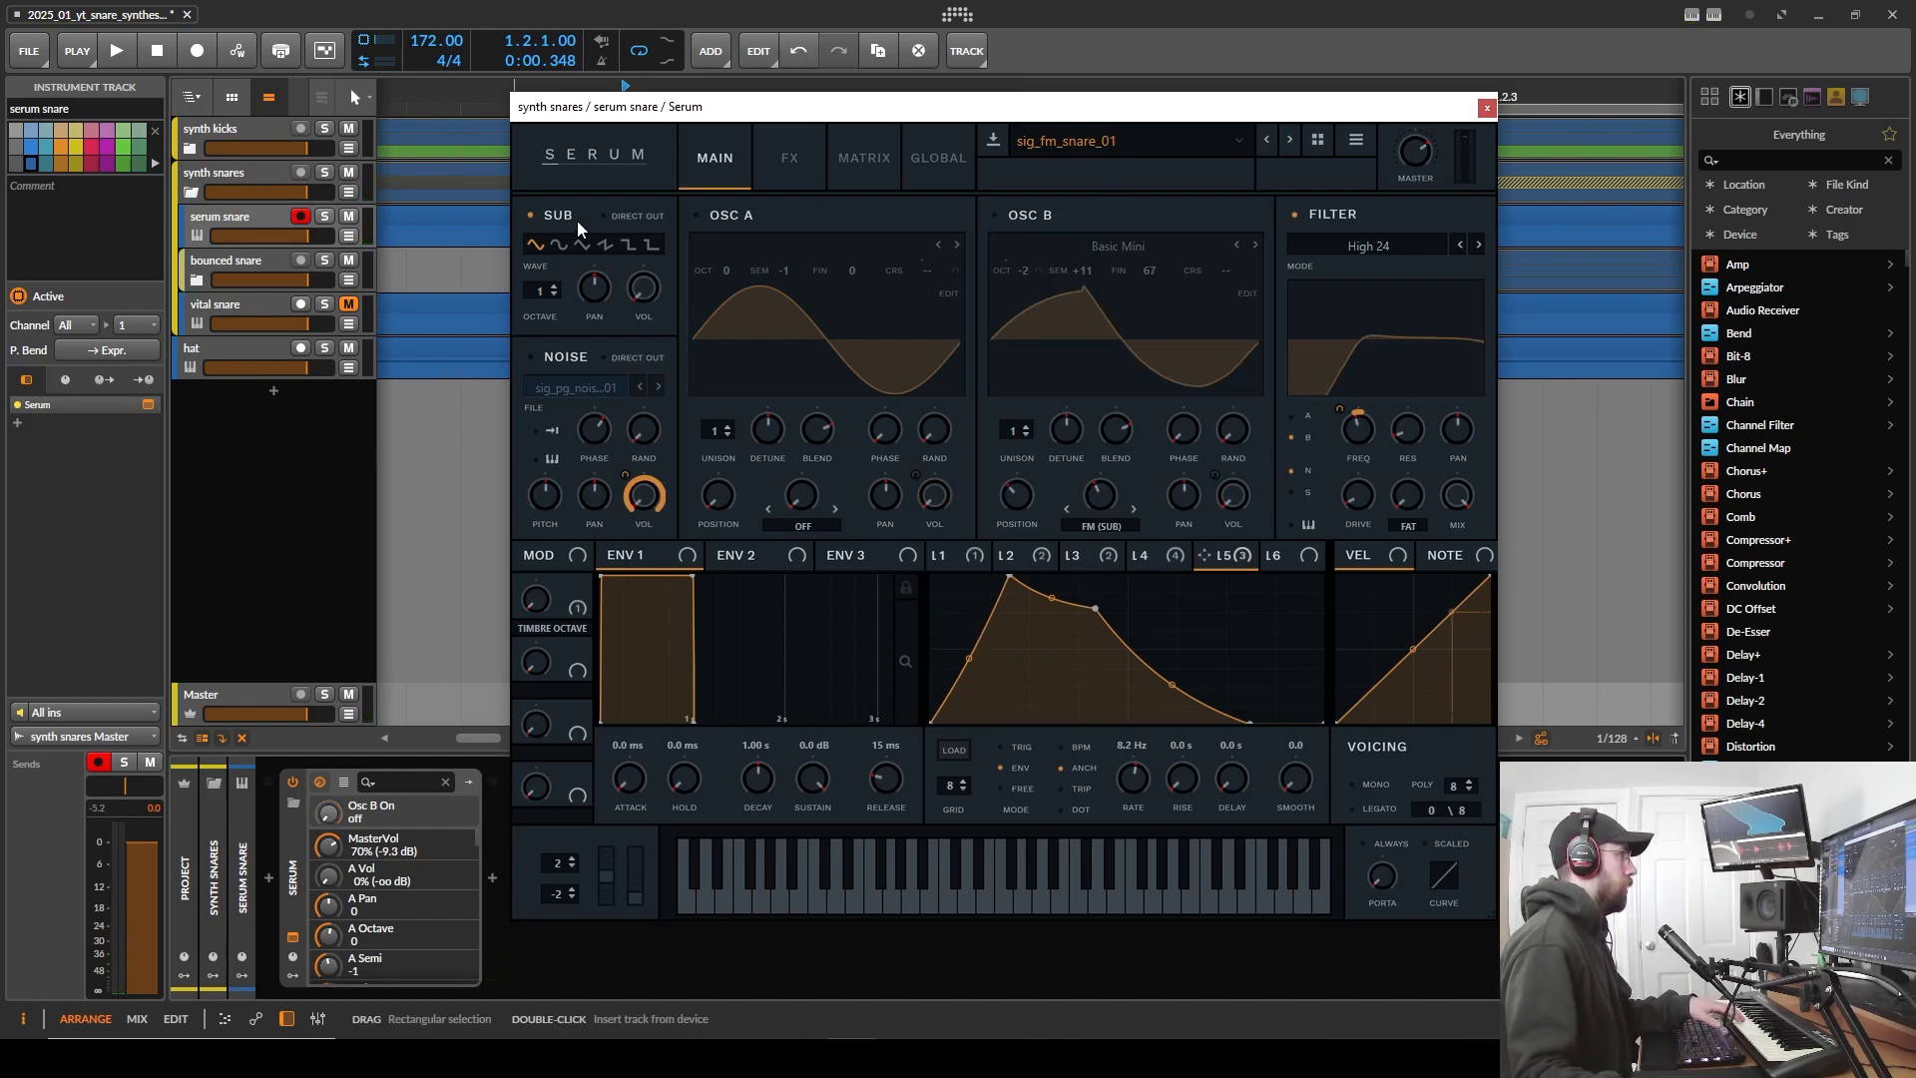
pyautogui.click(531, 216)
pyautogui.click(575, 359)
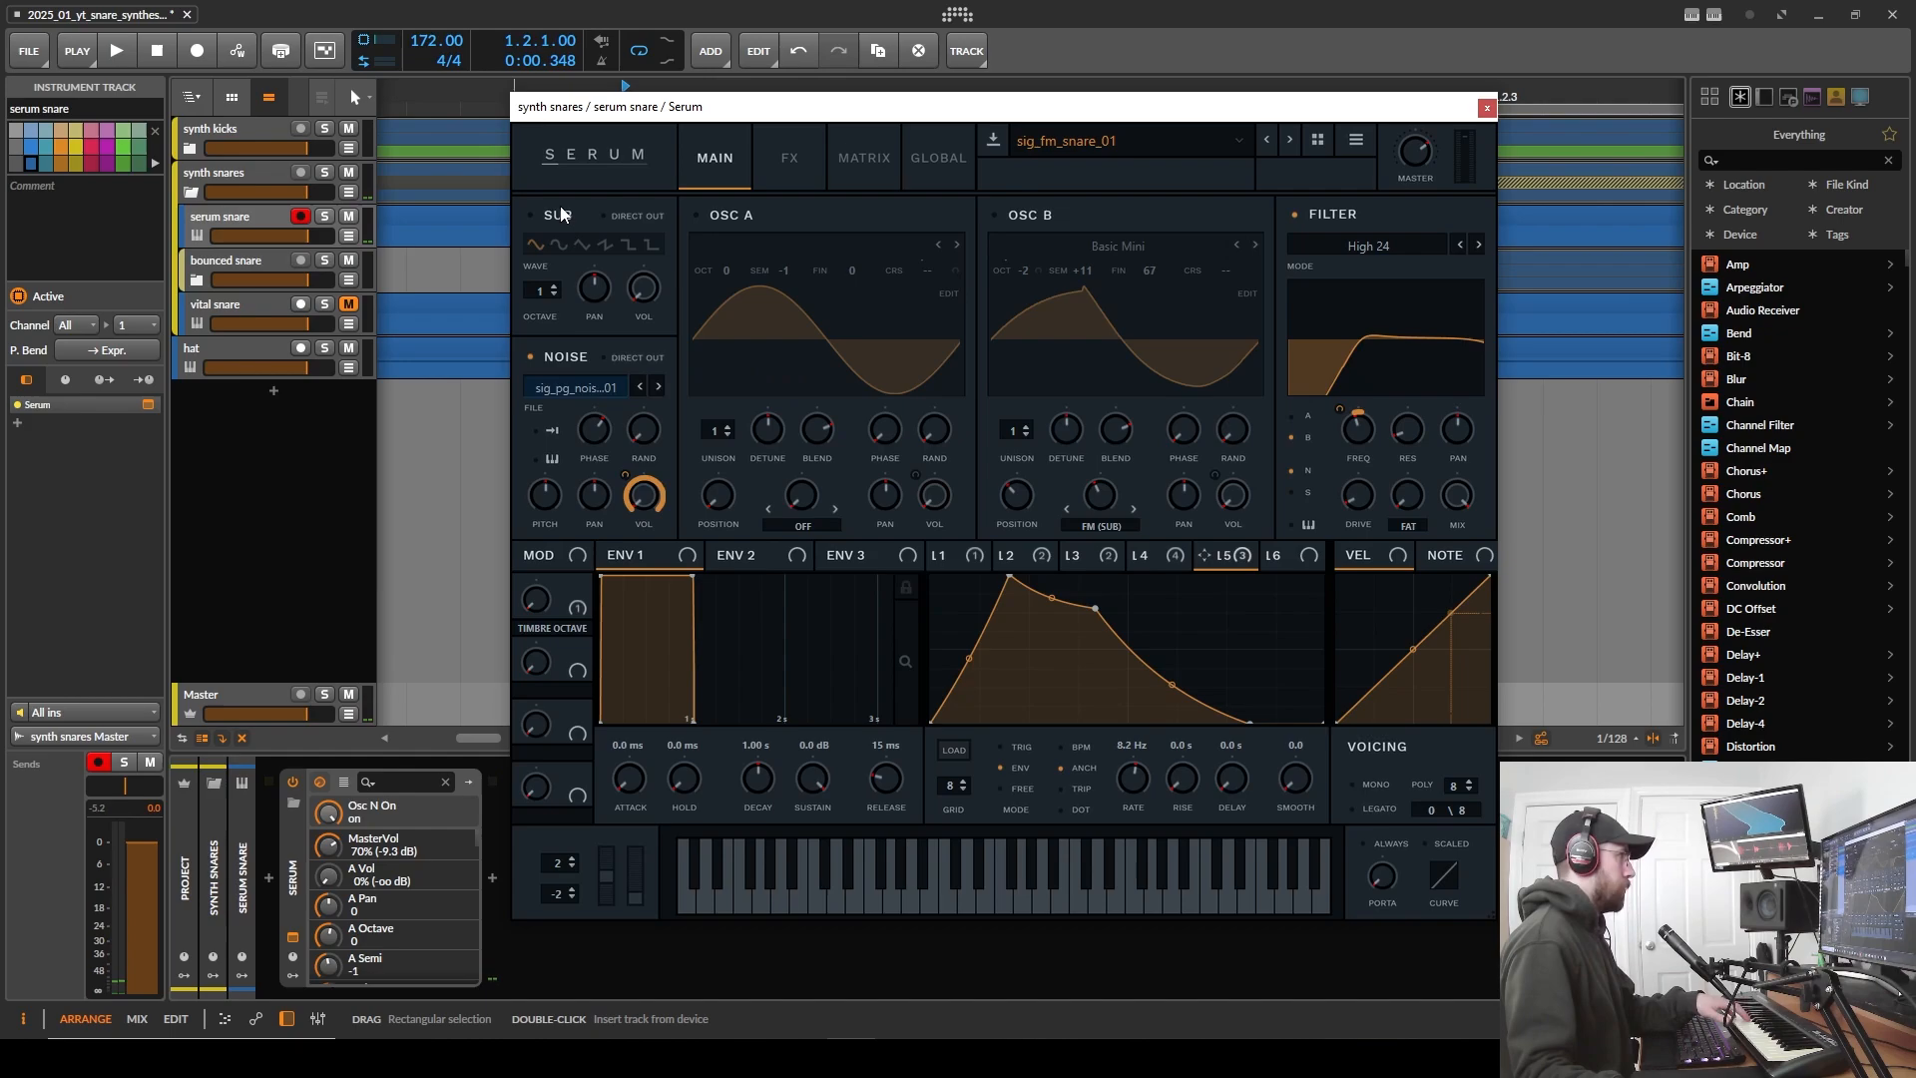
# - Re-enable the sub and oscillators A and B alongside the noise, and close the serum snare's plugin window
pyautogui.click(728, 214)
pyautogui.click(1036, 215)
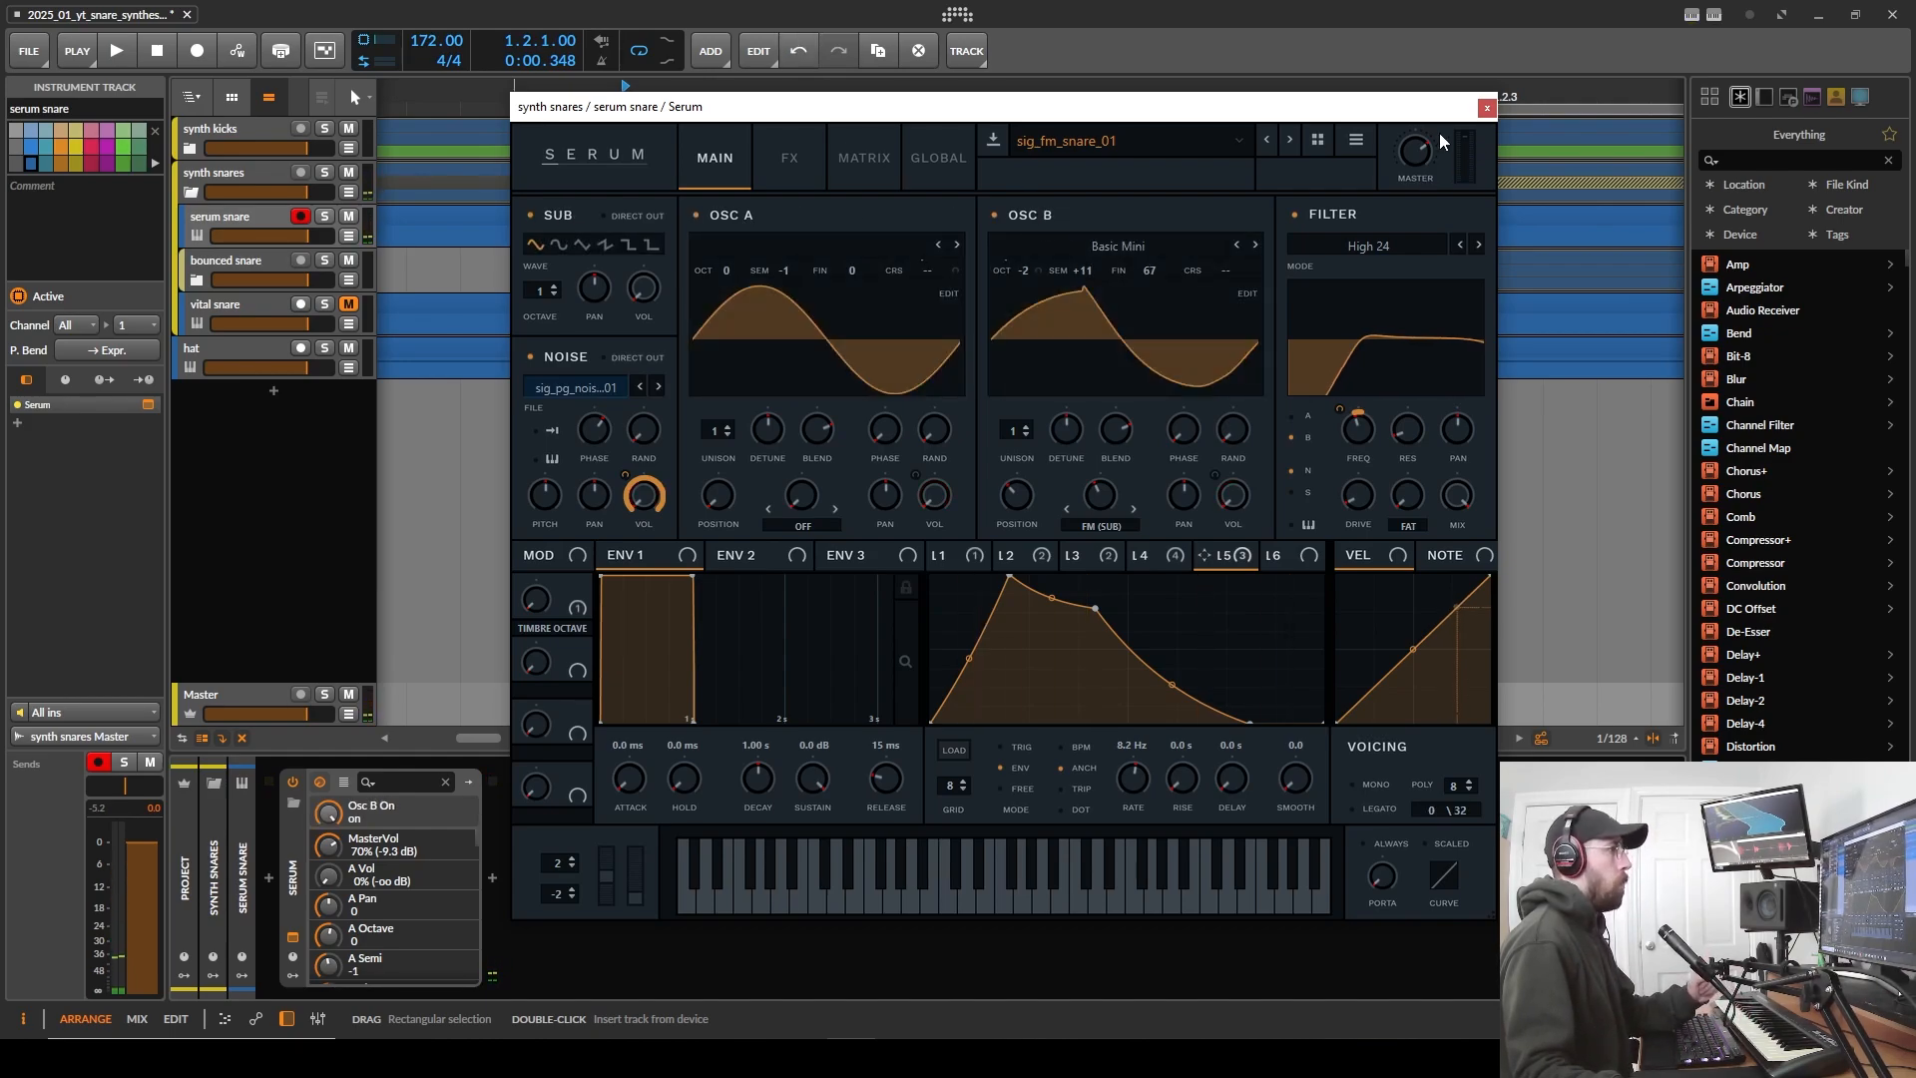
pyautogui.click(1487, 107)
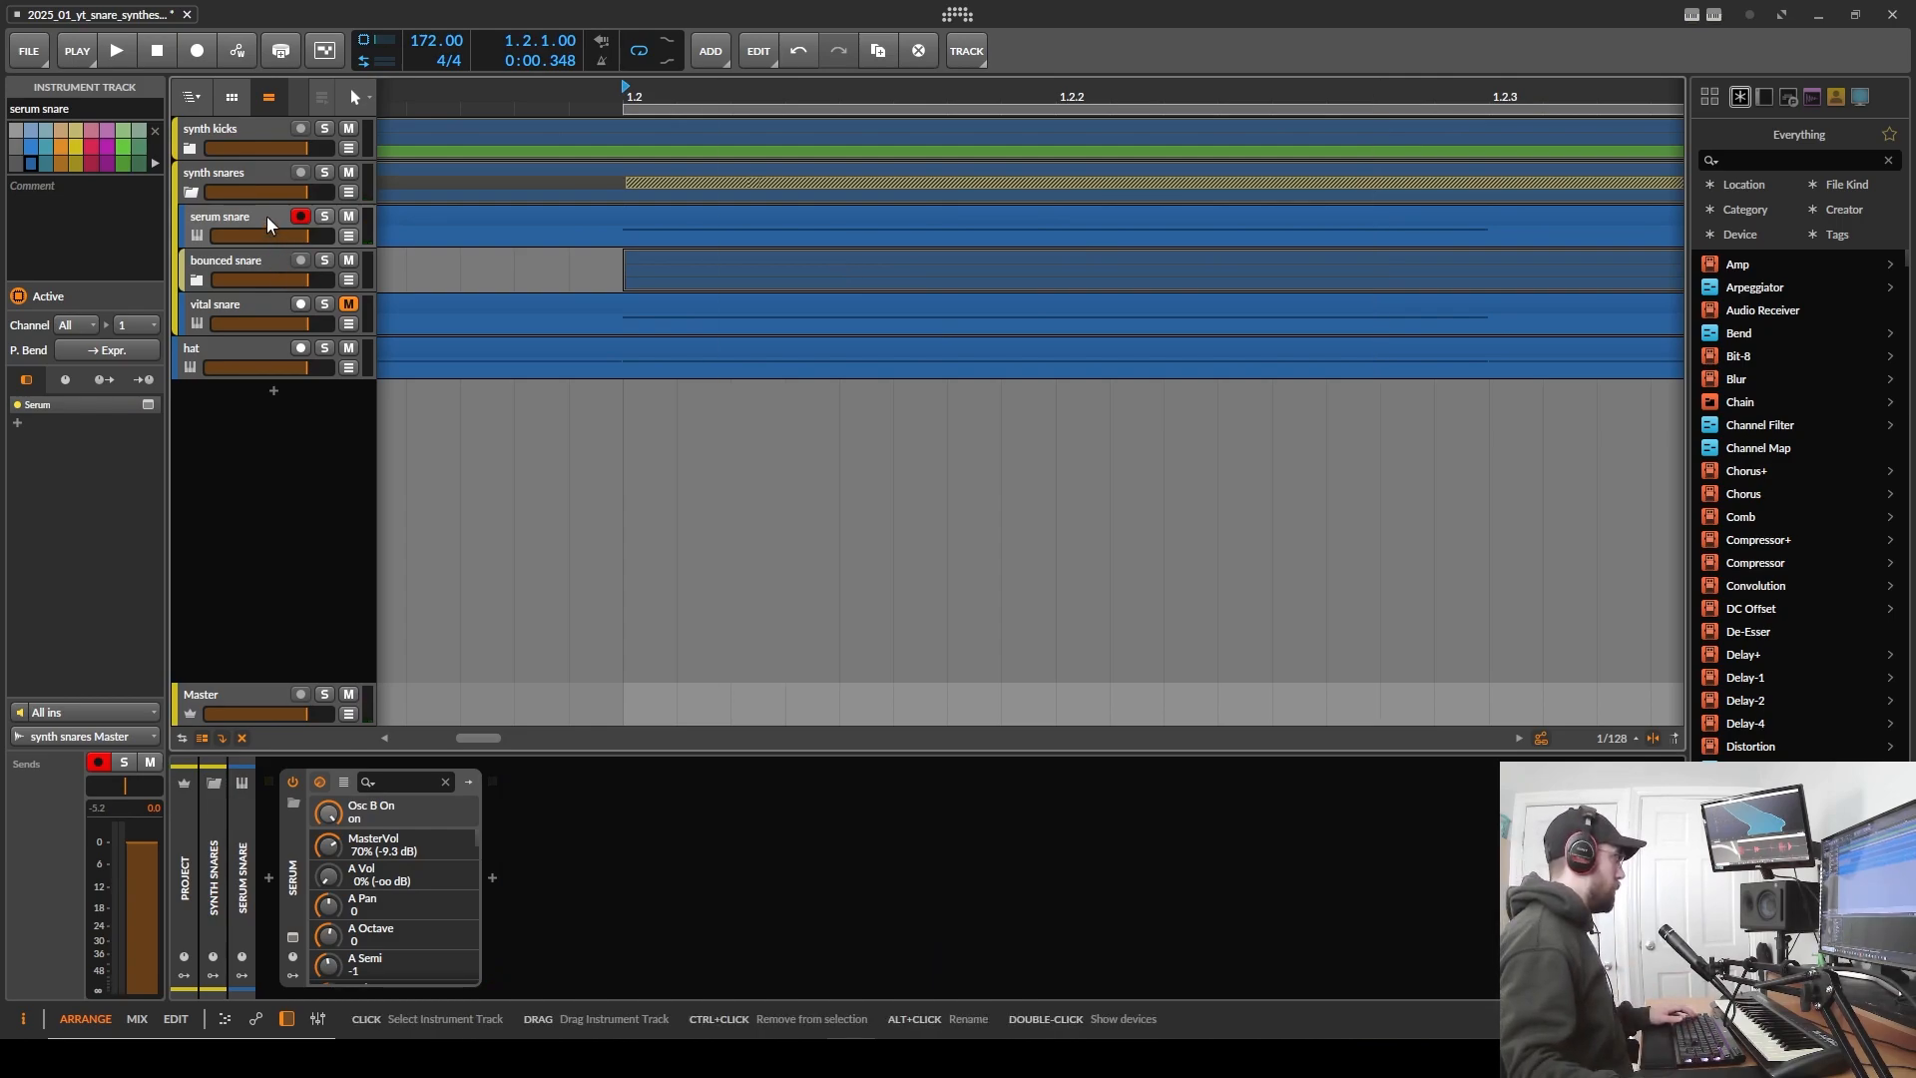
# - Add an instrument track below the serum snare track and name it "new serum snare"
pyautogui.hotkey('ctrl', 't')
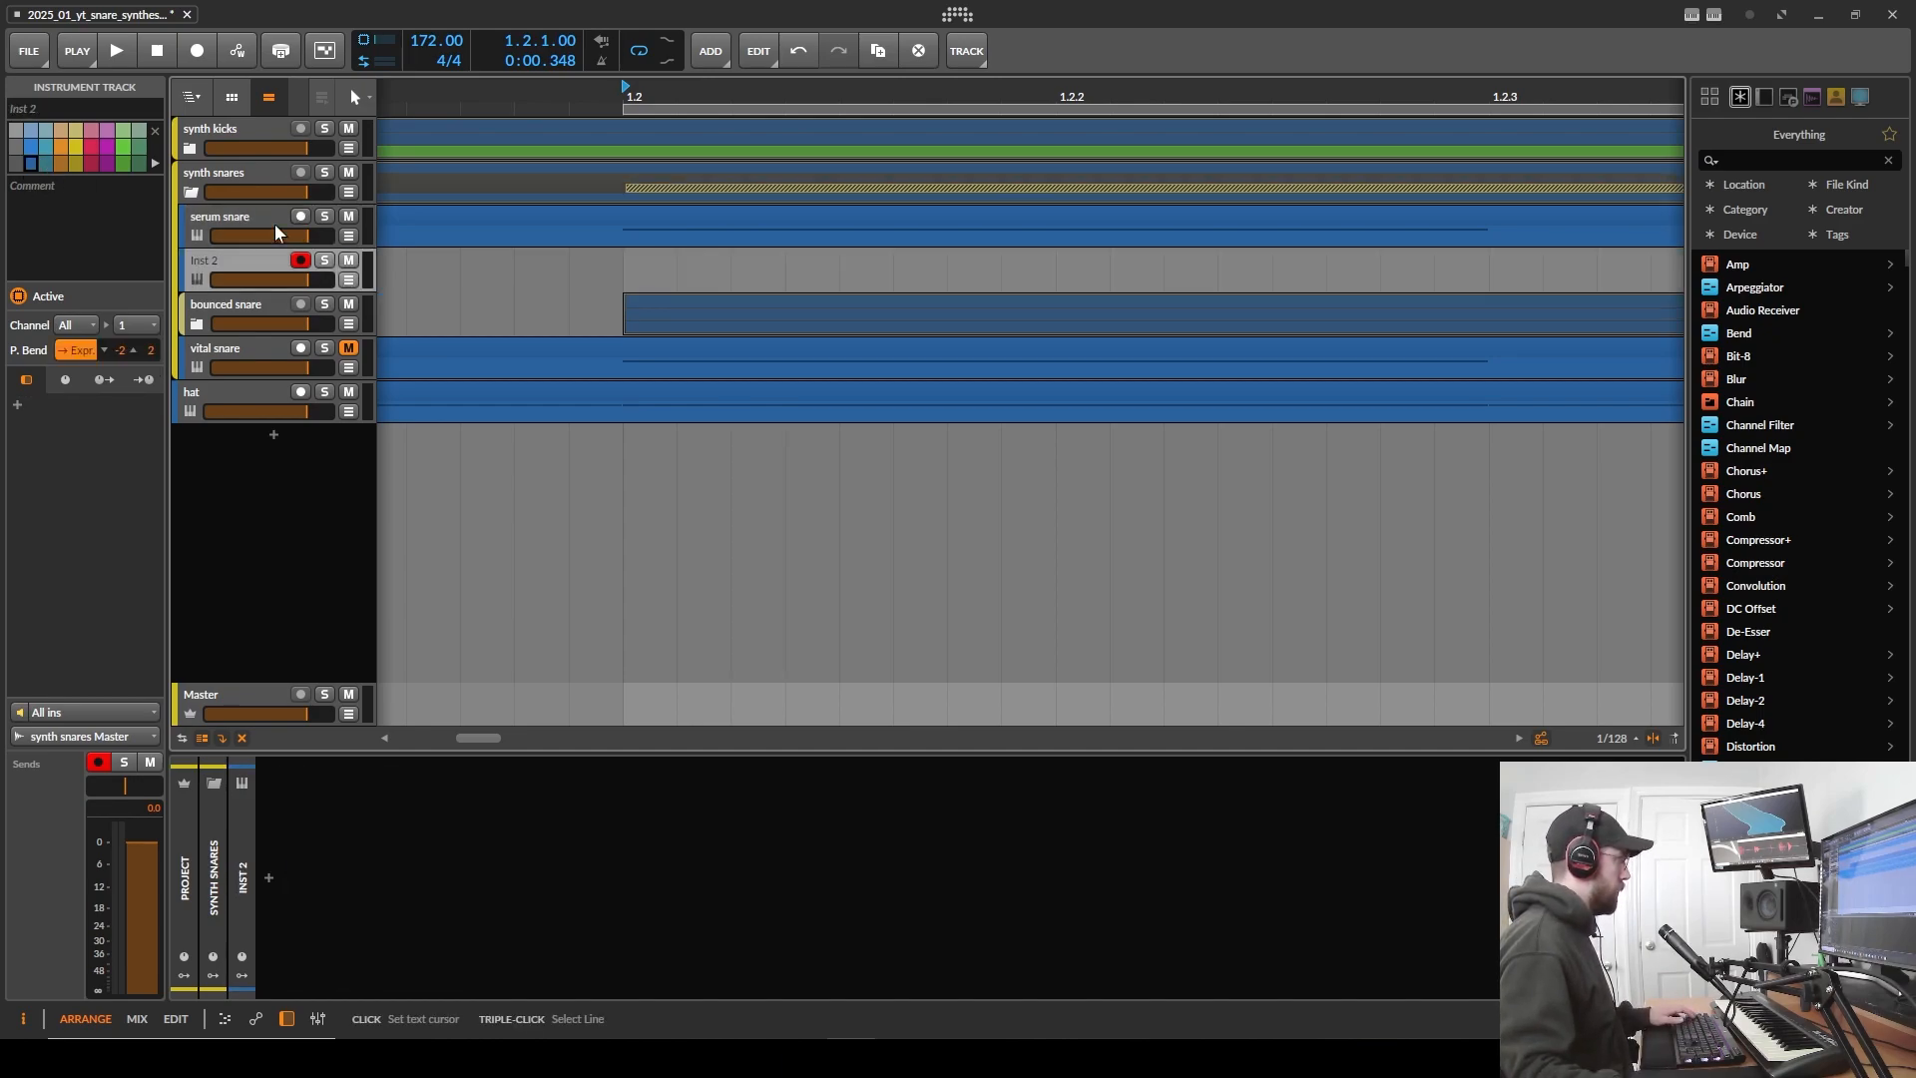
pyautogui.hotkey('ctrl', 'r')
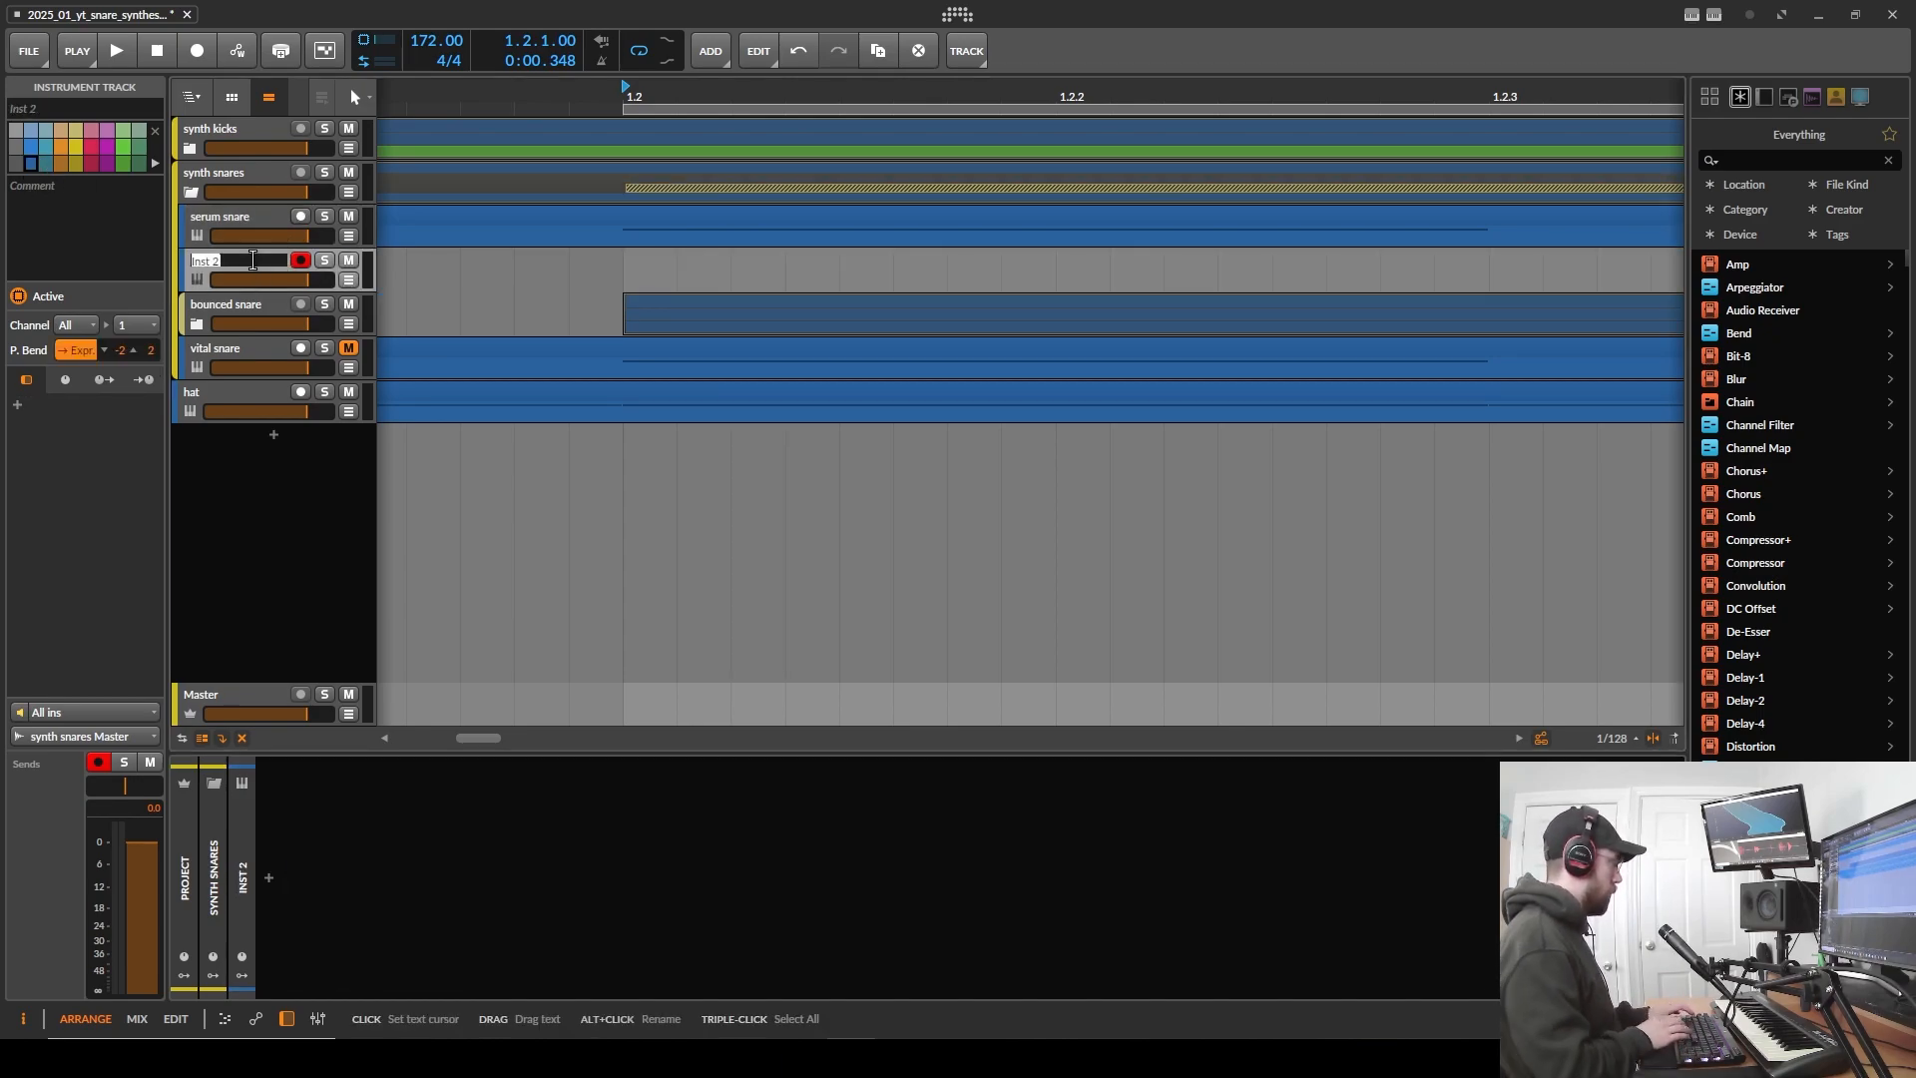
pyautogui.write('new serum')
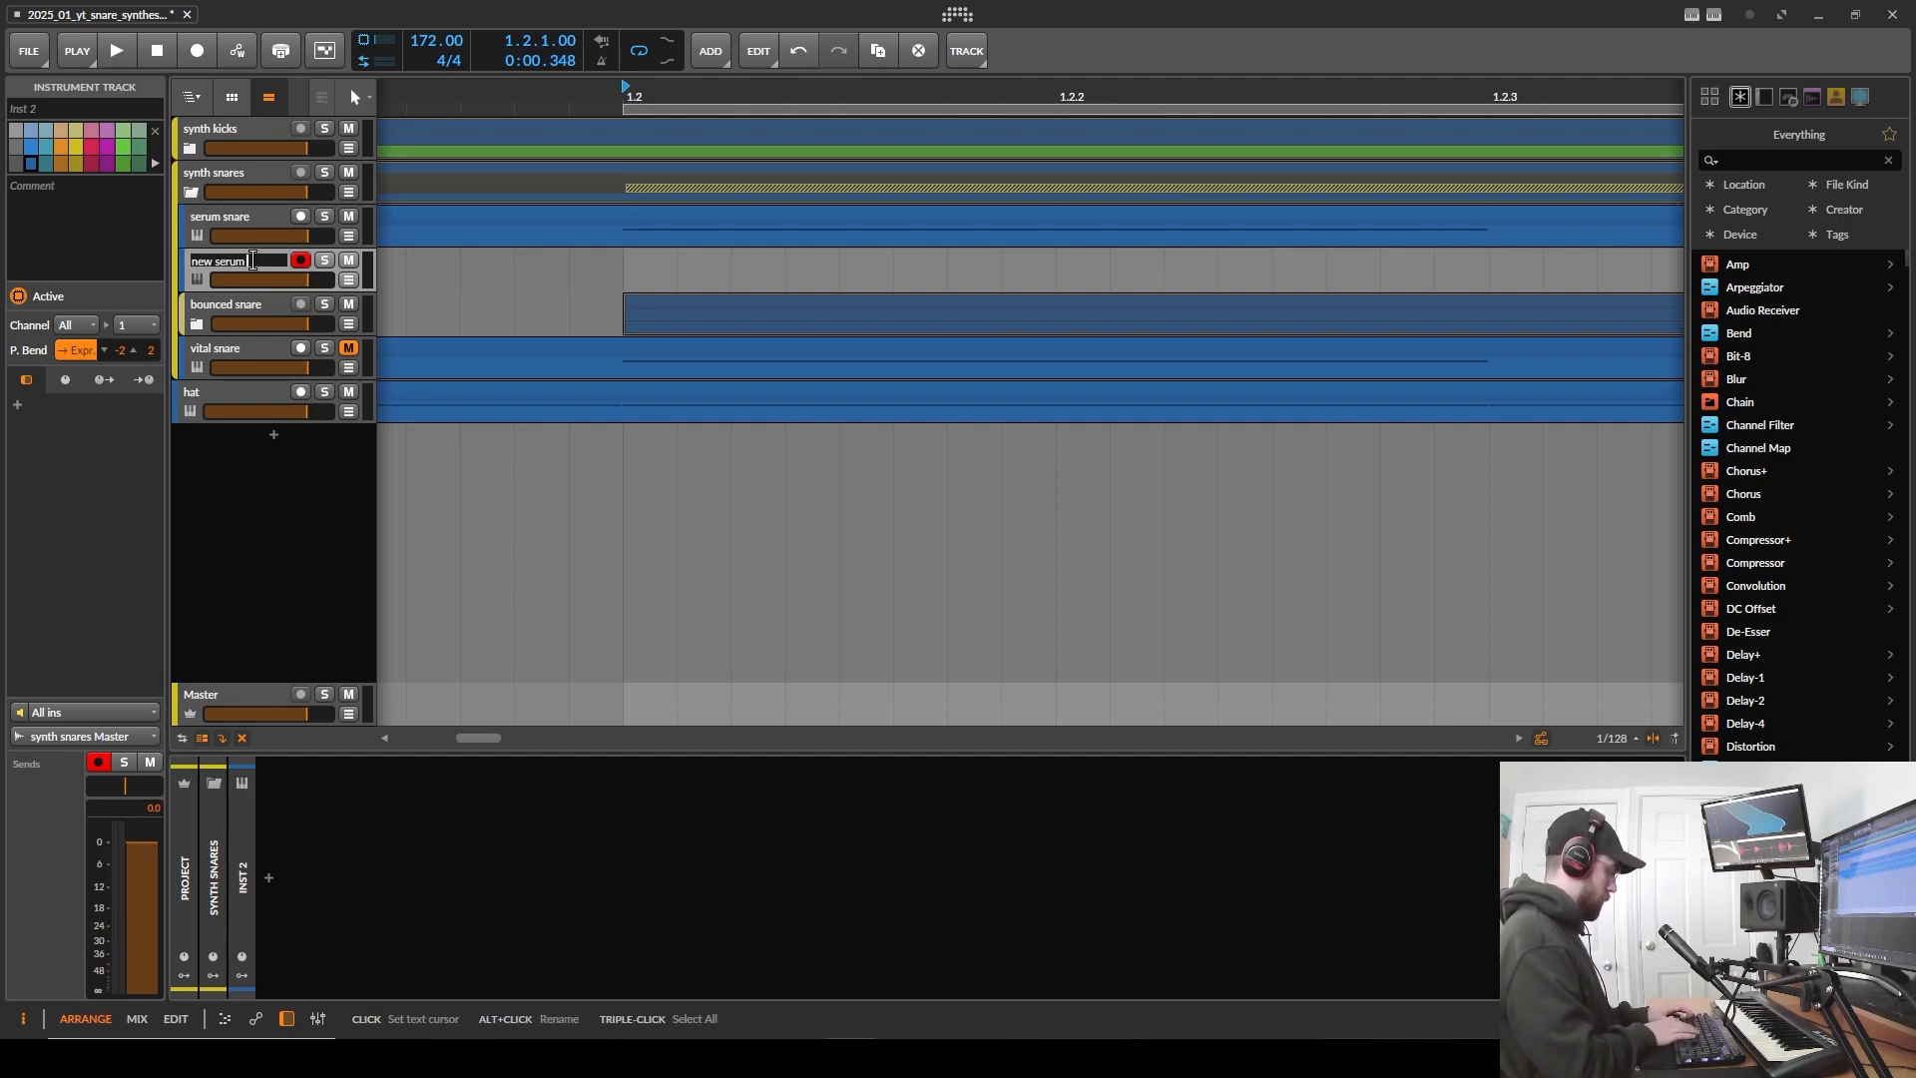
pyautogui.write(' snare')
pyautogui.press('Return')
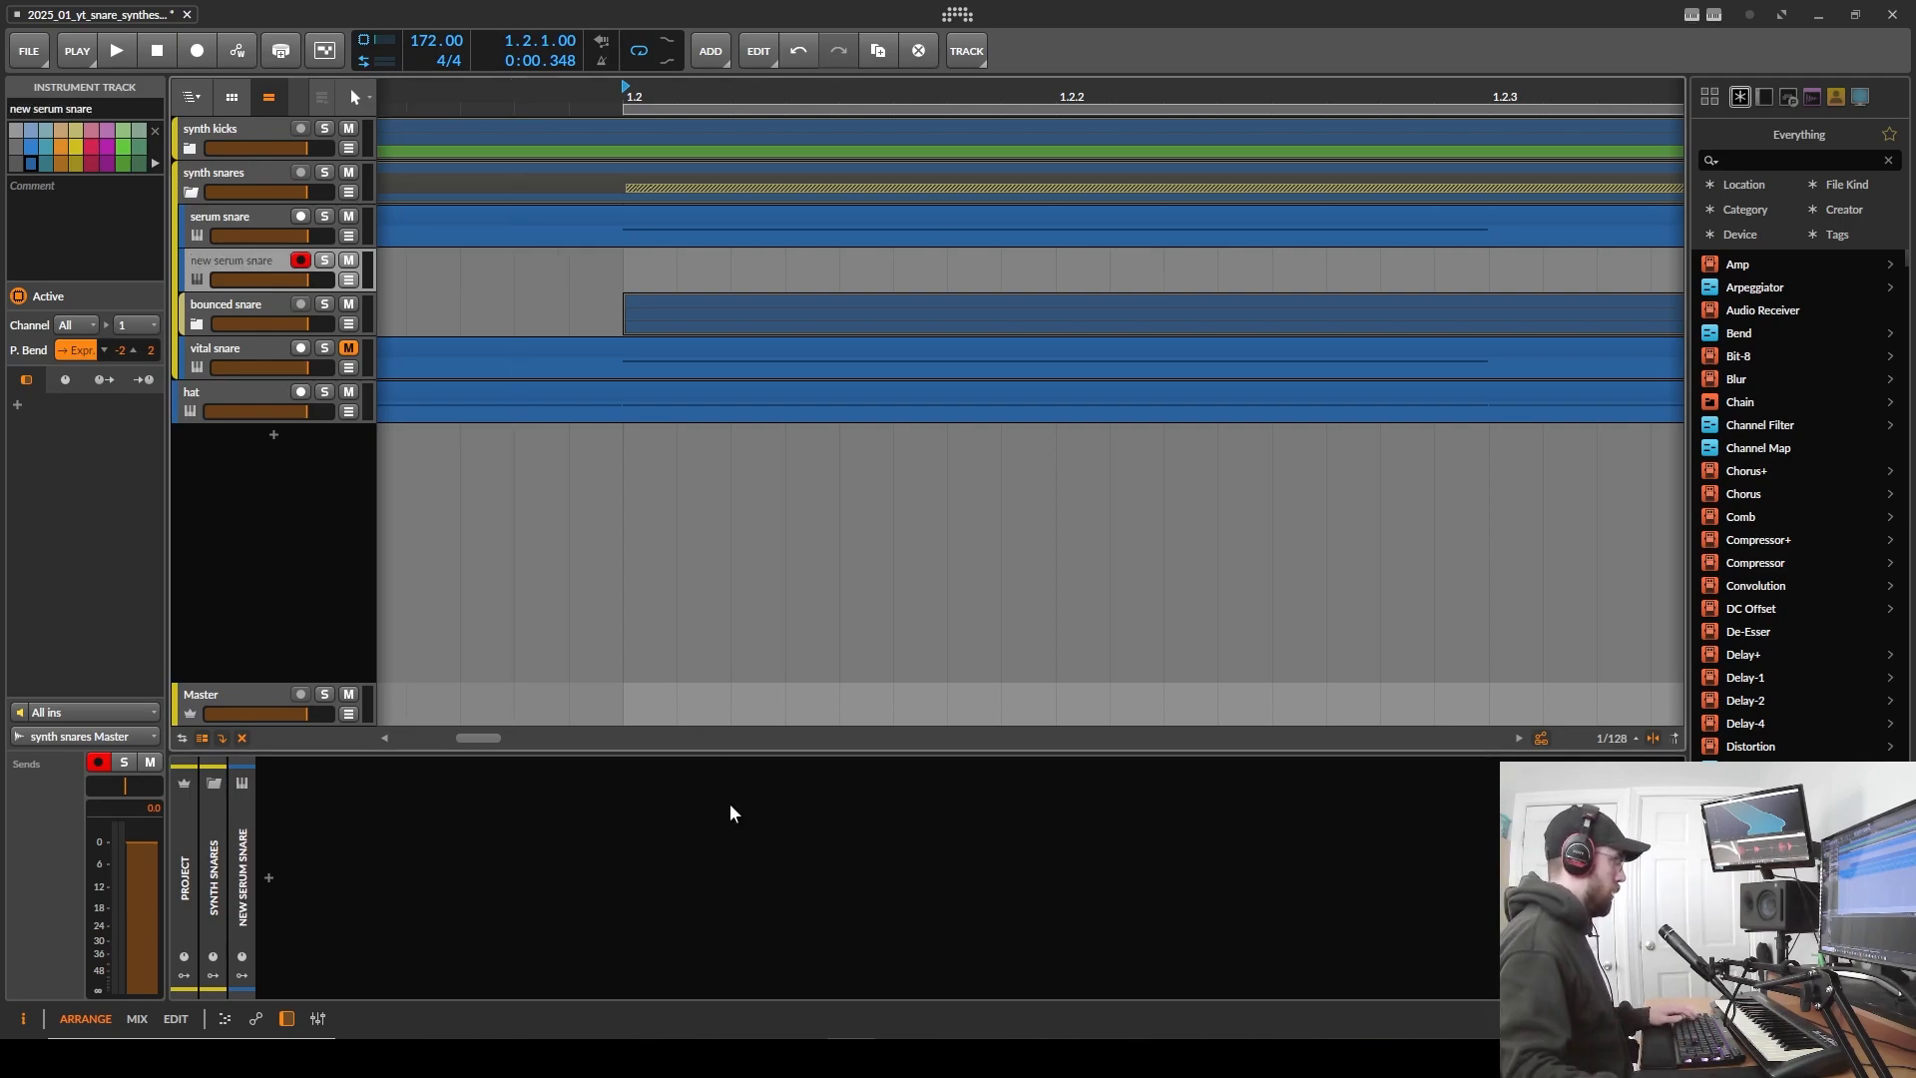
# - Insert a Serum instrument on the new serum snare track and initialize its preset
pyautogui.doubleClick(706, 832)
pyautogui.write('serum')
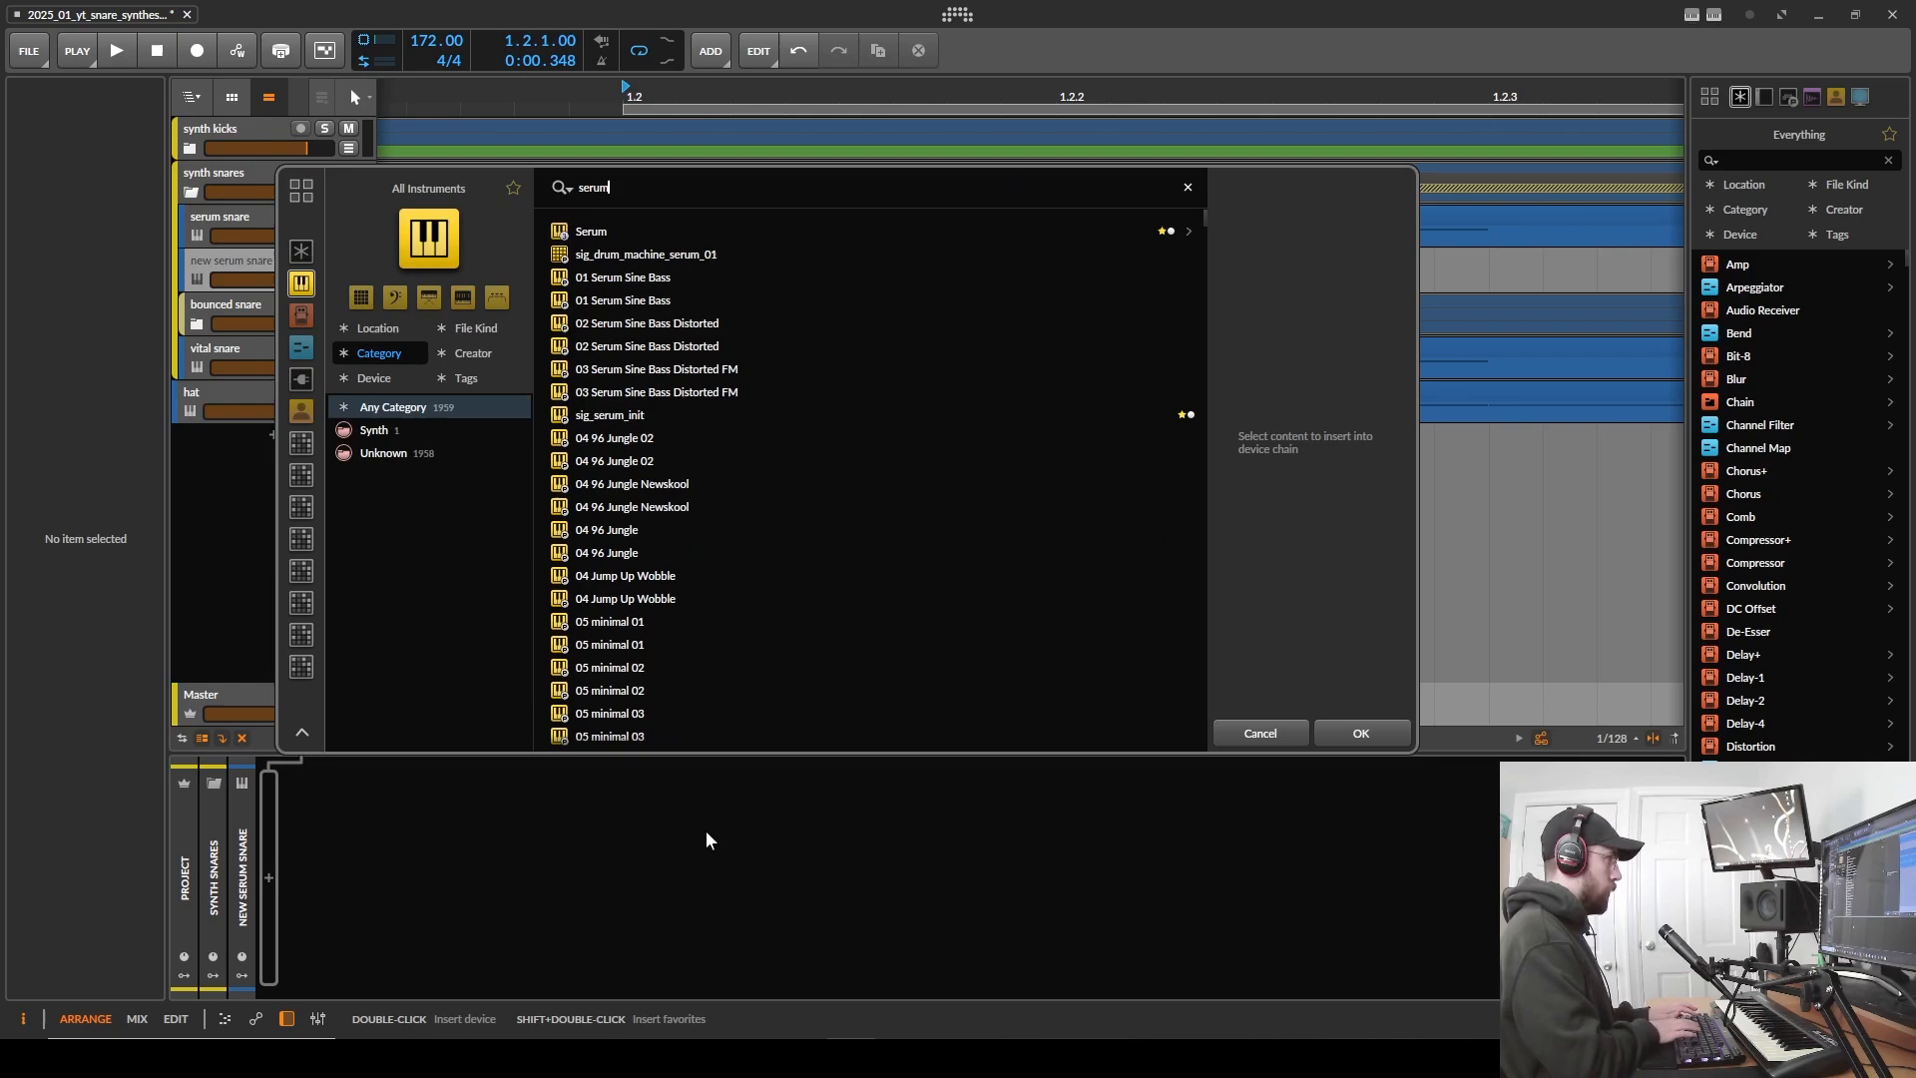
pyautogui.press('Down')
pyautogui.press('Return')
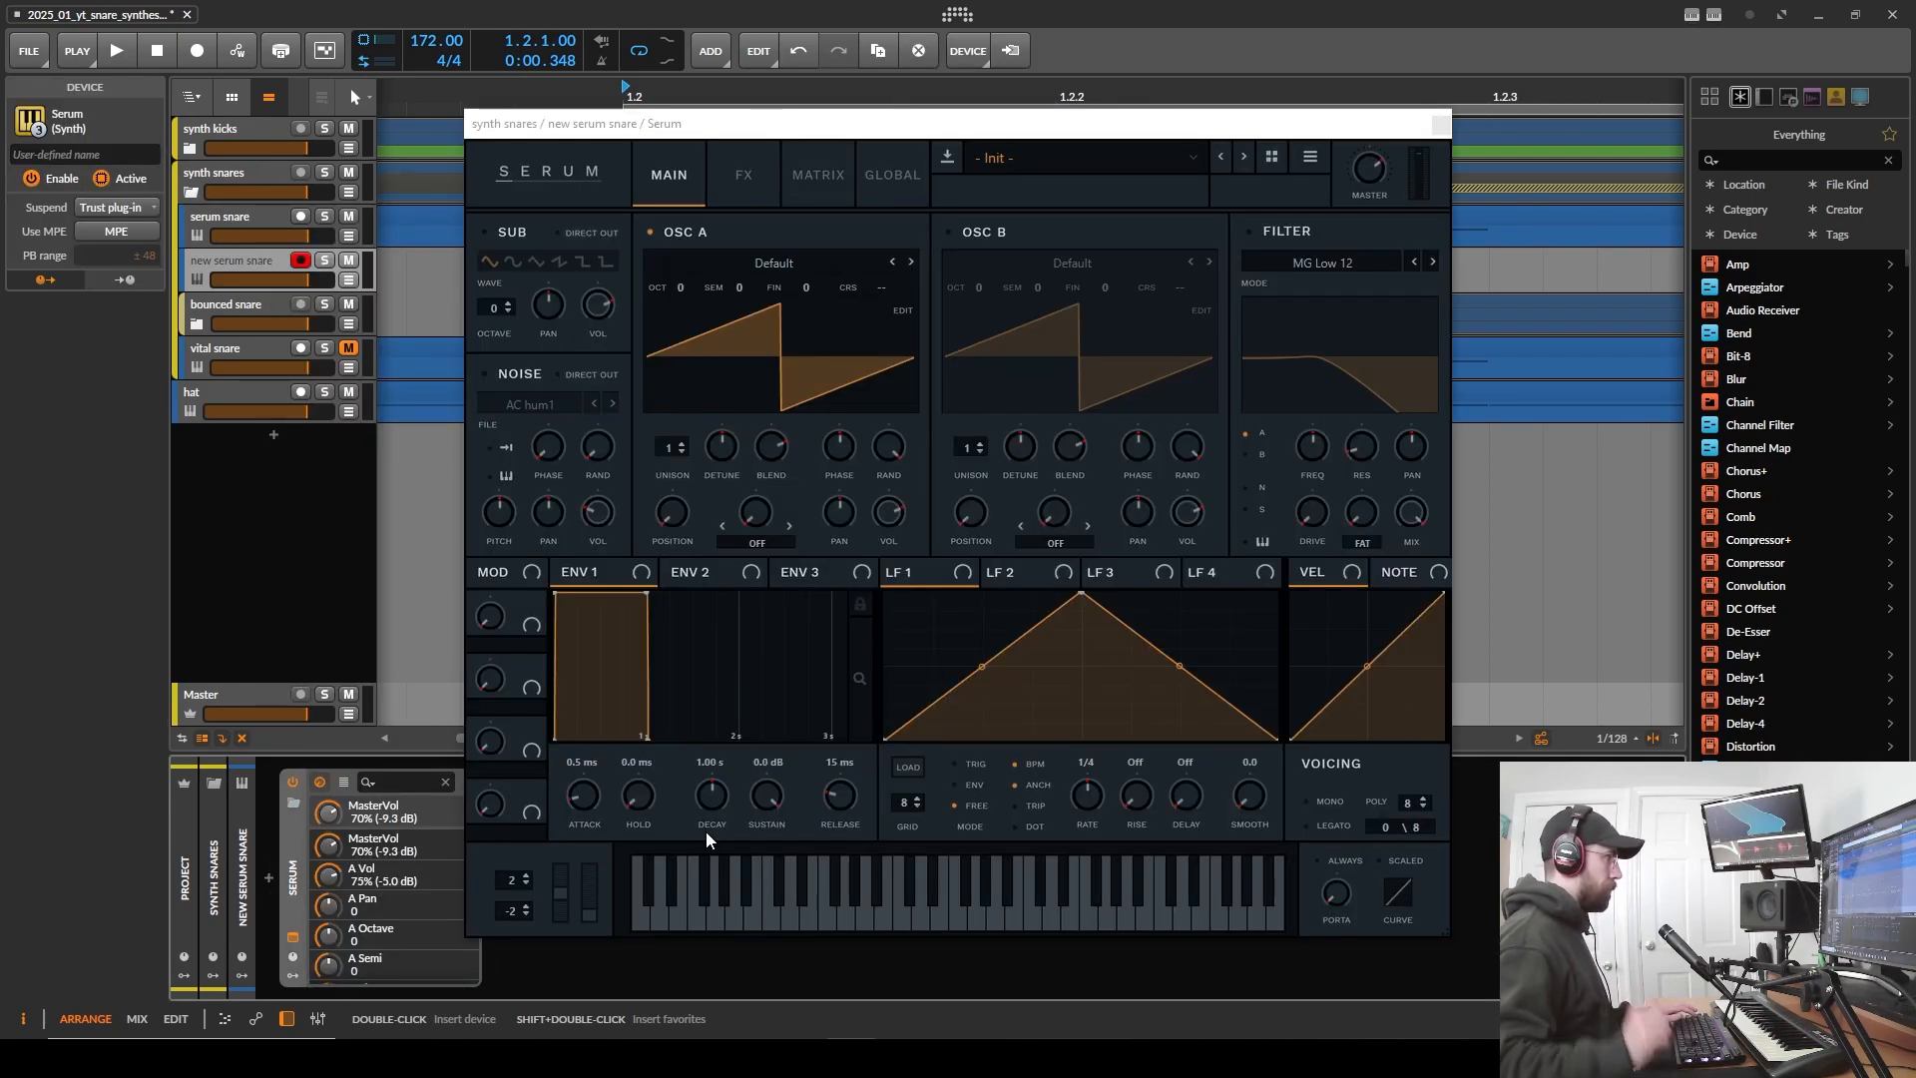
pyautogui.click(1312, 160)
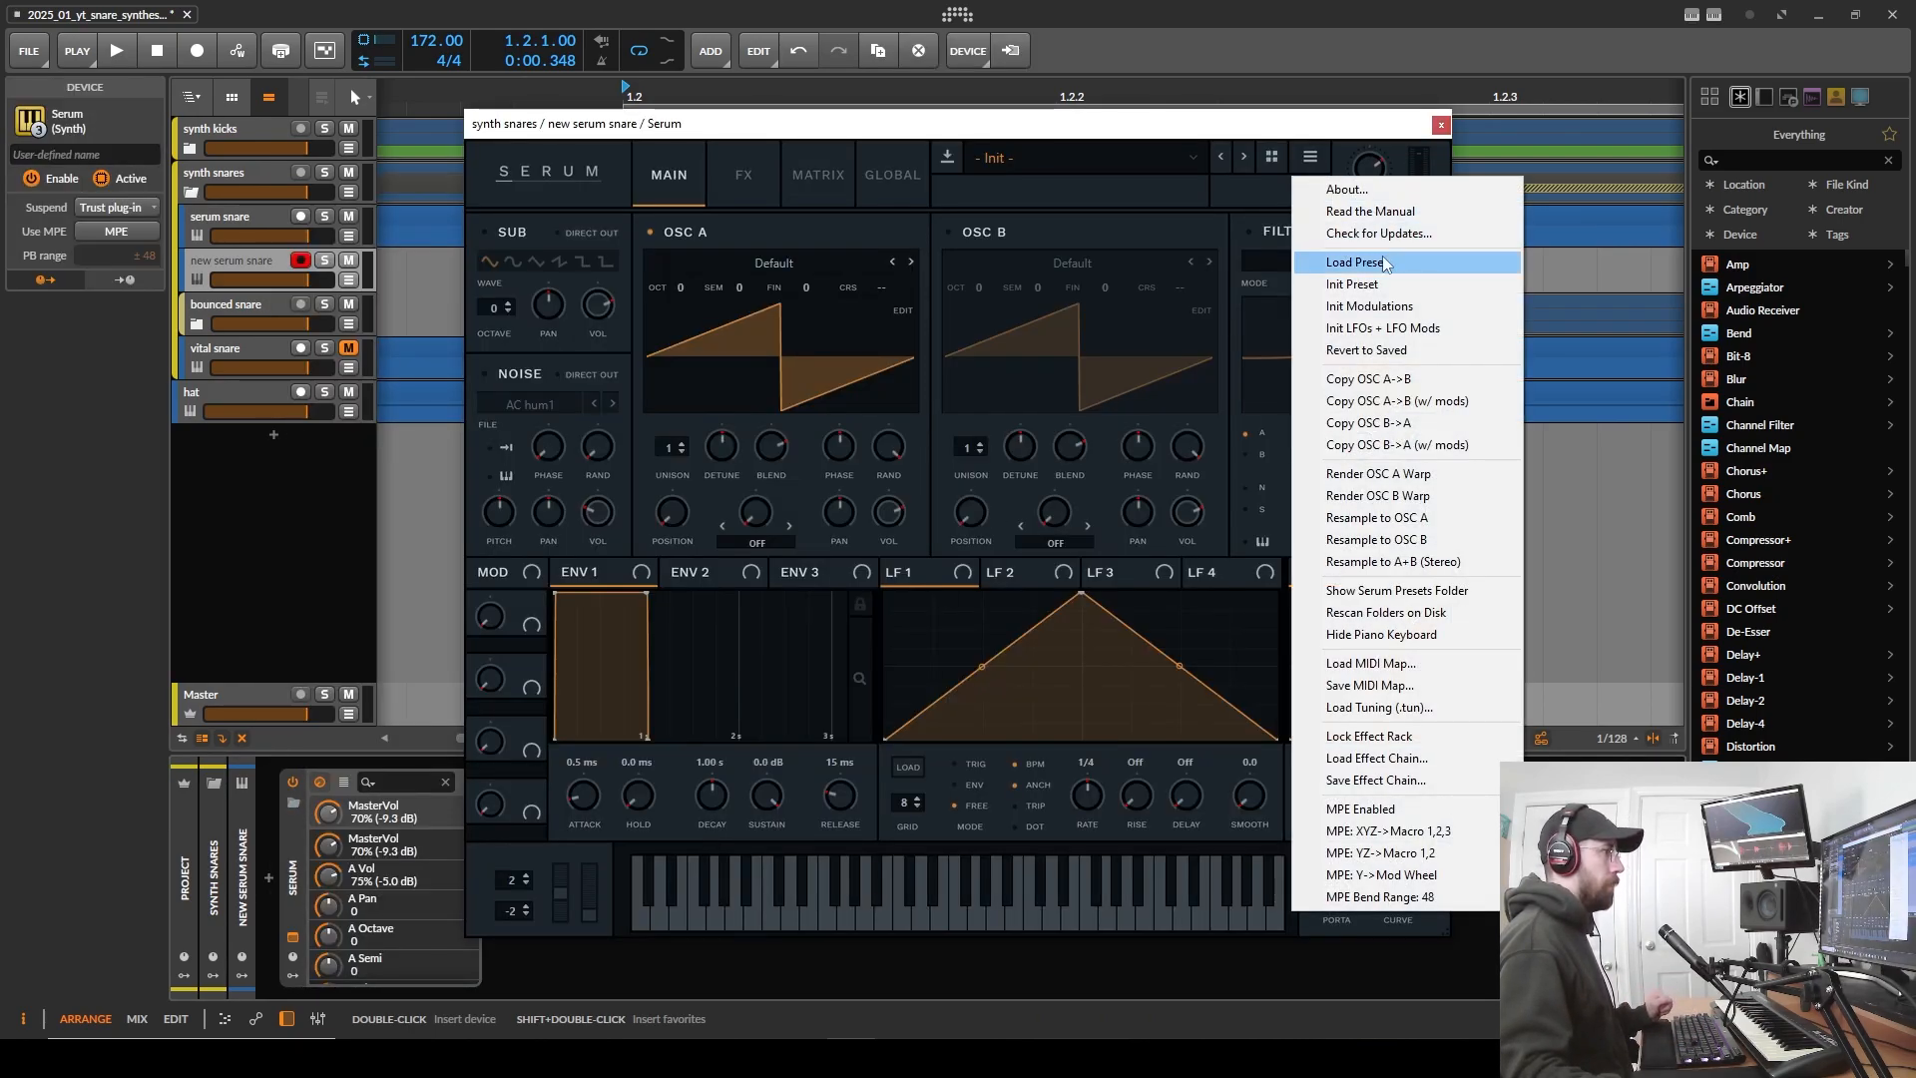
pyautogui.click(1416, 284)
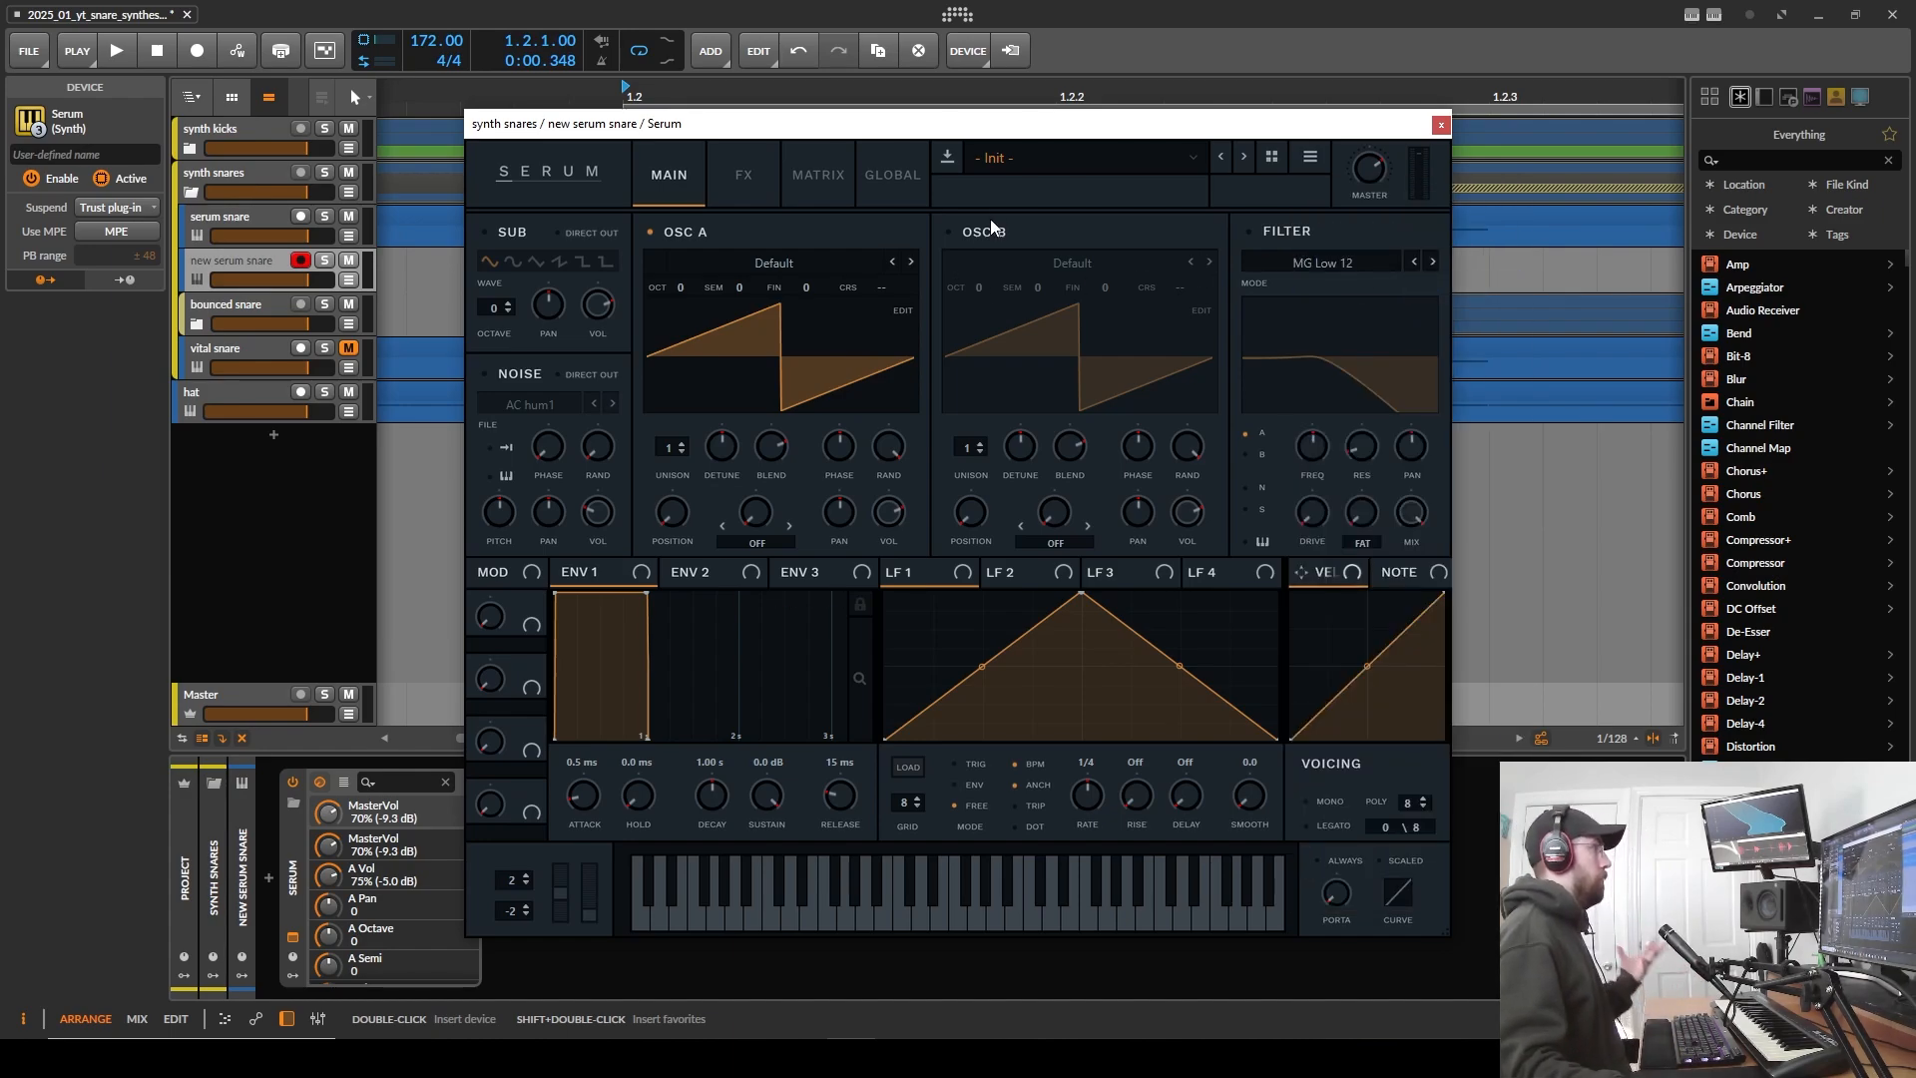
pyautogui.moveTo(995, 129); pyautogui.dragTo(1037, 141)
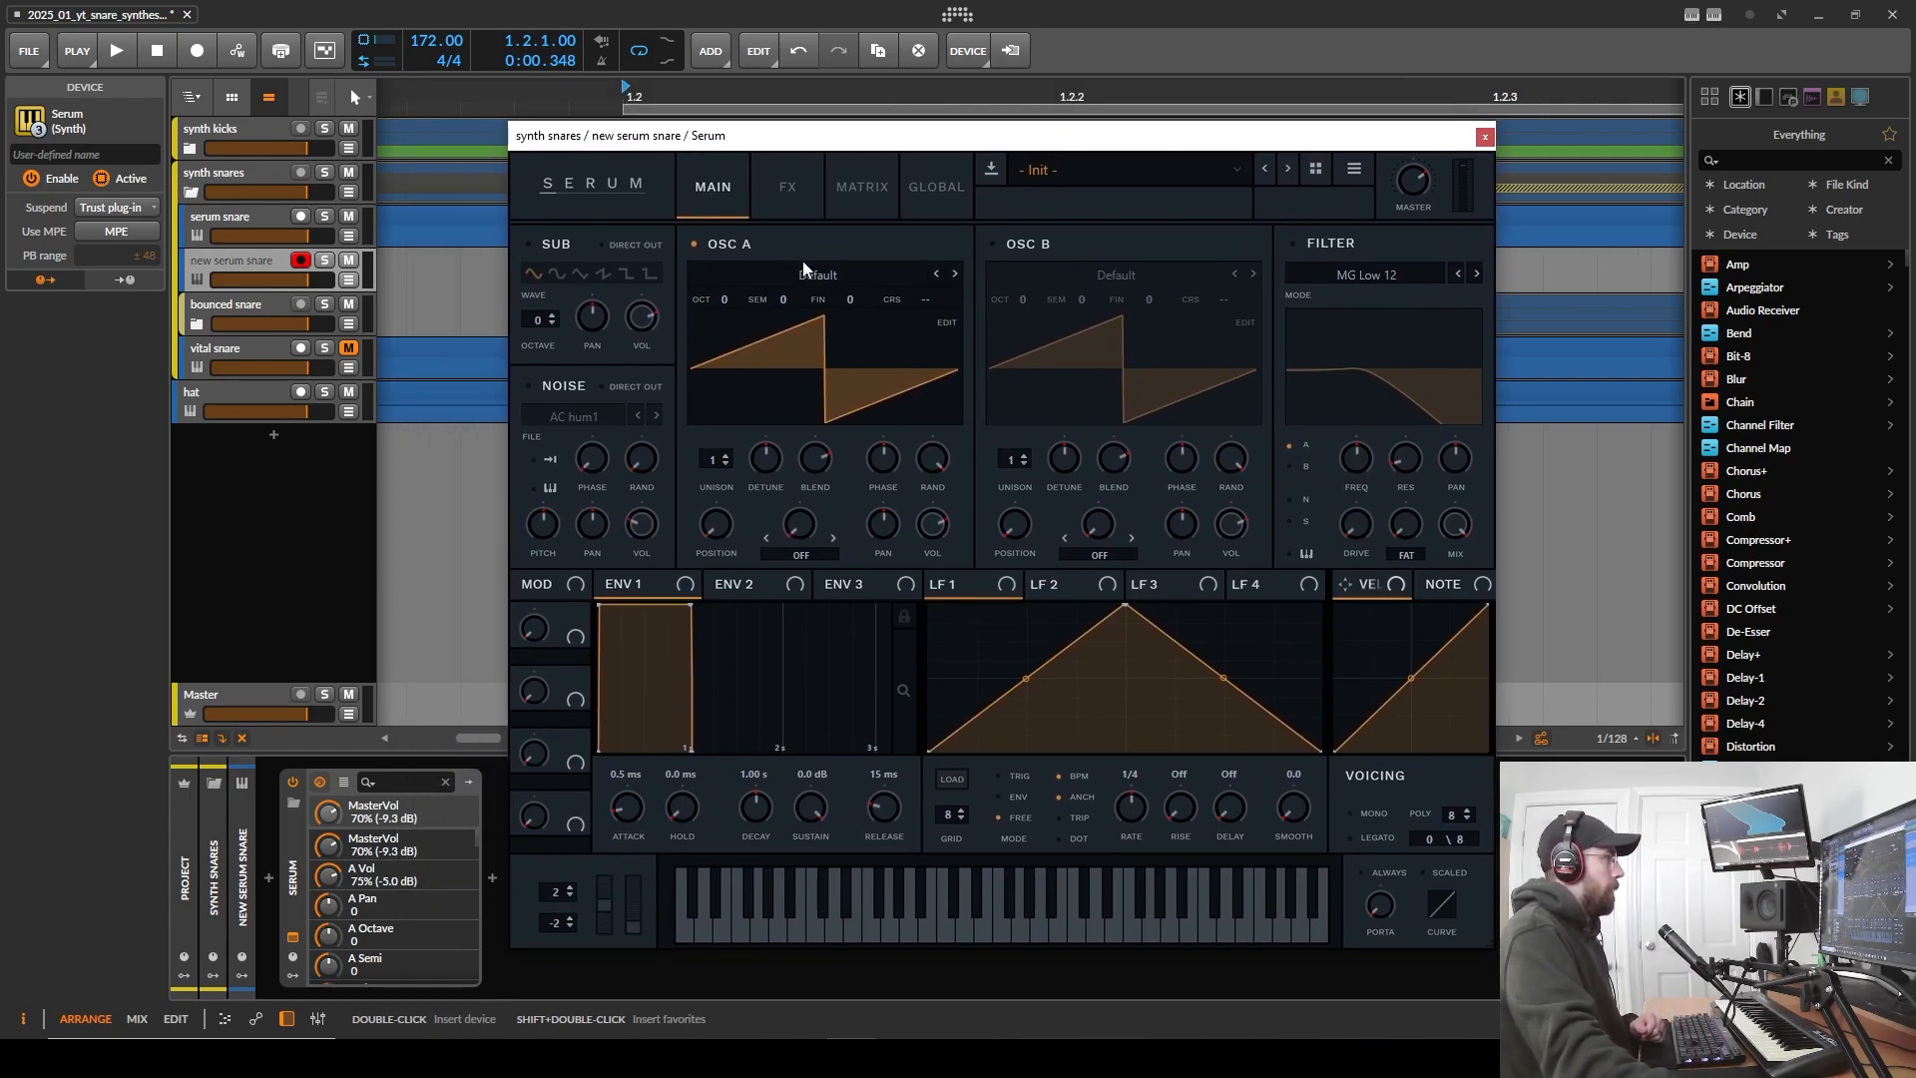
# - Load the analog Basic Shapes wavetable into oscillator A
pyautogui.click(863, 272)
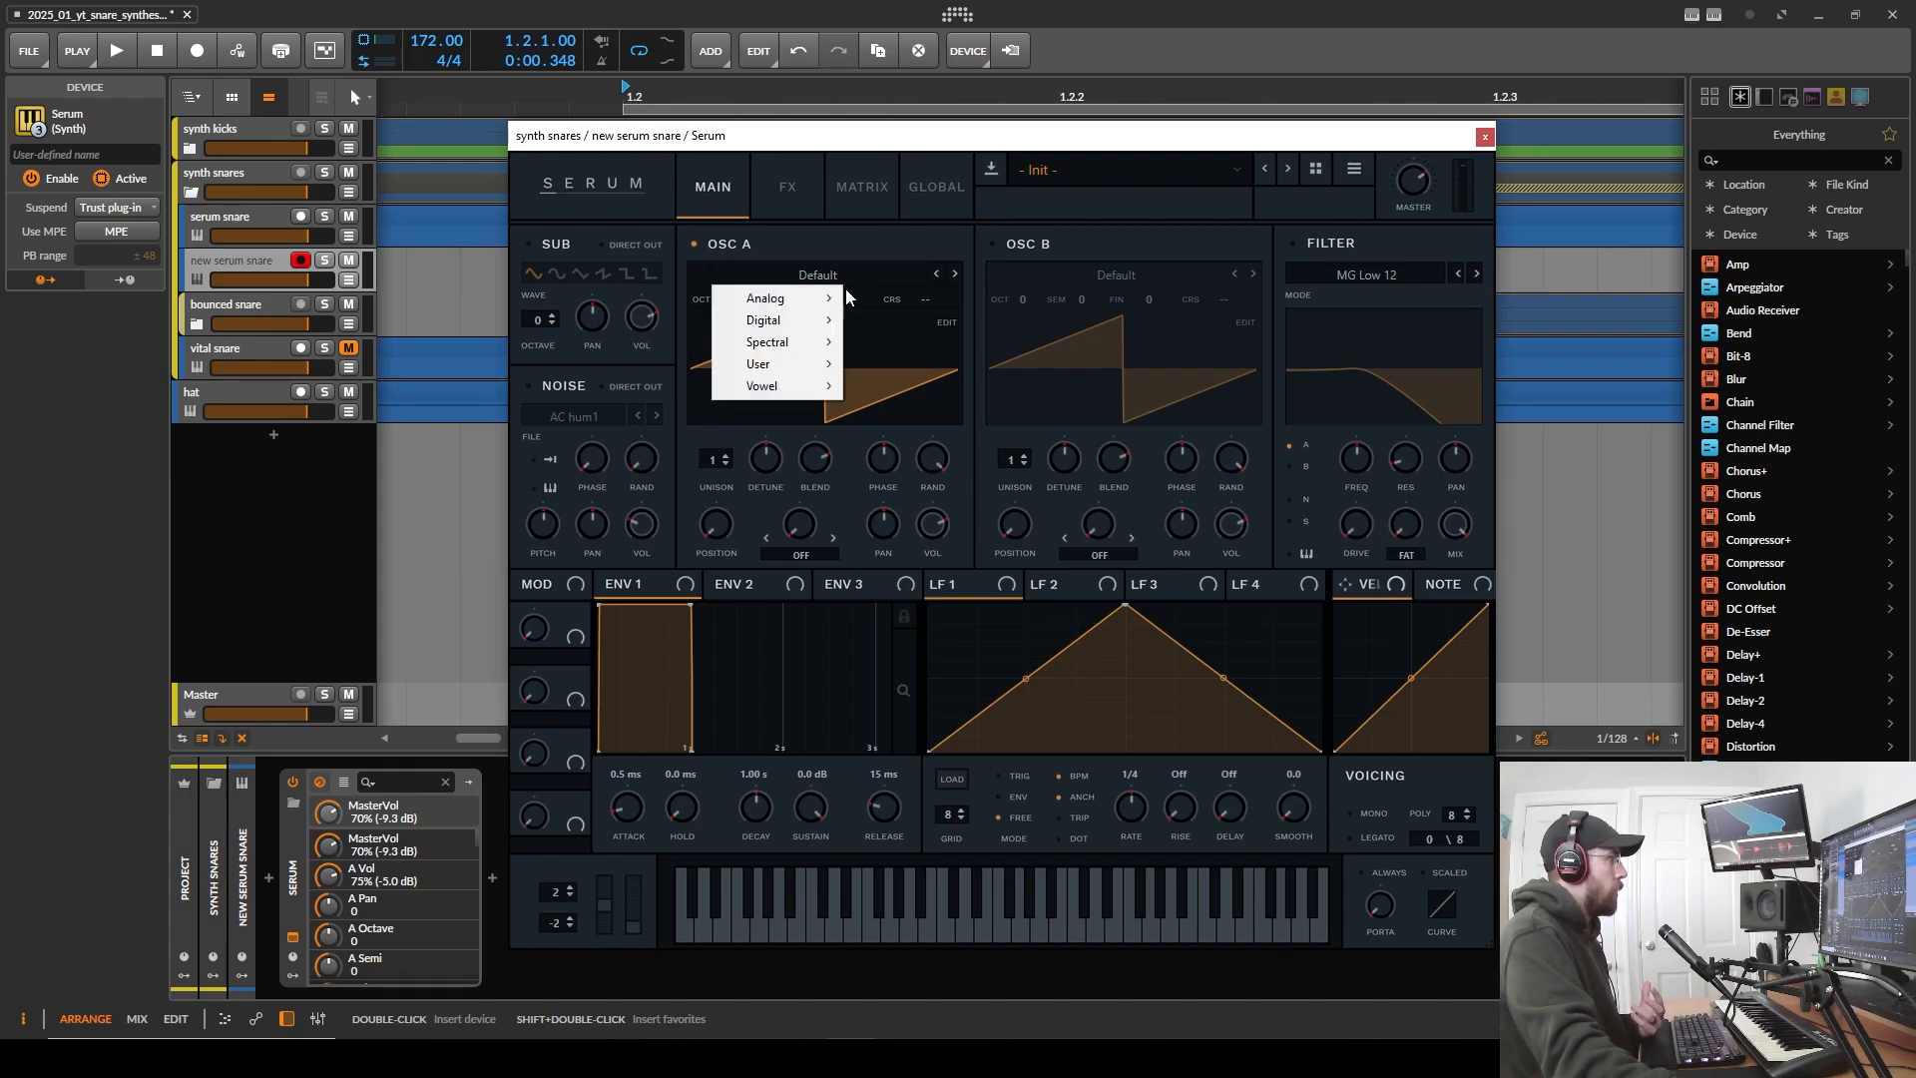
pyautogui.moveTo(798, 297)
pyautogui.click(926, 391)
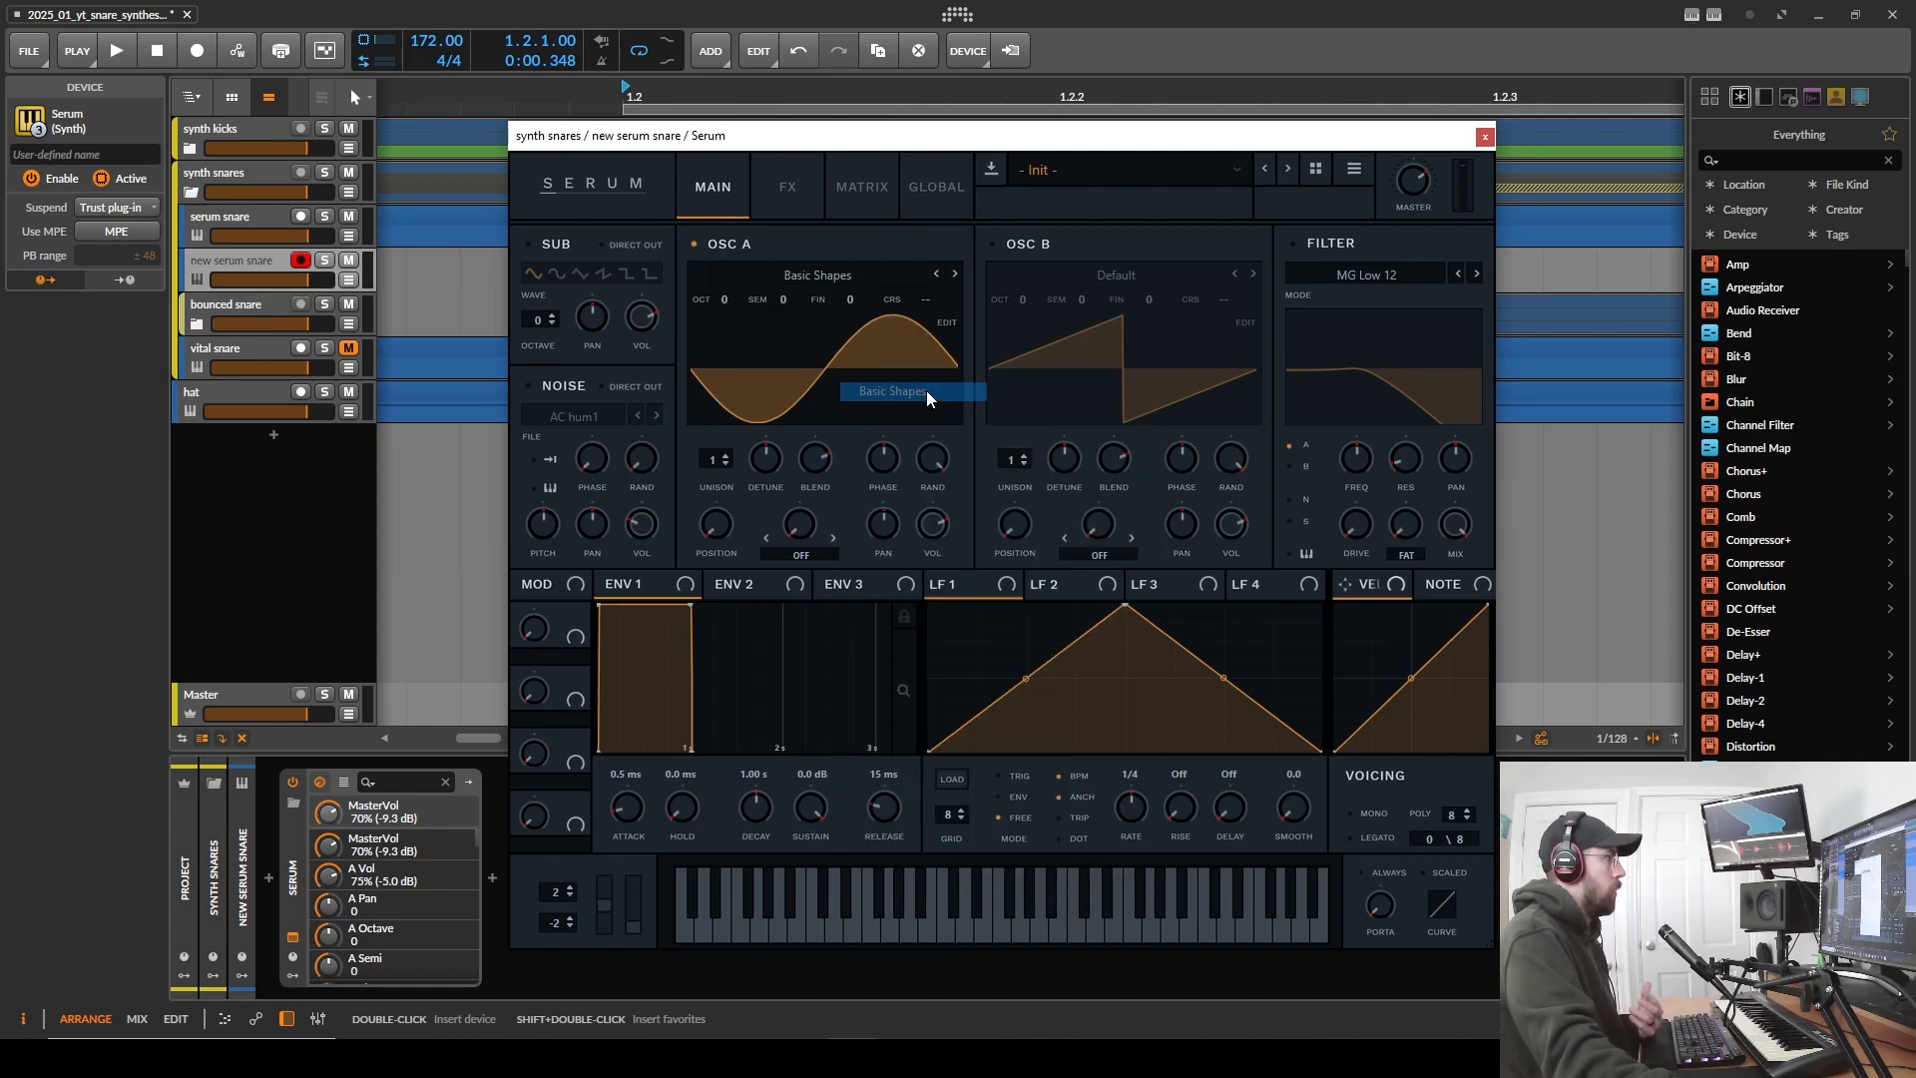
# - Clear the first frame of oscillator A's wavetable and redraw it as a sine using only the first harmonic
pyautogui.click(946, 325)
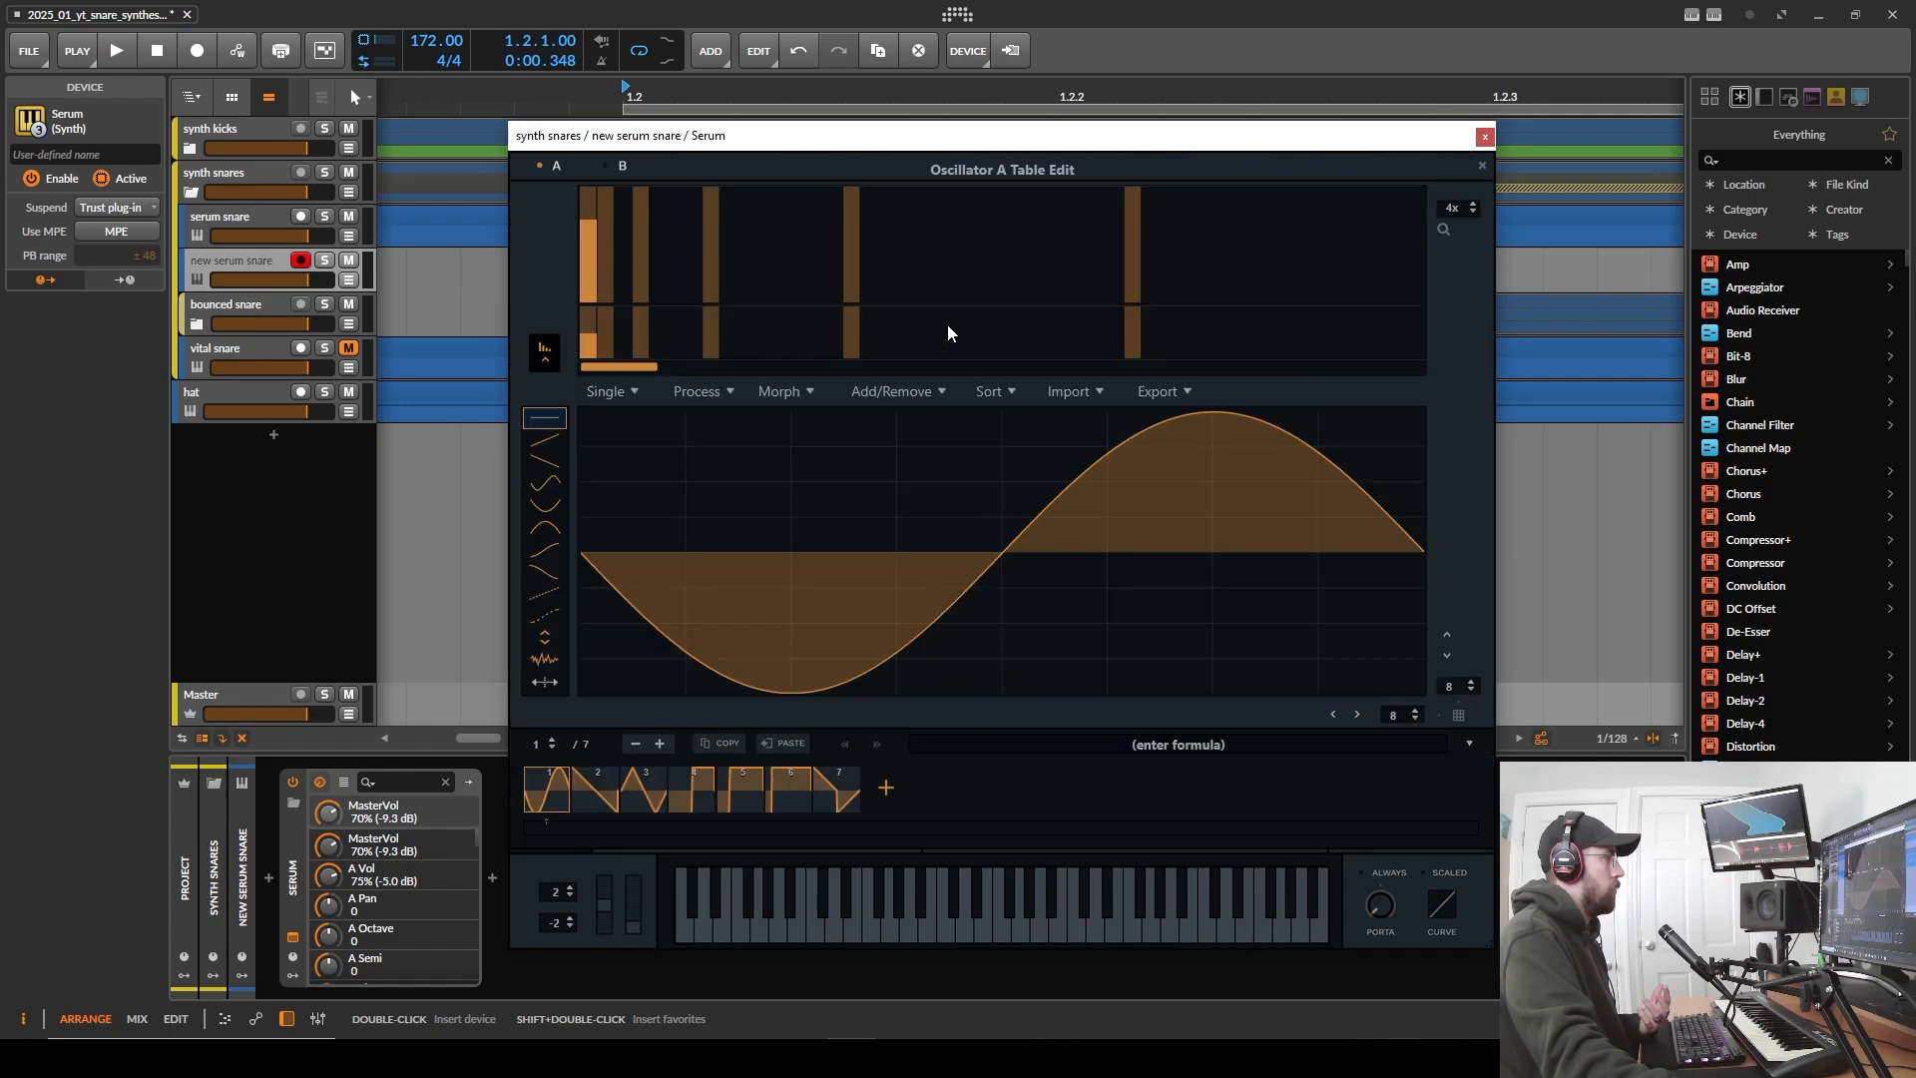
pyautogui.click(625, 391)
pyautogui.click(661, 526)
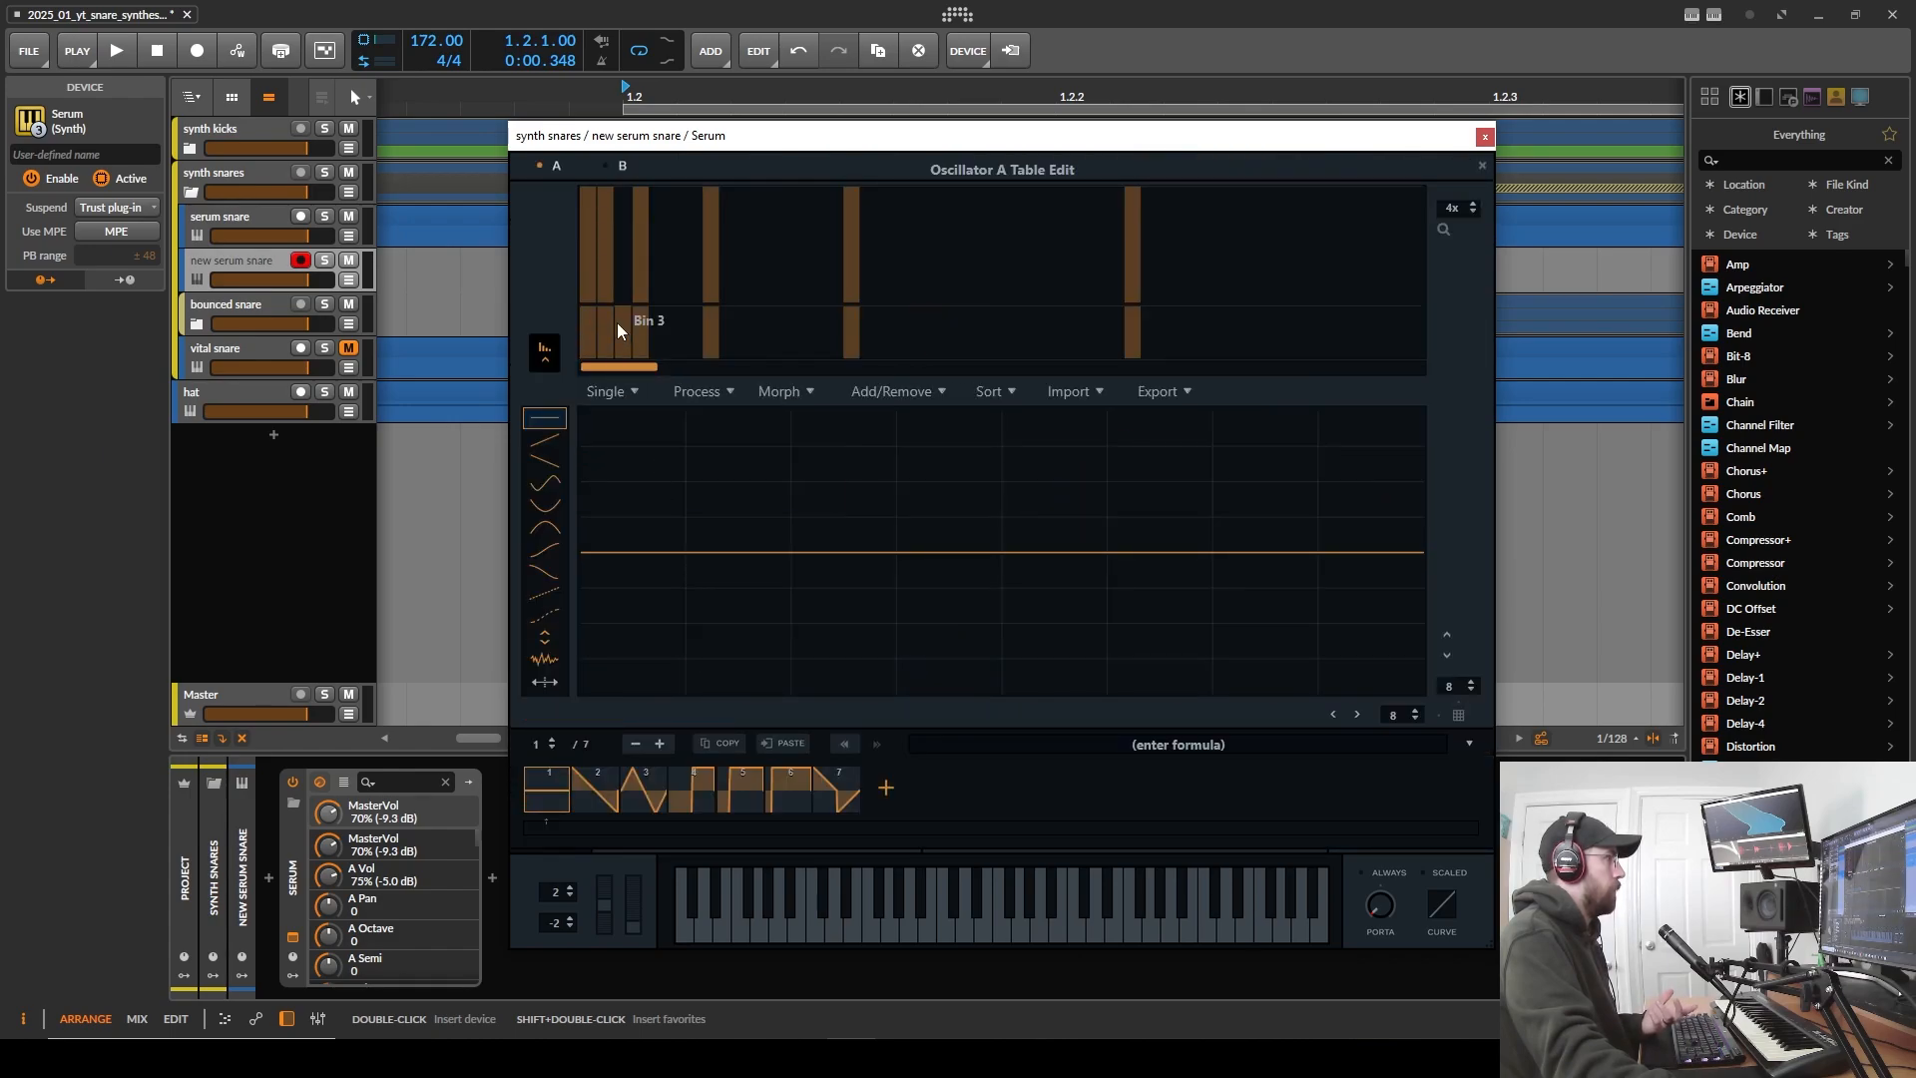
pyautogui.moveTo(589, 297); pyautogui.dragTo(562, 140)
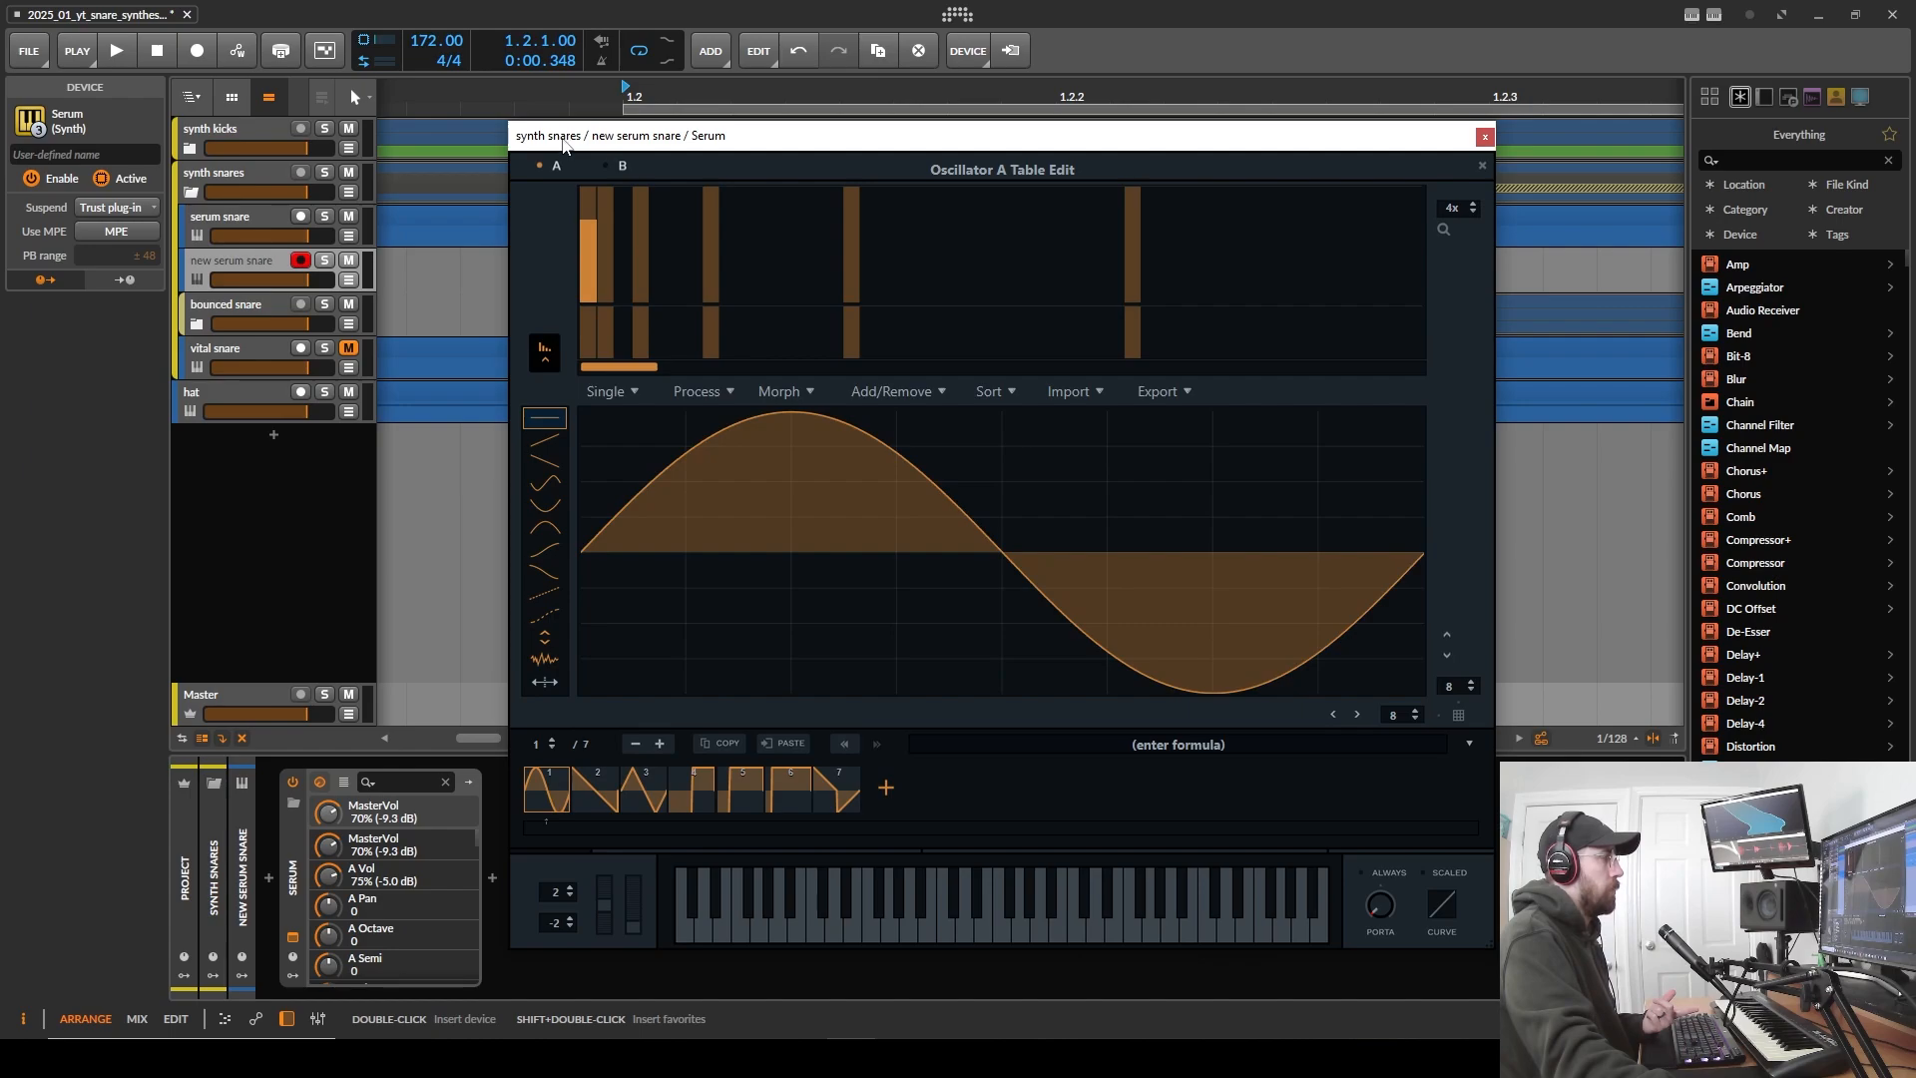
pyautogui.click(1481, 164)
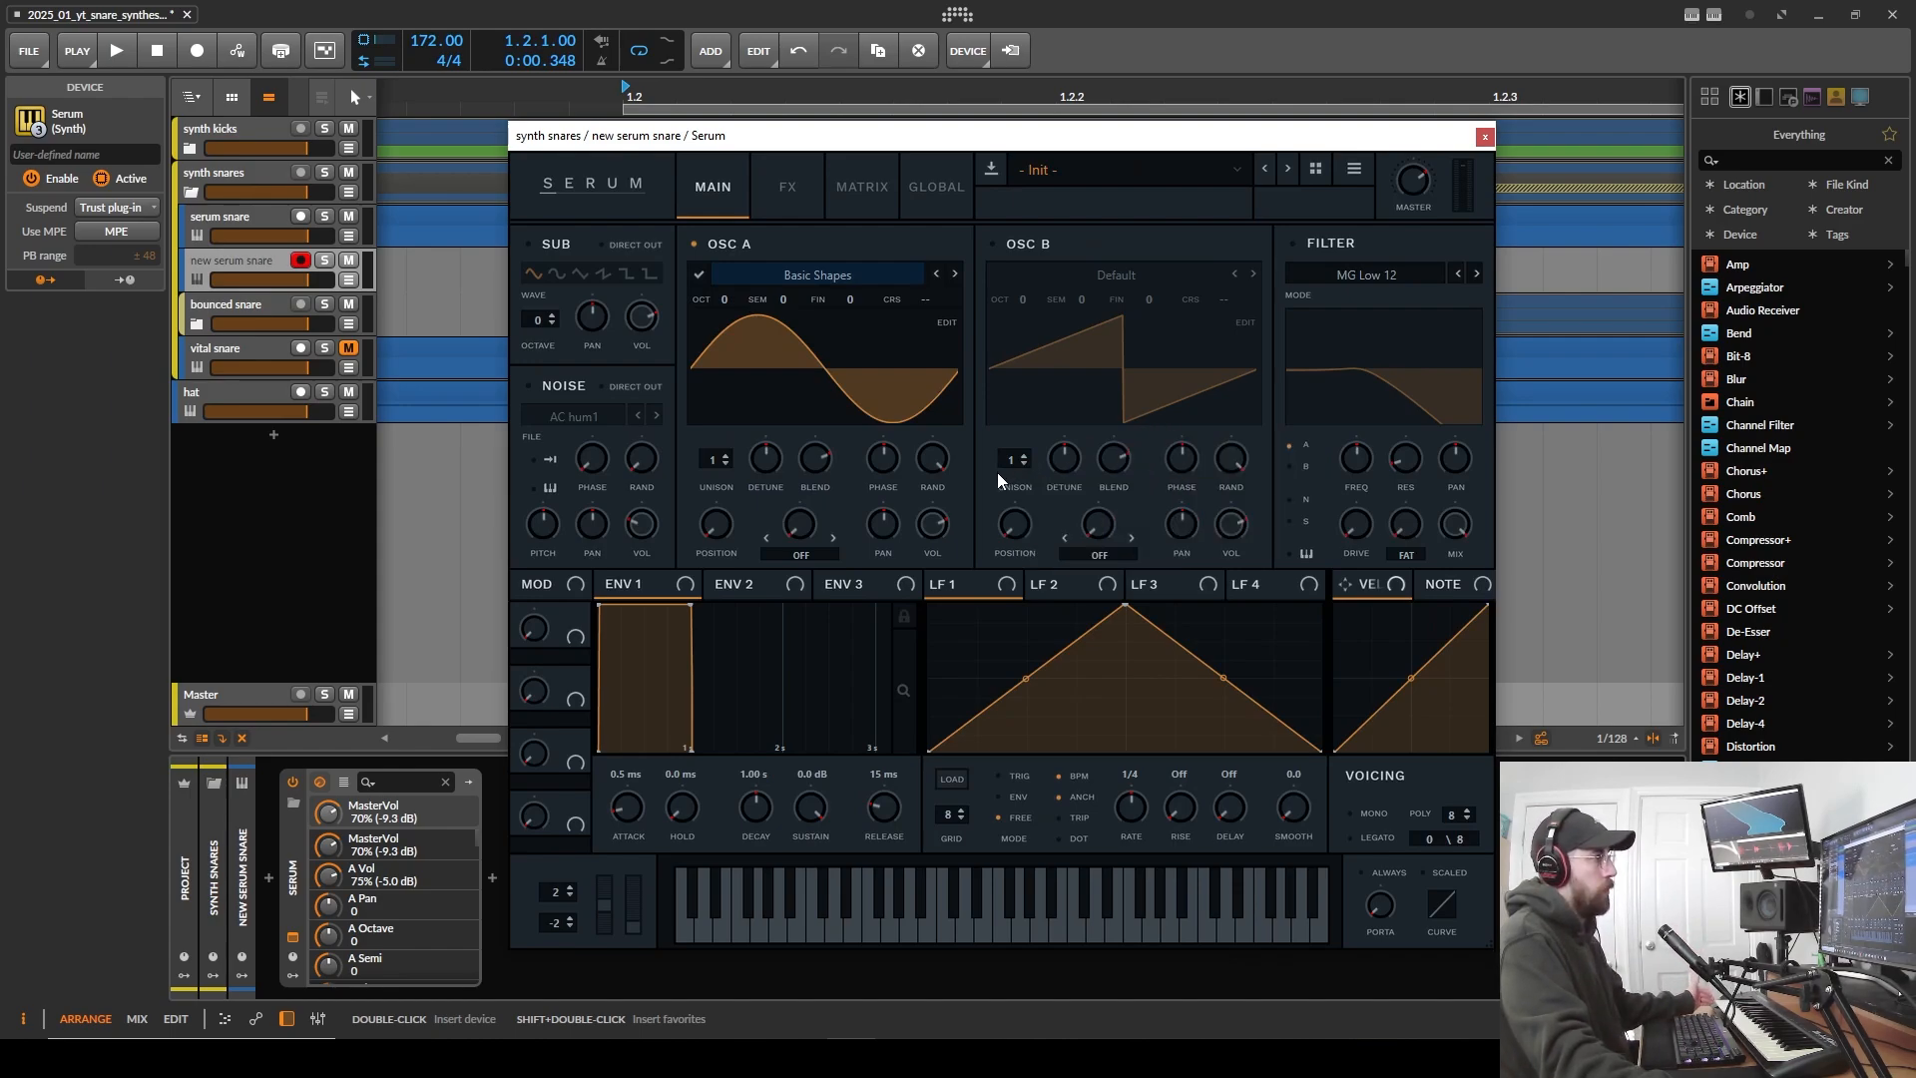
# - Set oscillator A's random phase to 0%, try the Mem and 183-degree start phases, and reset the phase to 180 degrees
pyautogui.click(938, 457)
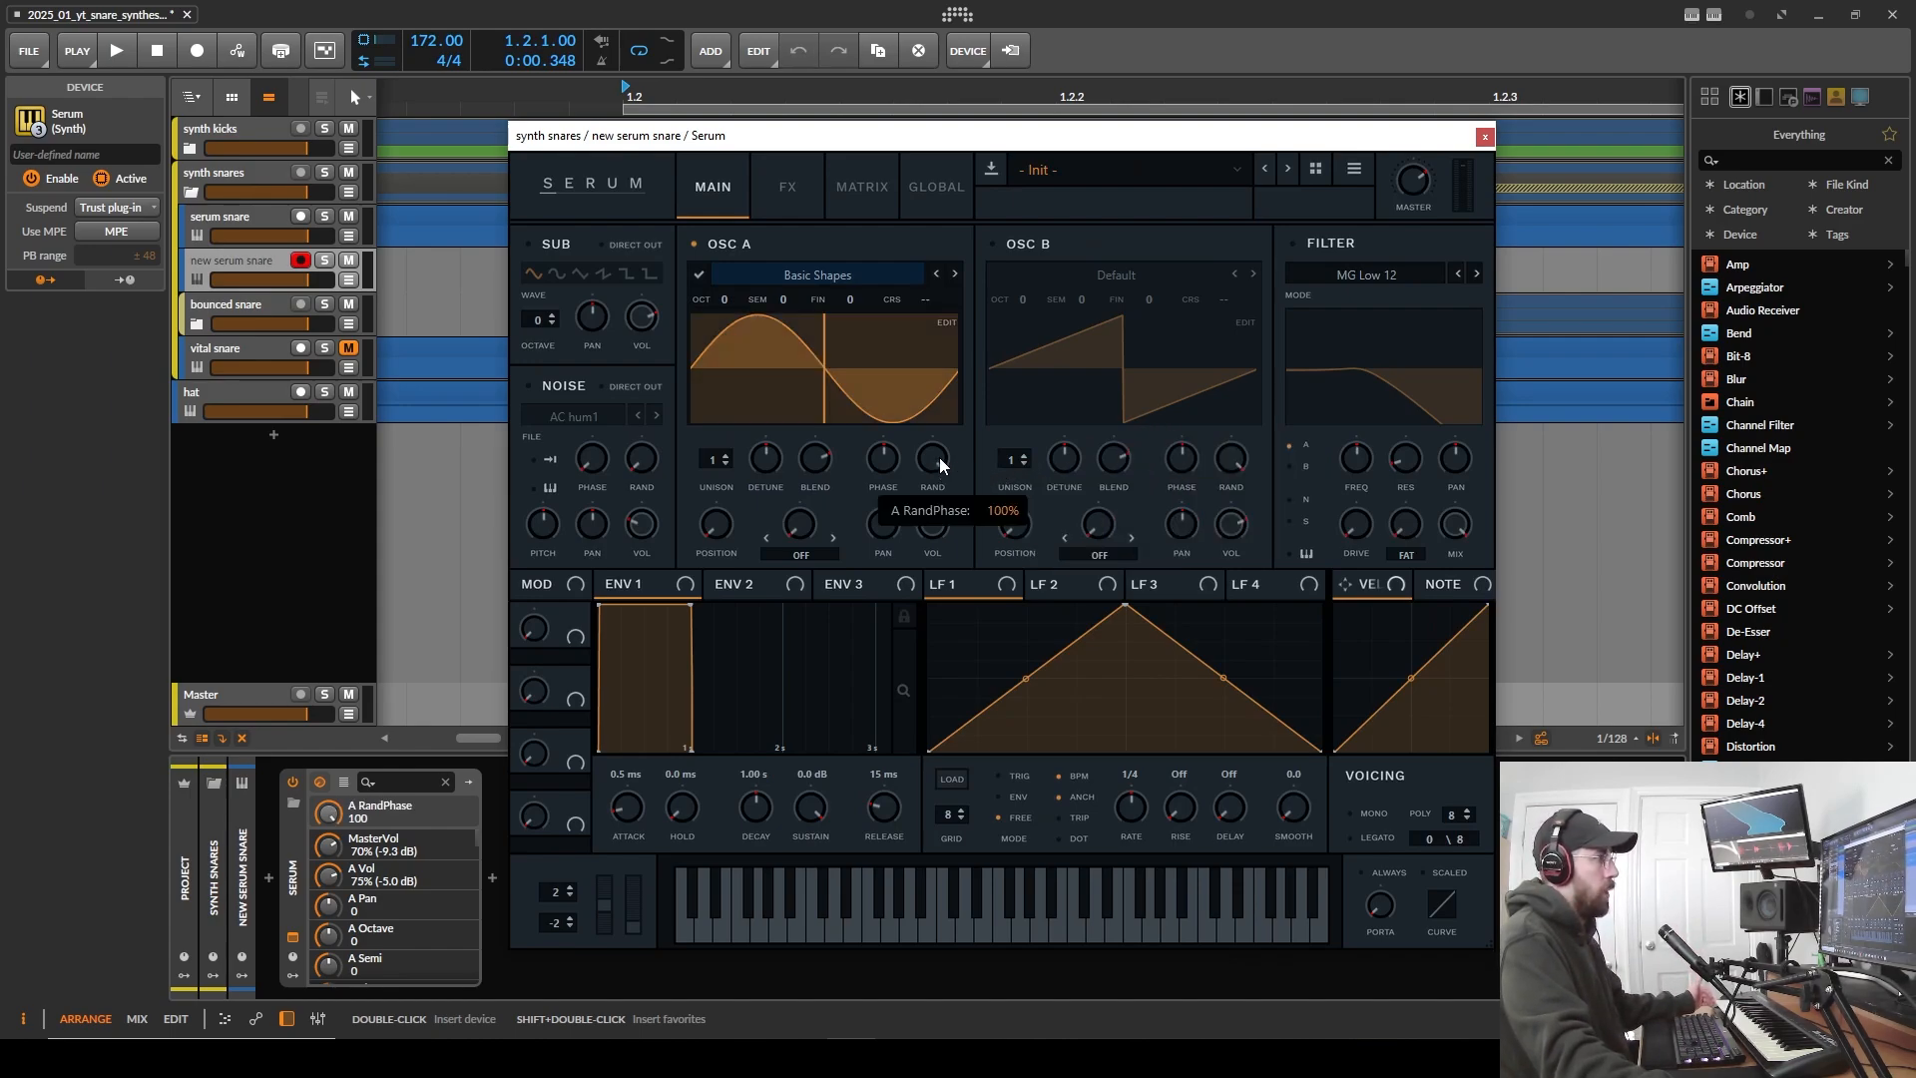
pyautogui.doubleClick(938, 456)
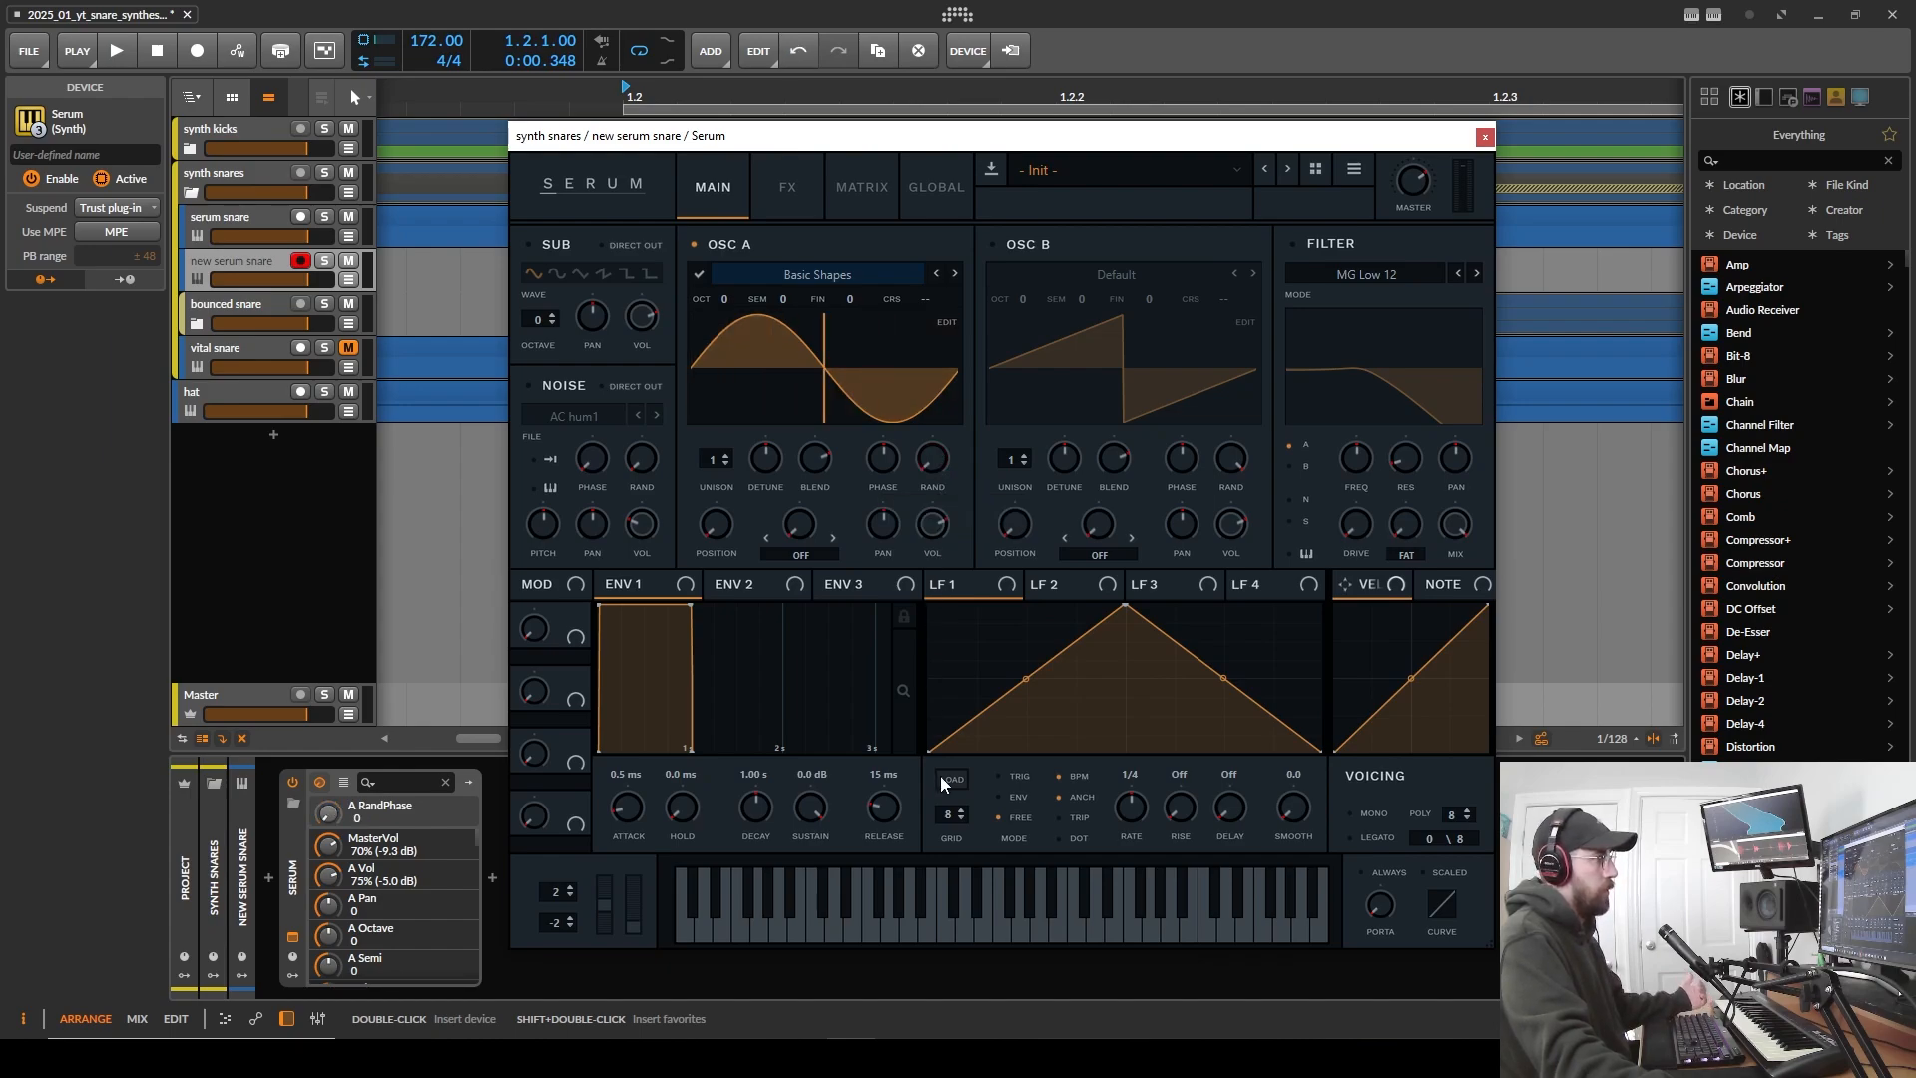
pyautogui.click(883, 457)
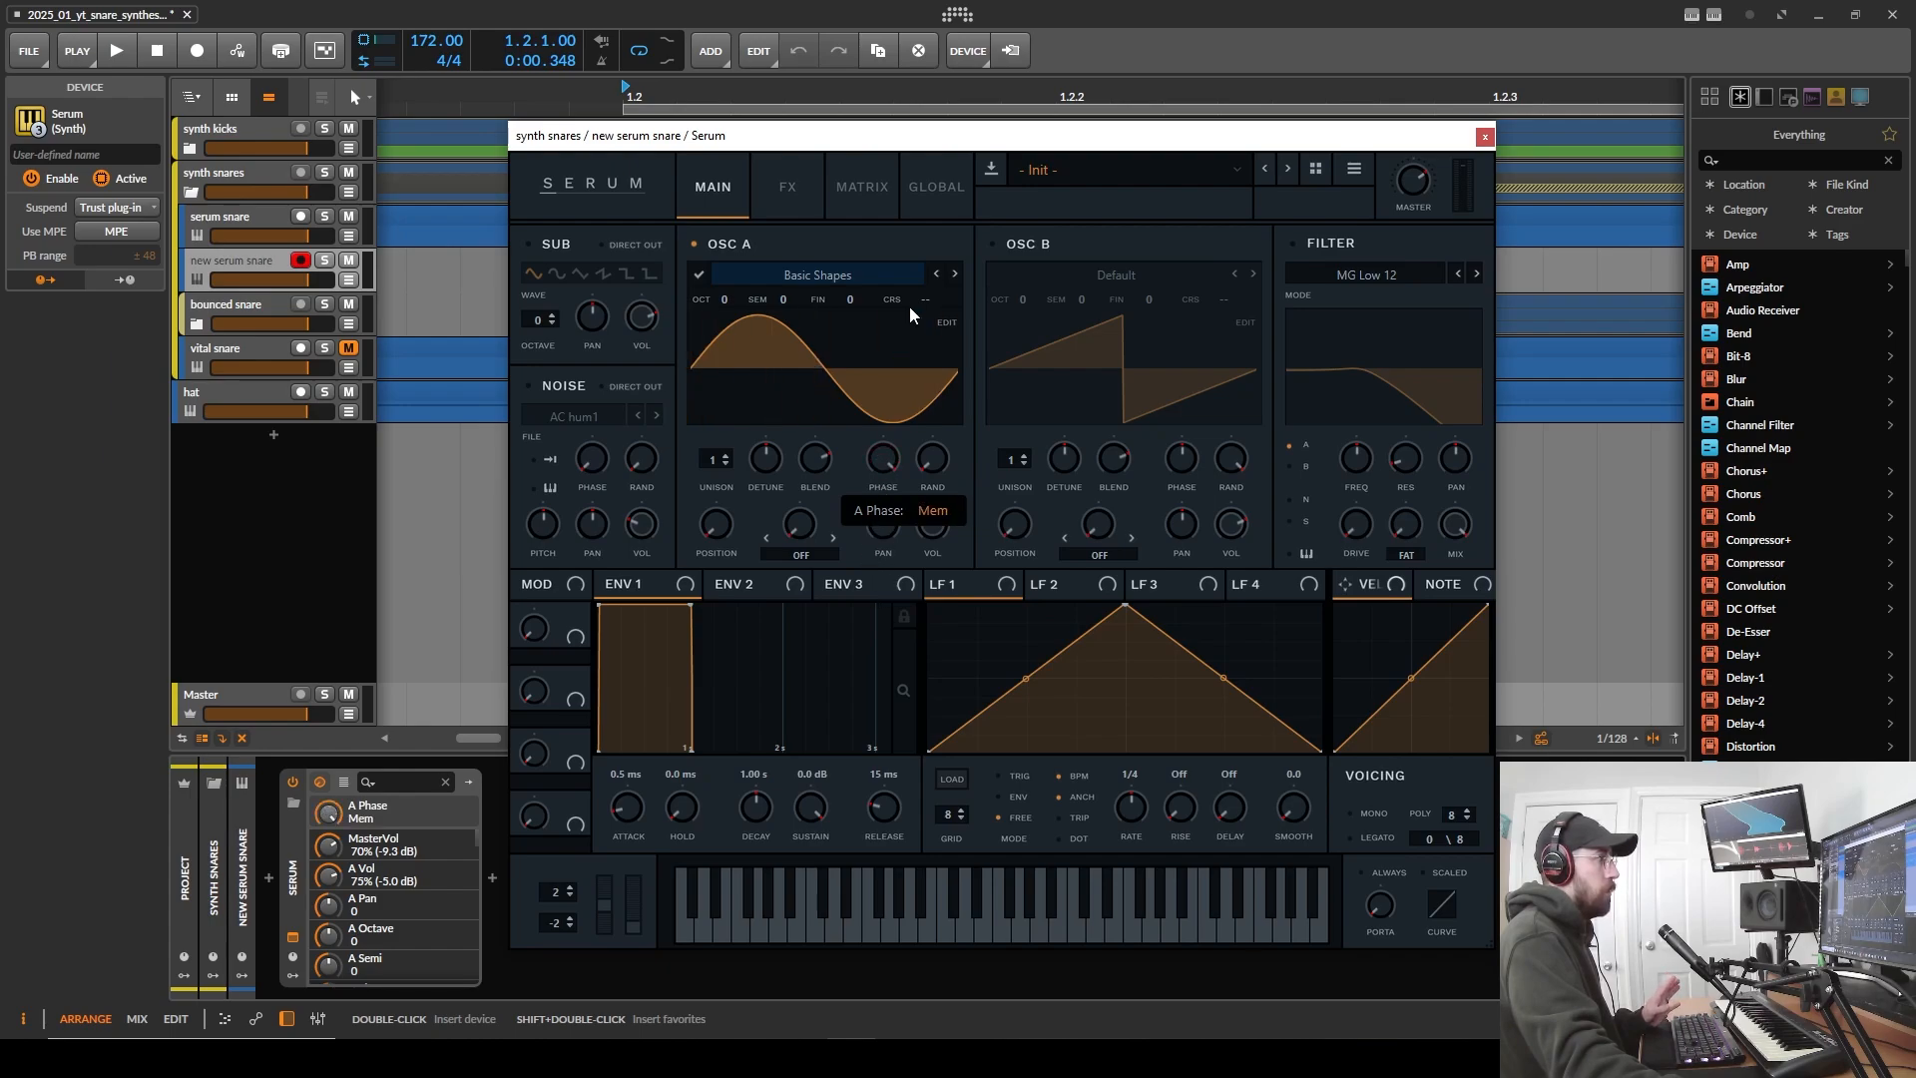
pyautogui.moveTo(883, 457)
pyautogui.mouseDown()
pyautogui.moveTo(864, 625)
pyautogui.moveTo(896, 435)
pyautogui.moveTo(898, 475)
pyautogui.mouseUp()
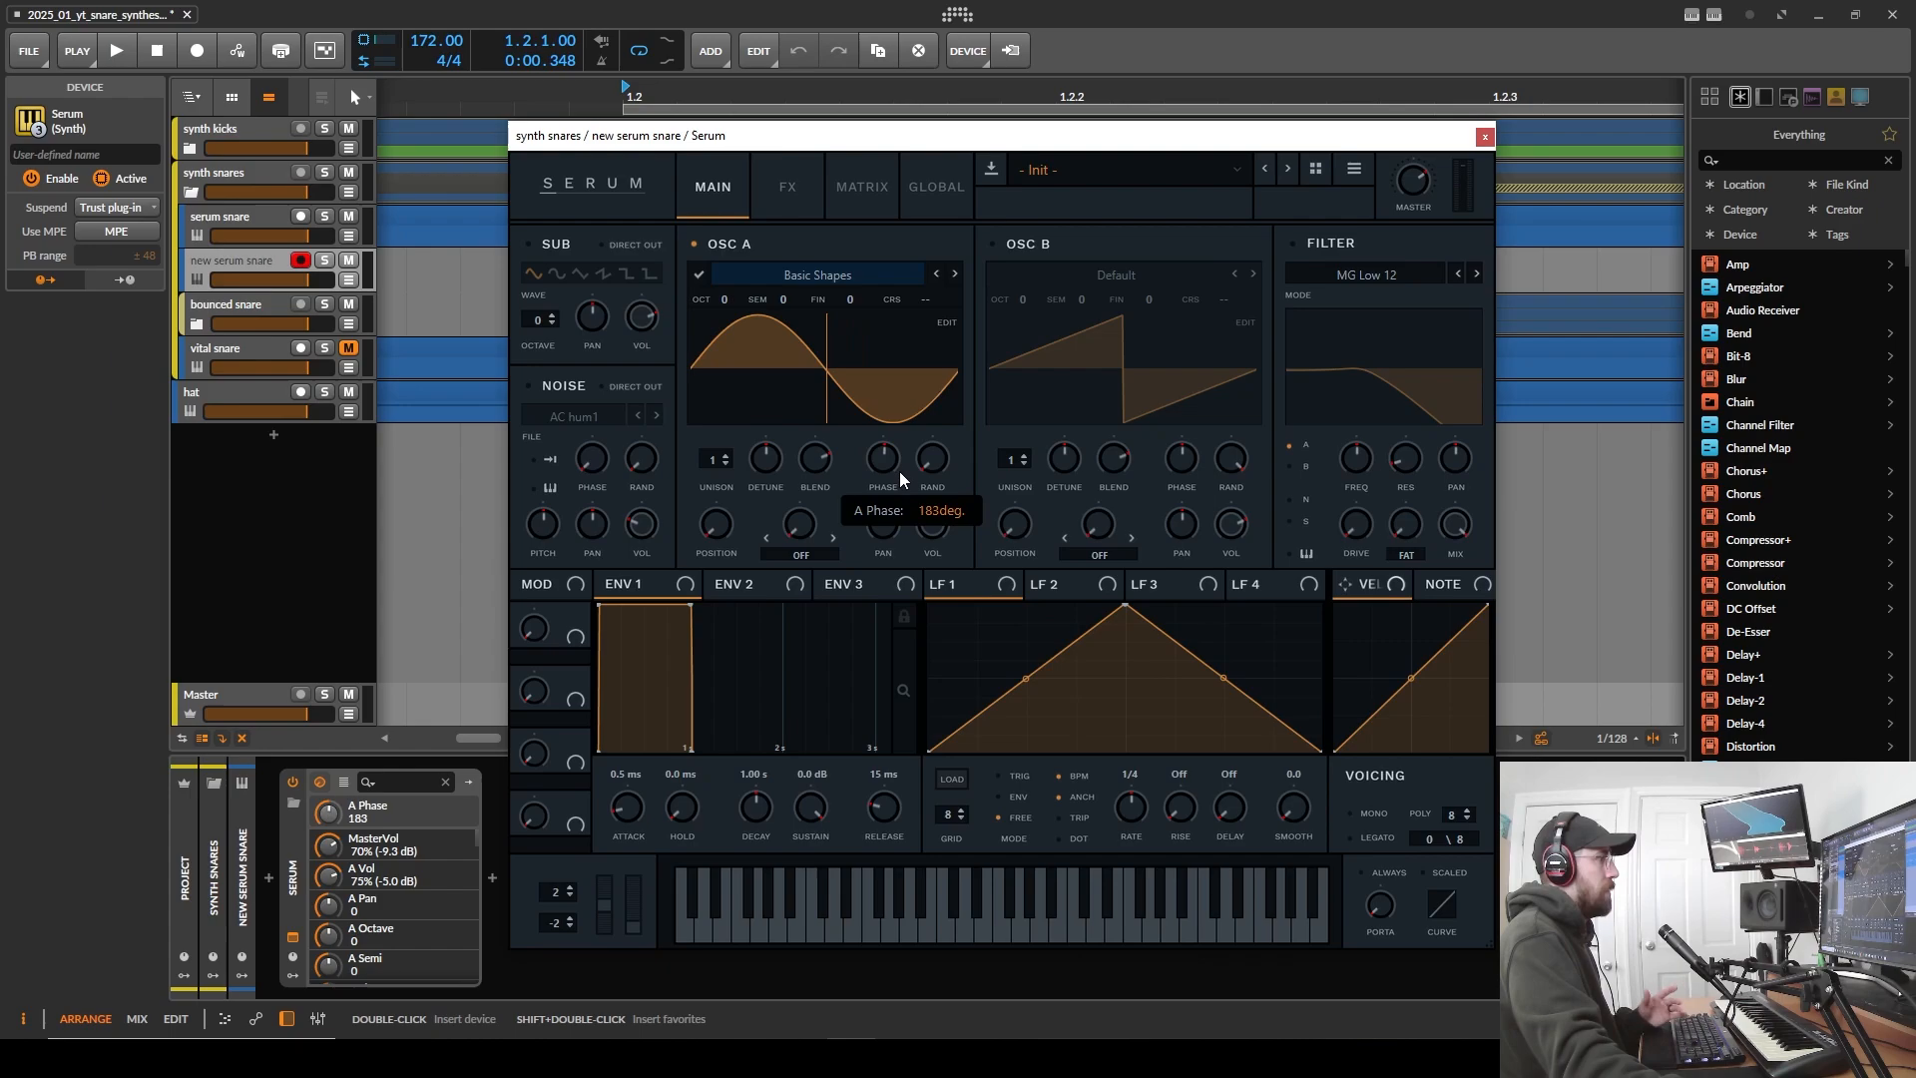
pyautogui.keyDown('ctrl'); pyautogui.click(892, 453); pyautogui.keyUp('ctrl')
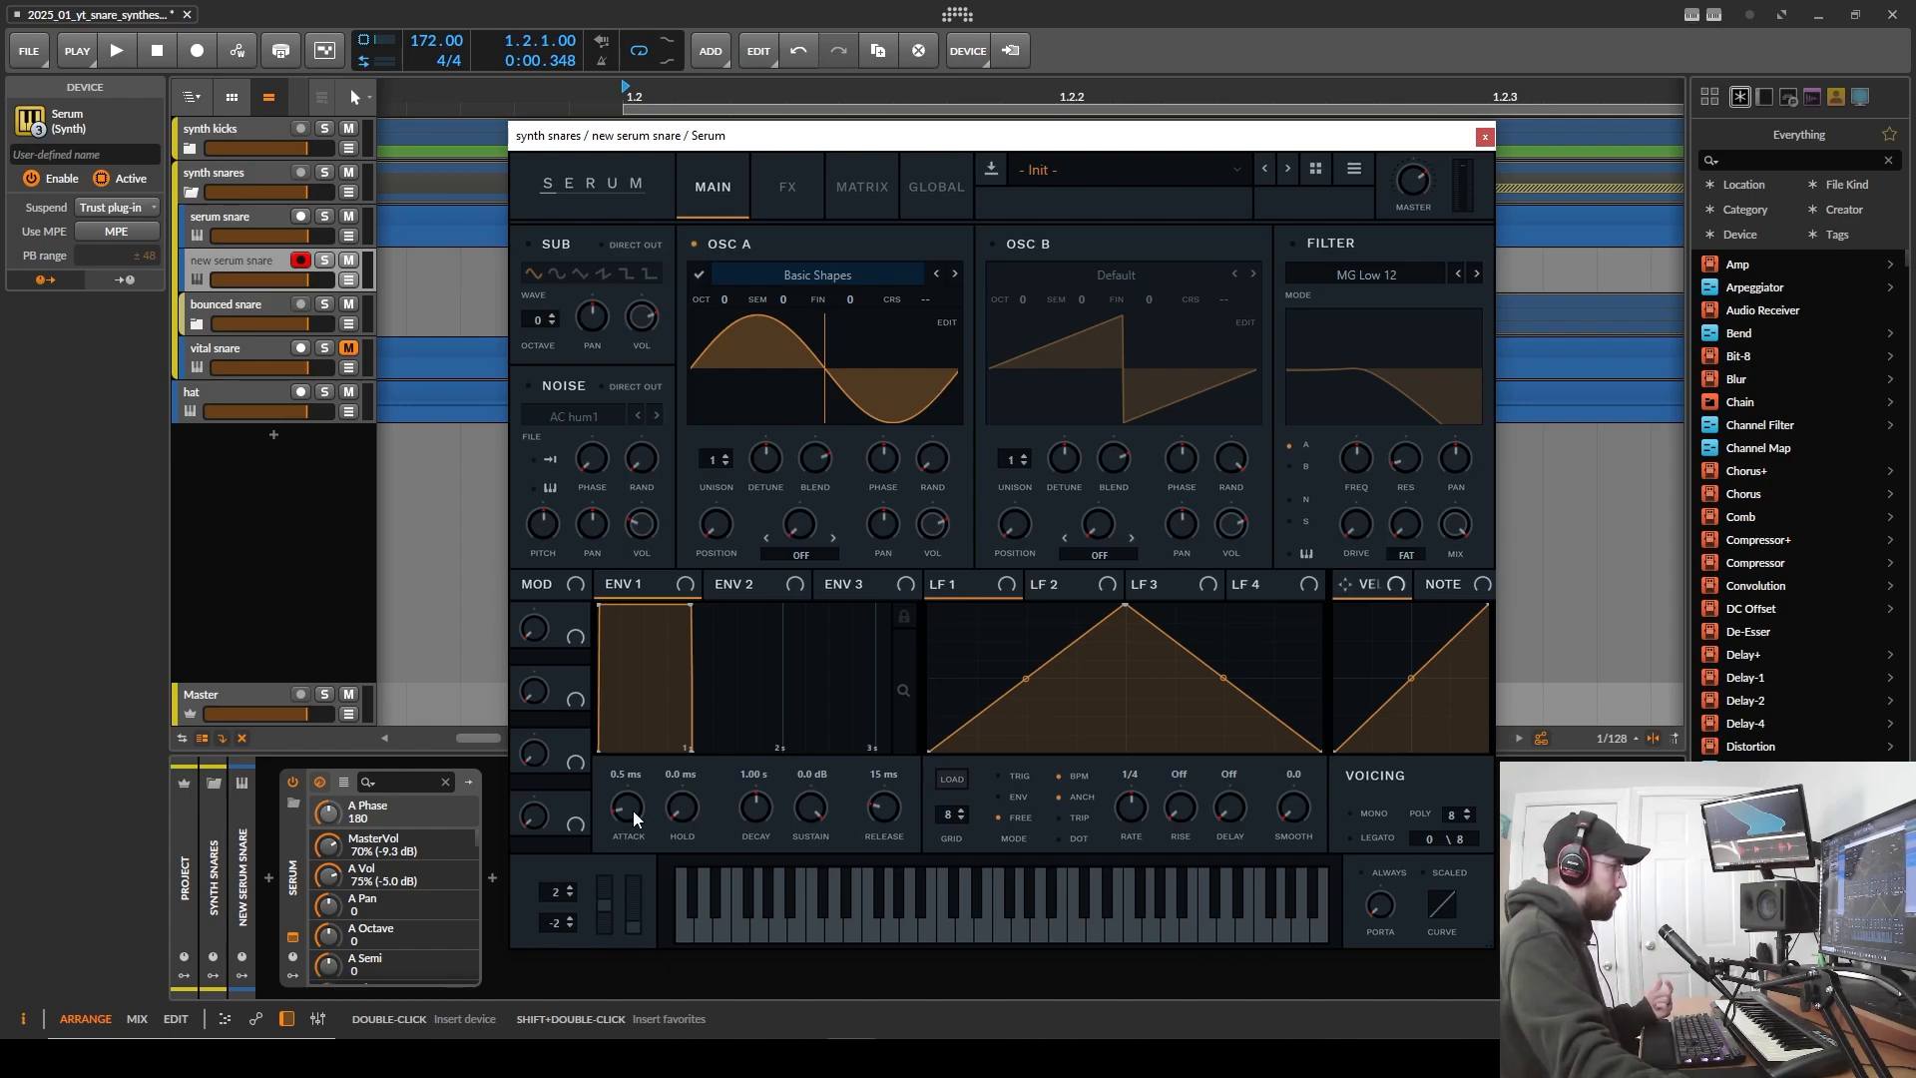
# - Set envelope 1's attack to 0.0 ms and oscillator A's phase to 90 degrees
pyautogui.moveTo(633, 810); pyautogui.dragTo(632, 883)
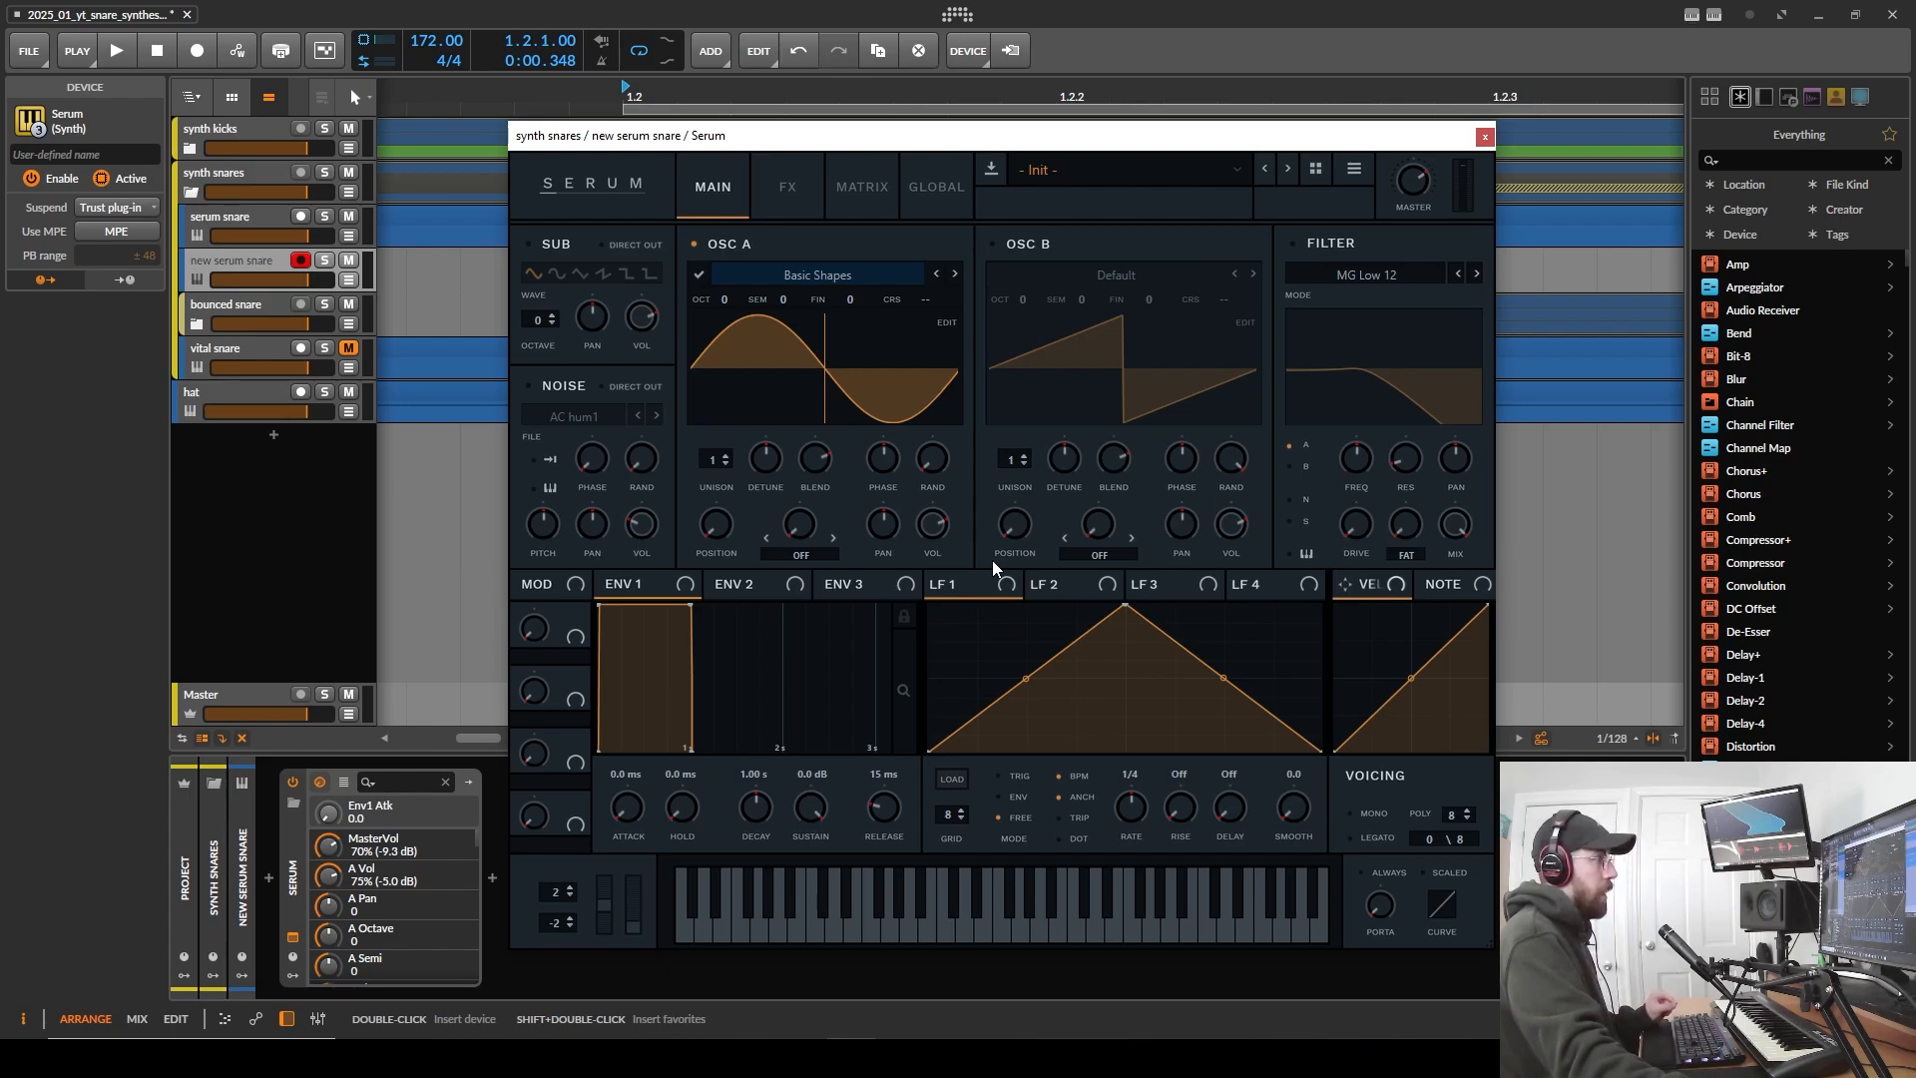
pyautogui.doubleClick(886, 461)
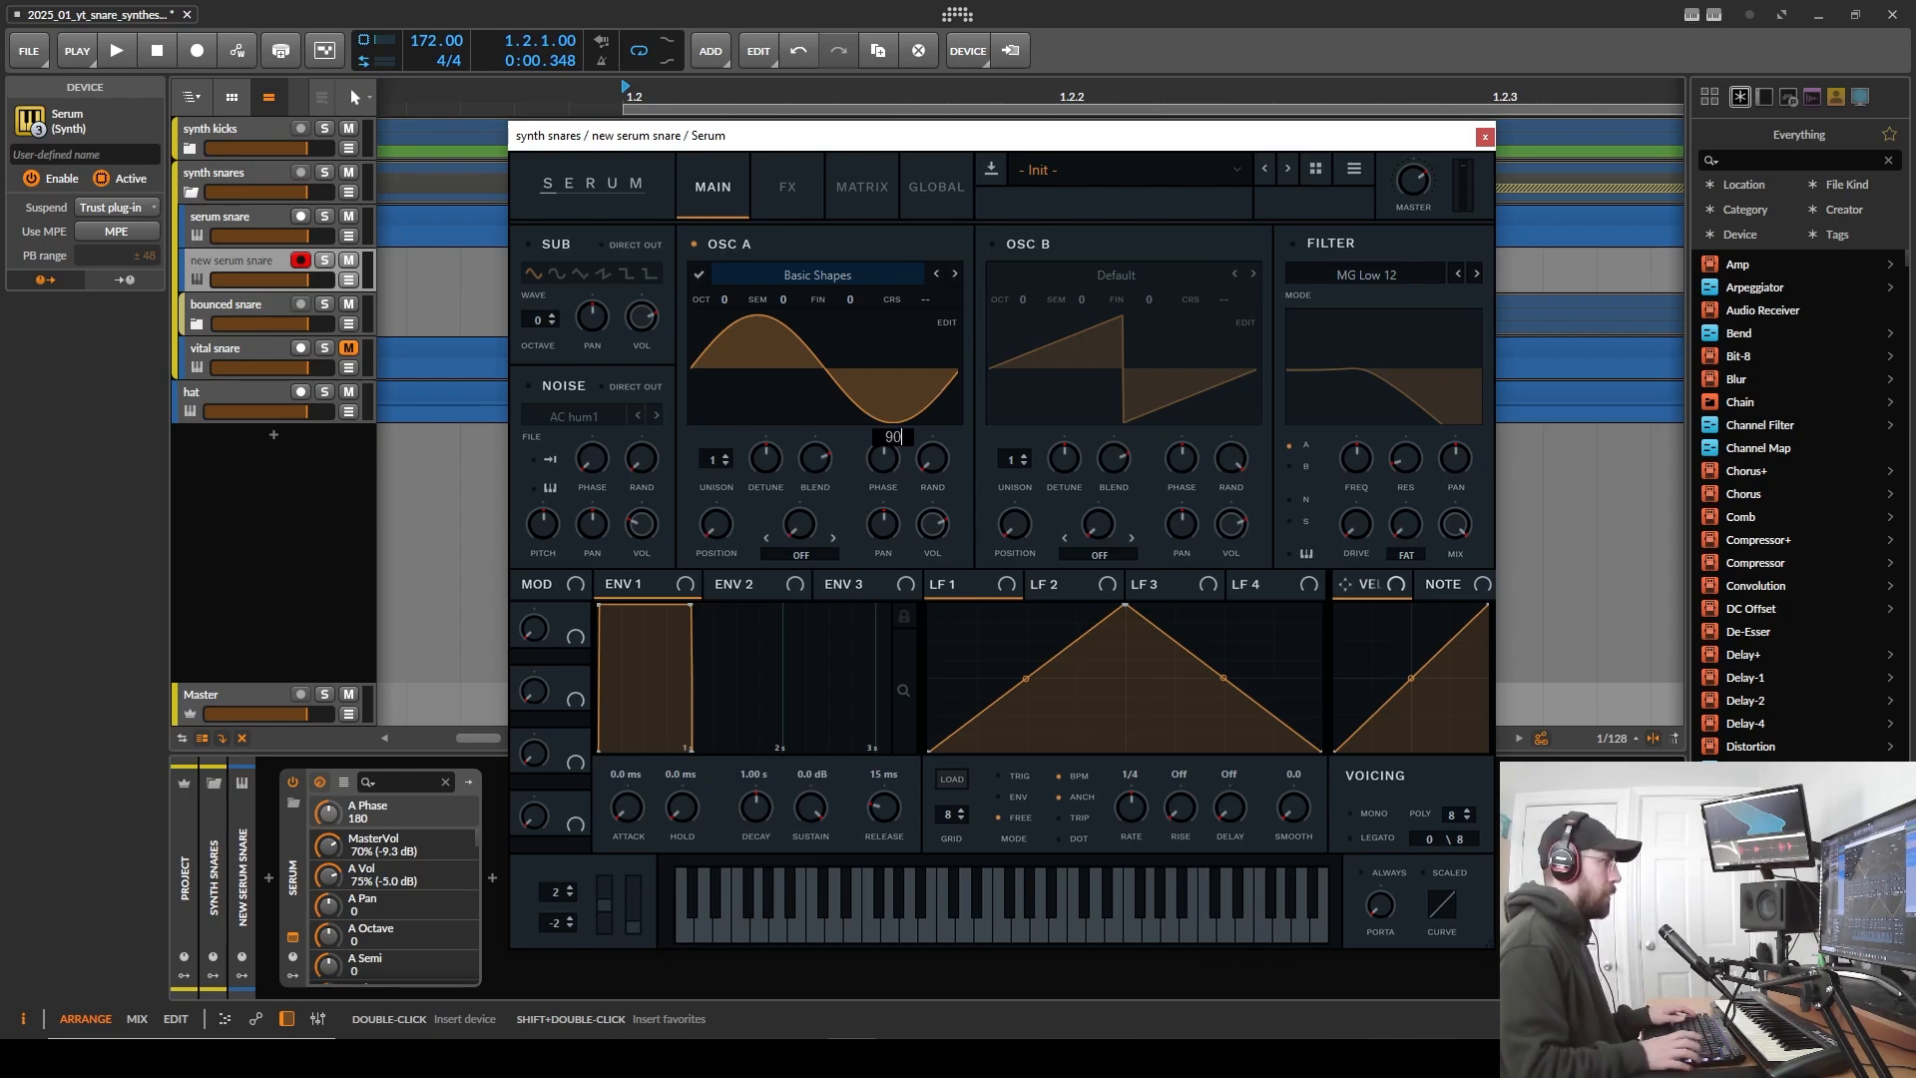
pyautogui.write('90')
pyautogui.press('Return')
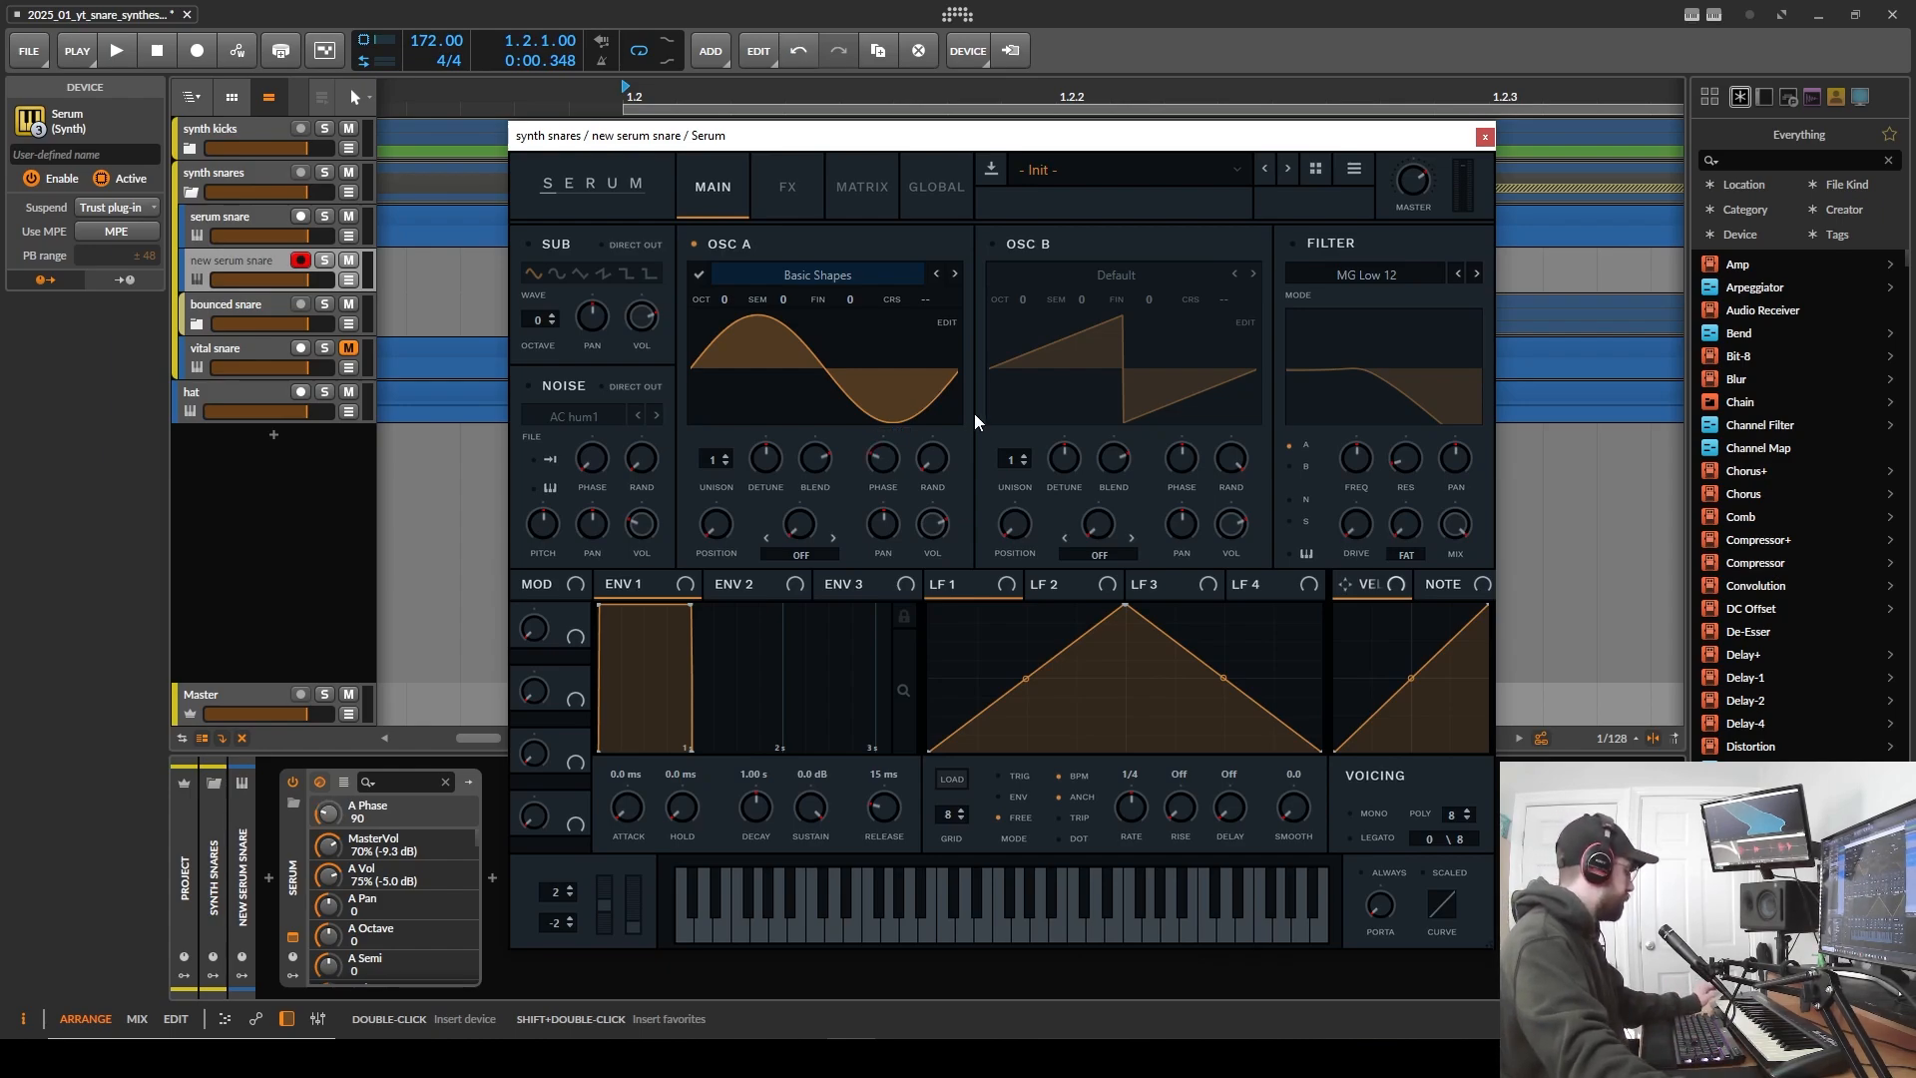
# - Compare oscillator A's start phase at 90 and 180 degrees and leave it at 180 degrees
pyautogui.moveTo(898, 457)
pyautogui.mouseDown()
pyautogui.moveTo(907, 303)
pyautogui.moveTo(902, 469)
pyautogui.mouseUp()
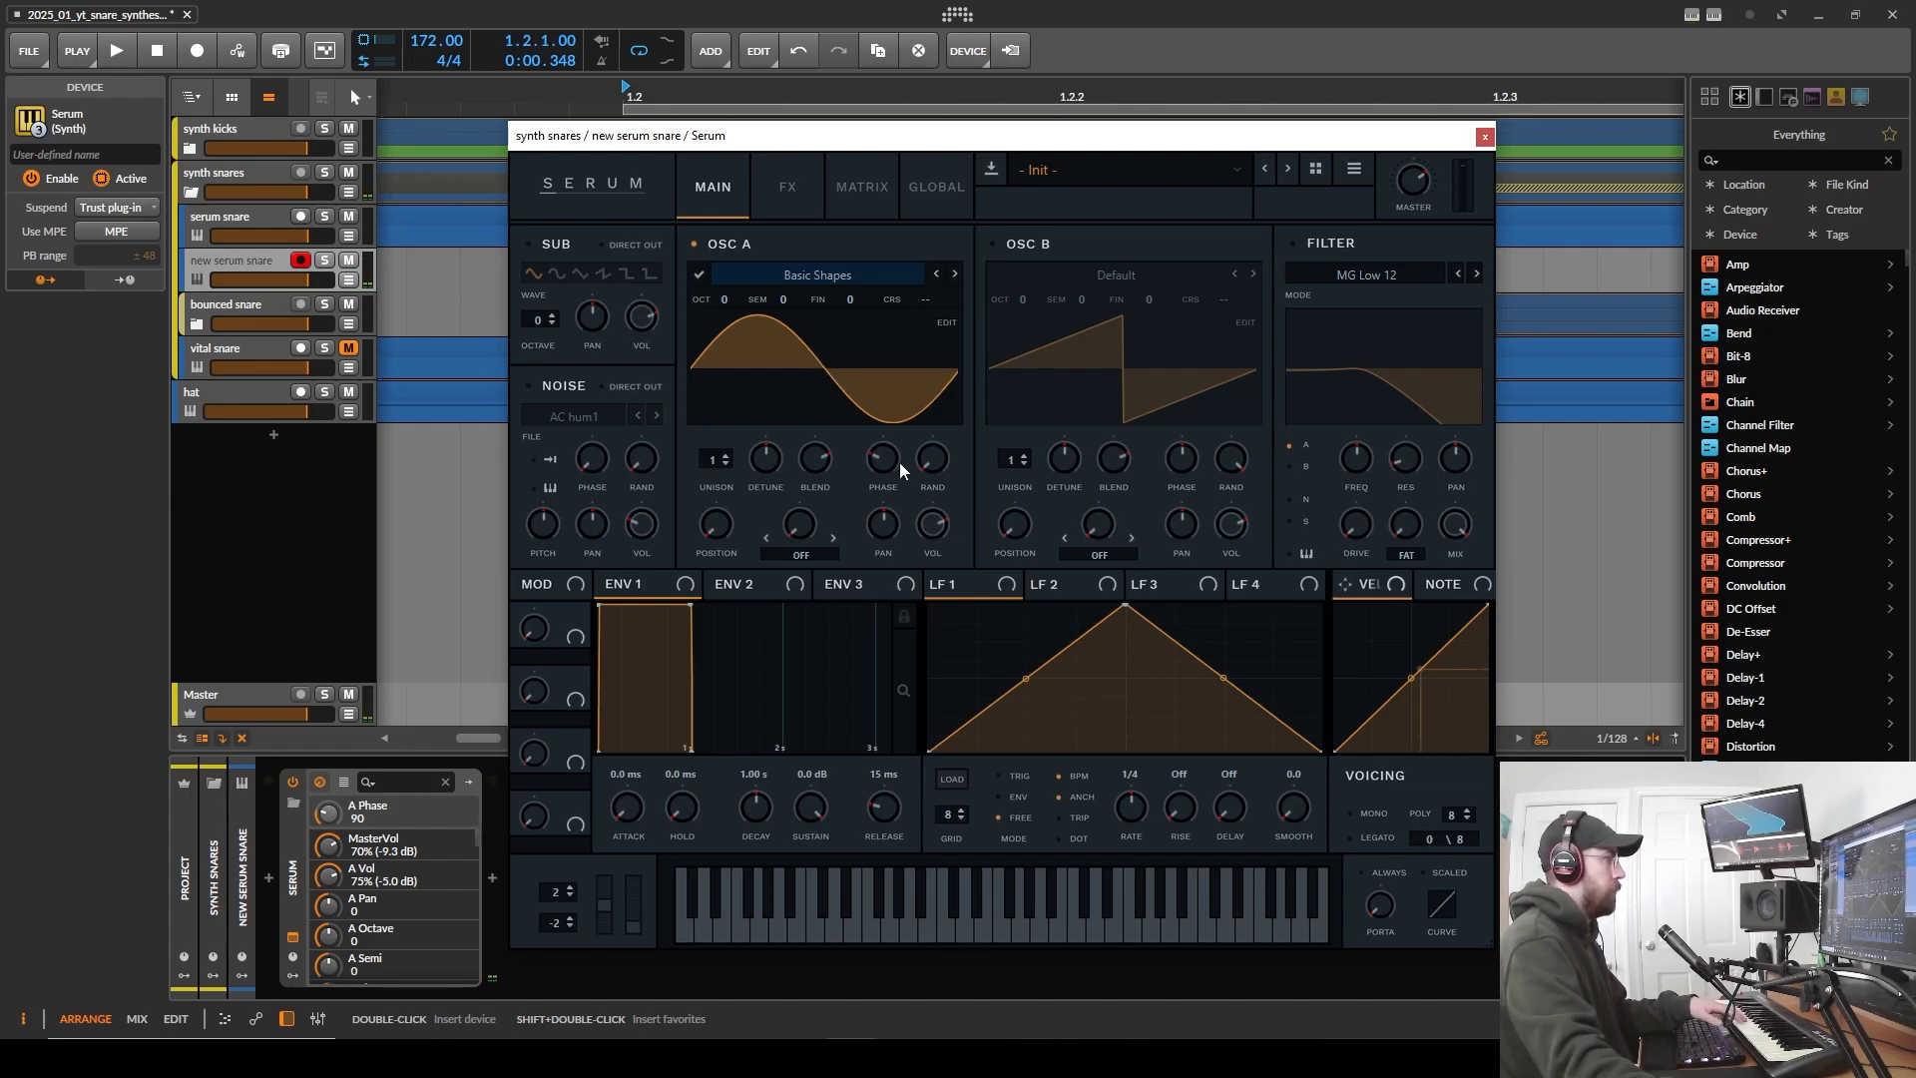
pyautogui.moveTo(894, 461); pyautogui.dragTo(886, 461)
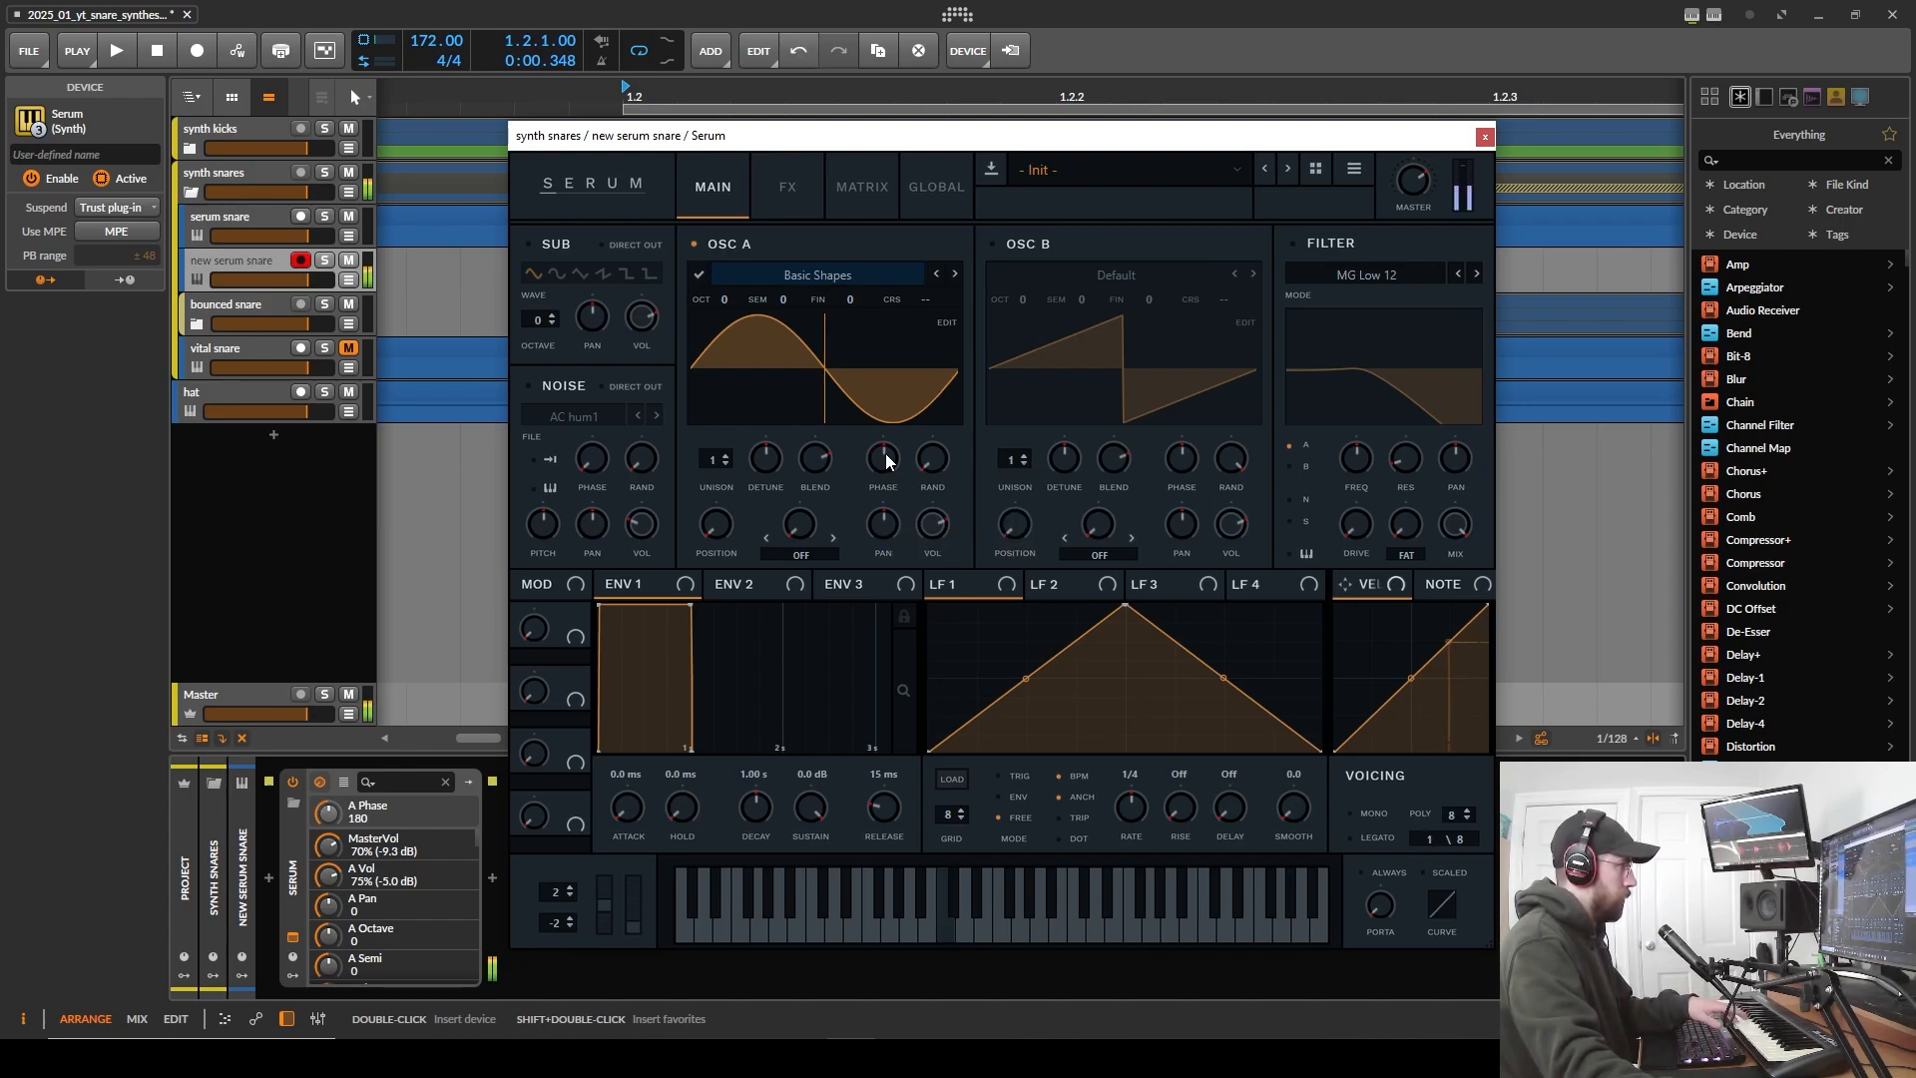
pyautogui.moveTo(884, 461); pyautogui.dragTo(886, 517)
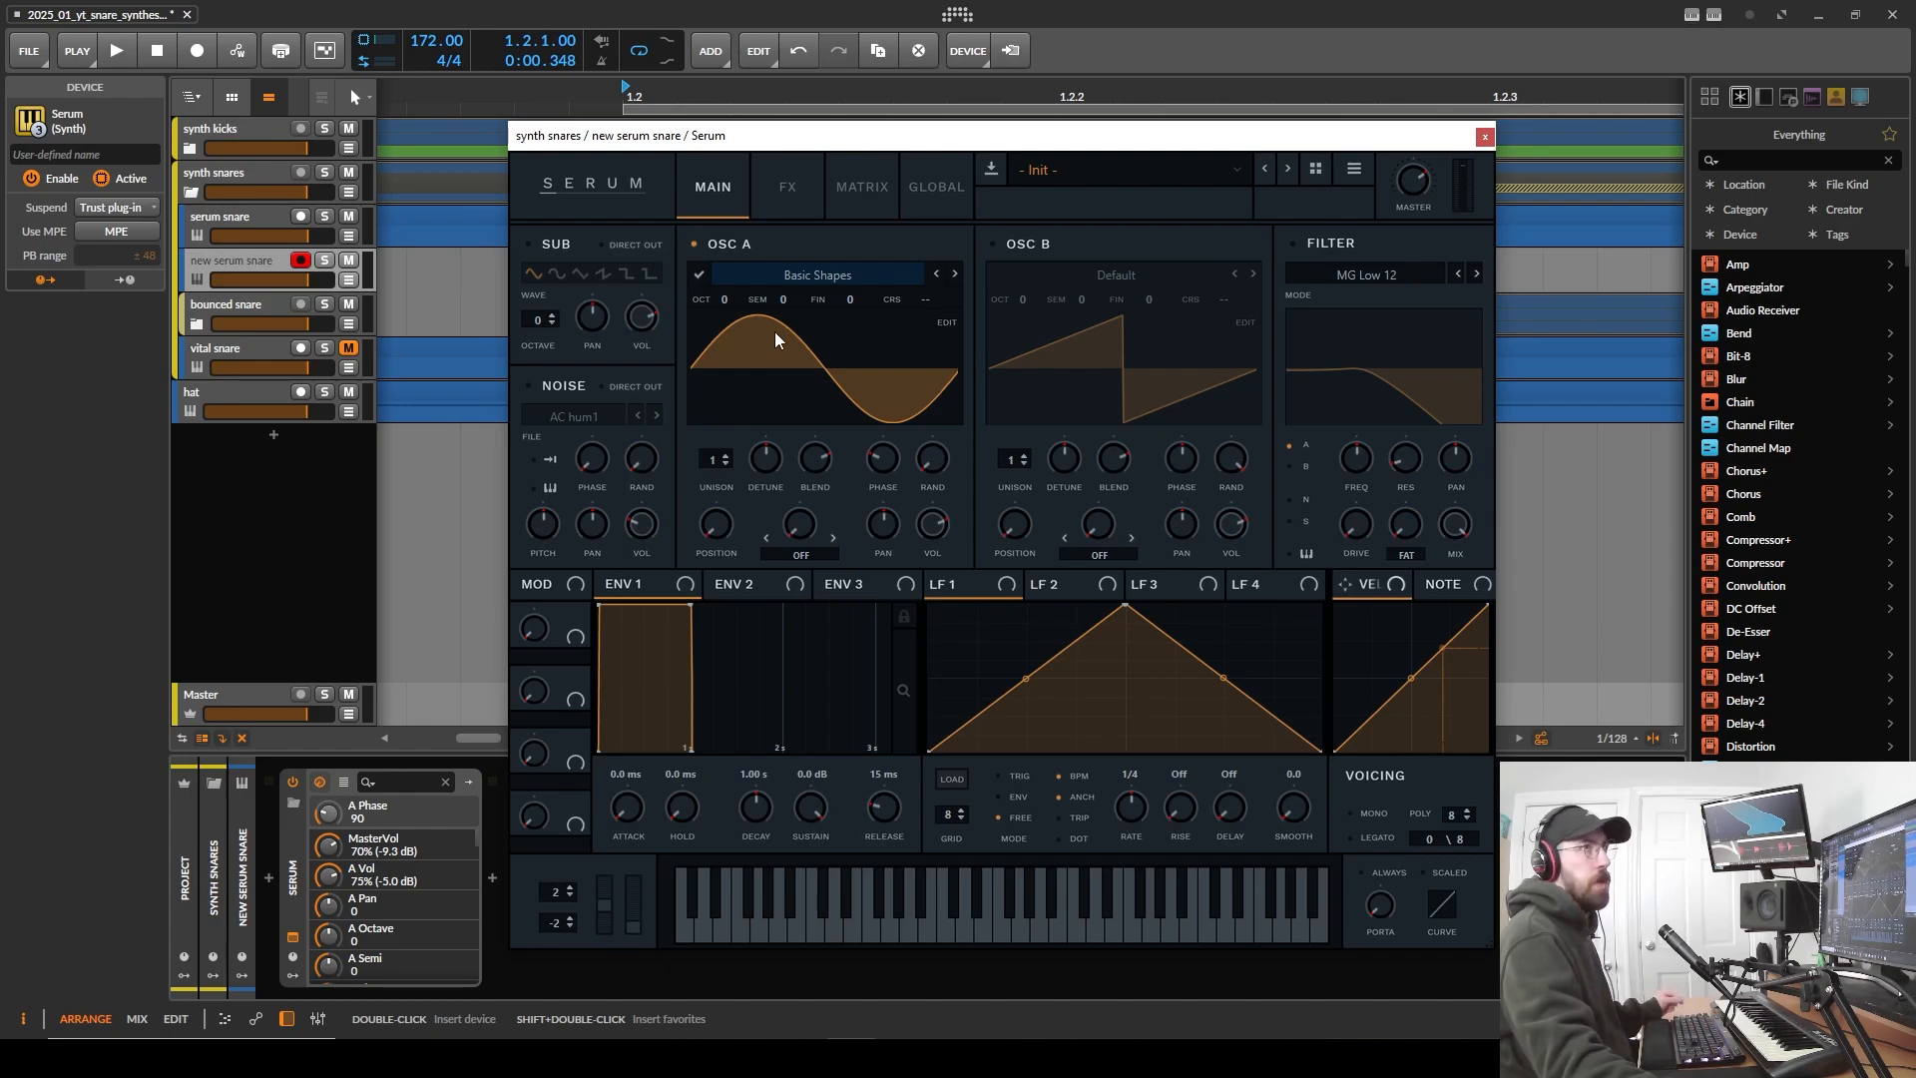
pyautogui.doubleClick(882, 461)
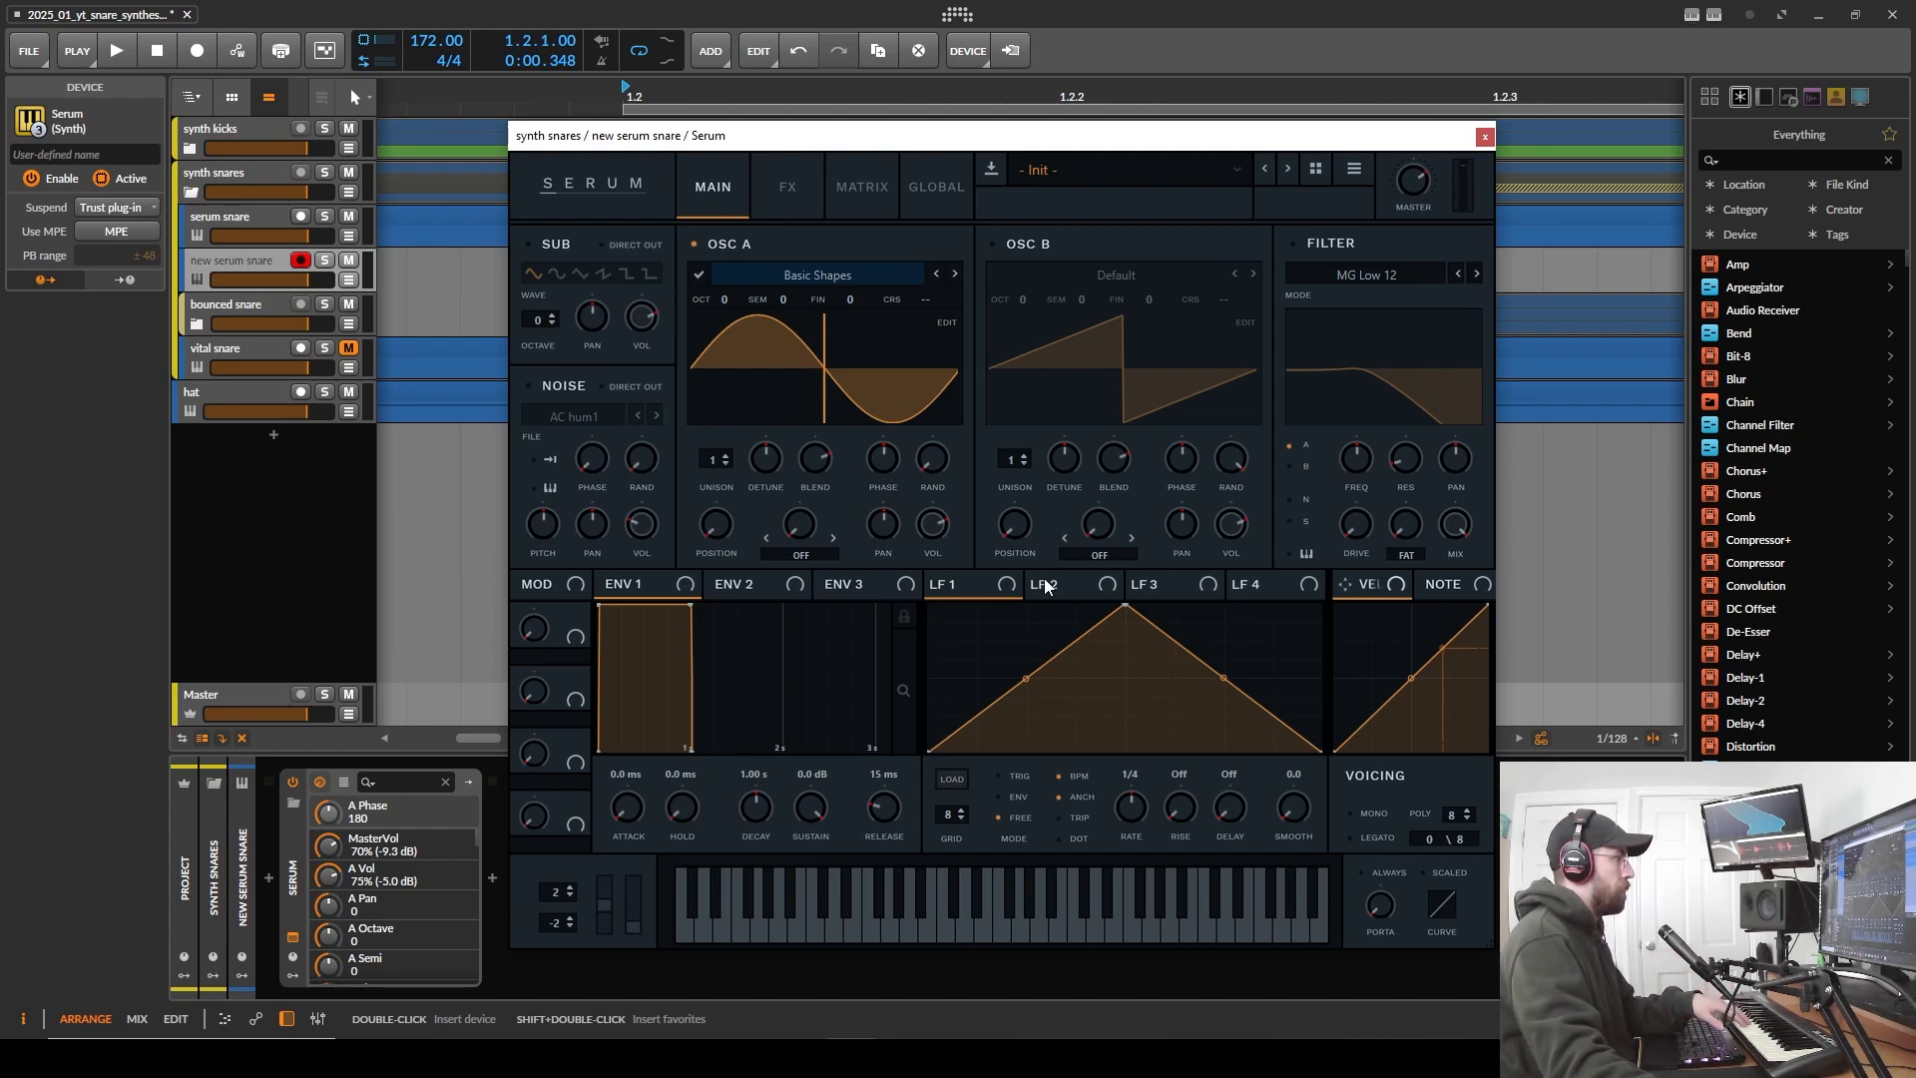
# - Shape LFO 1 as a fall ending at about a fifth of the cycle, in envelope mode with BPM sync off and rate 100 Hz
pyautogui.moveTo(1122, 607); pyautogui.dragTo(930, 604)
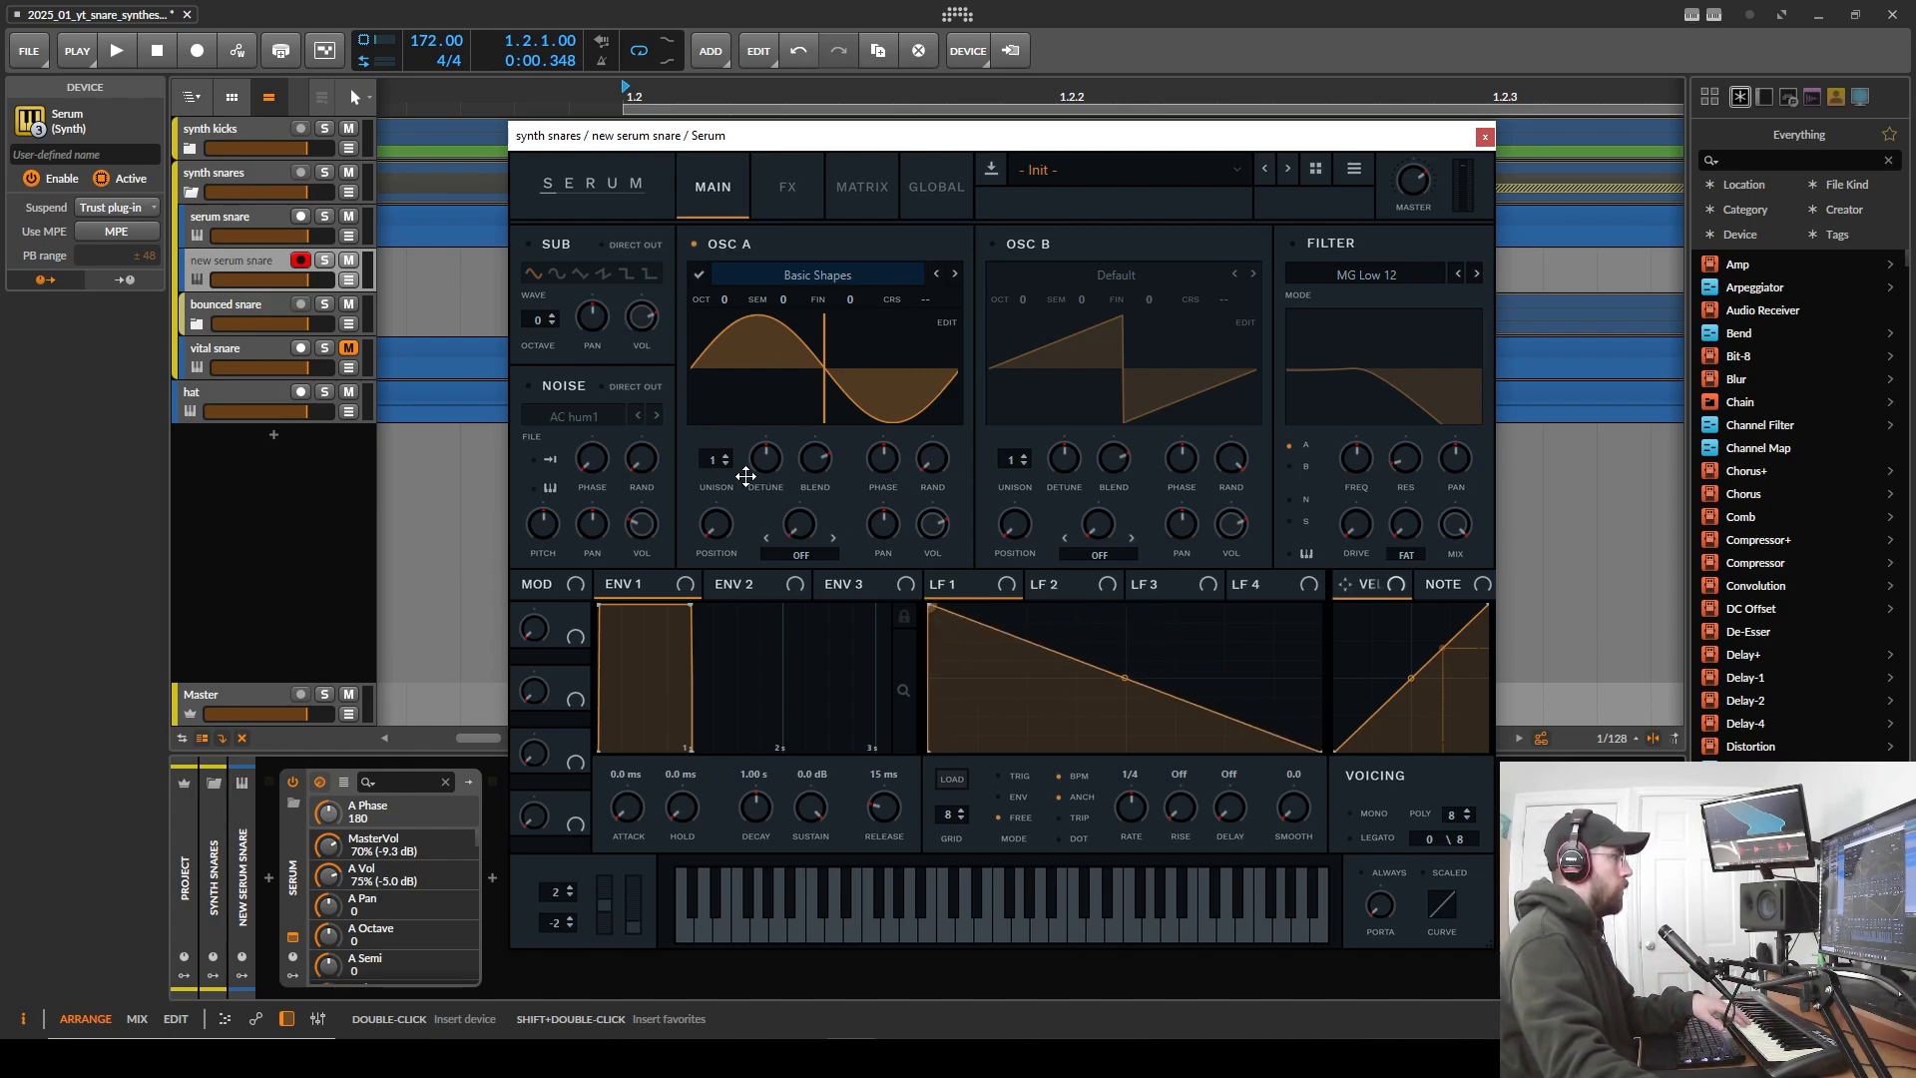
pyautogui.doubleClick(960, 670)
pyautogui.moveTo(959, 670); pyautogui.dragTo(1018, 794)
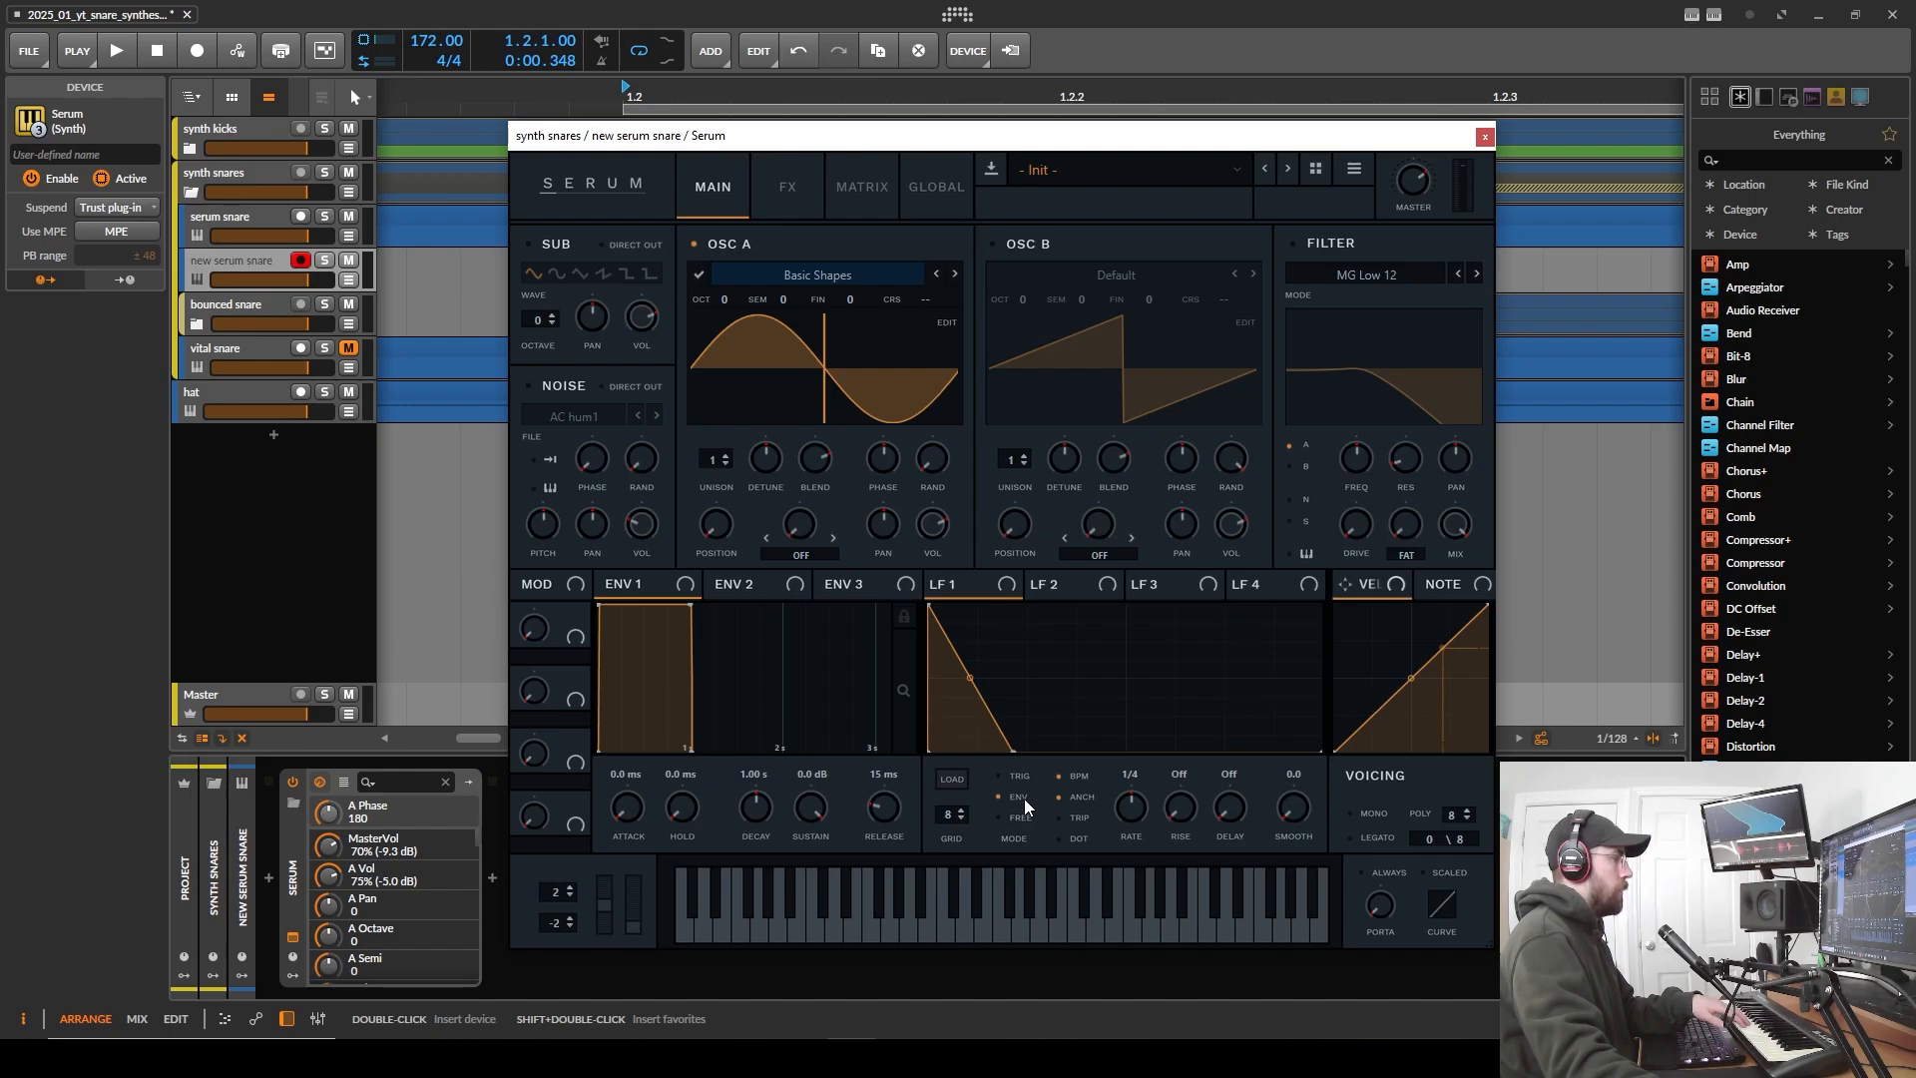
pyautogui.click(1088, 777)
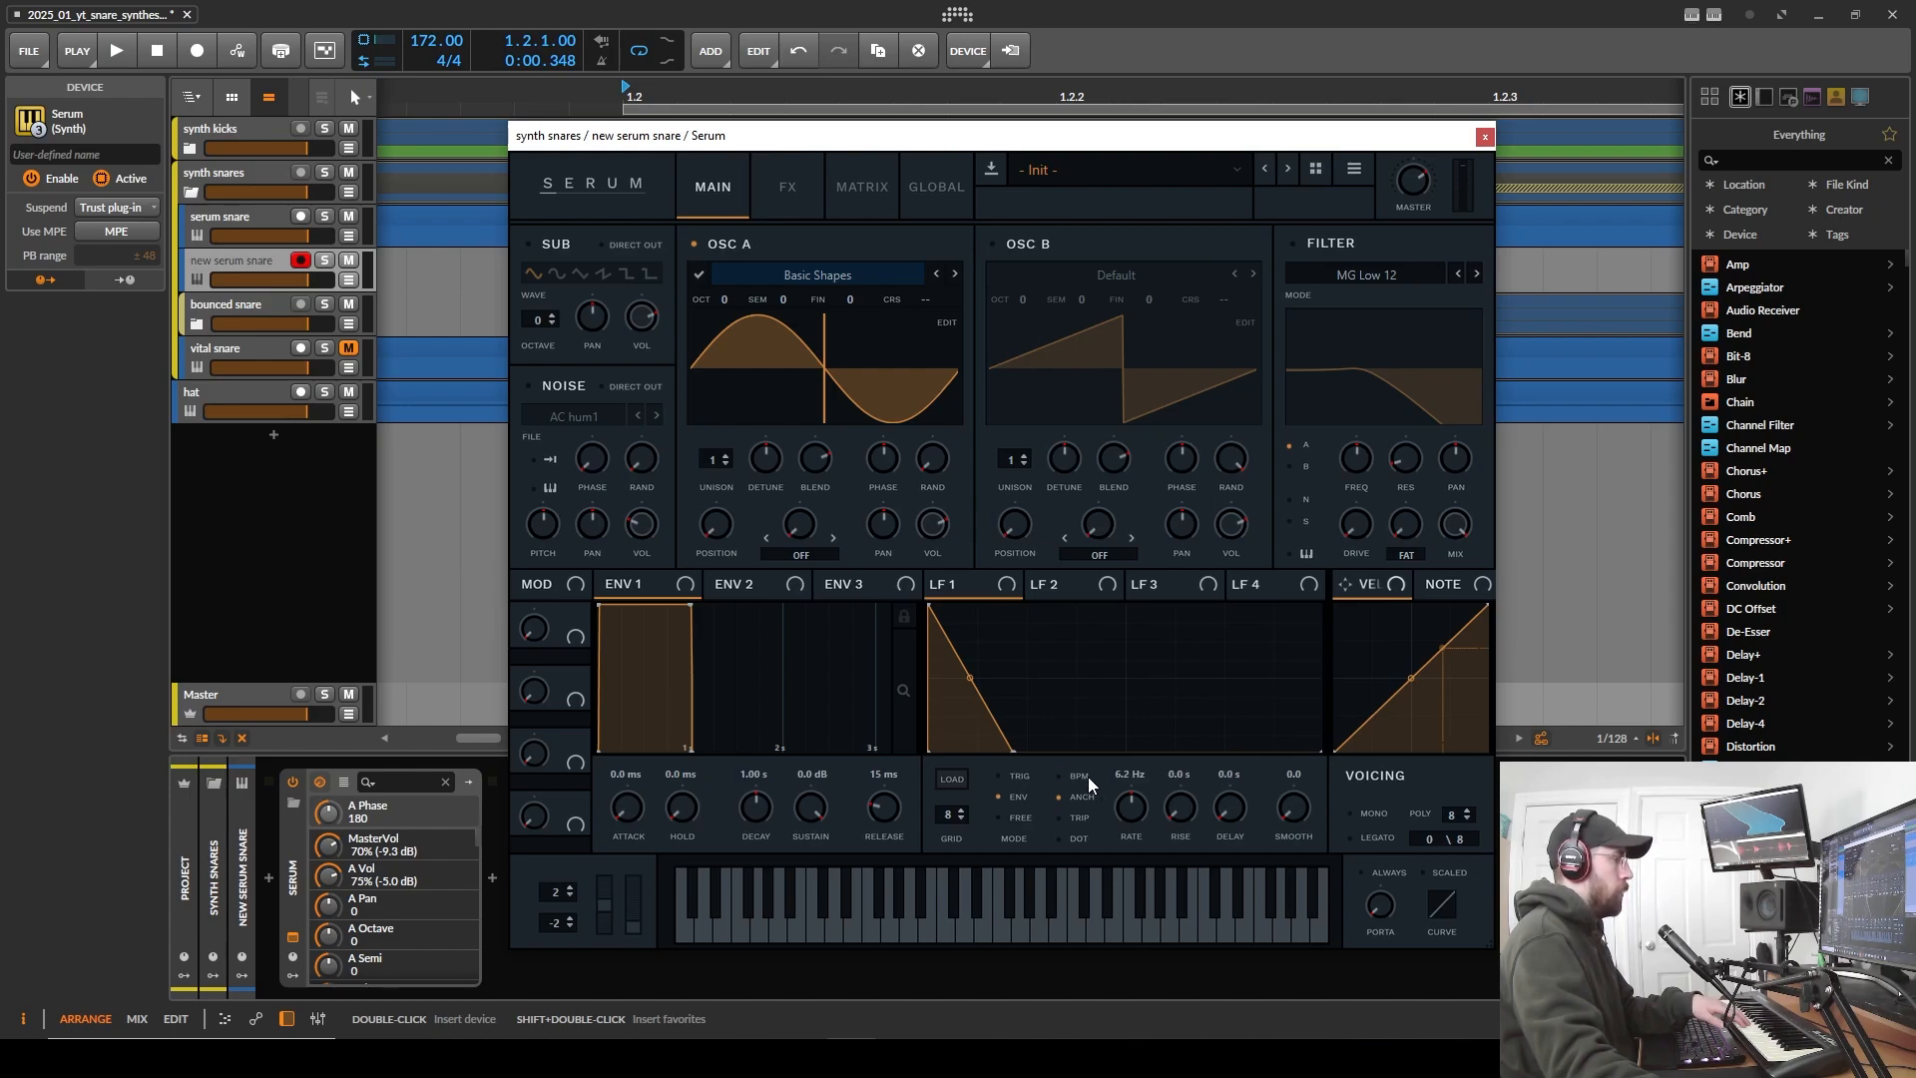
pyautogui.moveTo(1133, 810); pyautogui.dragTo(1248, 423)
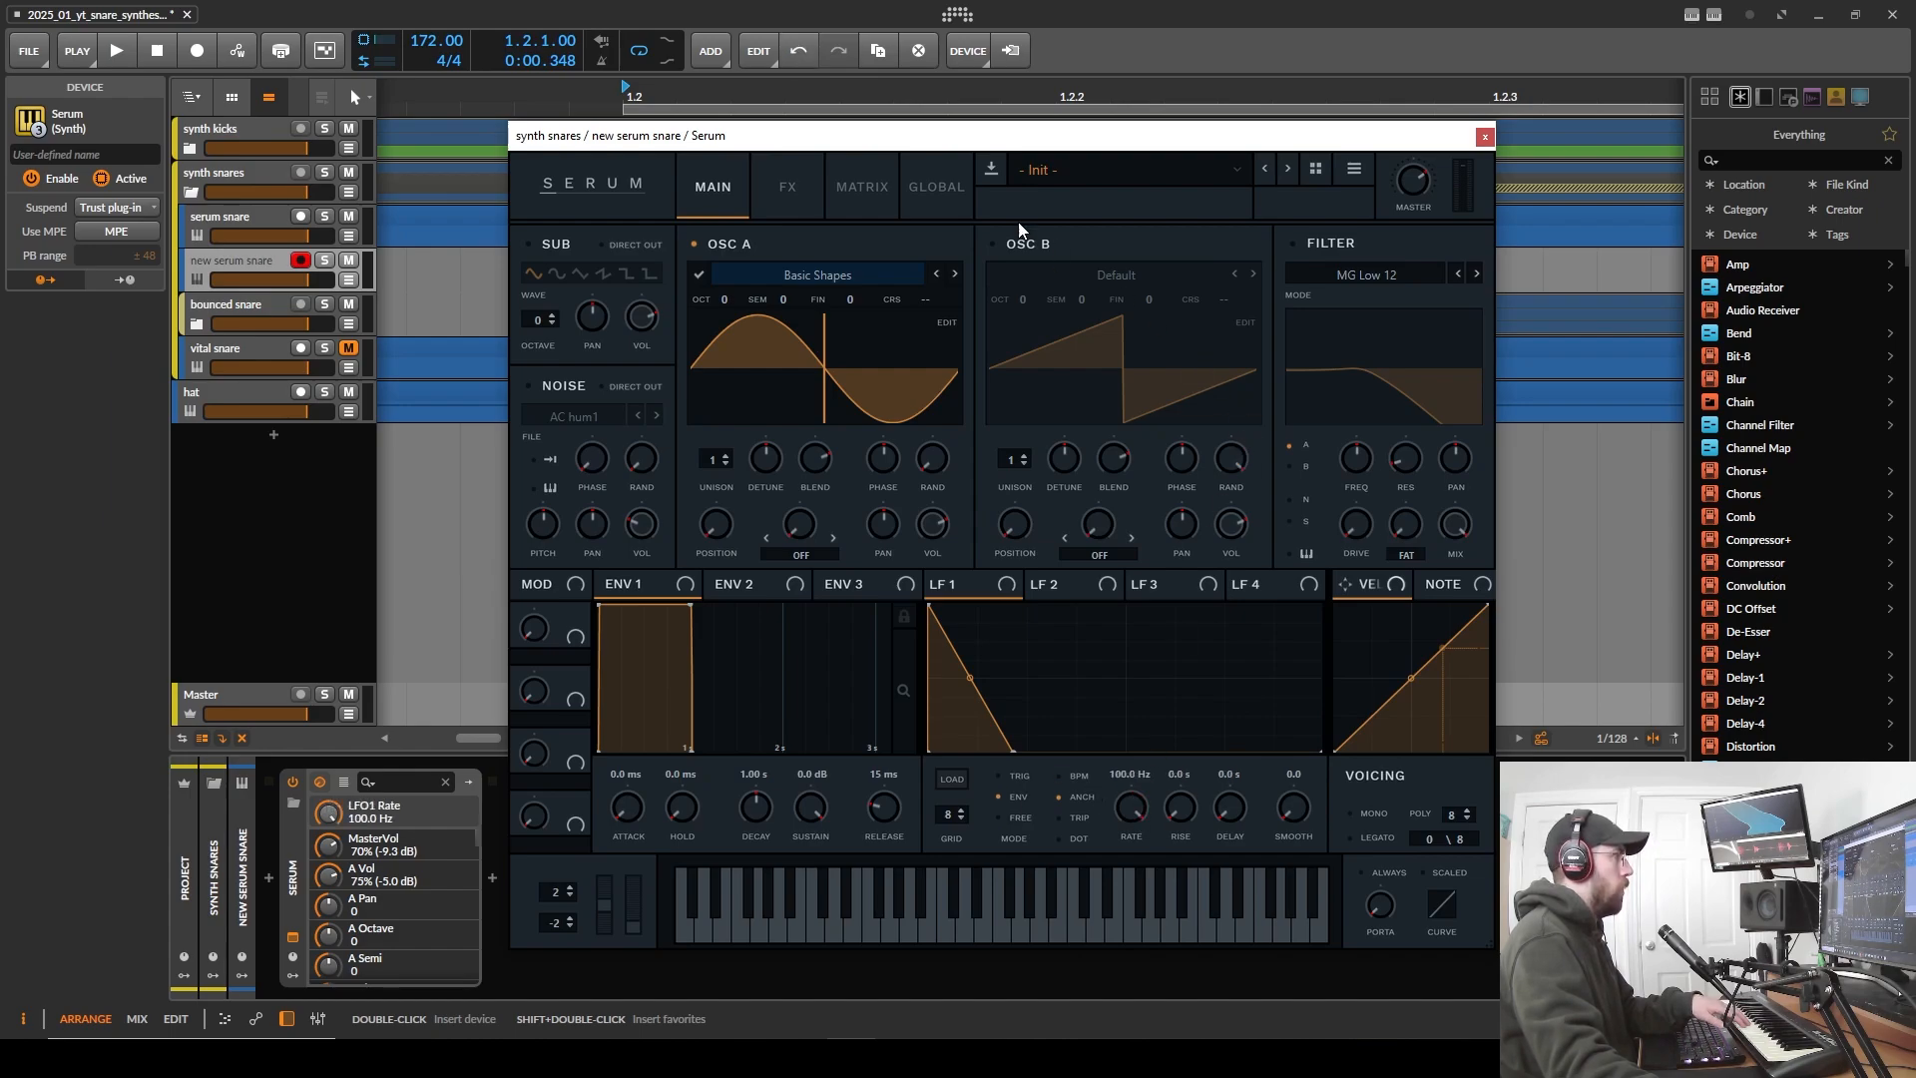
# - Route LFO 1 to the global master tuning (Mast.Tun) in the modulation matrix with an amount of 100
pyautogui.click(858, 190)
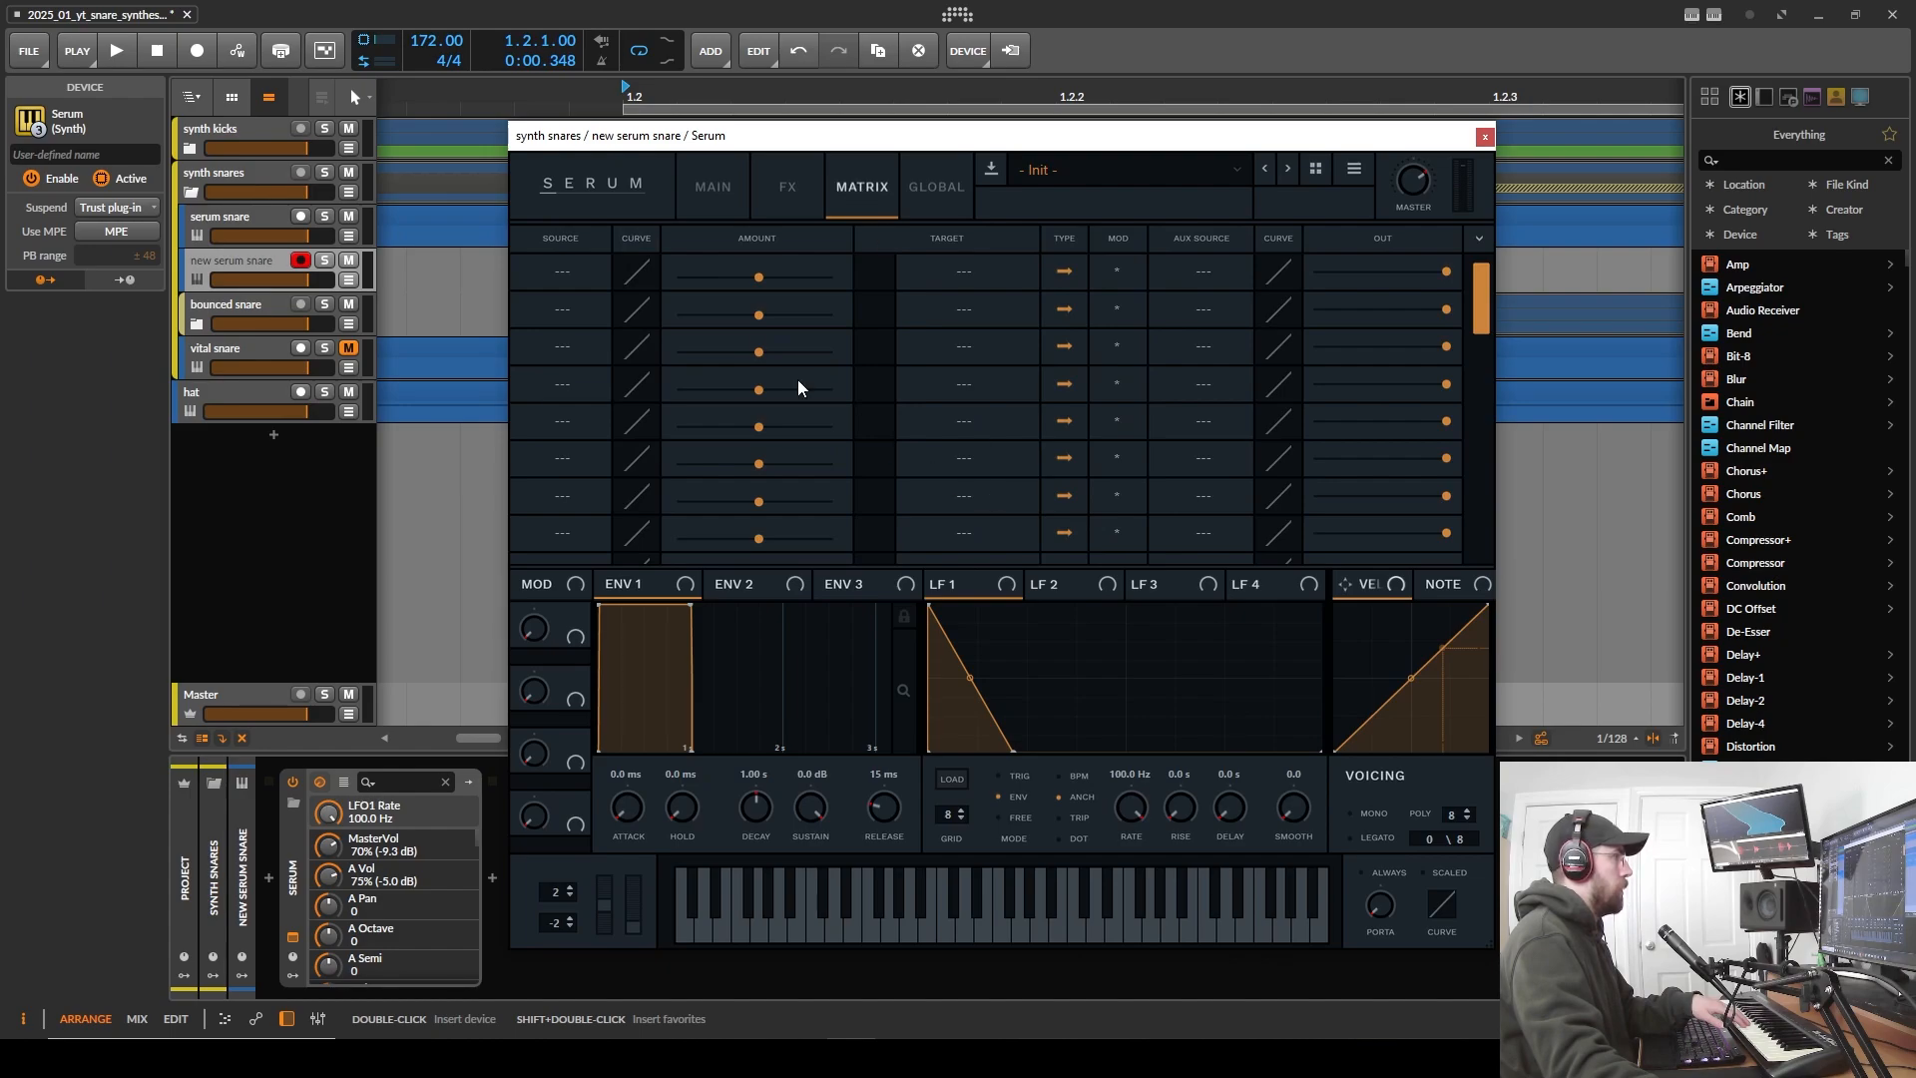
pyautogui.click(576, 272)
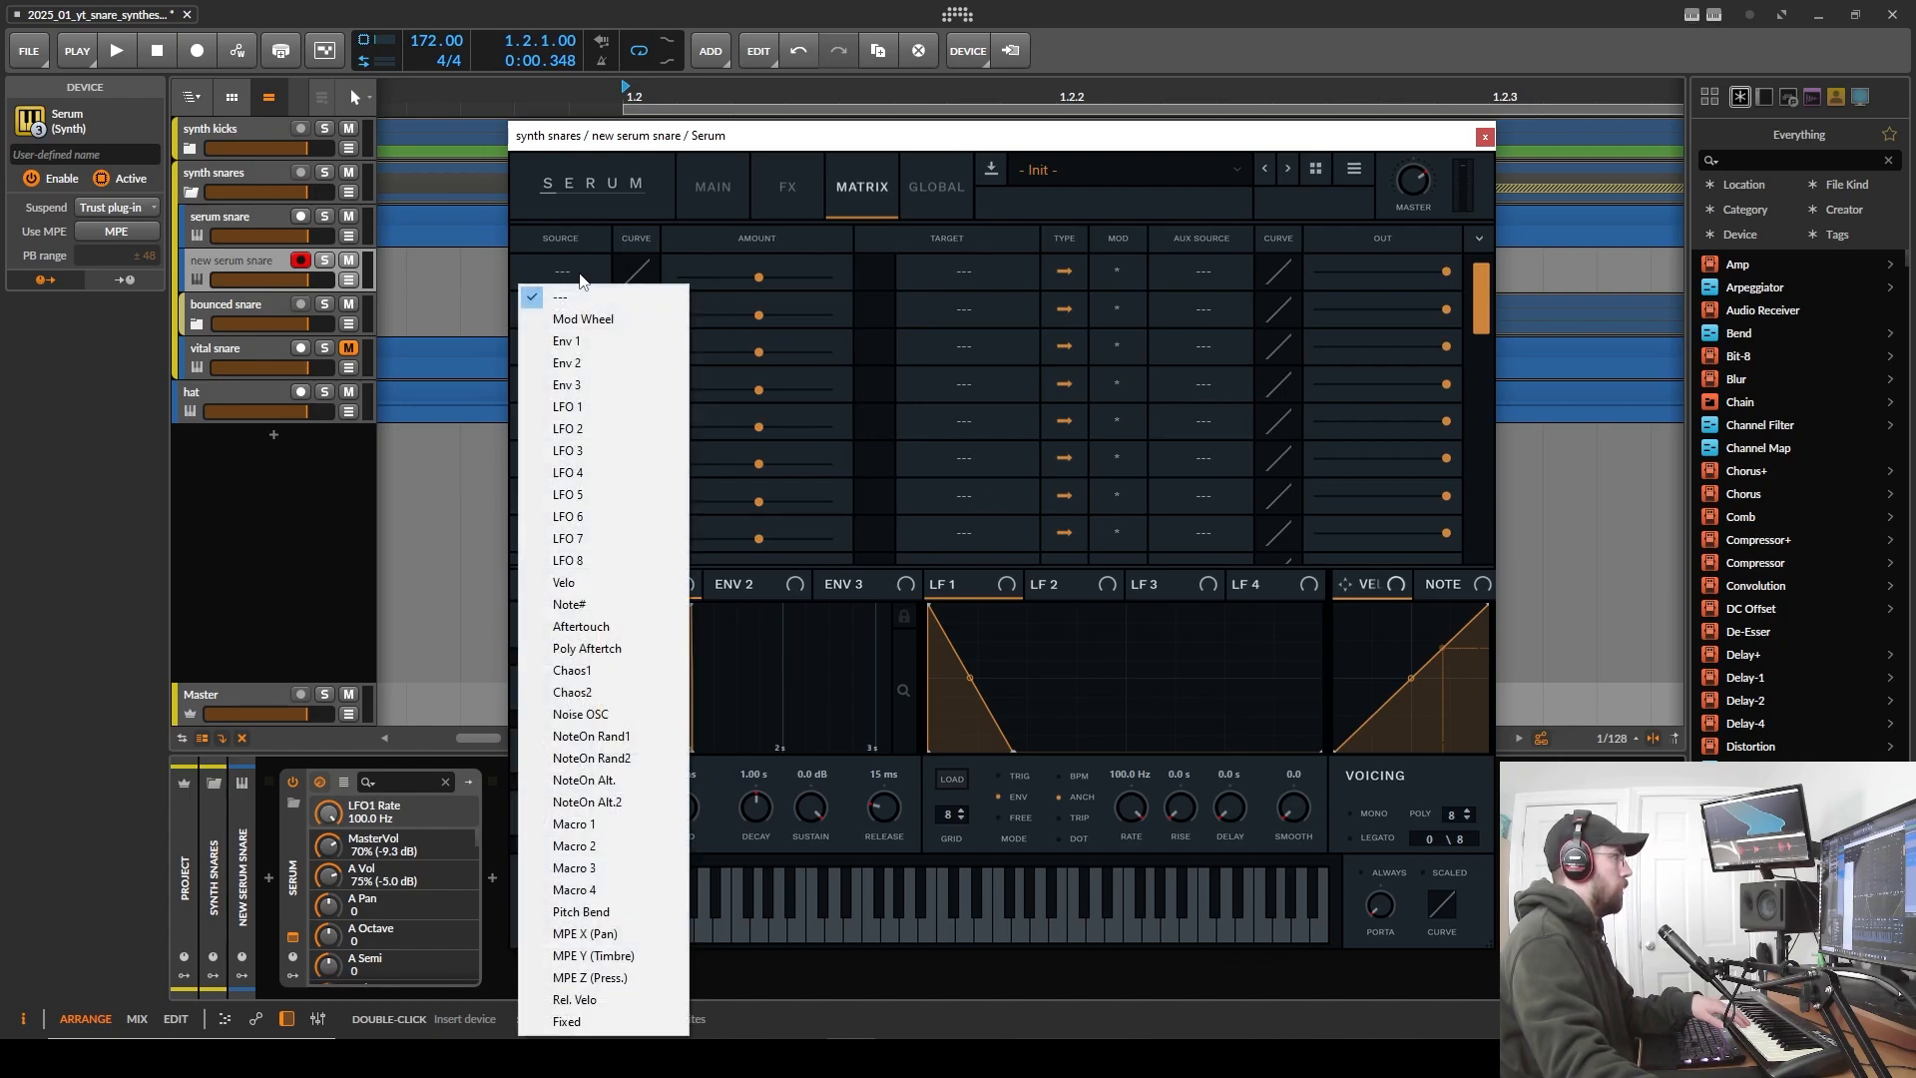
pyautogui.click(619, 408)
pyautogui.click(973, 275)
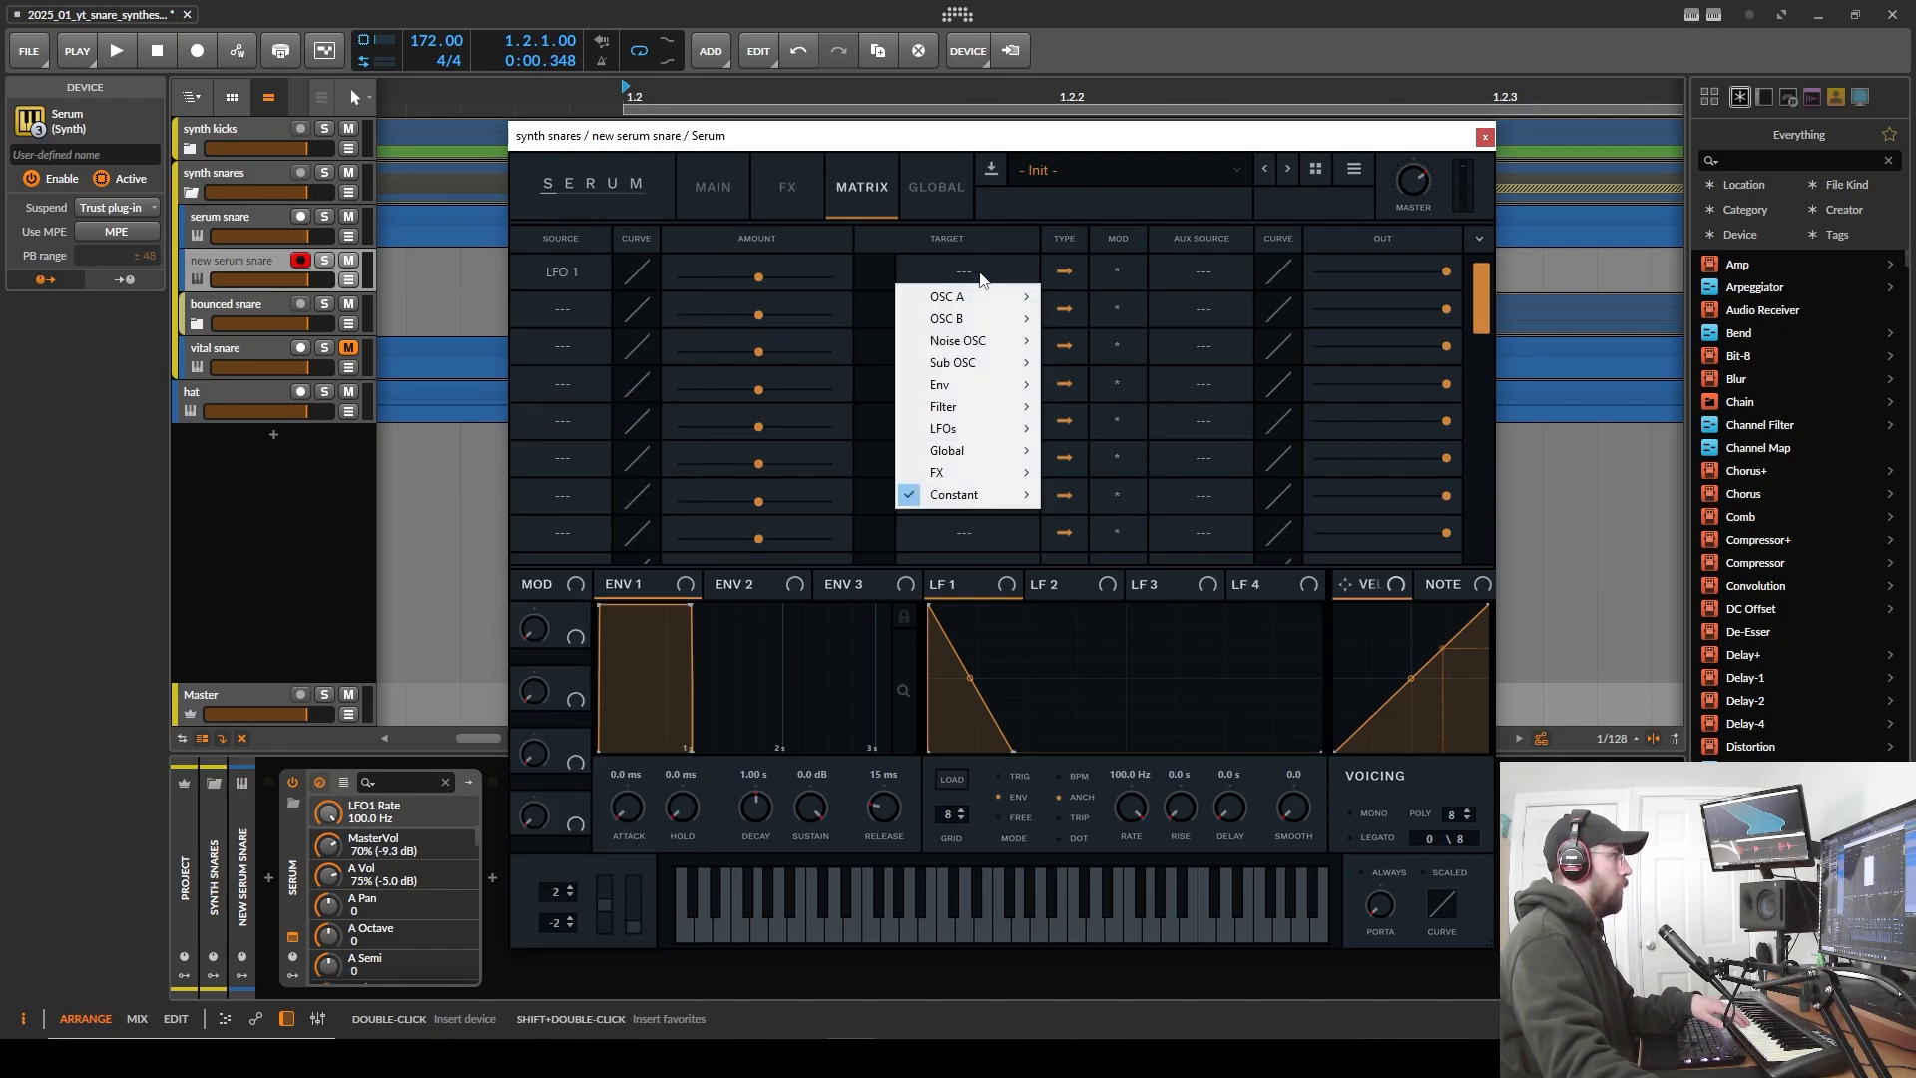
pyautogui.moveTo(995, 452)
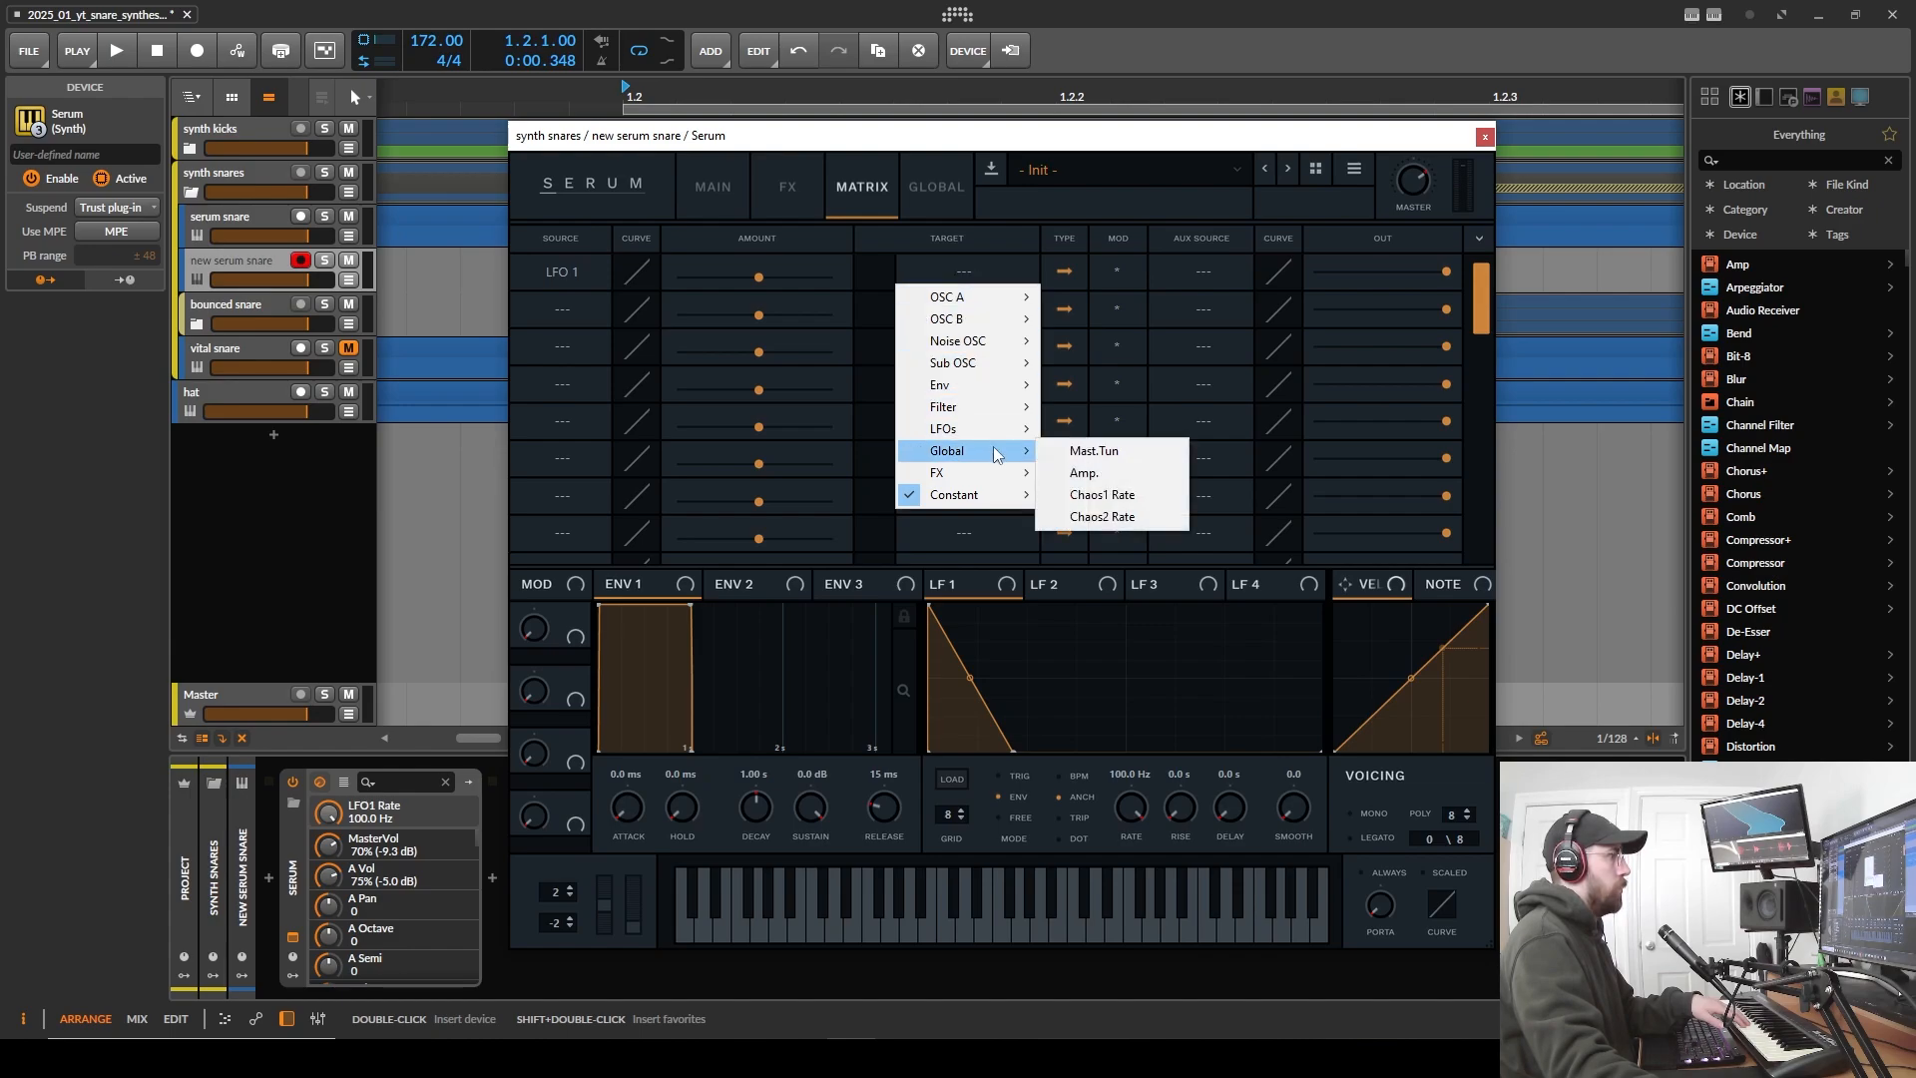
pyautogui.click(1096, 451)
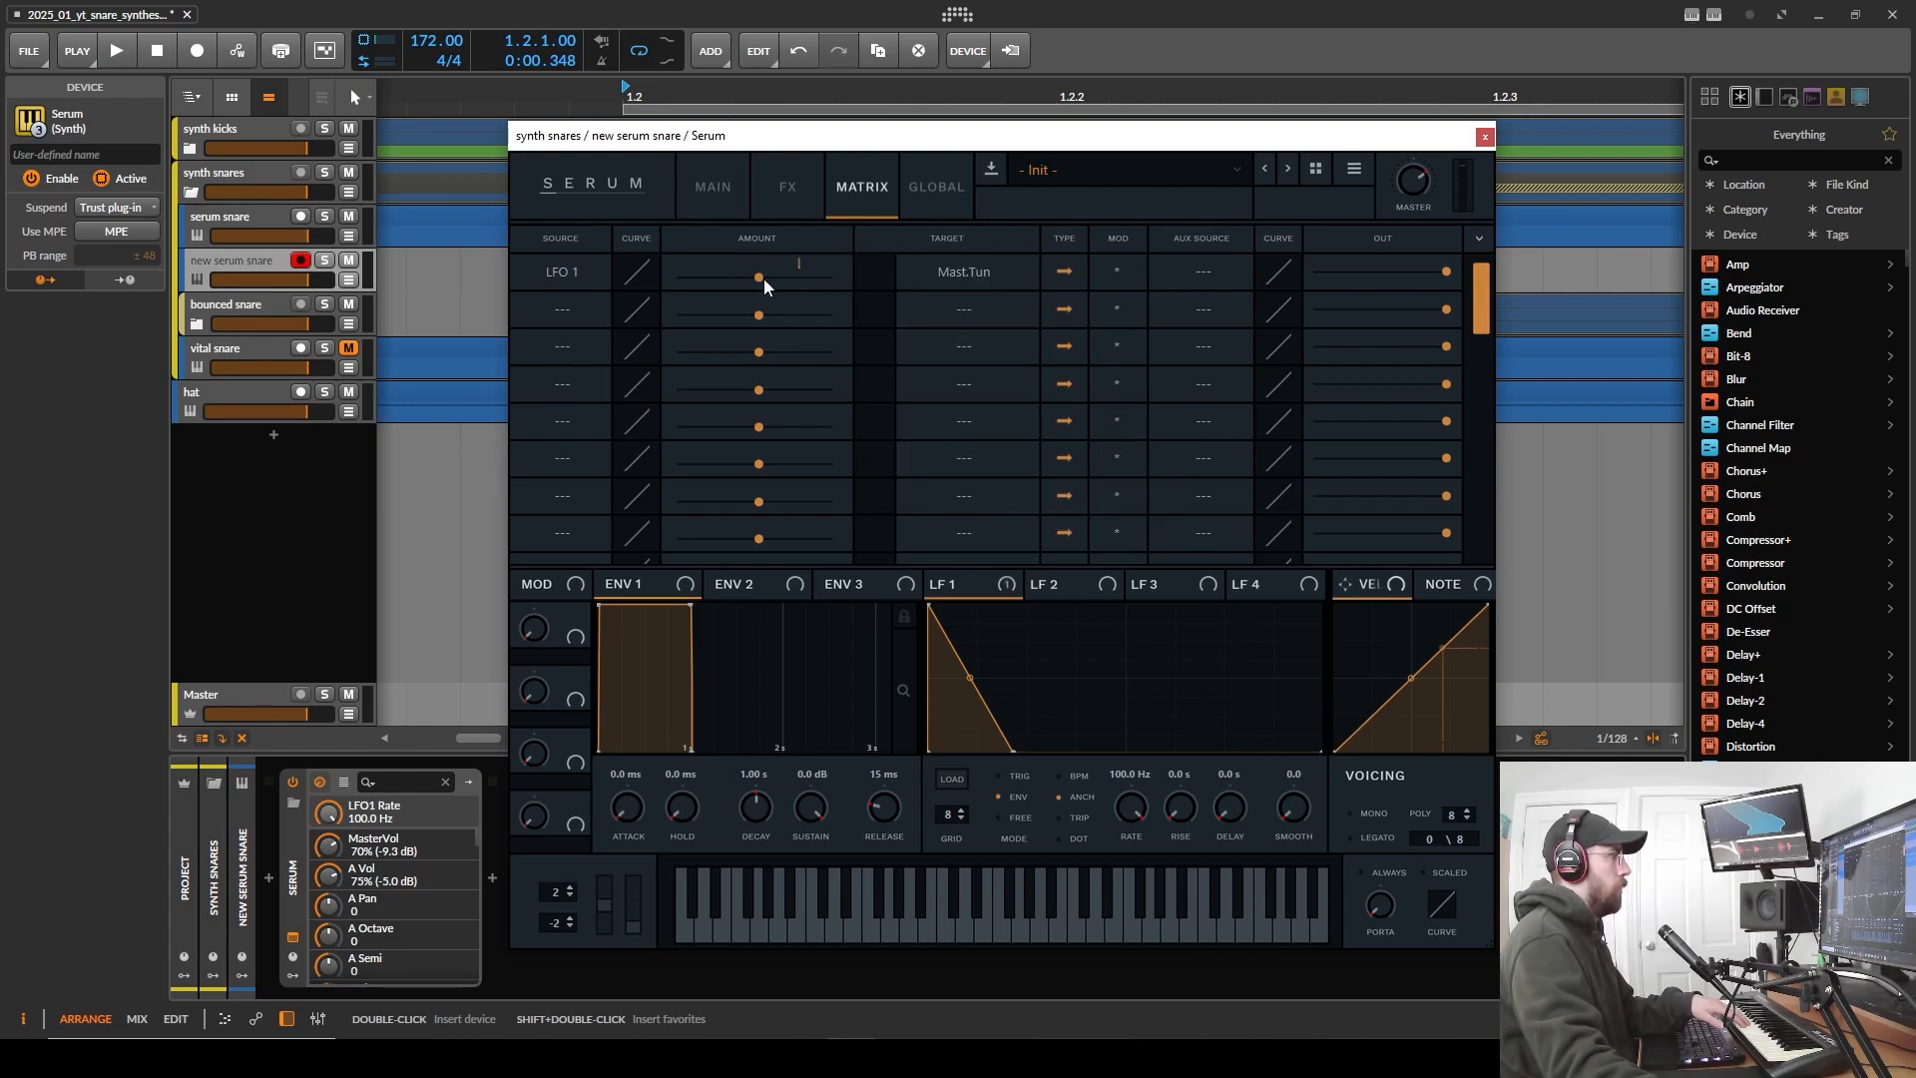
pyautogui.moveTo(758, 278); pyautogui.dragTo(1149, 288)
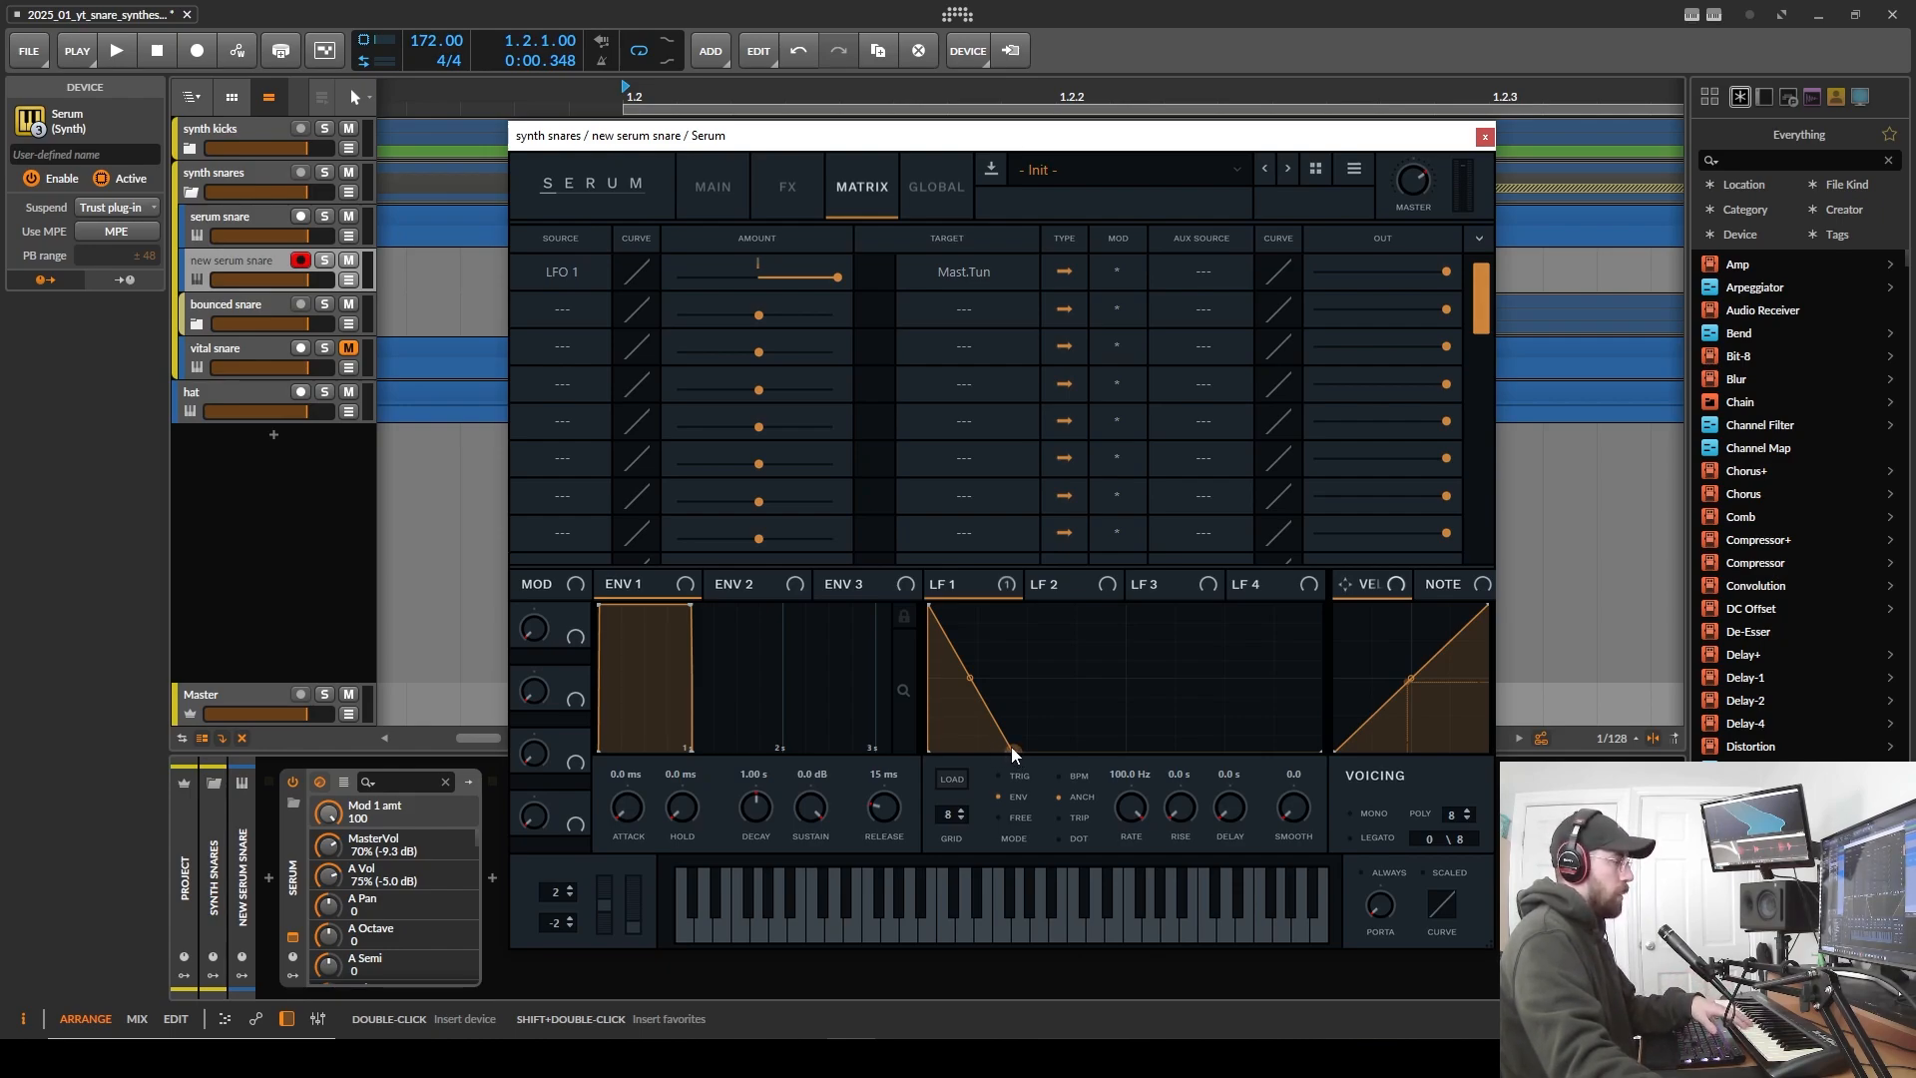
# - Try stretching LFO 1's fall across the whole cycle, and shorten it to about the first tenth of the cycle
pyautogui.moveTo(1010, 746); pyautogui.dragTo(1313, 815)
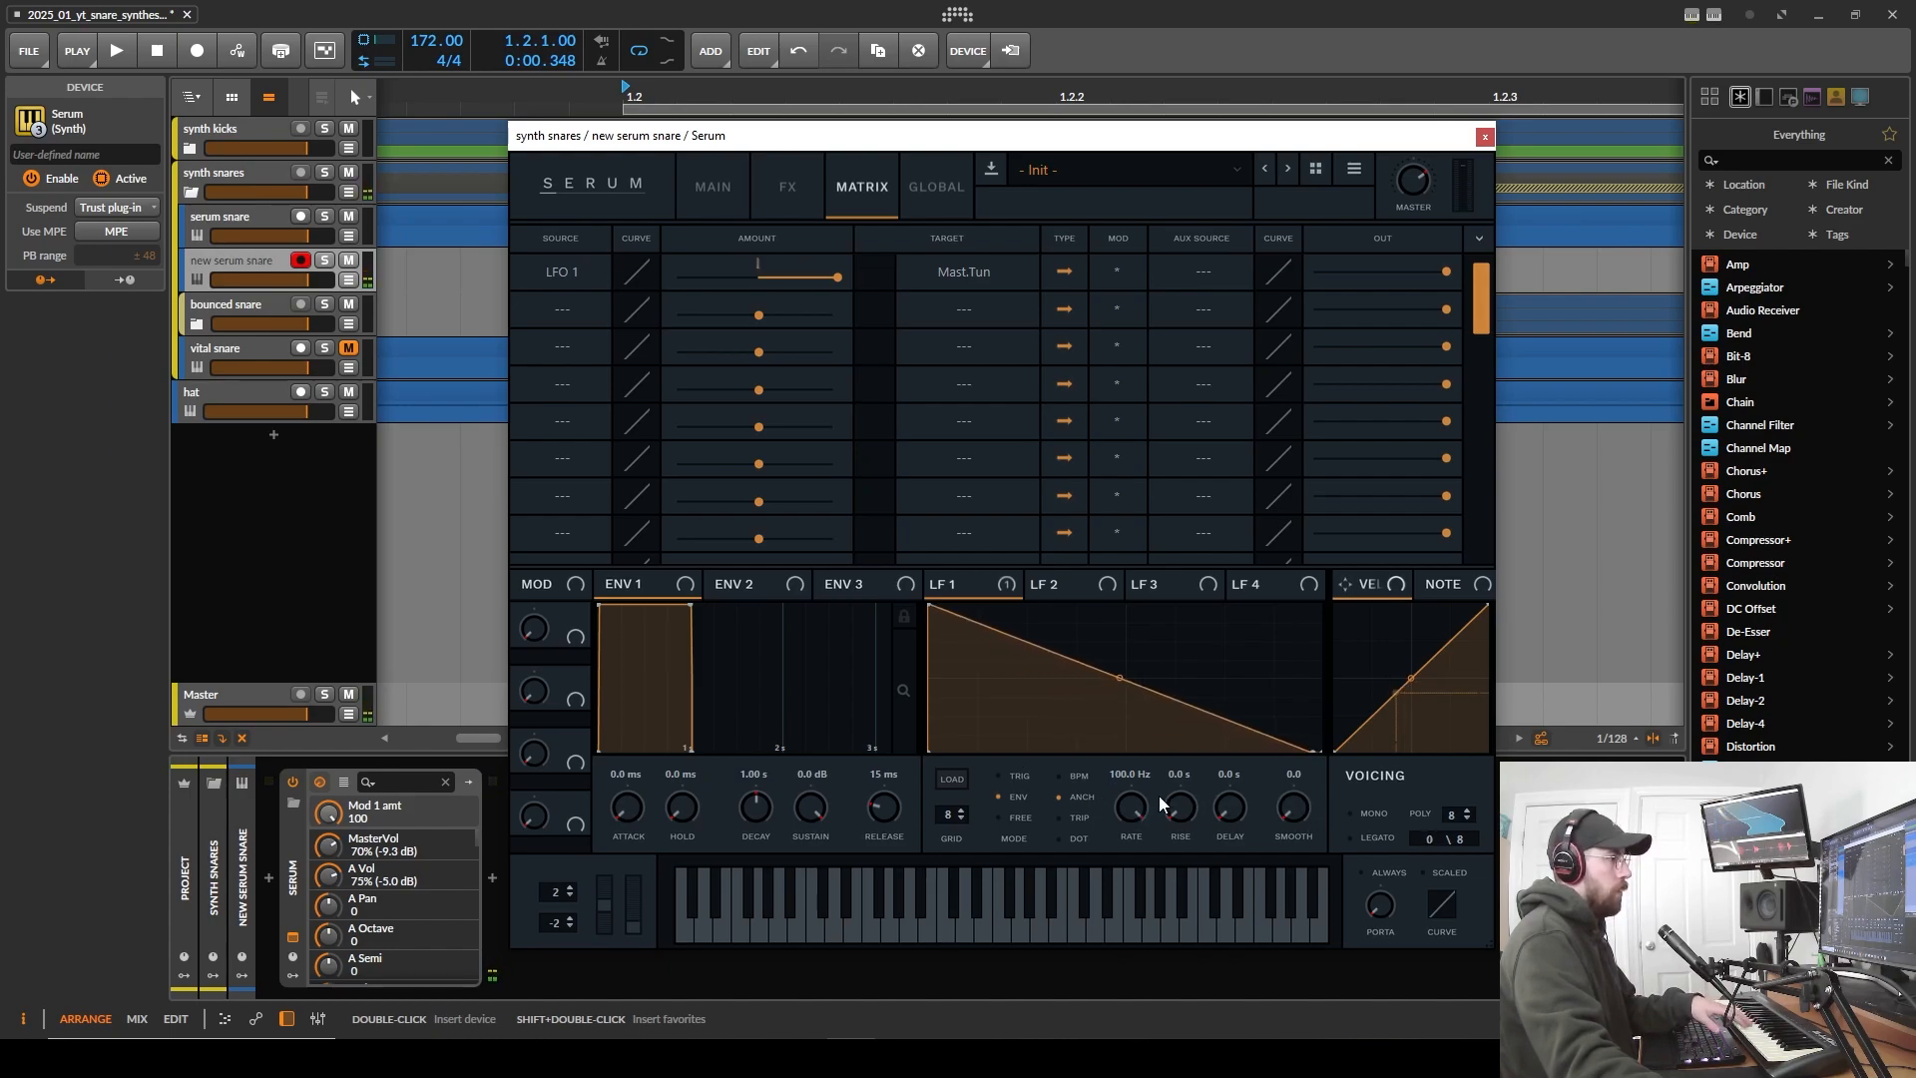
pyautogui.moveTo(1133, 810); pyautogui.dragTo(1140, 680)
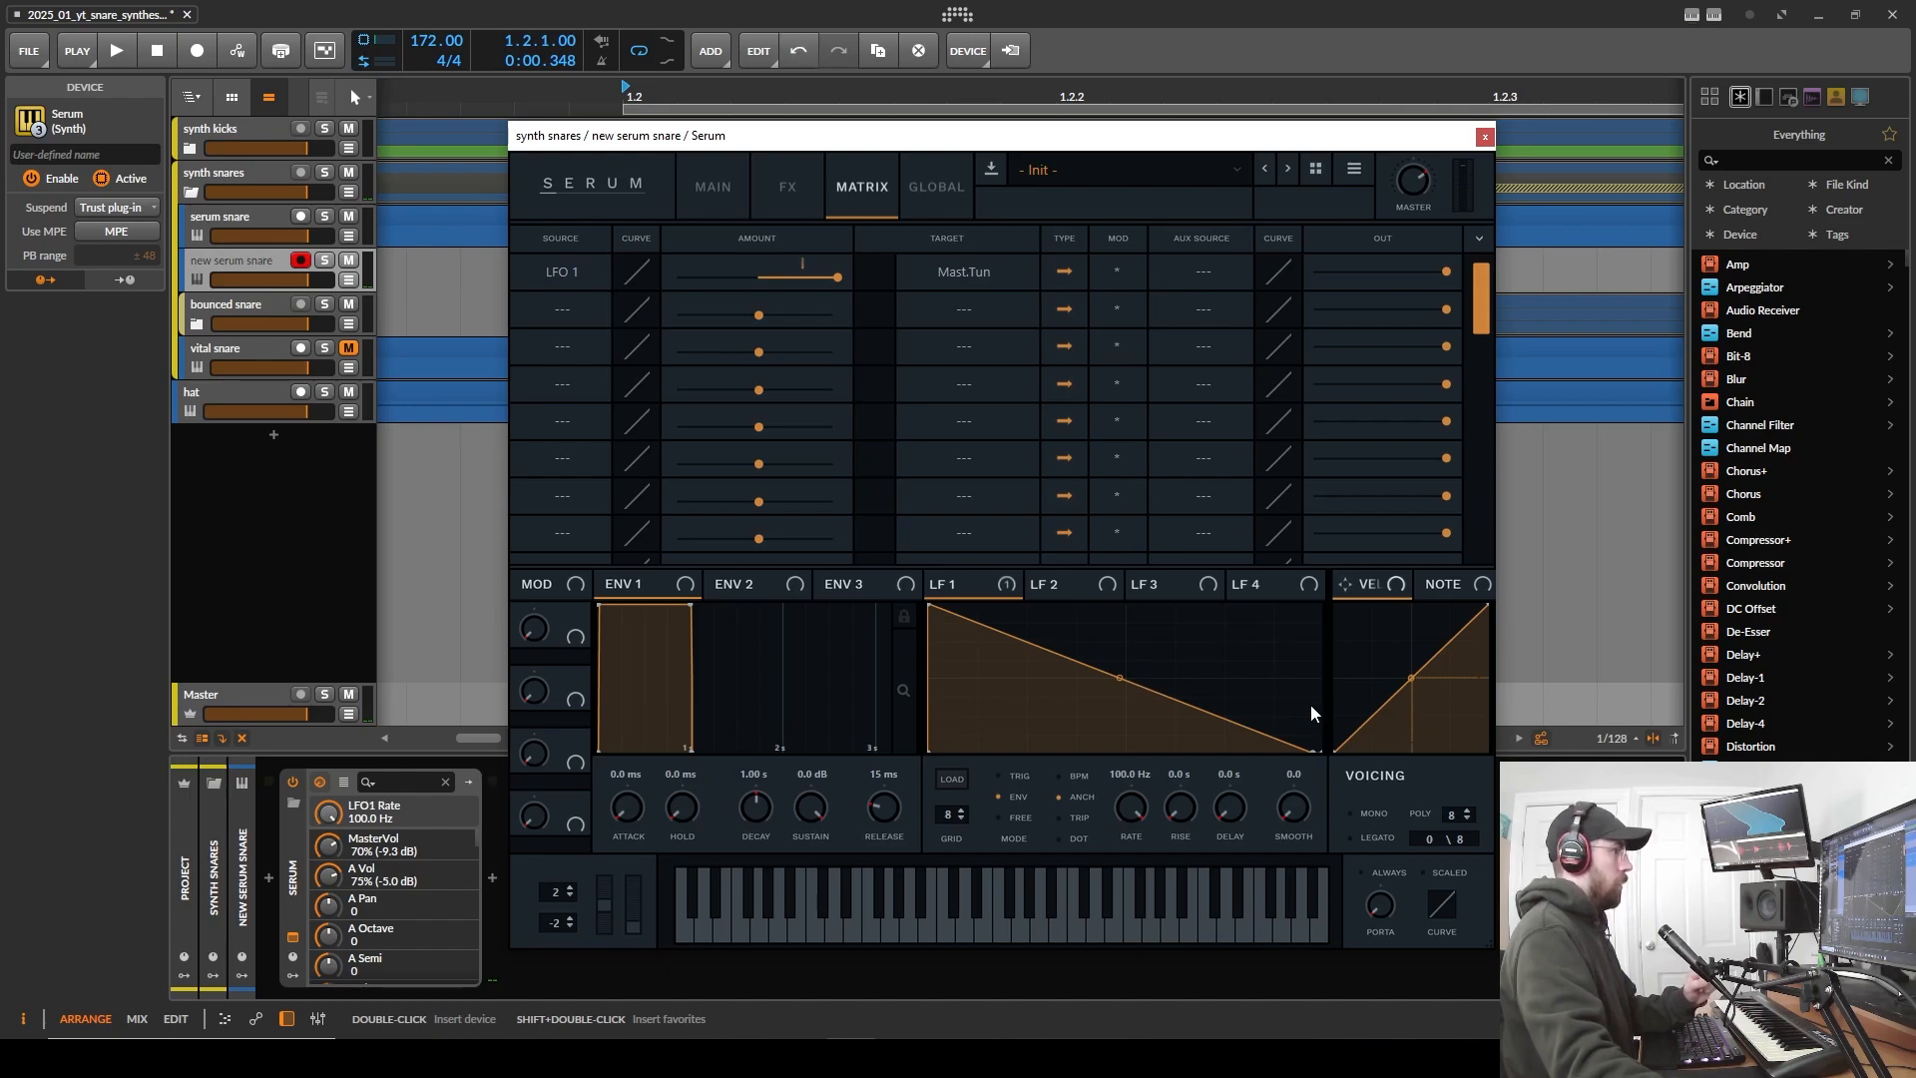
pyautogui.moveTo(1309, 750); pyautogui.dragTo(1008, 874)
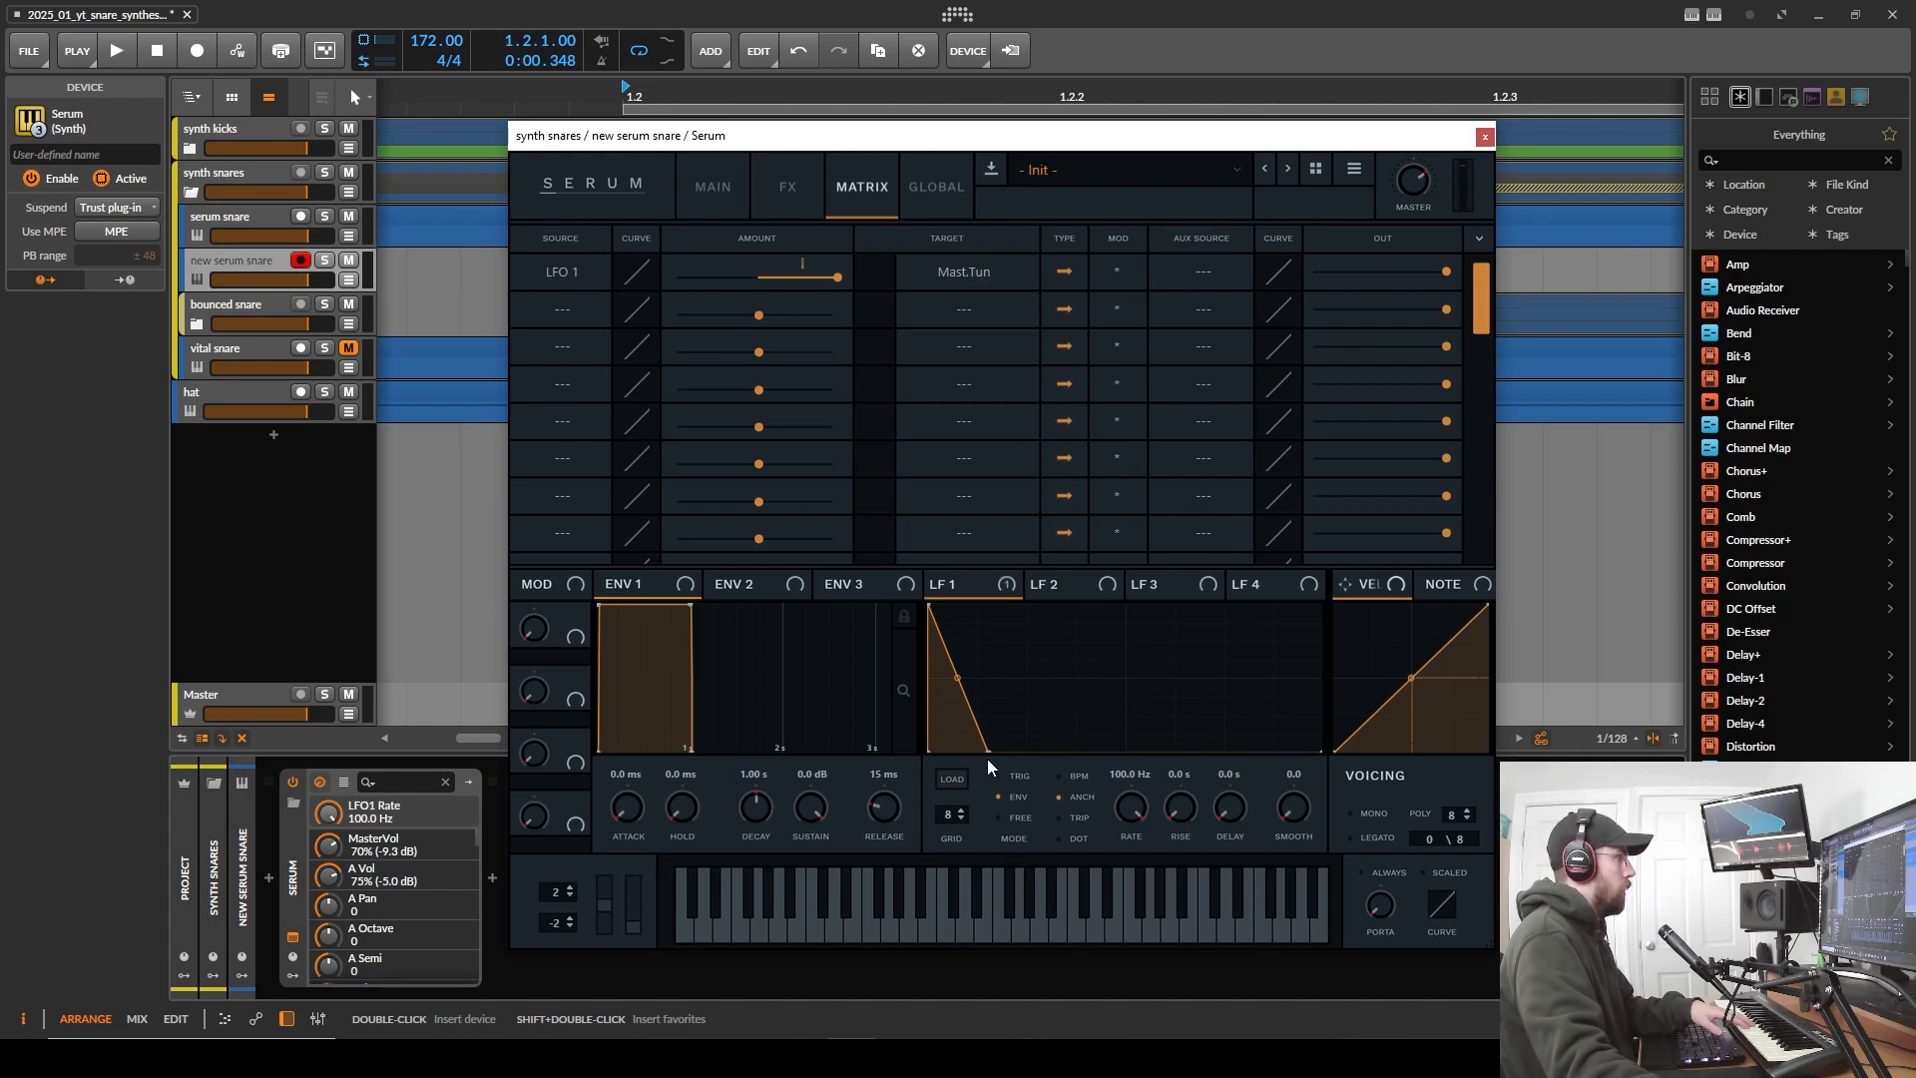
pyautogui.moveTo(985, 750); pyautogui.dragTo(964, 784)
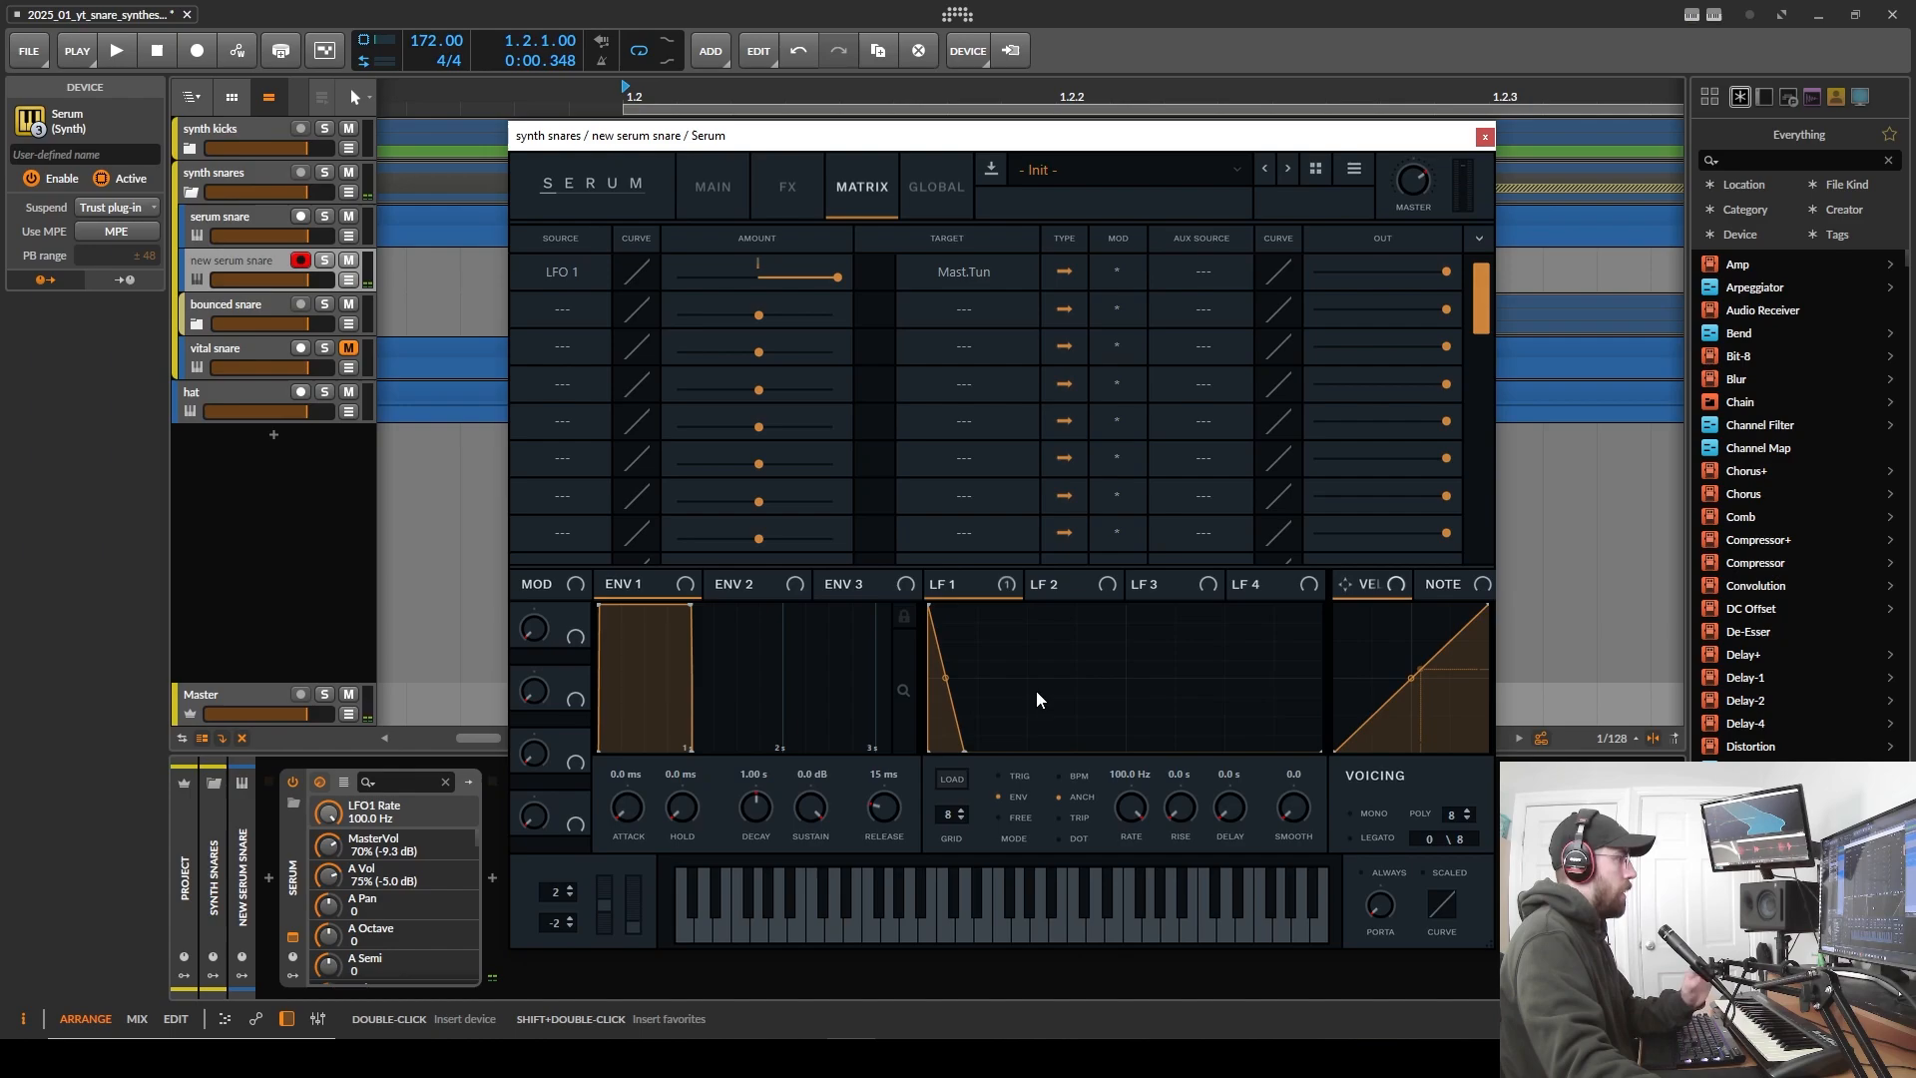
# - Shape LFO 2 as a full-cycle falling ramp in envelope mode and assign it to oscillator A's coarse pitch
pyautogui.click(727, 195)
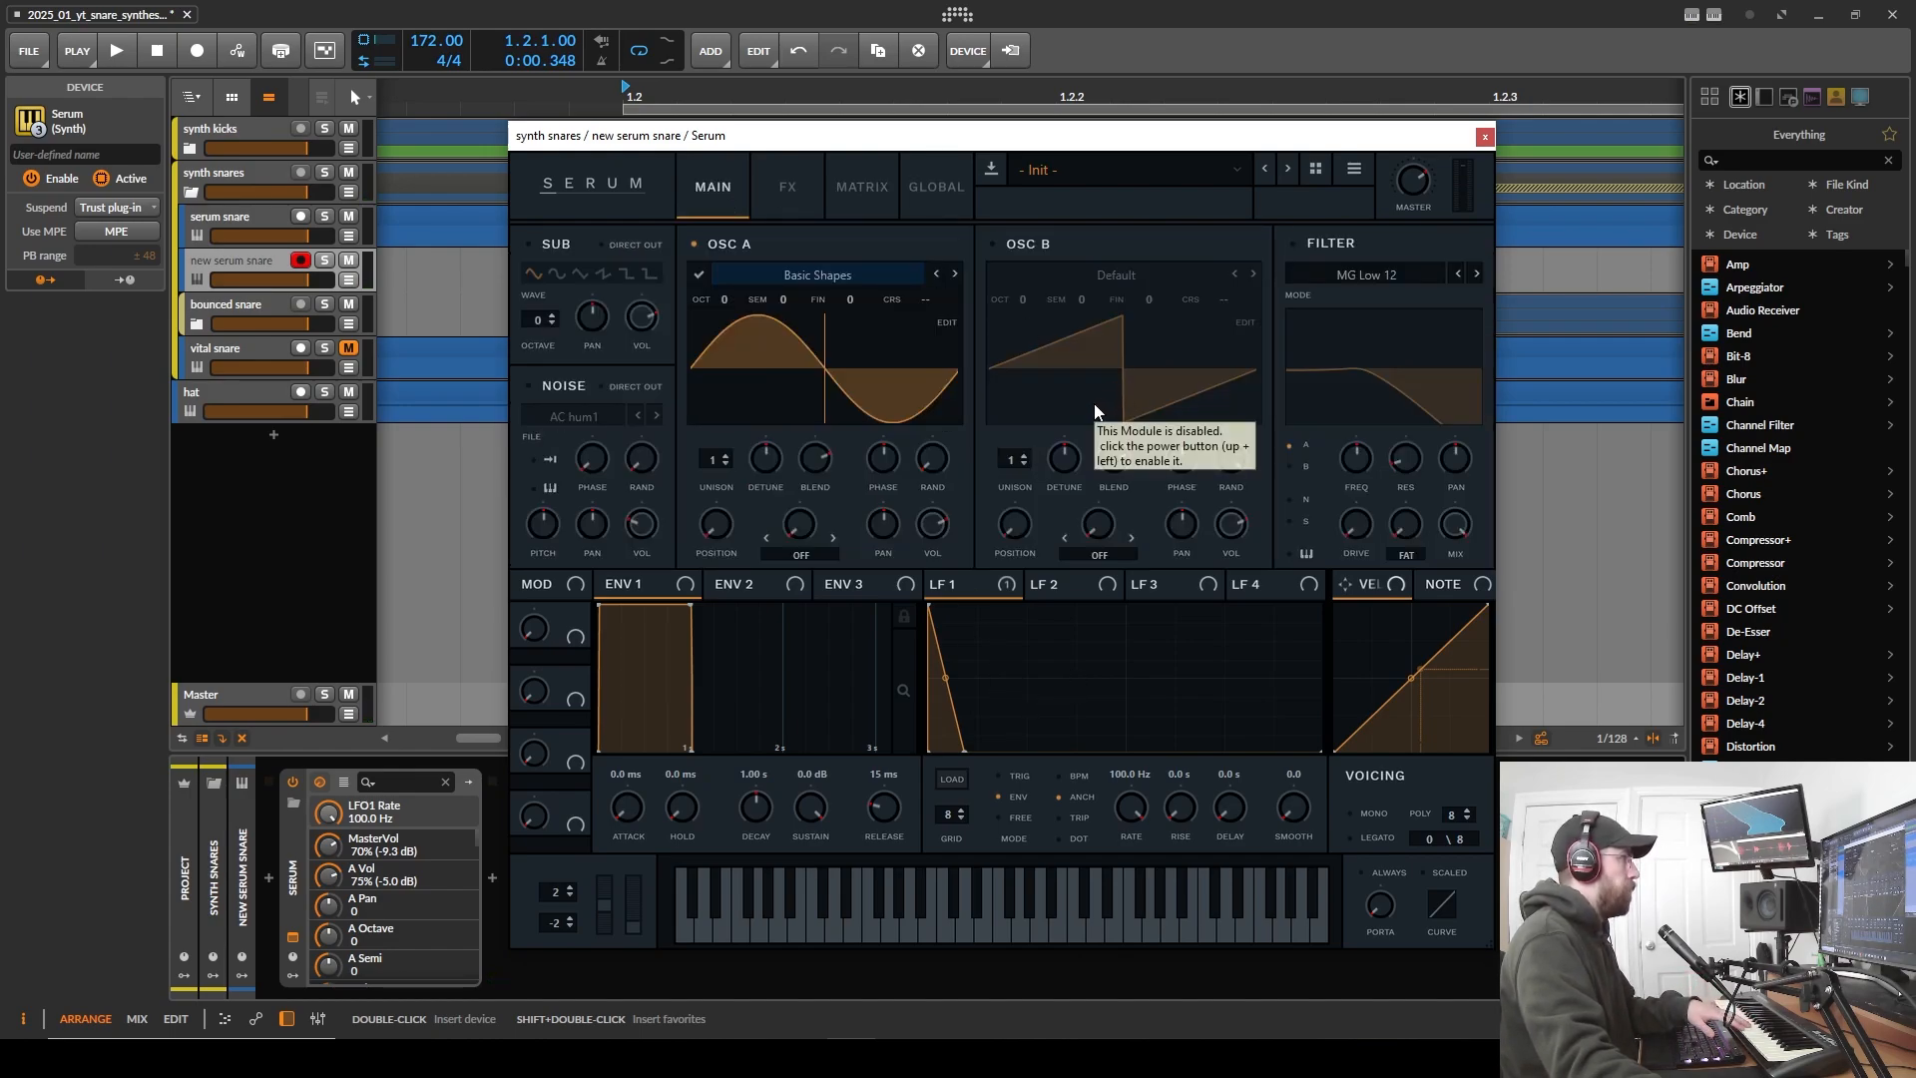
pyautogui.click(1064, 583)
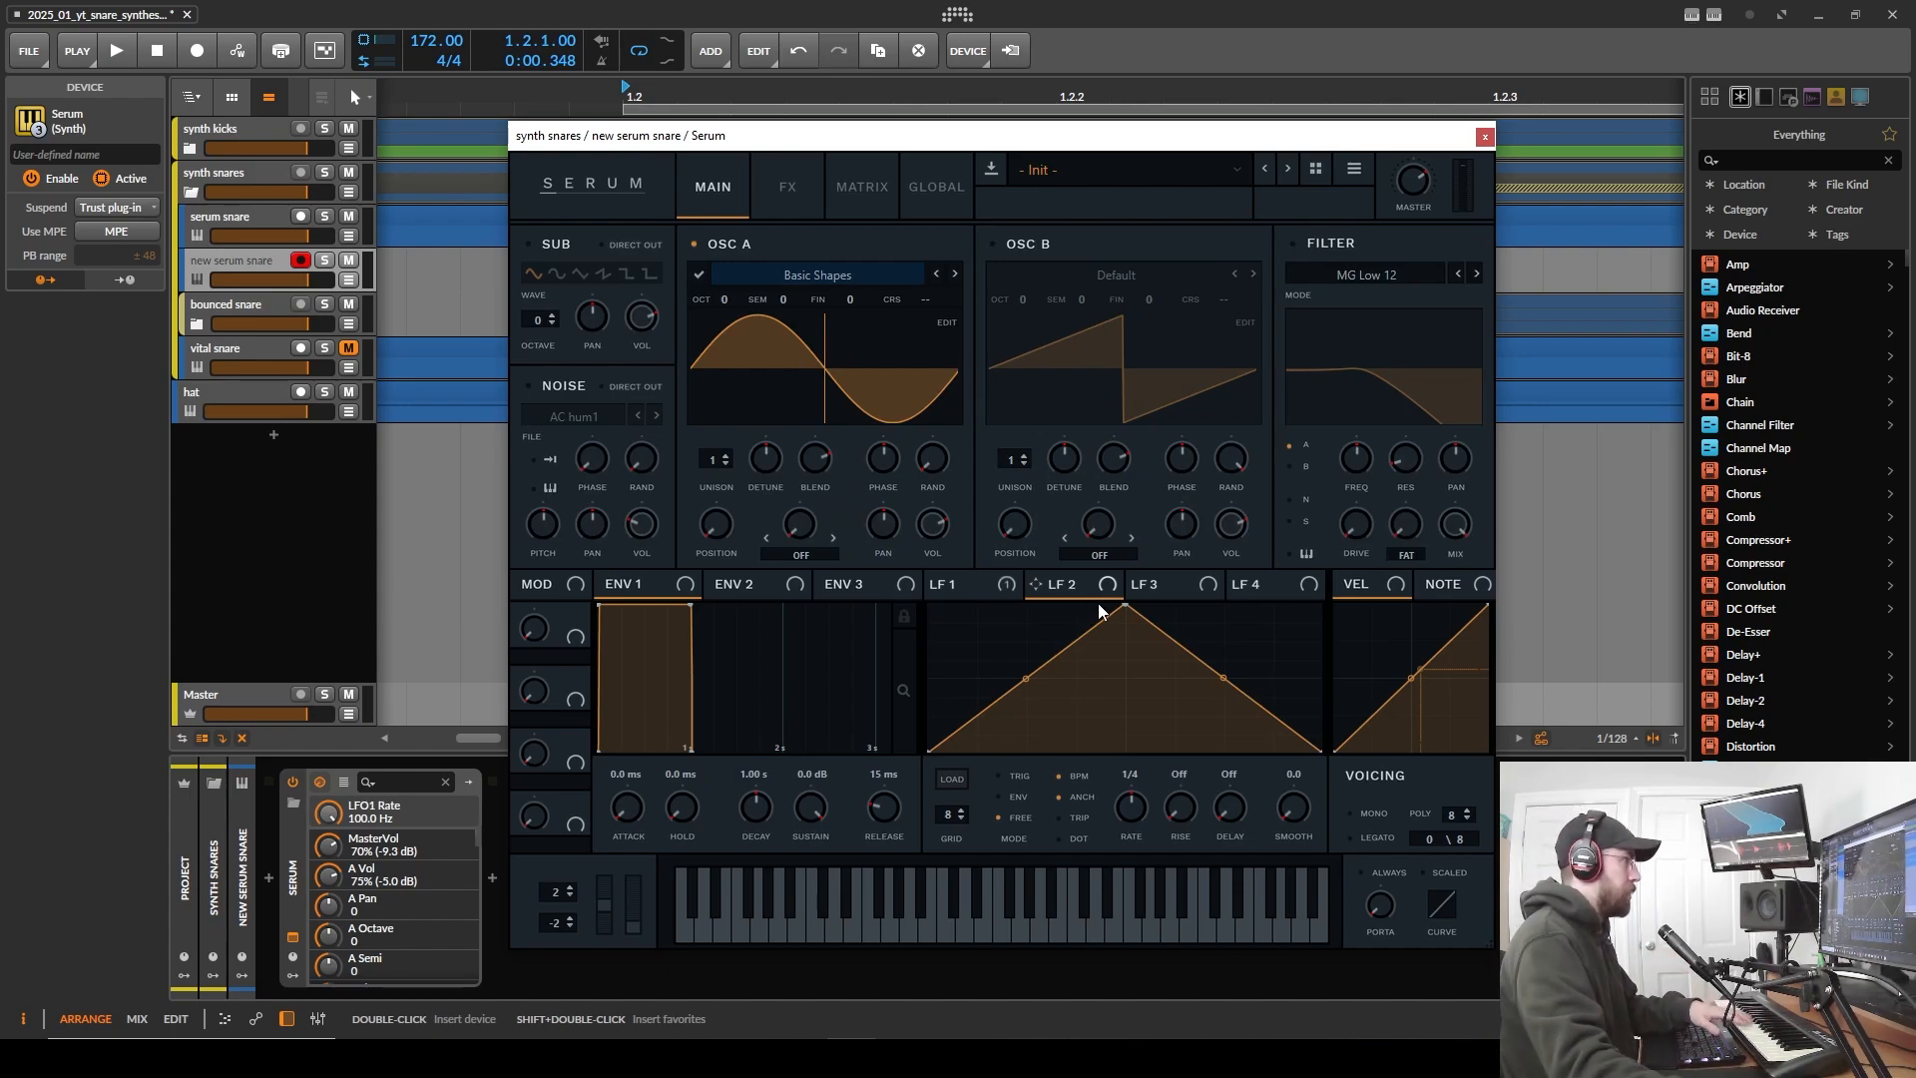
pyautogui.moveTo(1125, 606); pyautogui.dragTo(750, 529)
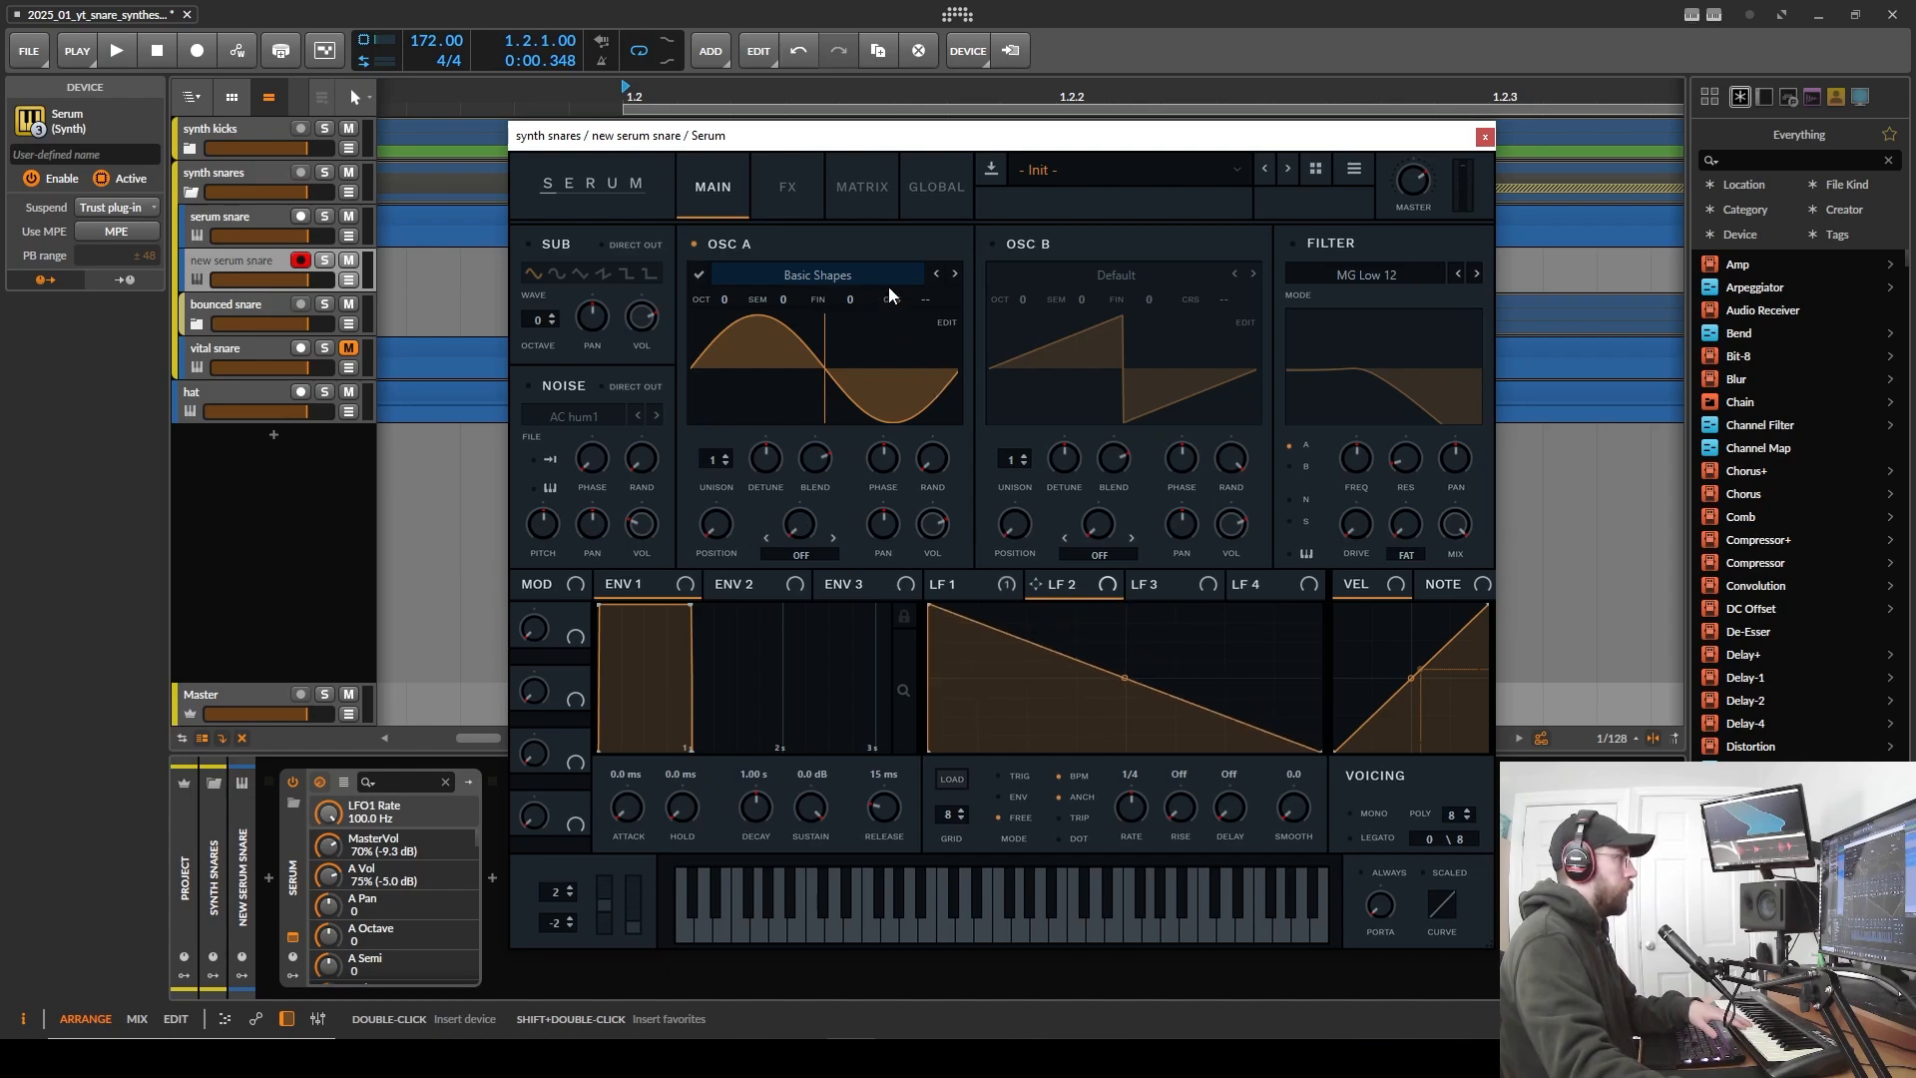
pyautogui.click(1027, 796)
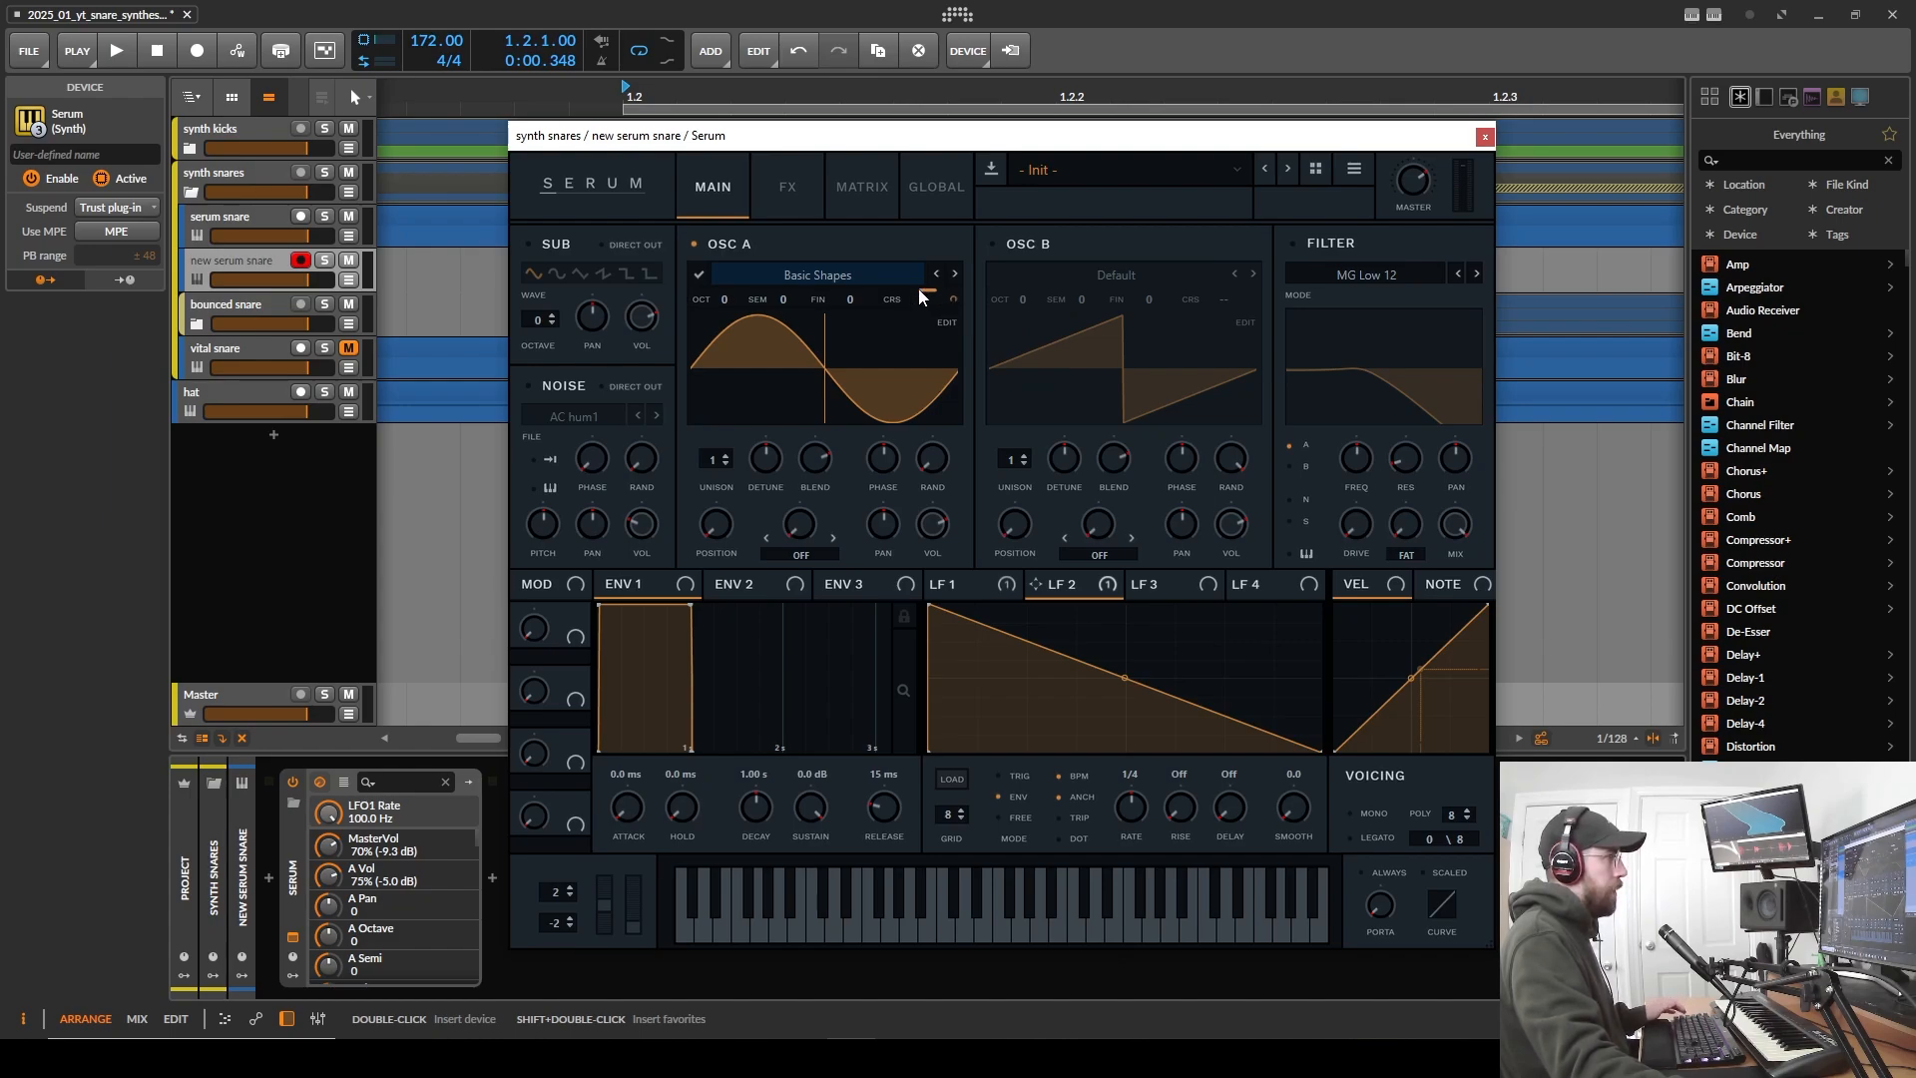
# - Check LFO 2's routing to oscillator A's coarse pitch and turn off BPM sync for LFO 2
pyautogui.click(881, 195)
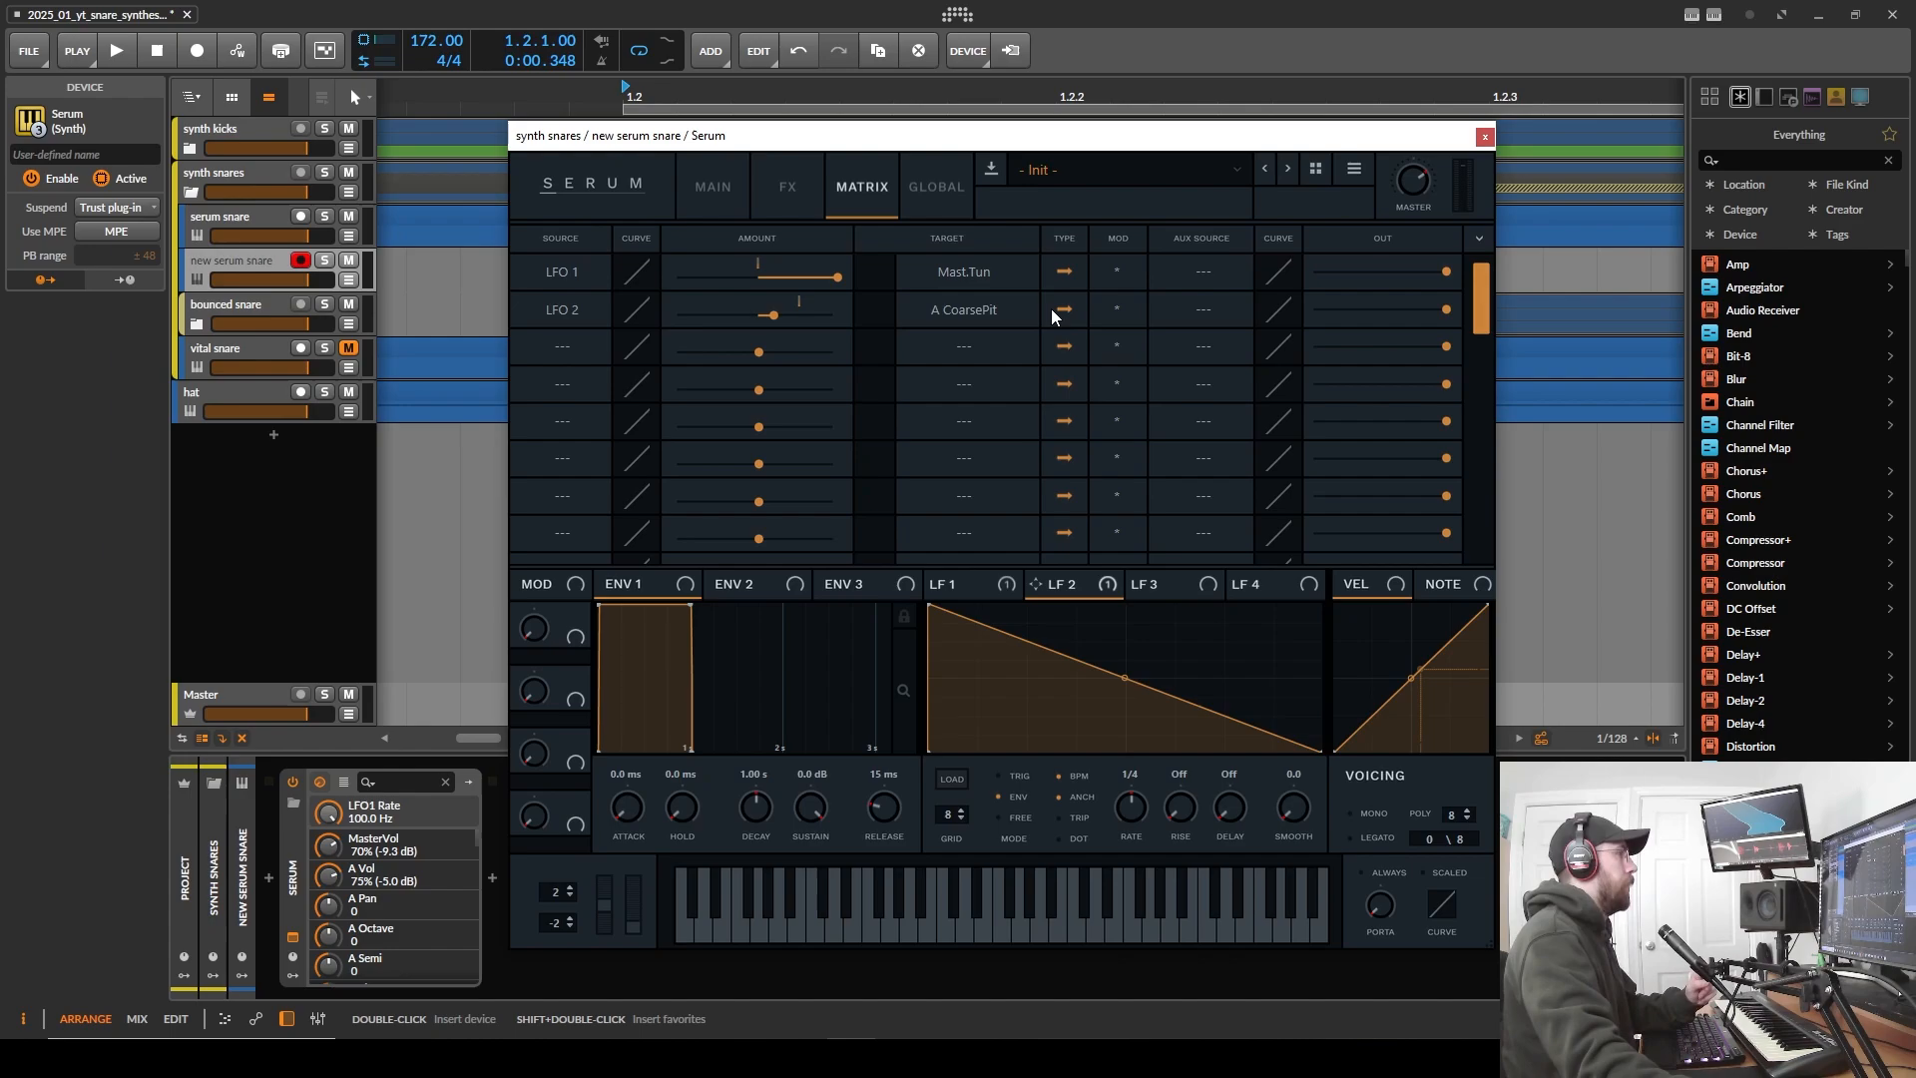
pyautogui.click(727, 195)
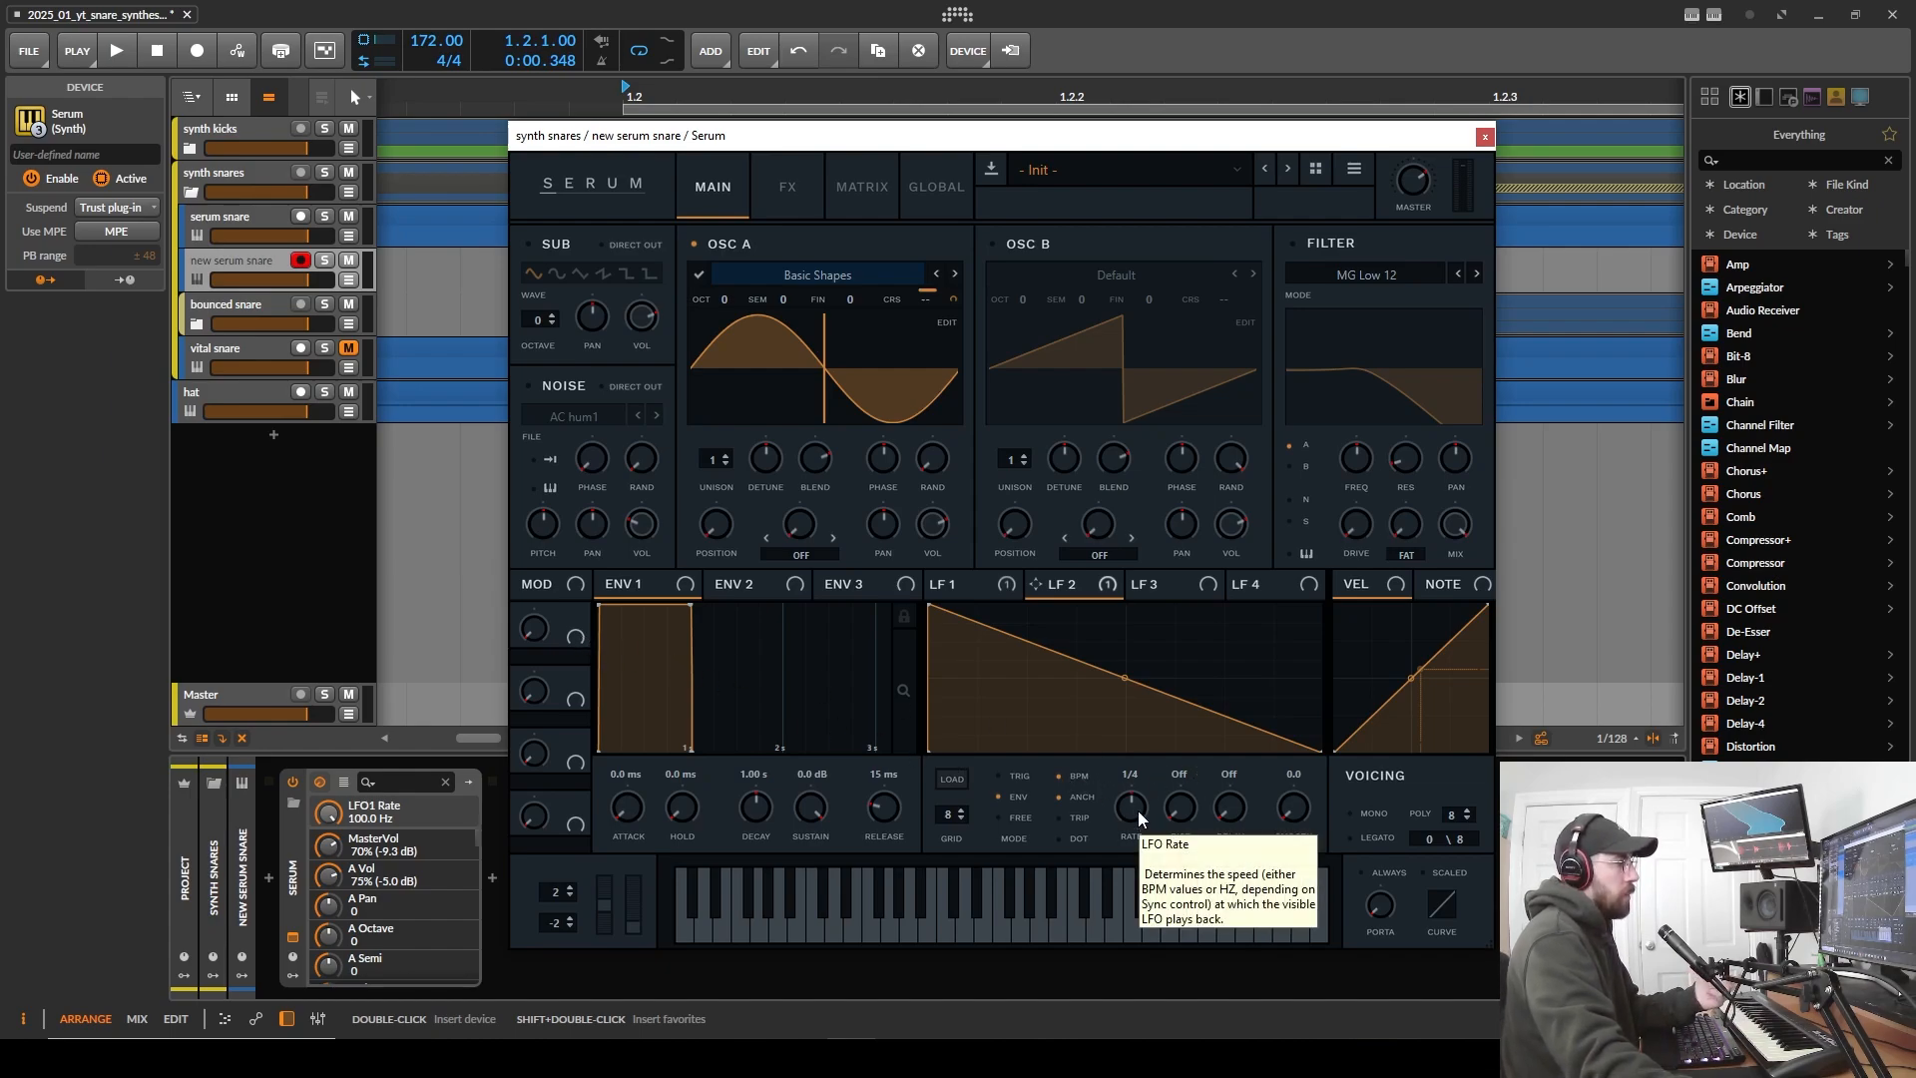
pyautogui.click(1080, 773)
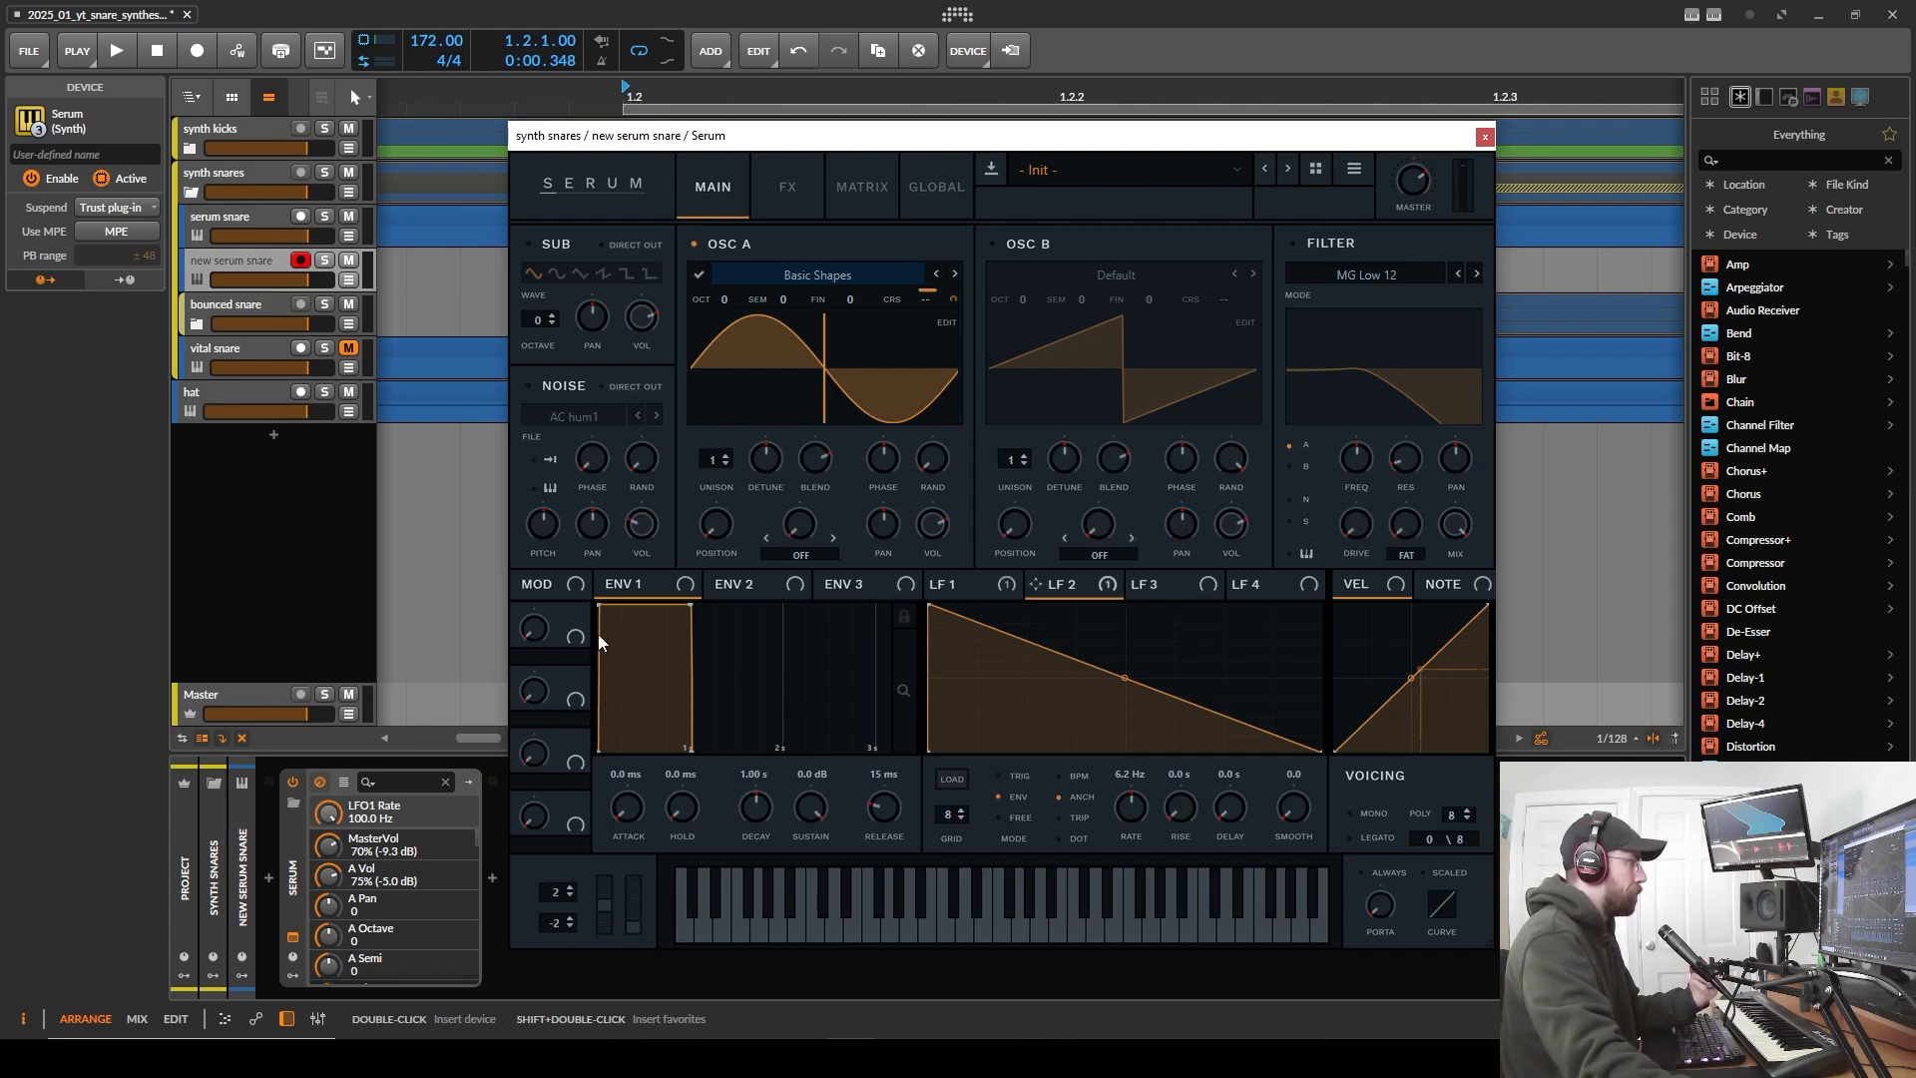
pyautogui.click(532, 631)
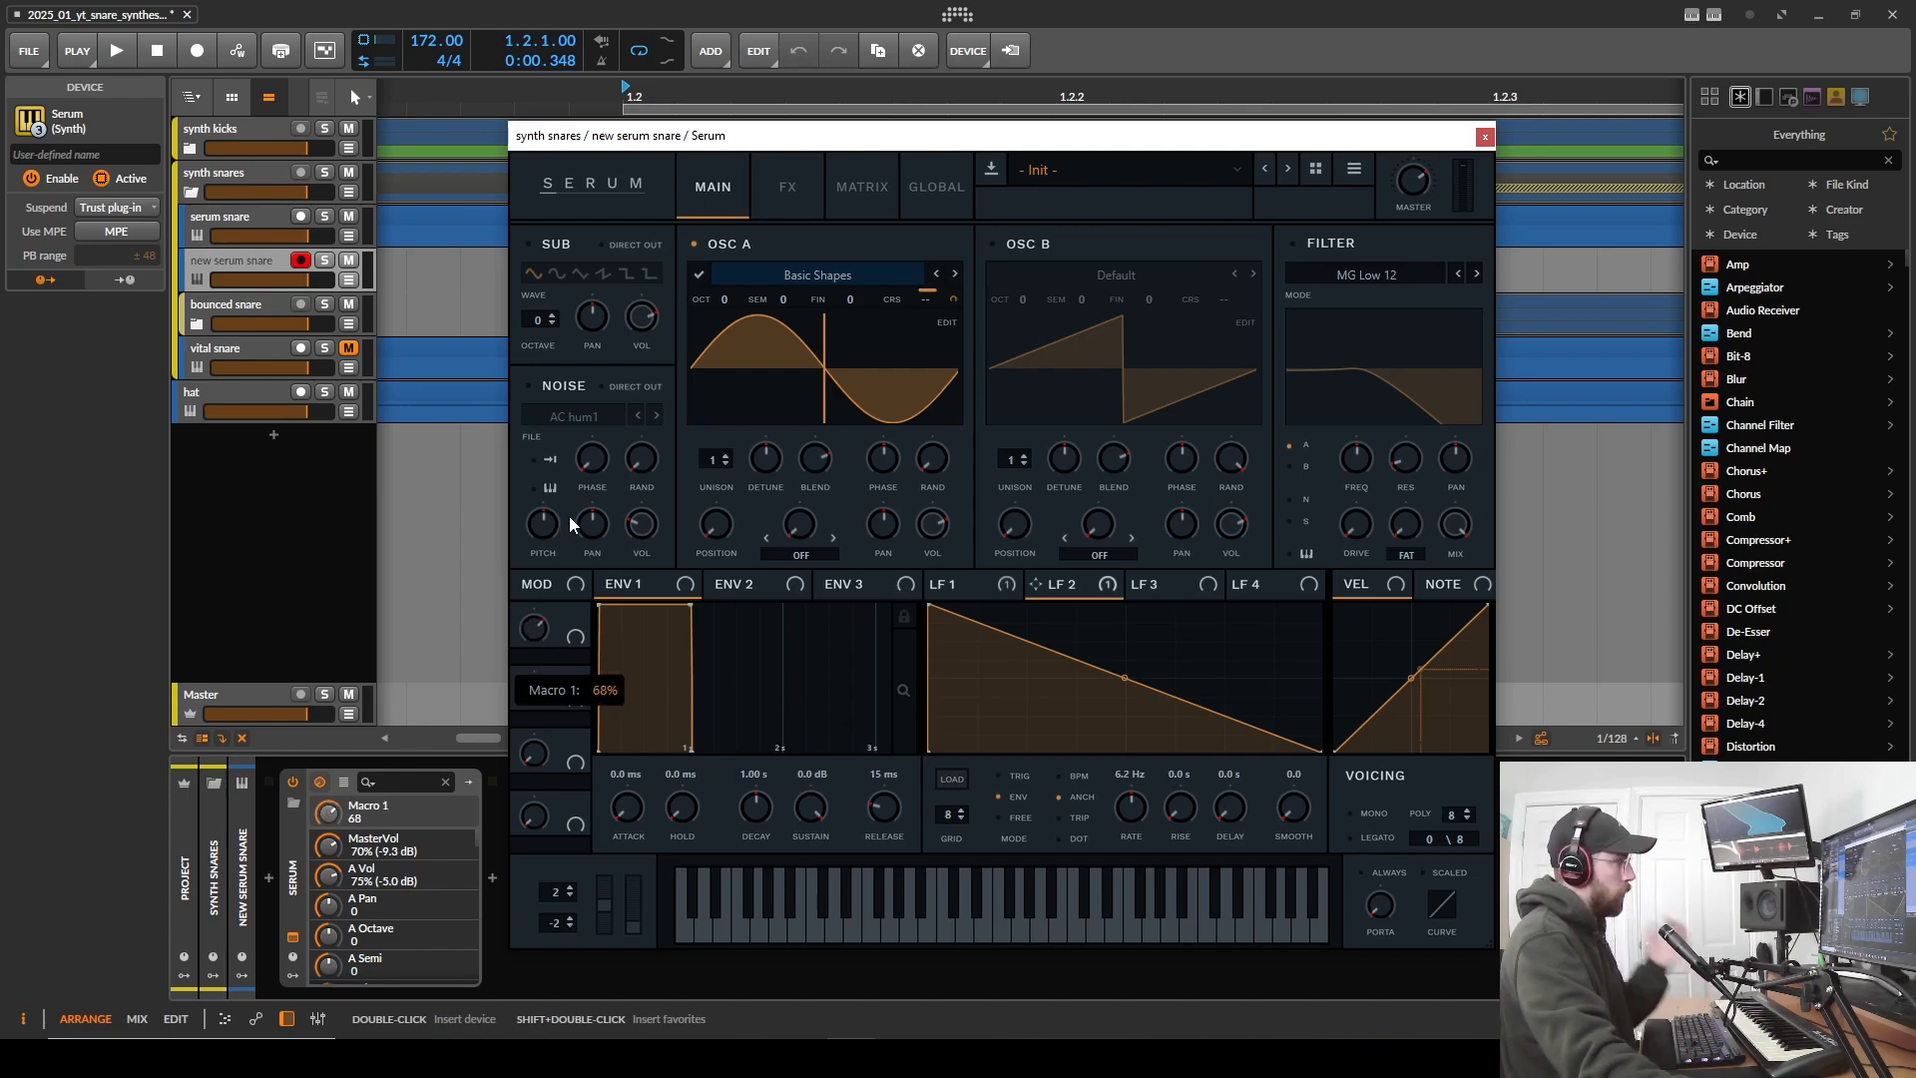
pyautogui.moveTo(569, 517); pyautogui.dragTo(597, 674)
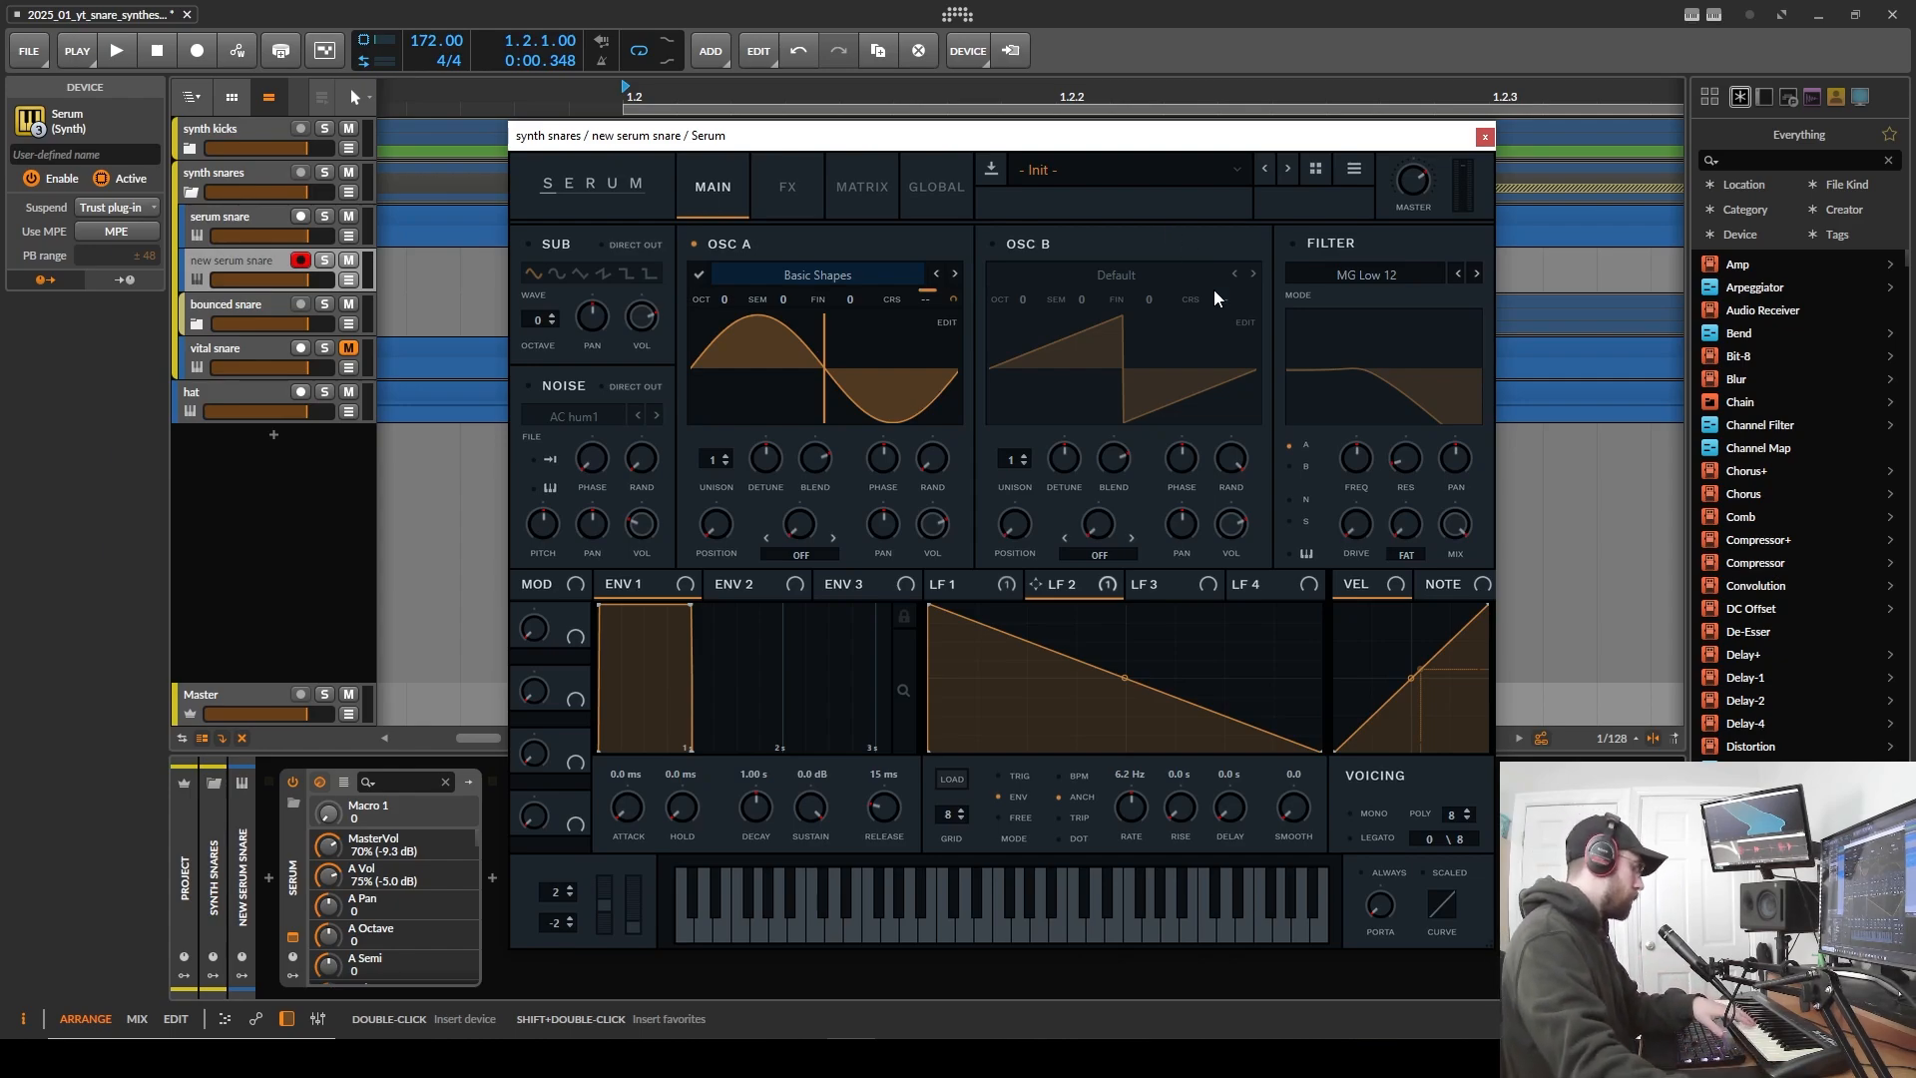
# - Give LFO 2 a steep drop to half height and a slower fall to zero by about a third of the cycle, at 8.7 Hz
pyautogui.doubleClick(991, 698)
pyautogui.moveTo(991, 699); pyautogui.dragTo(938, 677)
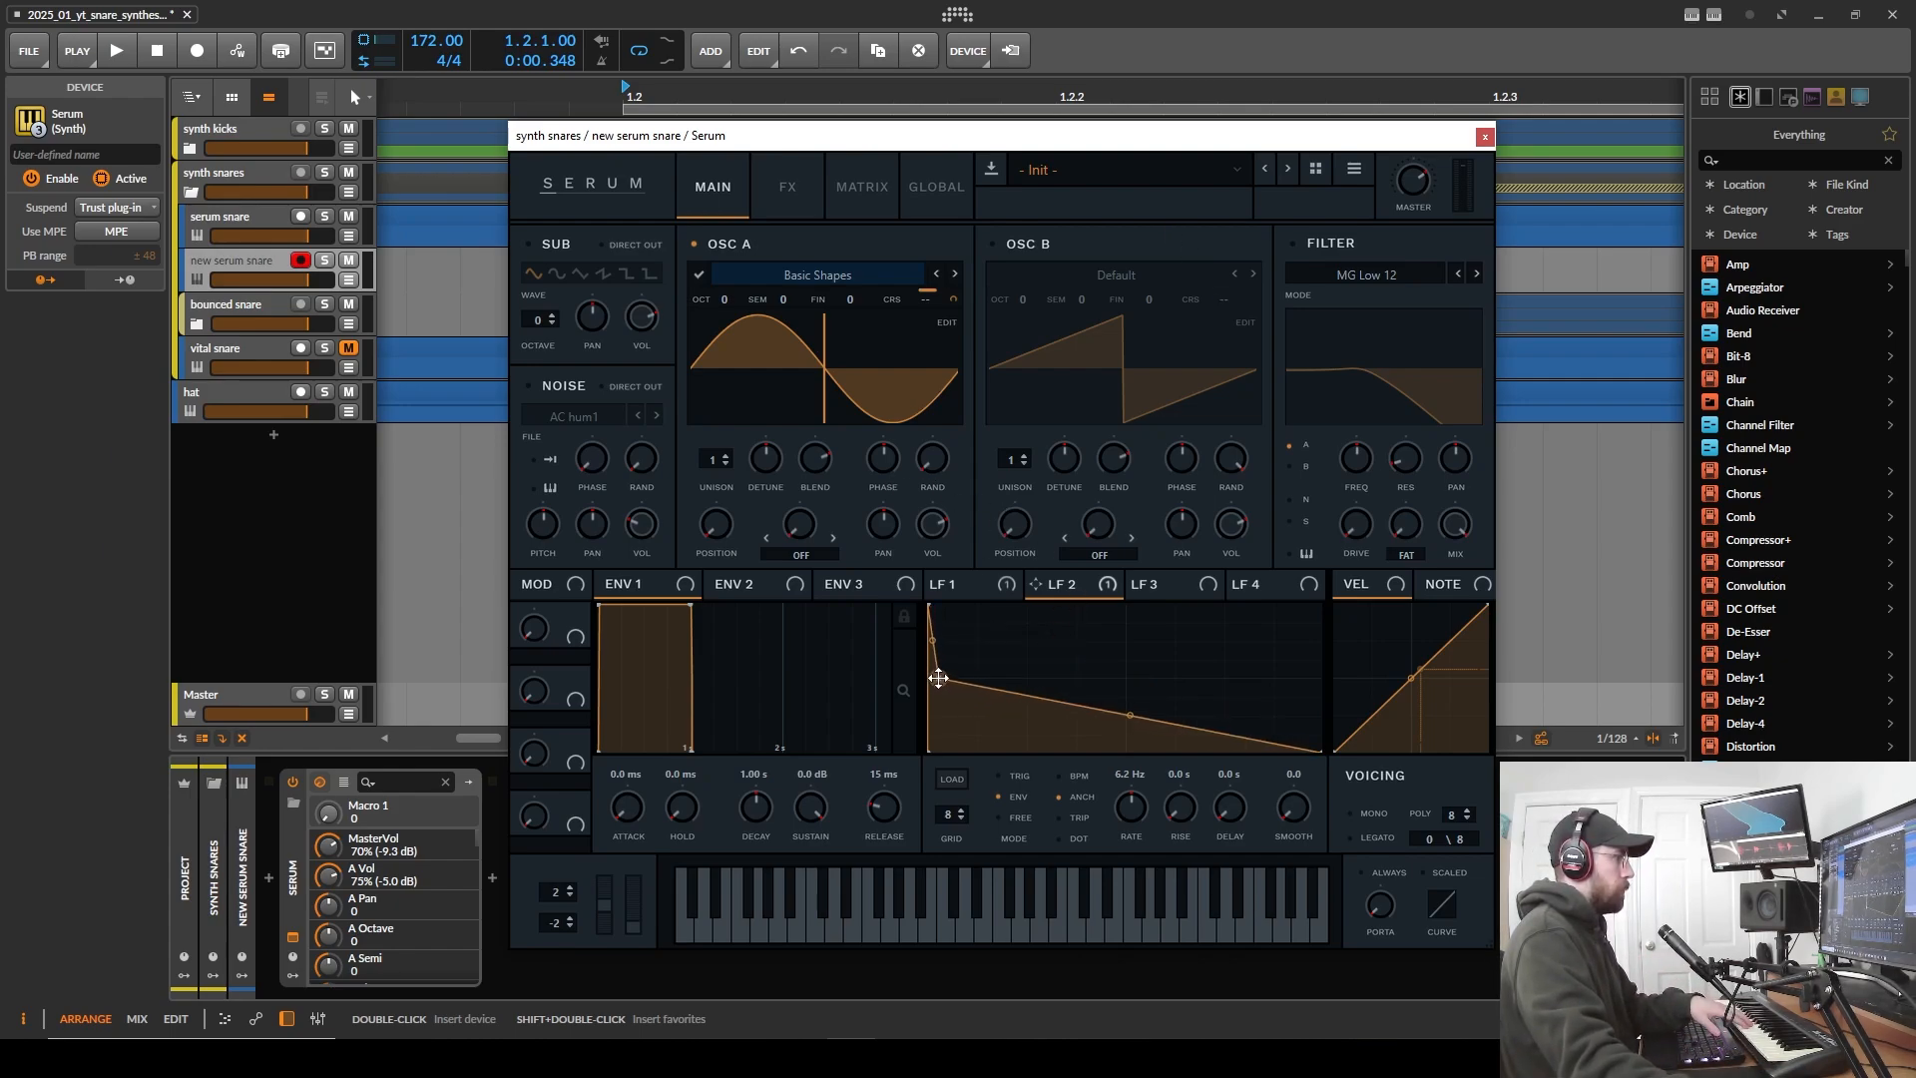
pyautogui.doubleClick(1087, 733)
pyautogui.moveTo(1087, 733); pyautogui.dragTo(1185, 765)
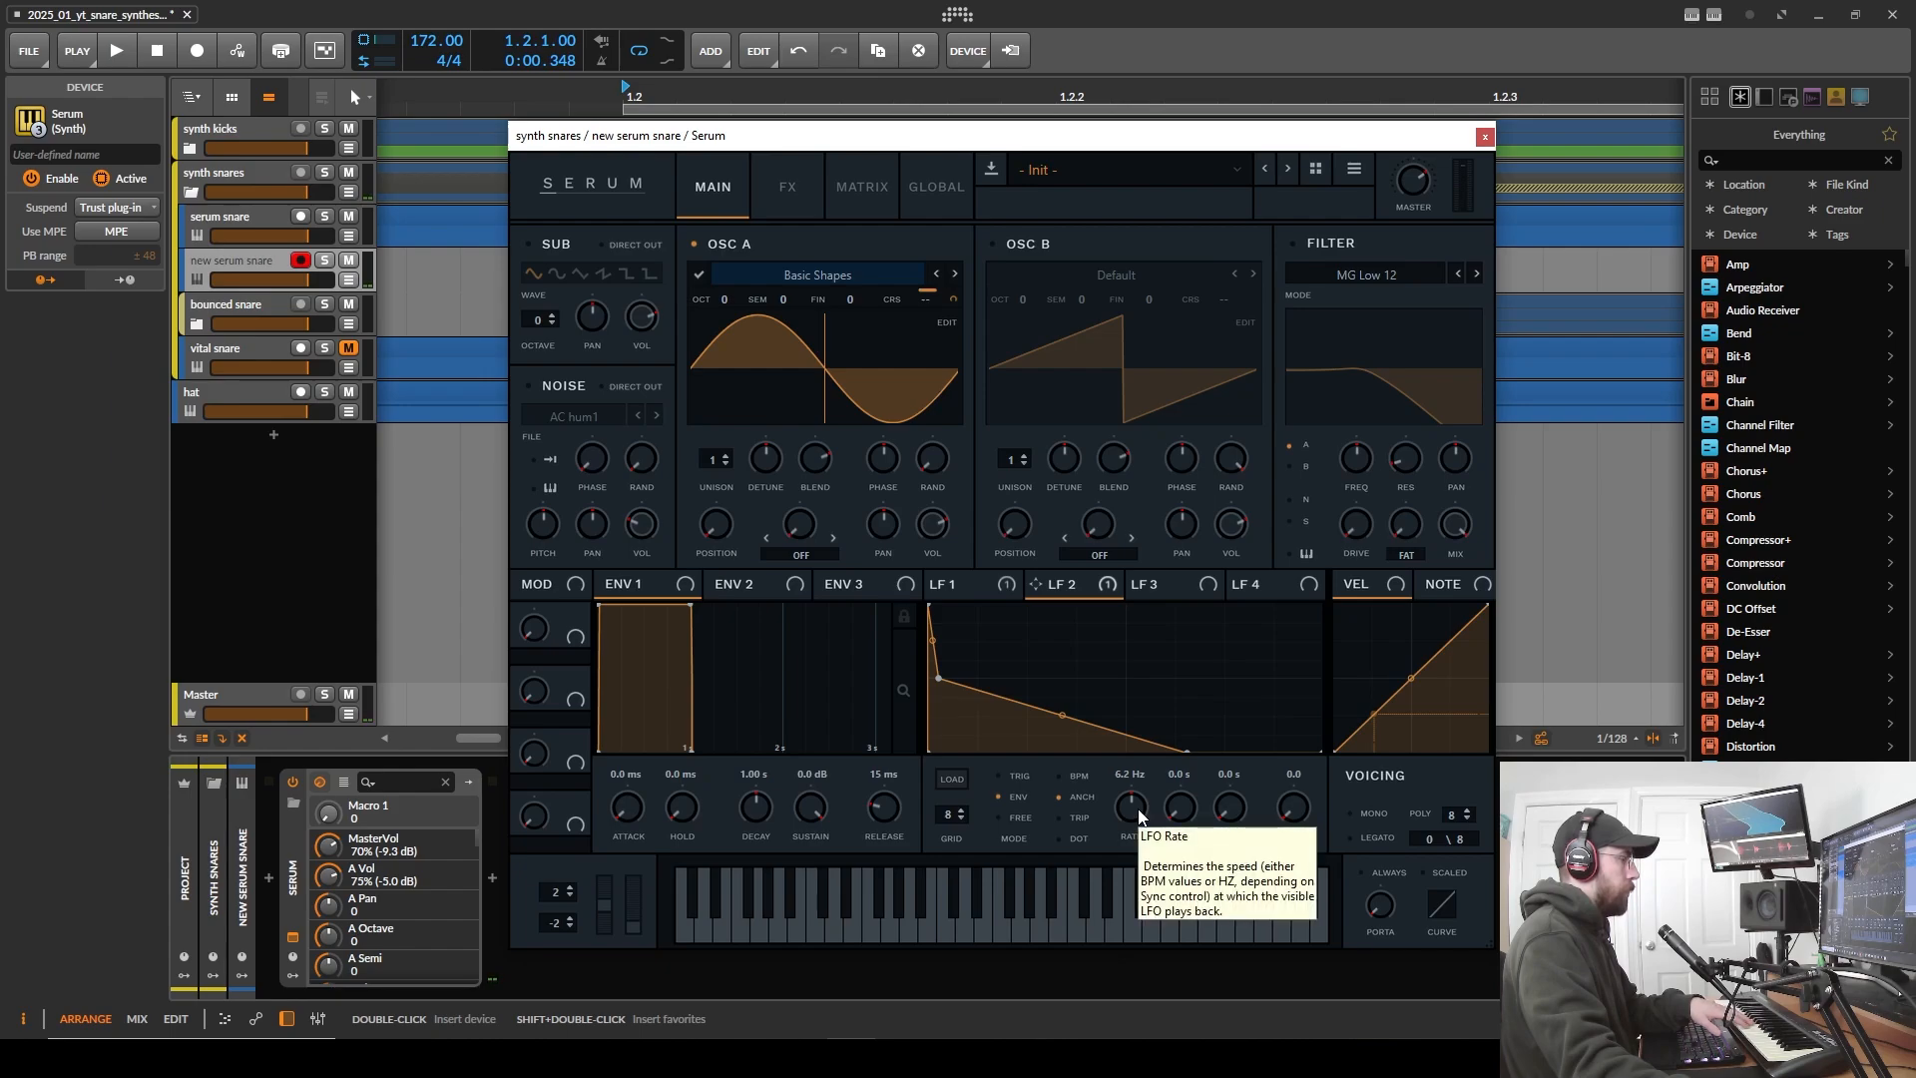
pyautogui.moveTo(1137, 810); pyautogui.dragTo(1062, 770)
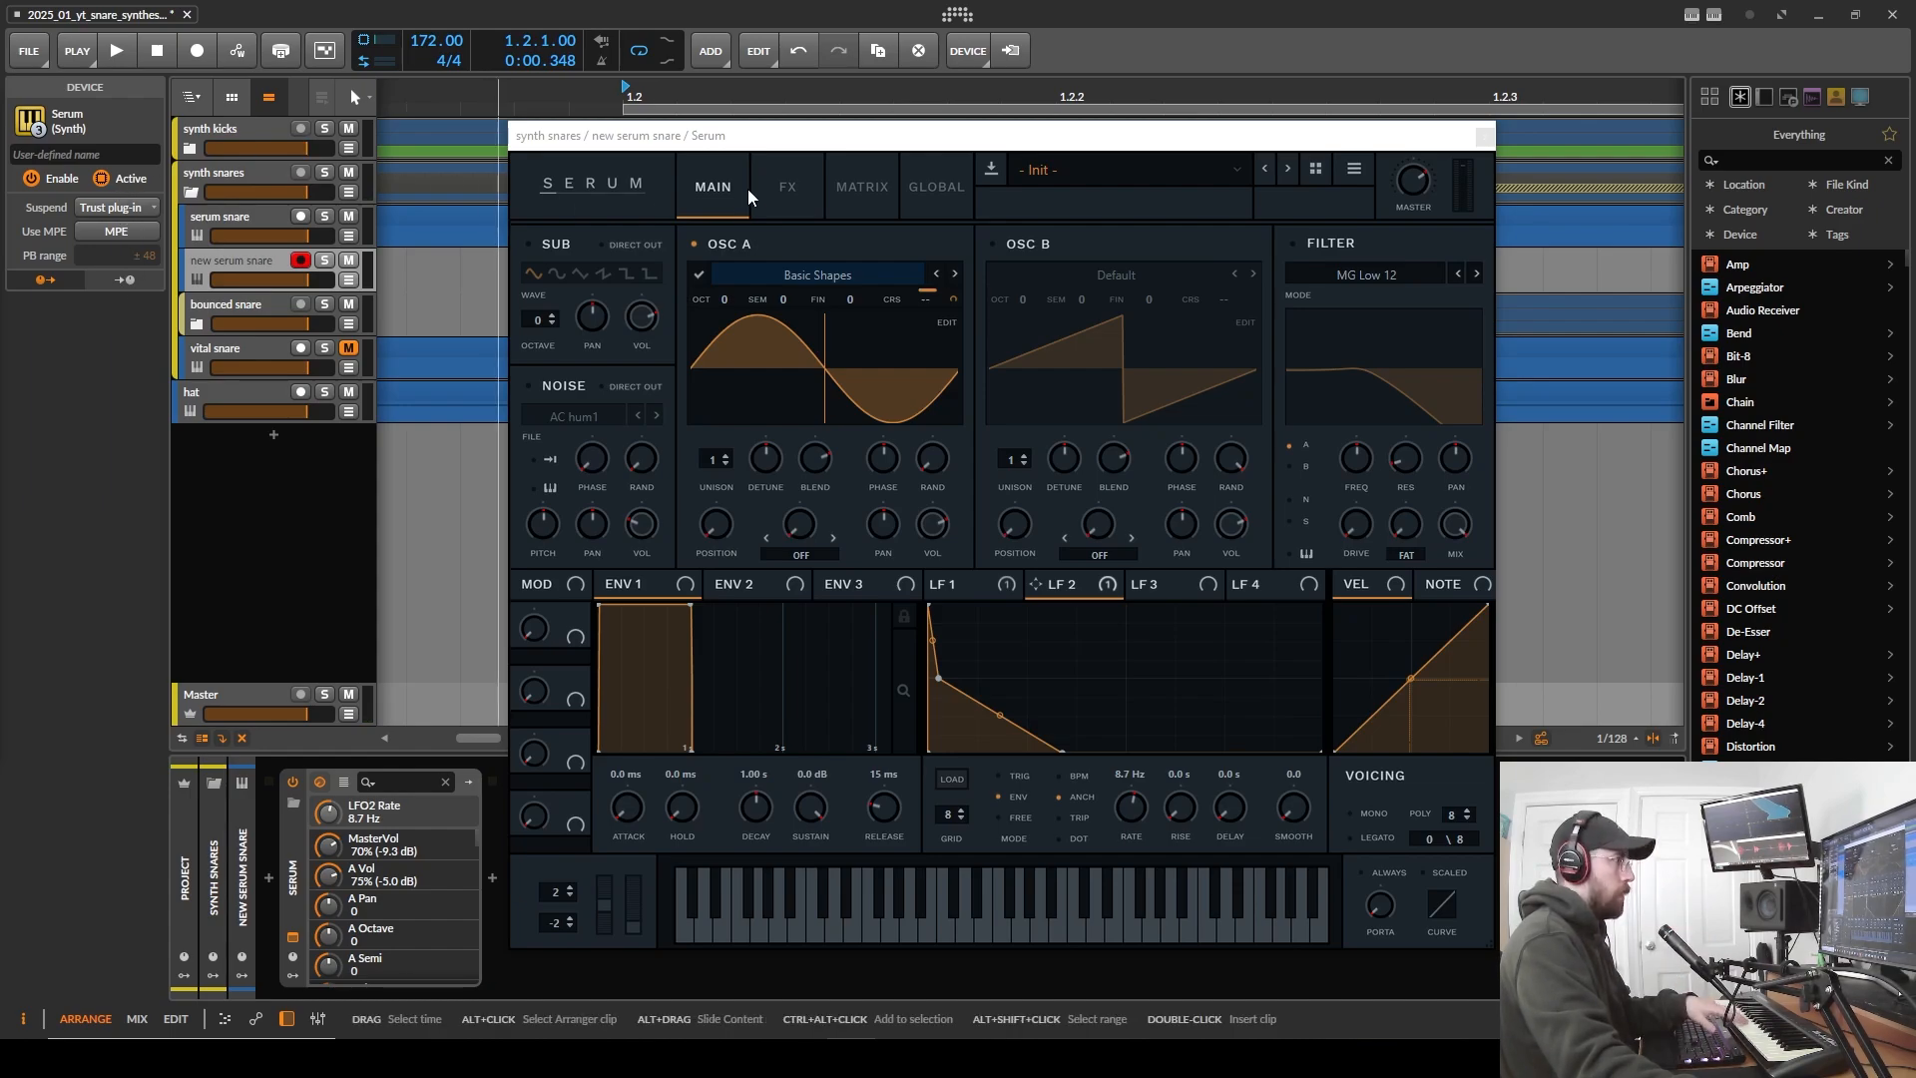
# - Turn off oscillator A's pitch tracking, set its octave to +4, and reset its semitones to 0 after trying +12
pyautogui.click(907, 190)
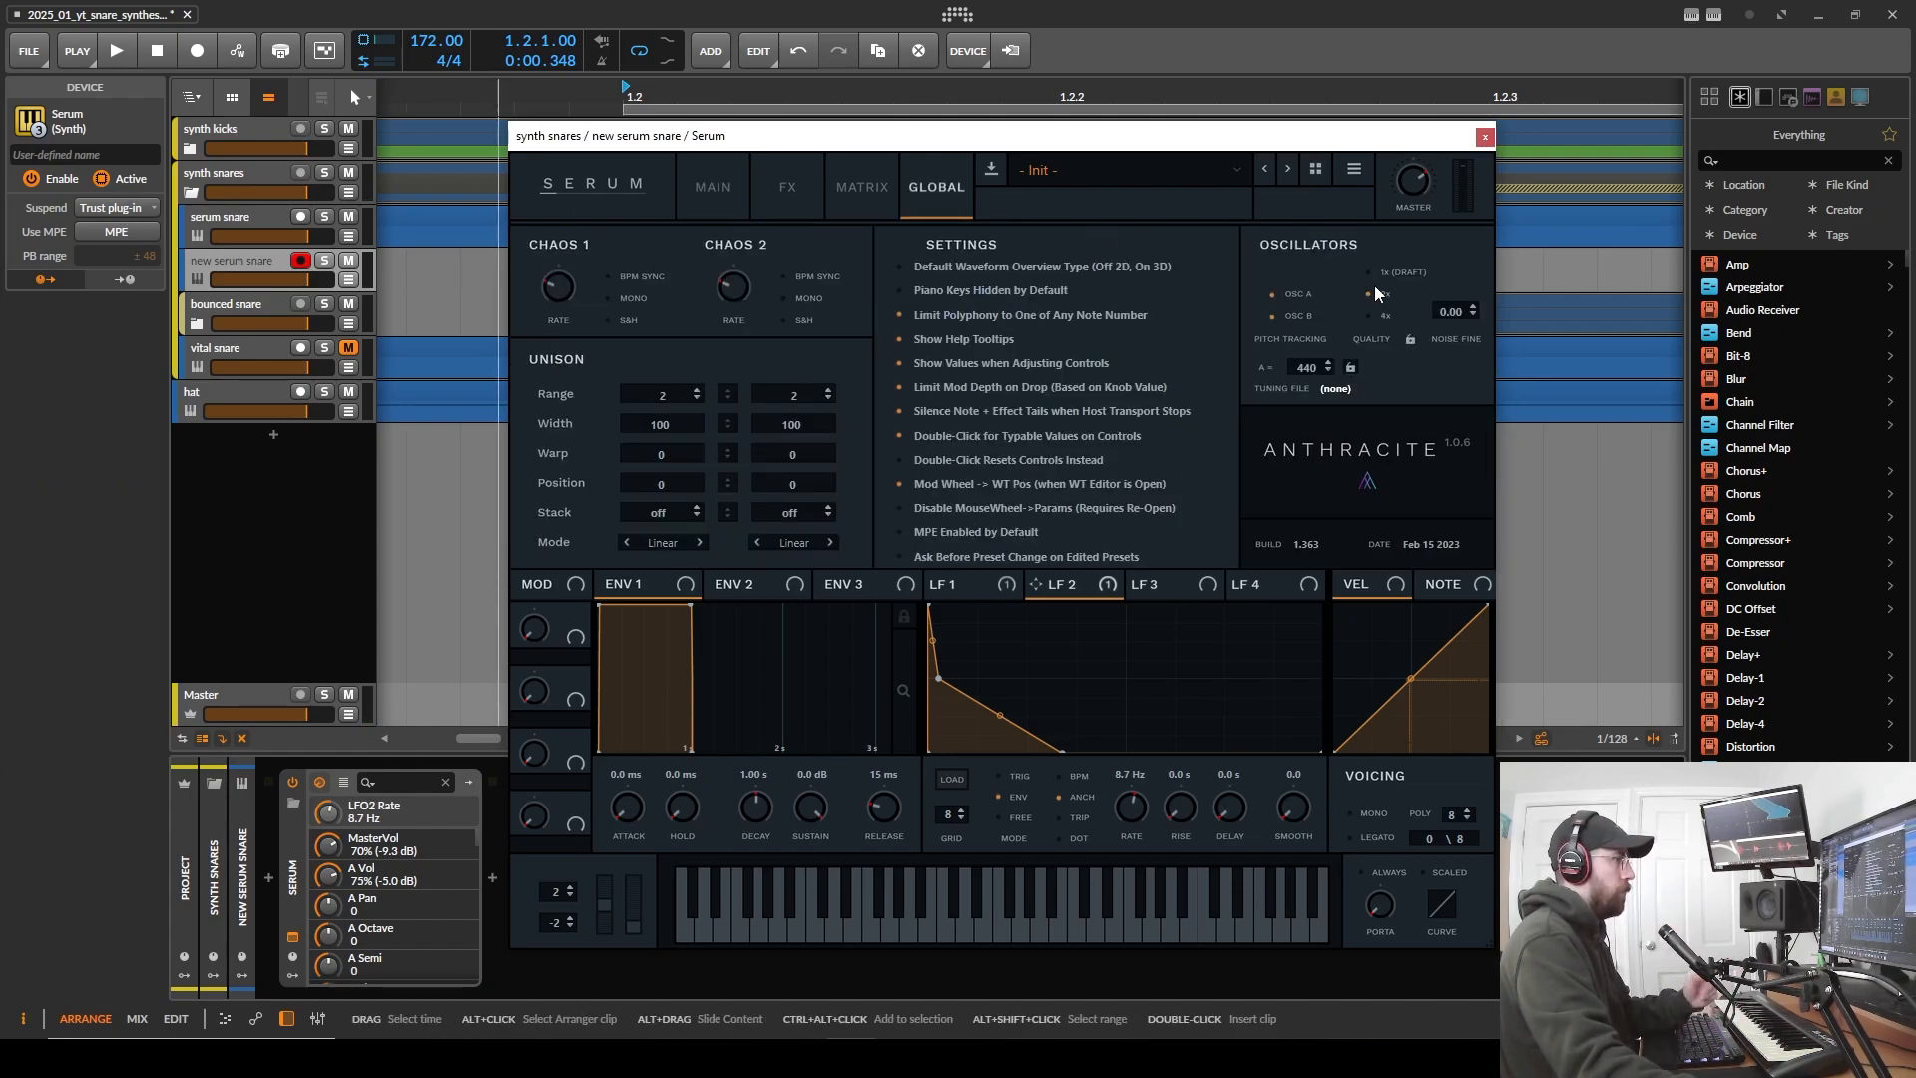
pyautogui.click(1296, 297)
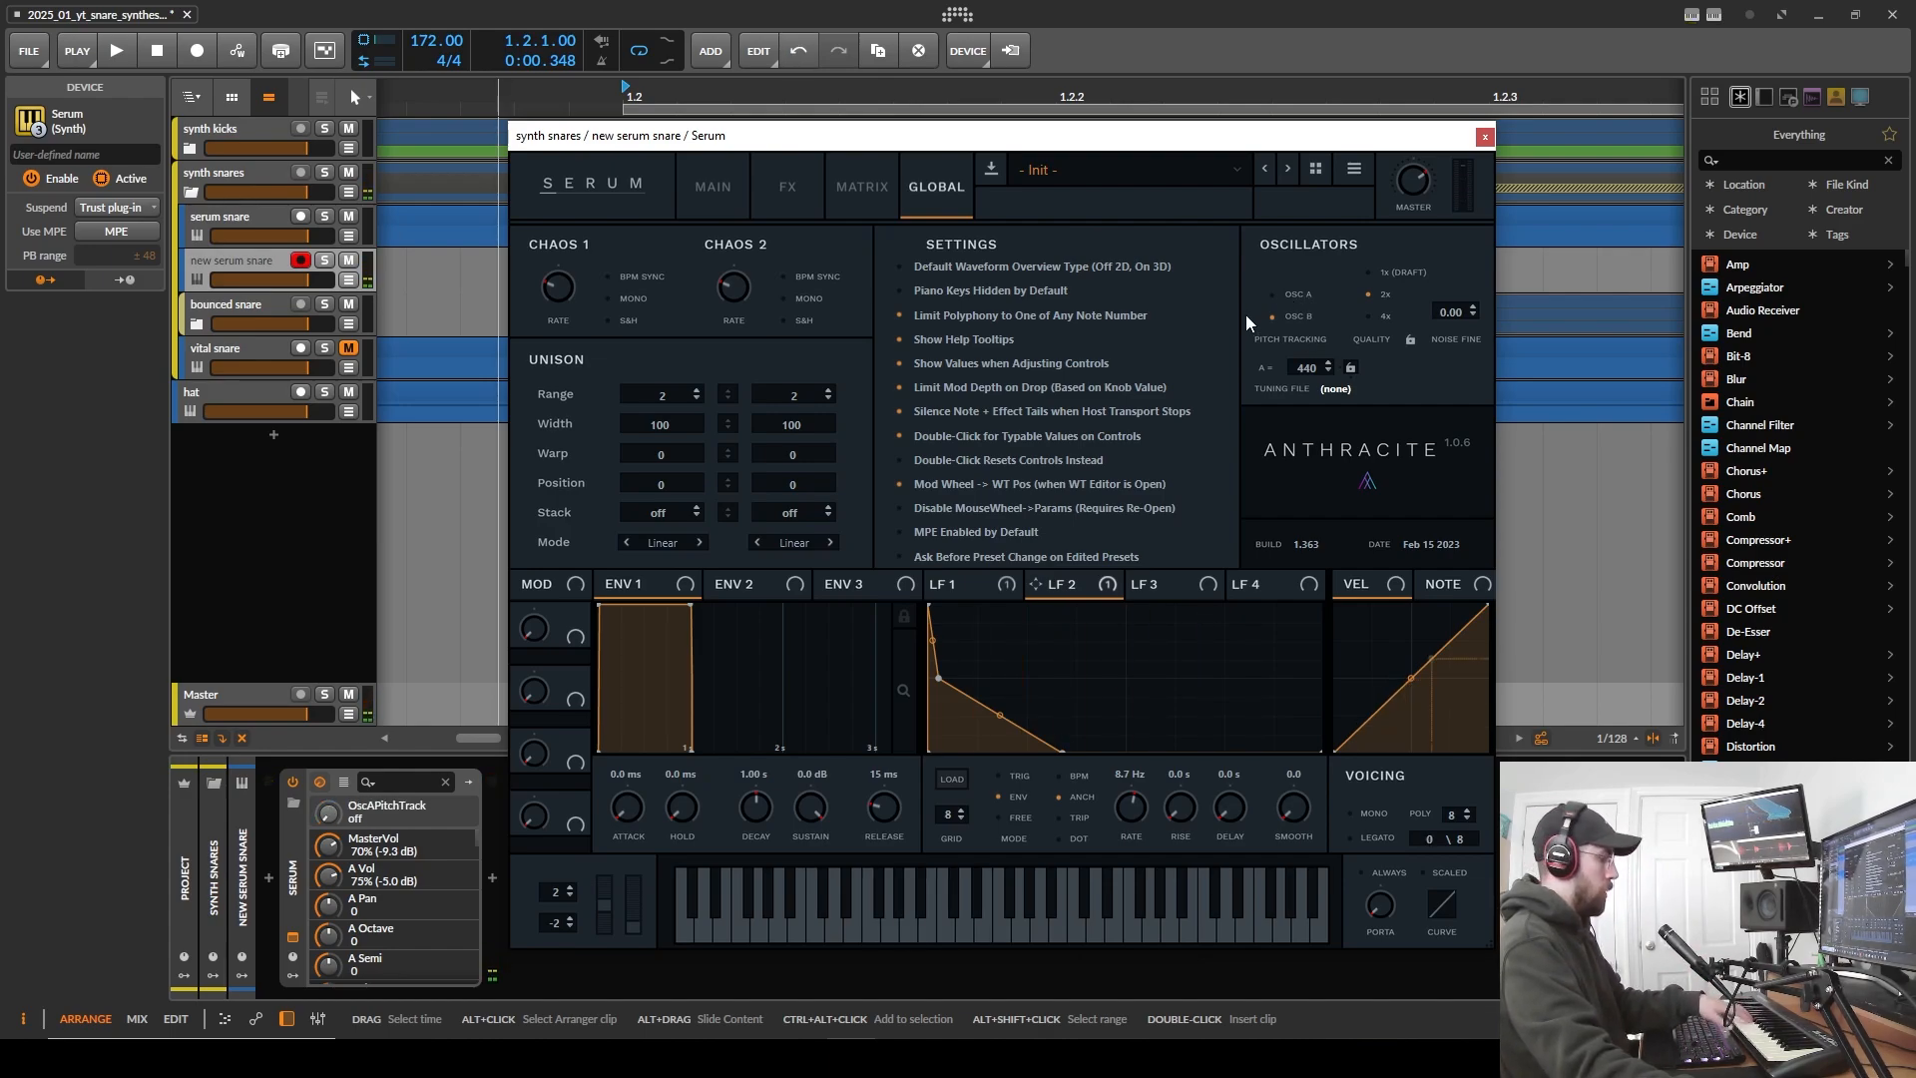
pyautogui.click(736, 199)
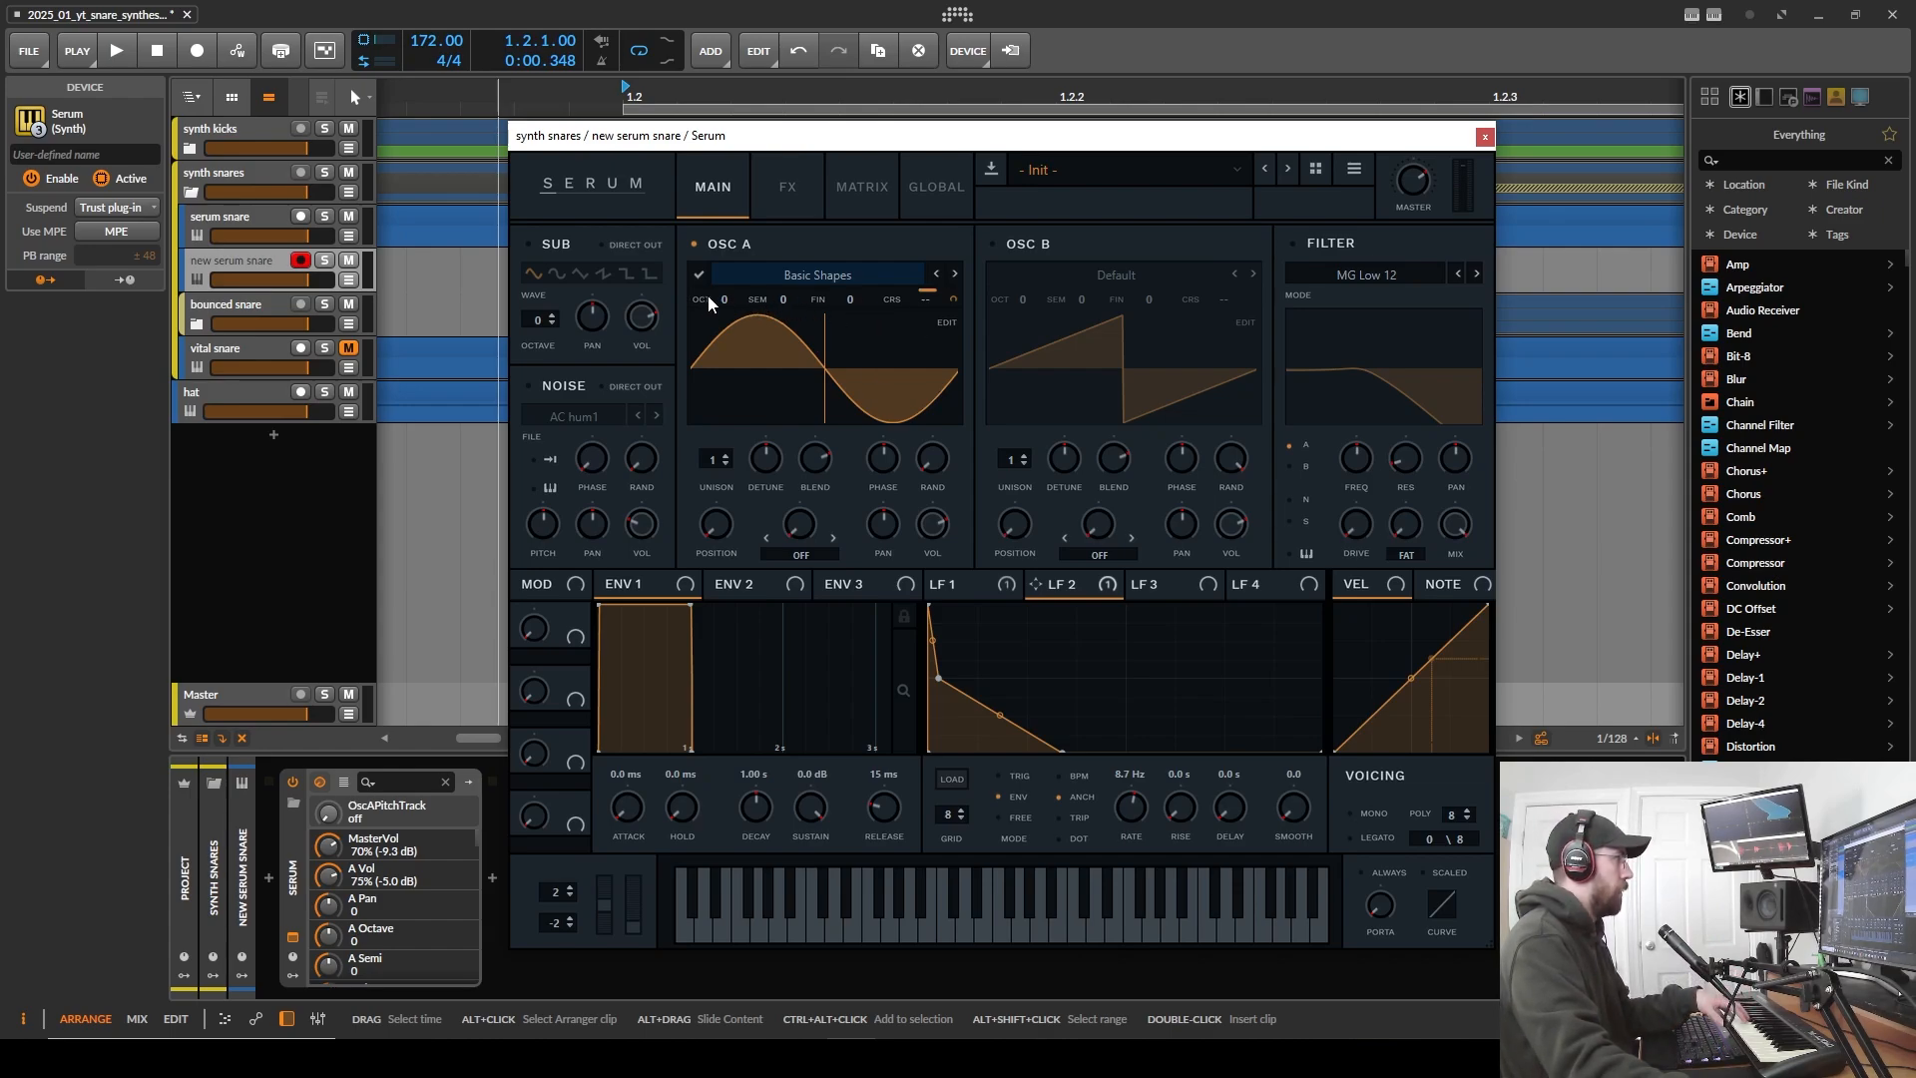
pyautogui.moveTo(727, 297); pyautogui.dragTo(823, 167)
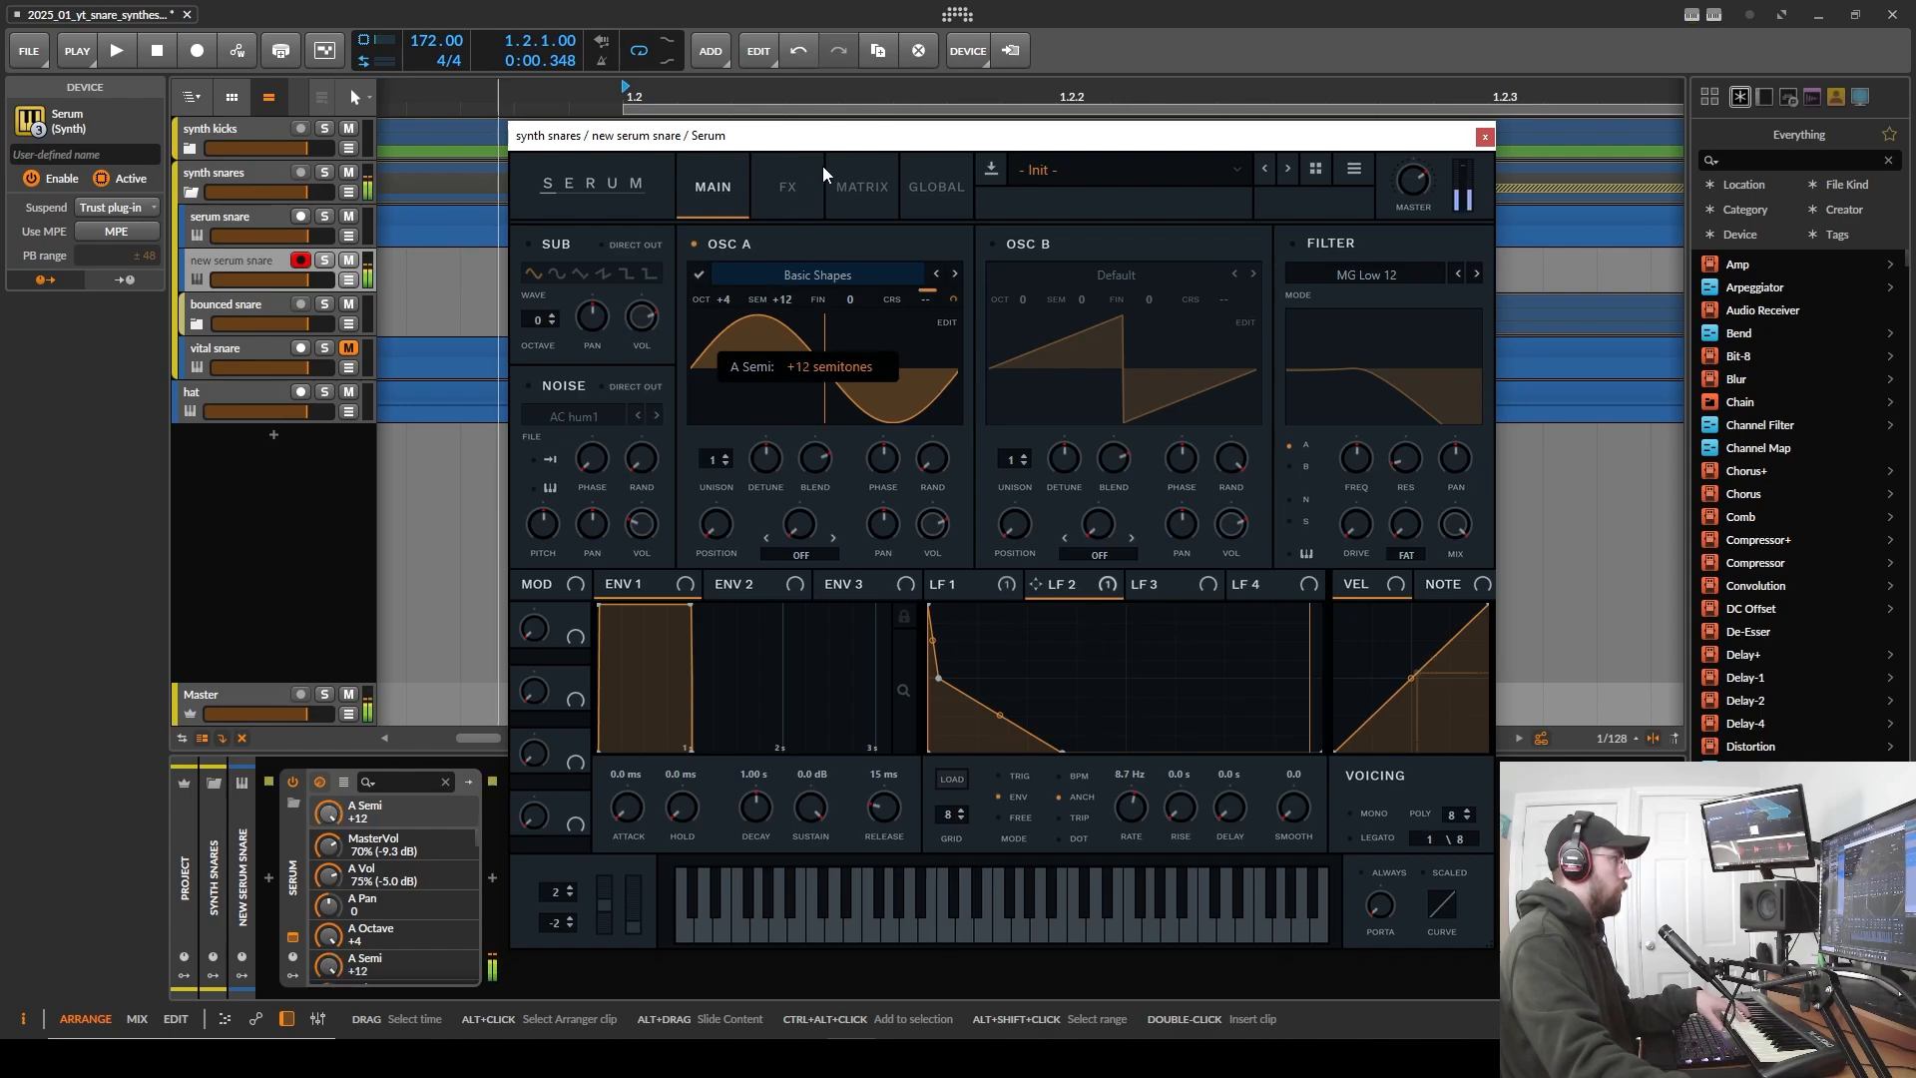
pyautogui.doubleClick(786, 295)
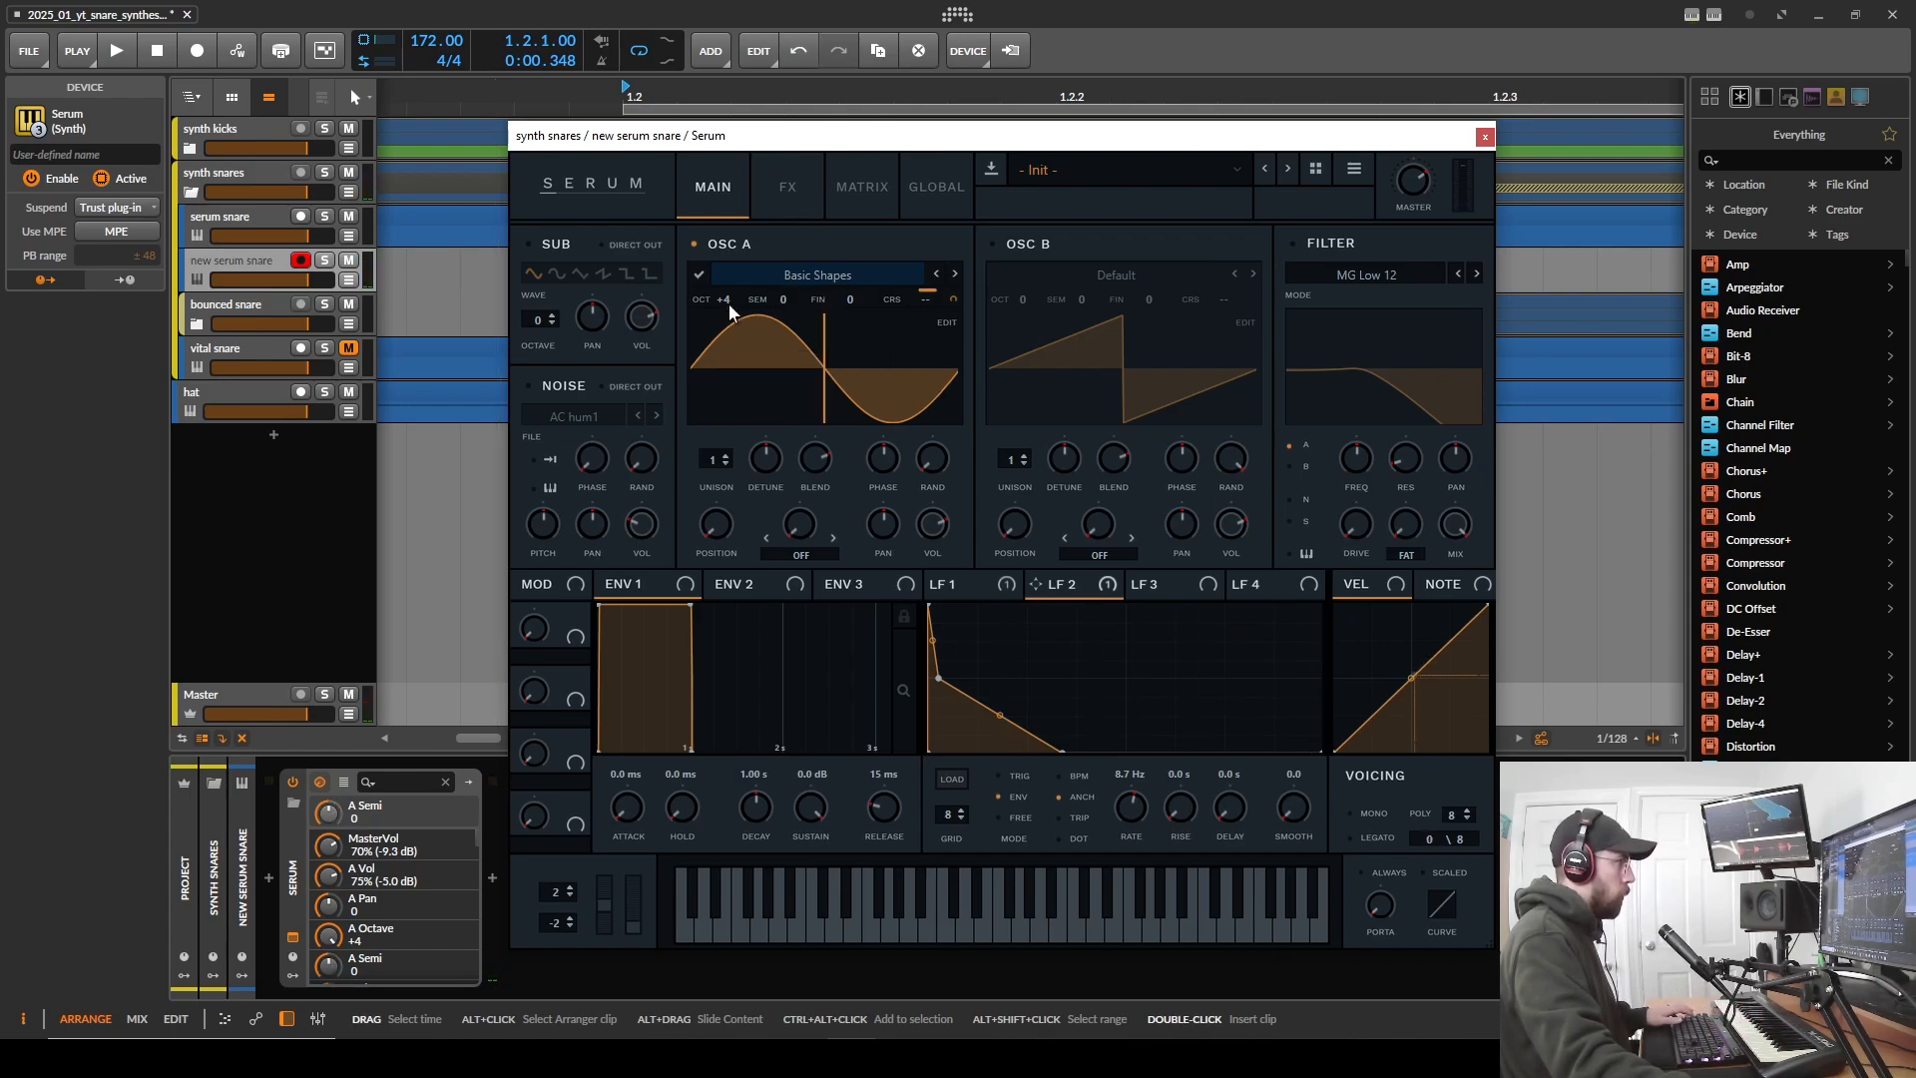
# - Reset oscillator A's octave to 0 and turn its pitch tracking back on
pyautogui.doubleClick(729, 297)
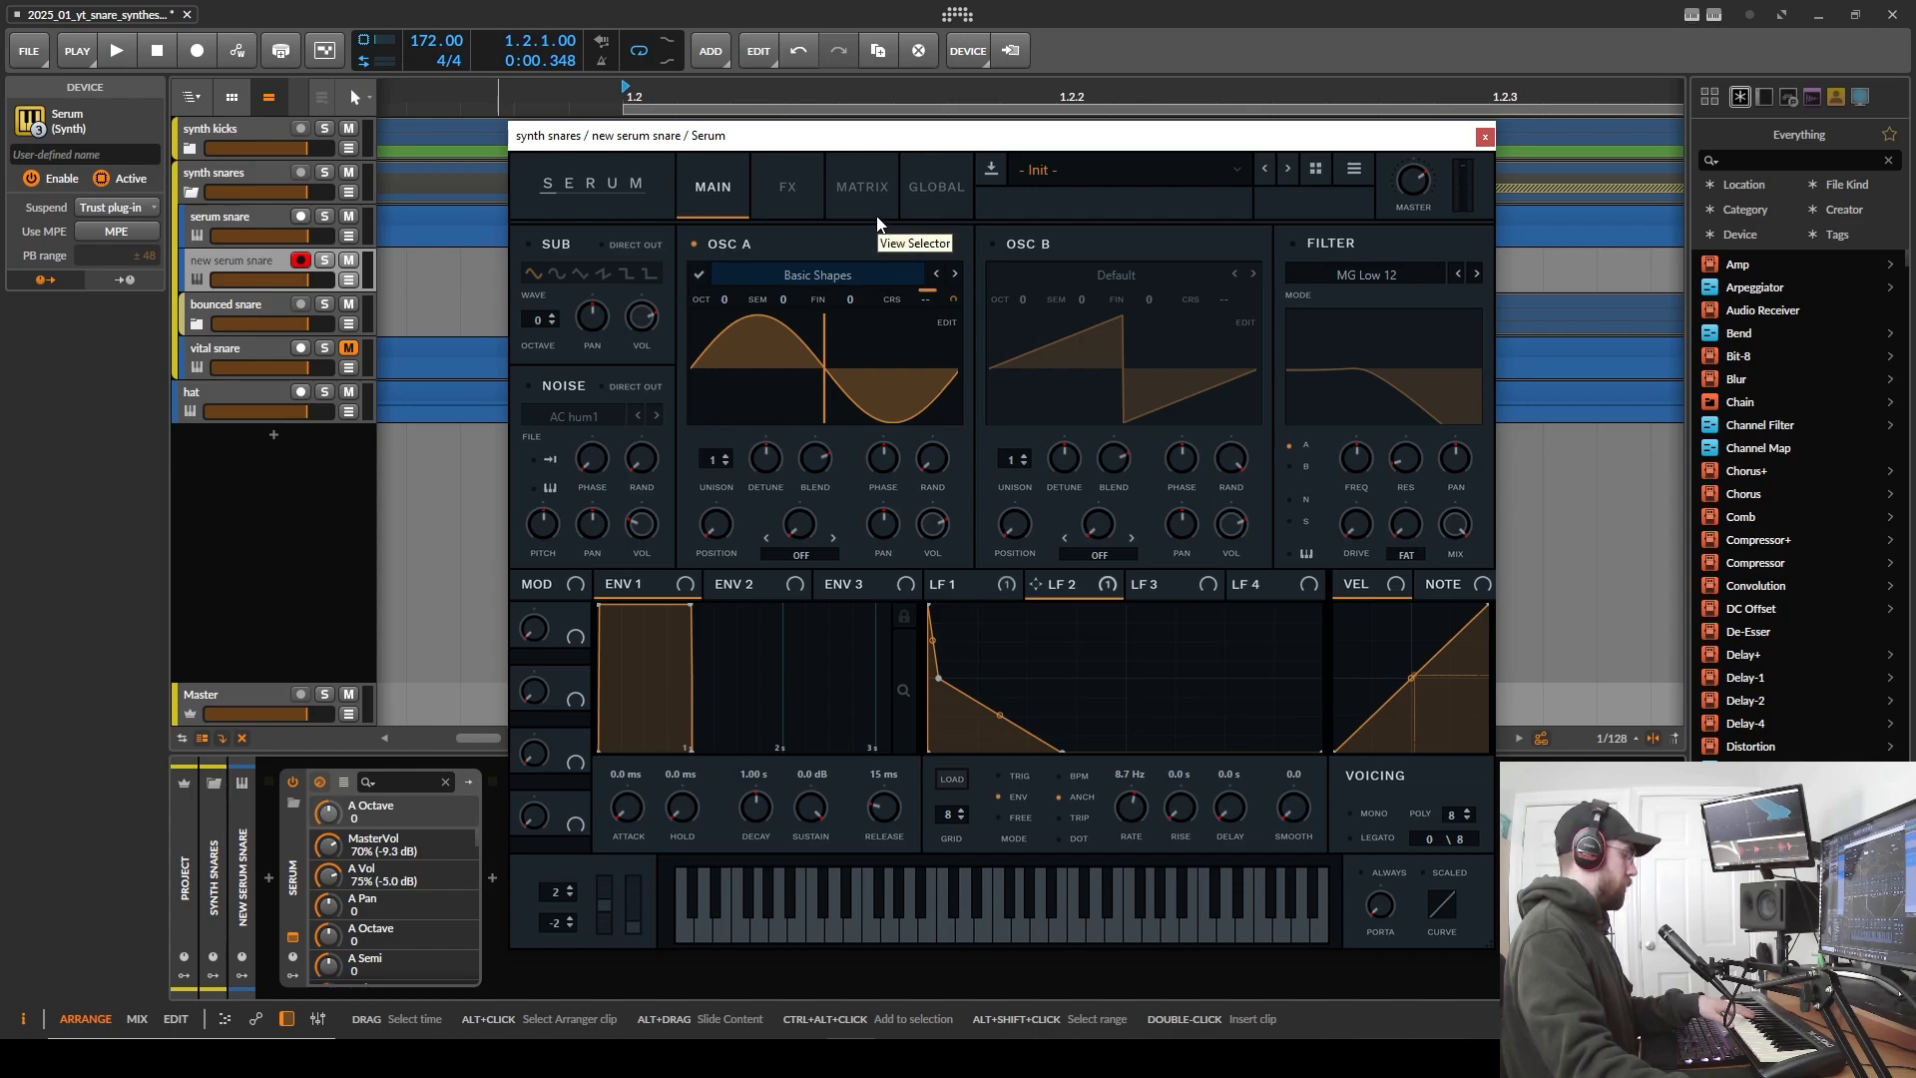
pyautogui.click(943, 189)
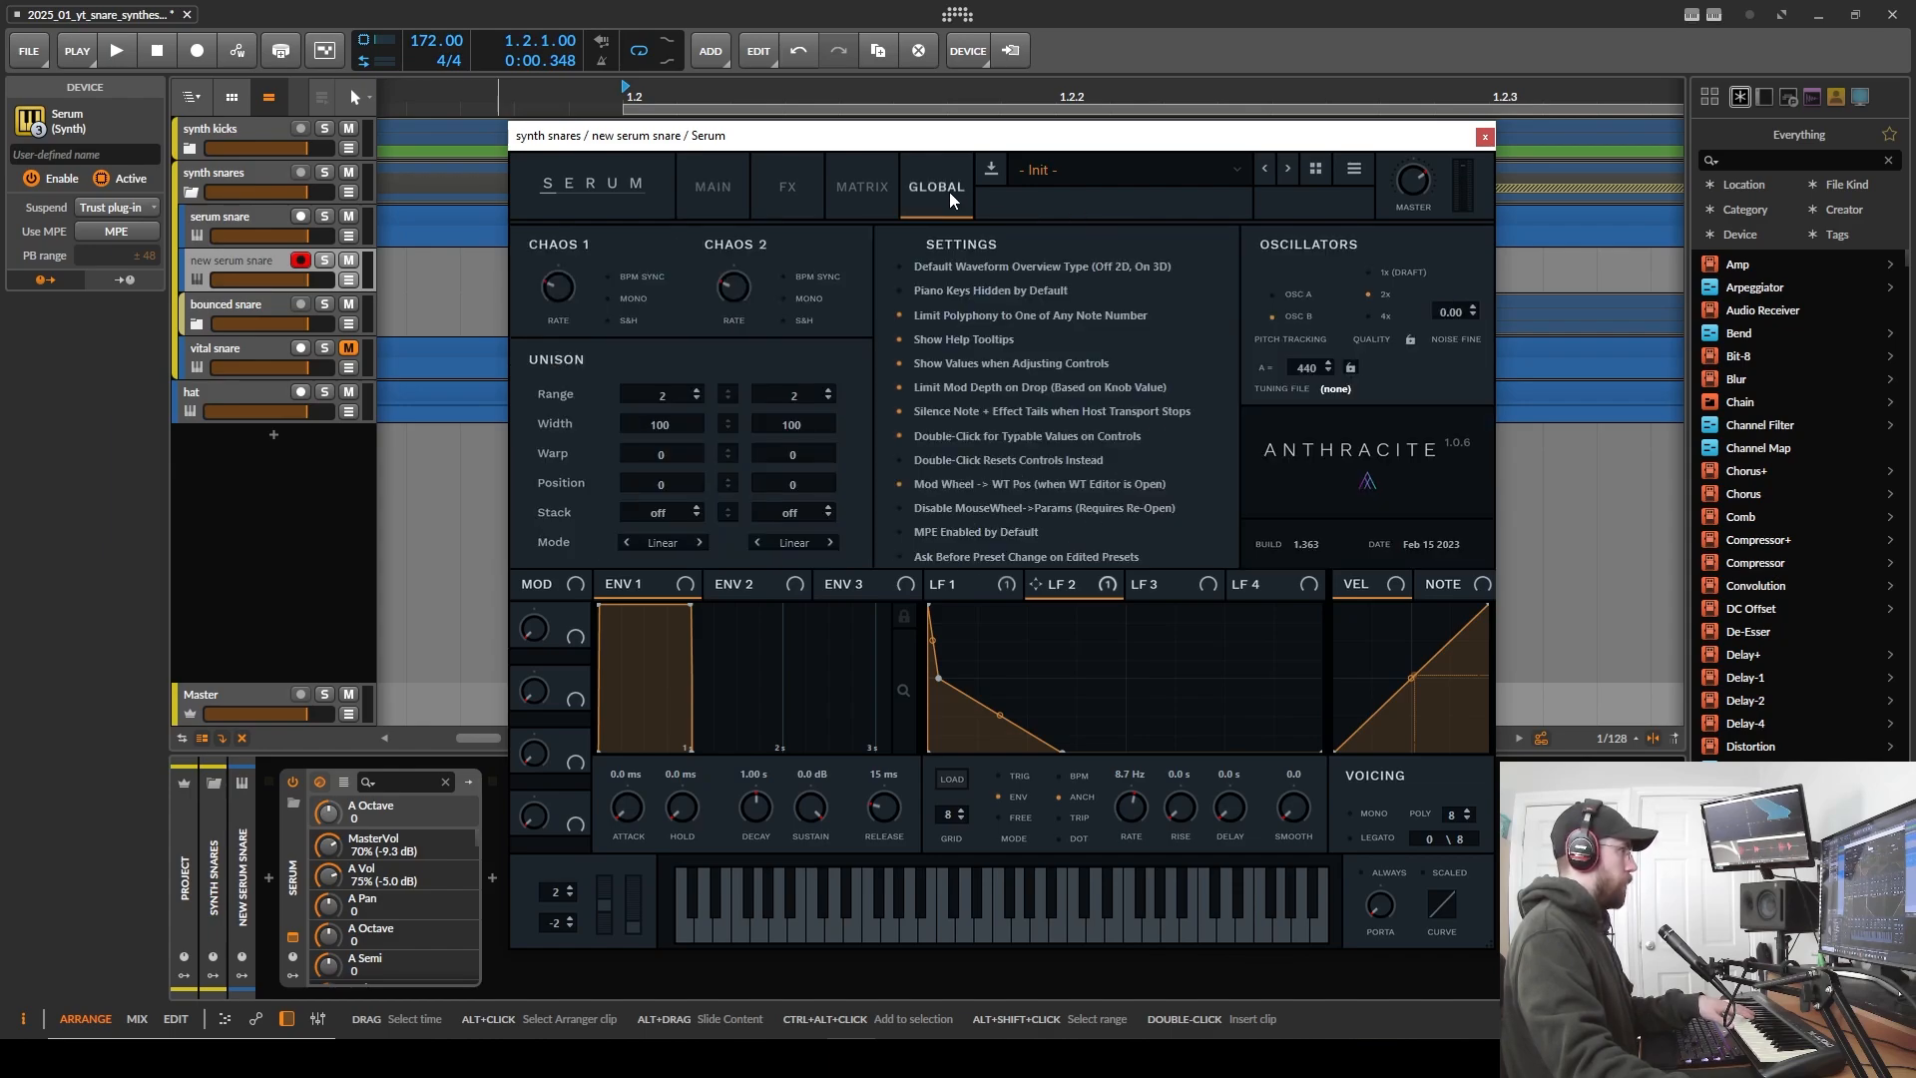
pyautogui.click(1284, 295)
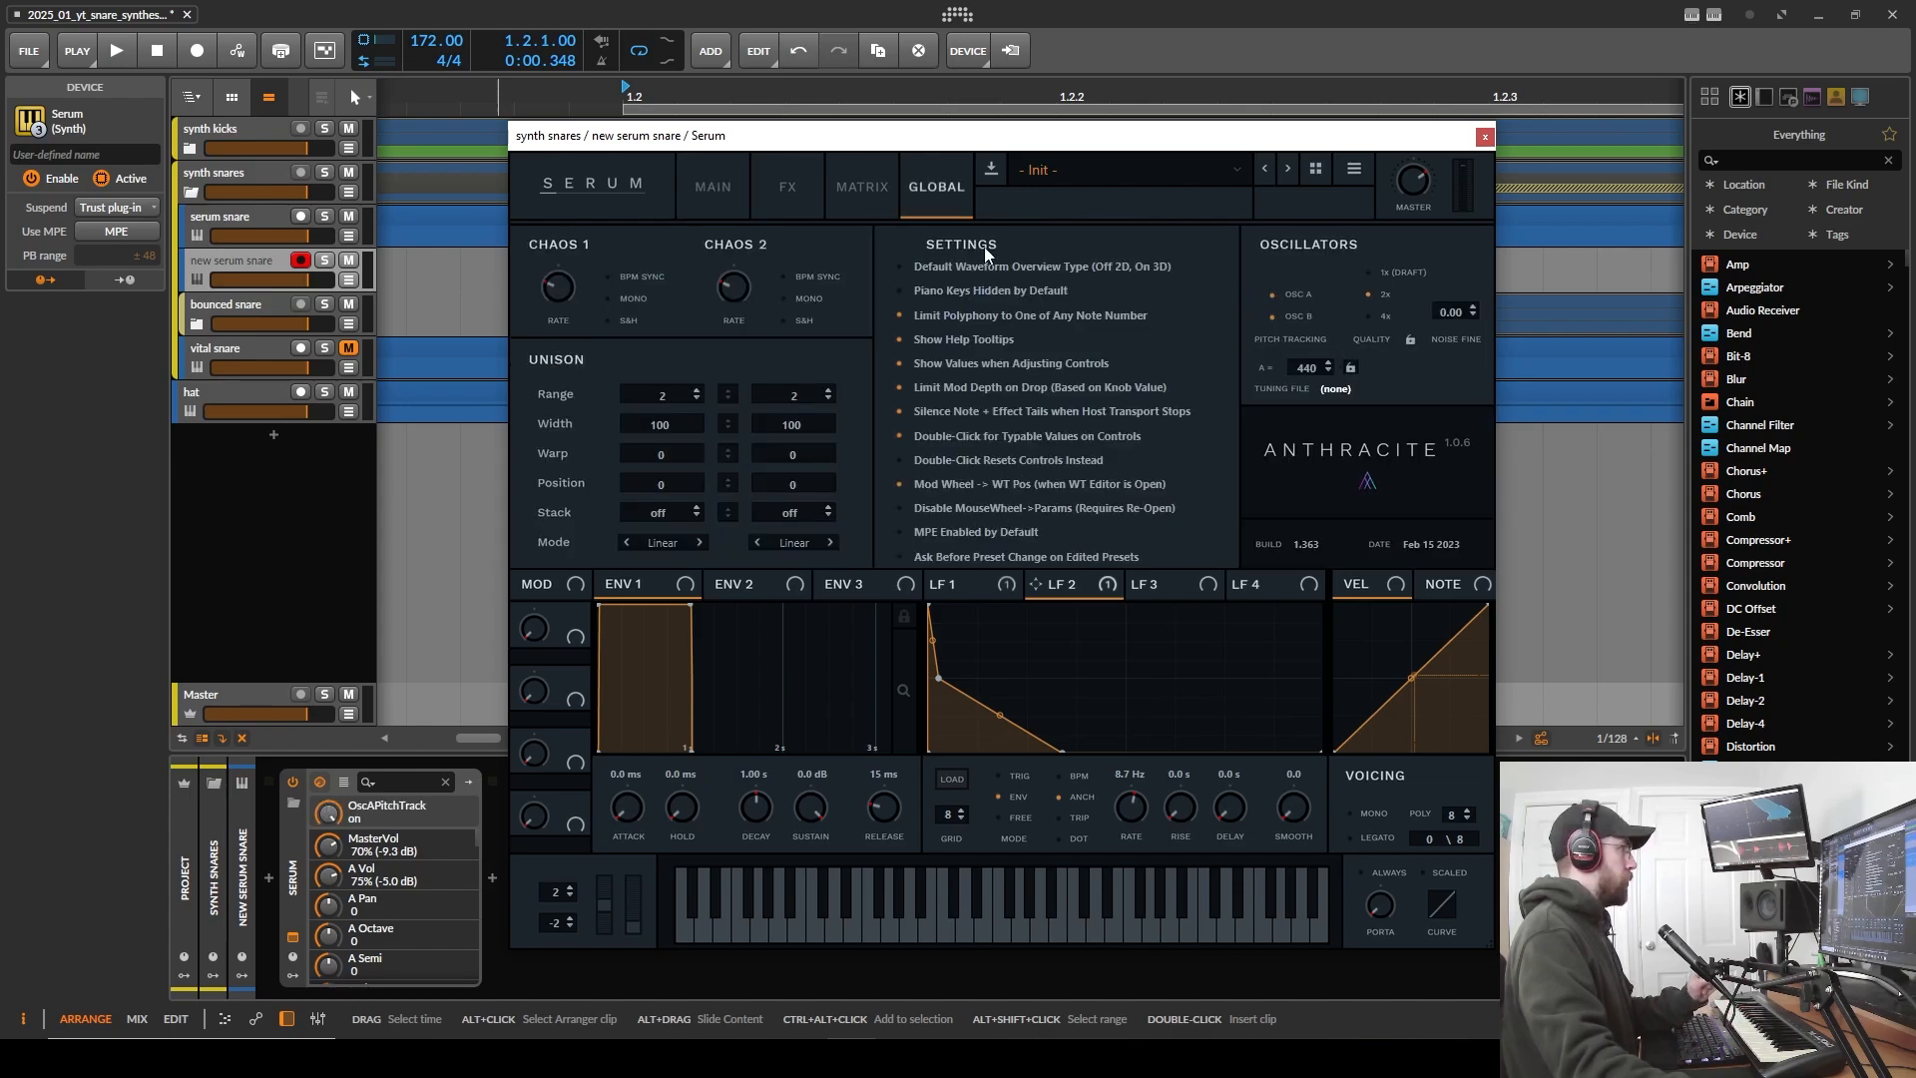
pyautogui.click(735, 203)
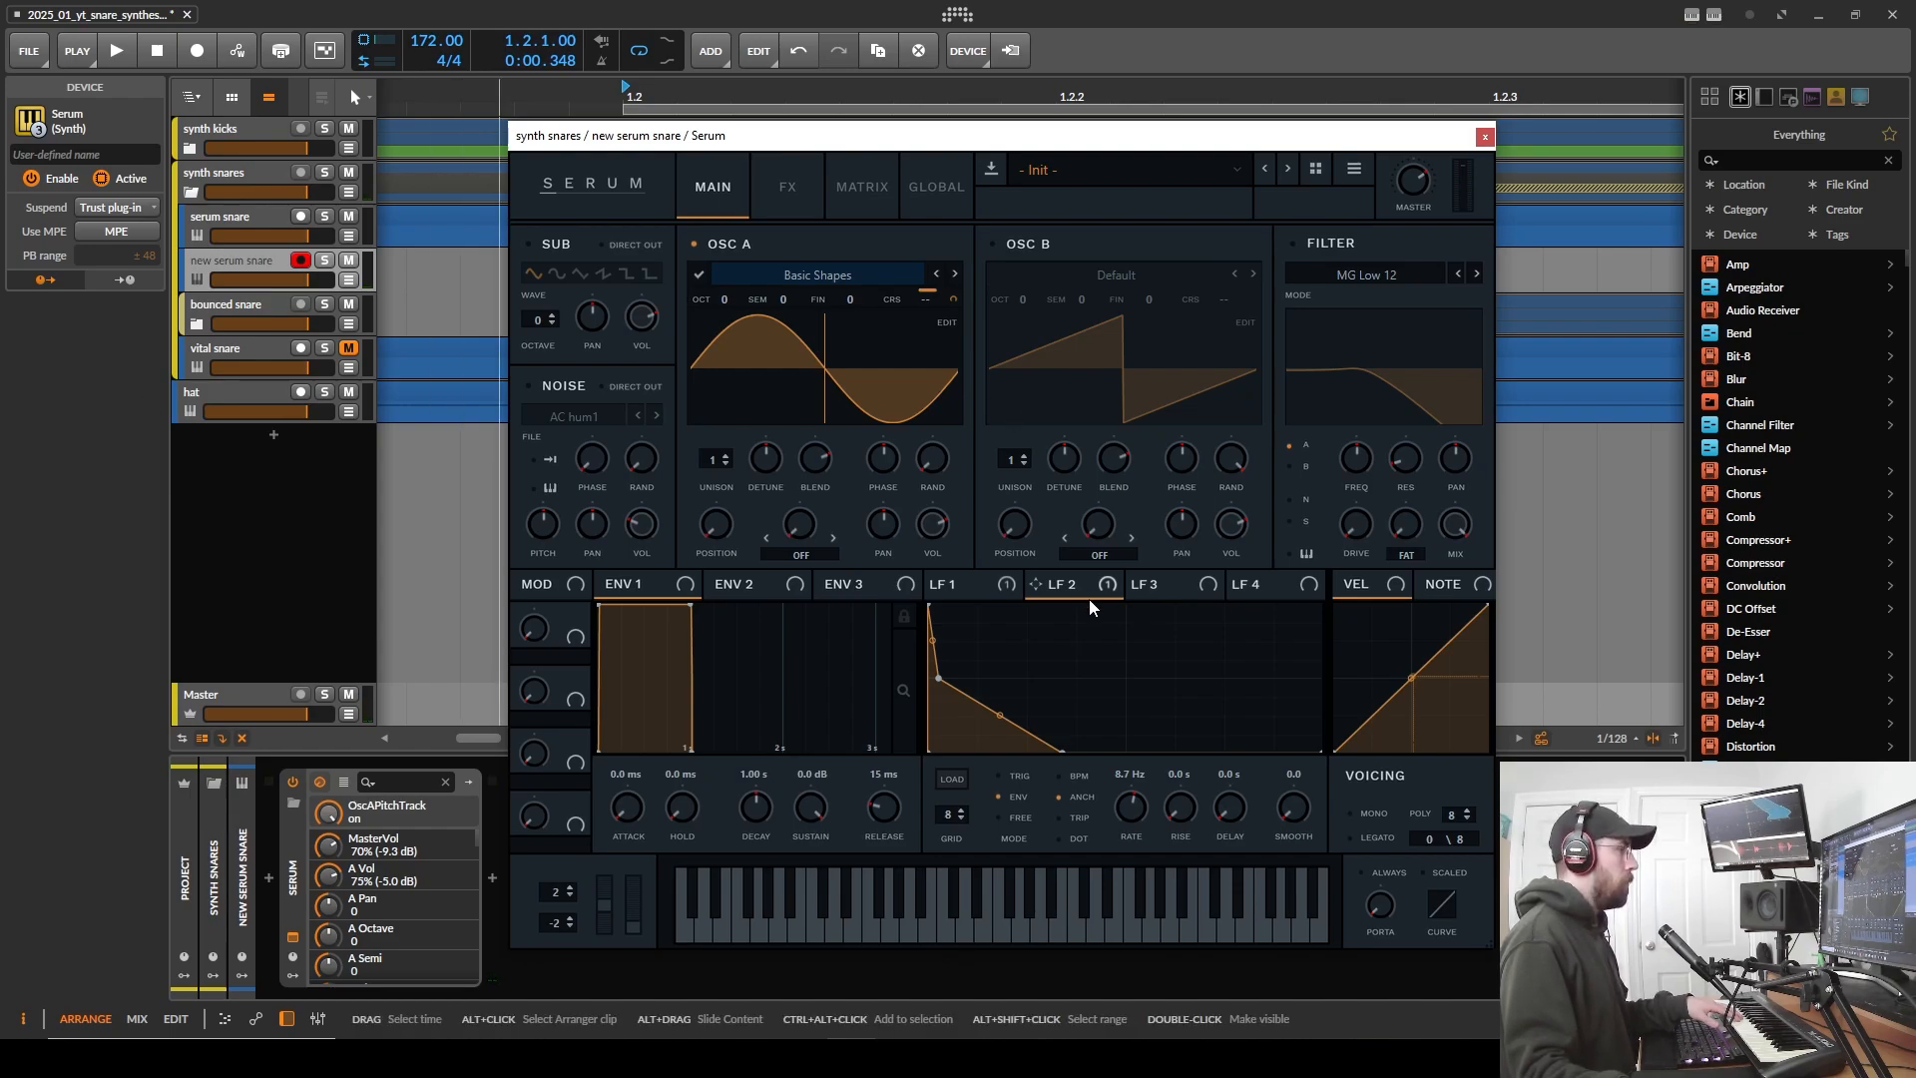
# - Shape LFO 3 to hold full height until nearly half the cycle and fall to zero by about two thirds
pyautogui.click(1163, 589)
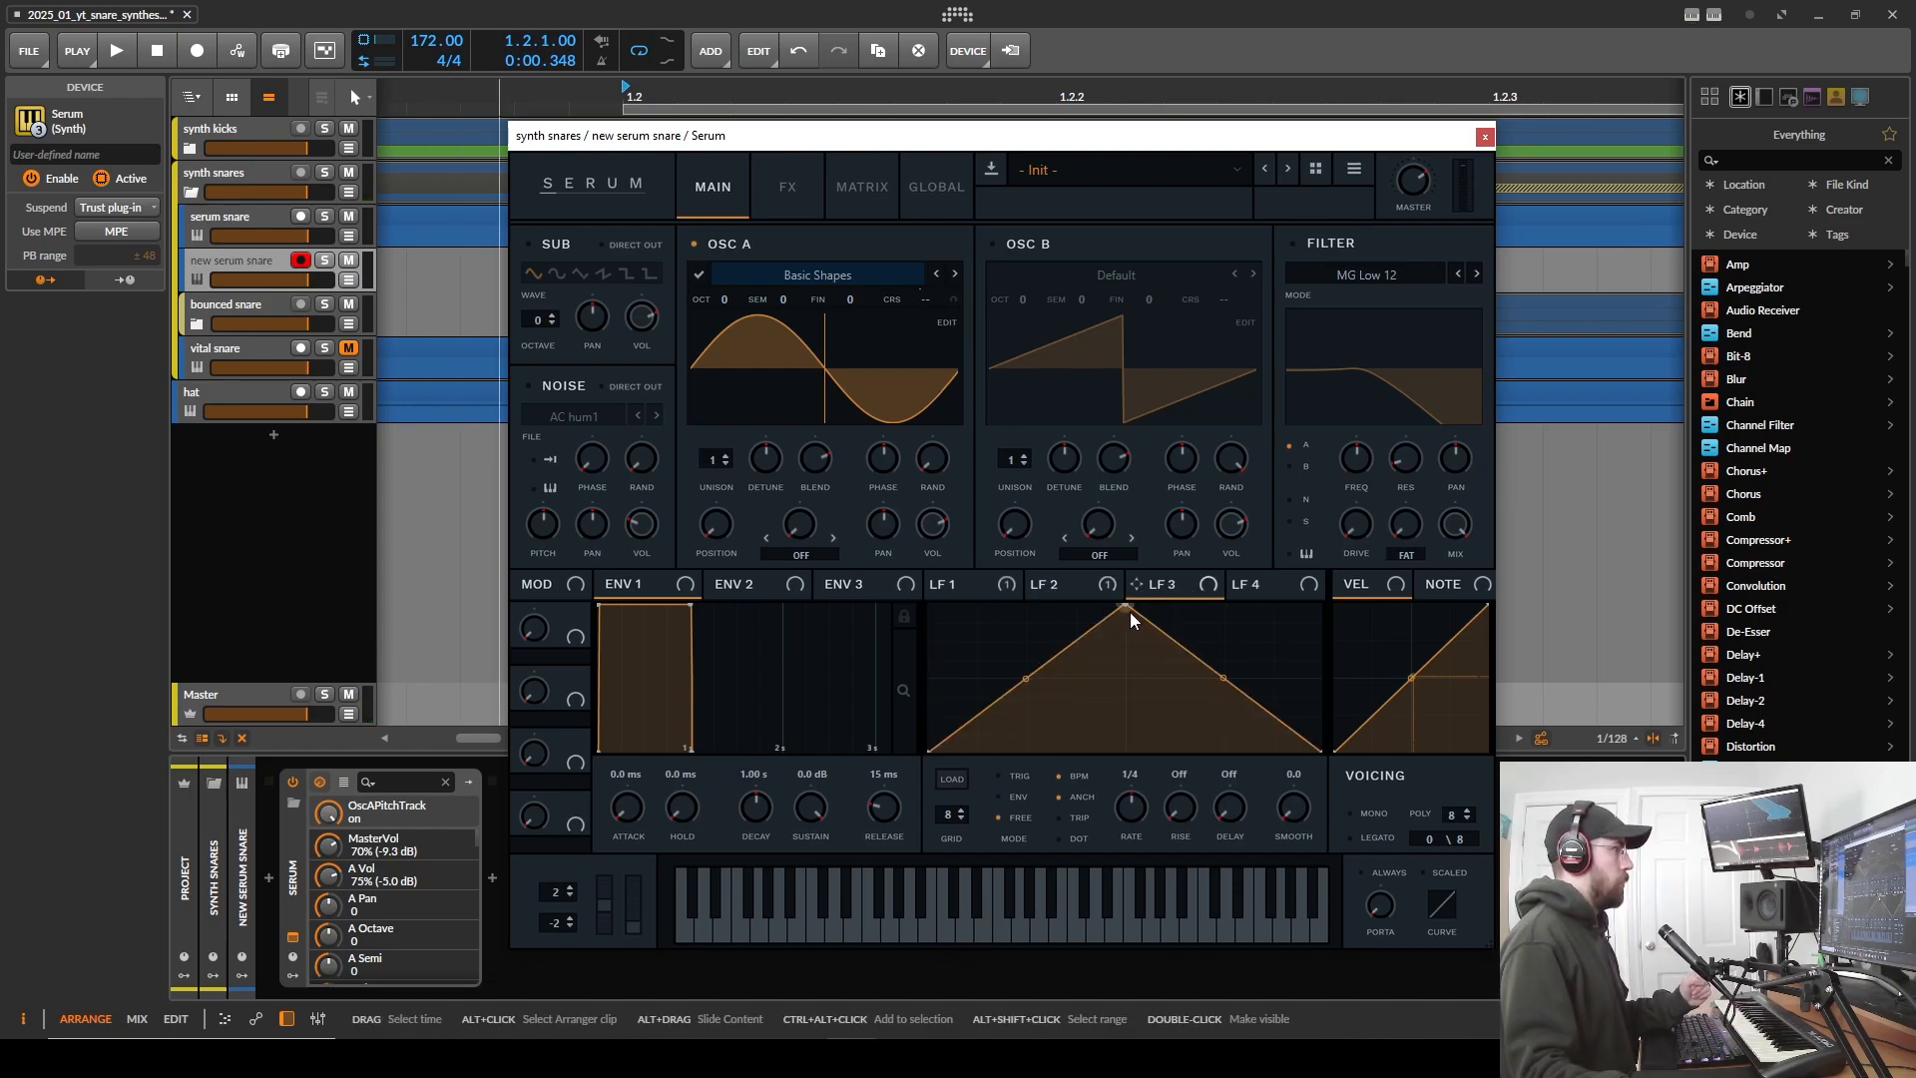
pyautogui.moveTo(1126, 608); pyautogui.dragTo(929, 608)
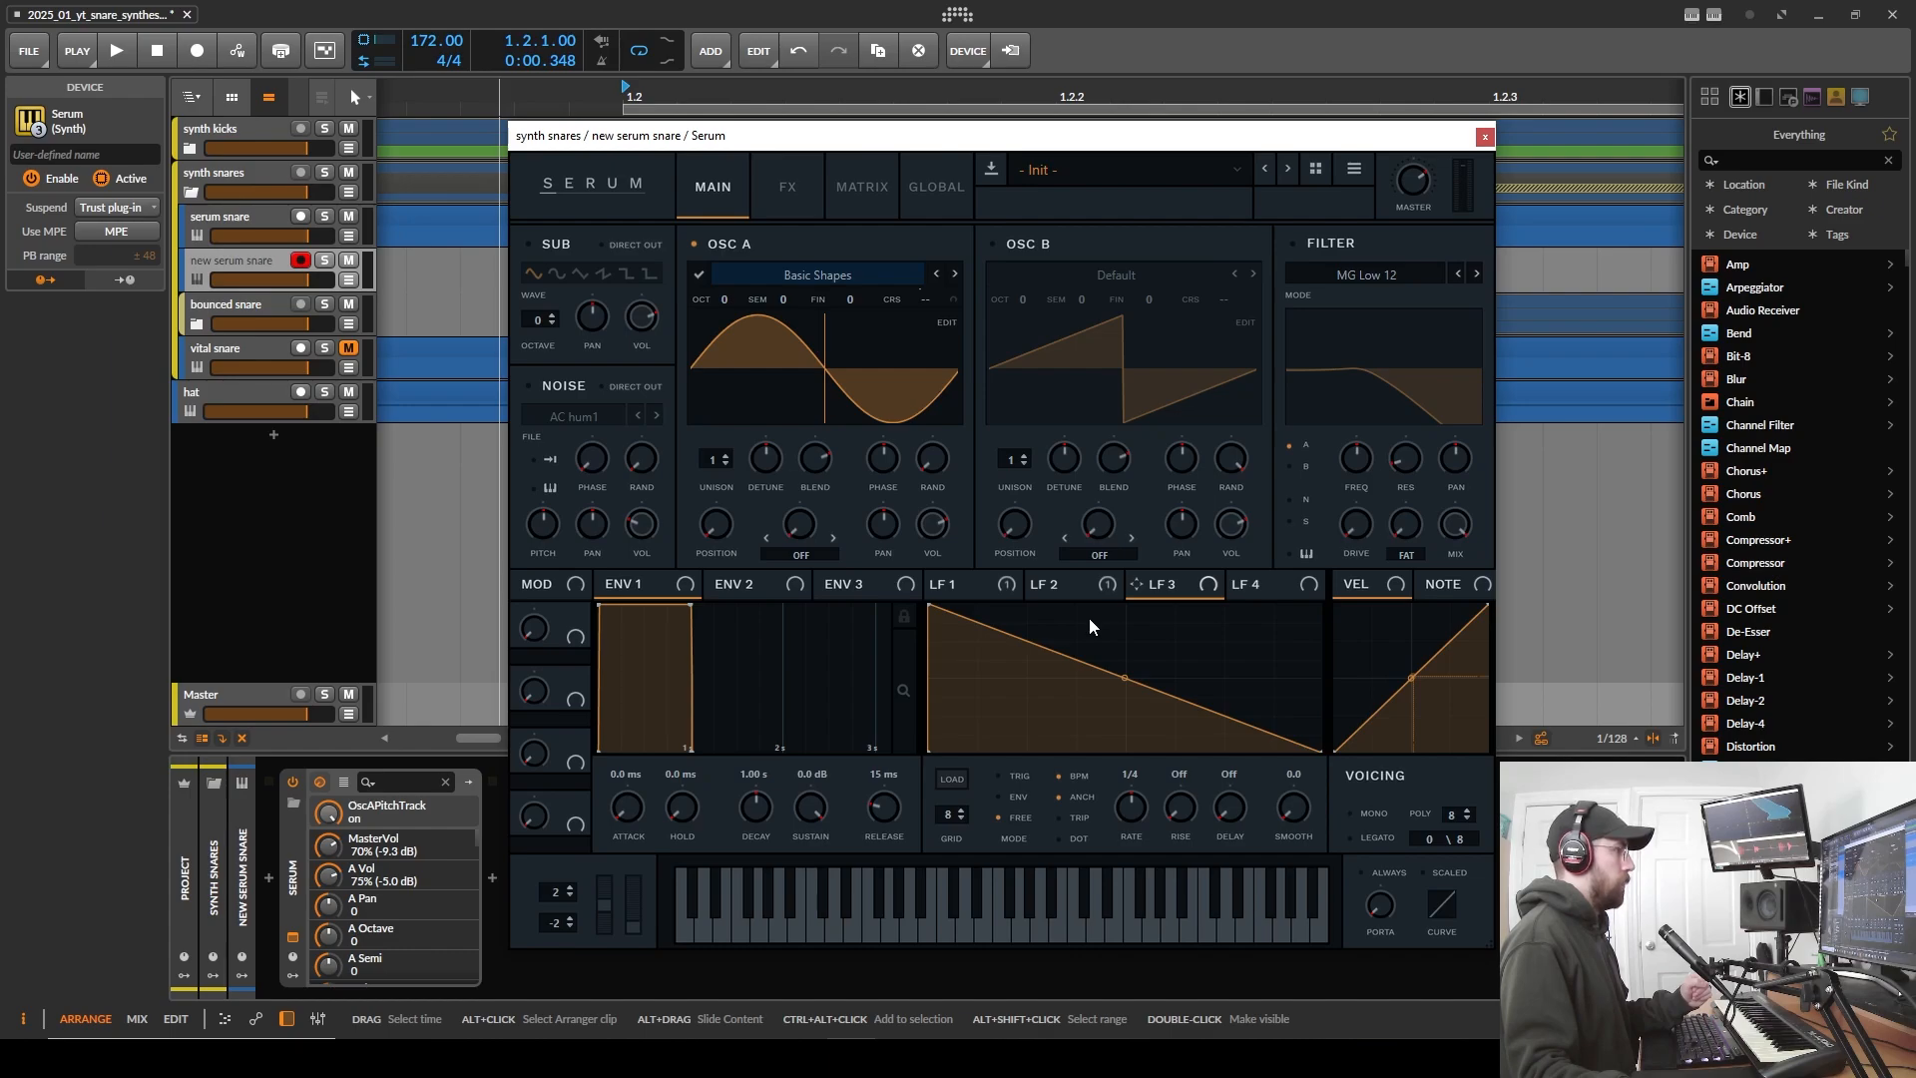
pyautogui.doubleClick(1087, 619)
pyautogui.moveTo(1088, 619); pyautogui.dragTo(1122, 605)
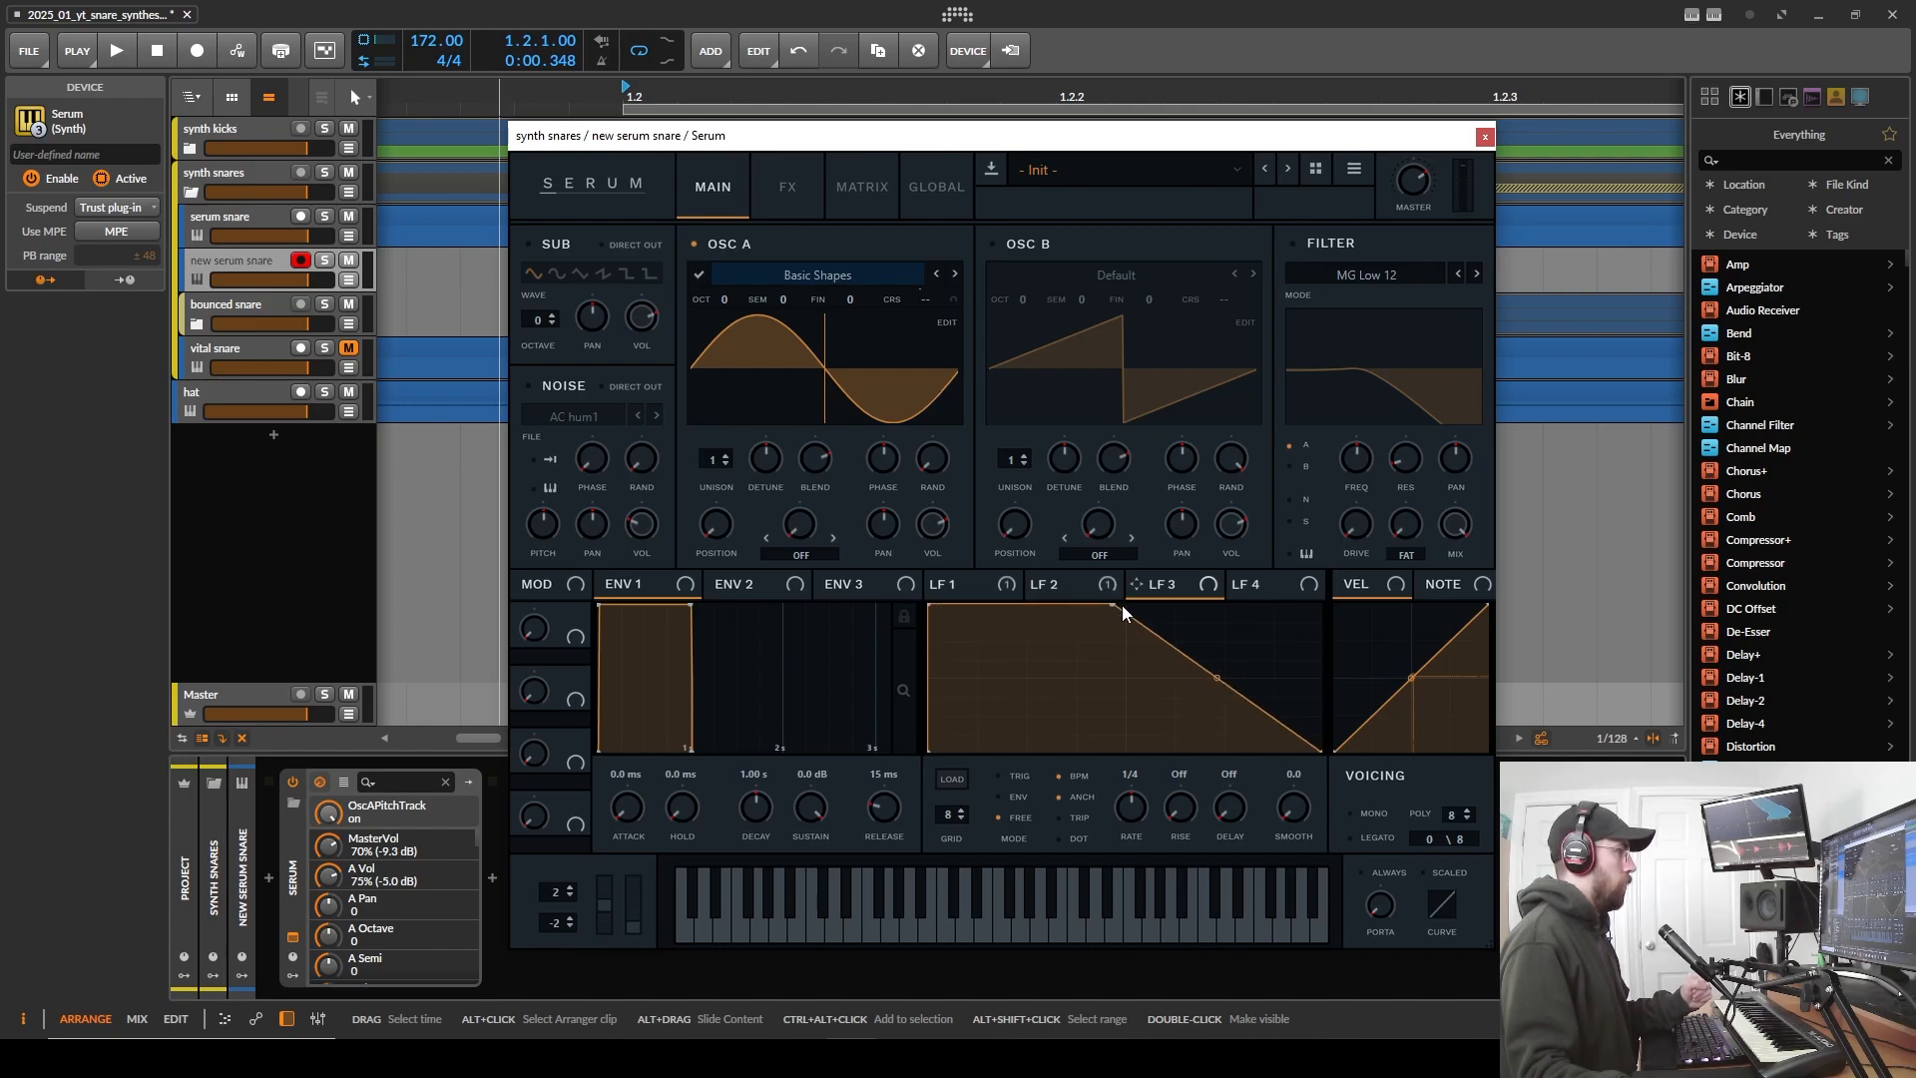
pyautogui.doubleClick(1180, 689)
pyautogui.moveTo(1179, 689); pyautogui.dragTo(1191, 795)
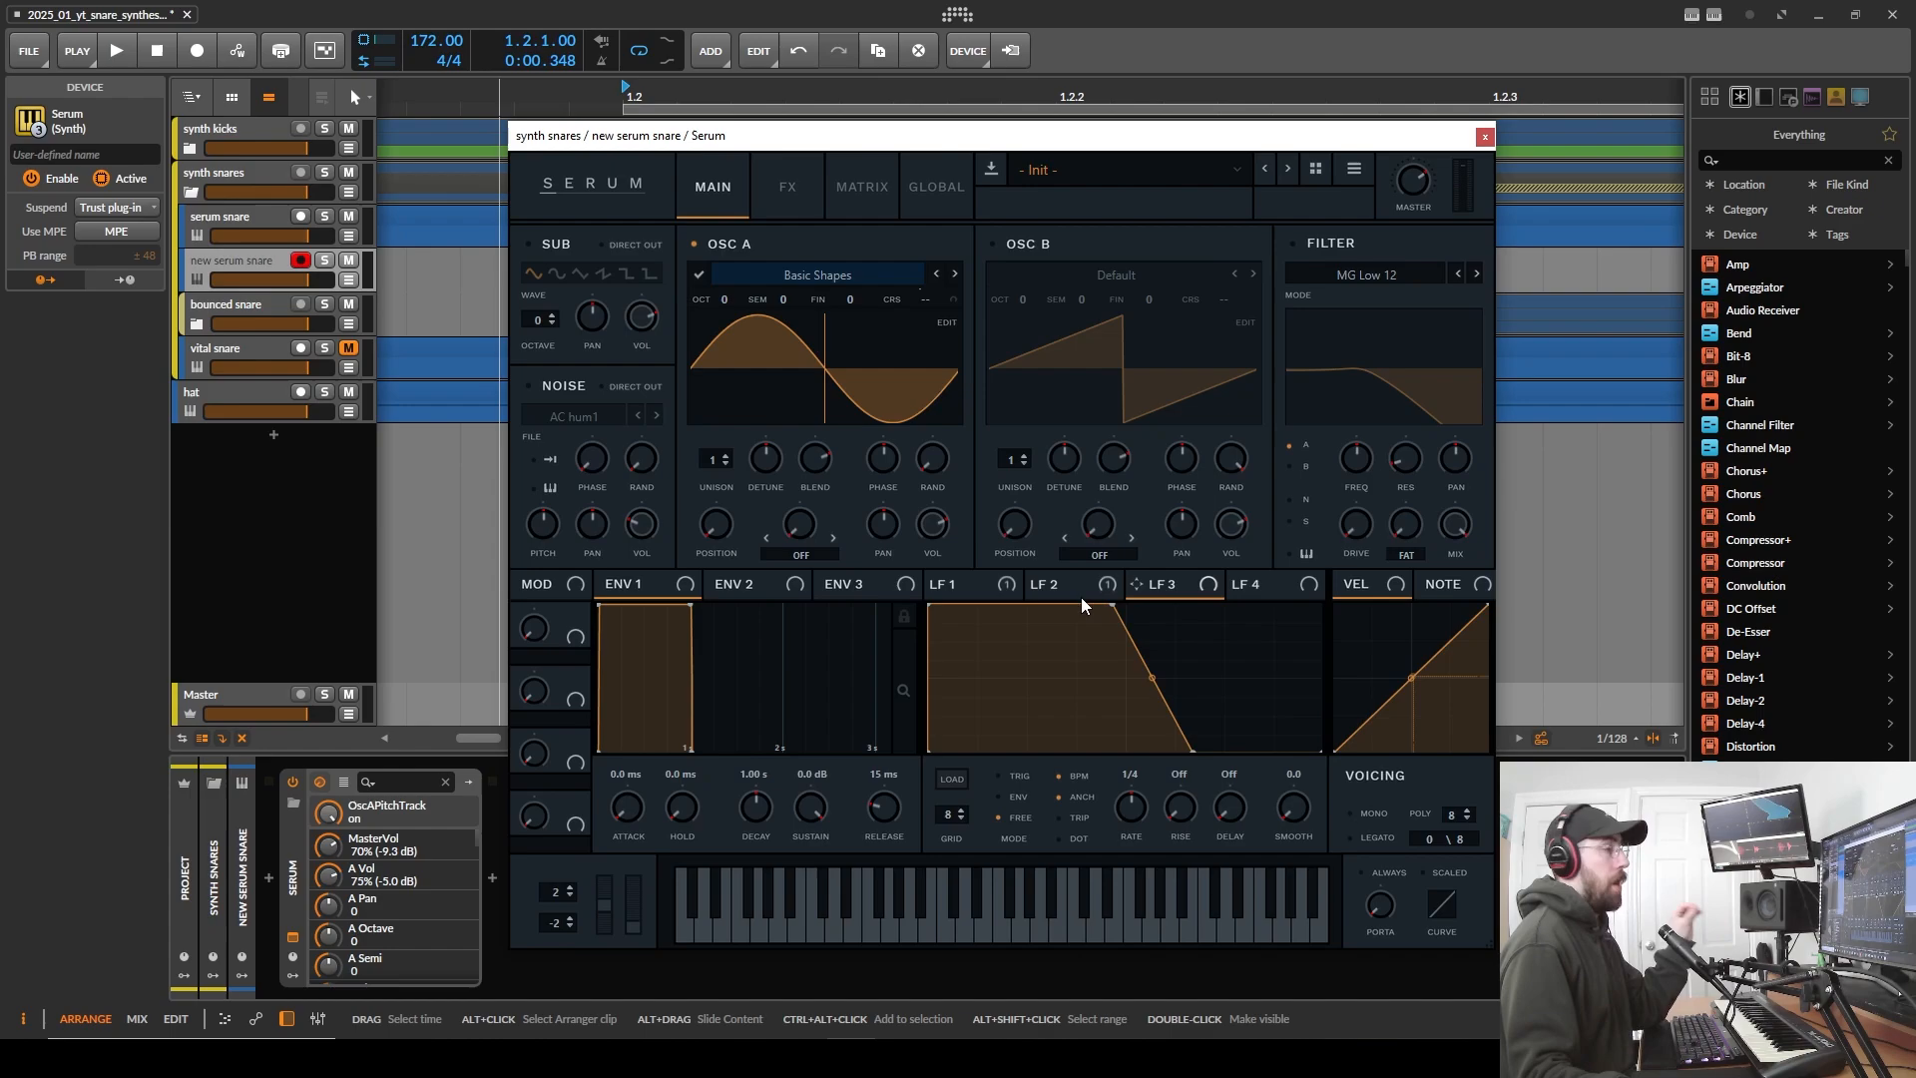
# - Examine the envelope editor's zoom range and compare it with the shapes of LFO 1 and LFO 2
pyautogui.click(762, 582)
pyautogui.click(838, 583)
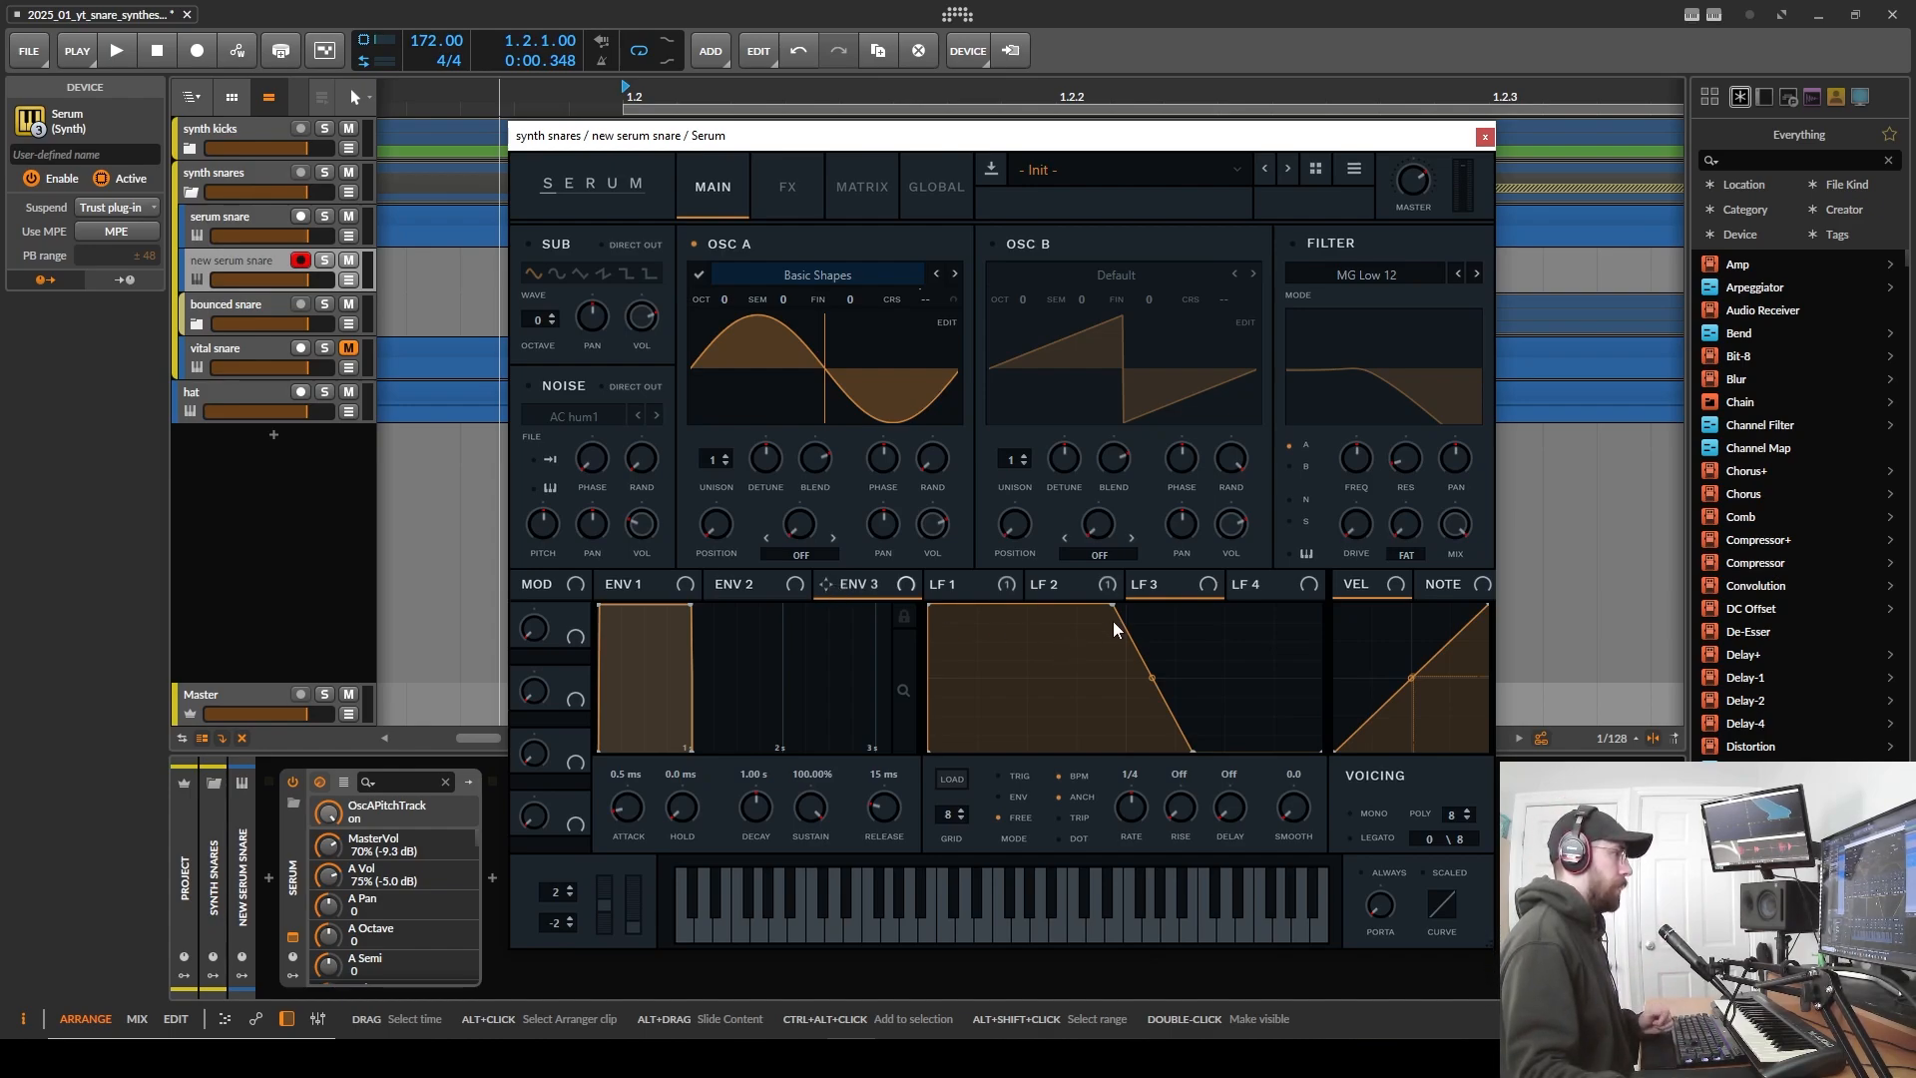
pyautogui.click(964, 583)
pyautogui.click(1043, 587)
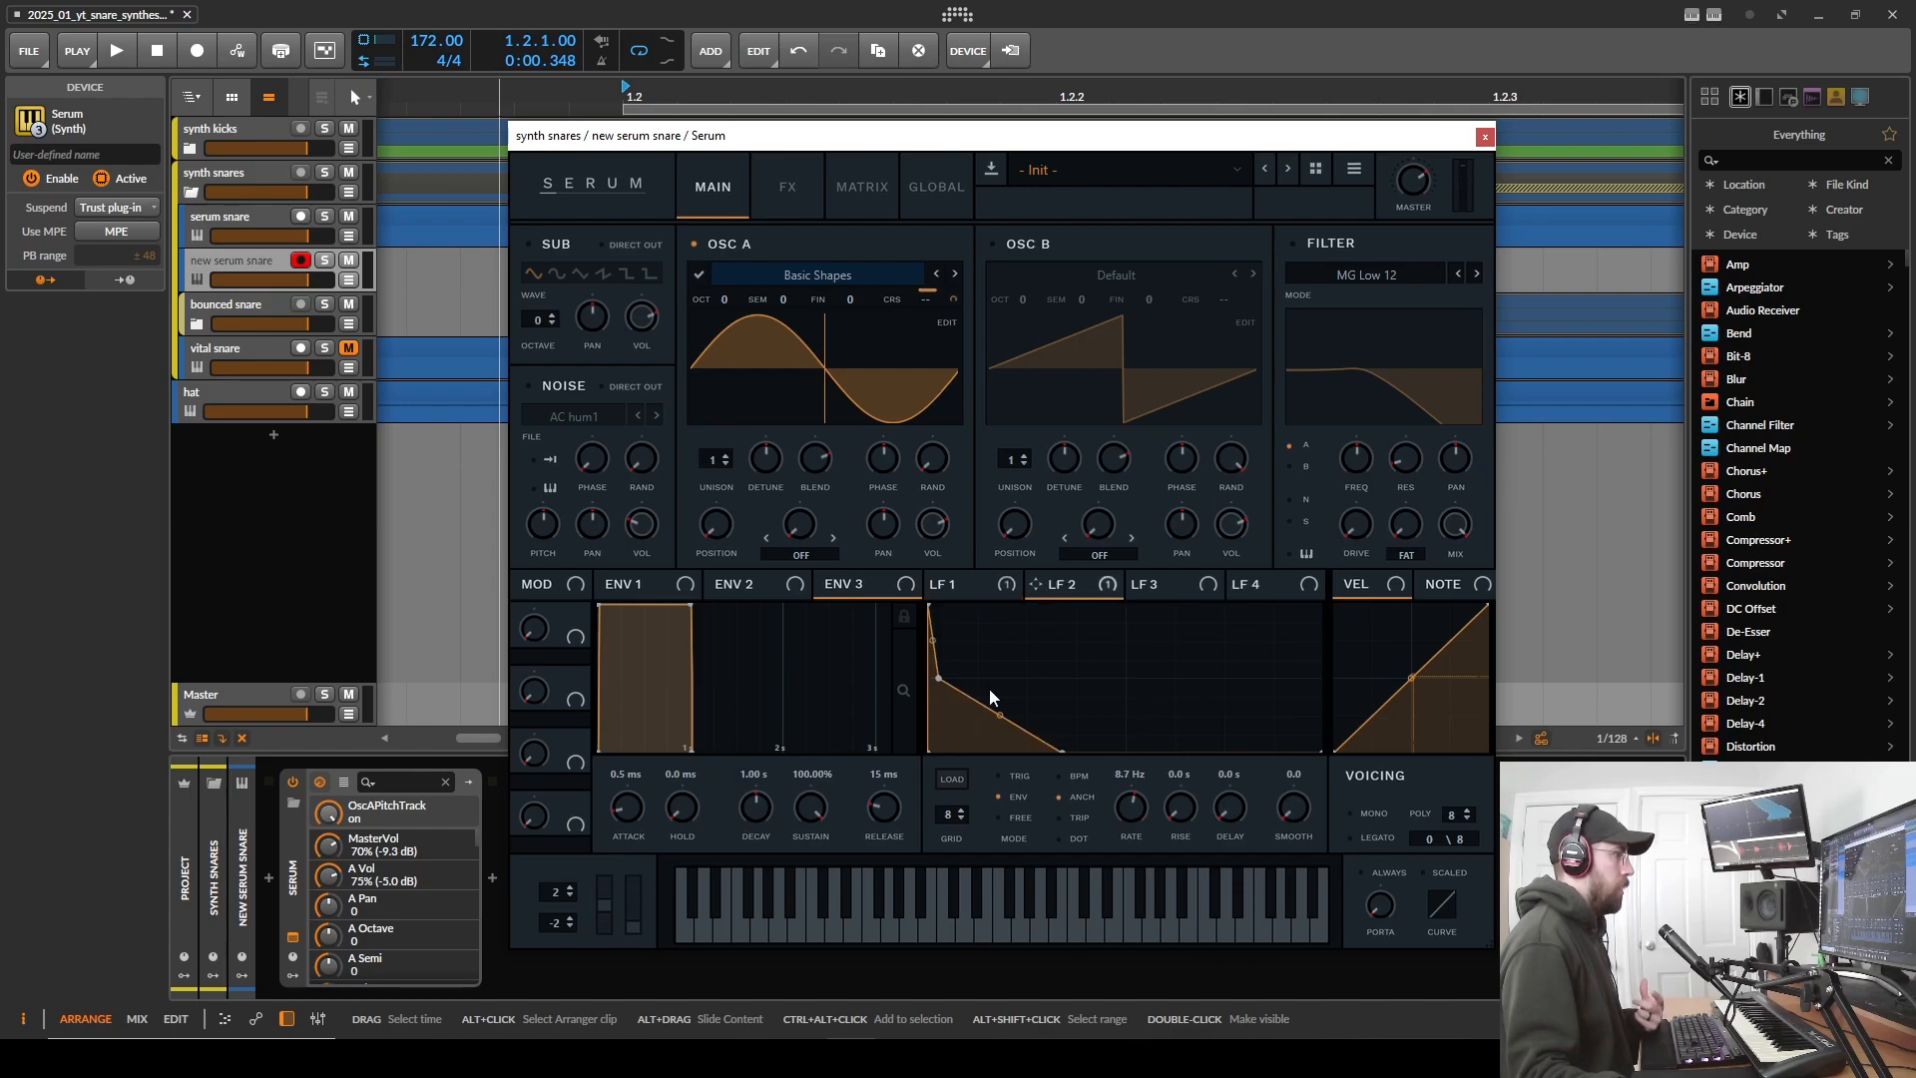
pyautogui.click(956, 584)
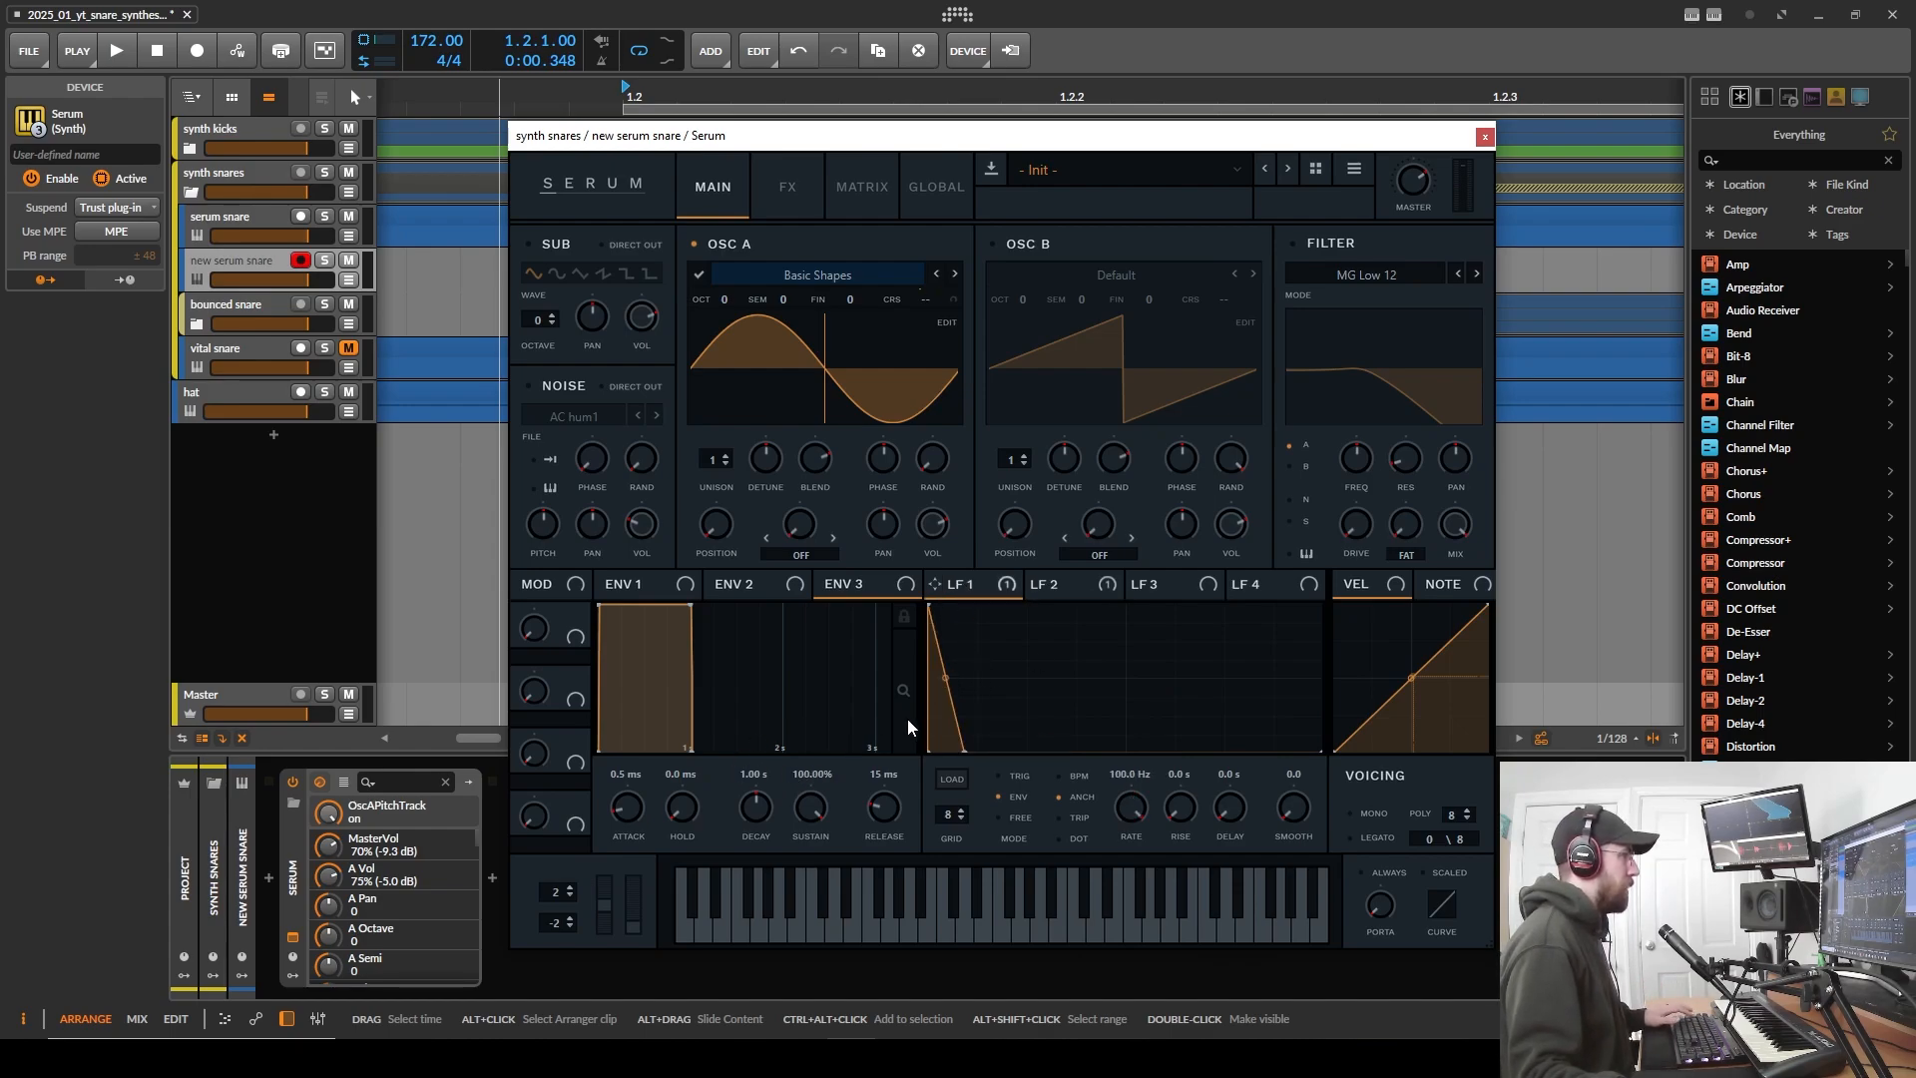
pyautogui.scroll(3, 907, 725)
pyautogui.scroll(4, 907, 716)
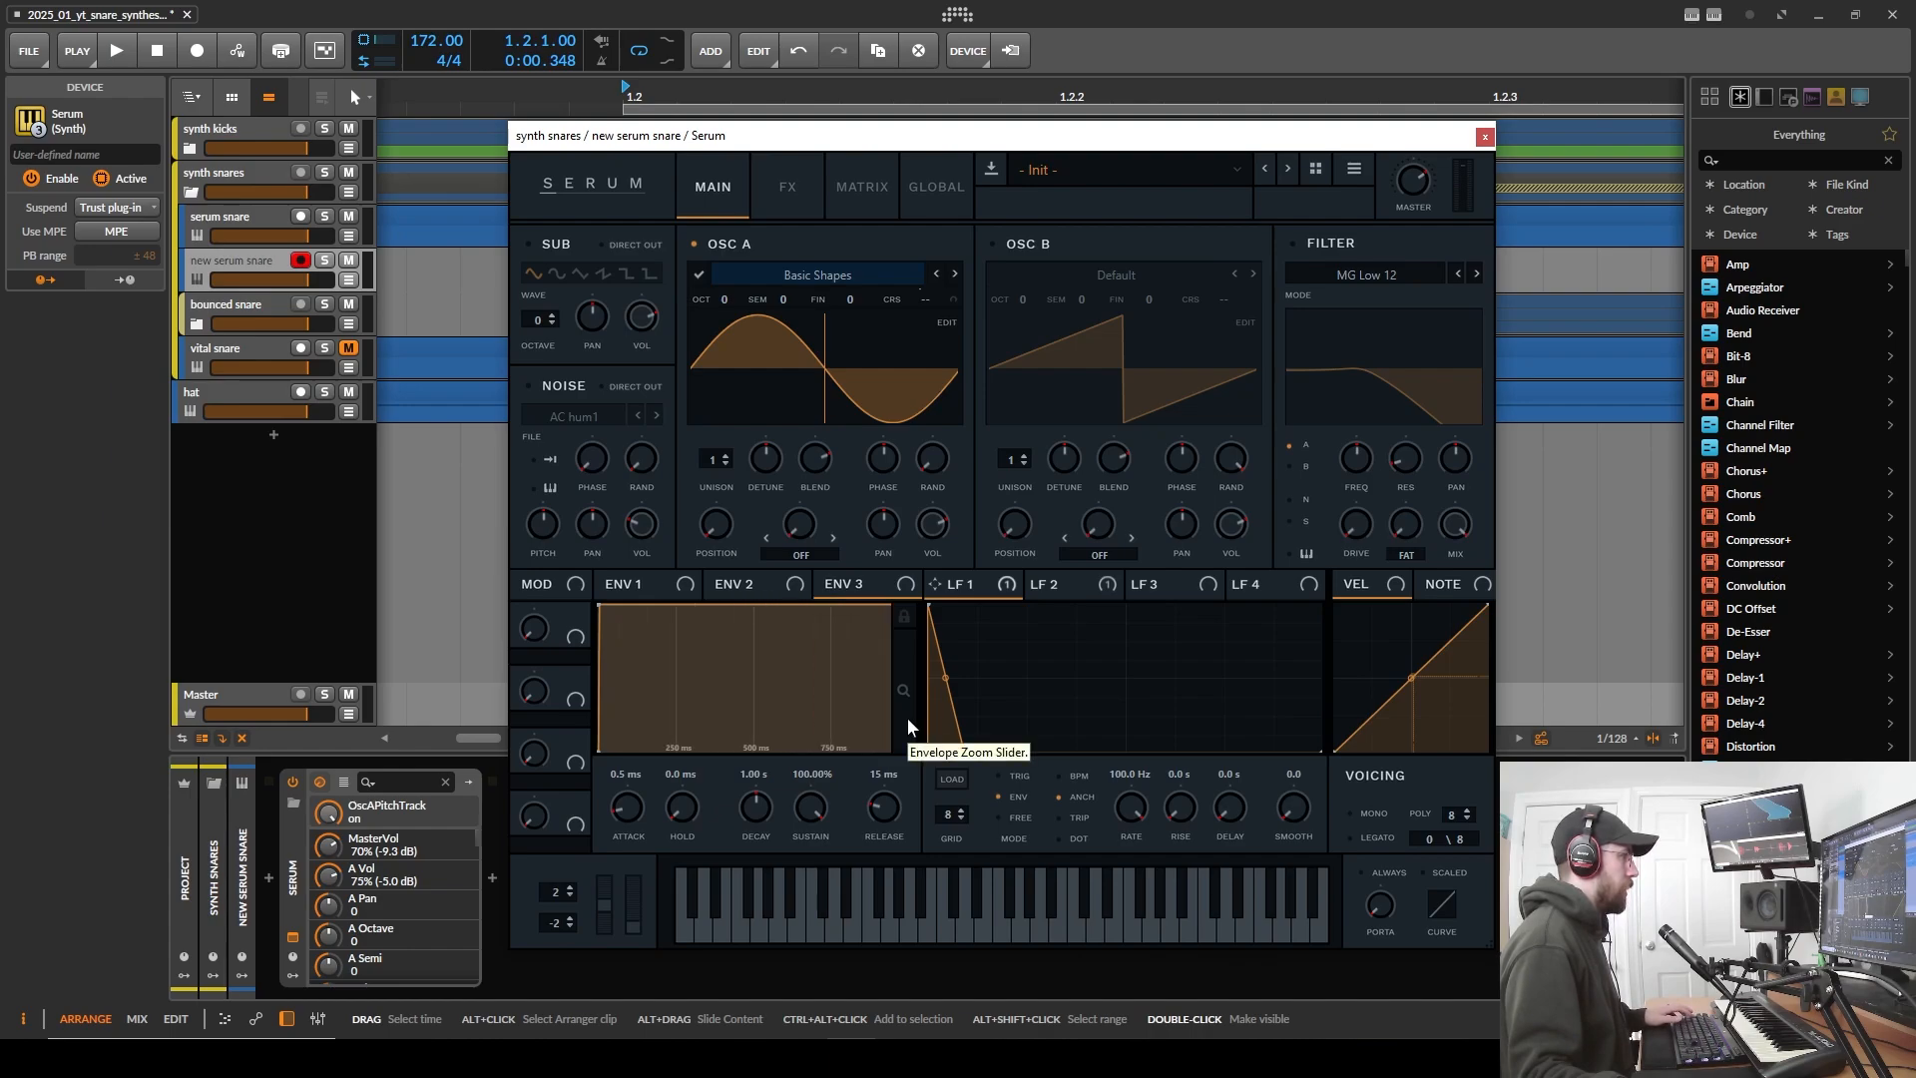
pyautogui.scroll(-8, 907, 718)
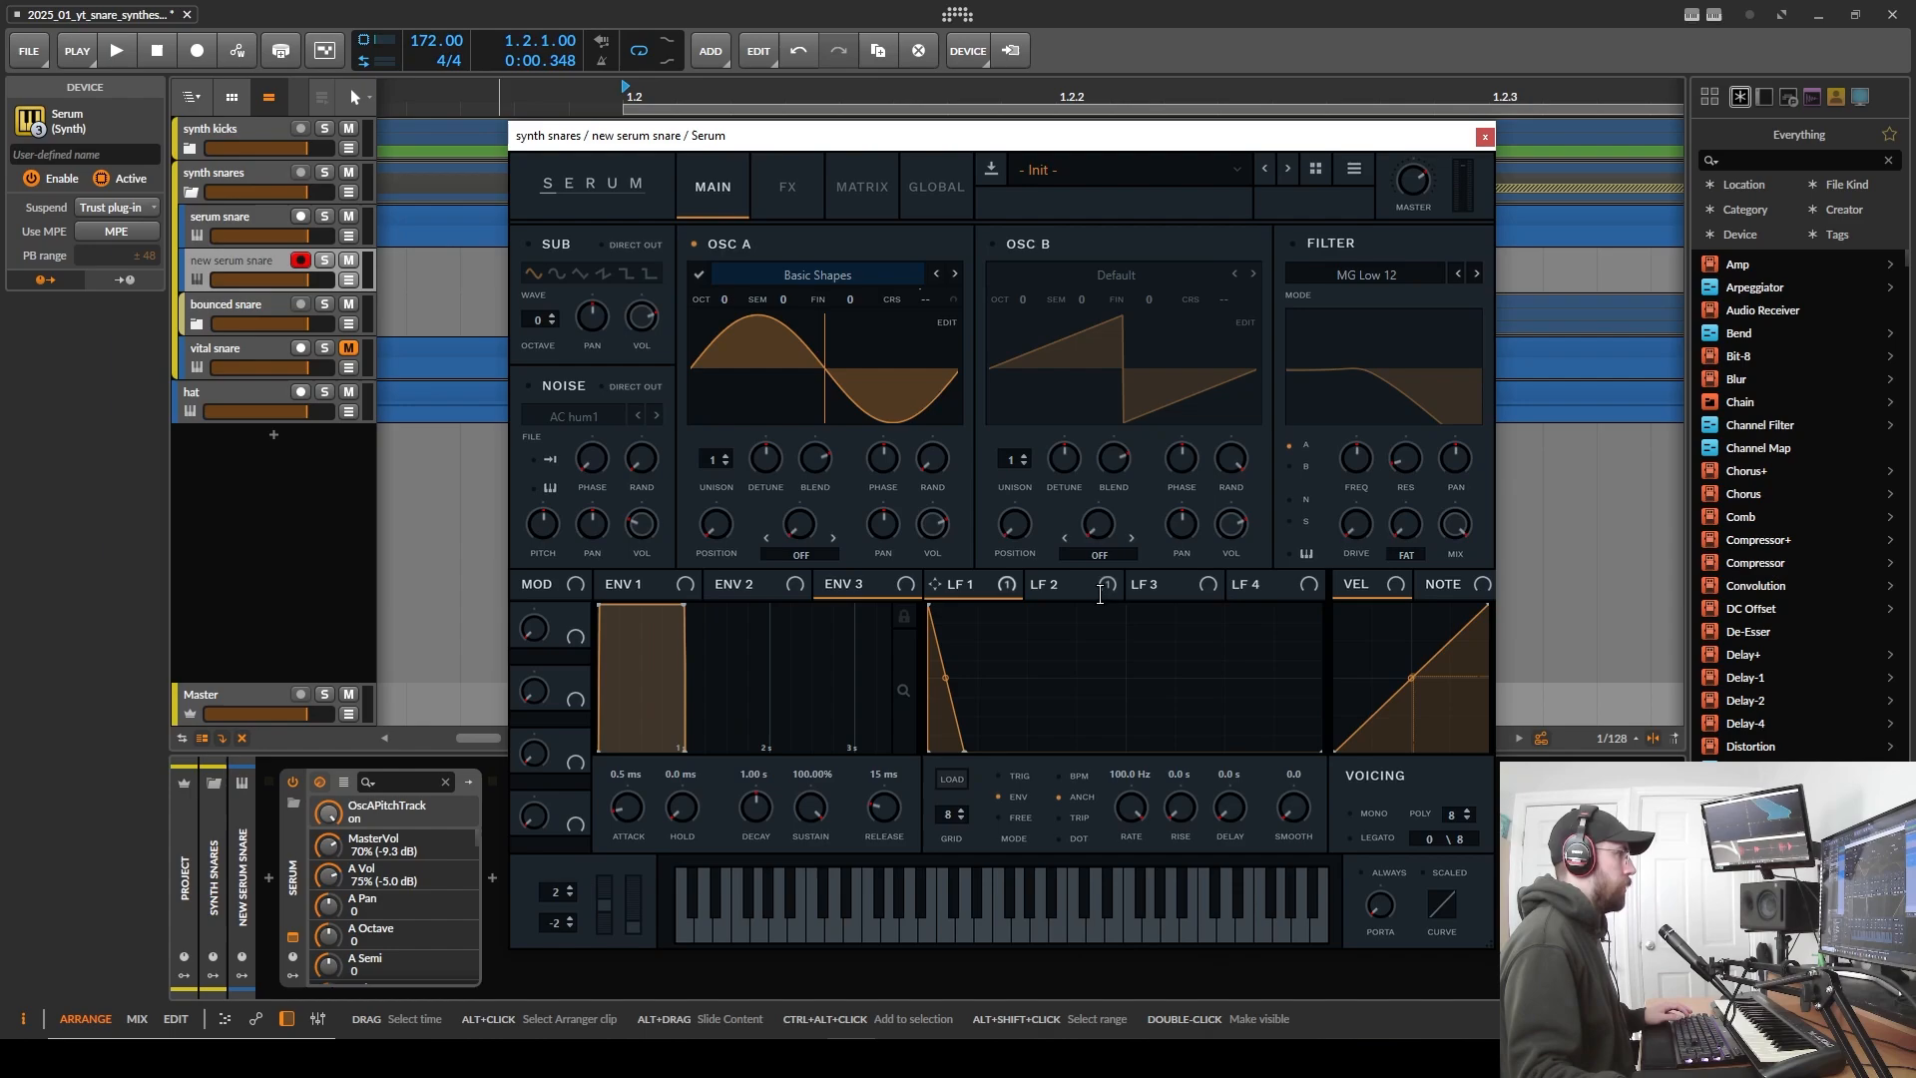
pyautogui.click(1064, 584)
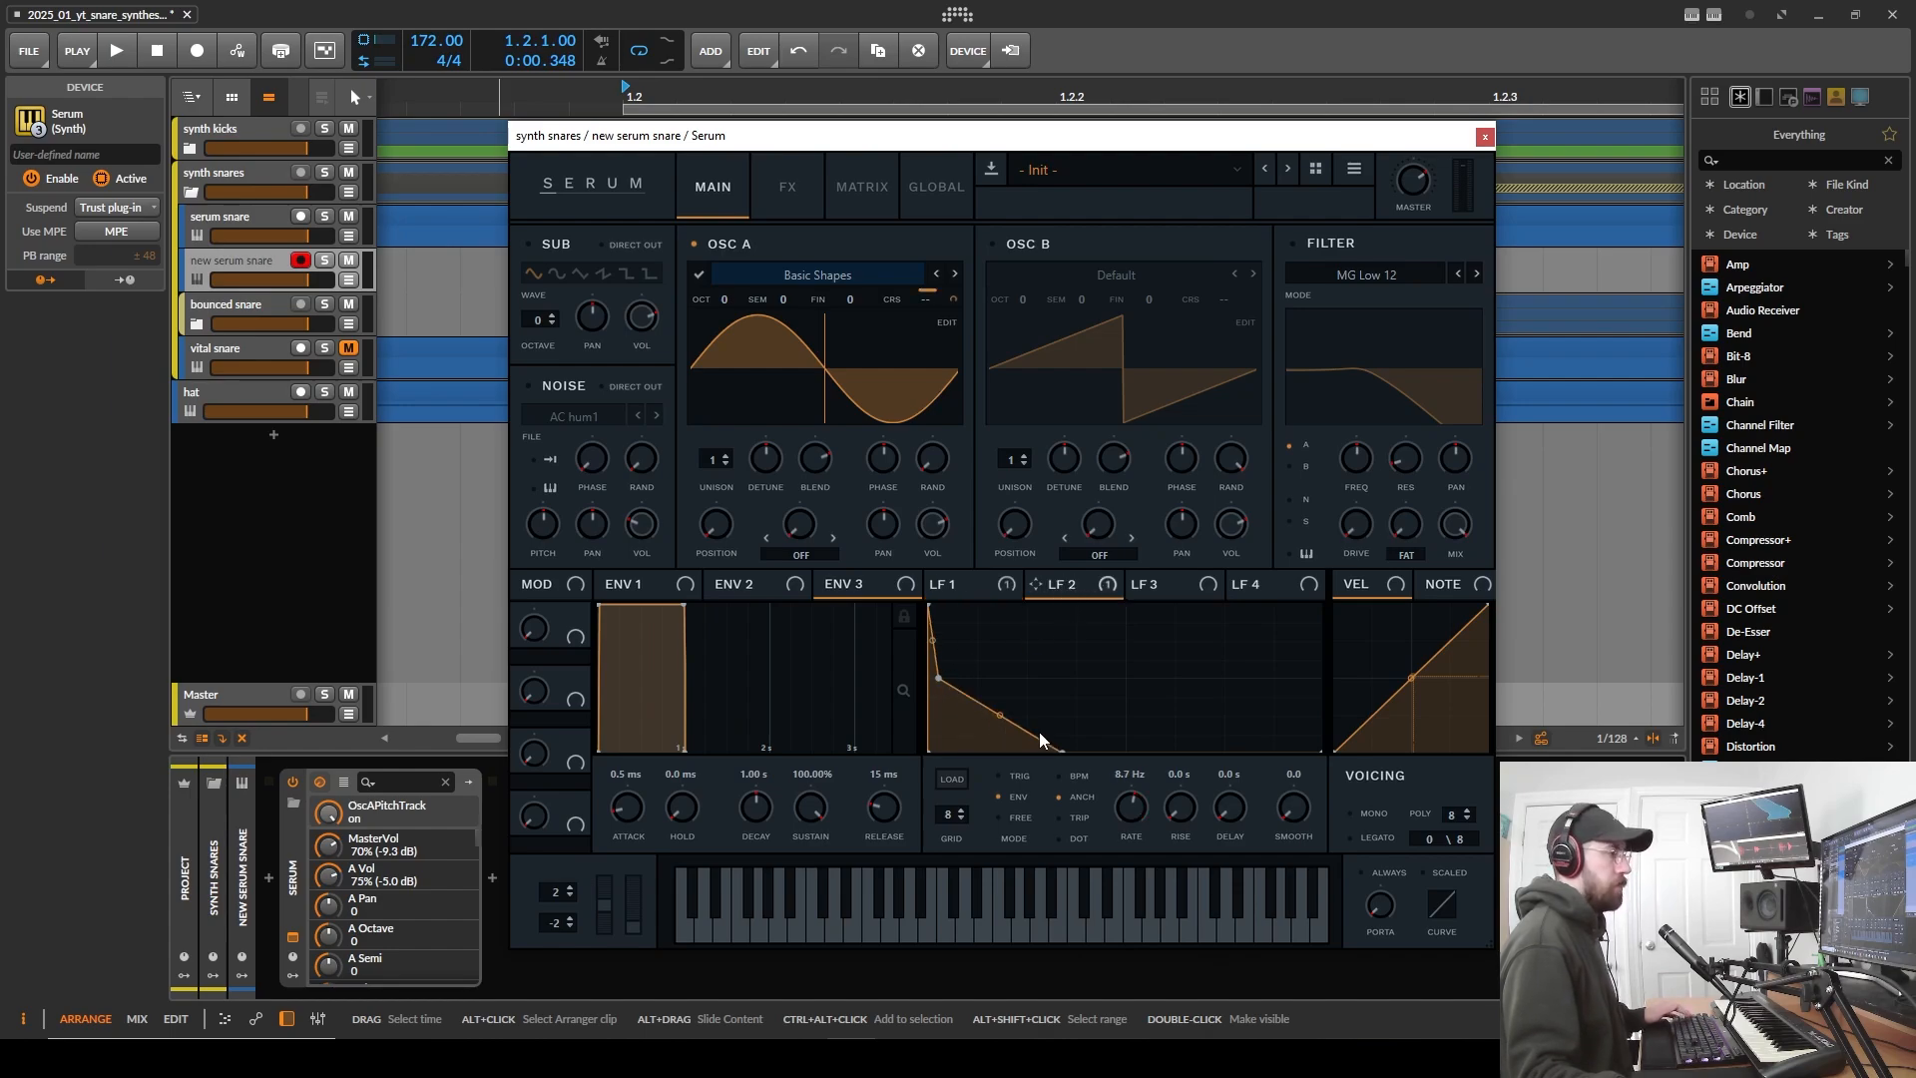
# - Set LFO 3 to envelope mode without BPM sync, at a rate of 7.7 Hz
pyautogui.click(1160, 586)
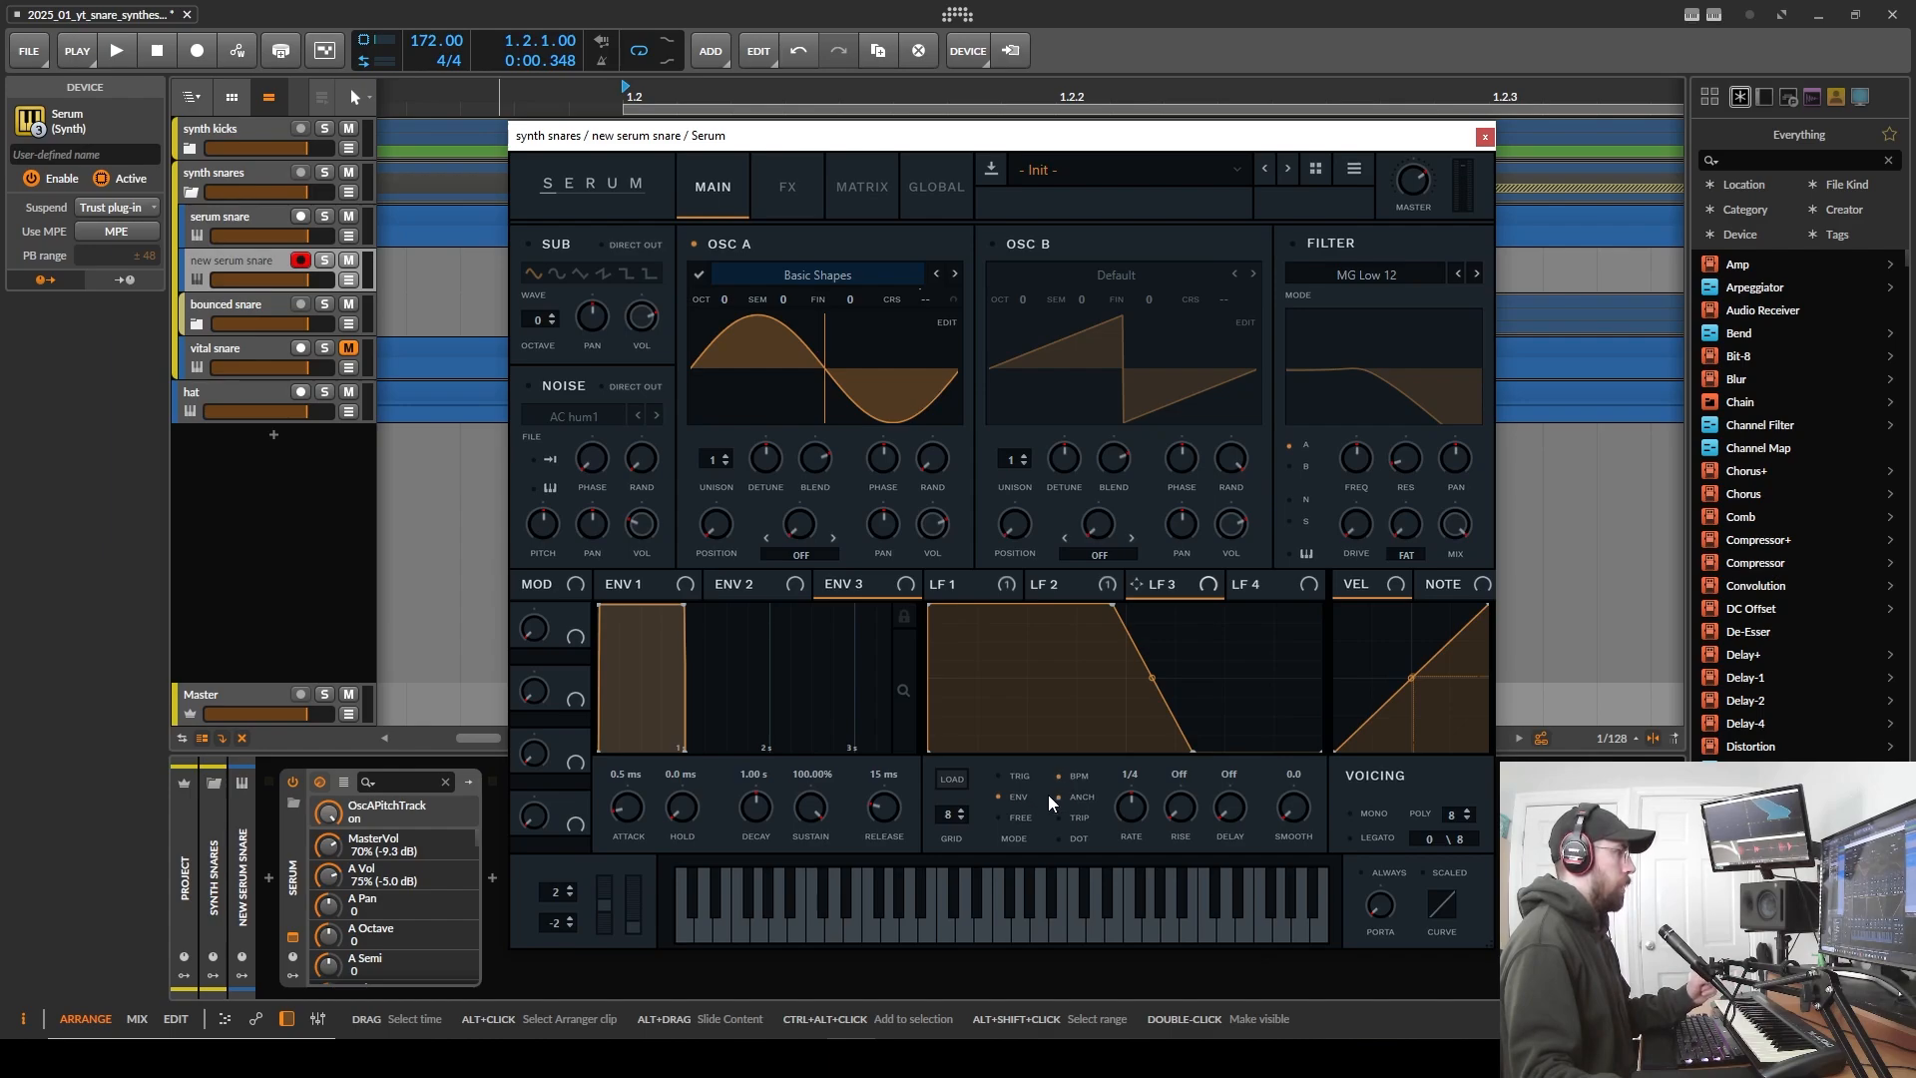
pyautogui.click(1074, 775)
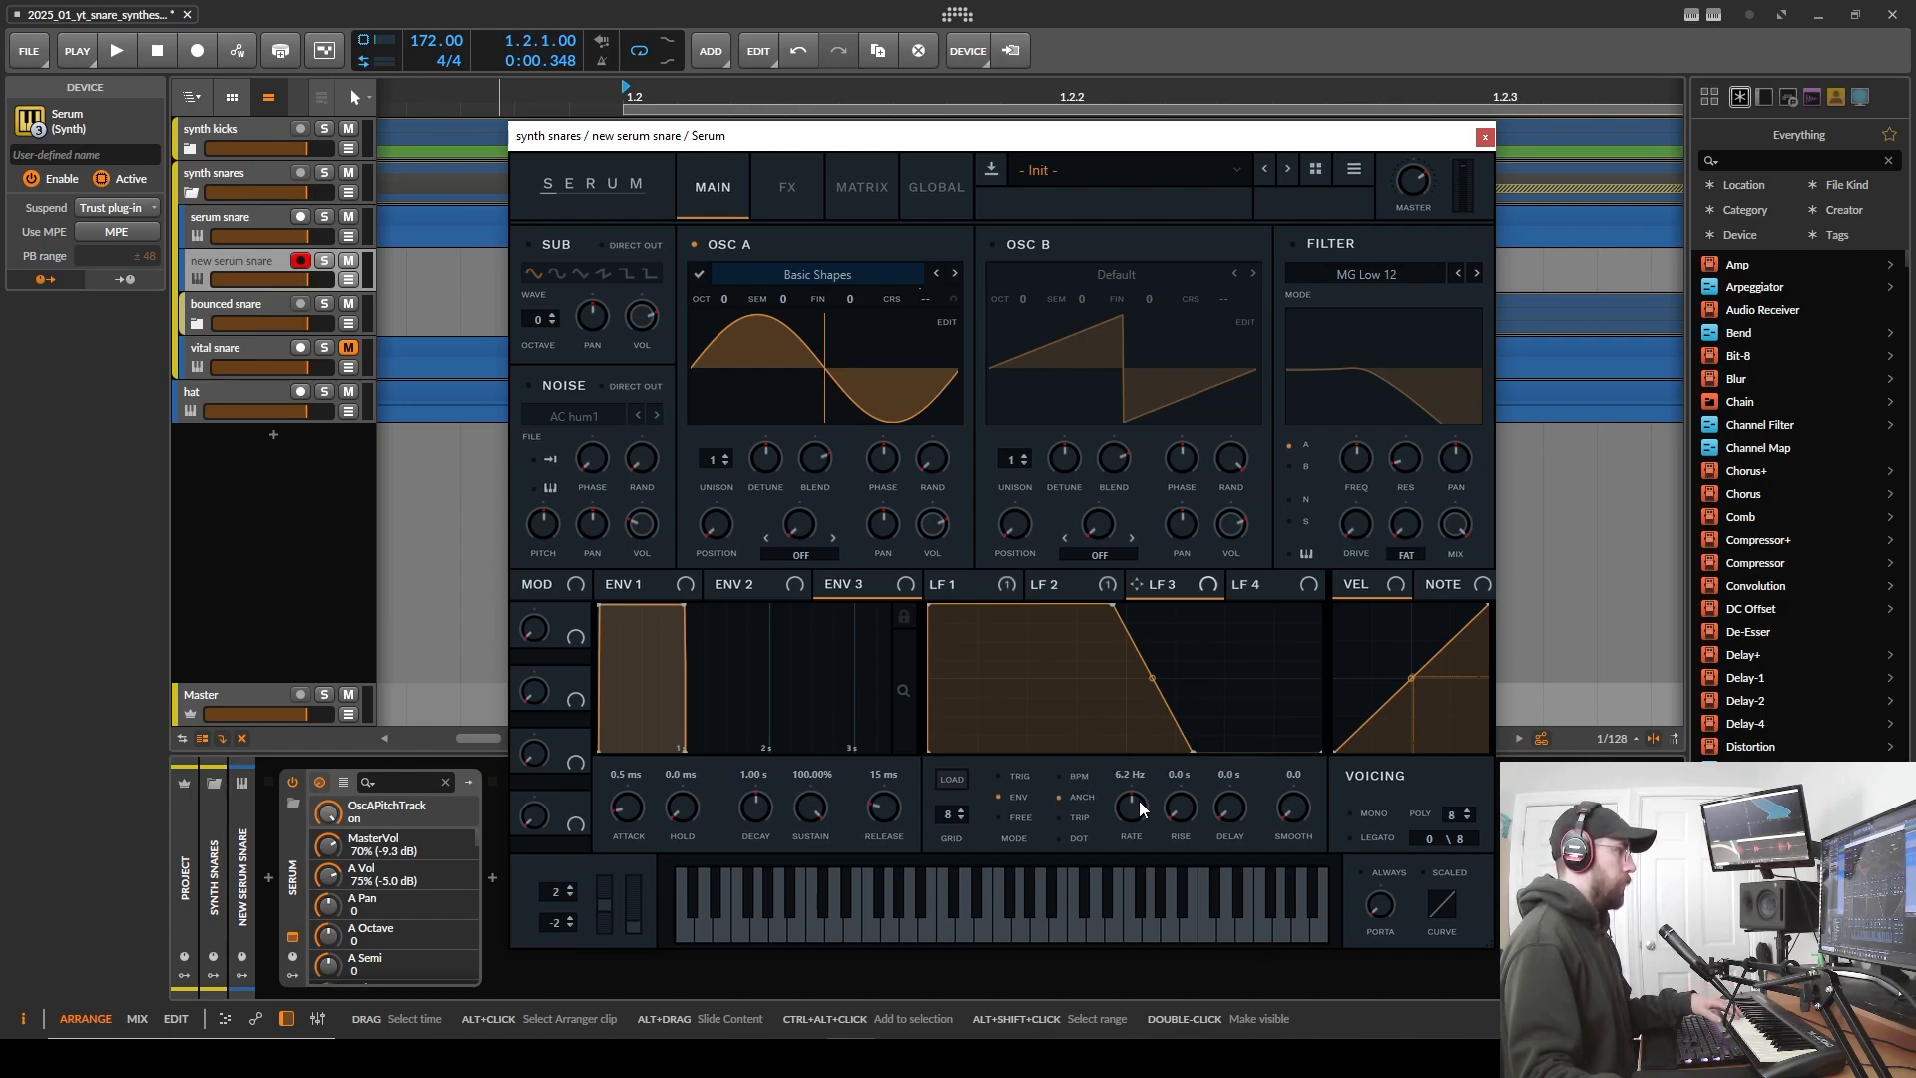
pyautogui.moveTo(1139, 800); pyautogui.dragTo(1146, 800)
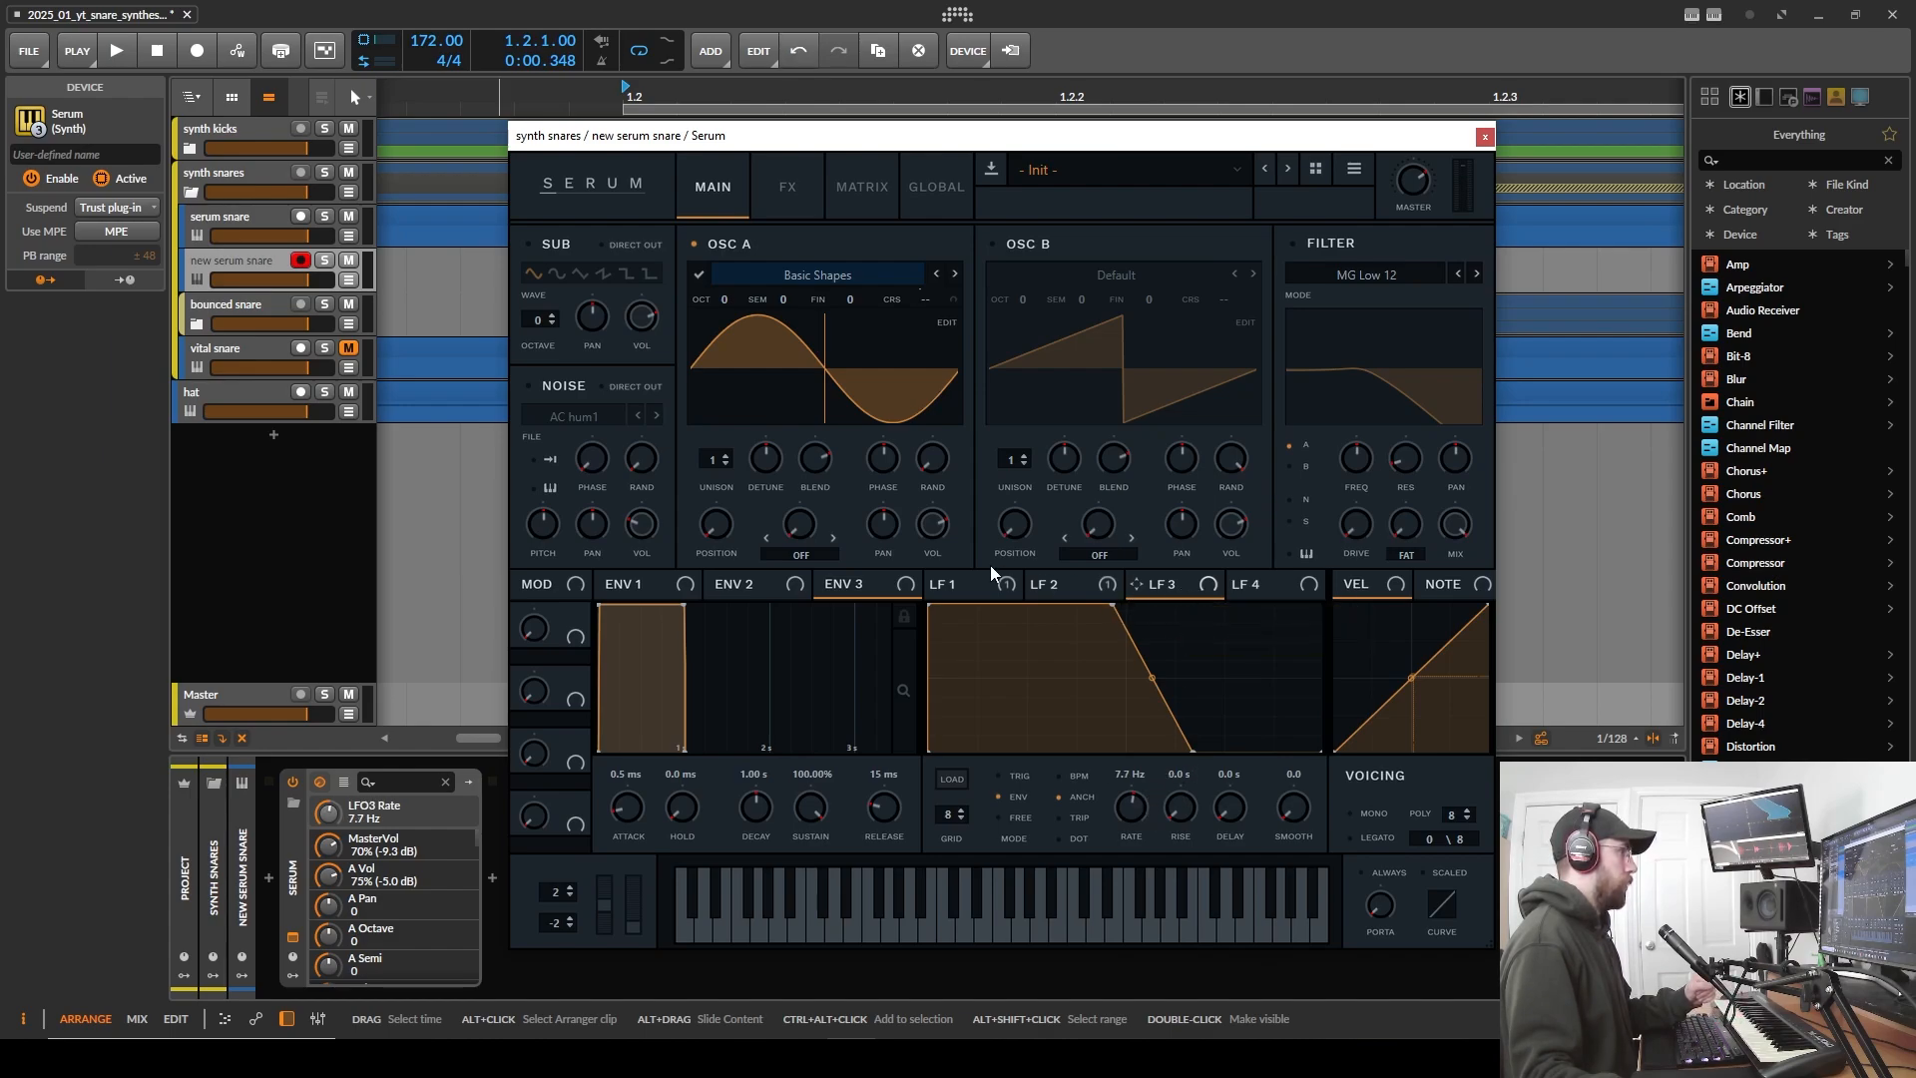
# - Lower oscillator A's volume to 0% with LFO 3 assigned to modulate it, and raise LFO 3's rate to 19.2 Hz
pyautogui.moveTo(932, 524); pyautogui.dragTo(950, 728)
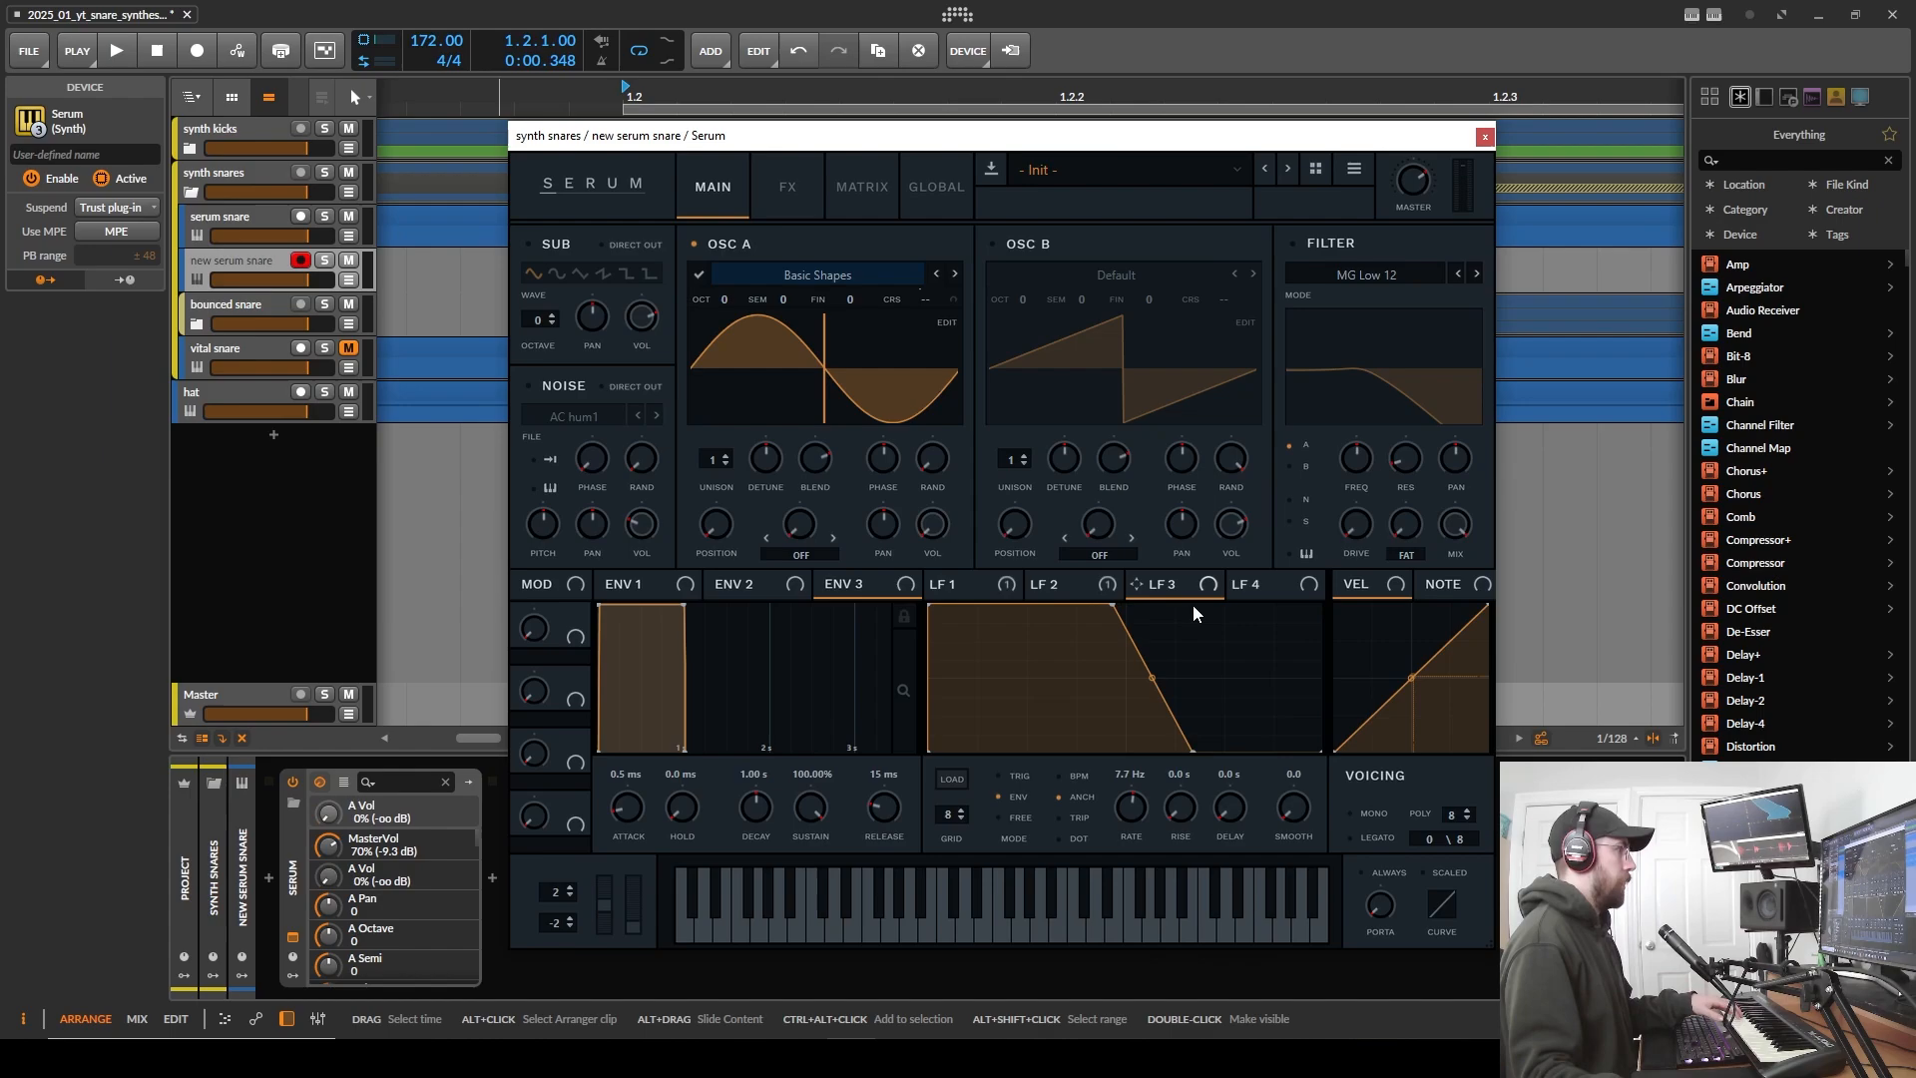
pyautogui.moveTo(1208, 586); pyautogui.dragTo(932, 524)
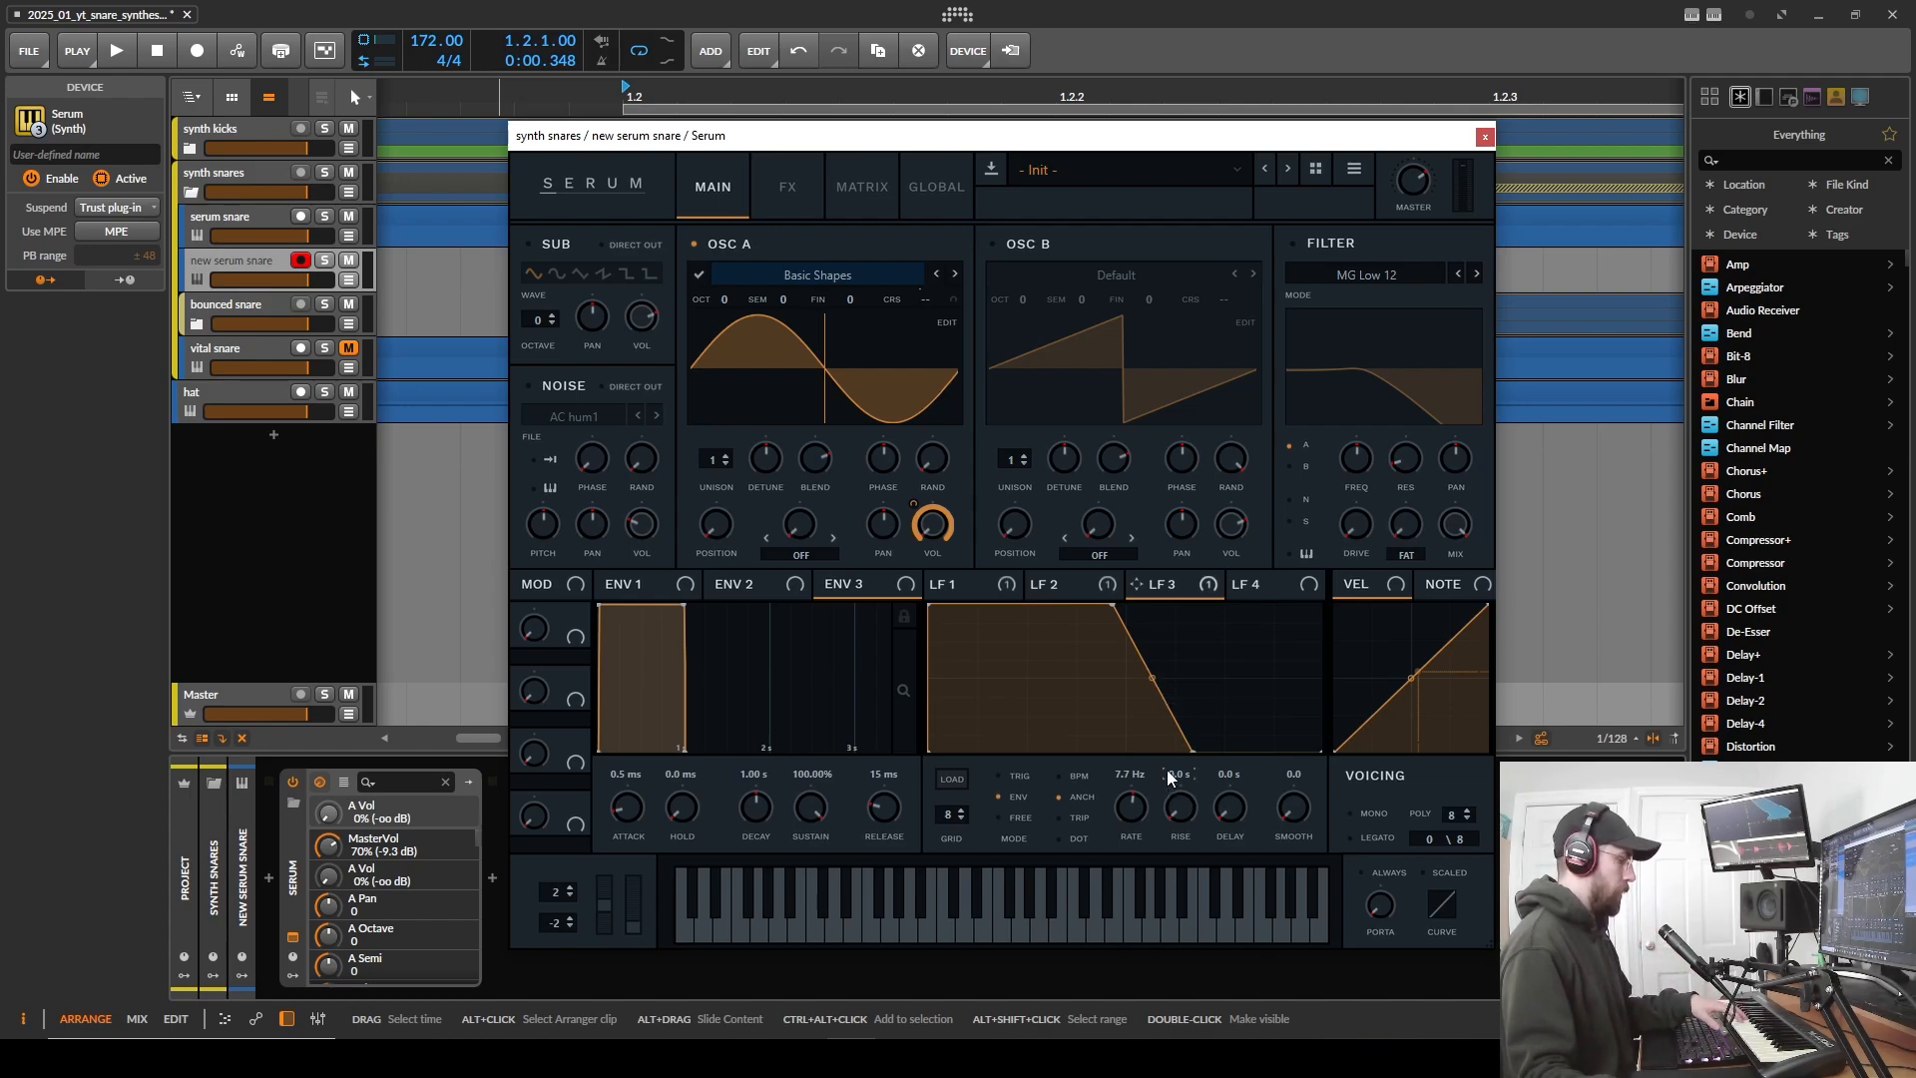
pyautogui.scroll(4, 1135, 794)
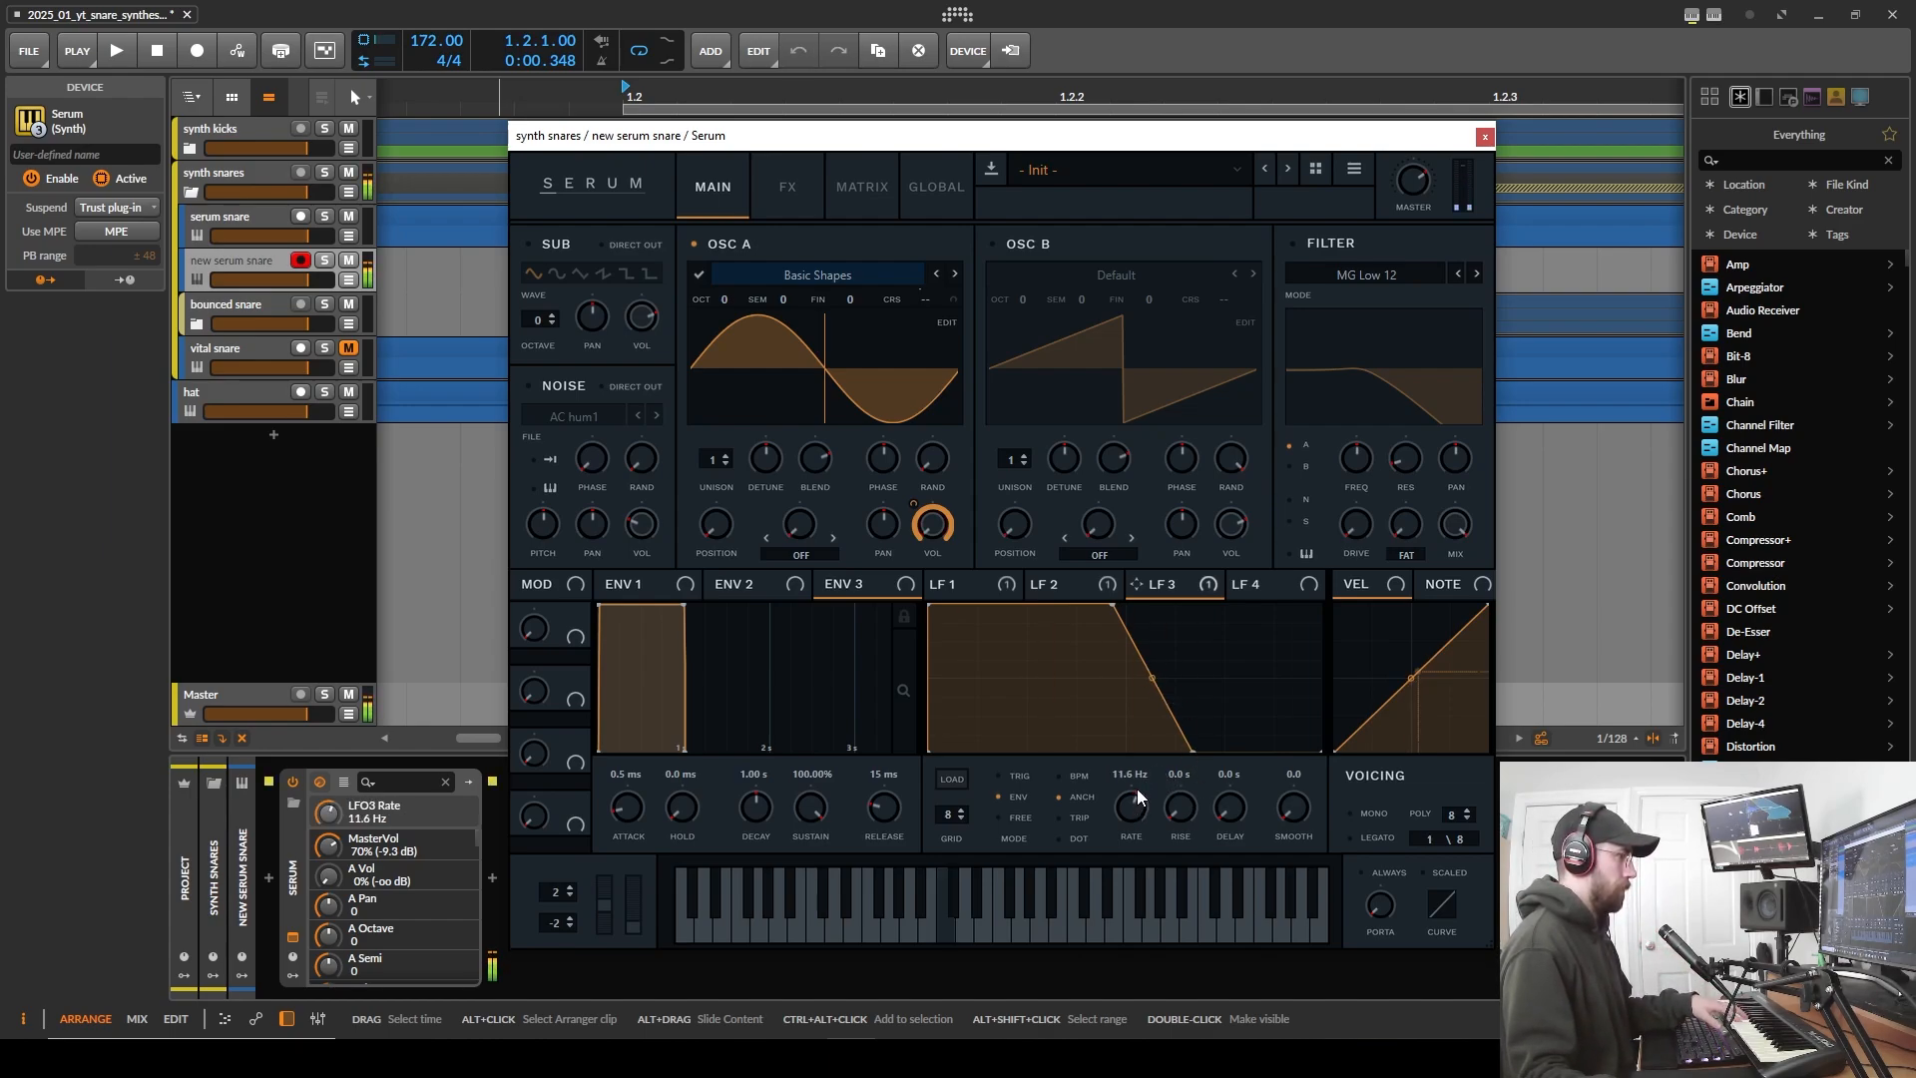
pyautogui.scroll(6, 1136, 788)
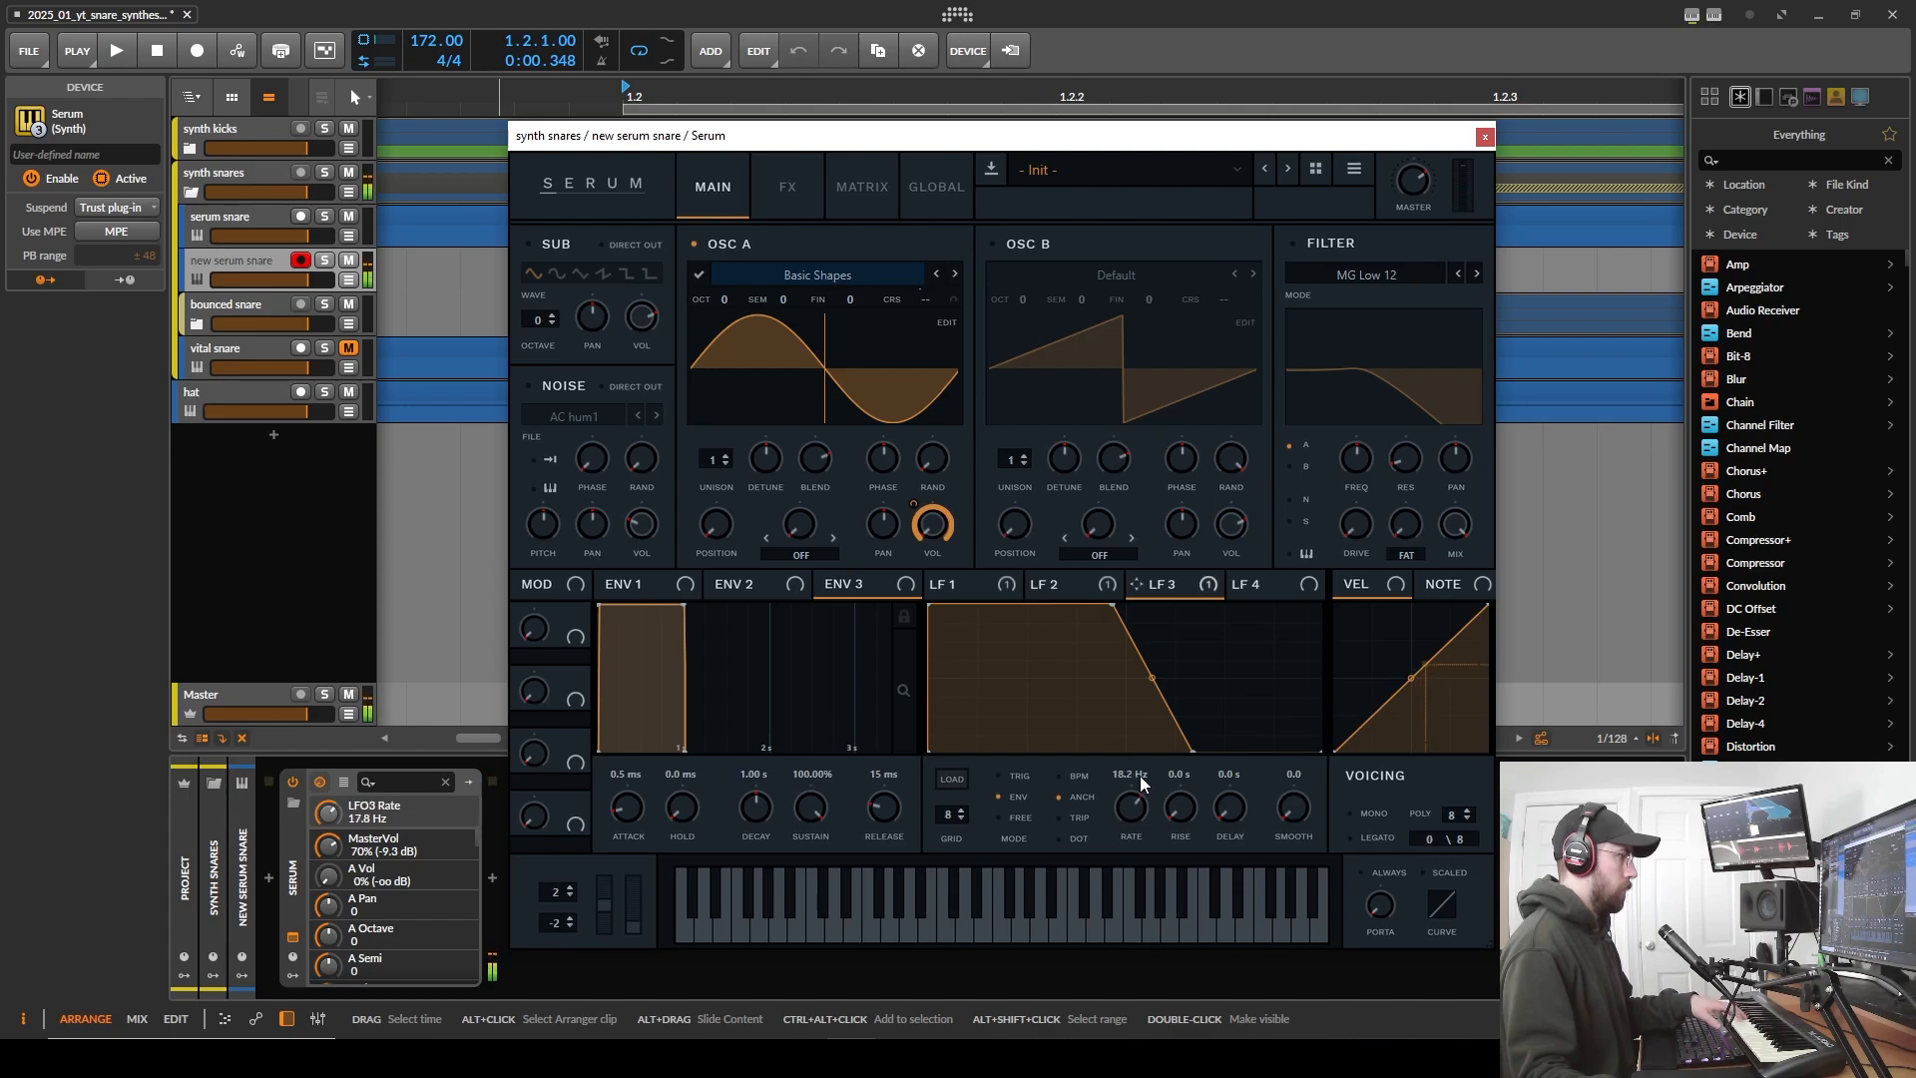
pyautogui.scroll(2, 1140, 775)
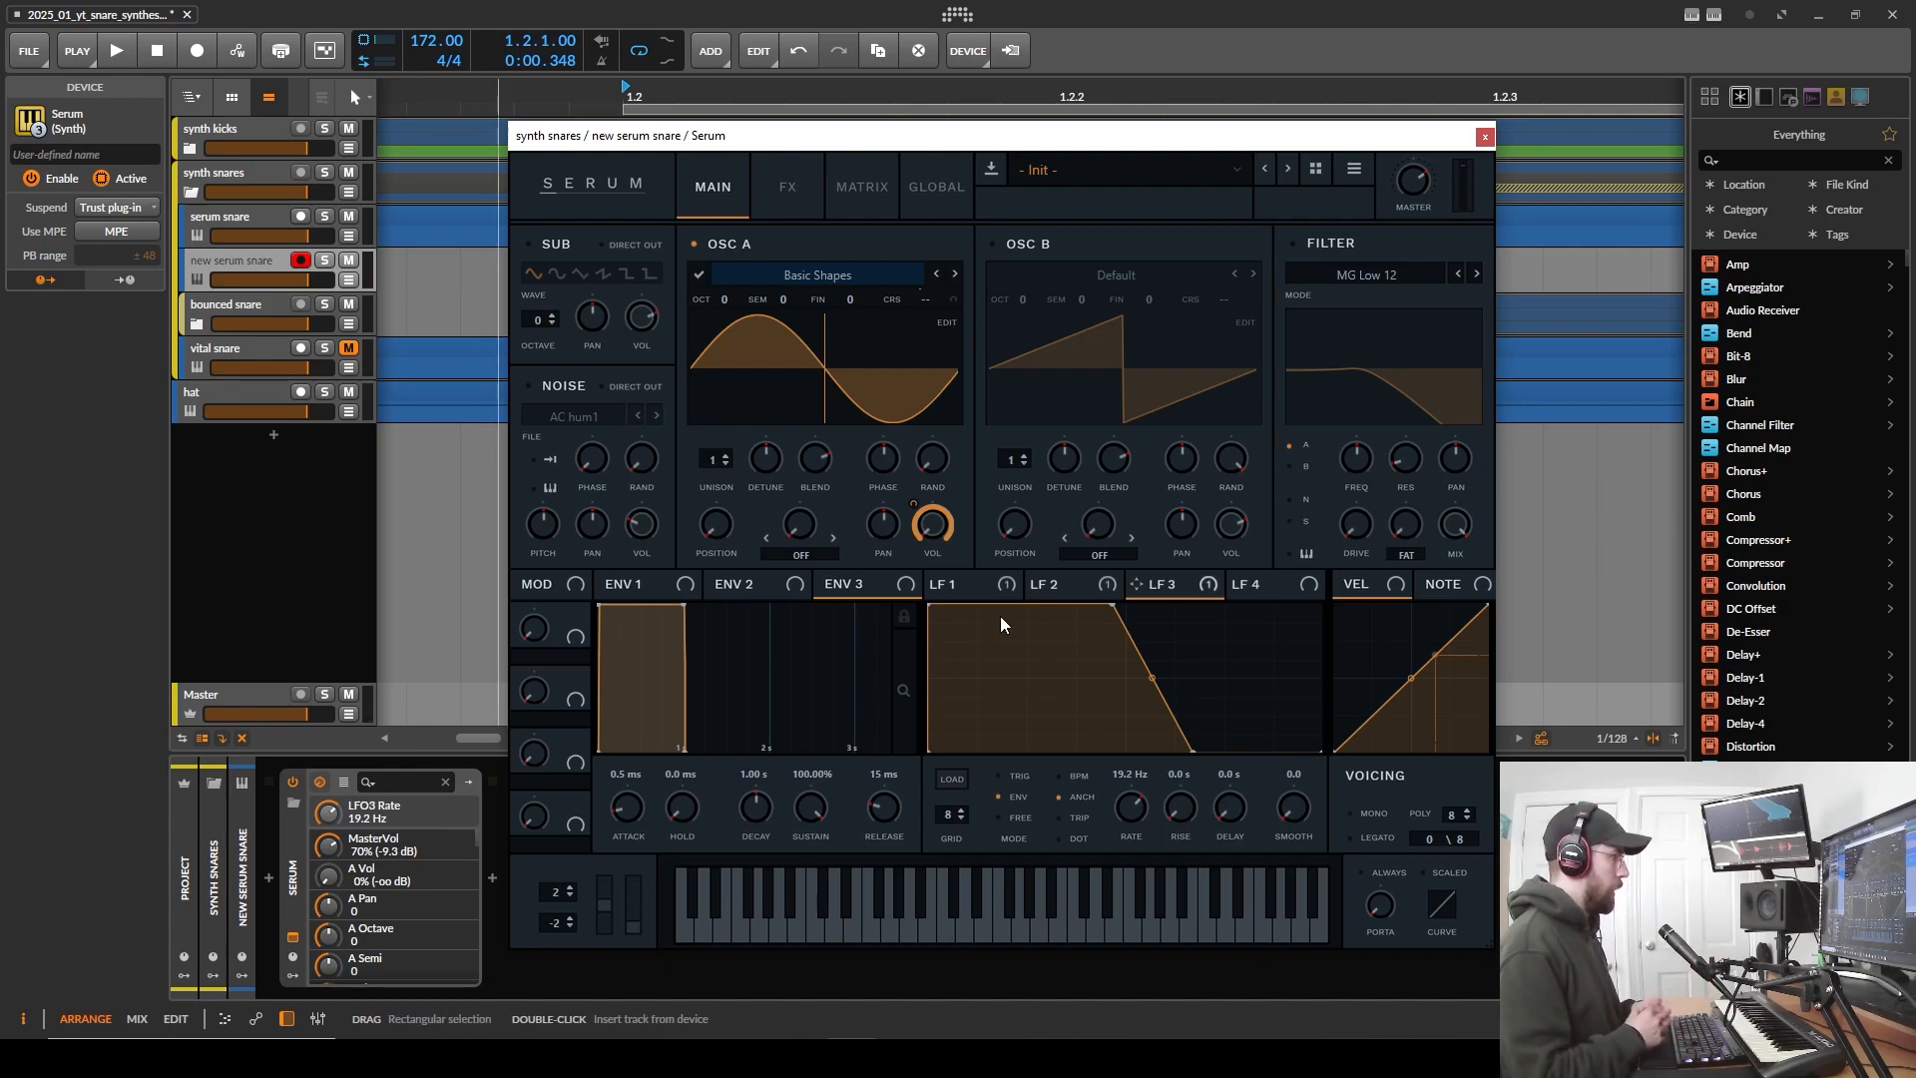
# - Tune oscillator A to -7 semitones, comparing it with +5
pyautogui.click(1062, 583)
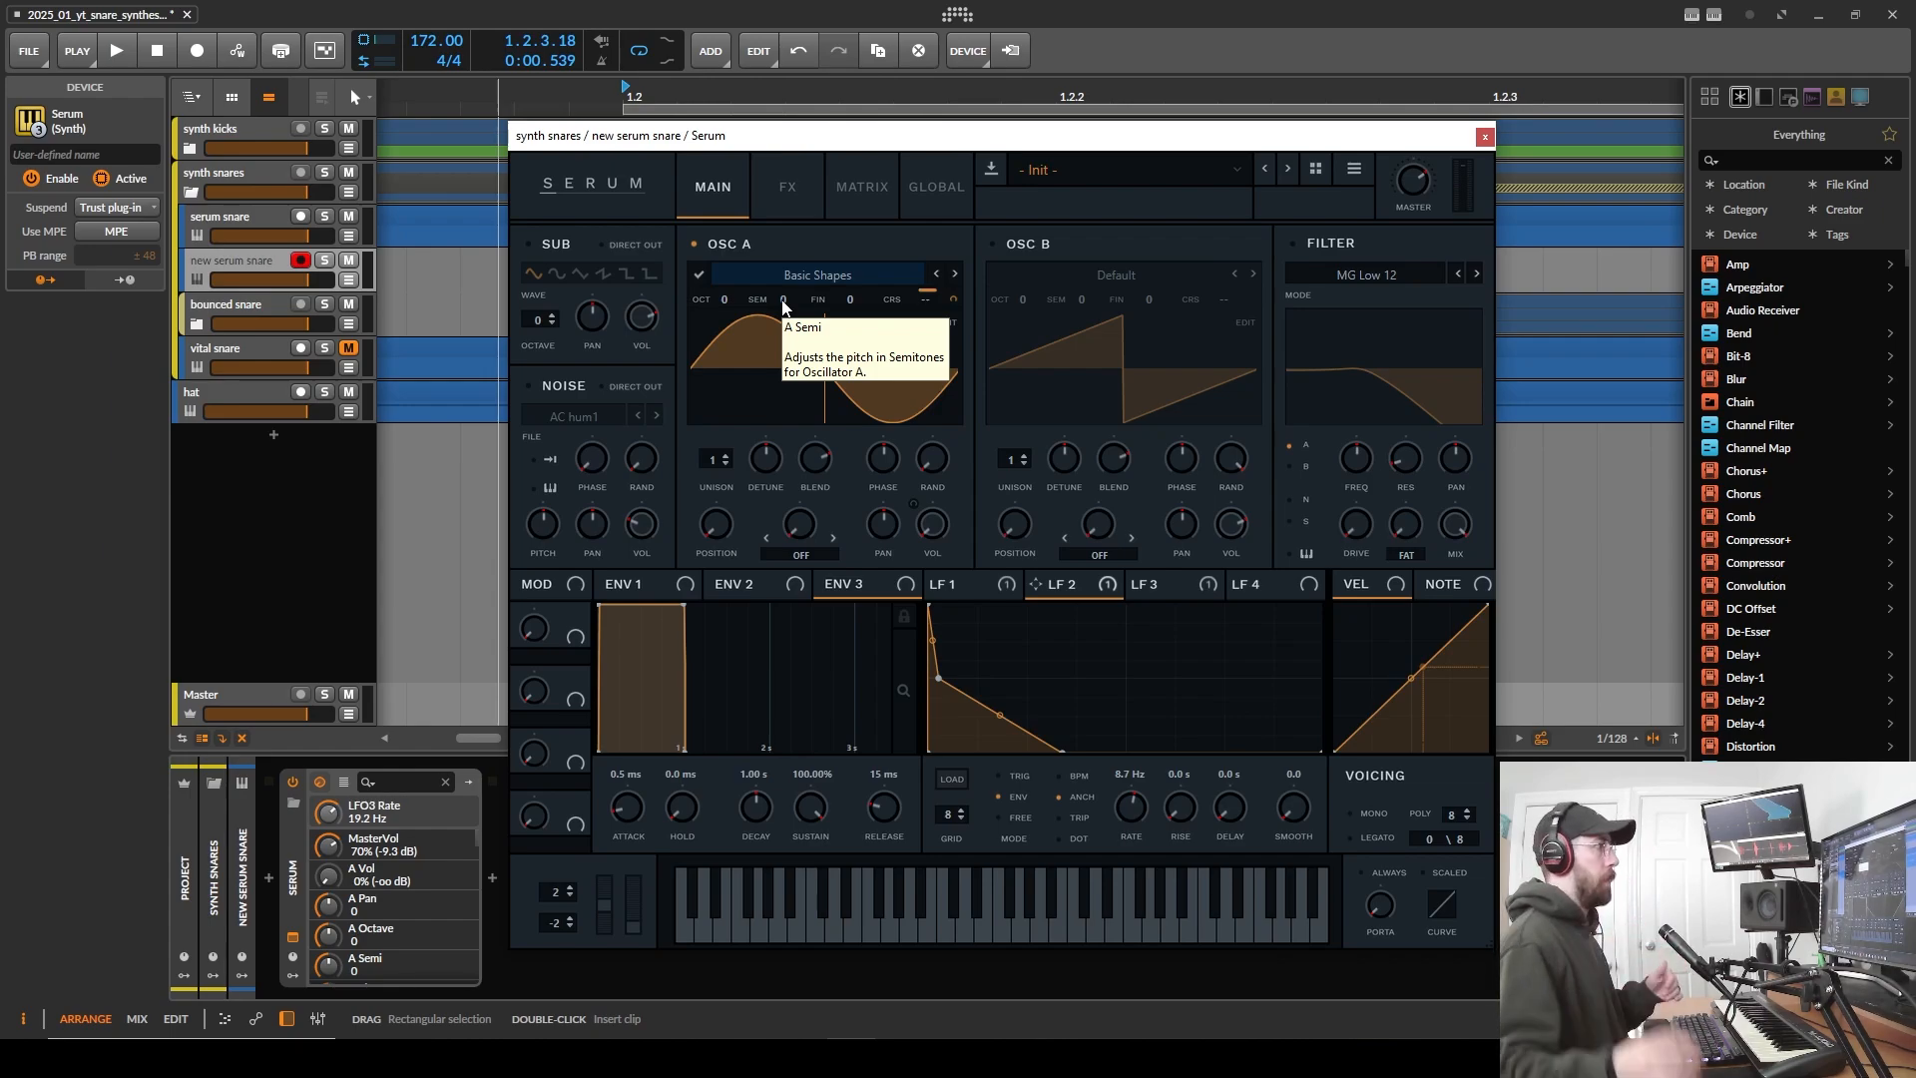
pyautogui.moveTo(783, 306); pyautogui.dragTo(786, 391)
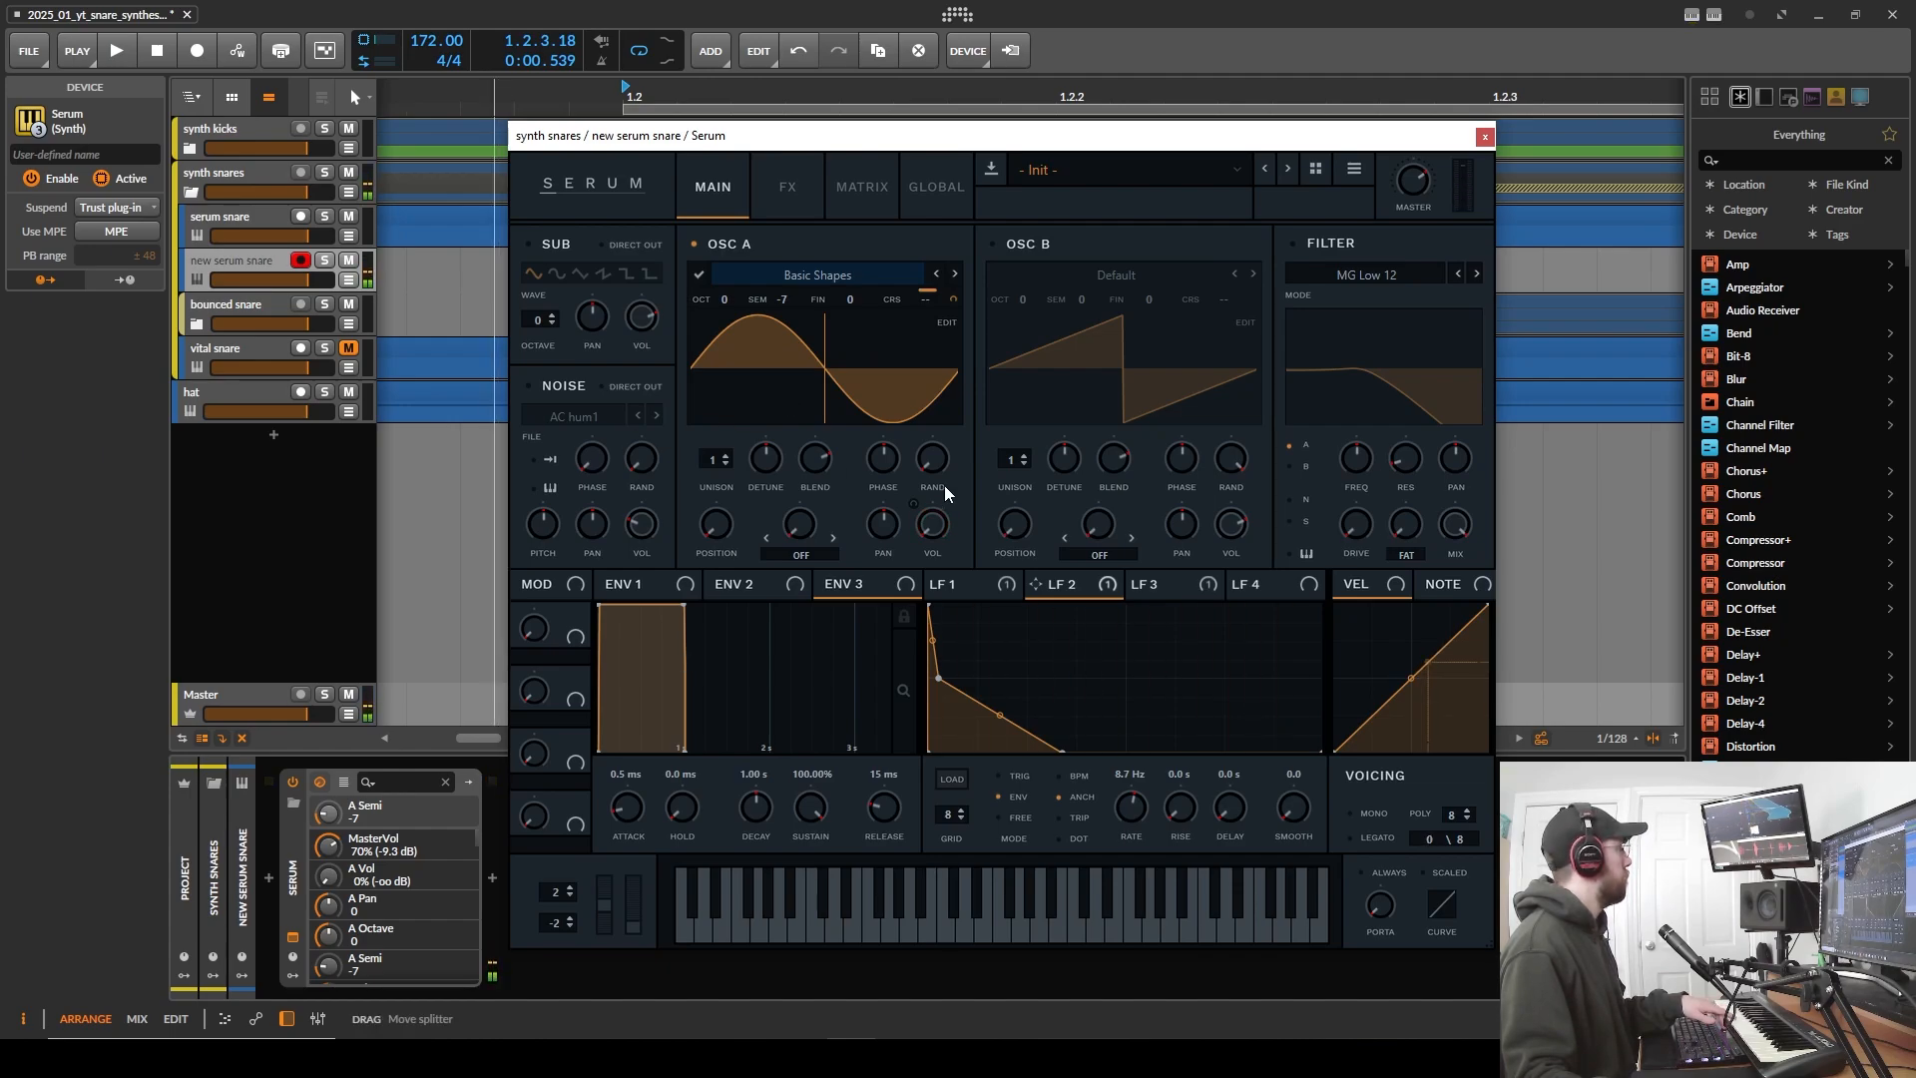
pyautogui.moveTo(756, 302); pyautogui.dragTo(824, 224)
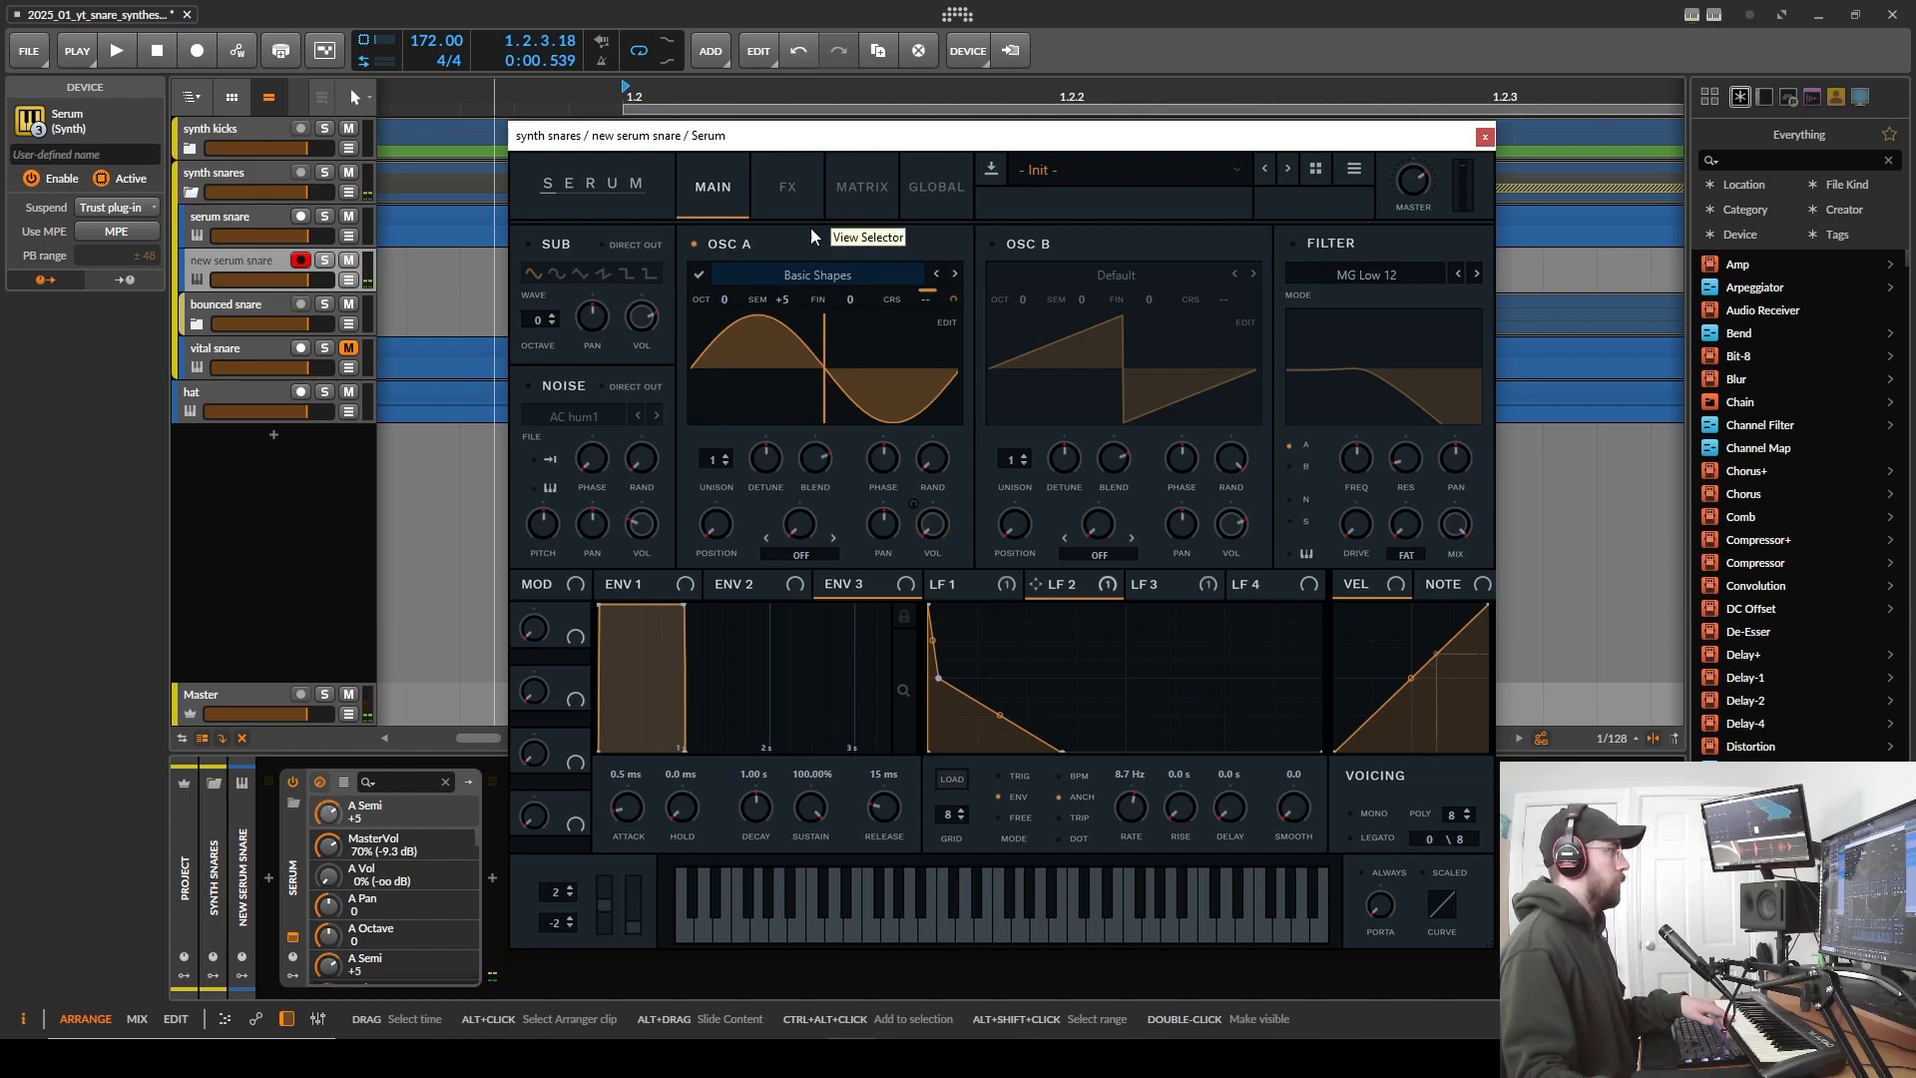
pyautogui.doubleClick(784, 301)
pyautogui.moveTo(785, 300); pyautogui.dragTo(790, 382)
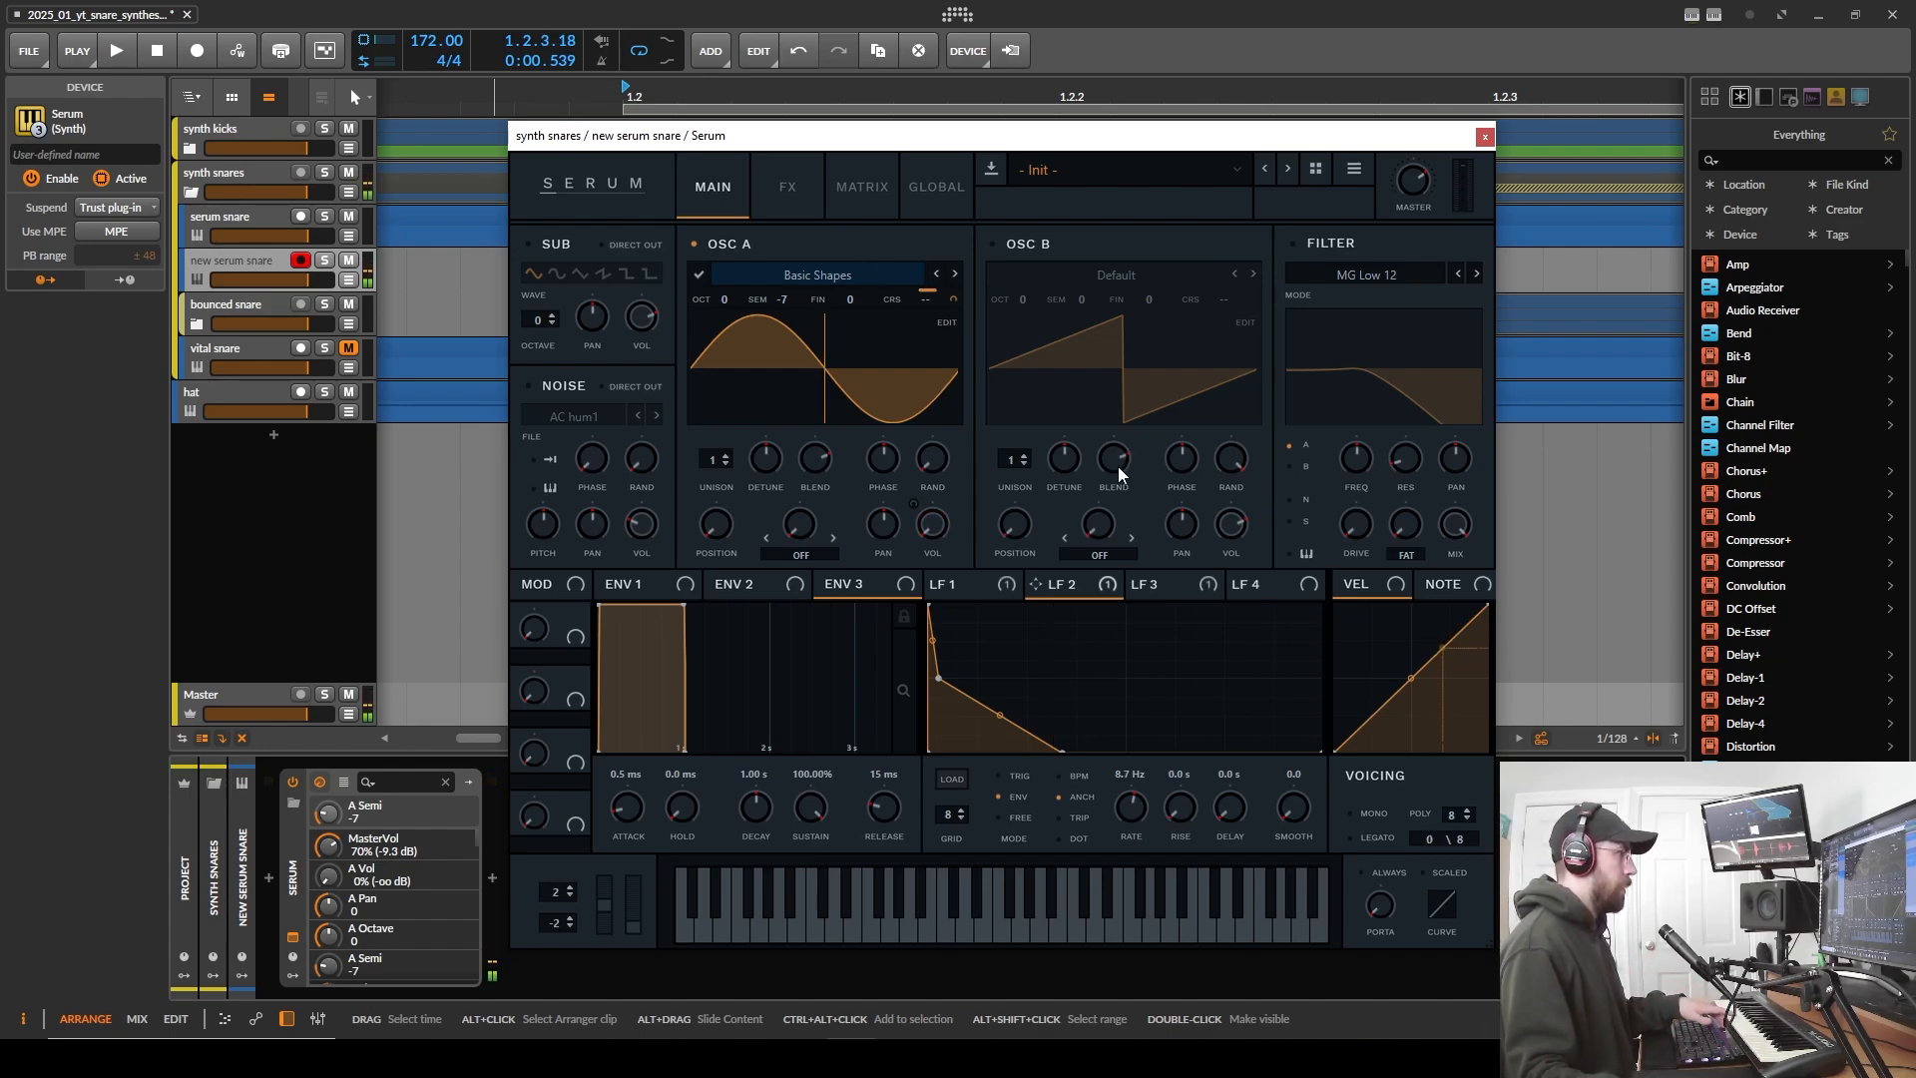
# - Shorten LFO 3's hold to about 40% of the cycle and end its fall at just under 60%
pyautogui.click(1169, 588)
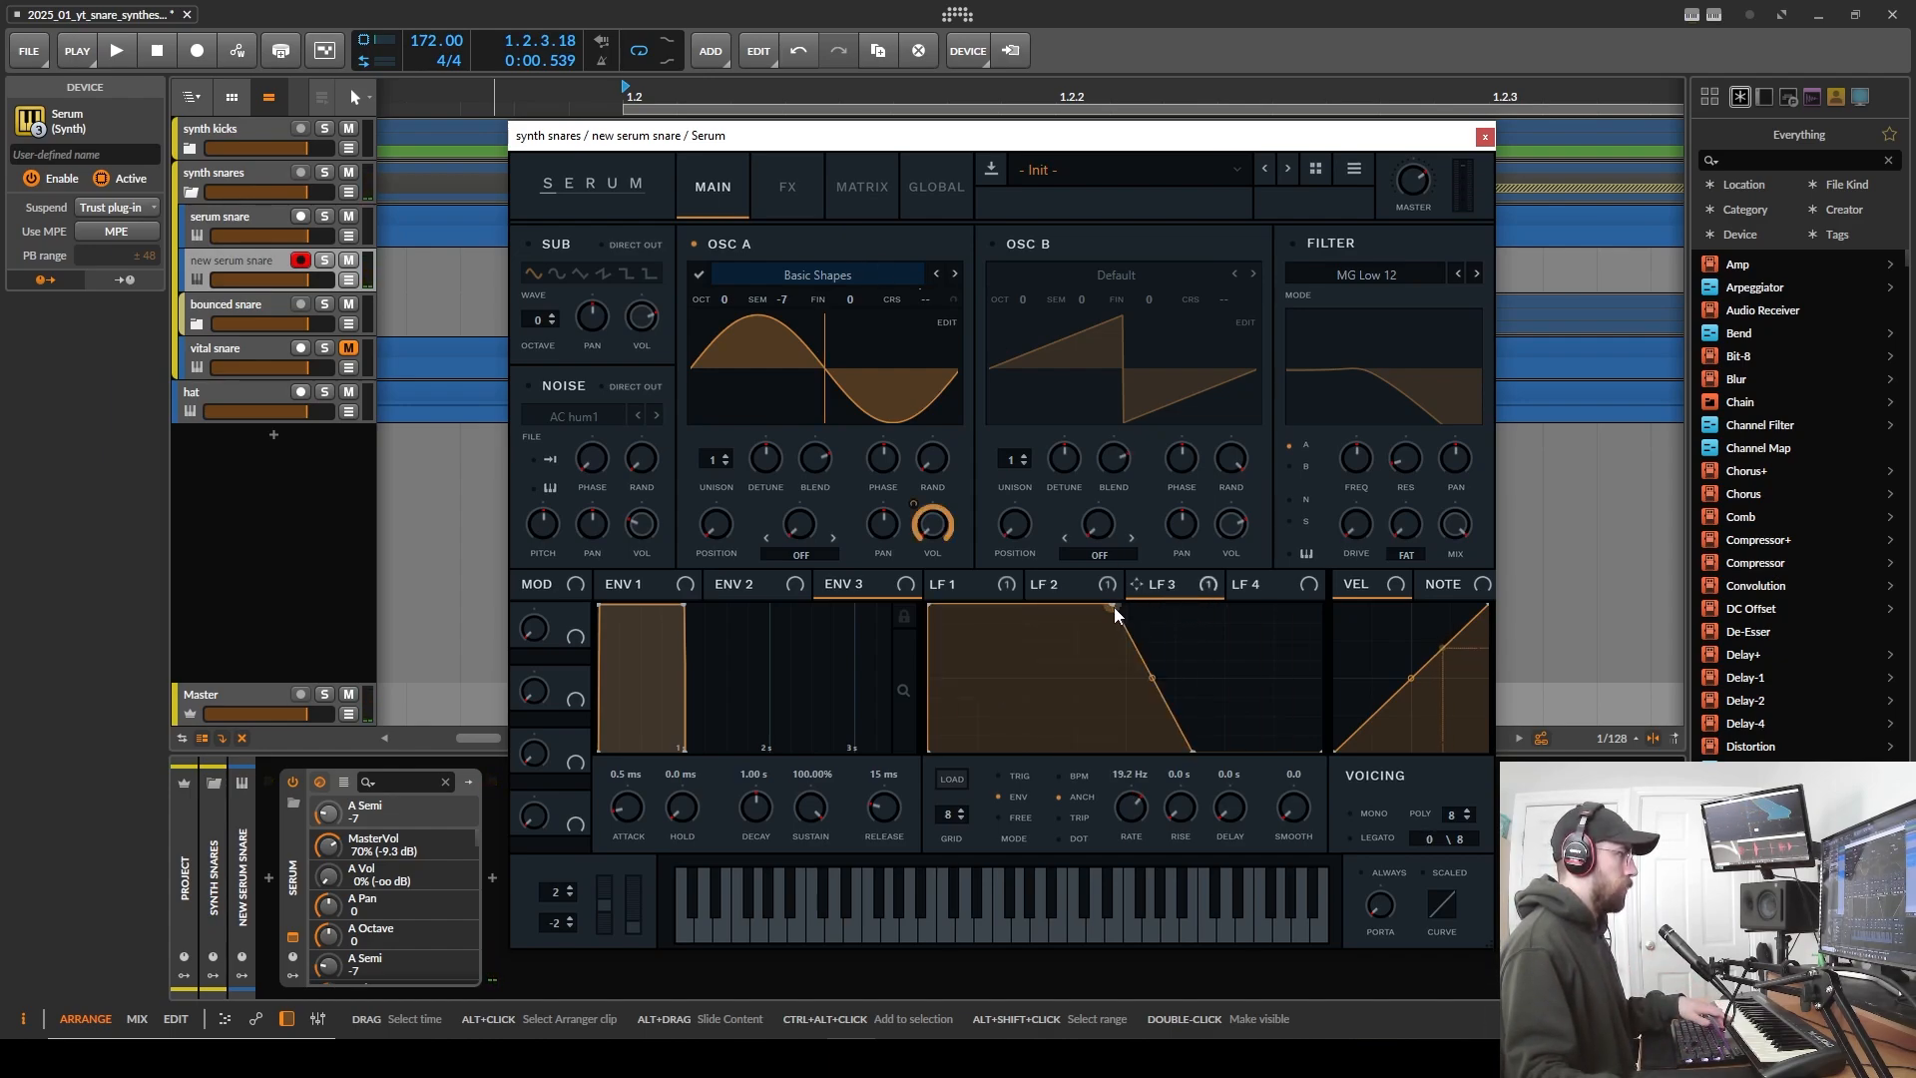
pyautogui.moveTo(1113, 607); pyautogui.dragTo(1098, 589)
pyautogui.moveTo(1193, 746); pyautogui.dragTo(1153, 764)
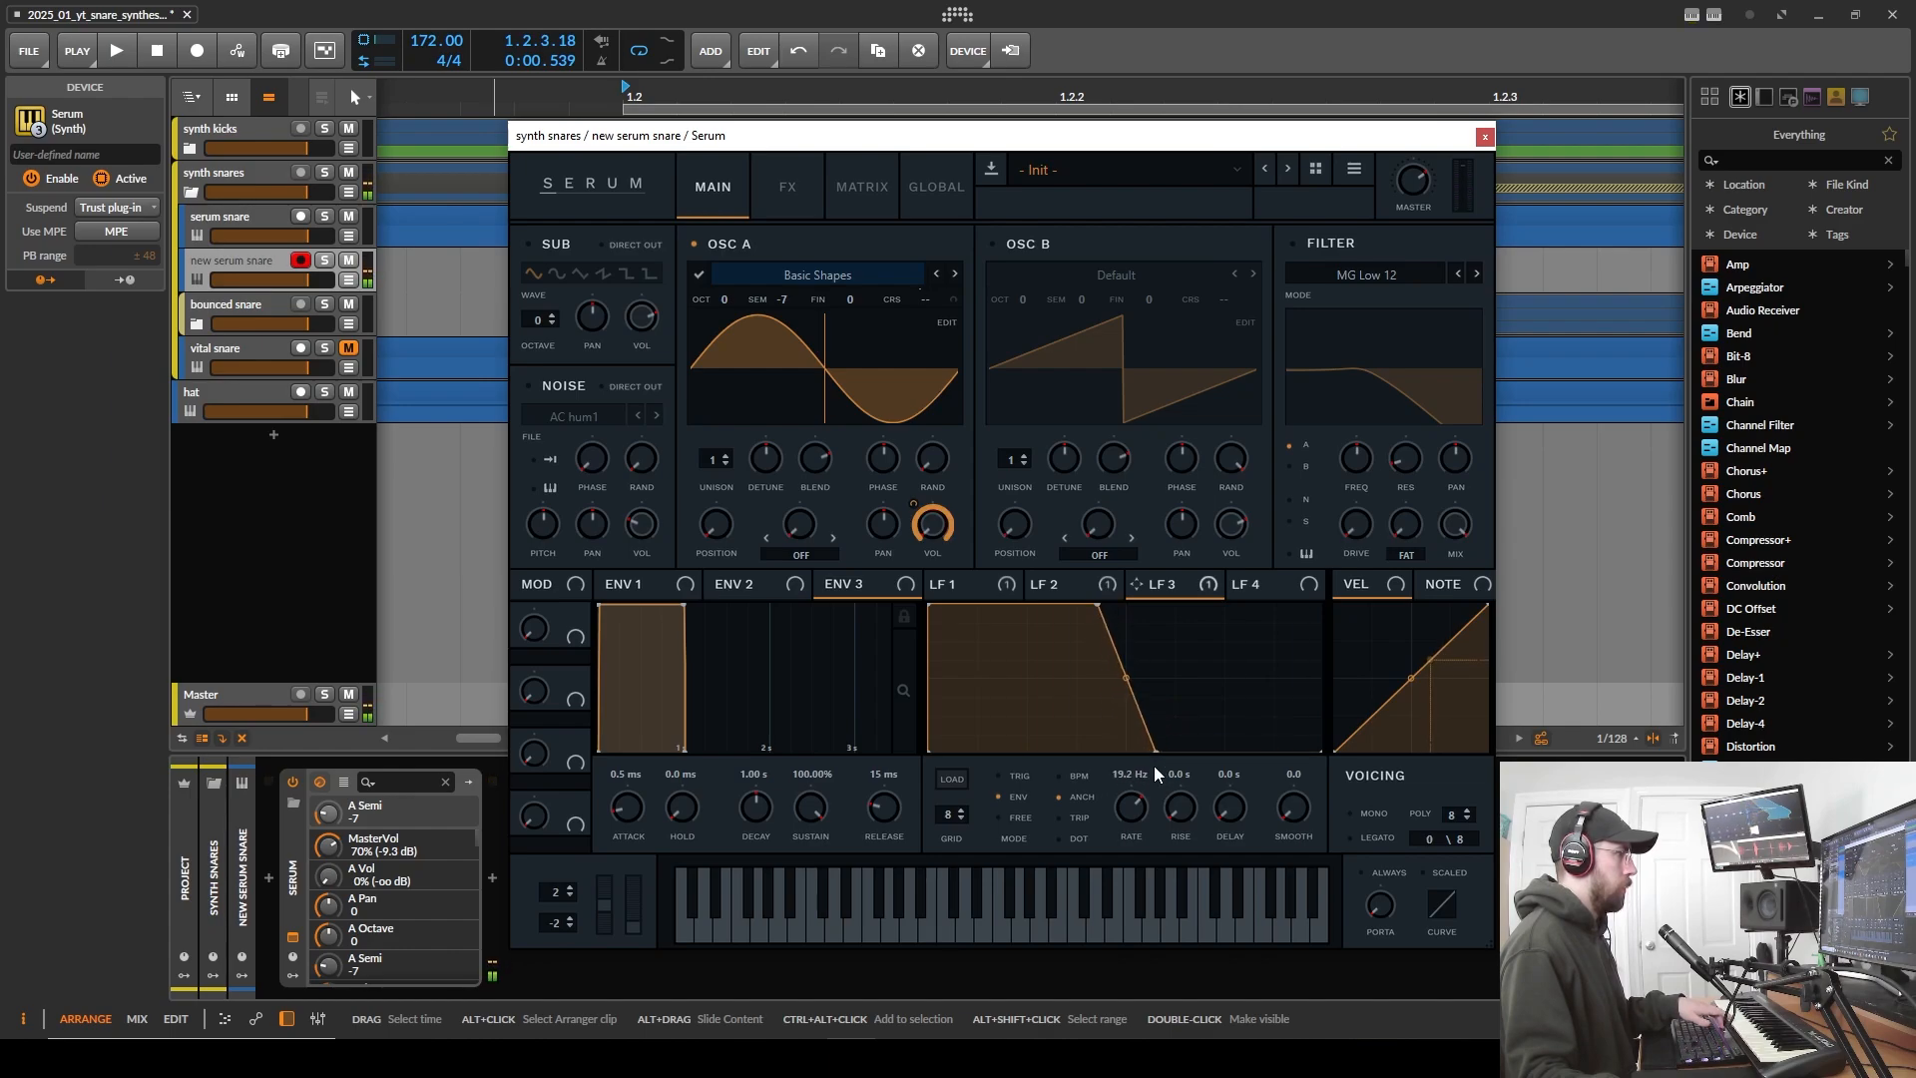
pyautogui.moveTo(1094, 605)
pyautogui.mouseDown()
pyautogui.moveTo(1055, 581)
pyautogui.moveTo(1074, 576)
pyautogui.mouseUp()
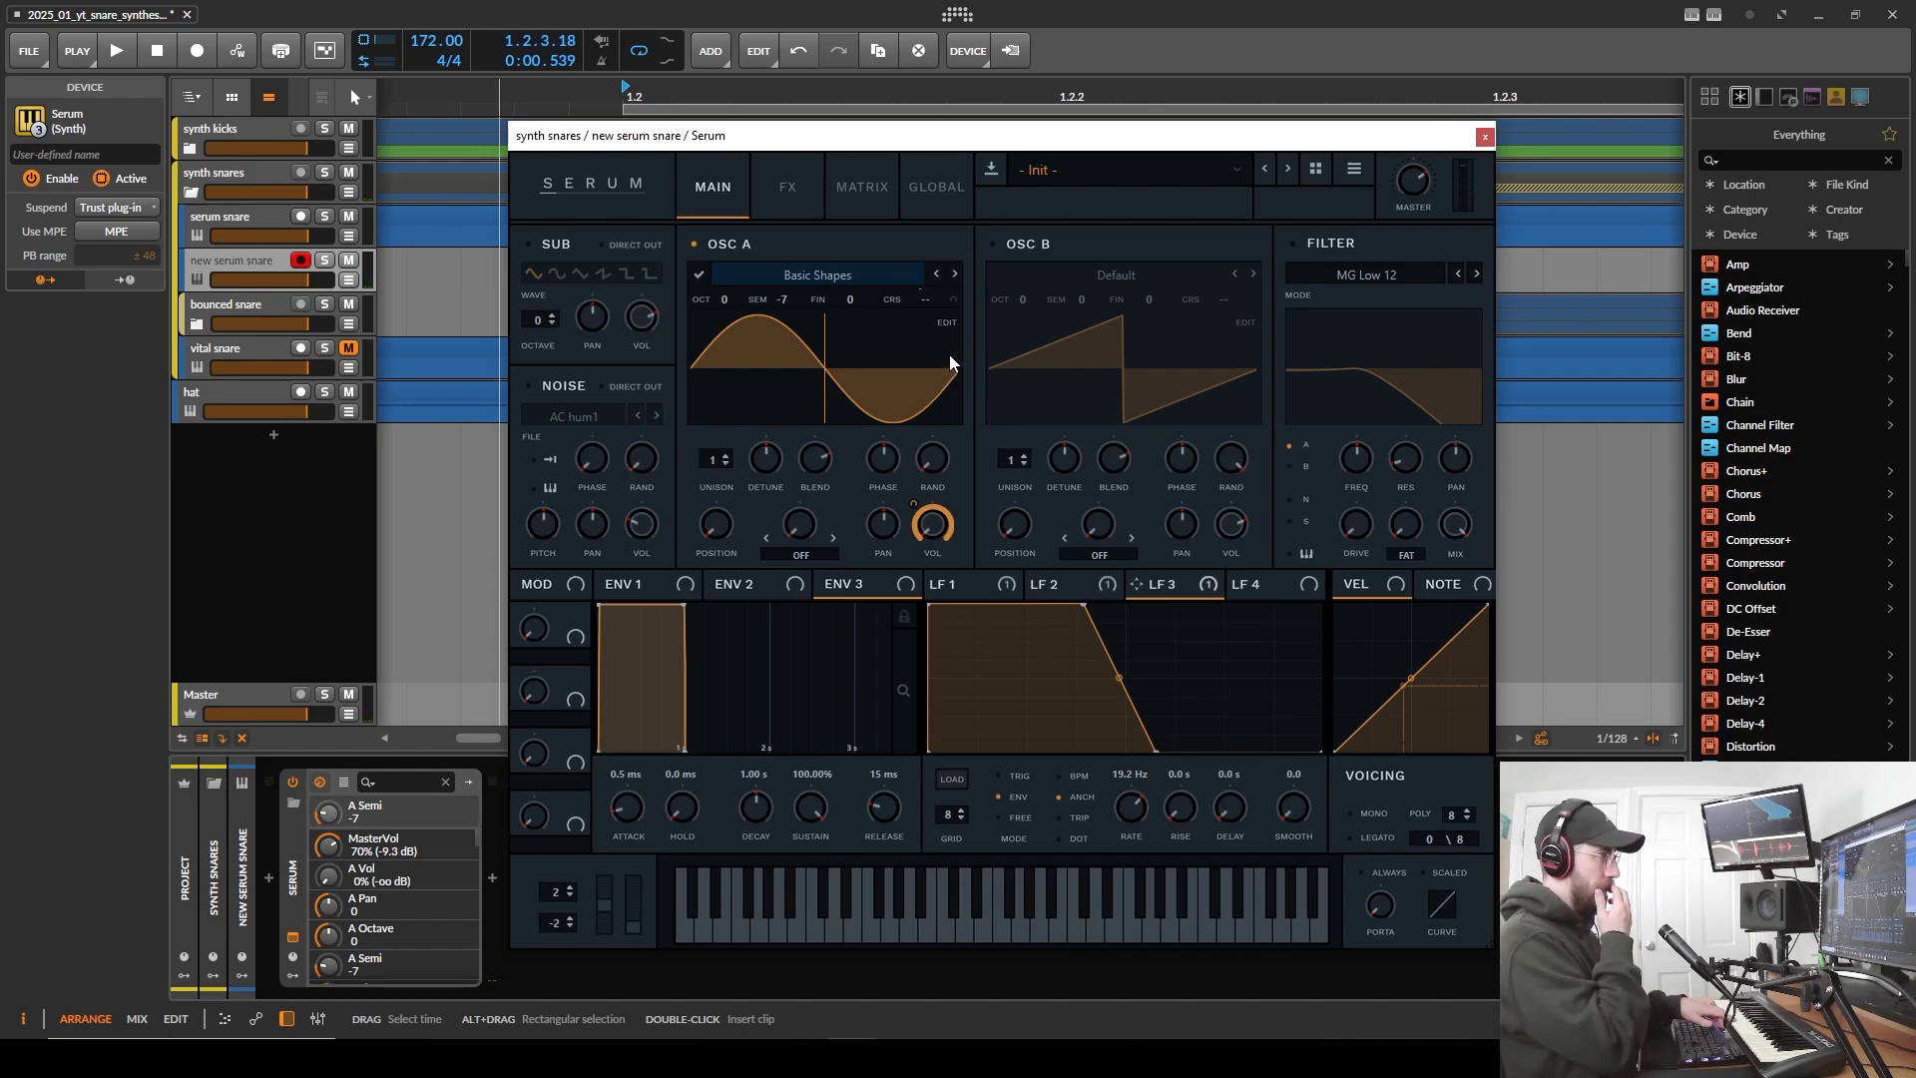
# - Enable the noise oscillator with the analog sig_pg_noise_stereo_01 sample and lower its level to 0%
pyautogui.click(1259, 584)
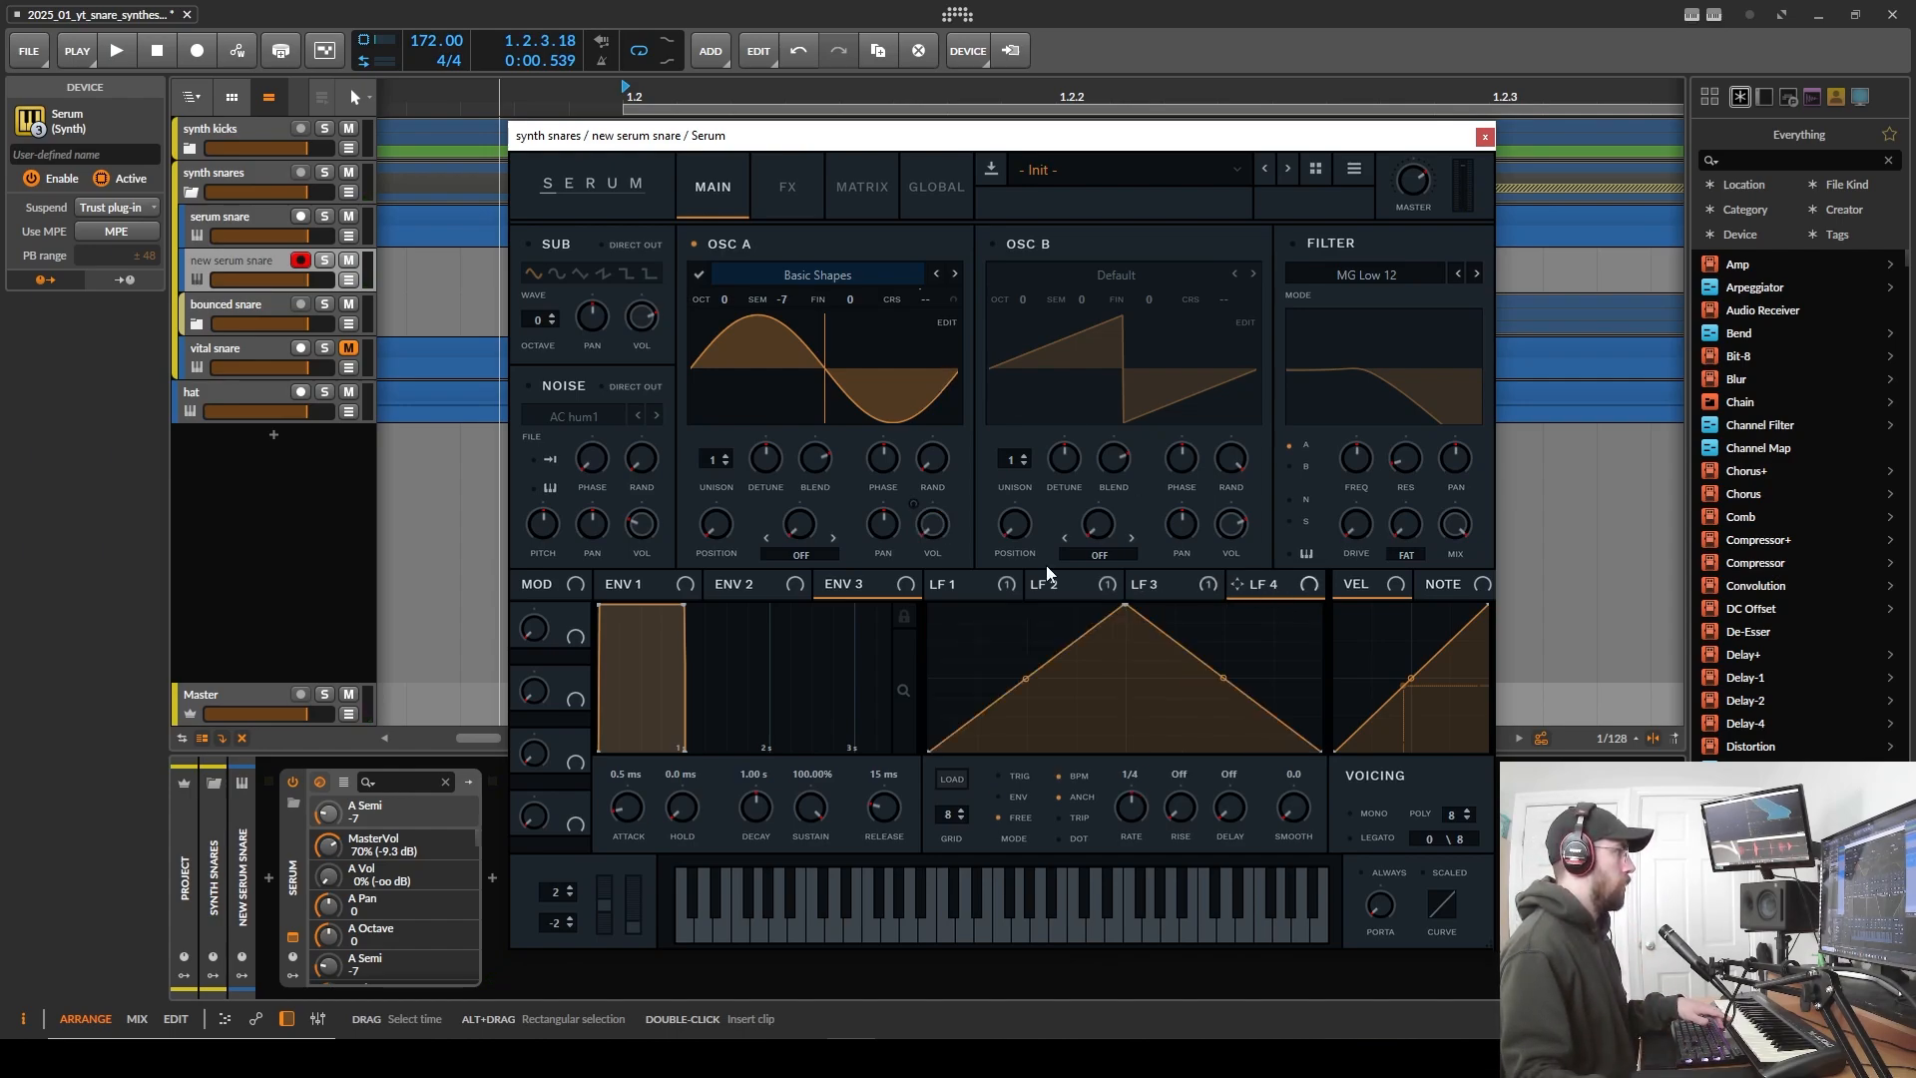
pyautogui.click(563, 387)
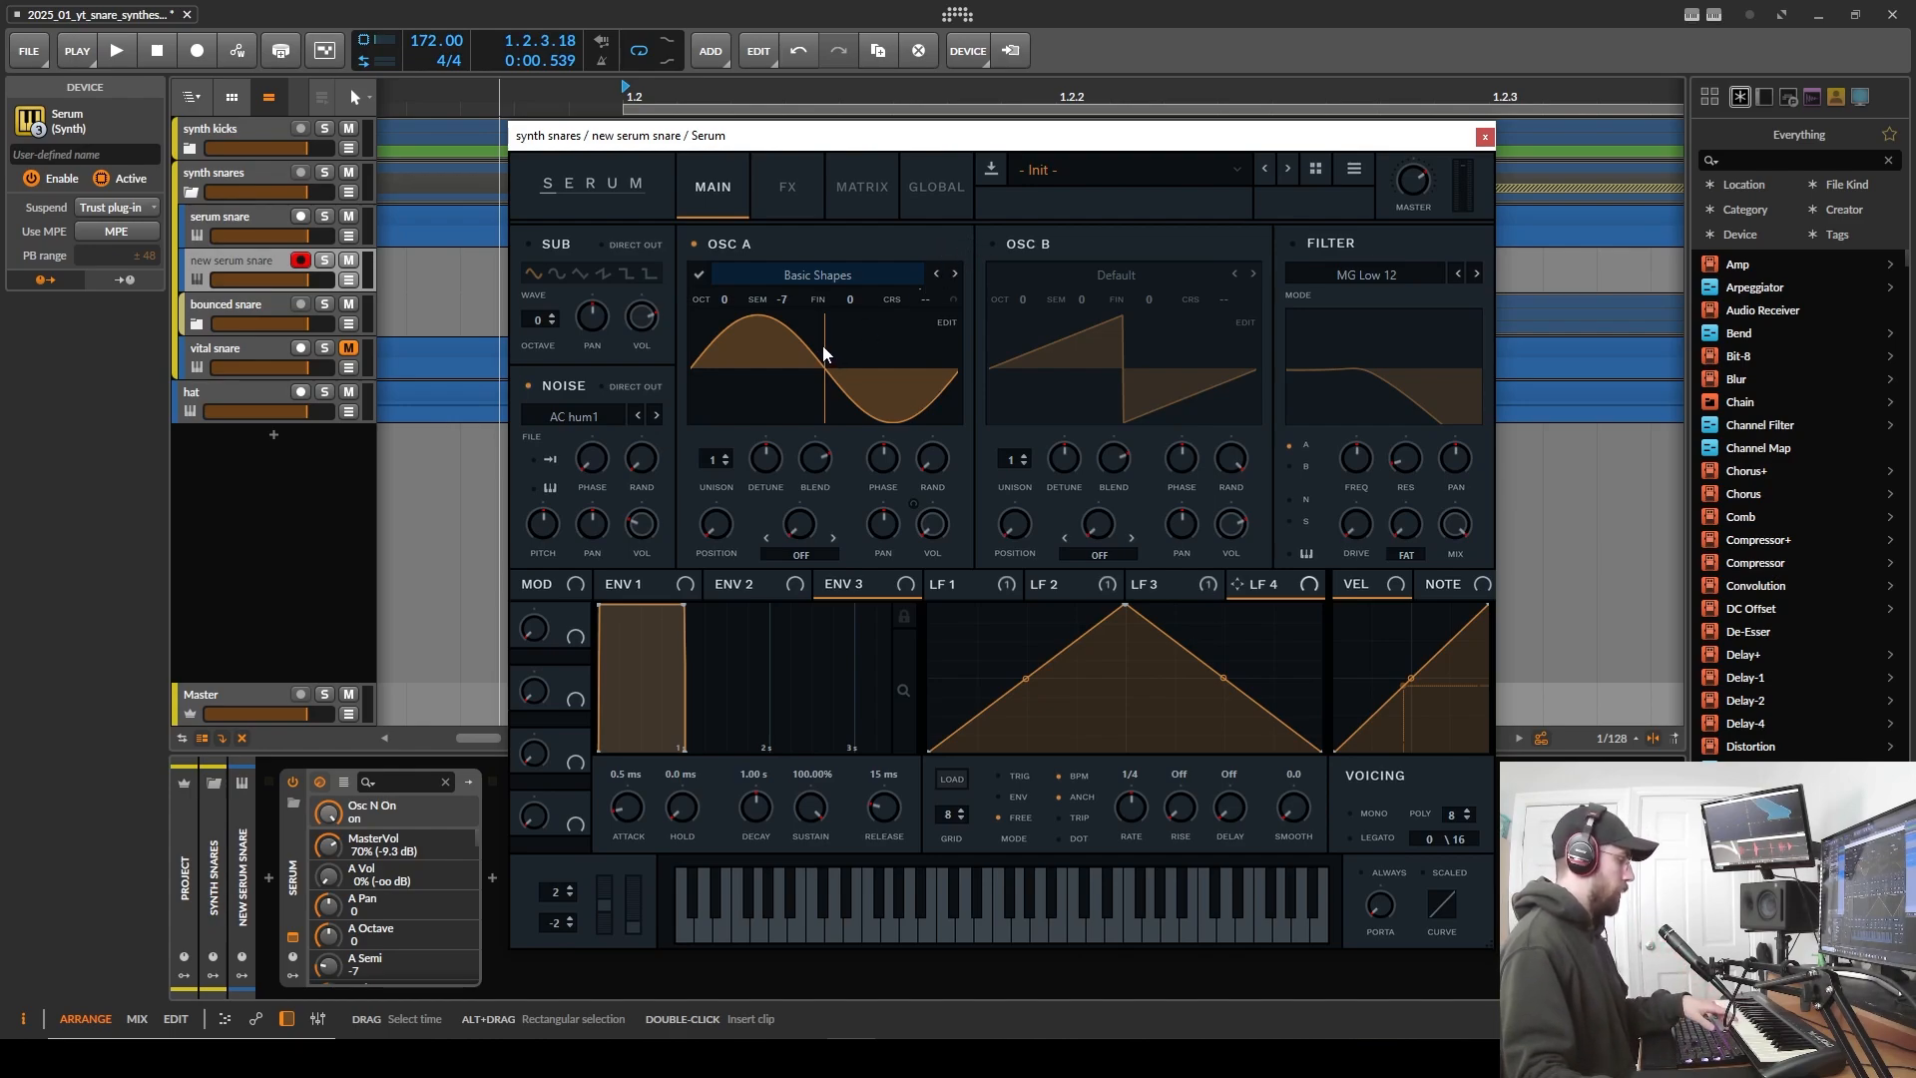
pyautogui.click(596, 415)
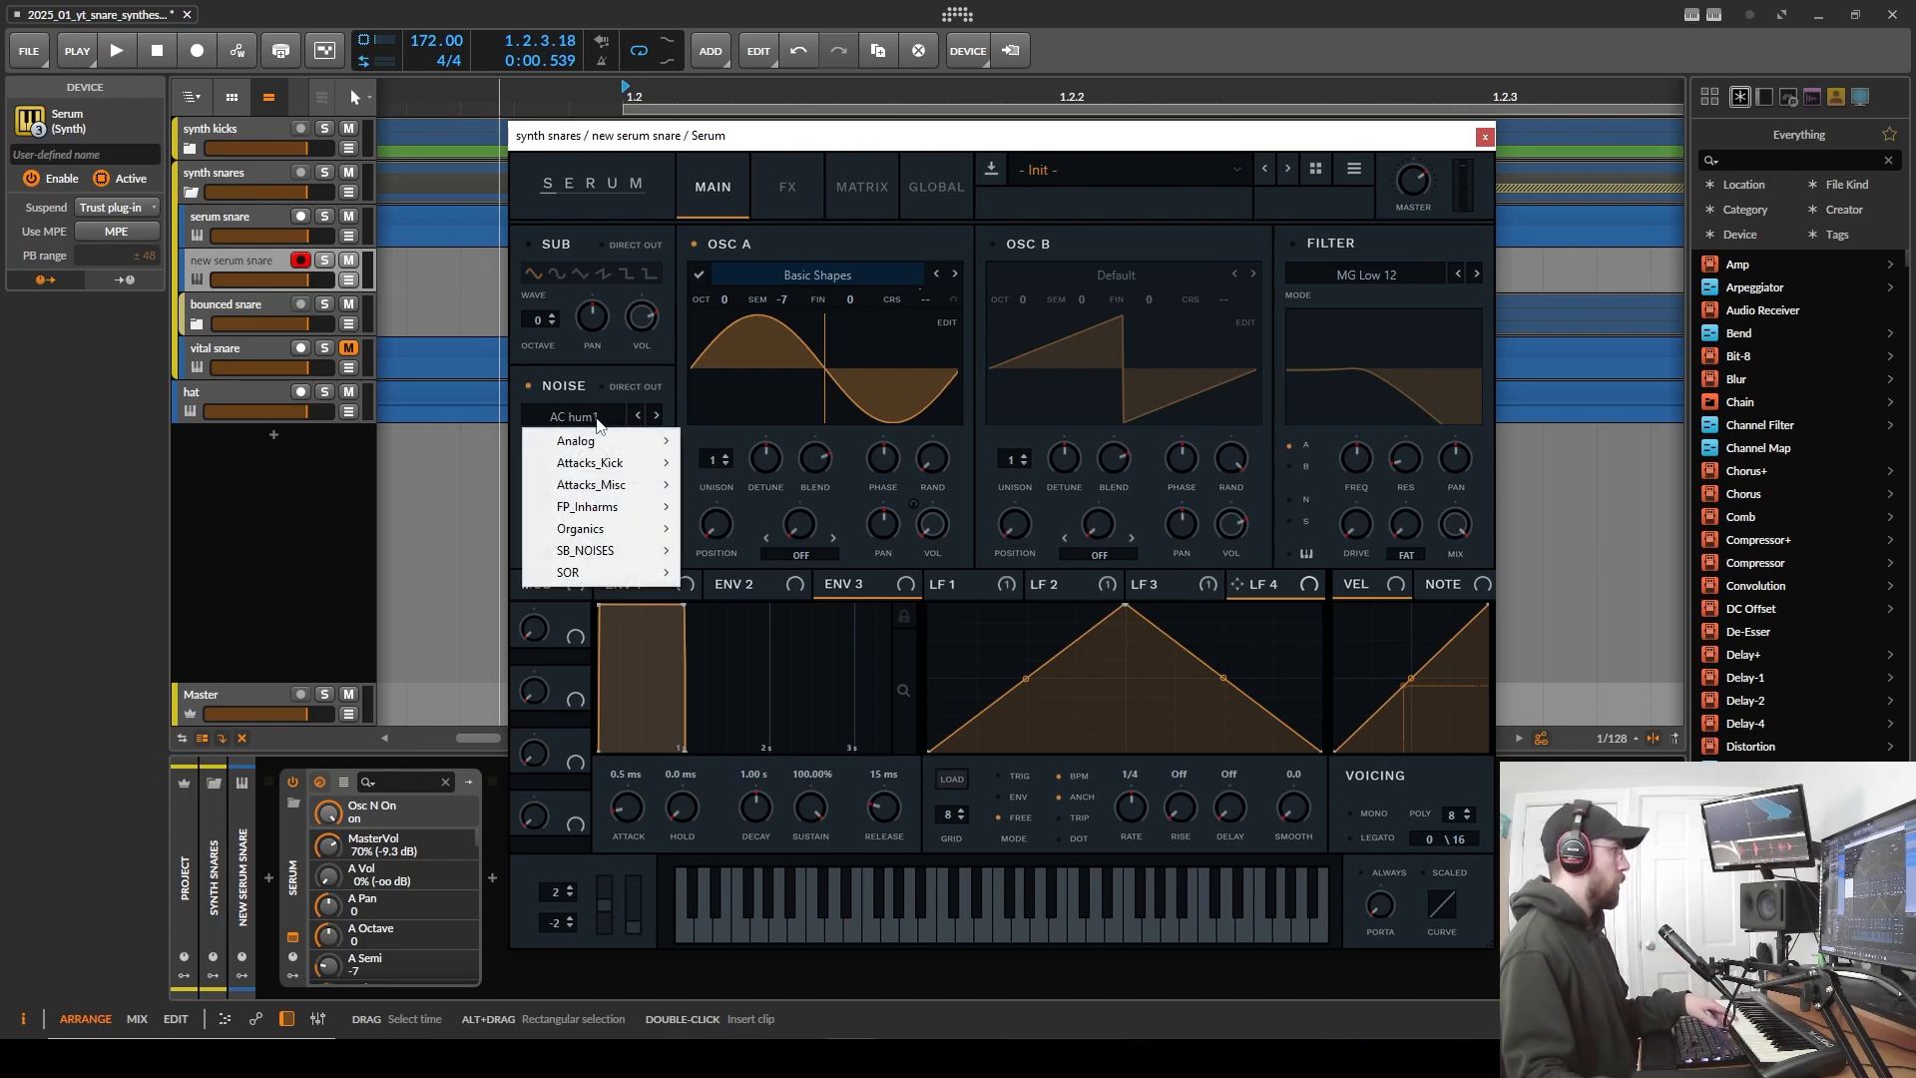
pyautogui.moveTo(597, 445)
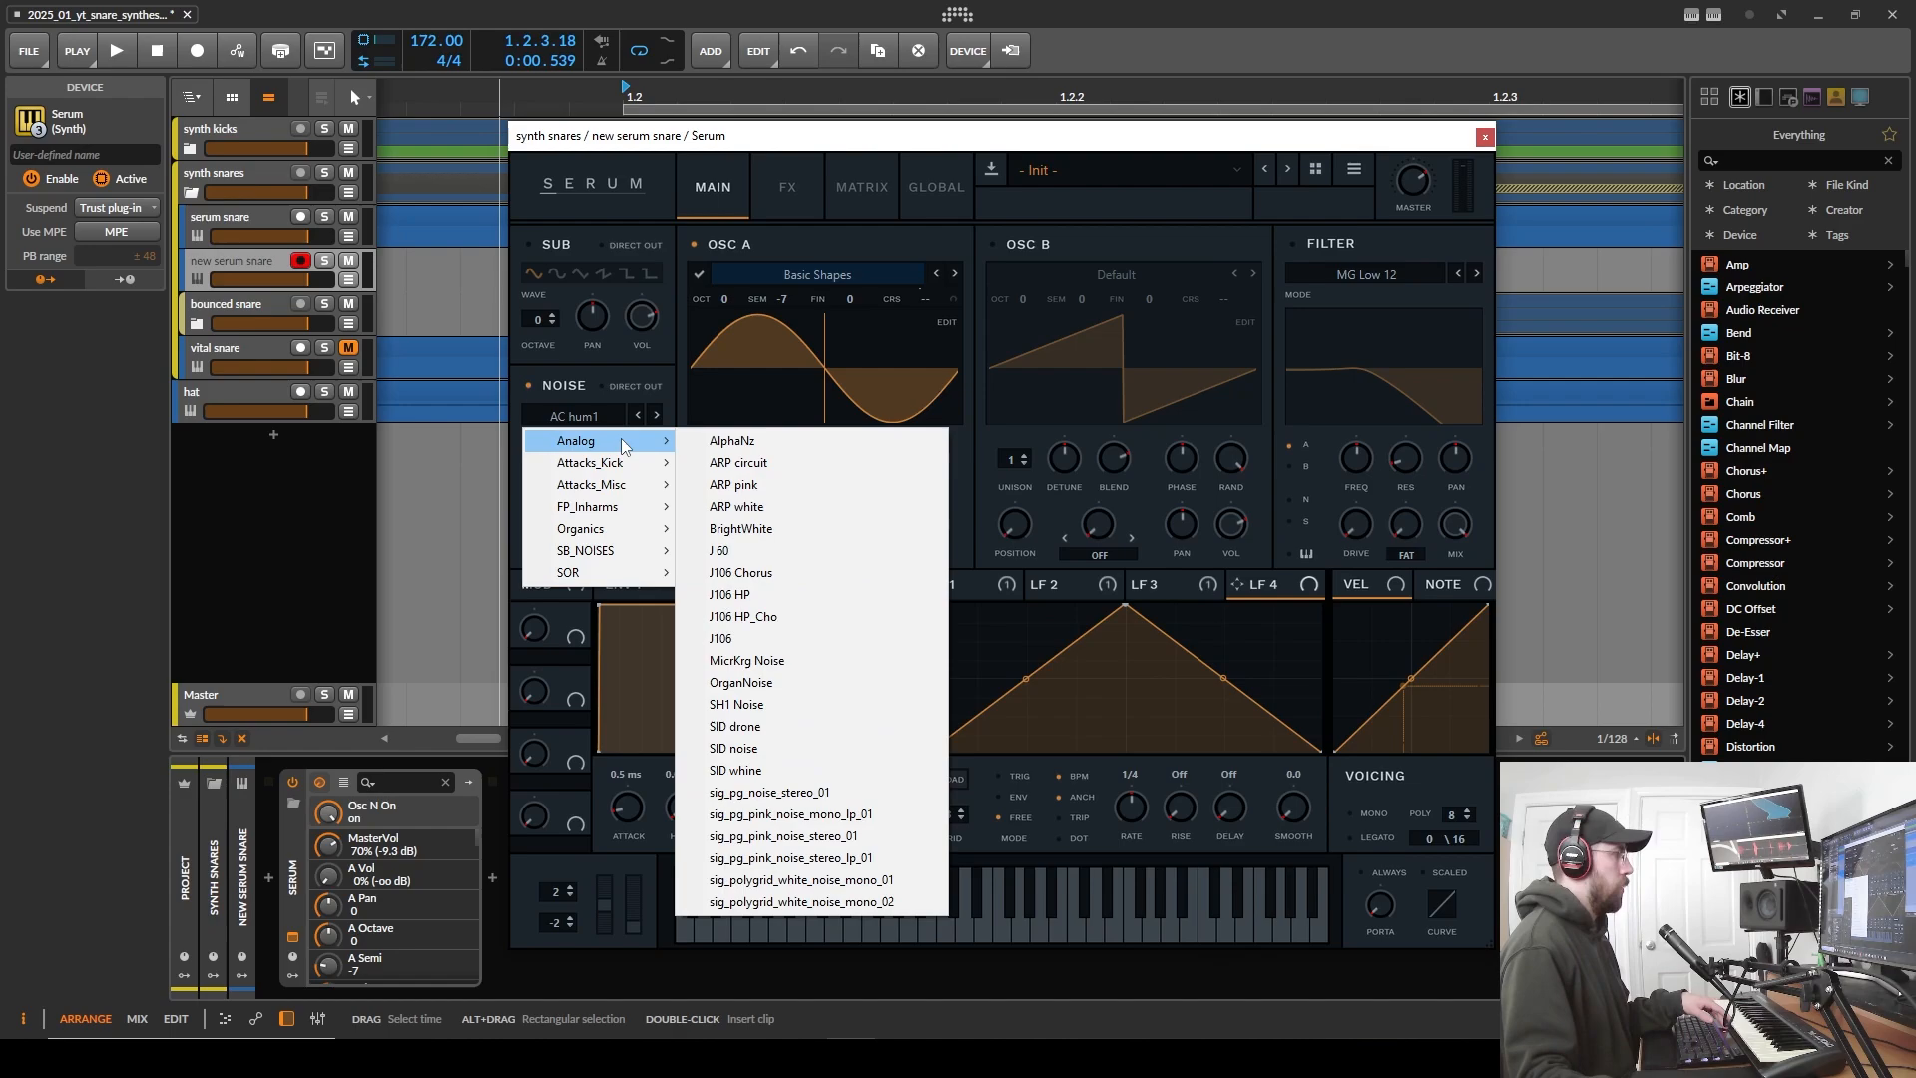
pyautogui.click(807, 794)
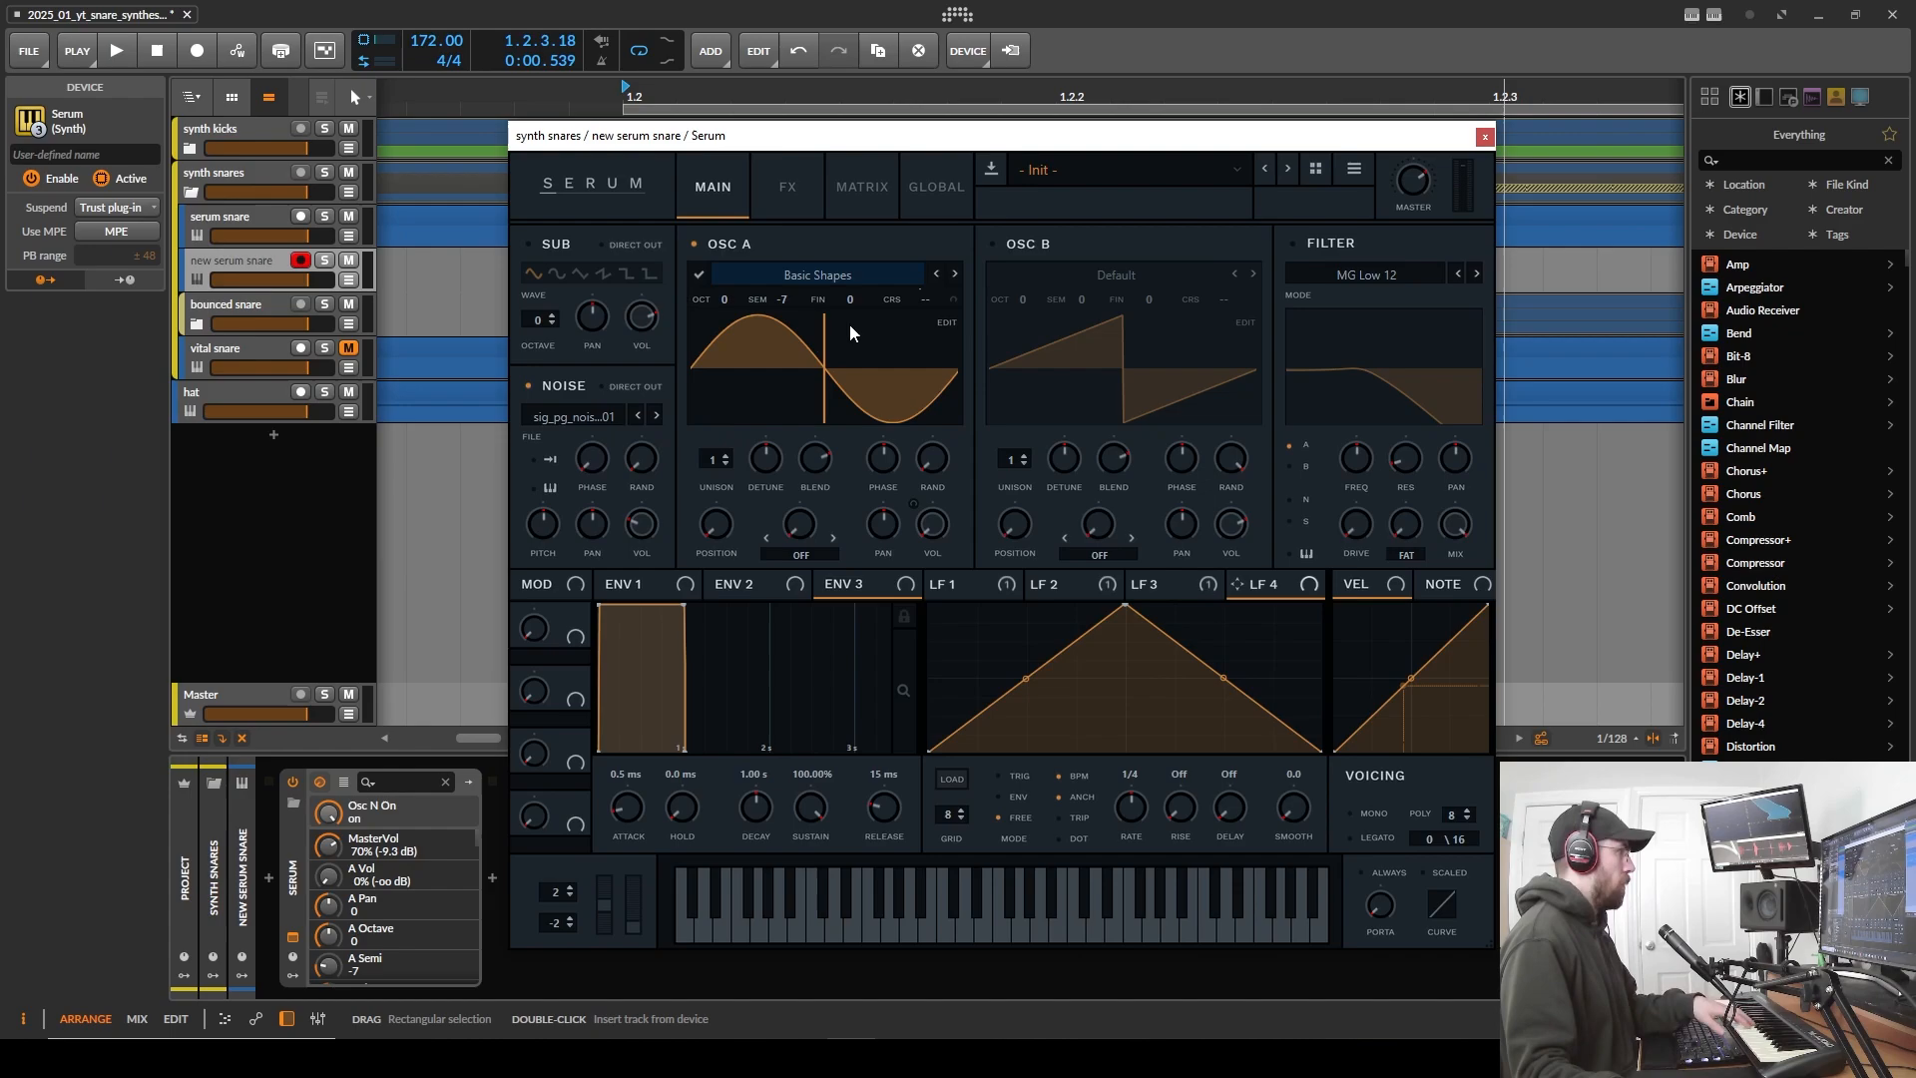
pyautogui.moveTo(638, 529); pyautogui.dragTo(641, 744)
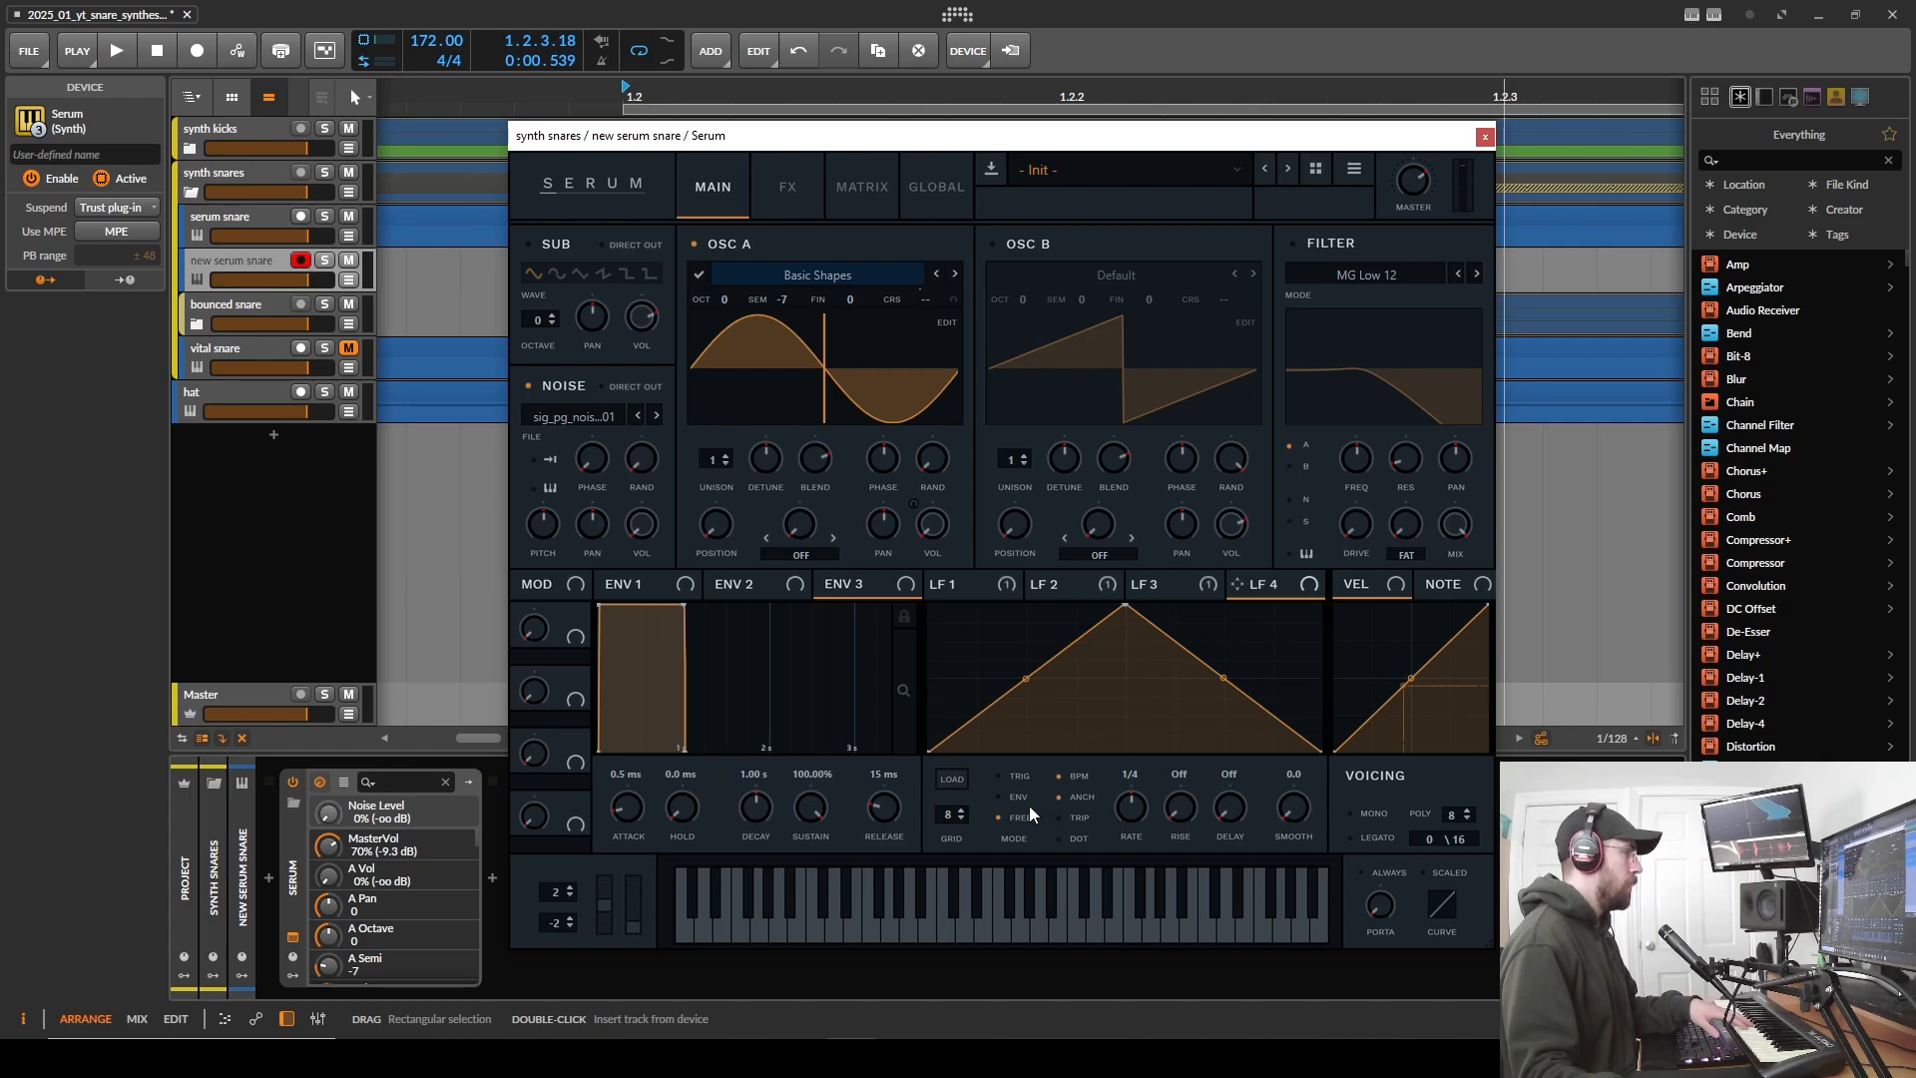
# - Switch LFO 4 to envelope mode with BPM sync off and raise its rate to 9.3 Hz
pyautogui.click(1086, 776)
pyautogui.scroll(5, 1130, 807)
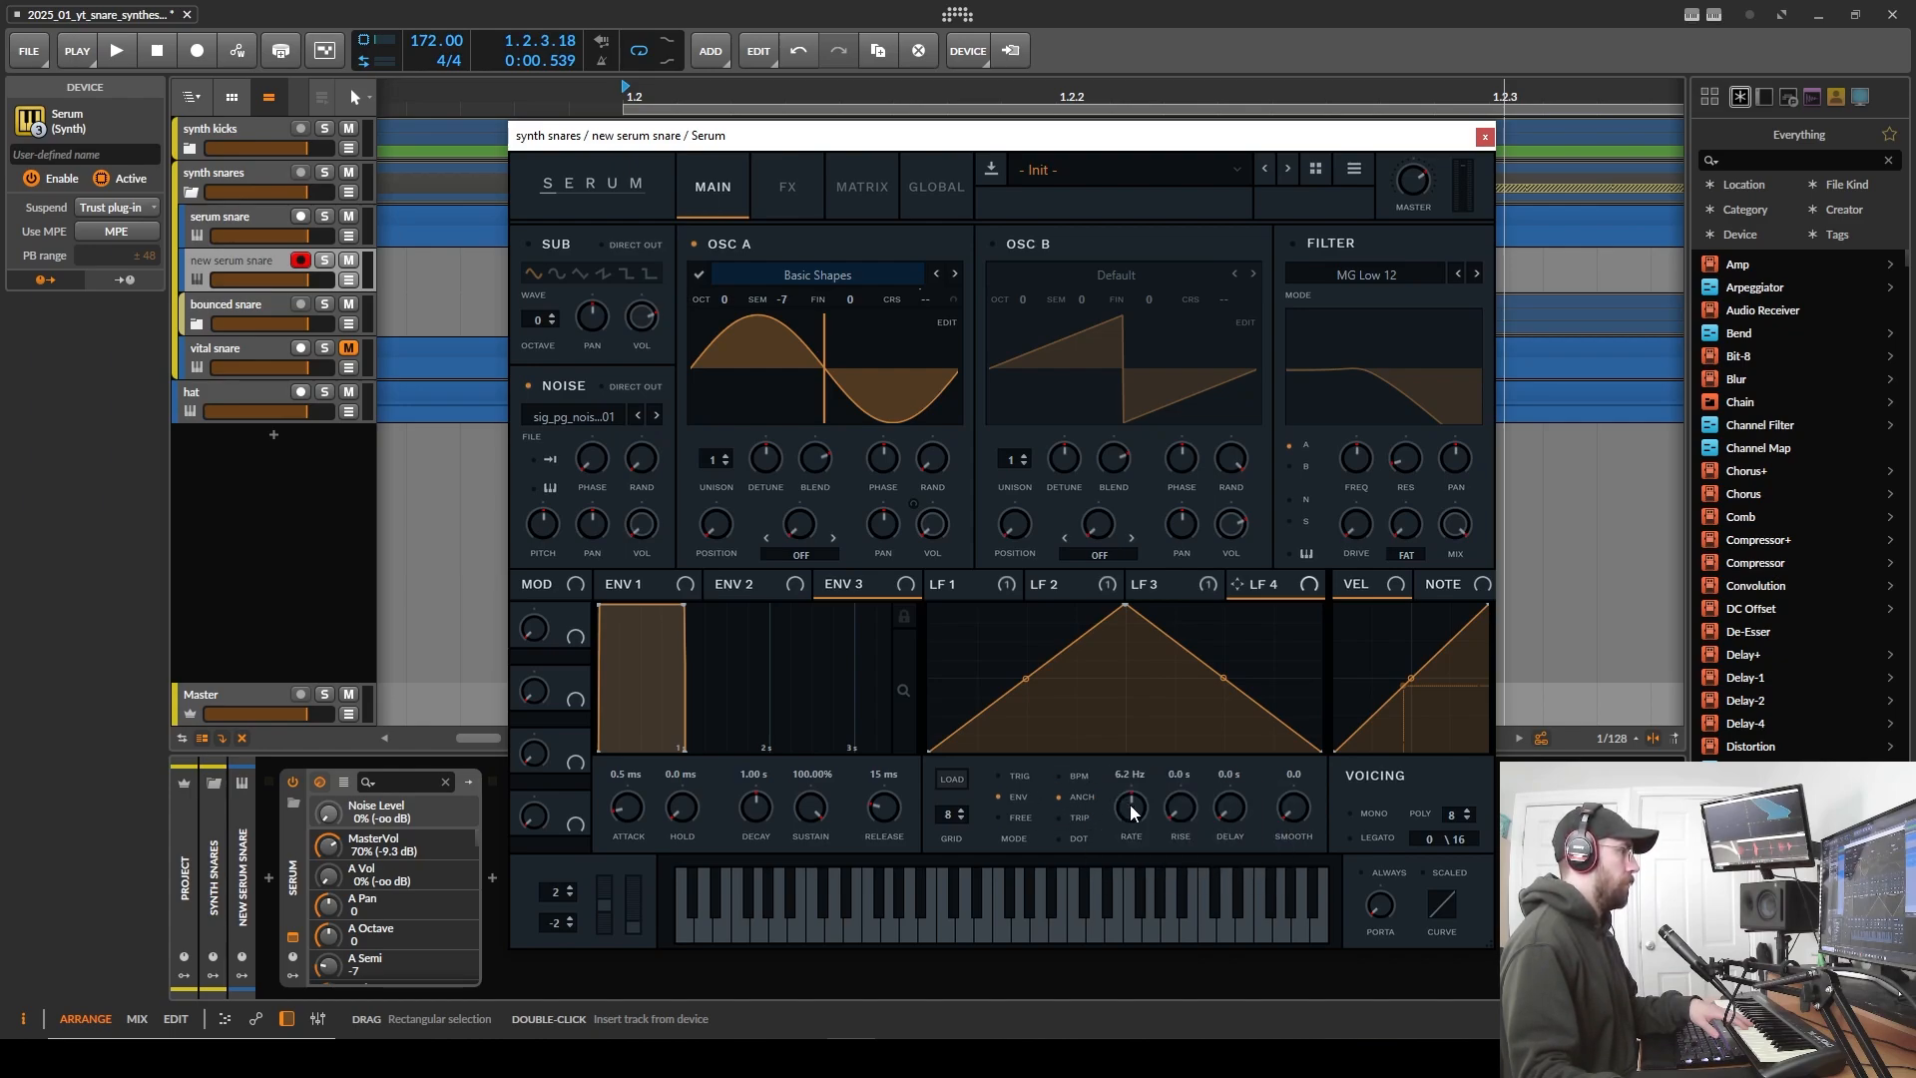
pyautogui.scroll(3, 1133, 806)
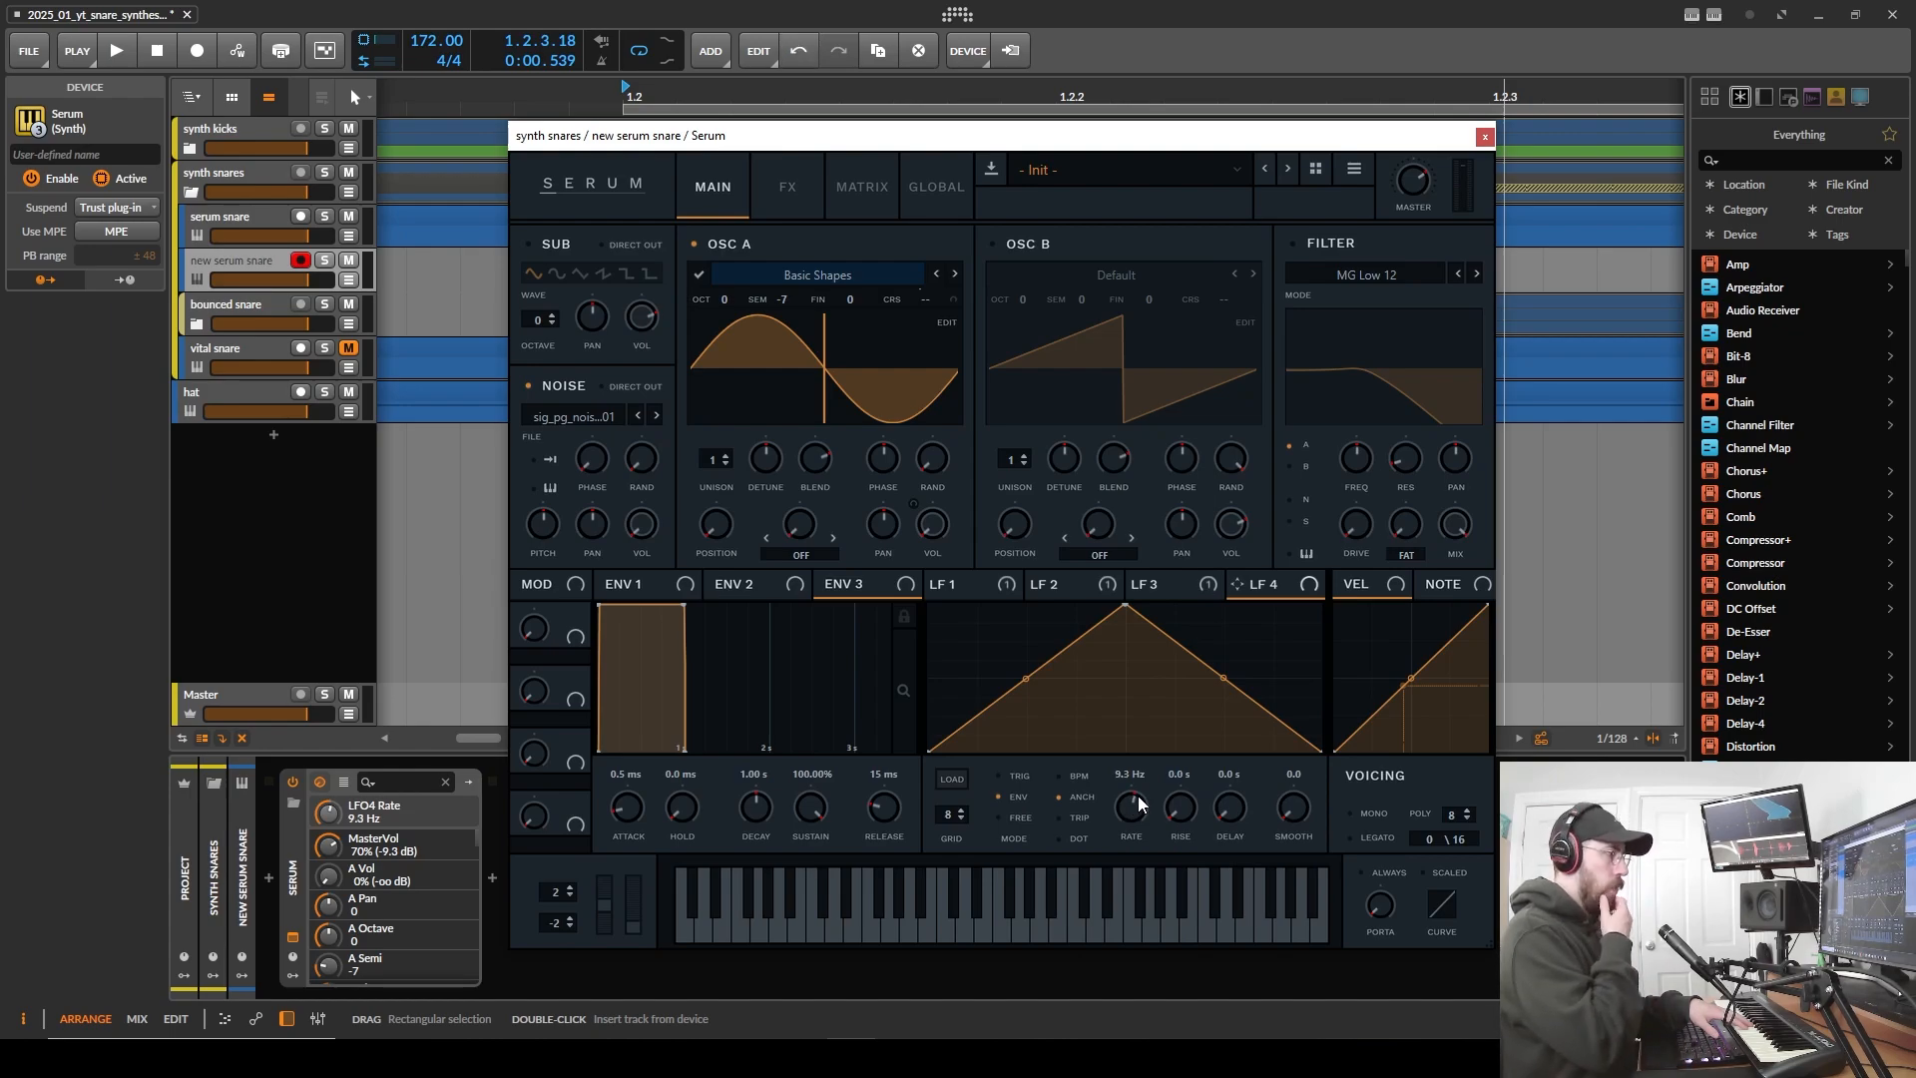
# - Shape LFO 4 to stay at zero until about 25% of the cycle and peak at about 42%
pyautogui.doubleClick(1024, 728)
pyautogui.moveTo(1024, 730); pyautogui.dragTo(1044, 774)
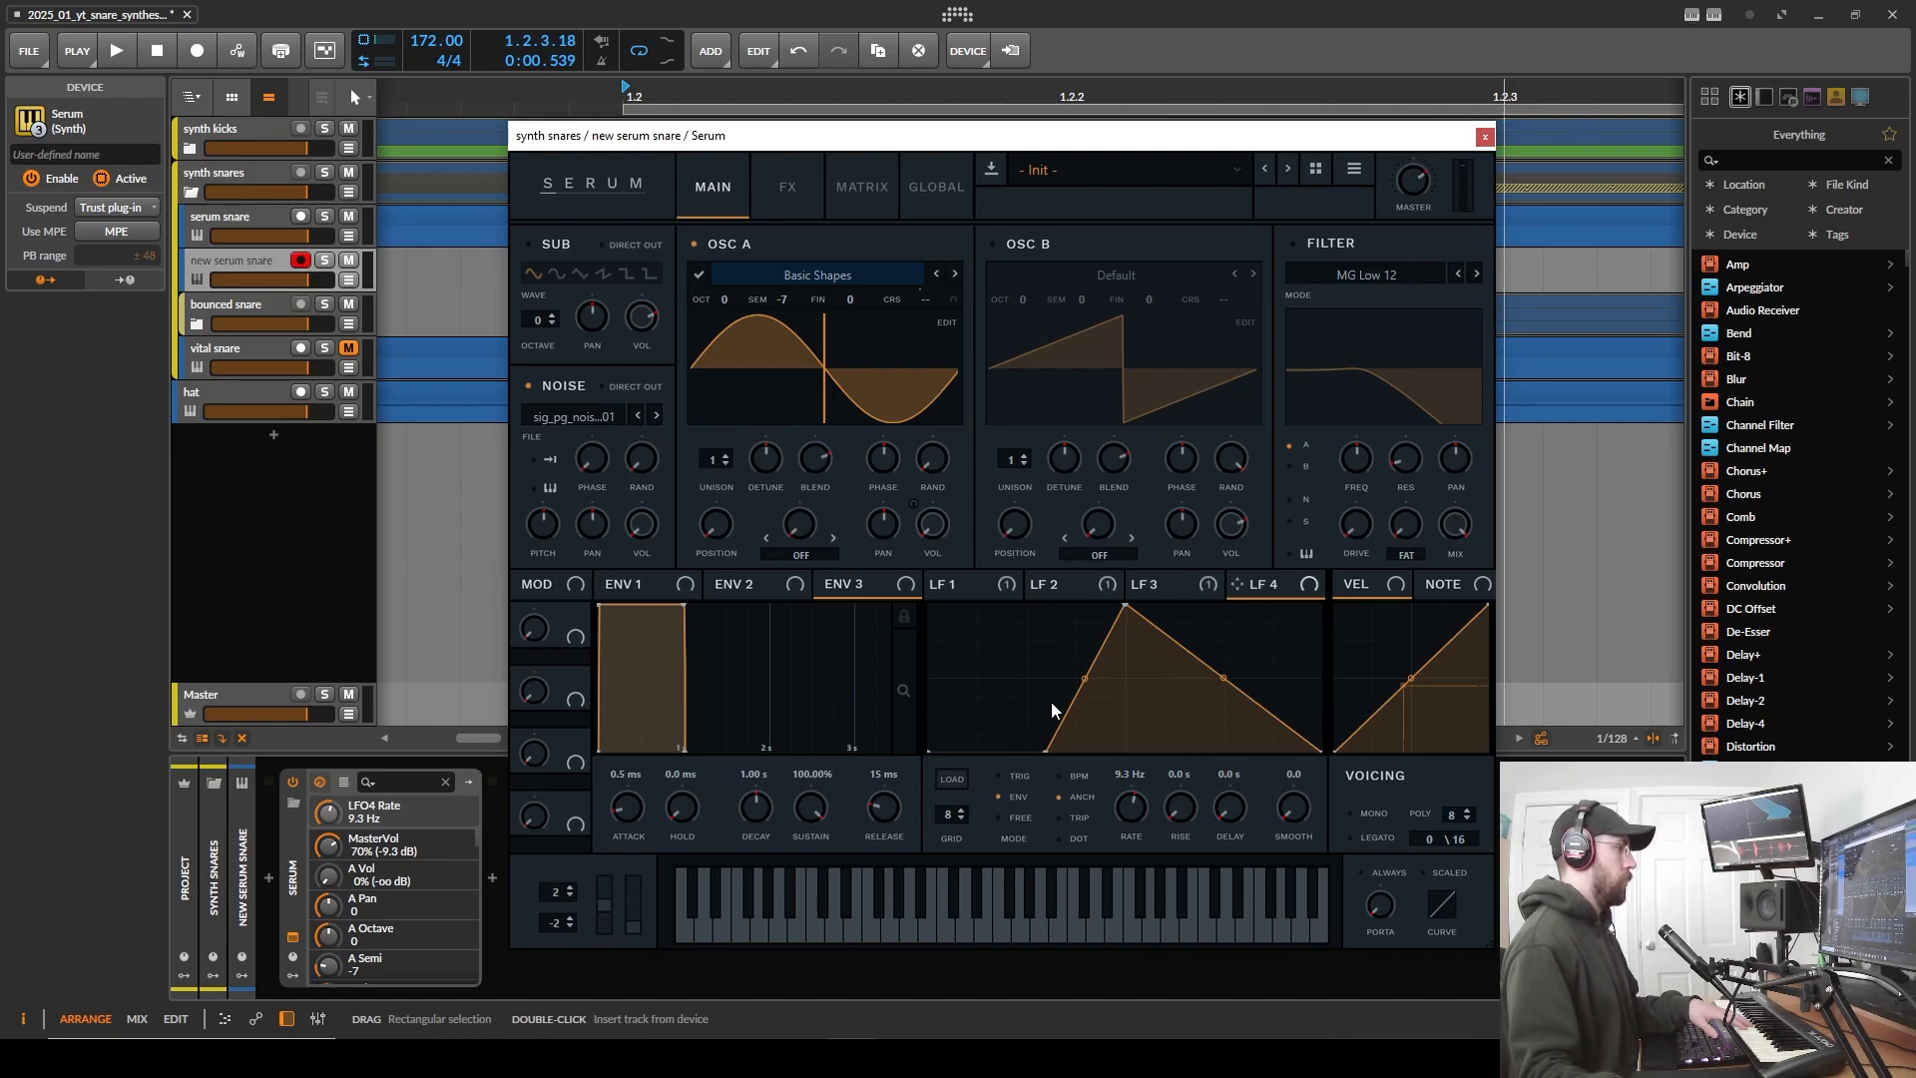
pyautogui.moveTo(1042, 752); pyautogui.dragTo(1026, 767)
pyautogui.moveTo(1126, 605); pyautogui.dragTo(1095, 606)
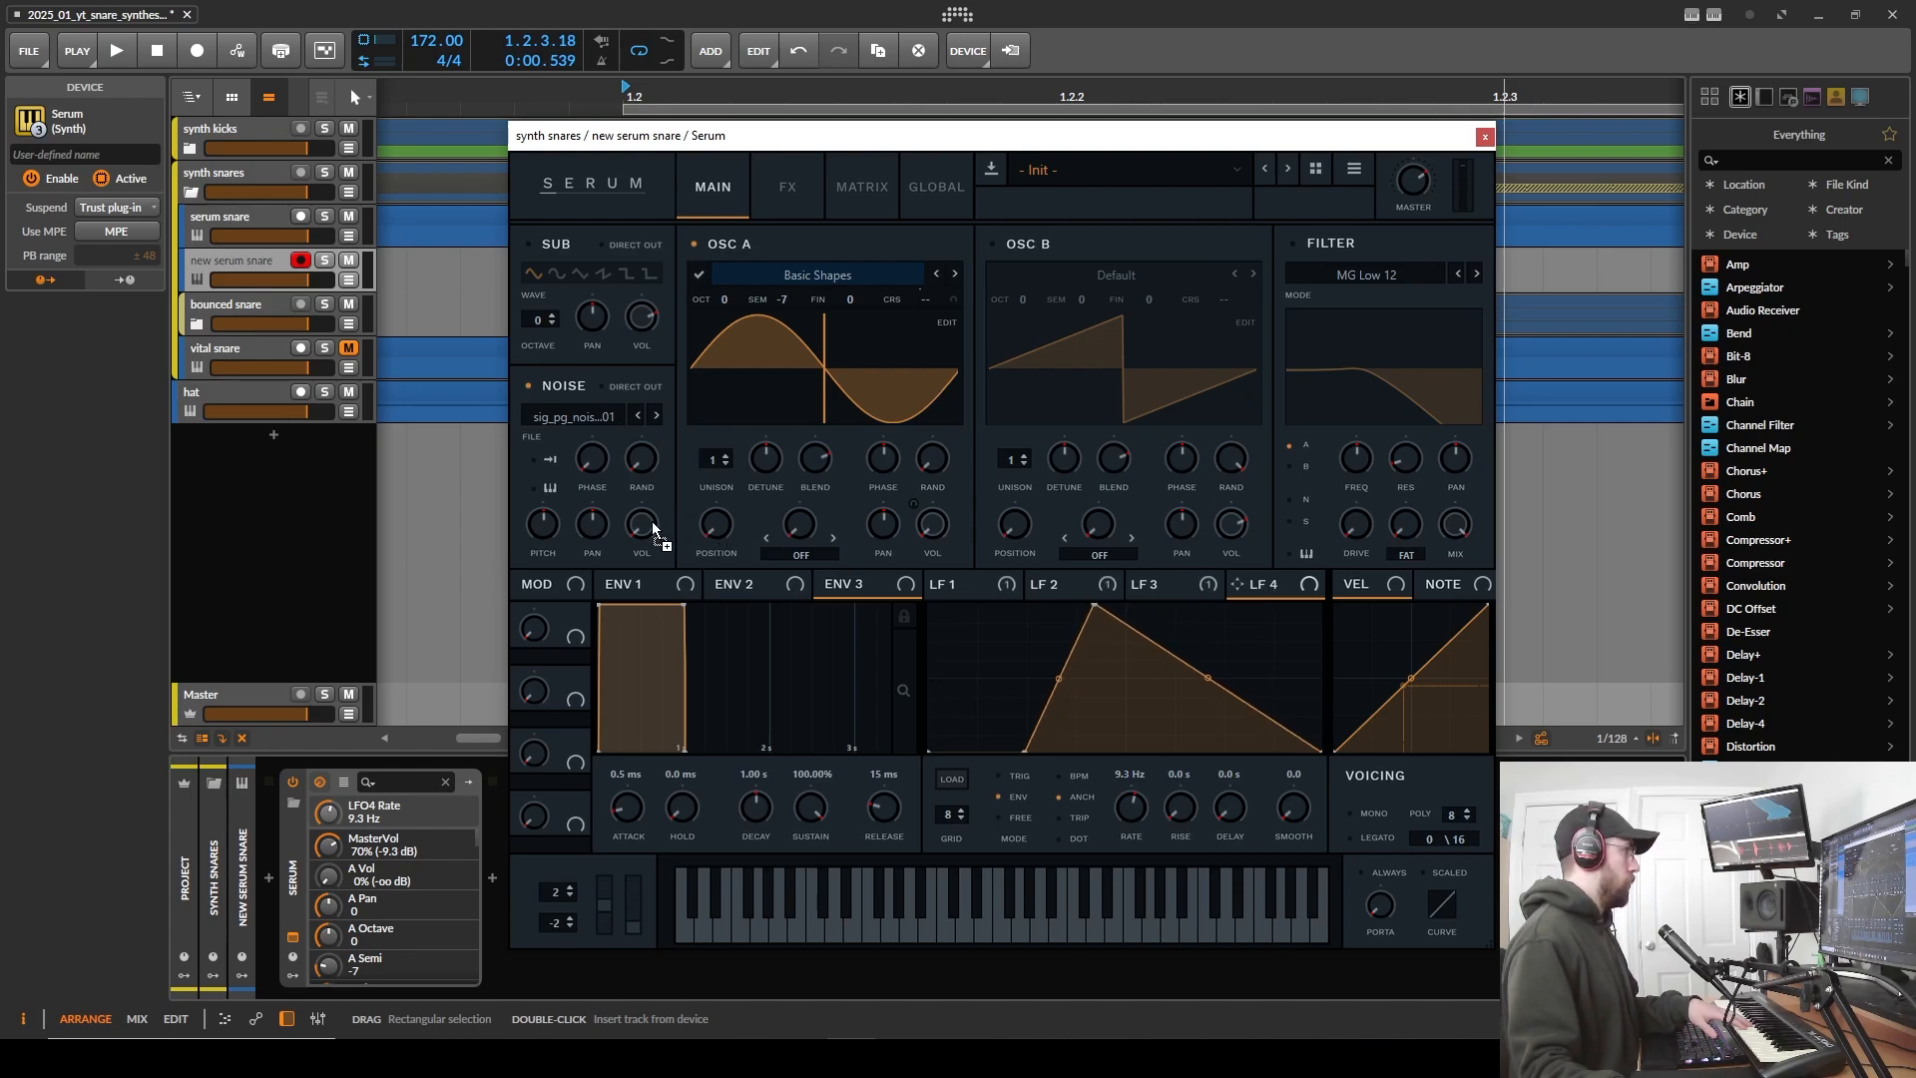
# - Assign LFO 4 to the noise oscillator's volume and raise the LFO's rate to 12.7 Hz
pyautogui.moveTo(650, 521); pyautogui.dragTo(644, 525)
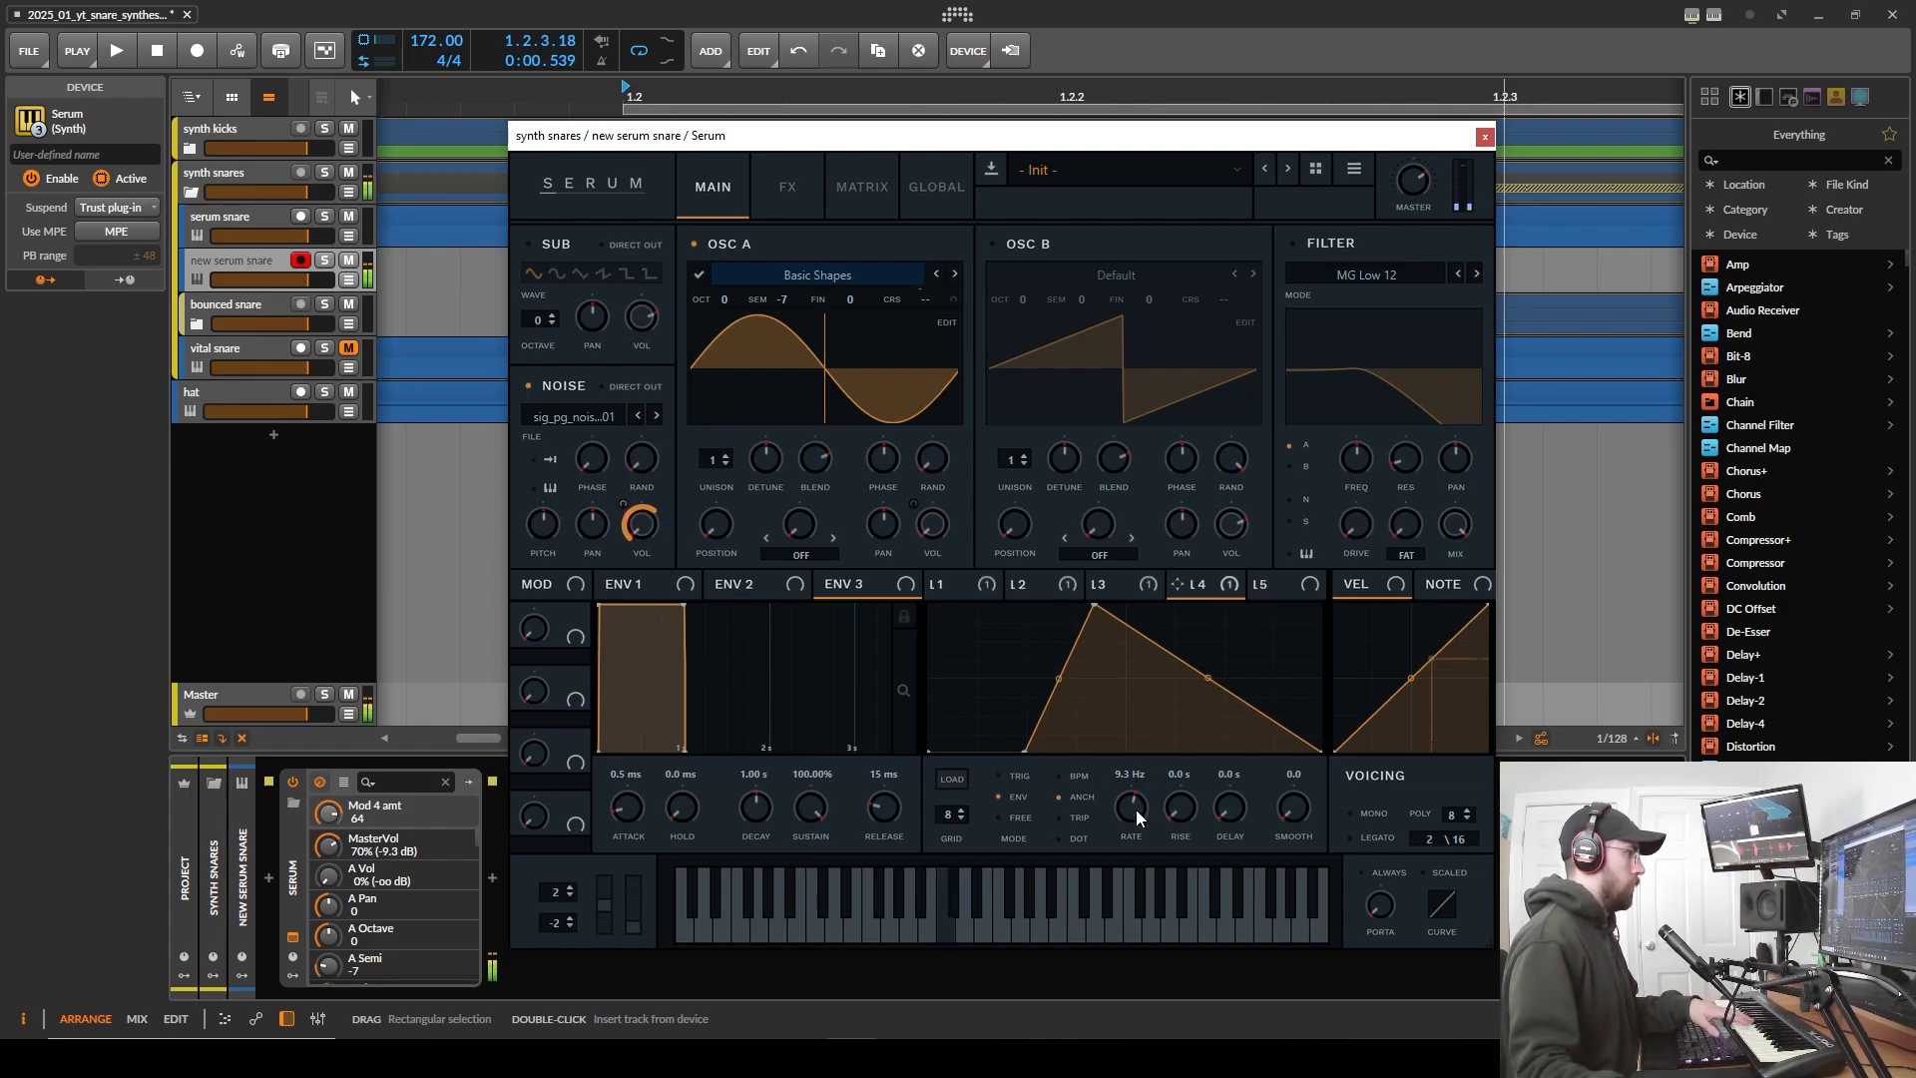
pyautogui.moveTo(1135, 811); pyautogui.dragTo(1140, 805)
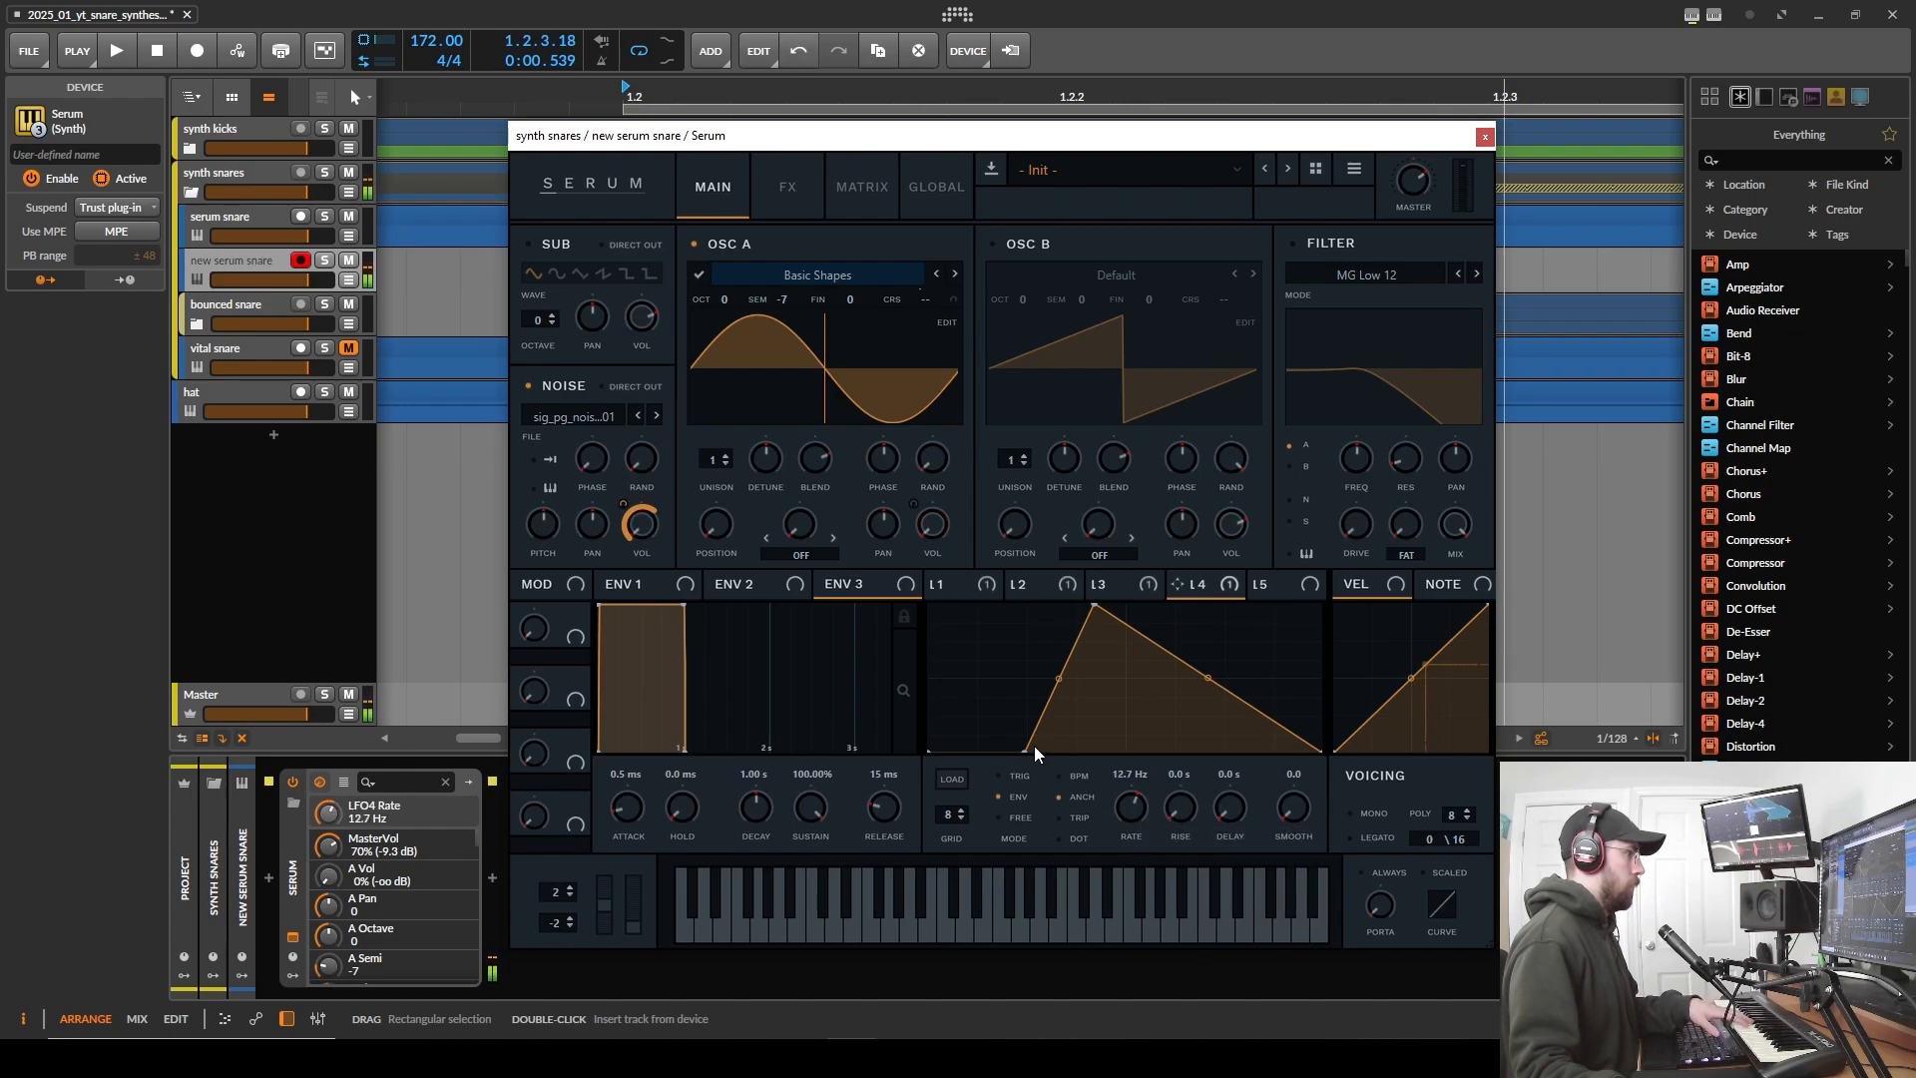
# - Shift LFO 4's rise earlier, starting at about 19% of the cycle and peaking at about 29%
pyautogui.moveTo(1026, 748); pyautogui.dragTo(1013, 757)
pyautogui.moveTo(1092, 608); pyautogui.dragTo(1060, 595)
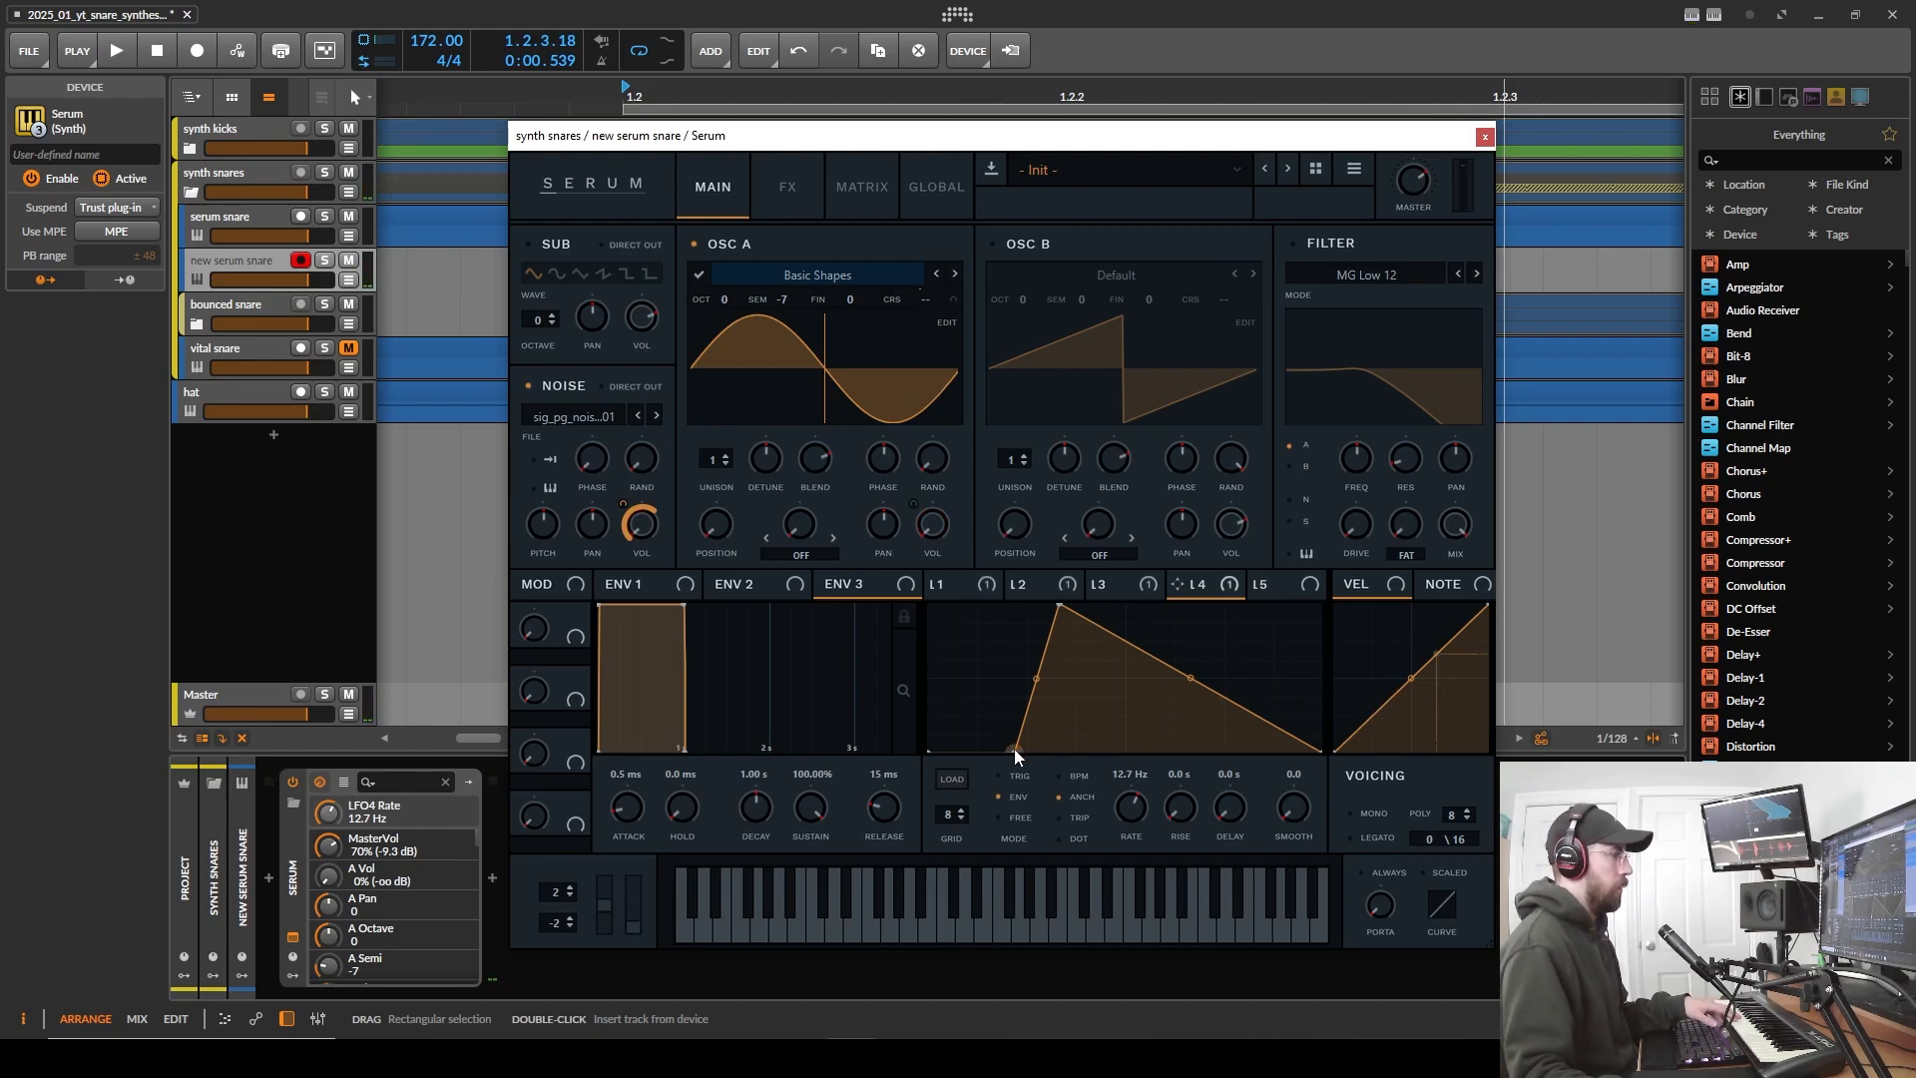
pyautogui.moveTo(1014, 748); pyautogui.dragTo(1004, 769)
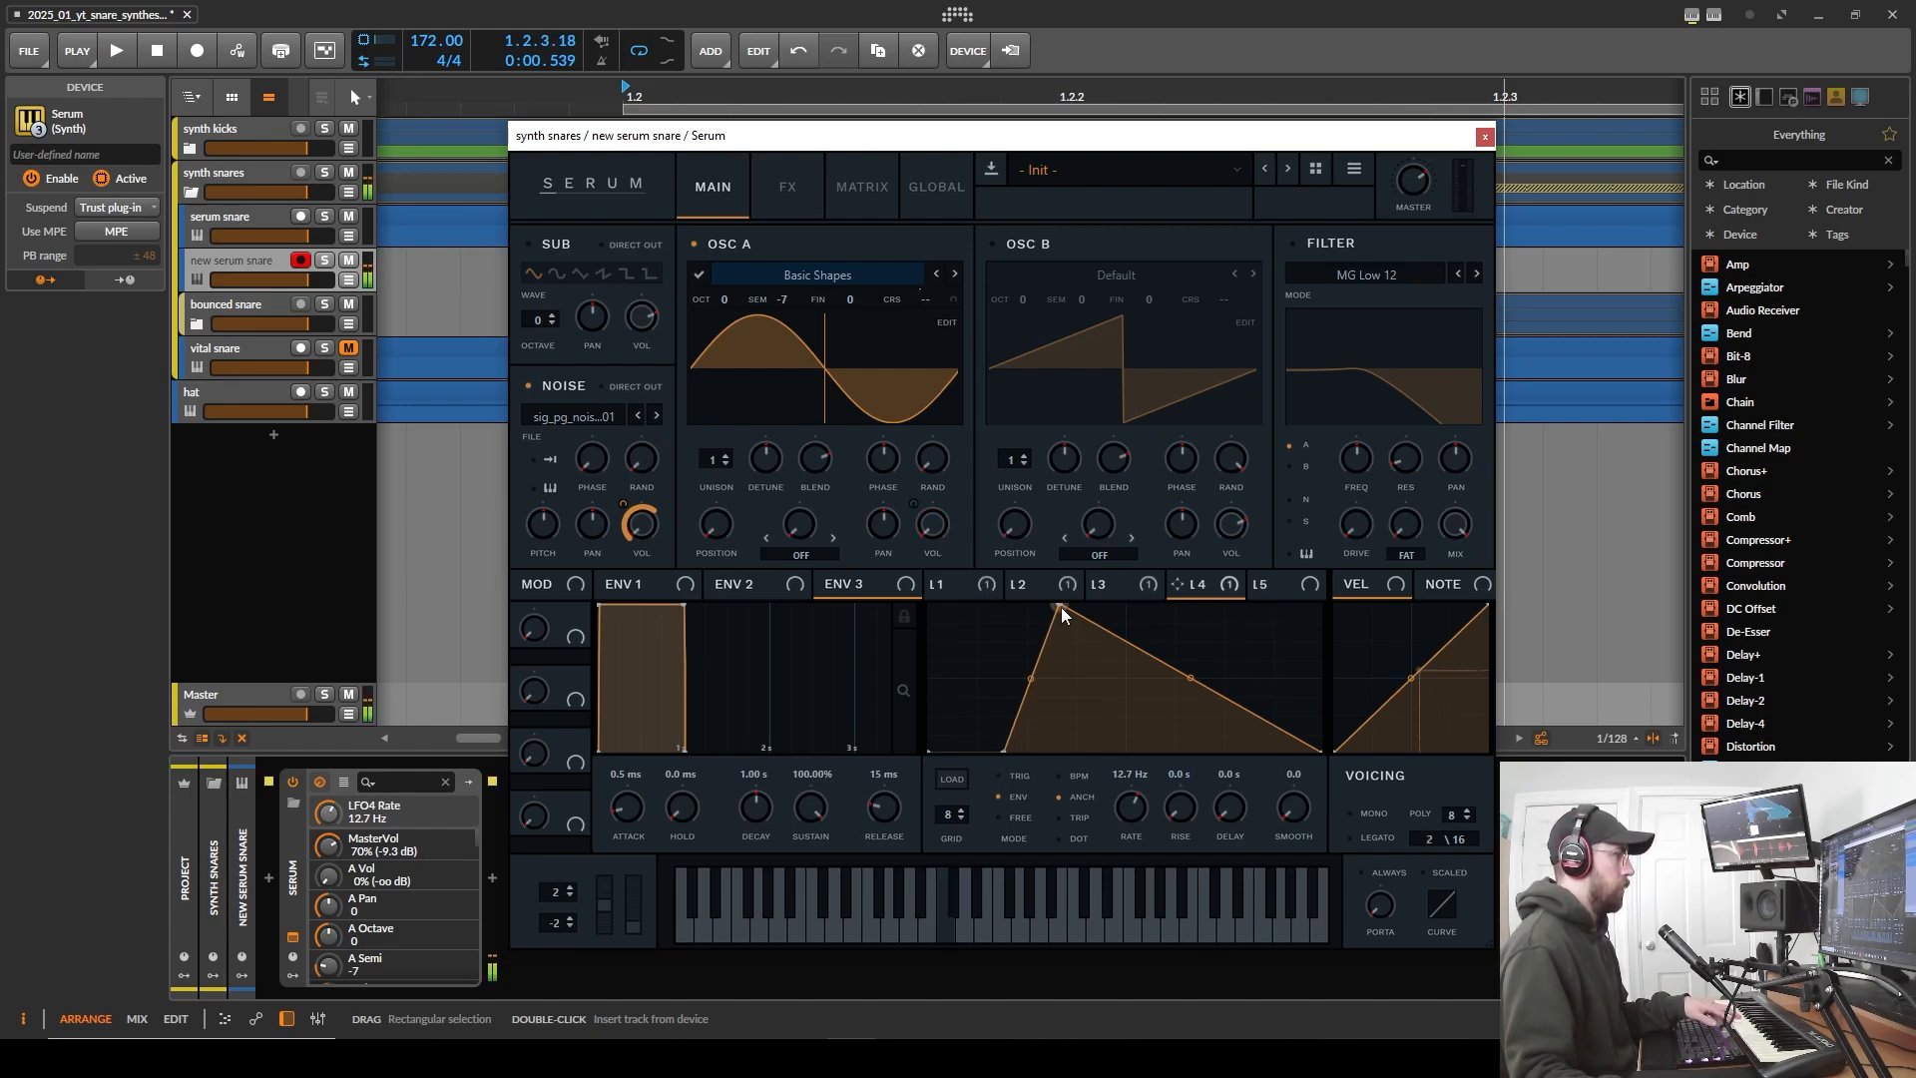
pyautogui.moveTo(1060, 606); pyautogui.dragTo(1045, 597)
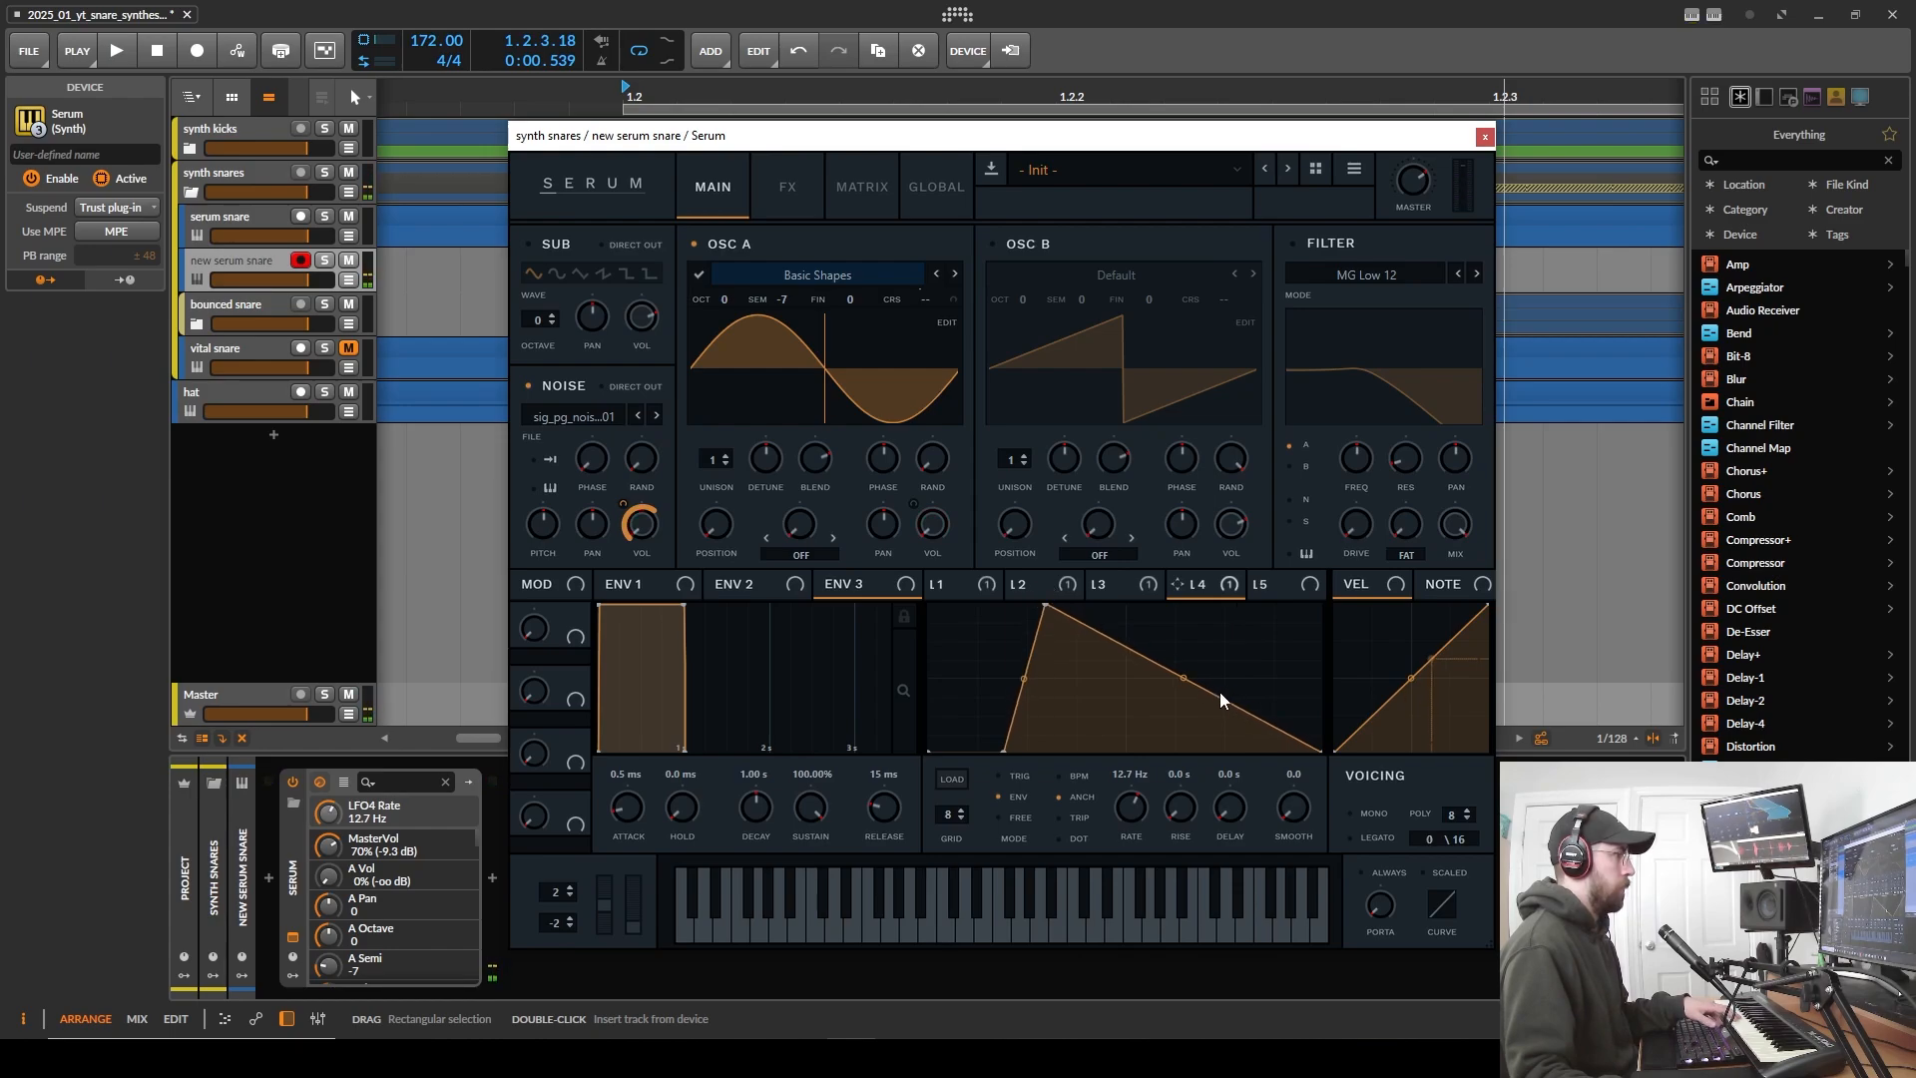
# - Try bending LFO 4's decay and straighten it again, then add a second spike peaking at about 46% of the cycle
pyautogui.moveTo(1185, 678); pyautogui.dragTo(1188, 684)
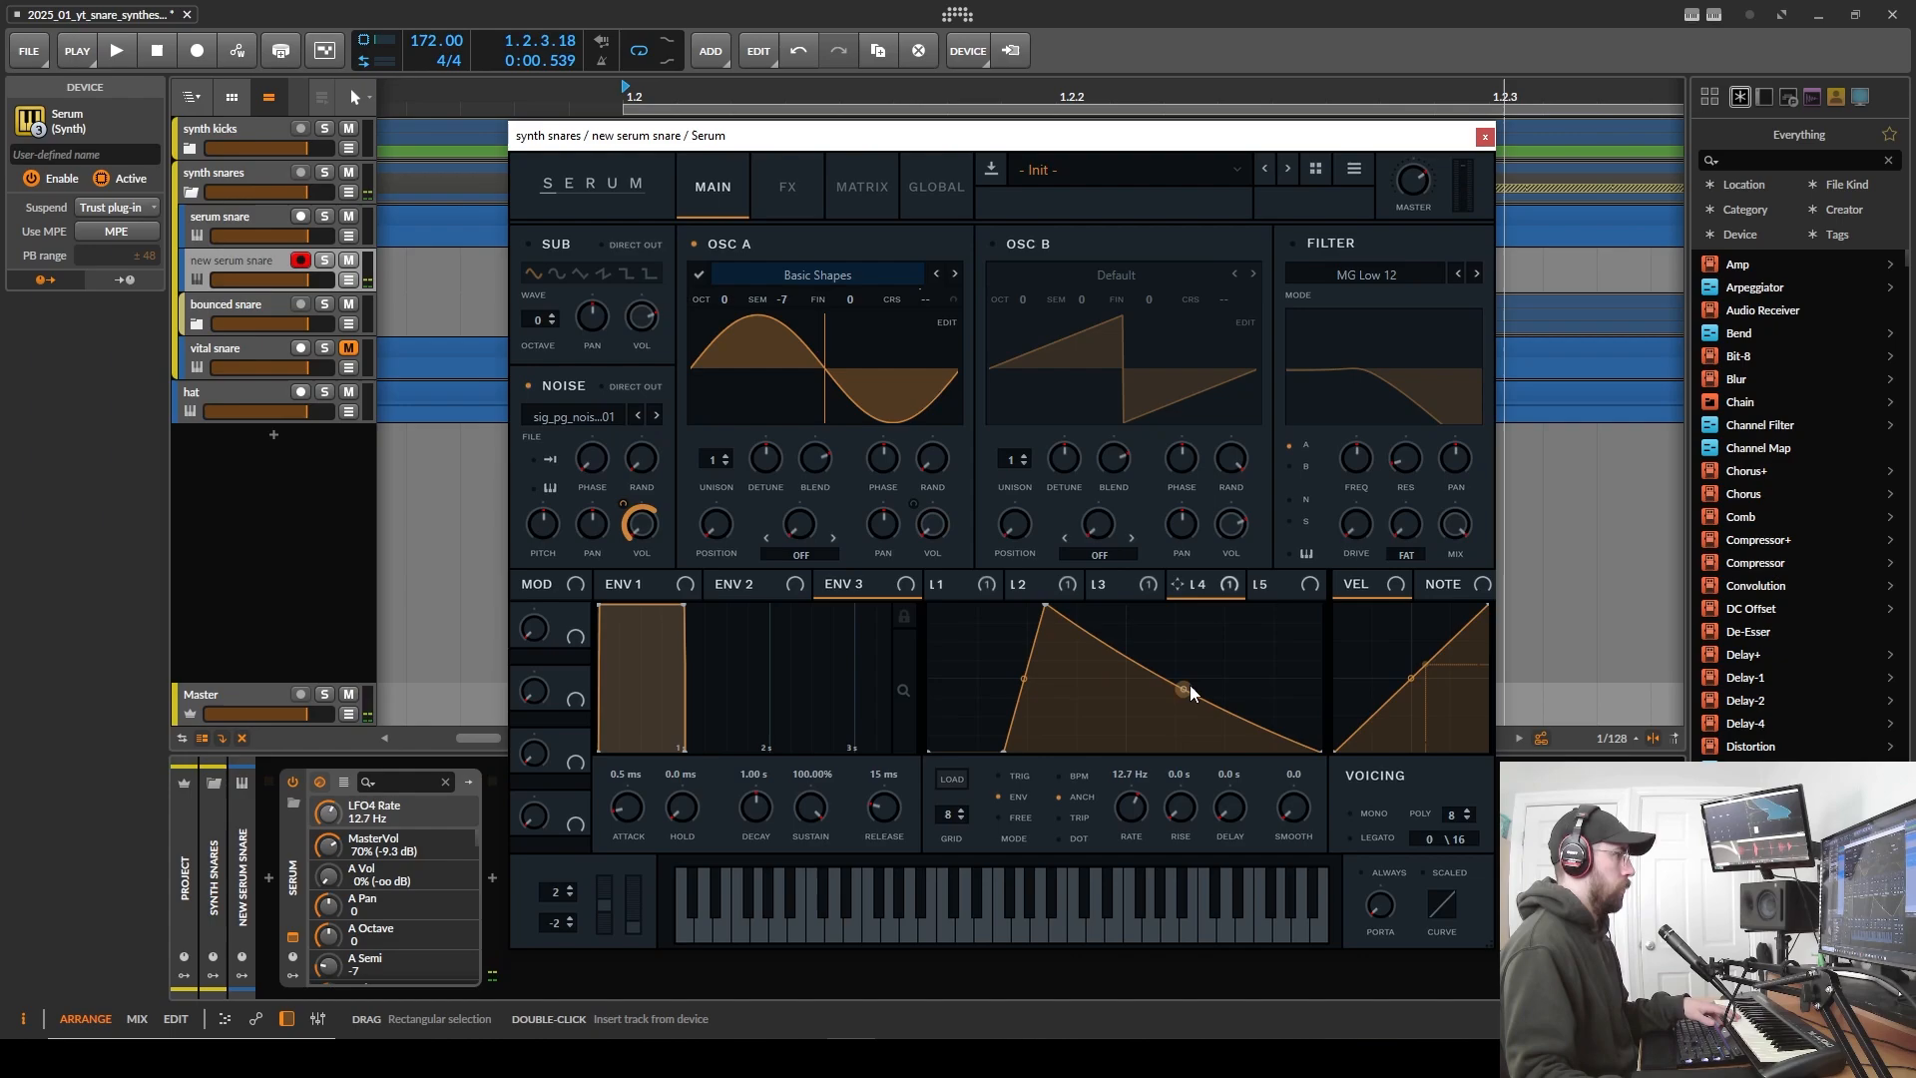
pyautogui.doubleClick(1188, 686)
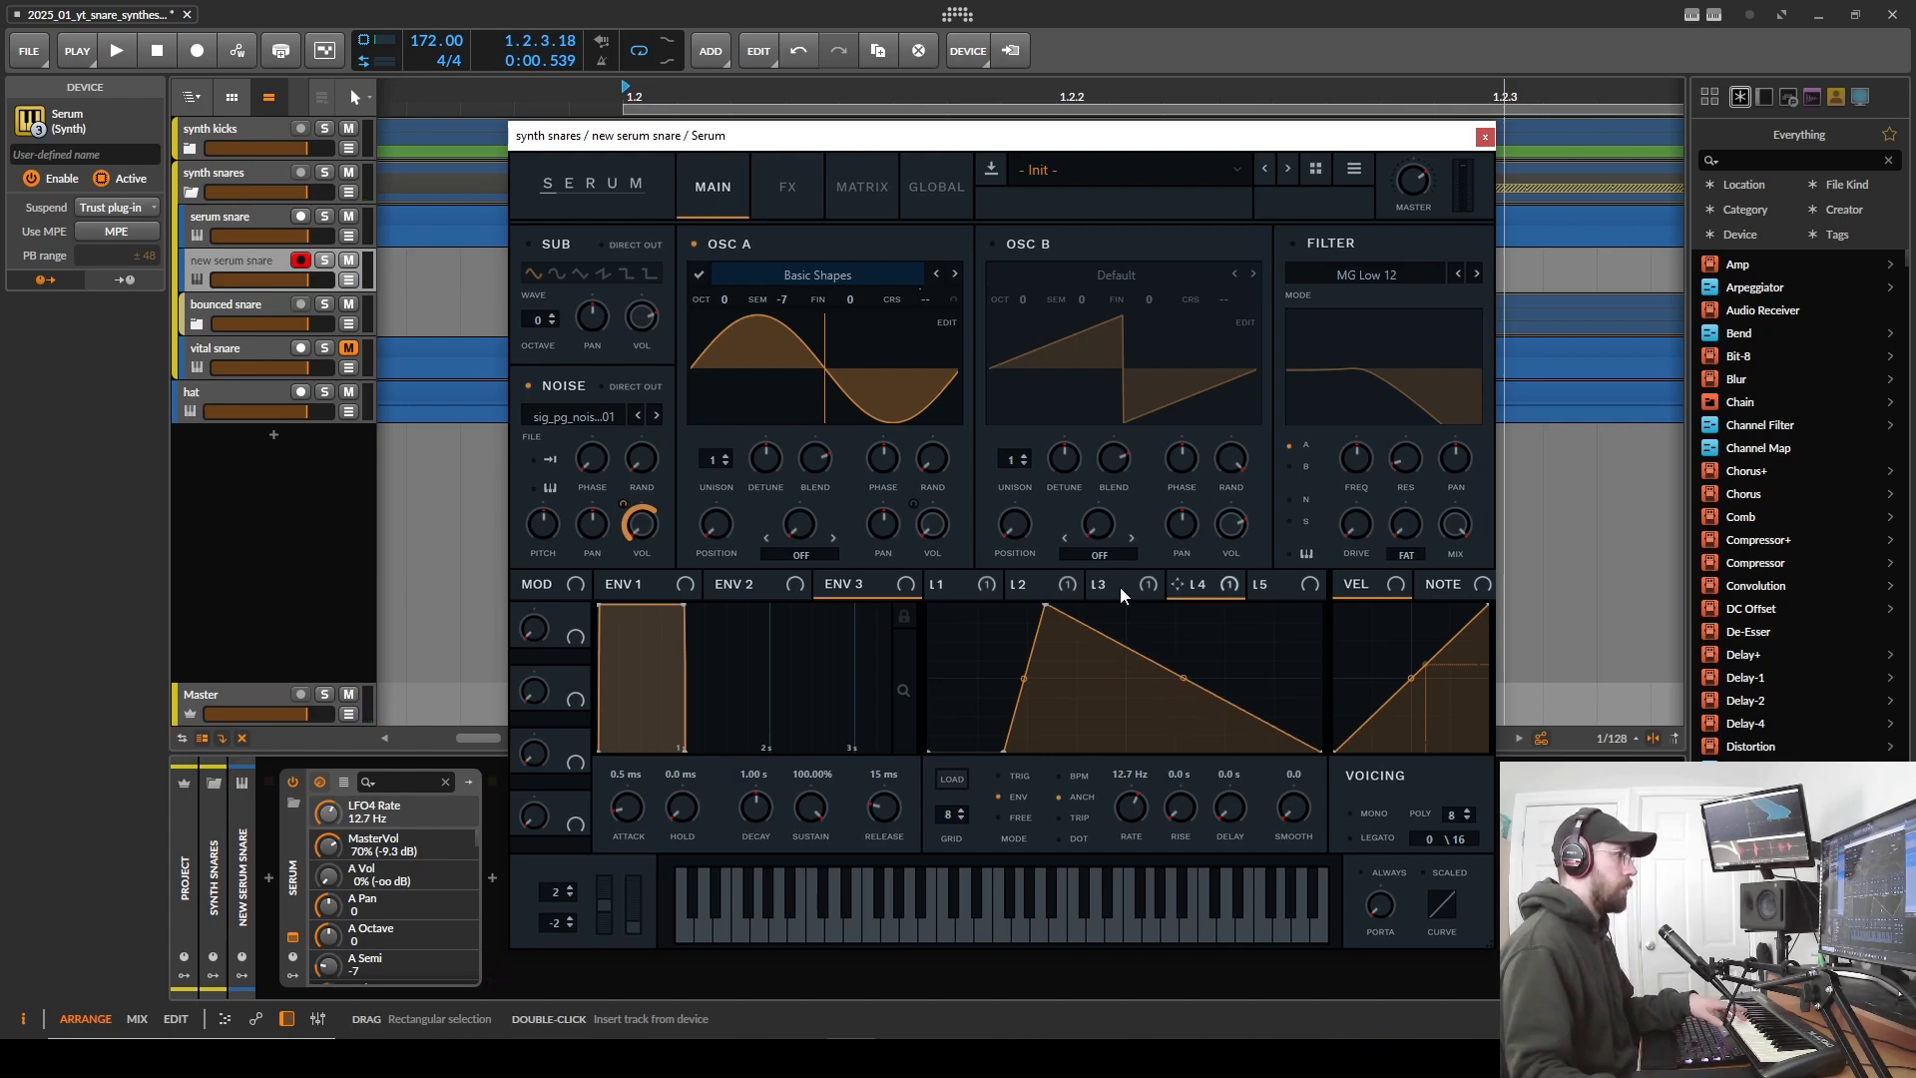
pyautogui.doubleClick(1096, 709)
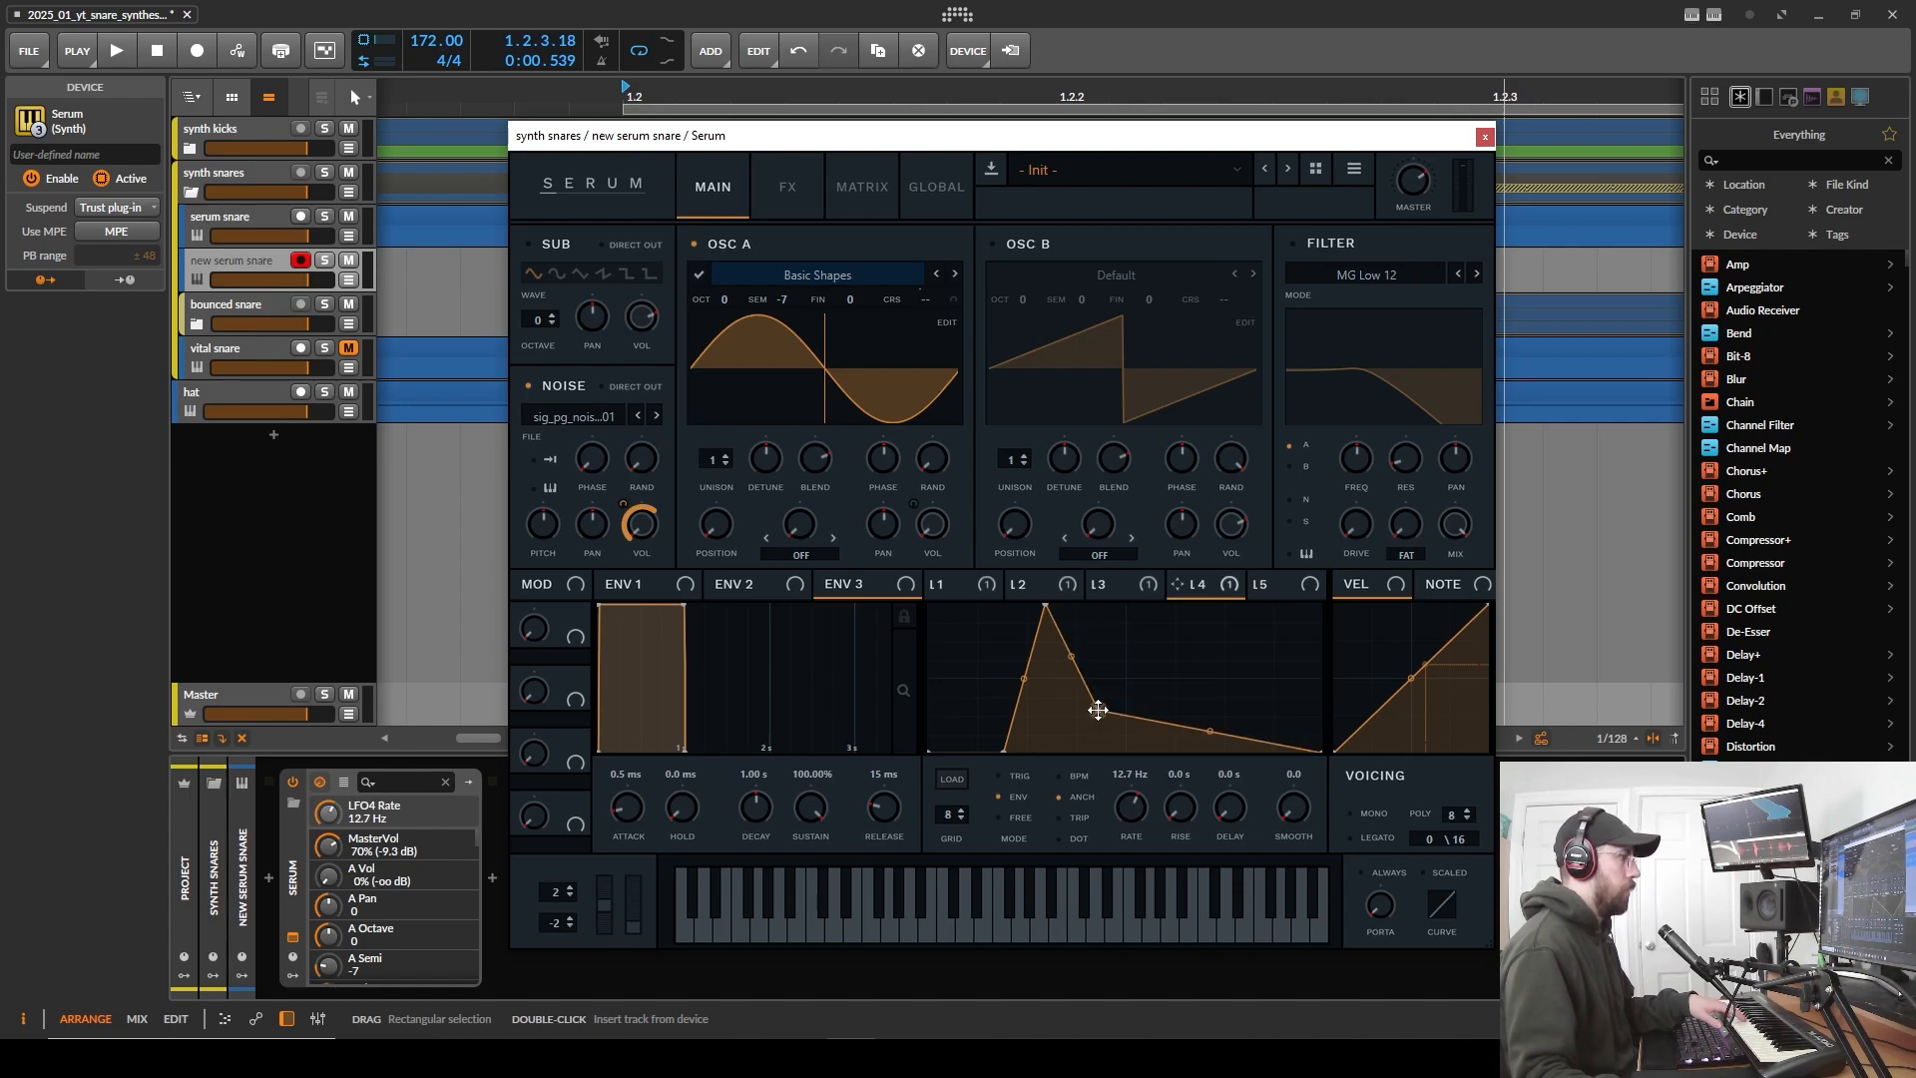
pyautogui.moveTo(1095, 710); pyautogui.dragTo(1095, 760)
pyautogui.doubleClick(1107, 665)
pyautogui.moveTo(1108, 665); pyautogui.dragTo(1112, 620)
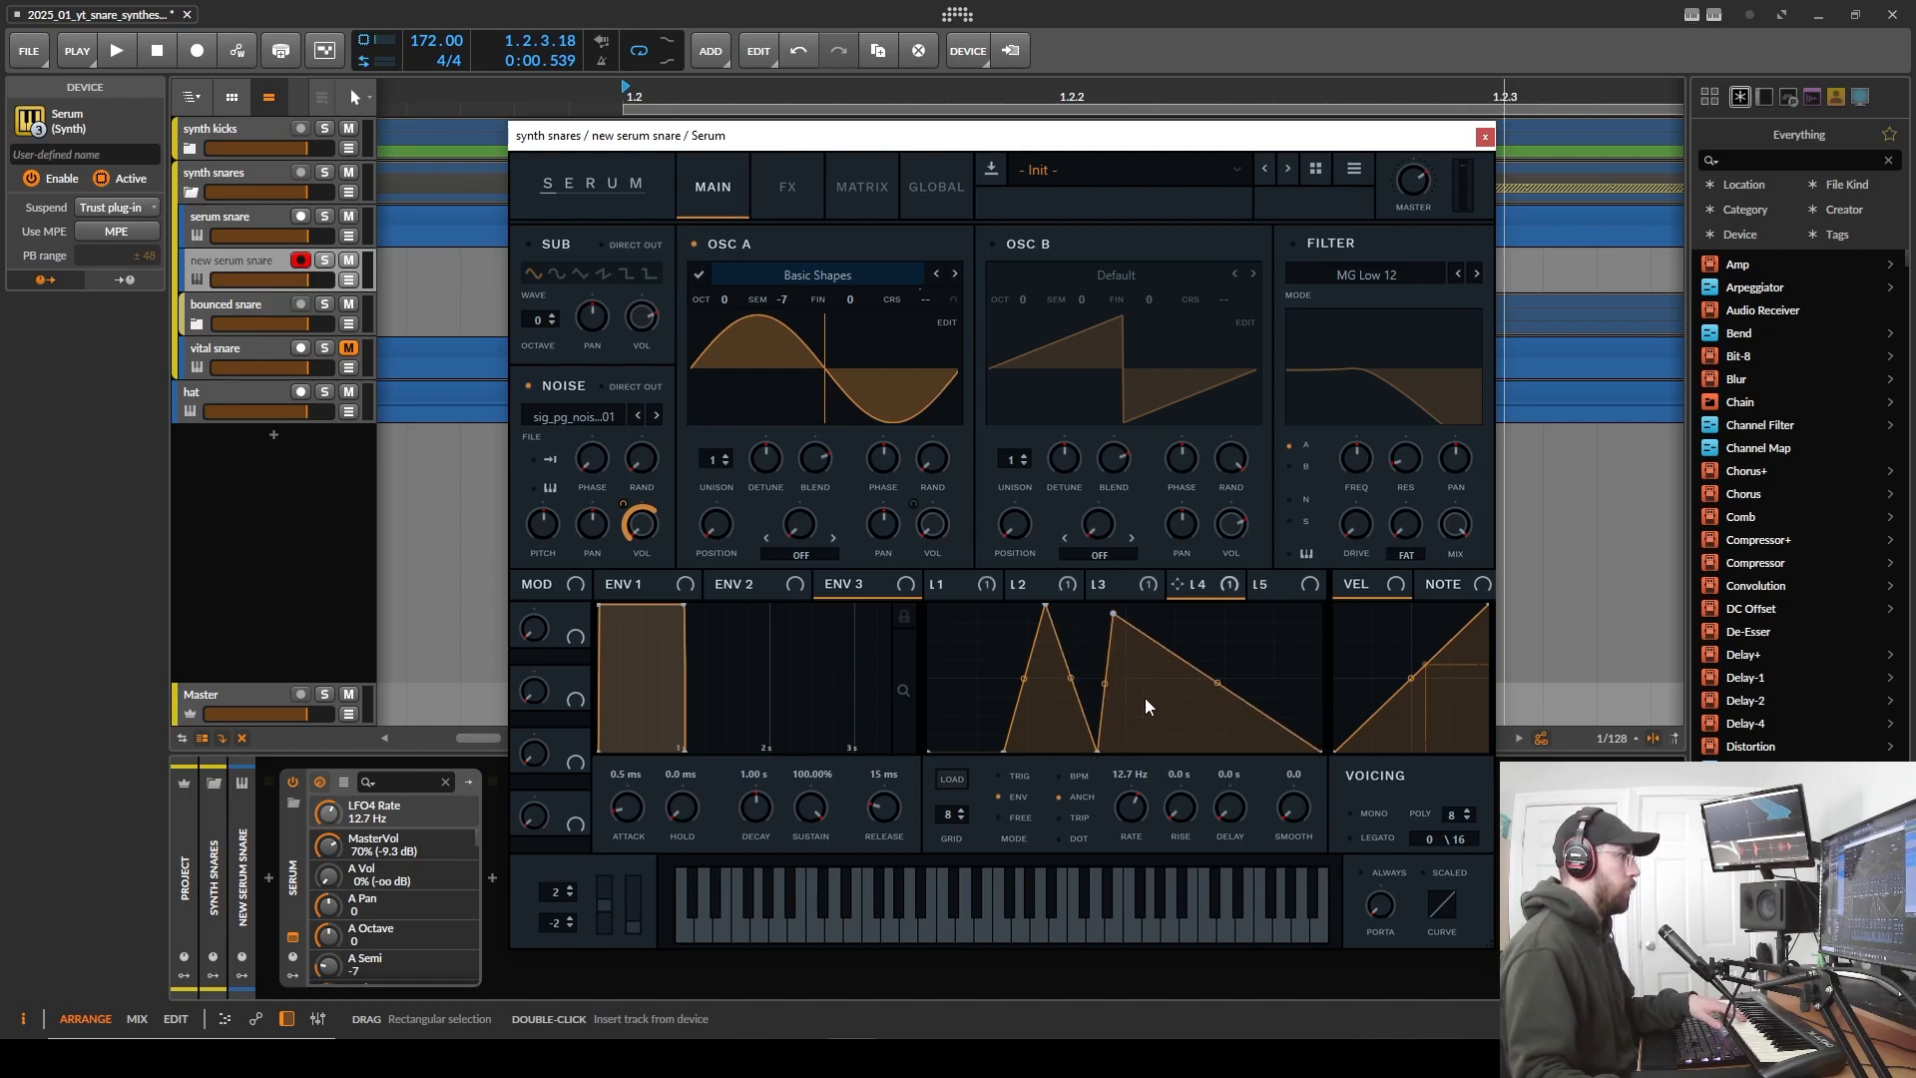
# - Try a third, lower spike at about 70% of LFO 4's cycle and shift the second one to about 50%
pyautogui.doubleClick(1146, 698)
pyautogui.moveTo(1145, 697); pyautogui.dragTo(1145, 744)
pyautogui.doubleClick(1170, 673)
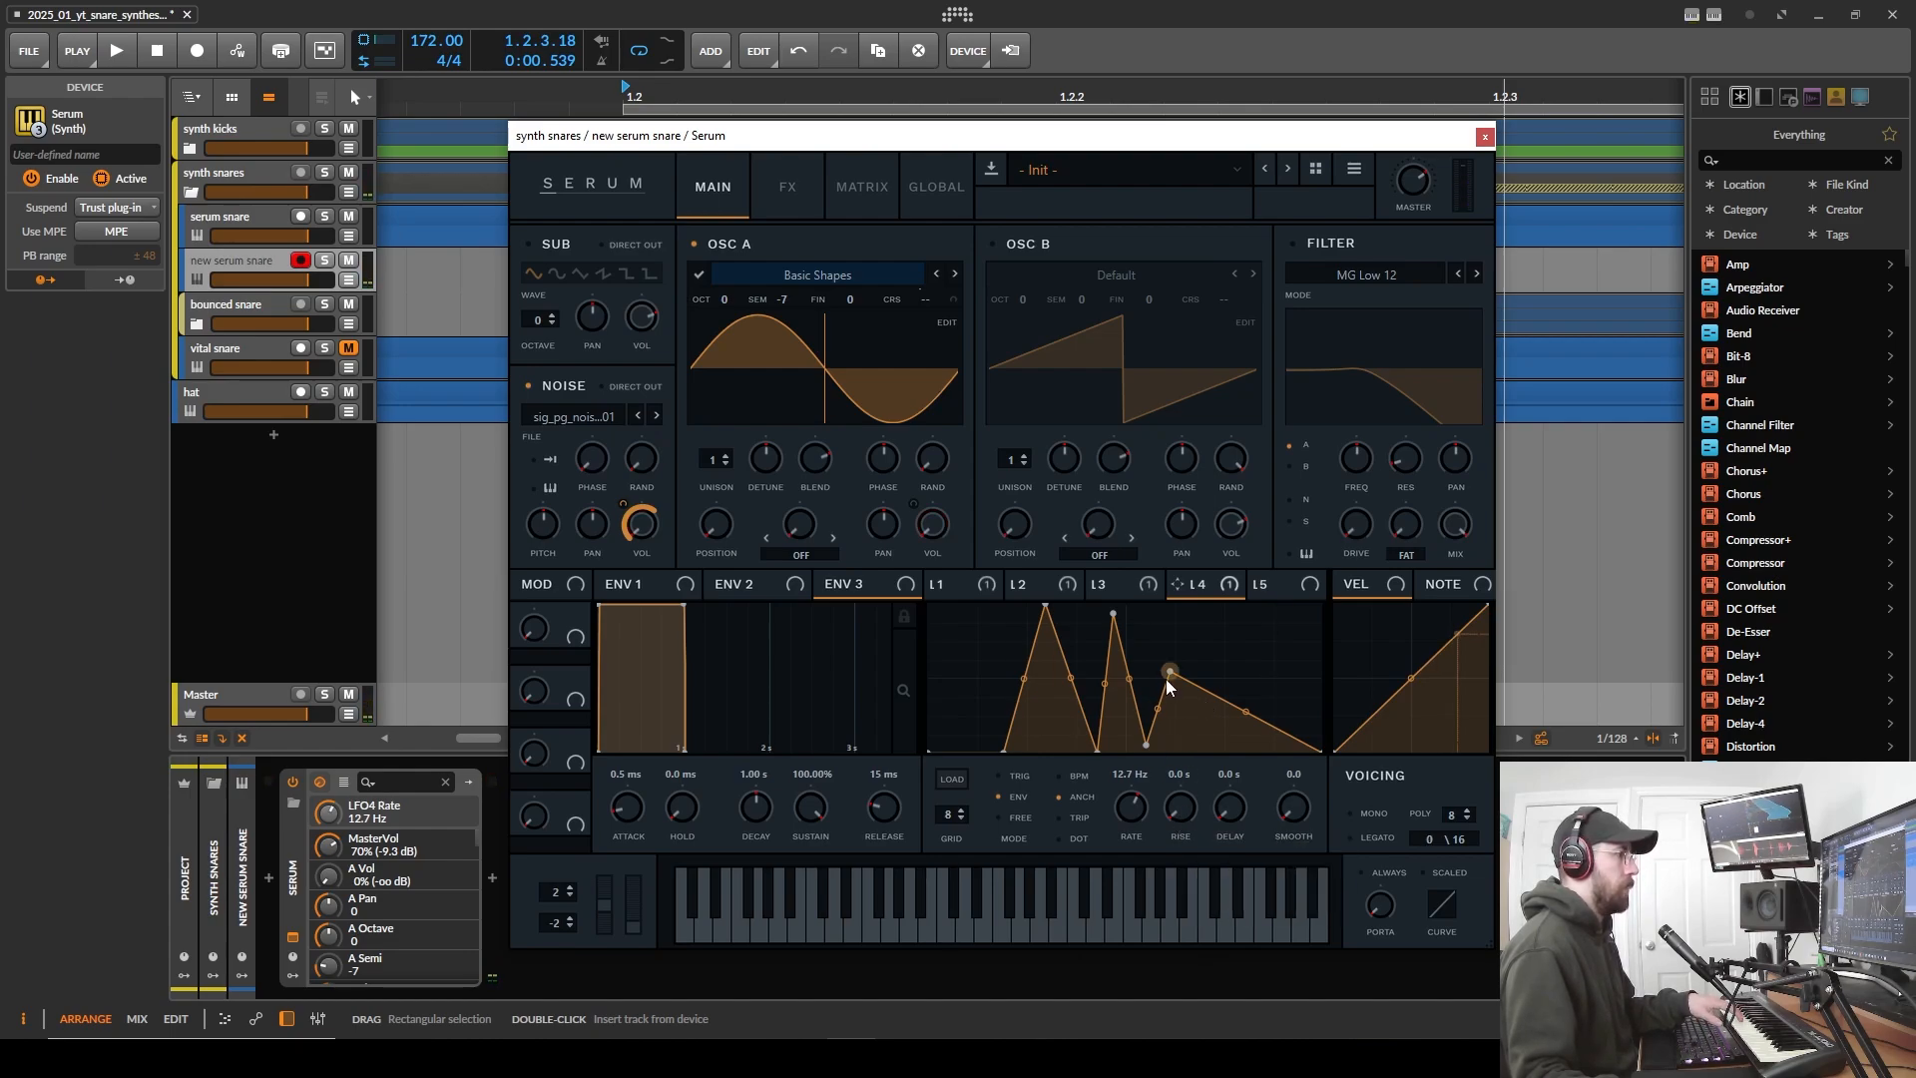
pyautogui.moveTo(1168, 676); pyautogui.dragTo(1206, 648)
pyautogui.moveTo(1145, 744); pyautogui.dragTo(1179, 751)
pyautogui.moveTo(1117, 622)
pyautogui.mouseDown()
pyautogui.moveTo(1144, 613)
pyautogui.moveTo(1125, 625)
pyautogui.mouseUp()
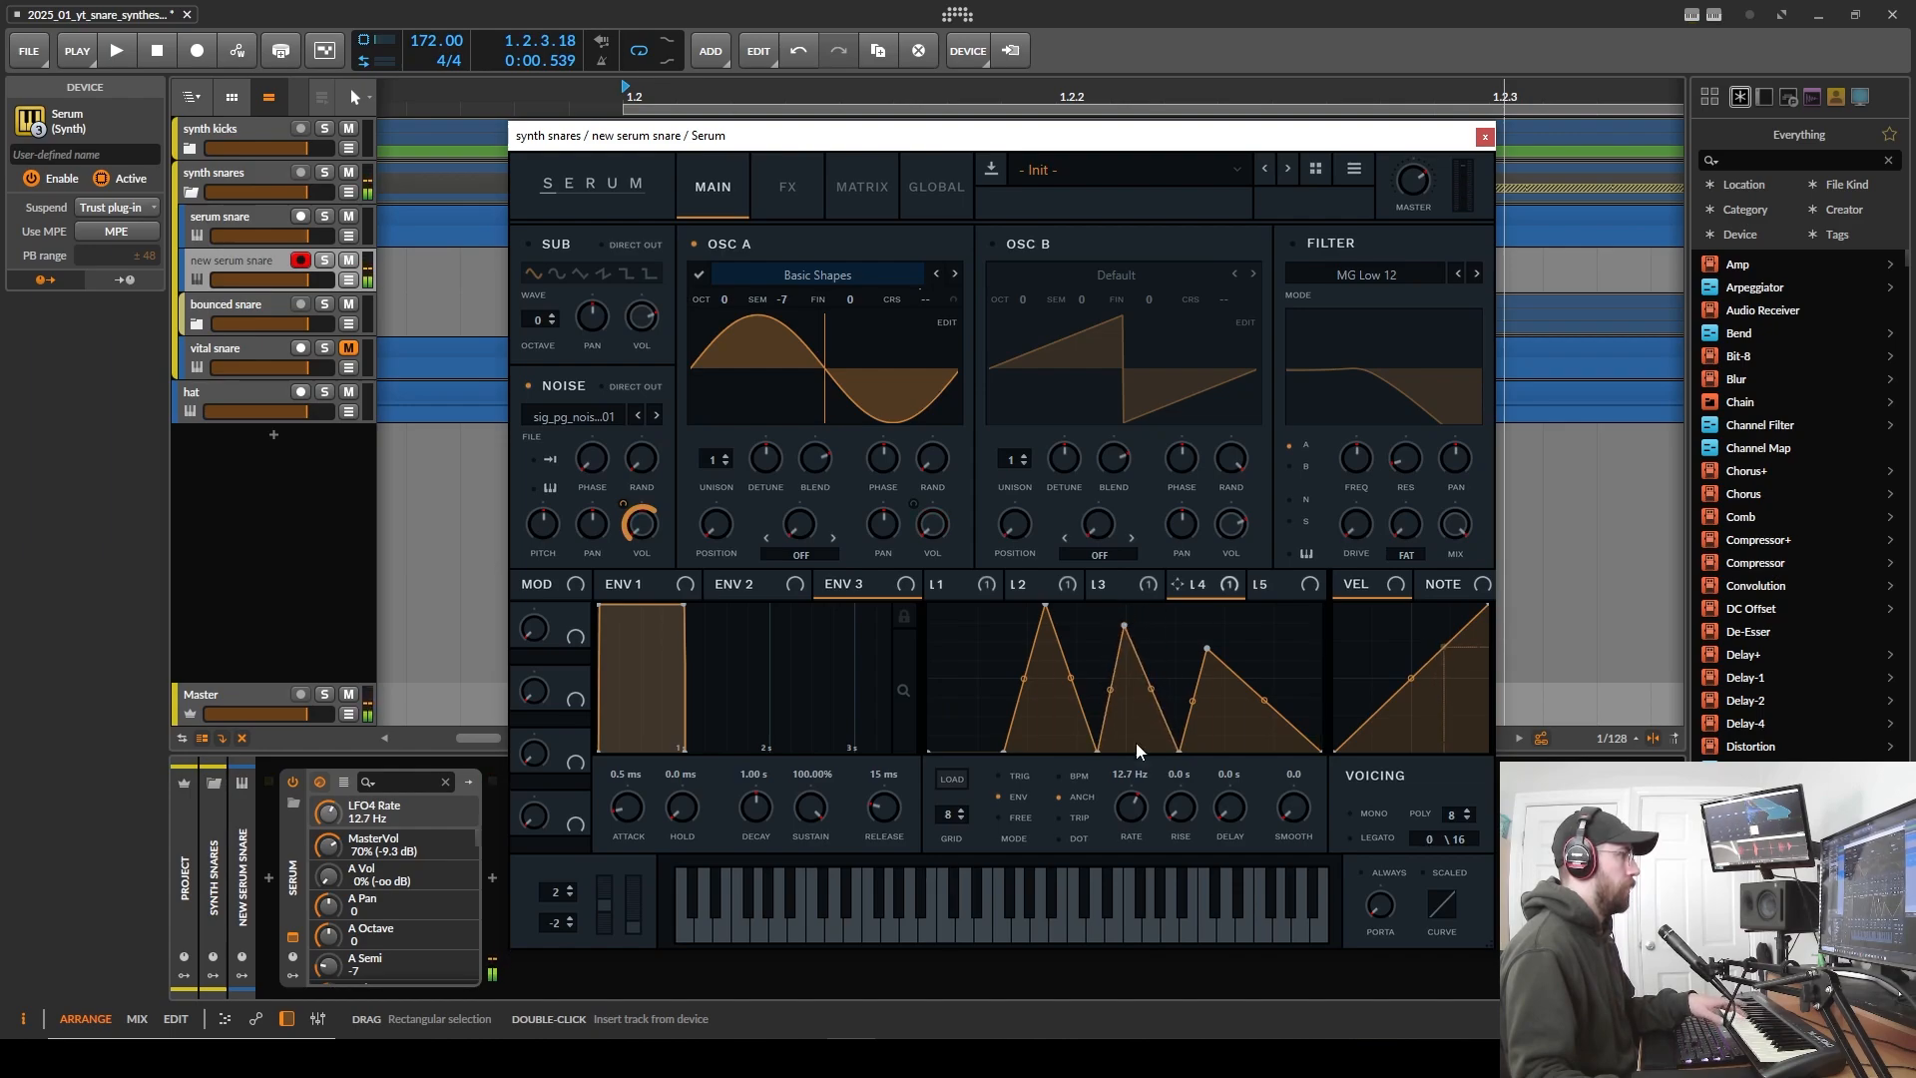
# - Try reworking LFO 4 into a broad first hump followed by one smaller peak with a curved tail
pyautogui.moveTo(1094, 750); pyautogui.dragTo(1077, 694)
pyautogui.doubleClick(1078, 694)
pyautogui.doubleClick(1124, 626)
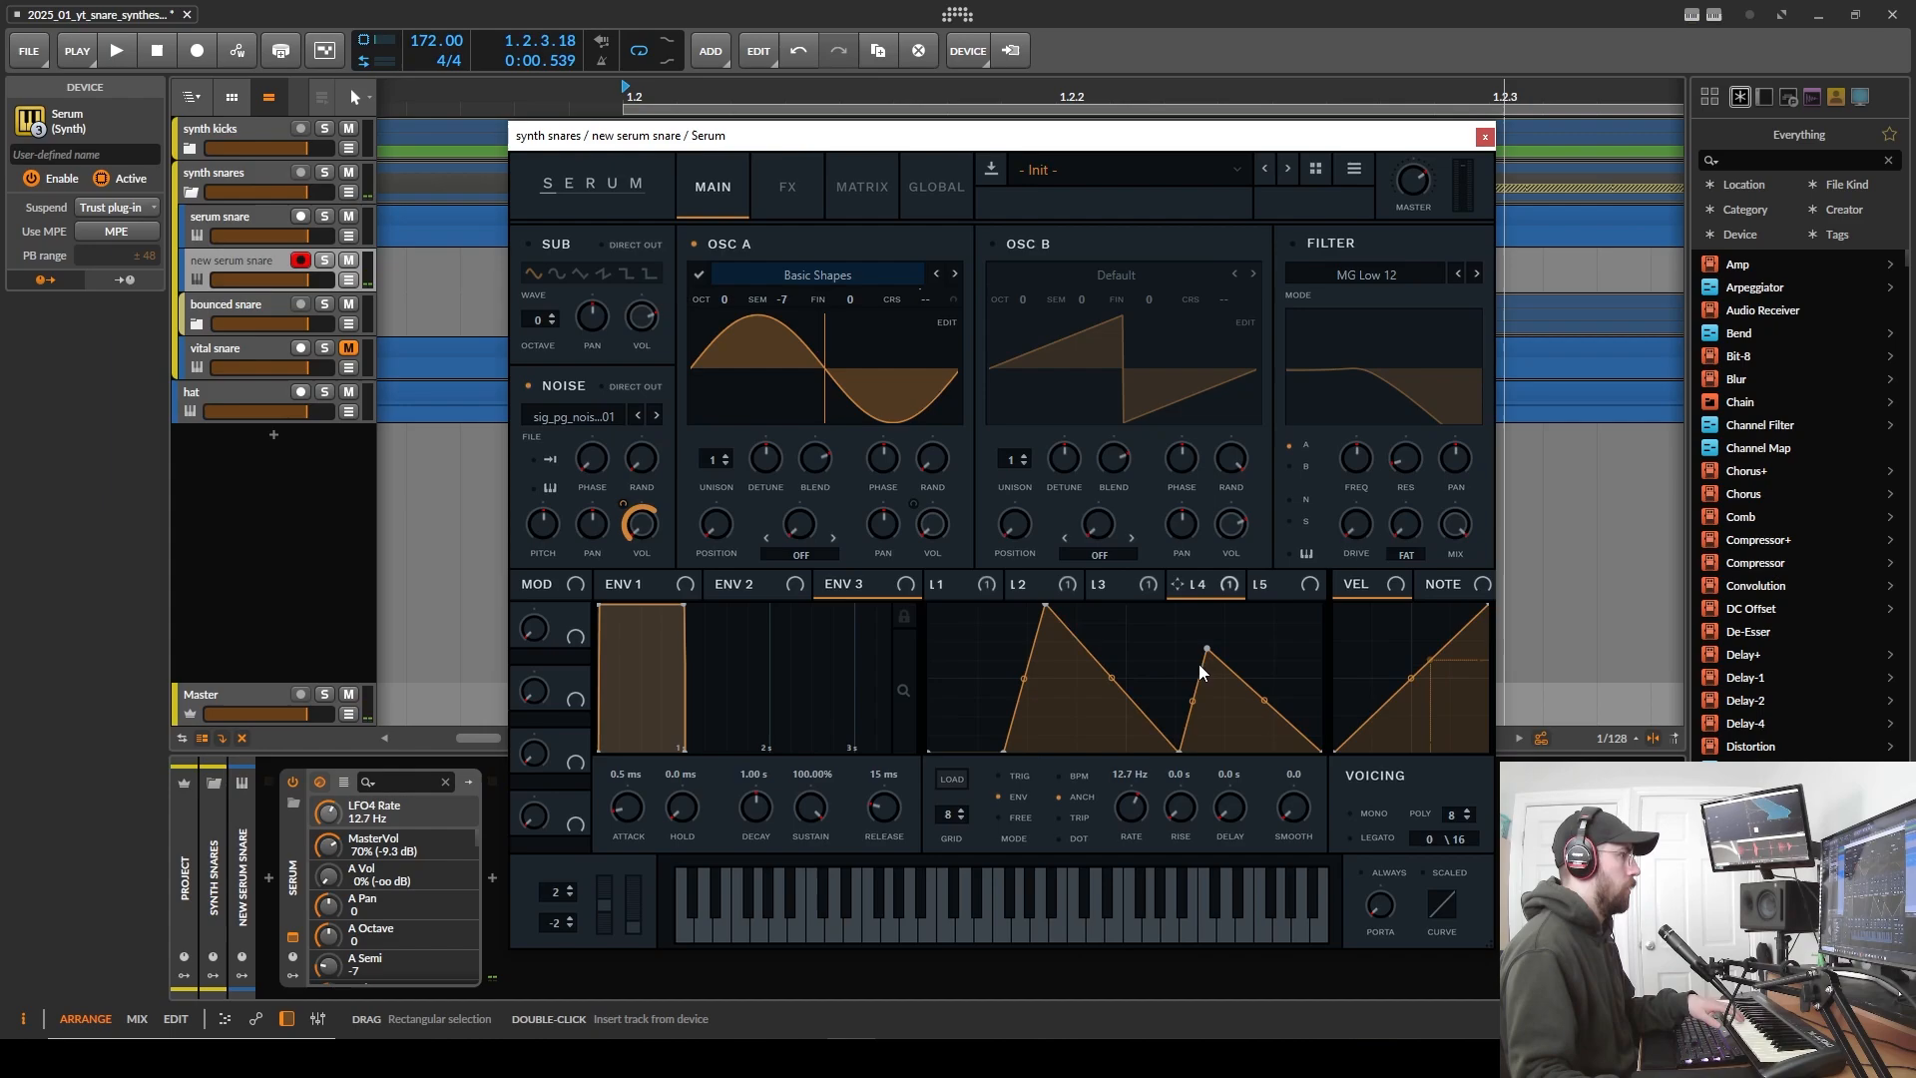
pyautogui.moveTo(1182, 750); pyautogui.dragTo(1112, 617)
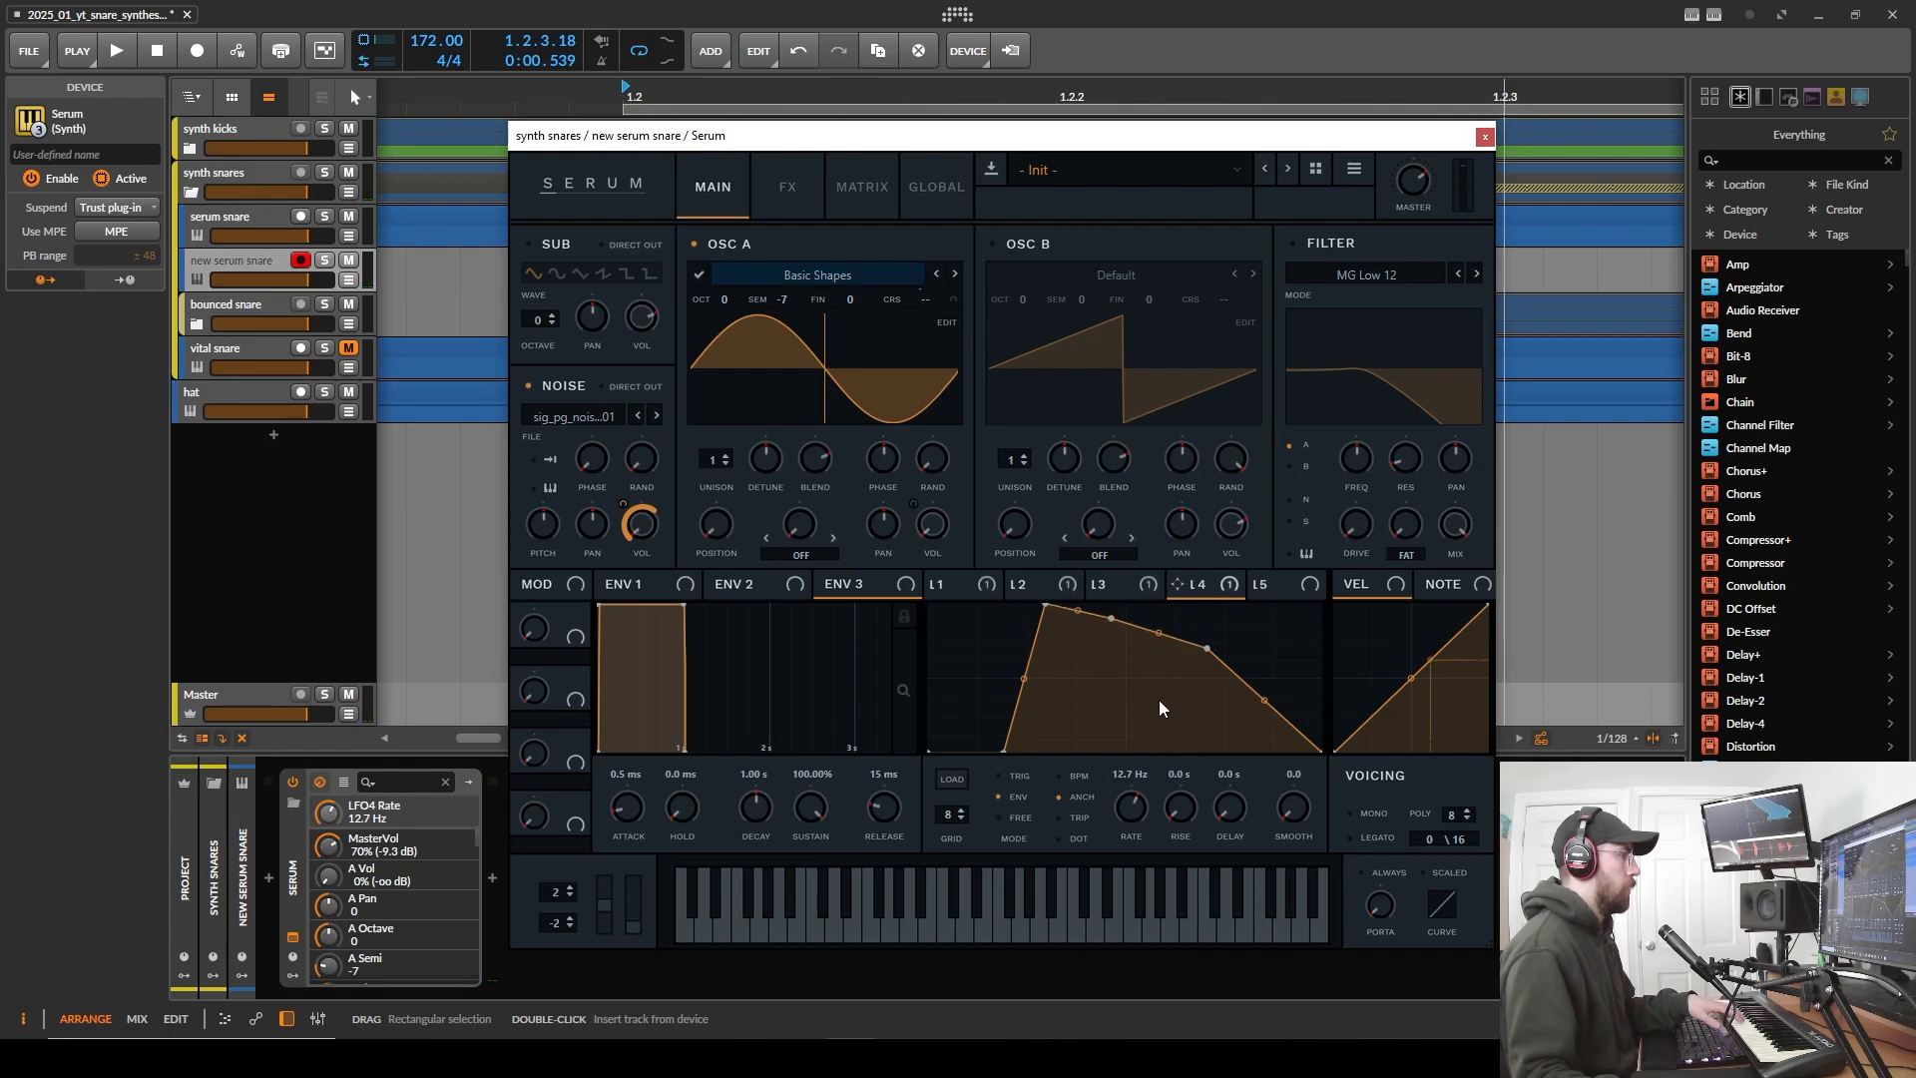
pyautogui.doubleClick(1155, 704)
pyautogui.moveTo(1156, 704); pyautogui.dragTo(1152, 740)
pyautogui.moveTo(1207, 650); pyautogui.dragTo(1245, 748)
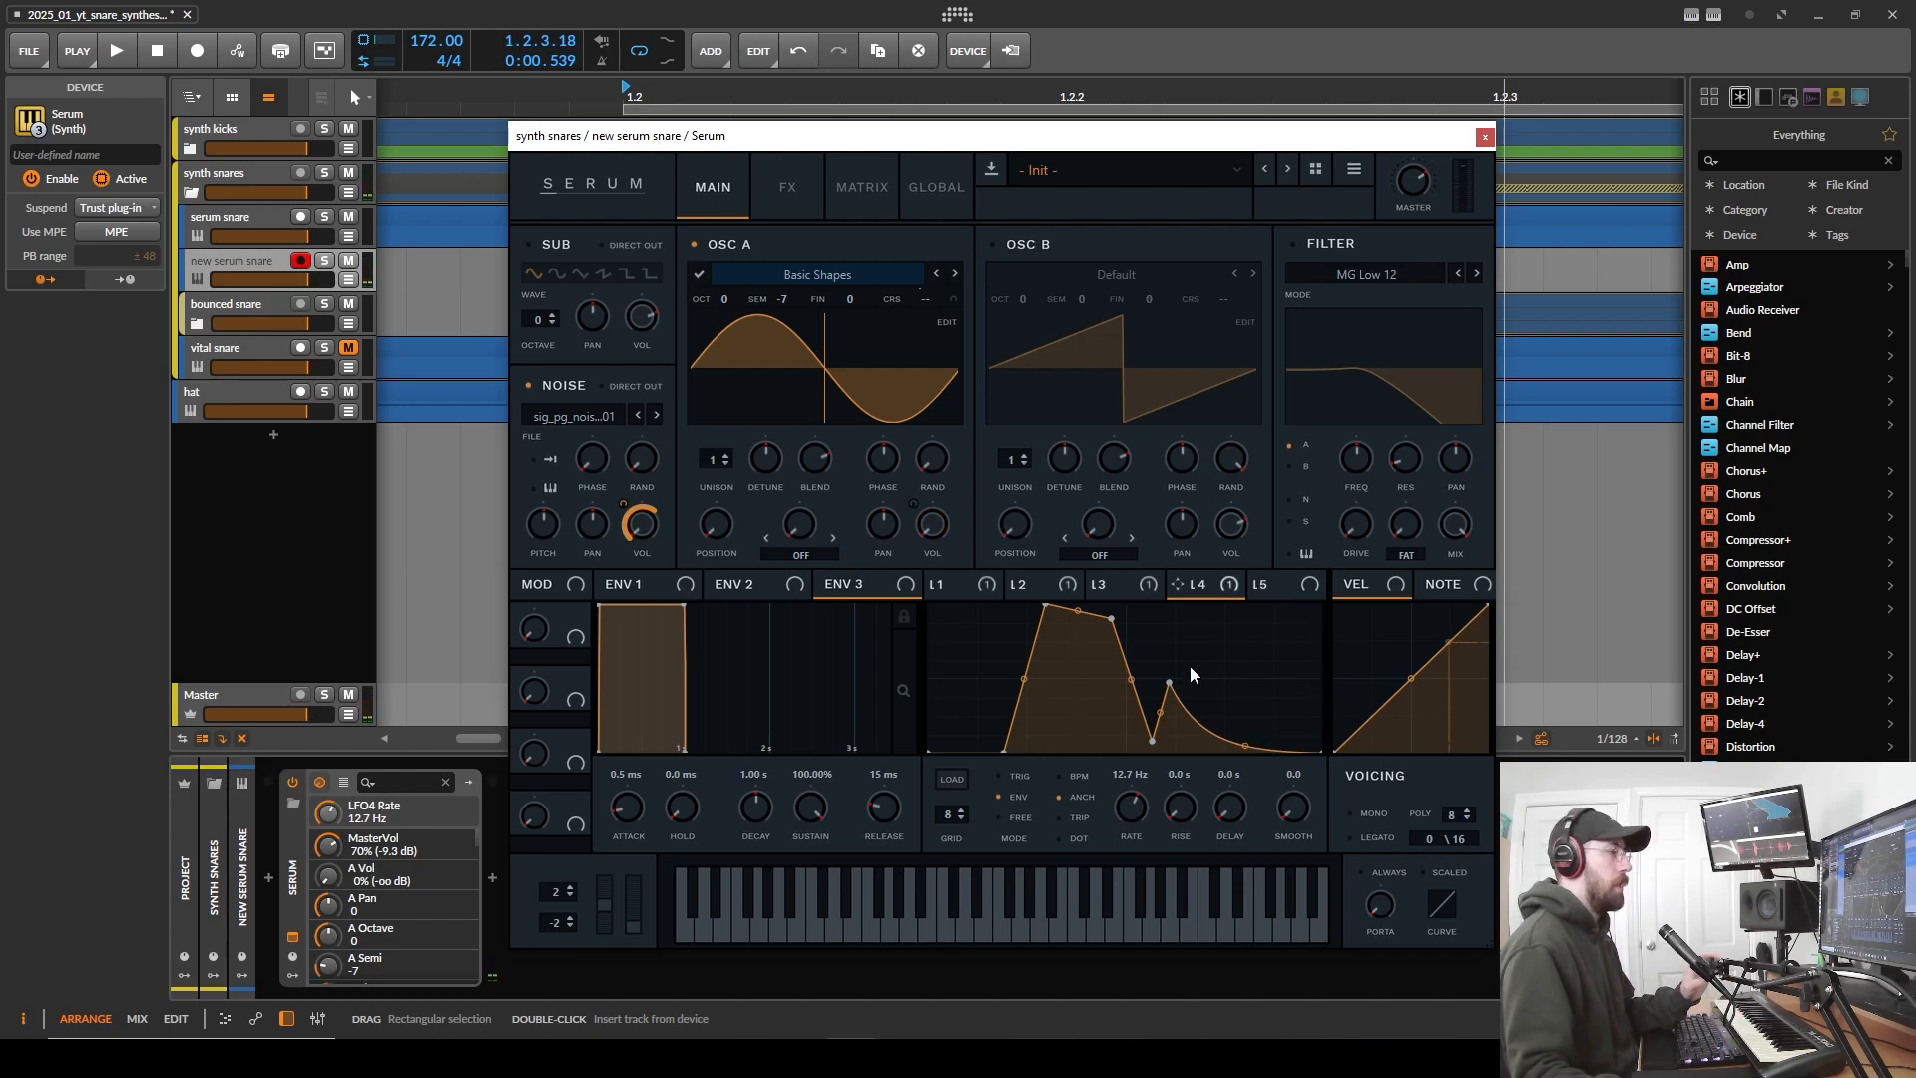
# - Delete the extra LFO 4 points, leaving a single peak with a straight decay
pyautogui.moveTo(1115, 622); pyautogui.dragTo(1119, 624)
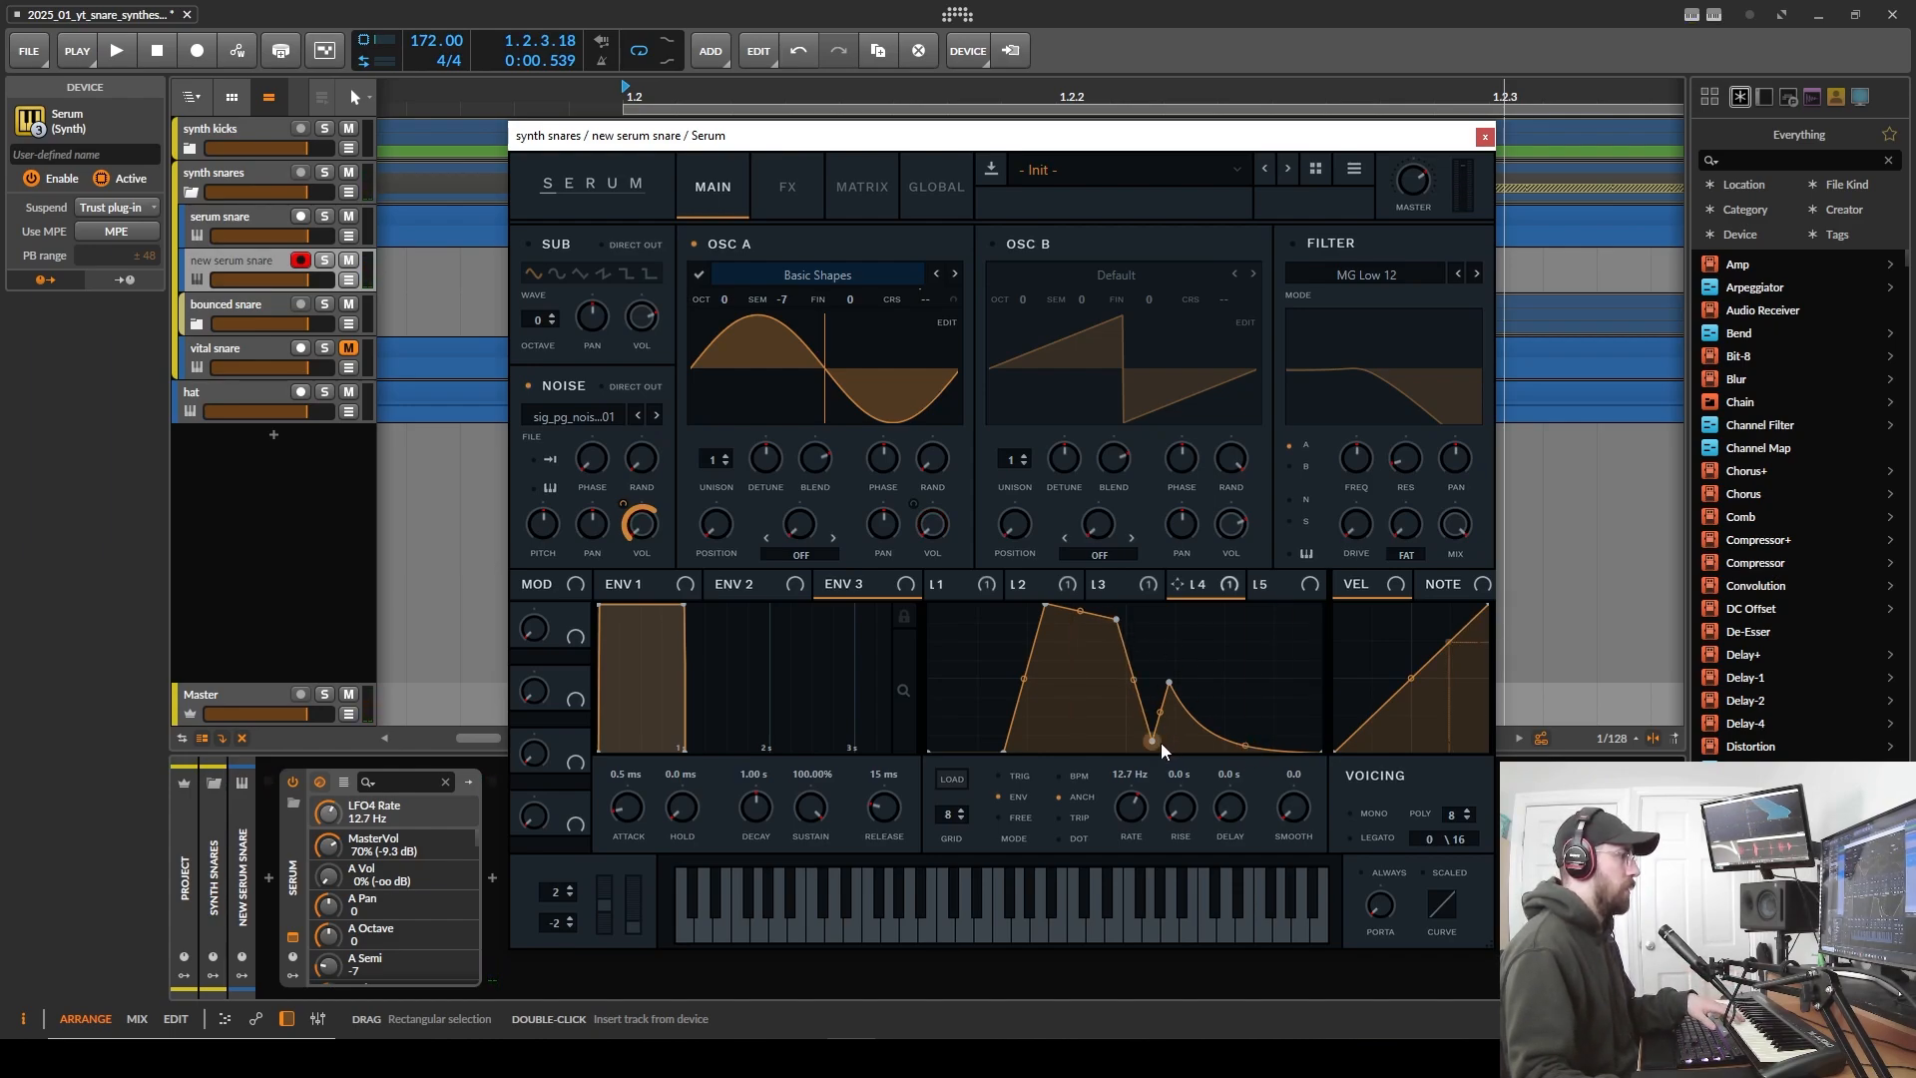
pyautogui.doubleClick(1152, 741)
pyautogui.doubleClick(1117, 620)
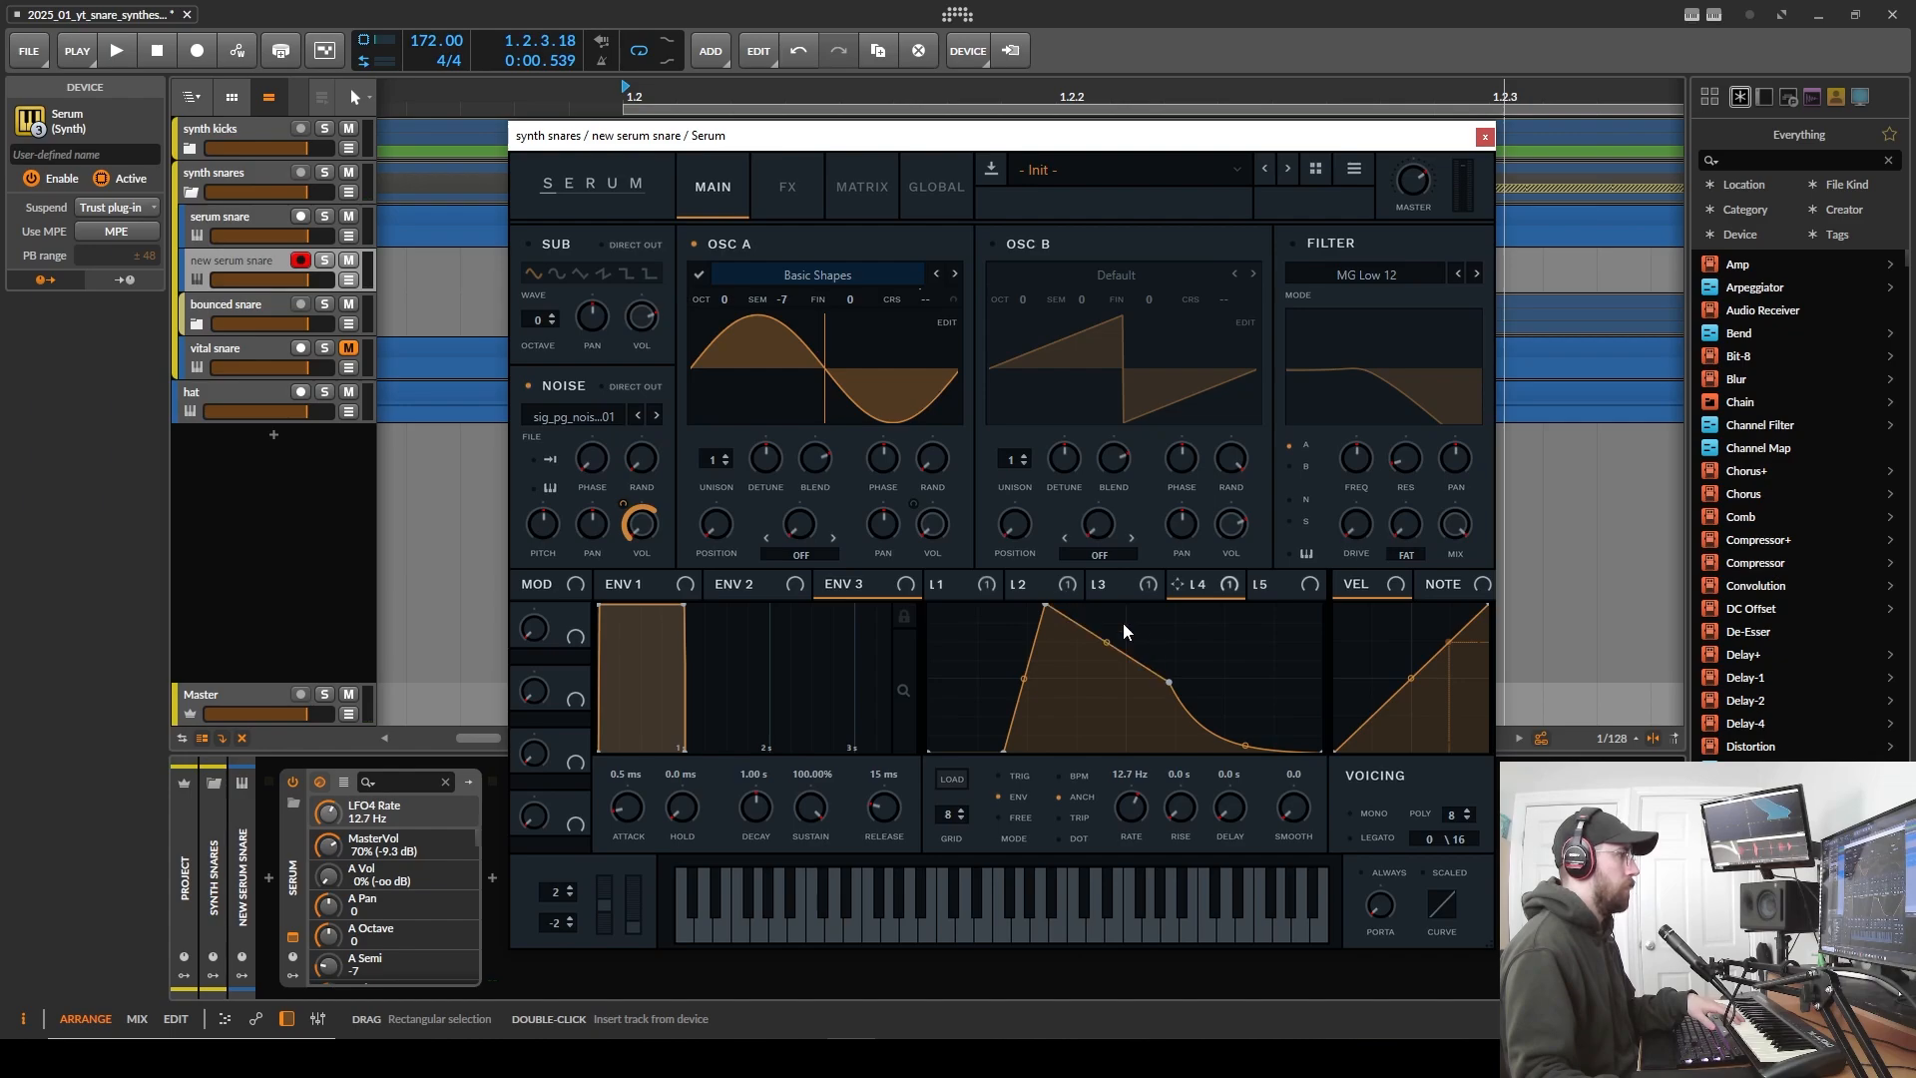
pyautogui.doubleClick(1170, 681)
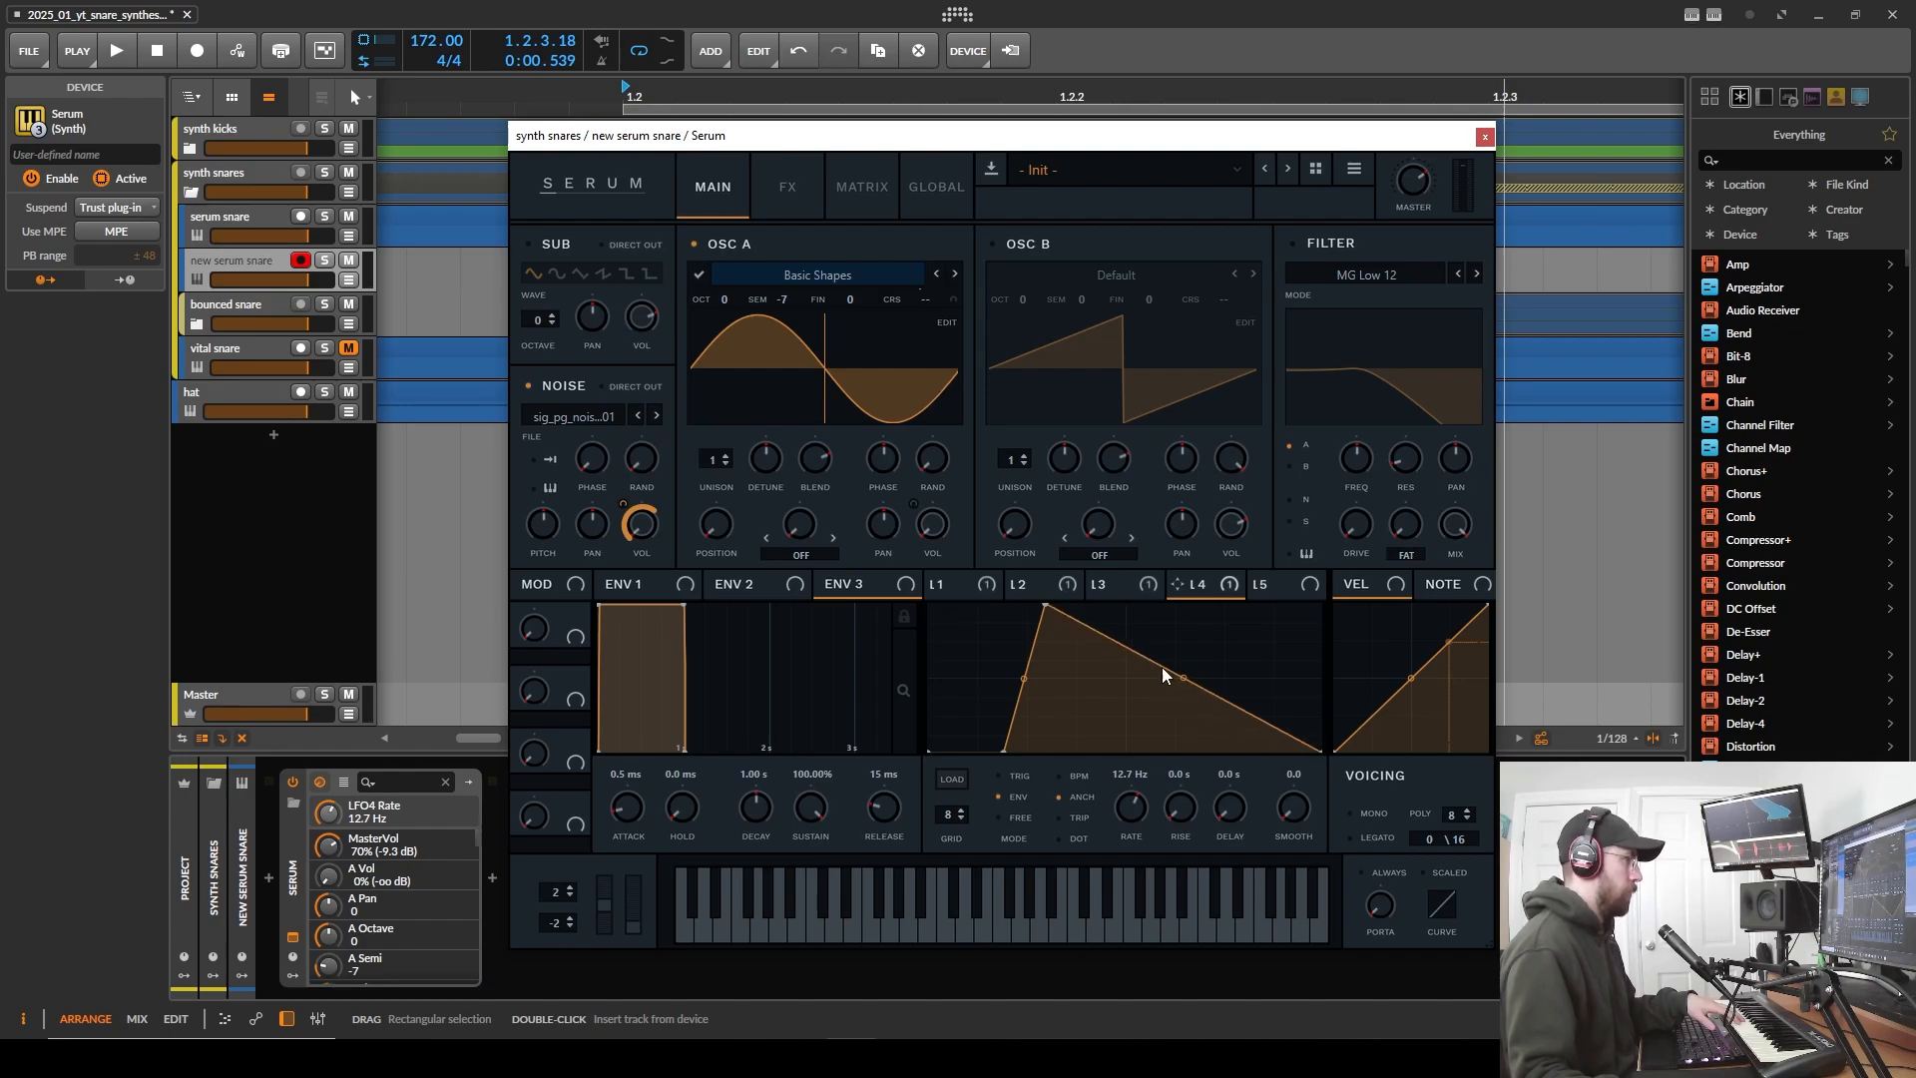
# - Give LFO 4 a quick drop to about 65% level after its peak and a curved decay ending at about 92% of the cycle
pyautogui.doubleClick(1094, 669)
pyautogui.moveTo(1090, 662); pyautogui.dragTo(1061, 682)
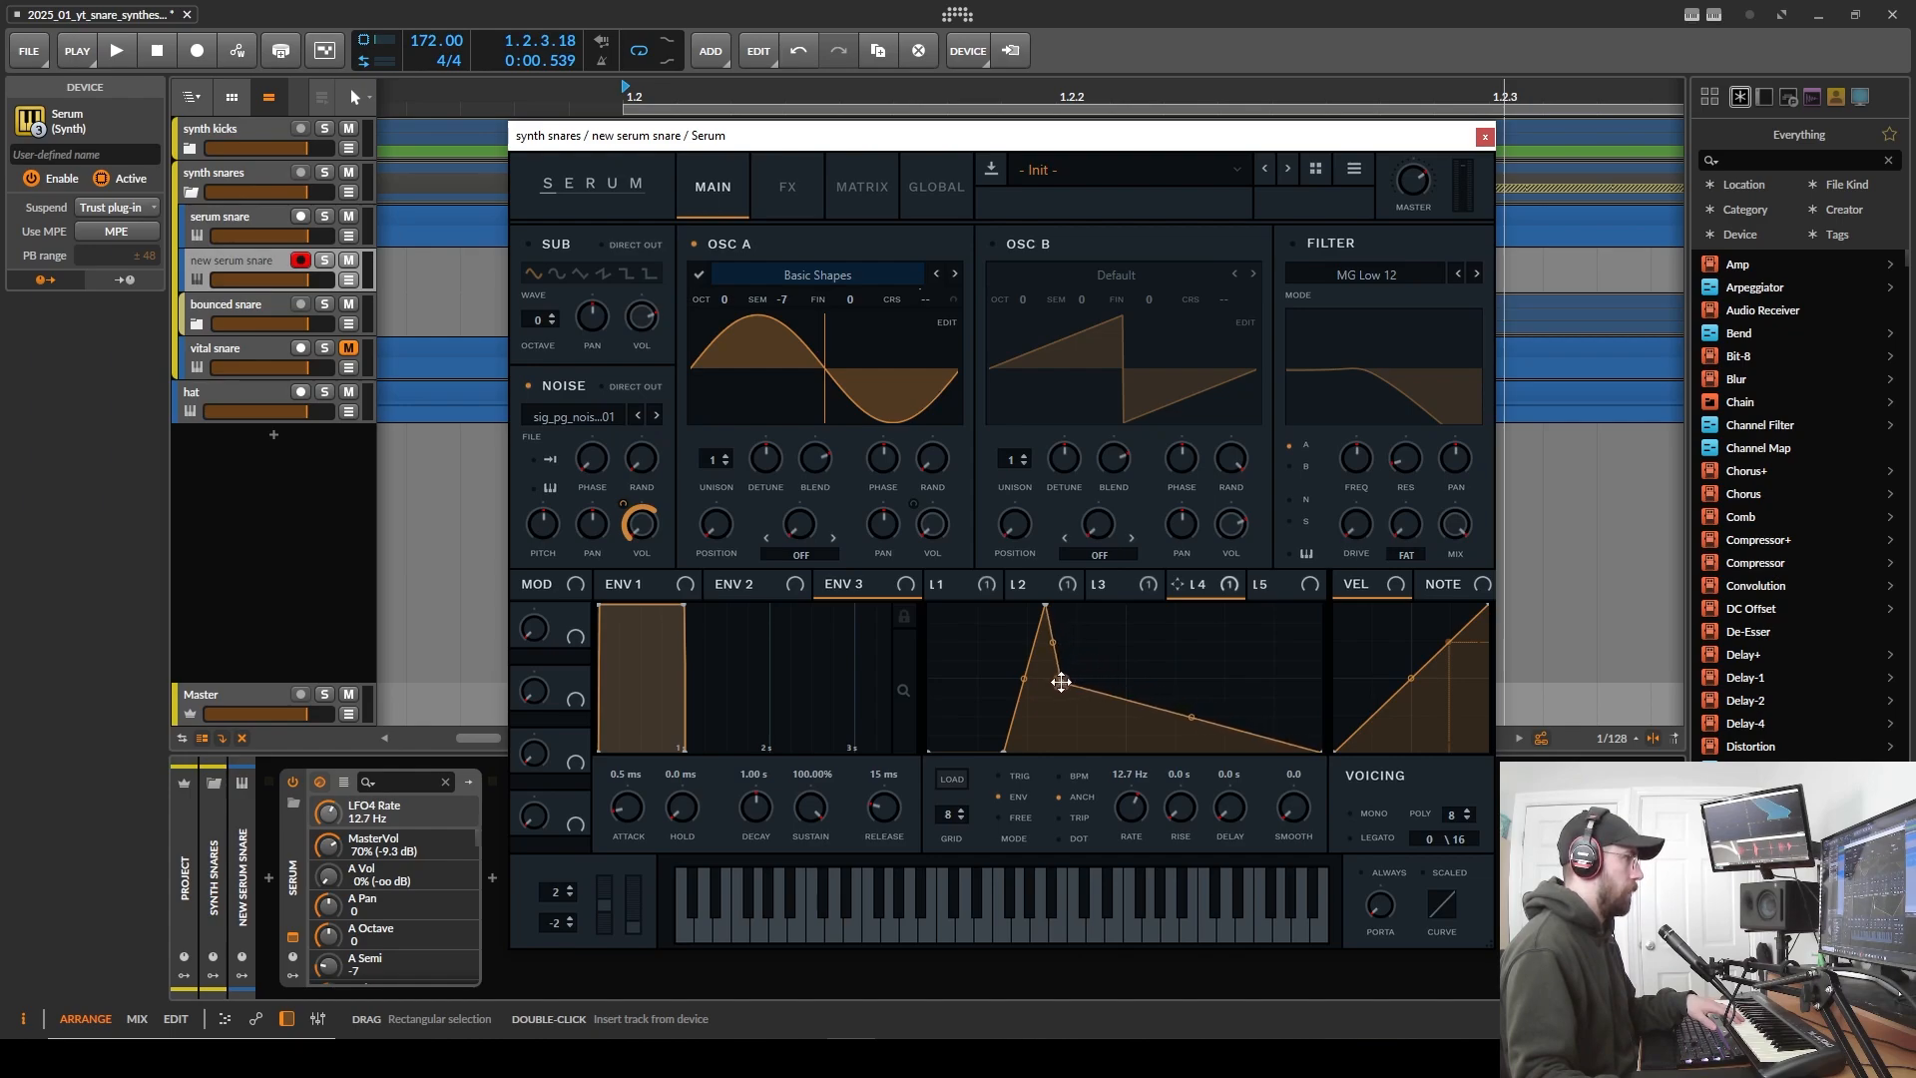
pyautogui.moveTo(1060, 682); pyautogui.dragTo(1061, 655)
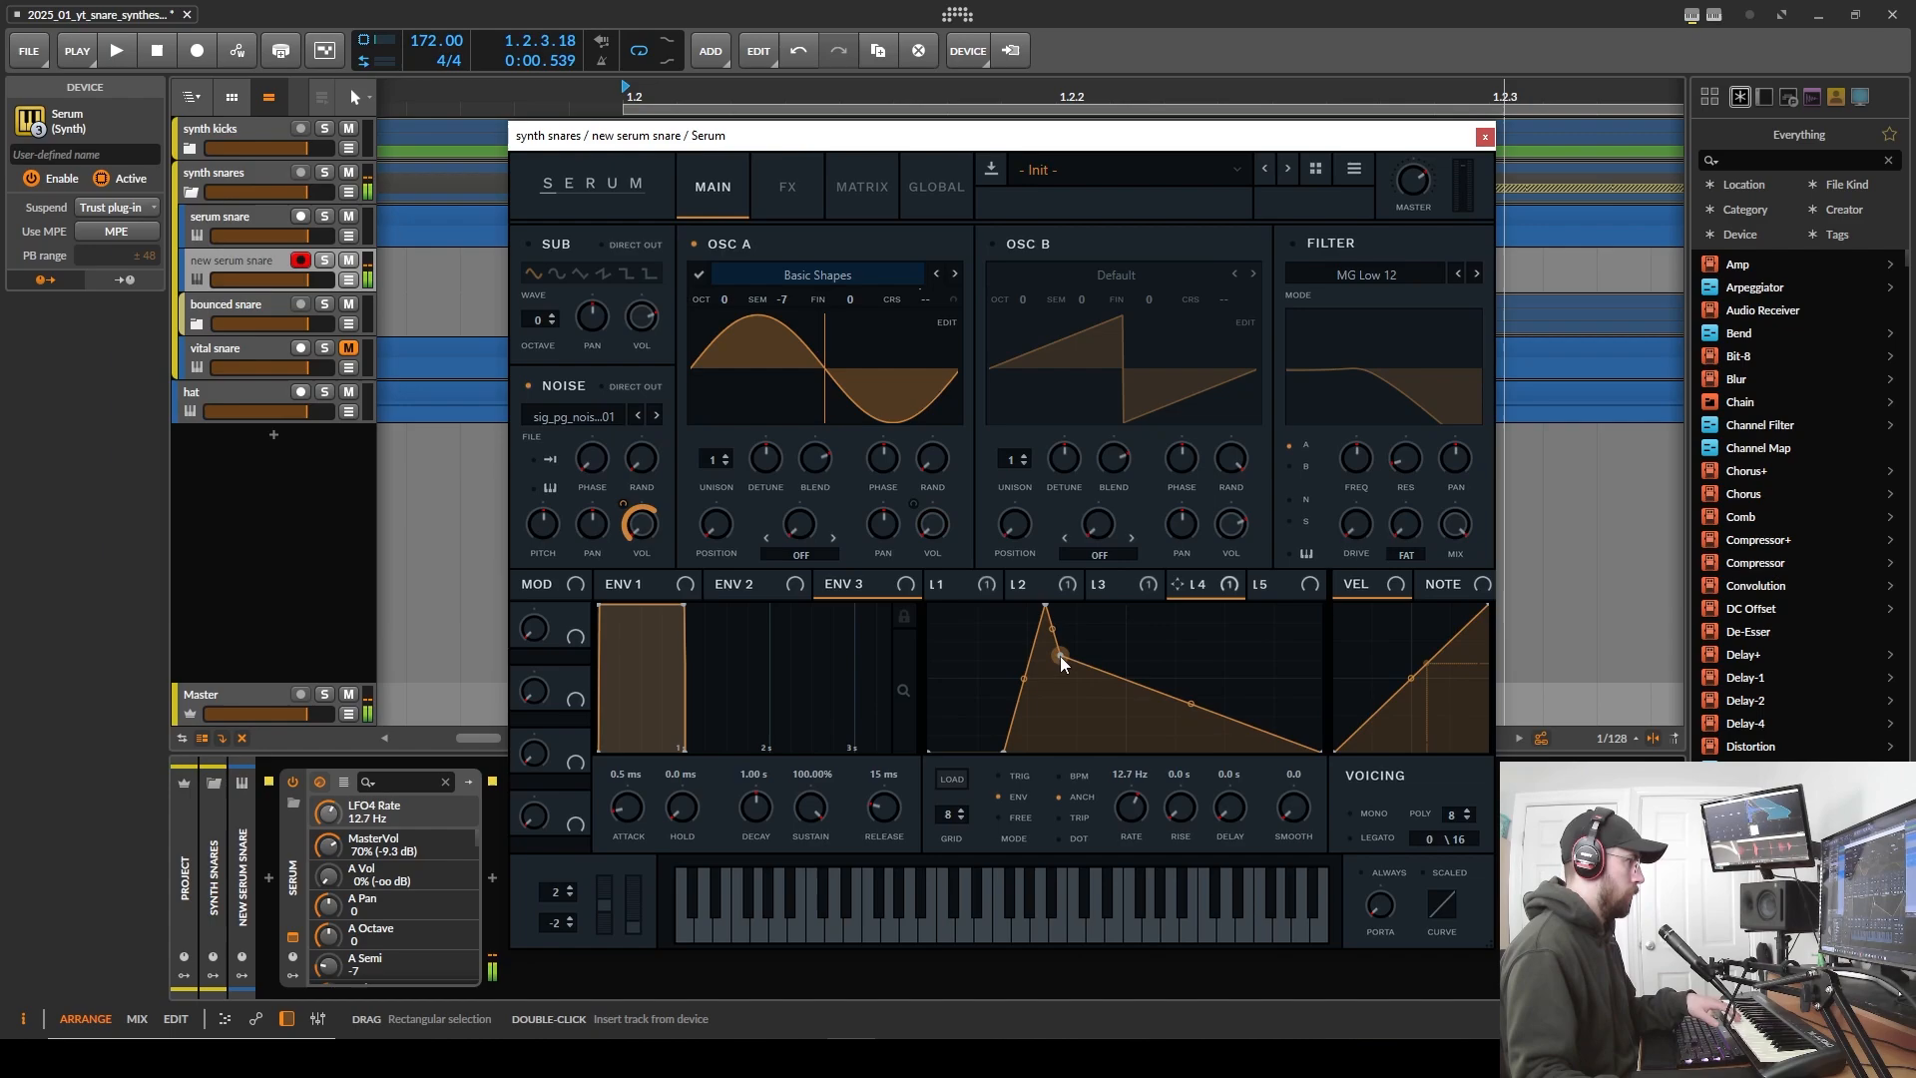
pyautogui.moveTo(1193, 704); pyautogui.dragTo(1196, 711)
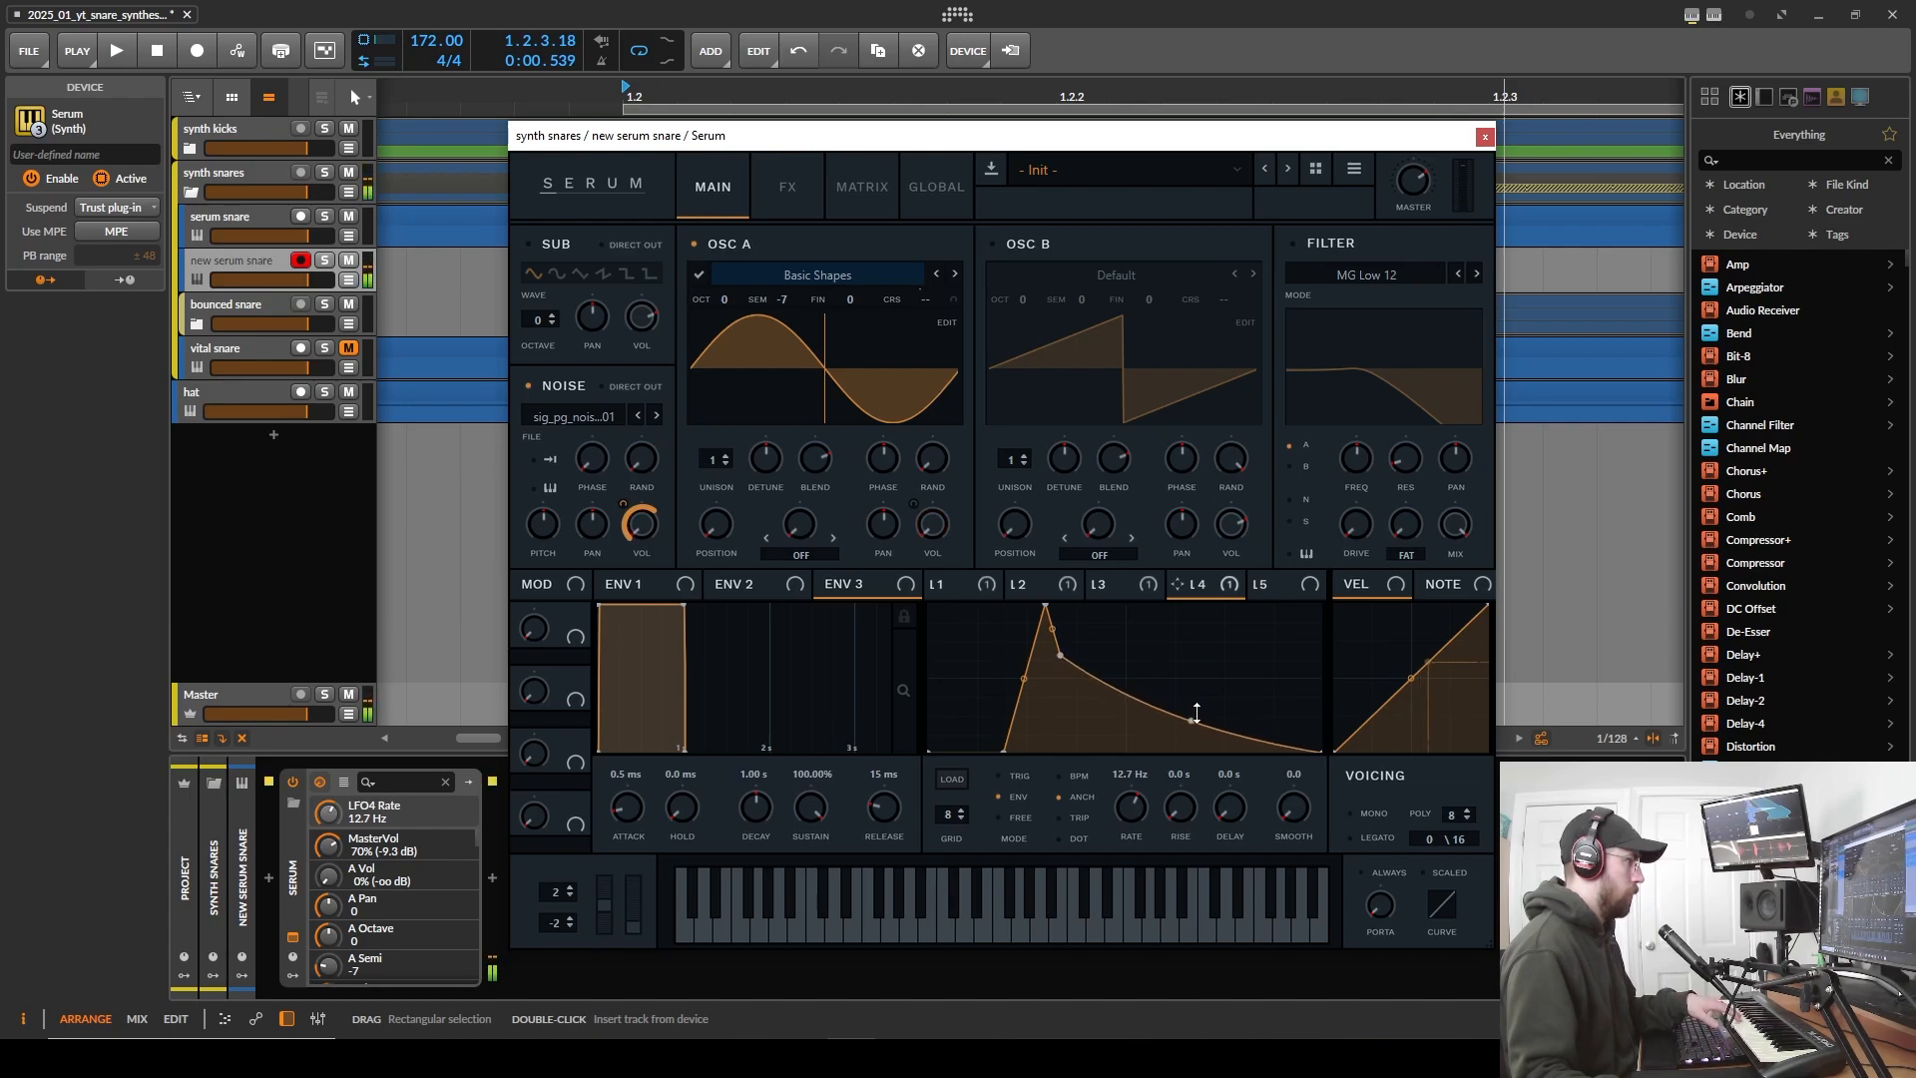
pyautogui.moveTo(1319, 751); pyautogui.dragTo(1291, 750)
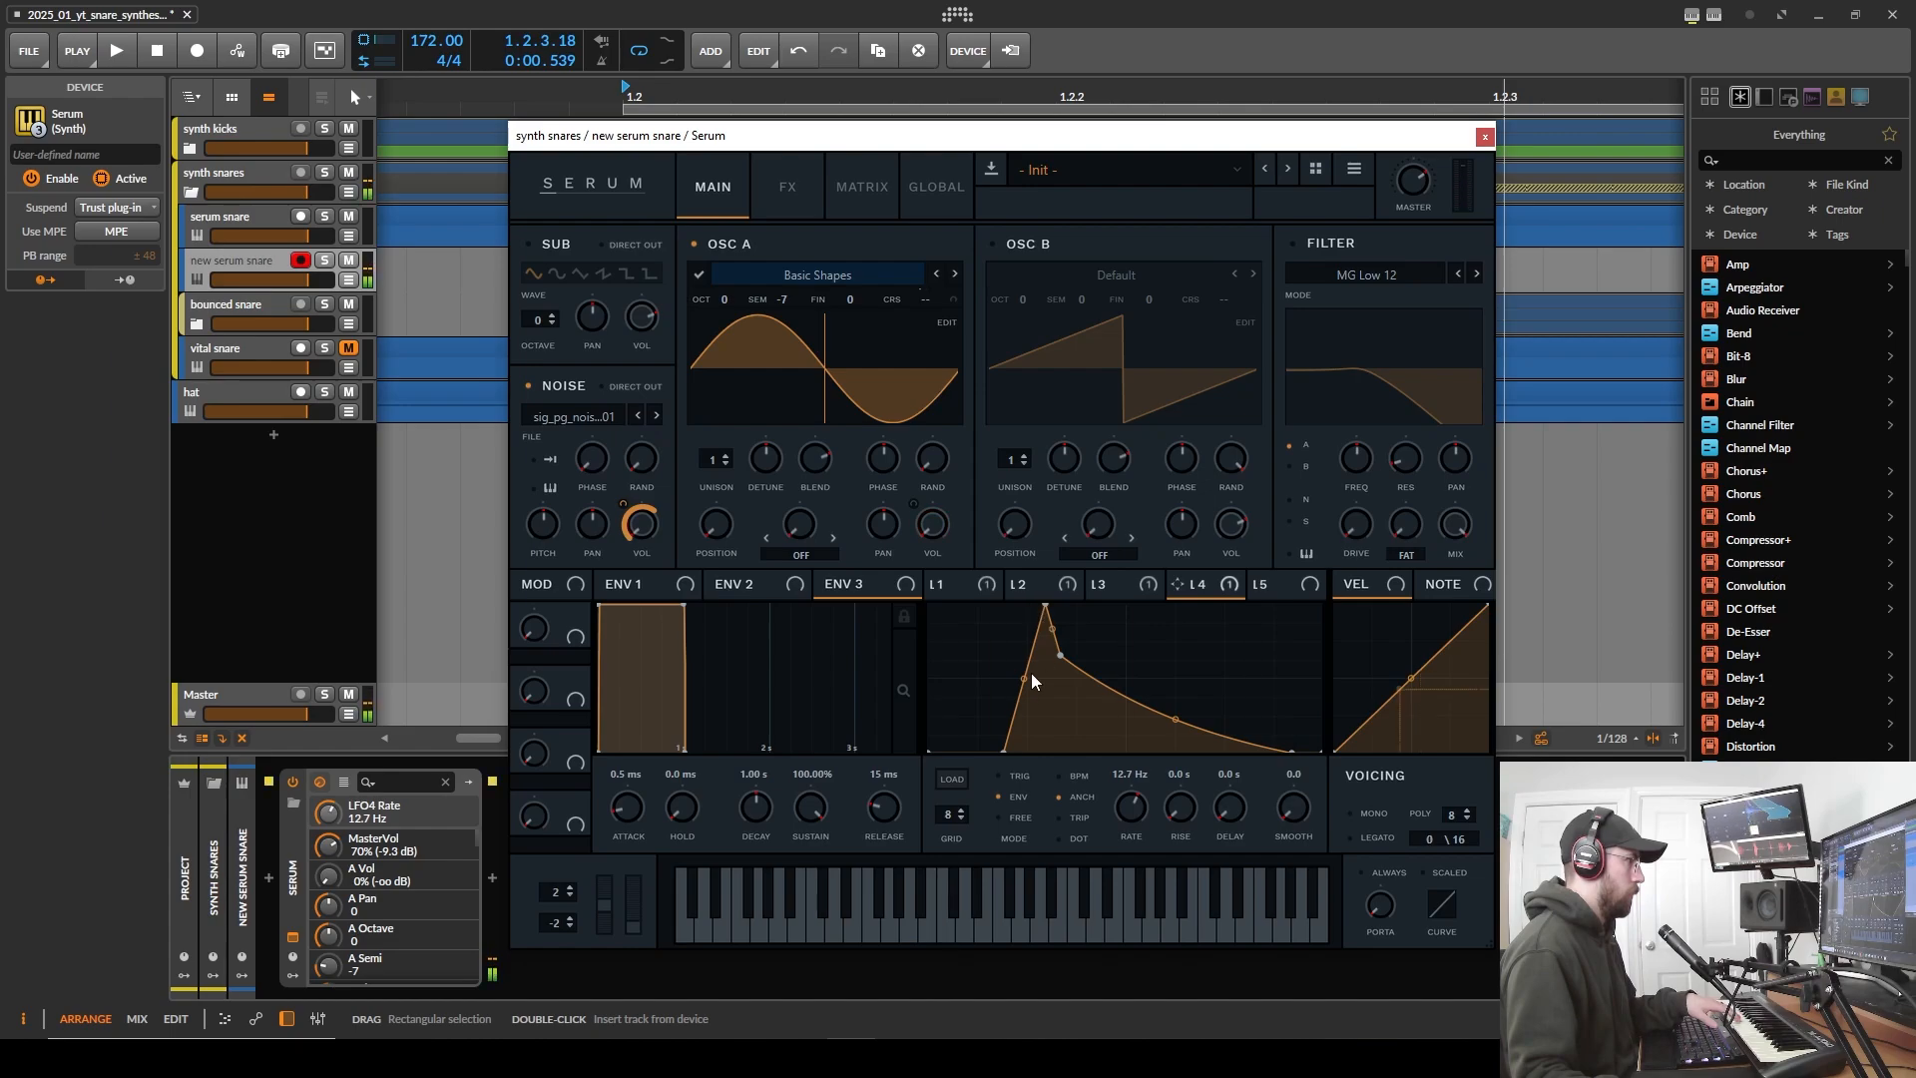
# - Start LFO 4's rise at about 16% of the cycle and increase its modulation amount on the noise volume to 89
pyautogui.moveTo(1003, 748); pyautogui.dragTo(990, 750)
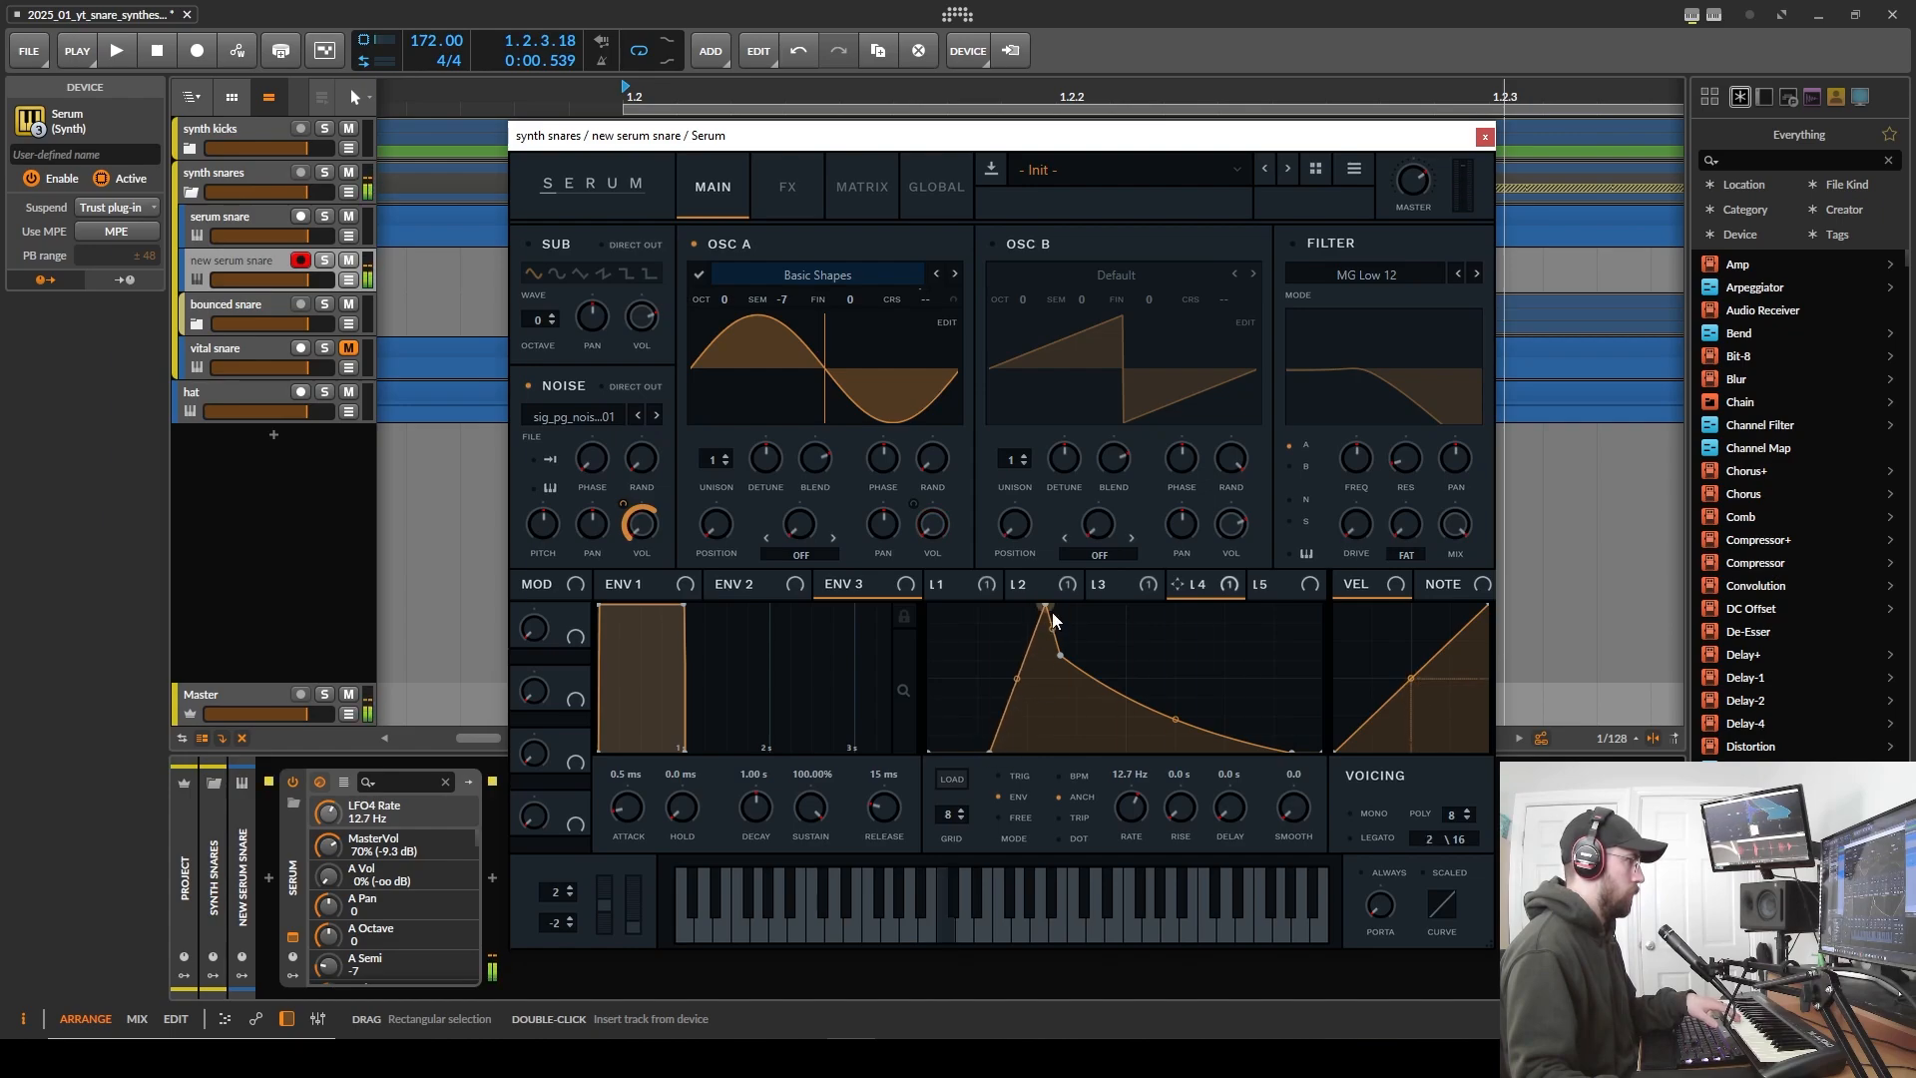
pyautogui.moveTo(1046, 607)
pyautogui.mouseDown()
pyautogui.moveTo(1028, 589)
pyautogui.moveTo(1048, 593)
pyautogui.mouseUp()
pyautogui.moveTo(631, 503); pyautogui.dragTo(635, 483)
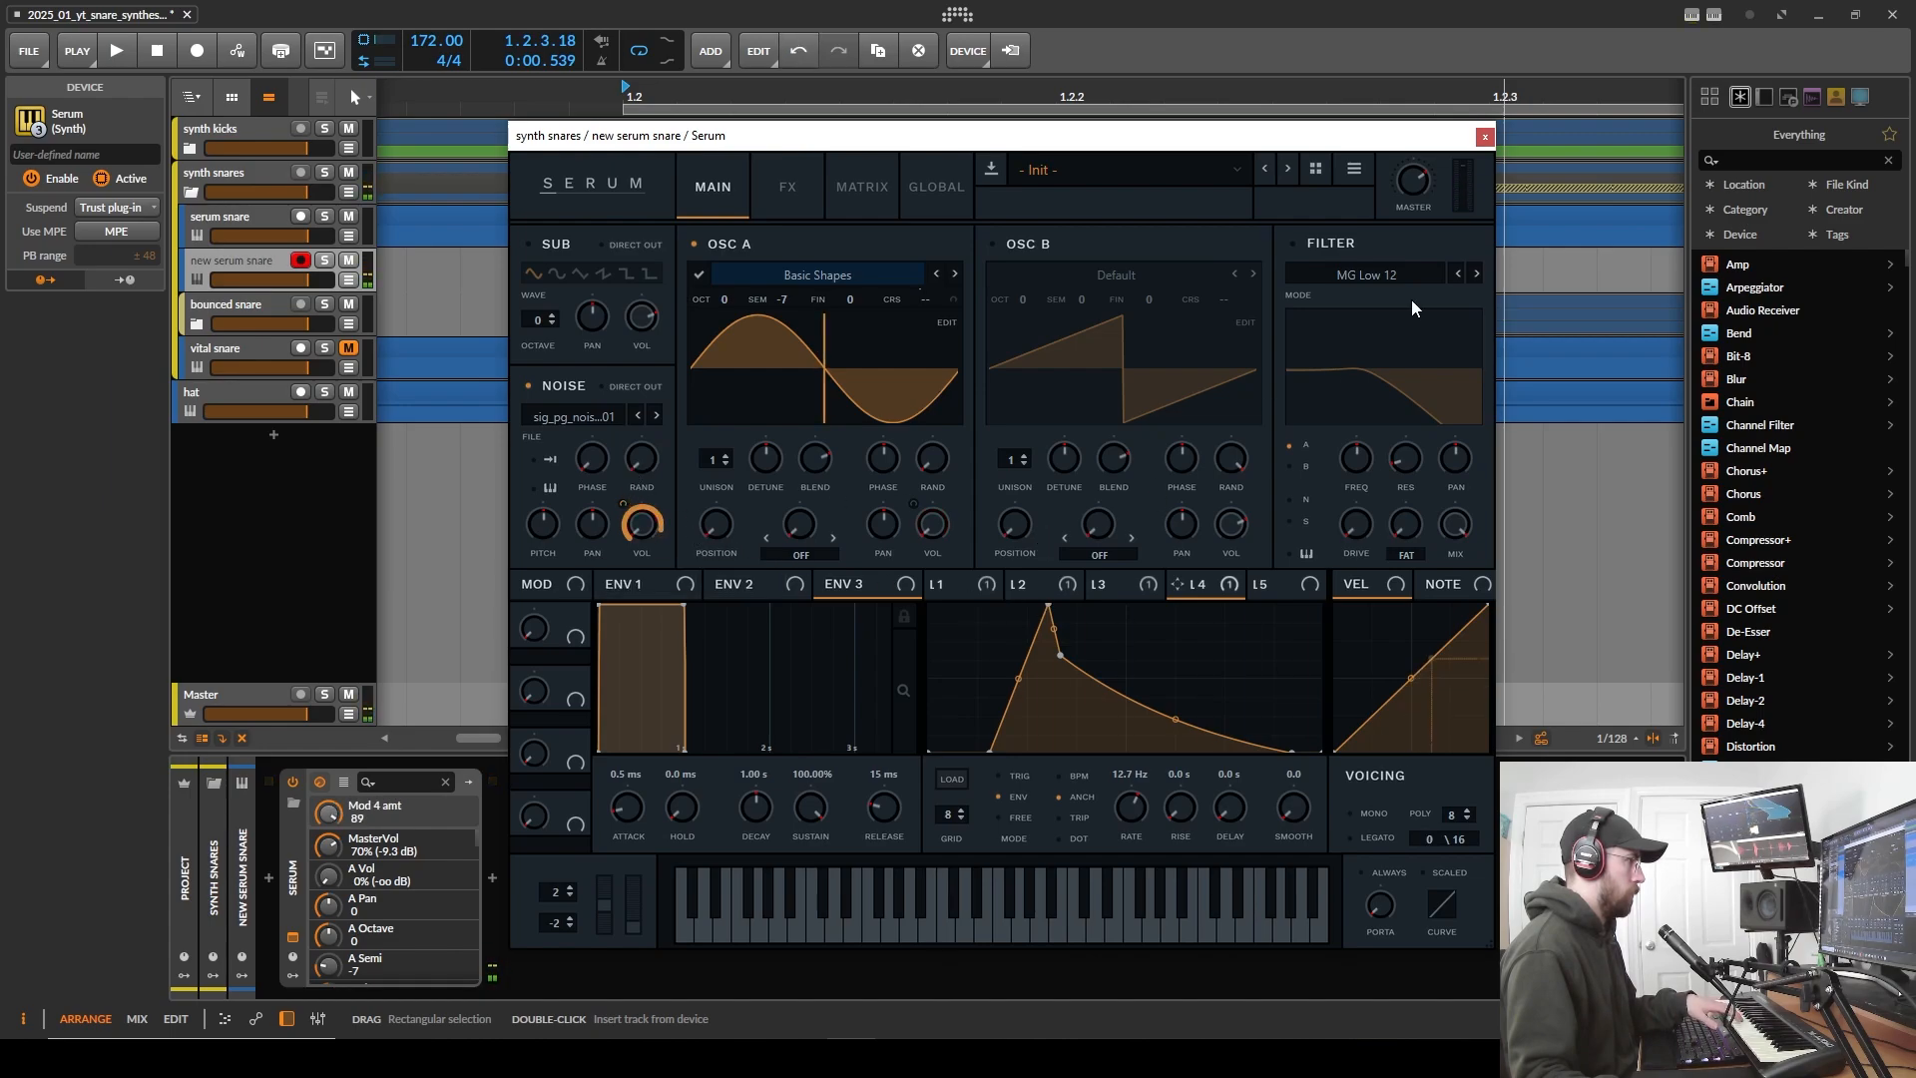
# - Enable the filter and route only the noise oscillator through it, taking oscillator A out
pyautogui.click(1329, 241)
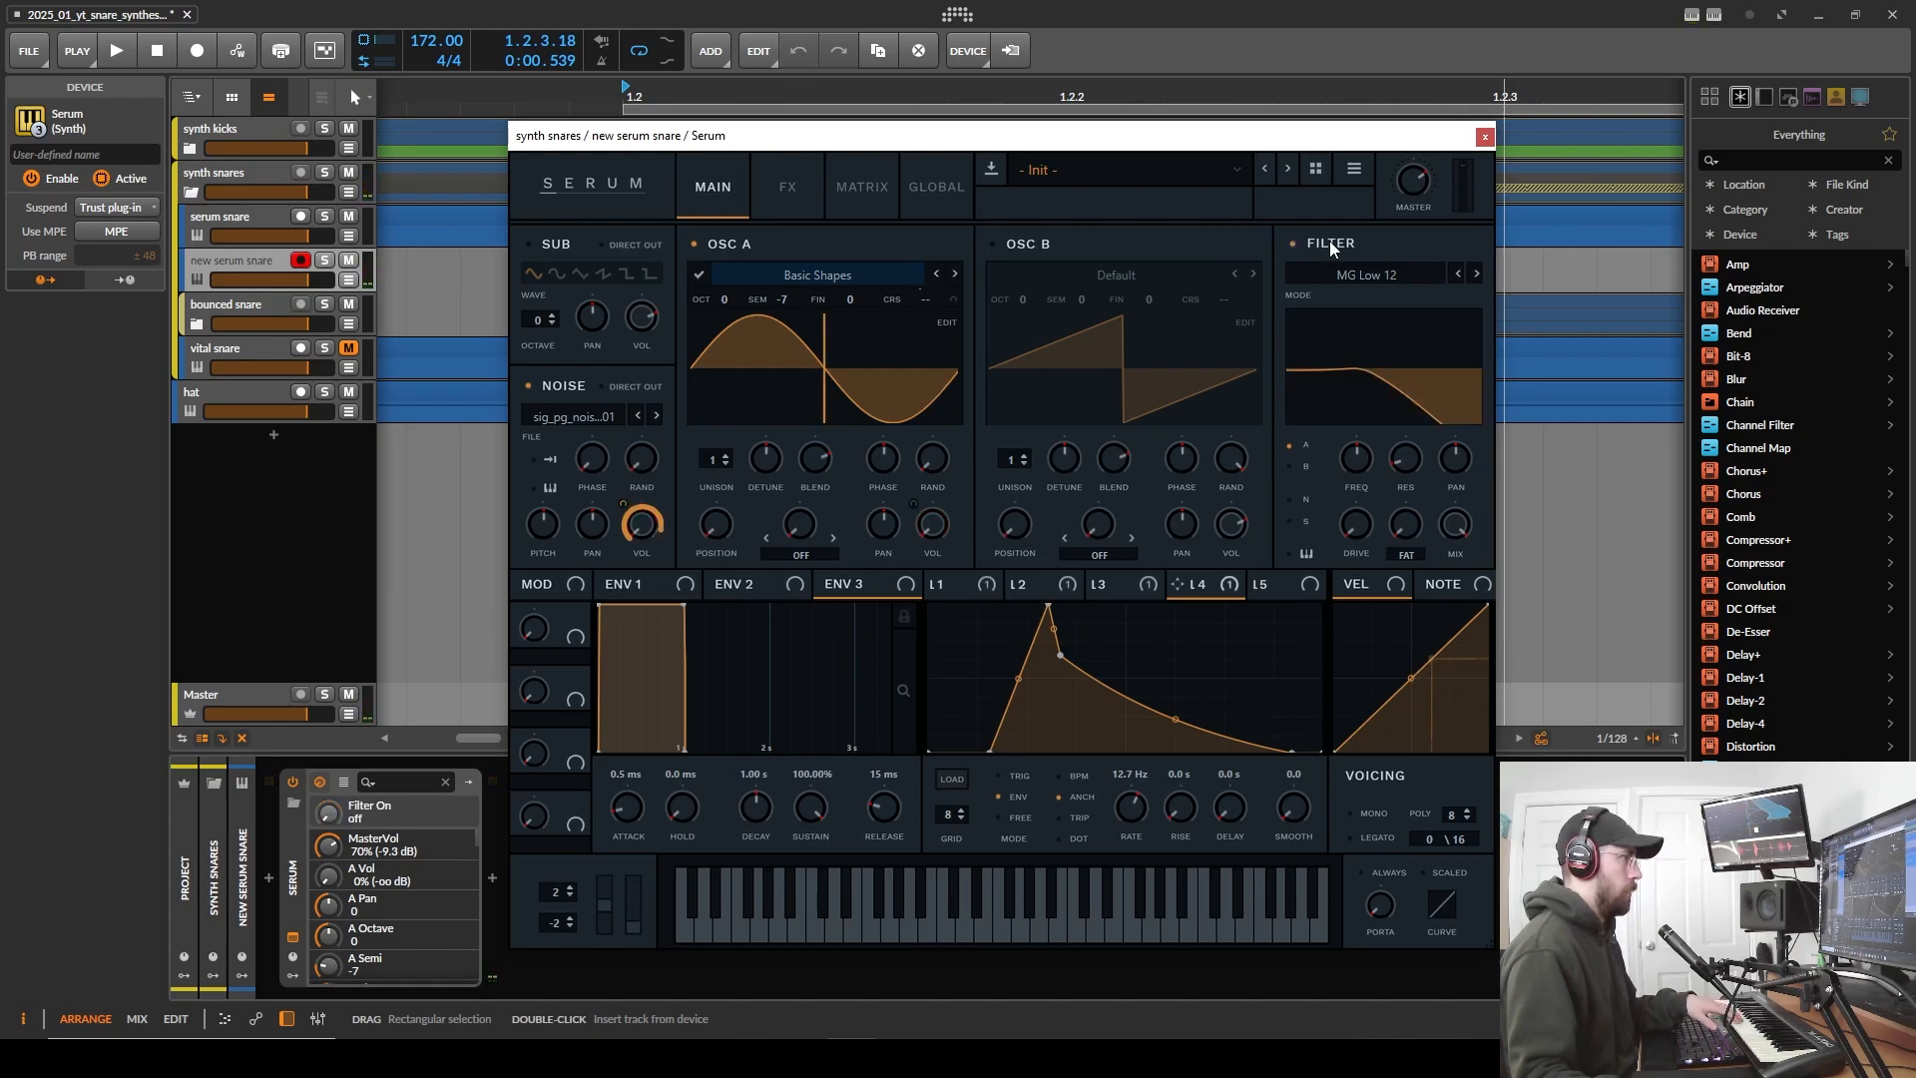
pyautogui.click(1307, 441)
pyautogui.click(1309, 505)
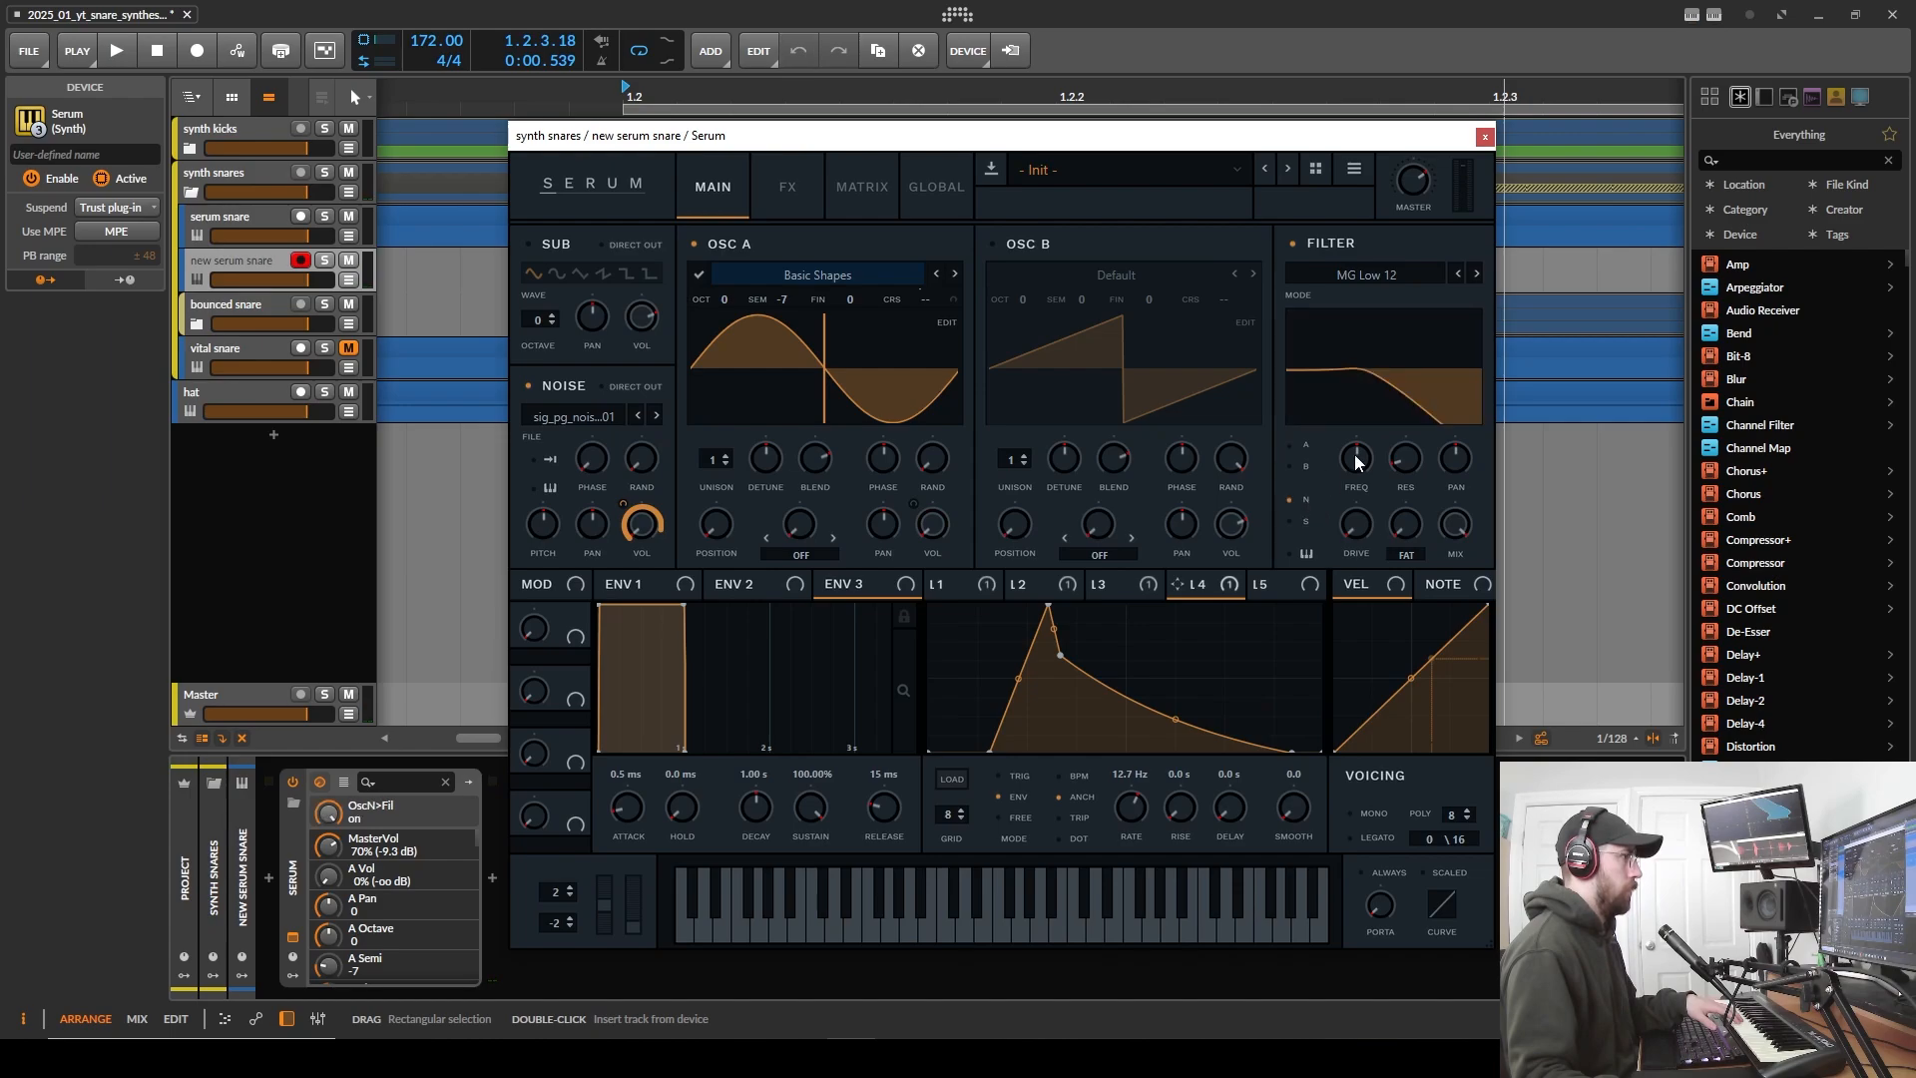
# - Set the filter type to High 24 with resonance at 3 and cutoff at 290 Hz
pyautogui.click(1381, 279)
pyautogui.moveTo(1383, 297)
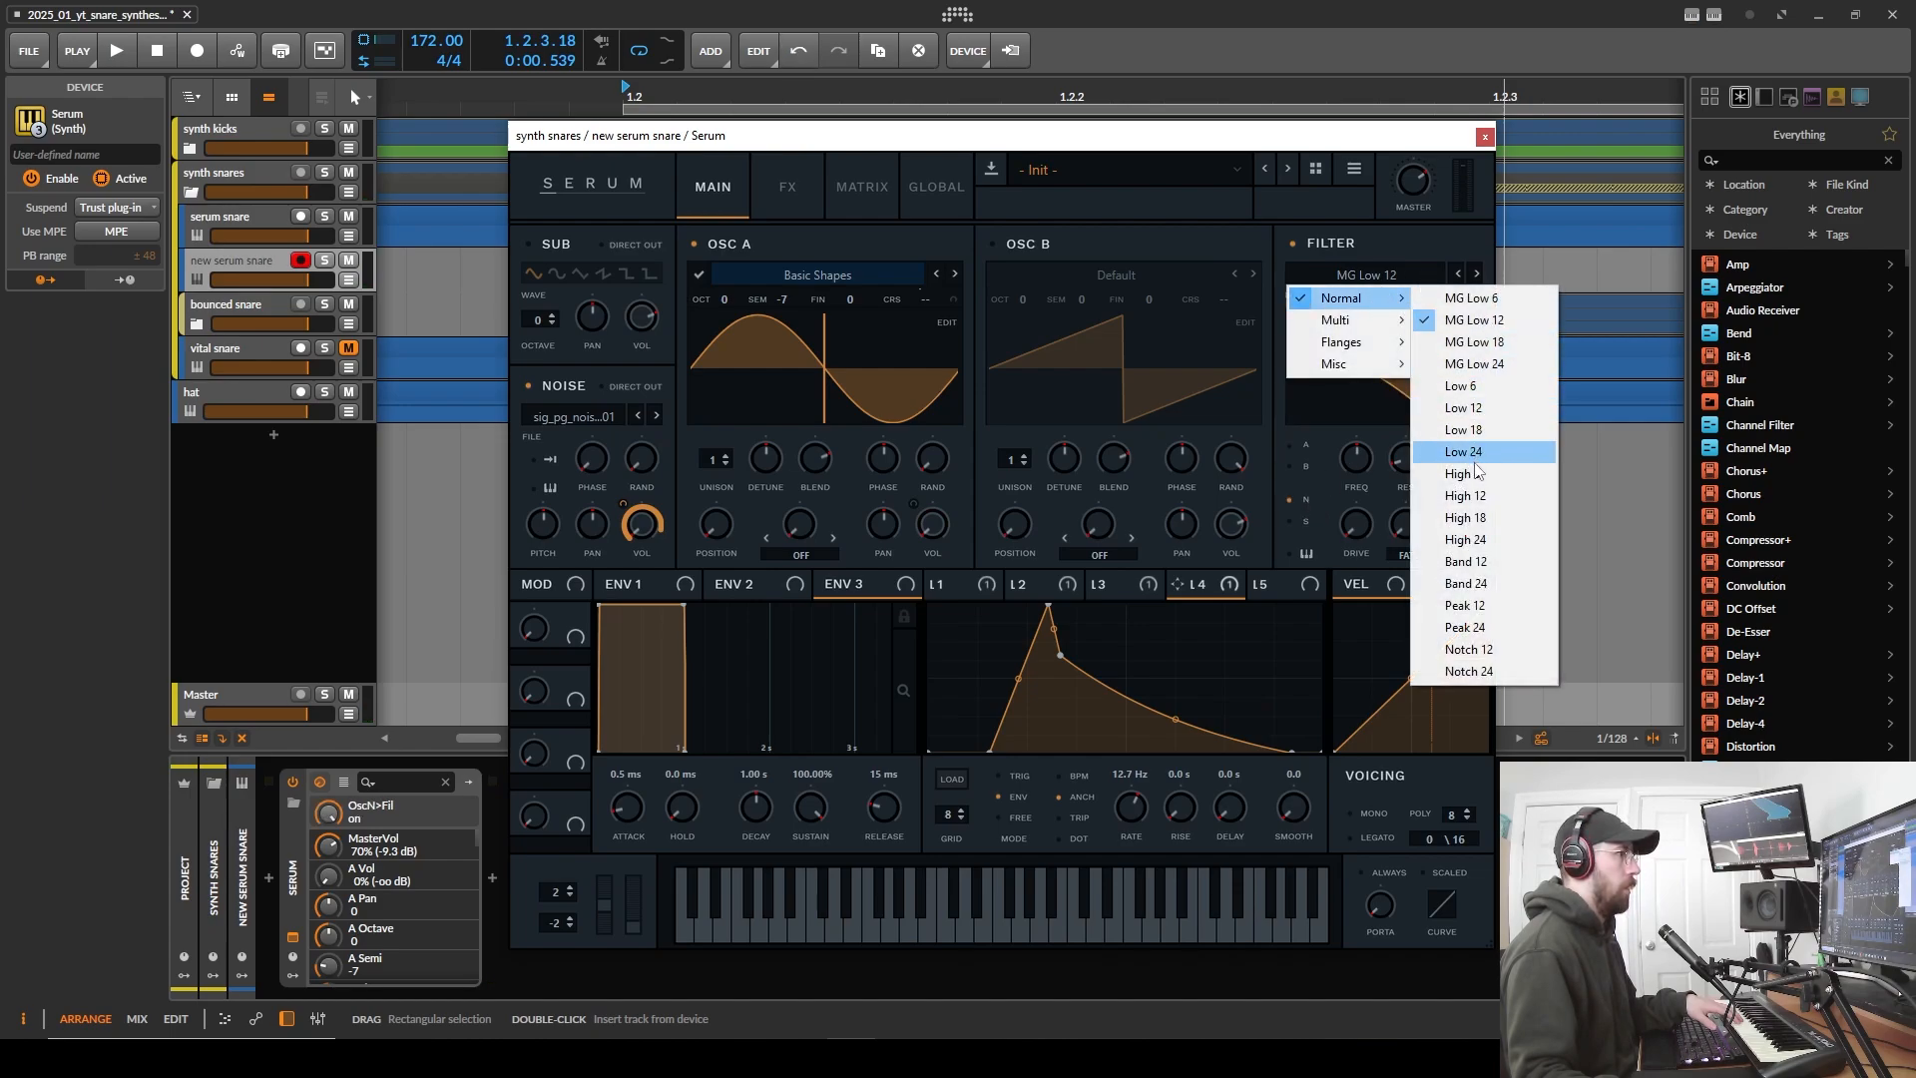
pyautogui.click(1465, 539)
pyautogui.moveTo(1391, 451); pyautogui.dragTo(1403, 471)
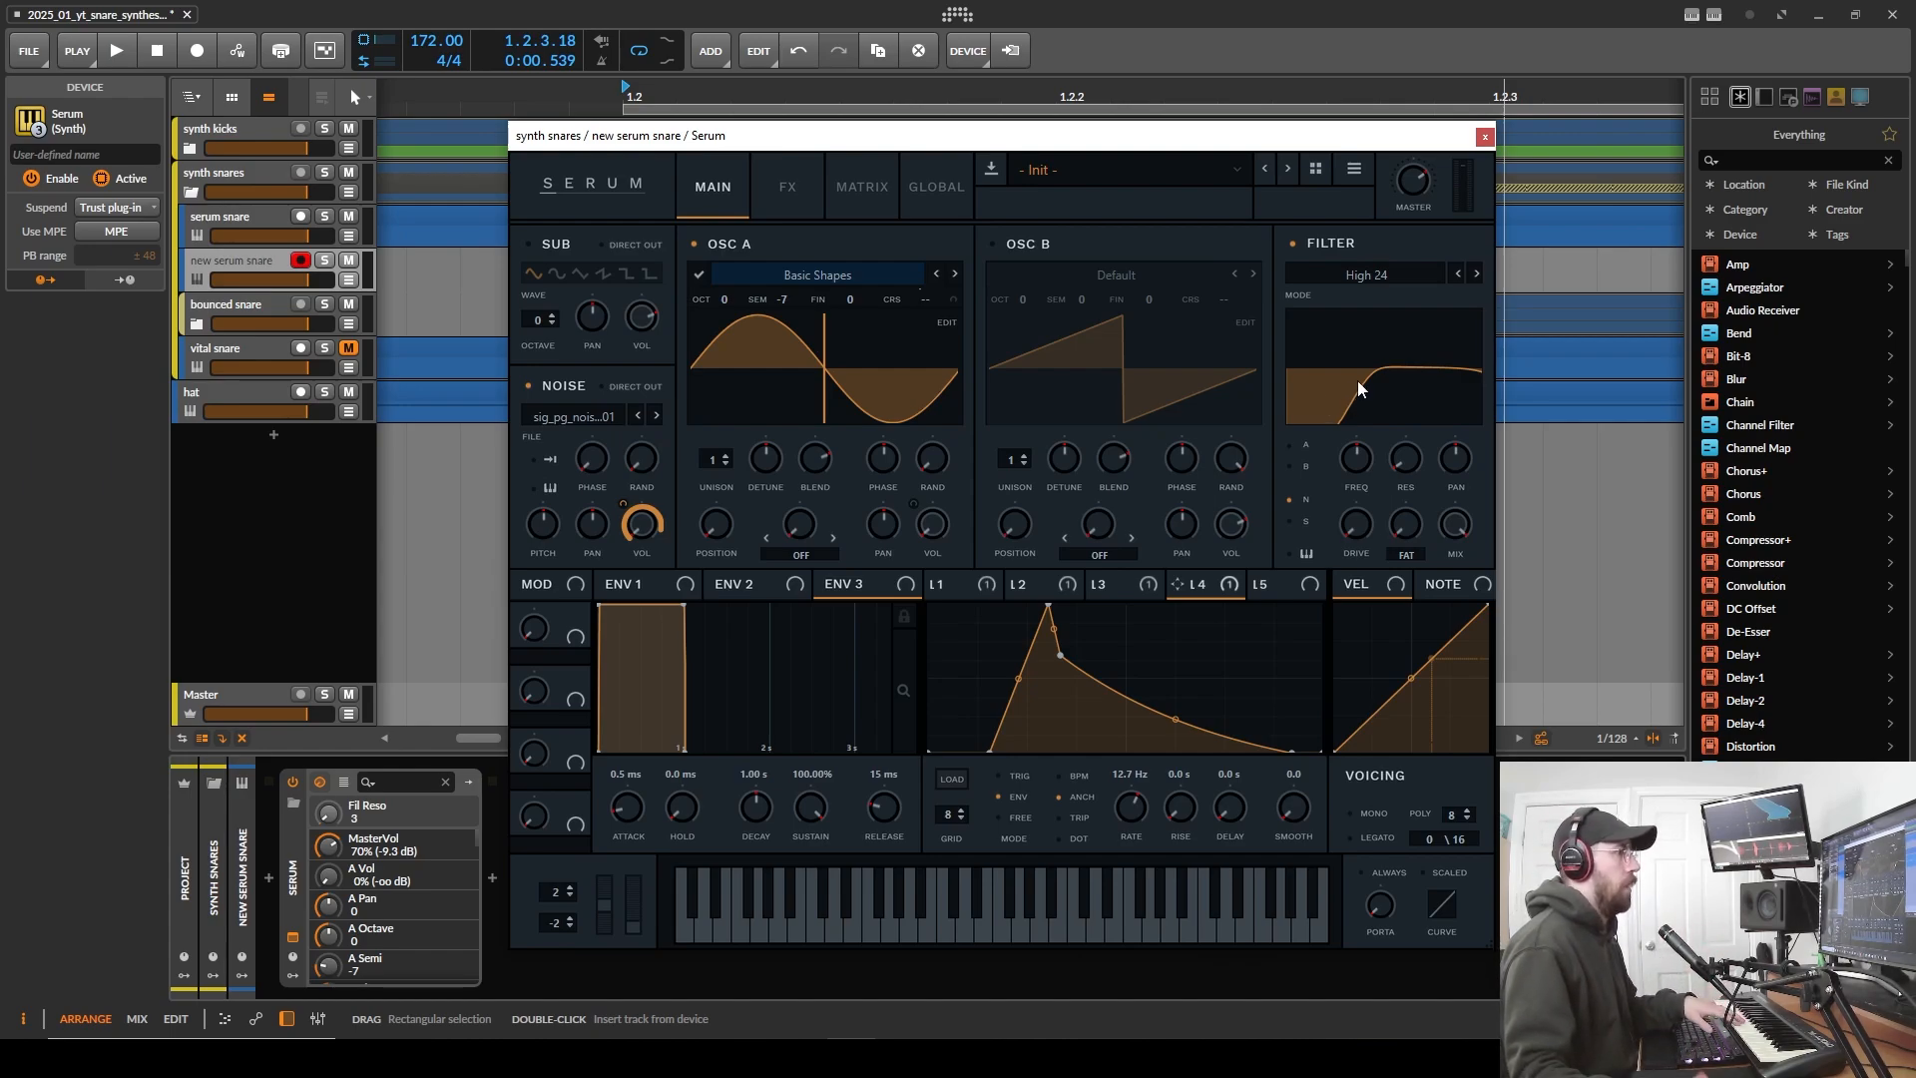
pyautogui.moveTo(1369, 453); pyautogui.dragTo(1367, 465)
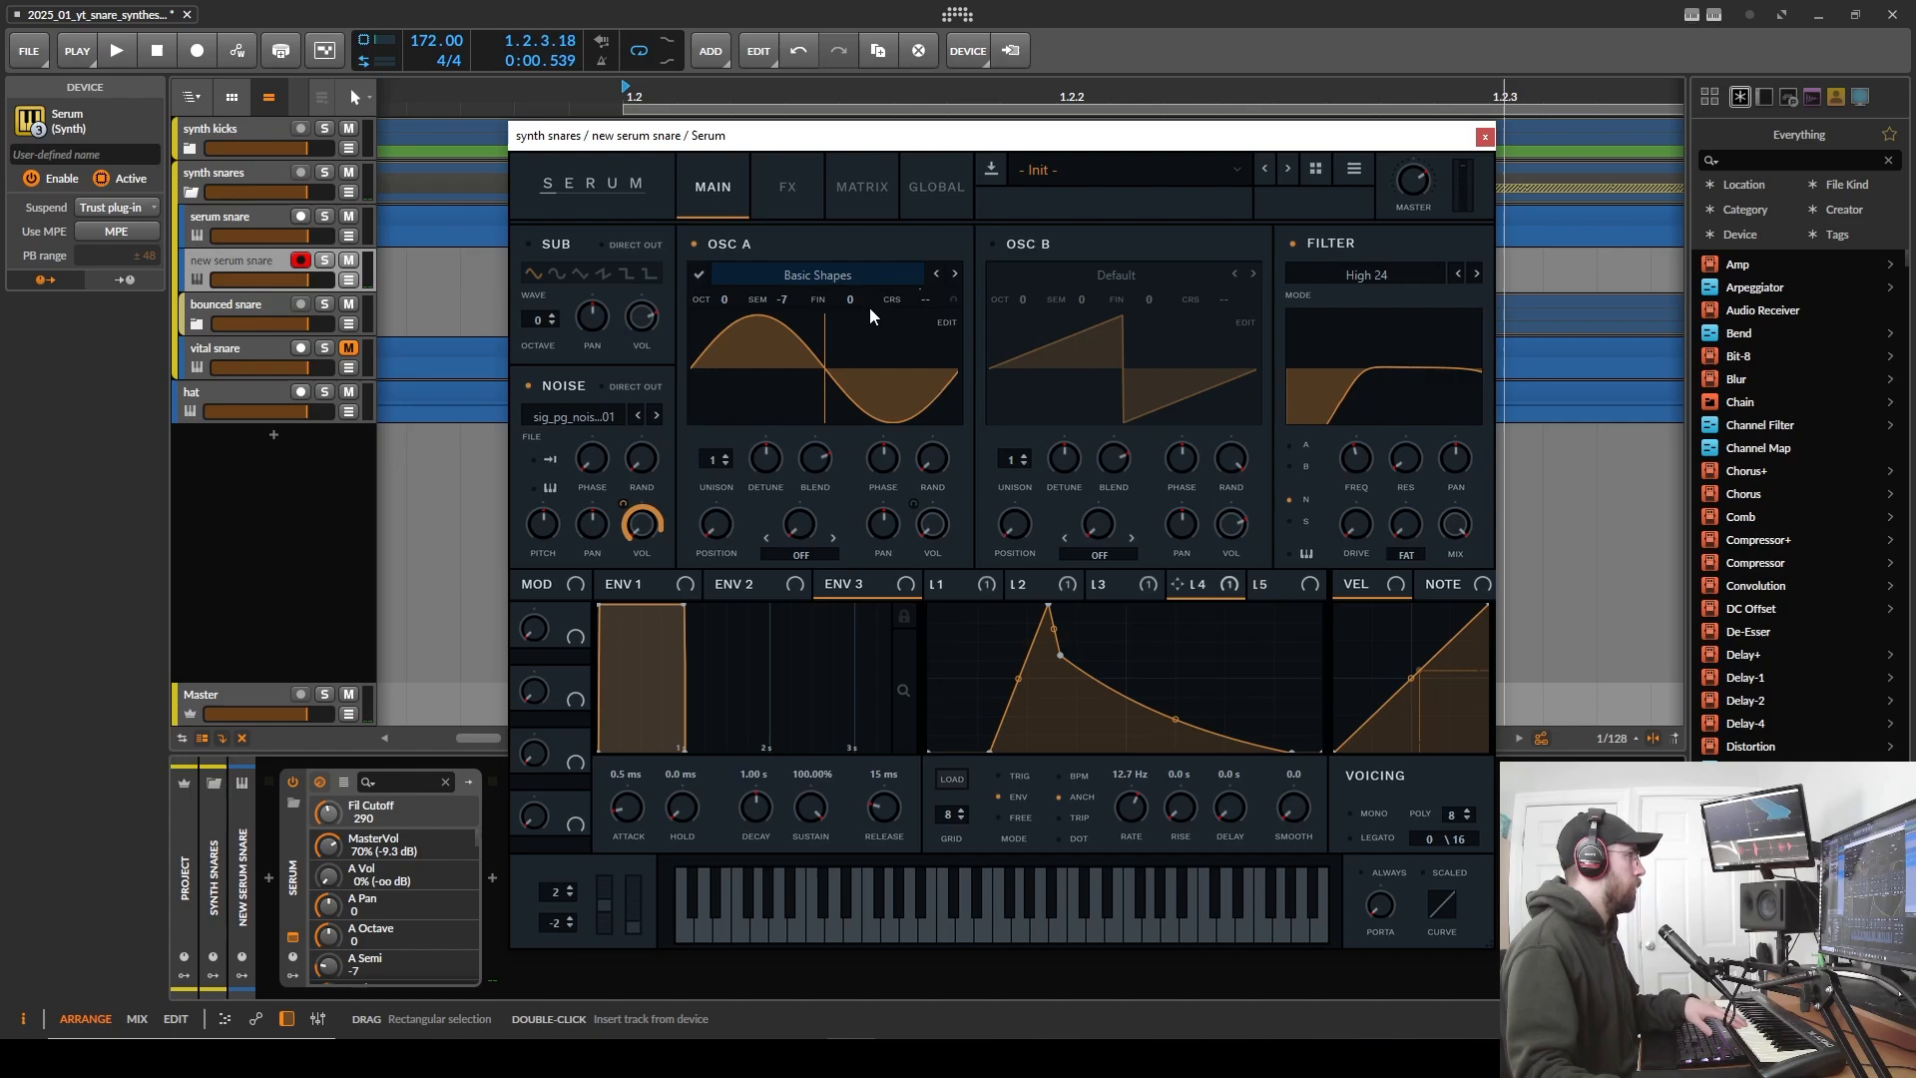
# - Close the Serum window, copy the first serum snare clip to the start of the new serum snare track, and solo that track
pyautogui.click(1483, 143)
pyautogui.moveTo(705, 95); pyautogui.dragTo(705, 94)
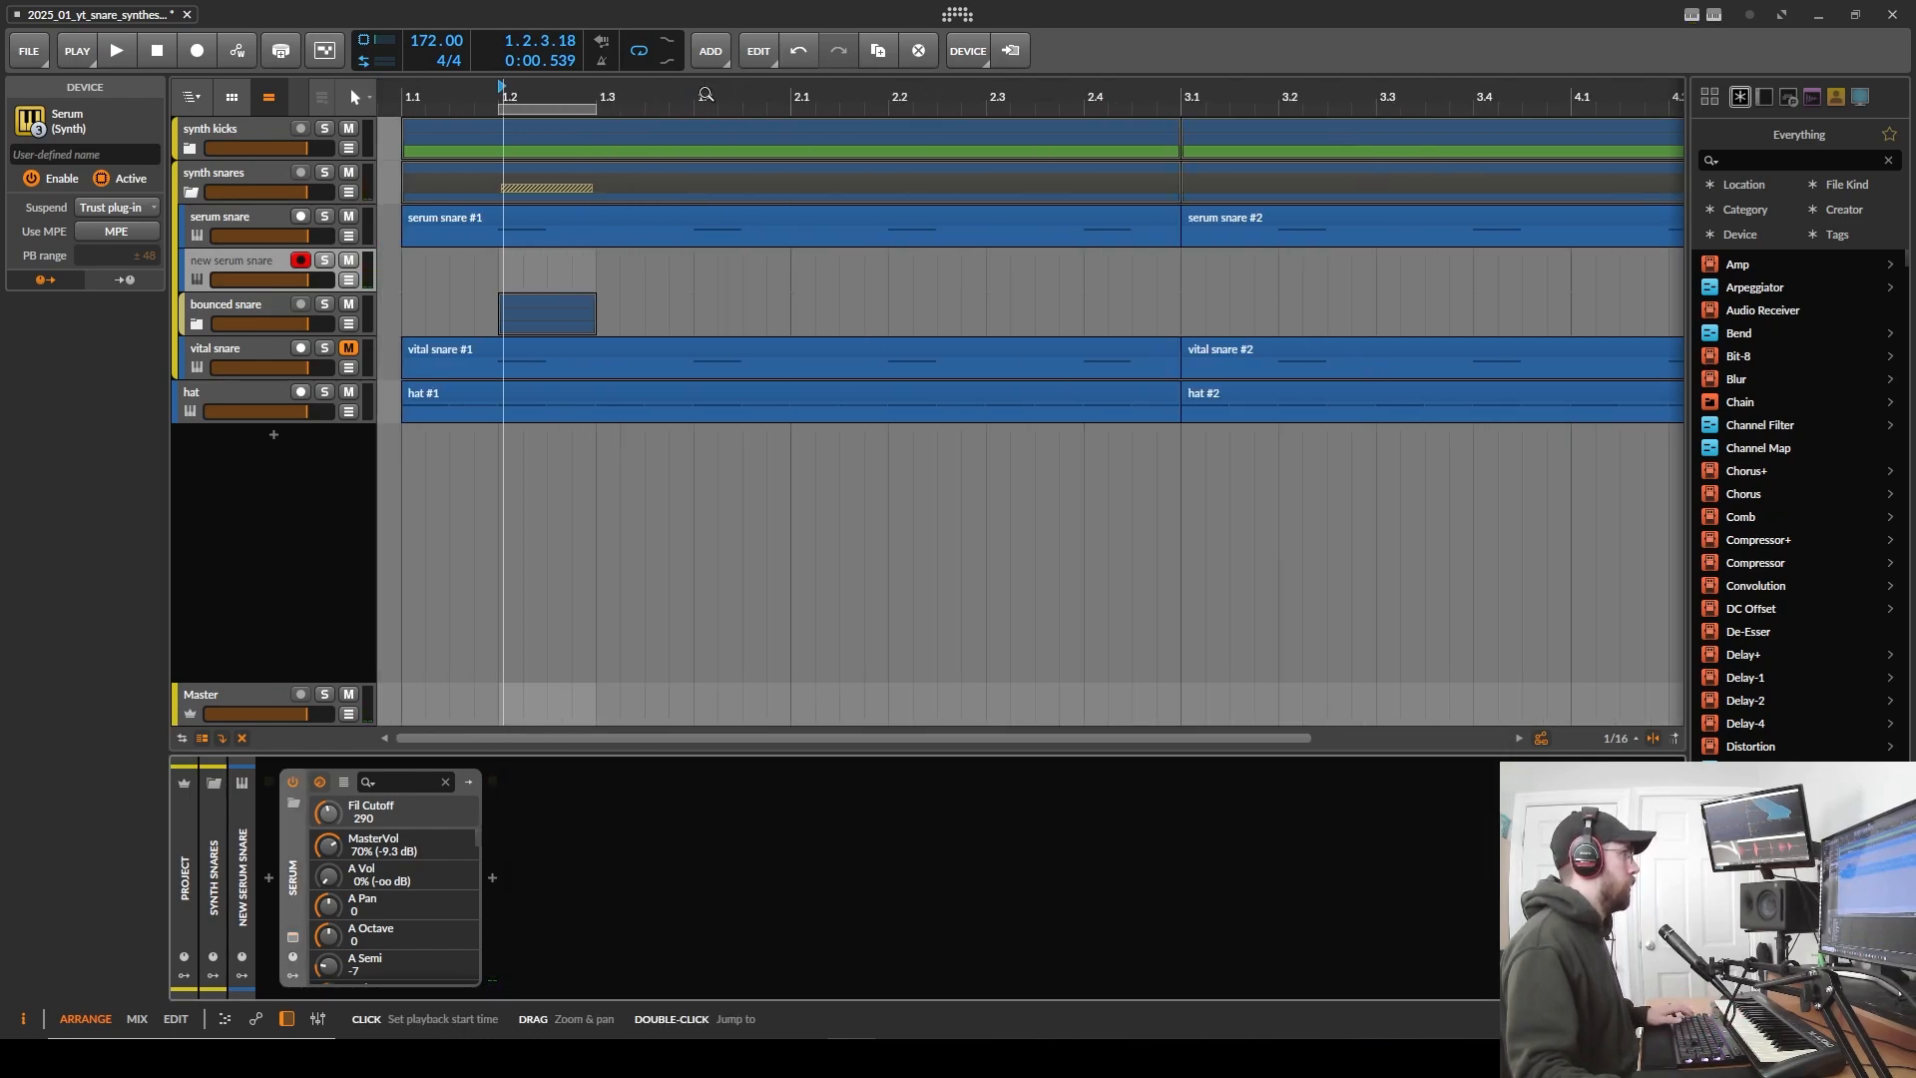
pyautogui.click(457, 215)
pyautogui.click(401, 268)
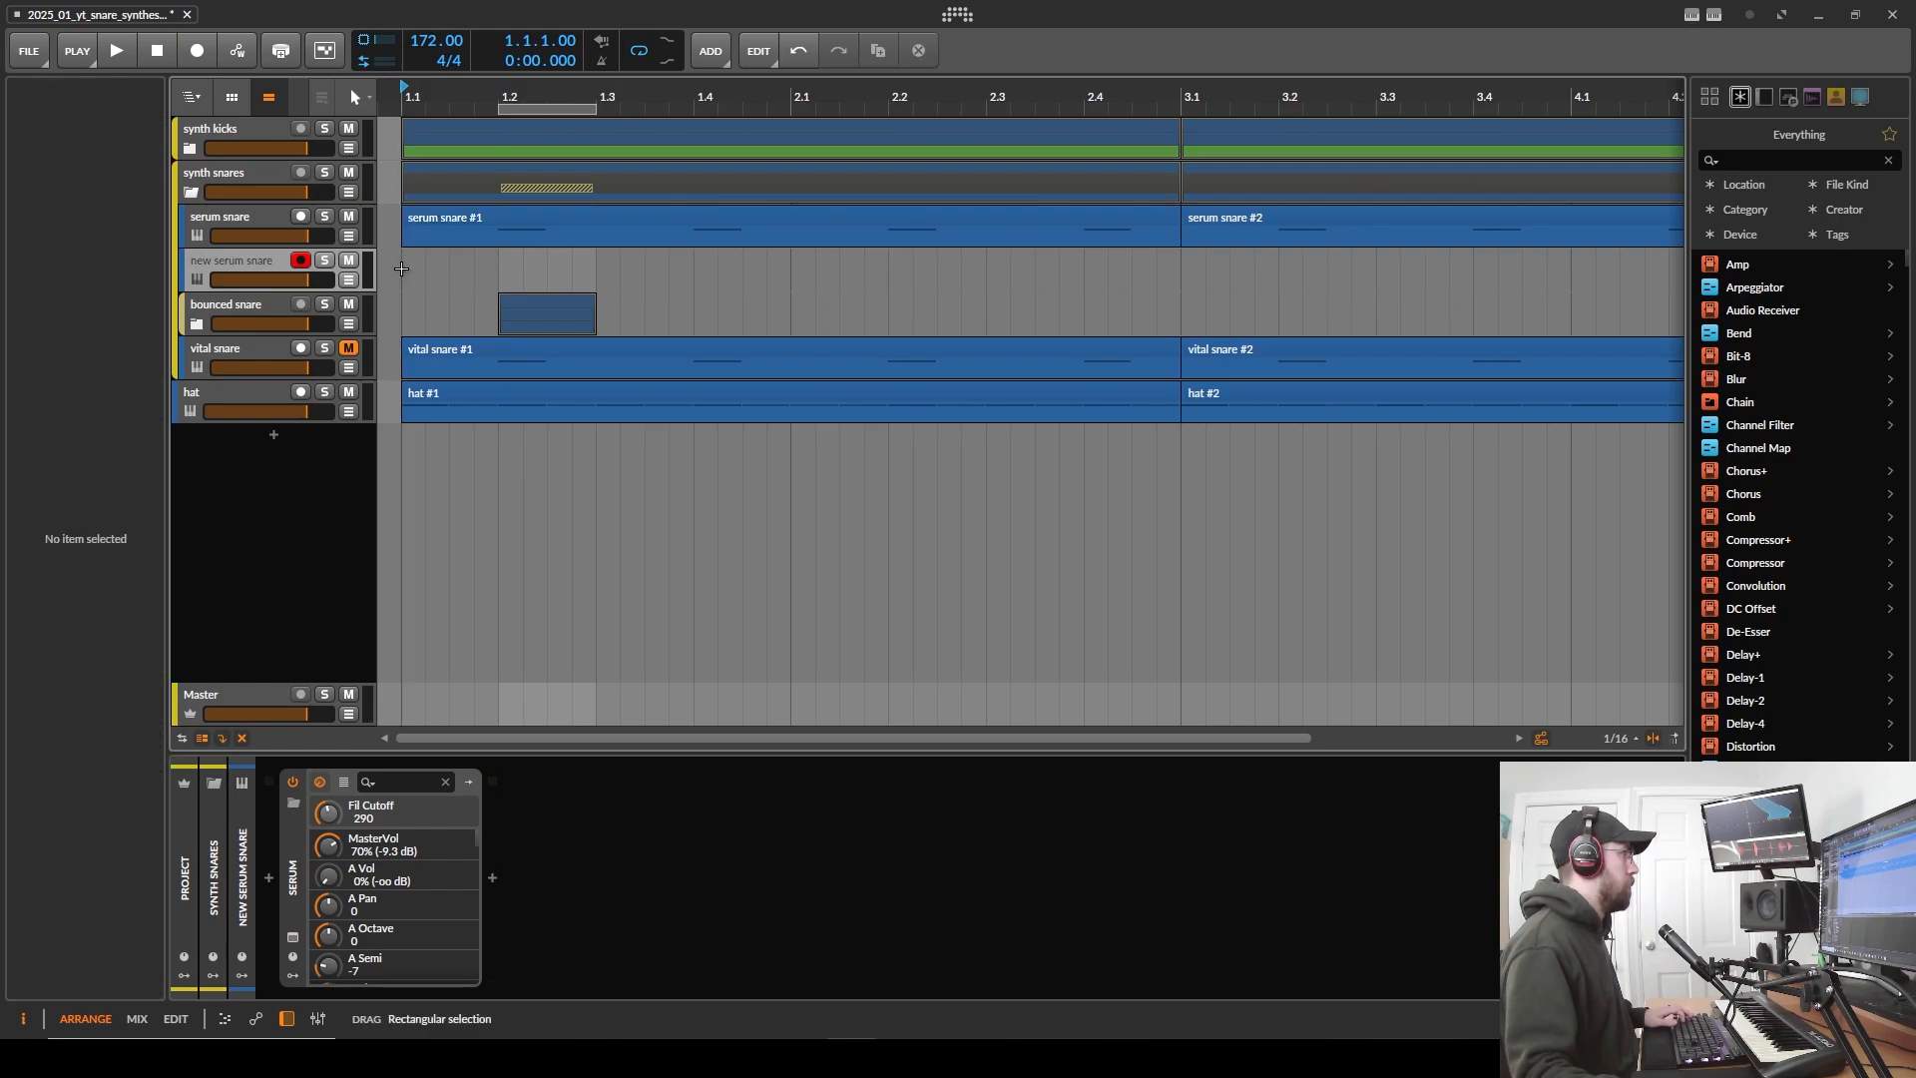
pyautogui.hotkey('ctrl', 'v')
pyautogui.click(324, 261)
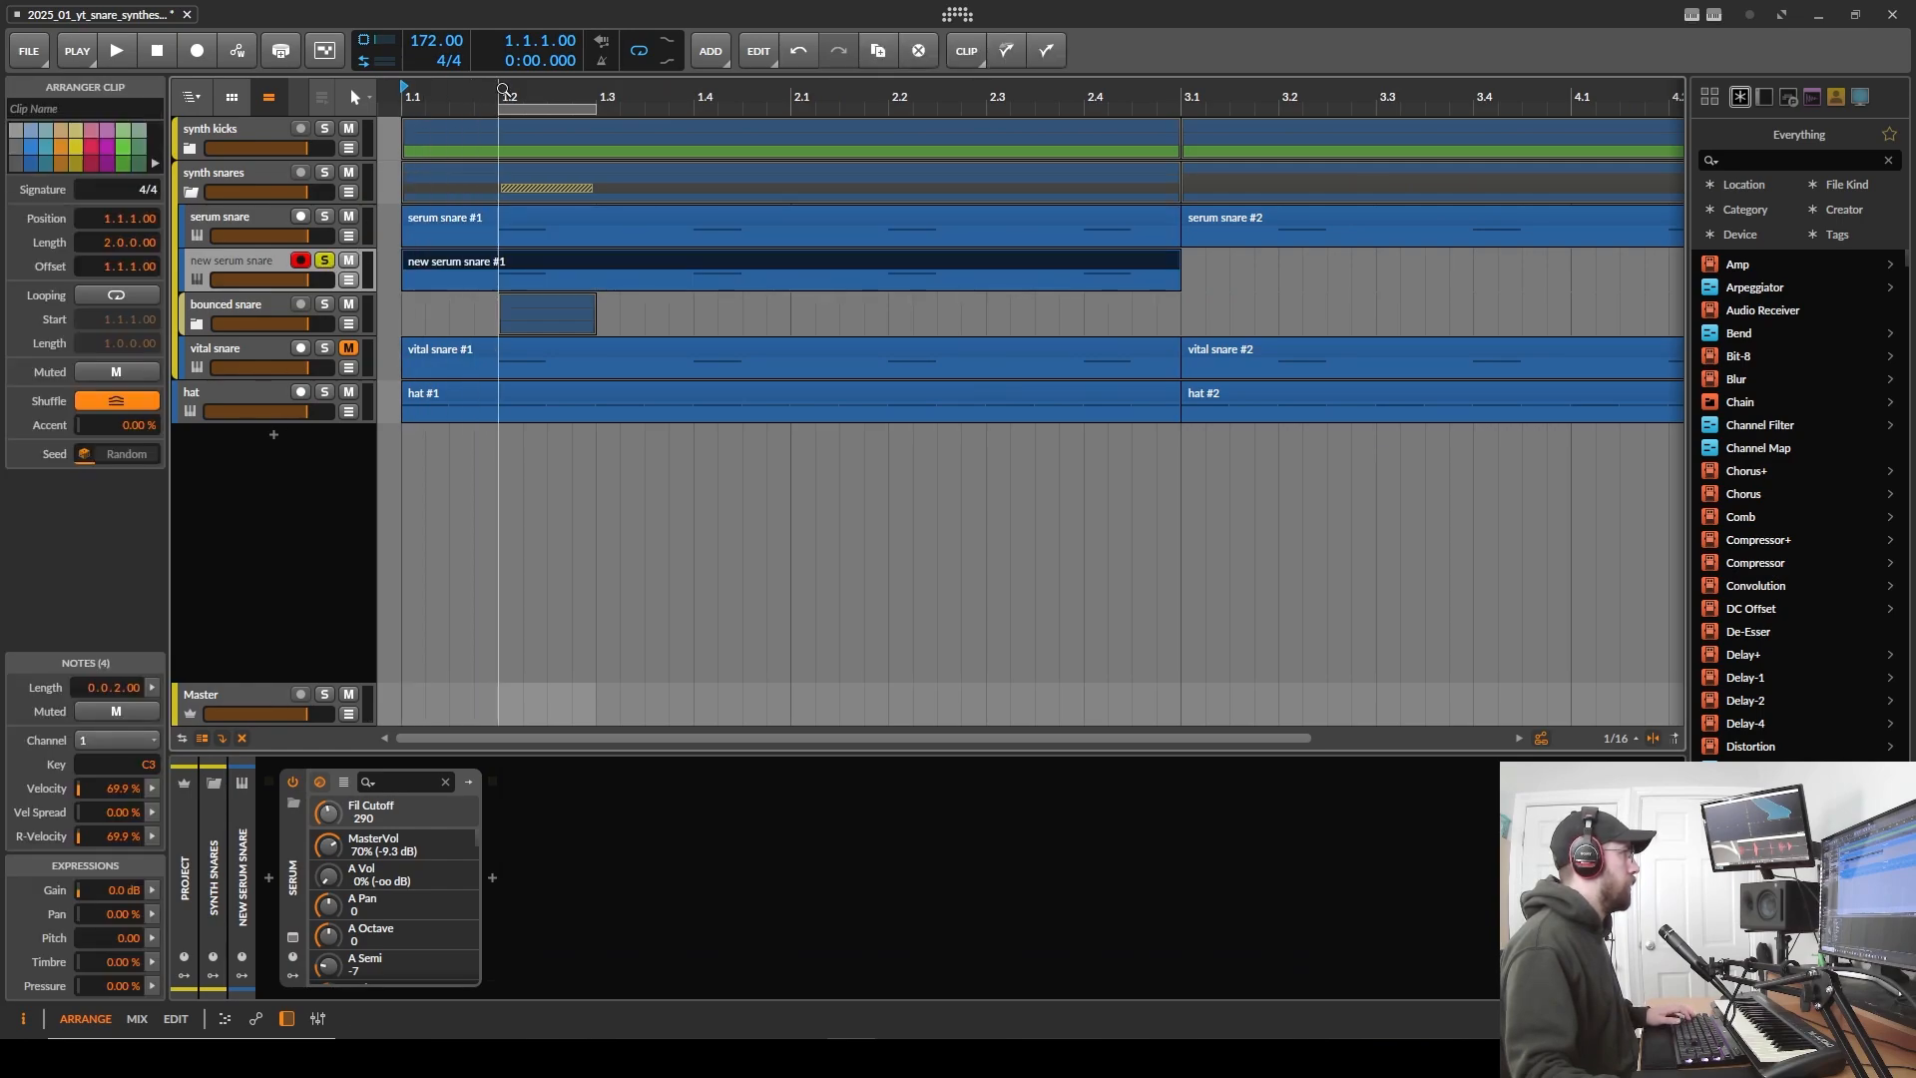
# - Set the loop region to the first two bars and play back the soloed new serum snare
pyautogui.moveTo(499, 108); pyautogui.dragTo(403, 108)
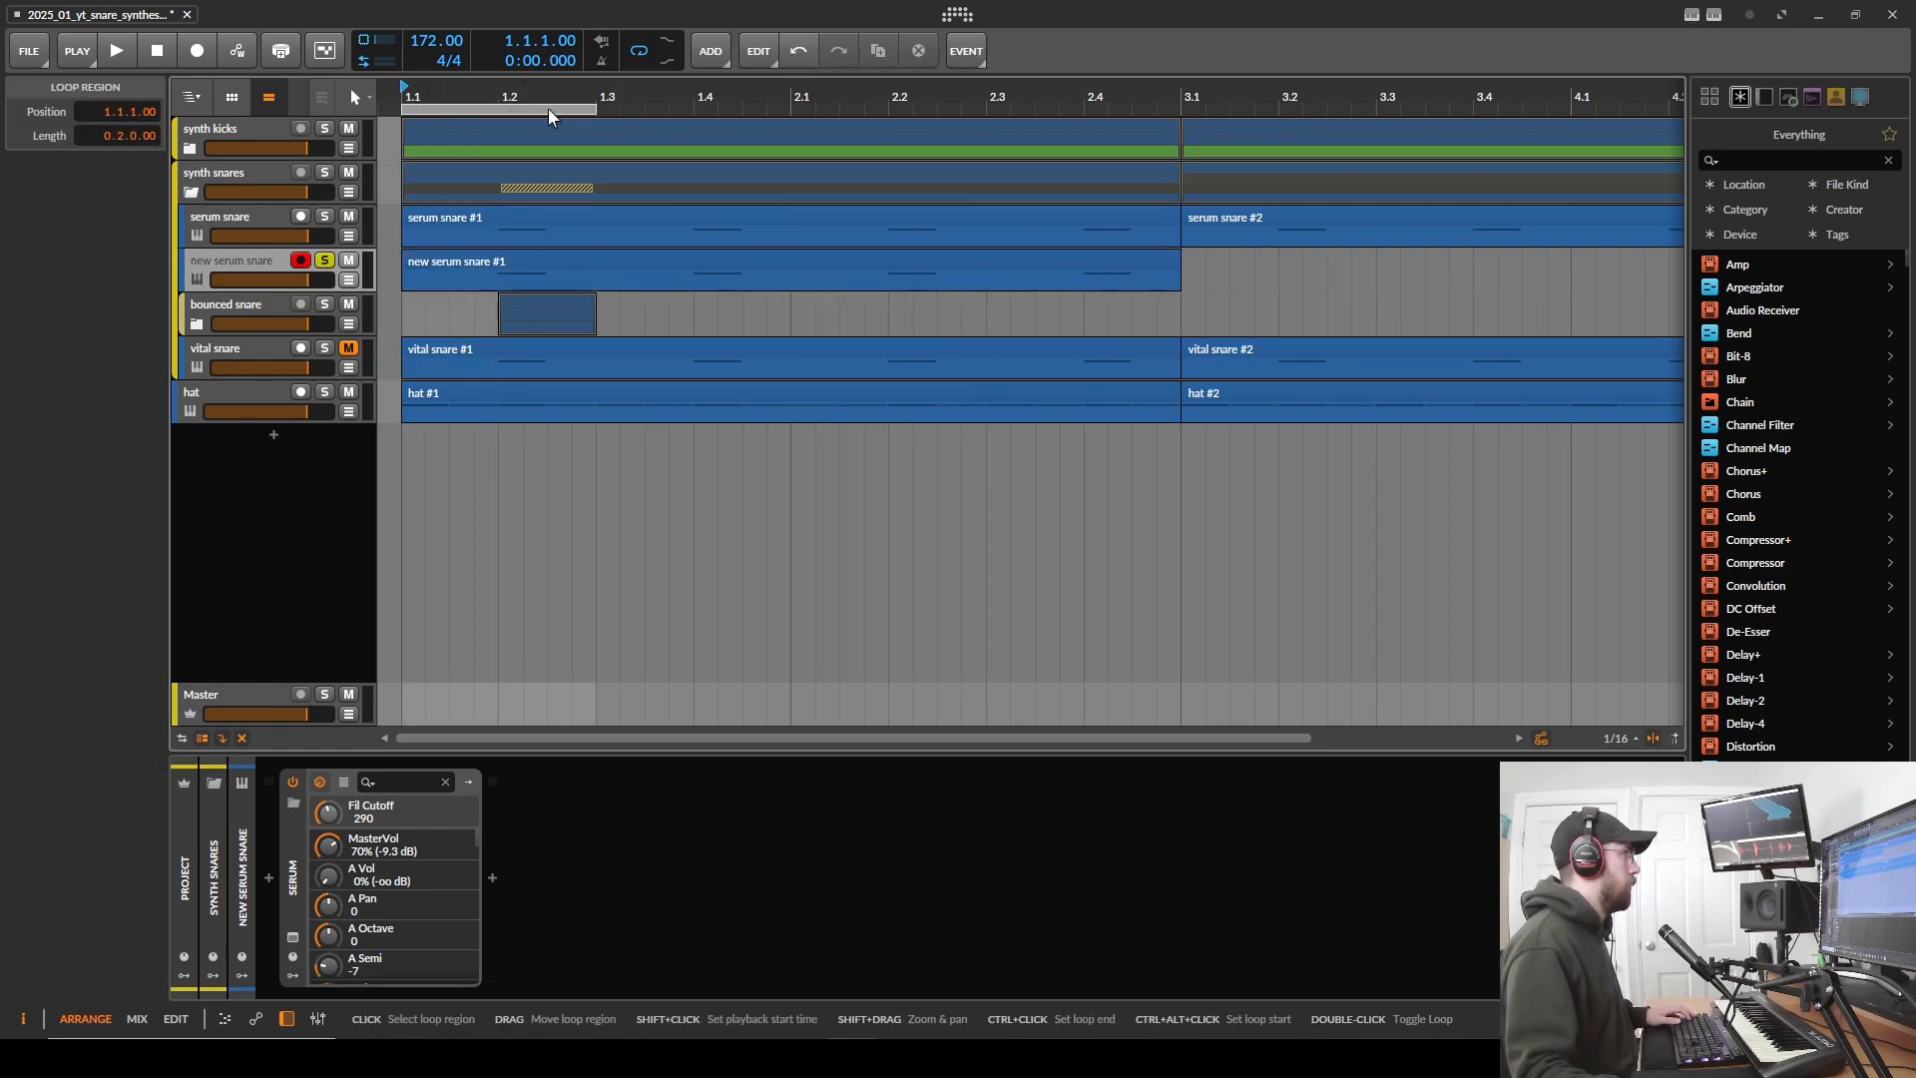
pyautogui.moveTo(596, 112); pyautogui.dragTo(1173, 139)
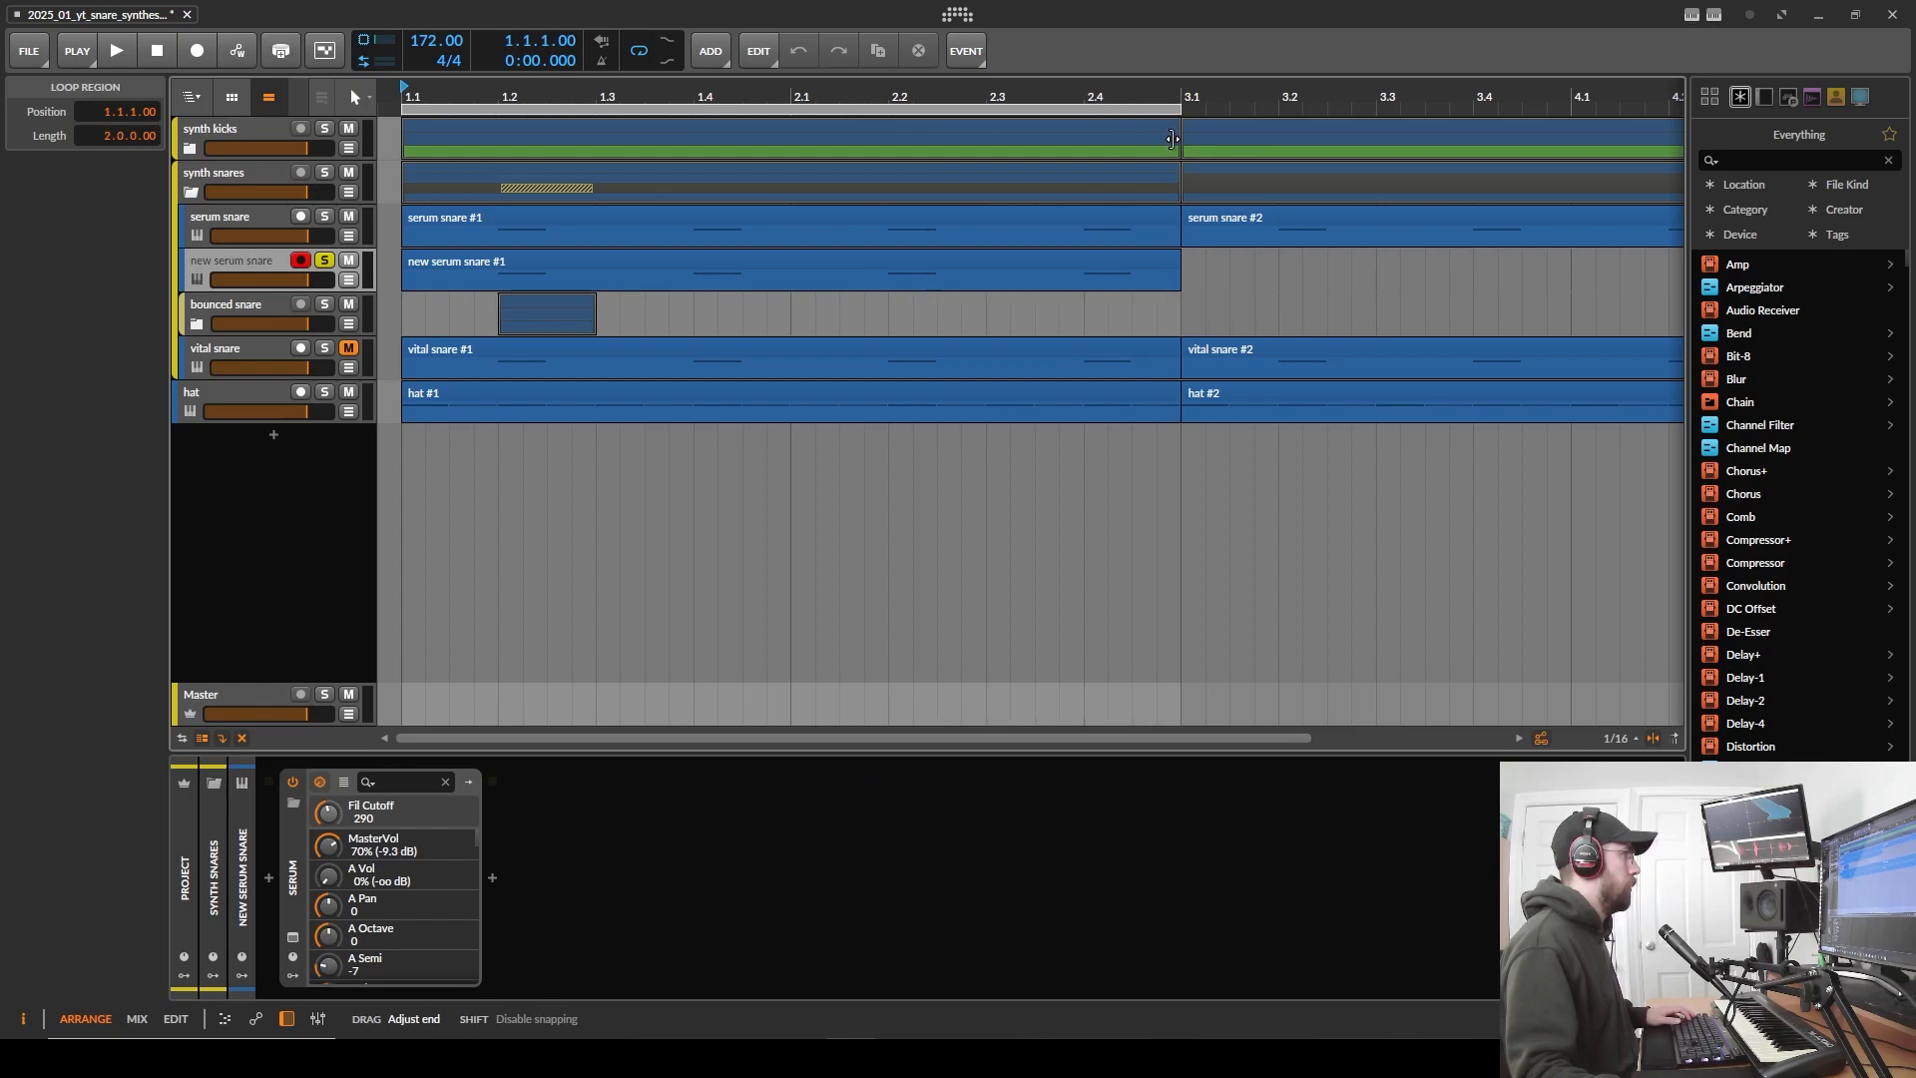
pyautogui.press('space')
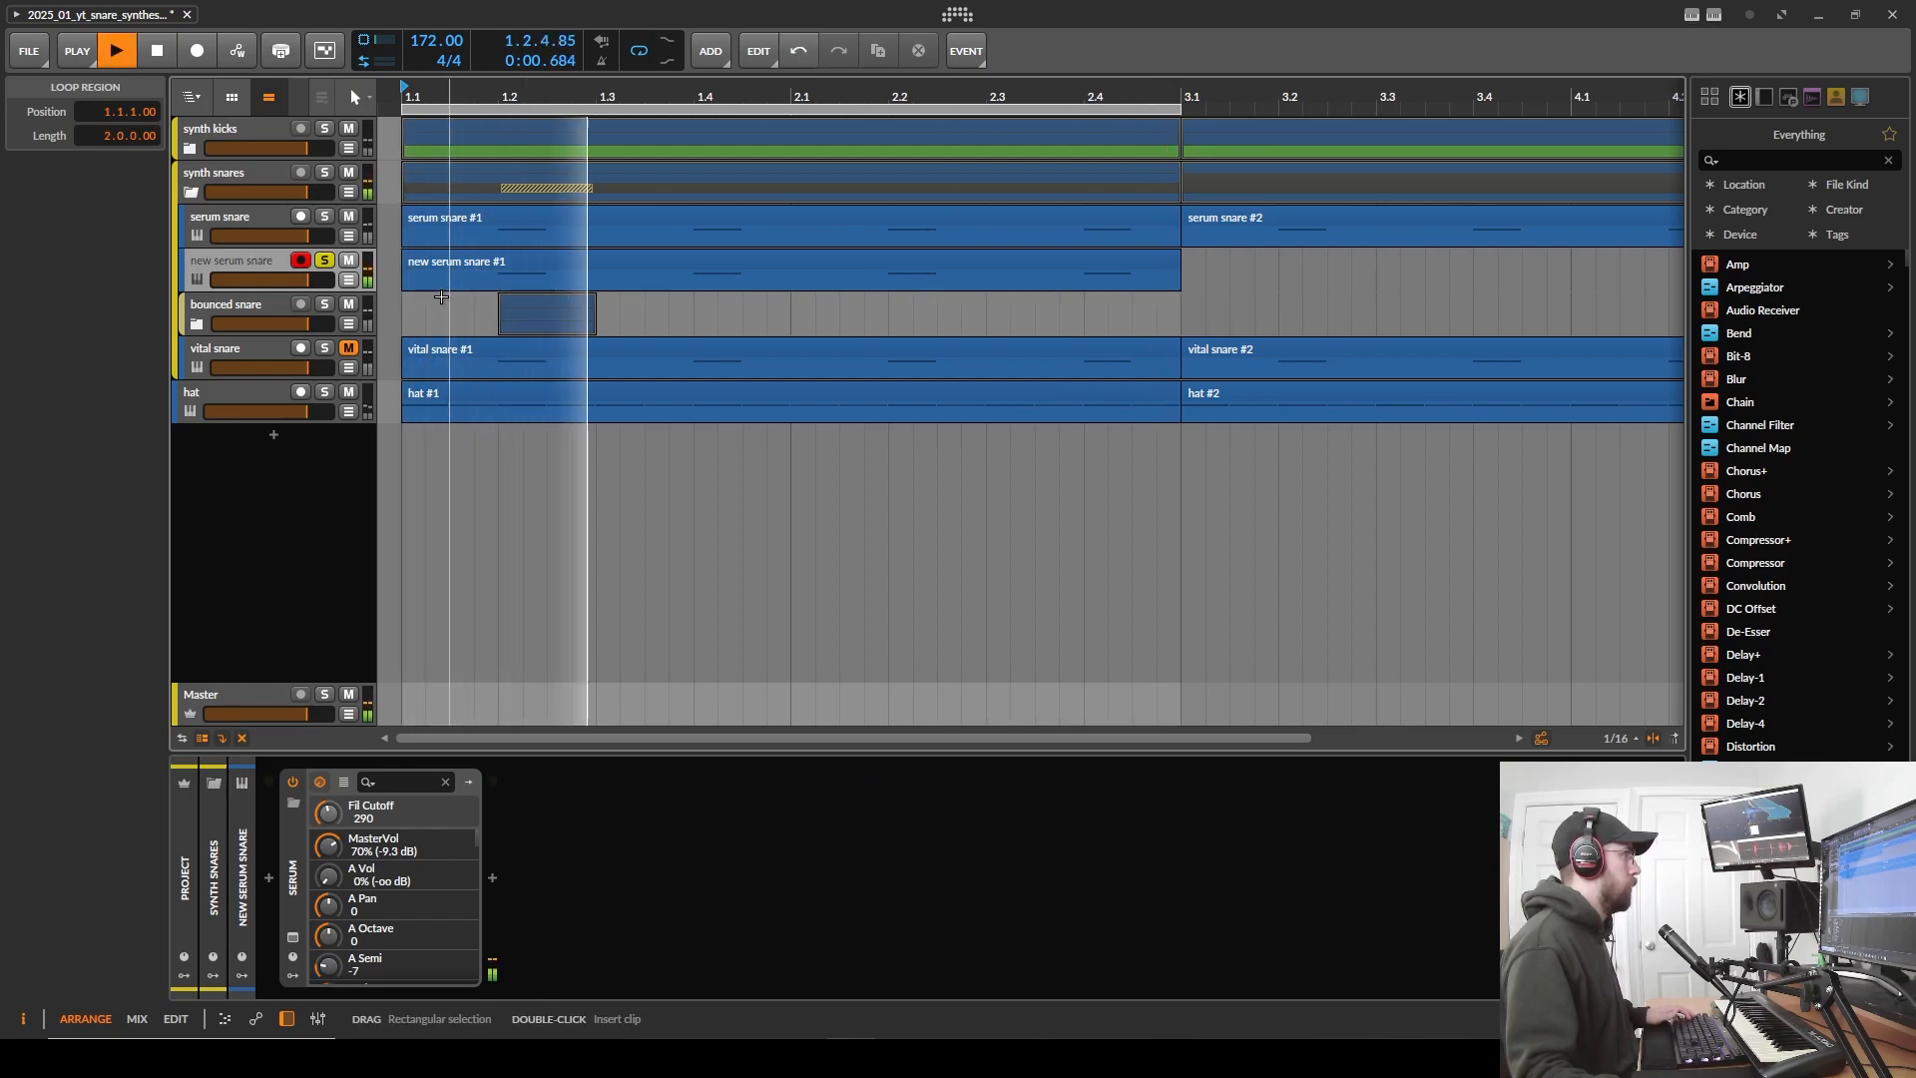
pyautogui.press('space')
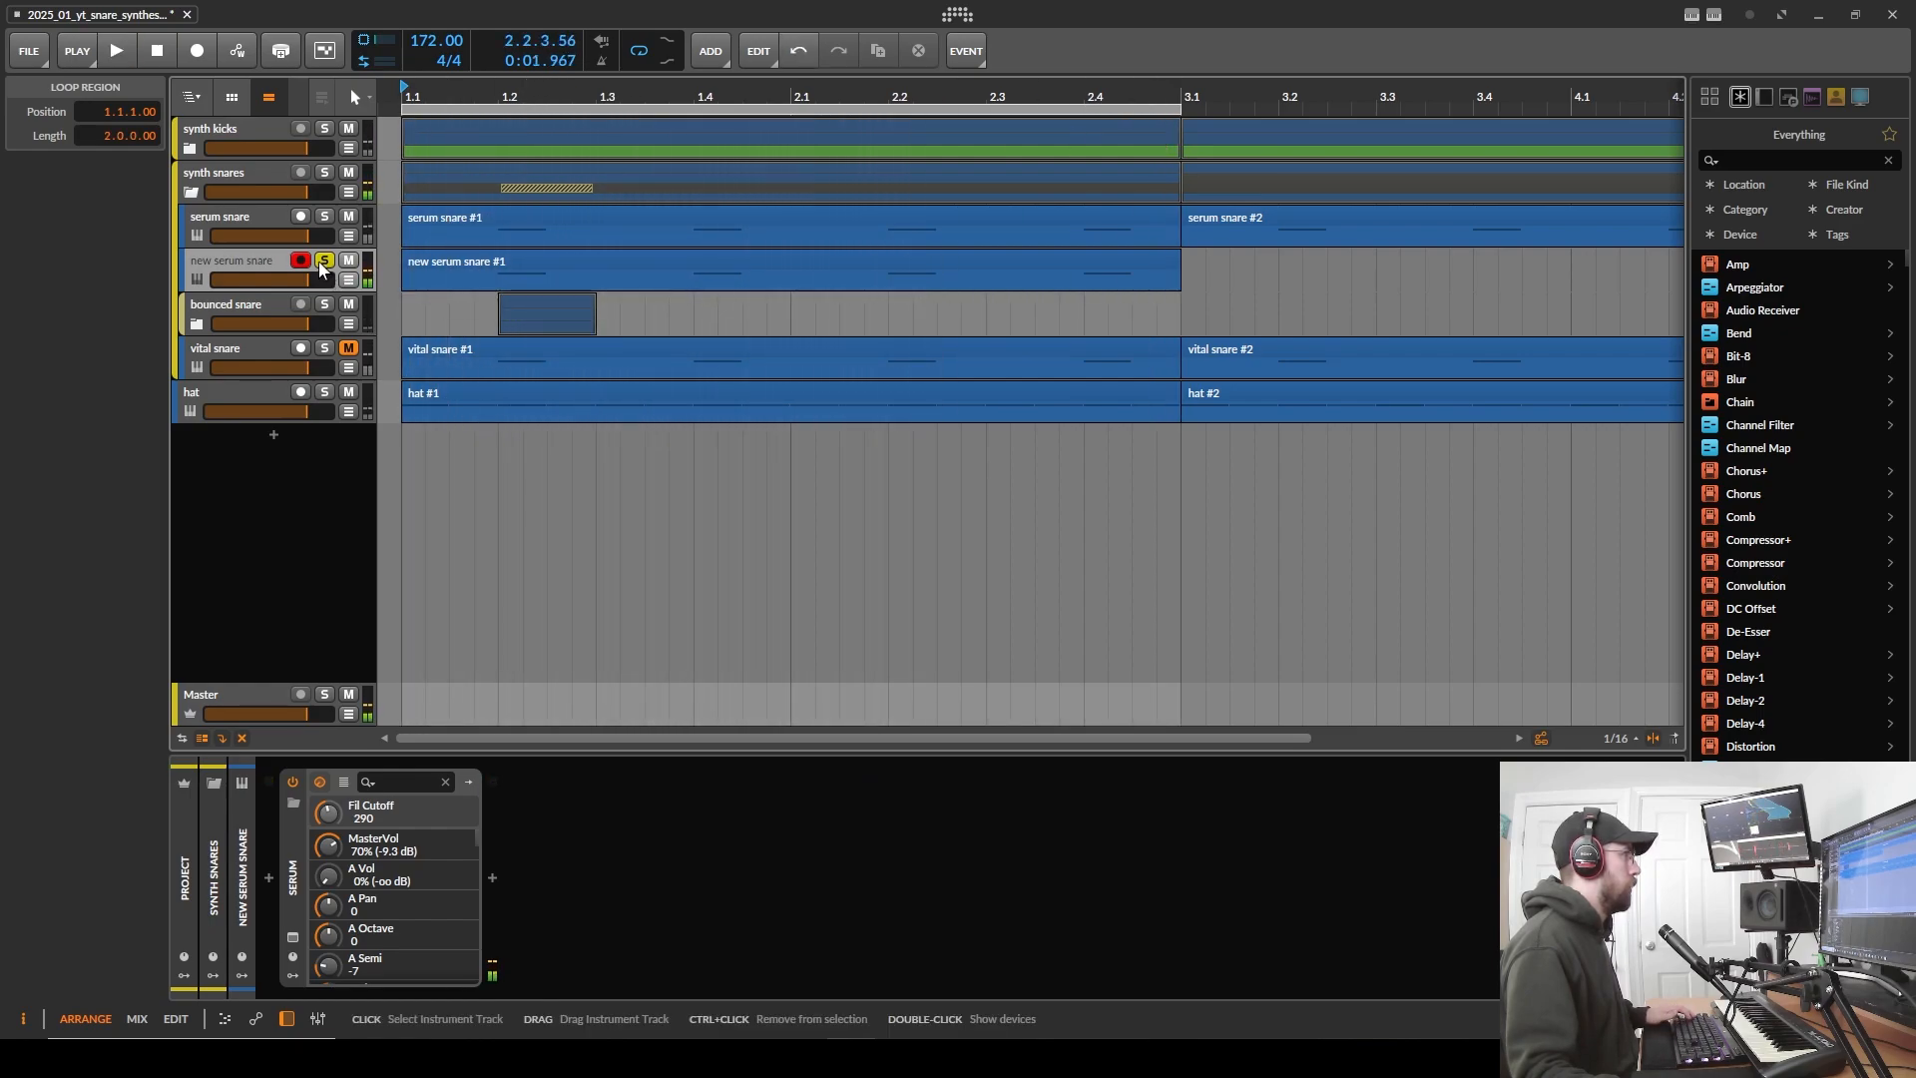
# - Unsolo the new serum snare, mute the serum snare and bounced snare tracks, and play the loop with the remaining tracks
pyautogui.click(349, 216)
pyautogui.click(348, 305)
pyautogui.press('space')
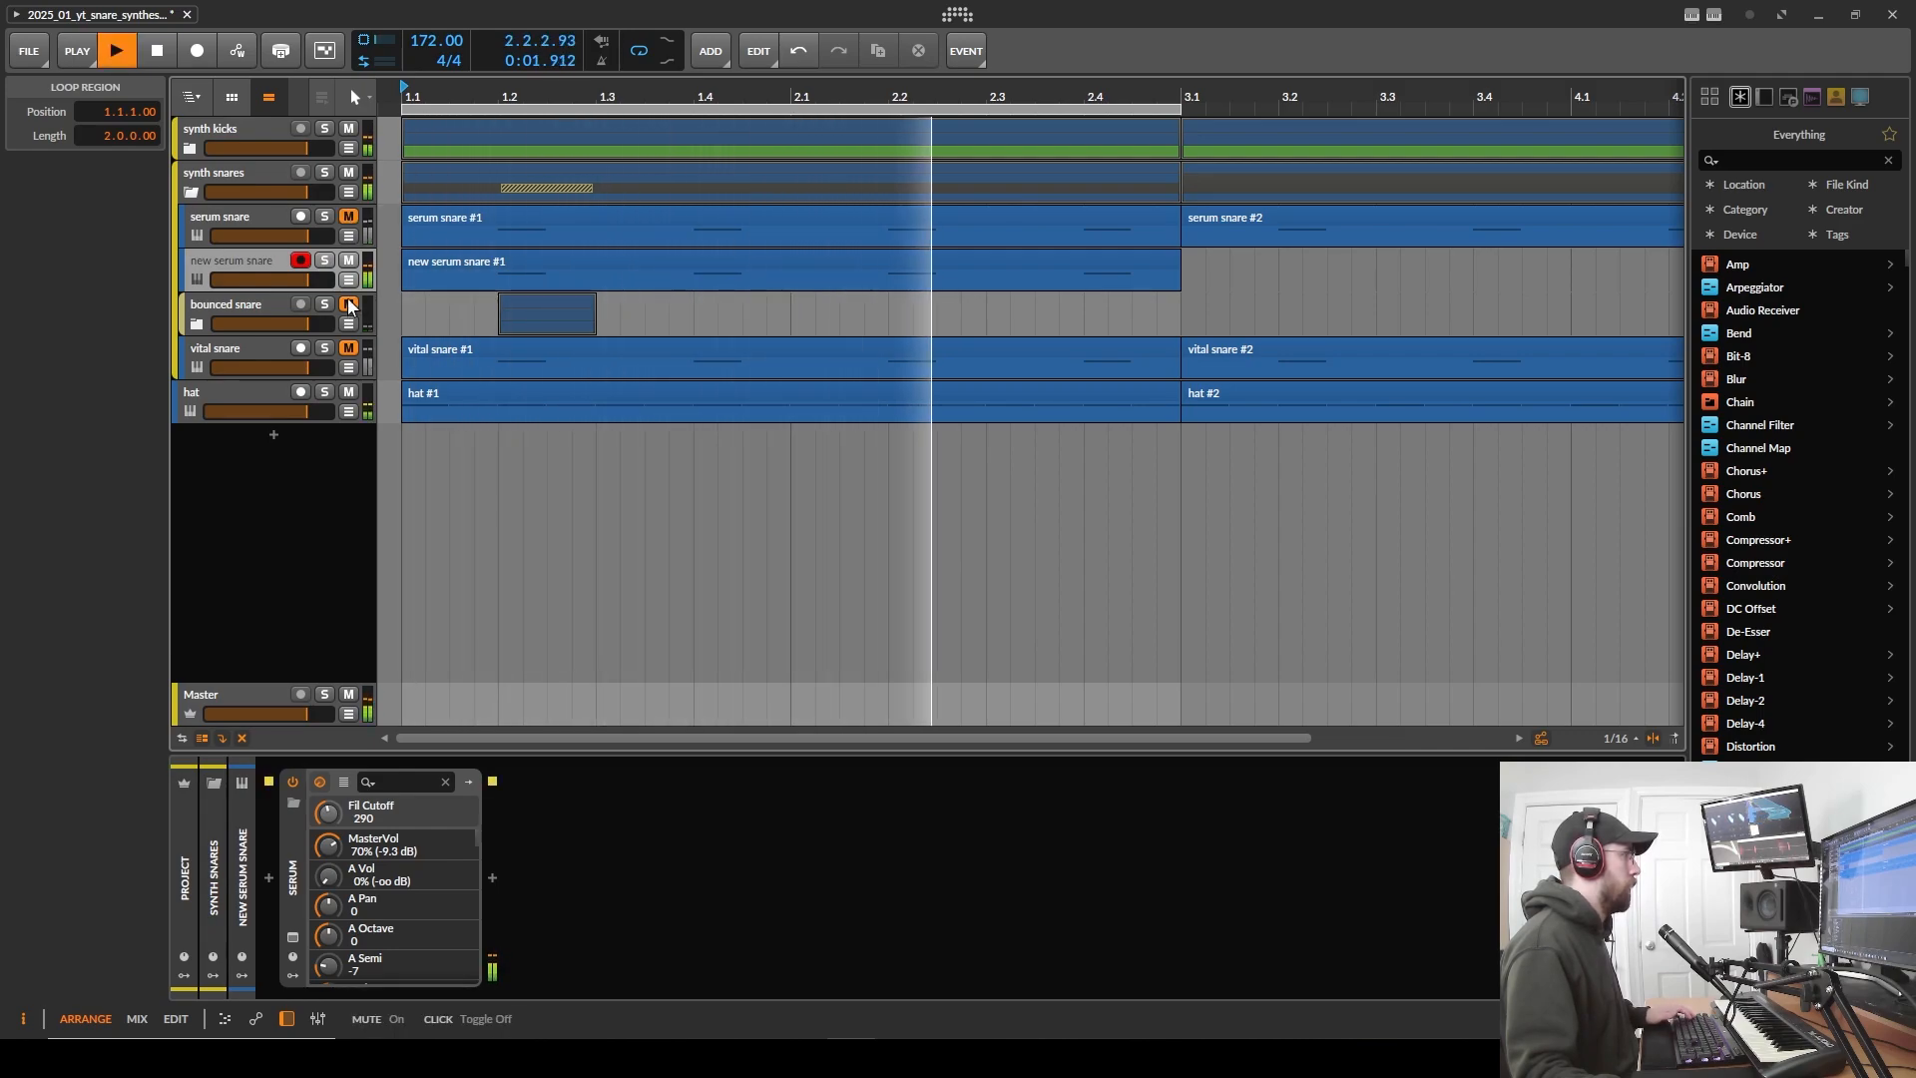
pyautogui.press('space')
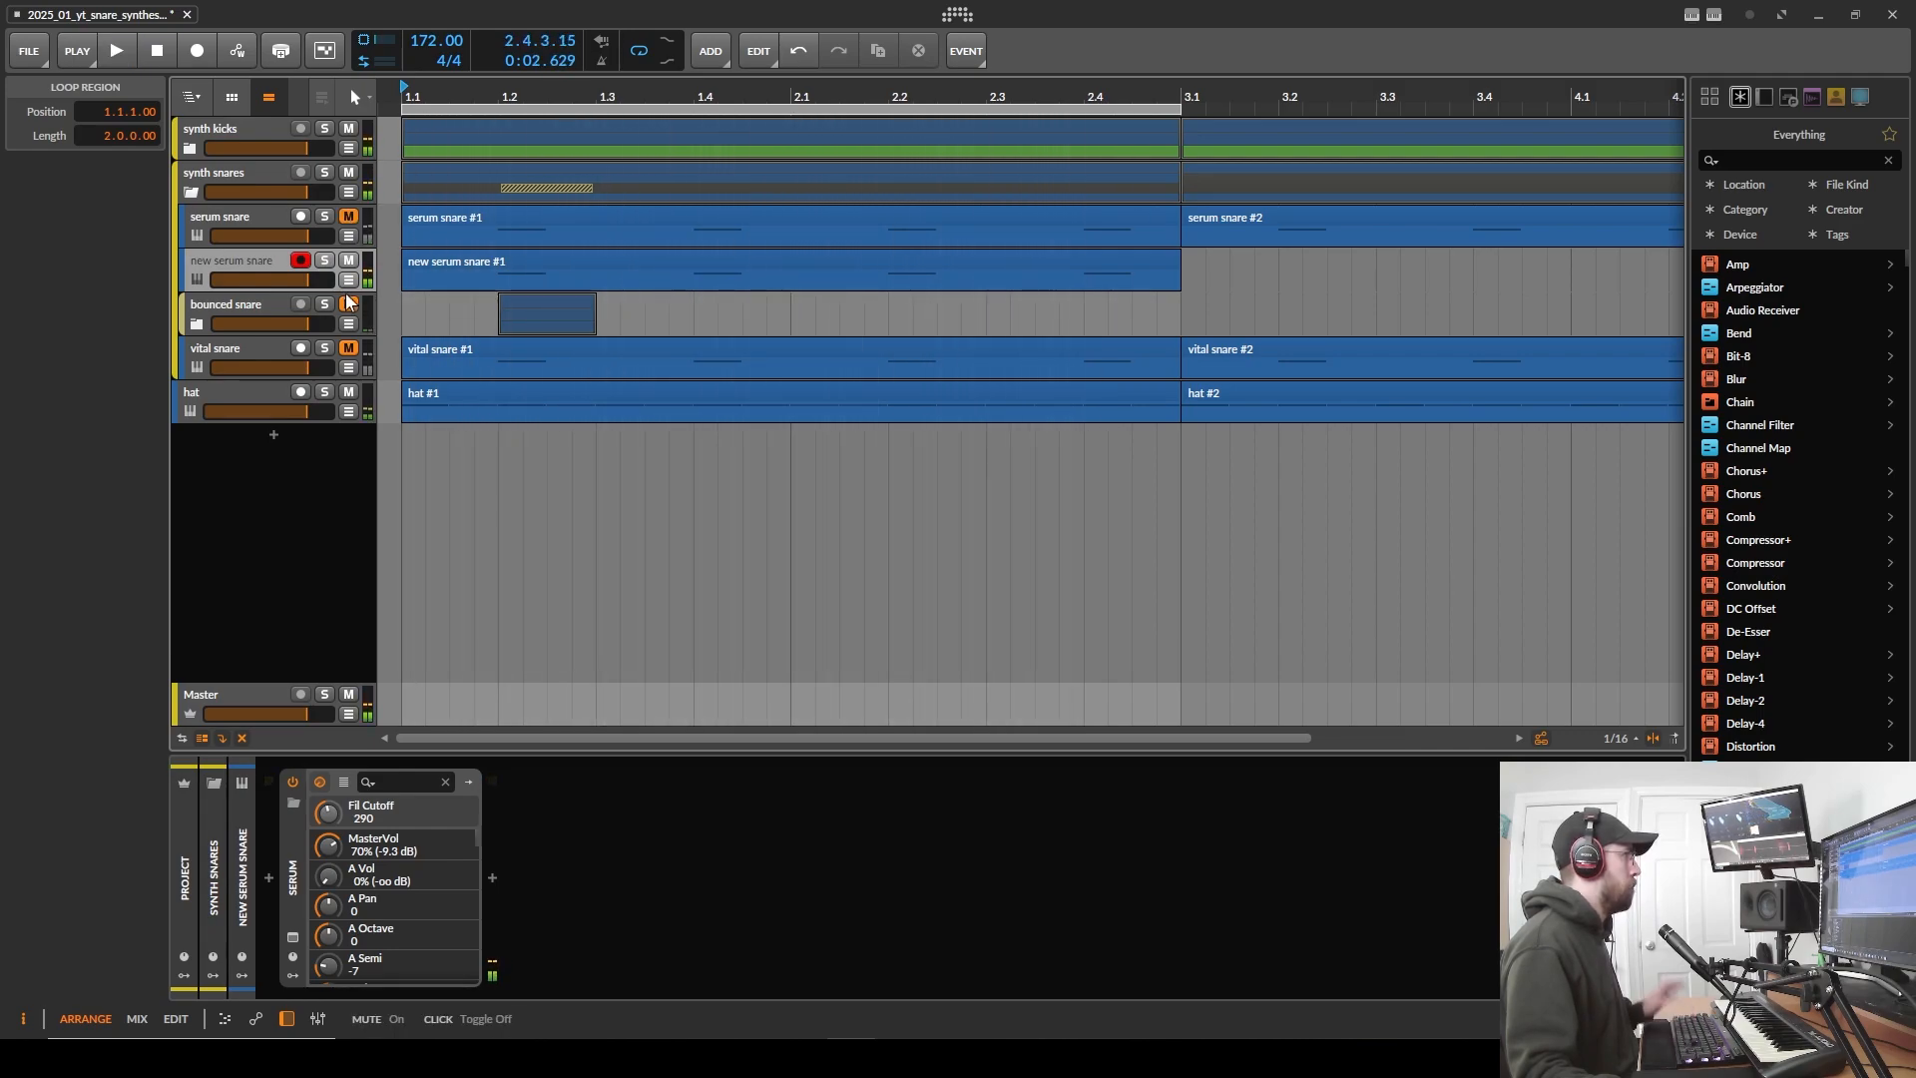
# - Reopen Serum on the new serum snare track and turn on oscillator B with the Analog Basic Shapes wavetable
pyautogui.click(261, 261)
pyautogui.click(291, 930)
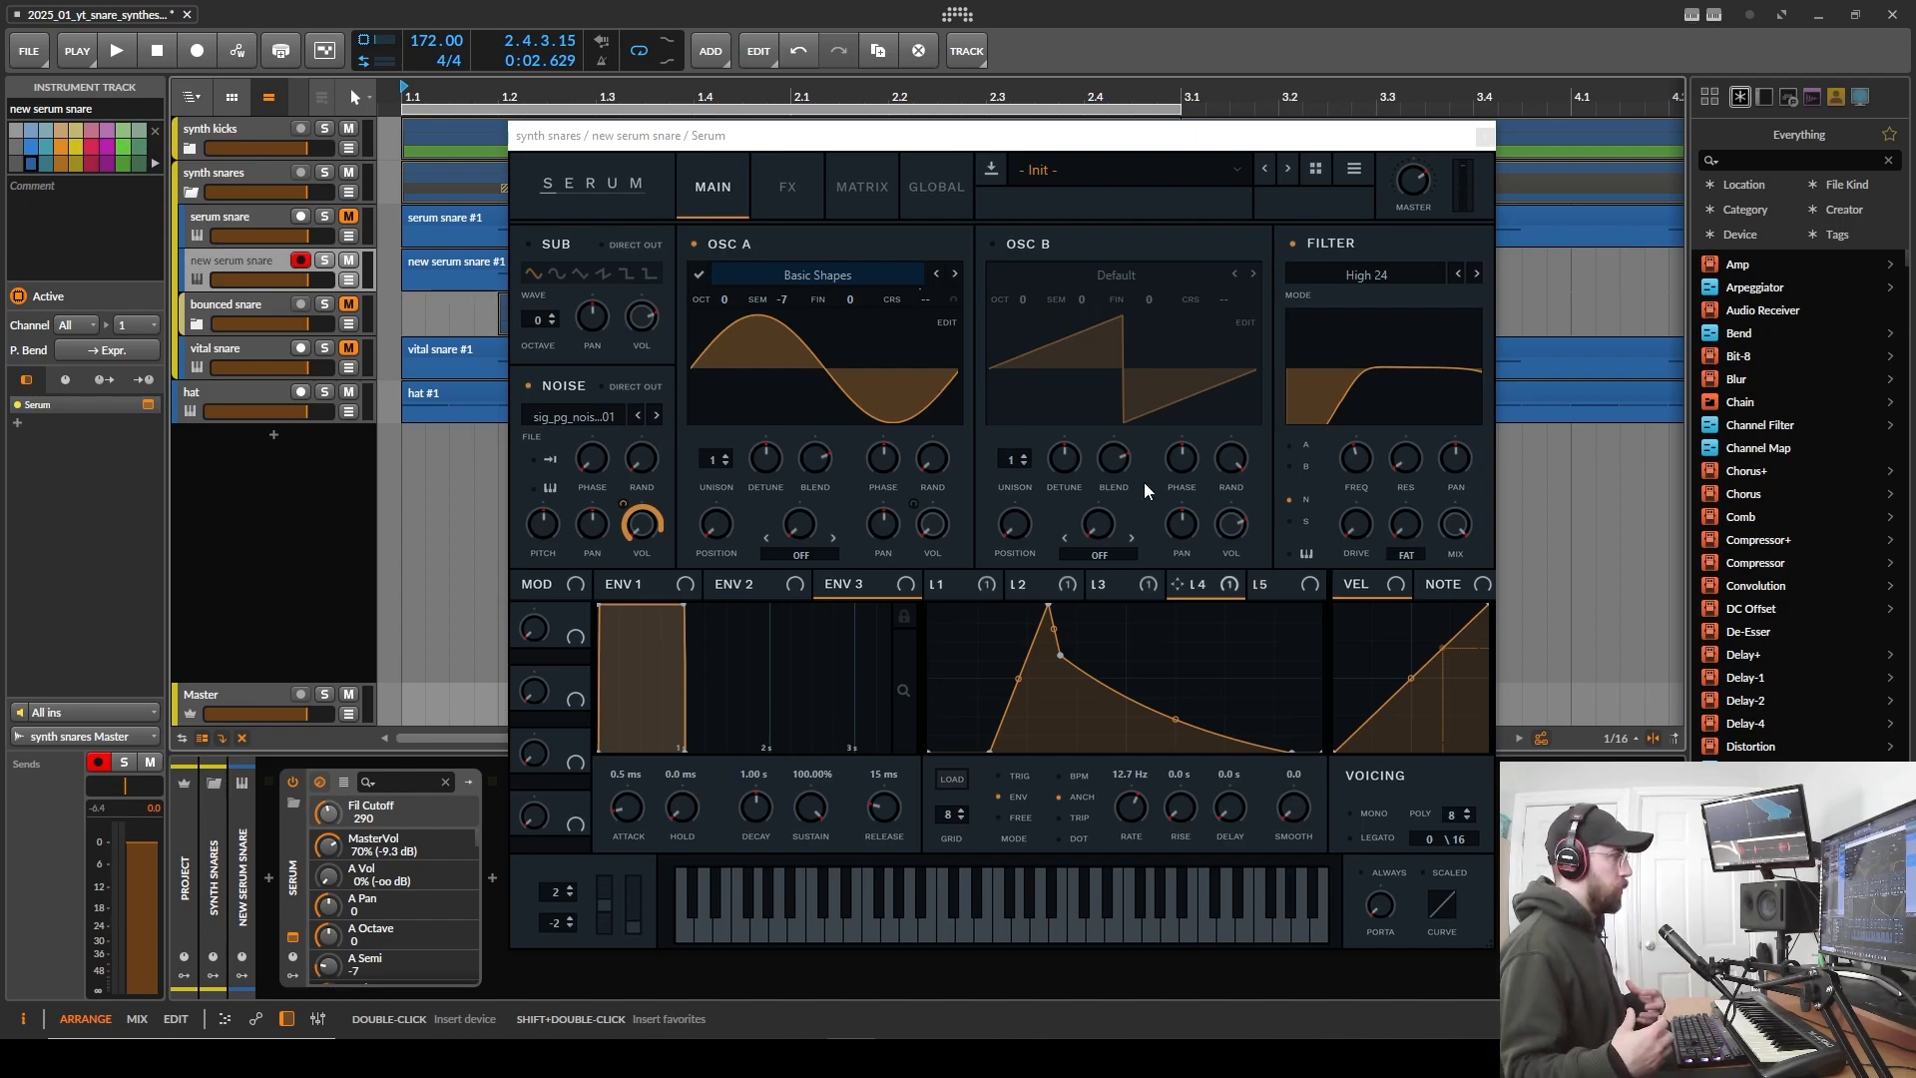
pyautogui.click(1103, 275)
pyautogui.moveTo(1100, 299)
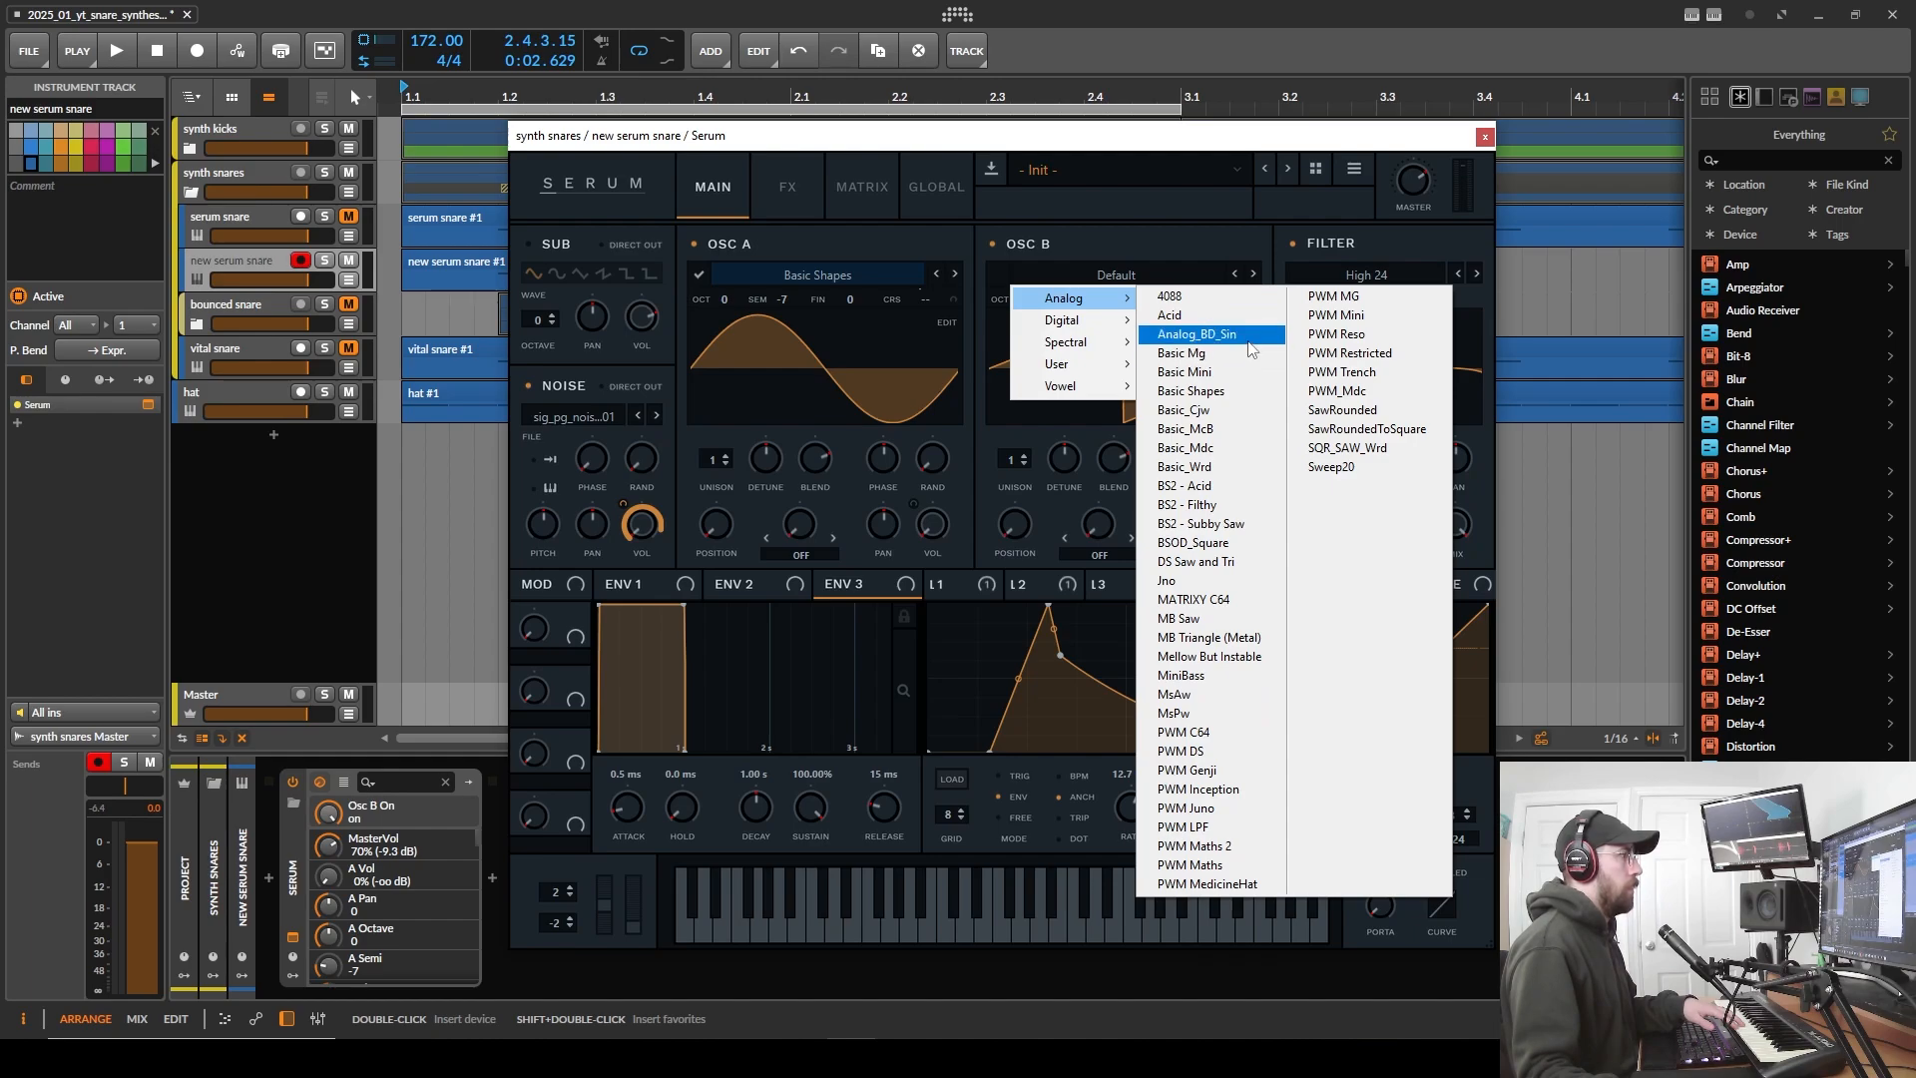
pyautogui.click(1242, 392)
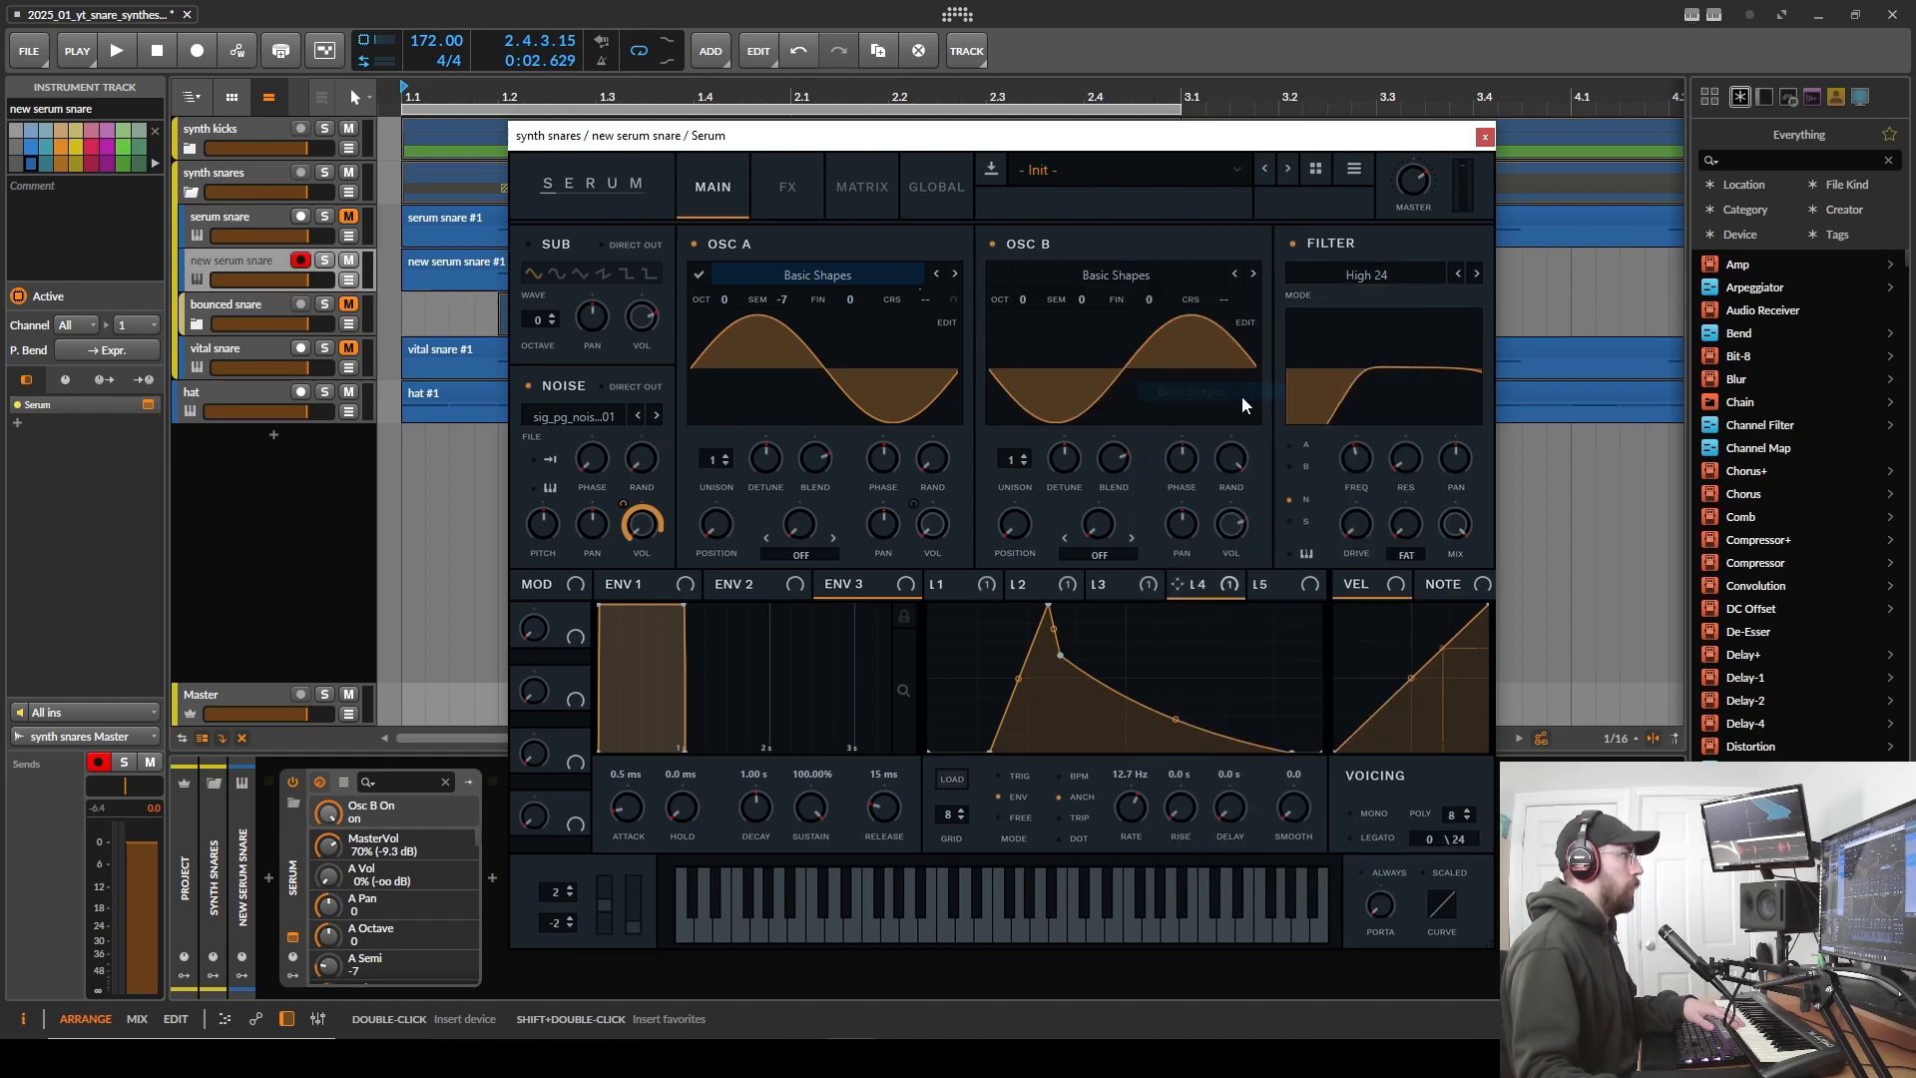
# - Set oscillator B's random phase to 0 and wavetable position to 3, and adjust the noise volume's modulation amount to 93
pyautogui.click(1237, 456)
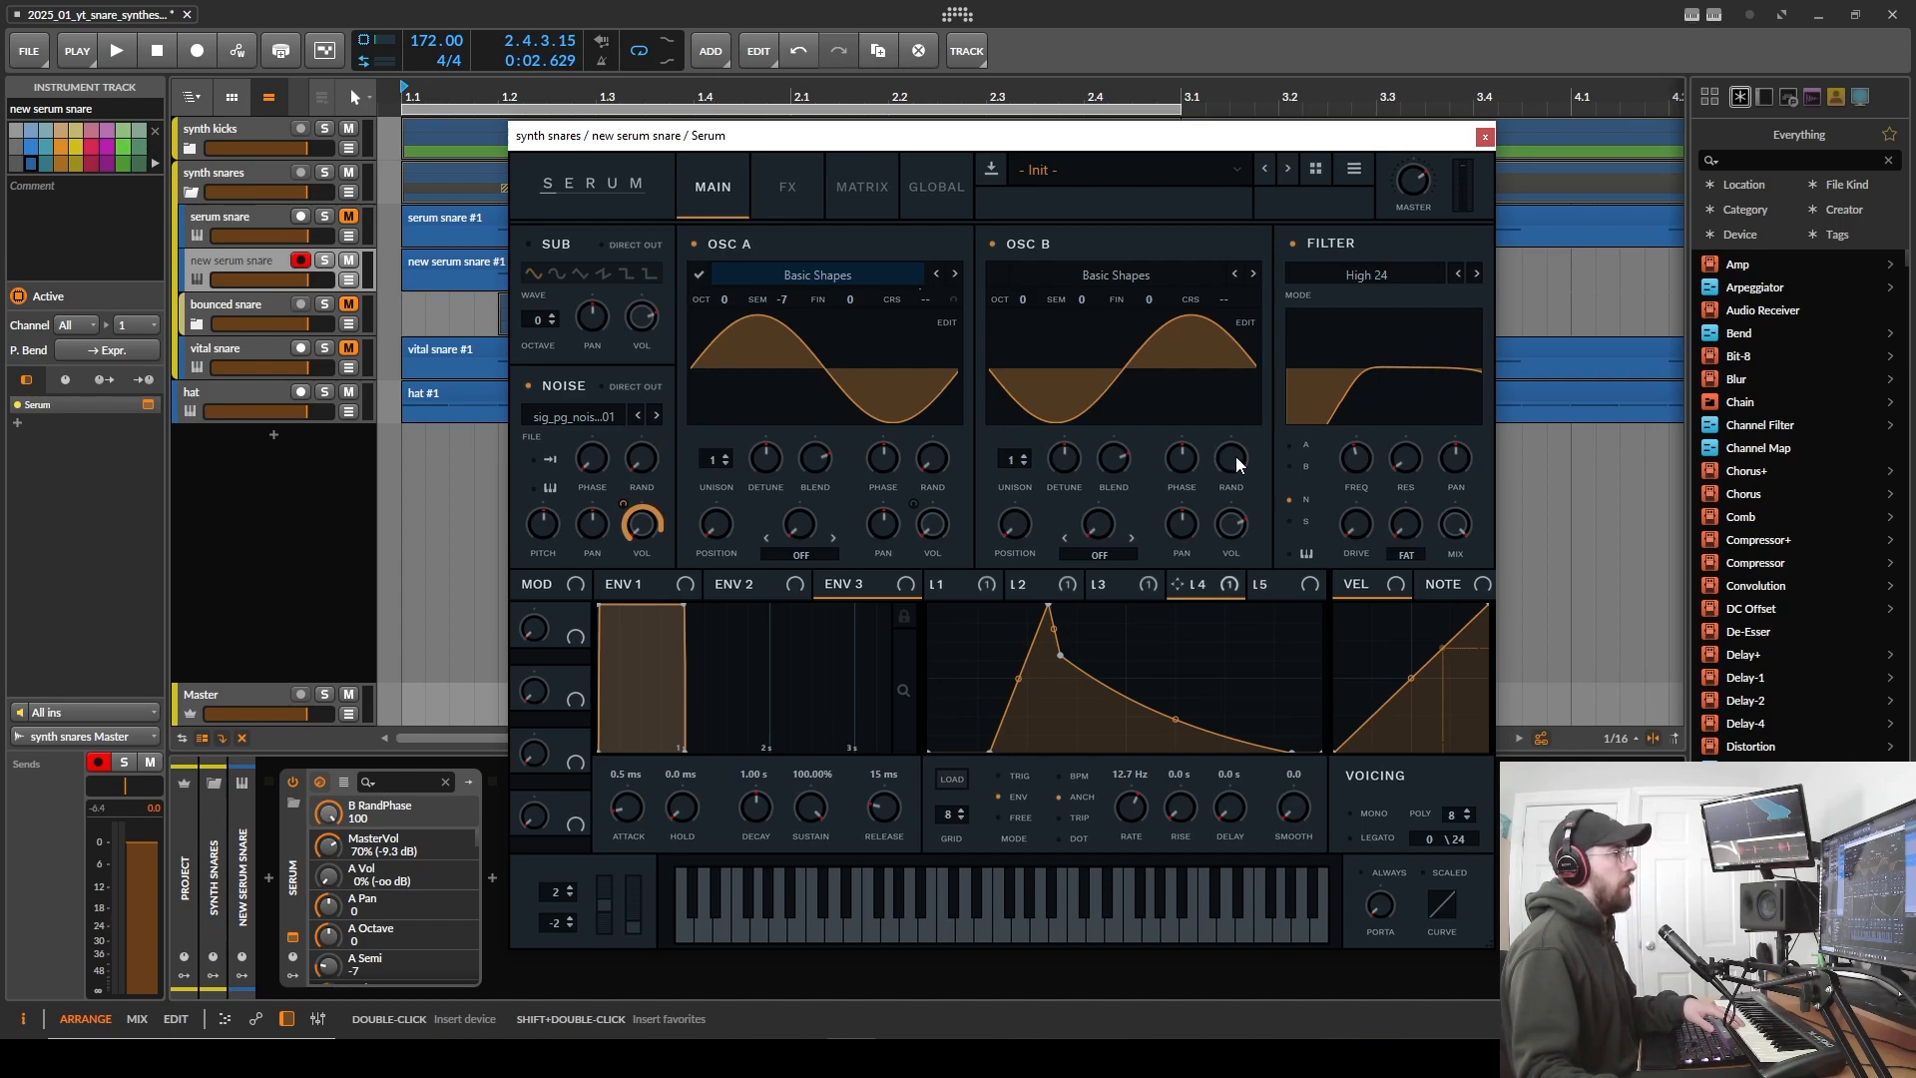
pyautogui.moveTo(1237, 457); pyautogui.dragTo(1237, 741)
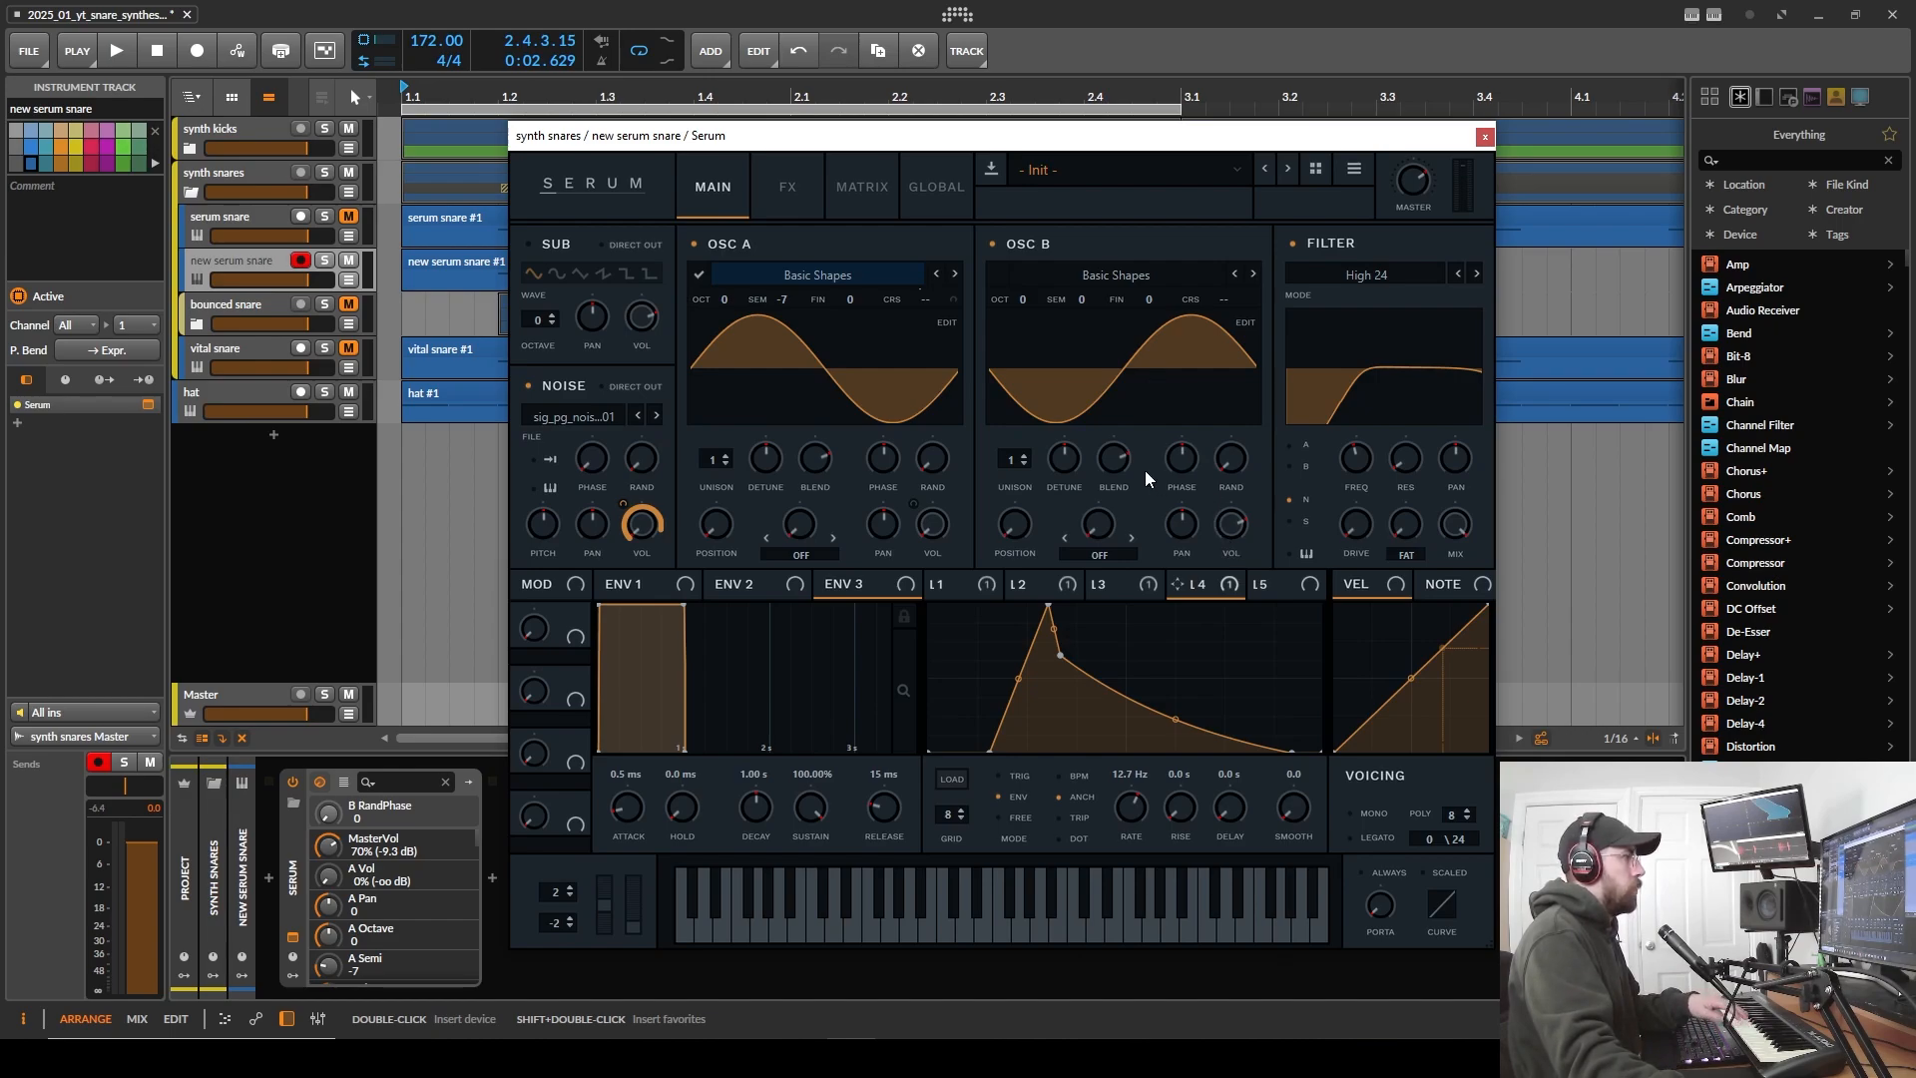
pyautogui.moveTo(1026, 523); pyautogui.dragTo(1038, 447)
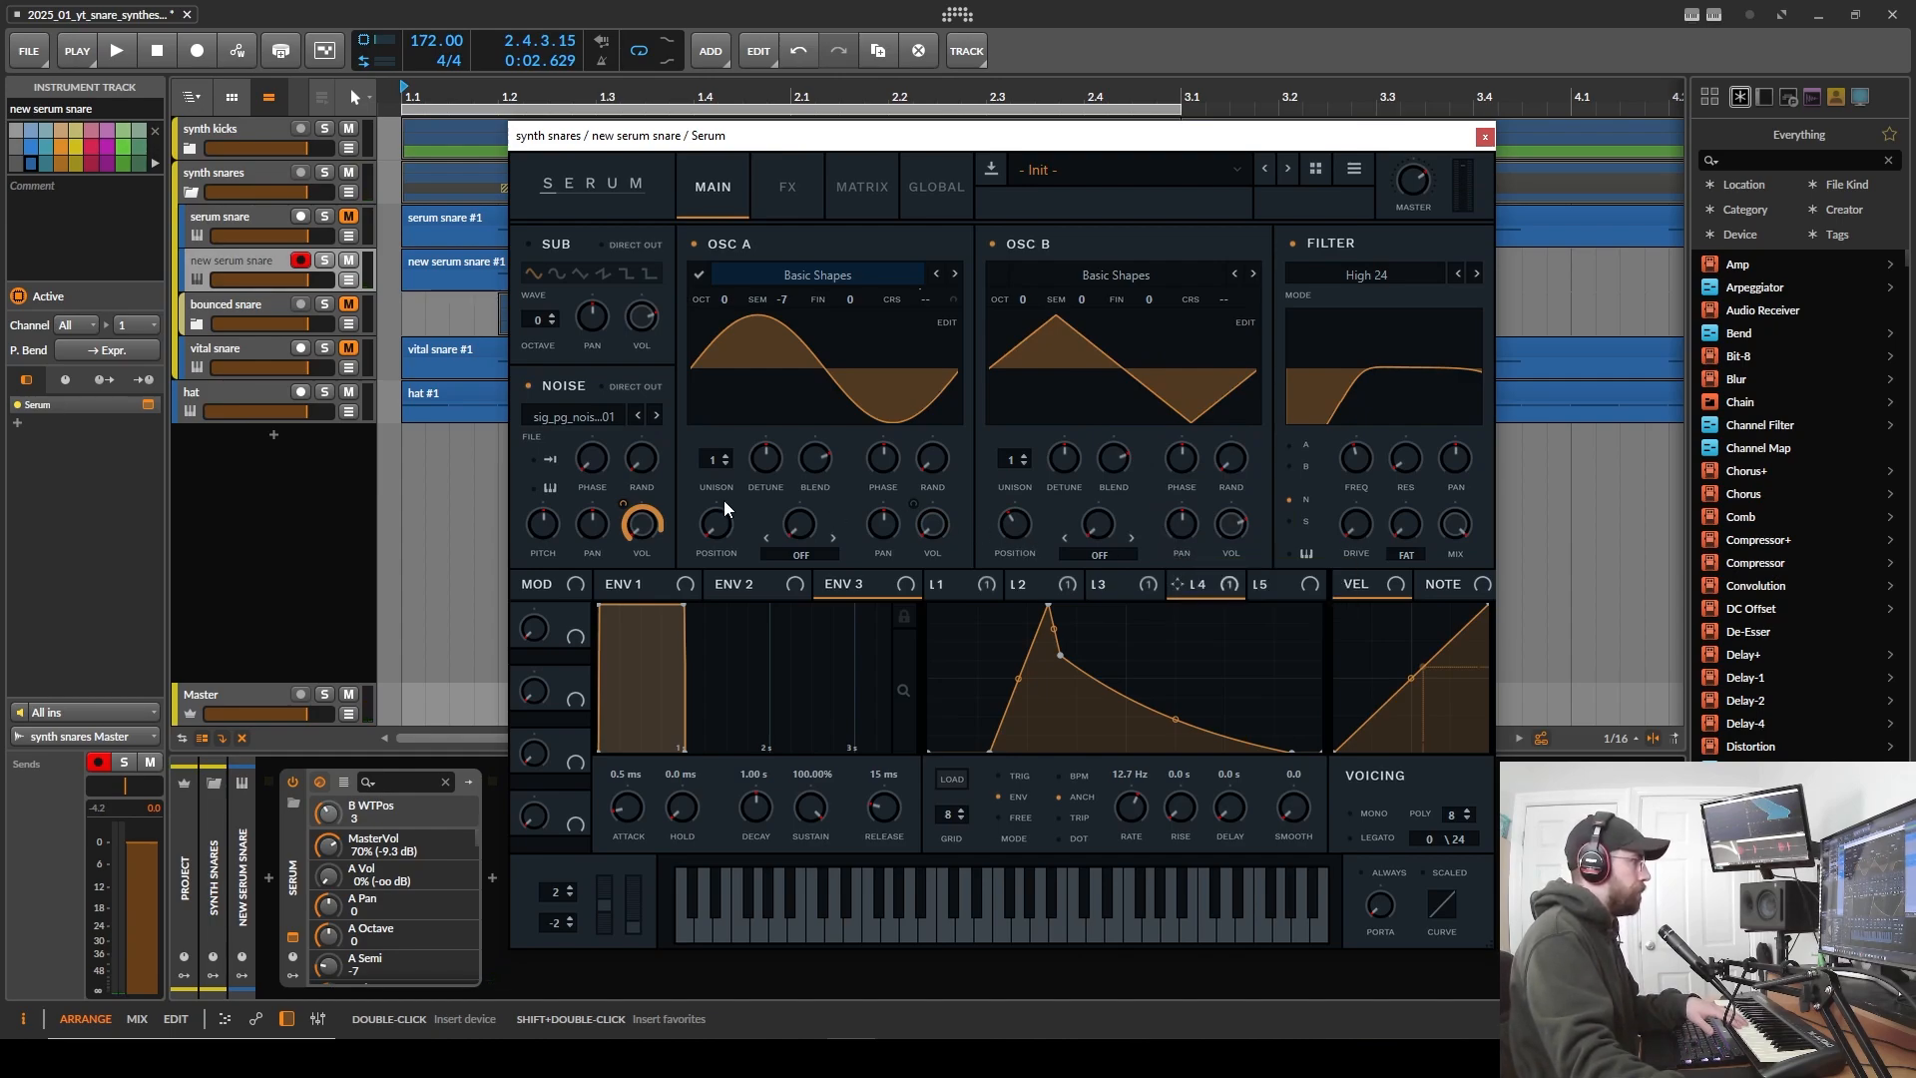
pyautogui.moveTo(623, 503); pyautogui.dragTo(622, 487)
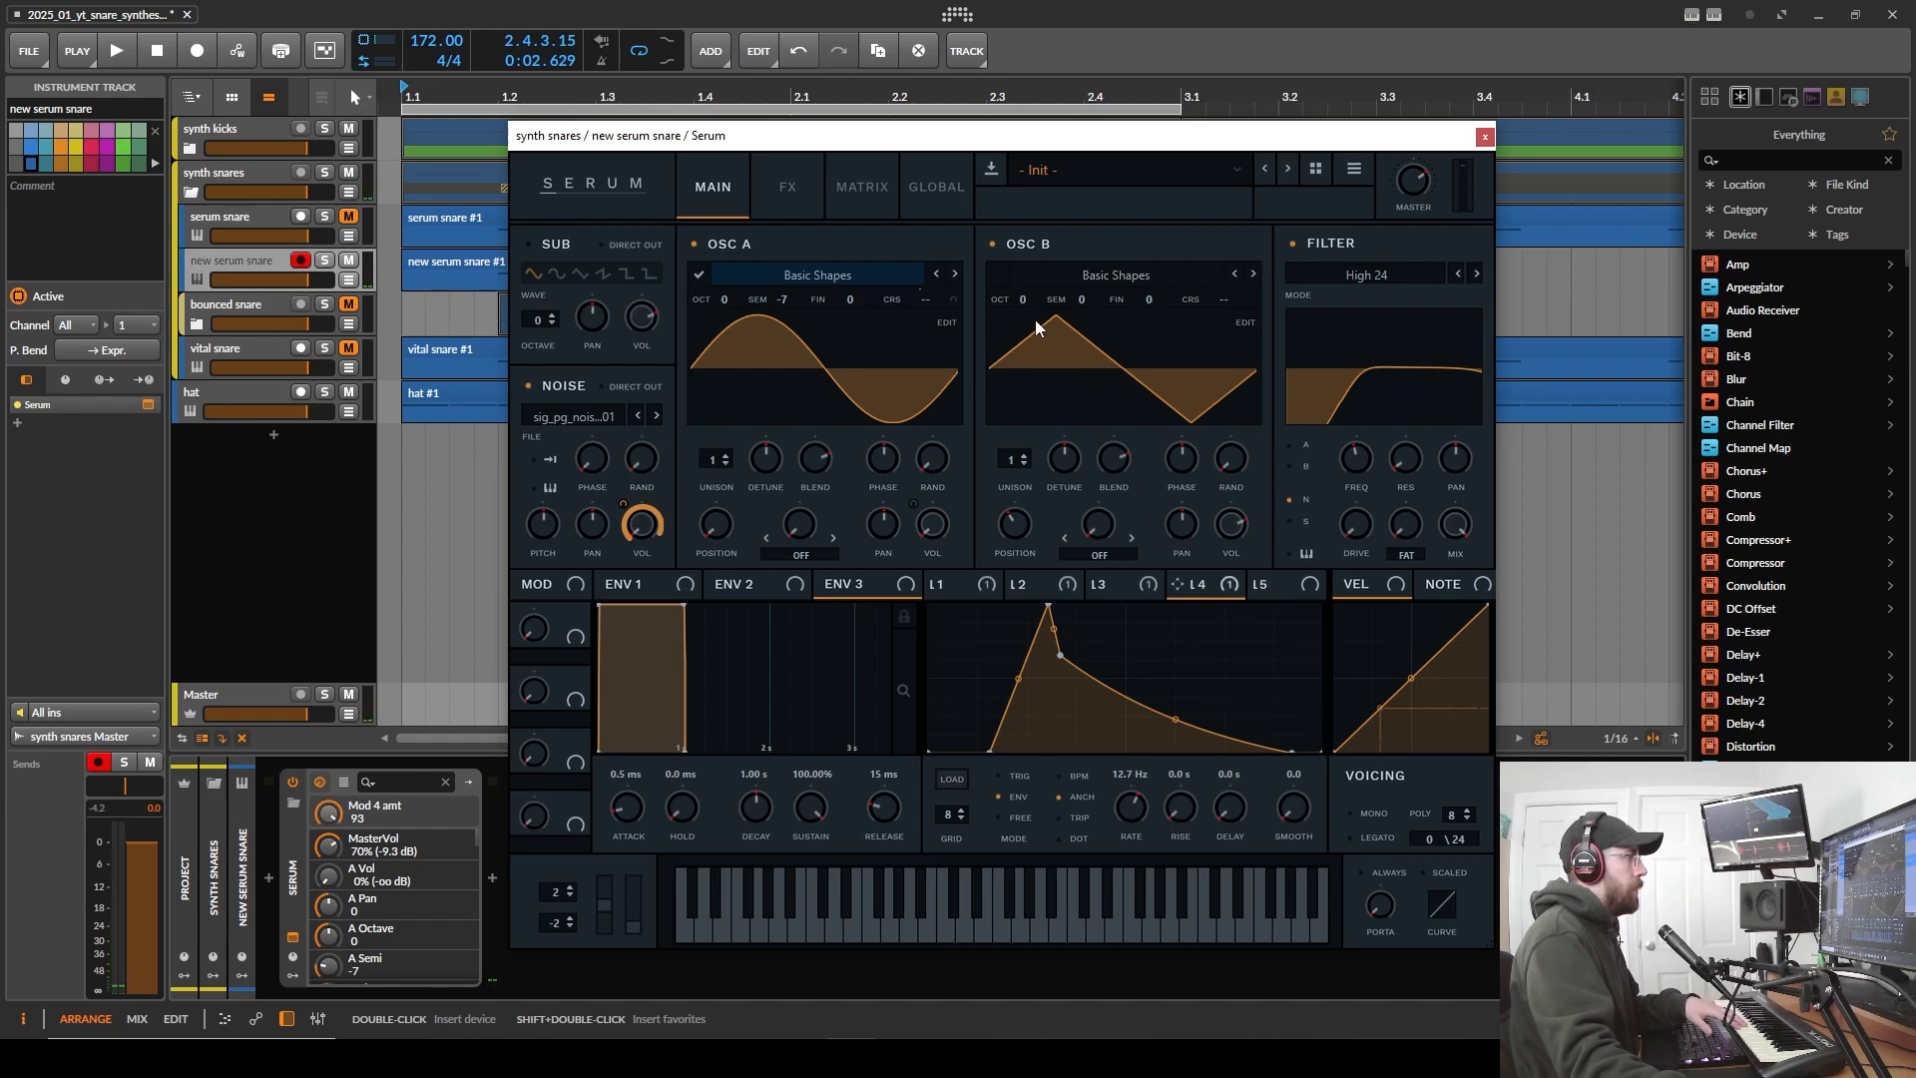
# - Turn on the sub oscillator with its level at 0 and use it for FM on oscillator B at 28% warp
pyautogui.click(547, 243)
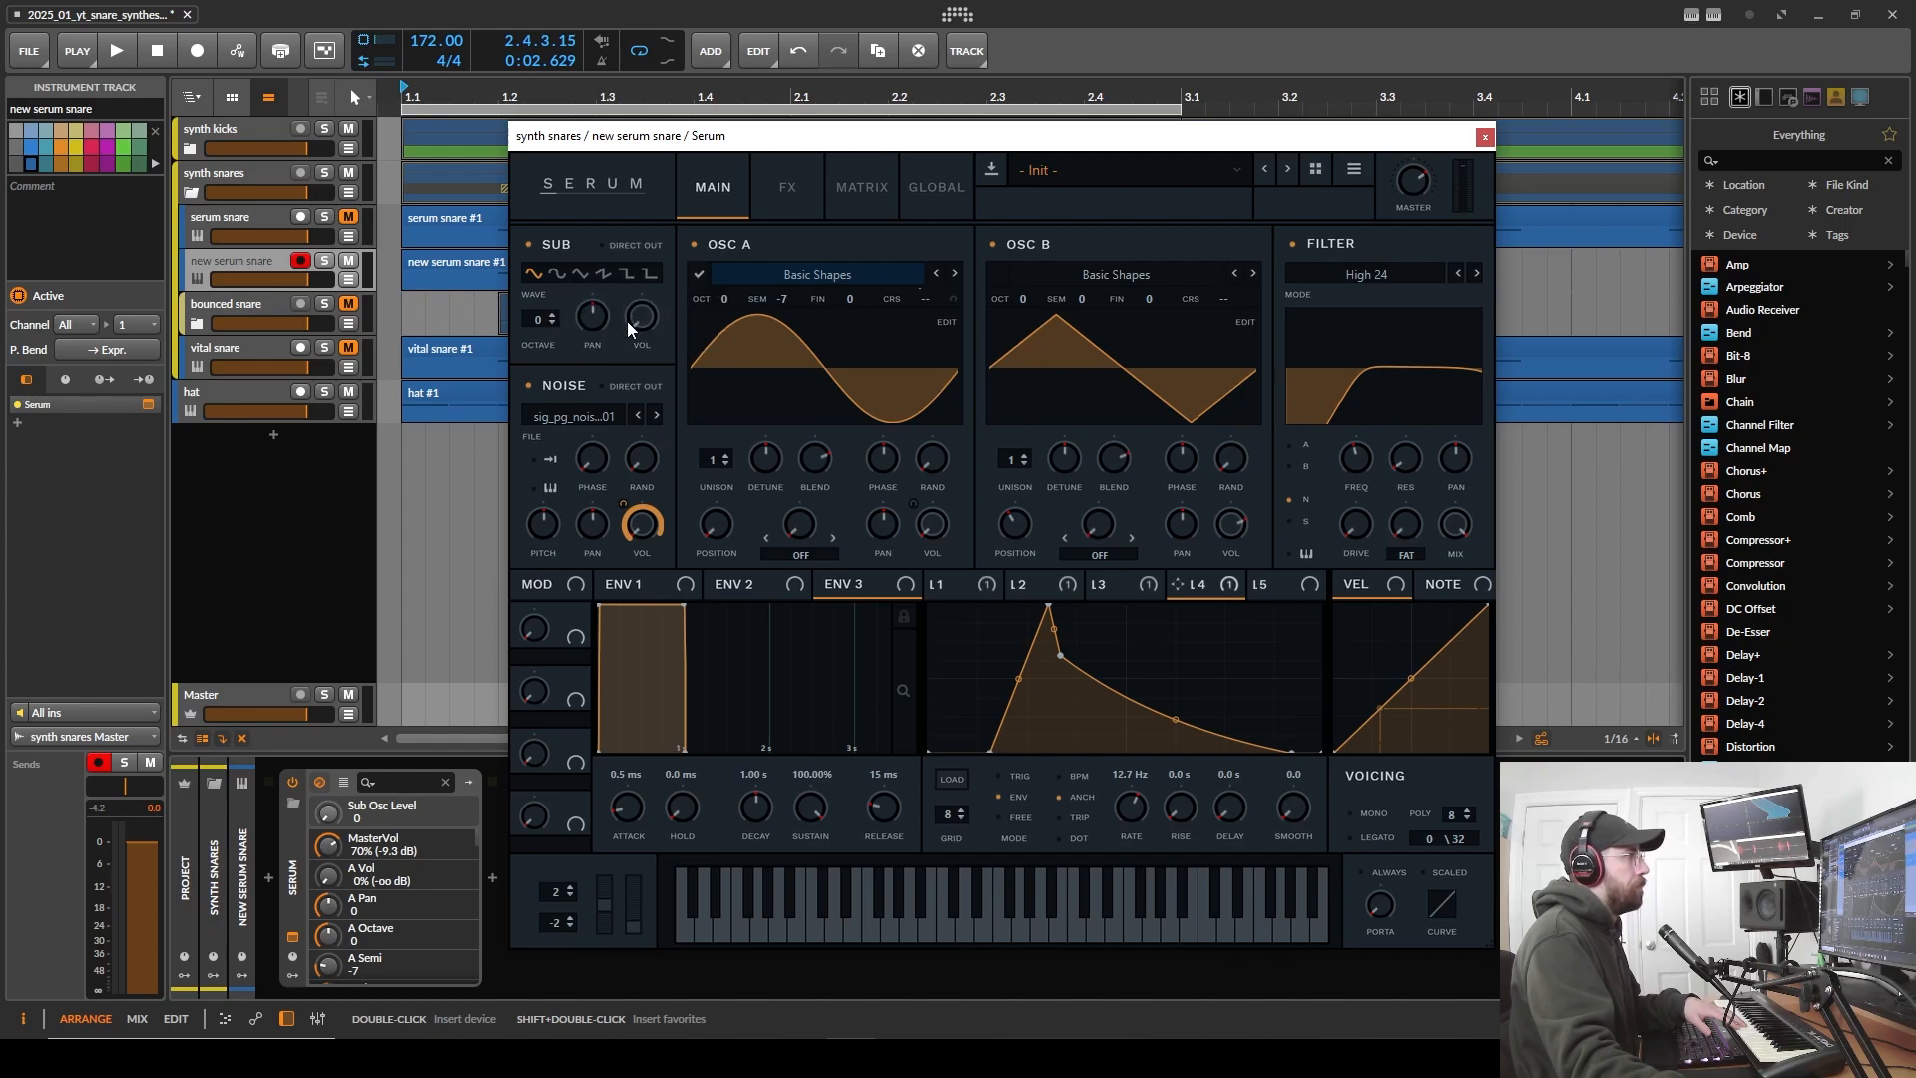
pyautogui.click(1091, 557)
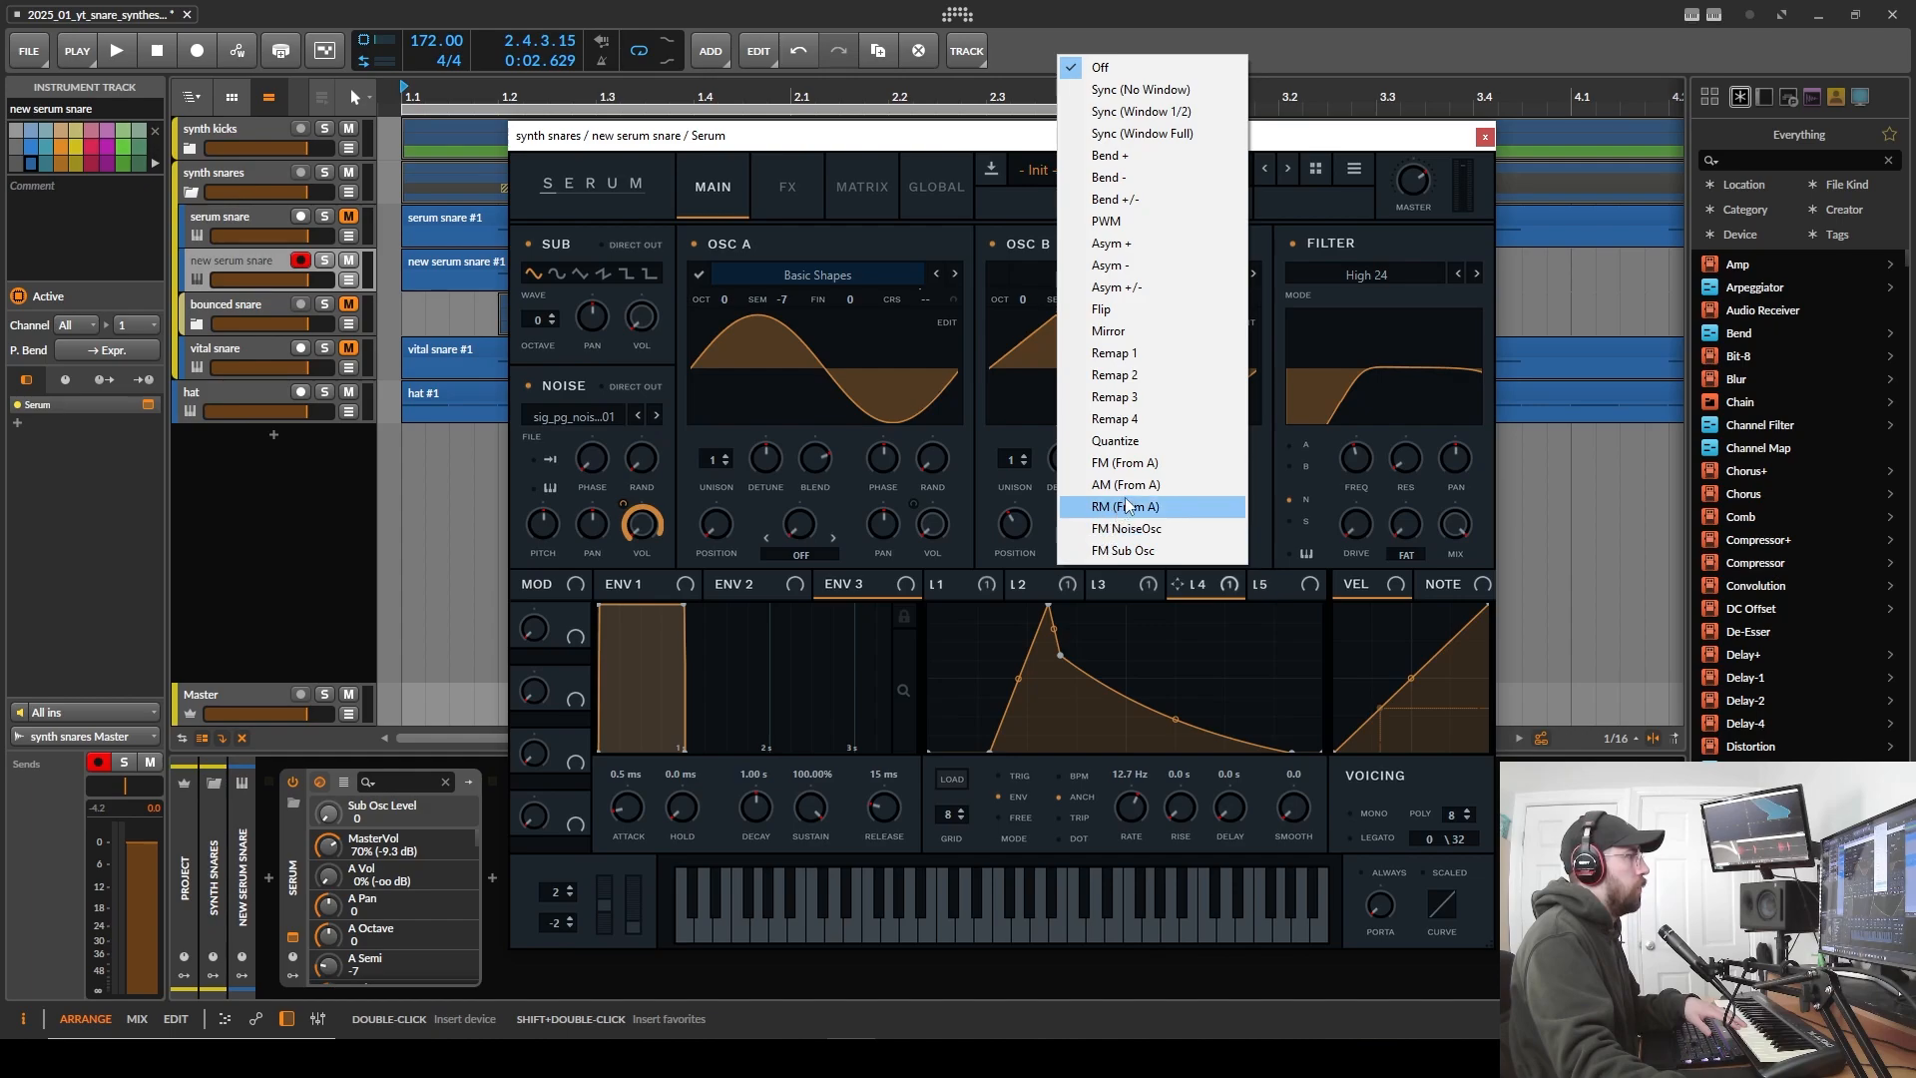
pyautogui.click(1145, 555)
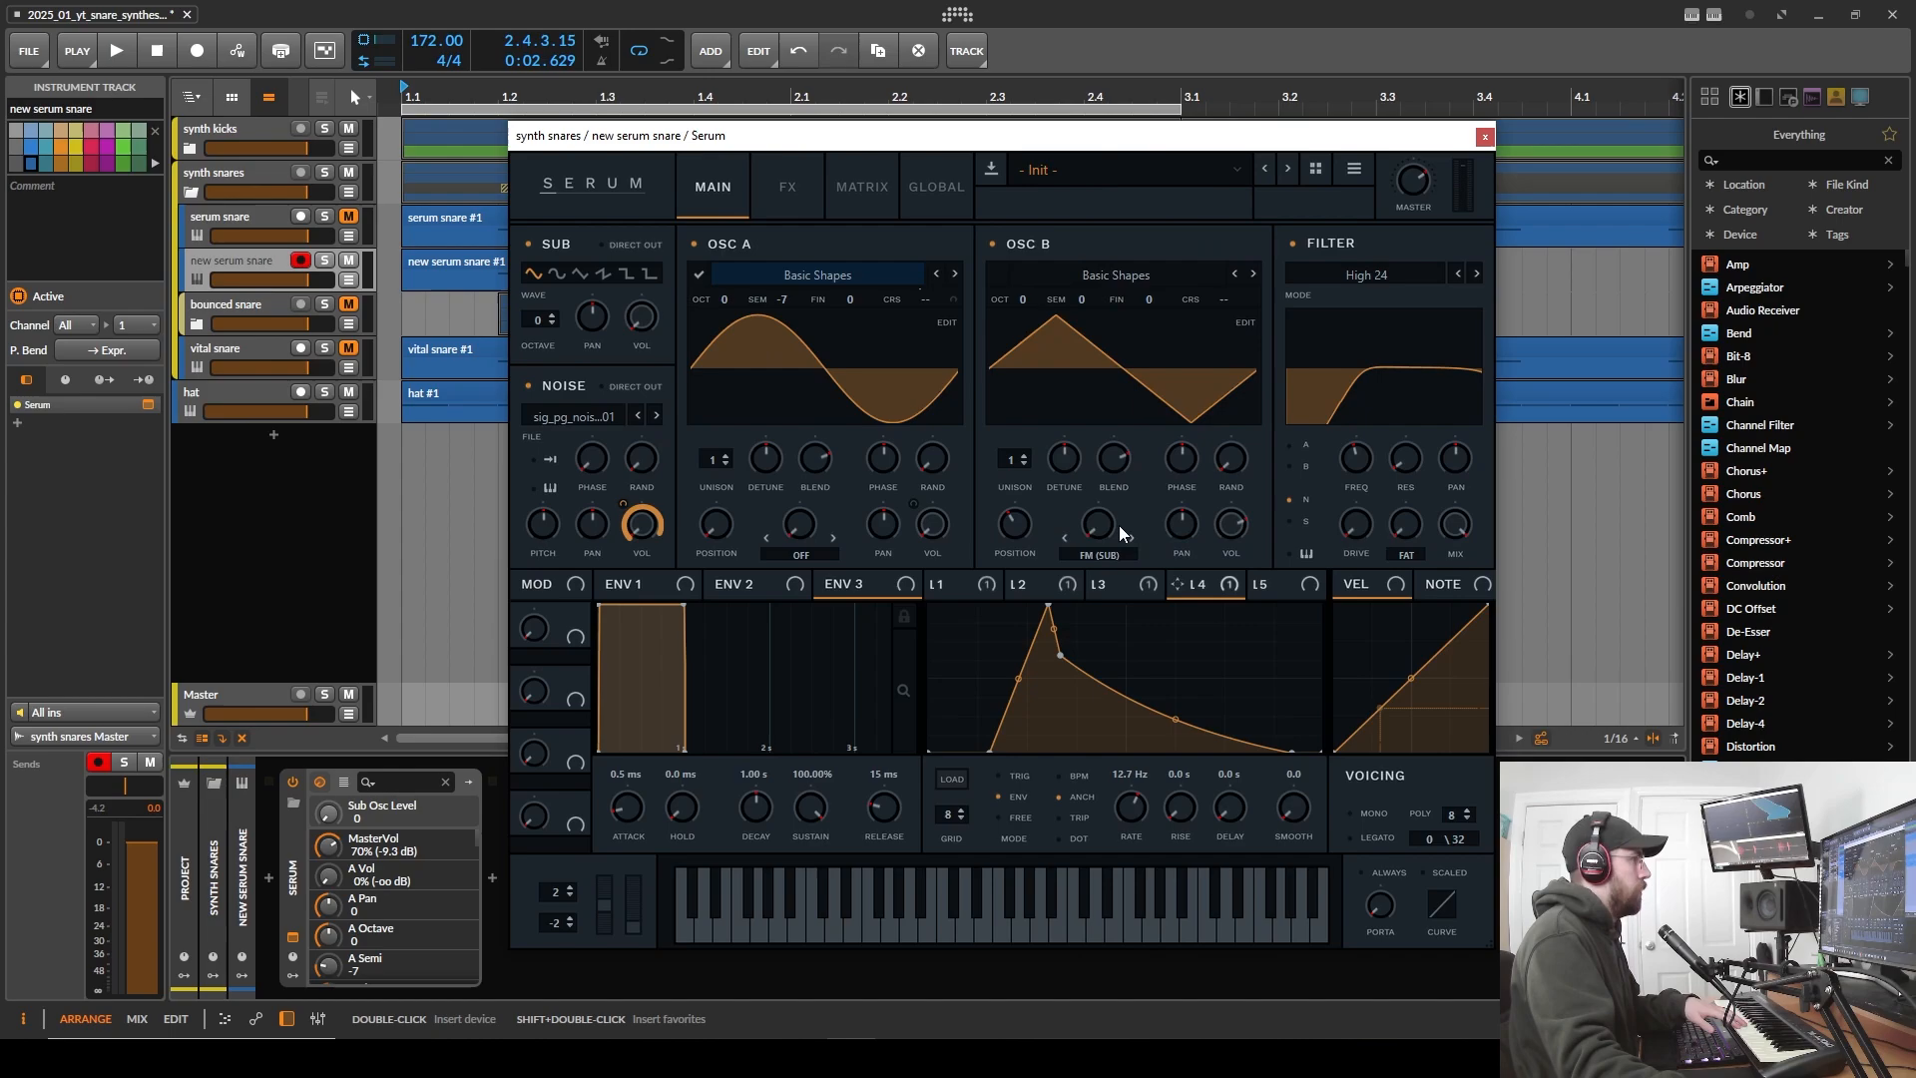
pyautogui.moveTo(1120, 527); pyautogui.dragTo(1110, 491)
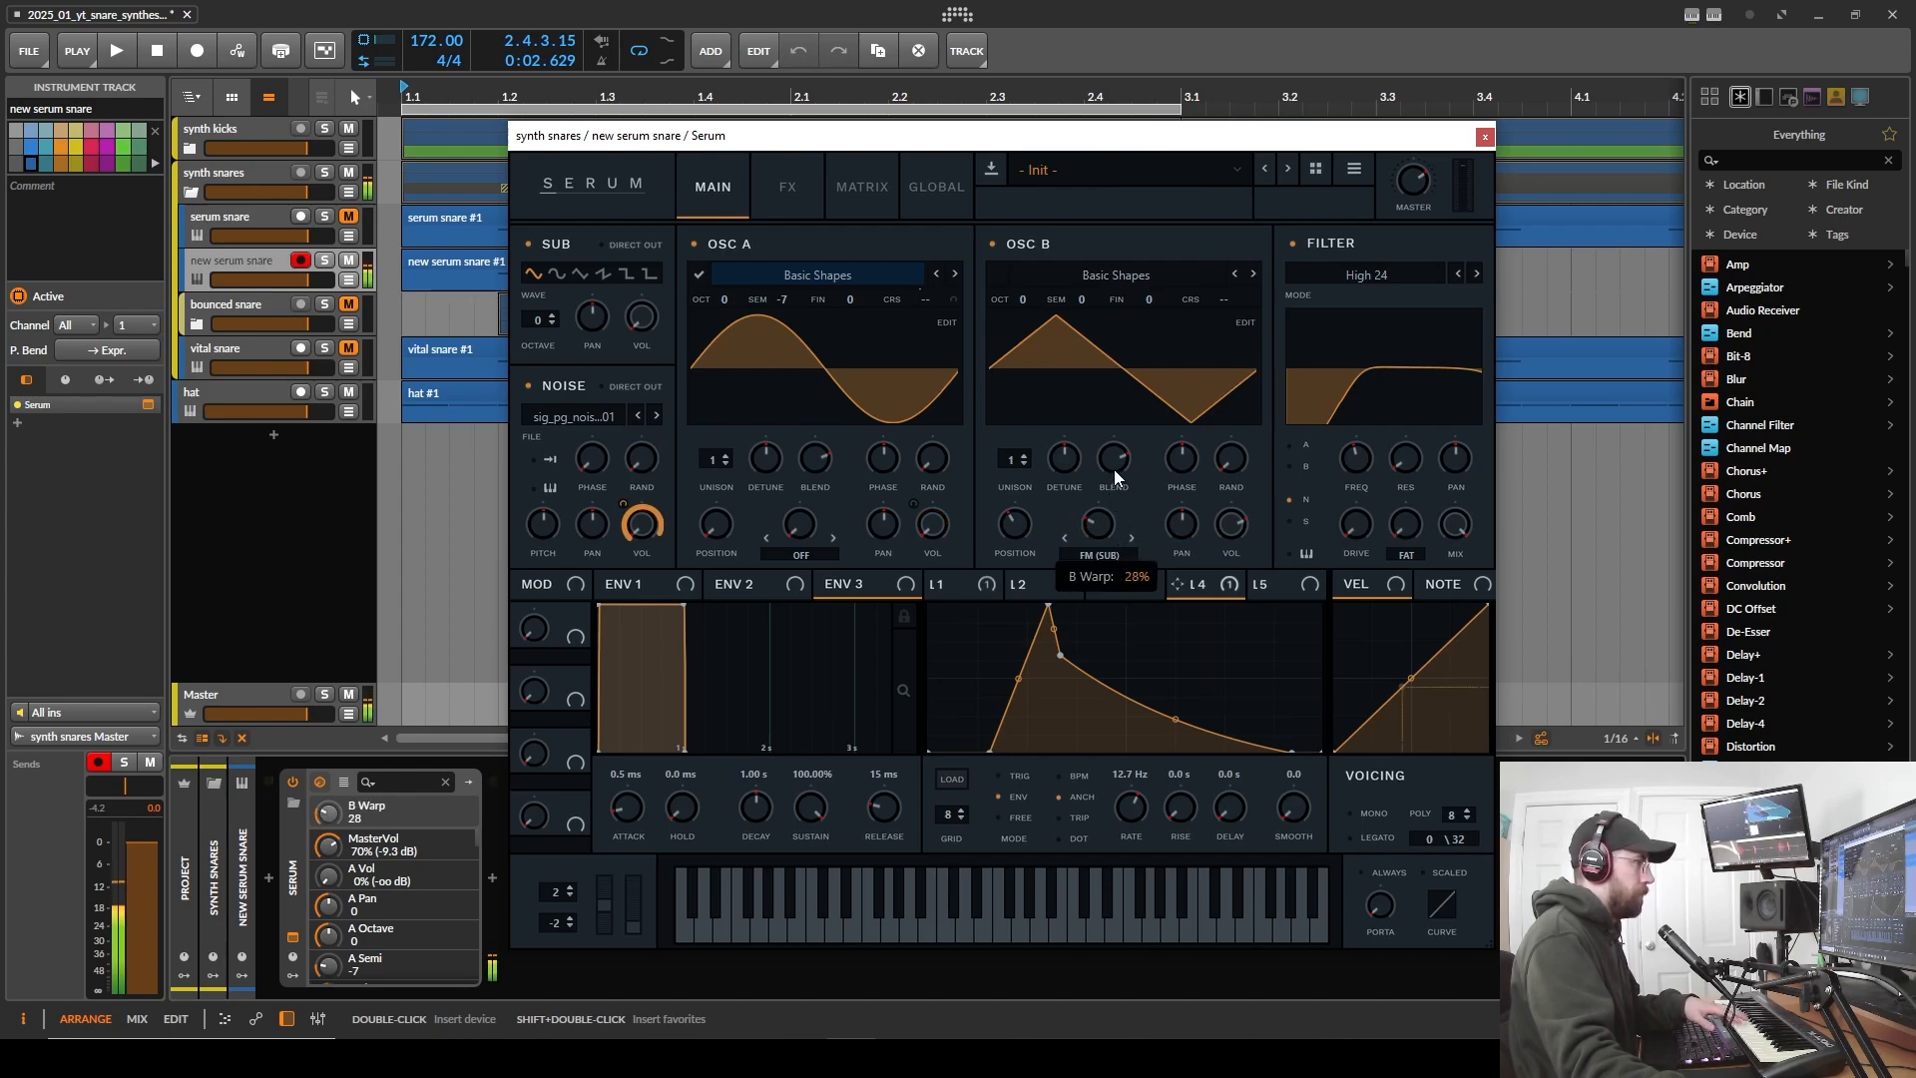
# - Try the saw, triangle and square shapes and octave 1 on the sub oscillator, returning it to sine at octave 0
pyautogui.click(604, 274)
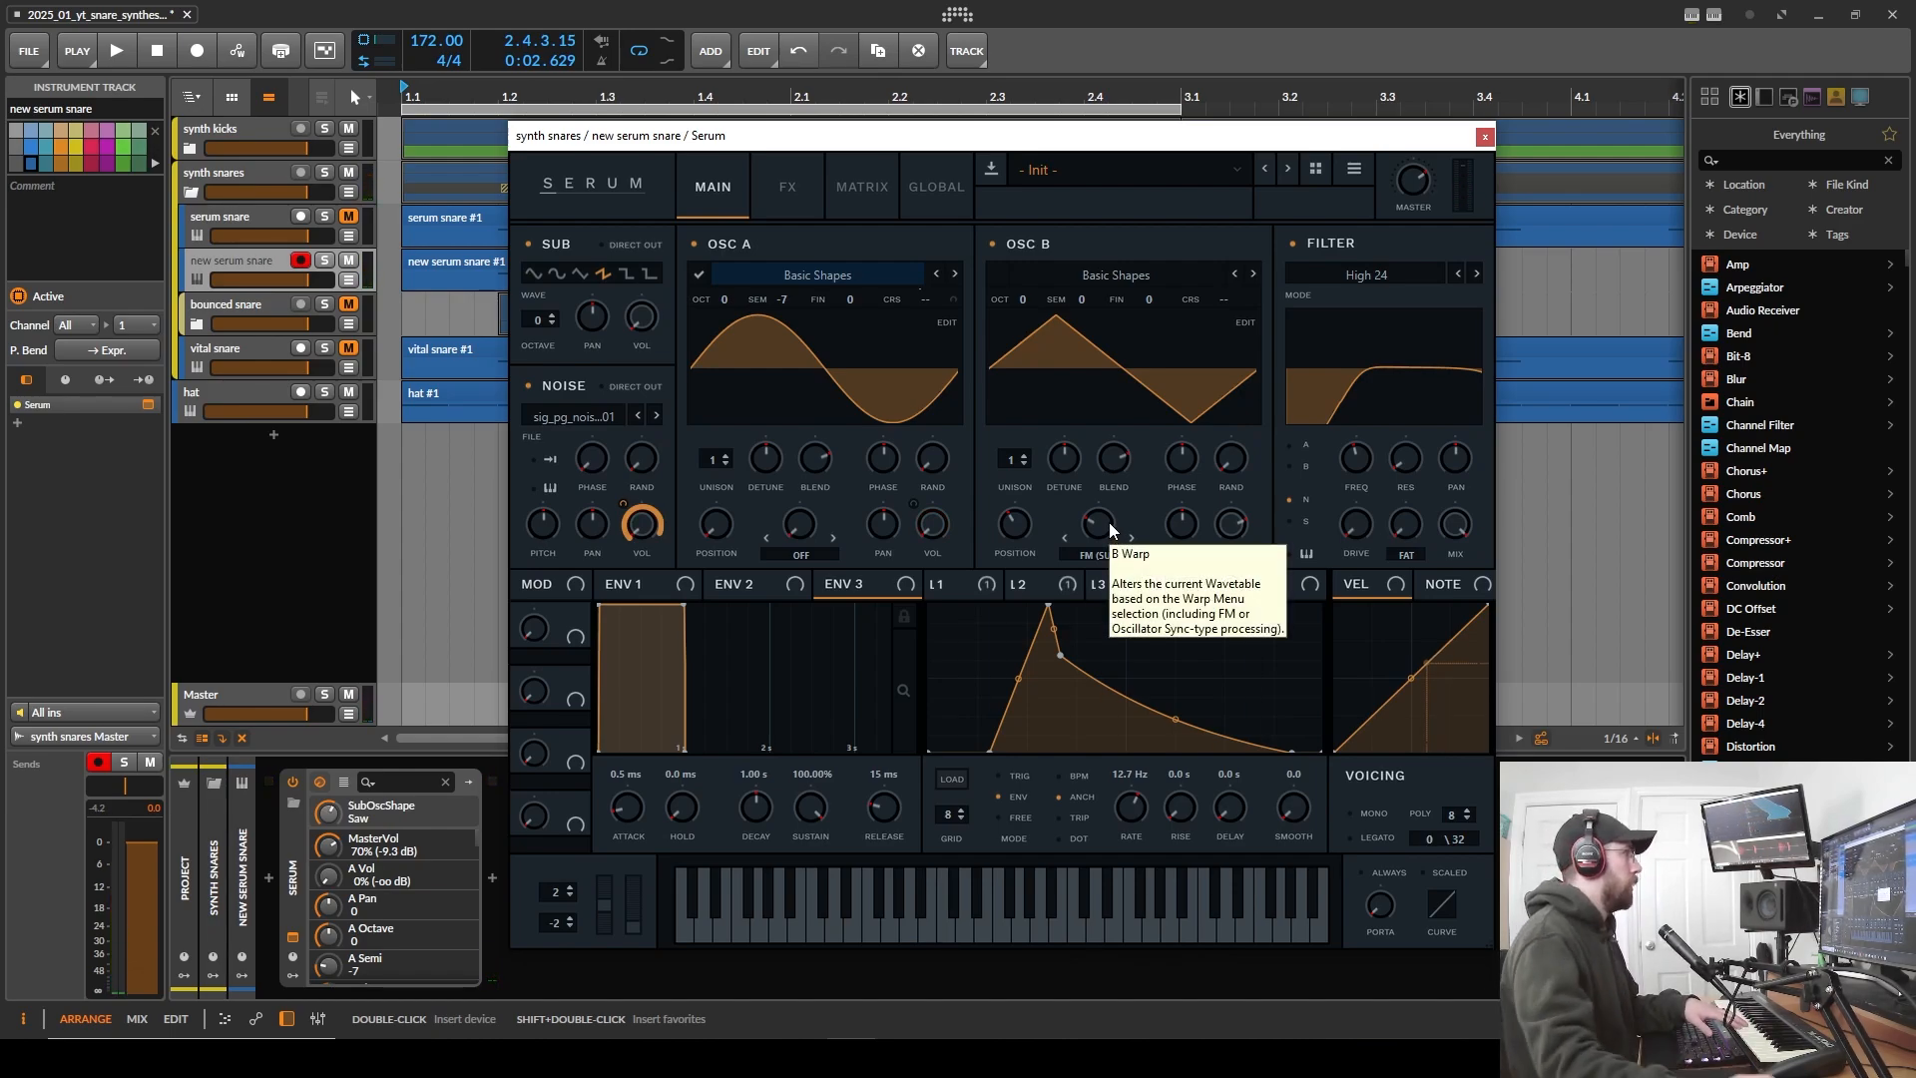
pyautogui.click(583, 274)
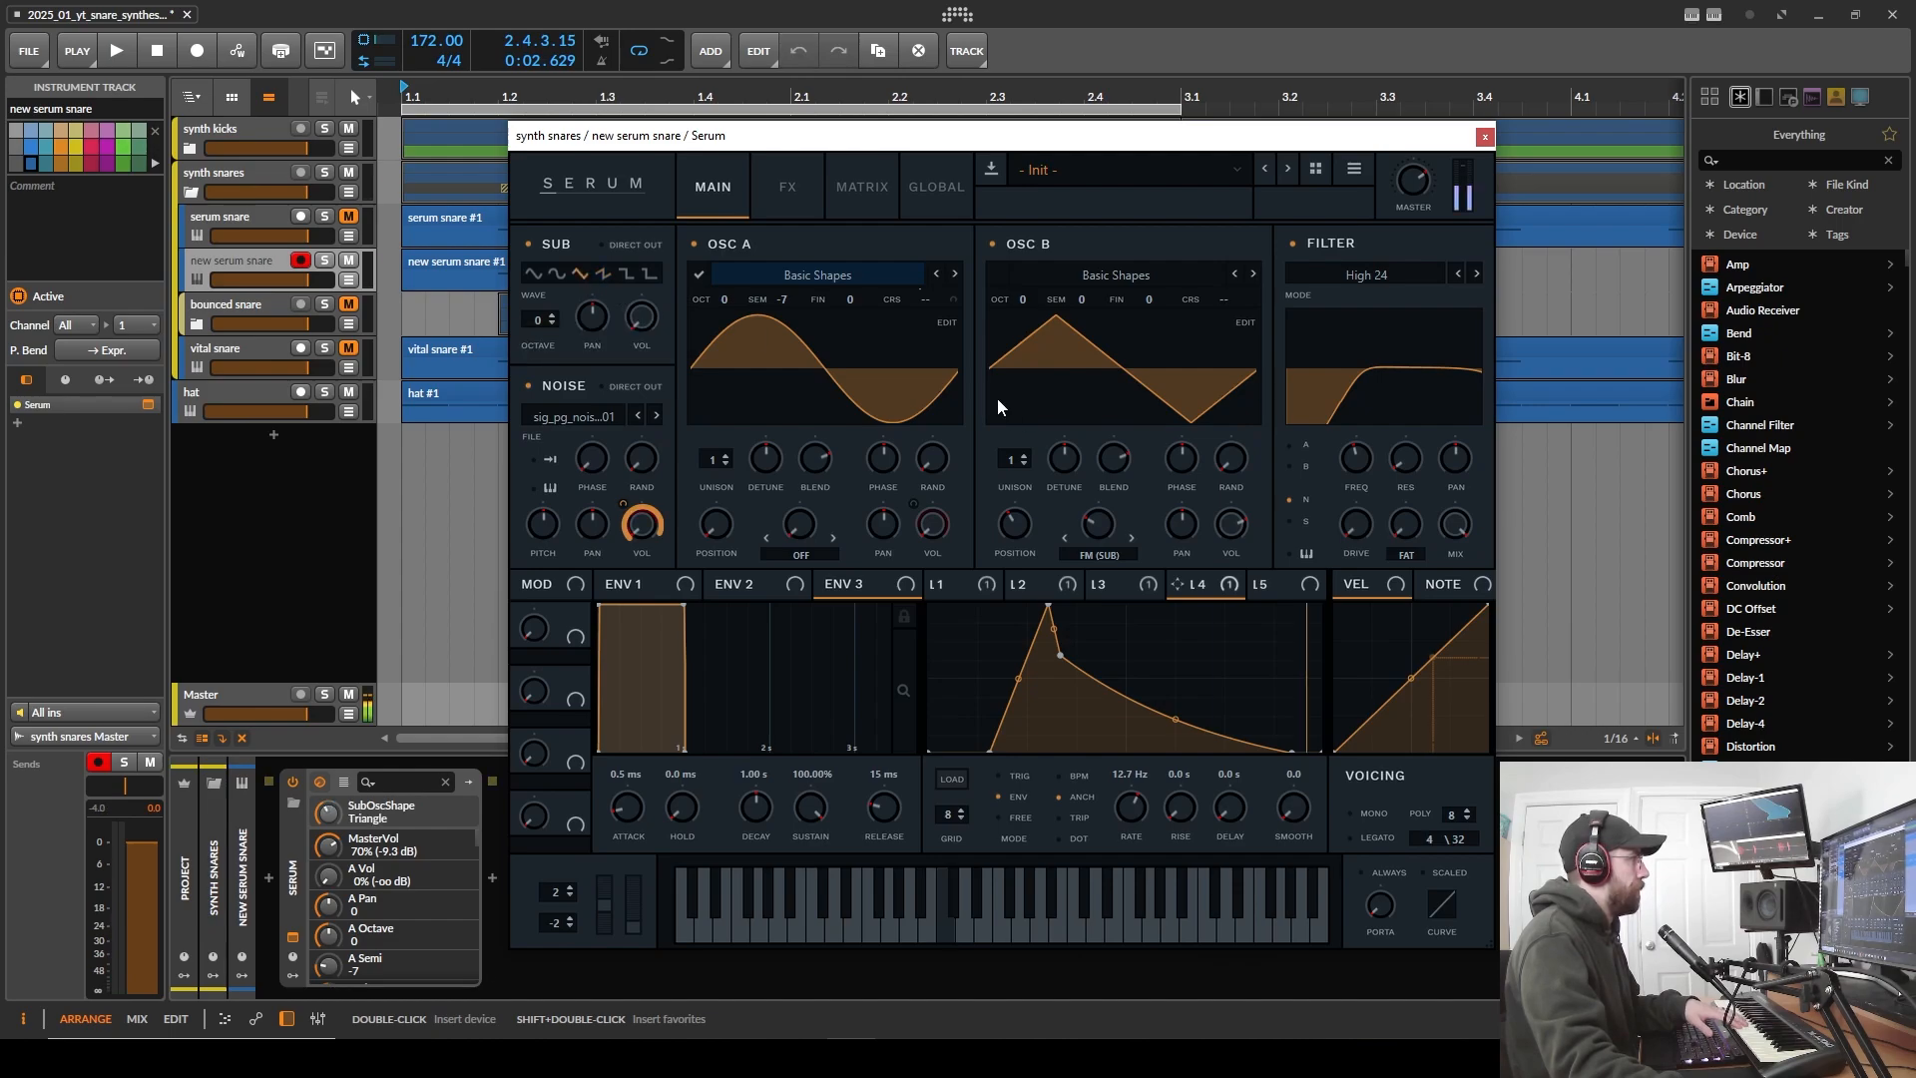
pyautogui.click(629, 274)
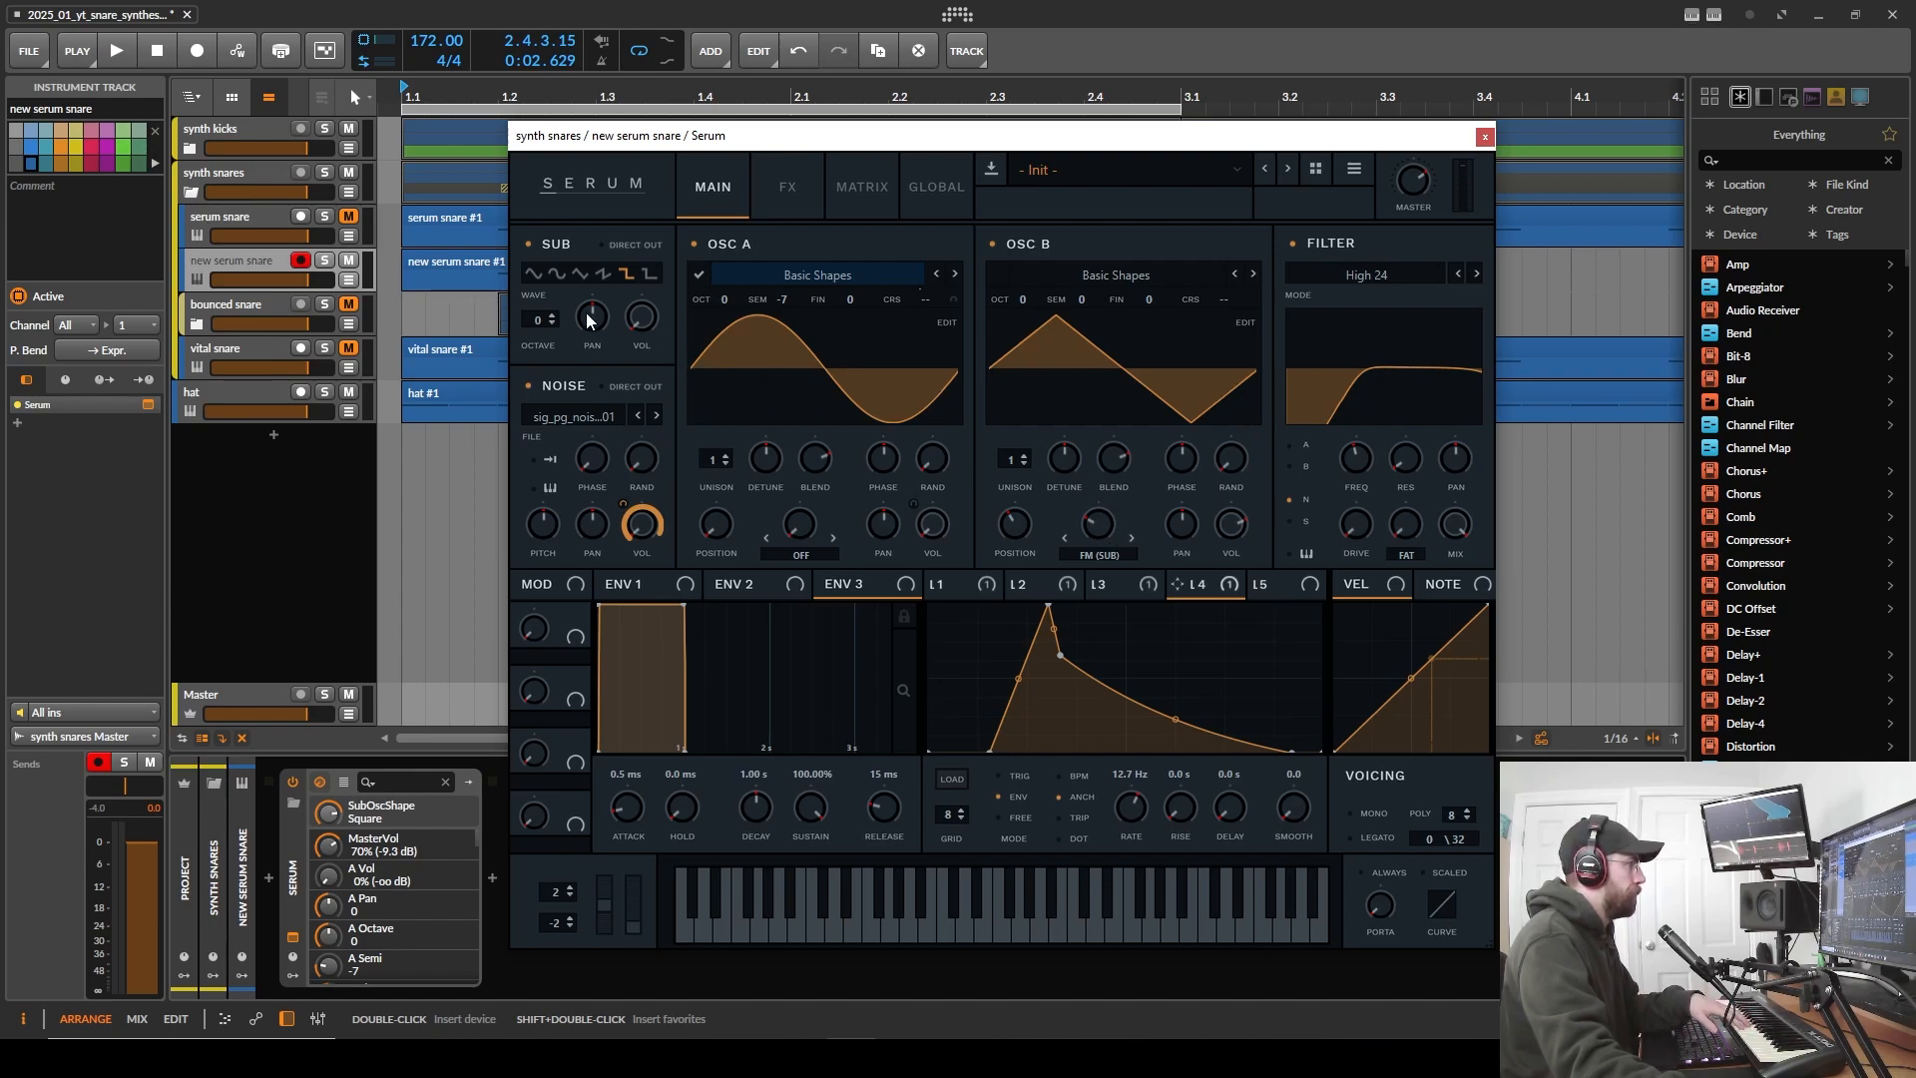
pyautogui.click(540, 273)
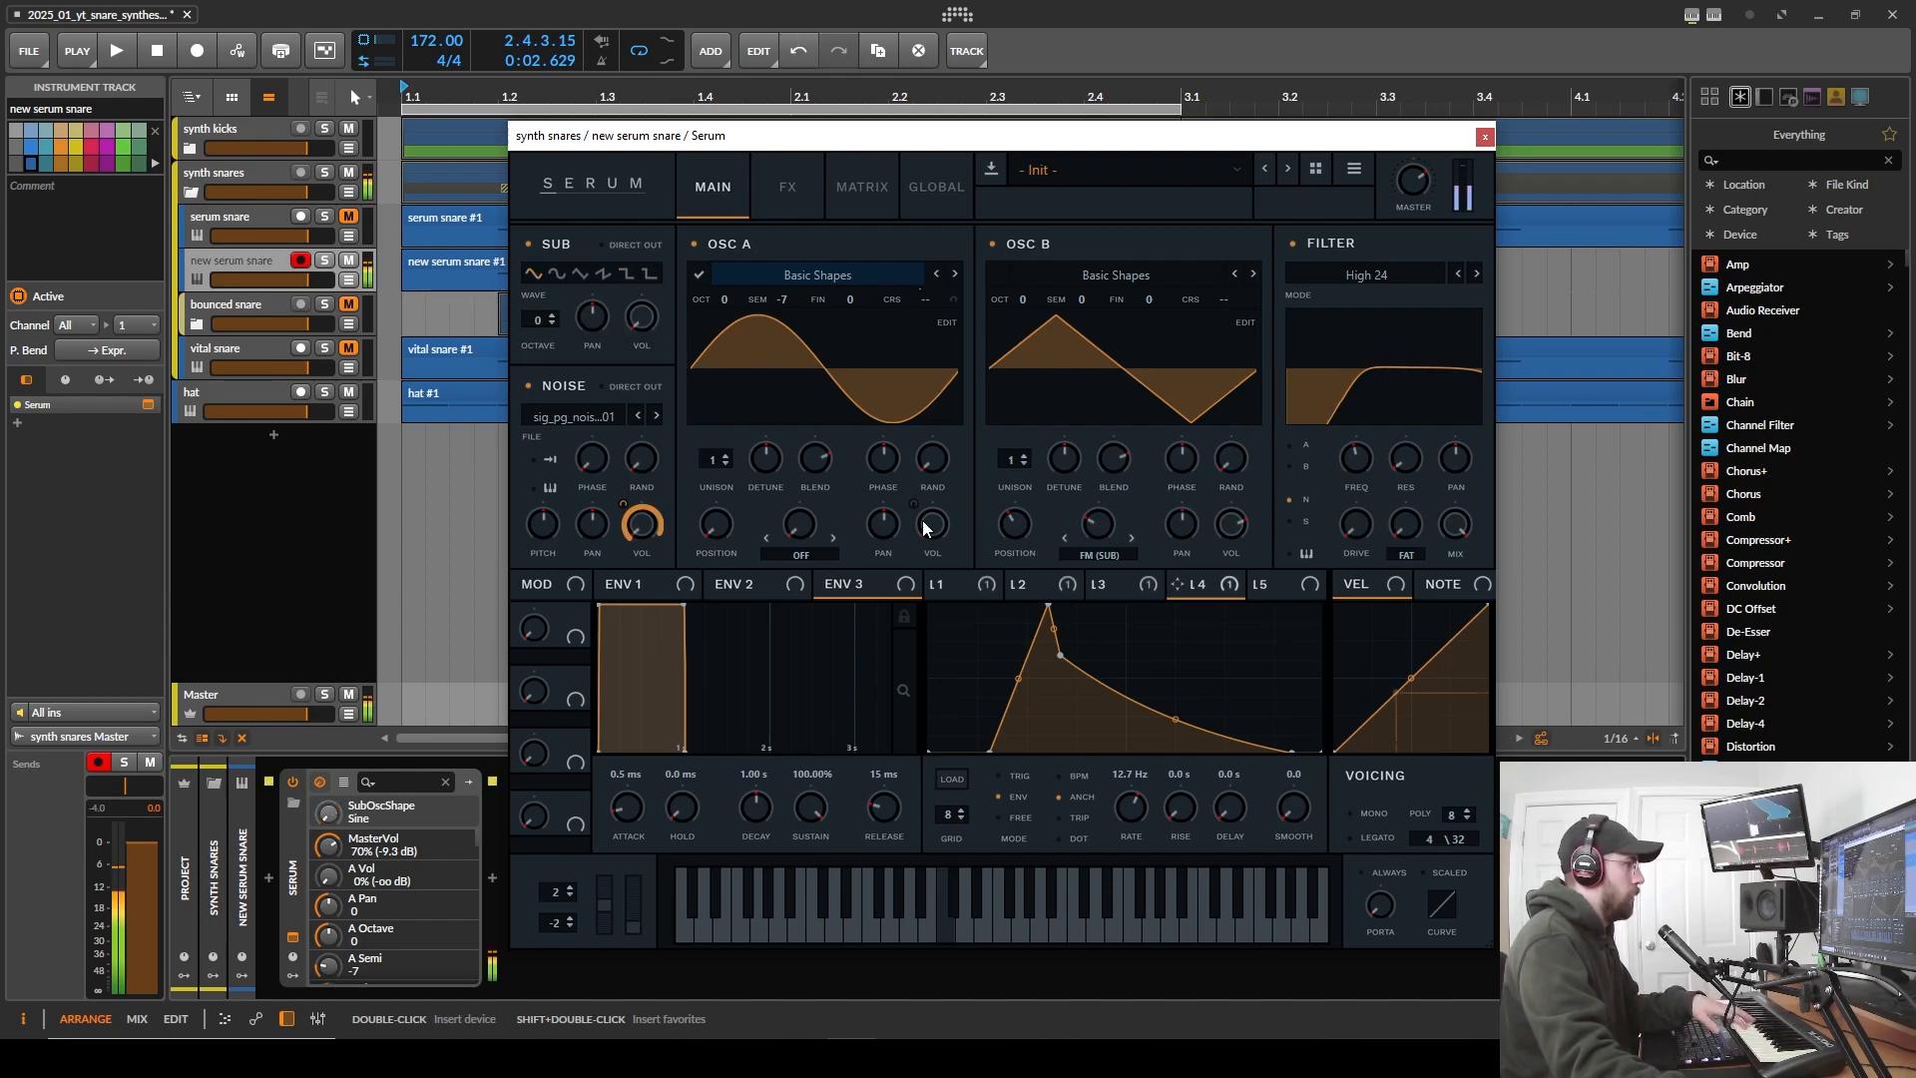
pyautogui.click(554, 315)
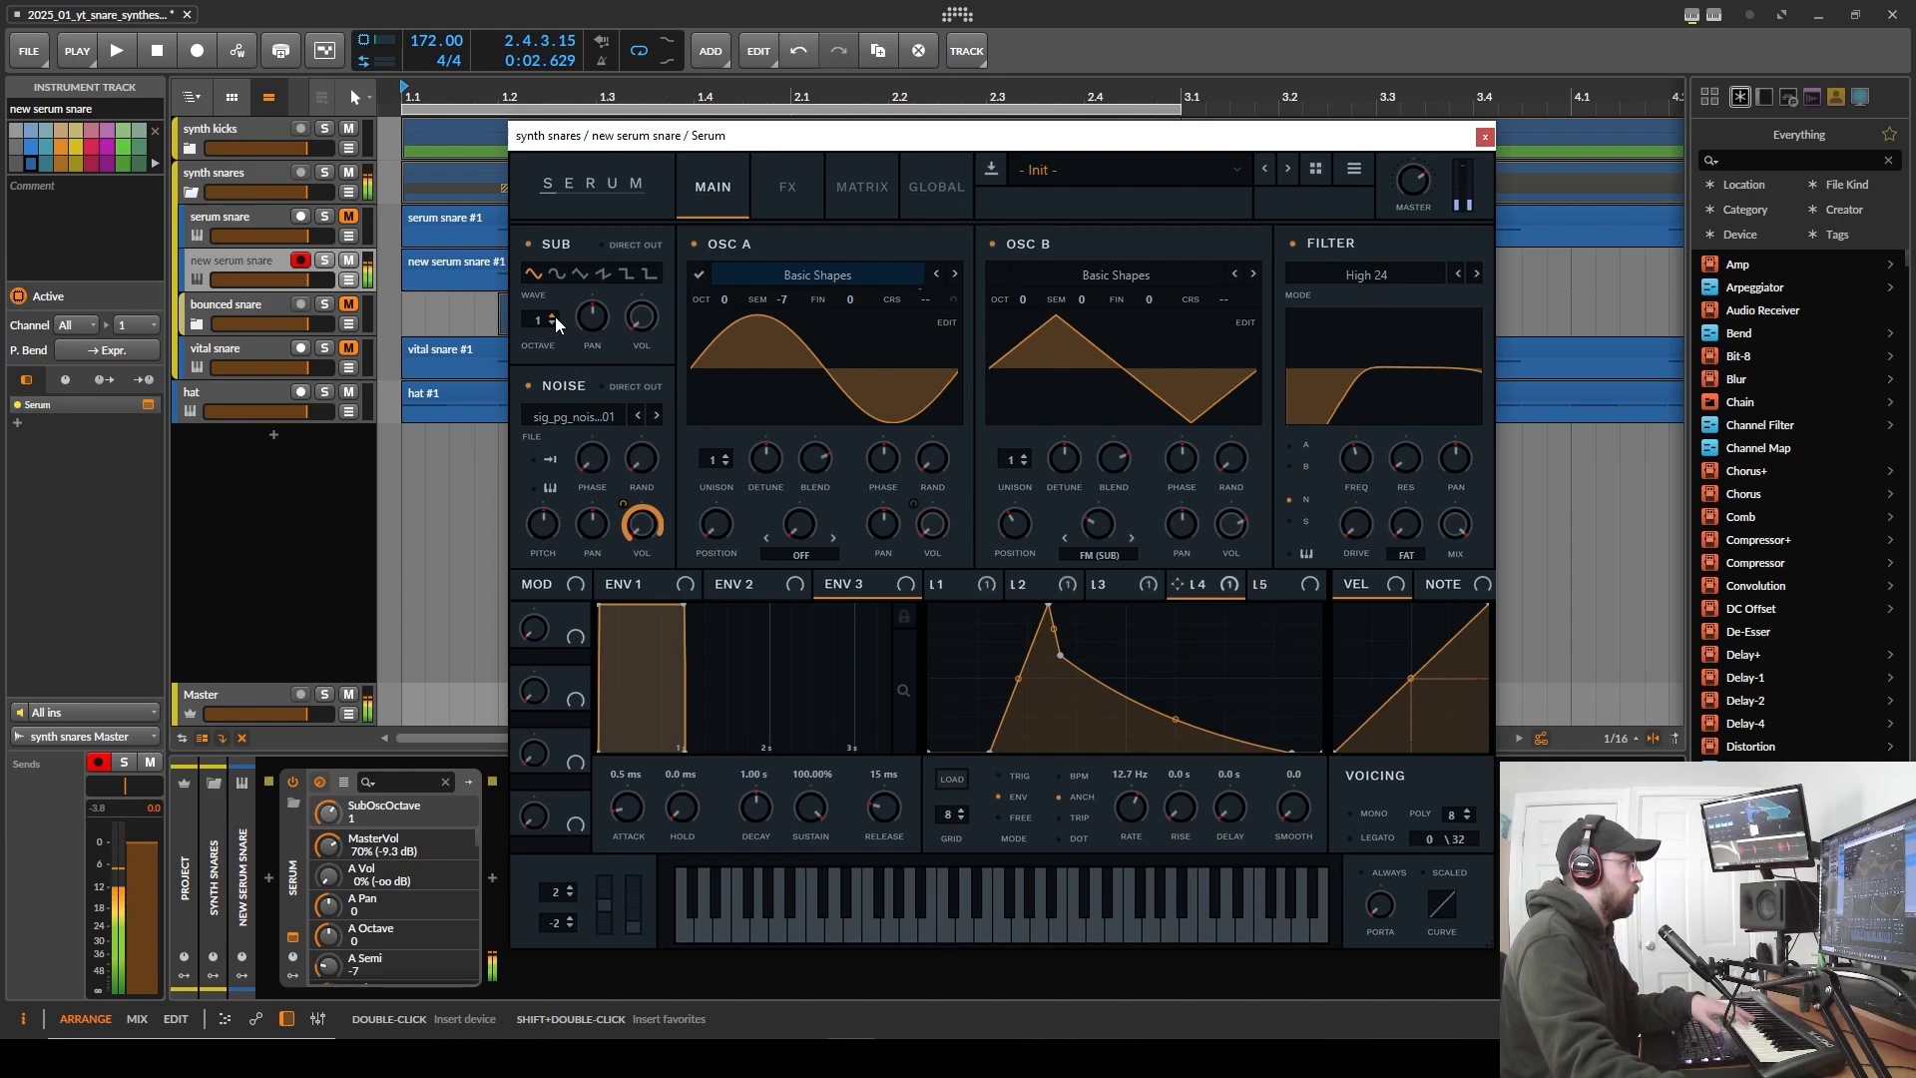
pyautogui.click(554, 321)
# - Set oscillator B's warp to 33% and octave to -2, briefly trying a square sub shape before restoring the sine
pyautogui.moveTo(1096, 512)
pyautogui.mouseDown()
pyautogui.moveTo(1104, 495)
pyautogui.moveTo(1104, 512)
pyautogui.mouseUp()
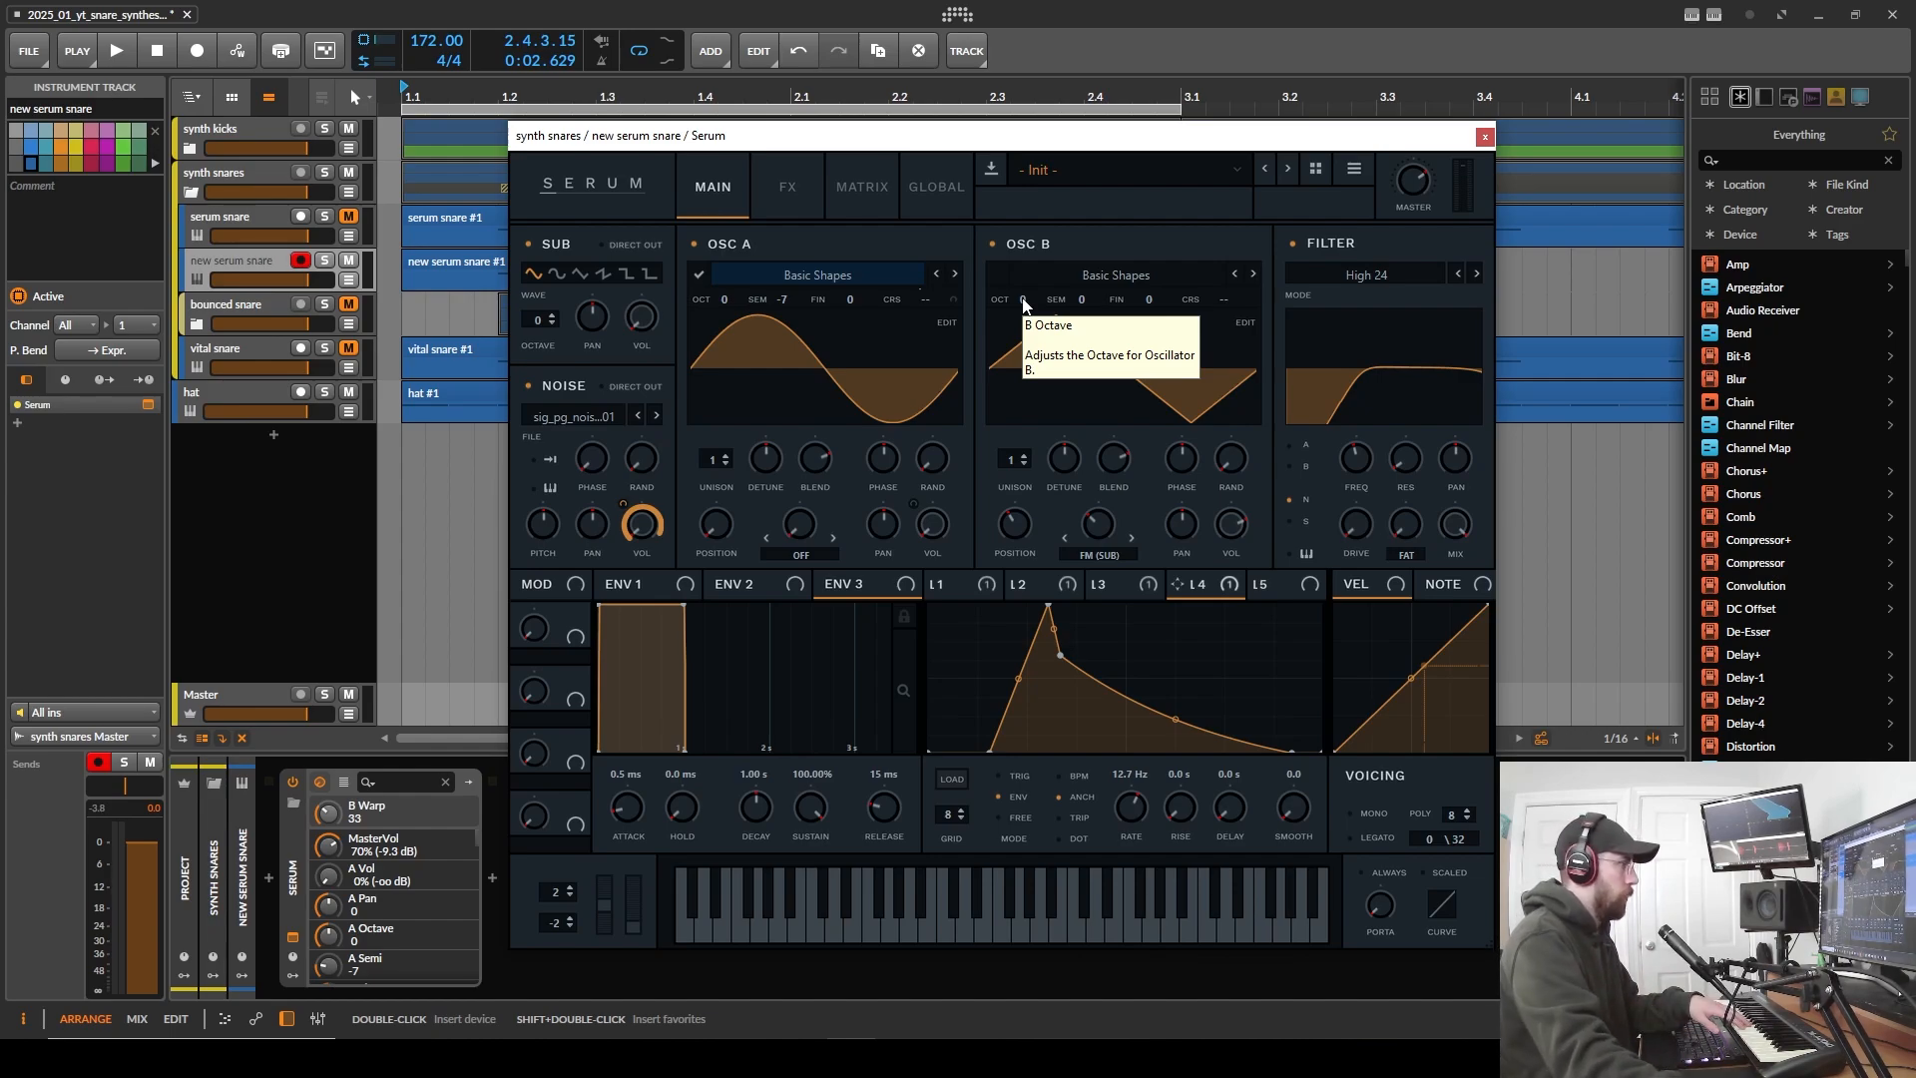
pyautogui.moveTo(1023, 300); pyautogui.dragTo(1023, 357)
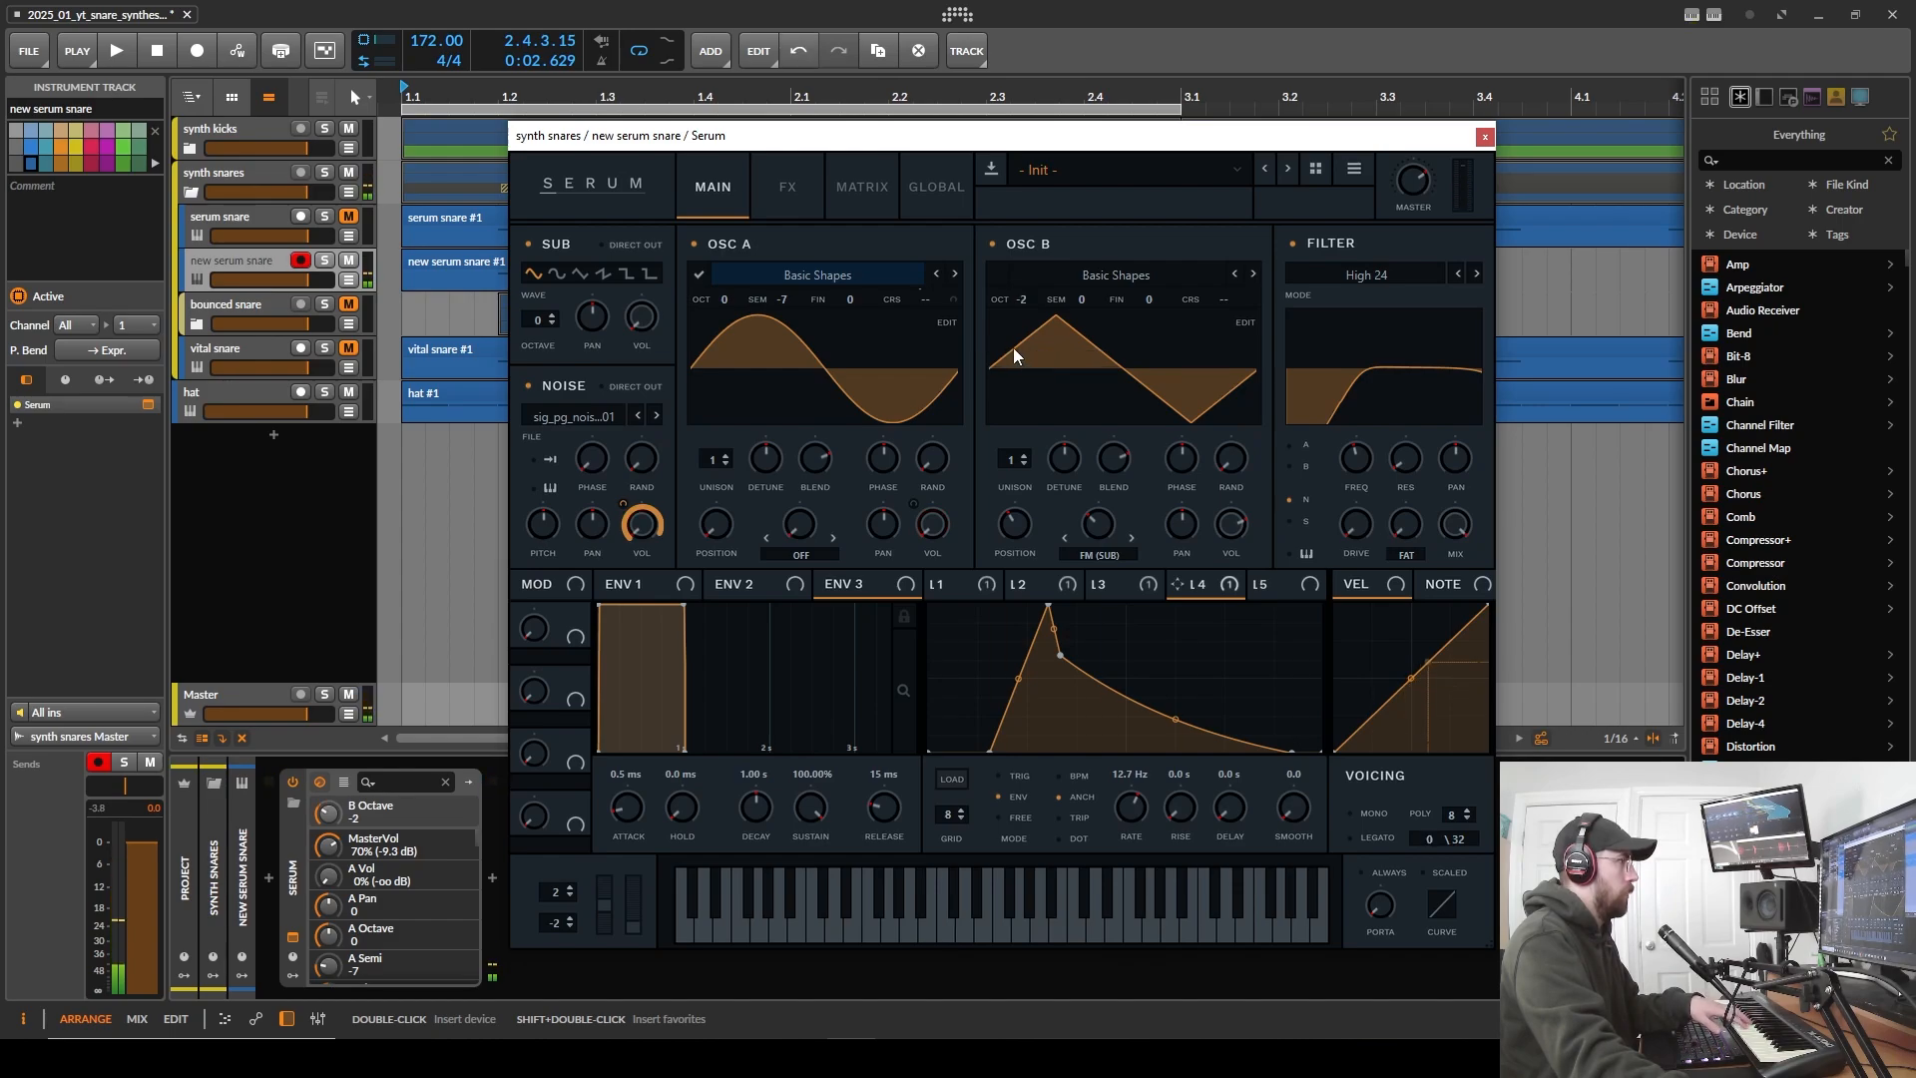
pyautogui.click(606, 274)
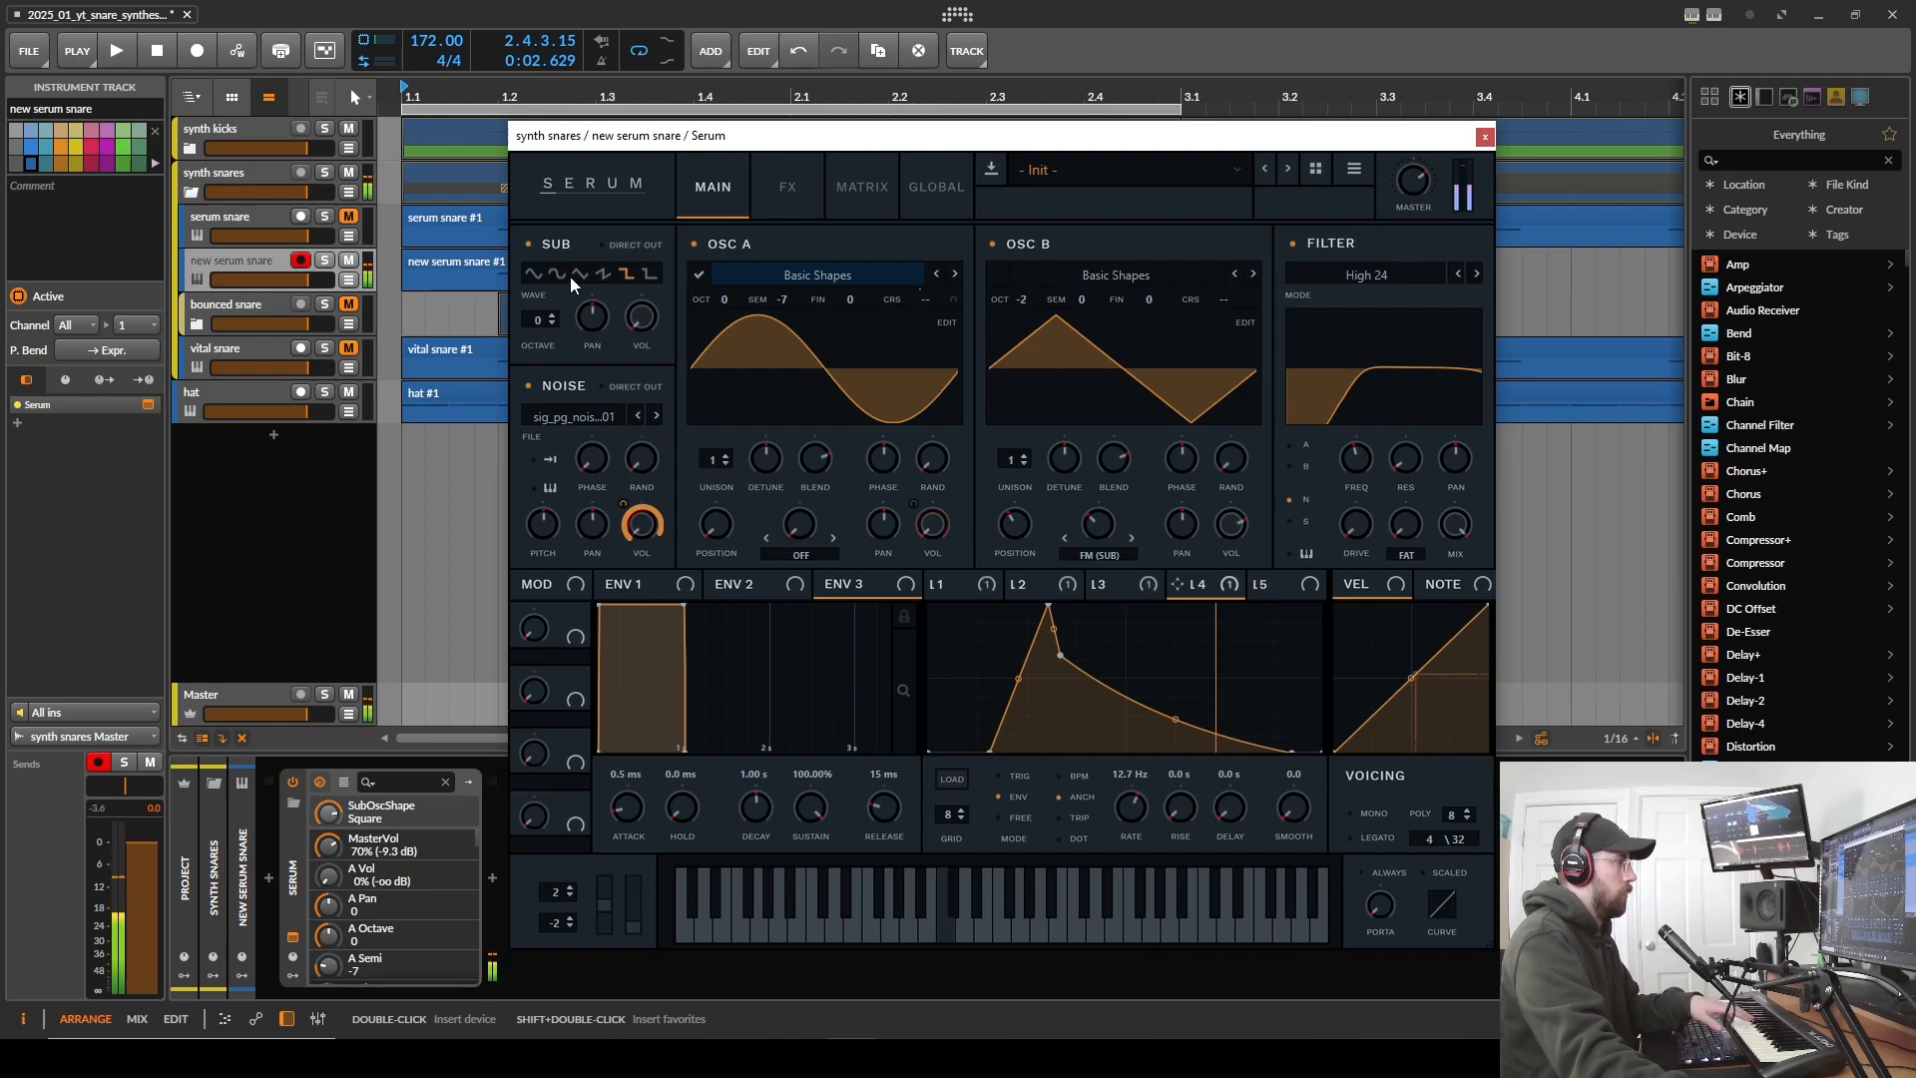
pyautogui.click(535, 274)
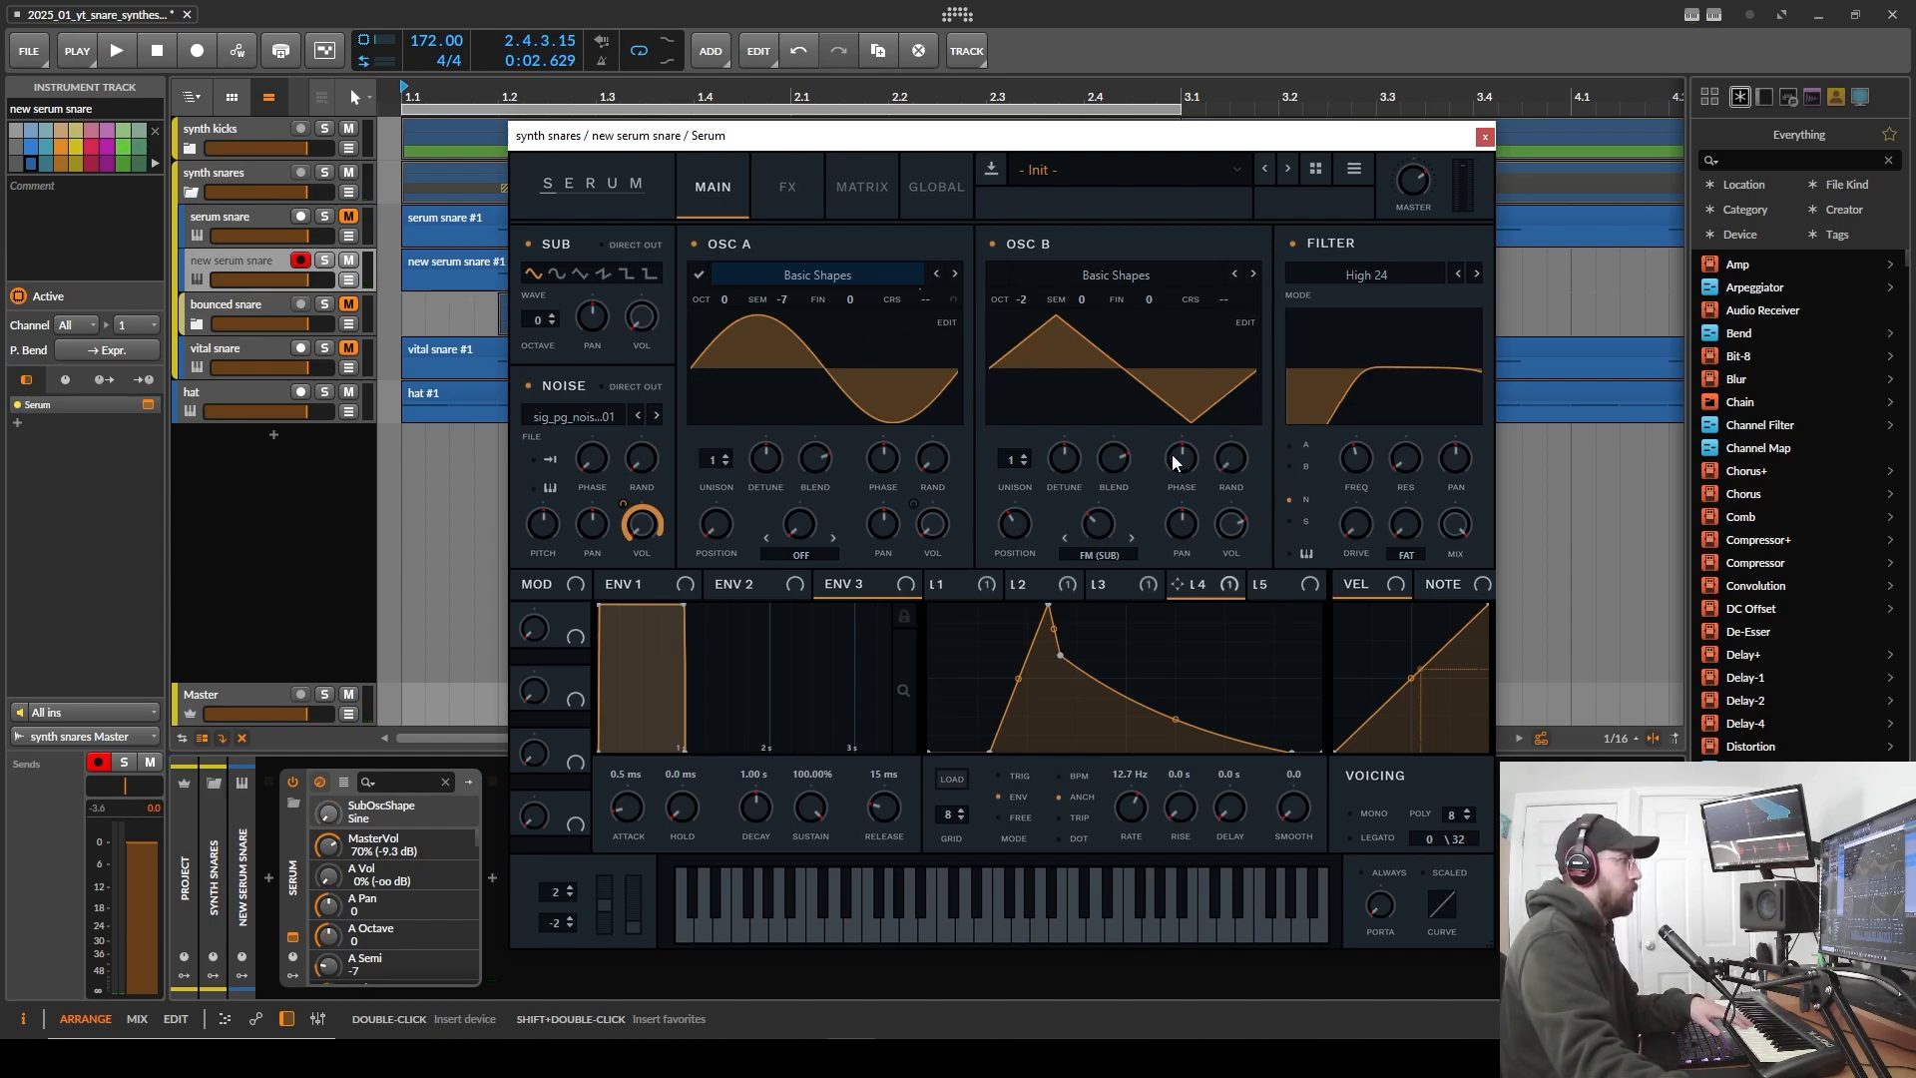
# - Set LFO 5's rate to 7.4 Hz and assign it to oscillator B's volume, with the base volume at 0%
pyautogui.click(1279, 582)
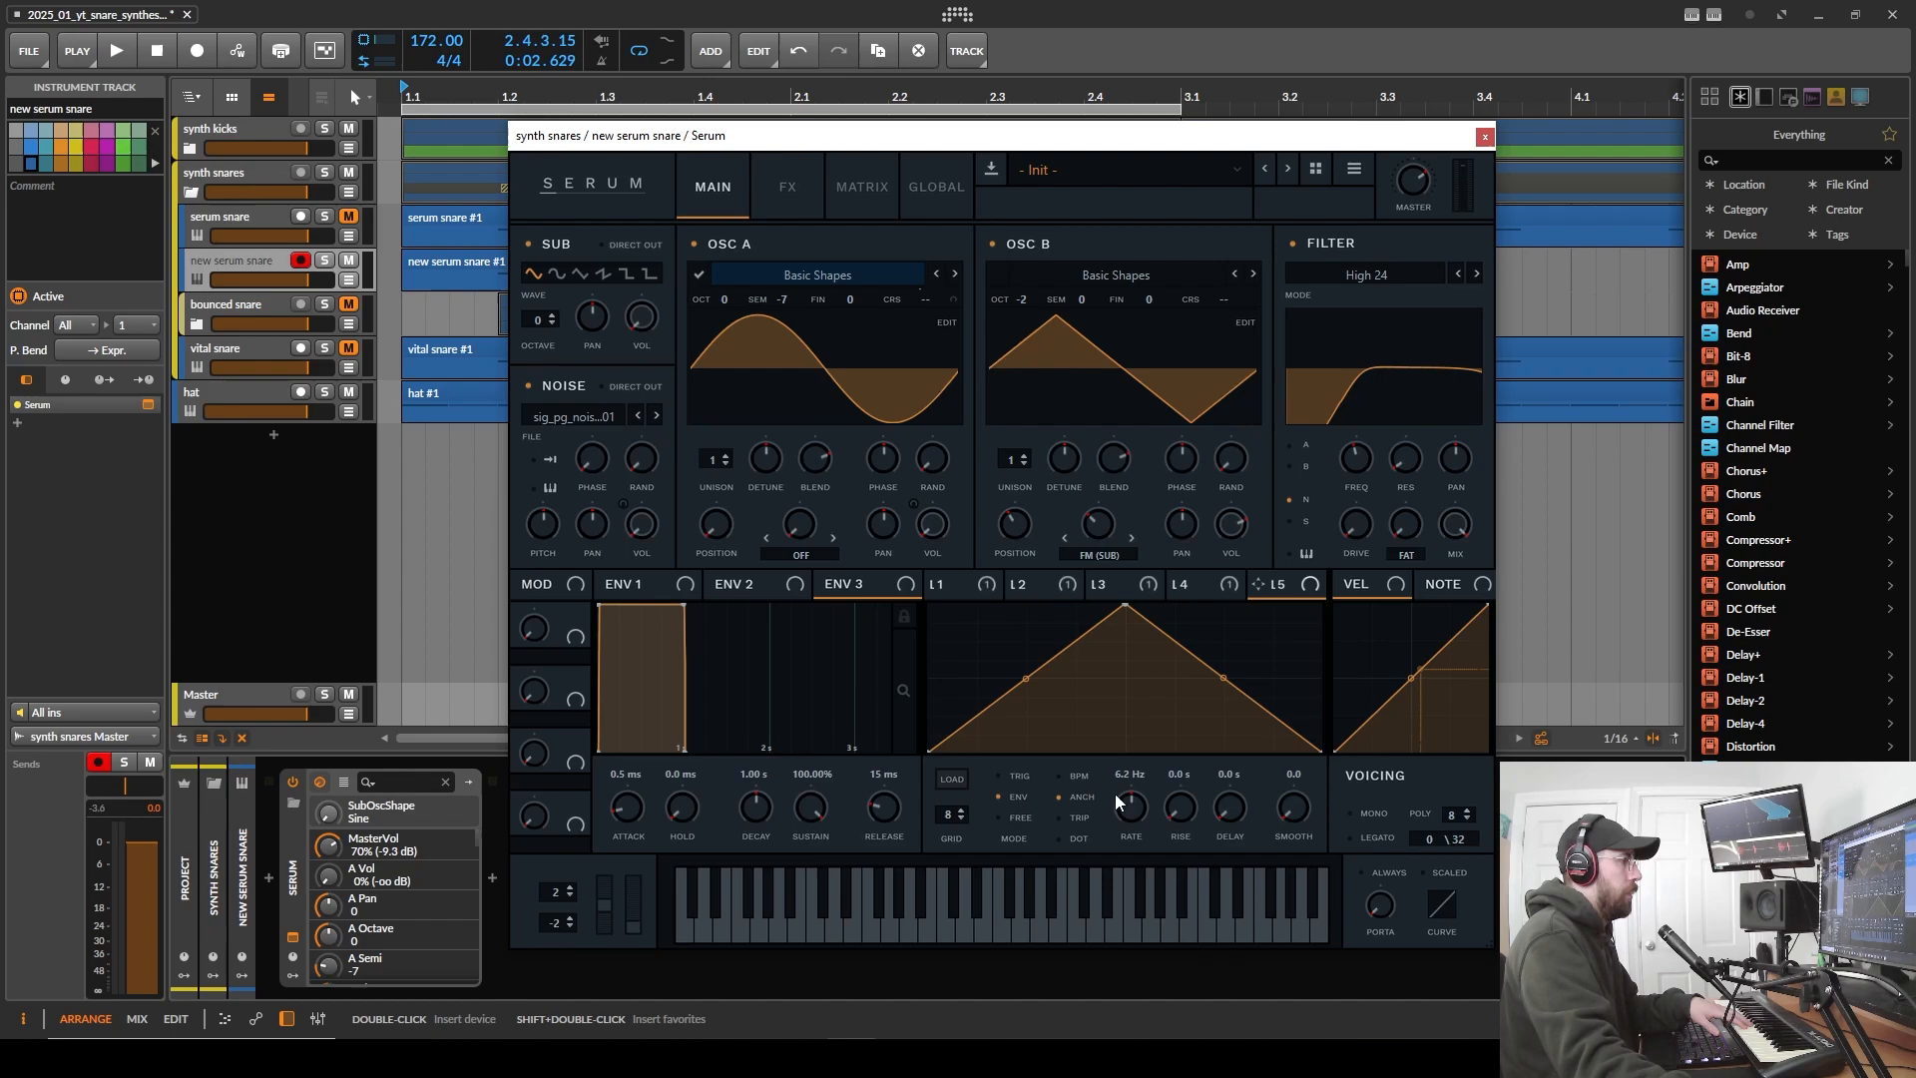
pyautogui.moveTo(1128, 805); pyautogui.dragTo(1128, 788)
pyautogui.moveTo(1227, 531)
pyautogui.mouseDown()
pyautogui.moveTo(1233, 589)
pyautogui.moveTo(1227, 523)
pyautogui.mouseUp()
pyautogui.click(1161, 589)
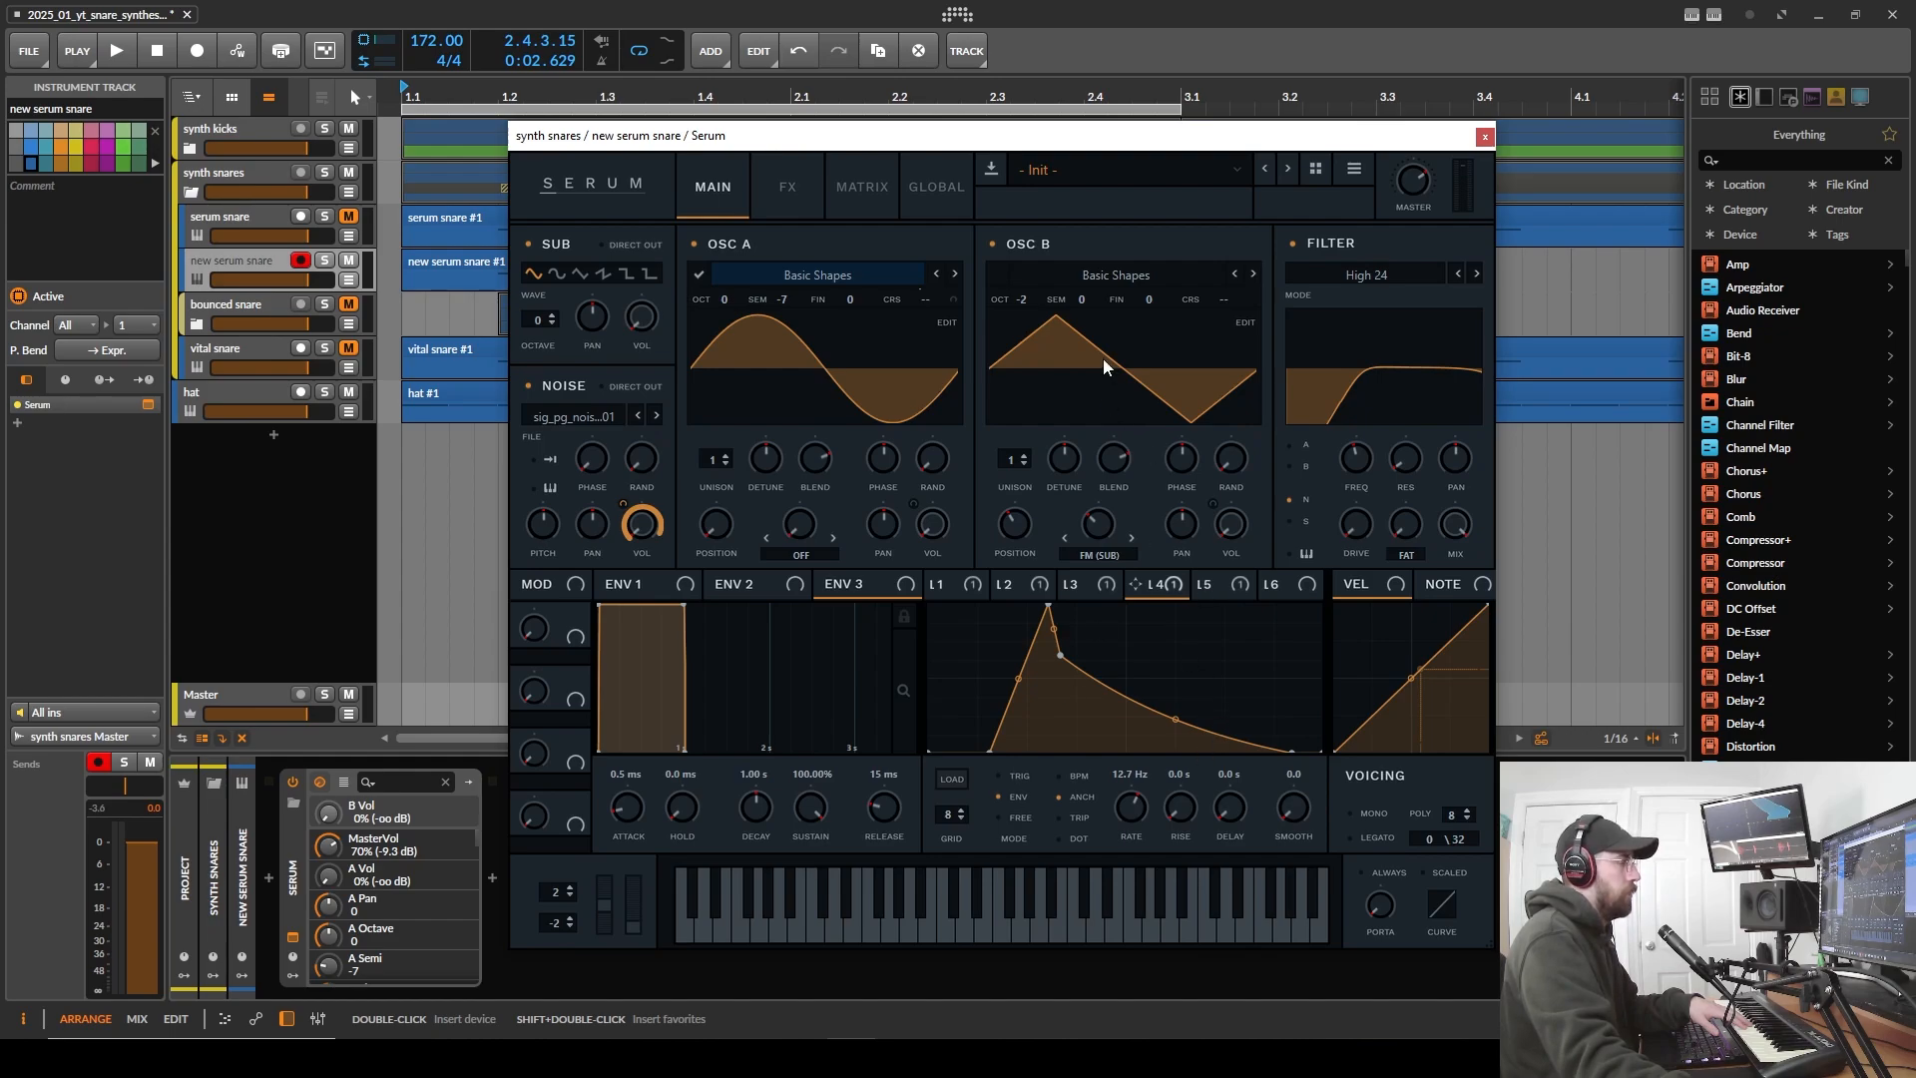
pyautogui.click(1218, 587)
# - Add a zero-level point to LFO 5 at about 26% of the cycle and turn off the noise oscillator
pyautogui.doubleClick(1031, 728)
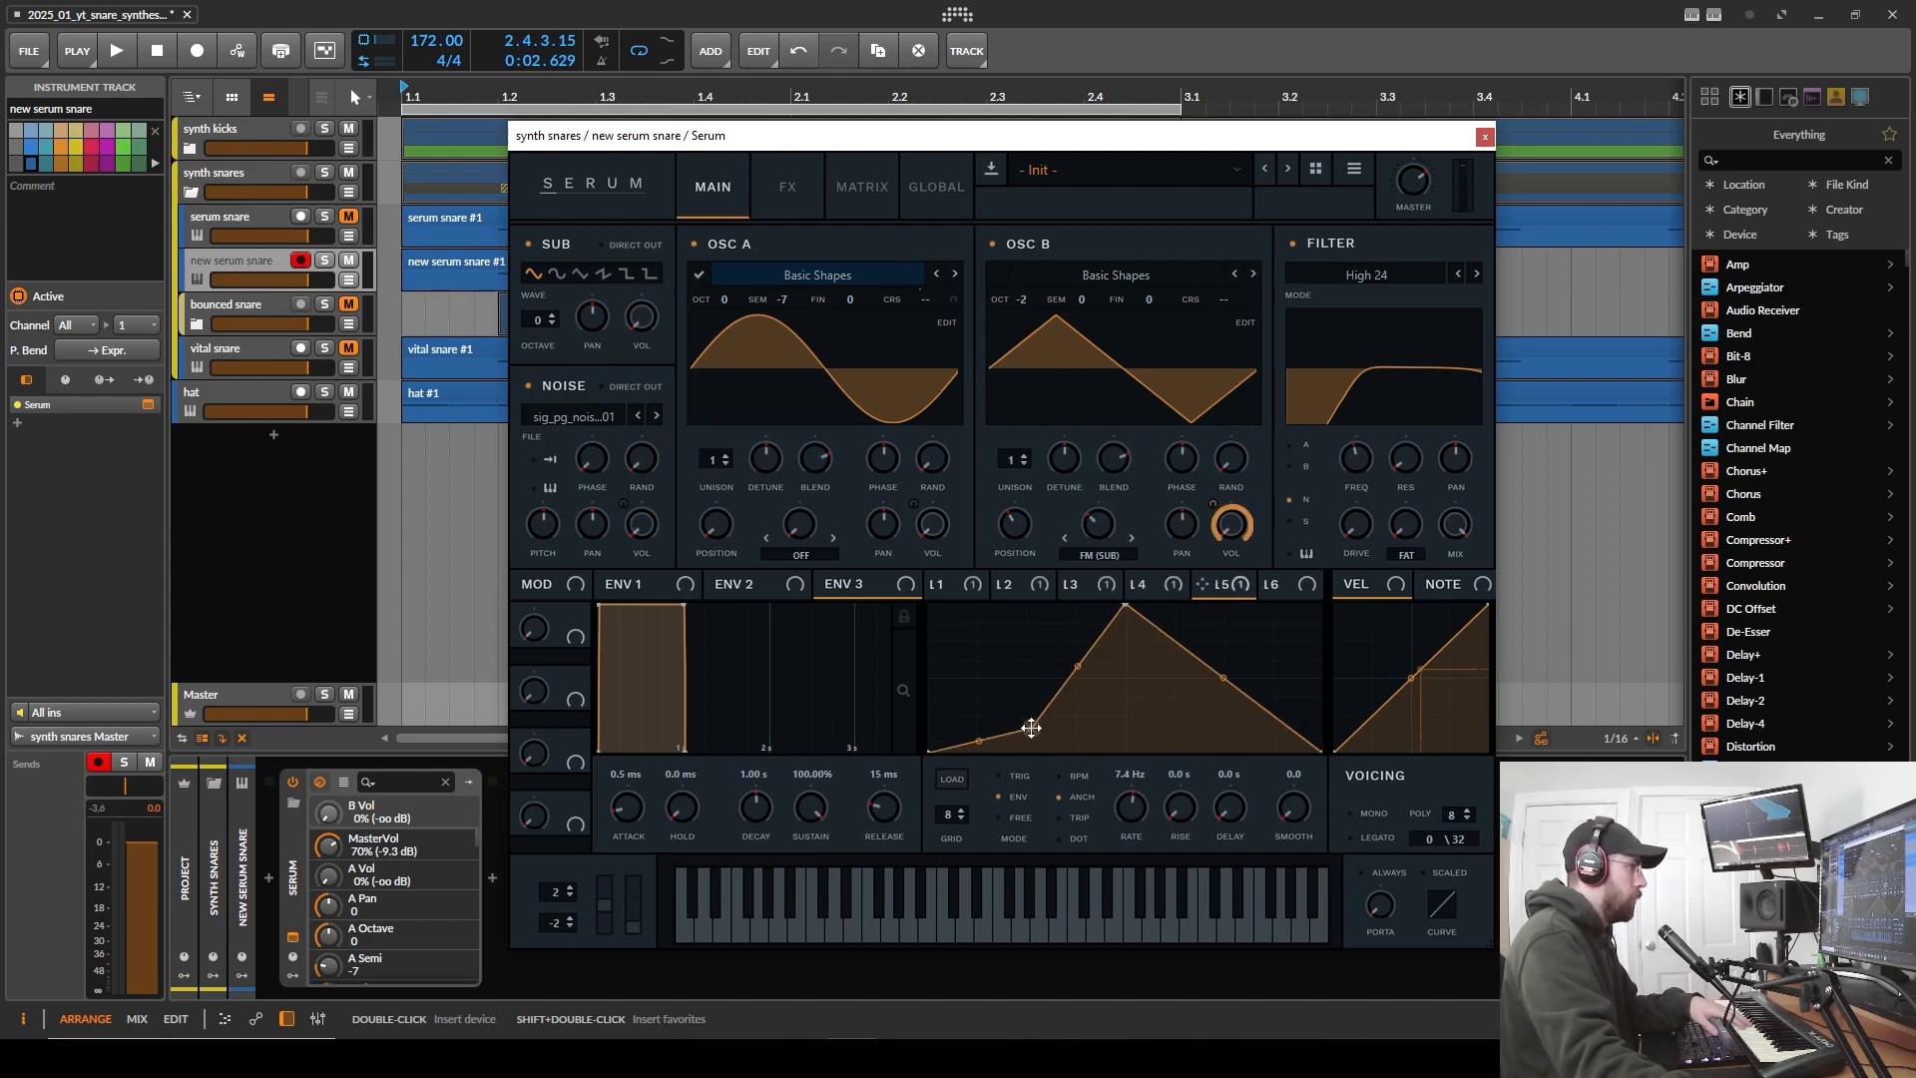
pyautogui.moveTo(1031, 728); pyautogui.dragTo(1031, 762)
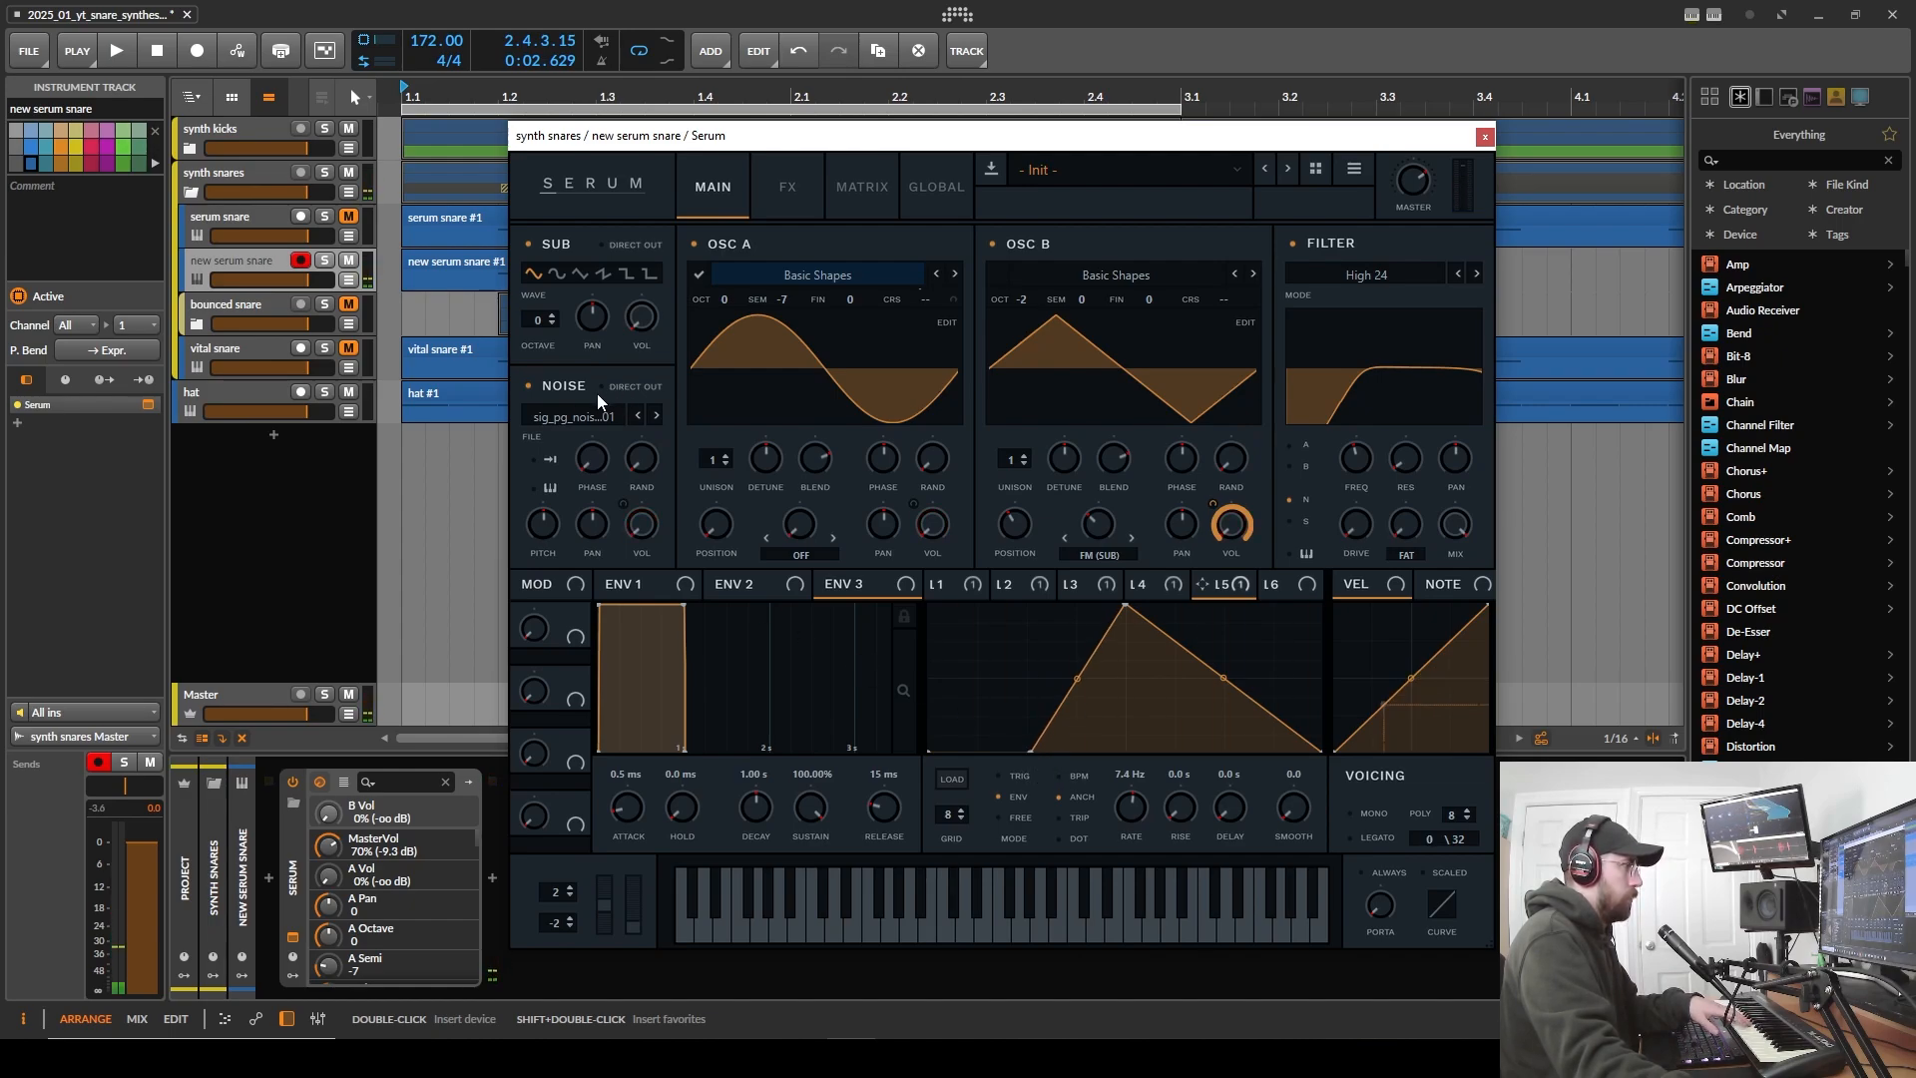
pyautogui.click(528, 385)
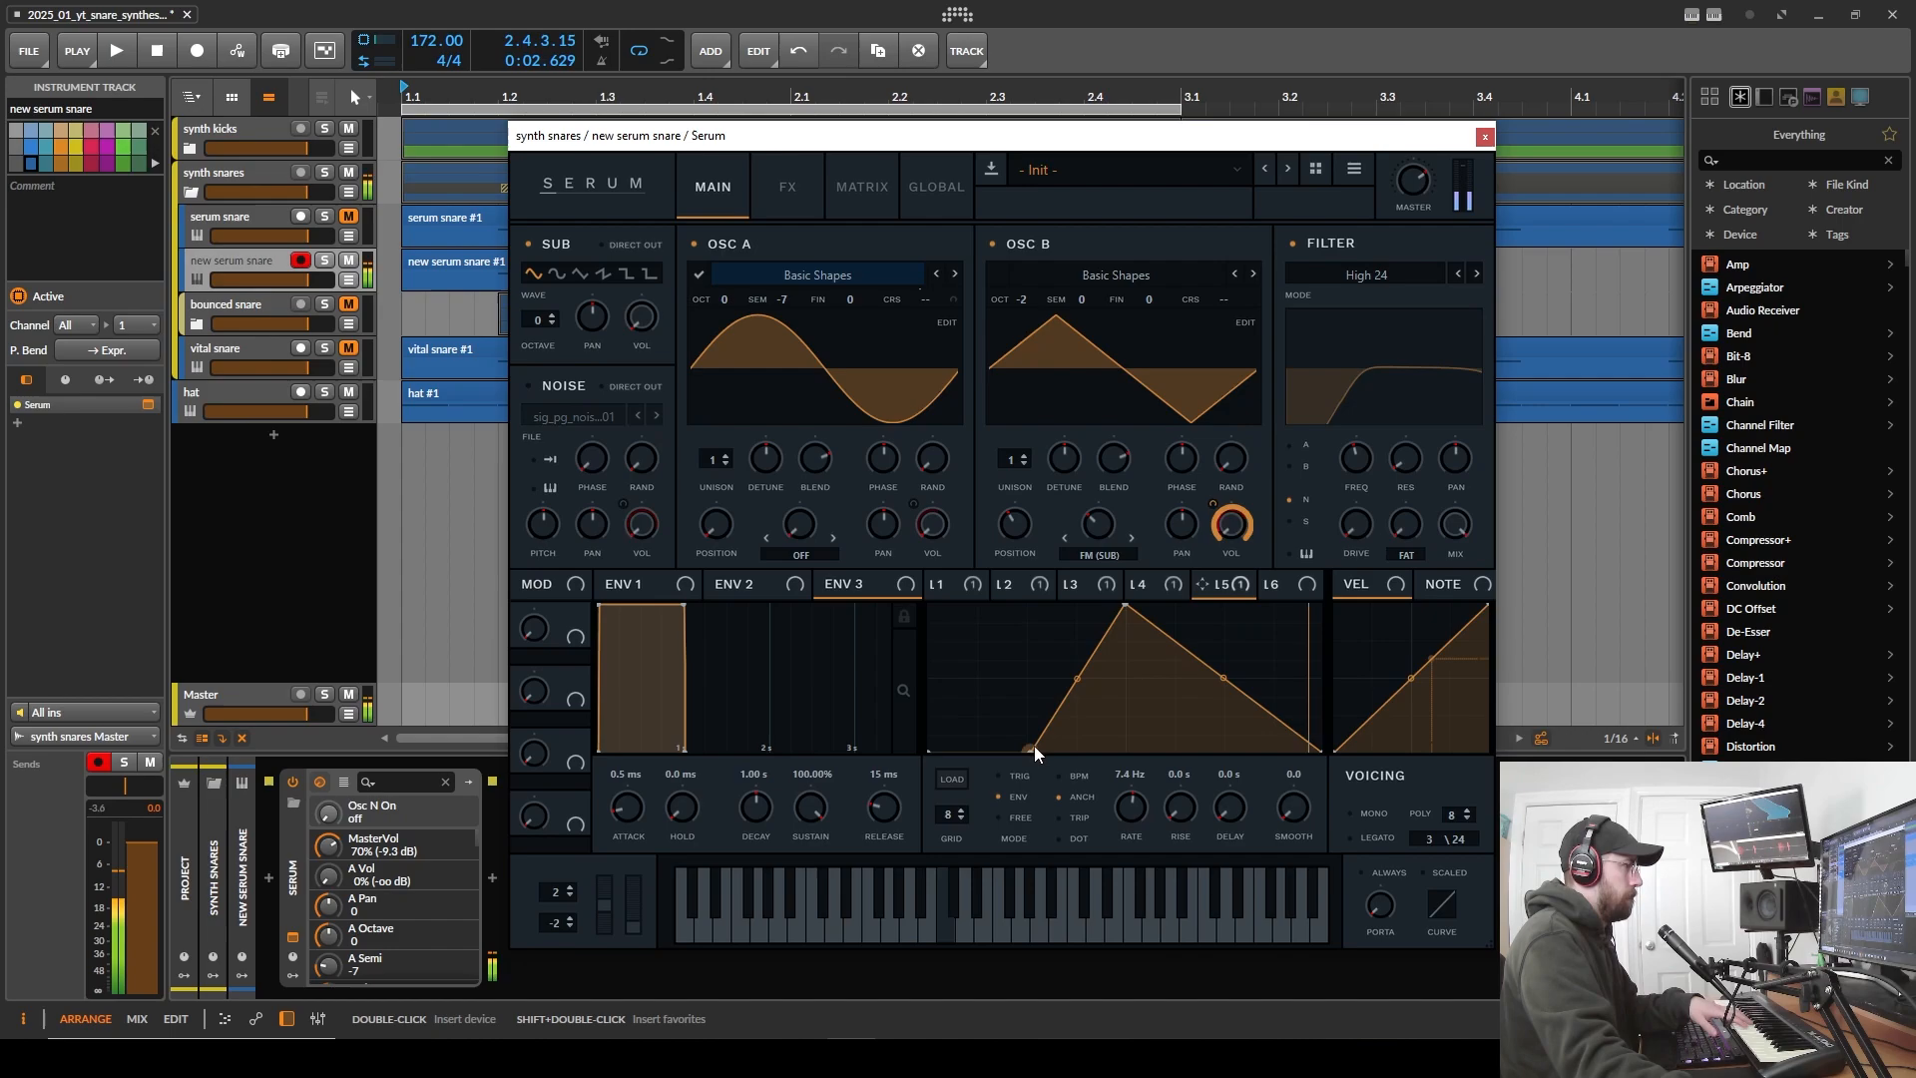
# - Start LFO 5's rise at about 24% of the cycle, peak at about 33% with a concave decay, and route oscillator B through the filter
pyautogui.moveTo(1033, 751); pyautogui.dragTo(1019, 755)
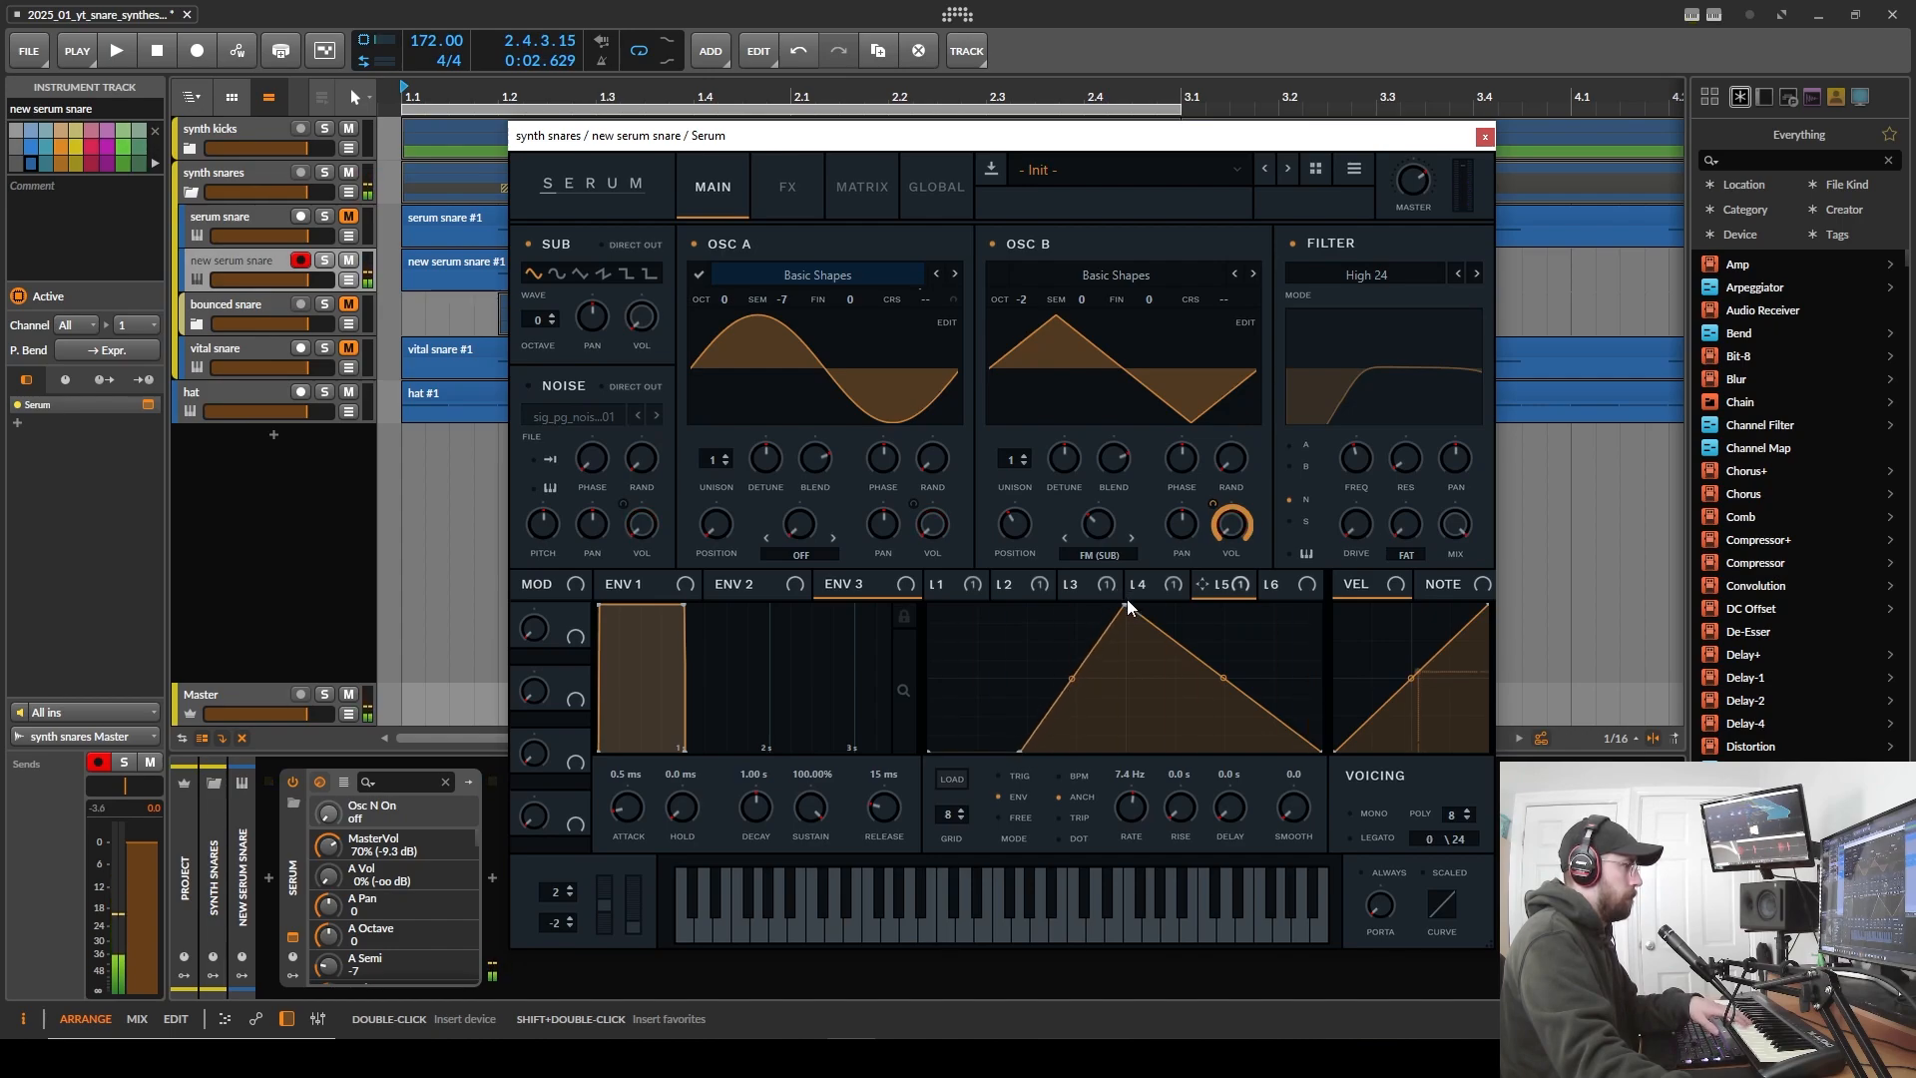
pyautogui.moveTo(1125, 606); pyautogui.dragTo(1058, 554)
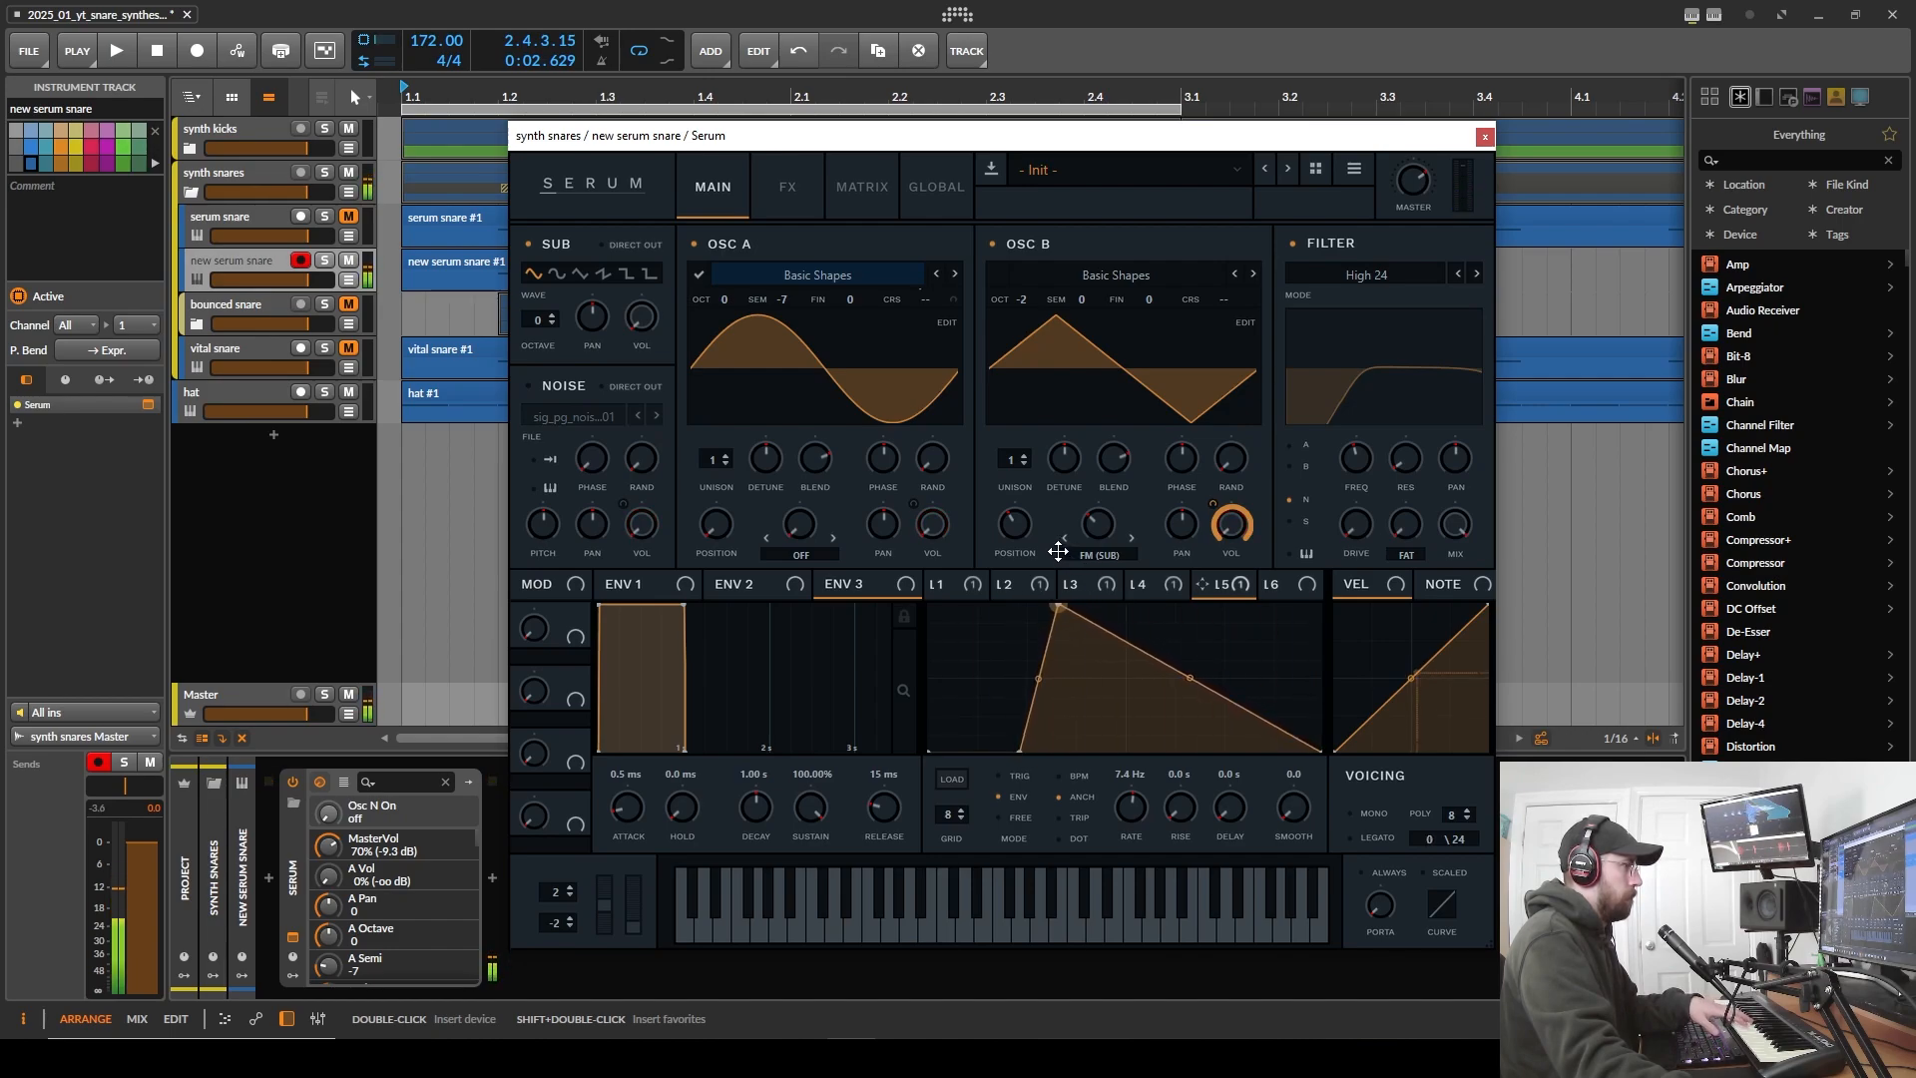
pyautogui.moveTo(1218, 702); pyautogui.dragTo(1197, 734)
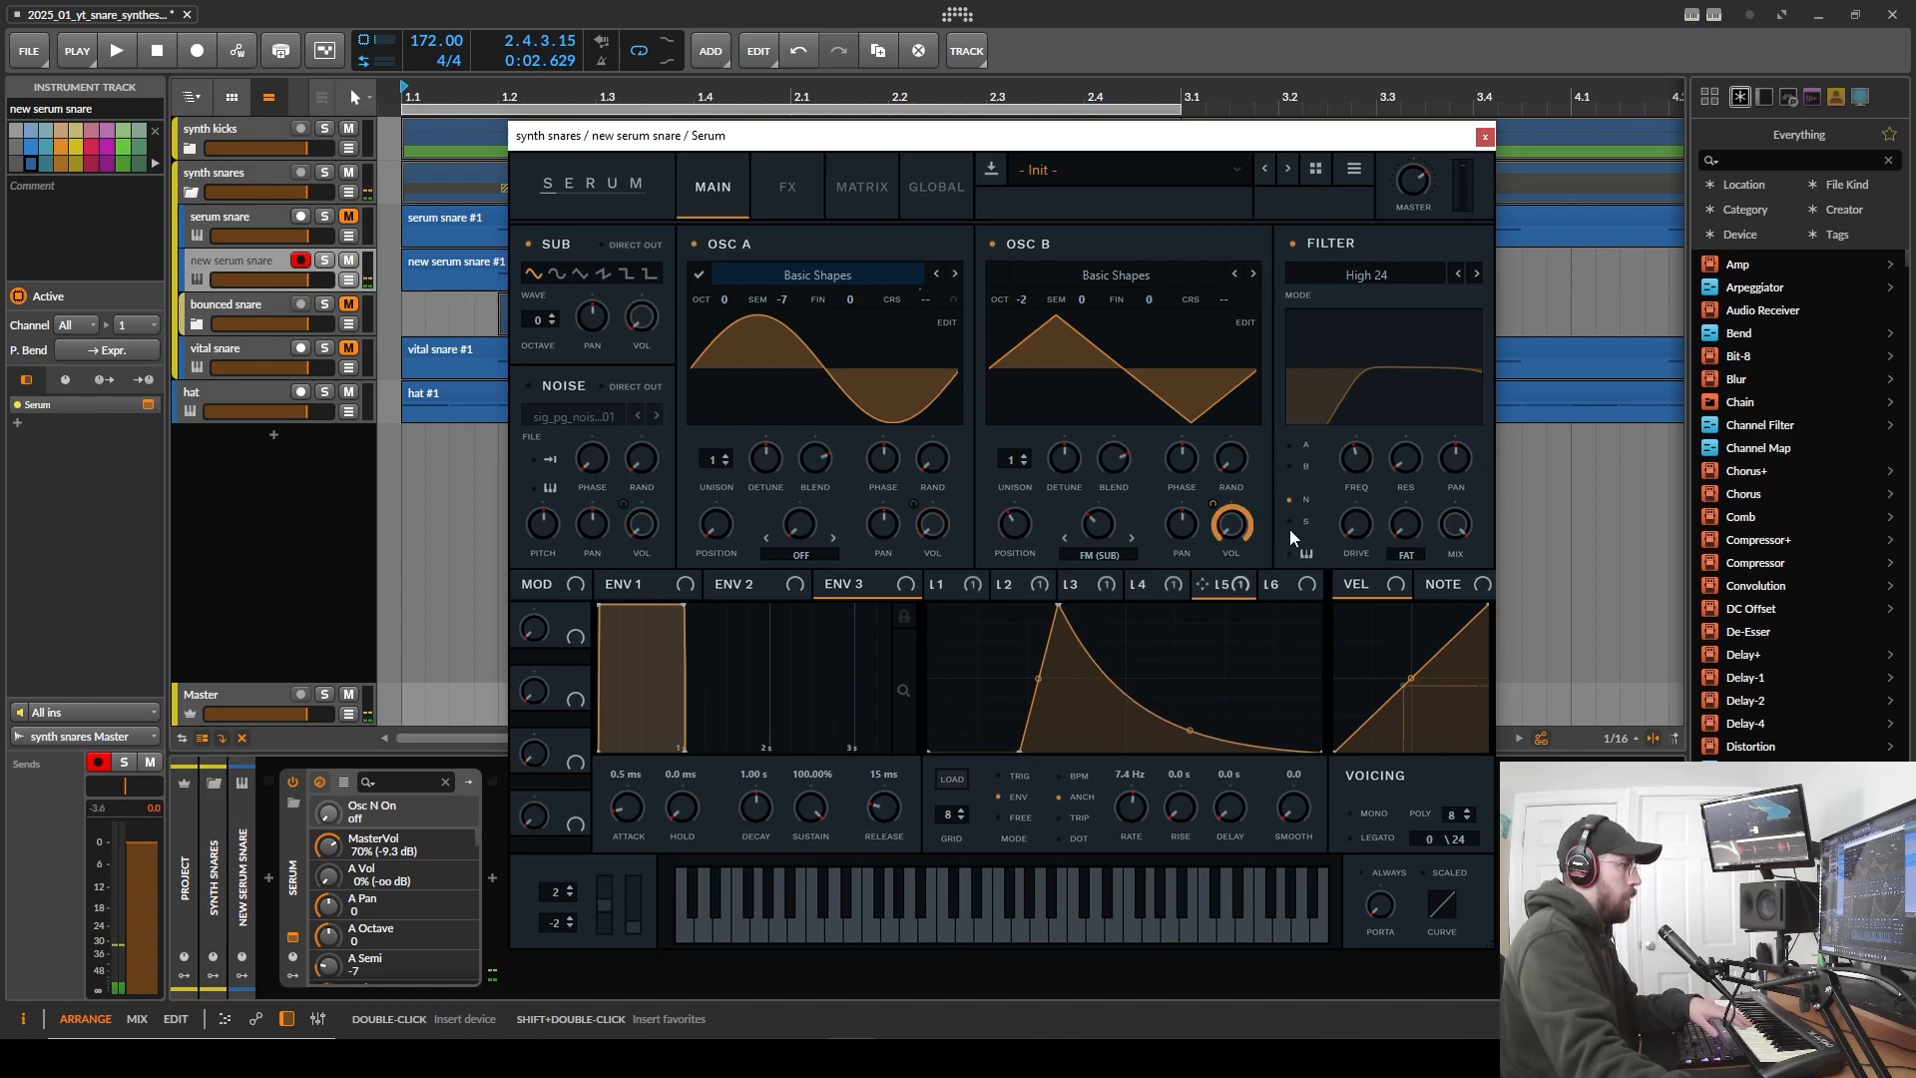
pyautogui.click(1300, 465)
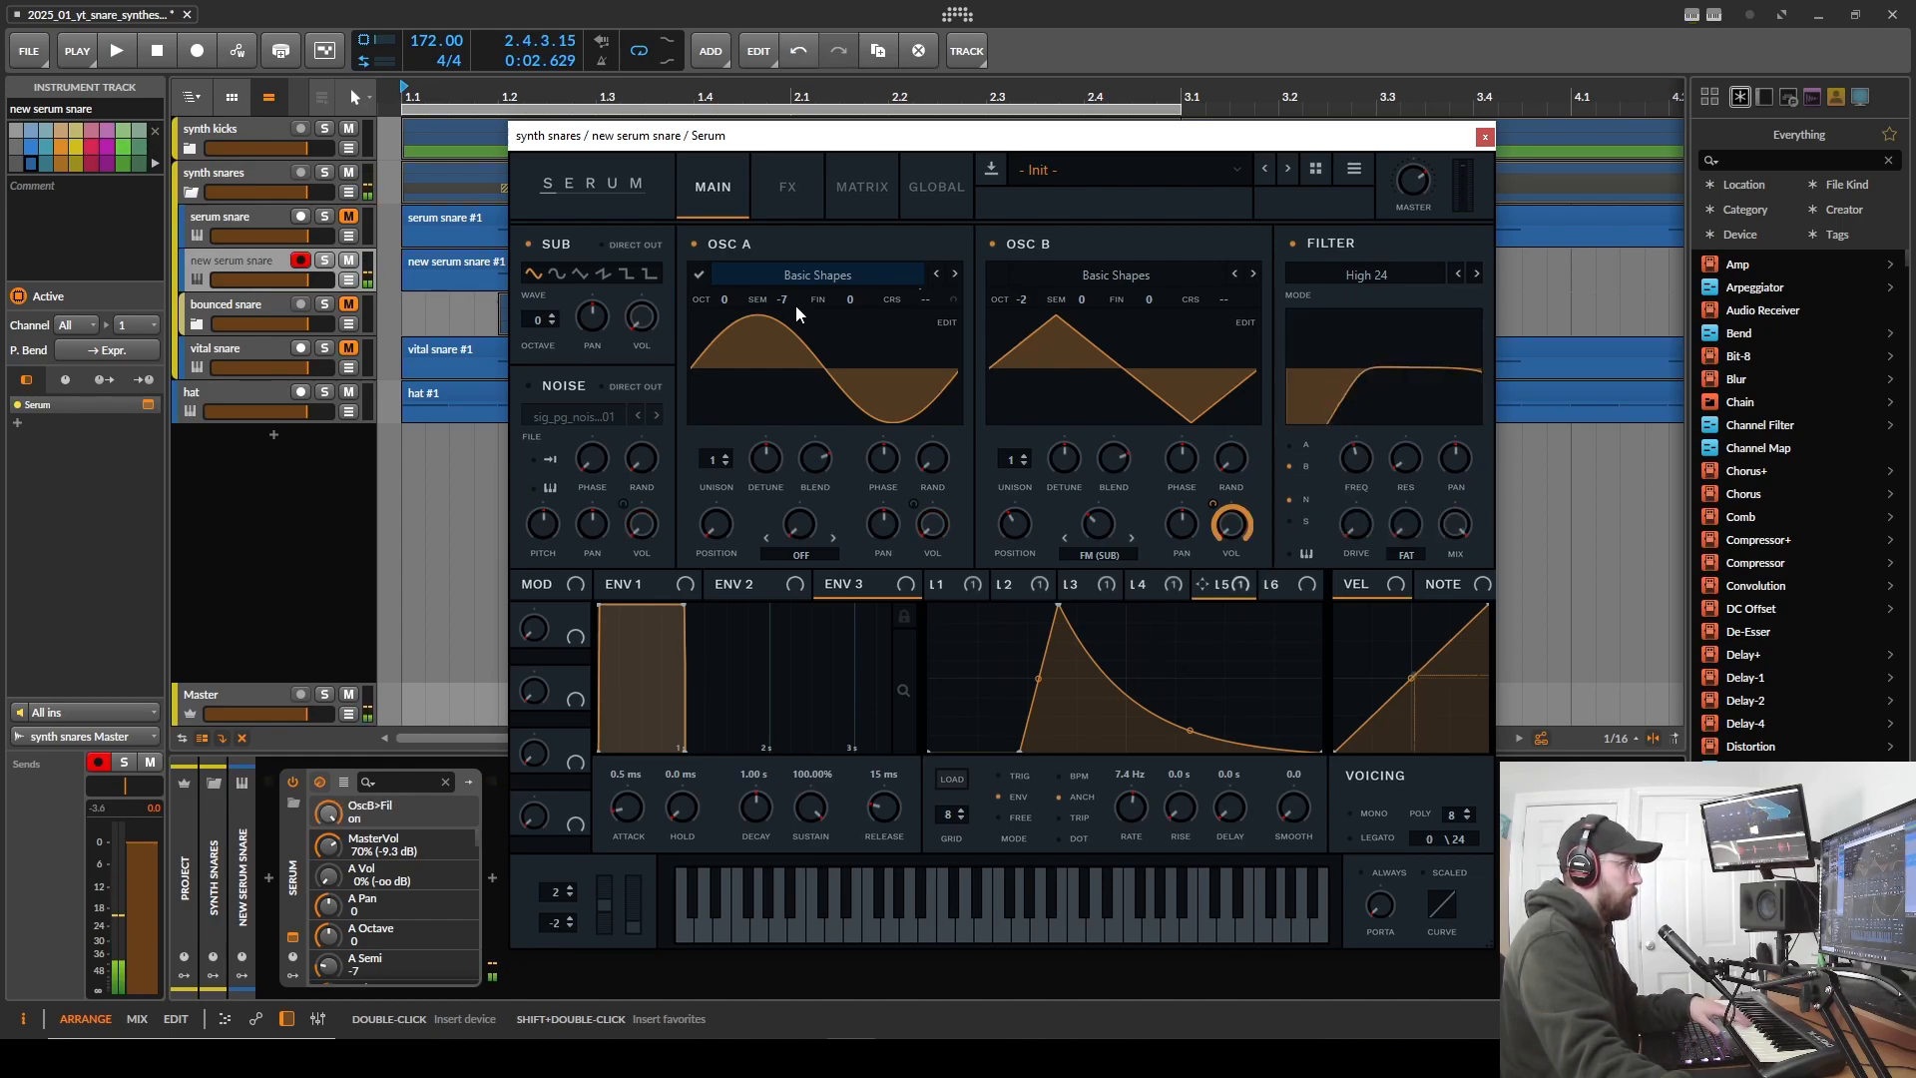
# - Turn the noise oscillator back on and set the sub oscillator's octave to 1
pyautogui.click(578, 389)
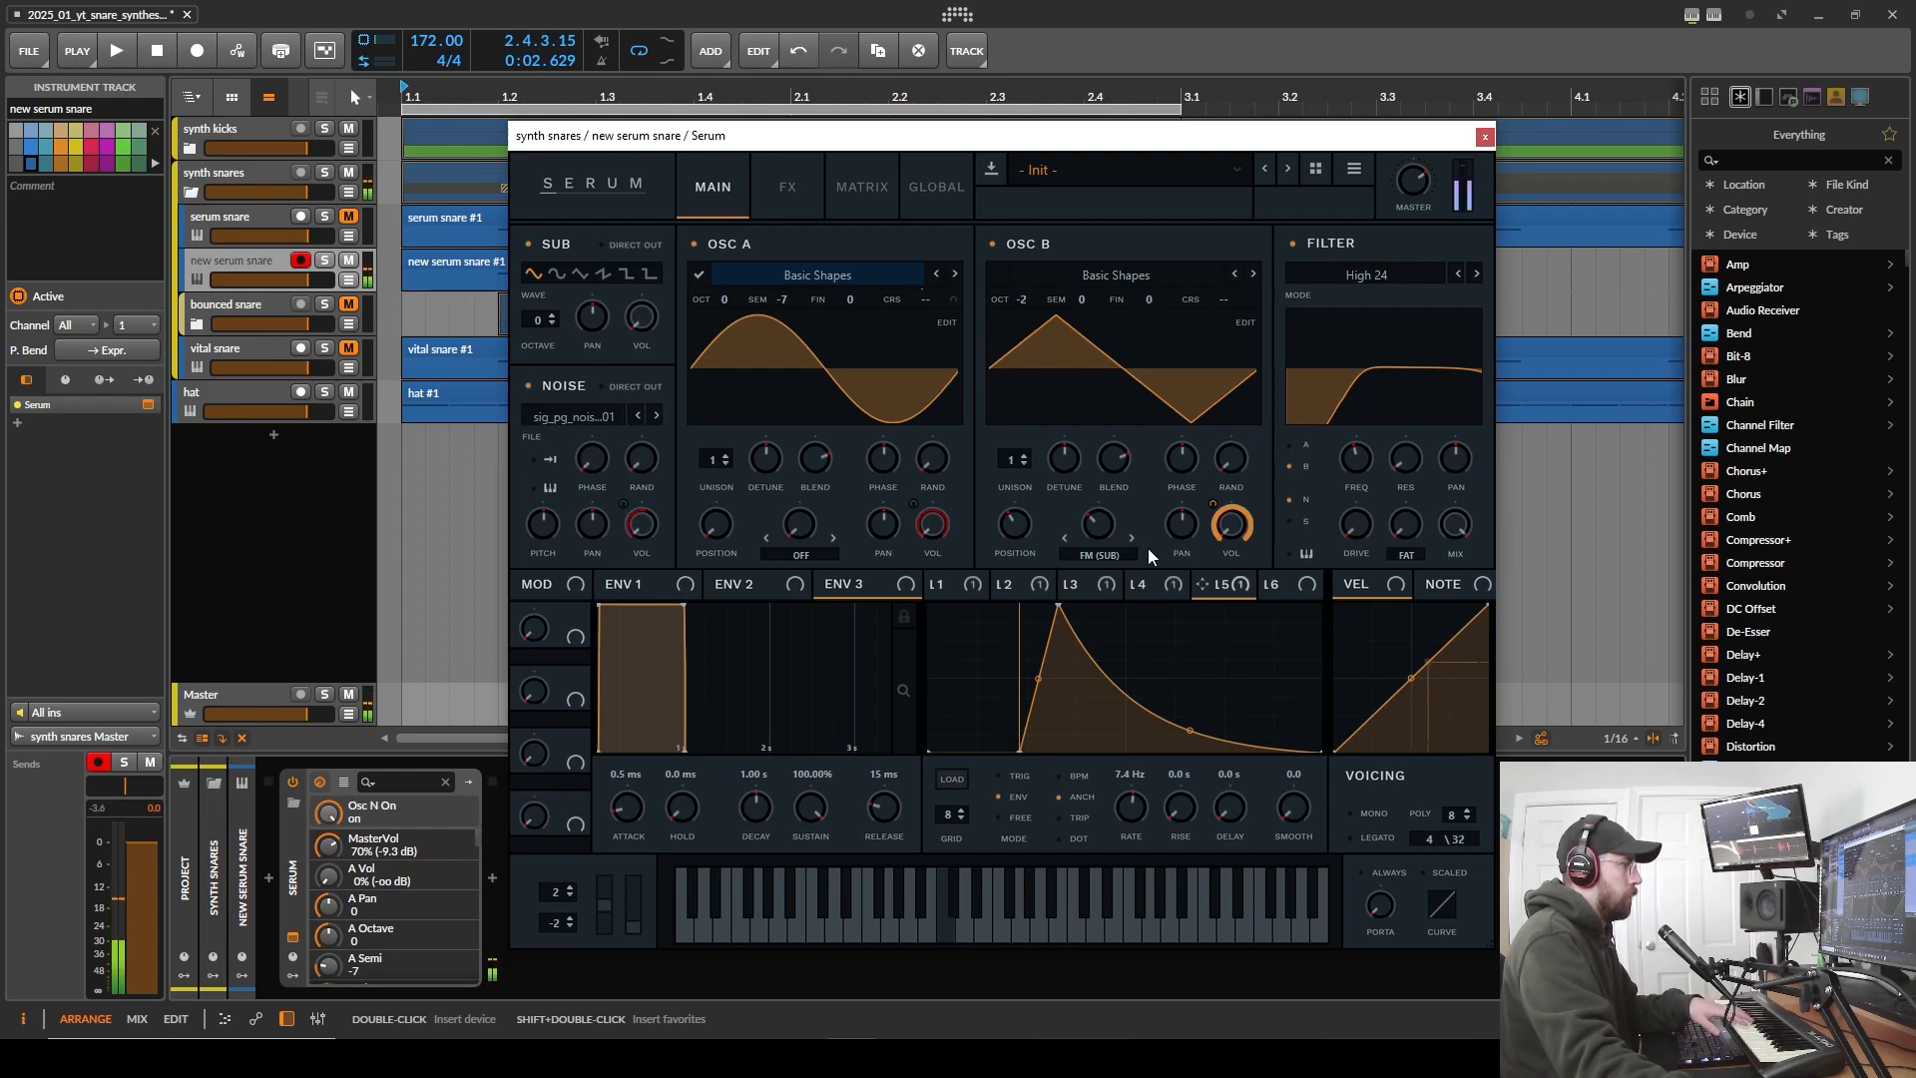
pyautogui.click(552, 315)
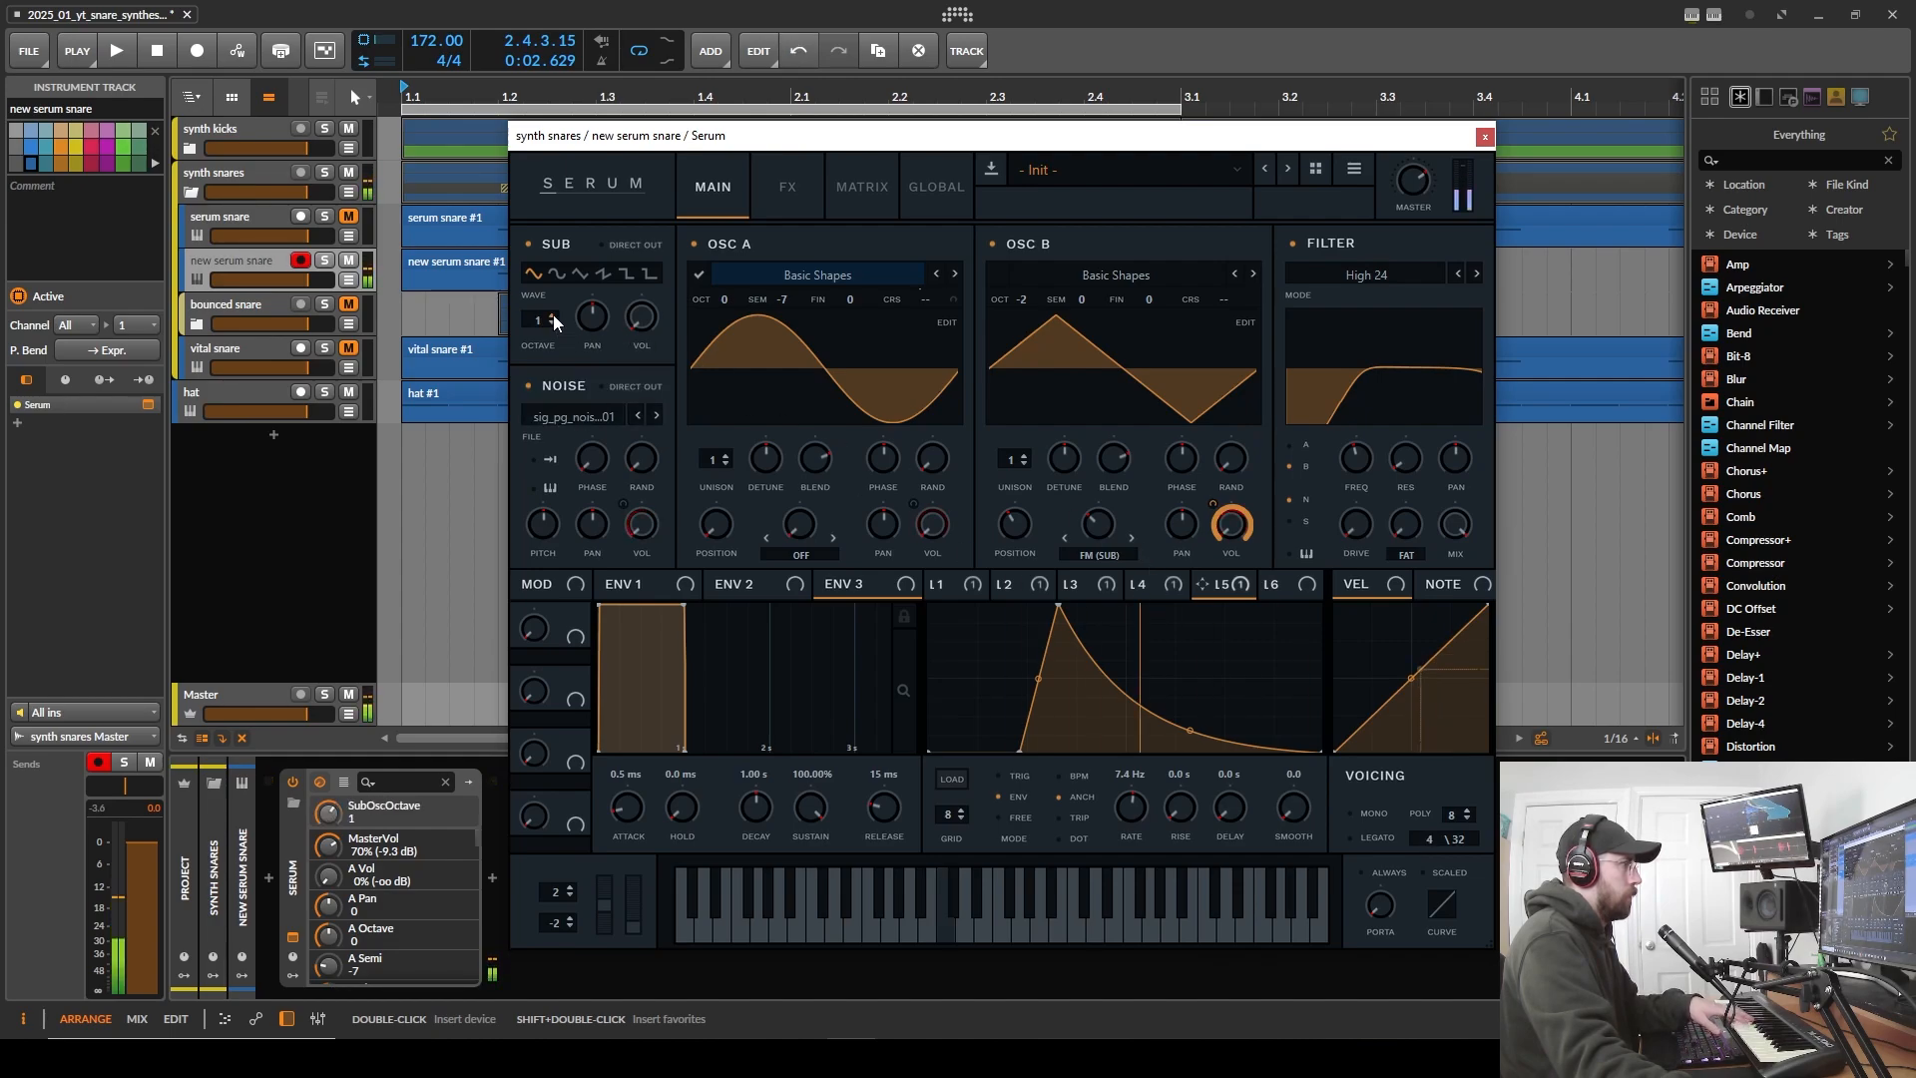
pyautogui.click(553, 321)
pyautogui.click(553, 316)
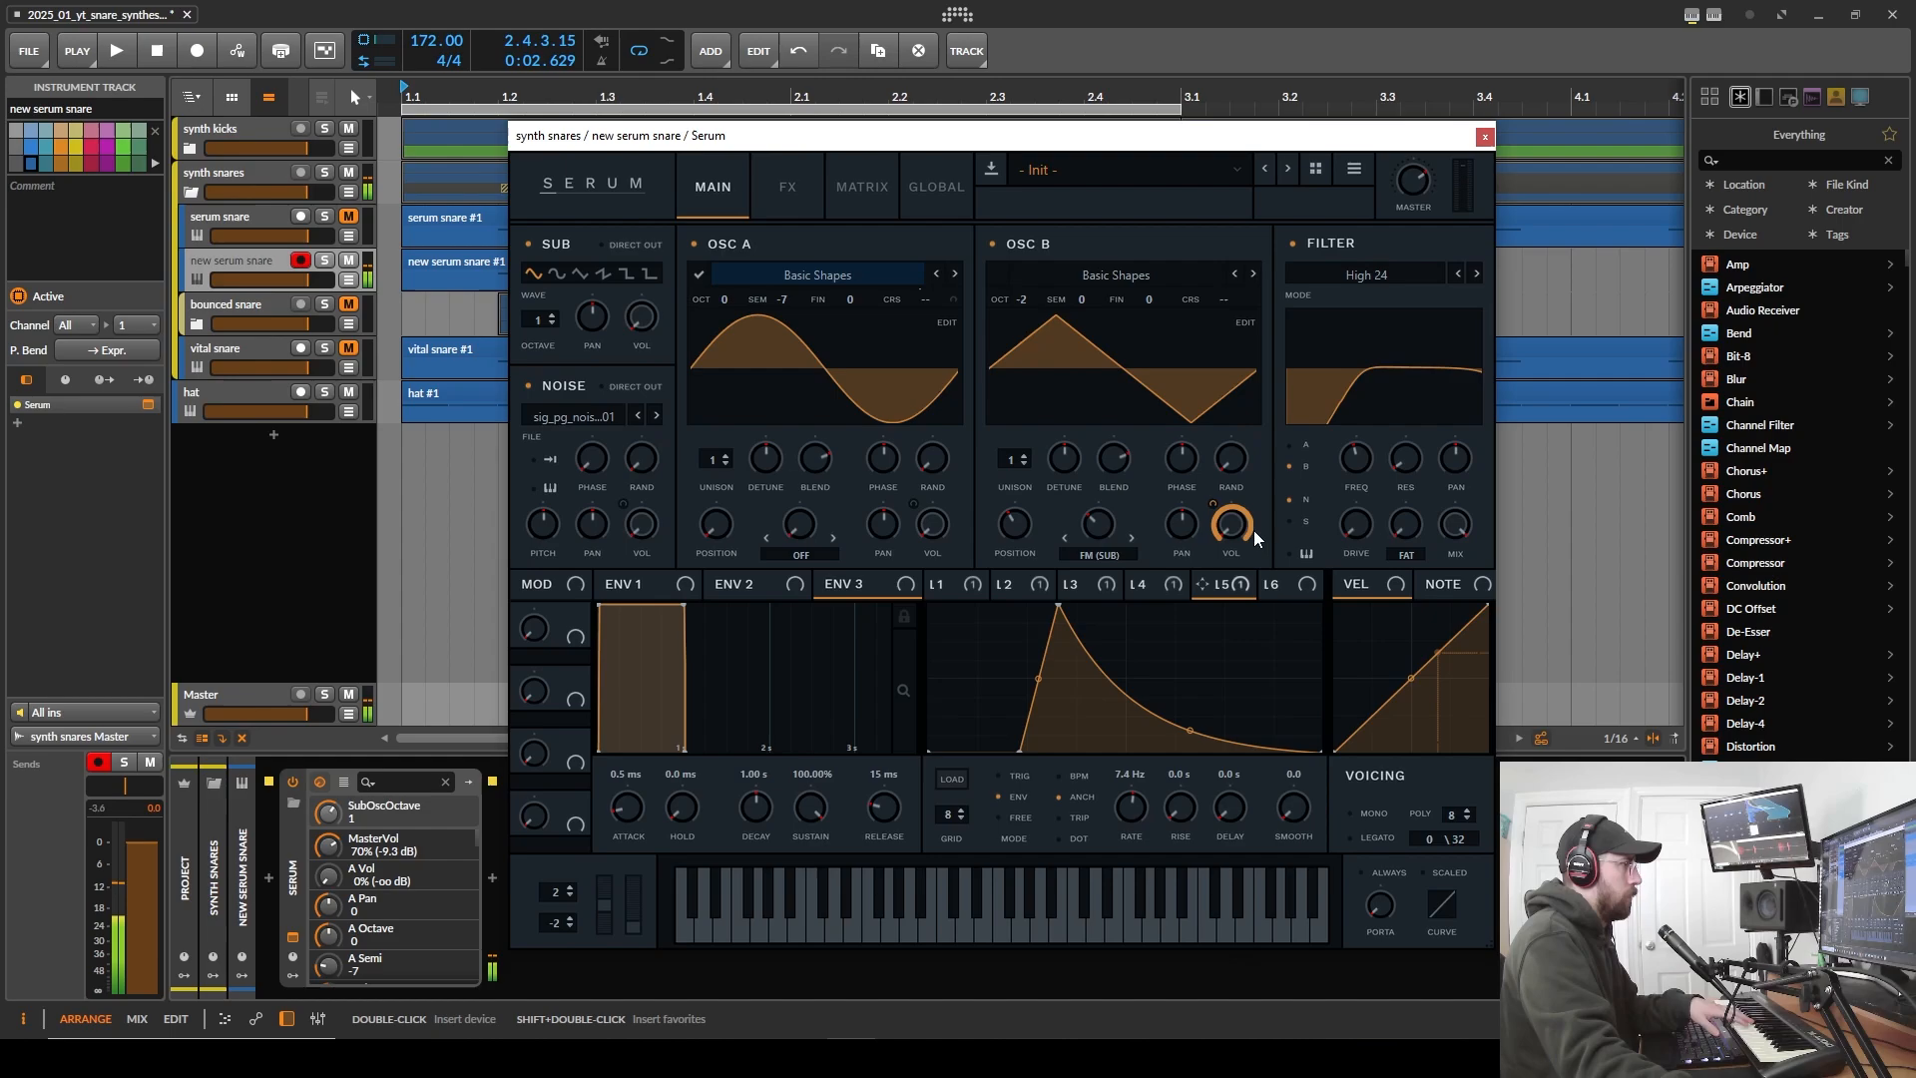
# - Reduce LFO 5's amount on oscillator B's volume to 39 and shift its rise start to about 20% and its peak to about 29% of the cycle
pyautogui.moveTo(1230, 509); pyautogui.dragTo(1236, 581)
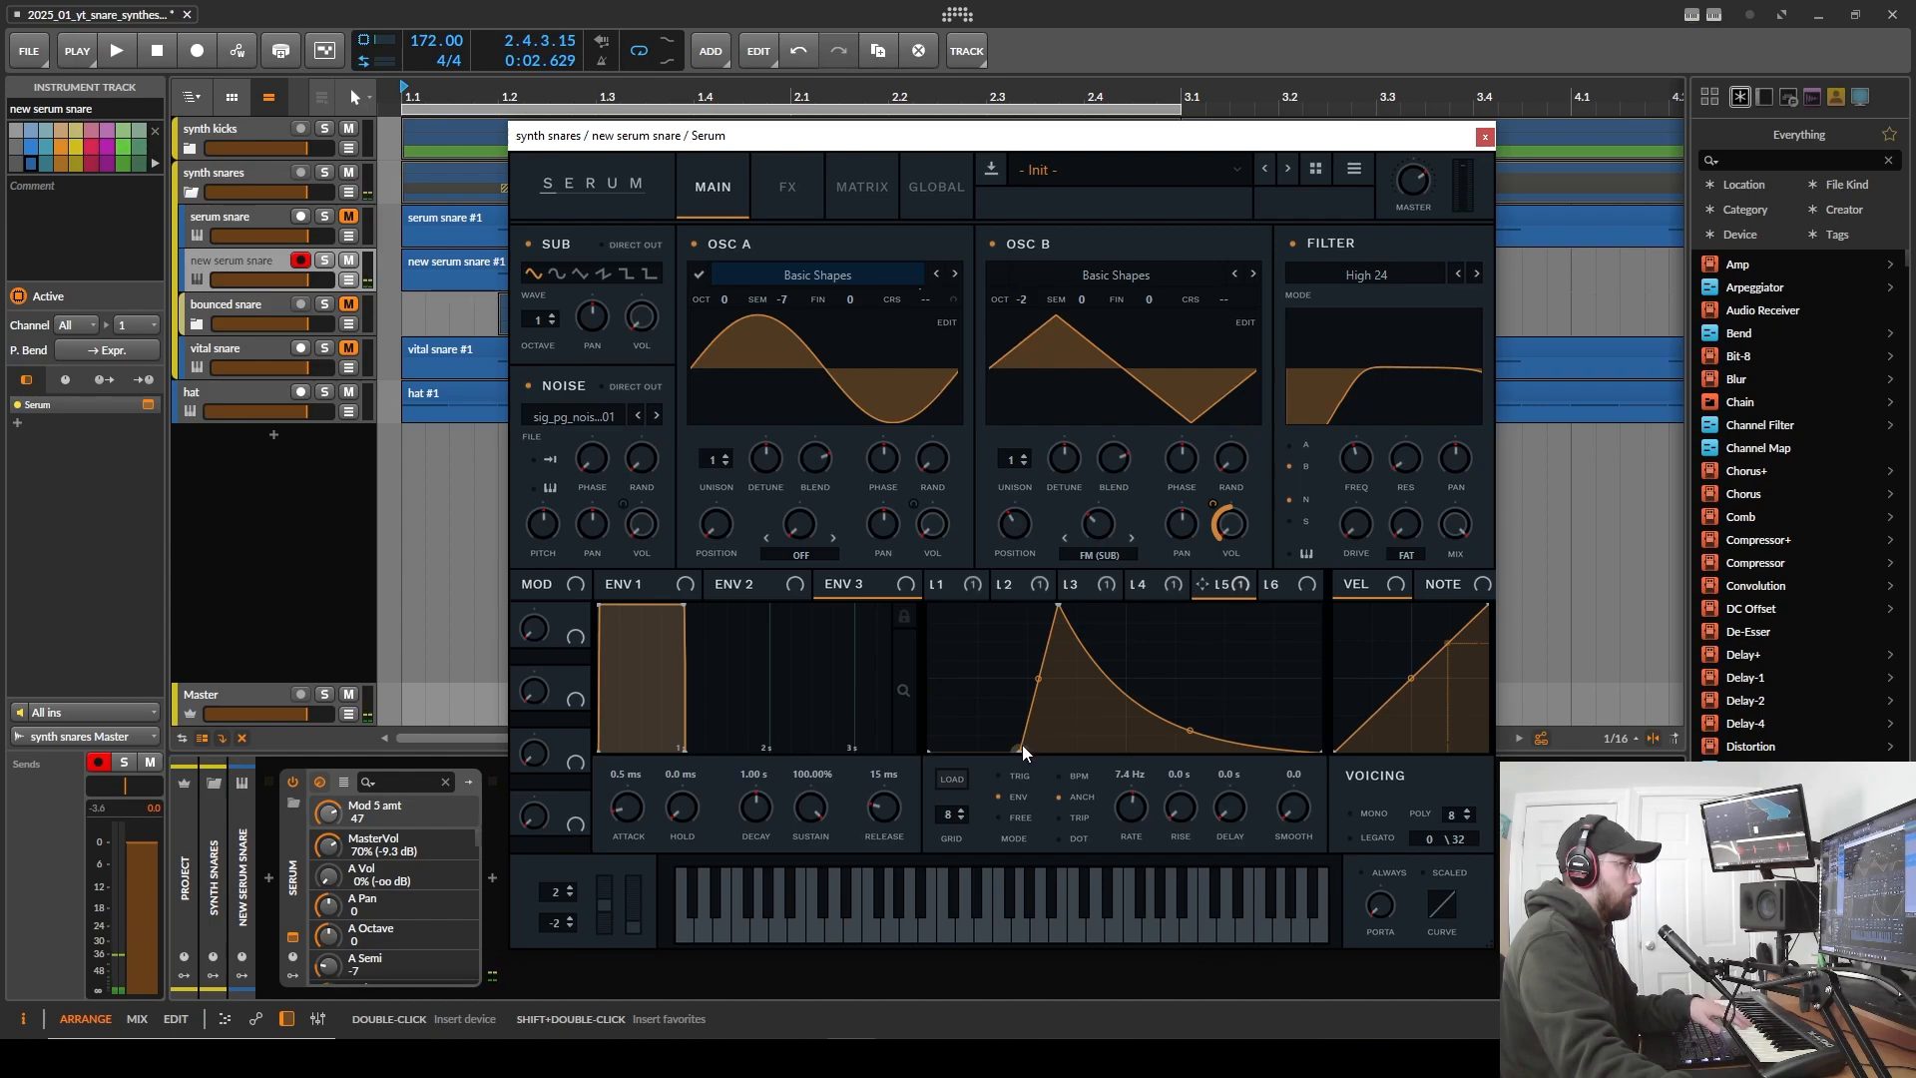
pyautogui.moveTo(1022, 747); pyautogui.dragTo(1007, 751)
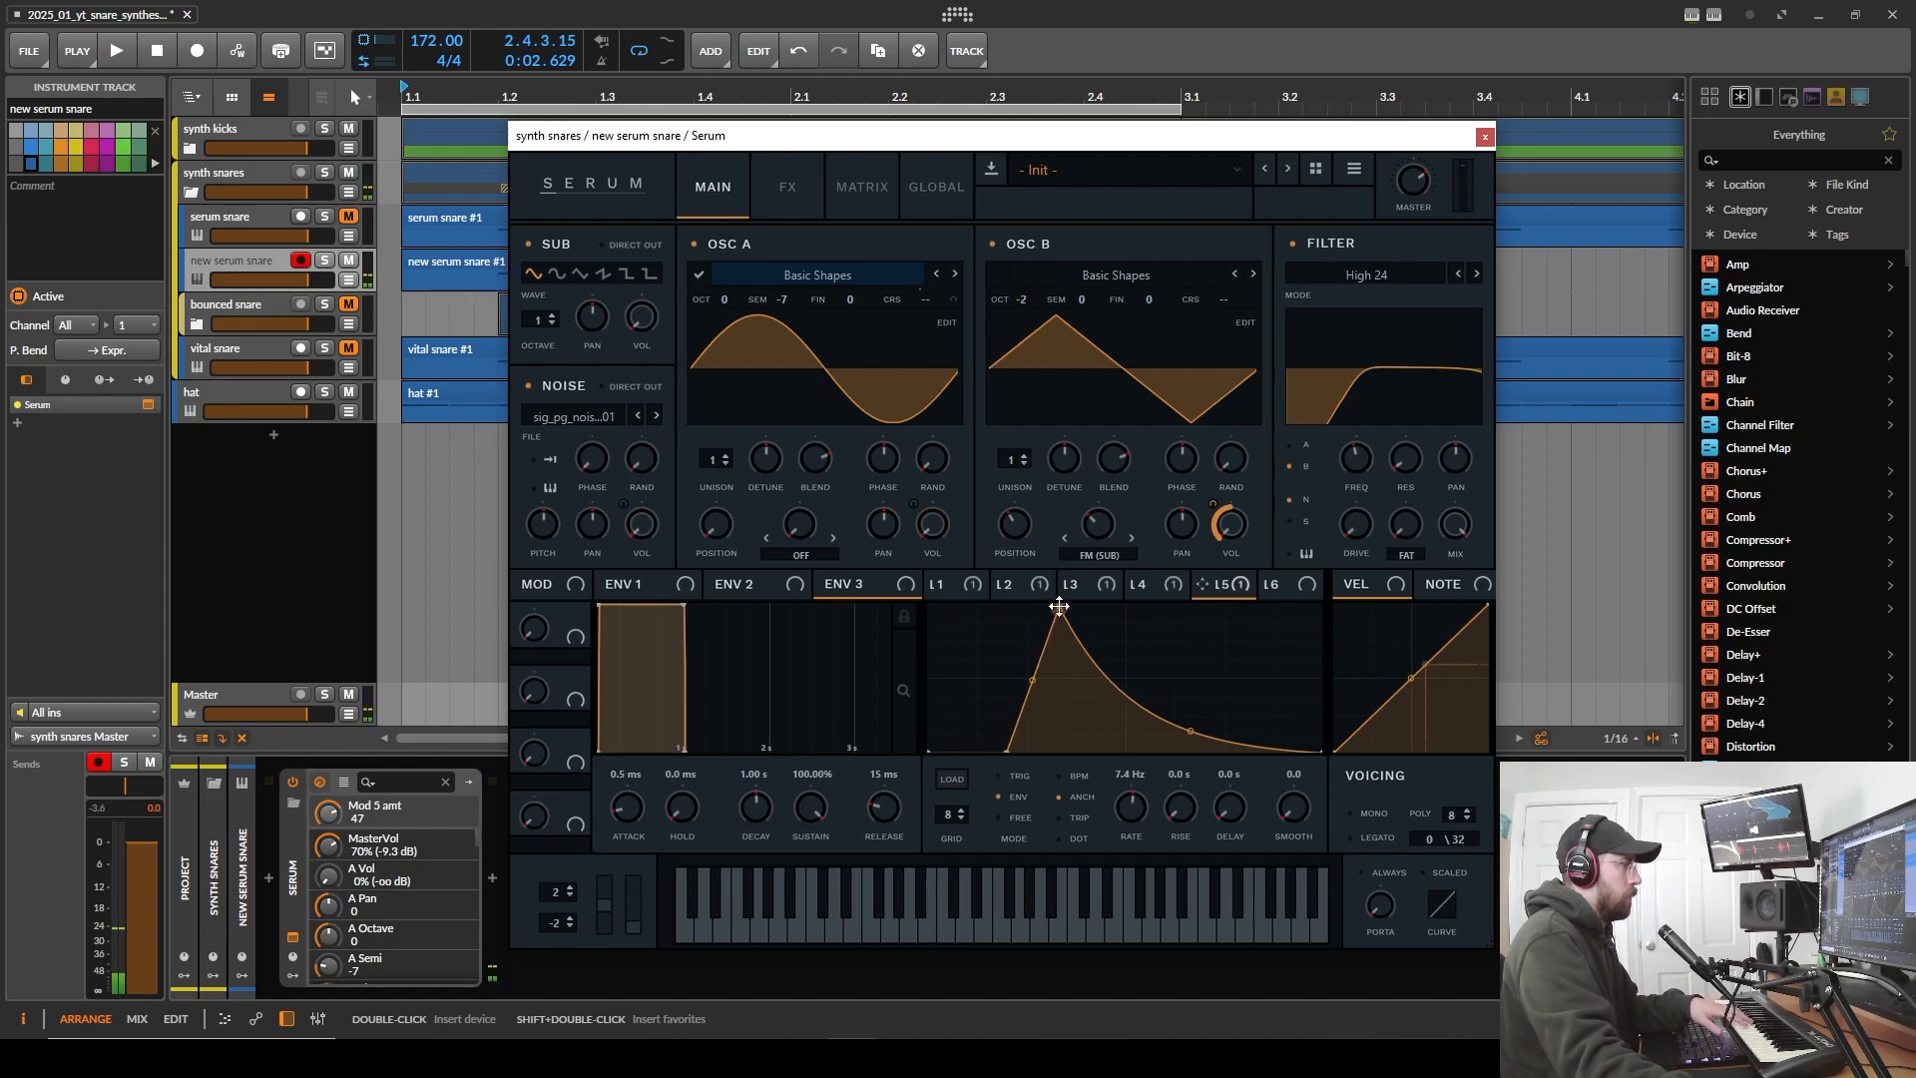
pyautogui.moveTo(1059, 606); pyautogui.dragTo(1041, 576)
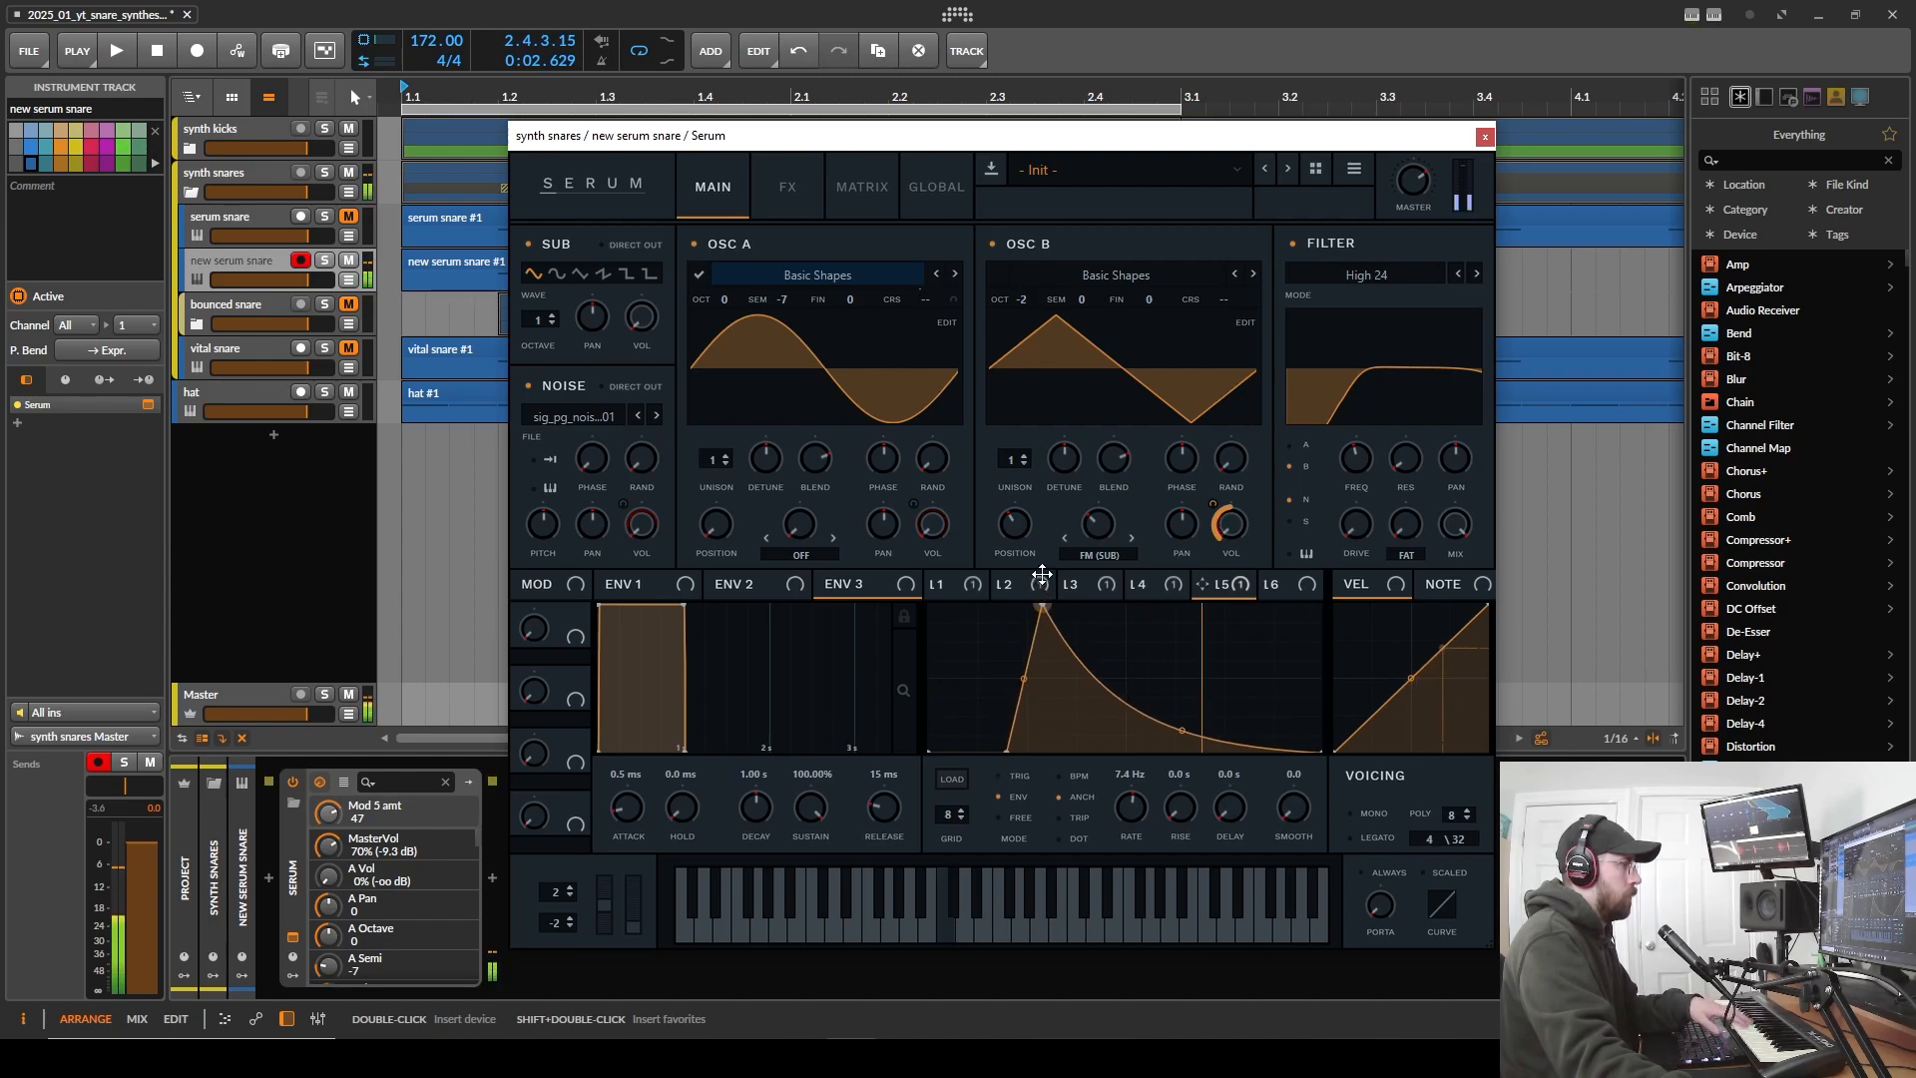
pyautogui.moveTo(1209, 506); pyautogui.dragTo(1203, 513)
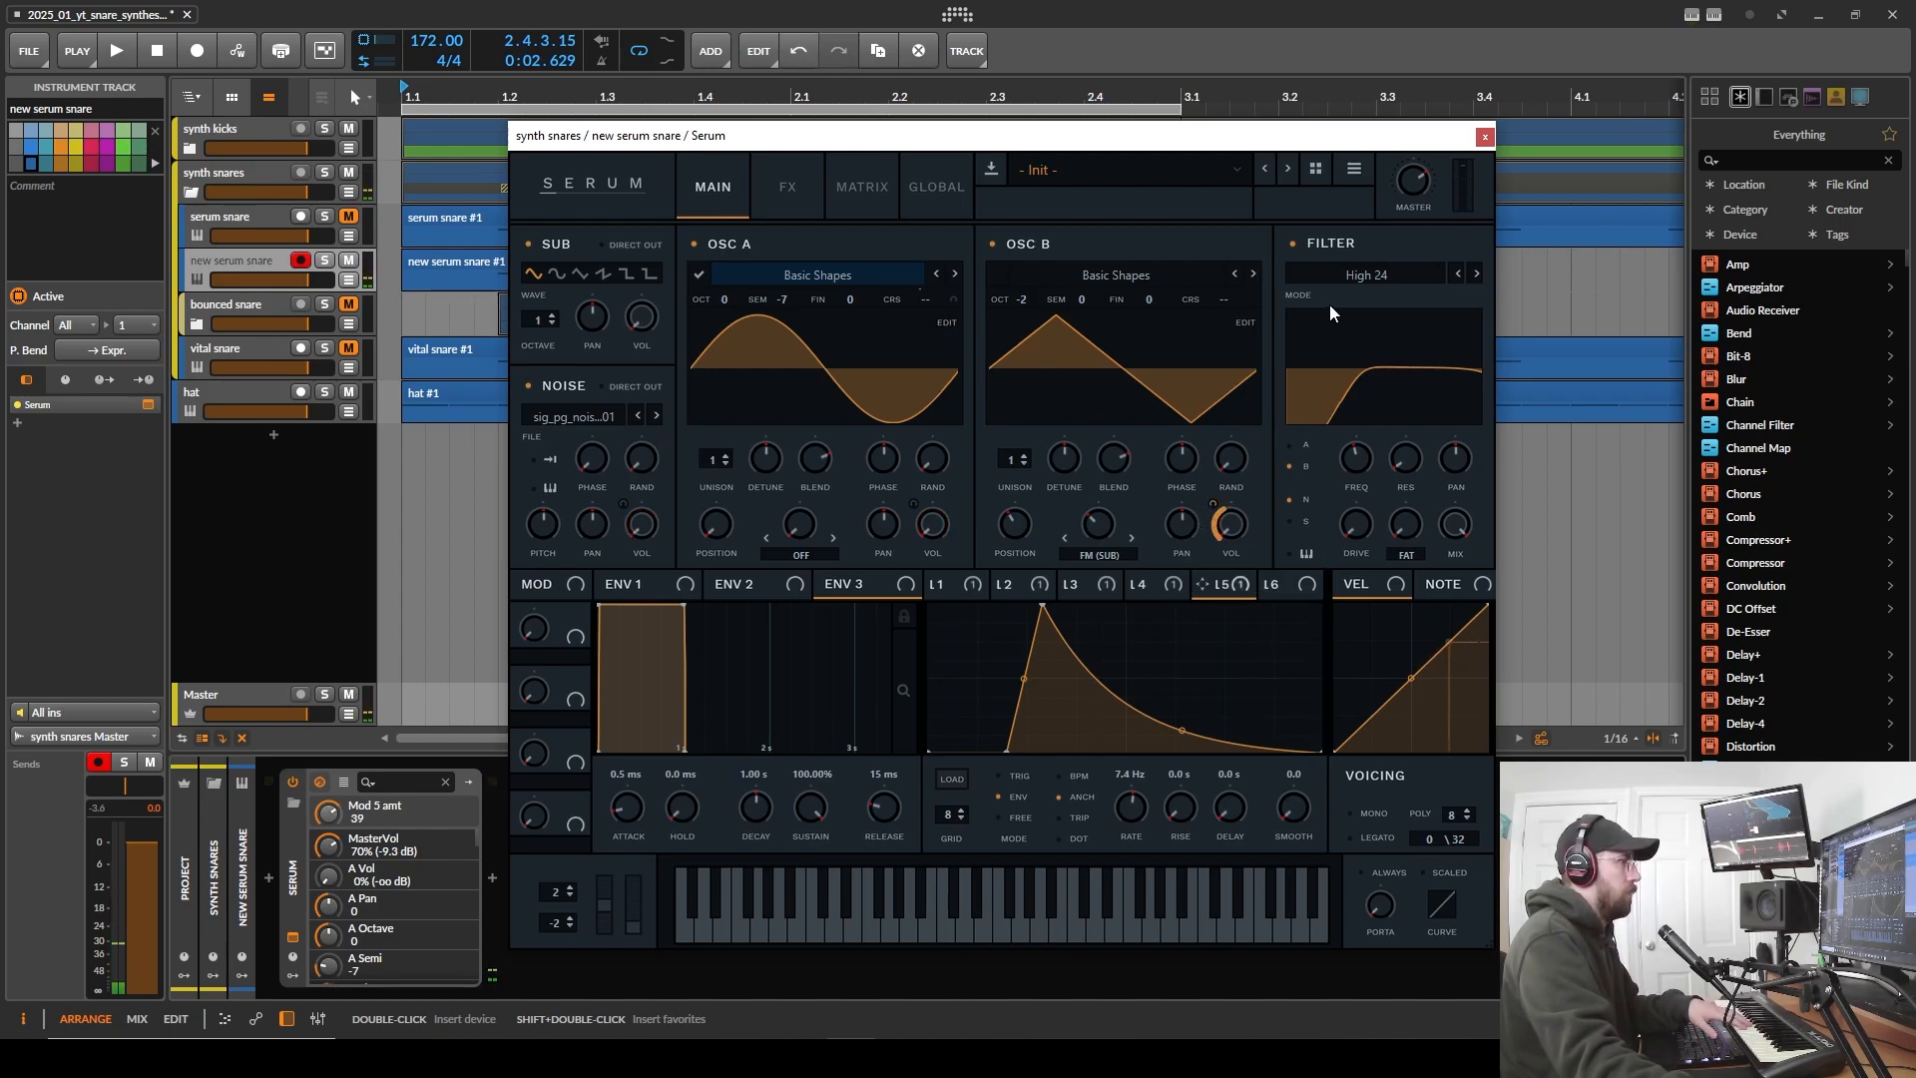
# - Set the filter drive to 6 and modulate the filter cutoff from LFO 4 with an amount of 12
pyautogui.click(1145, 587)
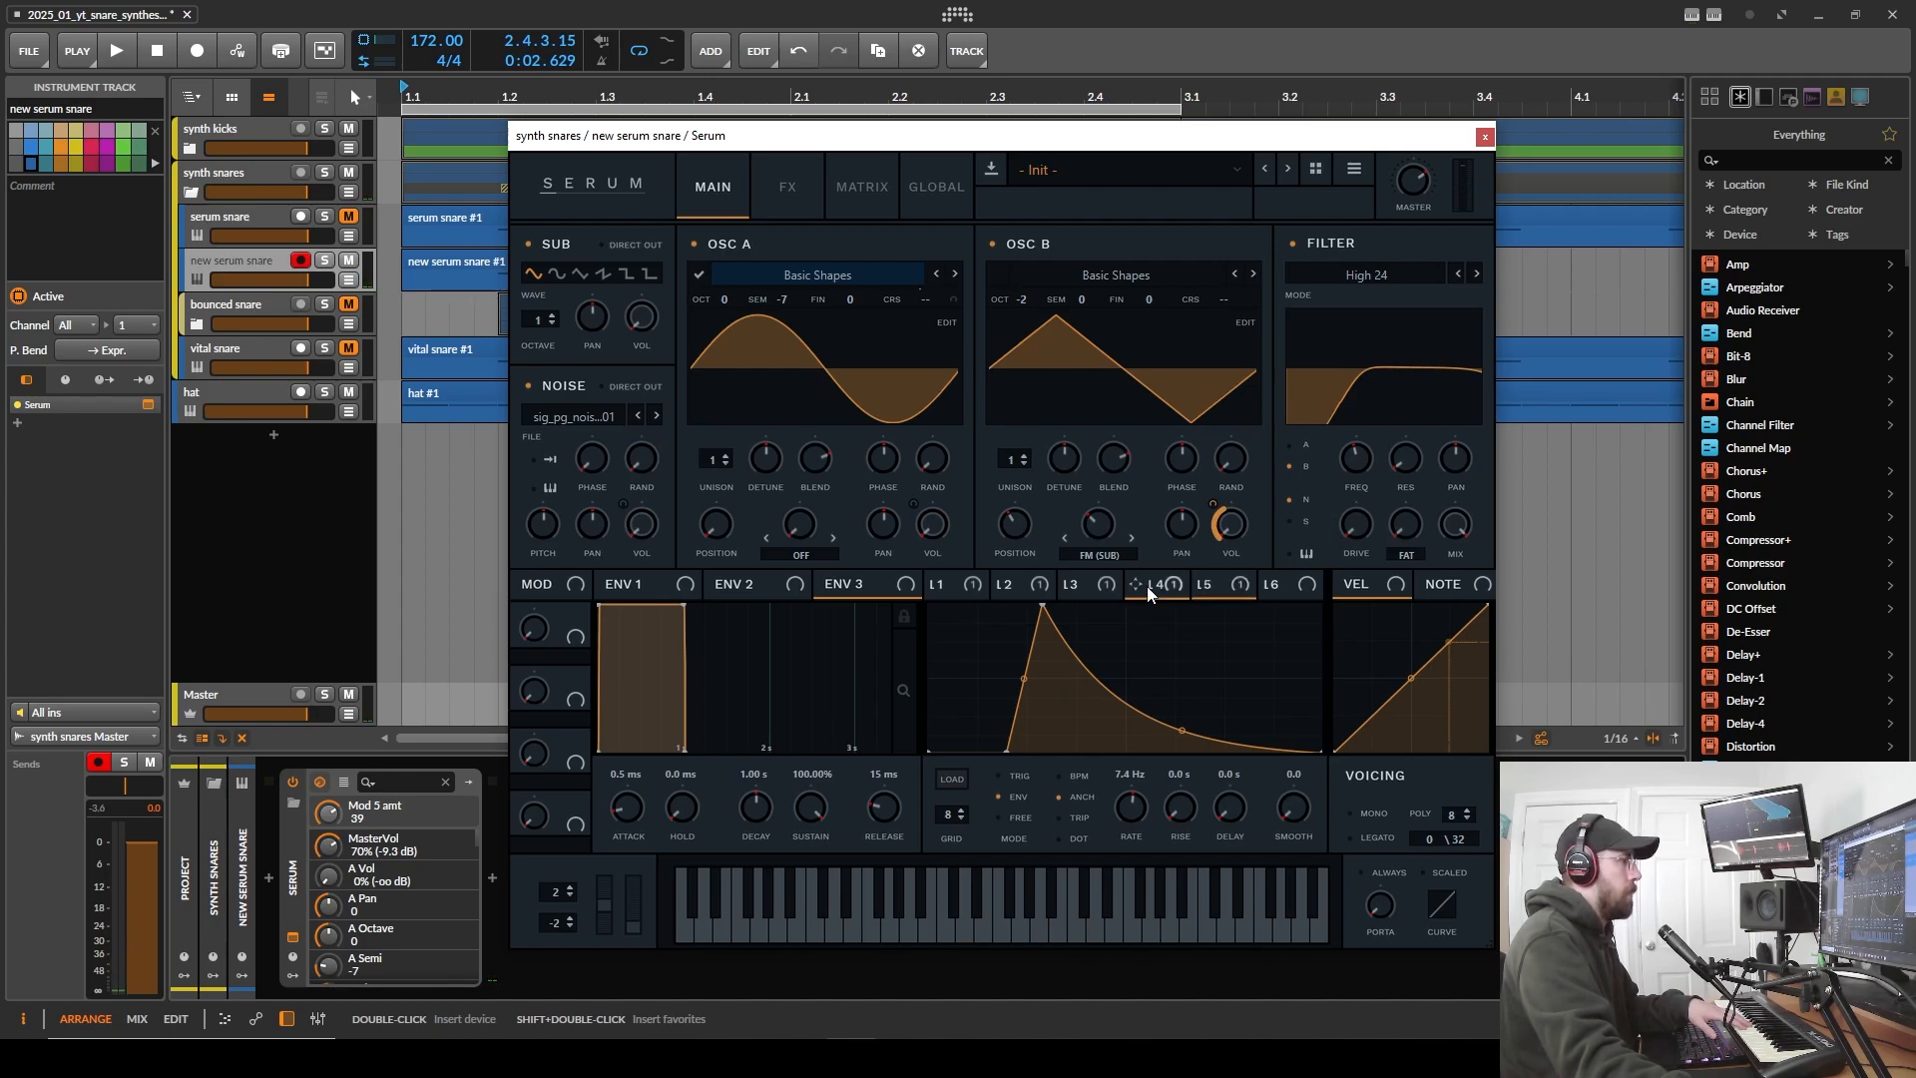
pyautogui.moveTo(1365, 523); pyautogui.dragTo(1362, 510)
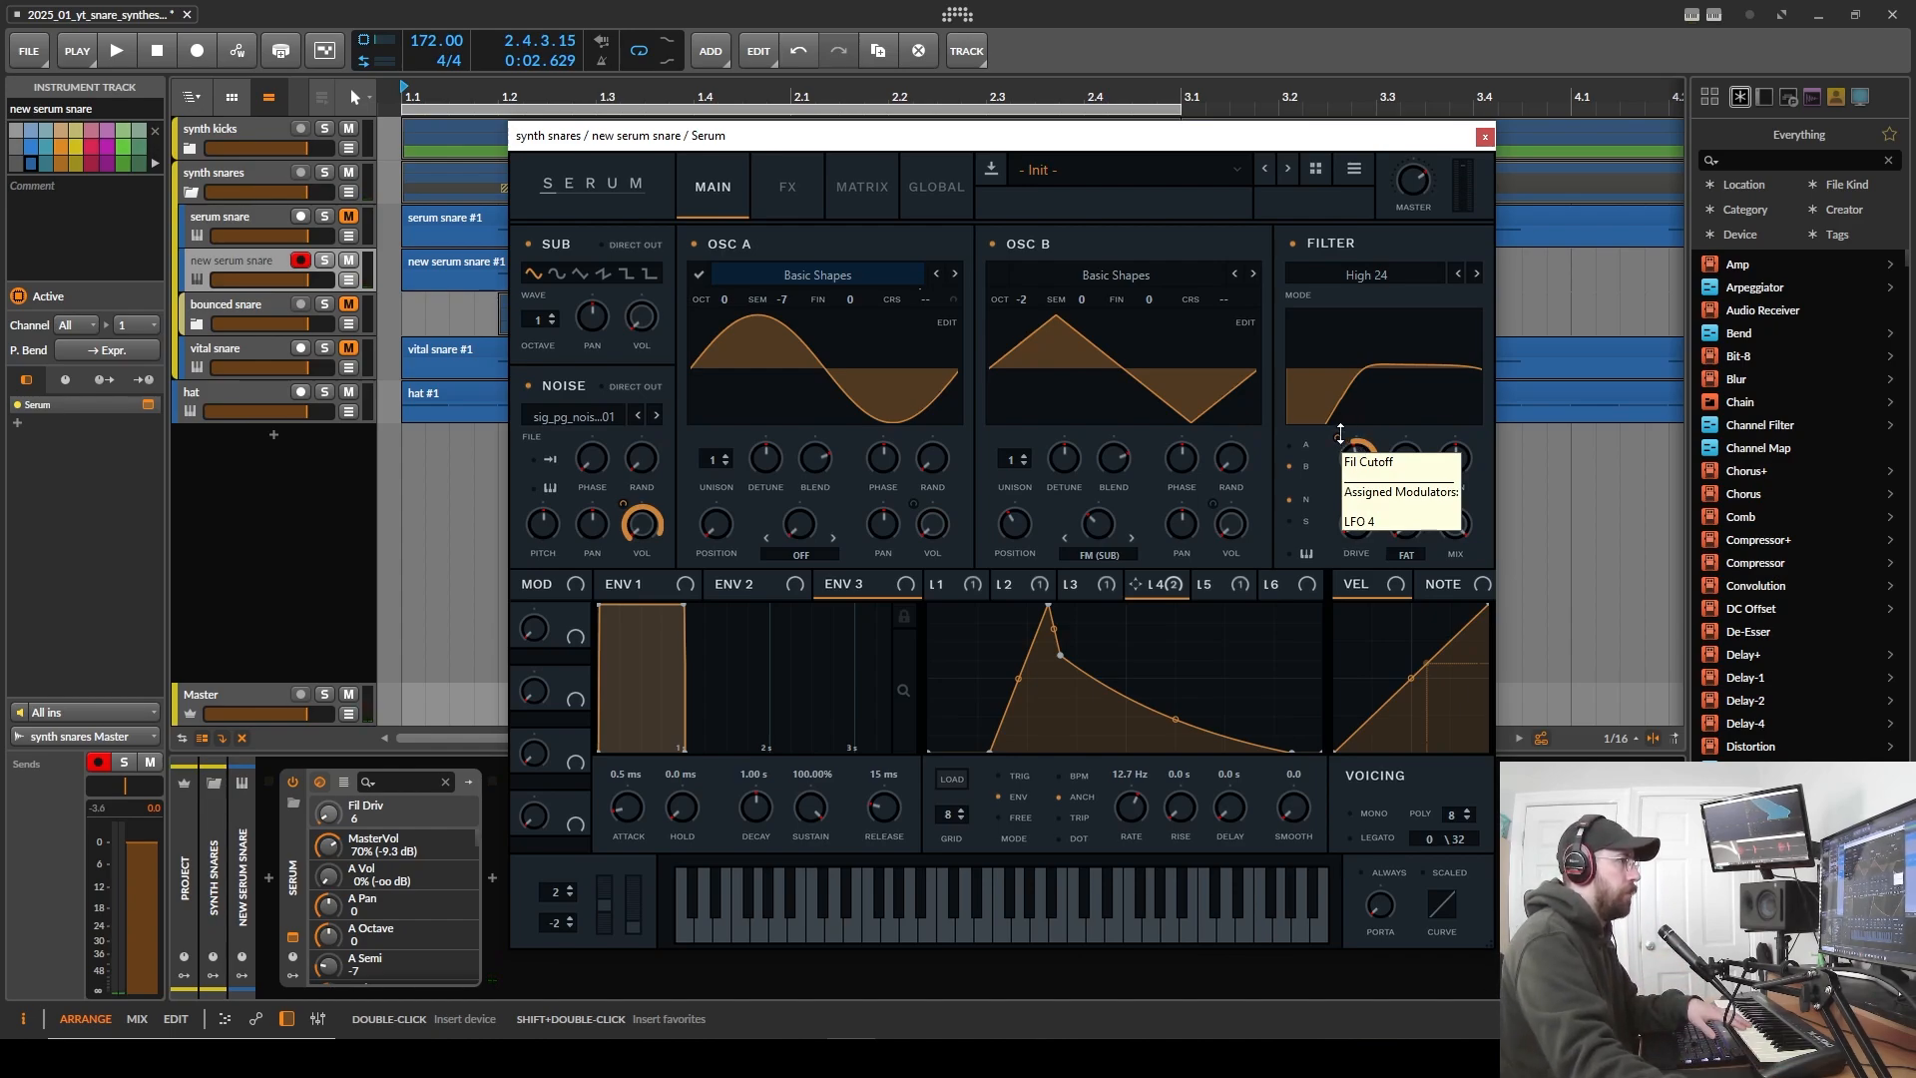
pyautogui.moveTo(1340, 432); pyautogui.dragTo(1344, 486)
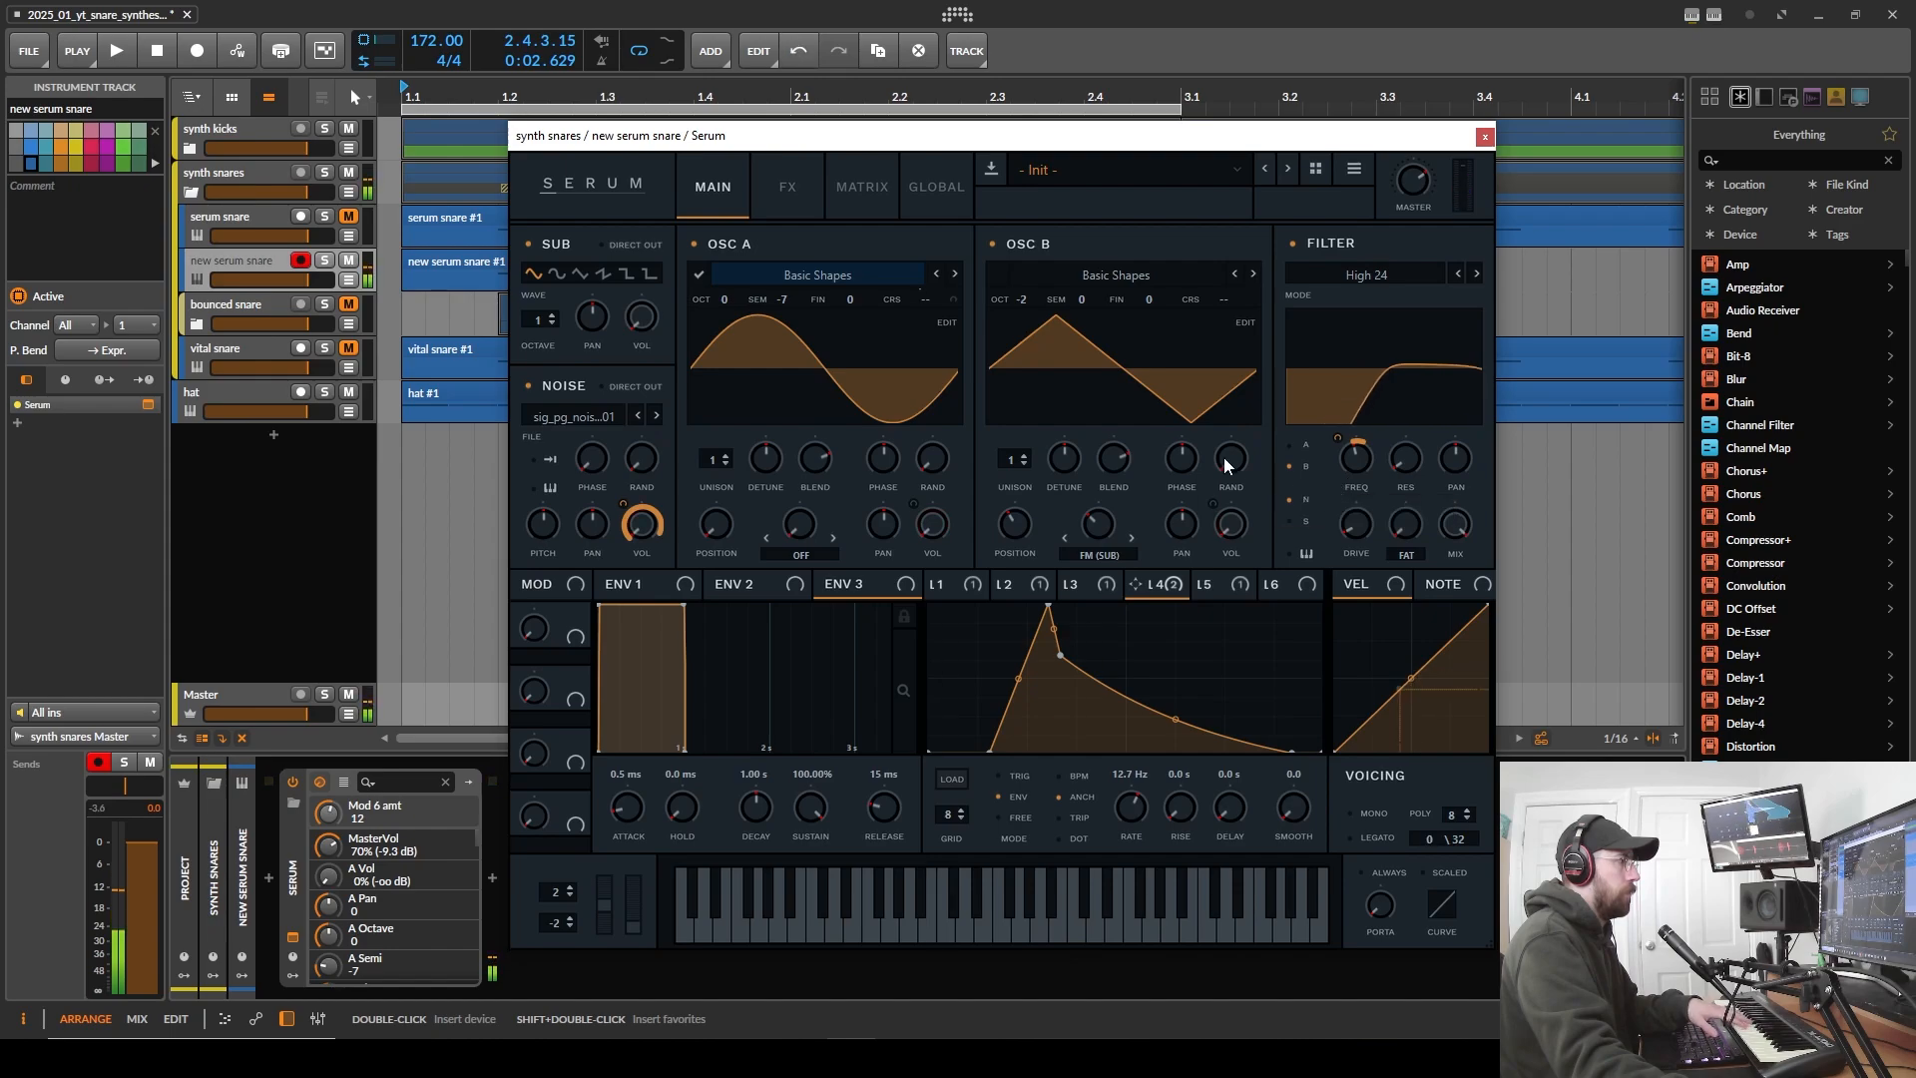
# - Modulate the filter drive slightly from LFO 5, turning oscillator A off while adjusting and back on when done
pyautogui.click(755, 244)
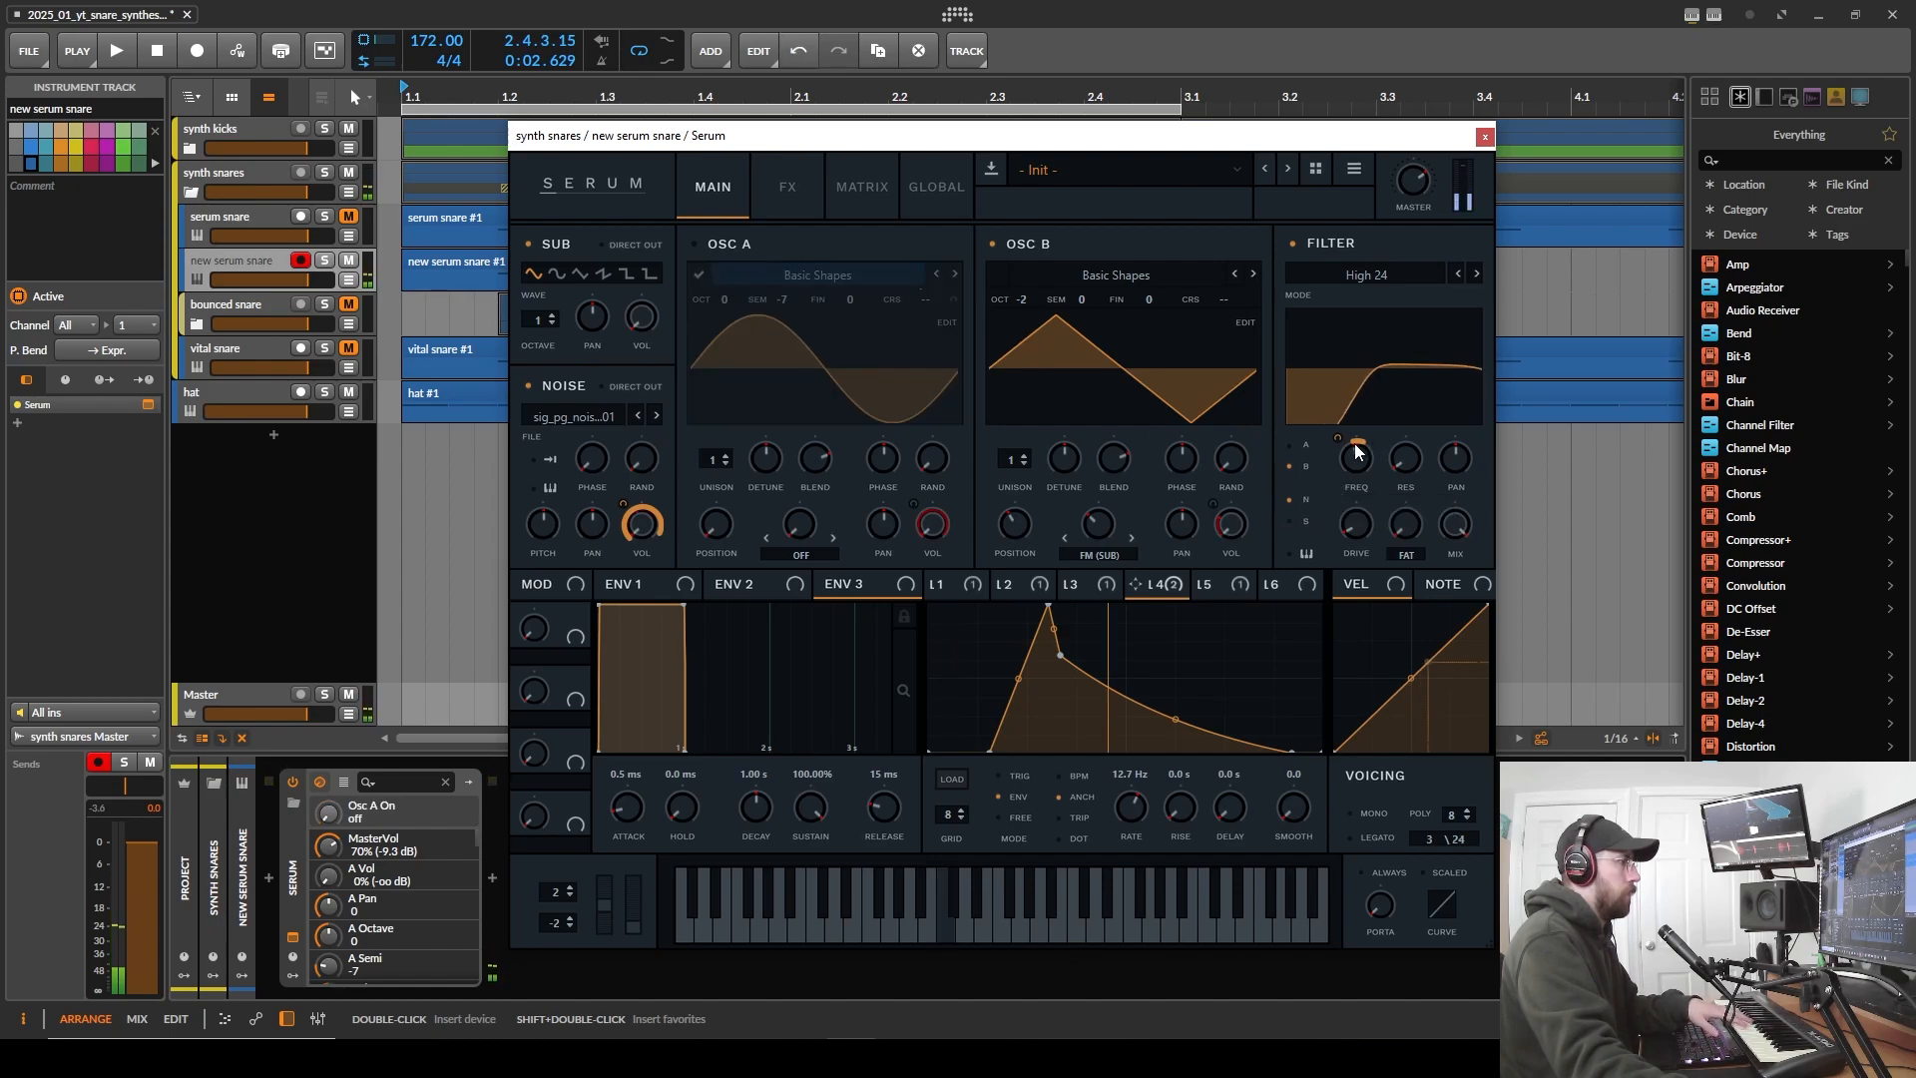
pyautogui.click(1236, 584)
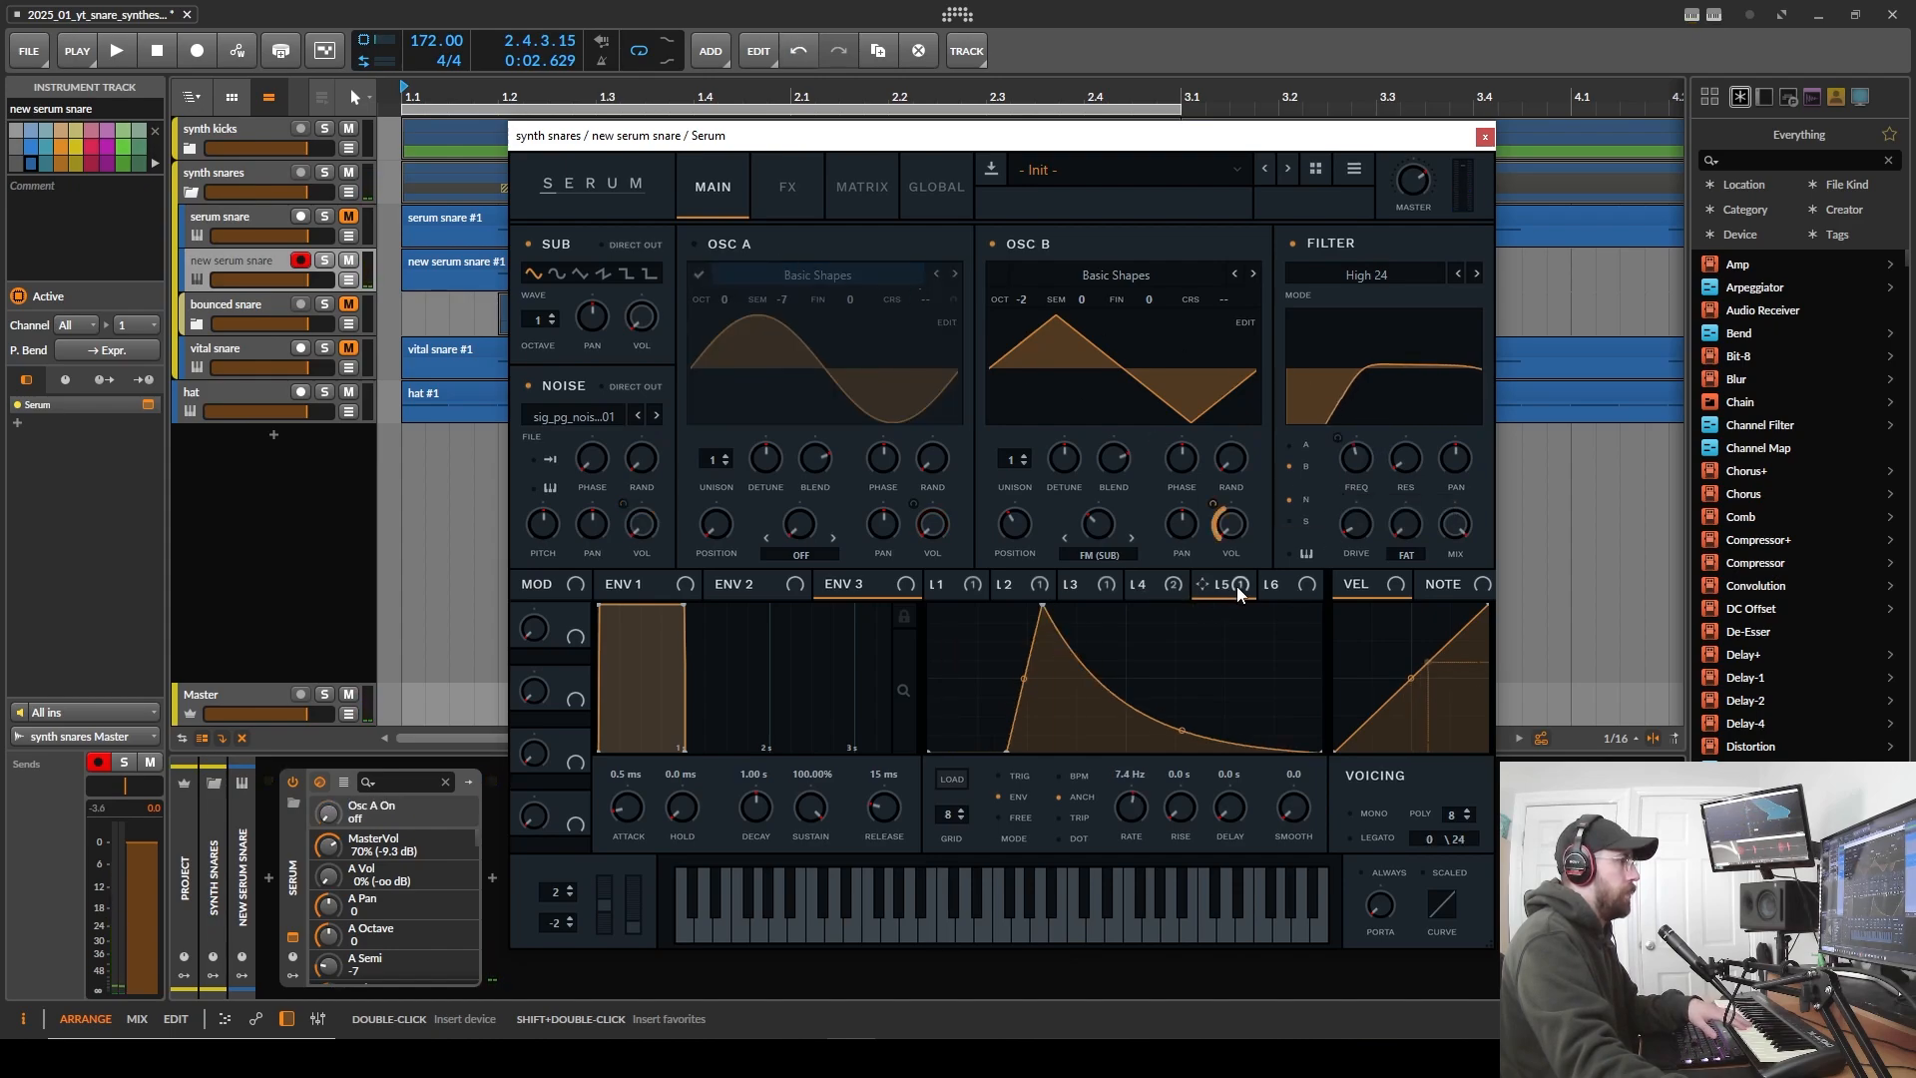
pyautogui.moveTo(1341, 504); pyautogui.dragTo(1329, 594)
pyautogui.click(739, 244)
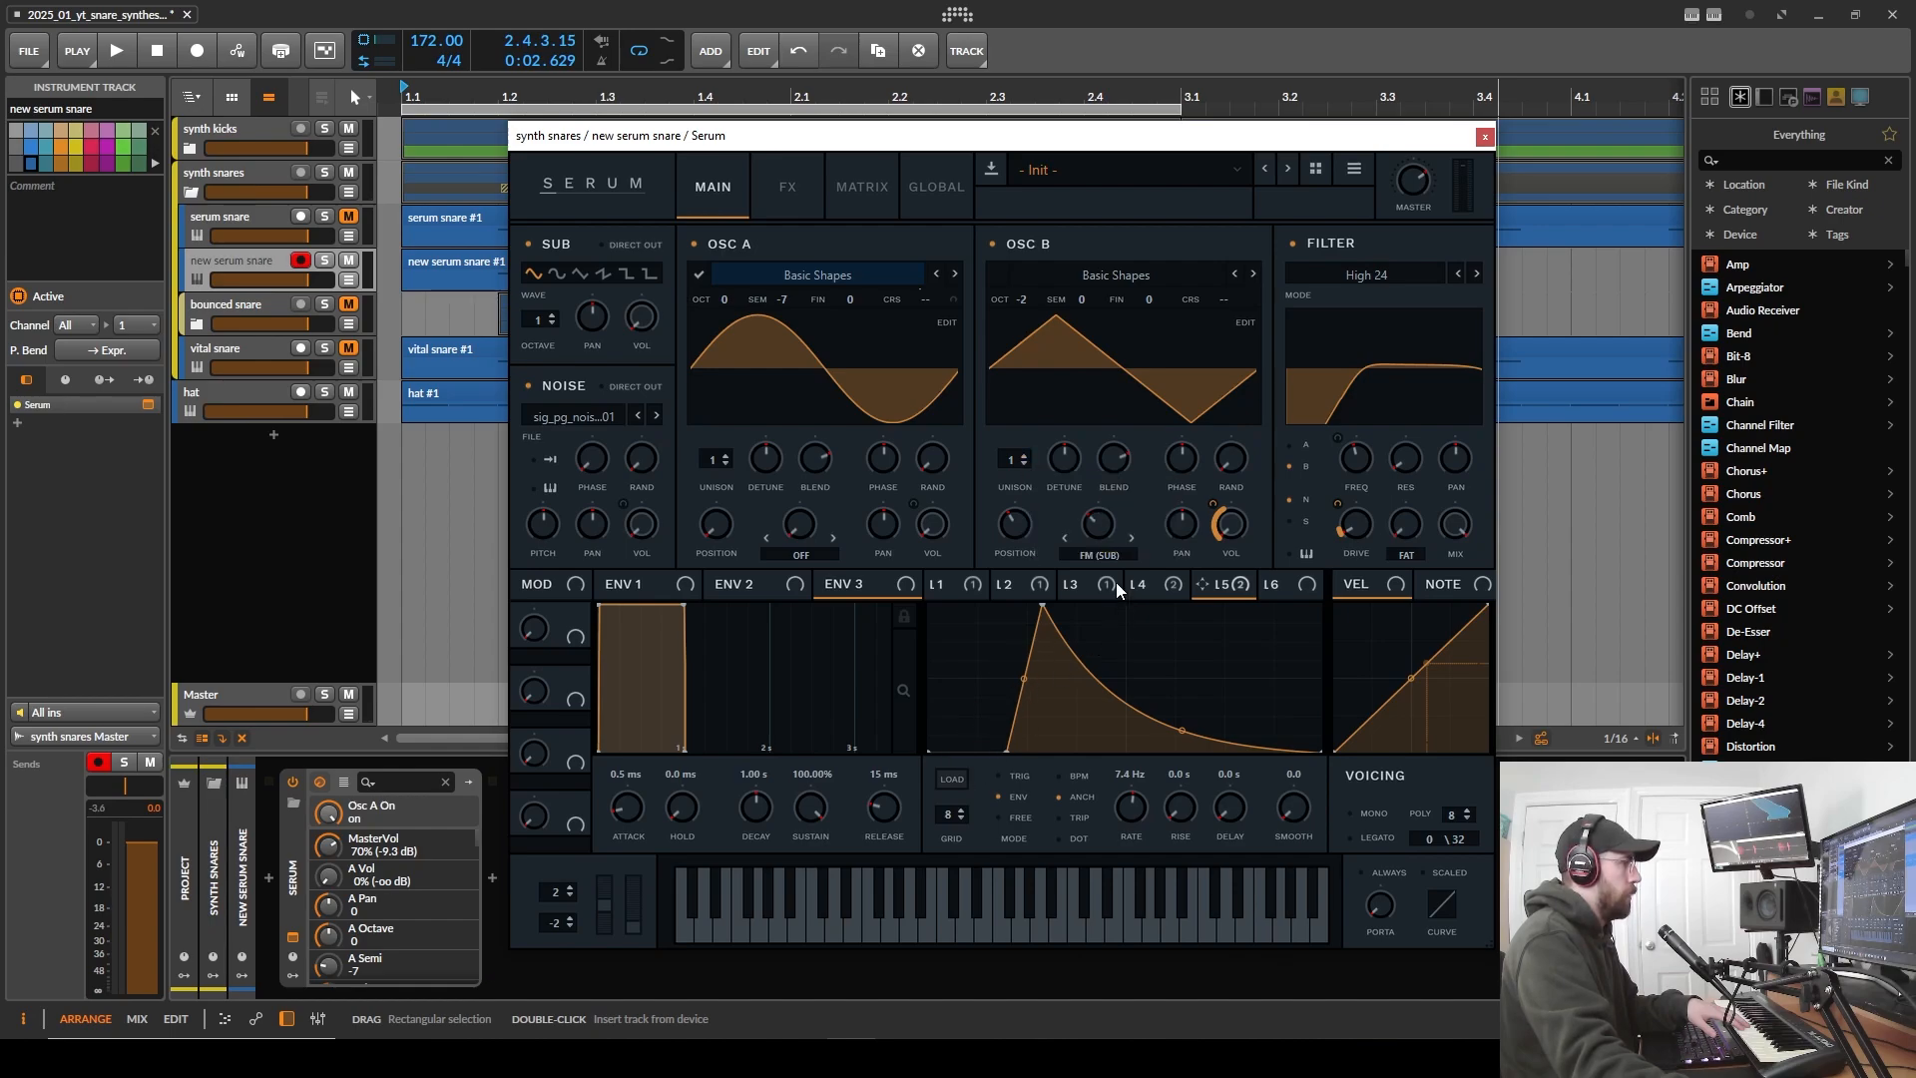
# - Compare oscillator B with one and two unison voices, leaving unison at 2 and detune at 0.00
pyautogui.click(1022, 457)
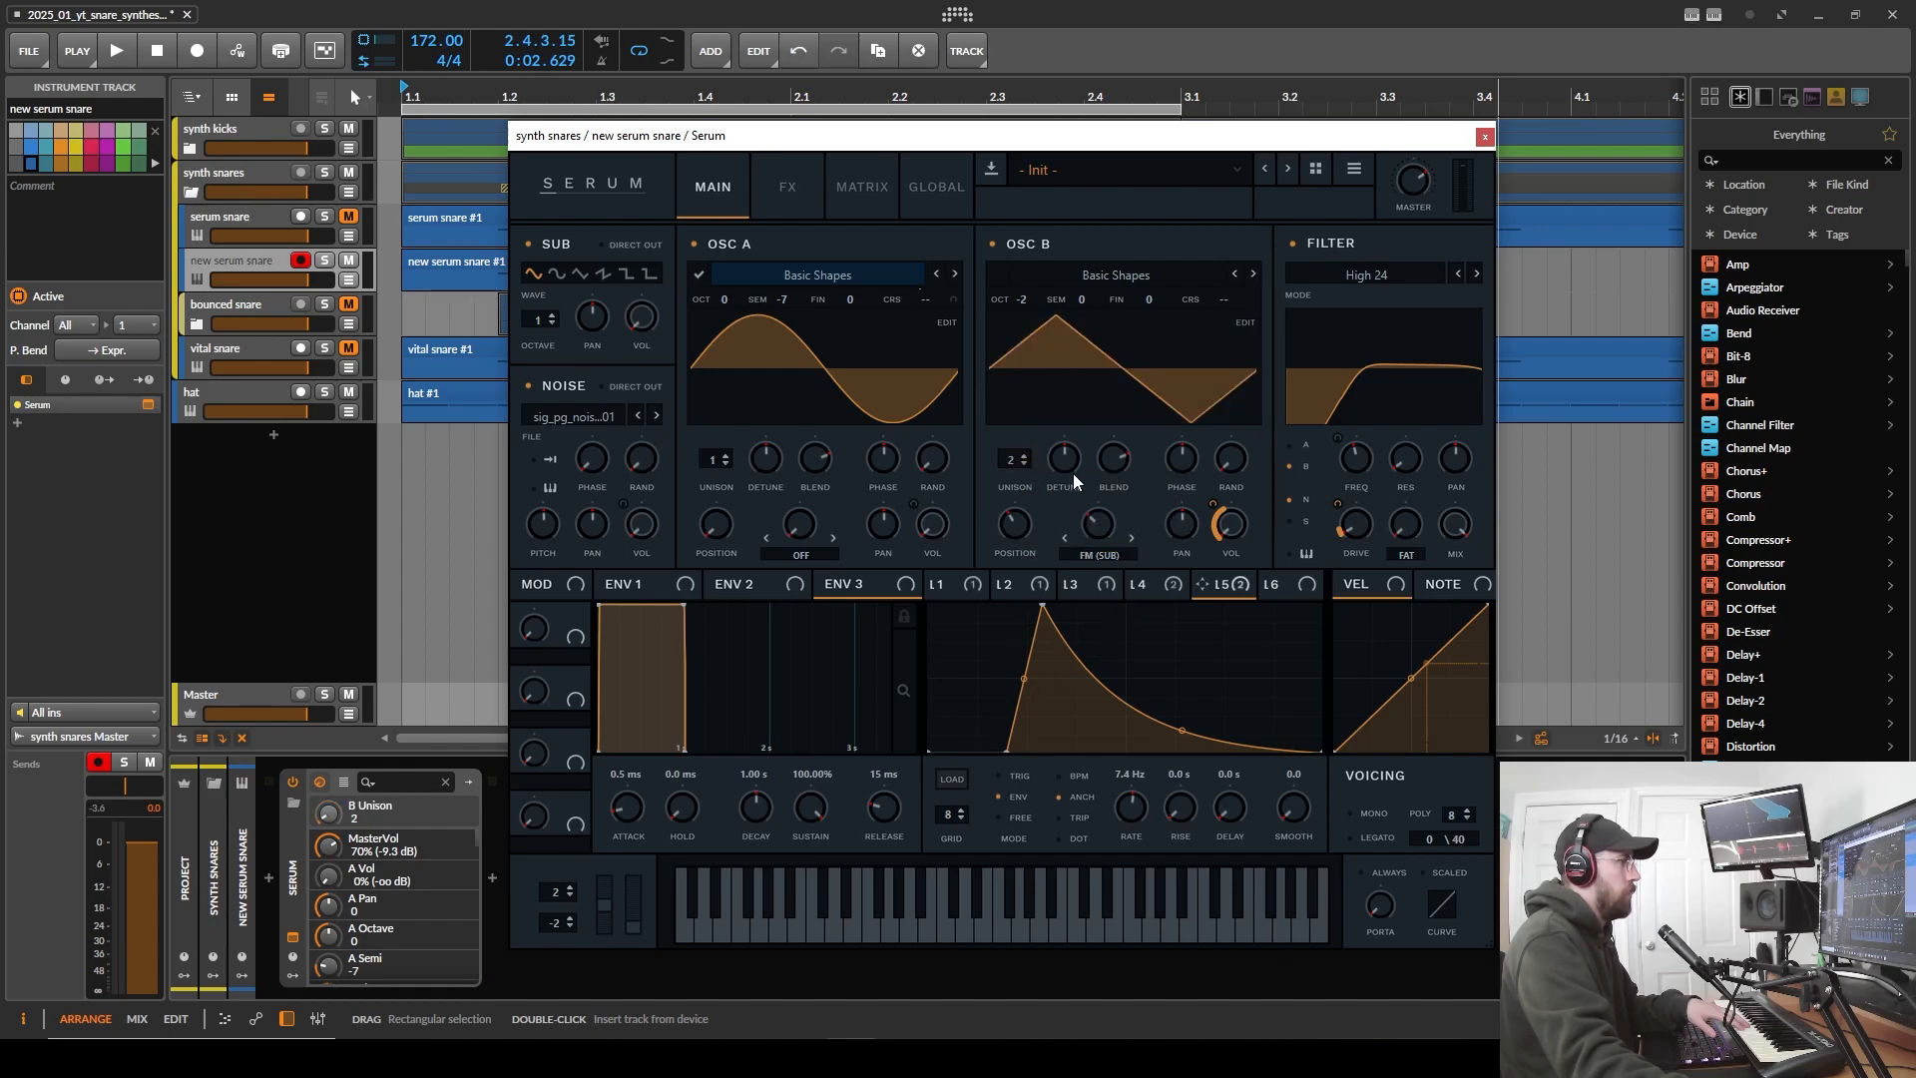
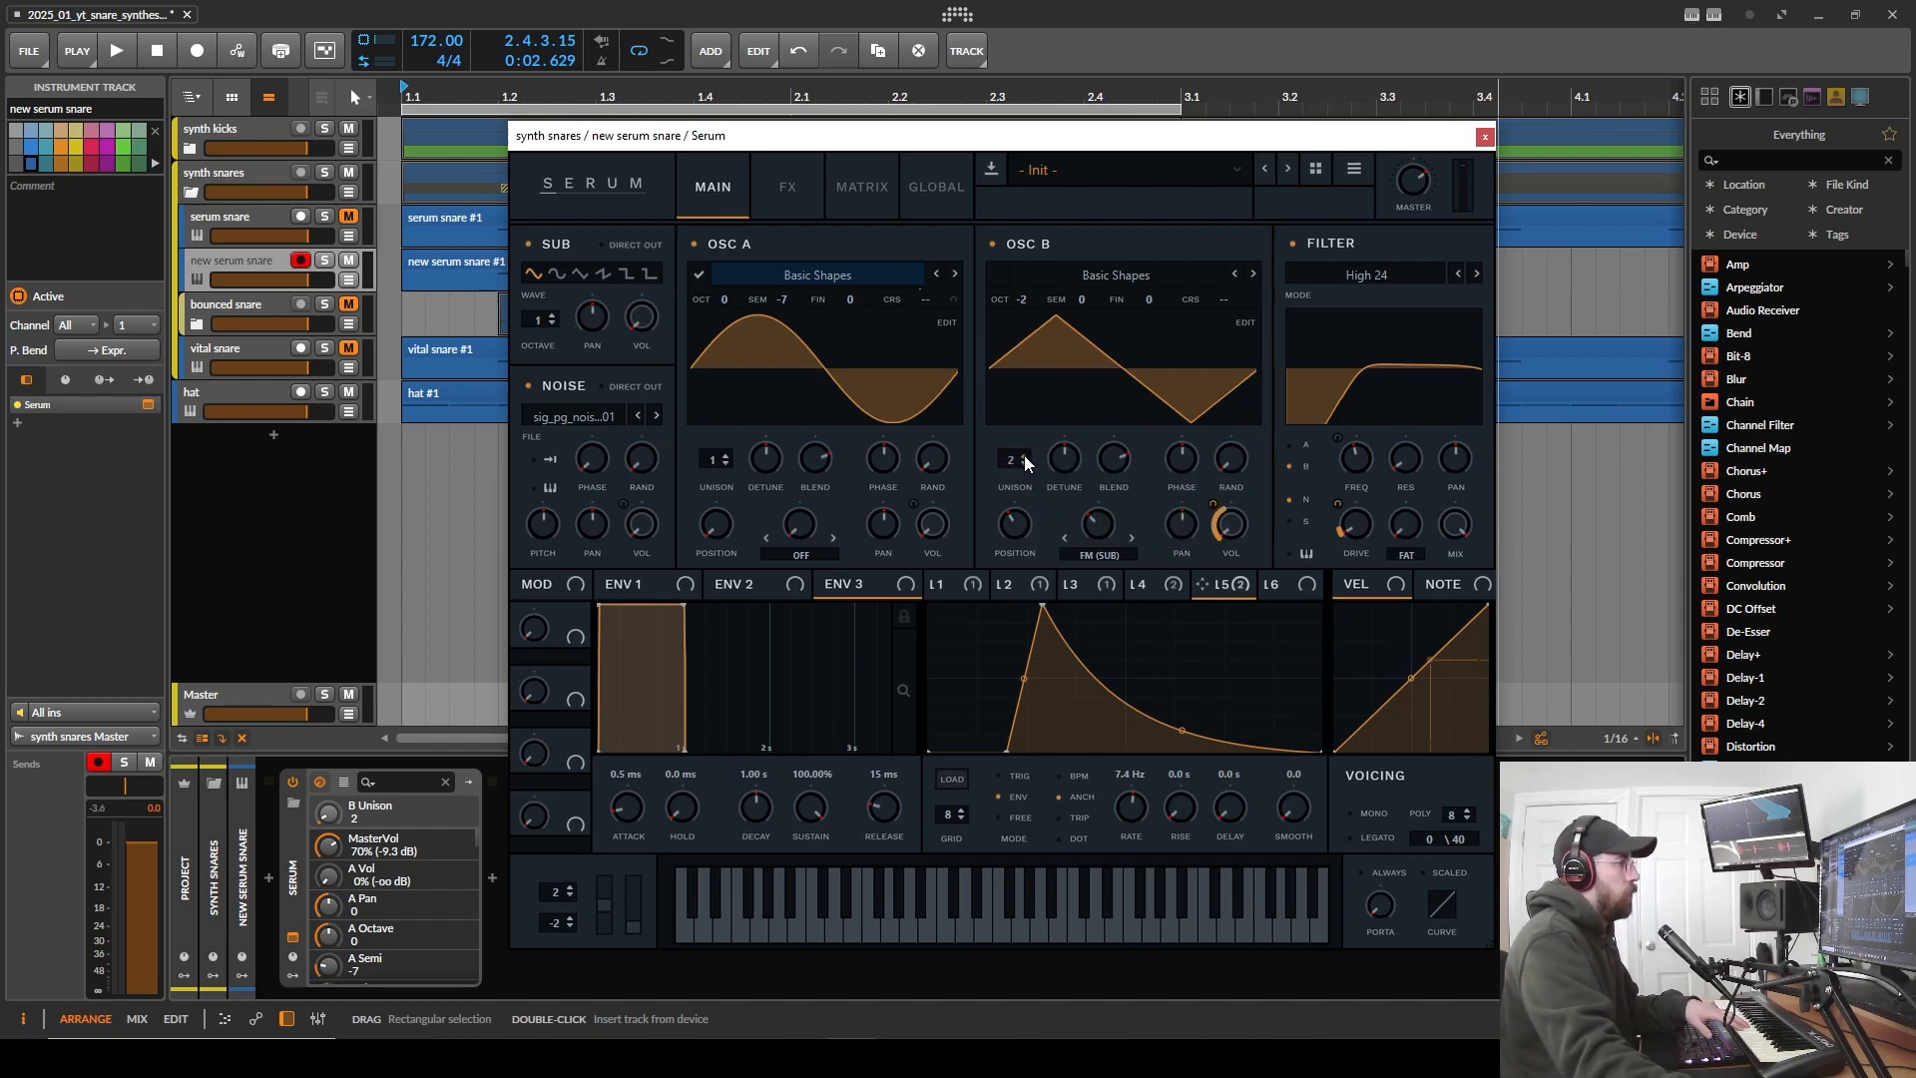
pyautogui.click(1024, 455)
pyautogui.moveTo(1009, 459); pyautogui.dragTo(1058, 605)
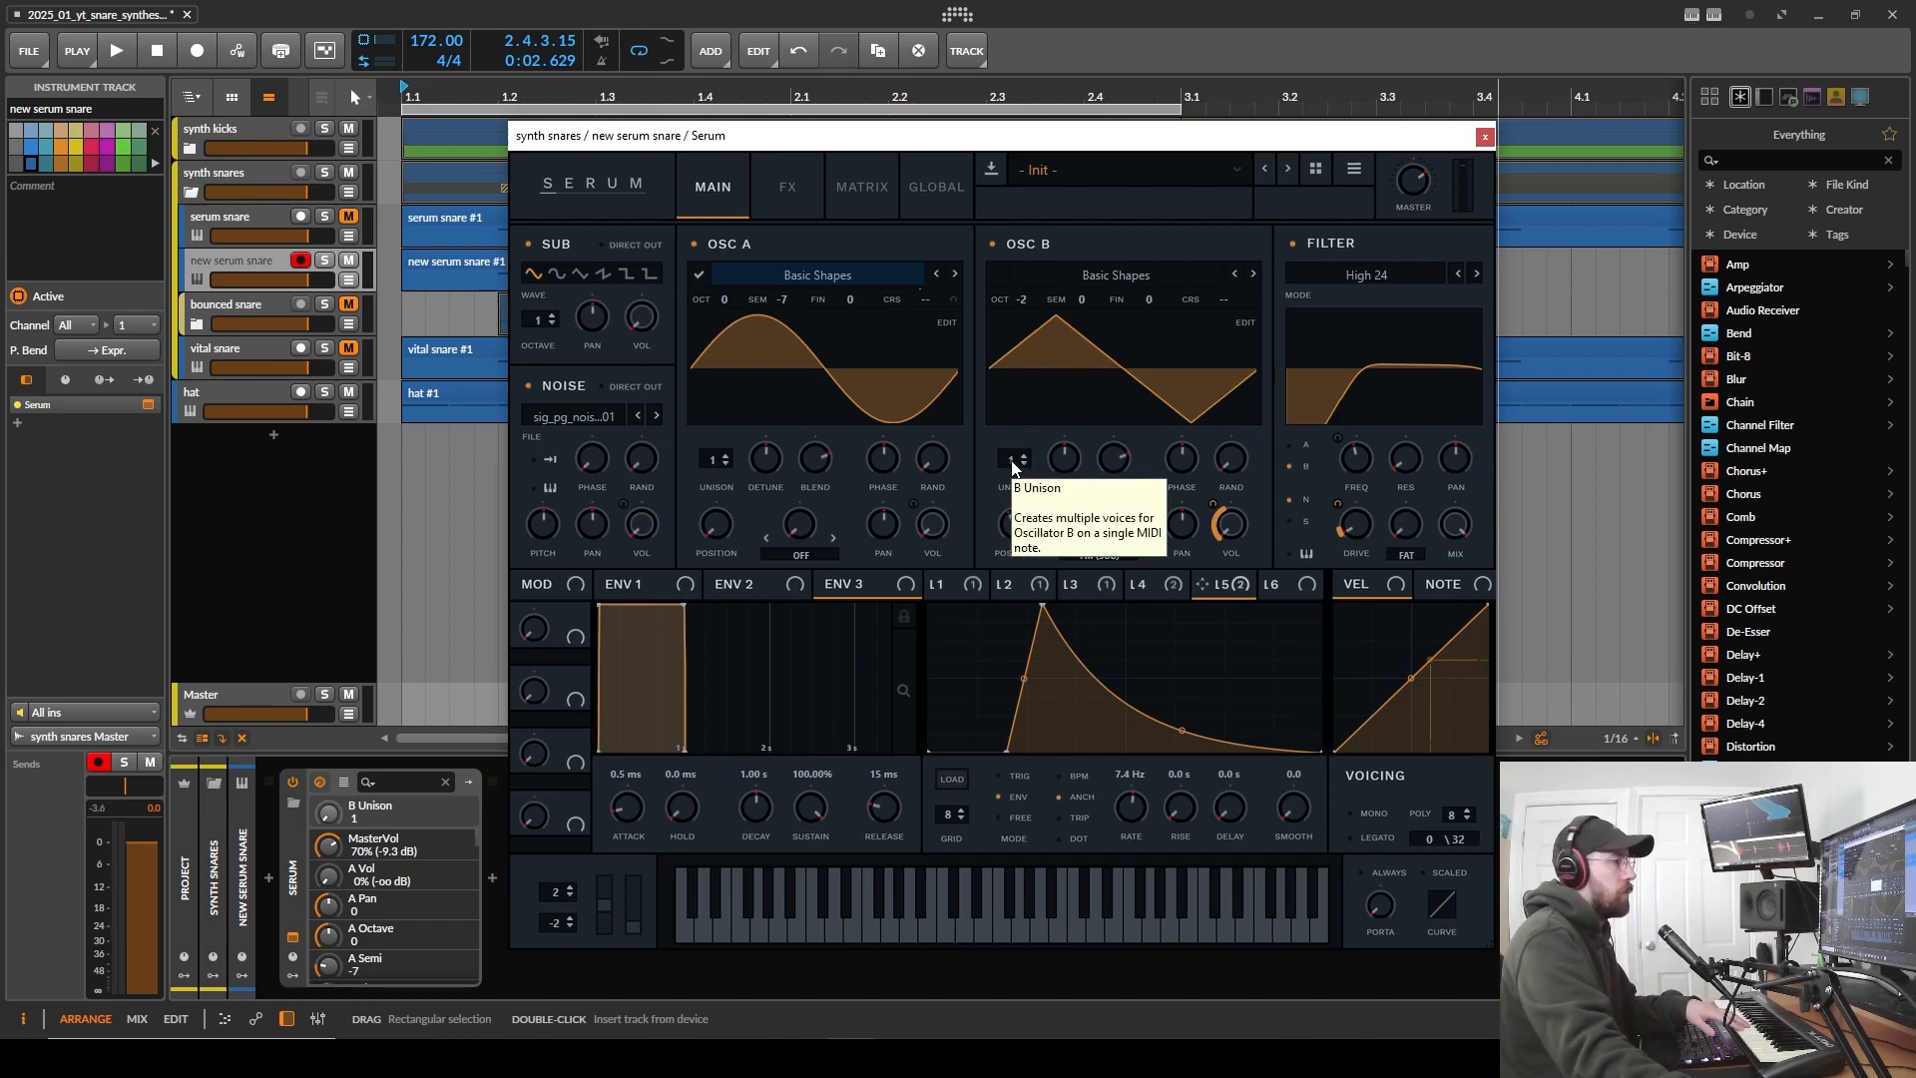
pyautogui.moveTo(1012, 462); pyautogui.dragTo(1045, 660)
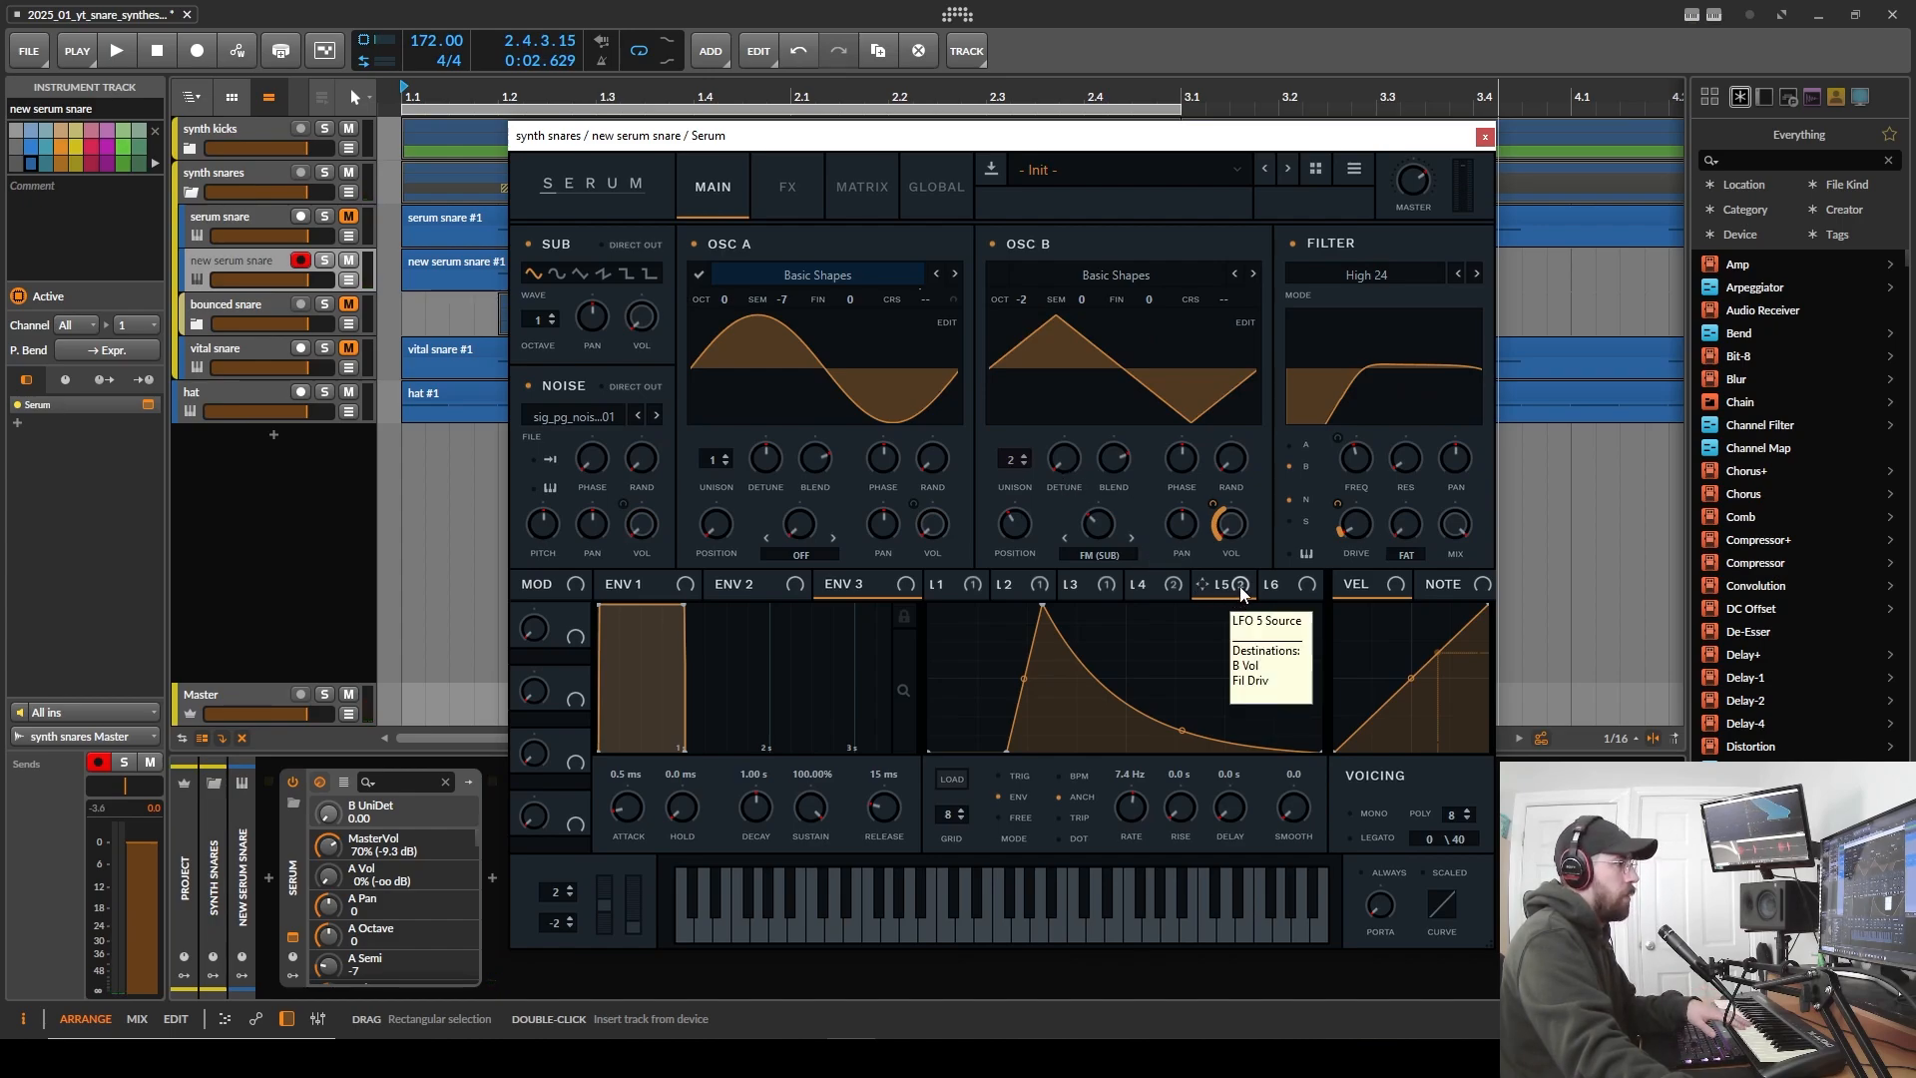
# - Assign LFO 5 to oscillator B's unison detune with an amount of 43, keeping two unison voices
pyautogui.moveTo(1240, 589); pyautogui.dragTo(1066, 465)
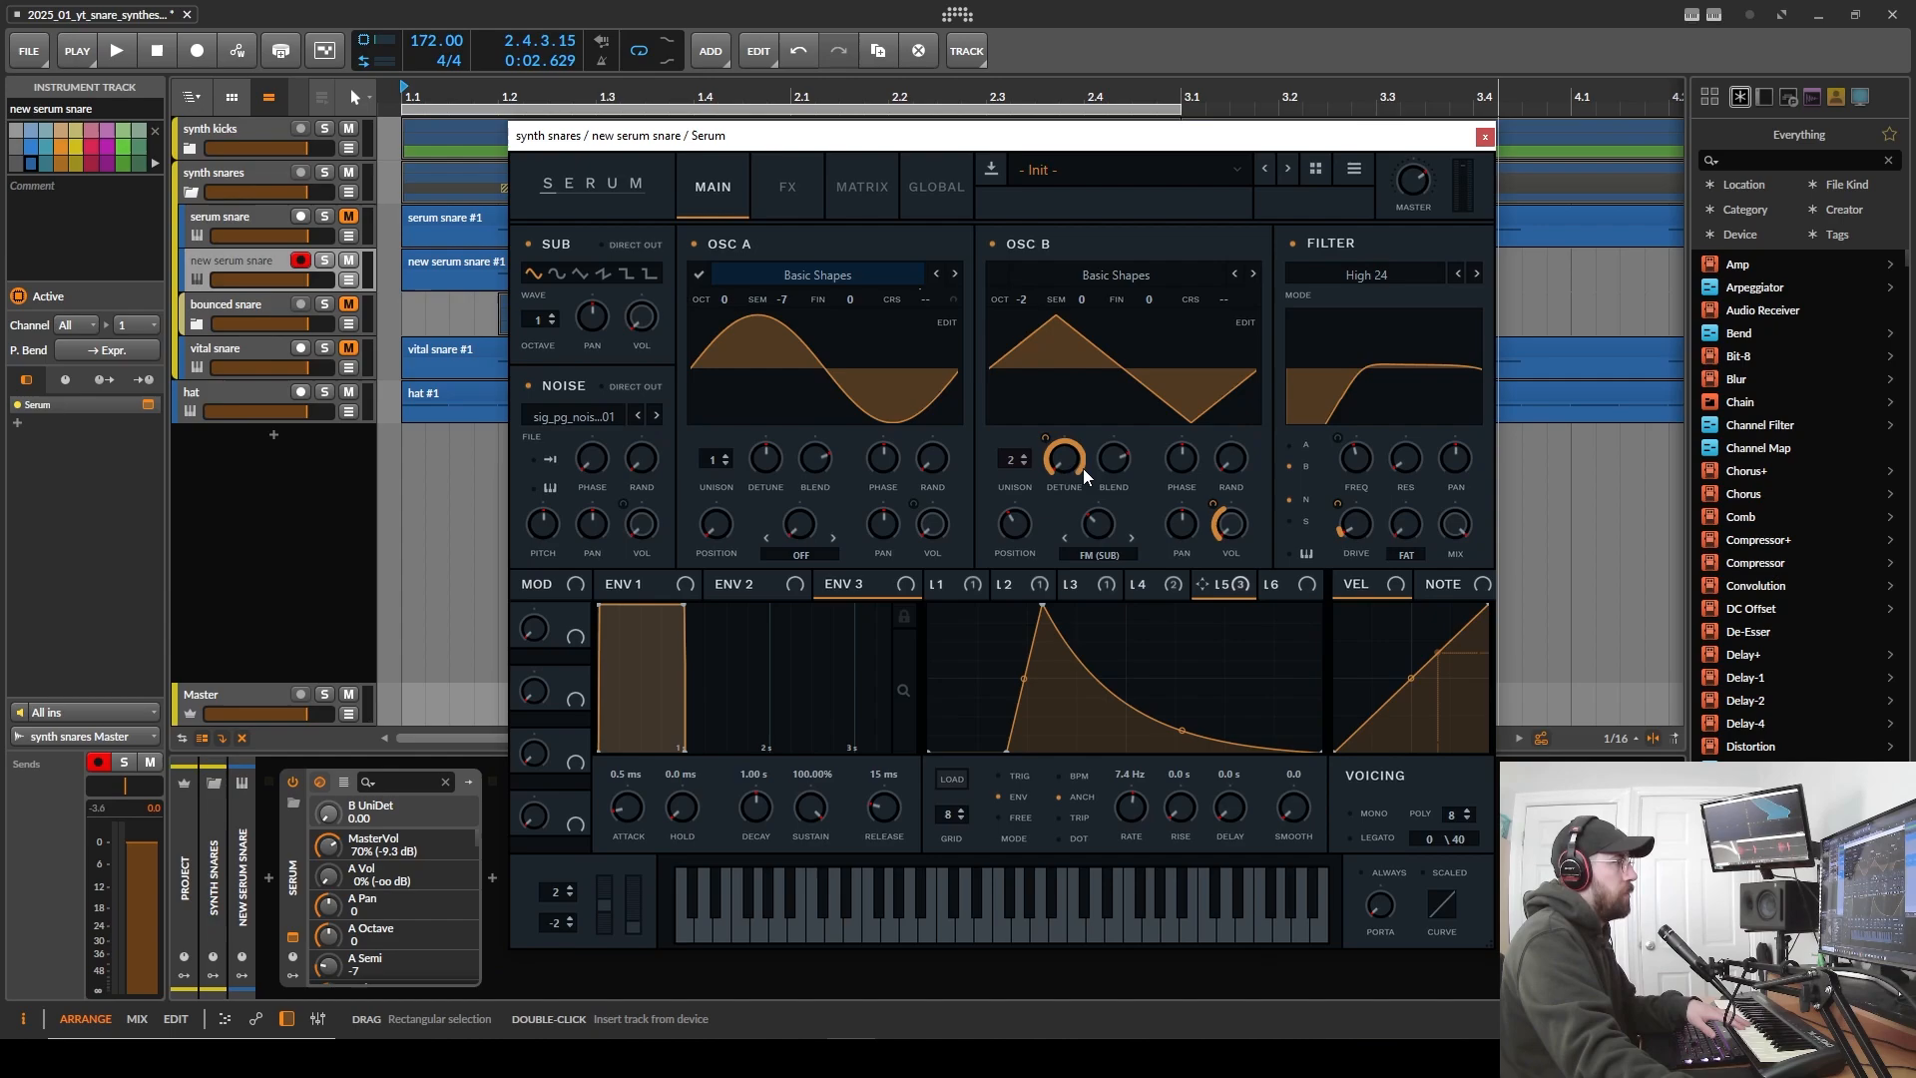
pyautogui.click(1052, 436)
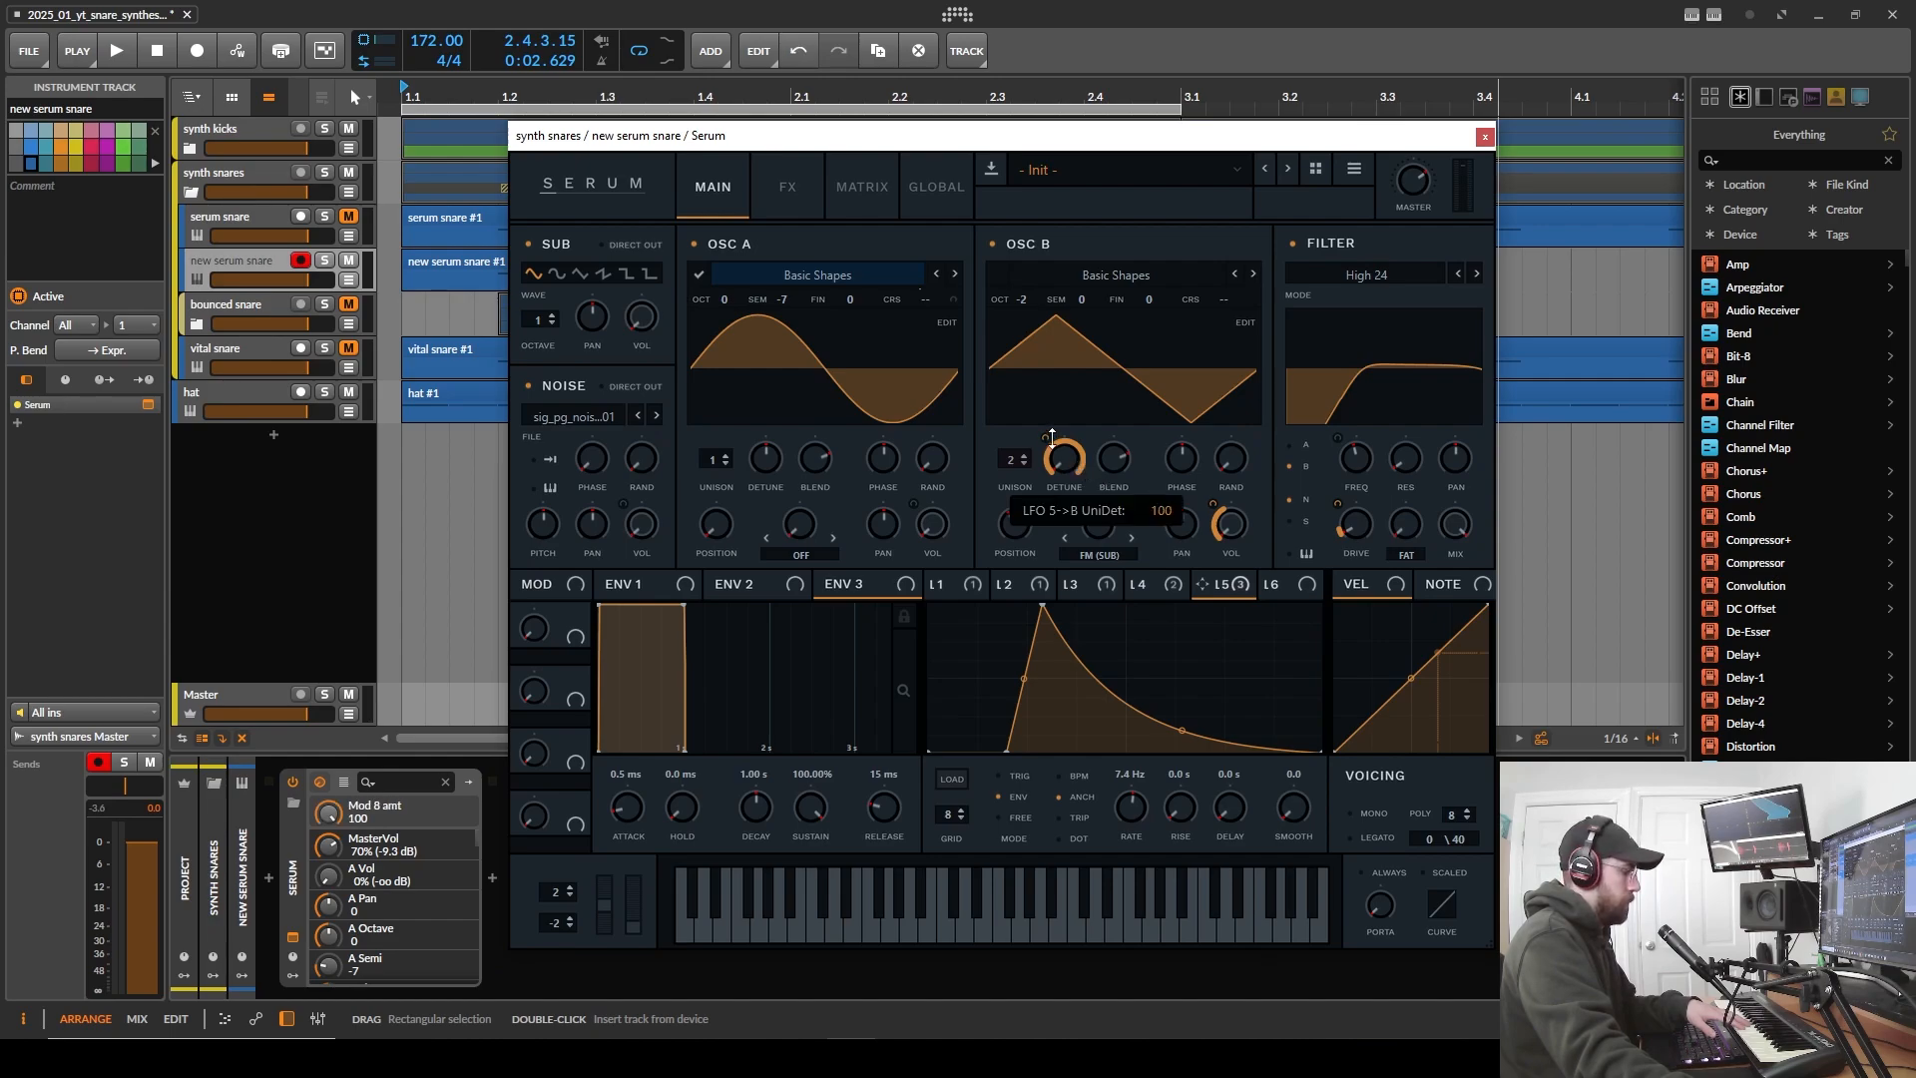
pyautogui.moveTo(1052, 436); pyautogui.dragTo(1064, 517)
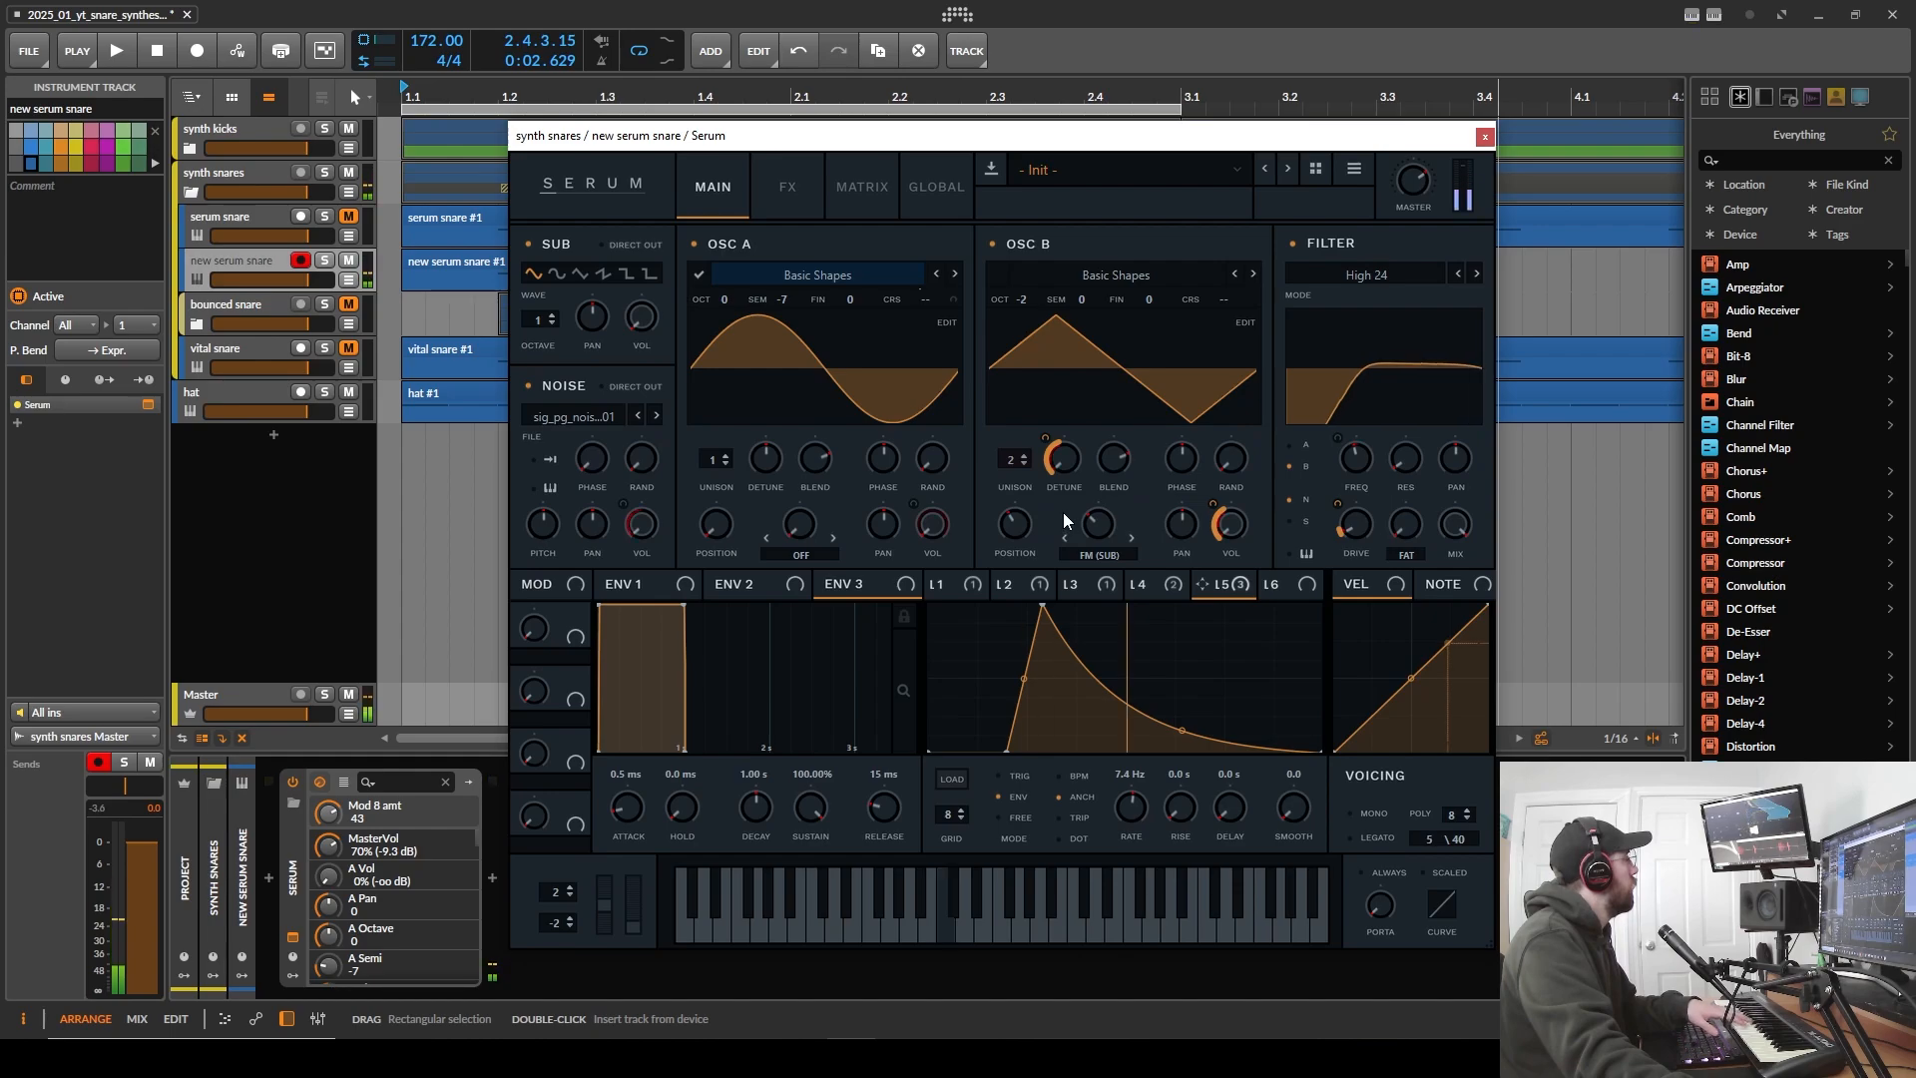
pyautogui.click(1029, 460)
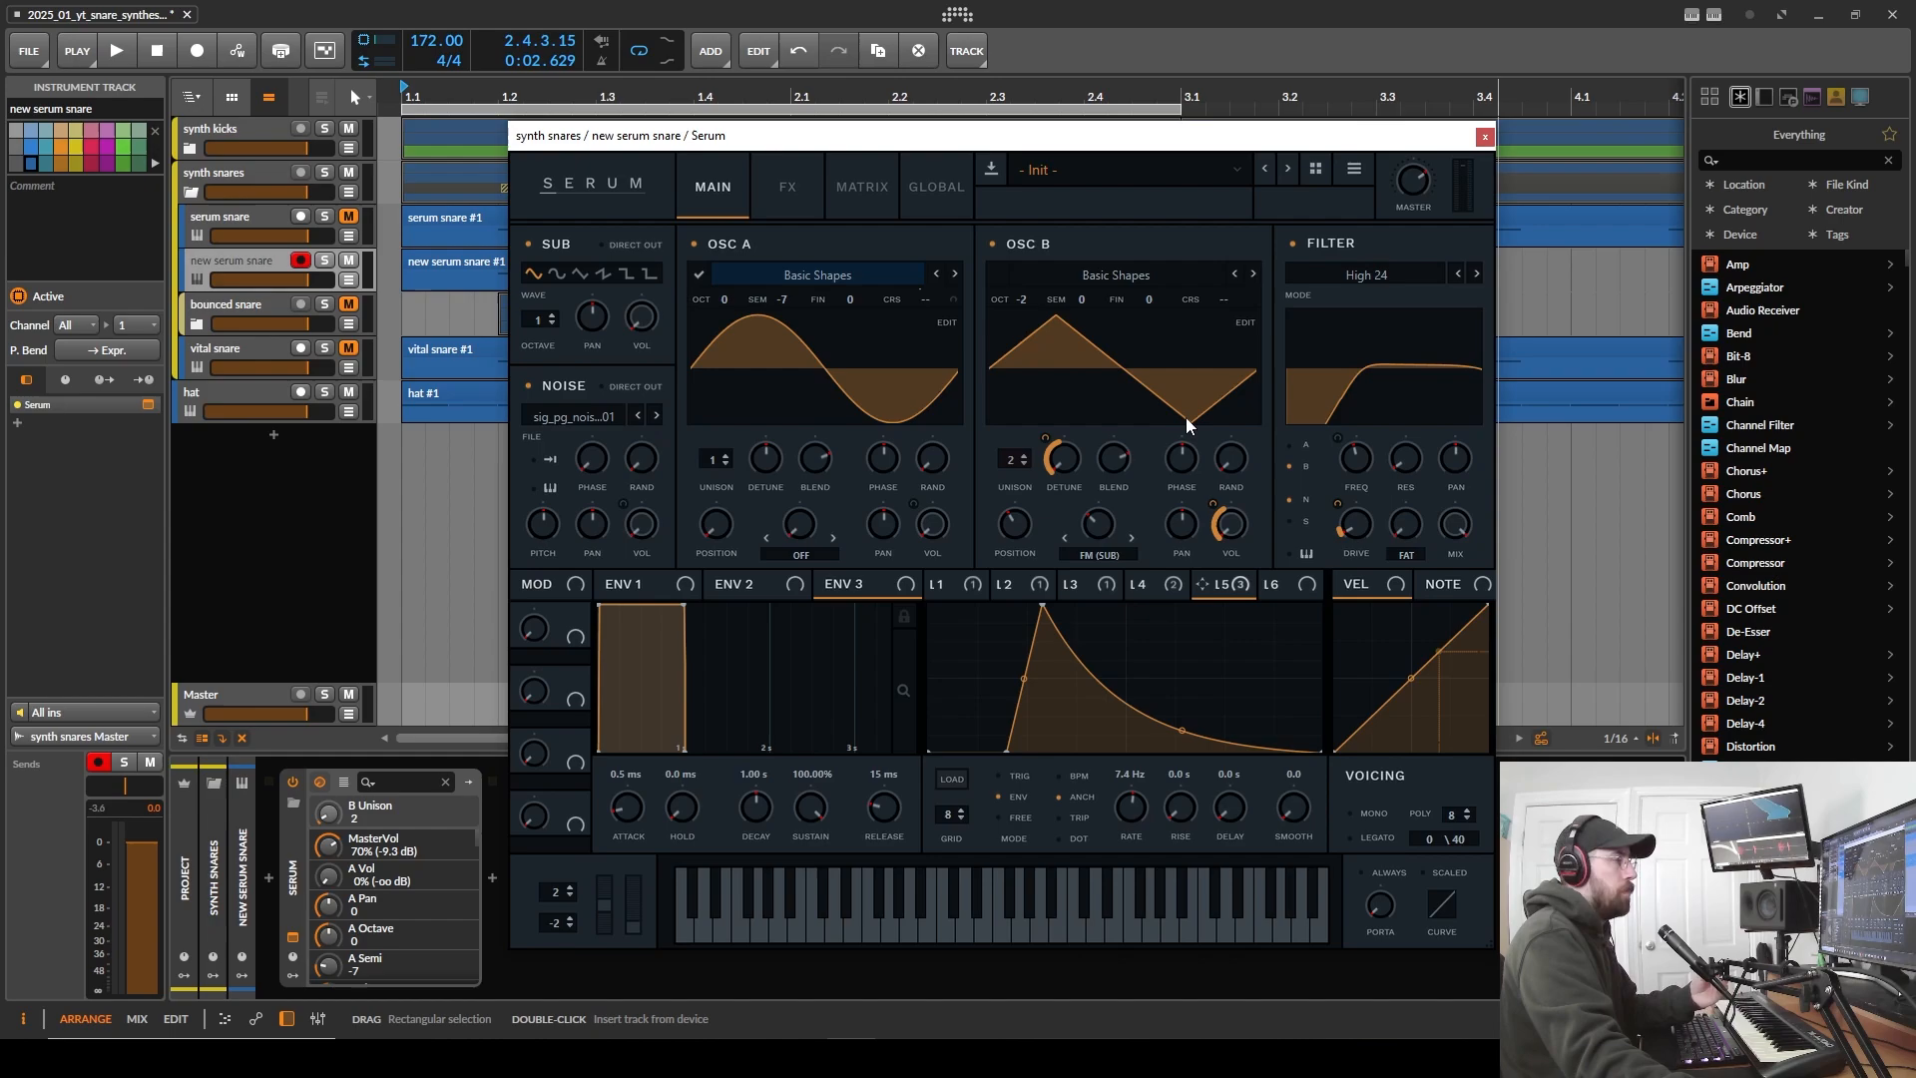
# - Set LFO 4's modulation amount on the noise volume to 98
pyautogui.click(810, 189)
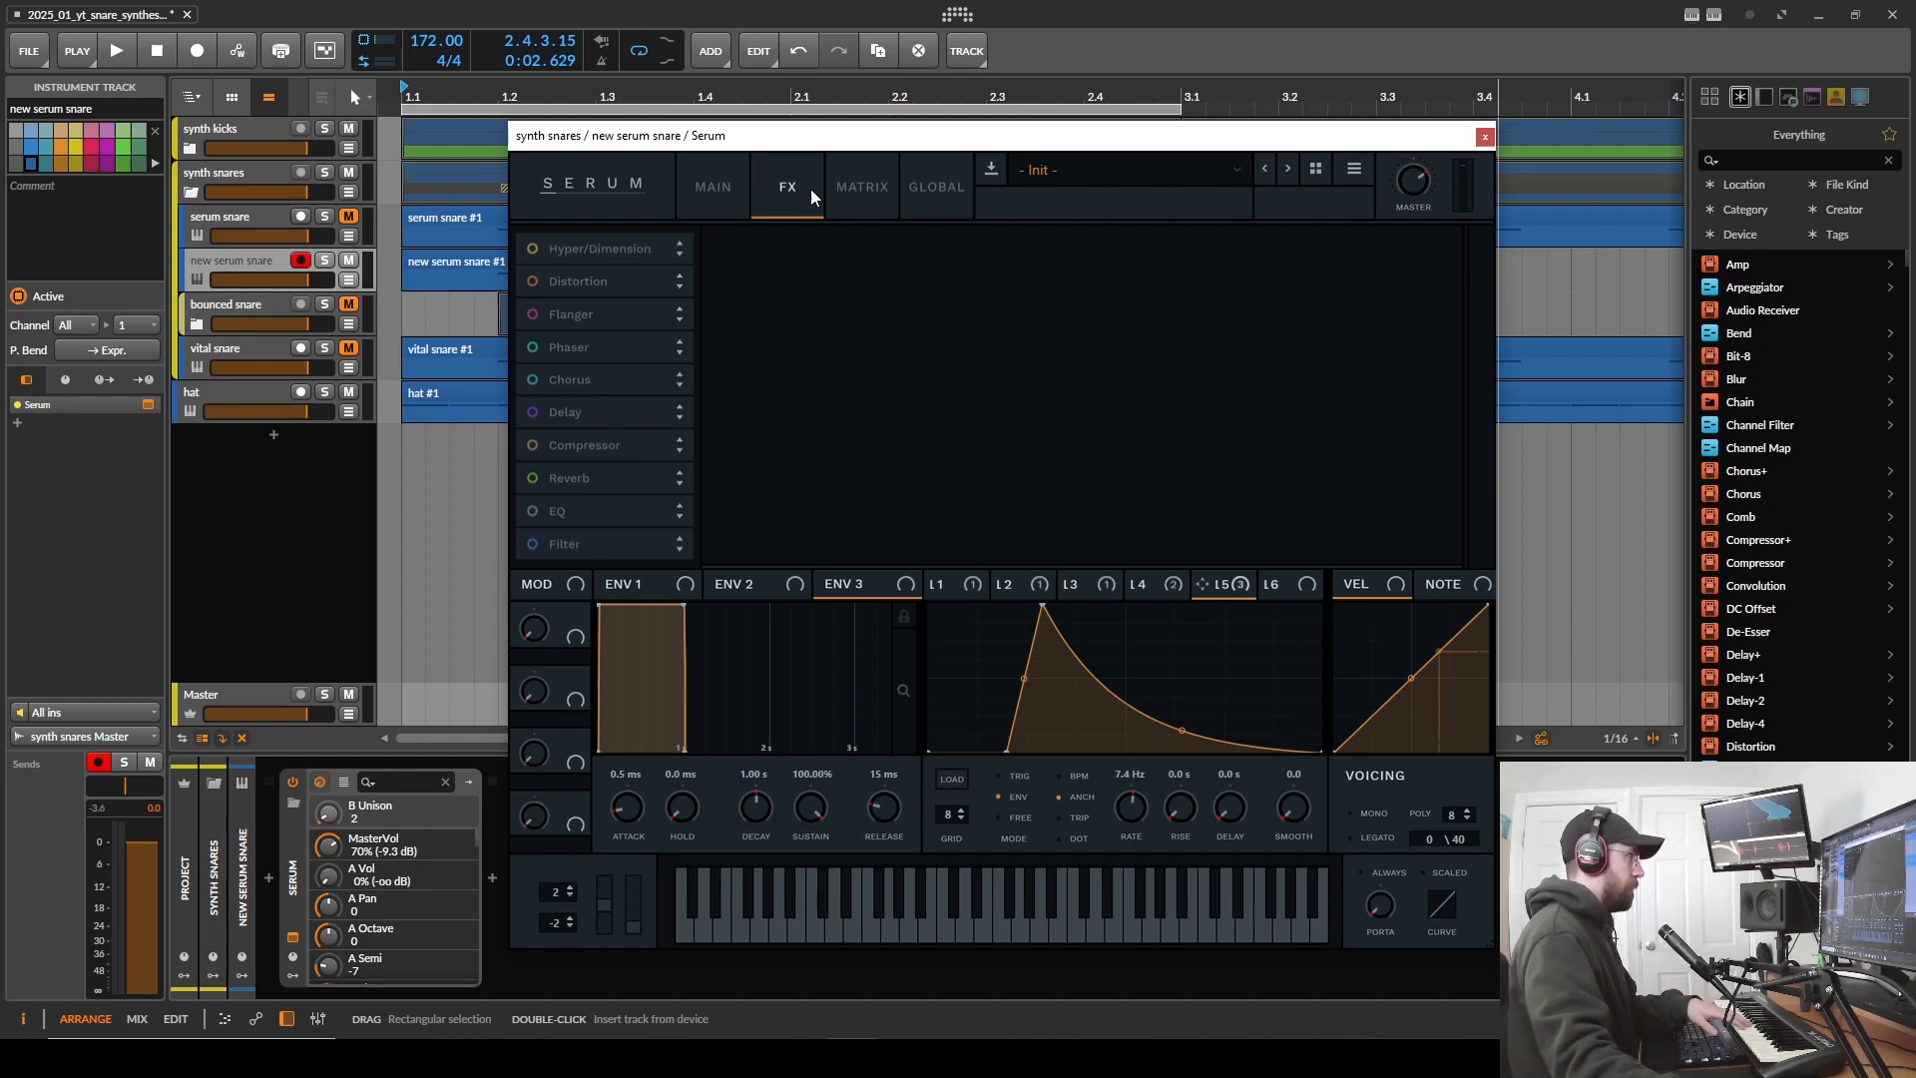
pyautogui.click(713, 186)
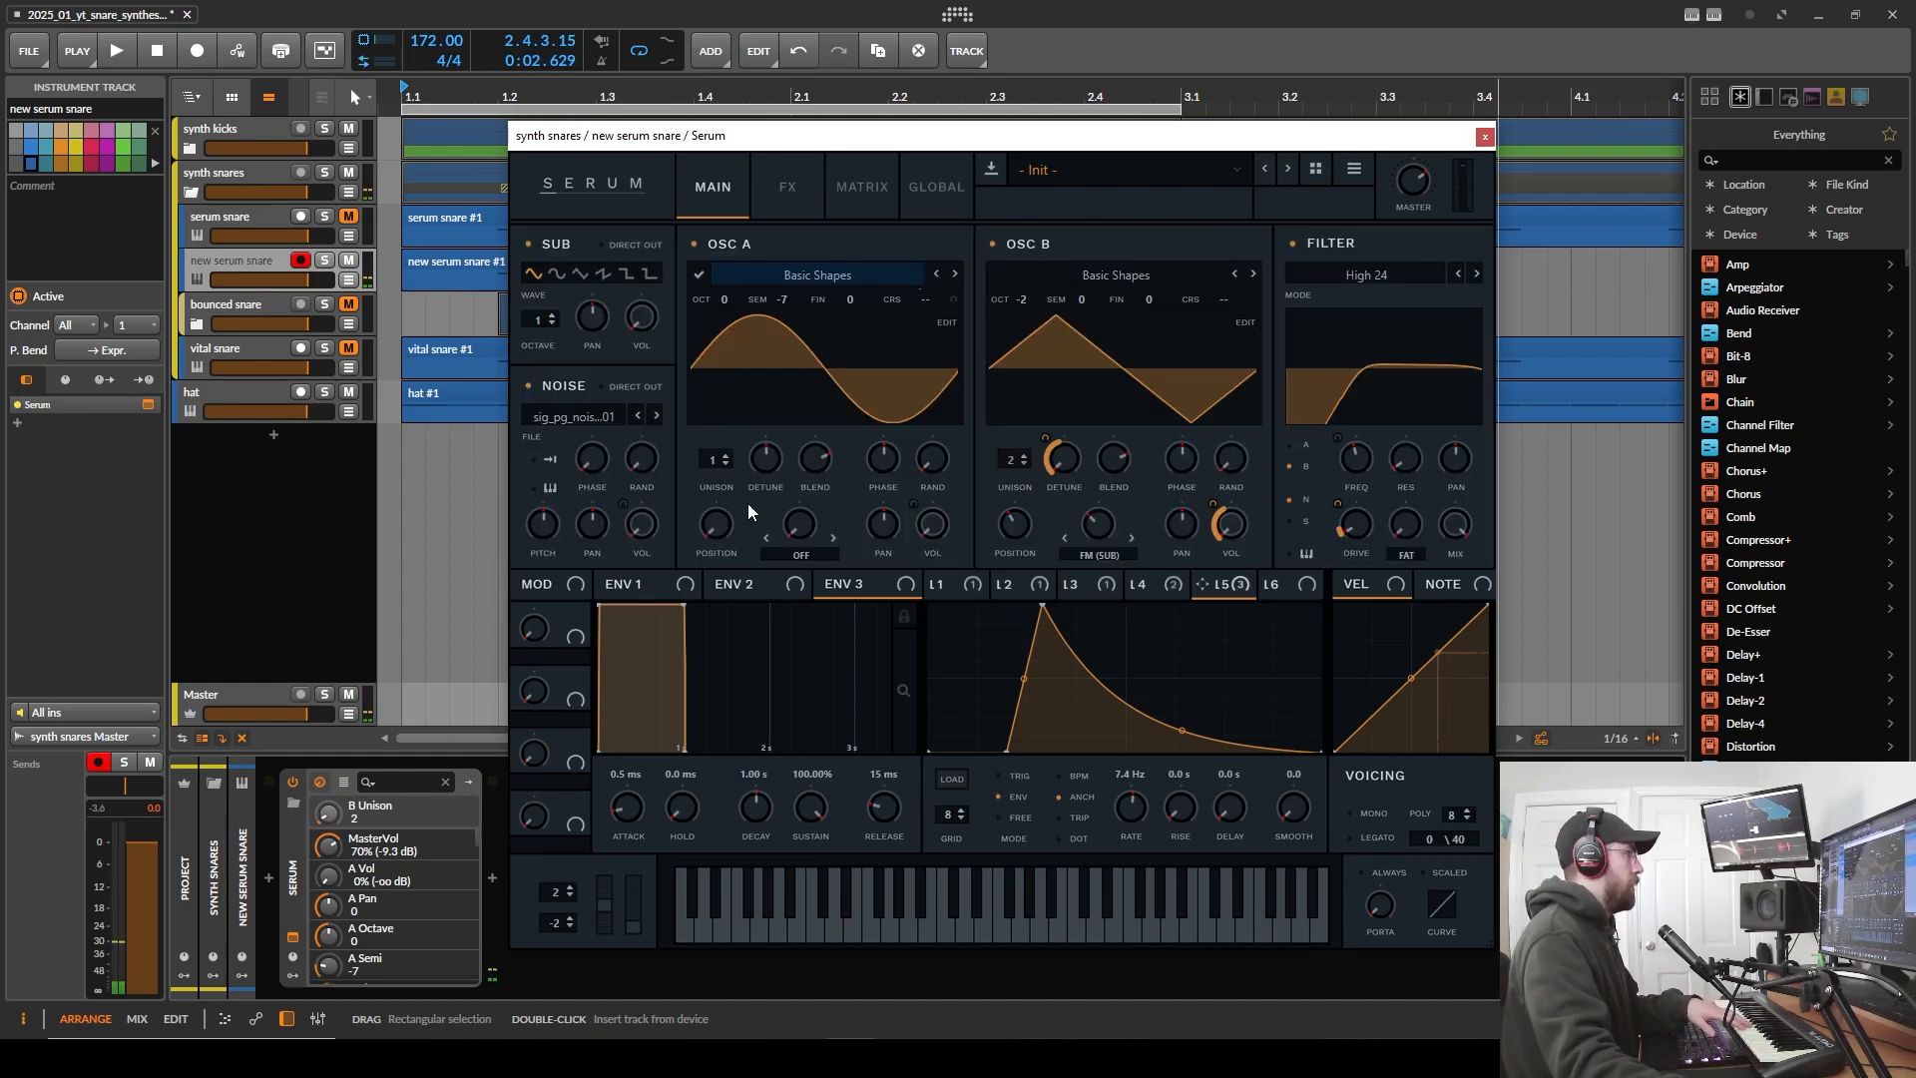
pyautogui.click(1147, 583)
pyautogui.moveTo(644, 522); pyautogui.dragTo(631, 499)
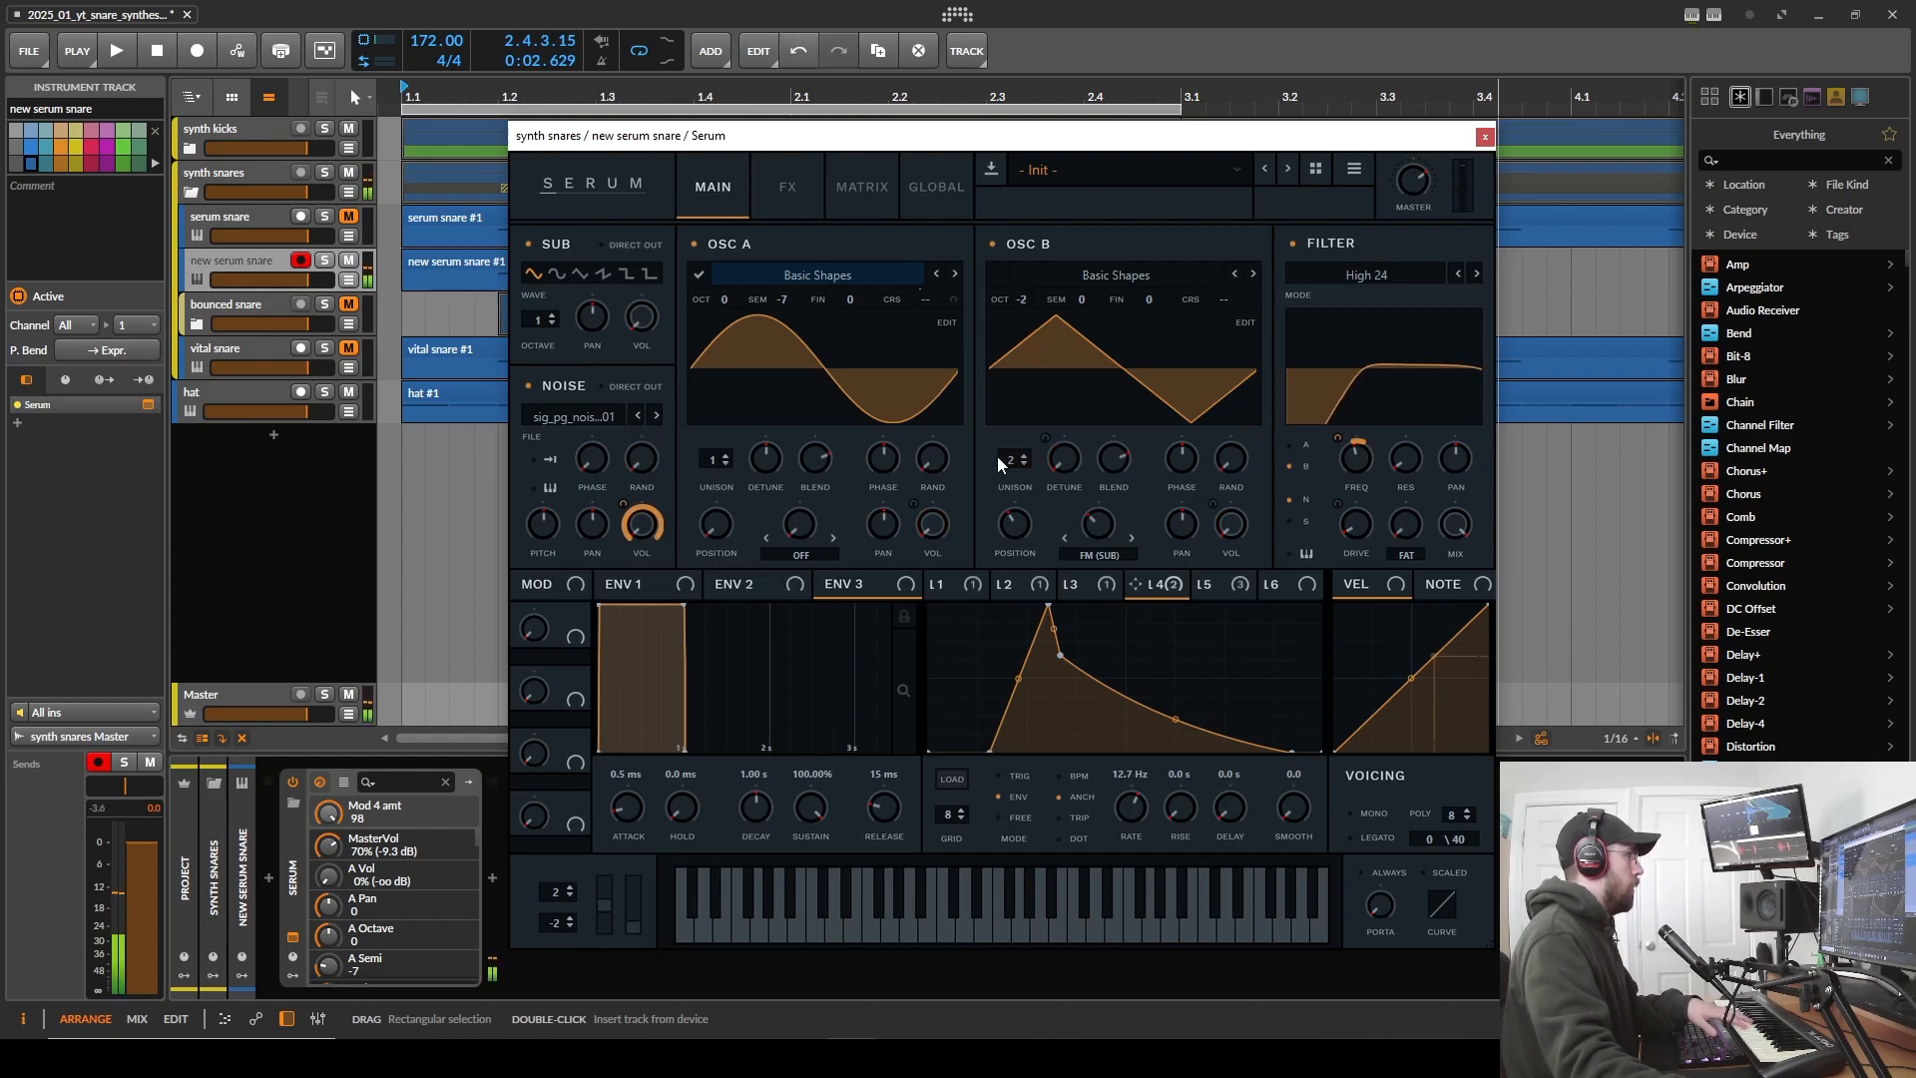
# - Enable the Distortion and EQ effects, place the EQ directly after the Distortion and bypass the EQ
pyautogui.click(799, 196)
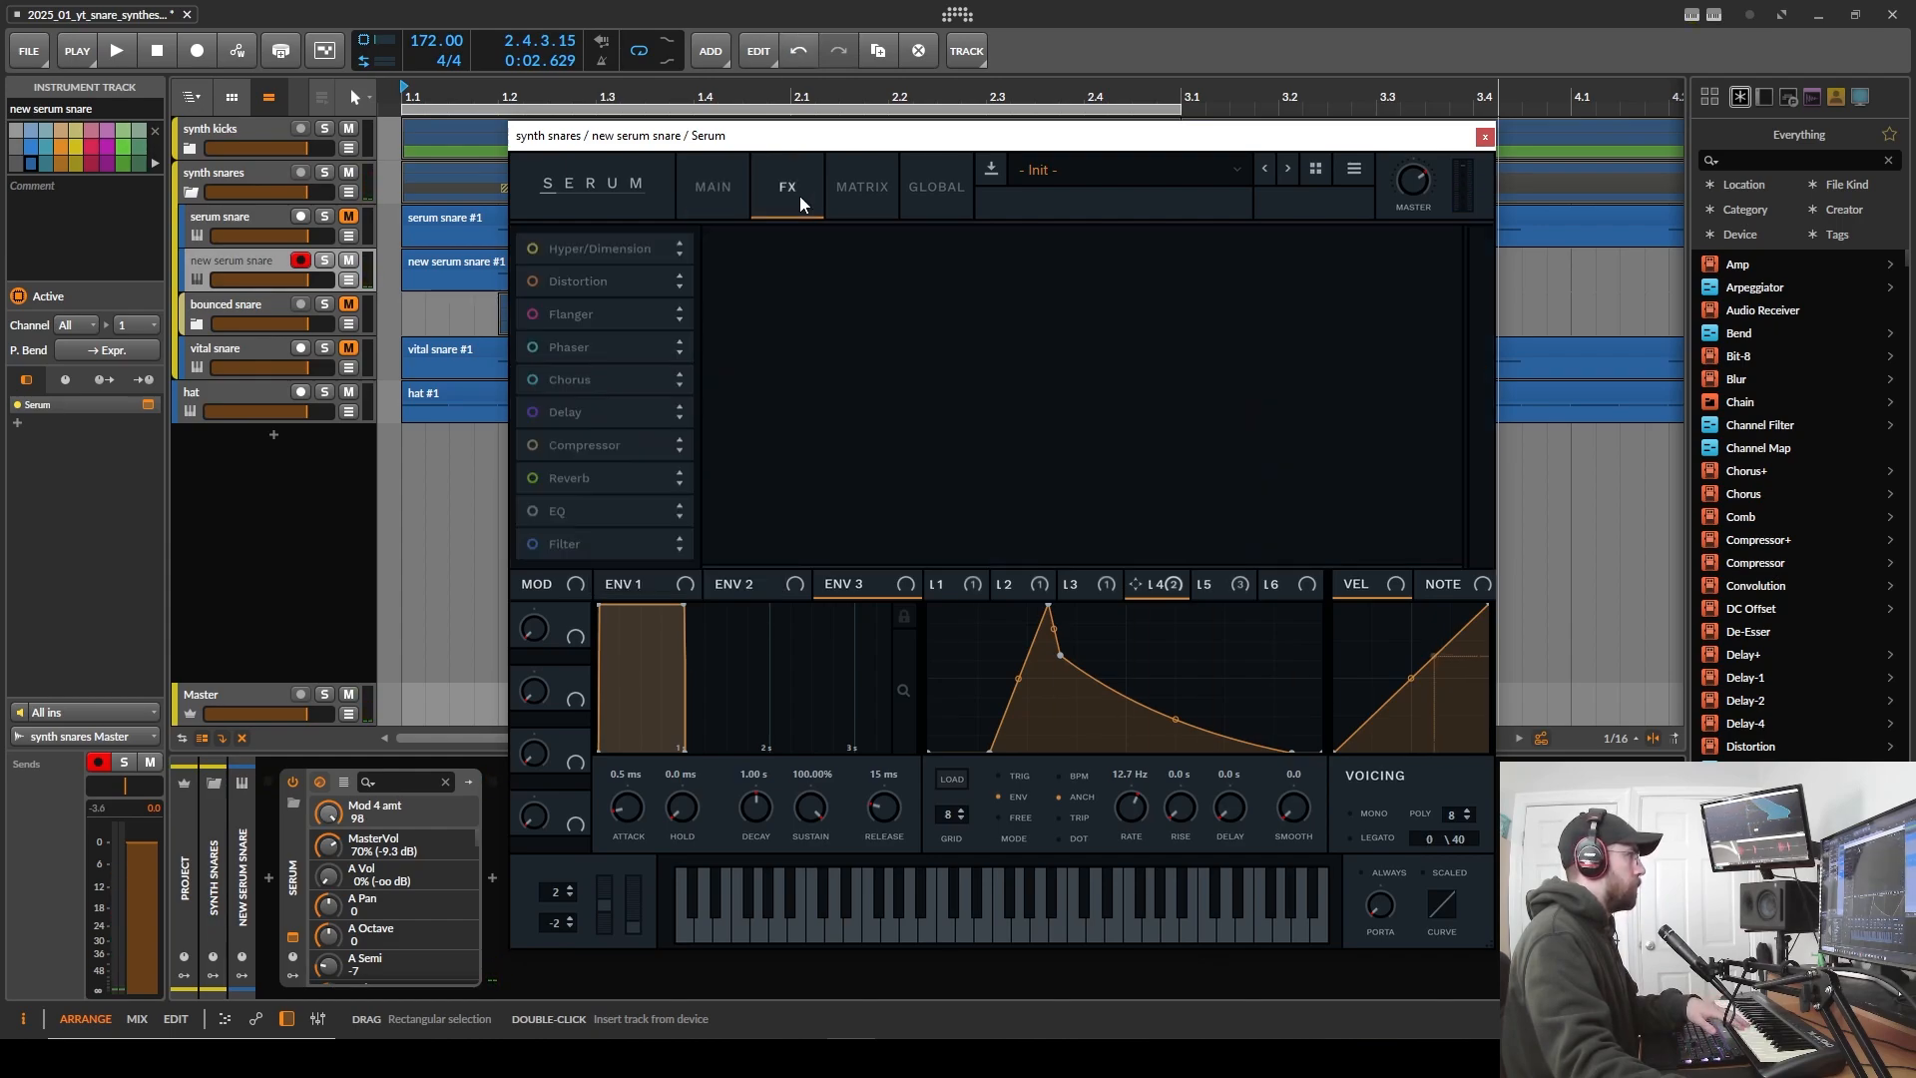
pyautogui.click(535, 281)
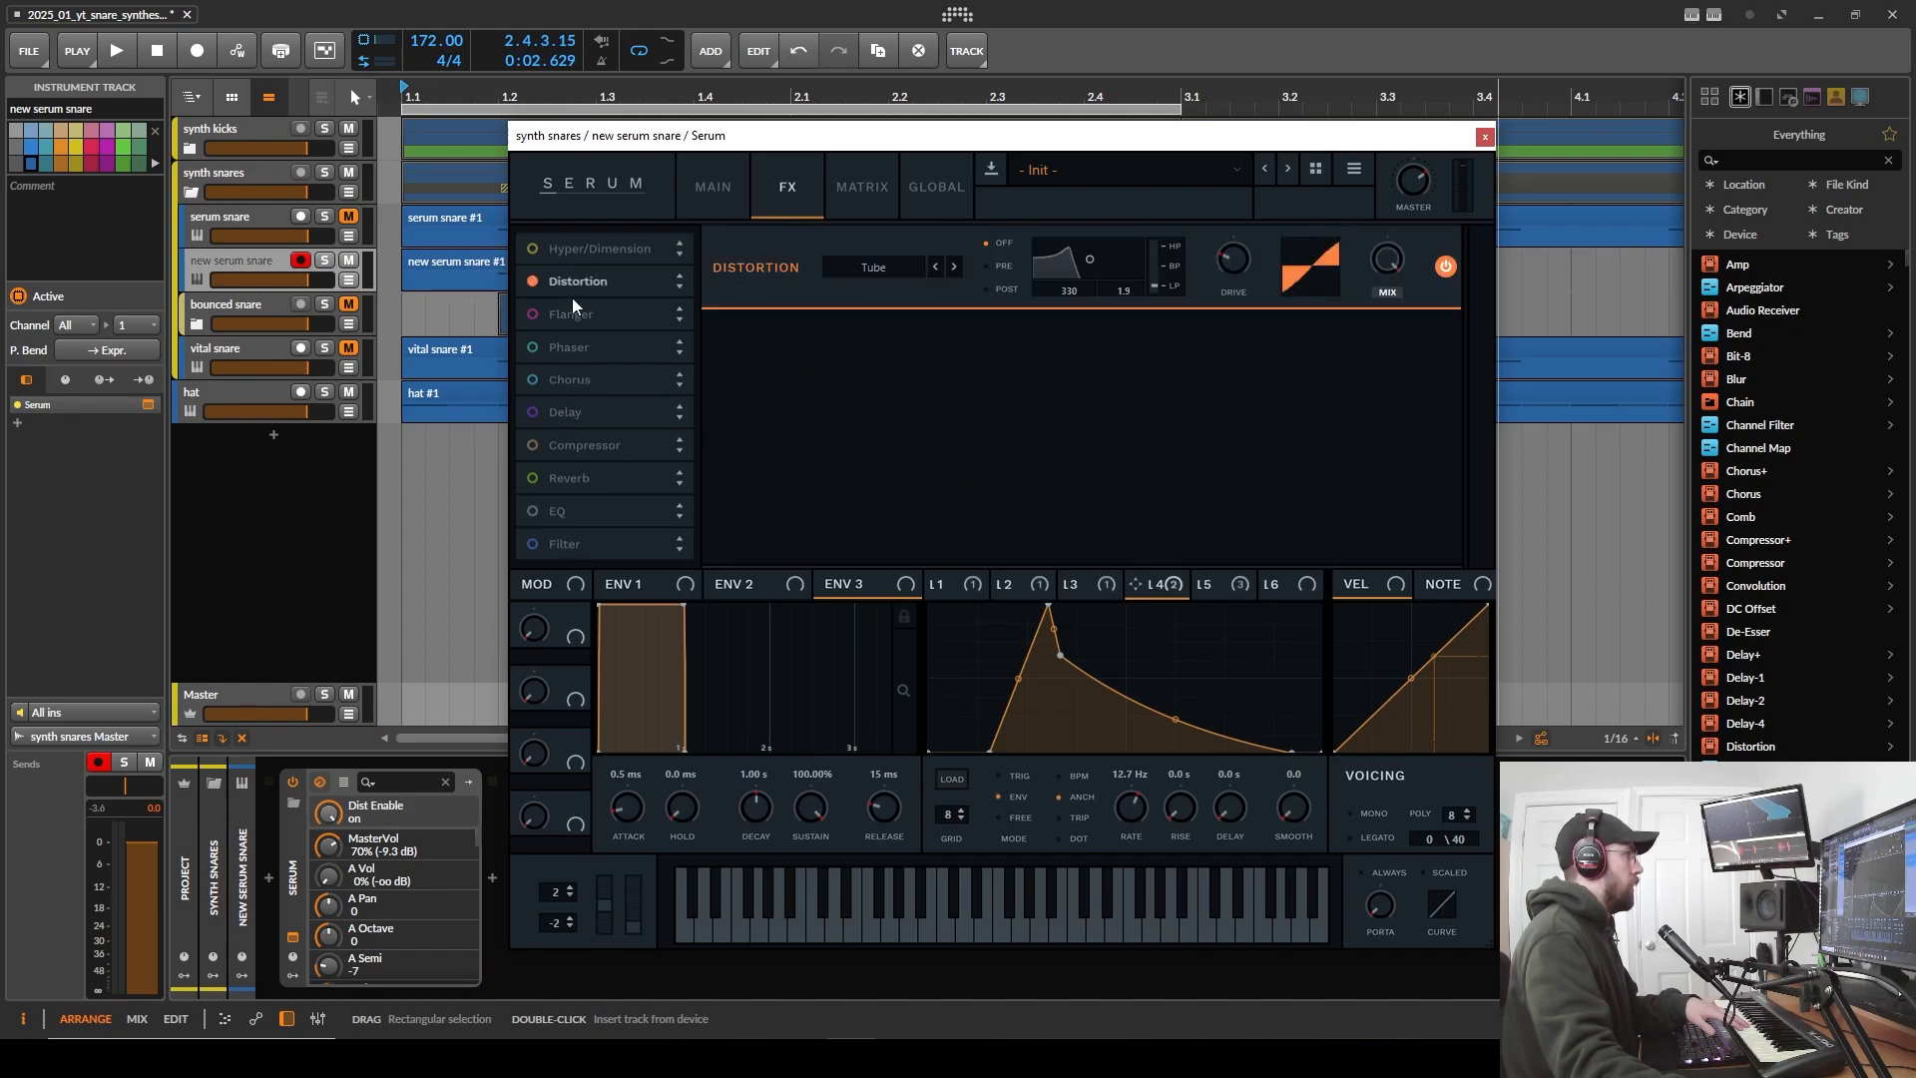
pyautogui.click(533, 507)
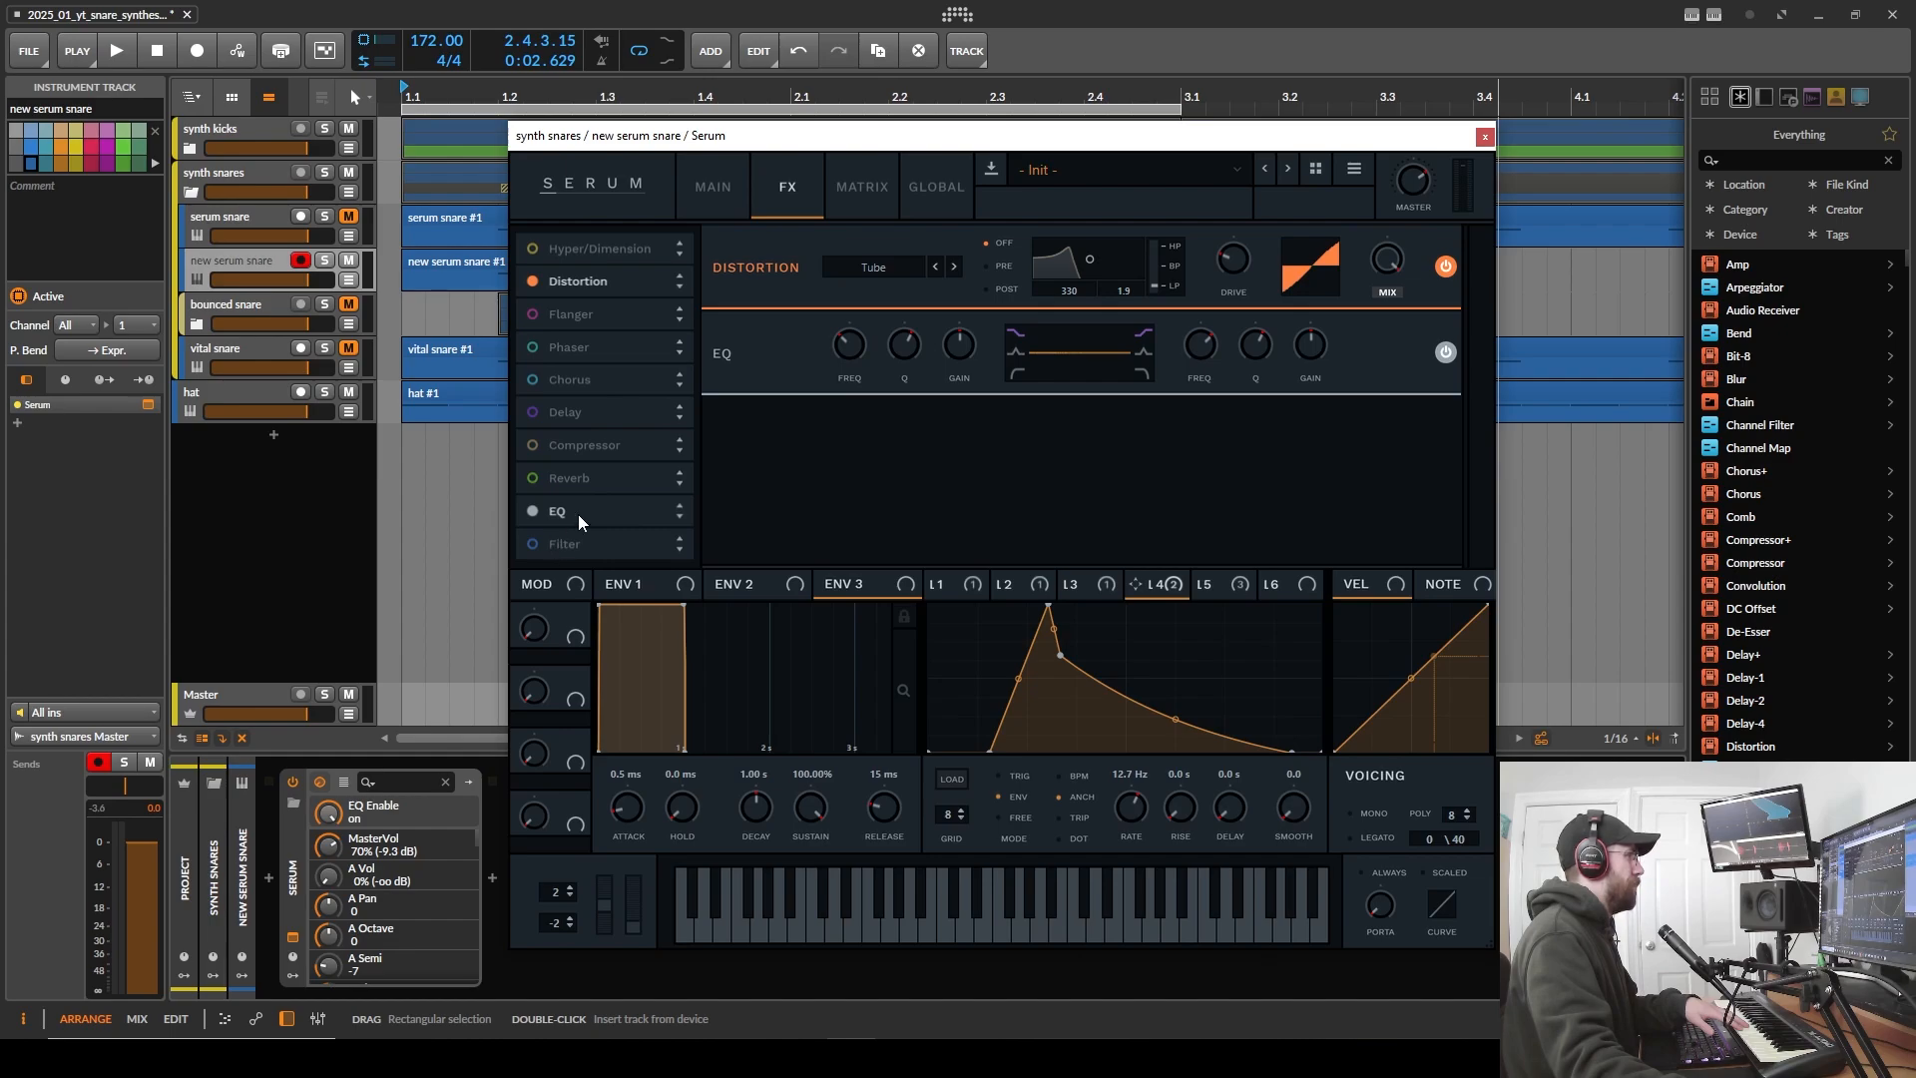
pyautogui.moveTo(579, 516); pyautogui.dragTo(583, 315)
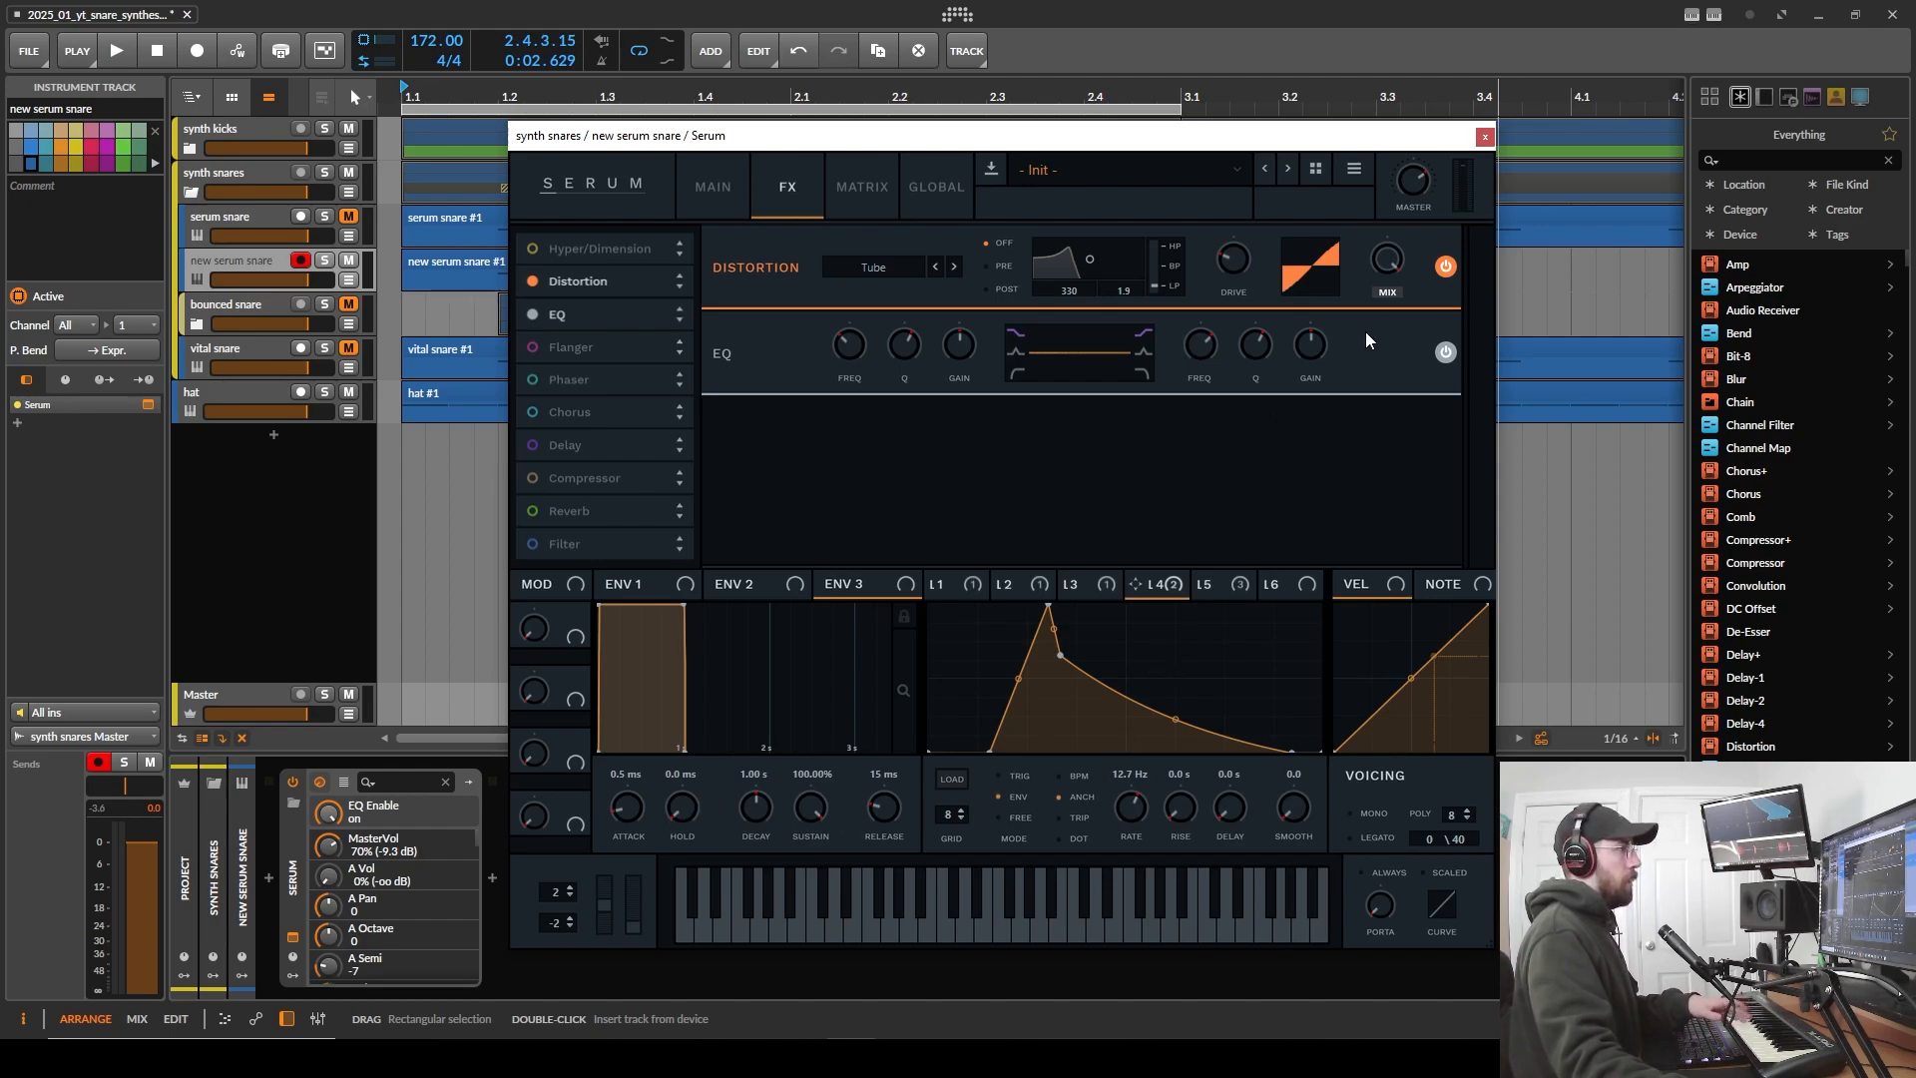
pyautogui.click(1446, 353)
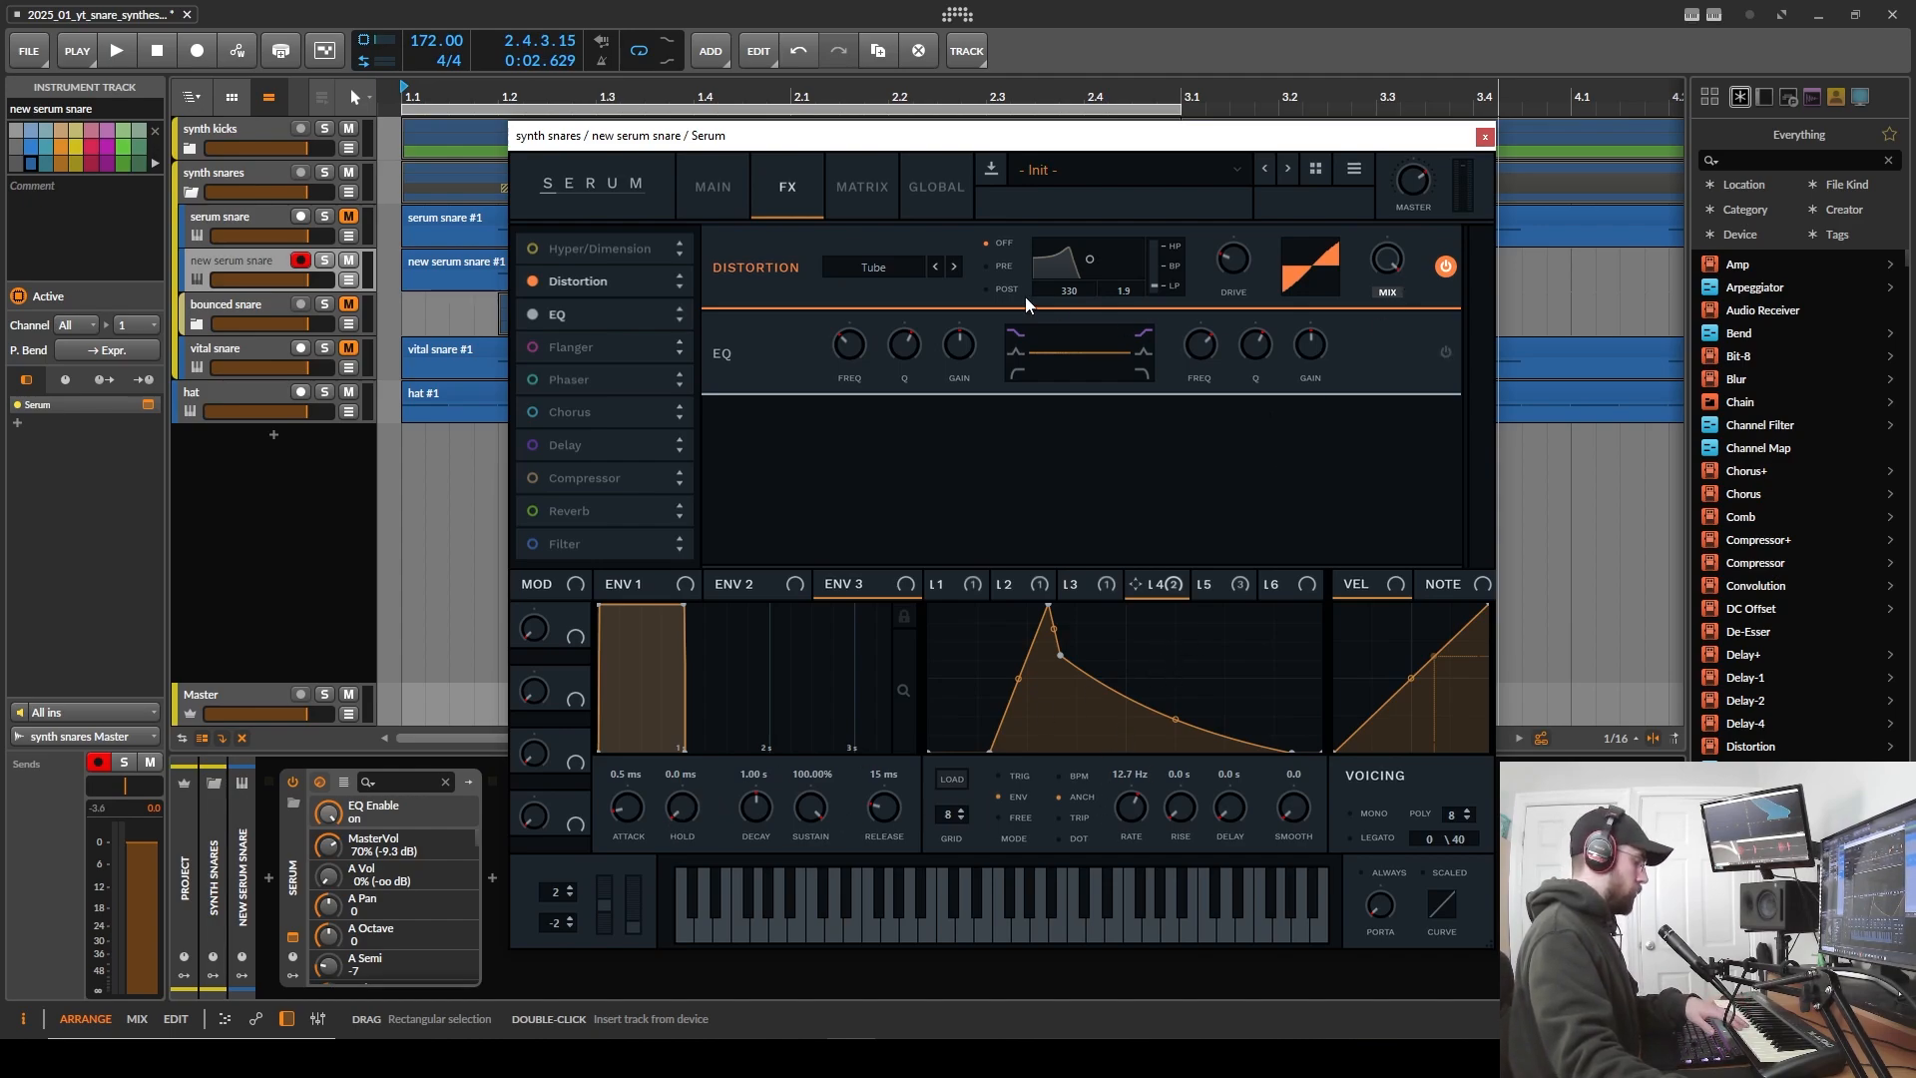
# - Try the SoftClip distortion mode with the drive raised to about 74%, and go back to Tube
pyautogui.click(954, 267)
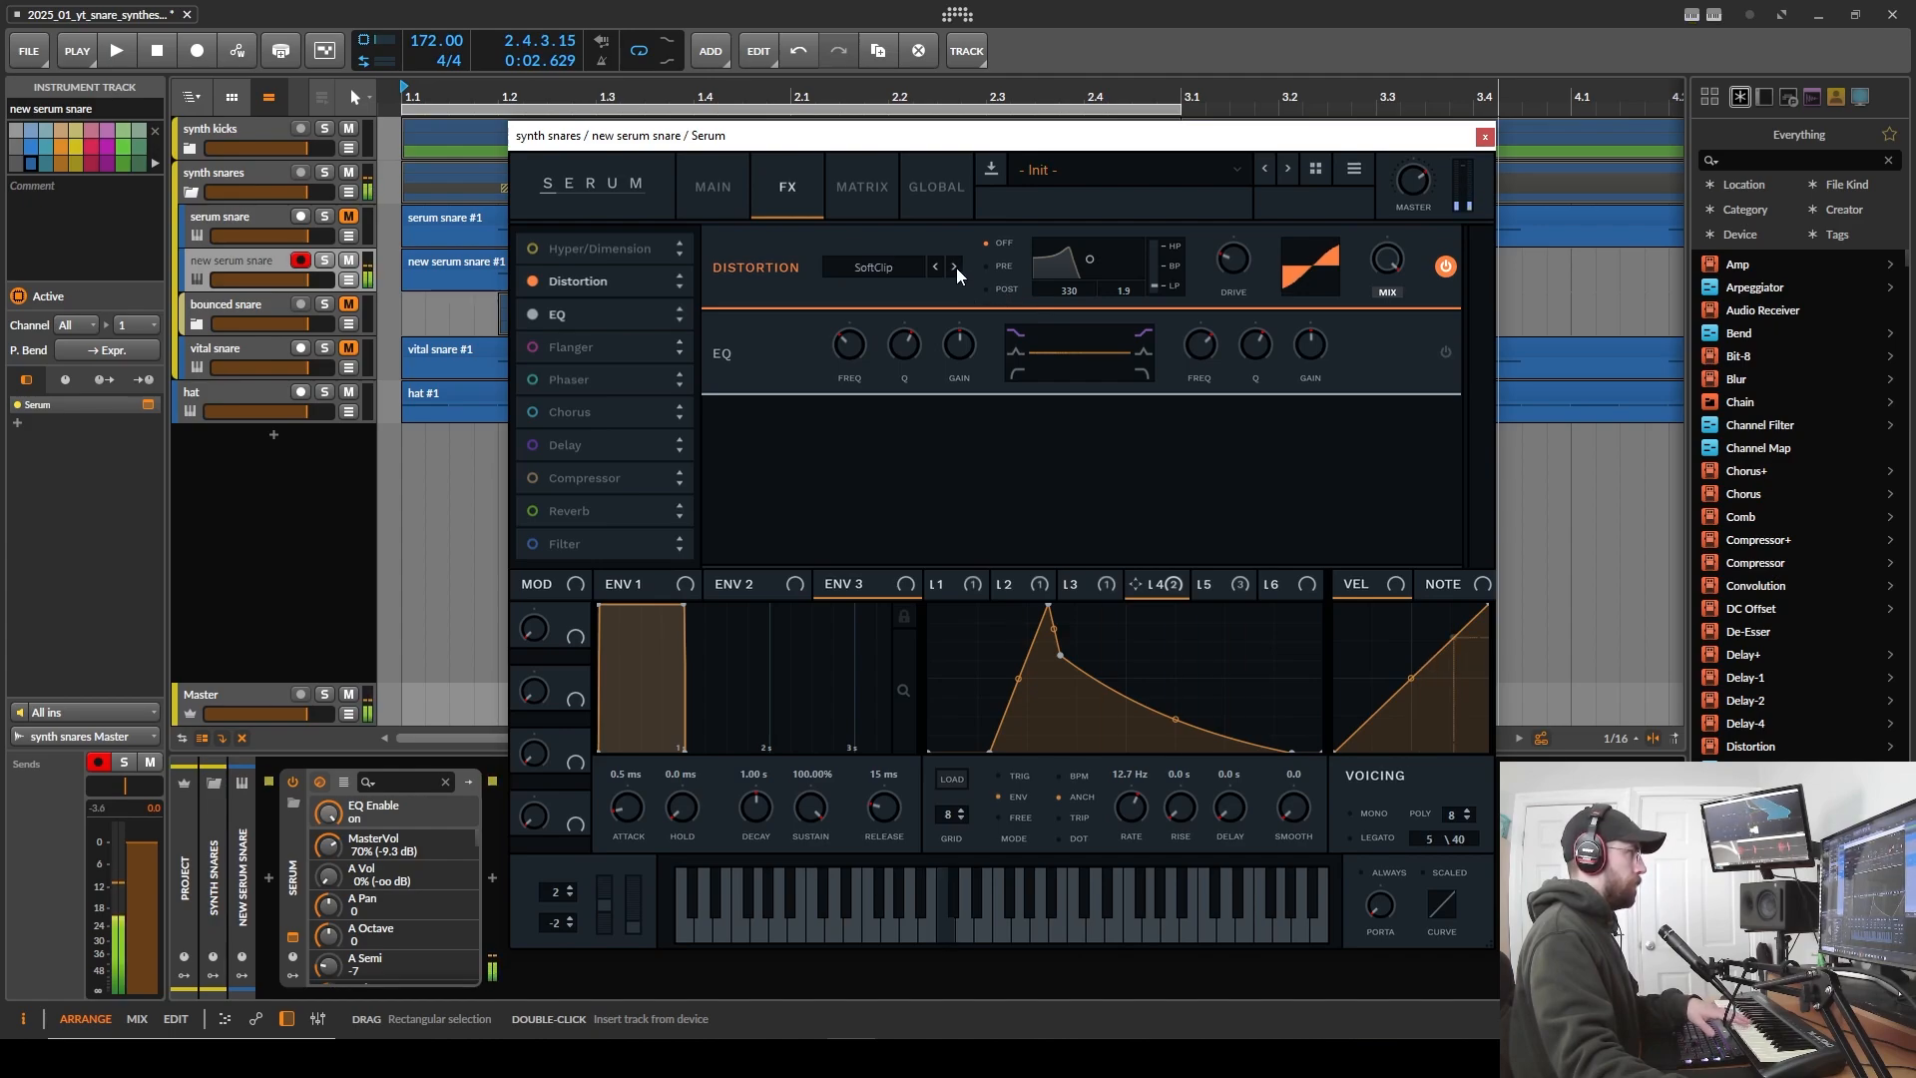
pyautogui.moveTo(1234, 259); pyautogui.dragTo(1234, 240)
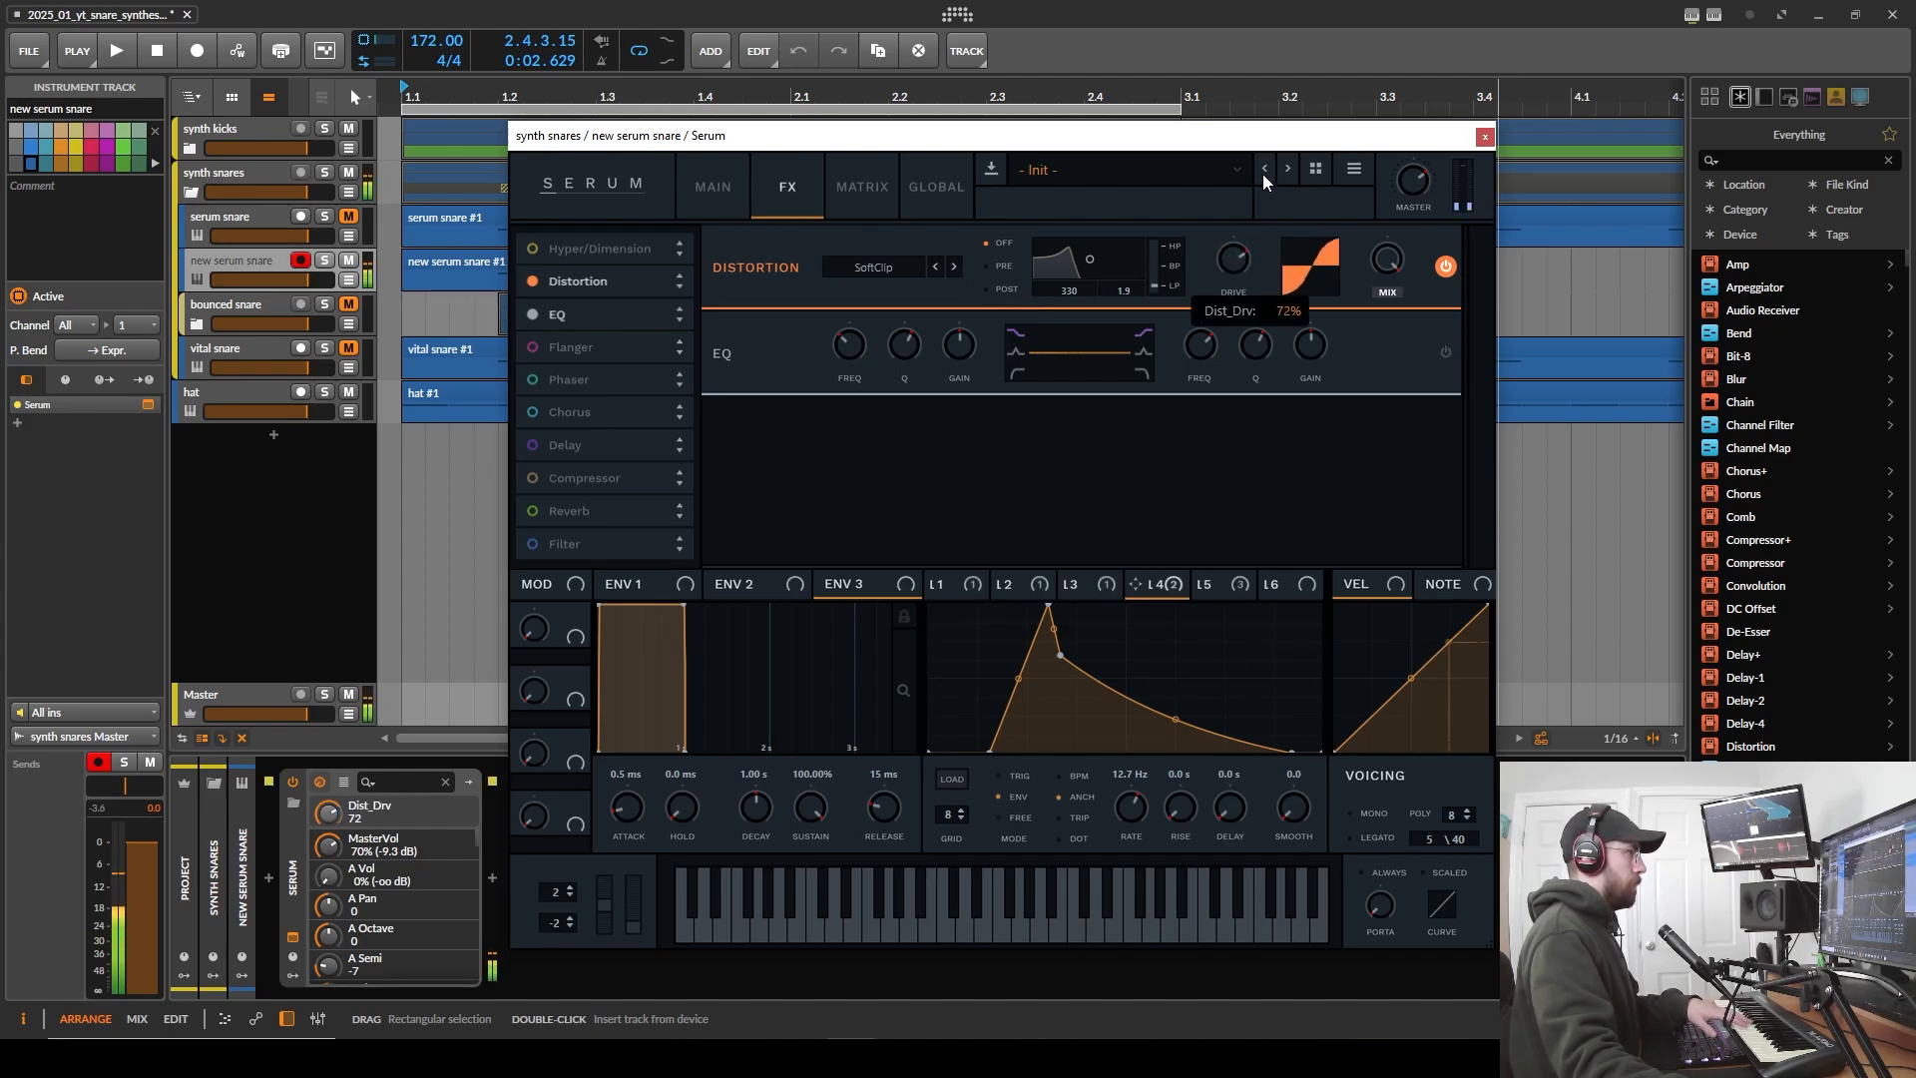
pyautogui.click(936, 268)
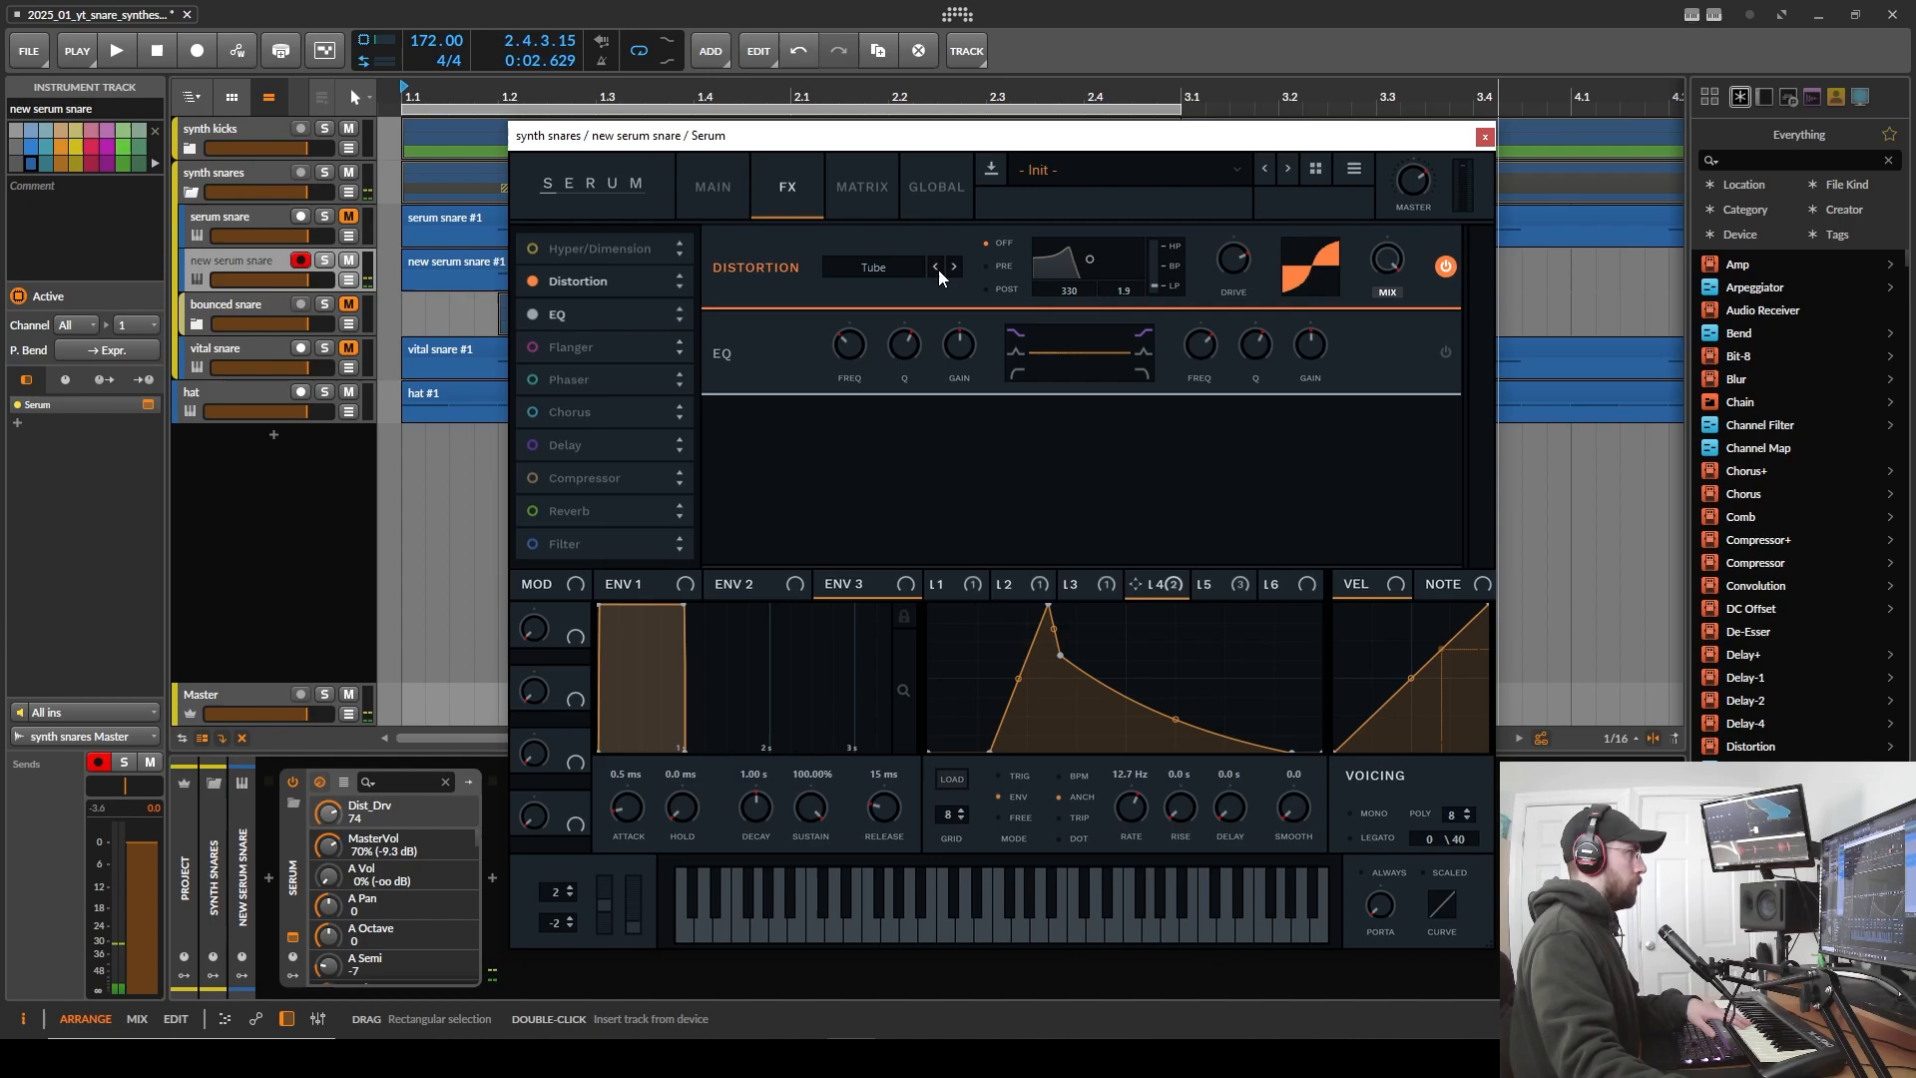
# - Try the Diode 2 distortion mode, lower the drive to 9% and switch the mode back to Tube
pyautogui.click(903, 268)
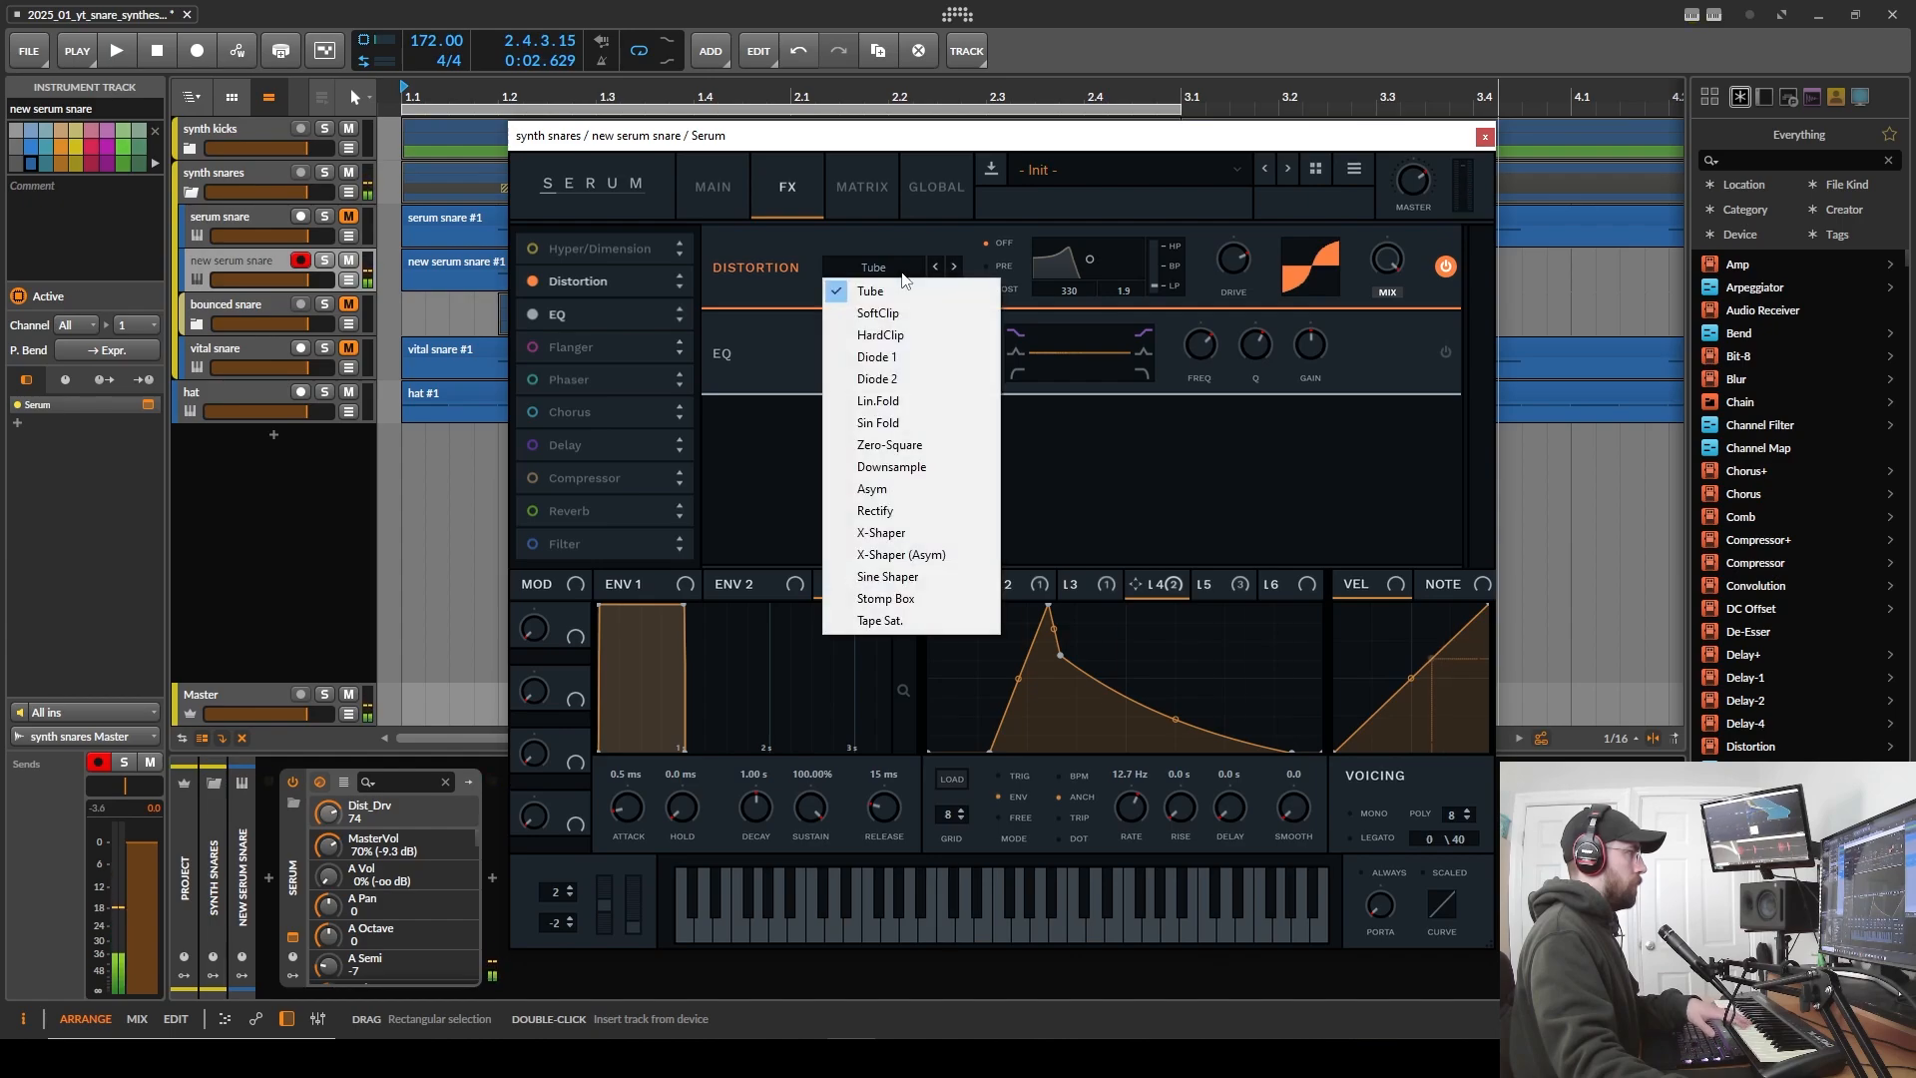
pyautogui.click(914, 378)
pyautogui.moveTo(1234, 261); pyautogui.dragTo(1211, 400)
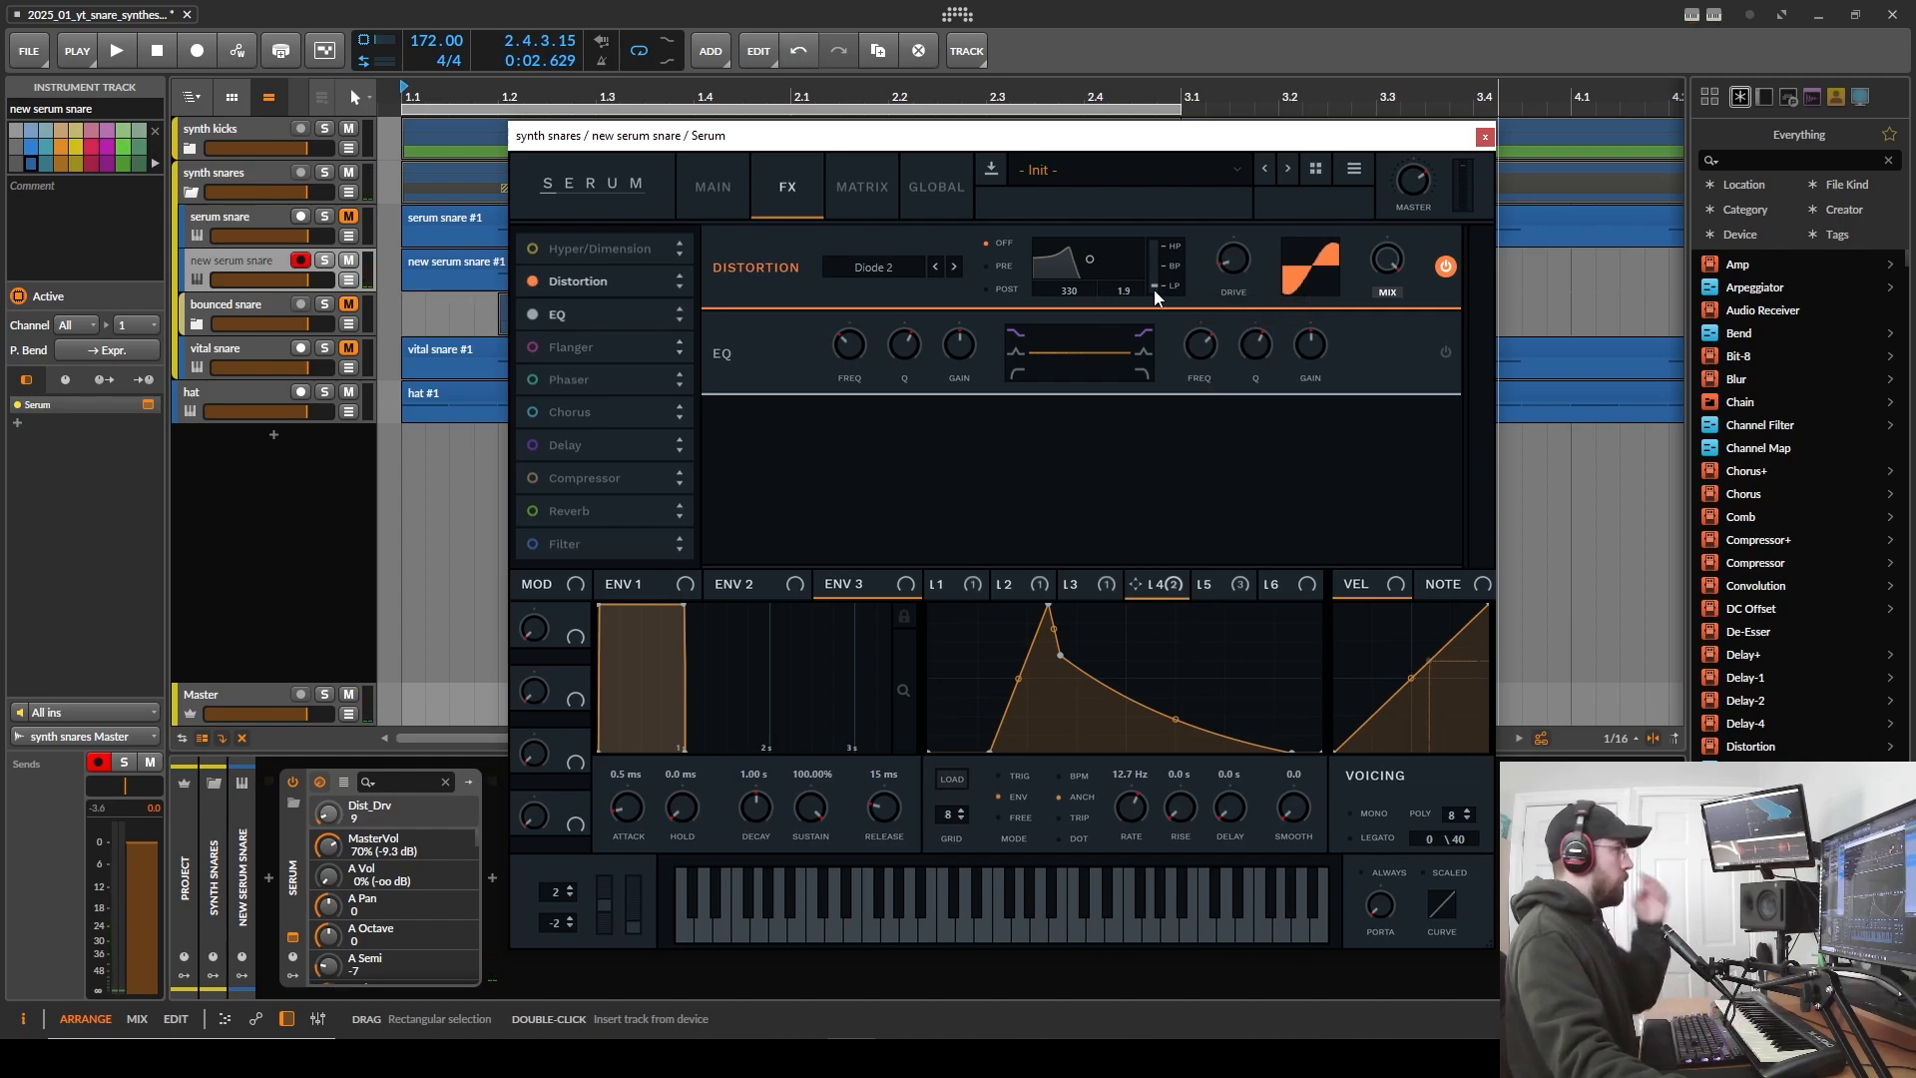
pyautogui.click(878, 267)
pyautogui.click(900, 289)
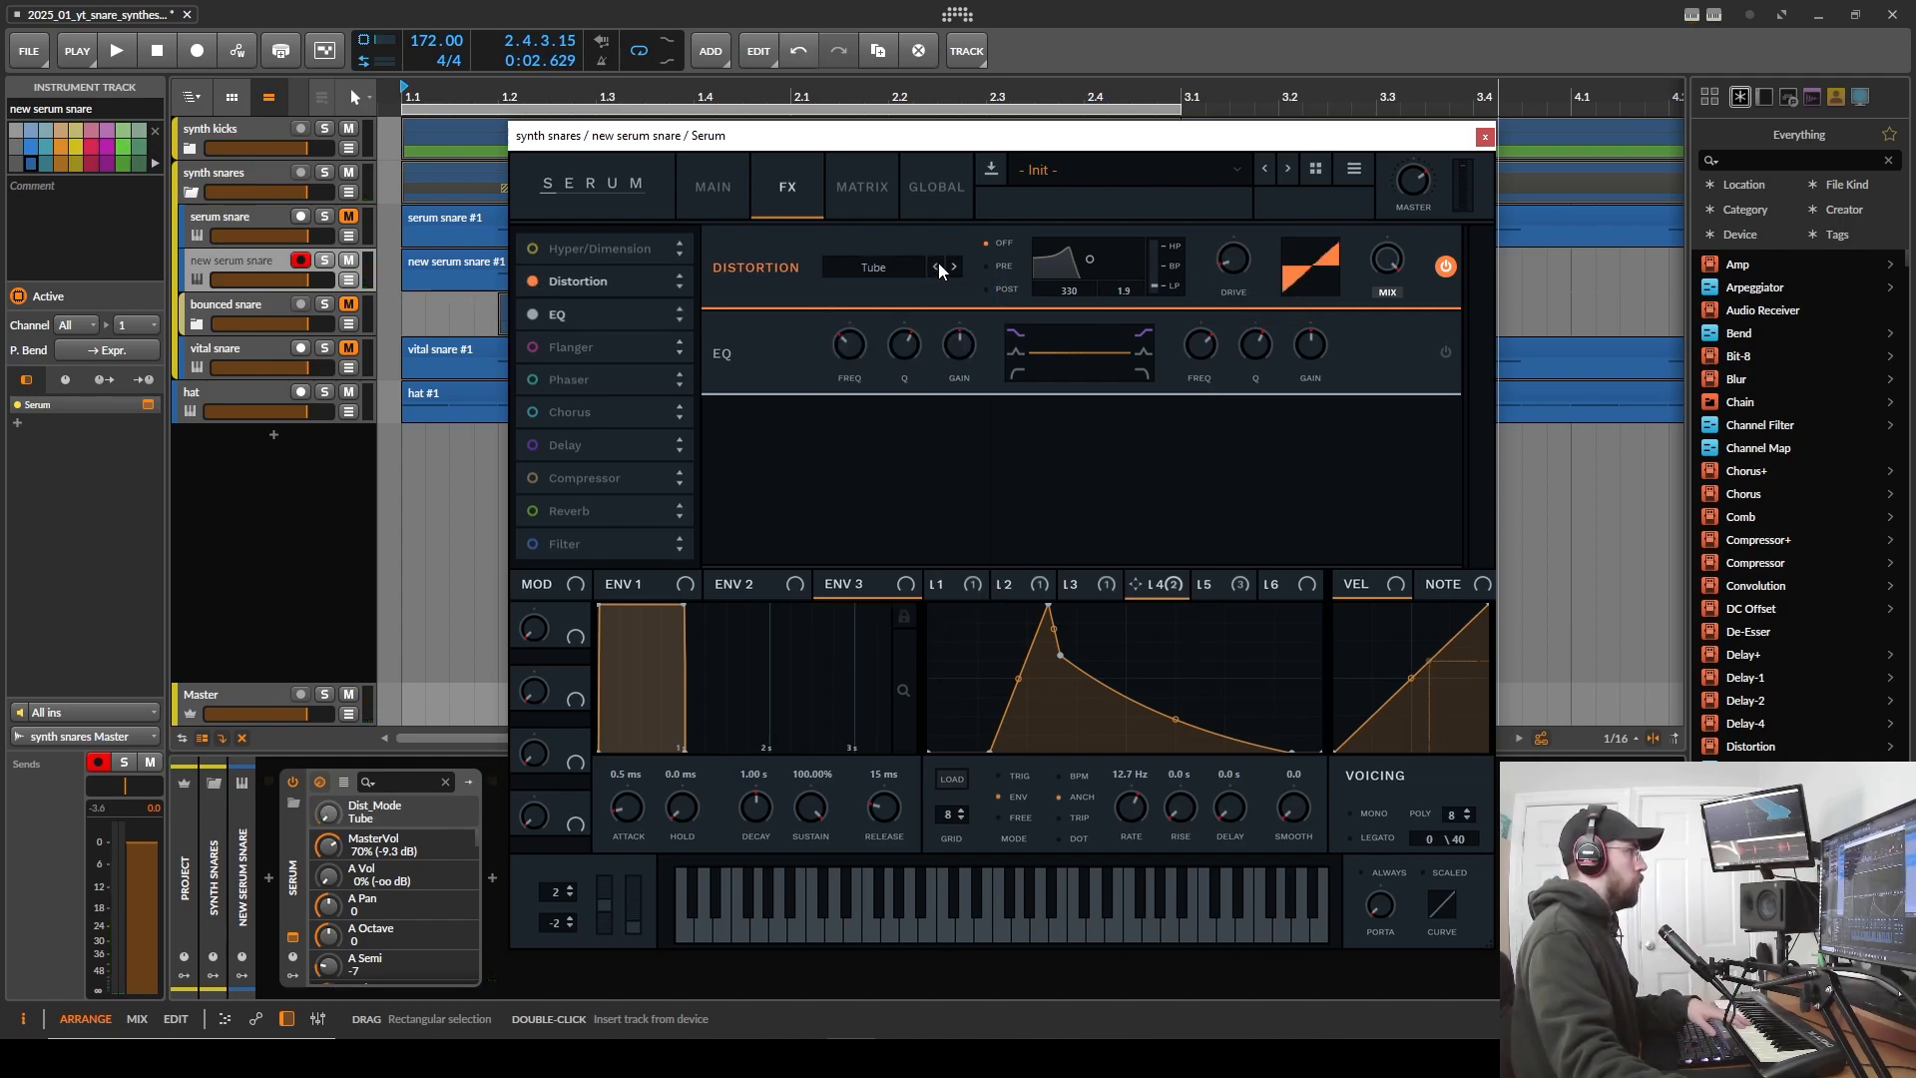
# - Set the distortion to SoftClip with 53% drive and assign LFO 2 to modulate the drive by 15
pyautogui.click(954, 266)
pyautogui.moveTo(1233, 261); pyautogui.dragTo(1252, 179)
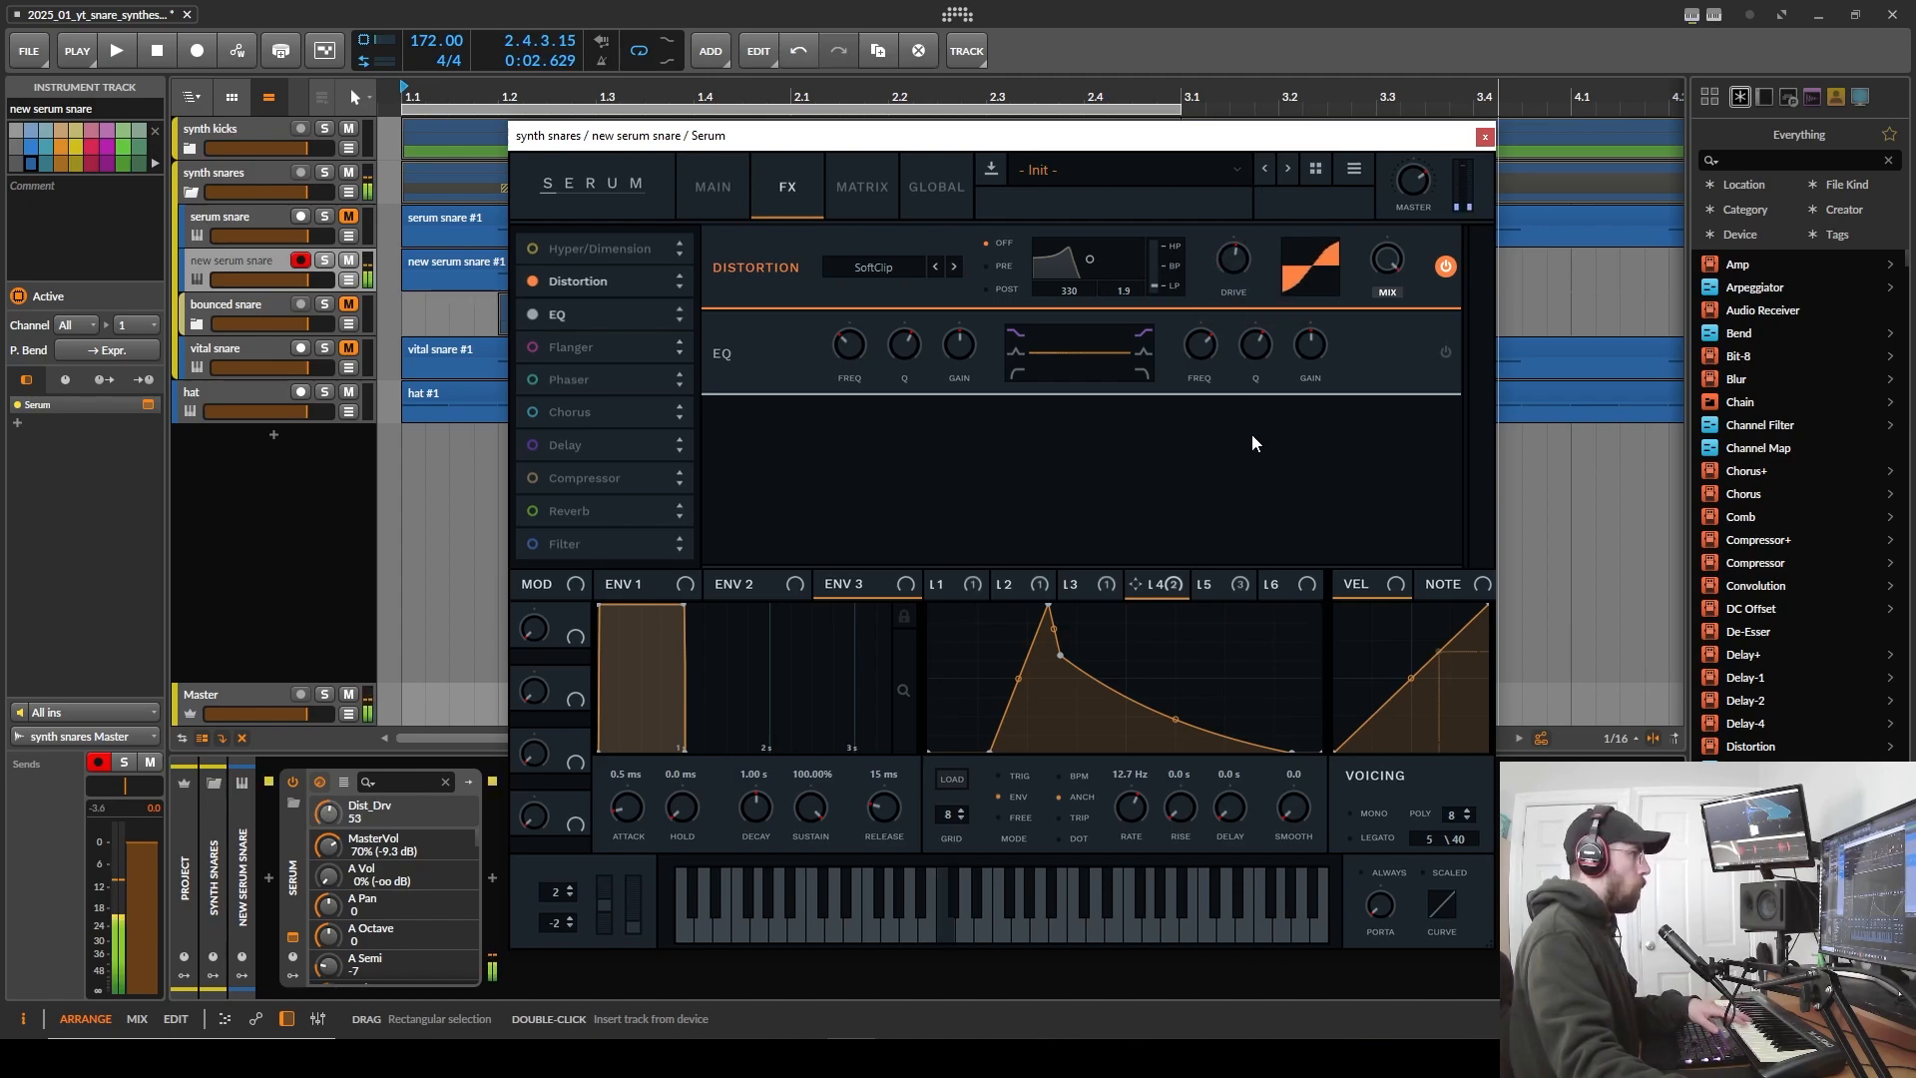
pyautogui.click(1008, 586)
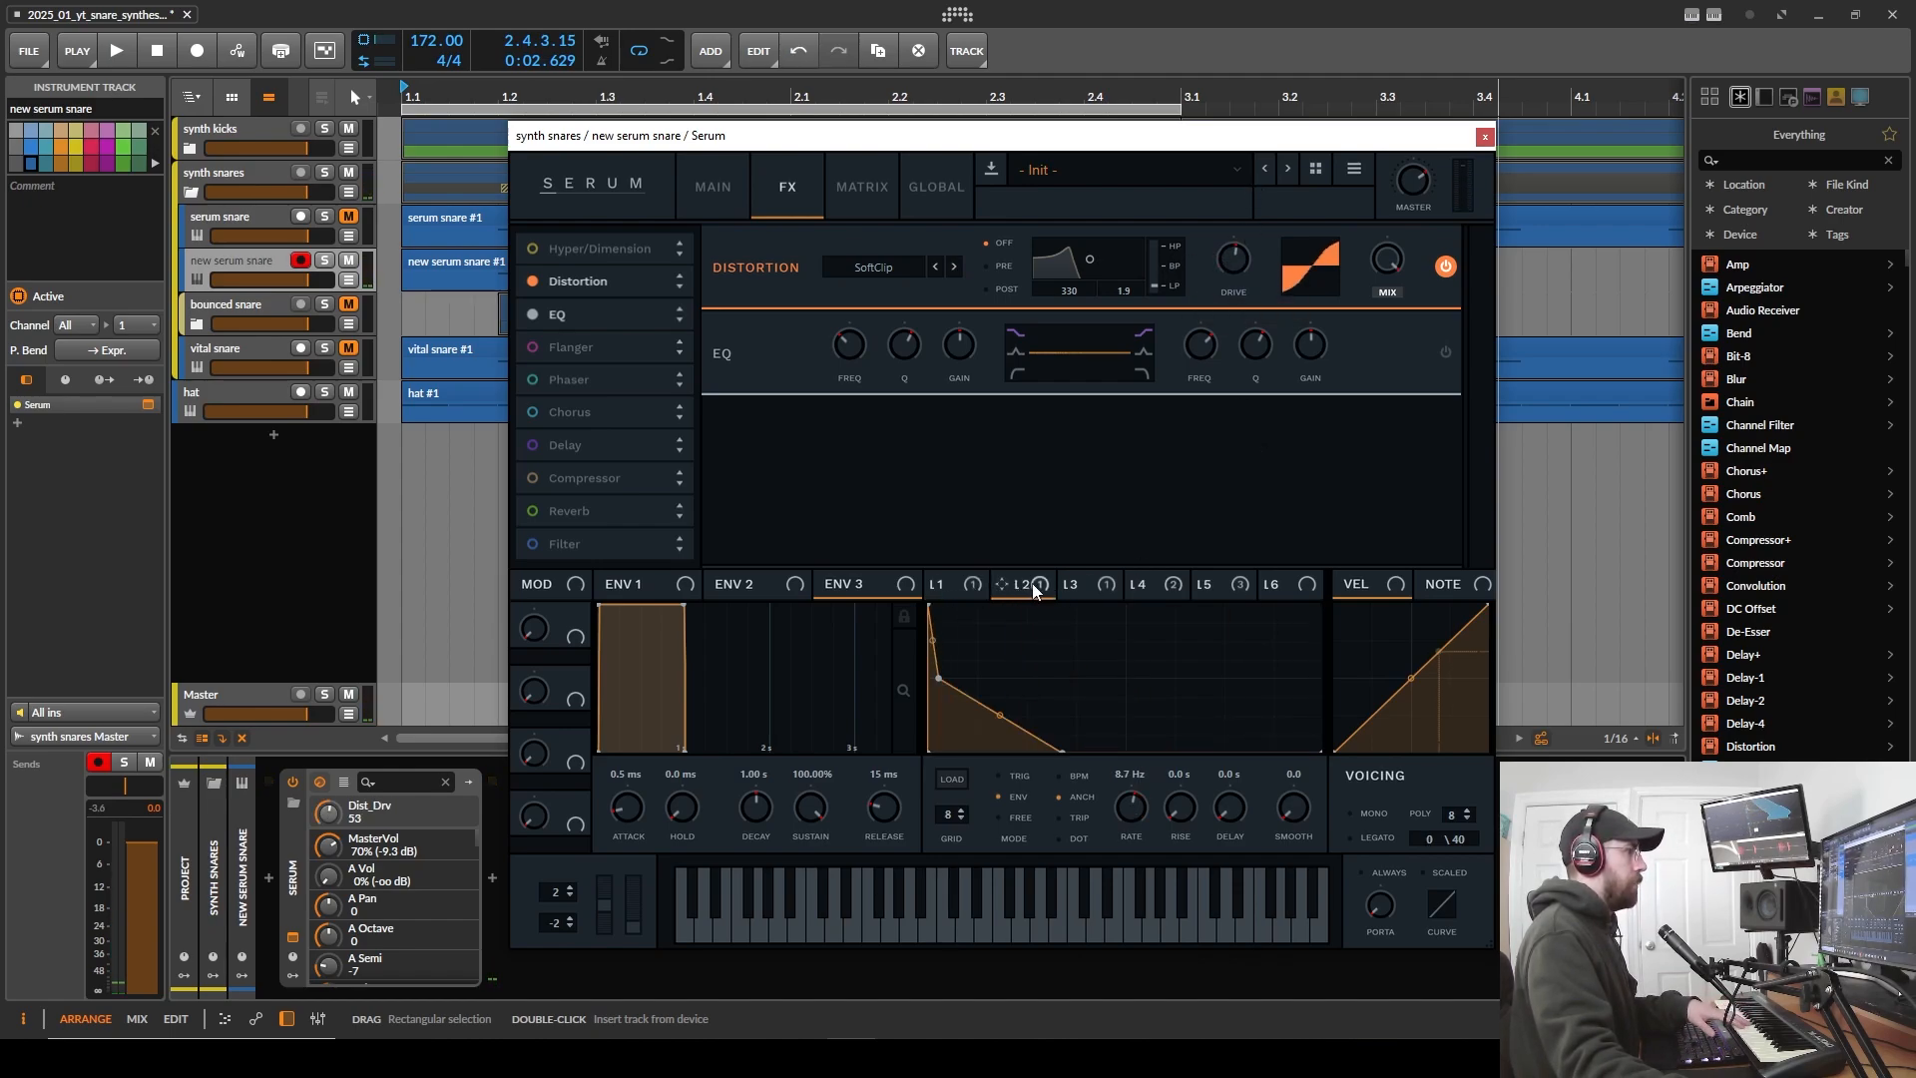
pyautogui.moveTo(1000, 584); pyautogui.dragTo(1235, 262)
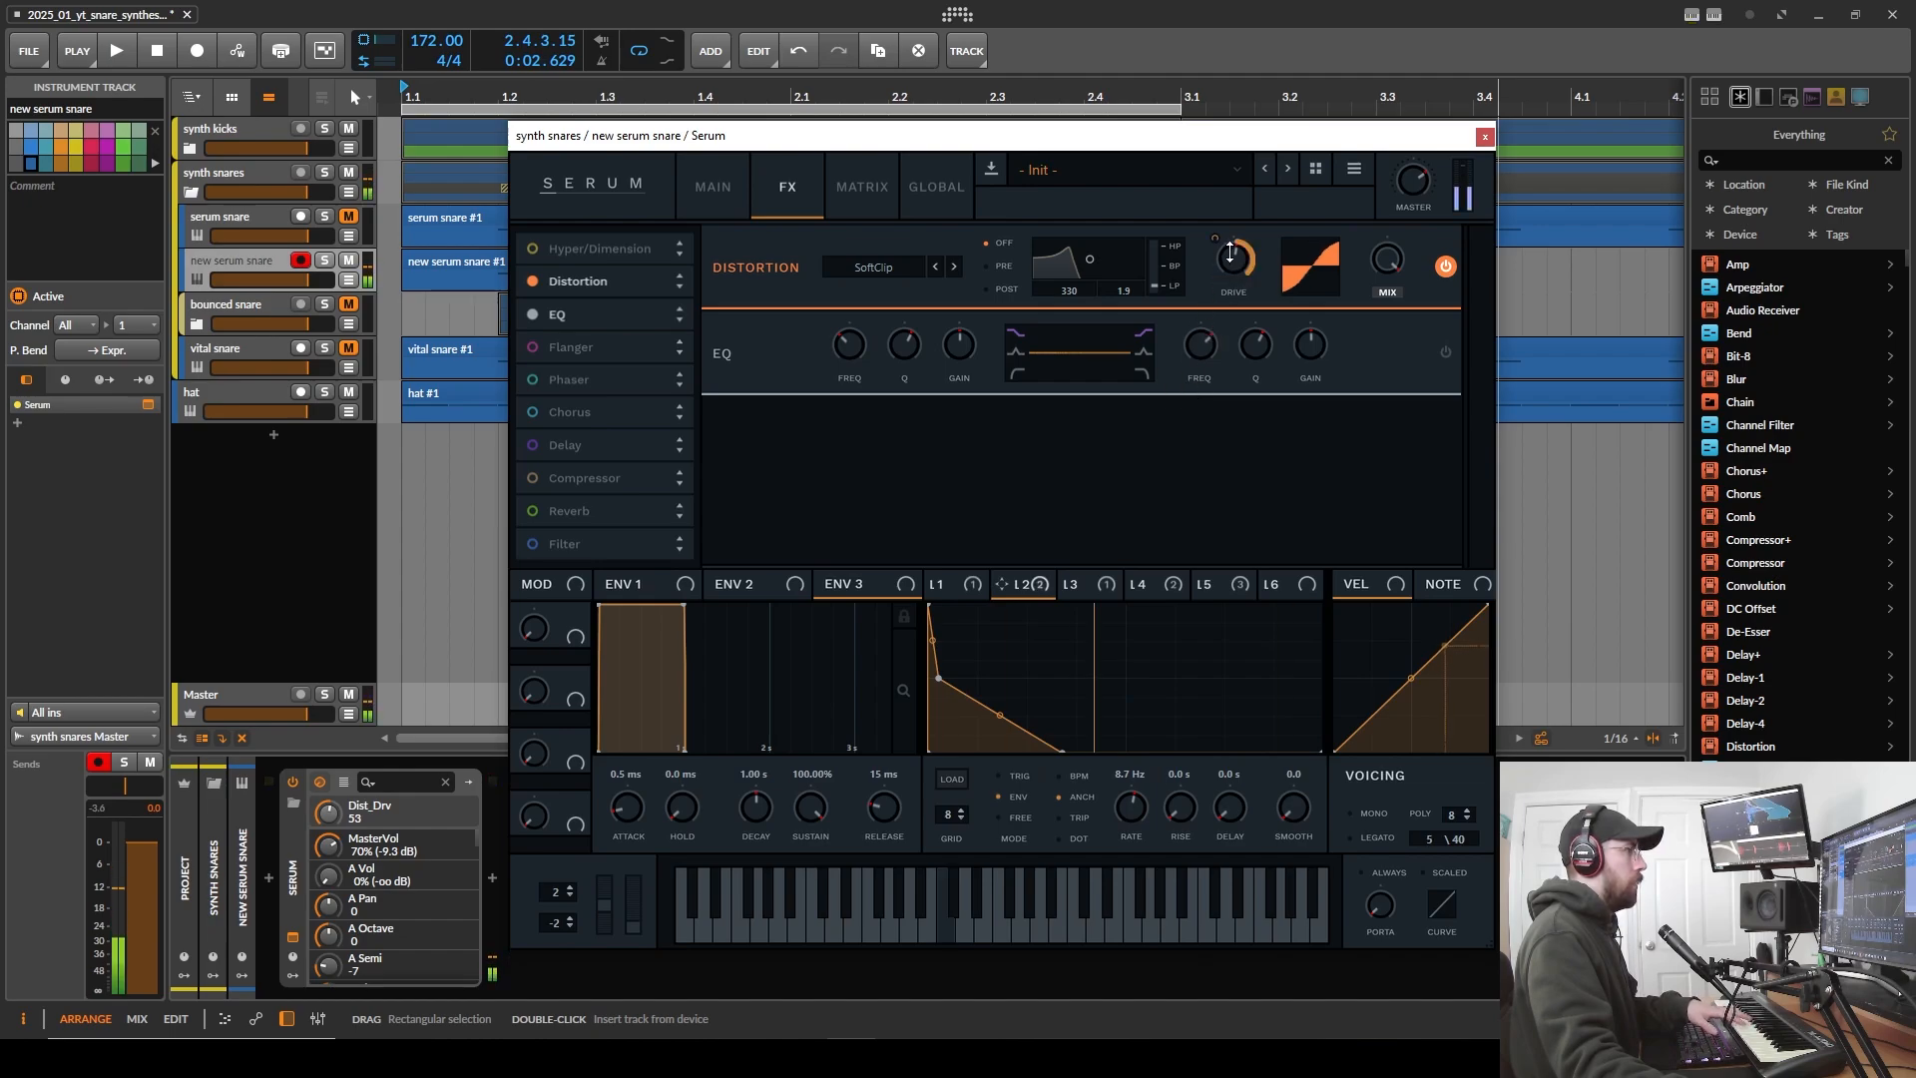
# - Modulate the distortion drive with LFO 4 at an amount of 23 and with LFO 5 at 11
pyautogui.click(1087, 587)
pyautogui.click(1140, 589)
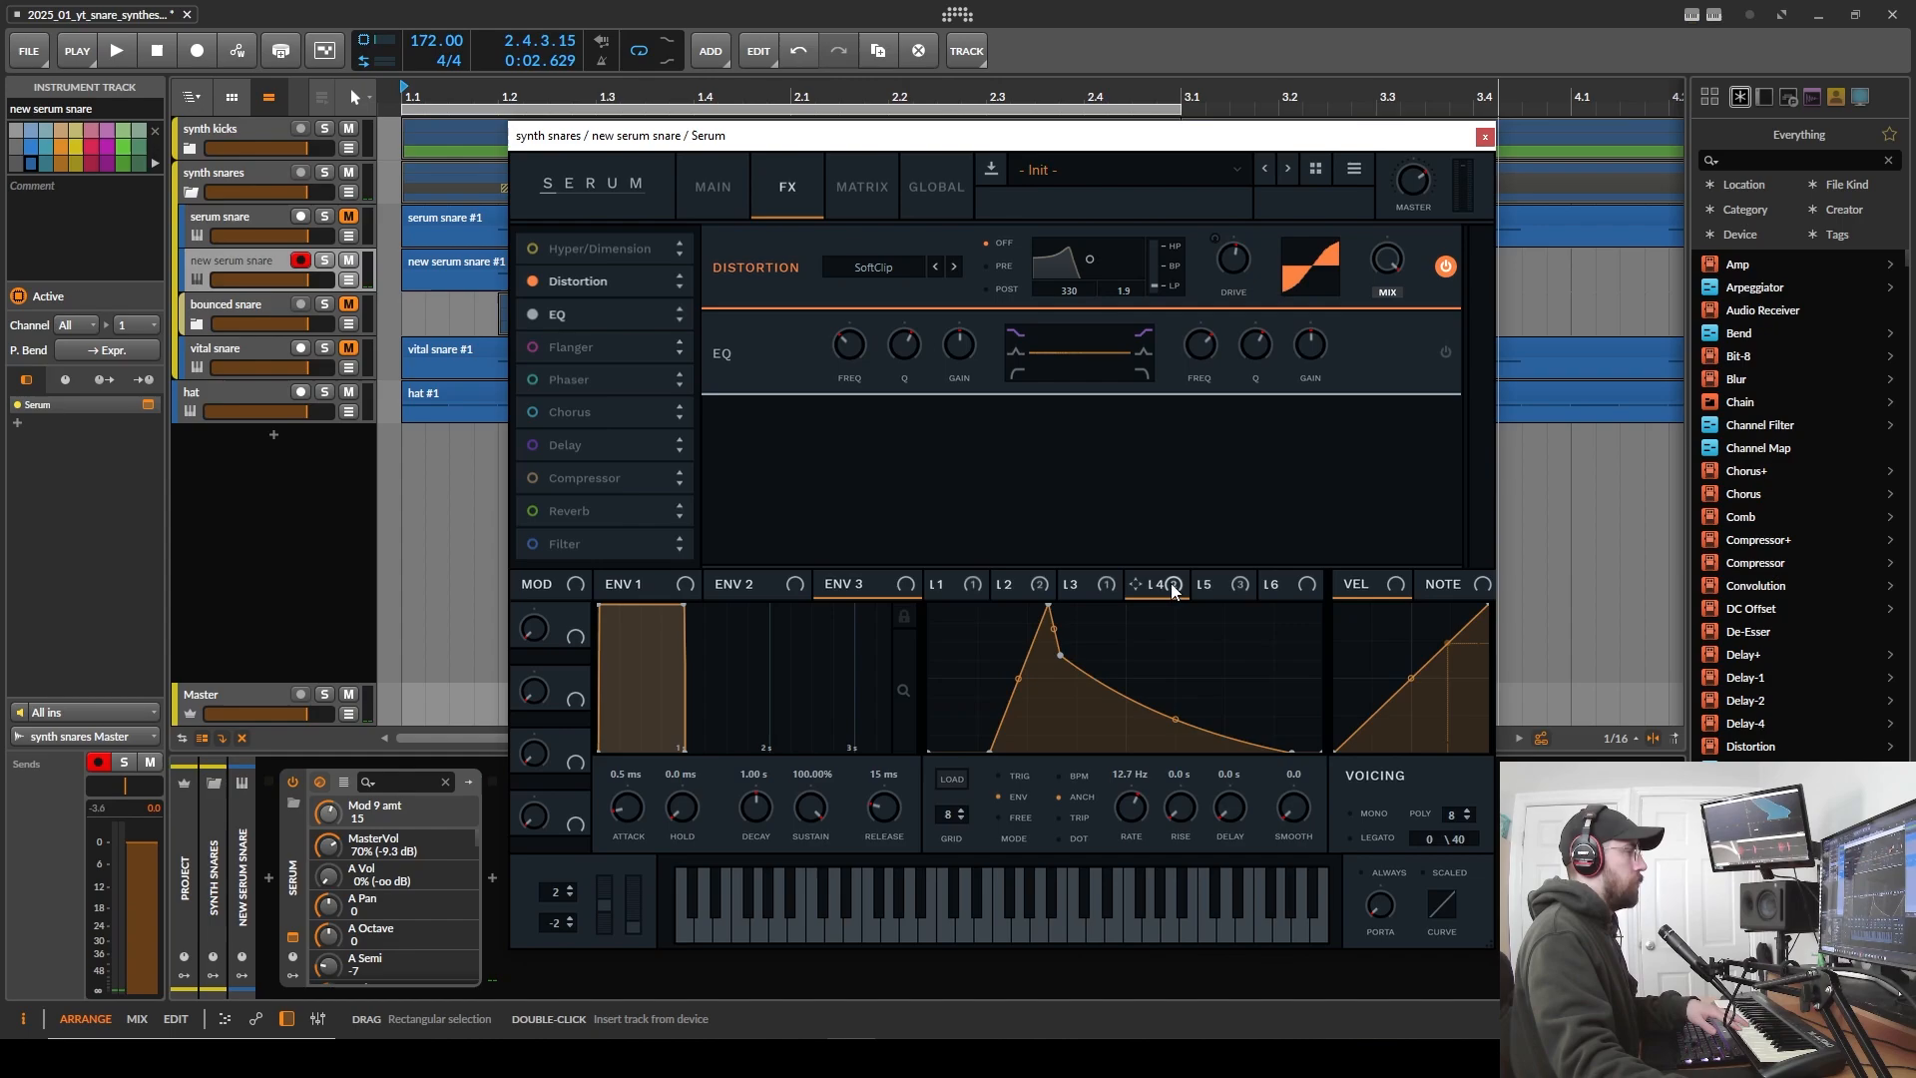
pyautogui.moveTo(1172, 592); pyautogui.dragTo(1226, 262)
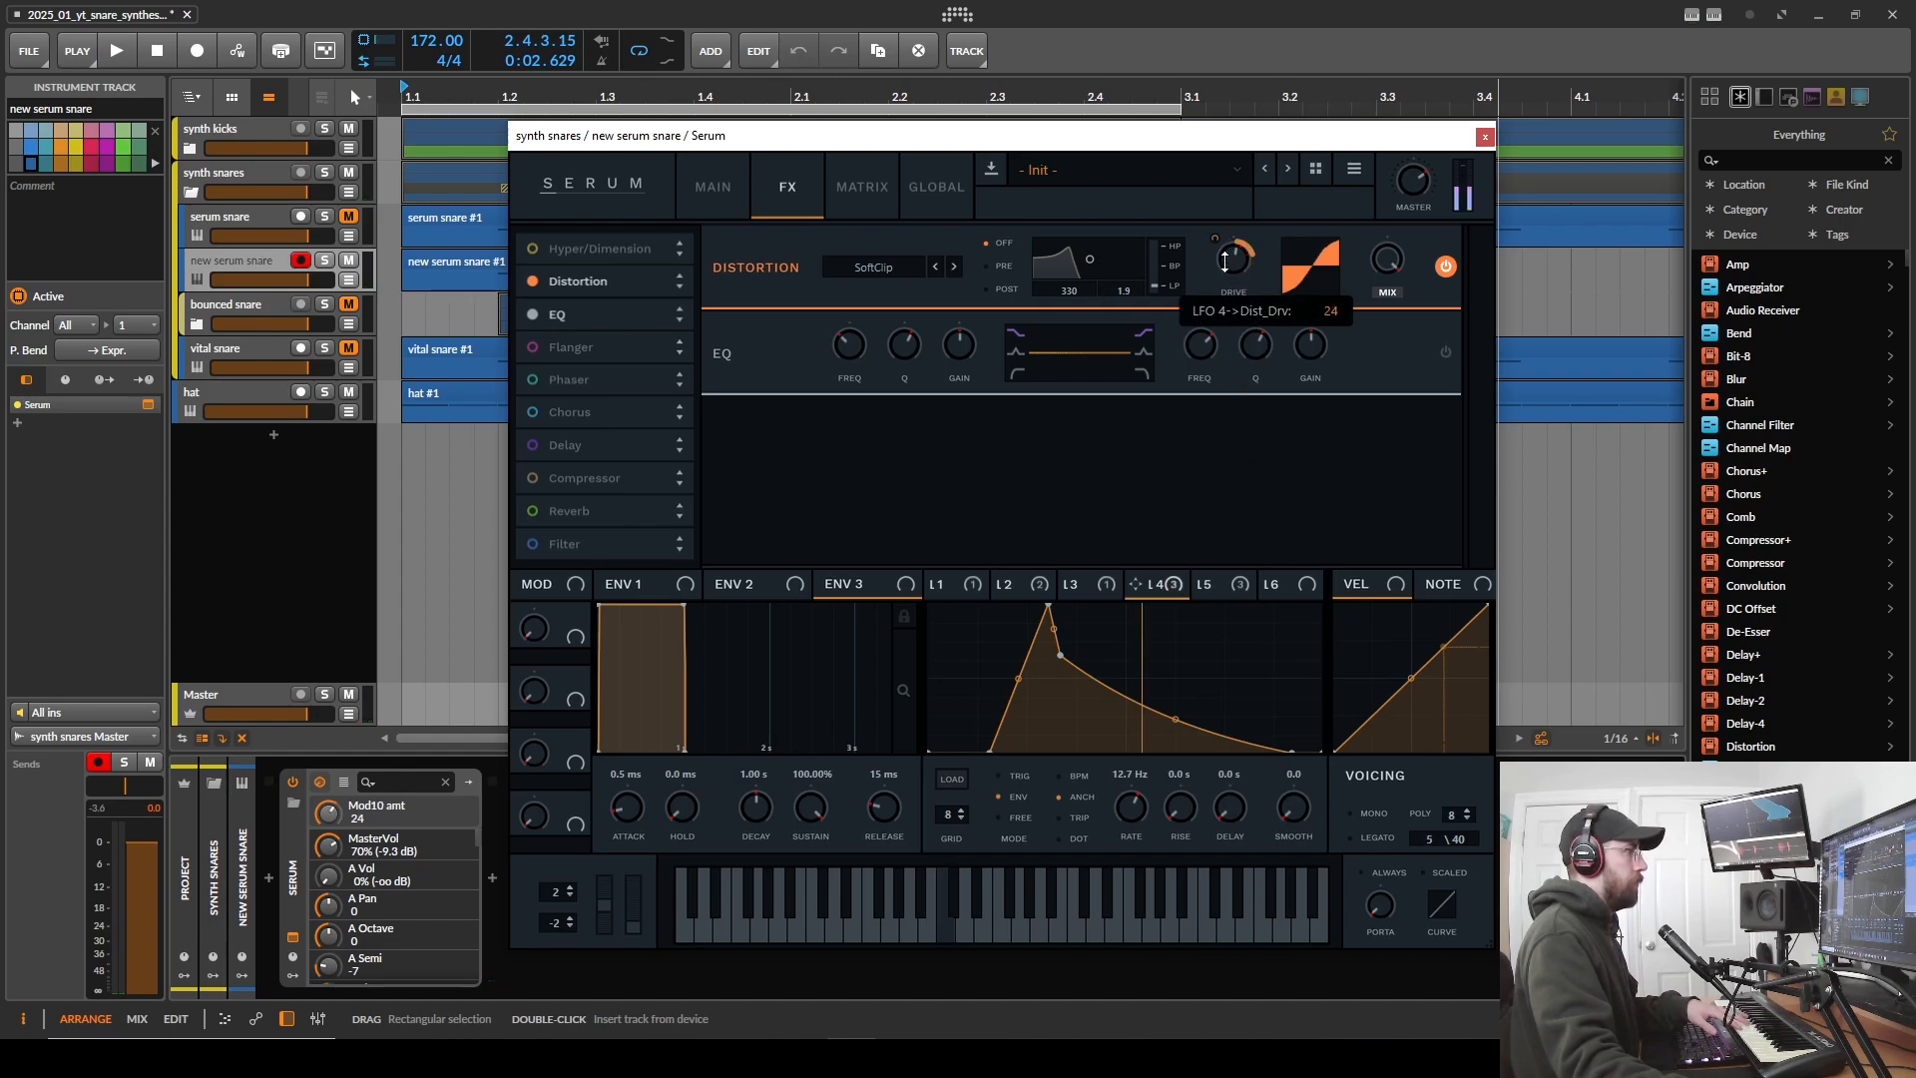
pyautogui.click(1223, 585)
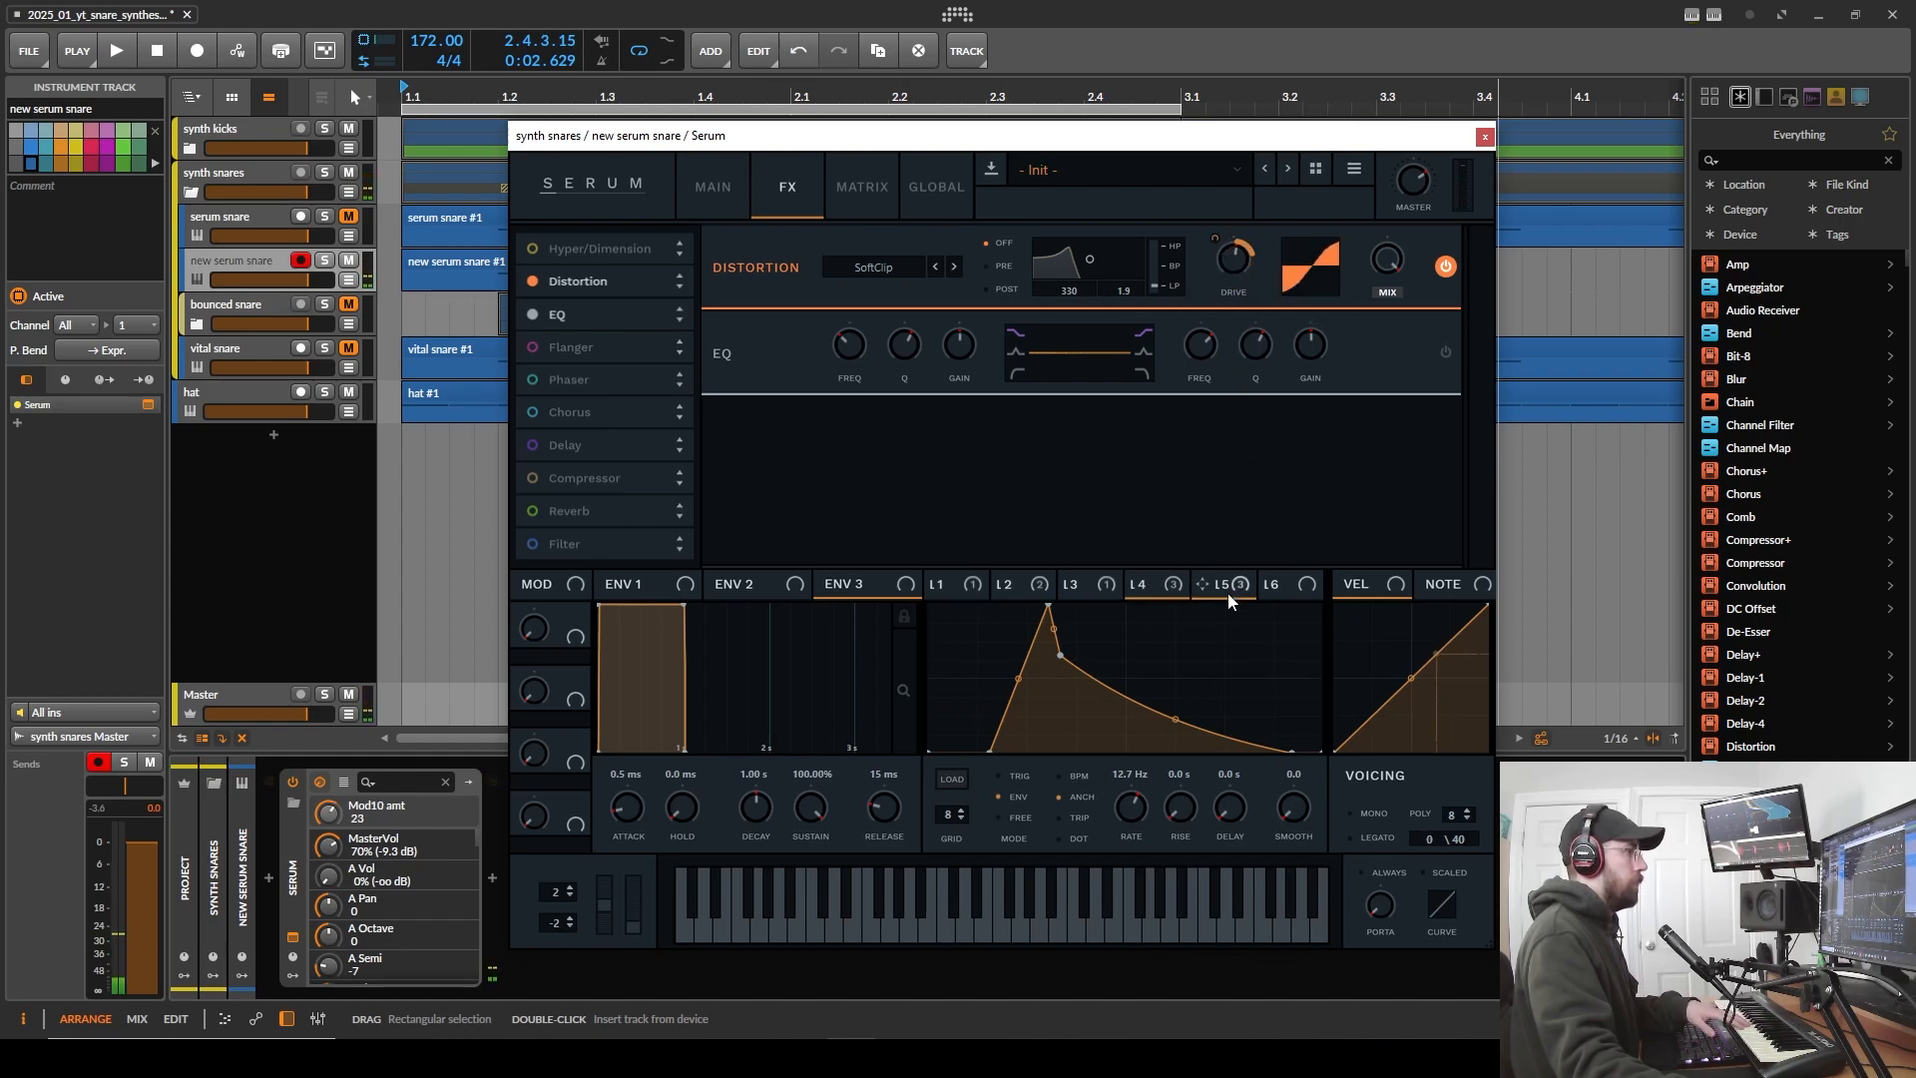
pyautogui.moveTo(1202, 585); pyautogui.dragTo(1219, 277)
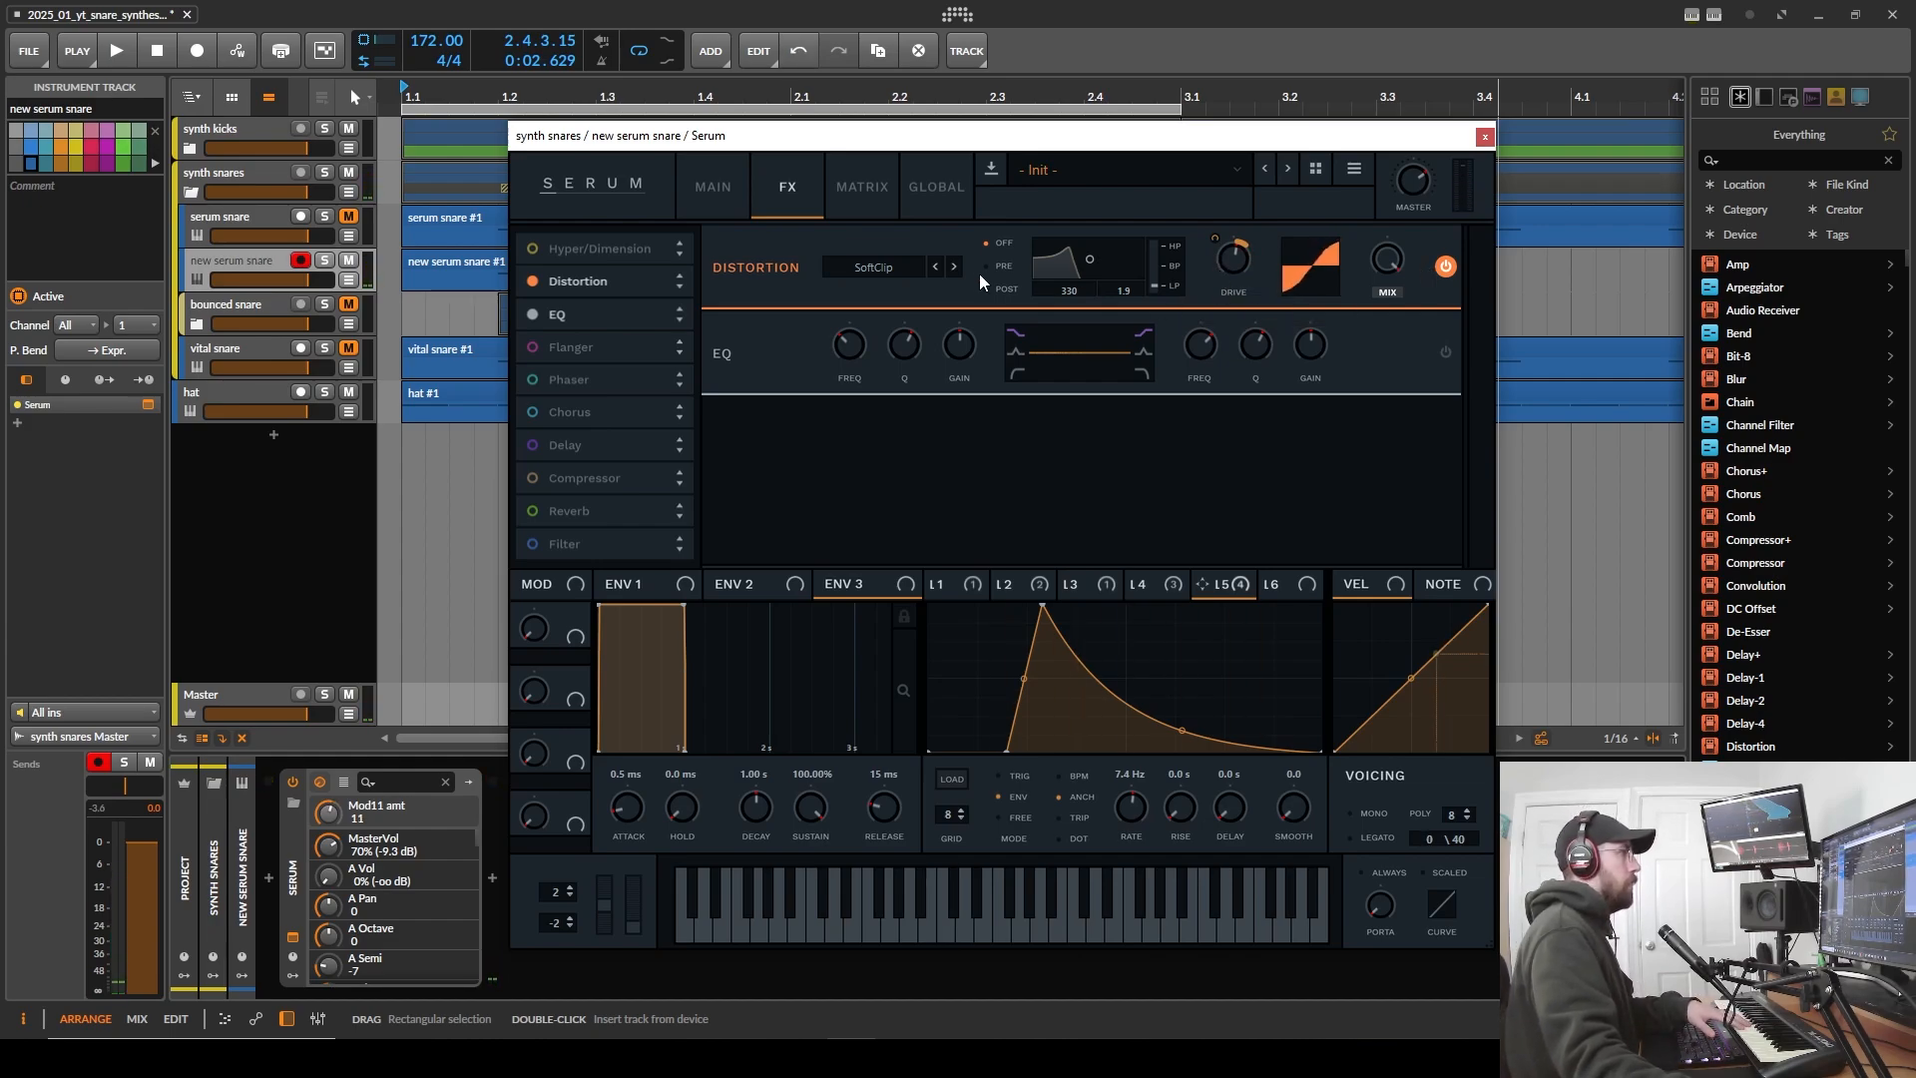
# - Raise the distortion drive to 62%, try the Tube and HardClip modes, and disable the Distortion effect
pyautogui.click(938, 267)
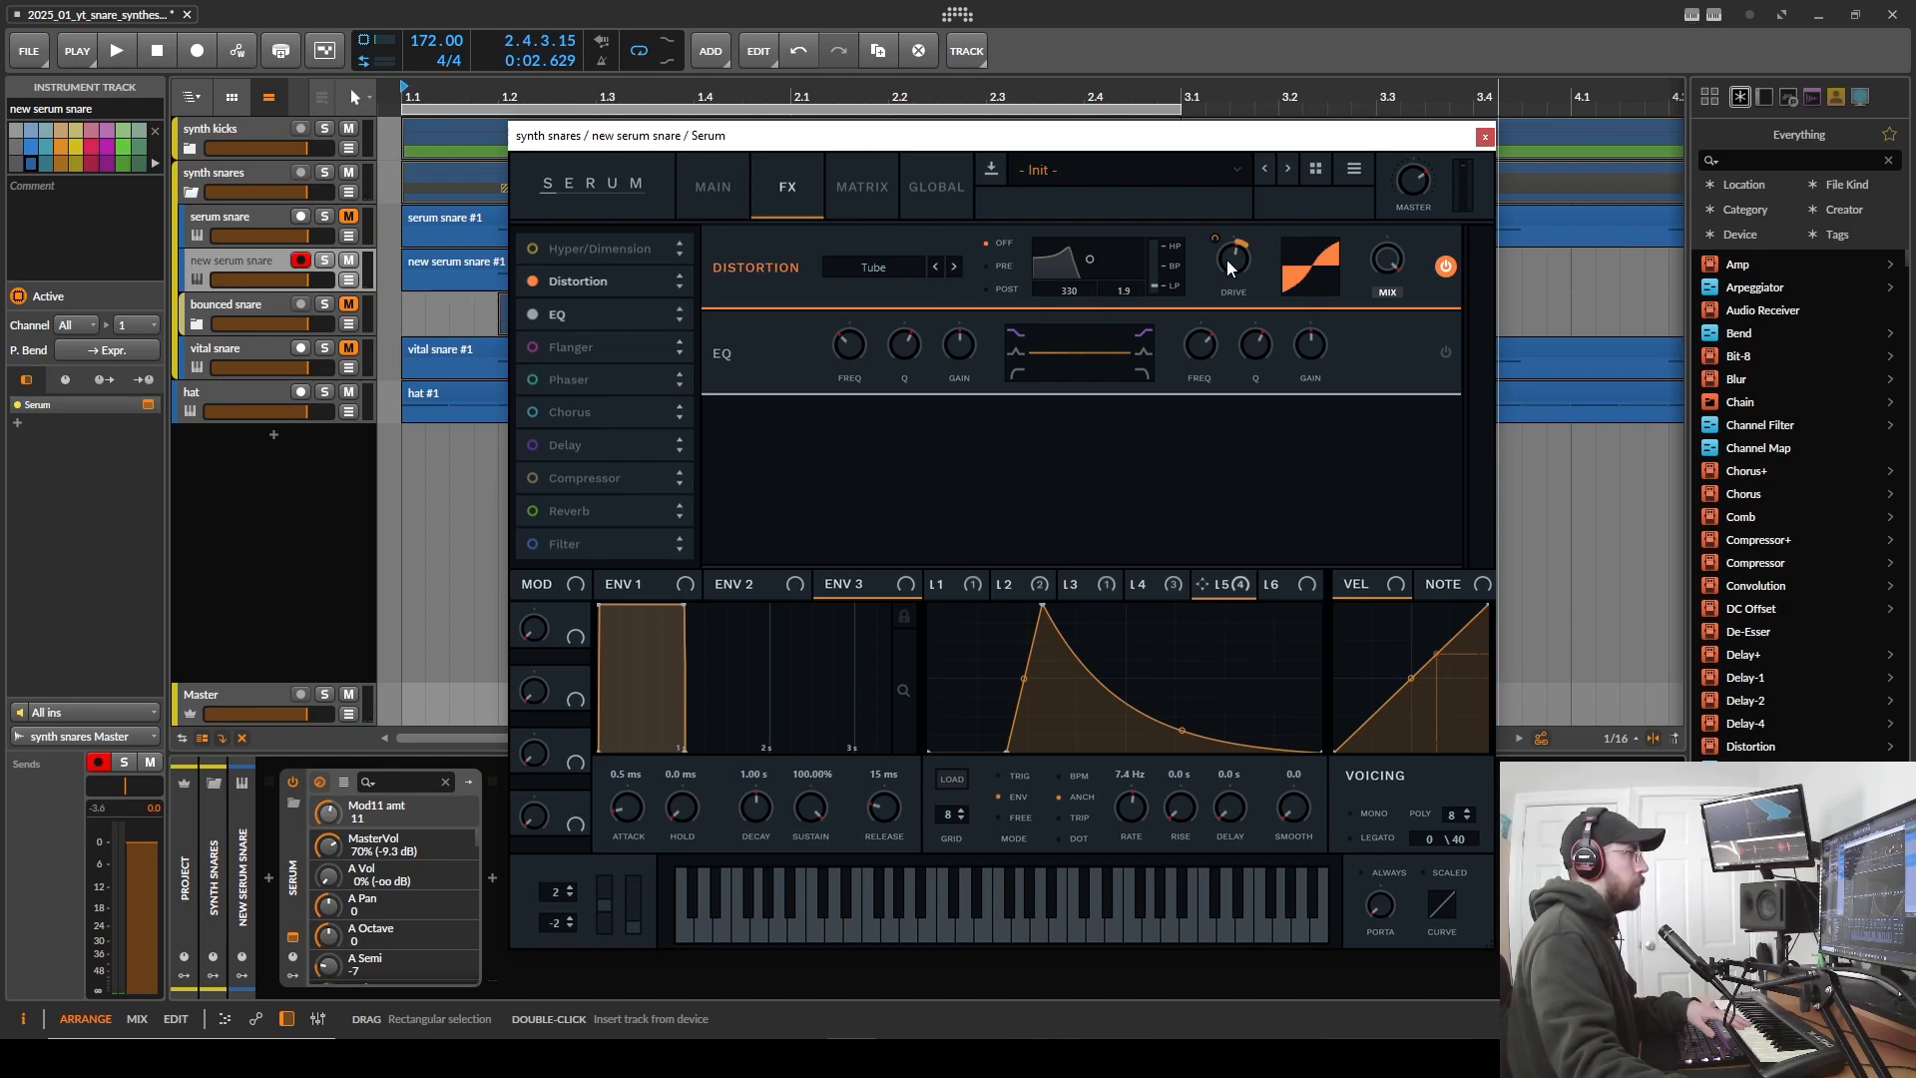
pyautogui.moveTo(1228, 263); pyautogui.dragTo(1230, 256)
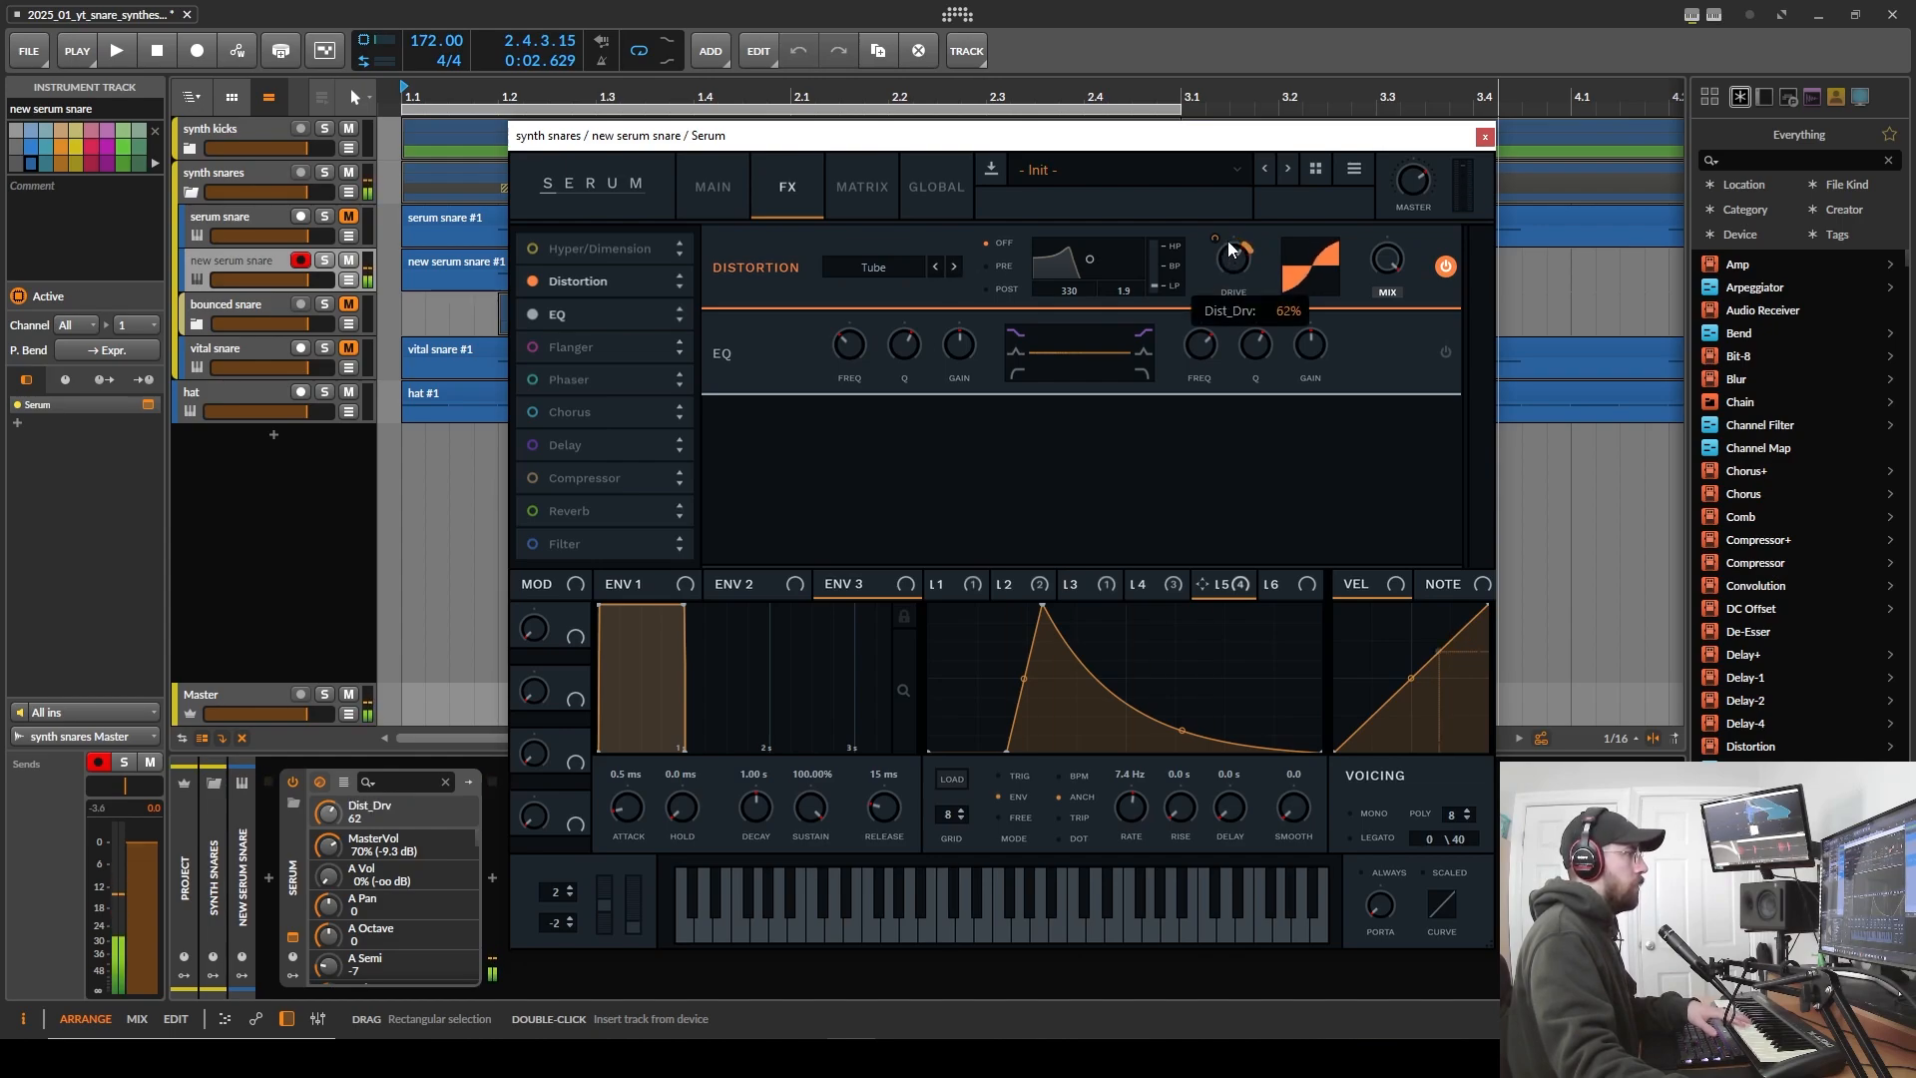
pyautogui.doubleClick(954, 267)
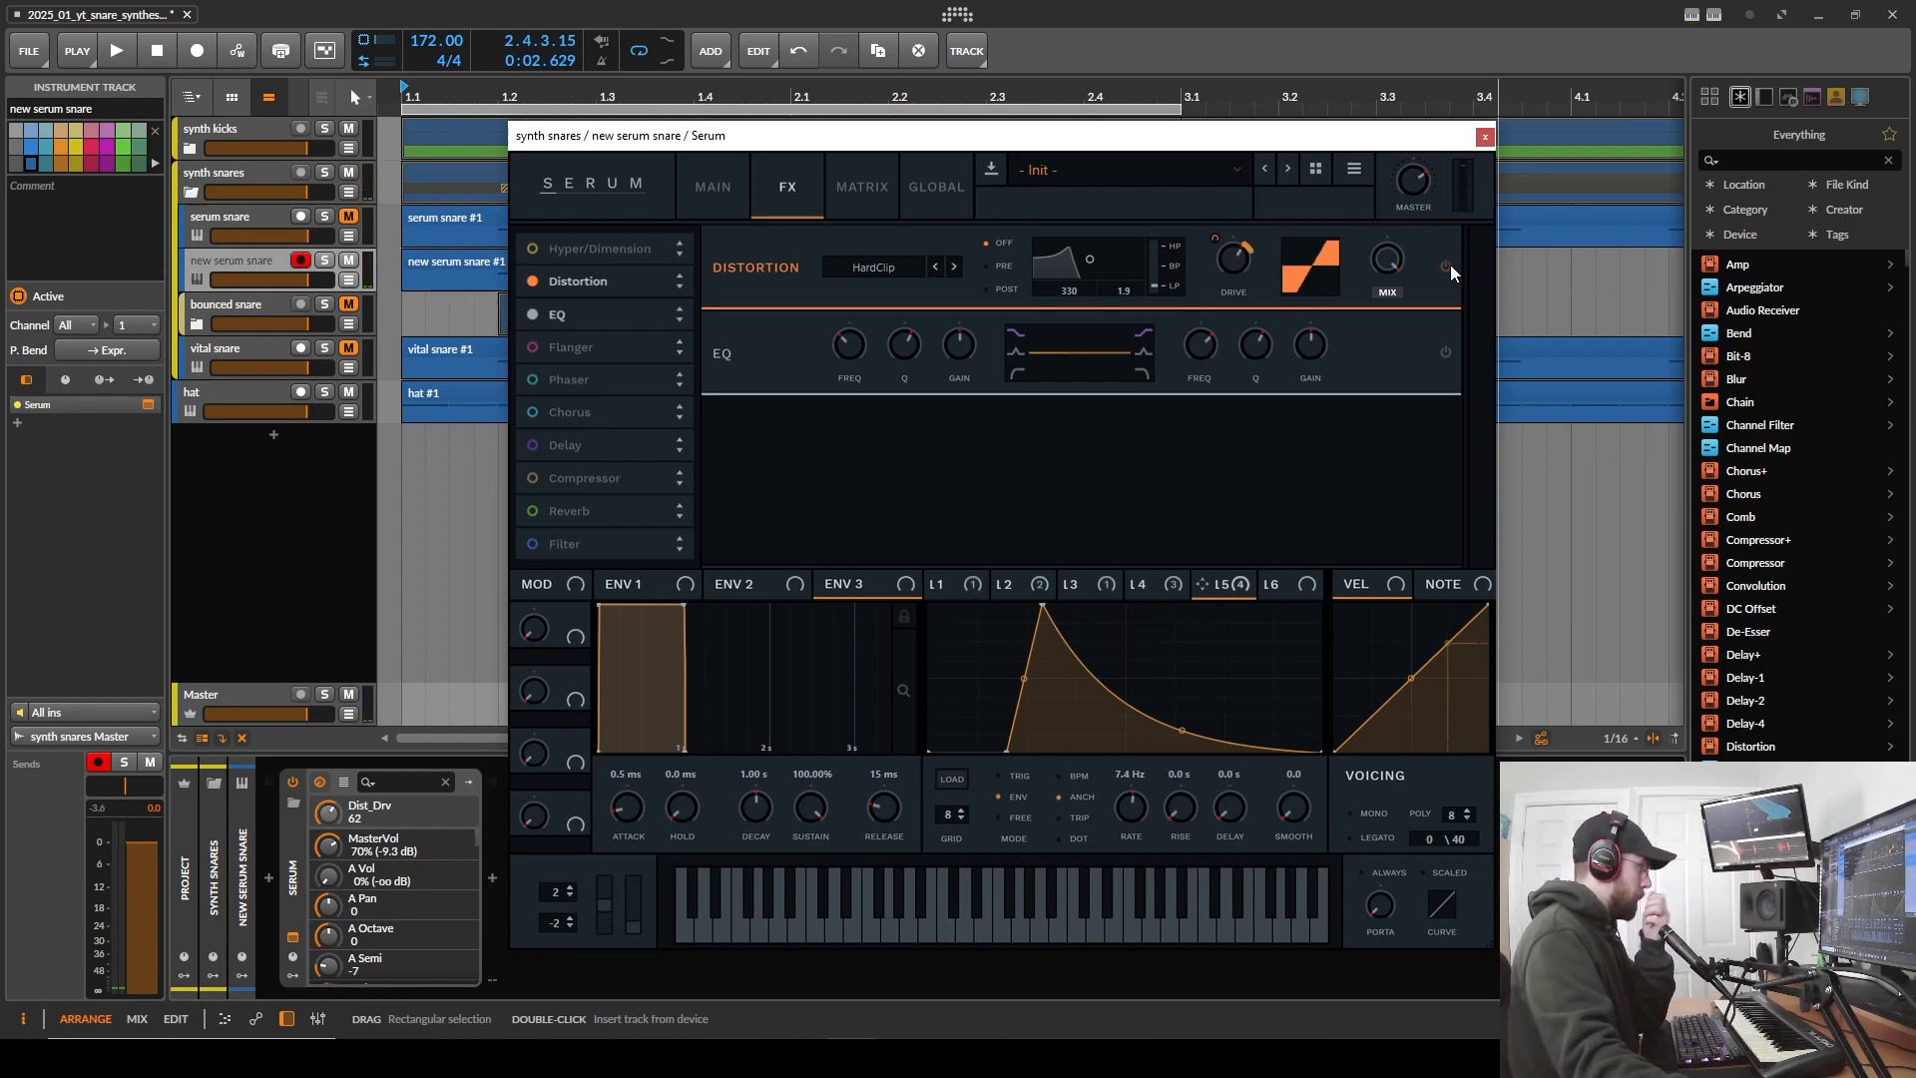
pyautogui.click(539, 278)
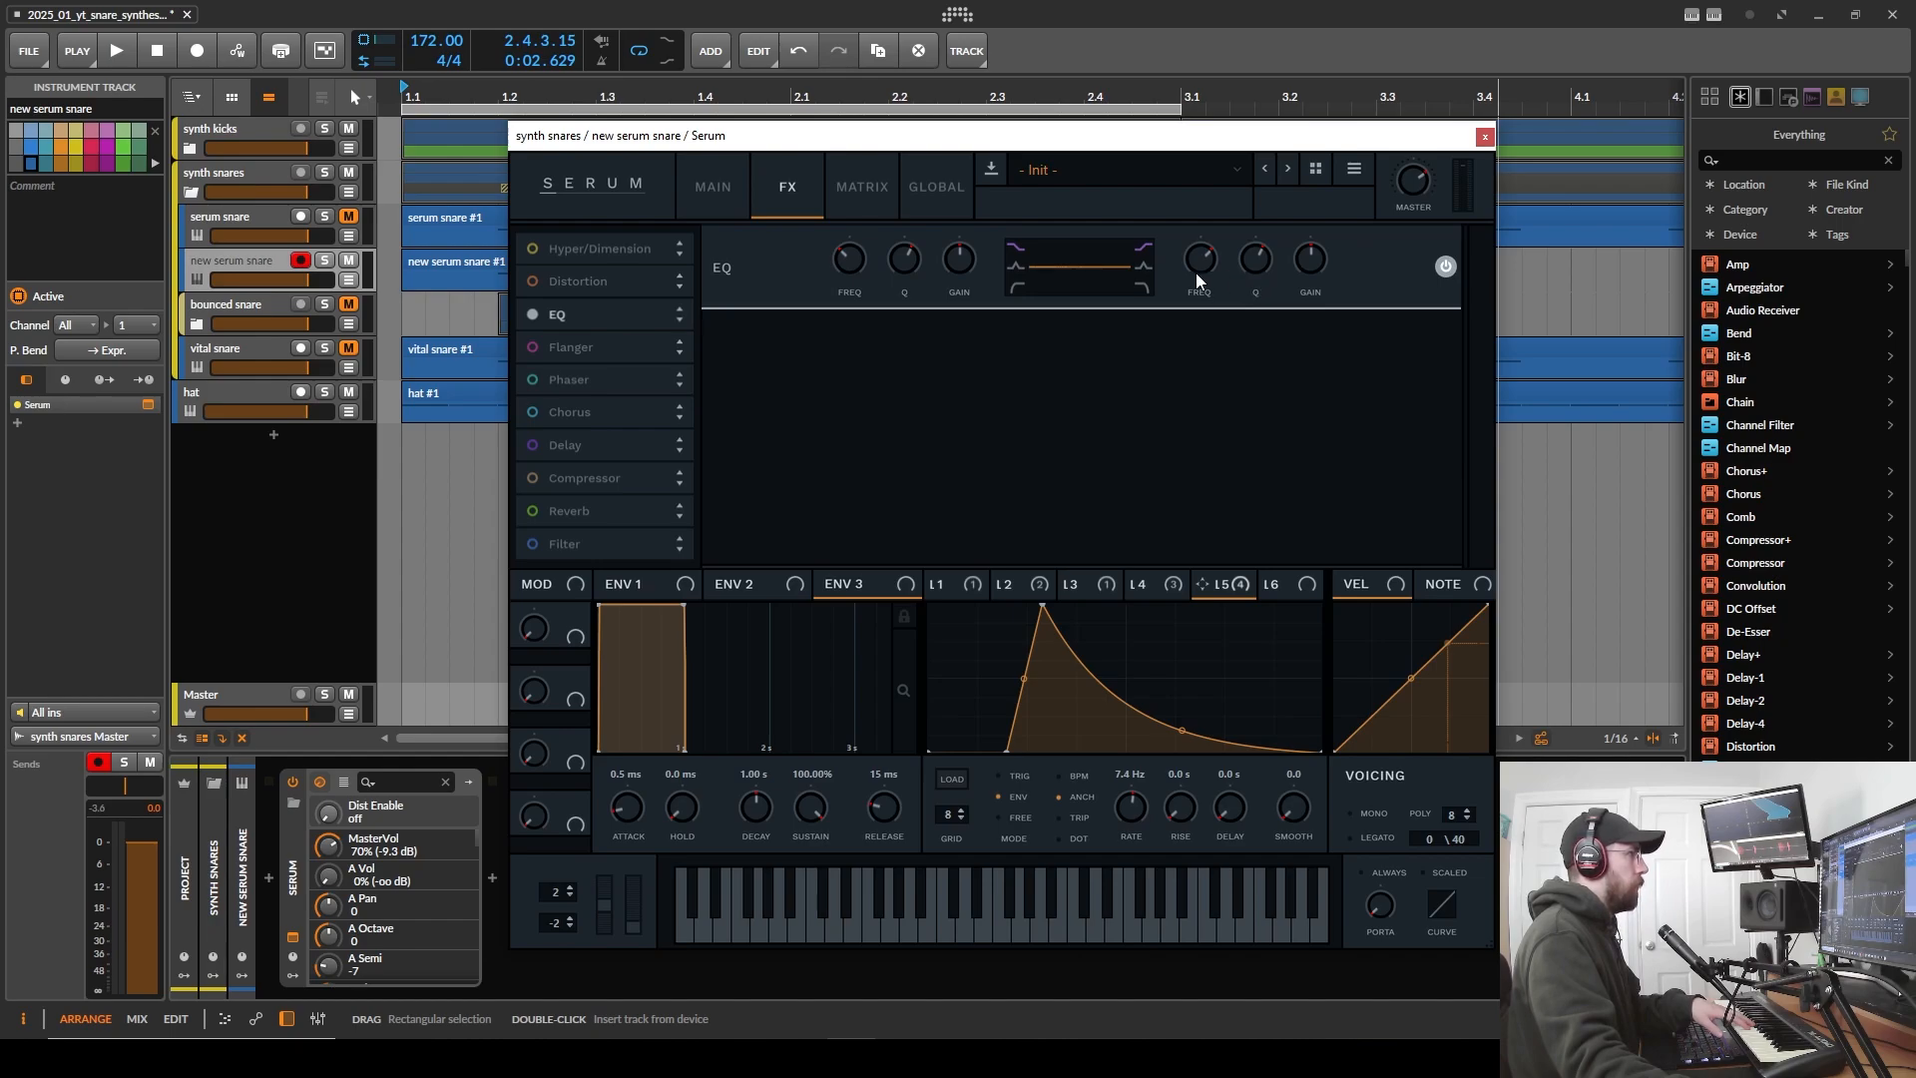
# - Shape the active EQ's low band as a Peak, adjusting its frequency and setting its gain to 2.1 dB
pyautogui.click(1017, 268)
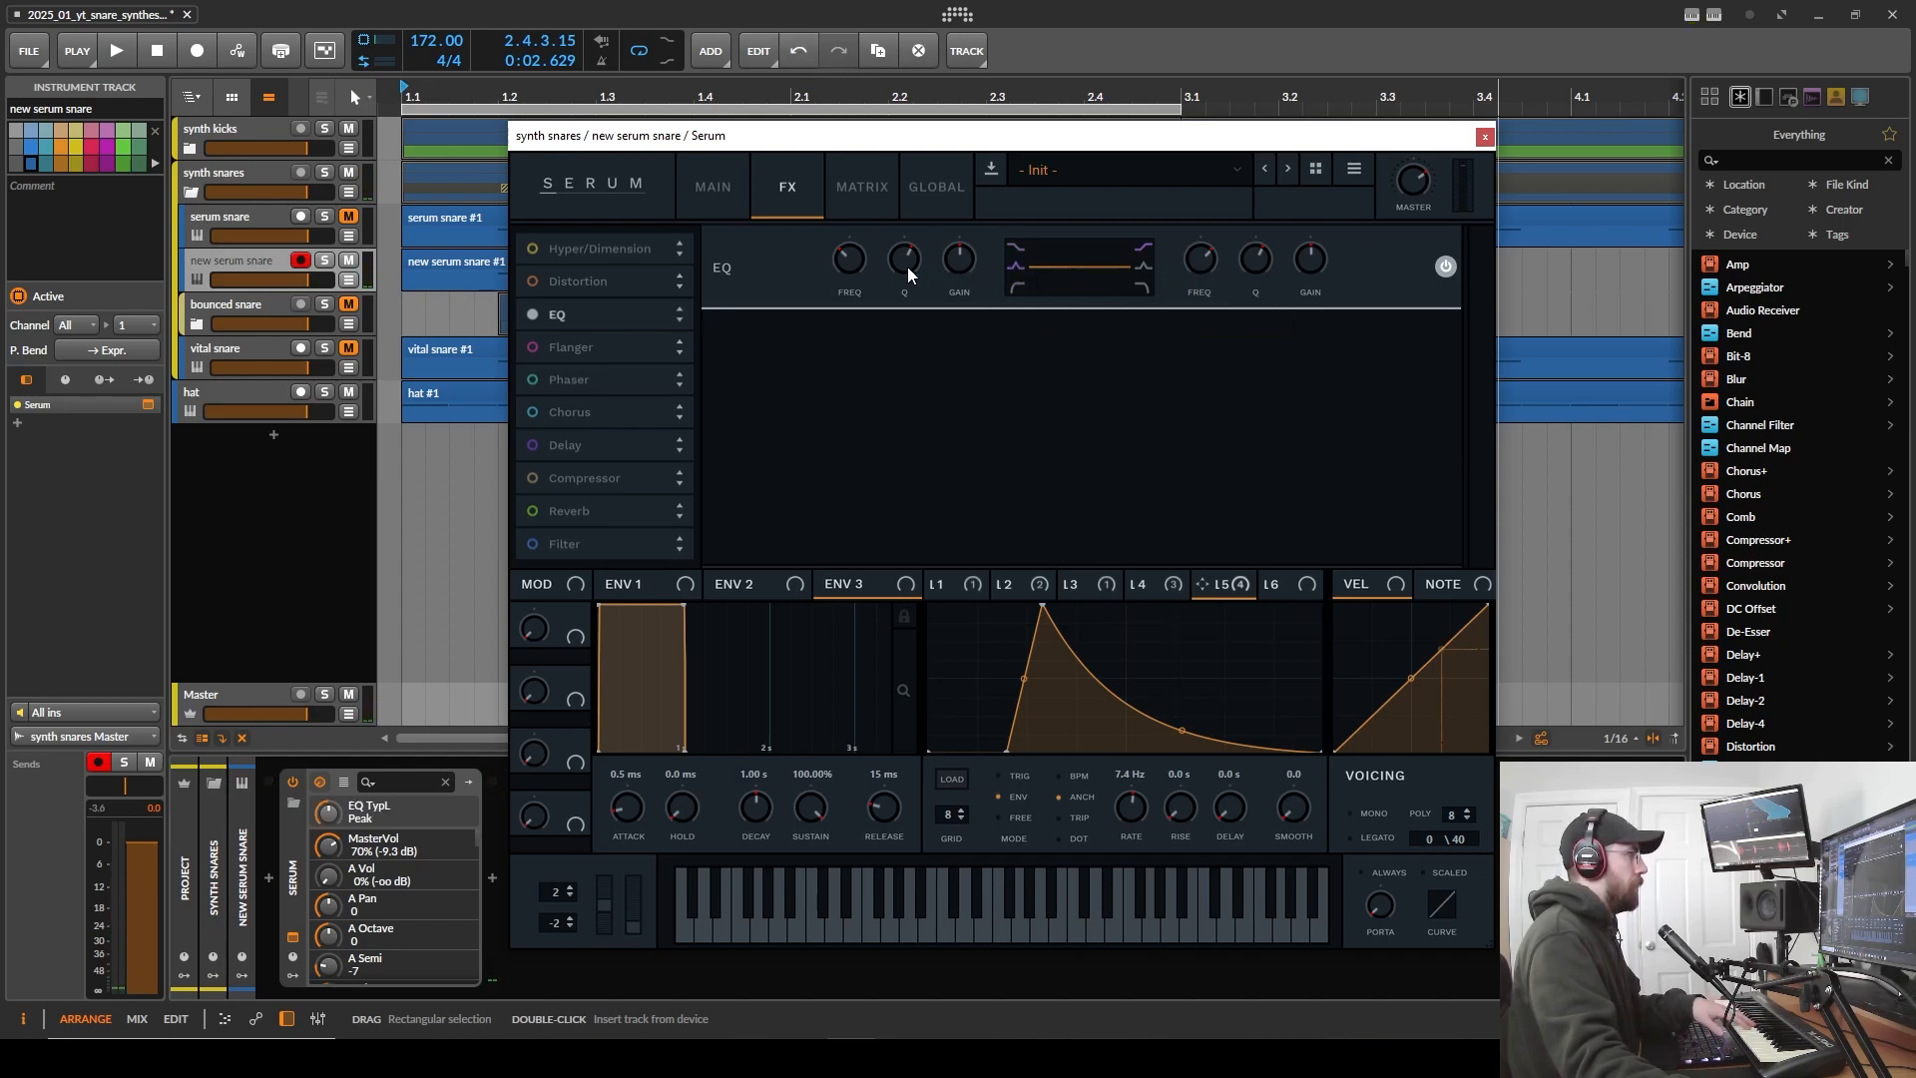
pyautogui.moveTo(951, 263); pyautogui.dragTo(961, 186)
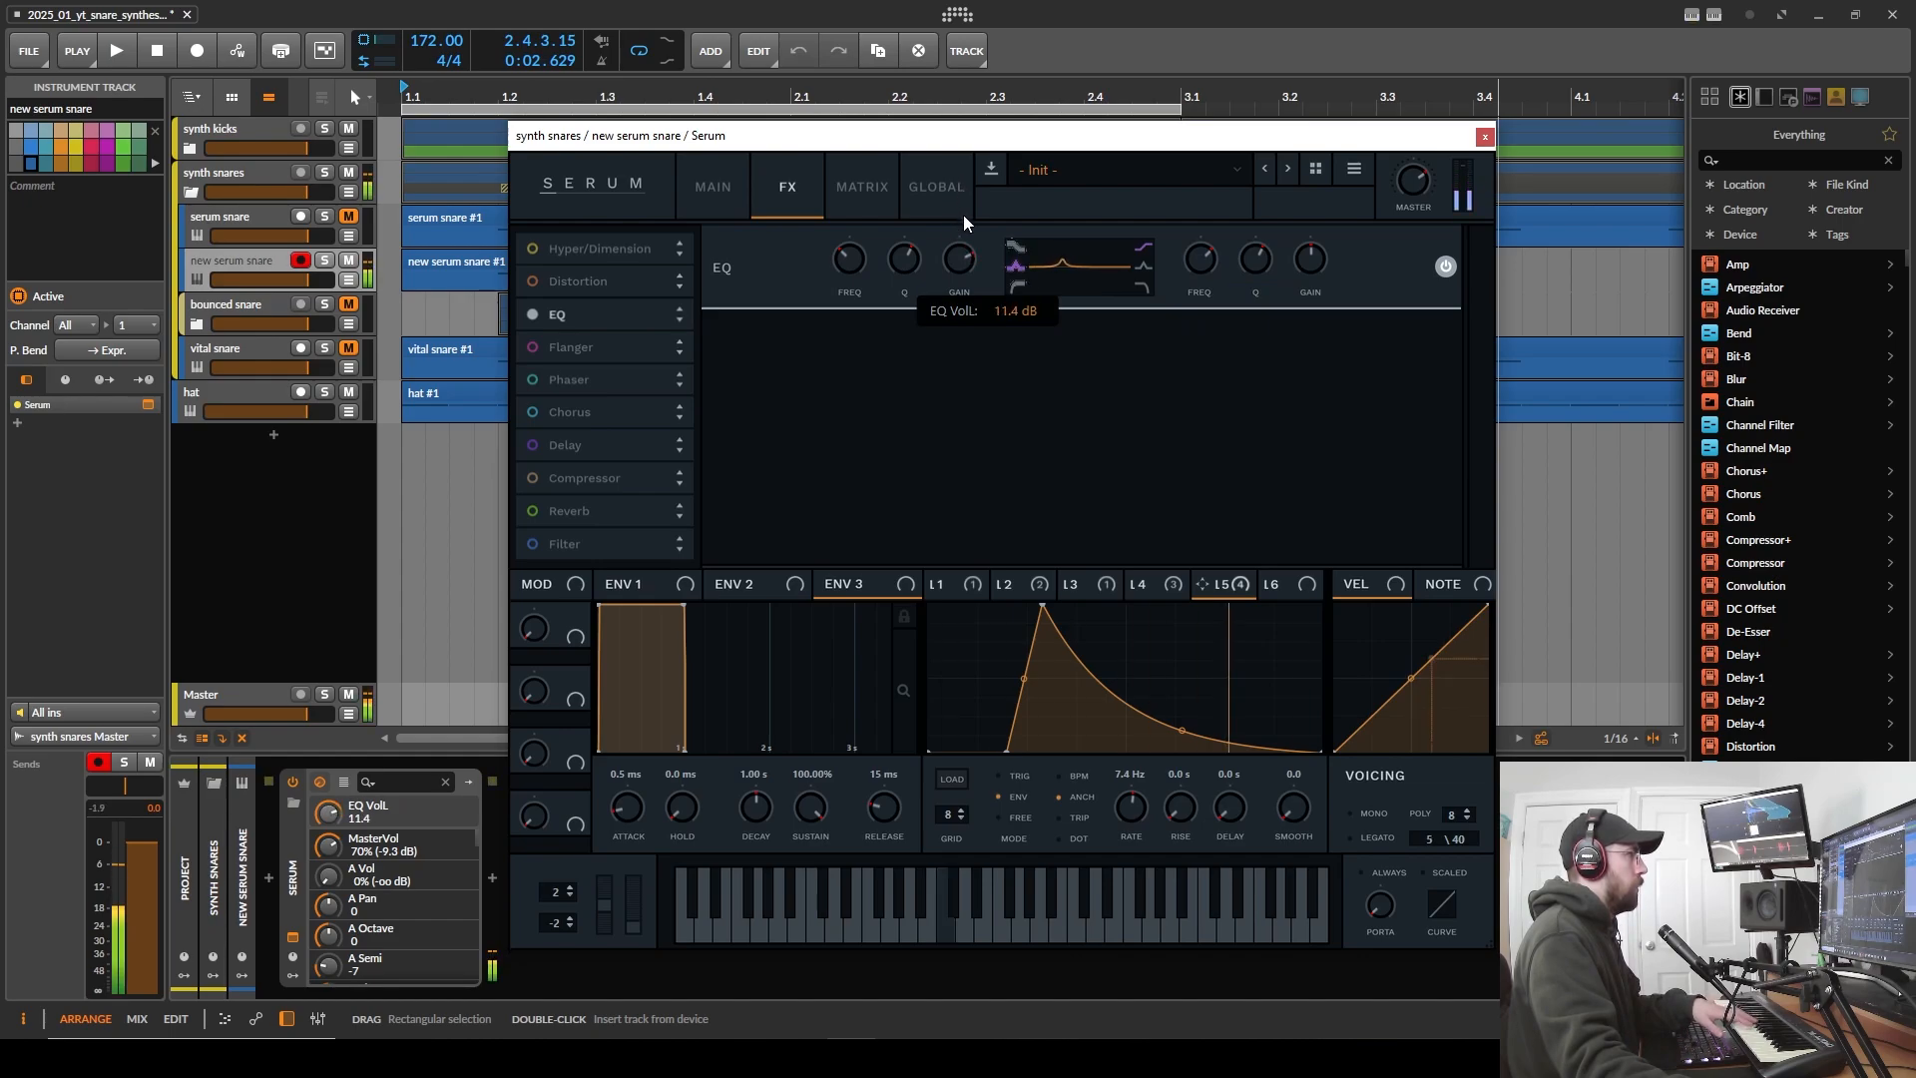
pyautogui.moveTo(851, 257); pyautogui.dragTo(960, 305)
# - Assign LFO 2 to modulate the EQ's low-band gain with an amount of 13
pyautogui.click(1092, 592)
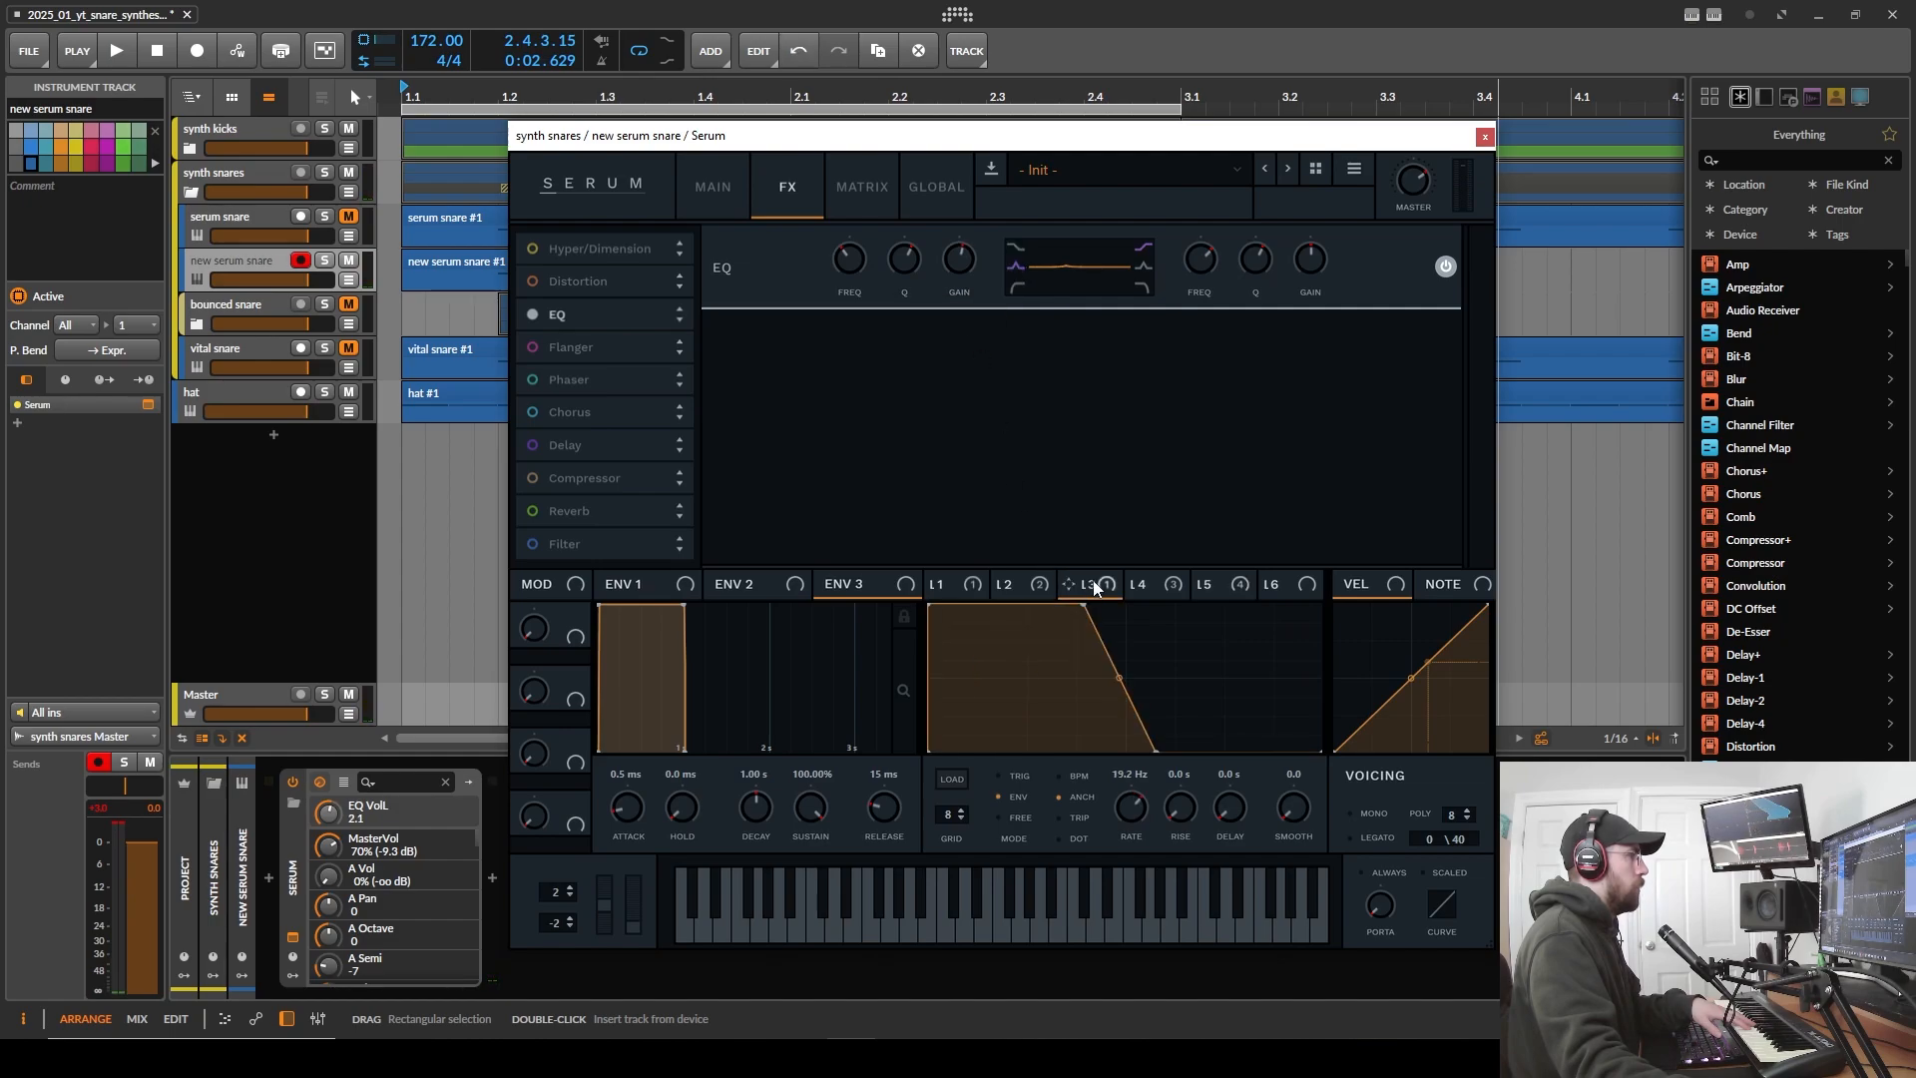
pyautogui.click(1037, 596)
pyautogui.moveTo(1037, 599); pyautogui.dragTo(956, 291)
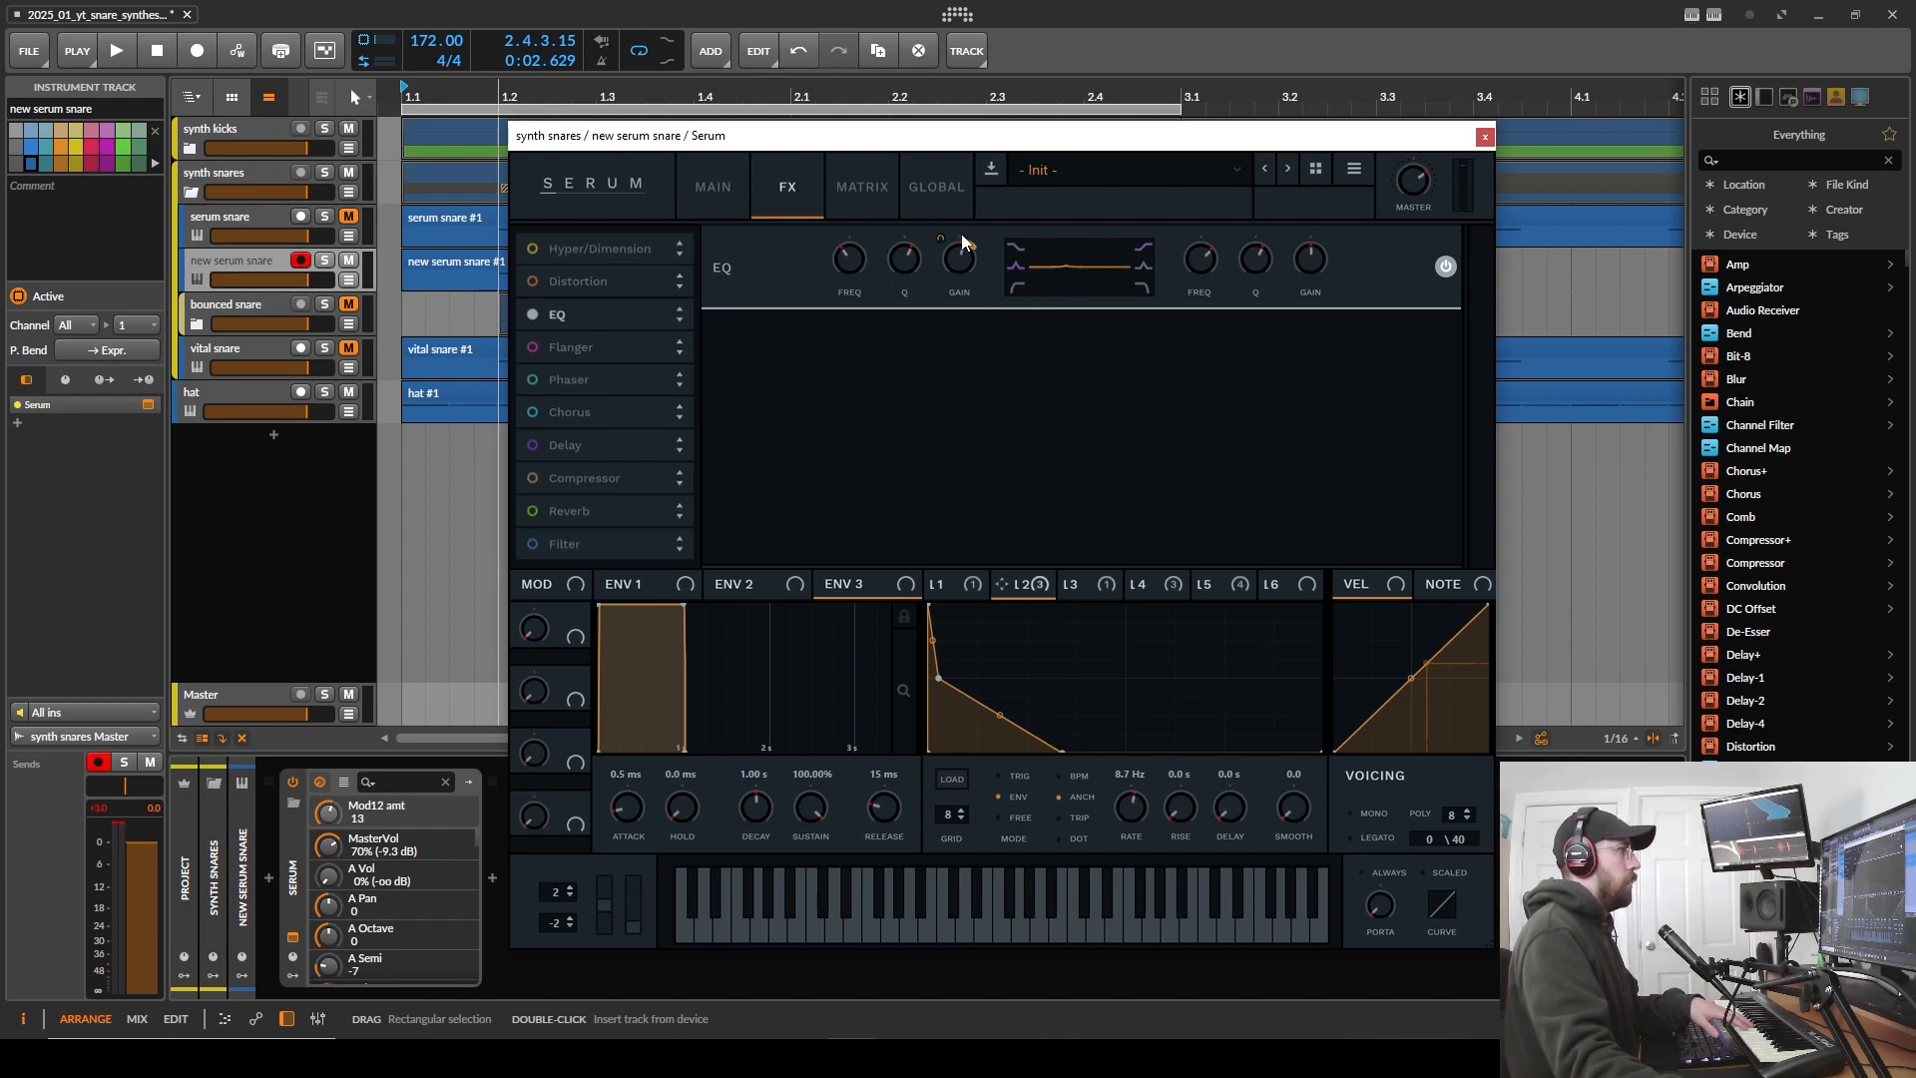
# - Compare the snare with the EQ bypassed and active, and reset the track meter's peak reading
pyautogui.moveTo(964, 243)
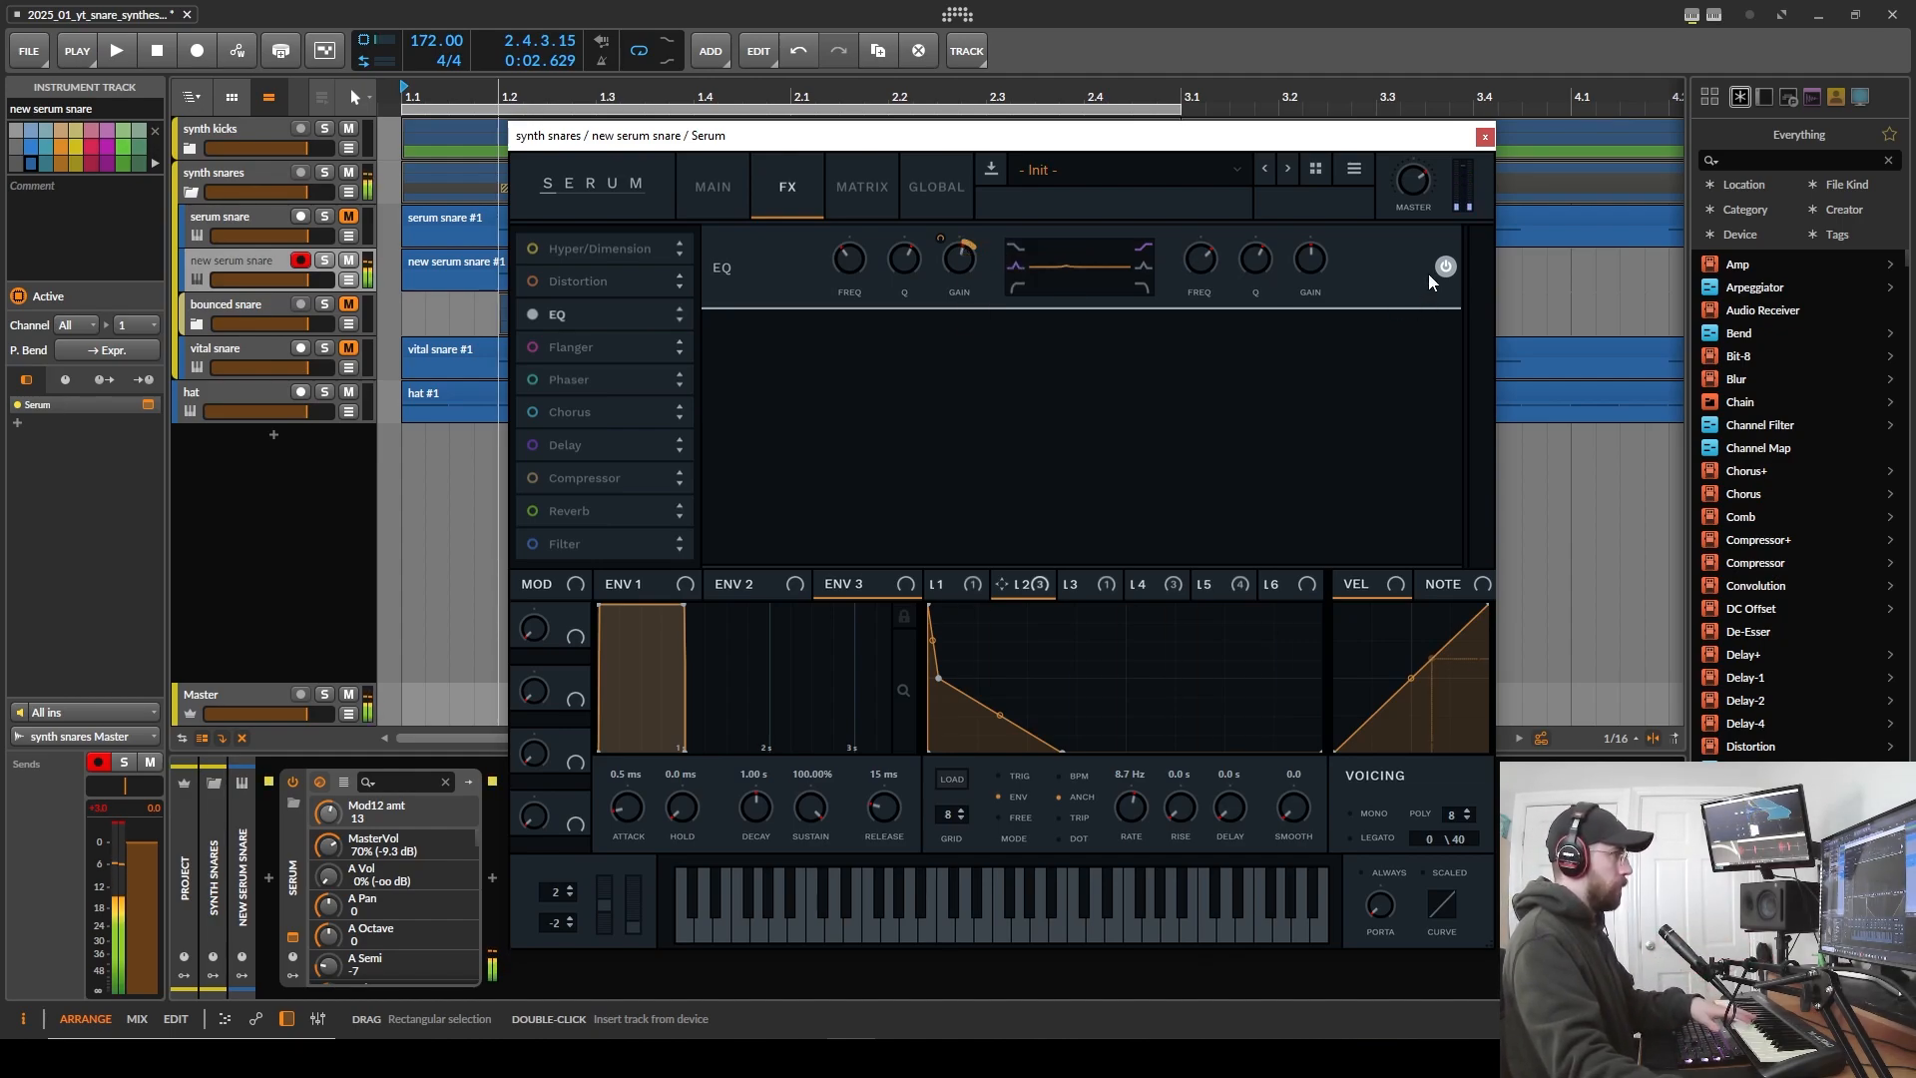
pyautogui.click(1443, 273)
pyautogui.click(1443, 273)
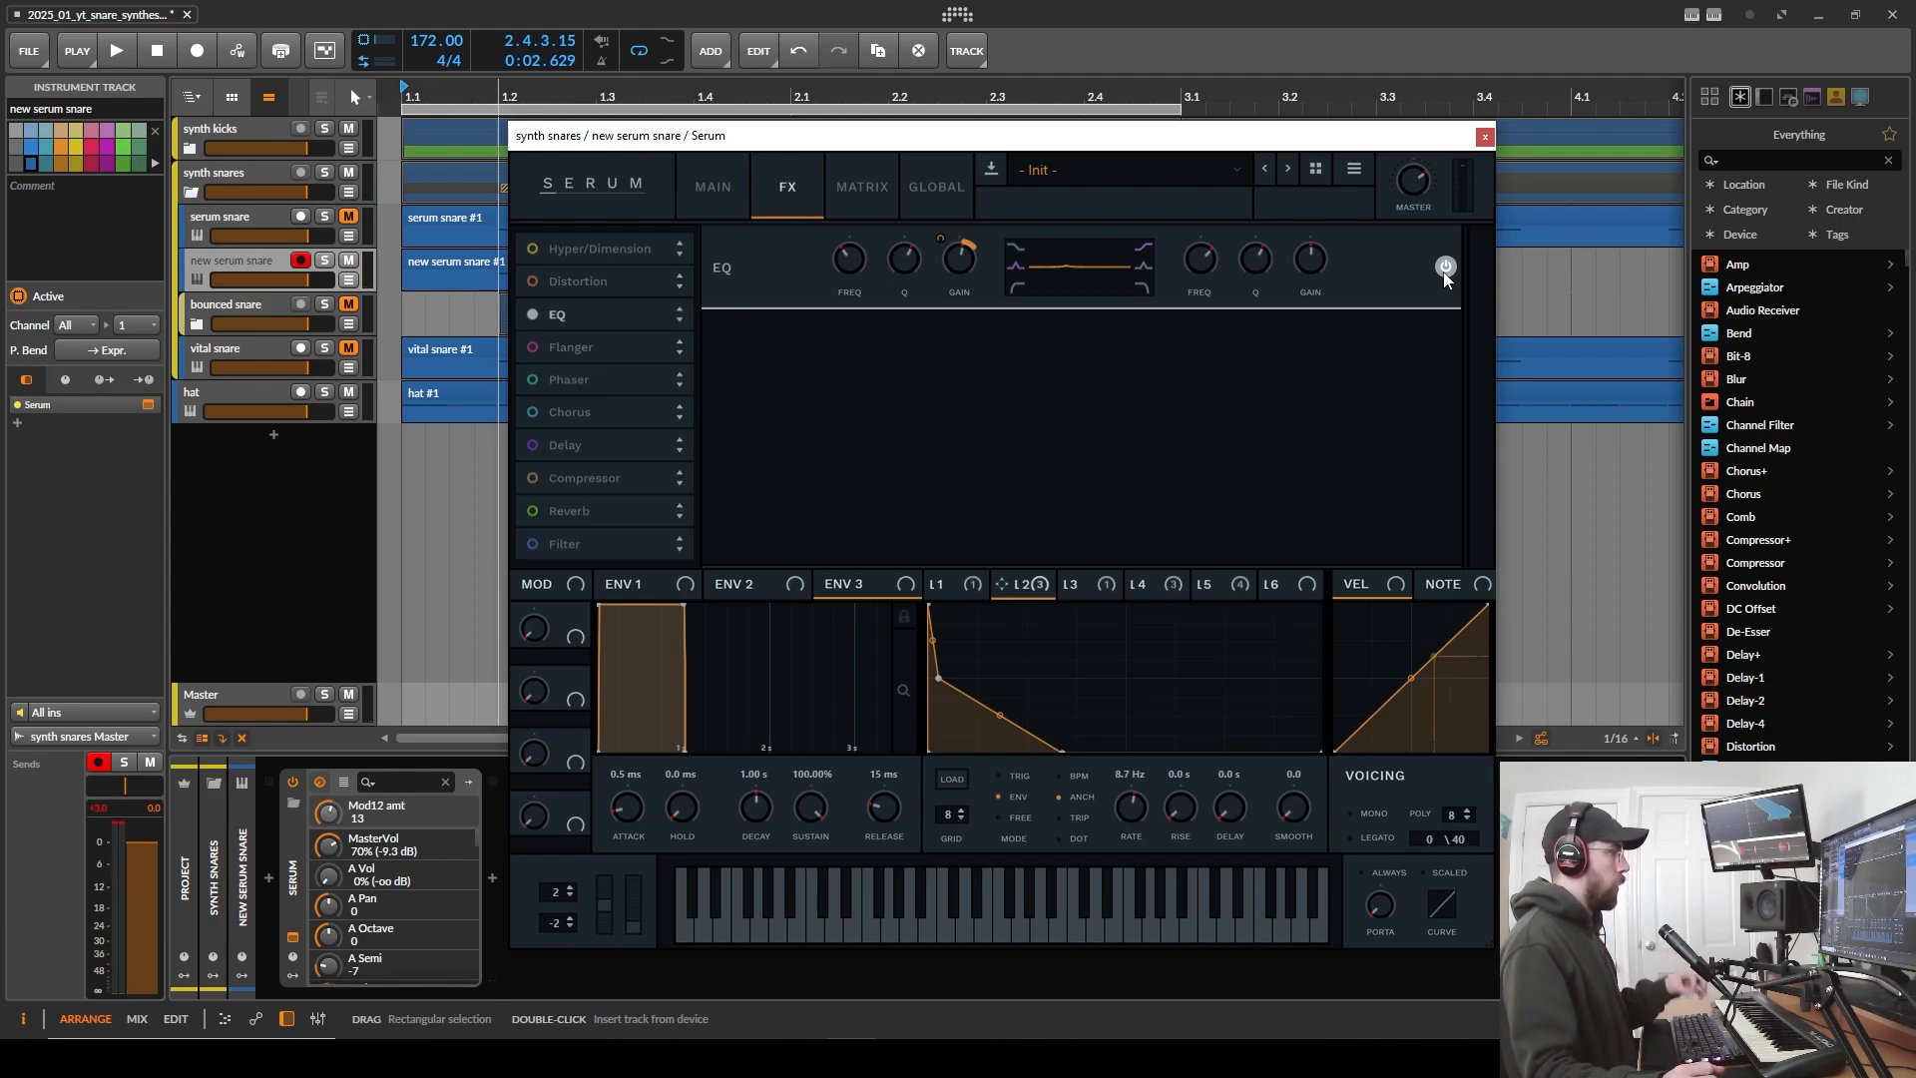
pyautogui.click(105, 813)
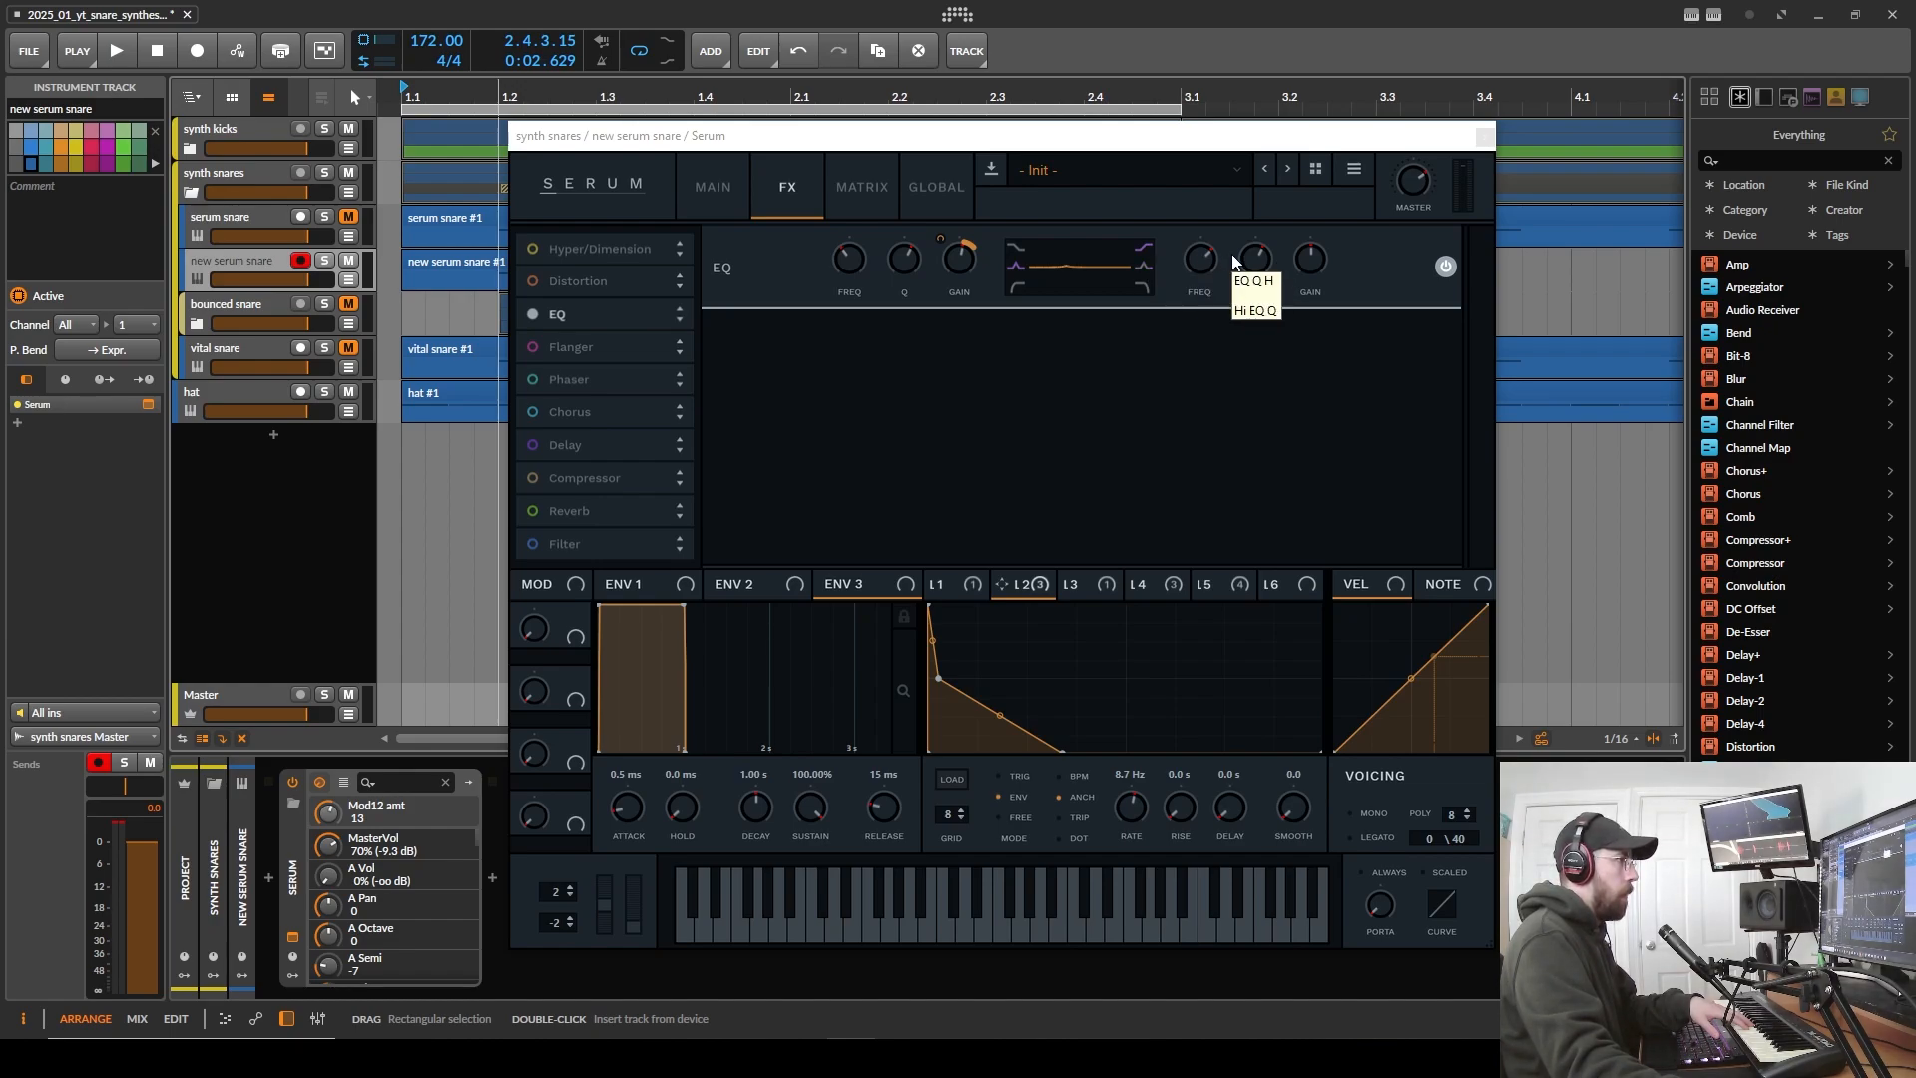
# - Set the EQ high band's Q to 47 and its gain to 2.1 dB, and adjust its frequency
pyautogui.moveTo(1253, 262); pyautogui.dragTo(1203, 296)
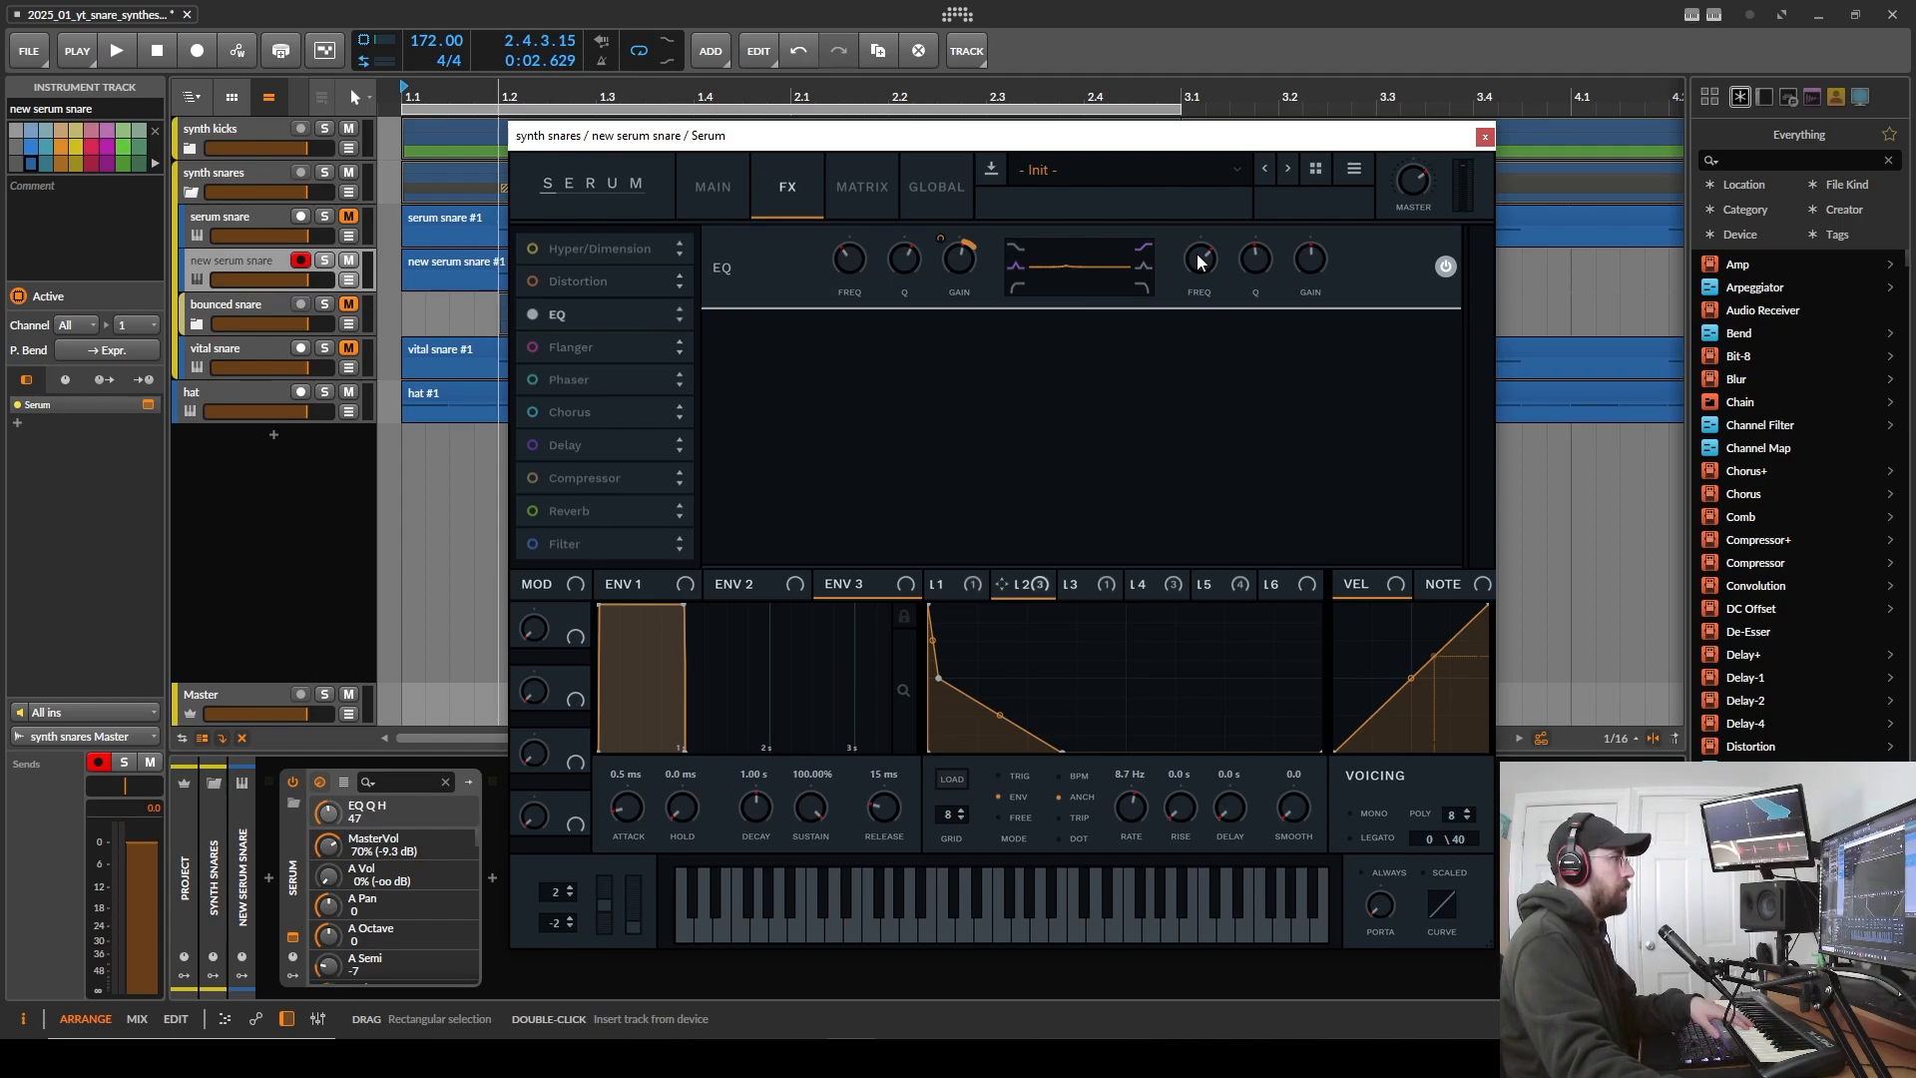
pyautogui.moveTo(1308, 265)
pyautogui.mouseDown()
pyautogui.moveTo(1209, 289)
pyautogui.moveTo(1311, 280)
pyautogui.mouseUp()
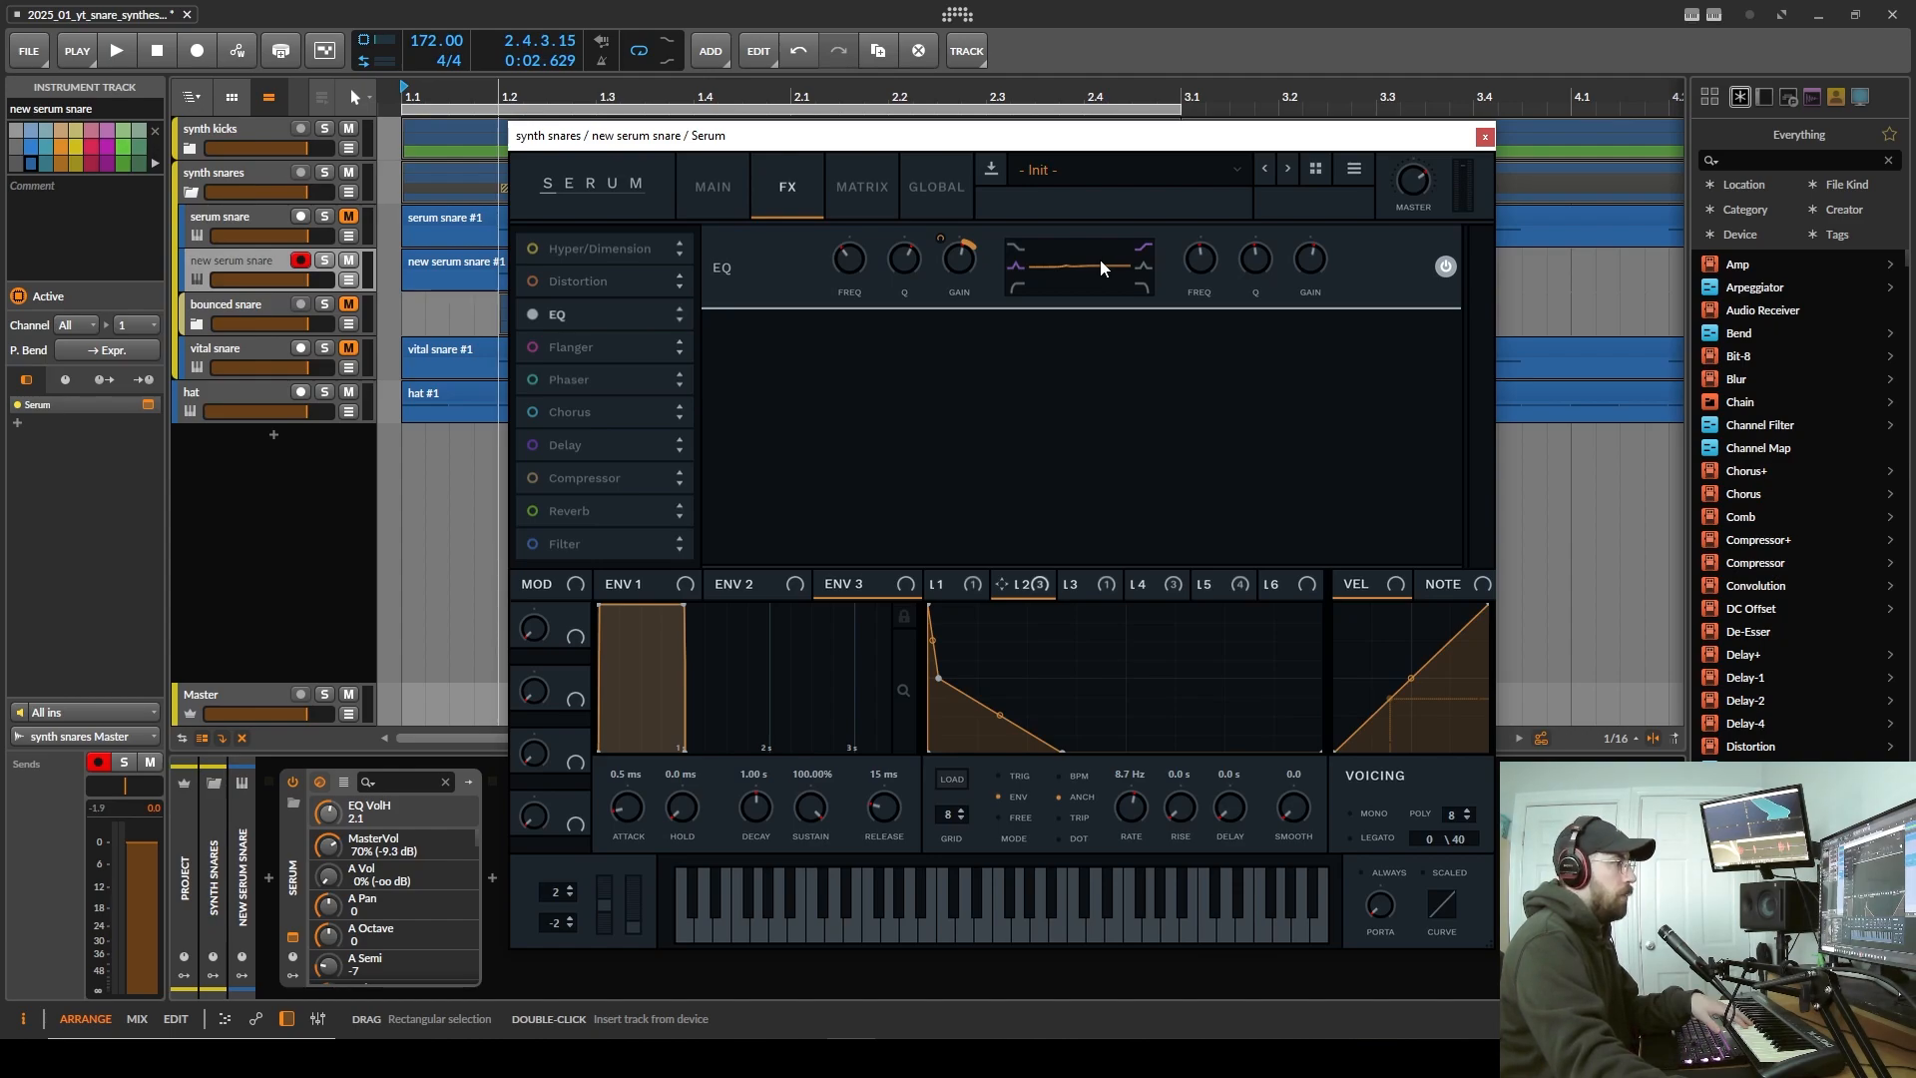
# - Modulate the EQ's high-band gain with LFO 4 at 11, and pick LFO 5 as a further modulation source
pyautogui.click(1075, 588)
pyautogui.click(1157, 587)
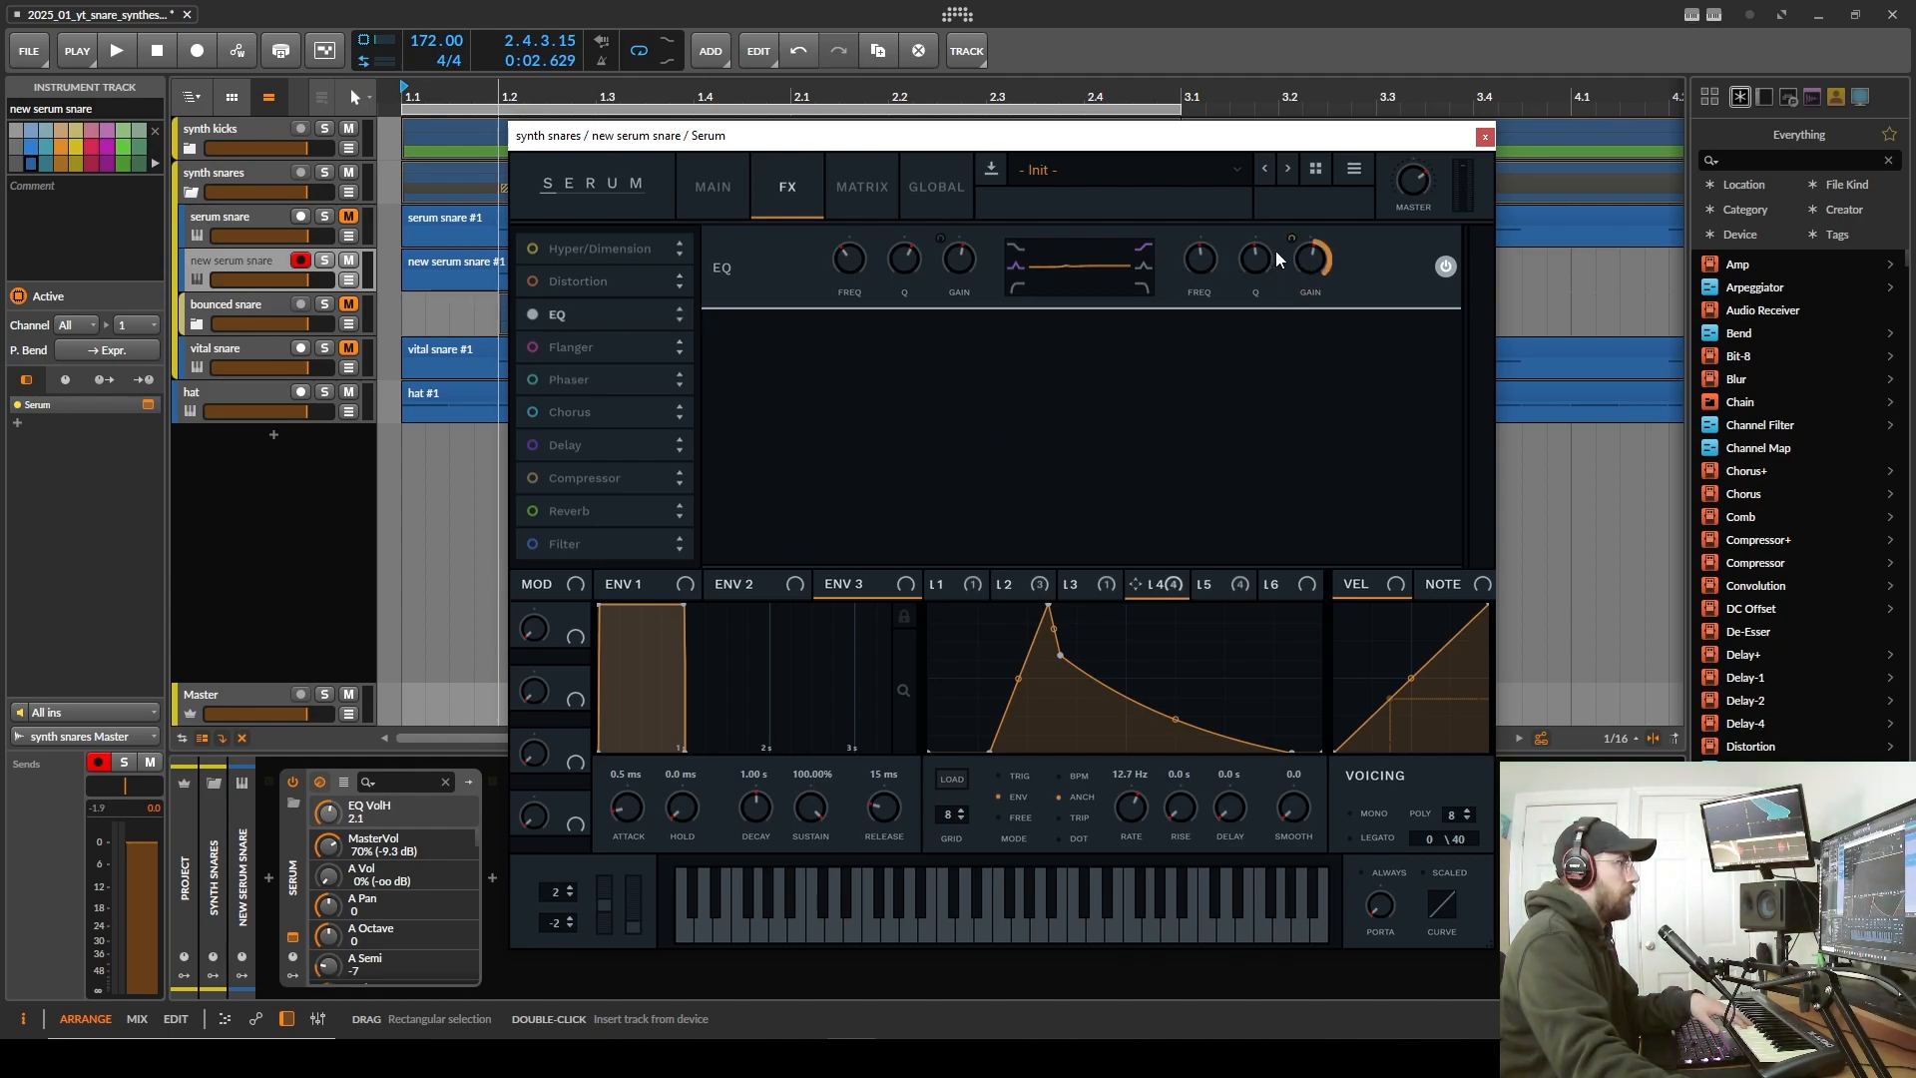
pyautogui.moveTo(1290, 236); pyautogui.dragTo(1295, 282)
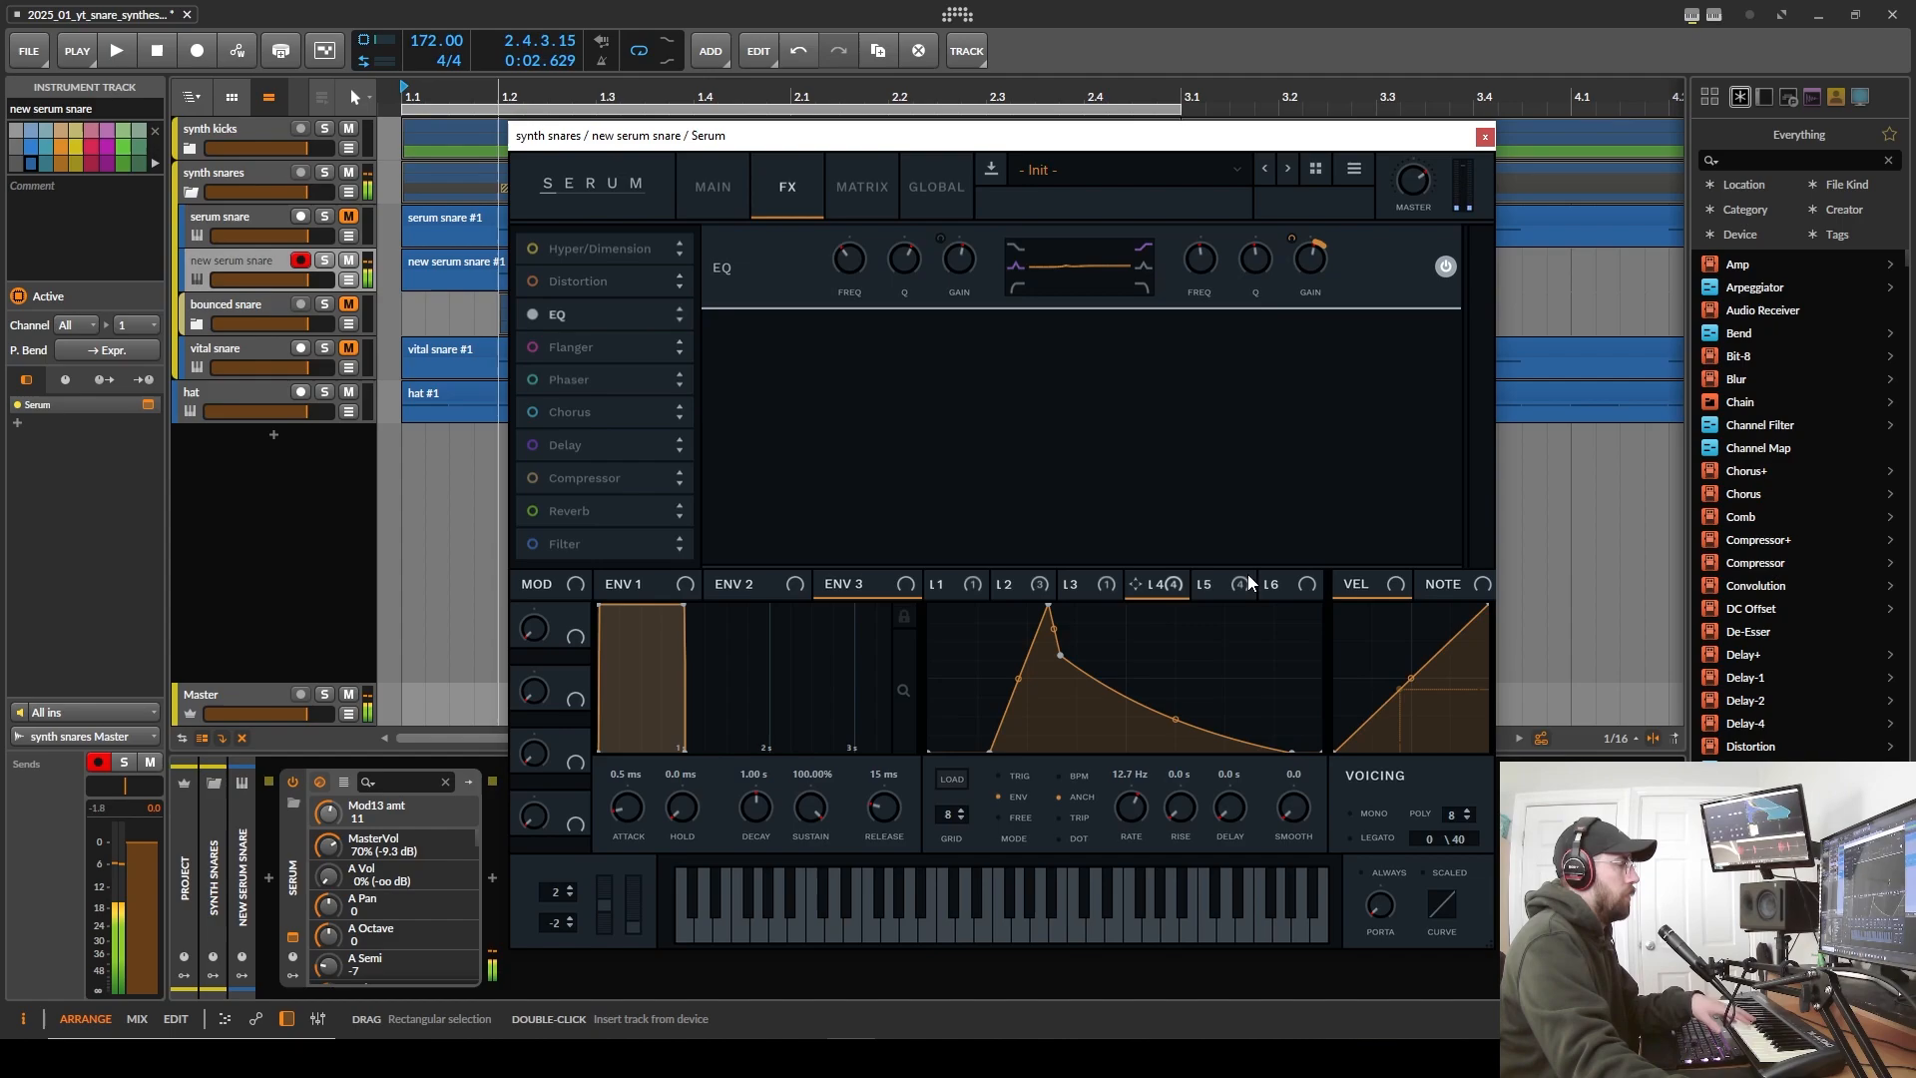
pyautogui.click(1249, 582)
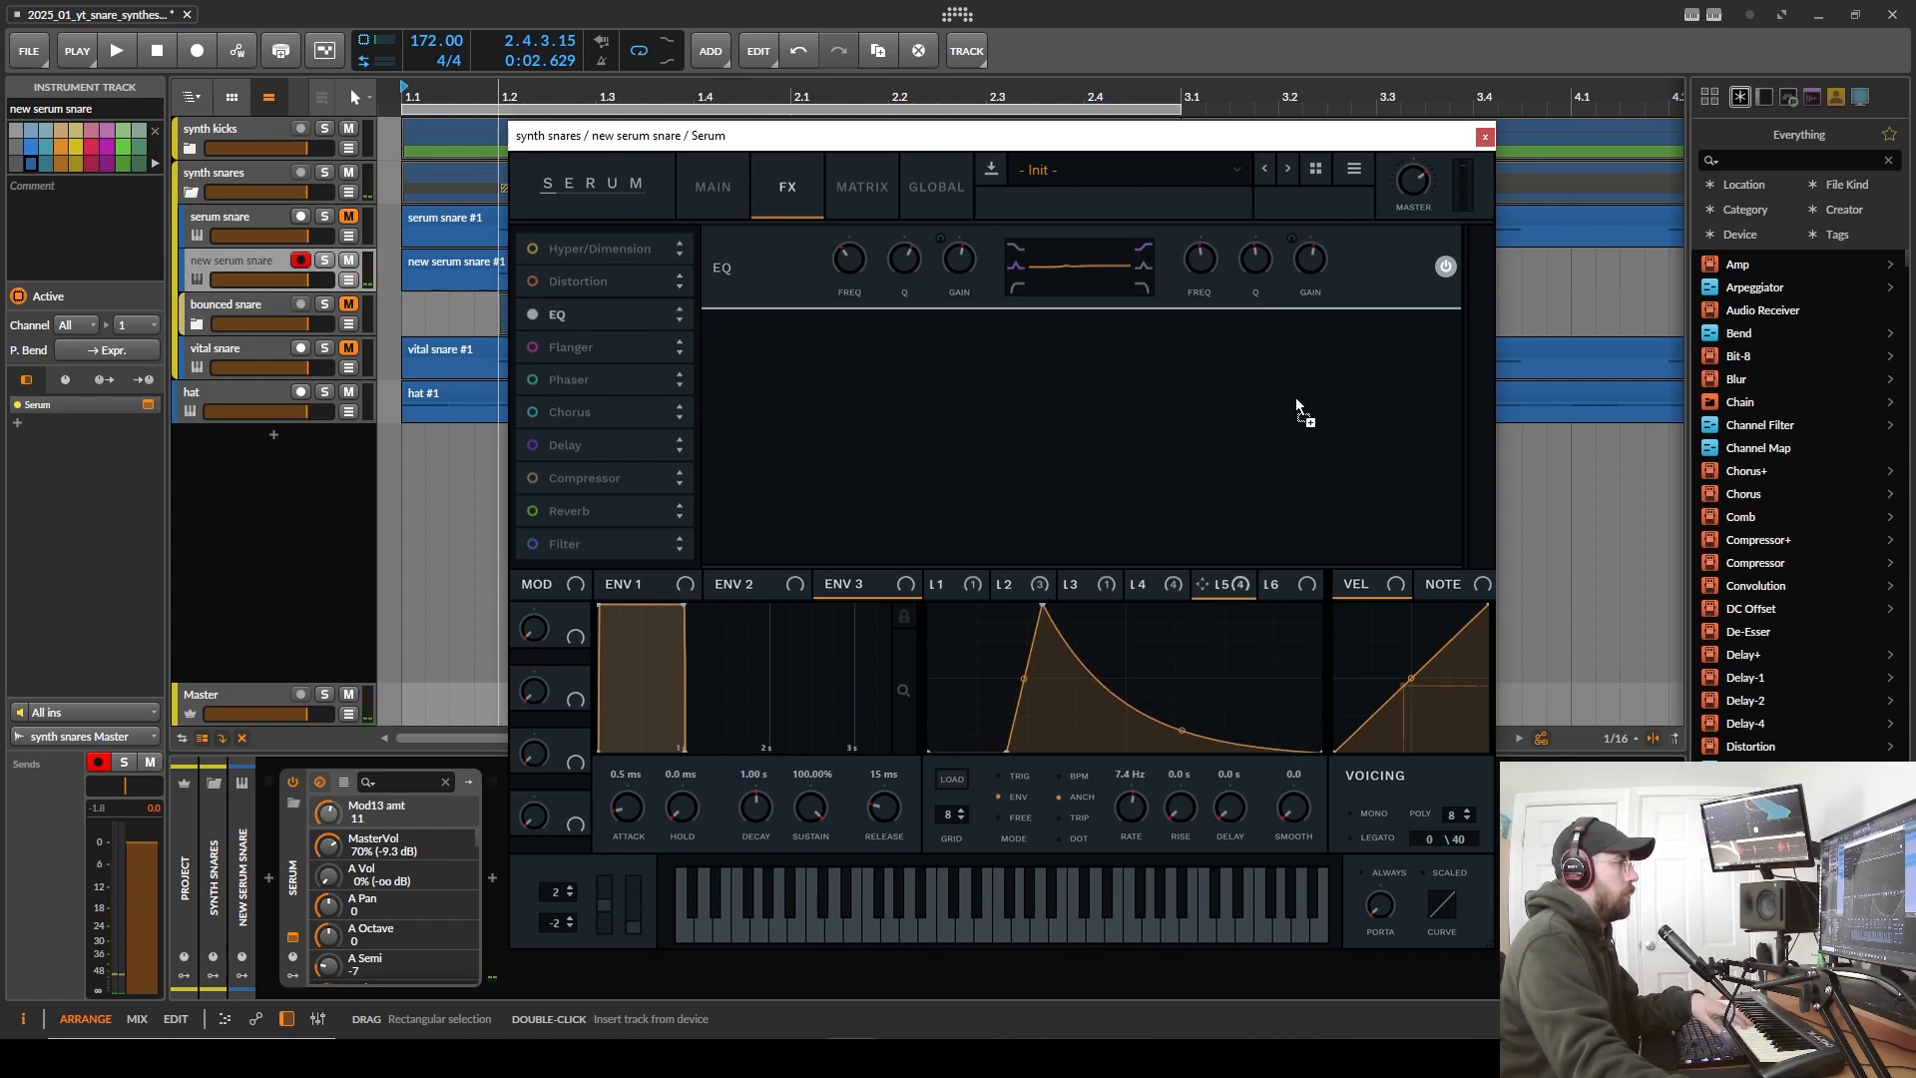
# - Set LFO 5's modulation of the EQ's high band to 10 for gain and 22 for frequency
pyautogui.moveTo(1293, 238); pyautogui.dragTo(1299, 283)
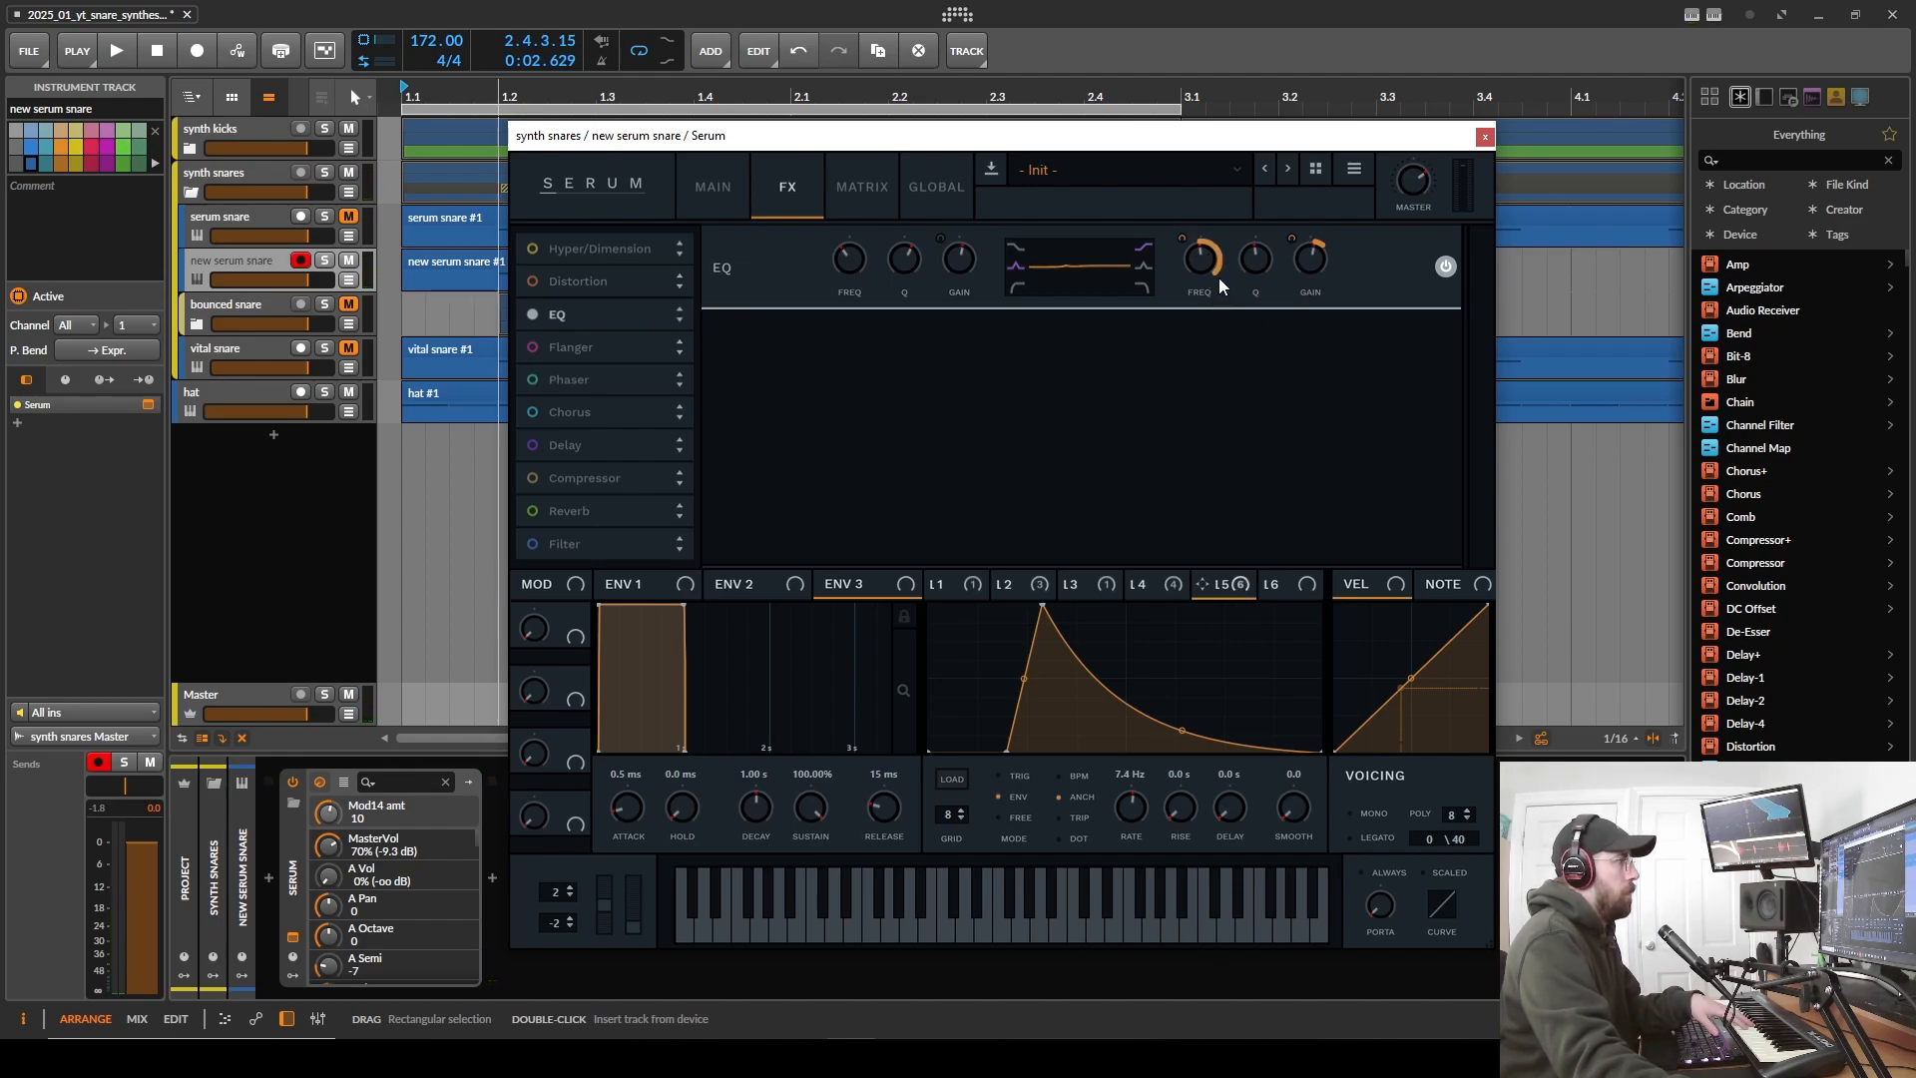
pyautogui.moveTo(1182, 234); pyautogui.dragTo(1184, 245)
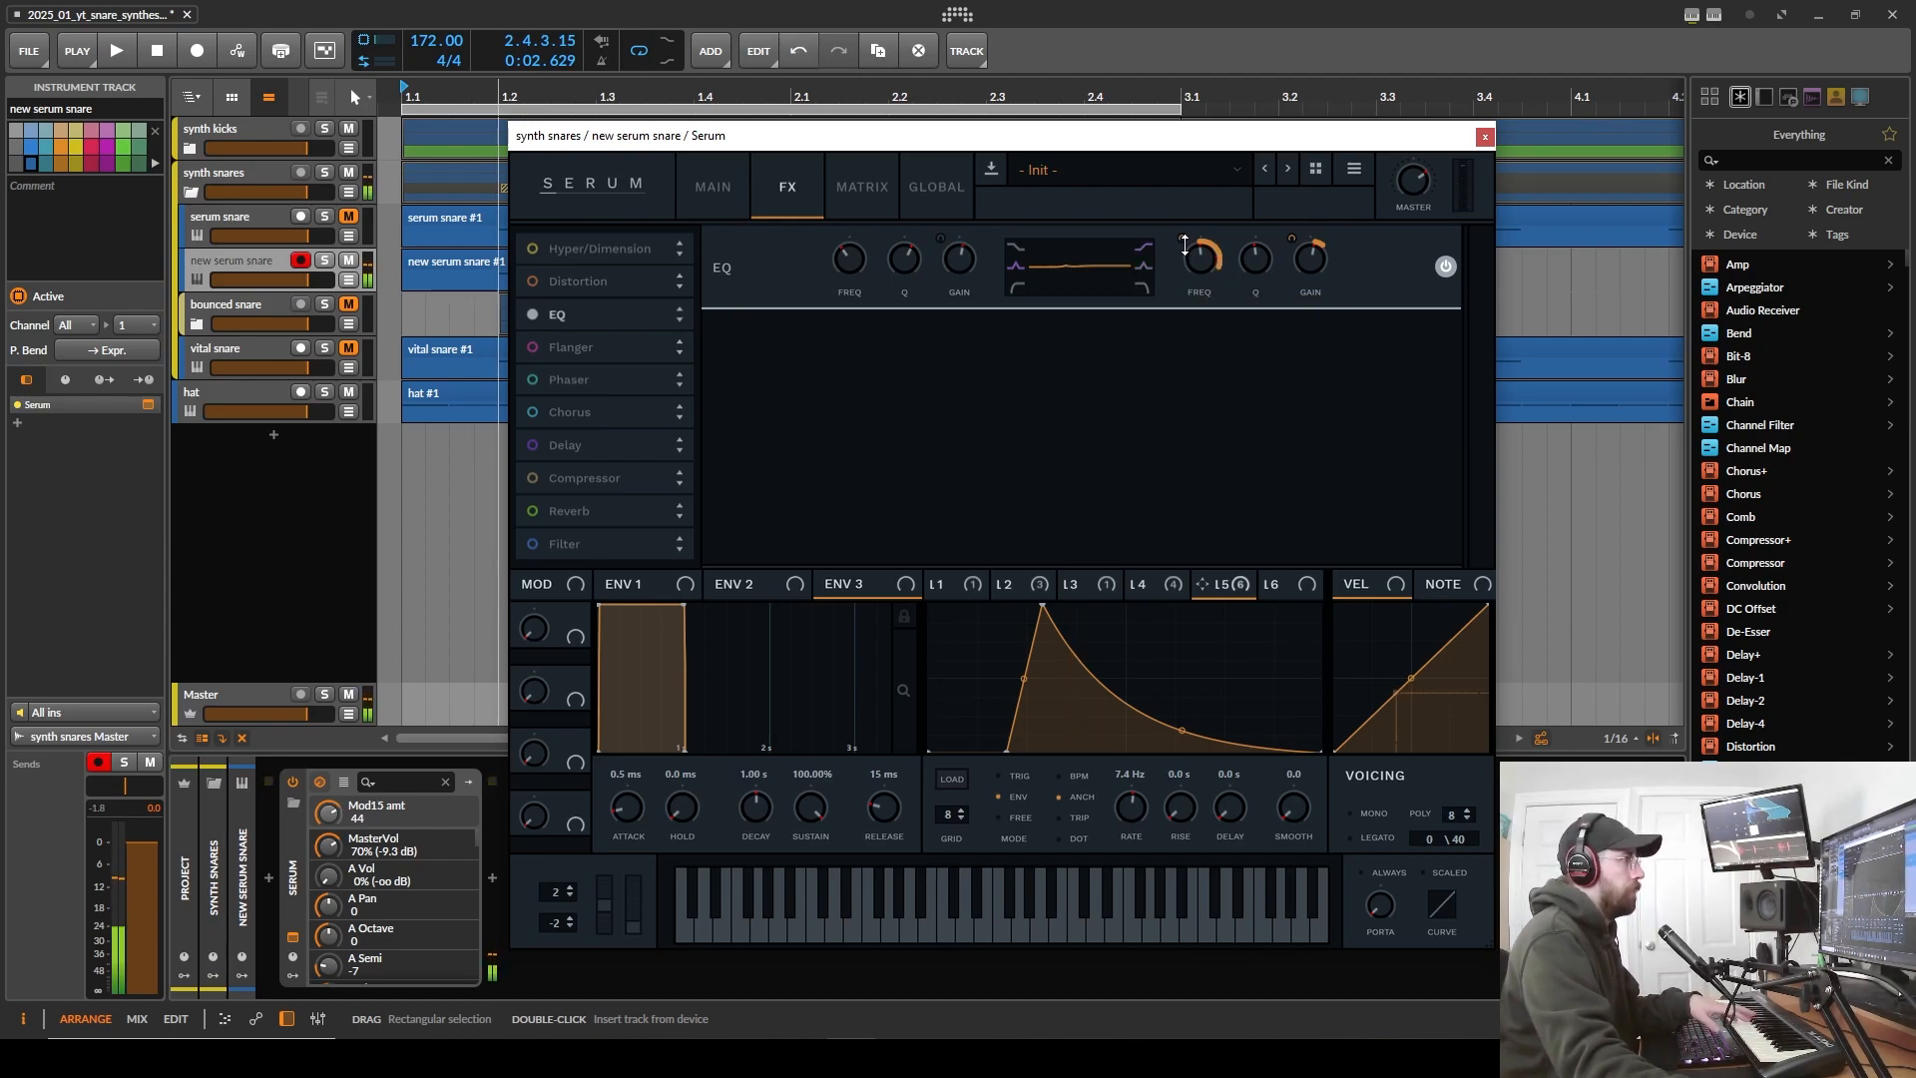
pyautogui.moveTo(1184, 245); pyautogui.dragTo(1199, 283)
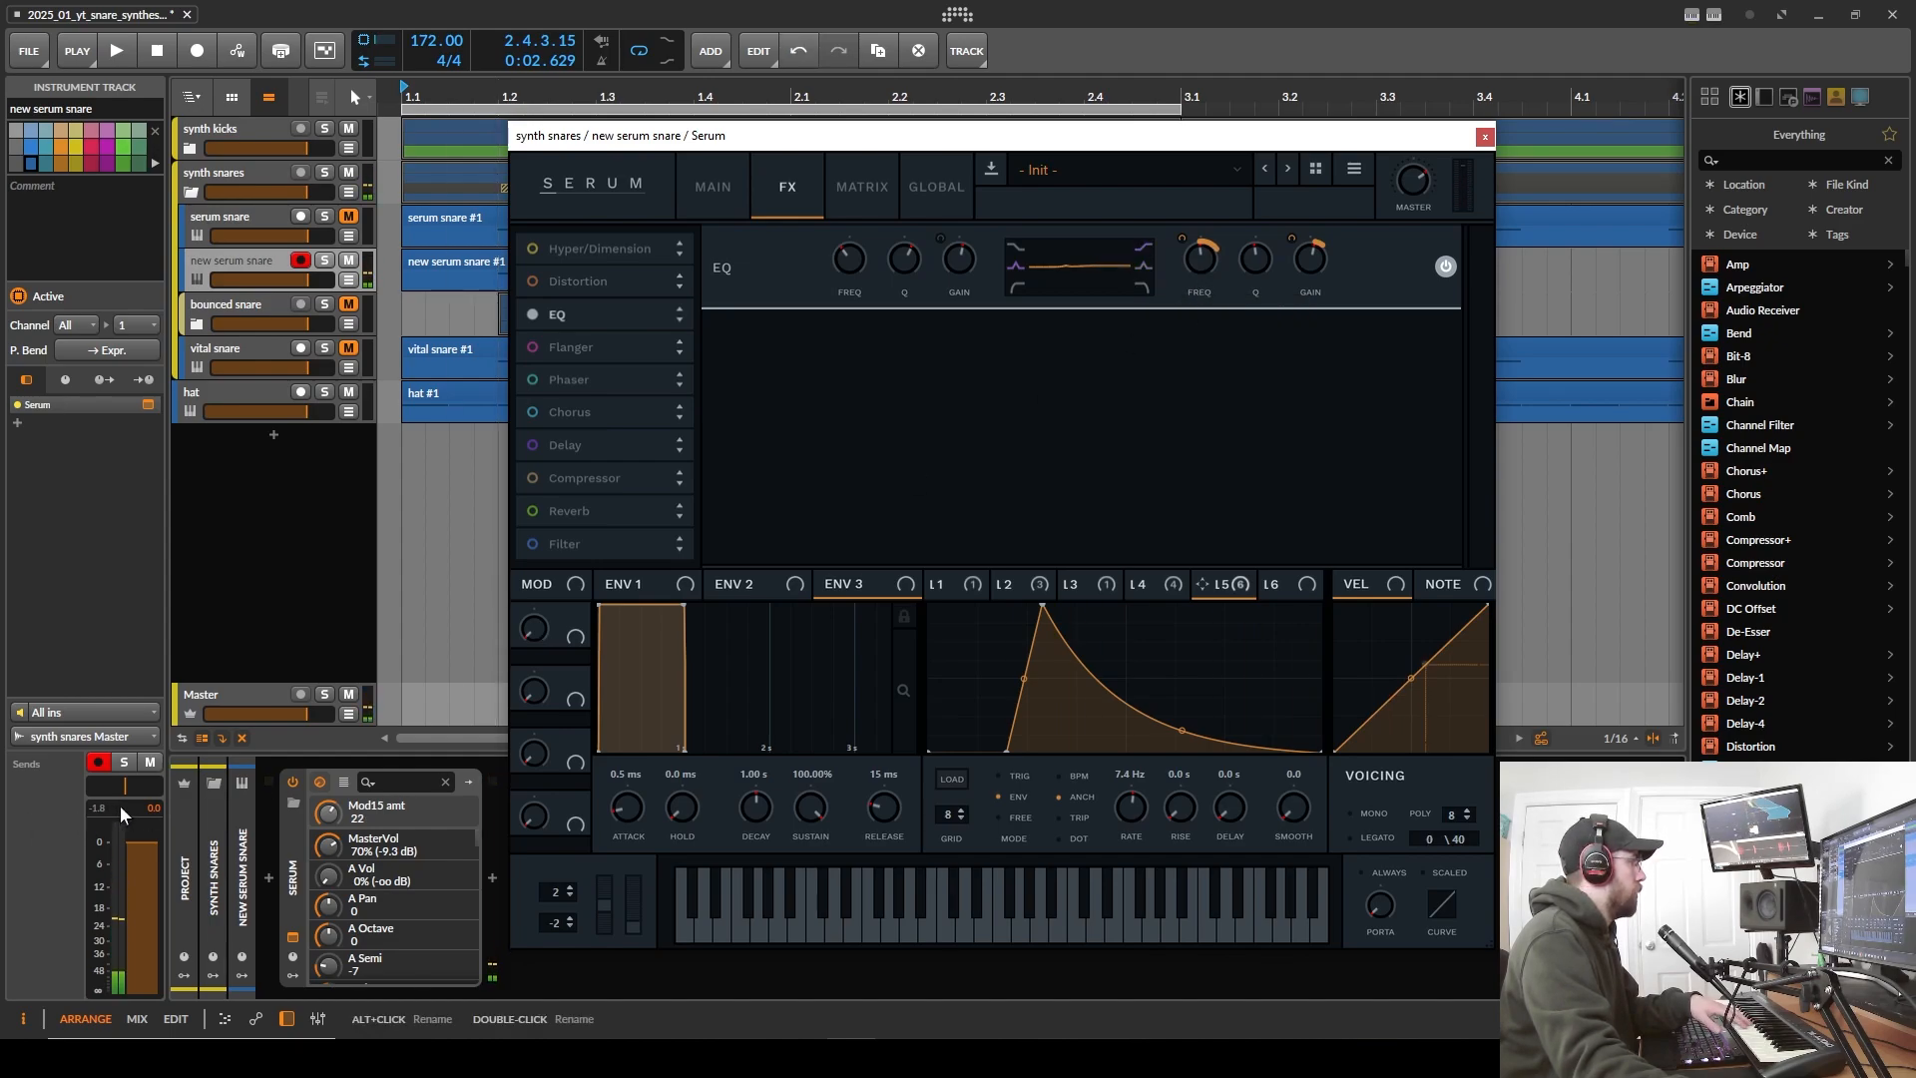
# - Close the synth window and play the loop from the start to audition the new snare in the beat
pyautogui.click(446, 609)
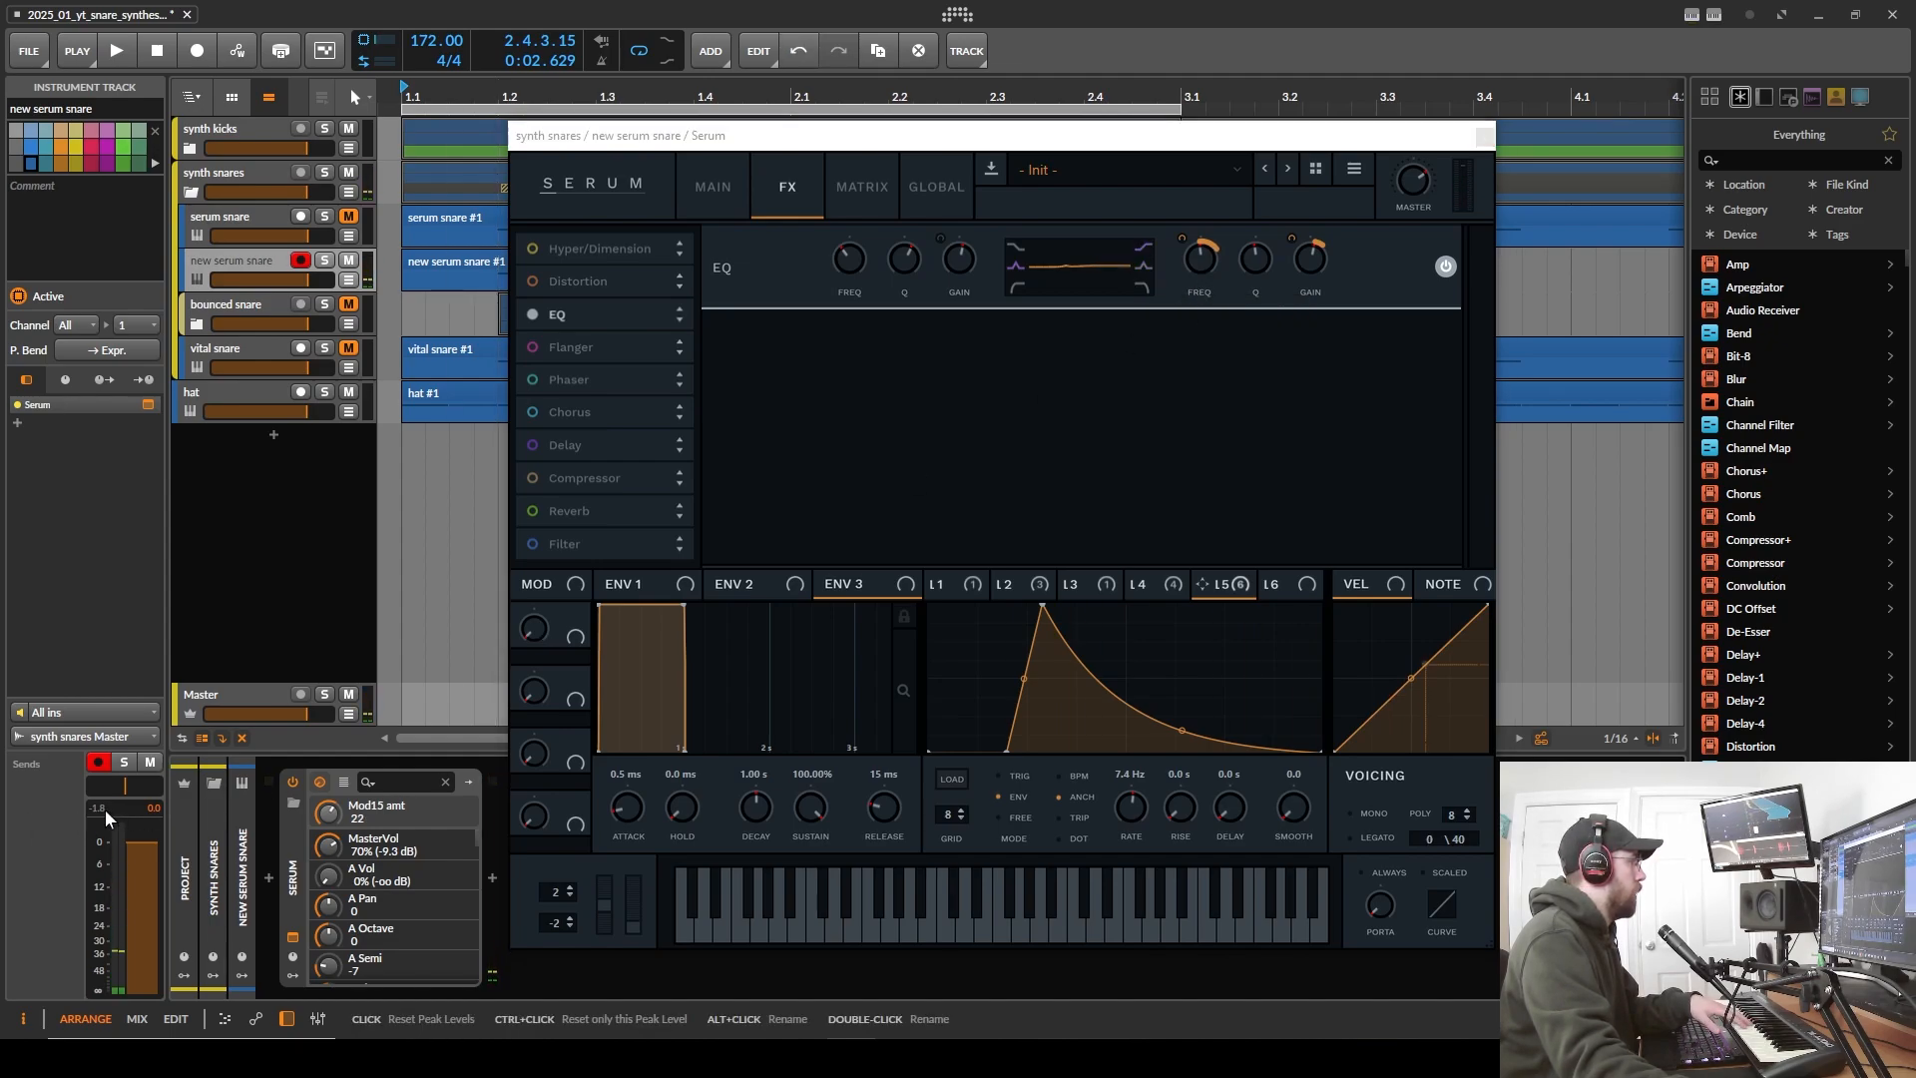
pyautogui.click(1485, 137)
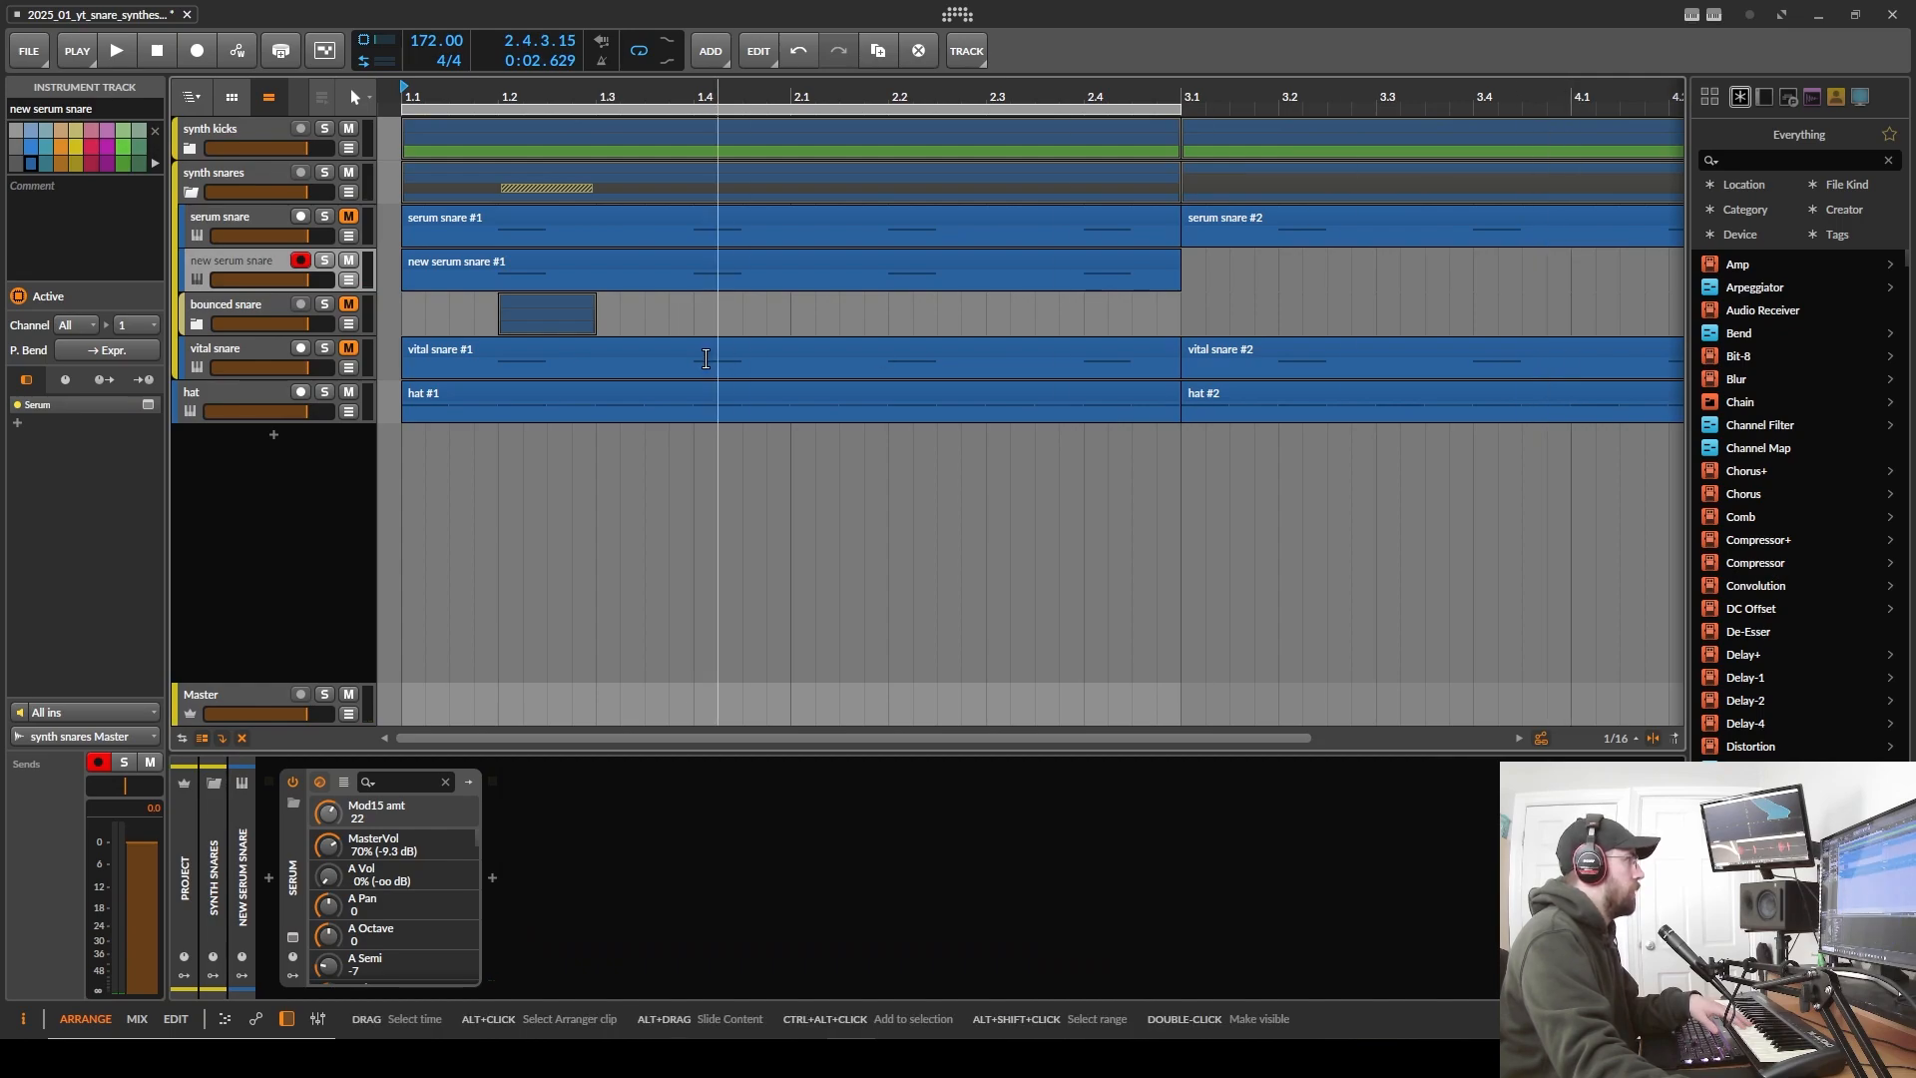
pyautogui.click(406, 90)
pyautogui.press('space')
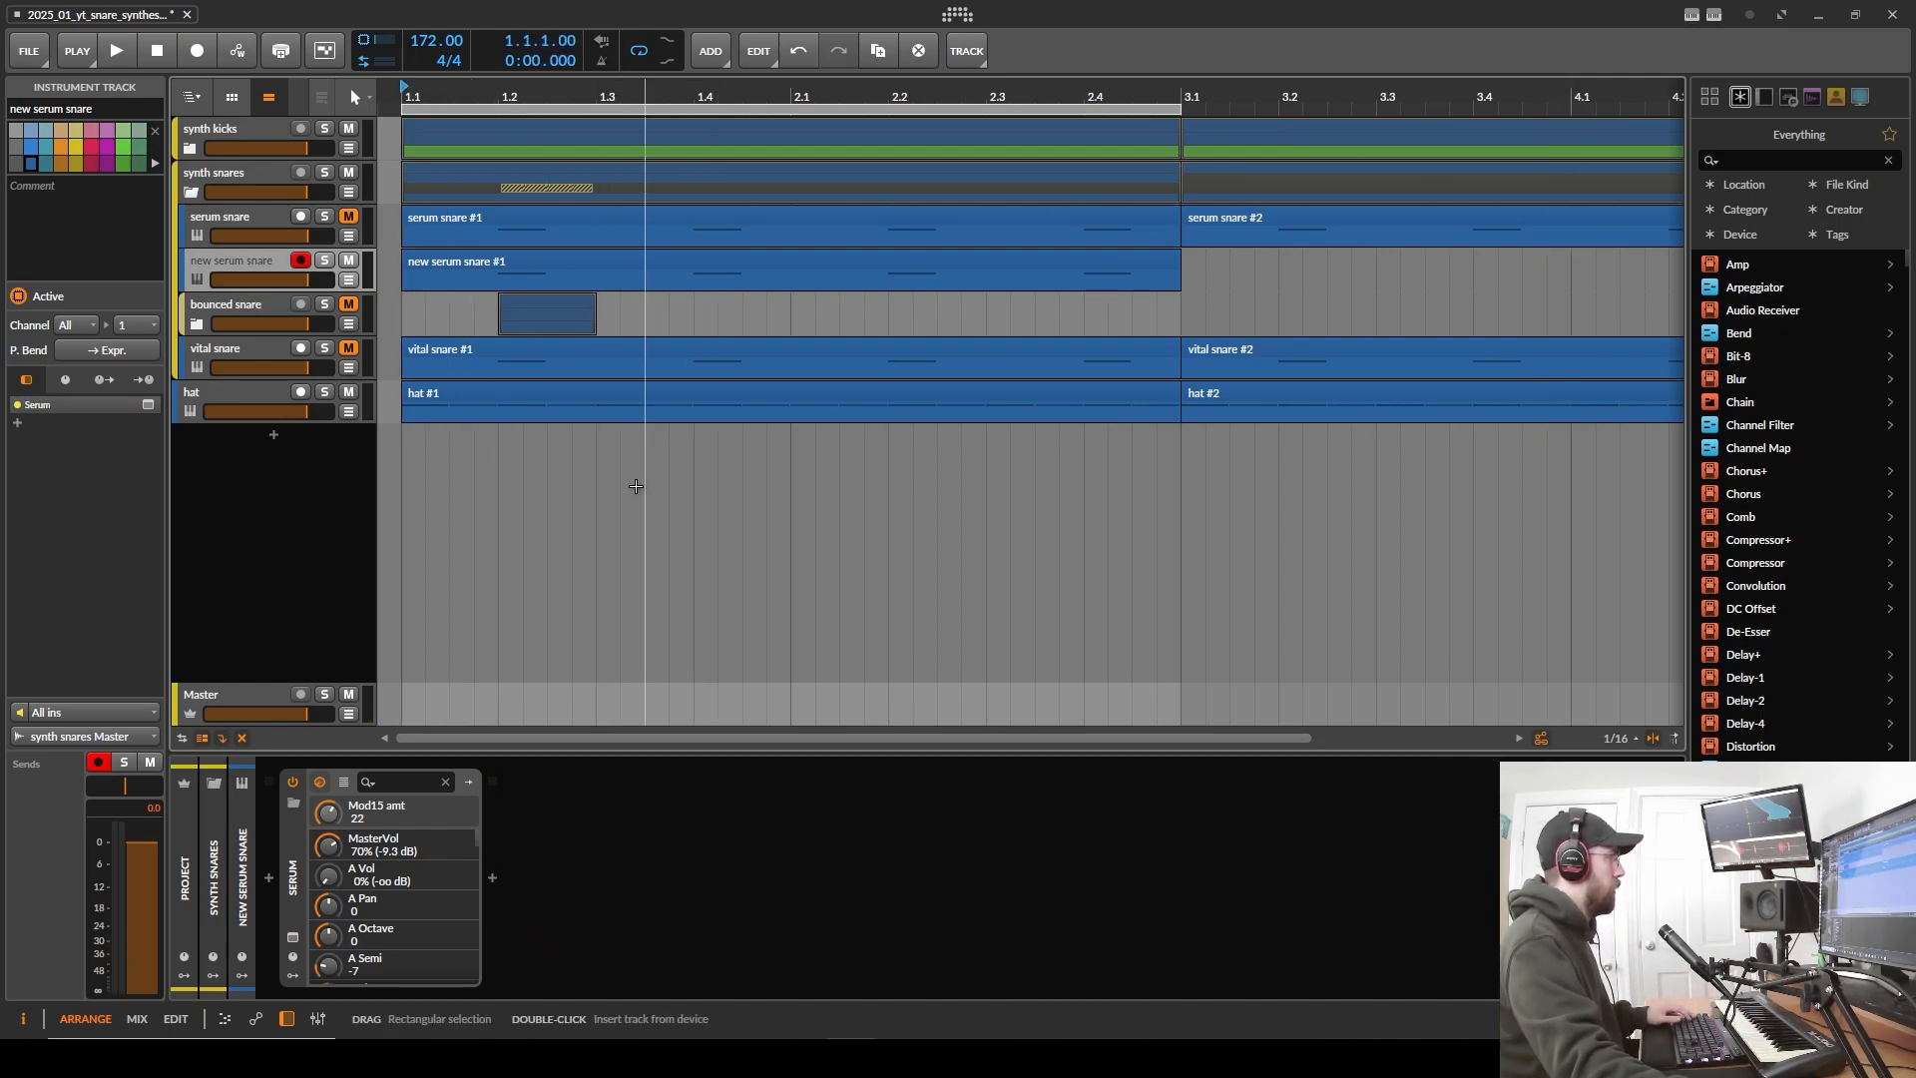
pyautogui.press('space')
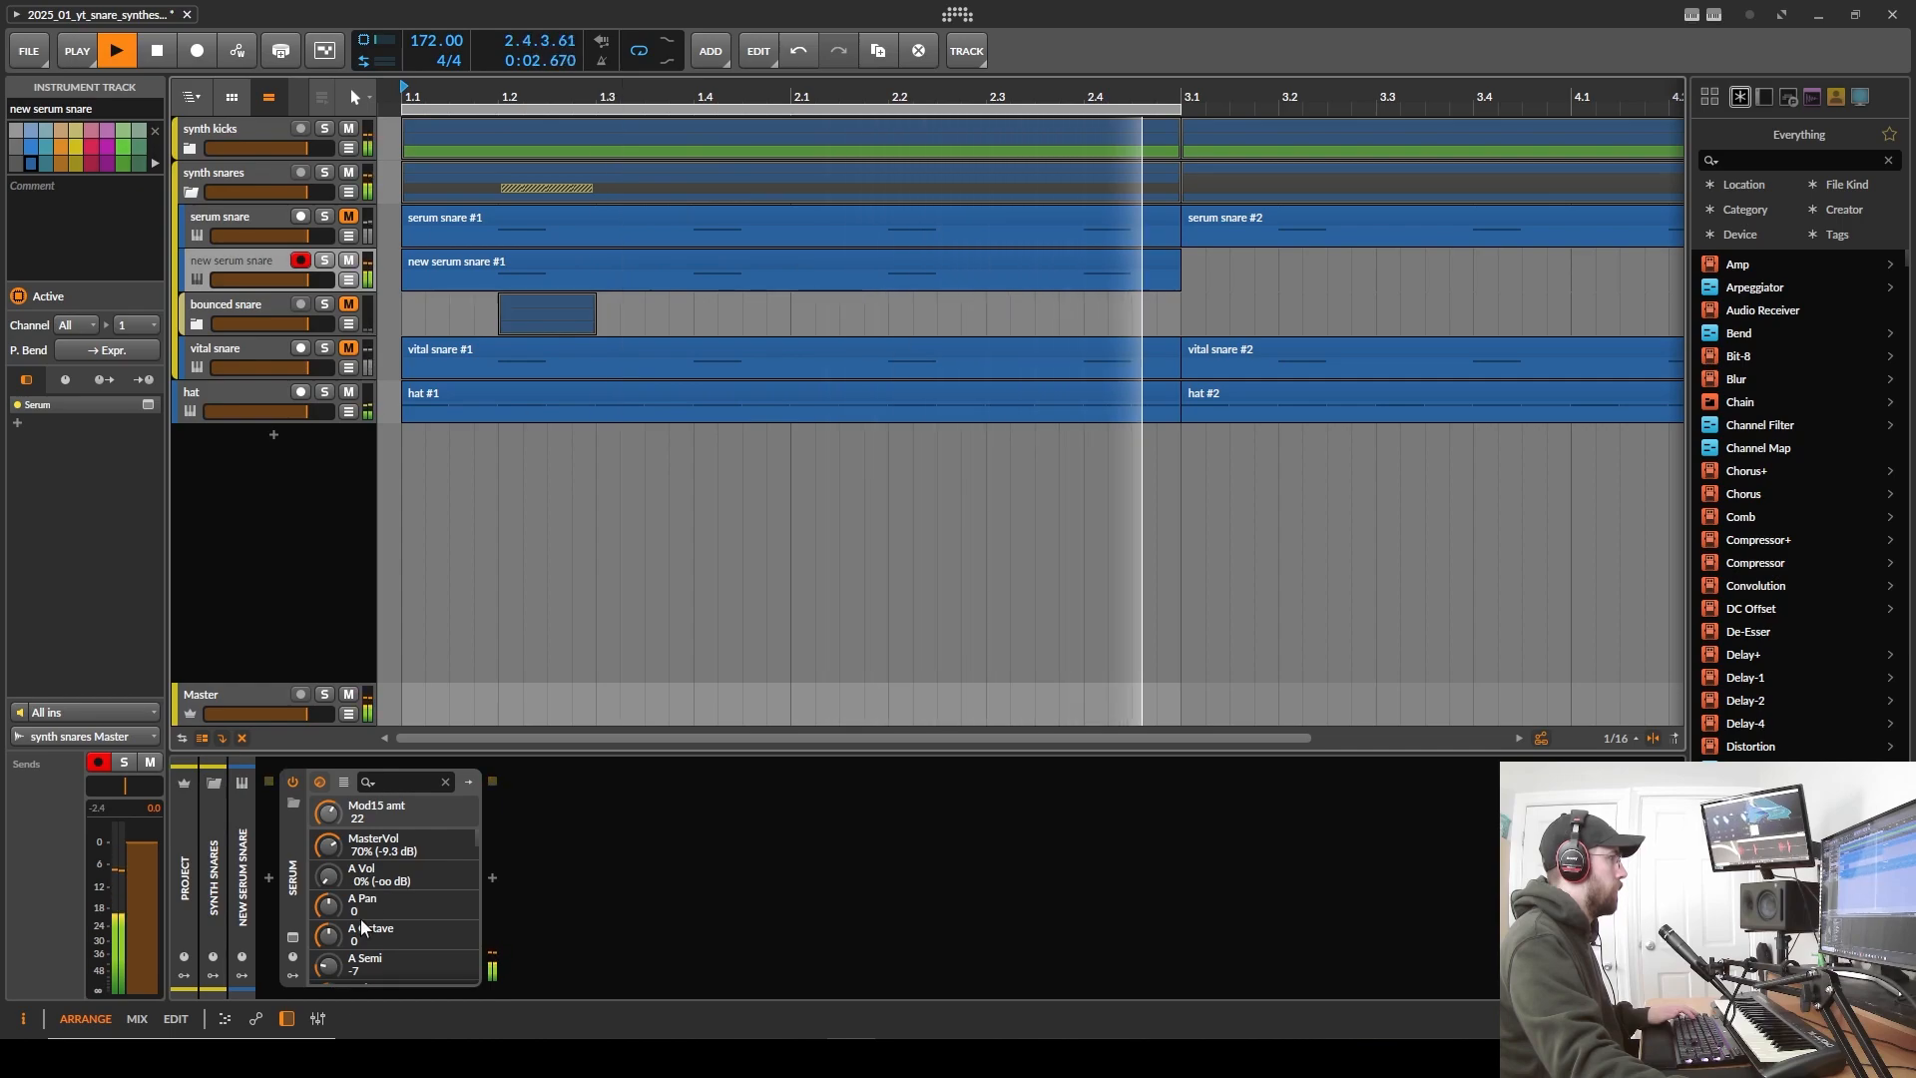
pyautogui.press('space')
# - In the new serum snare's synth, reshape LFO 5 by adding a zero-level point near the cycle's end and moving the peak slightly later
pyautogui.click(293, 940)
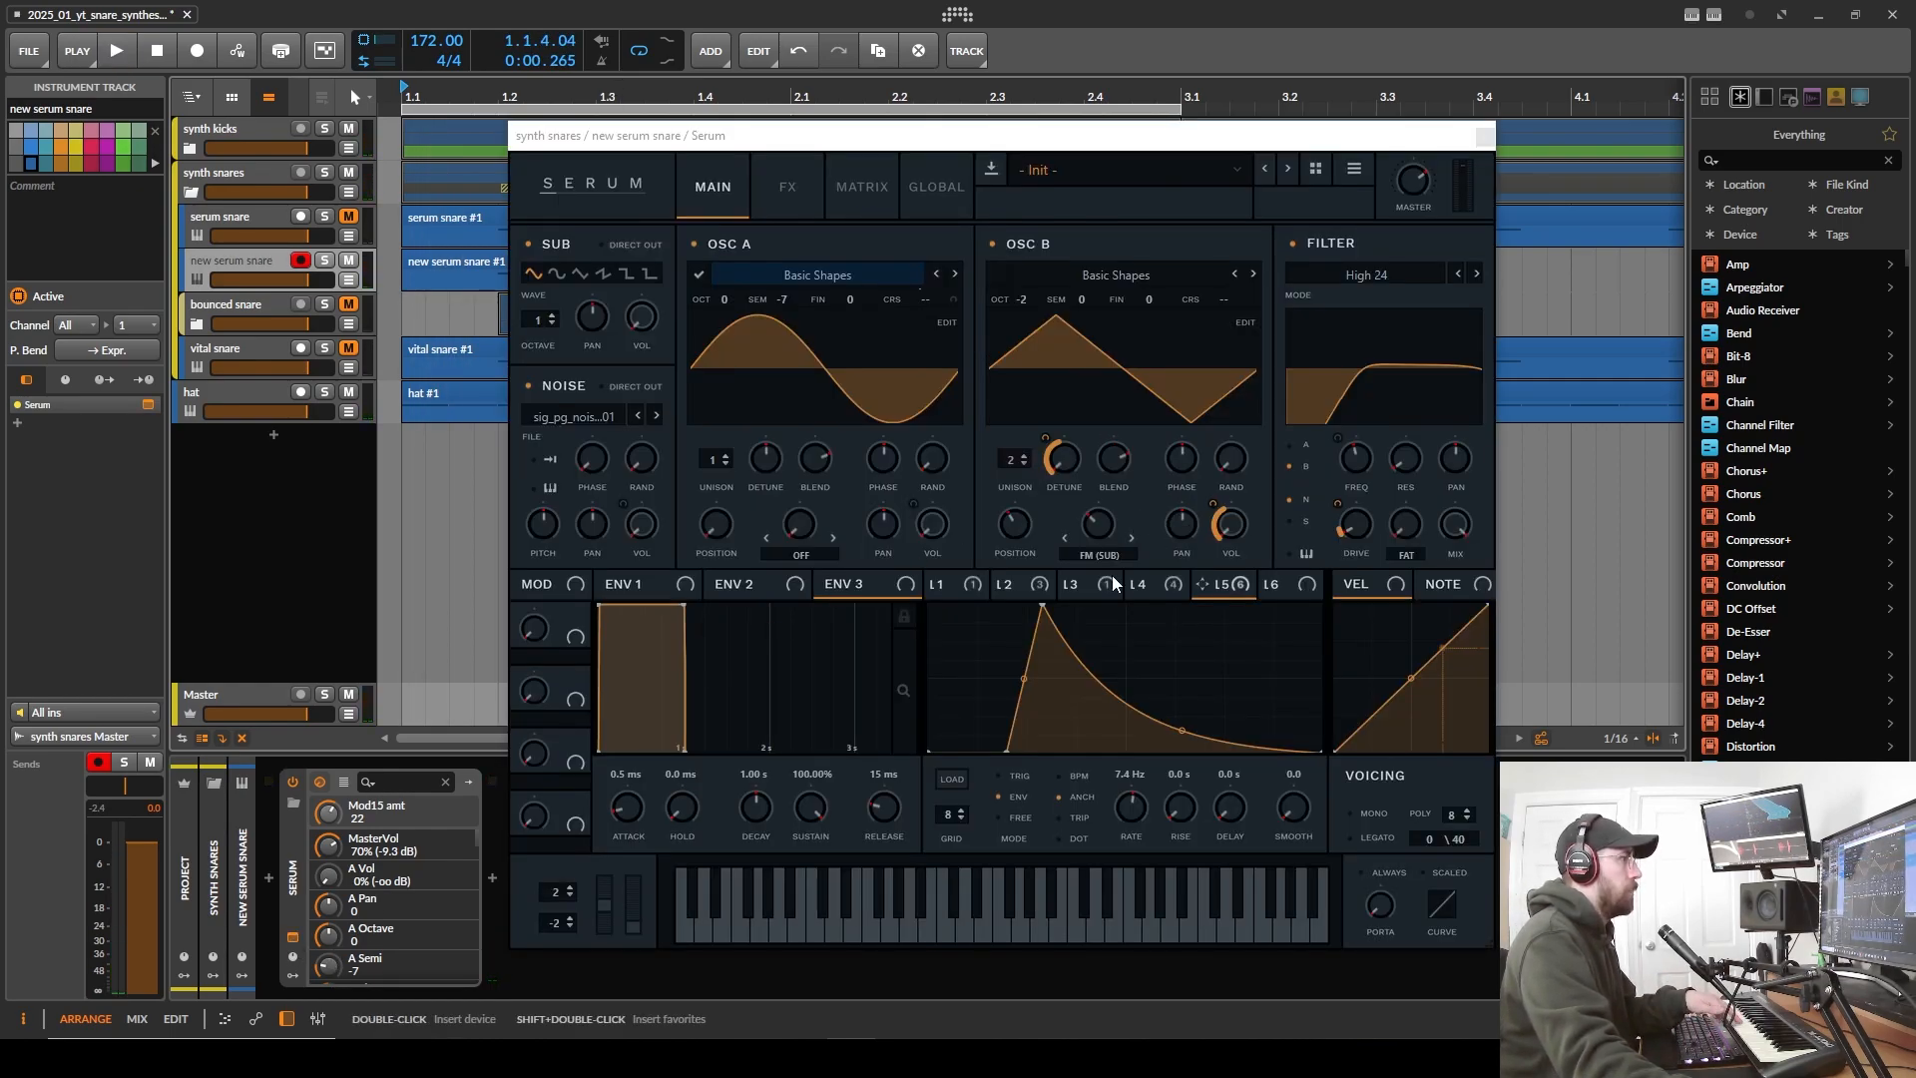
pyautogui.doubleClick(1288, 748)
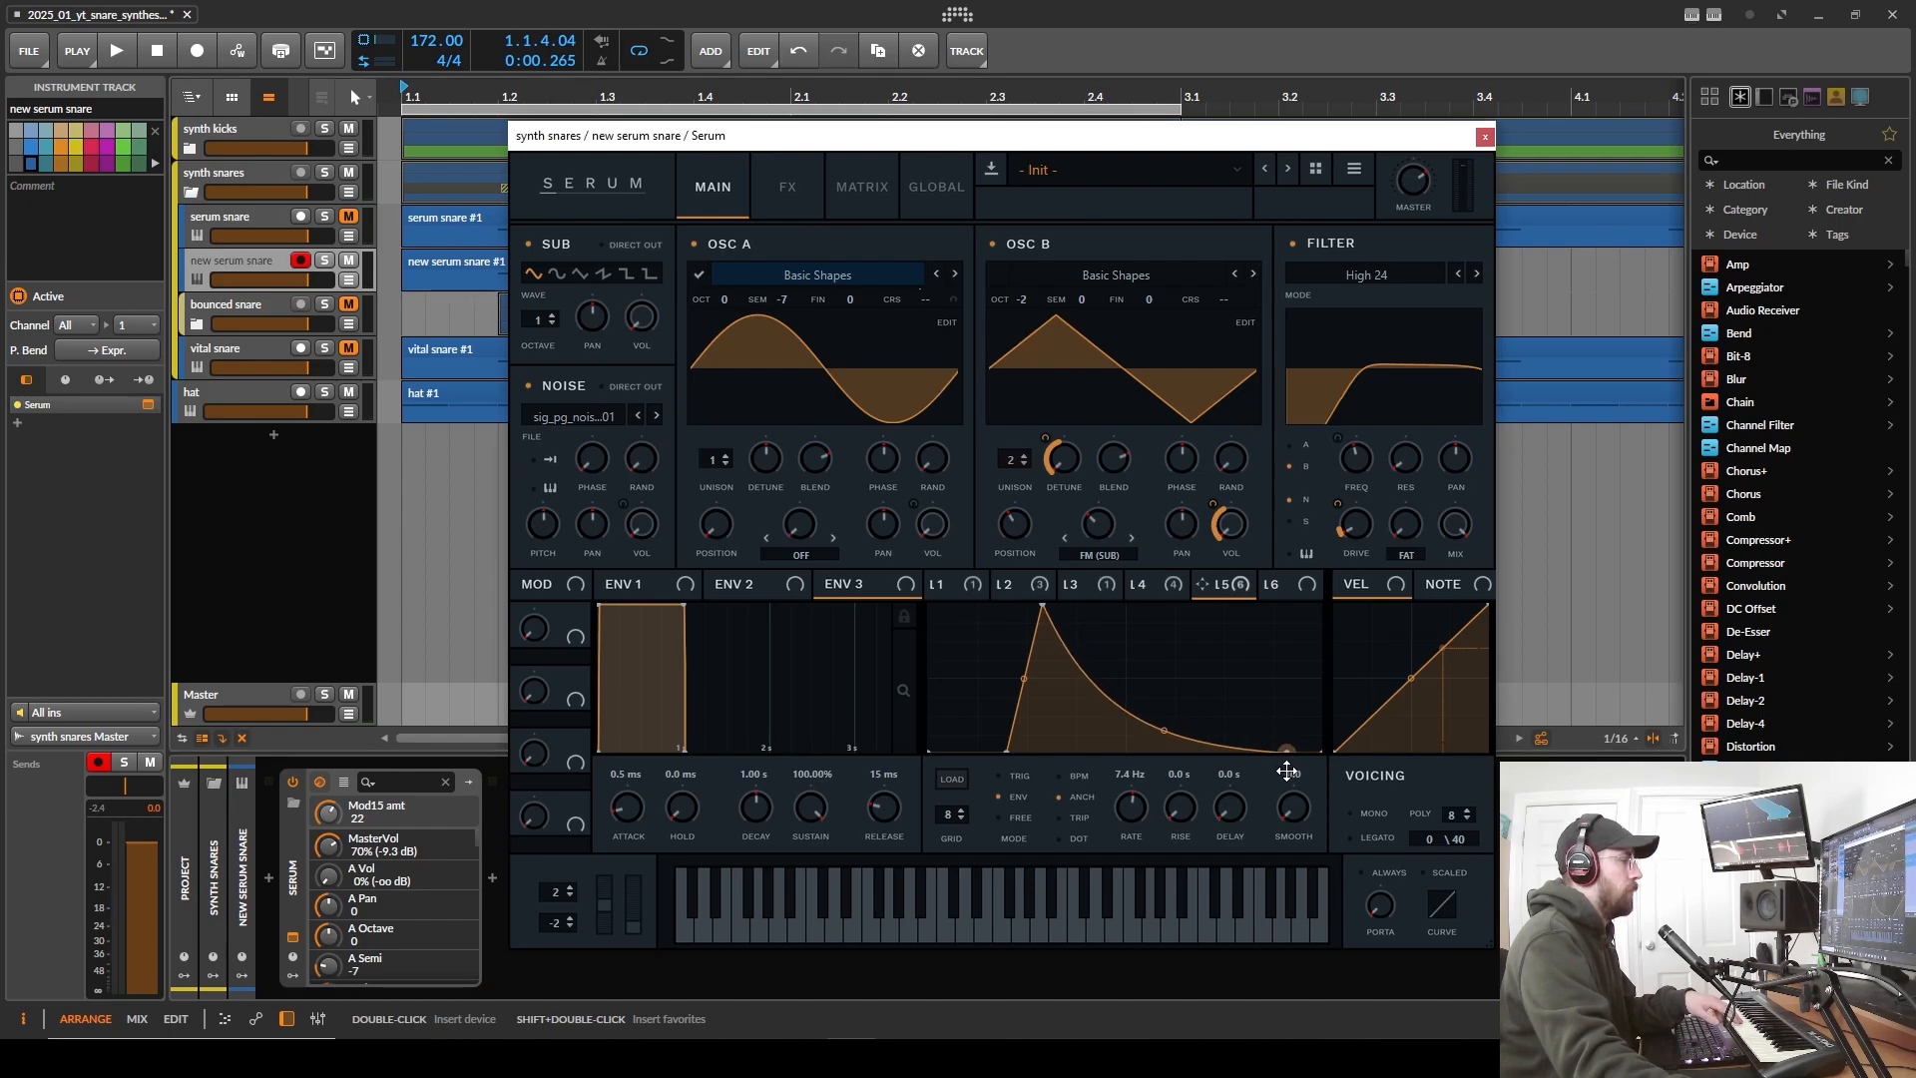
pyautogui.click(116, 52)
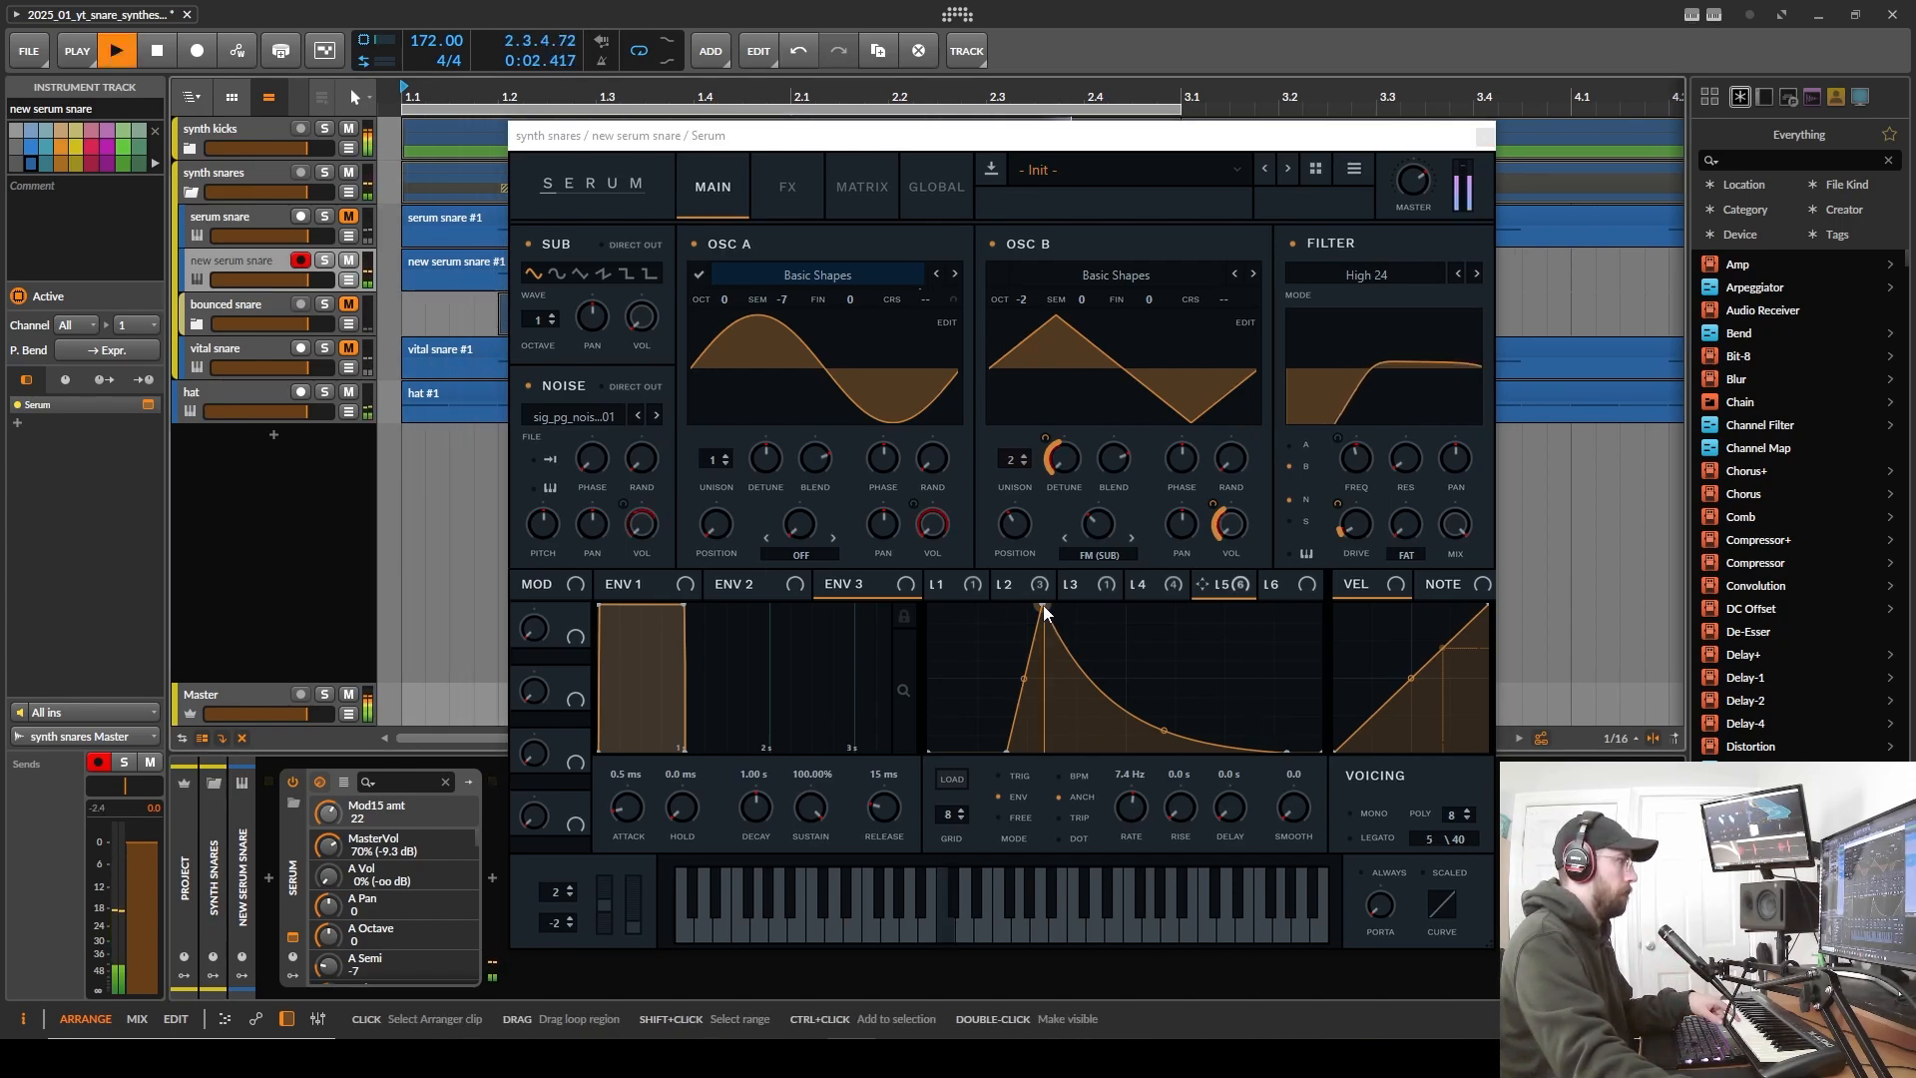
pyautogui.moveTo(1050, 613); pyautogui.dragTo(1052, 591)
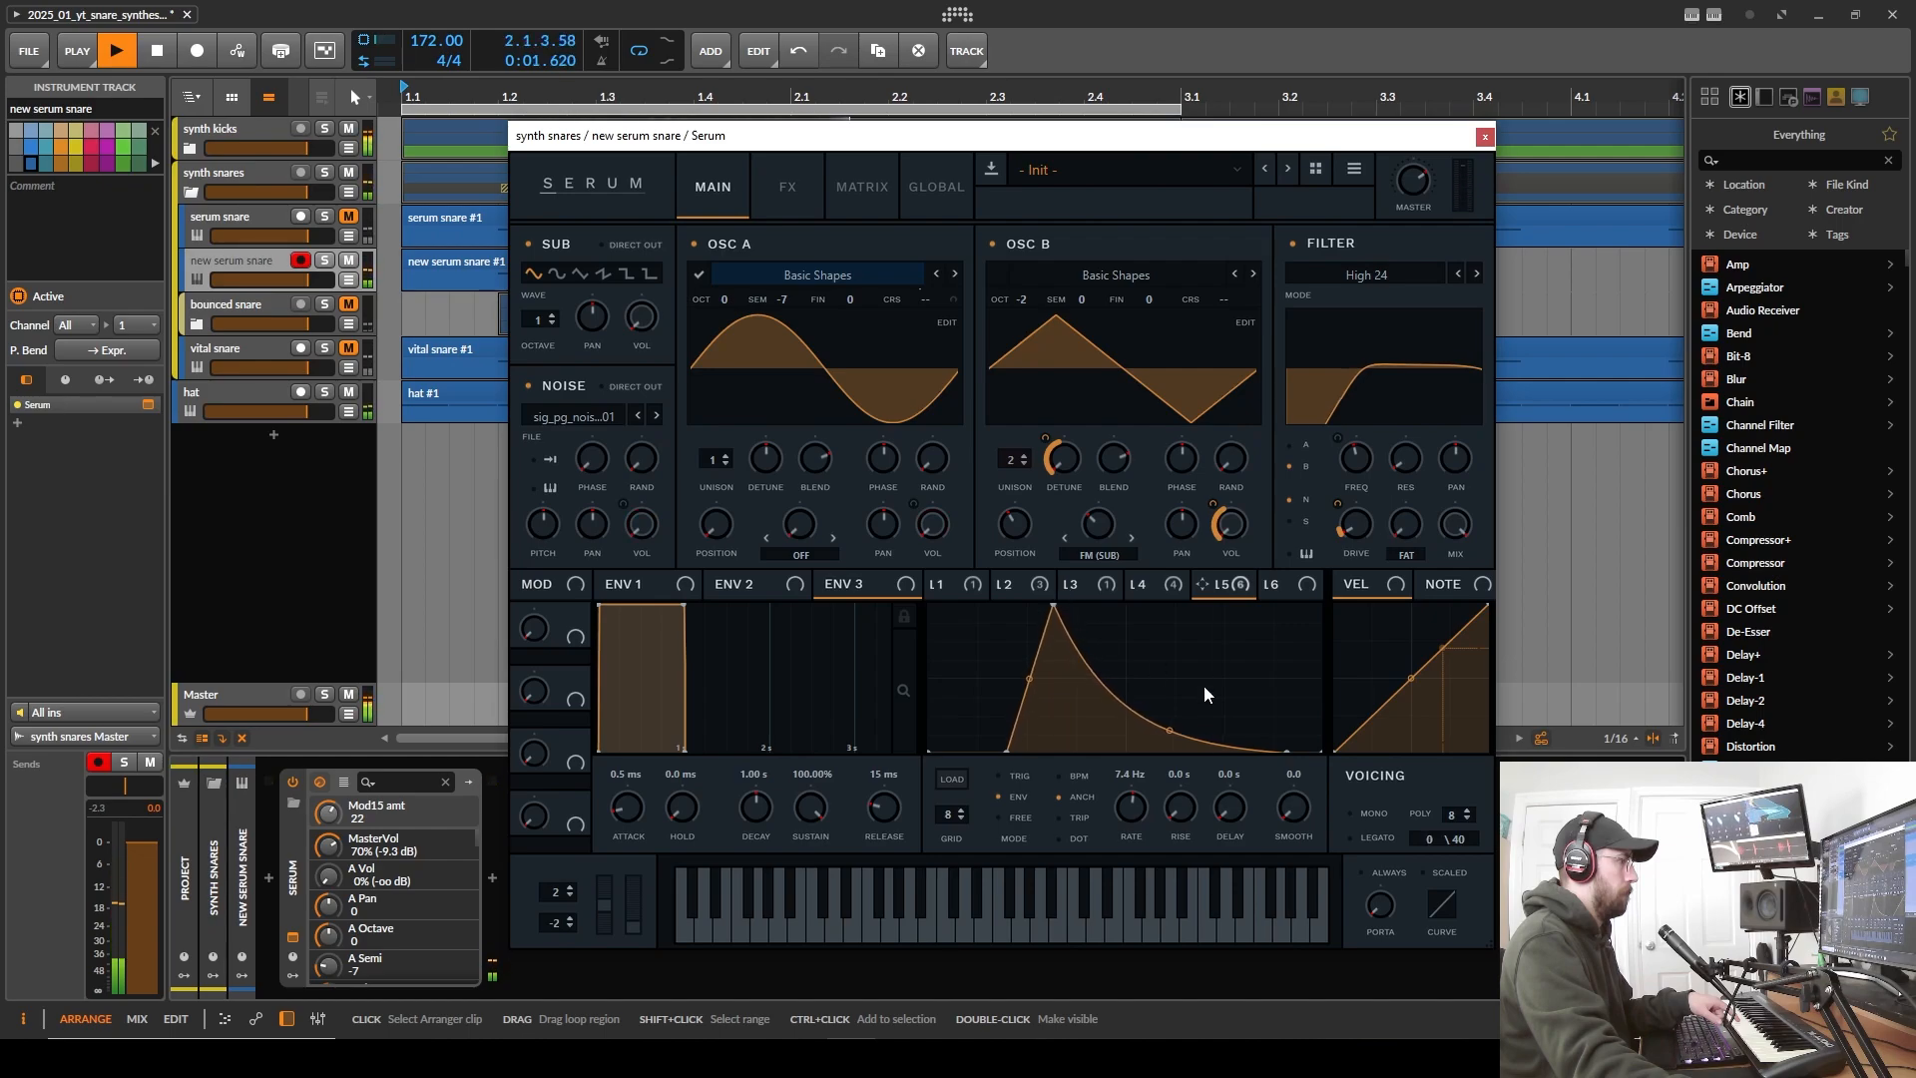
pyautogui.moveTo(1286, 752)
pyautogui.mouseDown()
pyautogui.moveTo(1214, 766)
pyautogui.moveTo(1280, 773)
pyautogui.mouseUp()
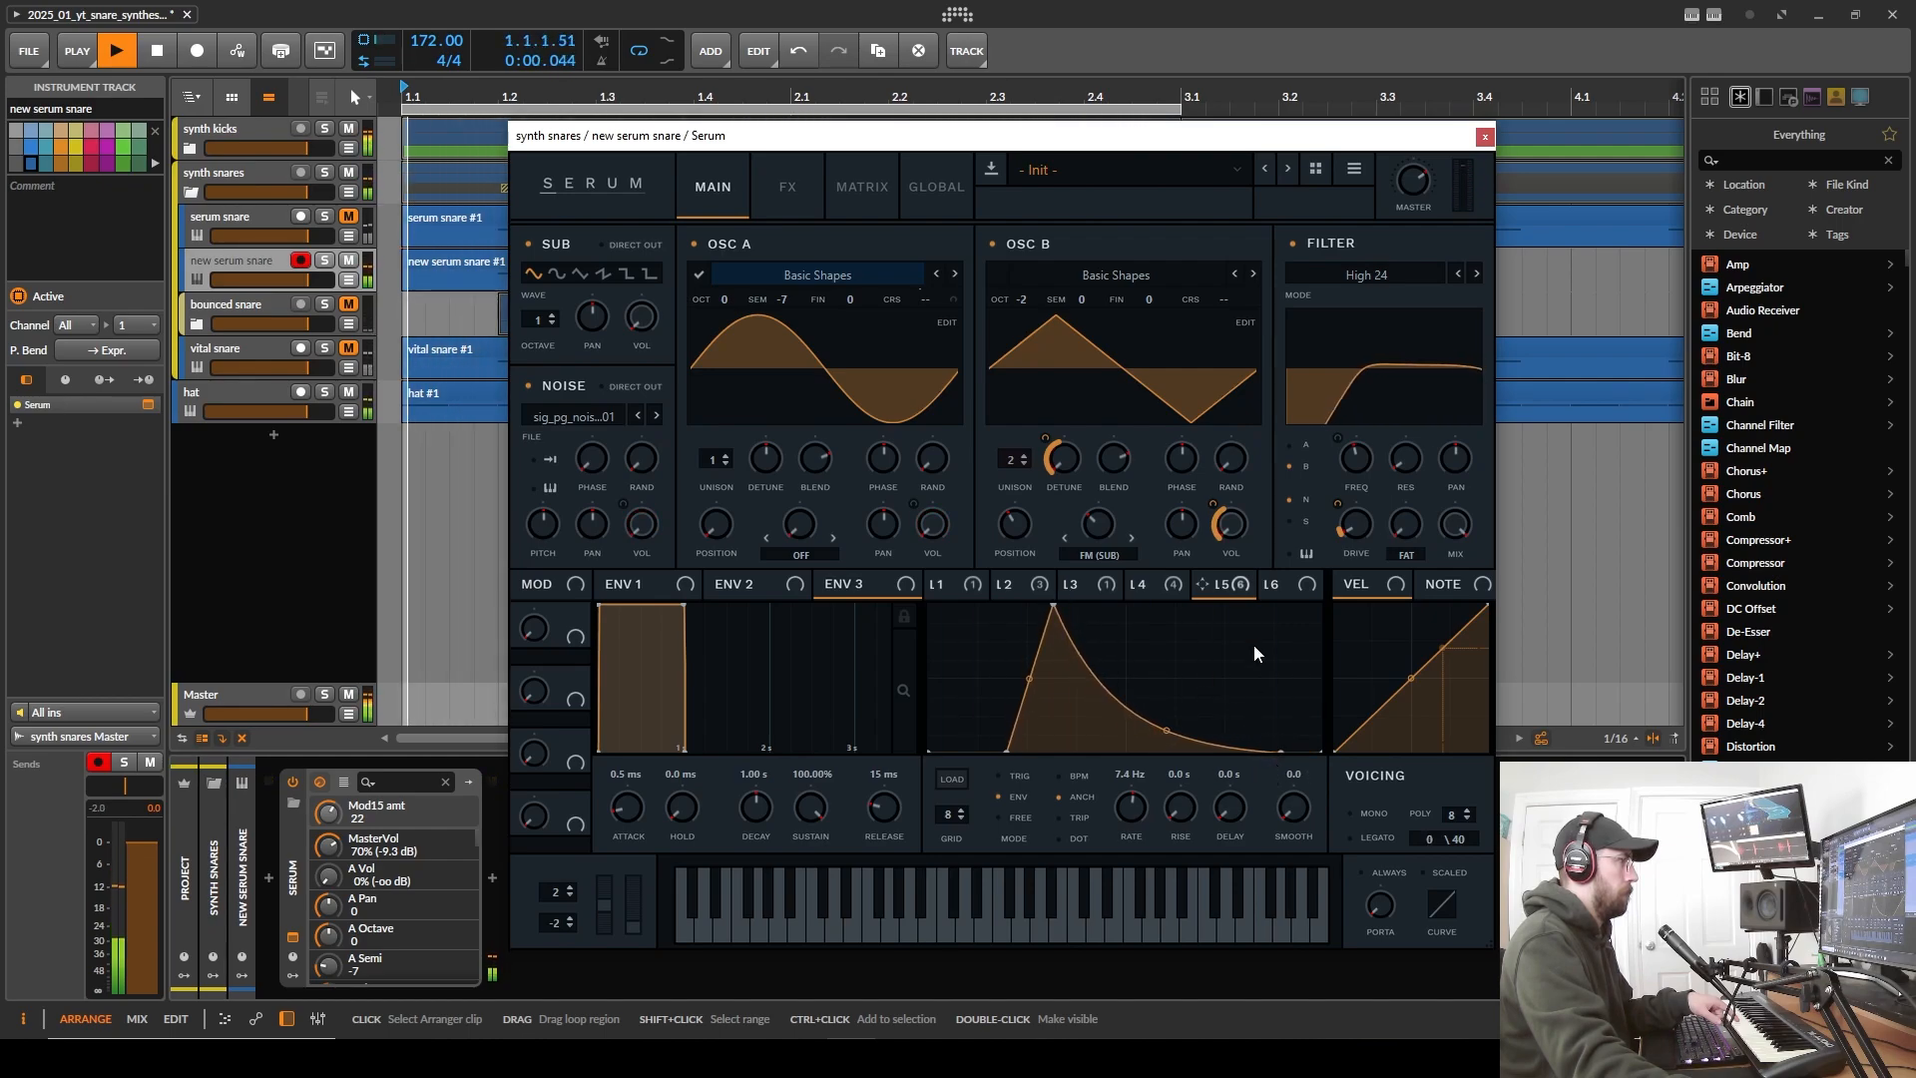
# - Set LFO 5's modulation of Osc B volume to 32 and shift the LFO's rise and peak slightly earlier
pyautogui.moveTo(1213, 507); pyautogui.dragTo(1214, 517)
pyautogui.moveTo(1008, 756); pyautogui.dragTo(996, 757)
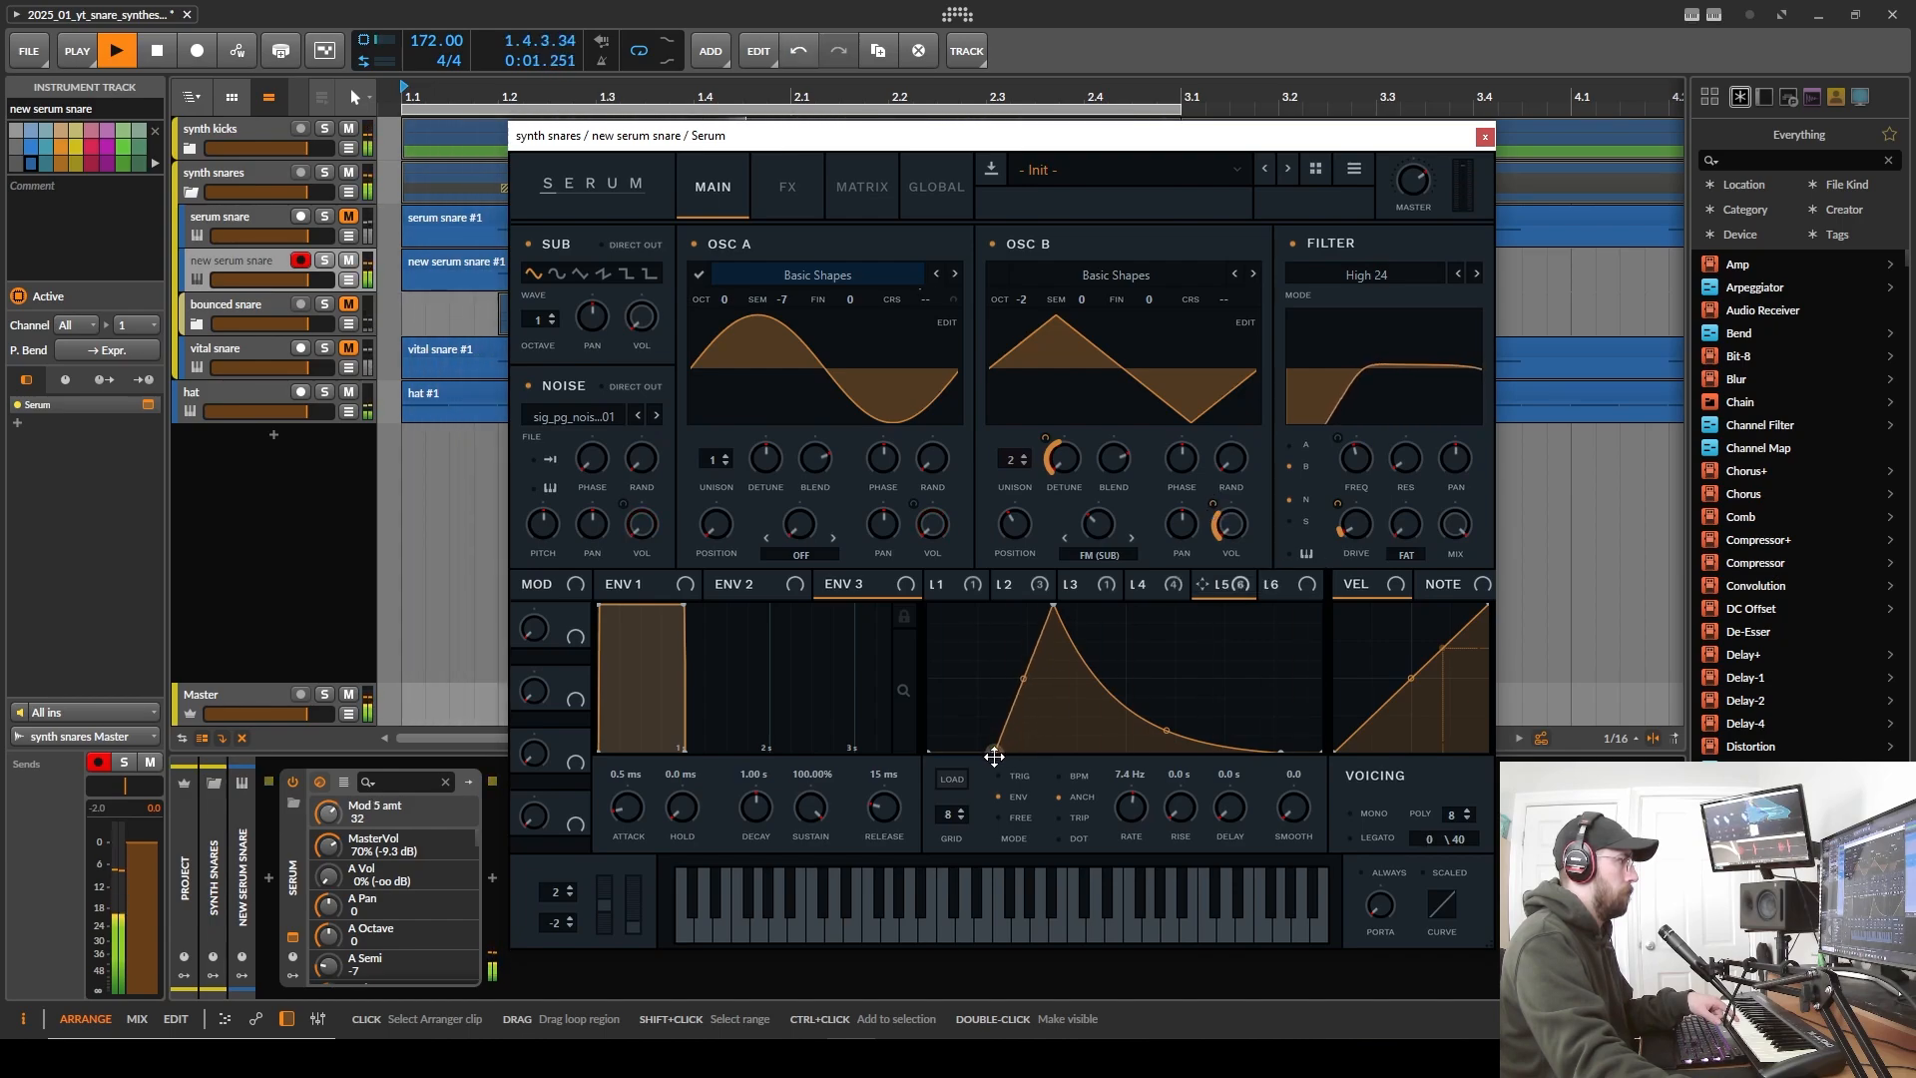
pyautogui.moveTo(1055, 608); pyautogui.dragTo(1044, 591)
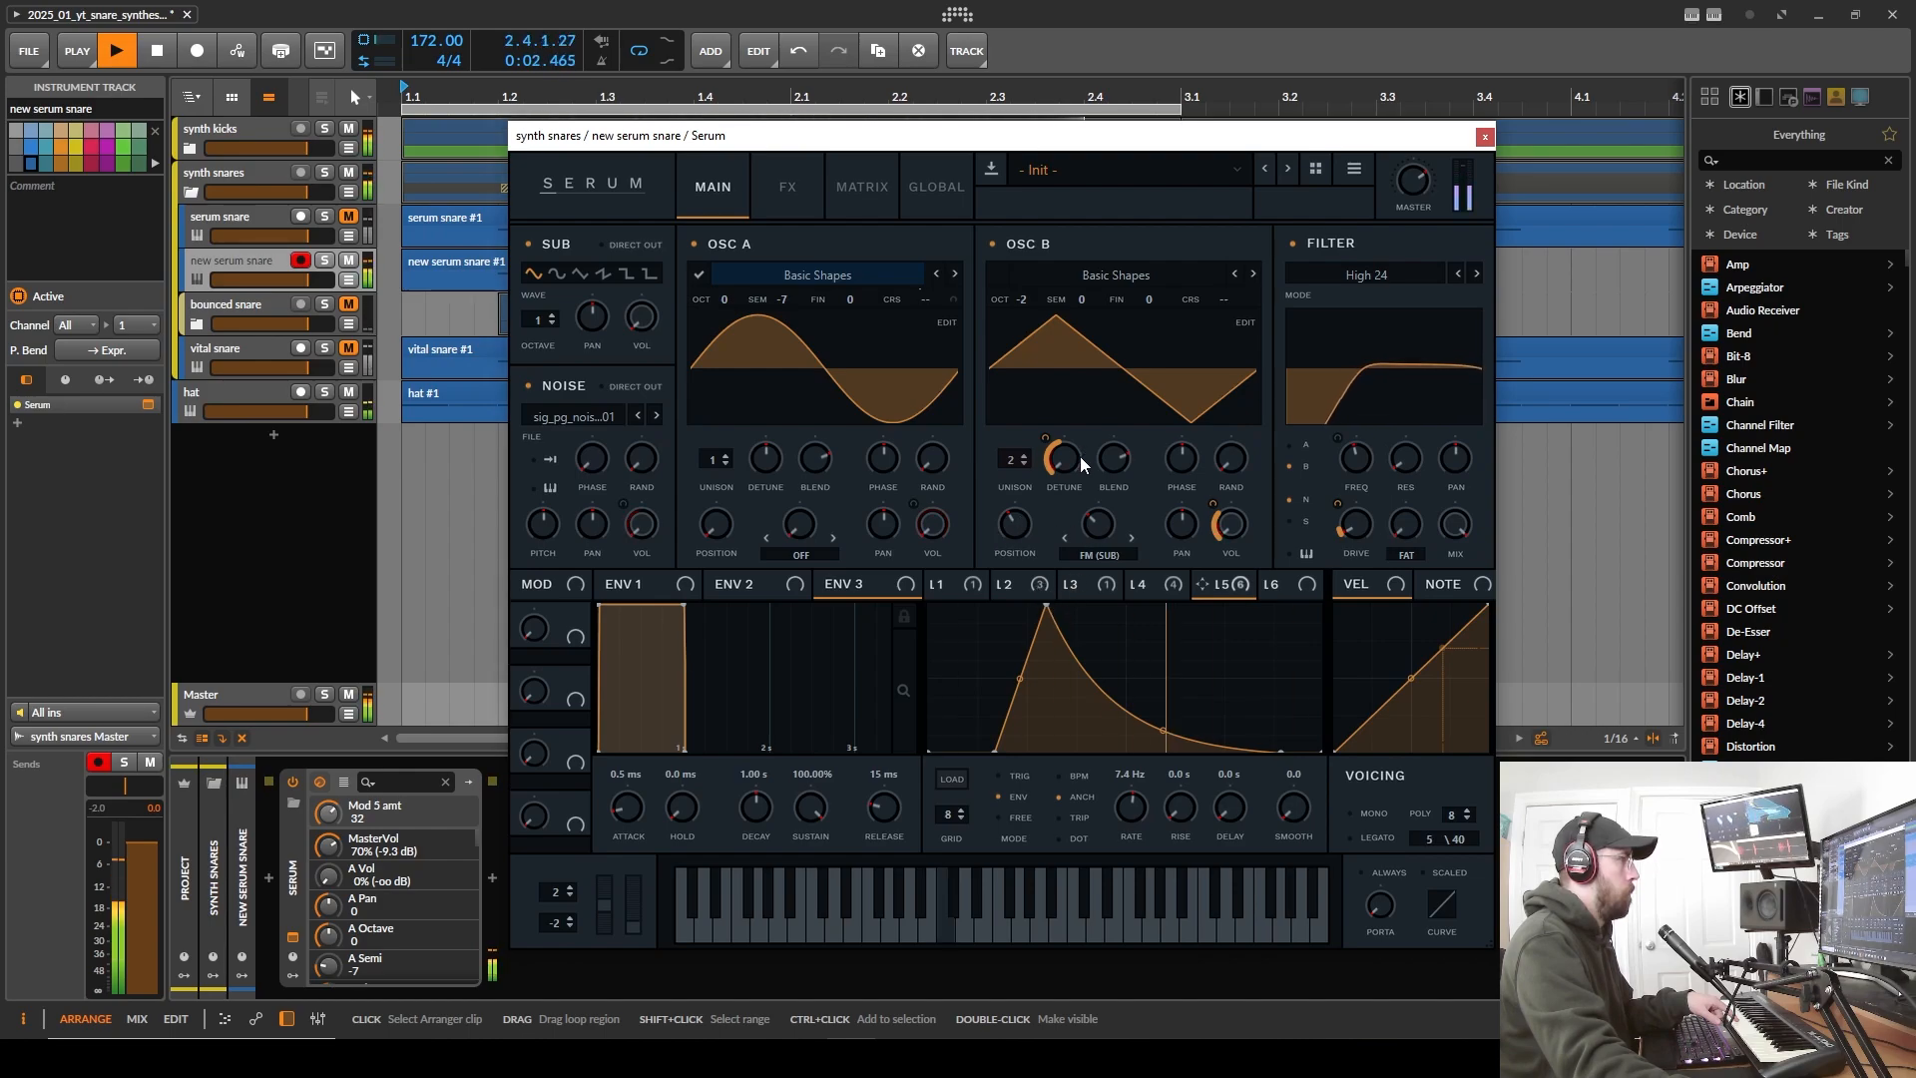
# - Set Osc B's FM (Sub) warp to 39 and LFO 5's modulation of Osc B volume to 25
pyautogui.moveTo(1098, 524); pyautogui.dragTo(1104, 525)
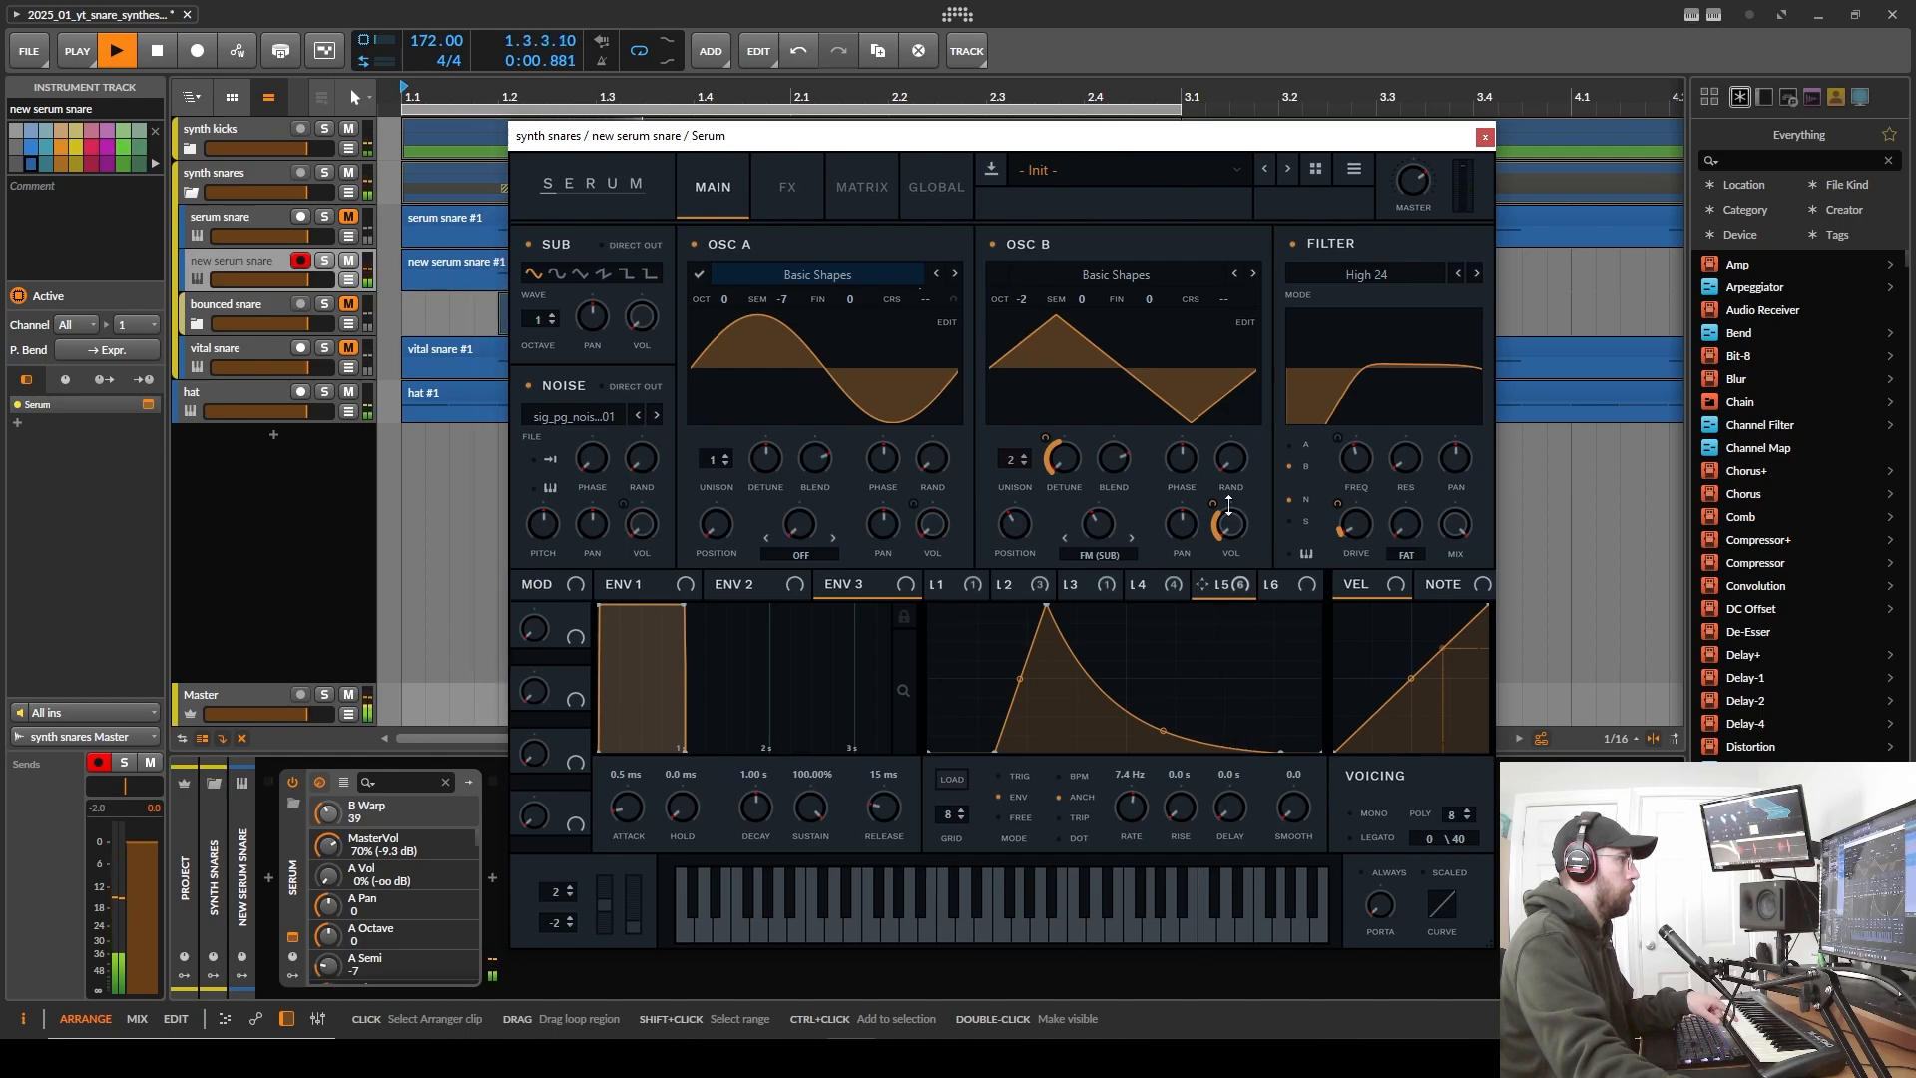
pyautogui.moveTo(1214, 506)
pyautogui.moveTo(1214, 506); pyautogui.dragTo(1215, 511)
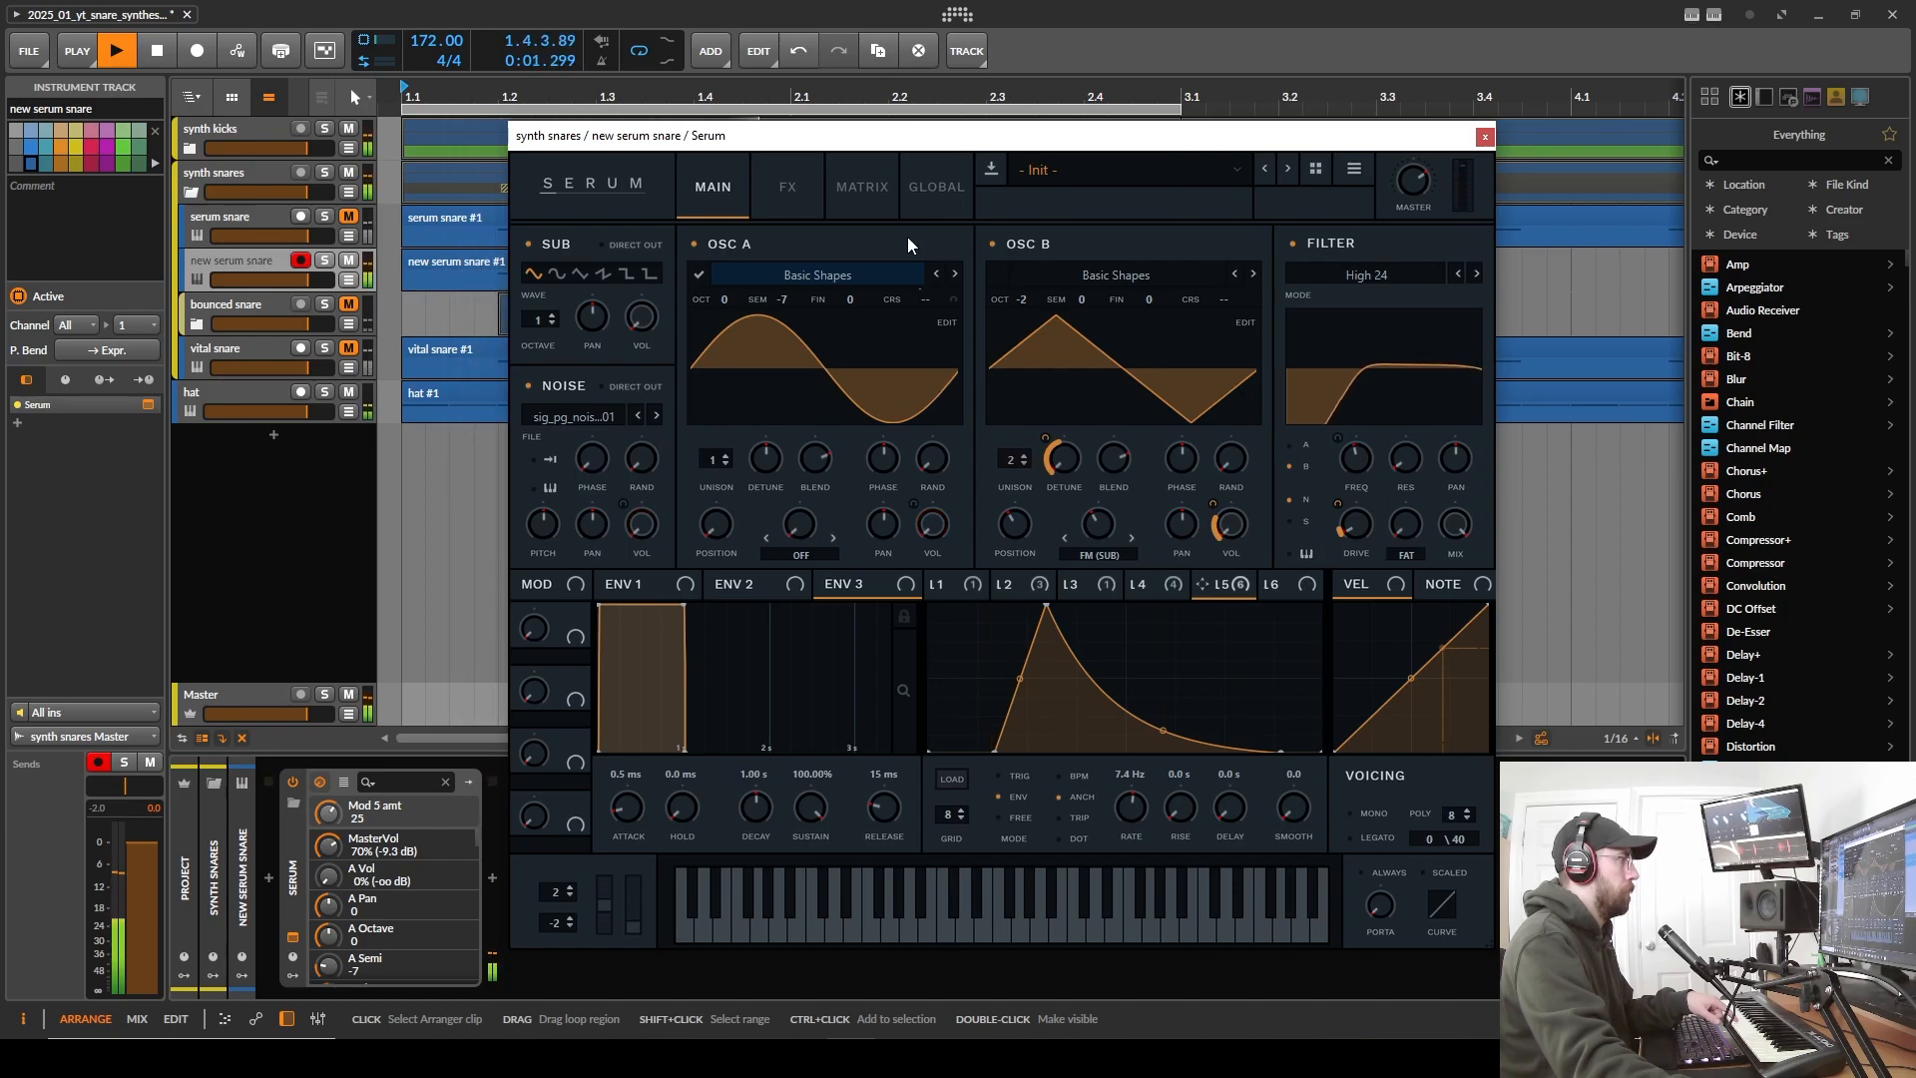
# - In the effects EQ, set LFO 4's modulation of the high-band gain to 14
pyautogui.click(810, 184)
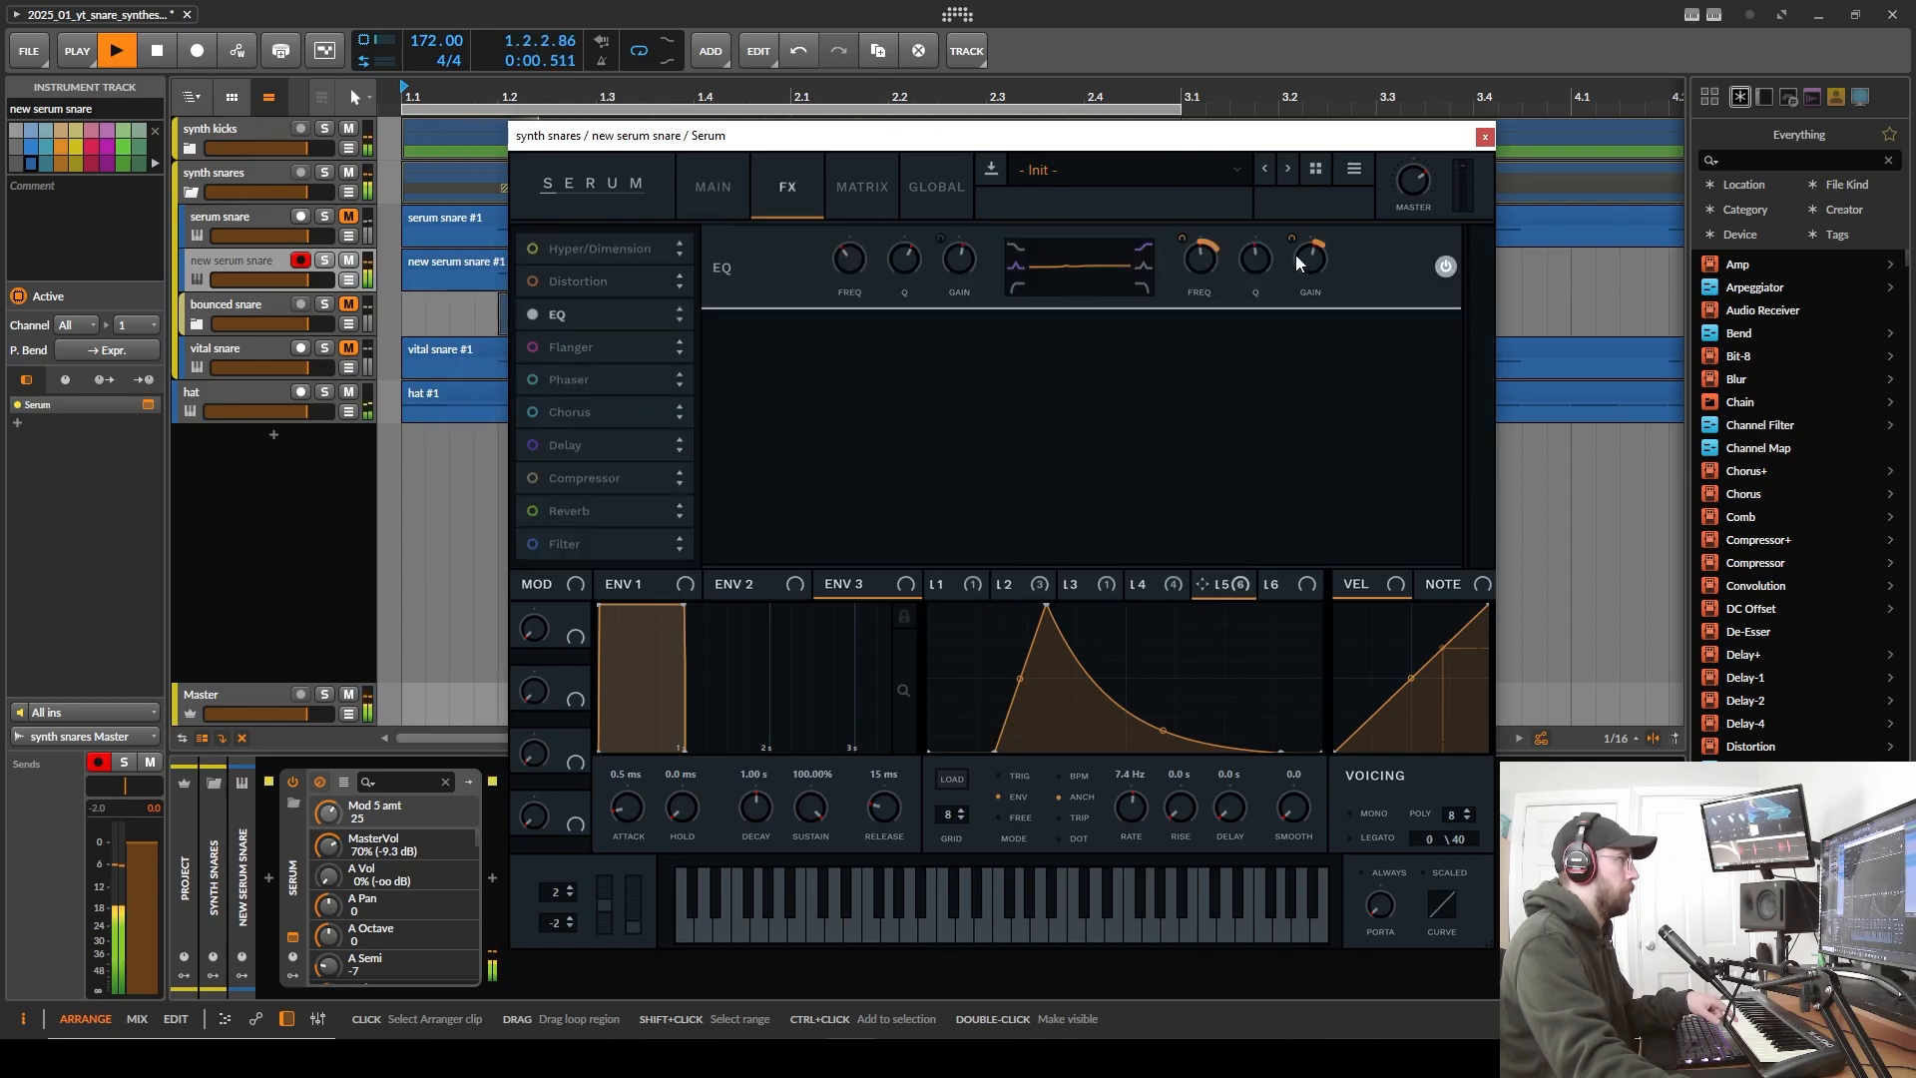
pyautogui.click(1155, 591)
pyautogui.moveTo(1291, 237)
pyautogui.mouseDown()
pyautogui.moveTo(1291, 218)
pyautogui.moveTo(1295, 240)
pyautogui.mouseUp()
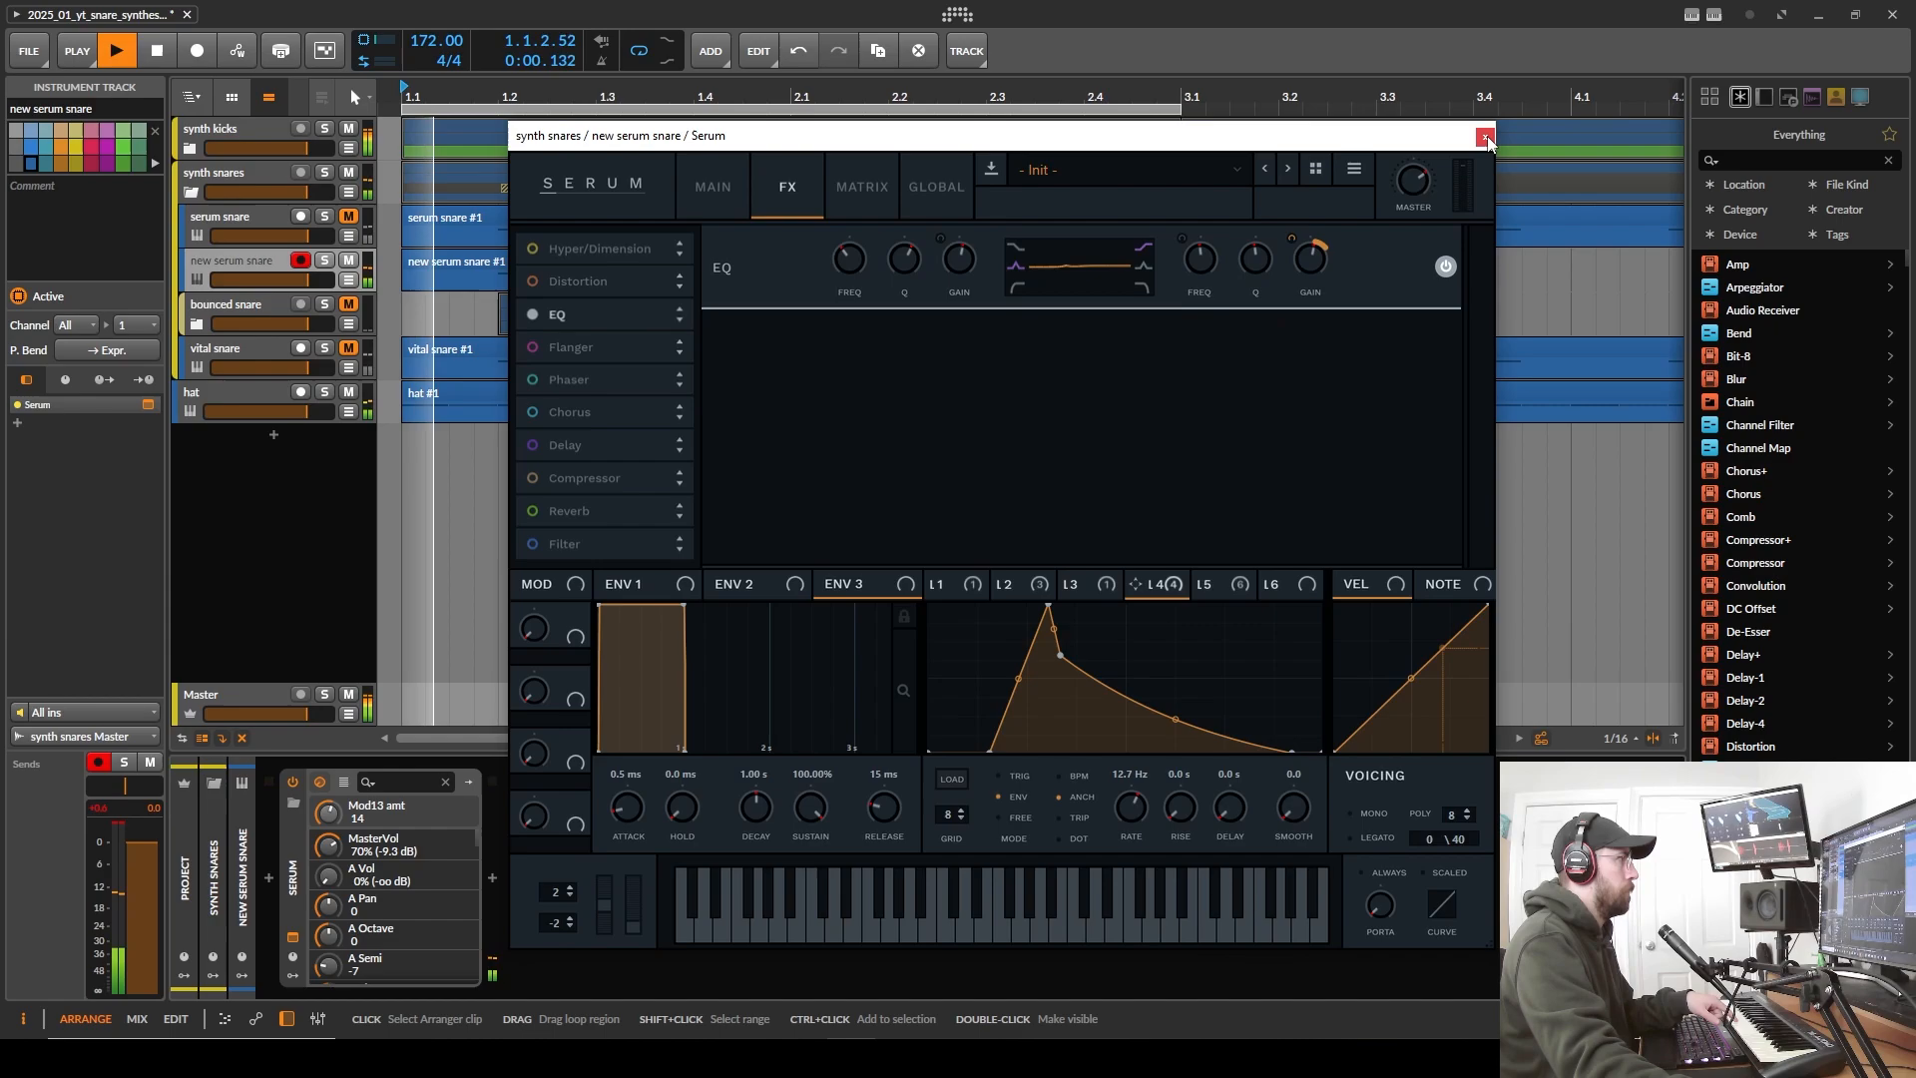
# - Set LFO 3's modulation of Osc A volume to 100 and tune Osc A to -9 semitones
pyautogui.click(725, 197)
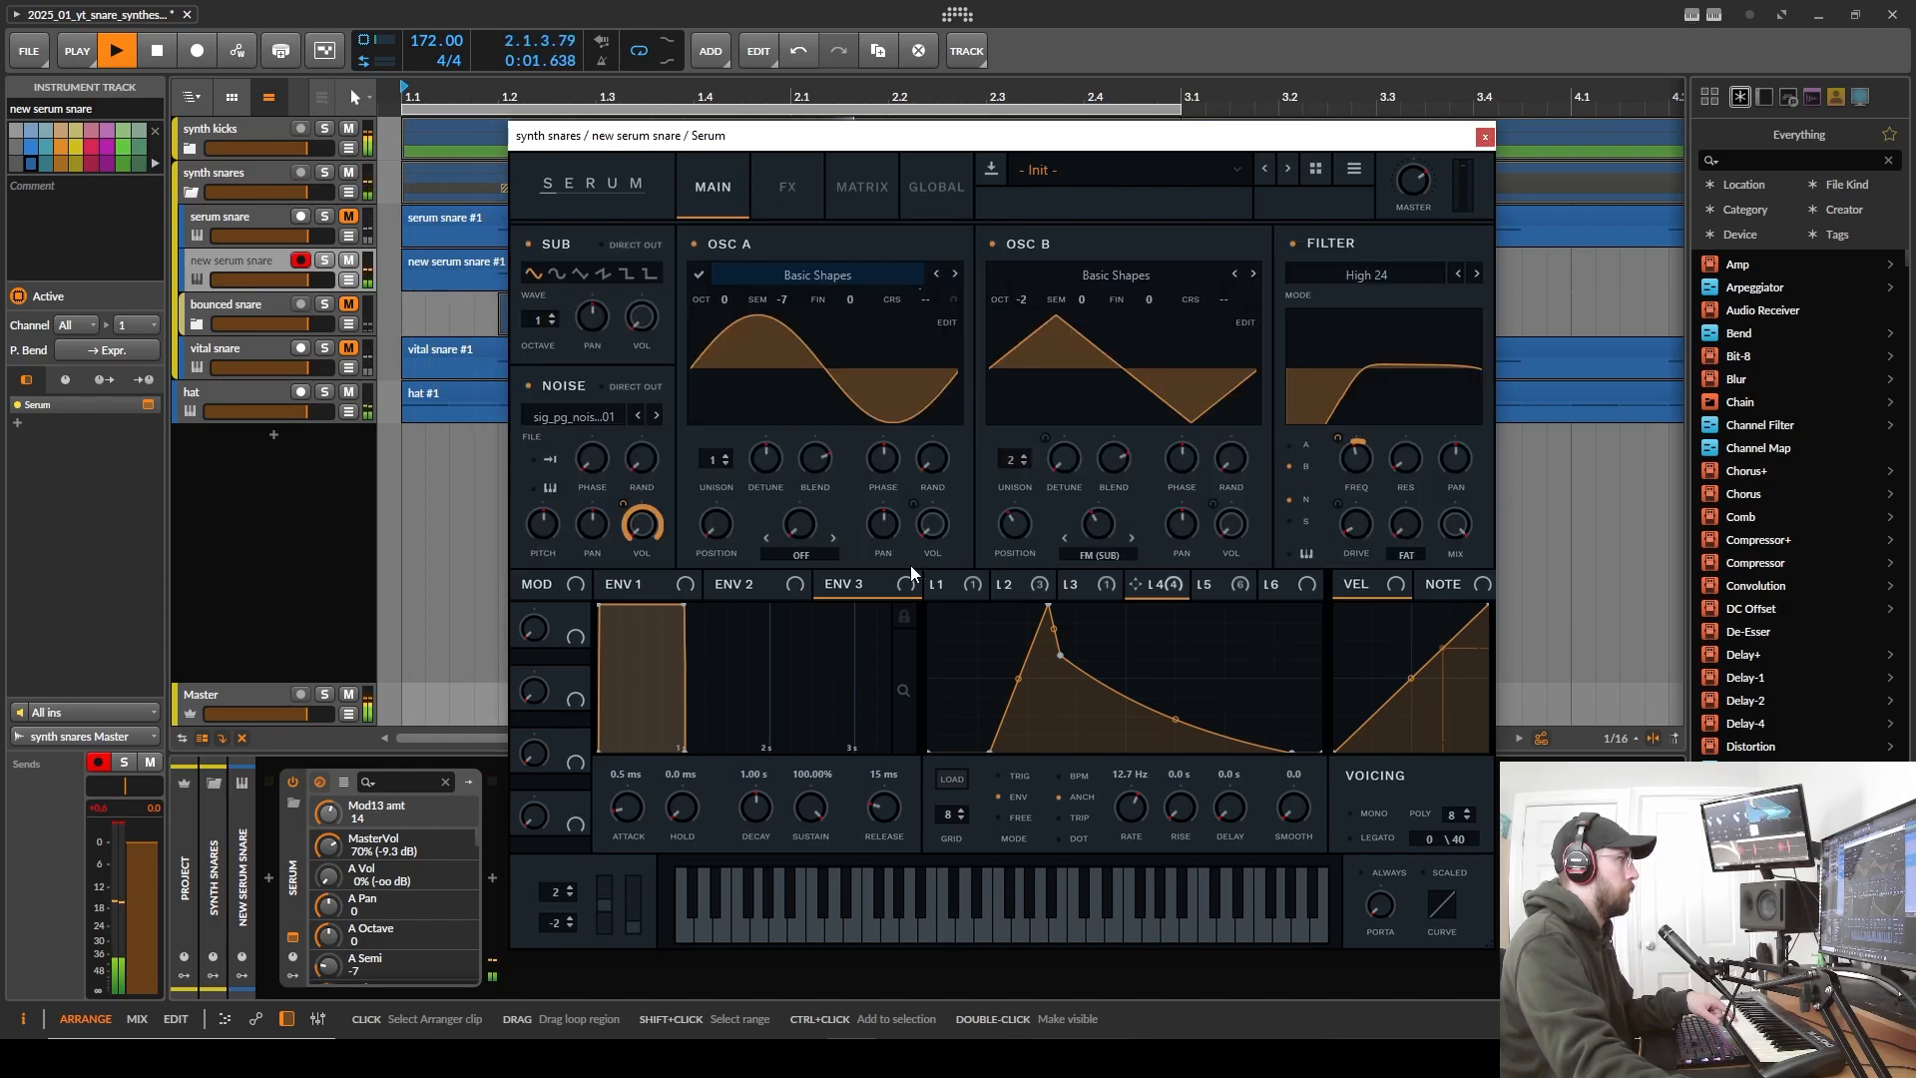
pyautogui.click(1003, 580)
pyautogui.moveTo(1068, 583); pyautogui.dragTo(924, 512)
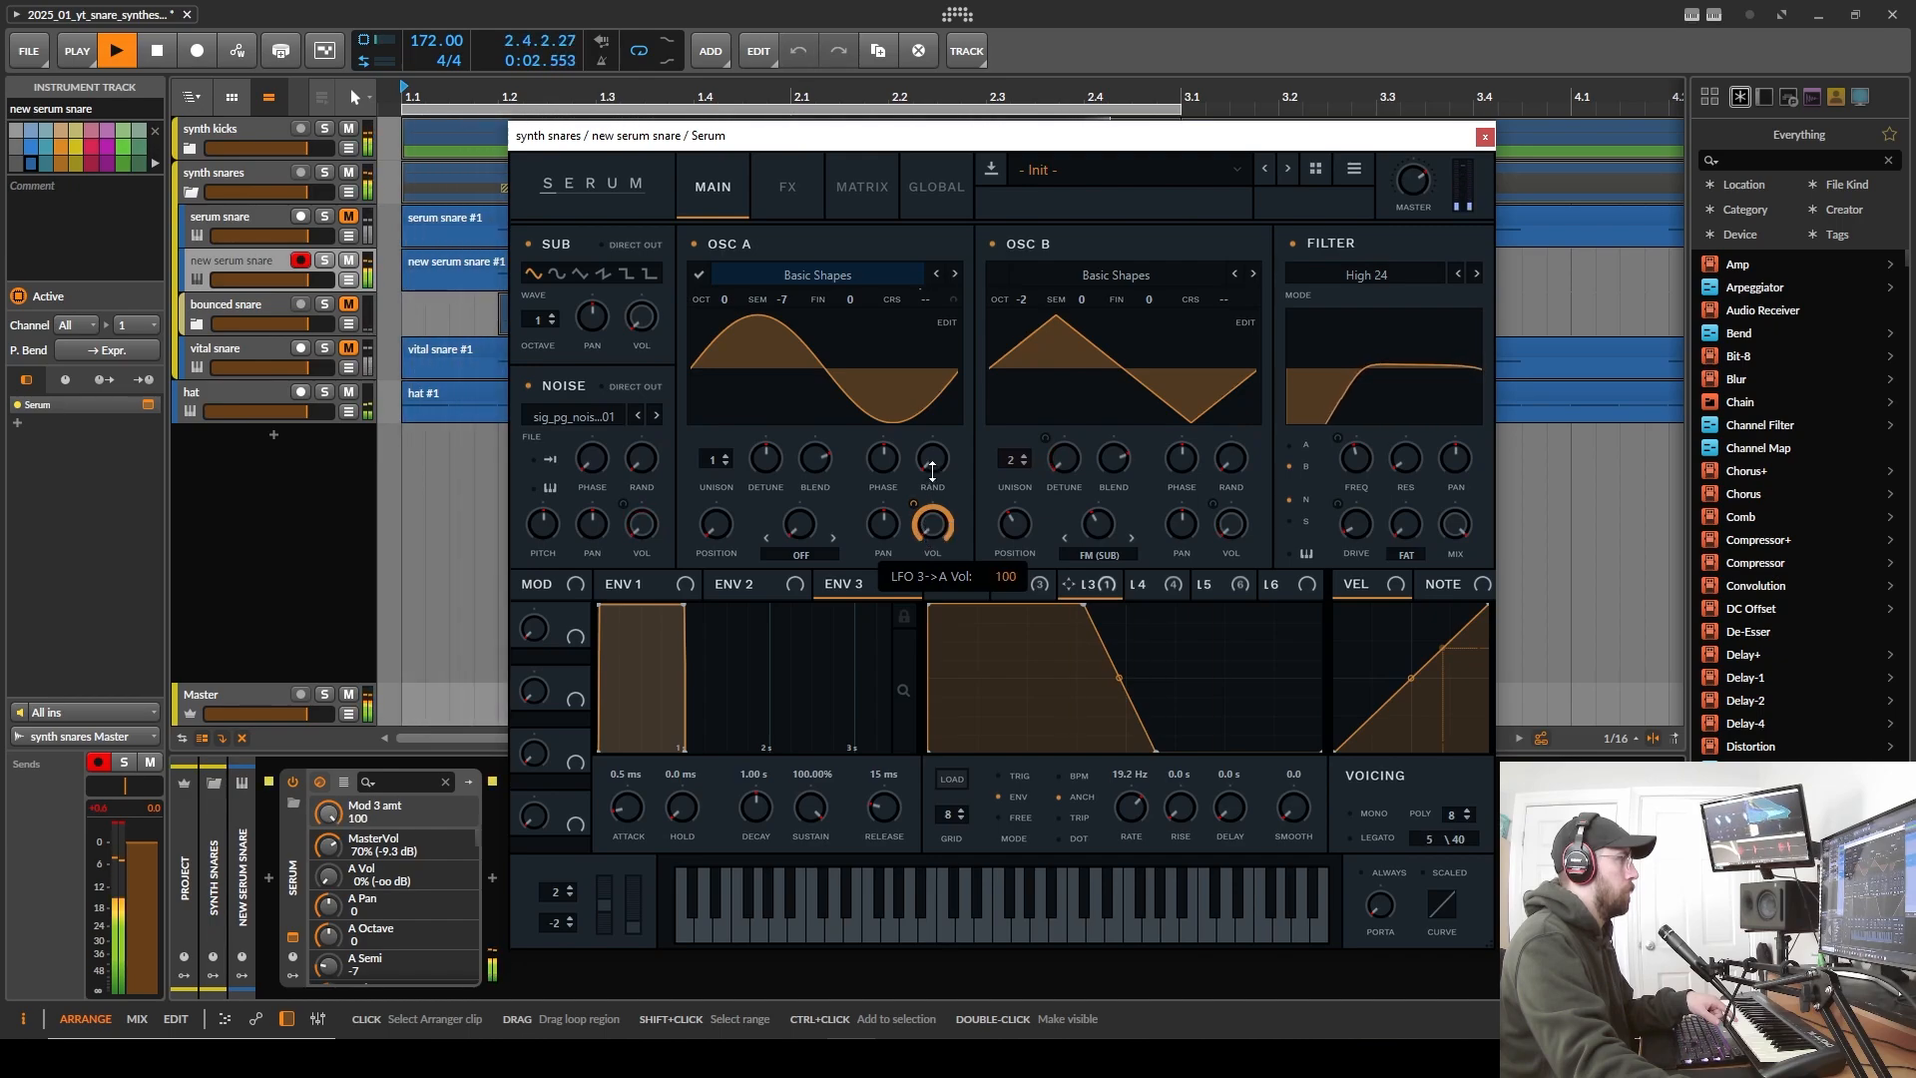
pyautogui.moveTo(785, 301); pyautogui.dragTo(799, 320)
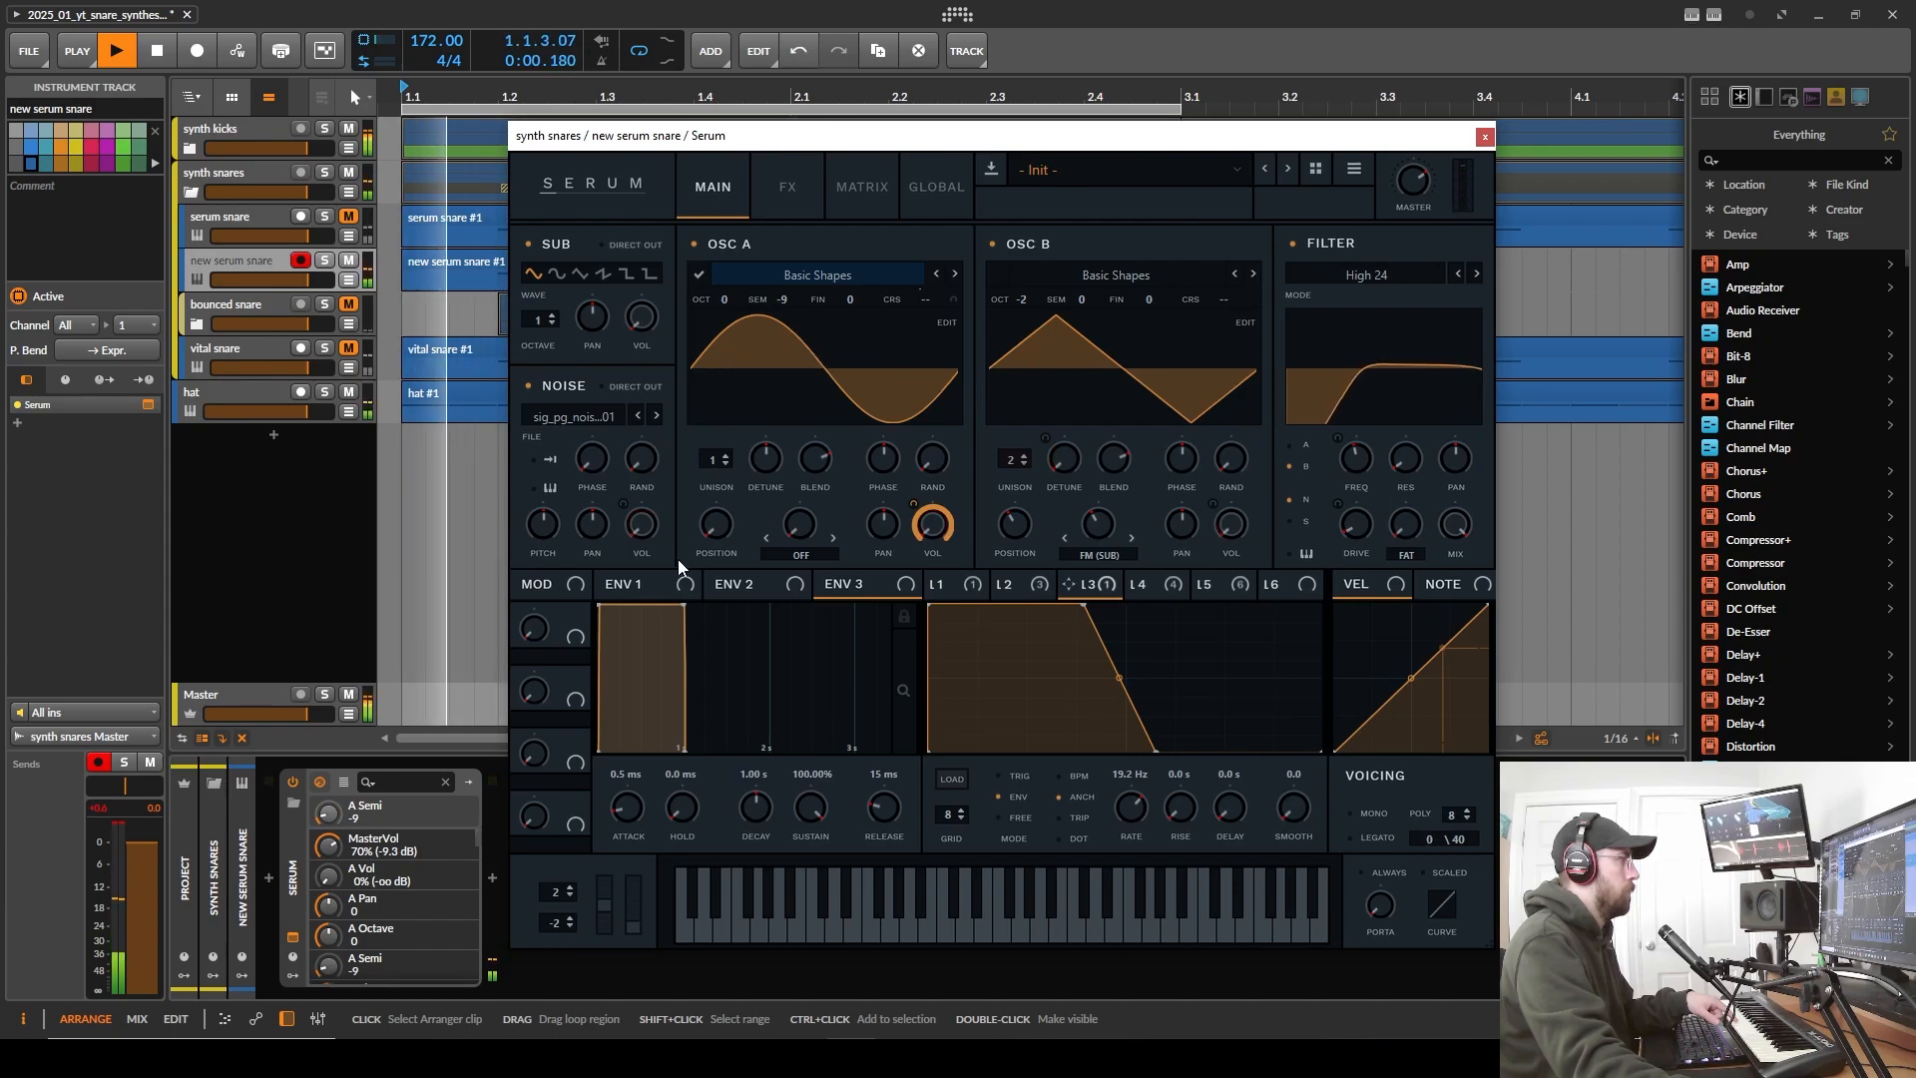
# - Reshape LFO 4's decay by raising the point after the peak and moving the zero-level end point slightly later
pyautogui.click(1176, 592)
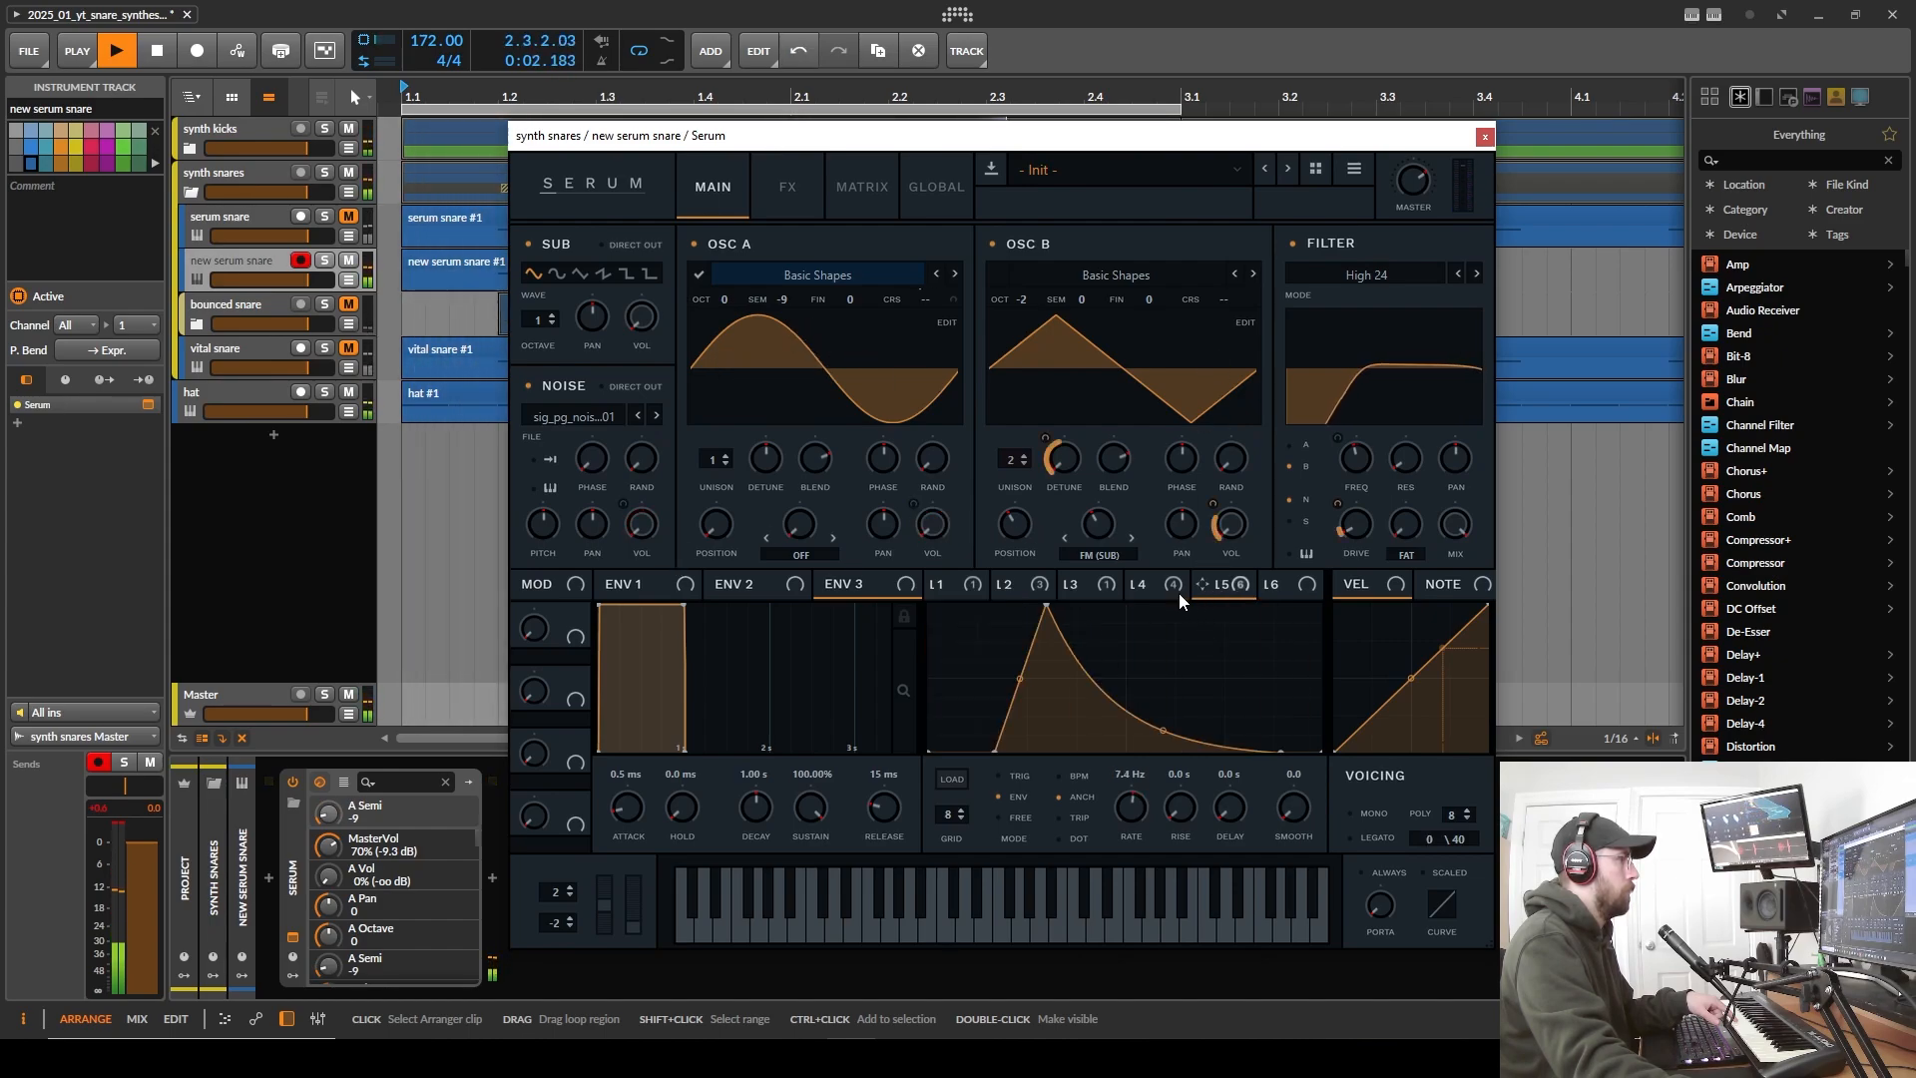
pyautogui.moveTo(1062, 658)
pyautogui.mouseDown()
pyautogui.moveTo(1049, 633)
pyautogui.moveTo(1079, 643)
pyautogui.moveTo(1060, 644)
pyautogui.moveTo(1068, 681)
pyautogui.moveTo(1065, 643)
pyautogui.mouseUp()
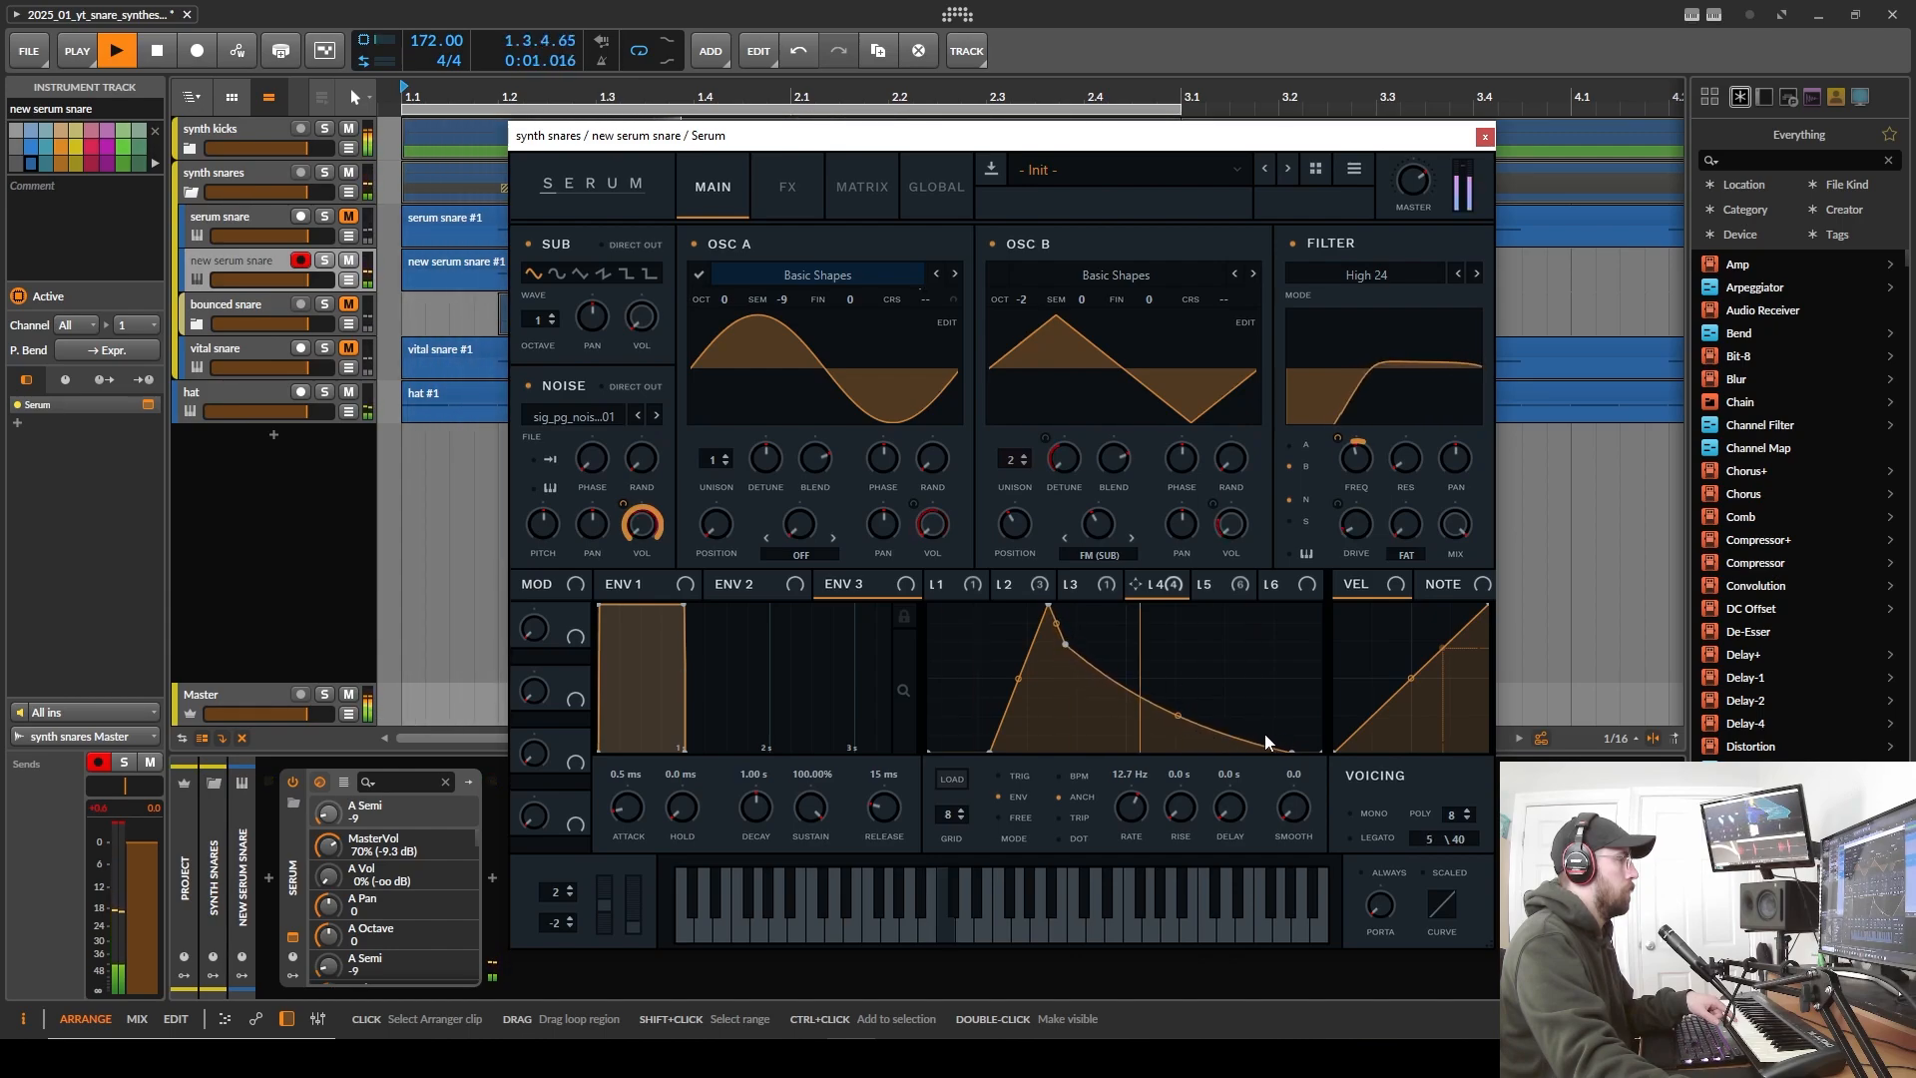
pyautogui.doubleClick(1290, 748)
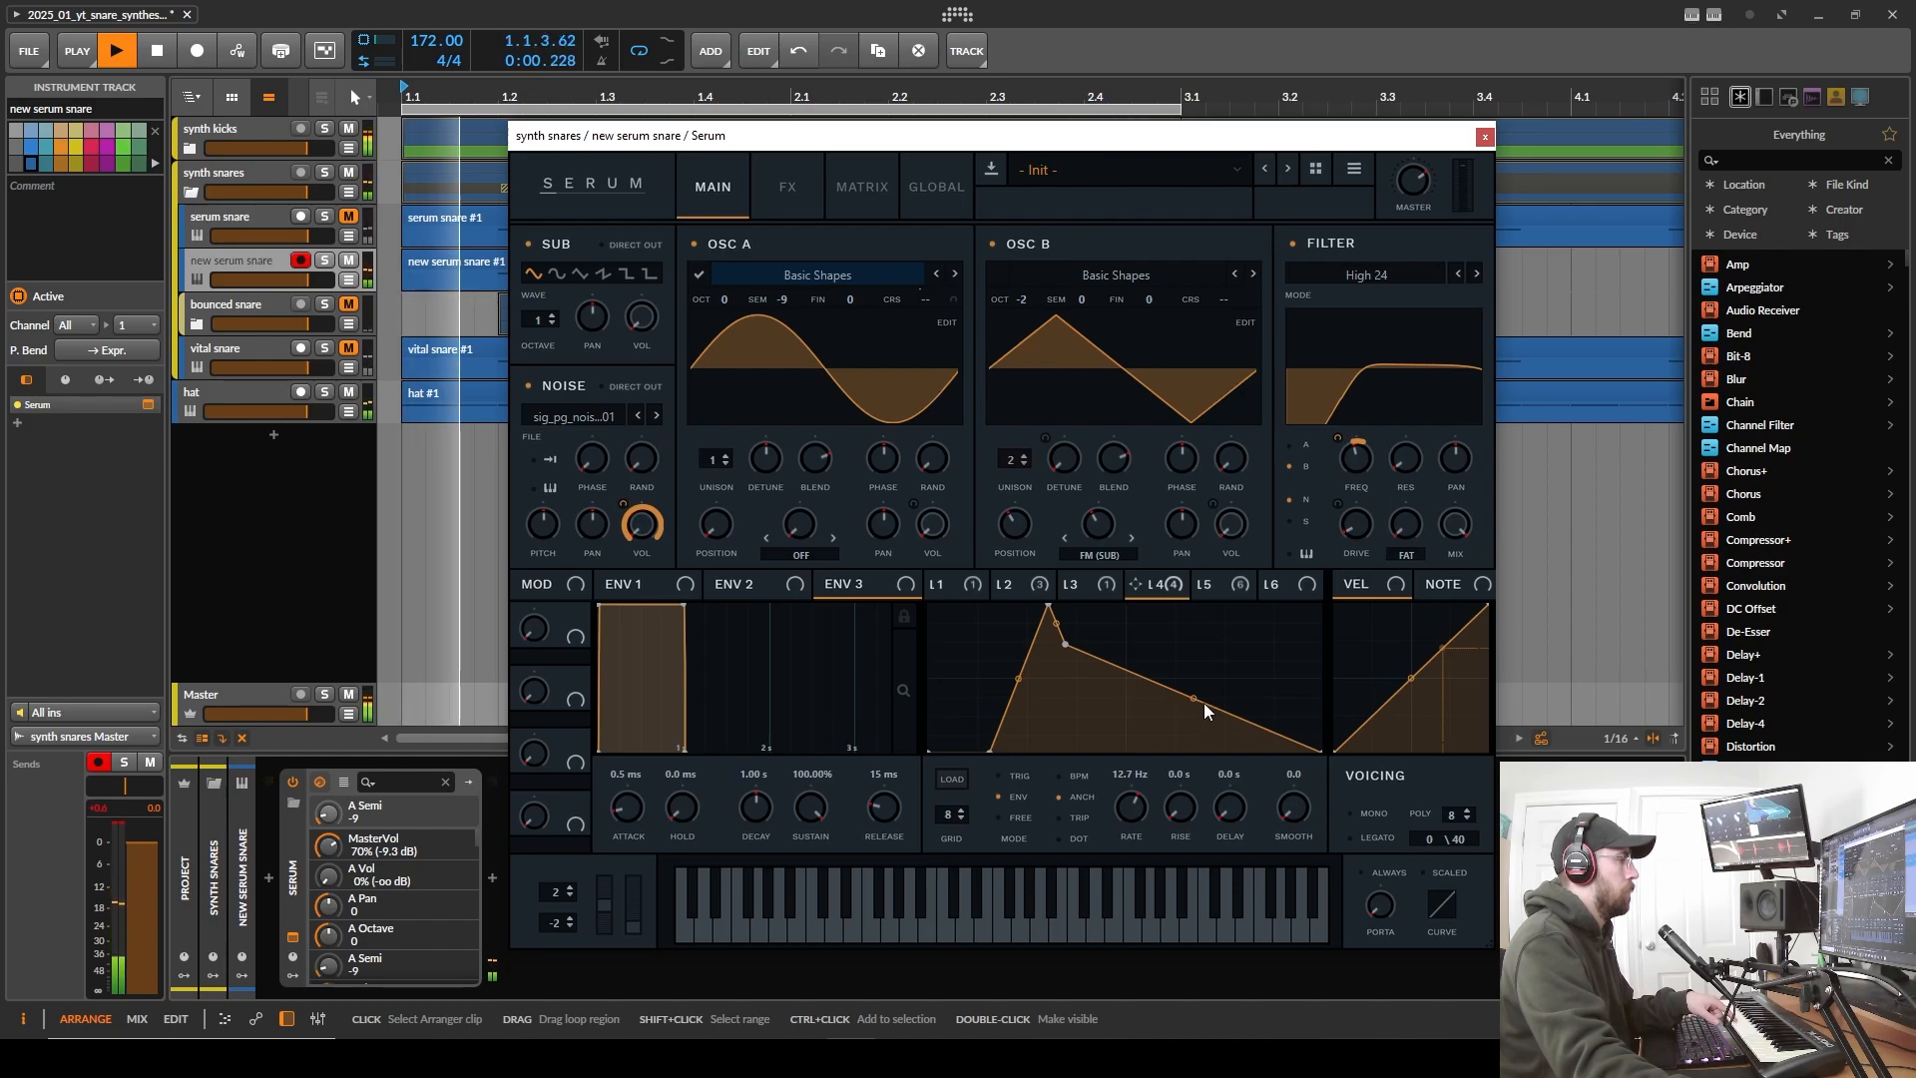
pyautogui.moveTo(1199, 700); pyautogui.dragTo(1203, 715)
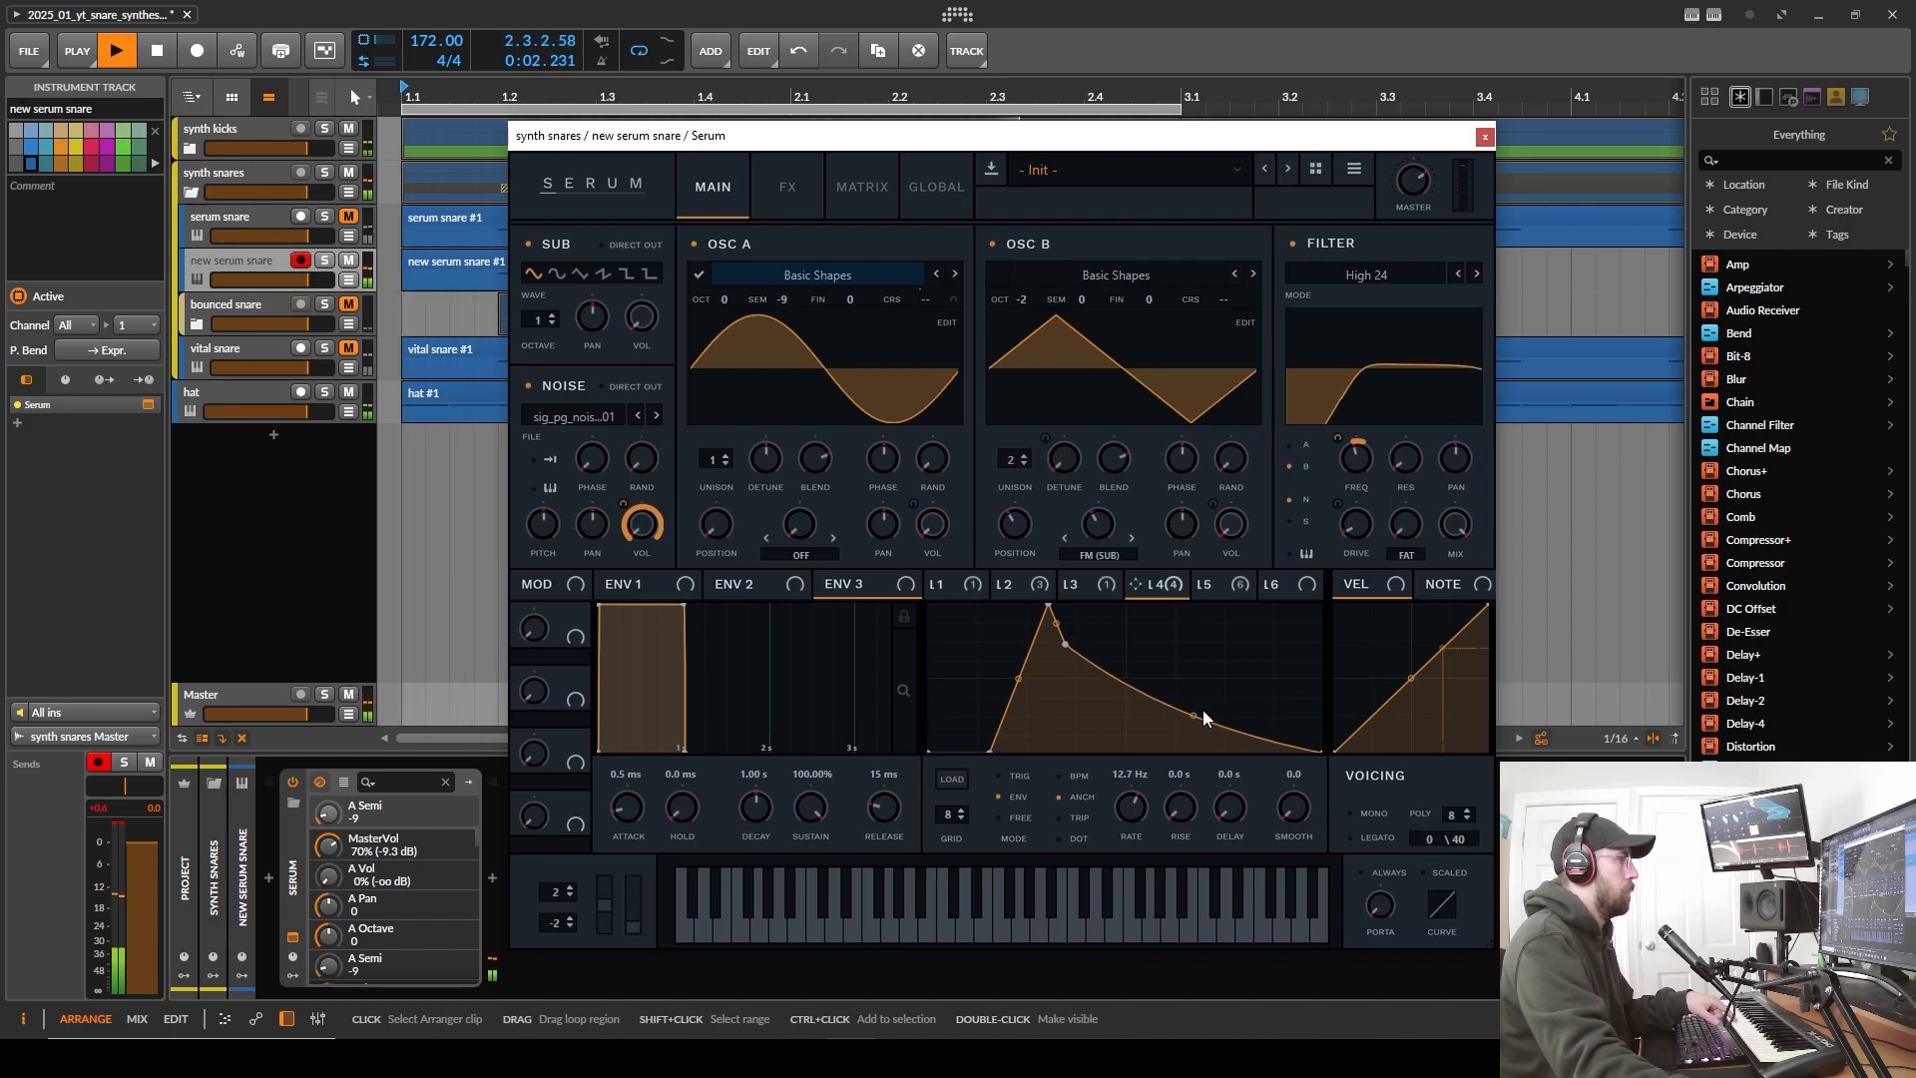
pyautogui.doubleClick(1300, 746)
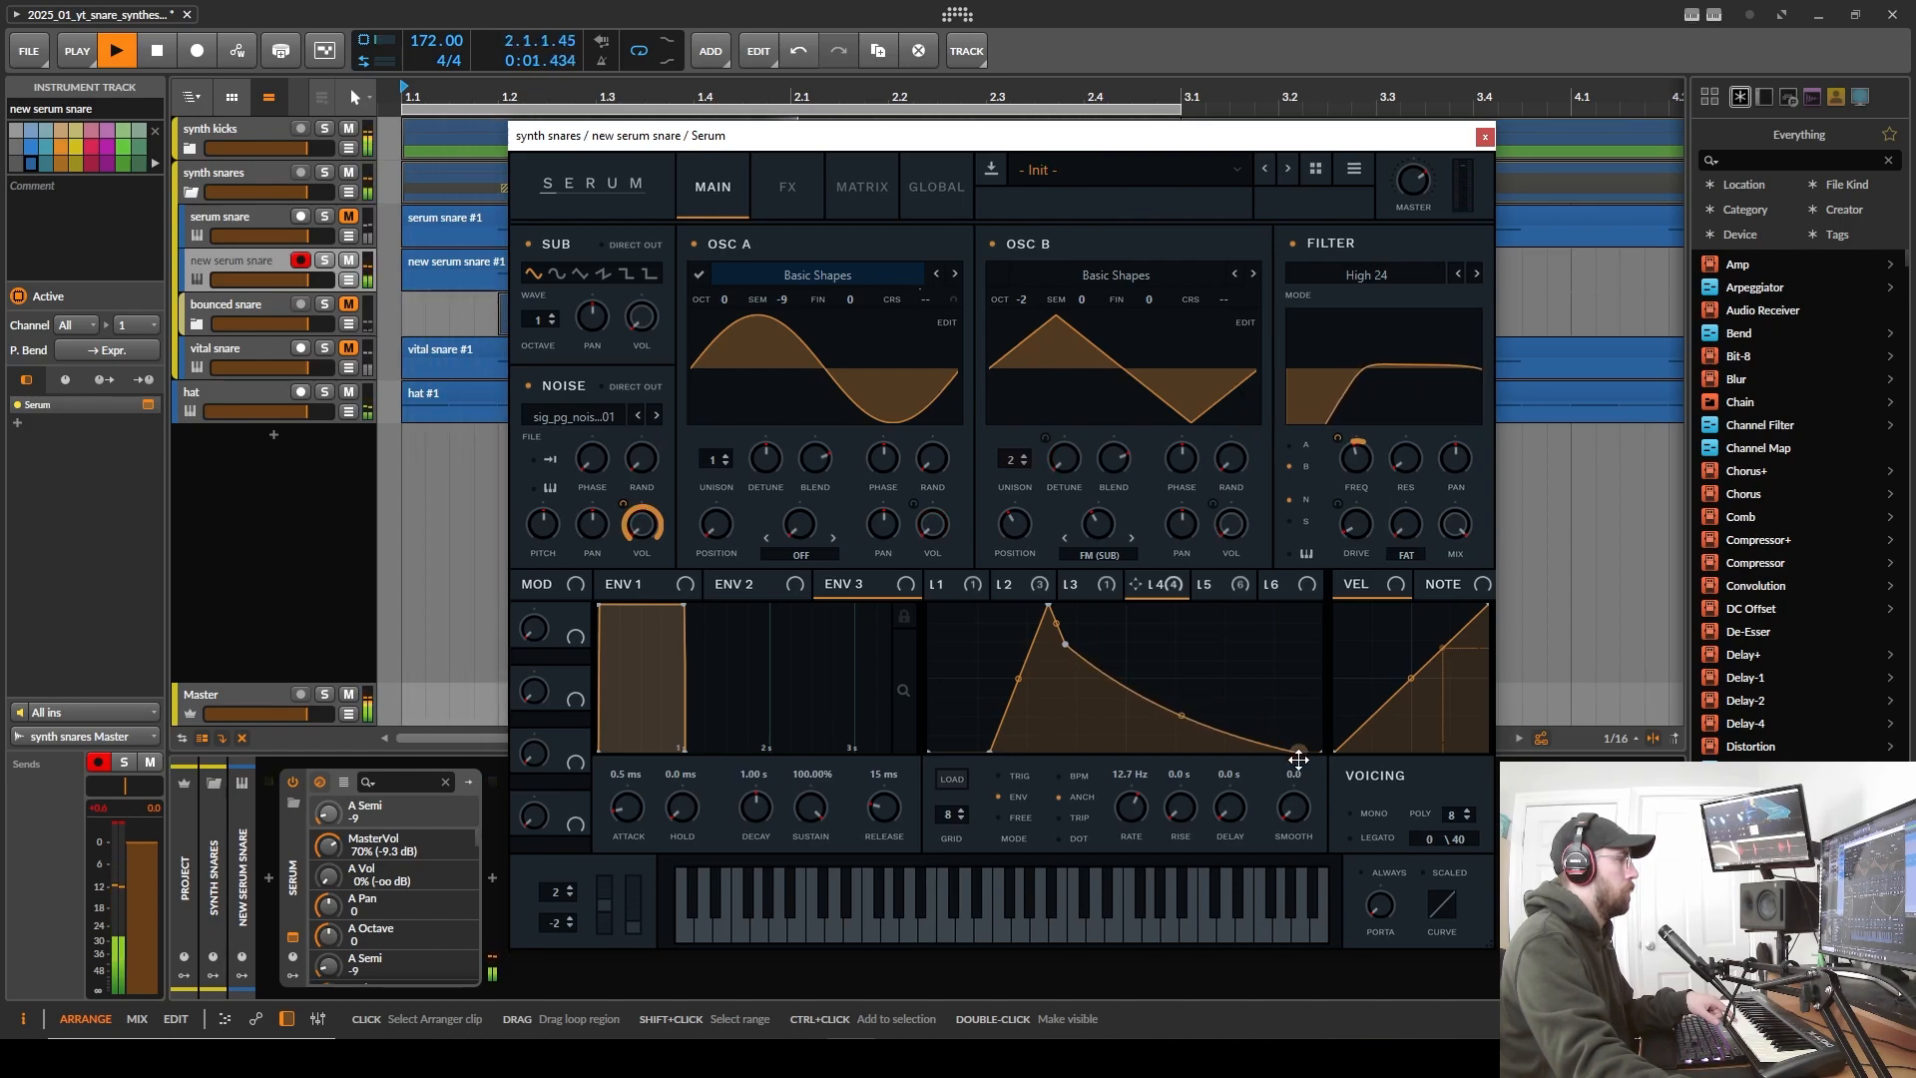
# - Fine-tune LFO 5's decay curve, set its modulation of Osc B volume to 23, and stop playback
pyautogui.click(1219, 584)
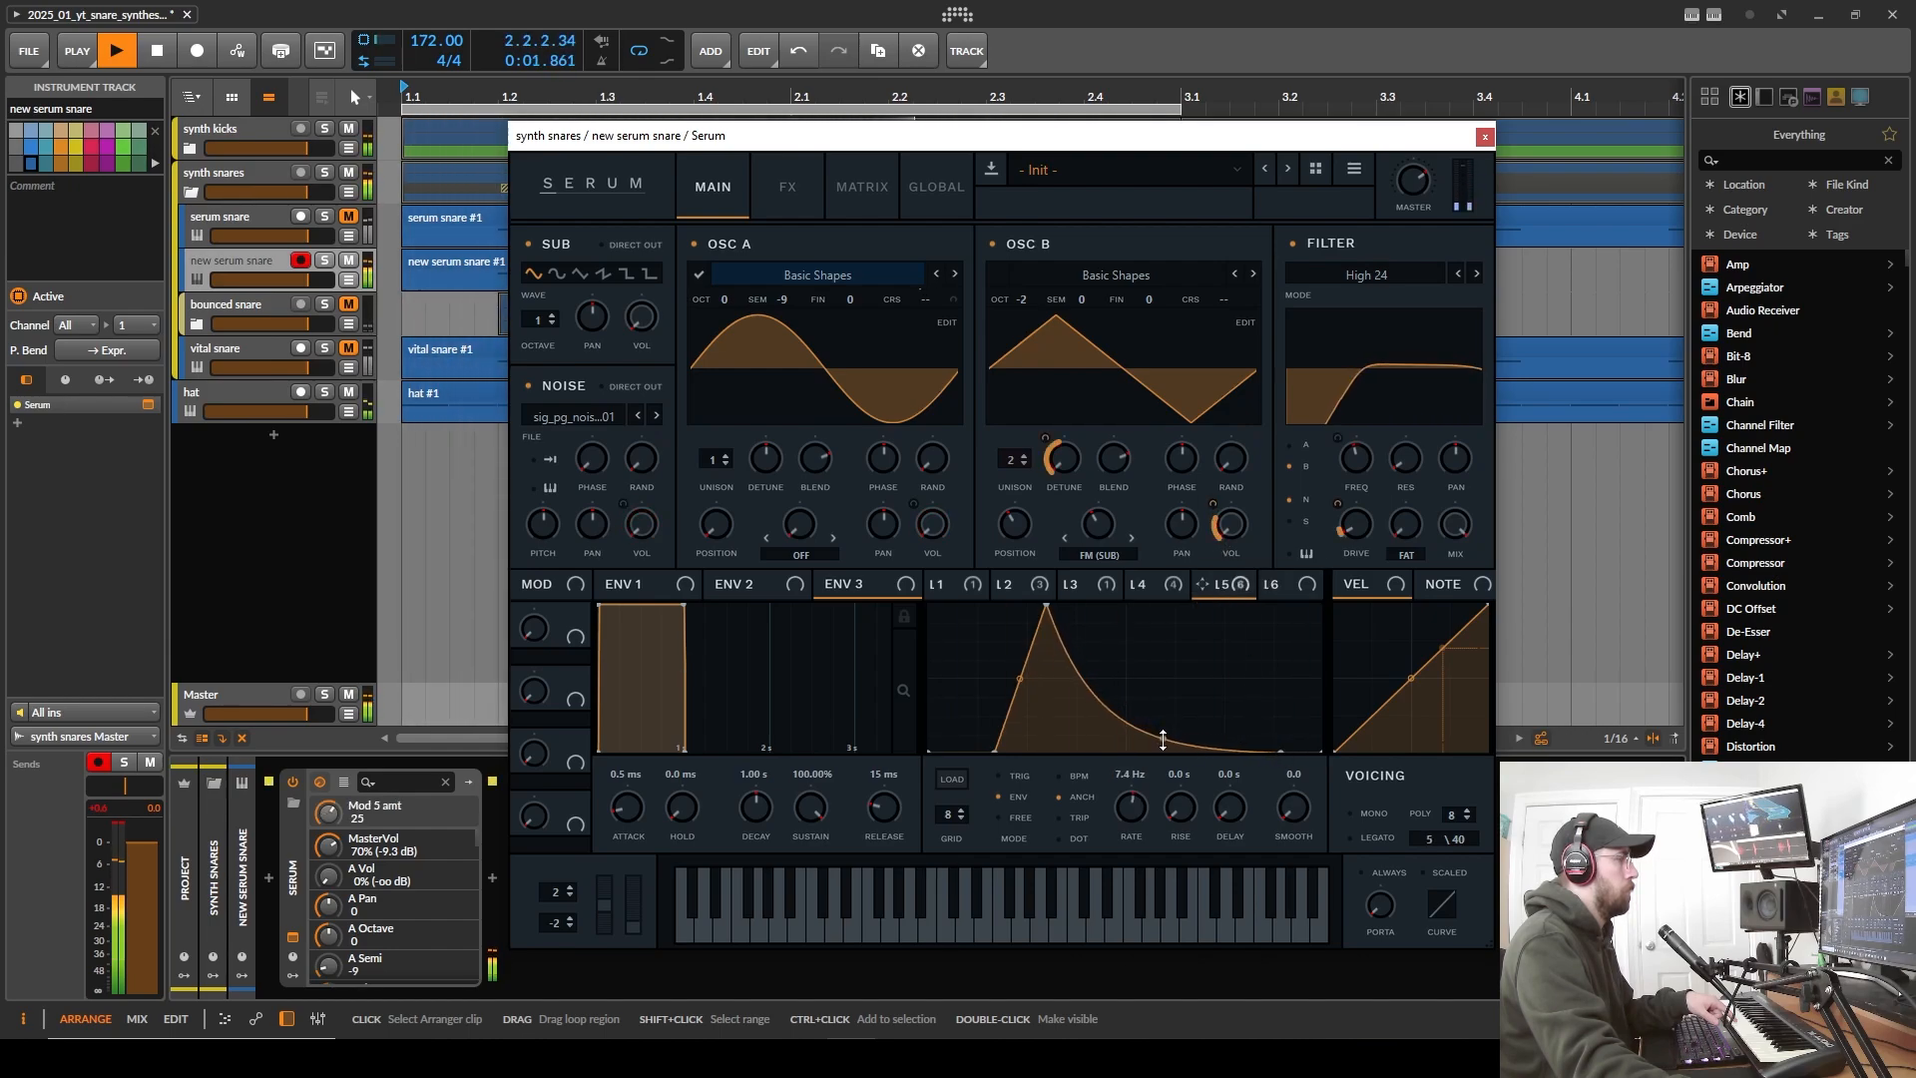
pyautogui.moveTo(1162, 739); pyautogui.dragTo(1162, 734)
pyautogui.moveTo(1214, 505); pyautogui.dragTo(1220, 503)
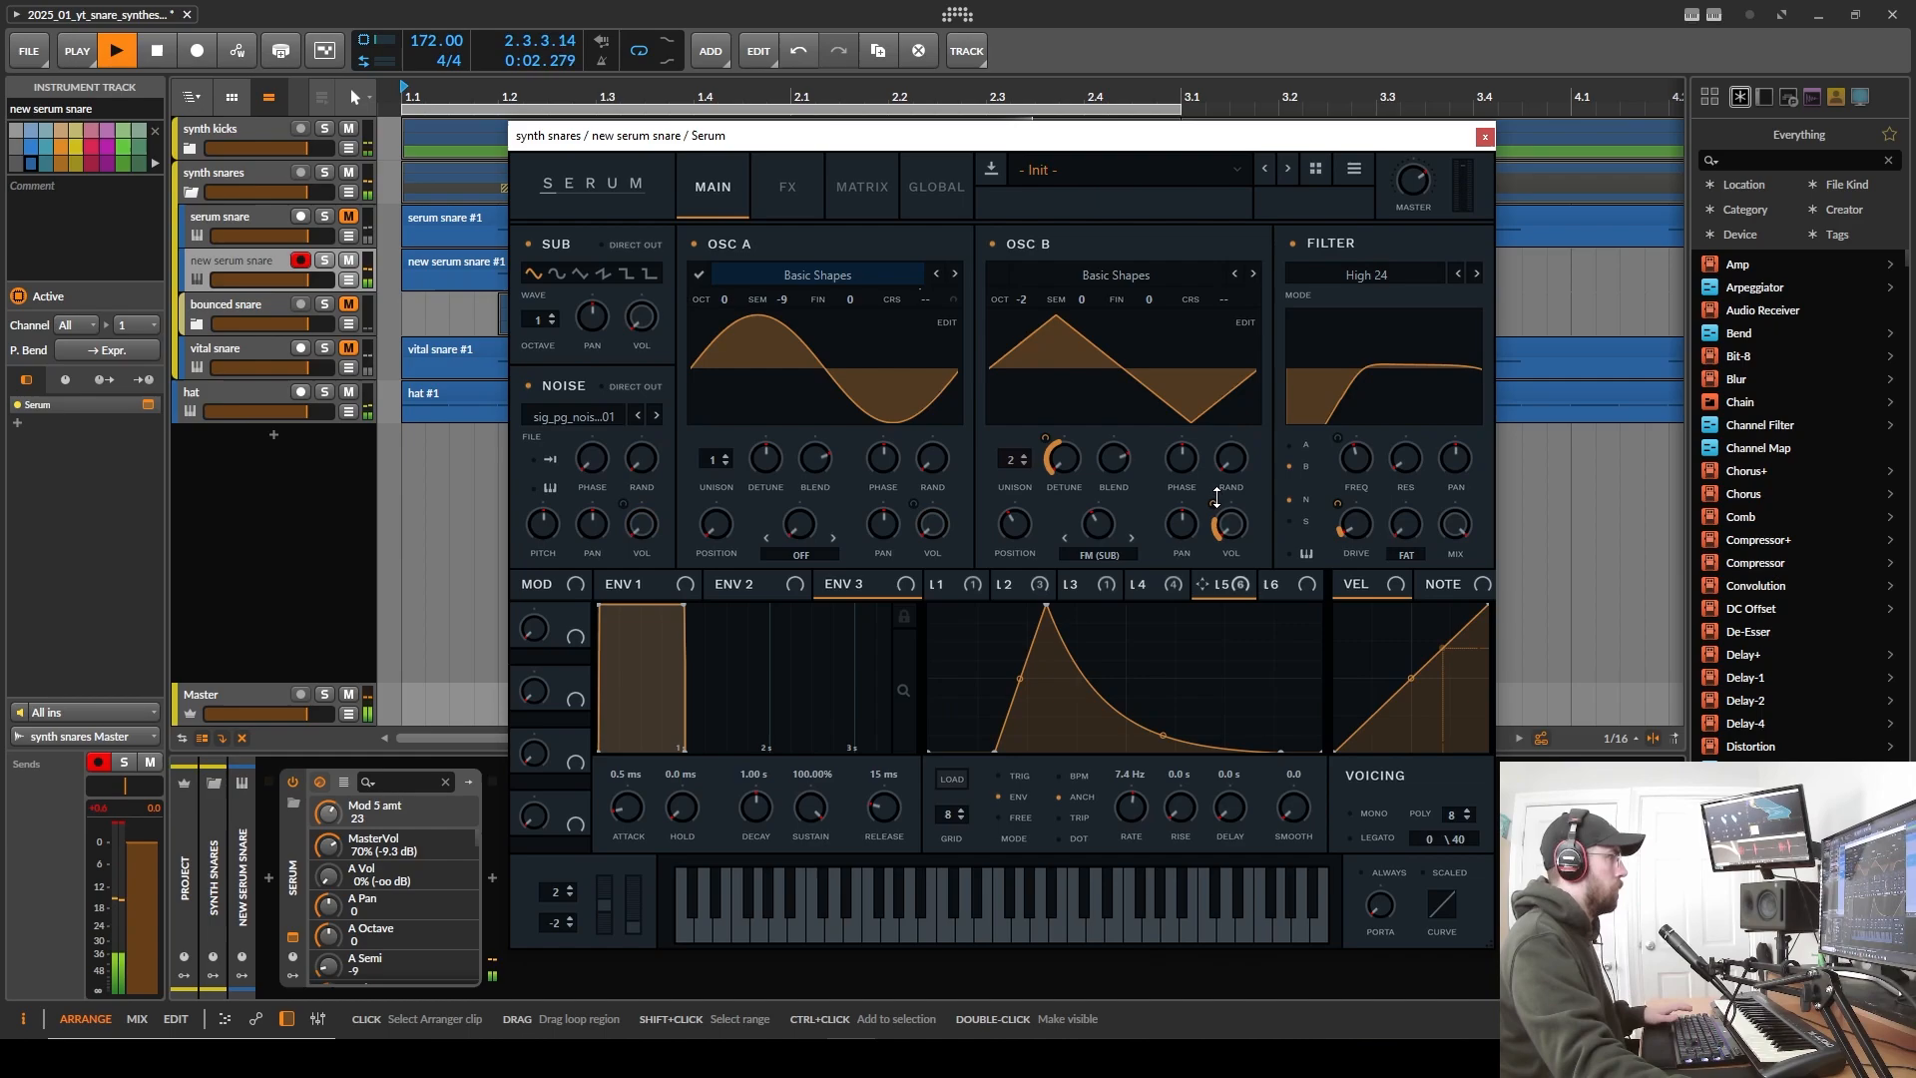
pyautogui.press('space')
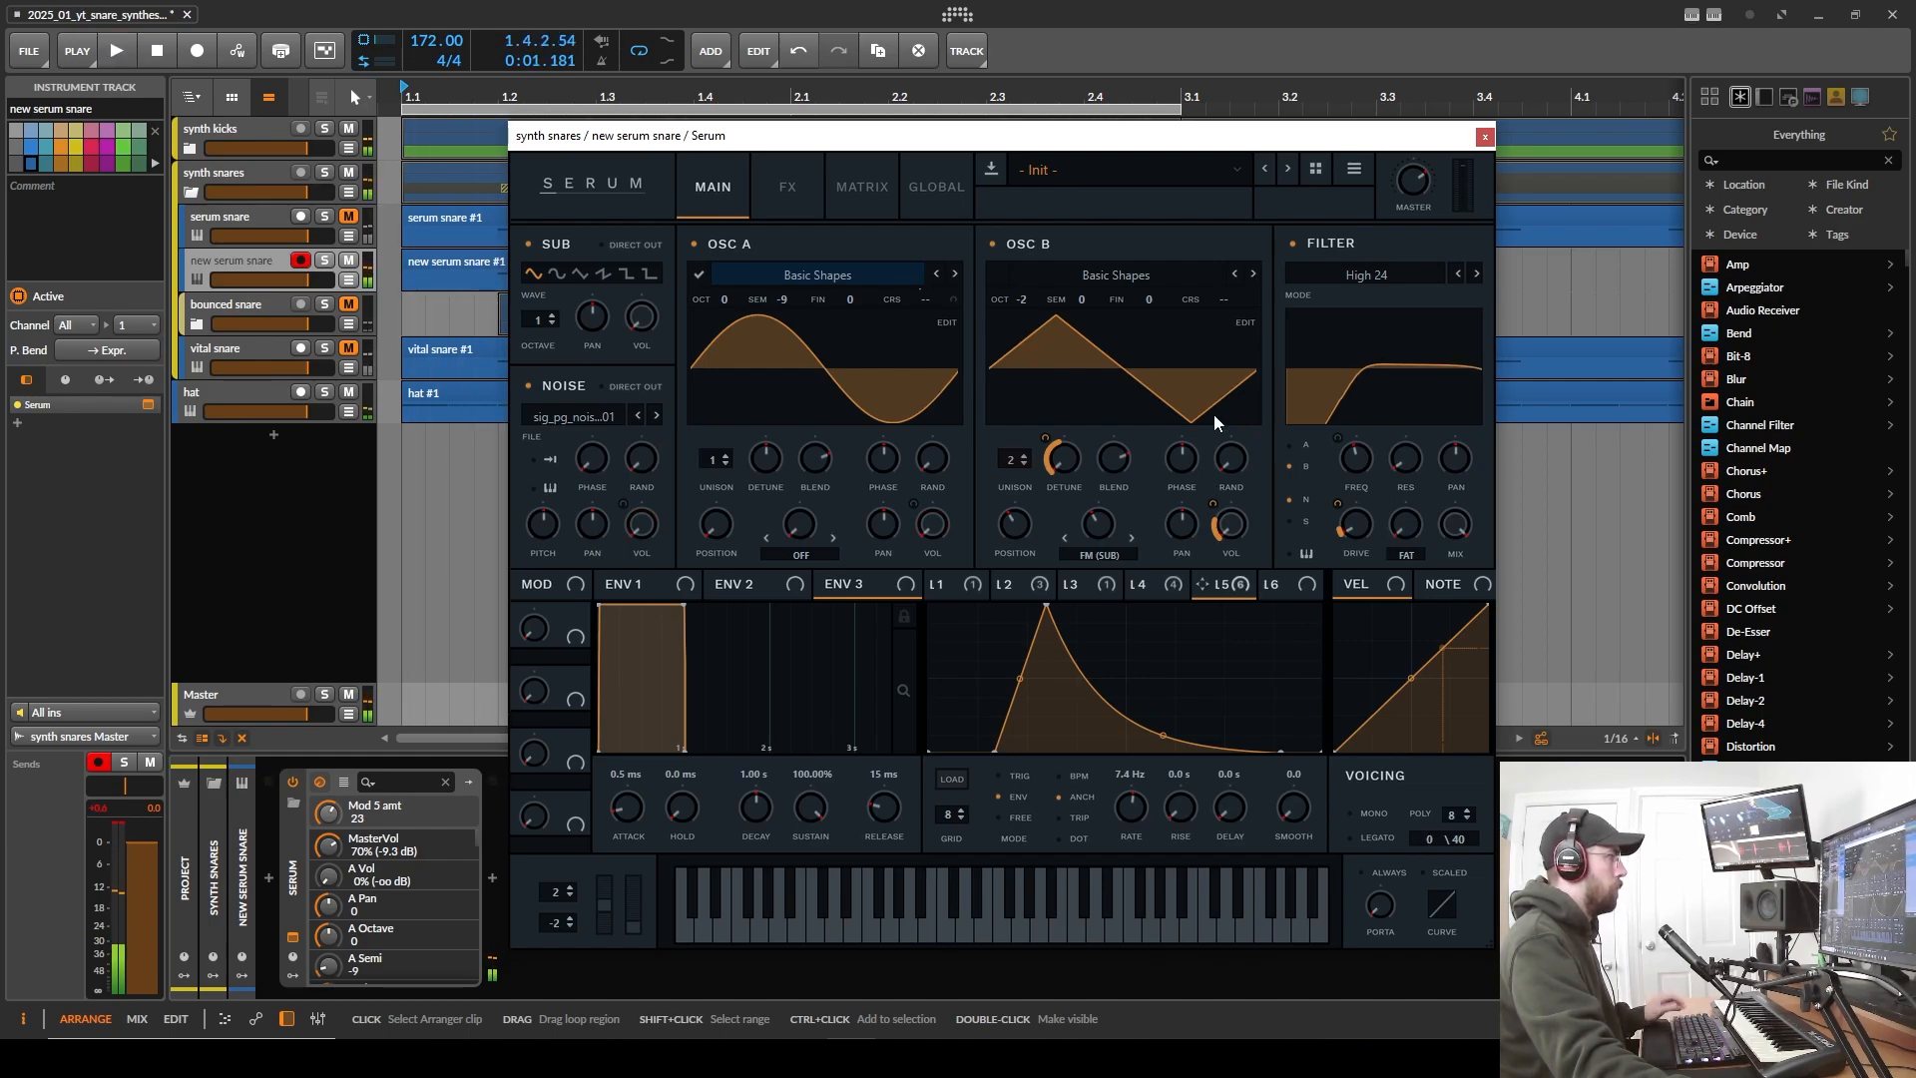
# - Close the synth window, then unmute the serum snare track and mute the new serum snare track
pyautogui.click(1484, 139)
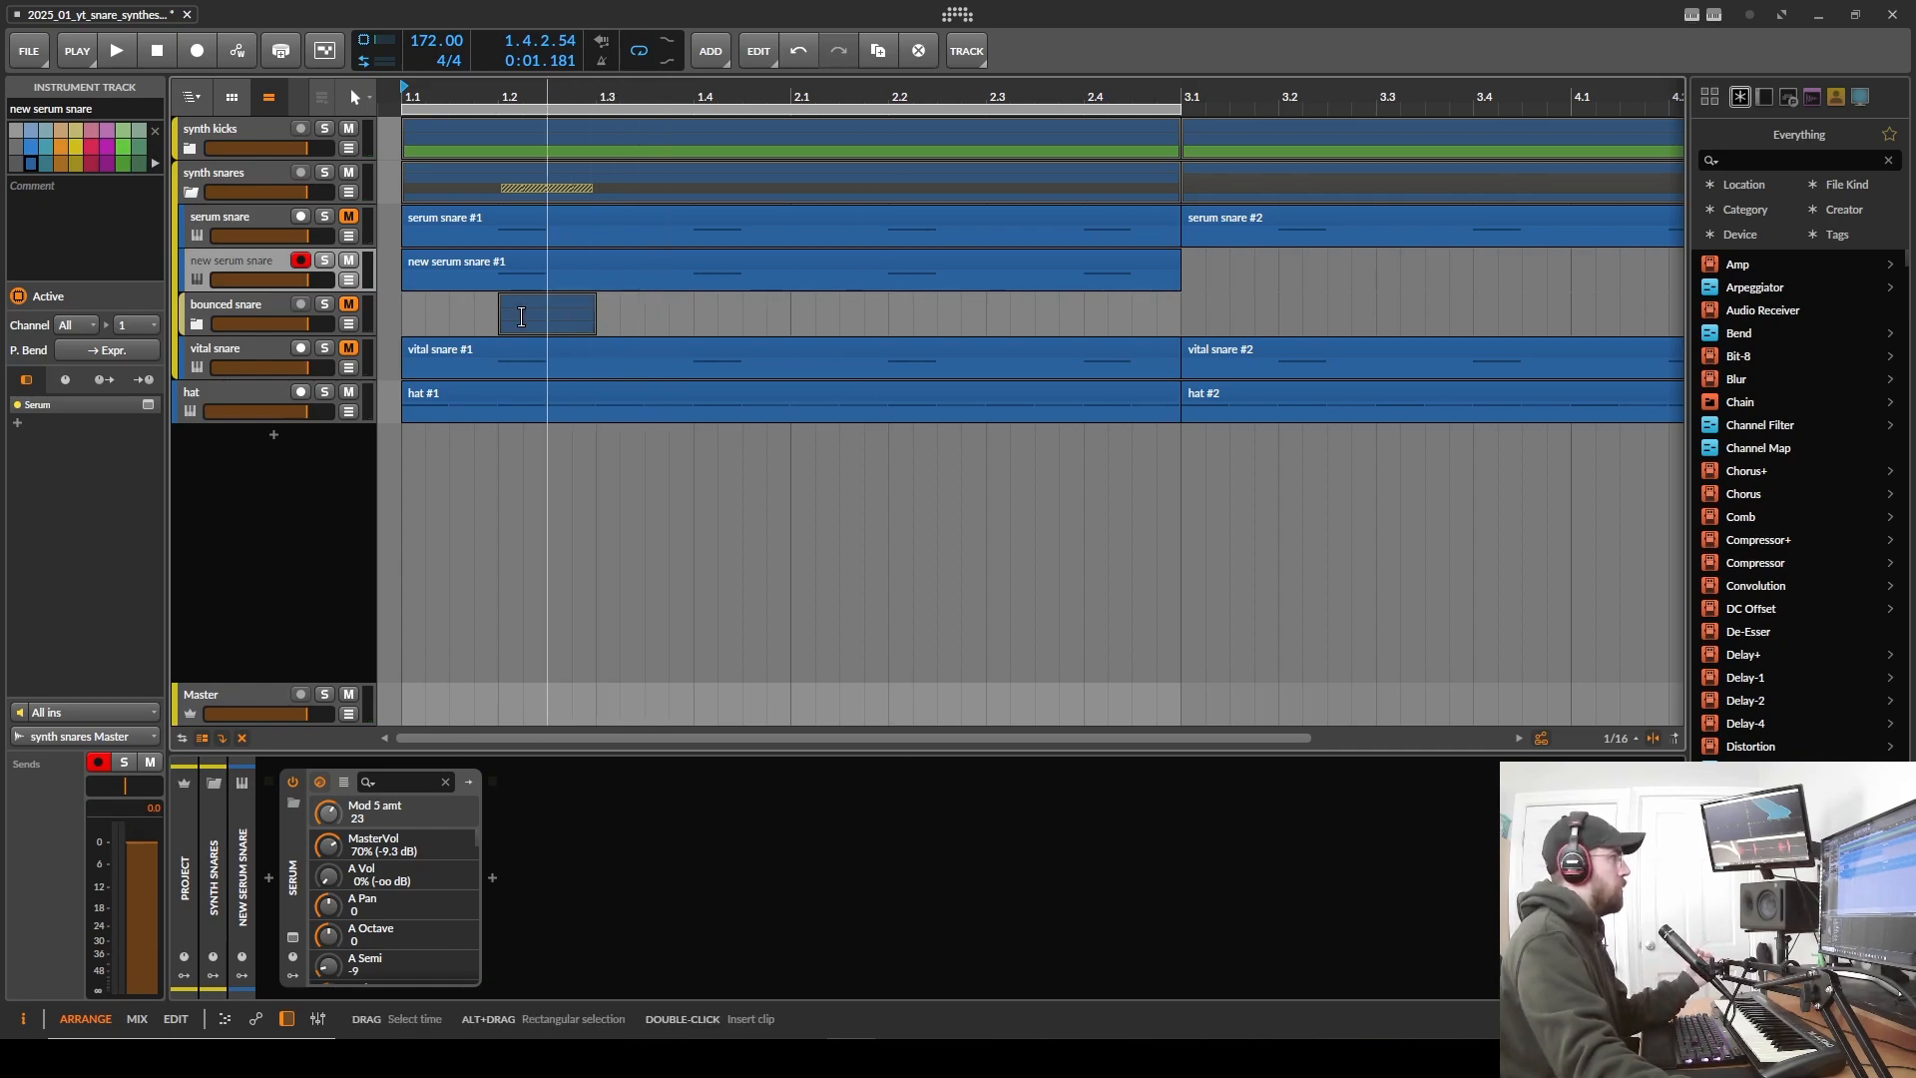
pyautogui.click(239, 213)
pyautogui.click(348, 218)
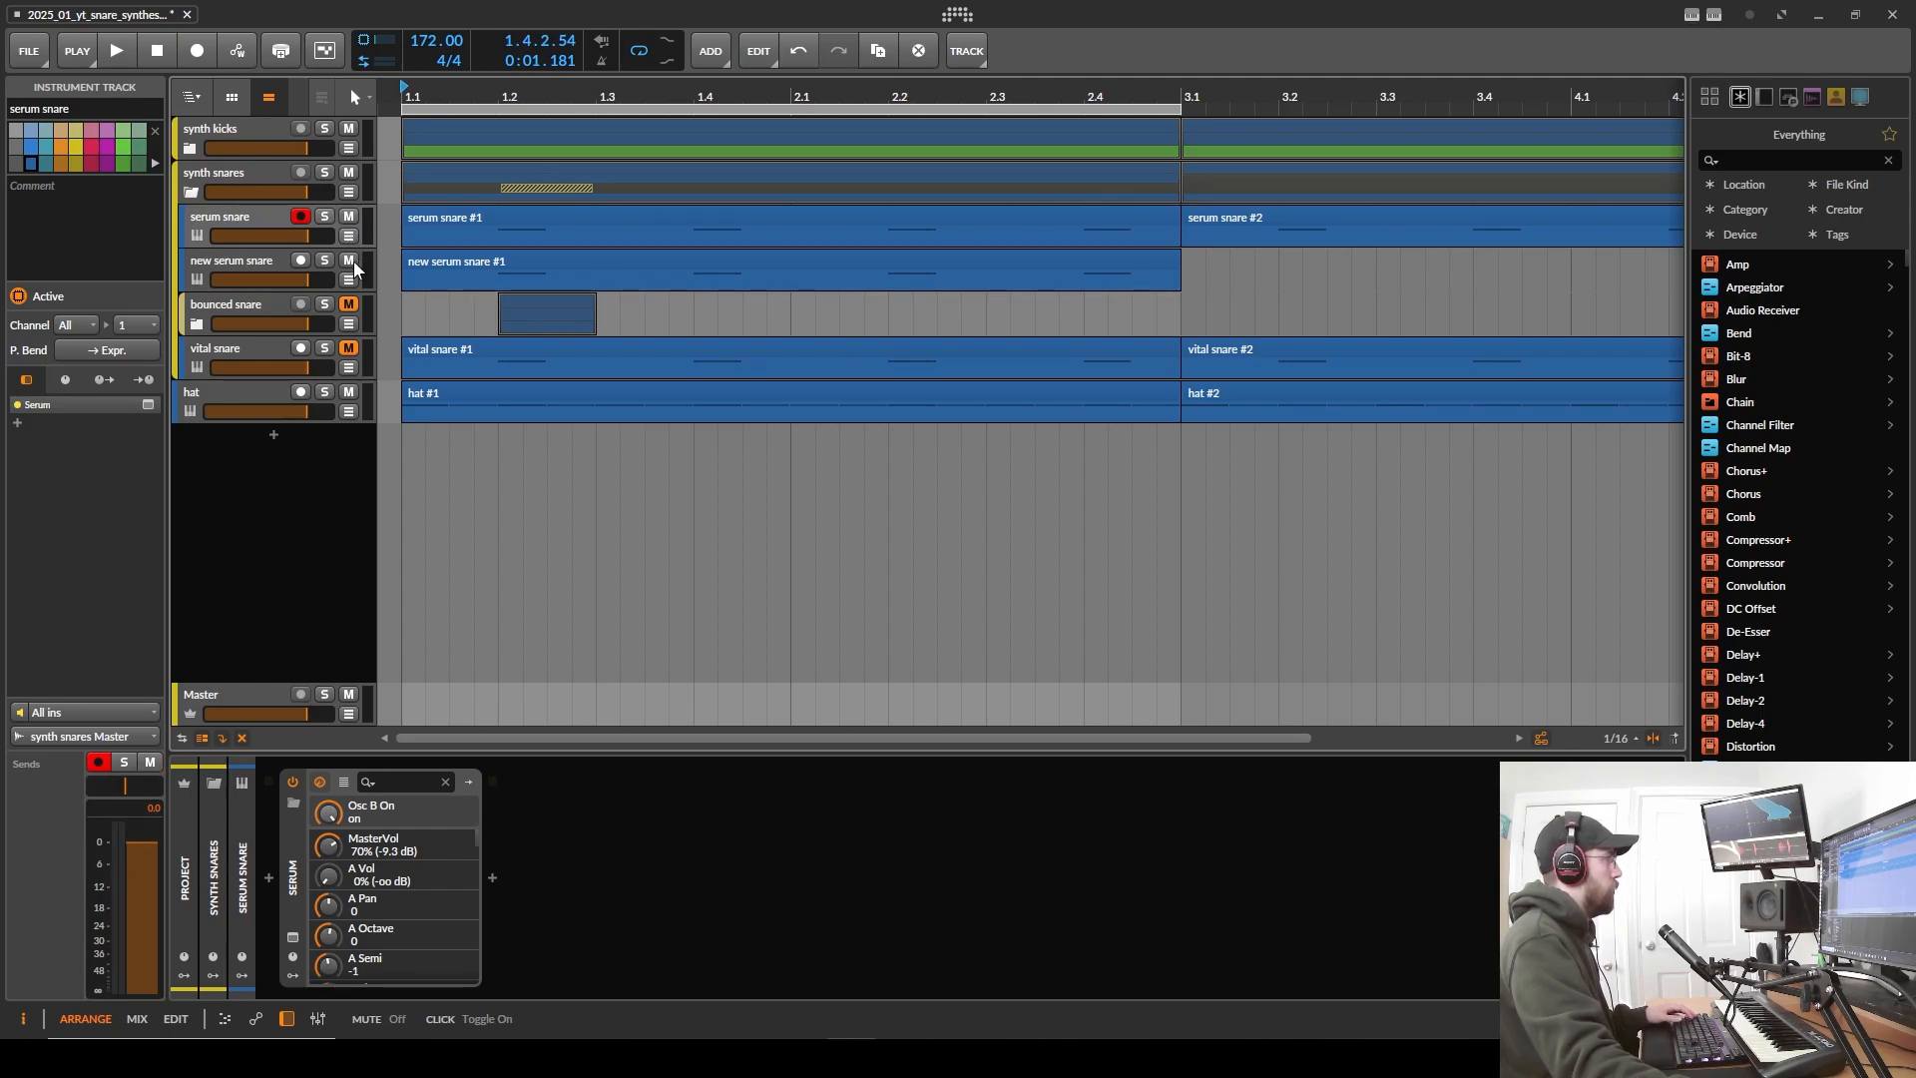
pyautogui.click(348, 260)
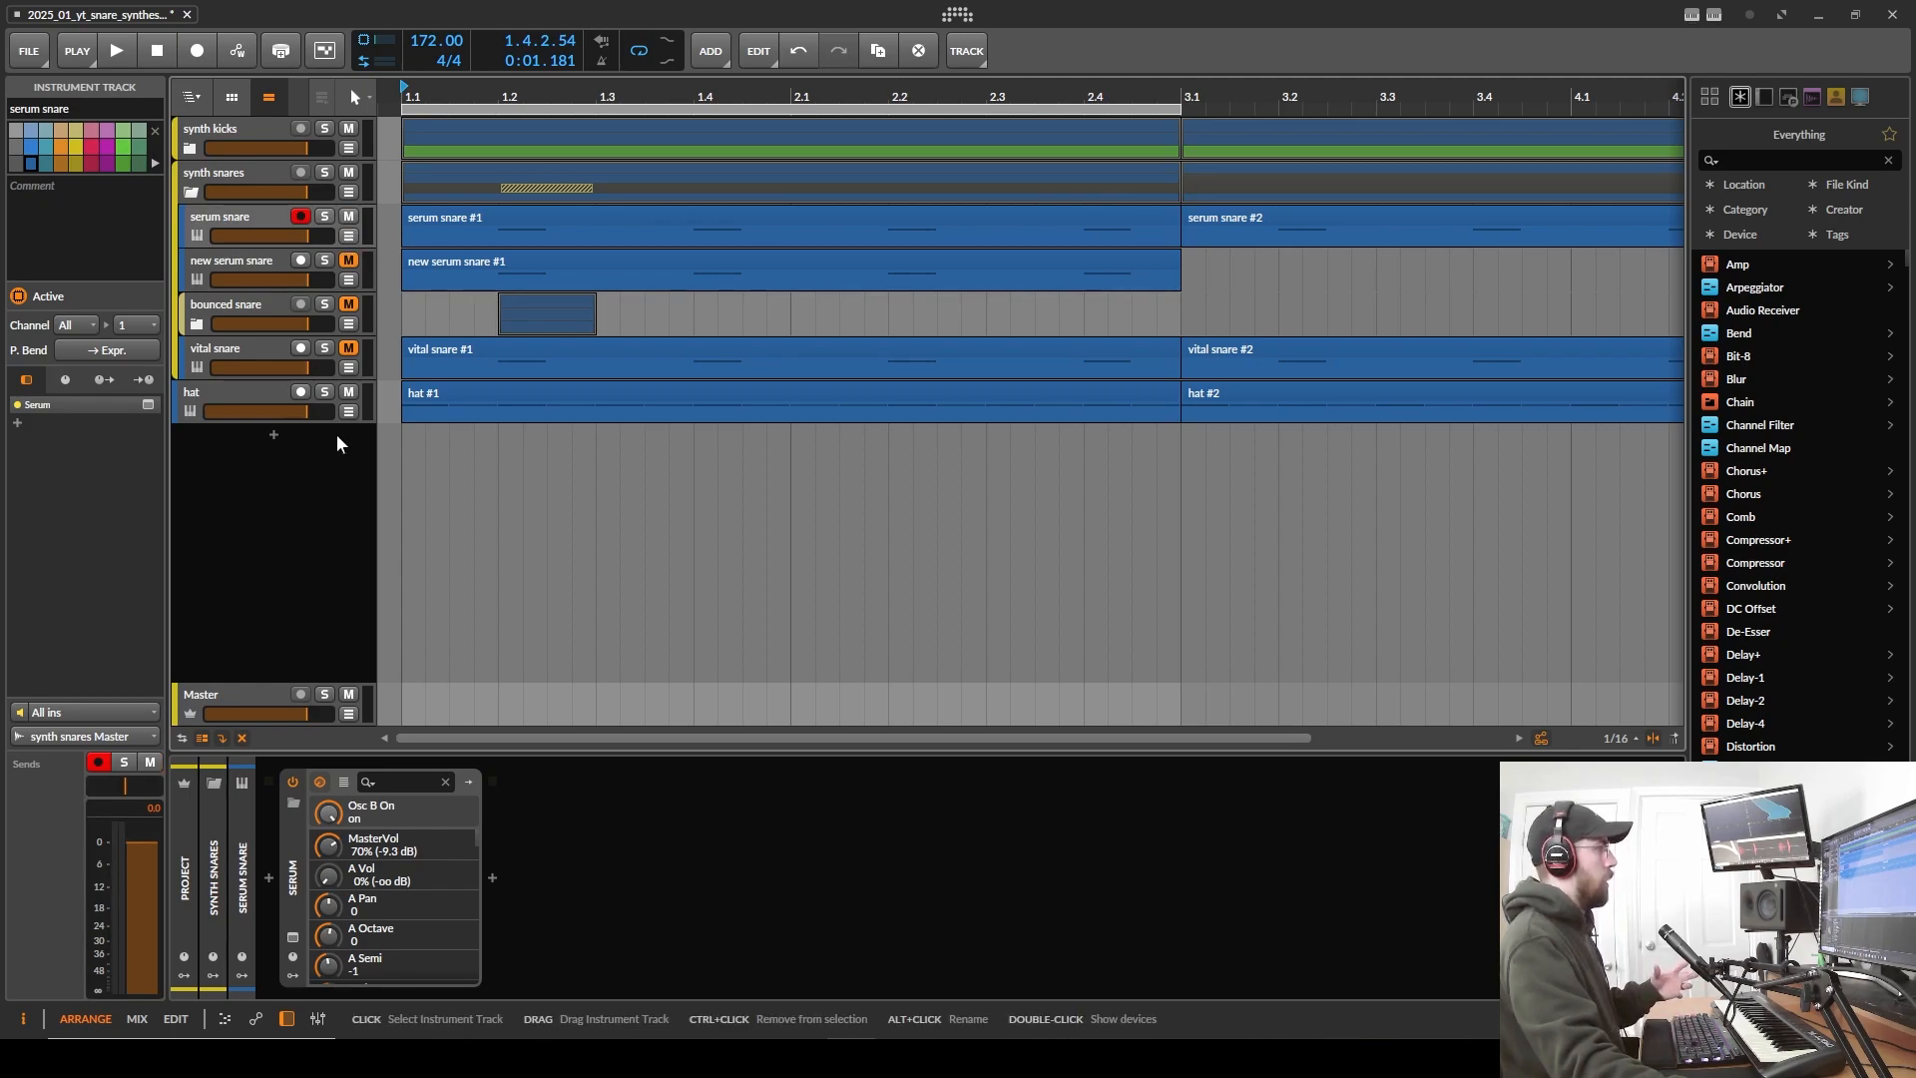
# - In the serum snare's synth, switch off Osc A and the noise oscillator, keeping the Timbre Octave macro at 0
pyautogui.click(292, 937)
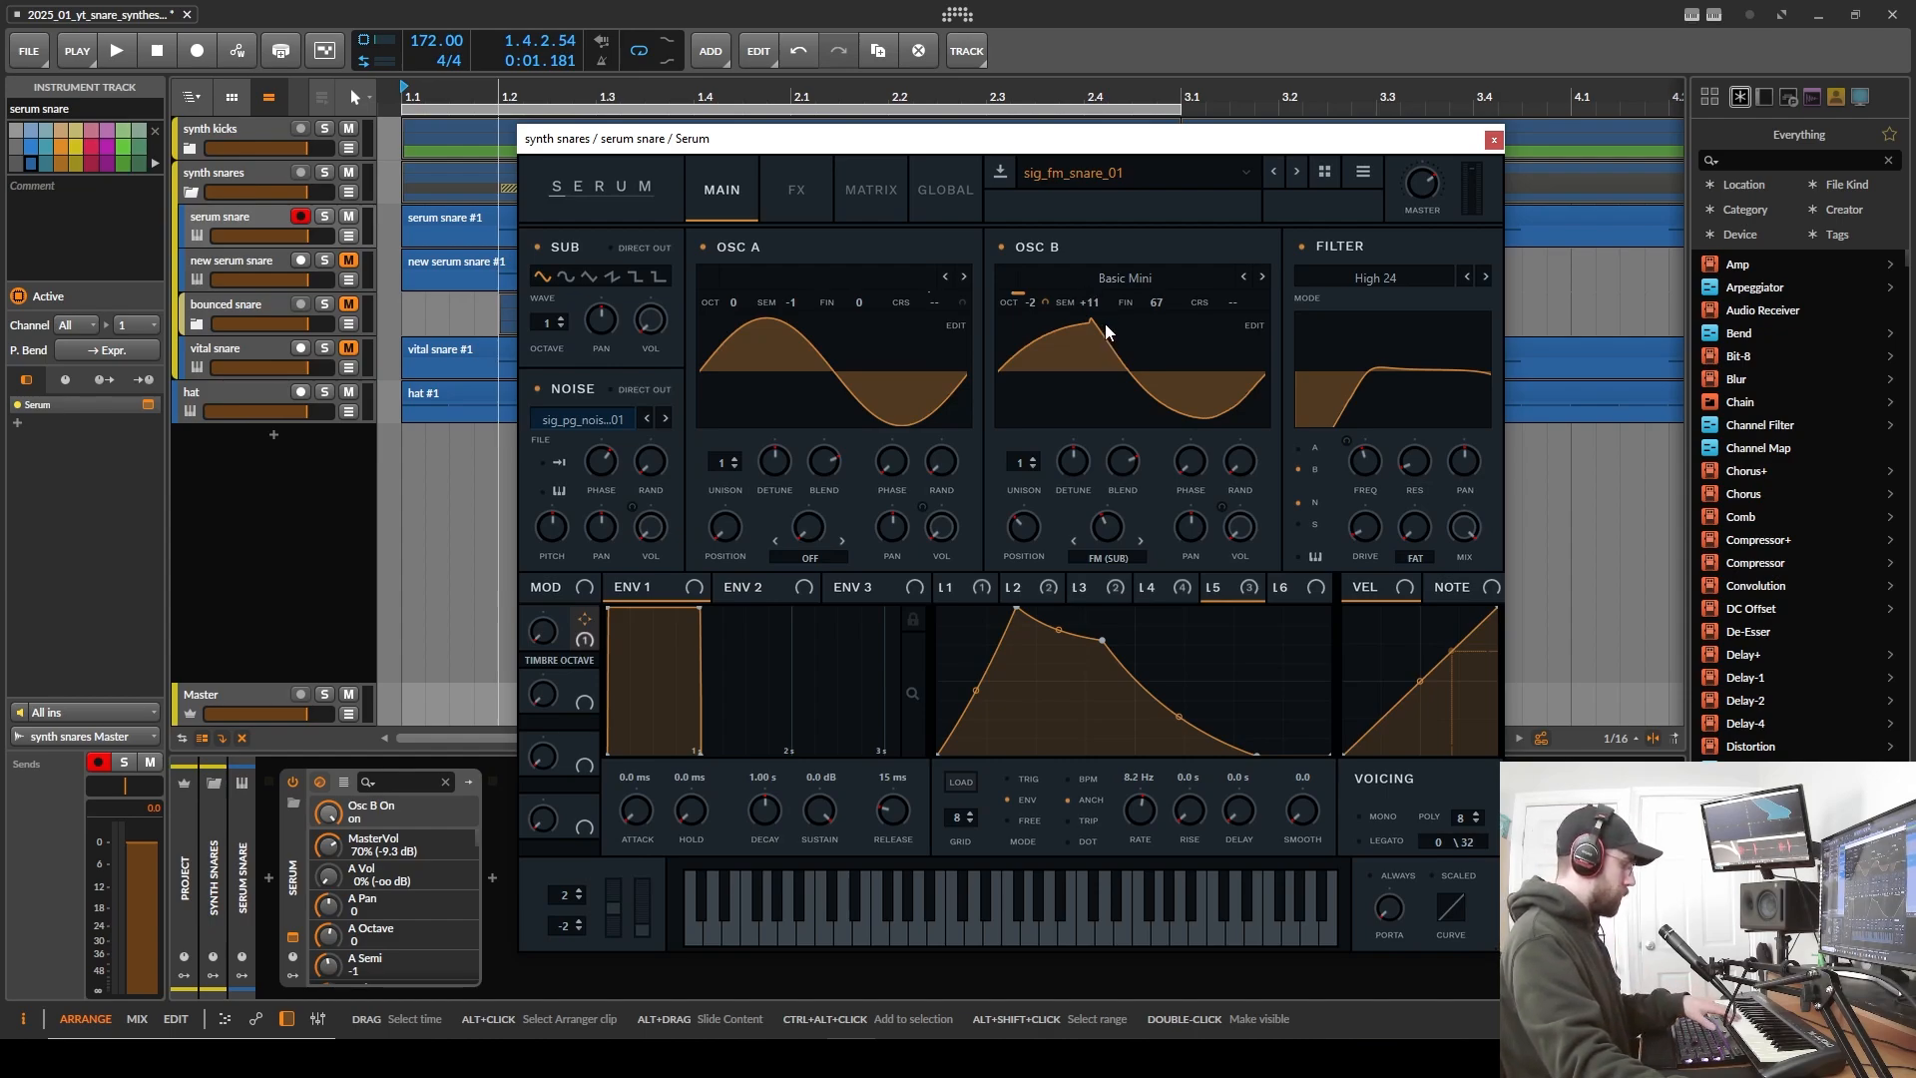
pyautogui.moveTo(542, 635); pyautogui.dragTo(613, 471)
pyautogui.click(702, 247)
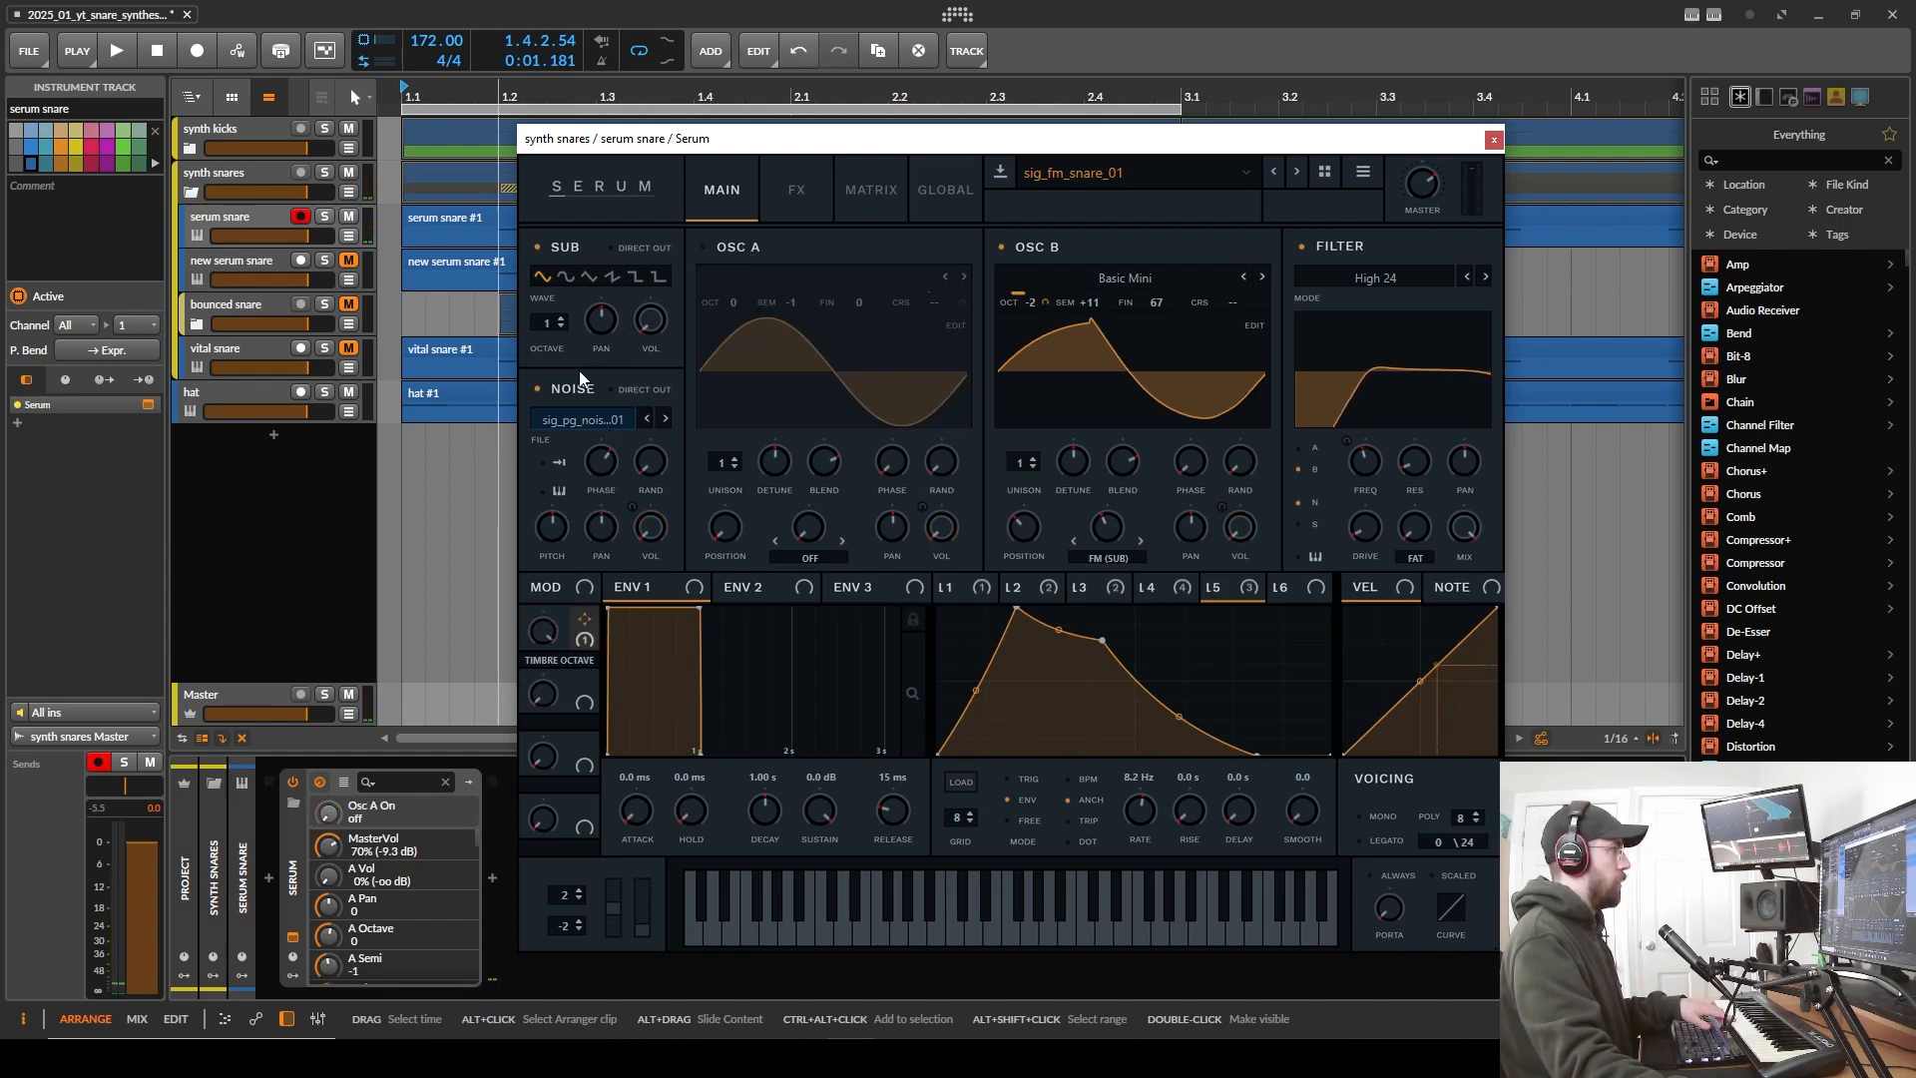
pyautogui.click(523, 661)
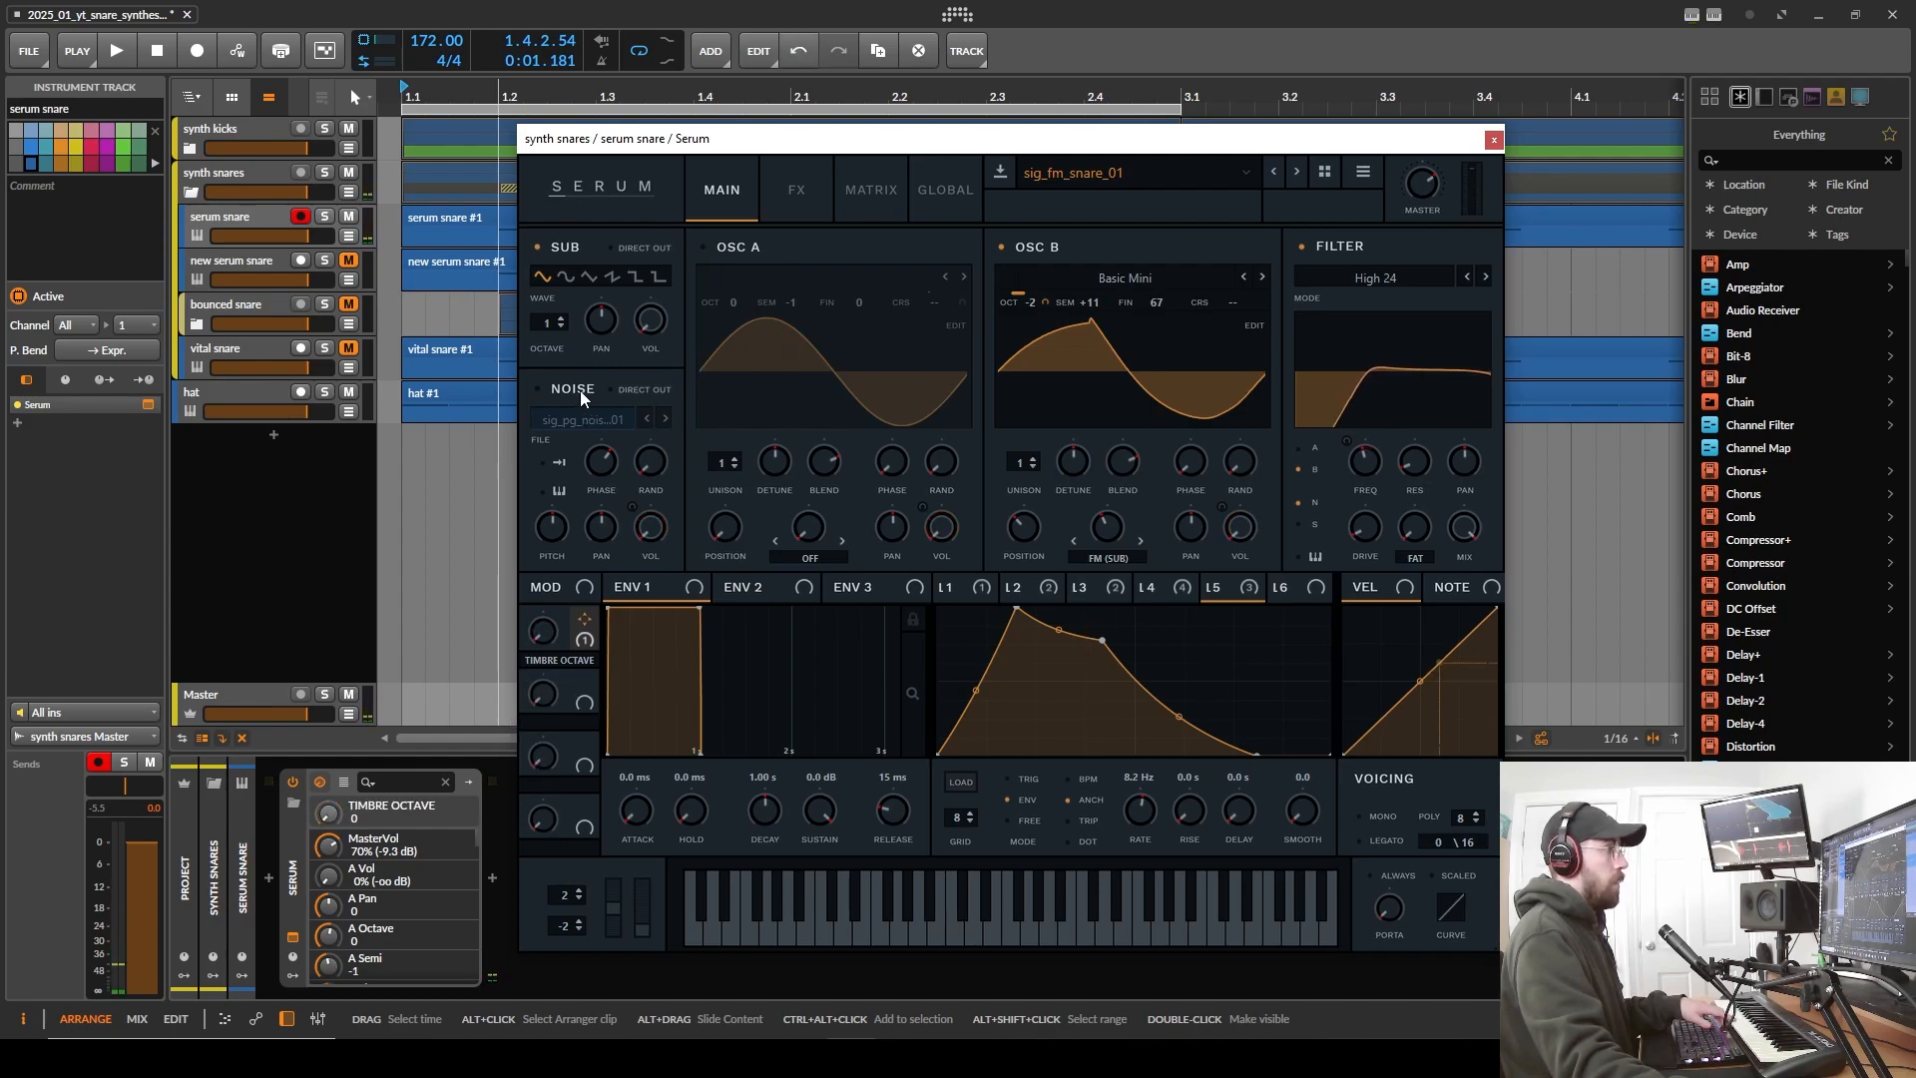
# - Switch Osc A back on, show LFO 2, and name the second macro Speed
pyautogui.click(739, 247)
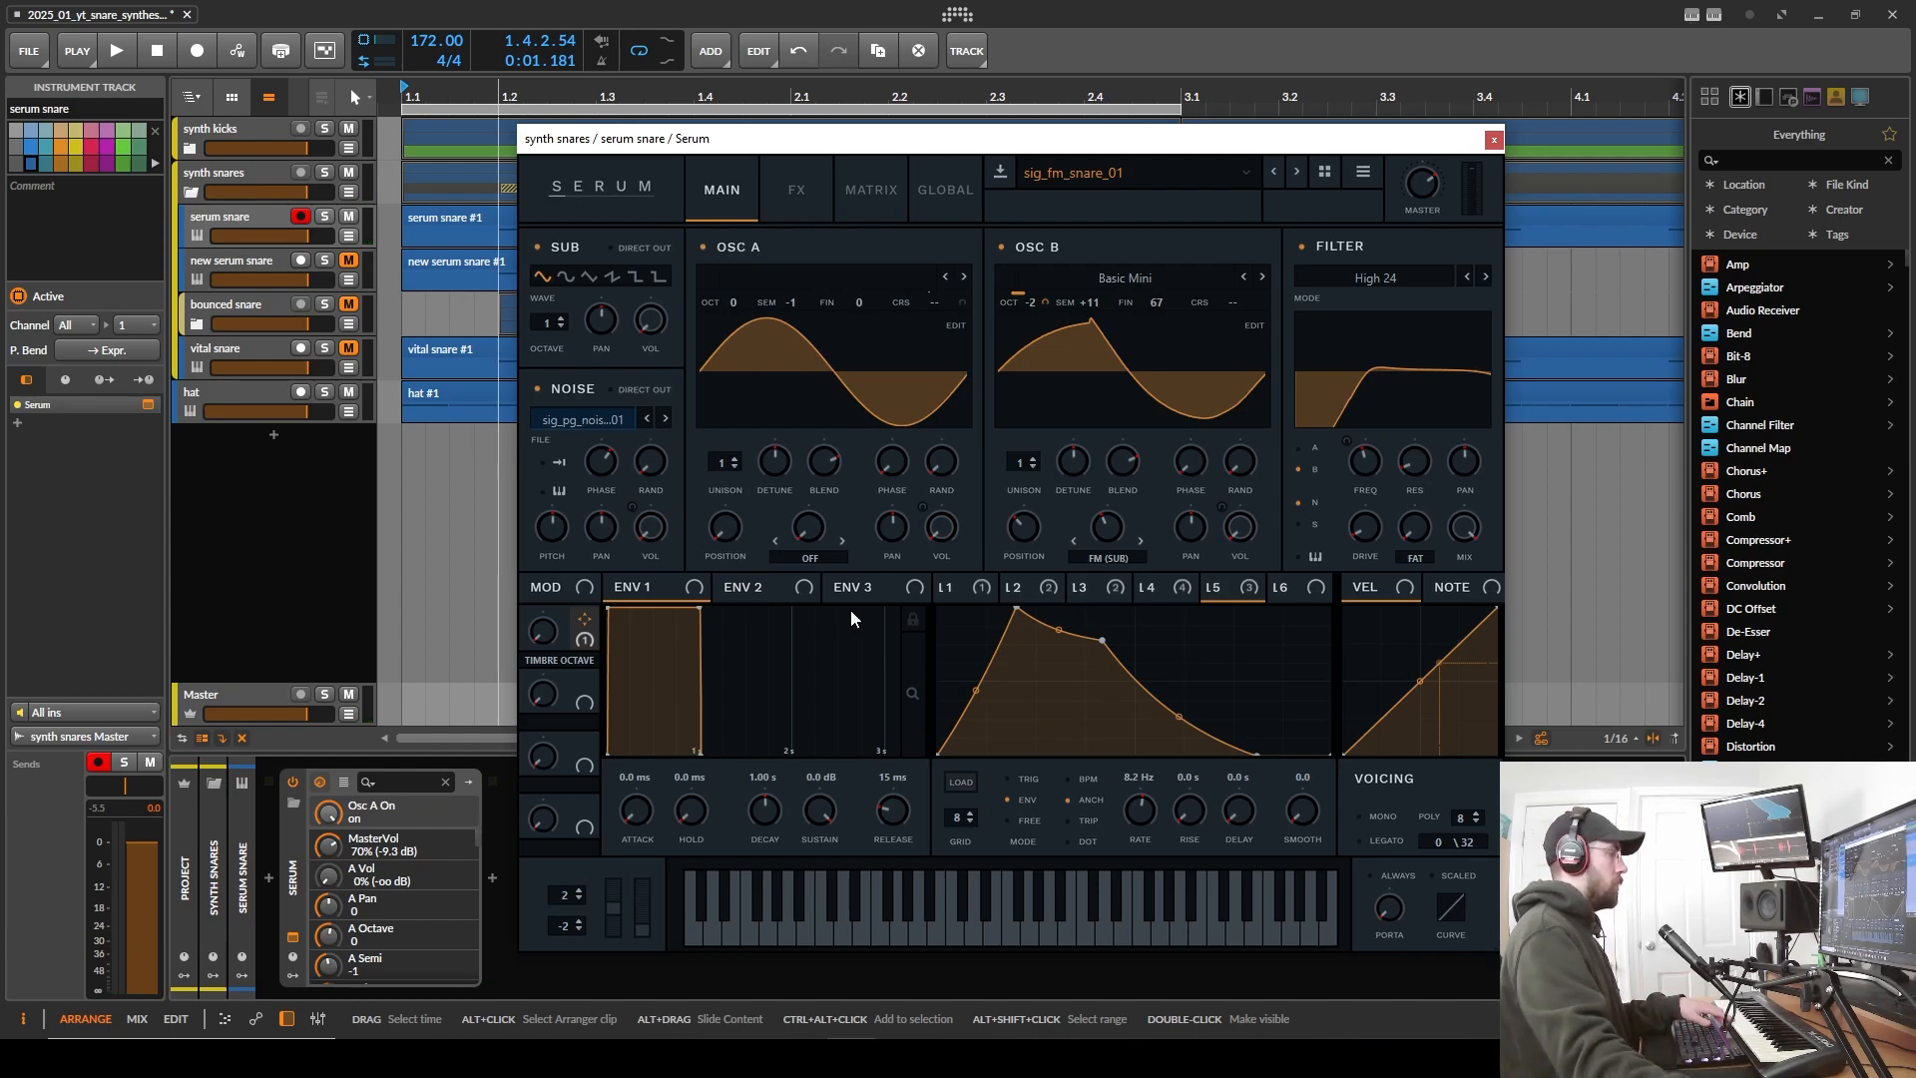
pyautogui.click(1021, 591)
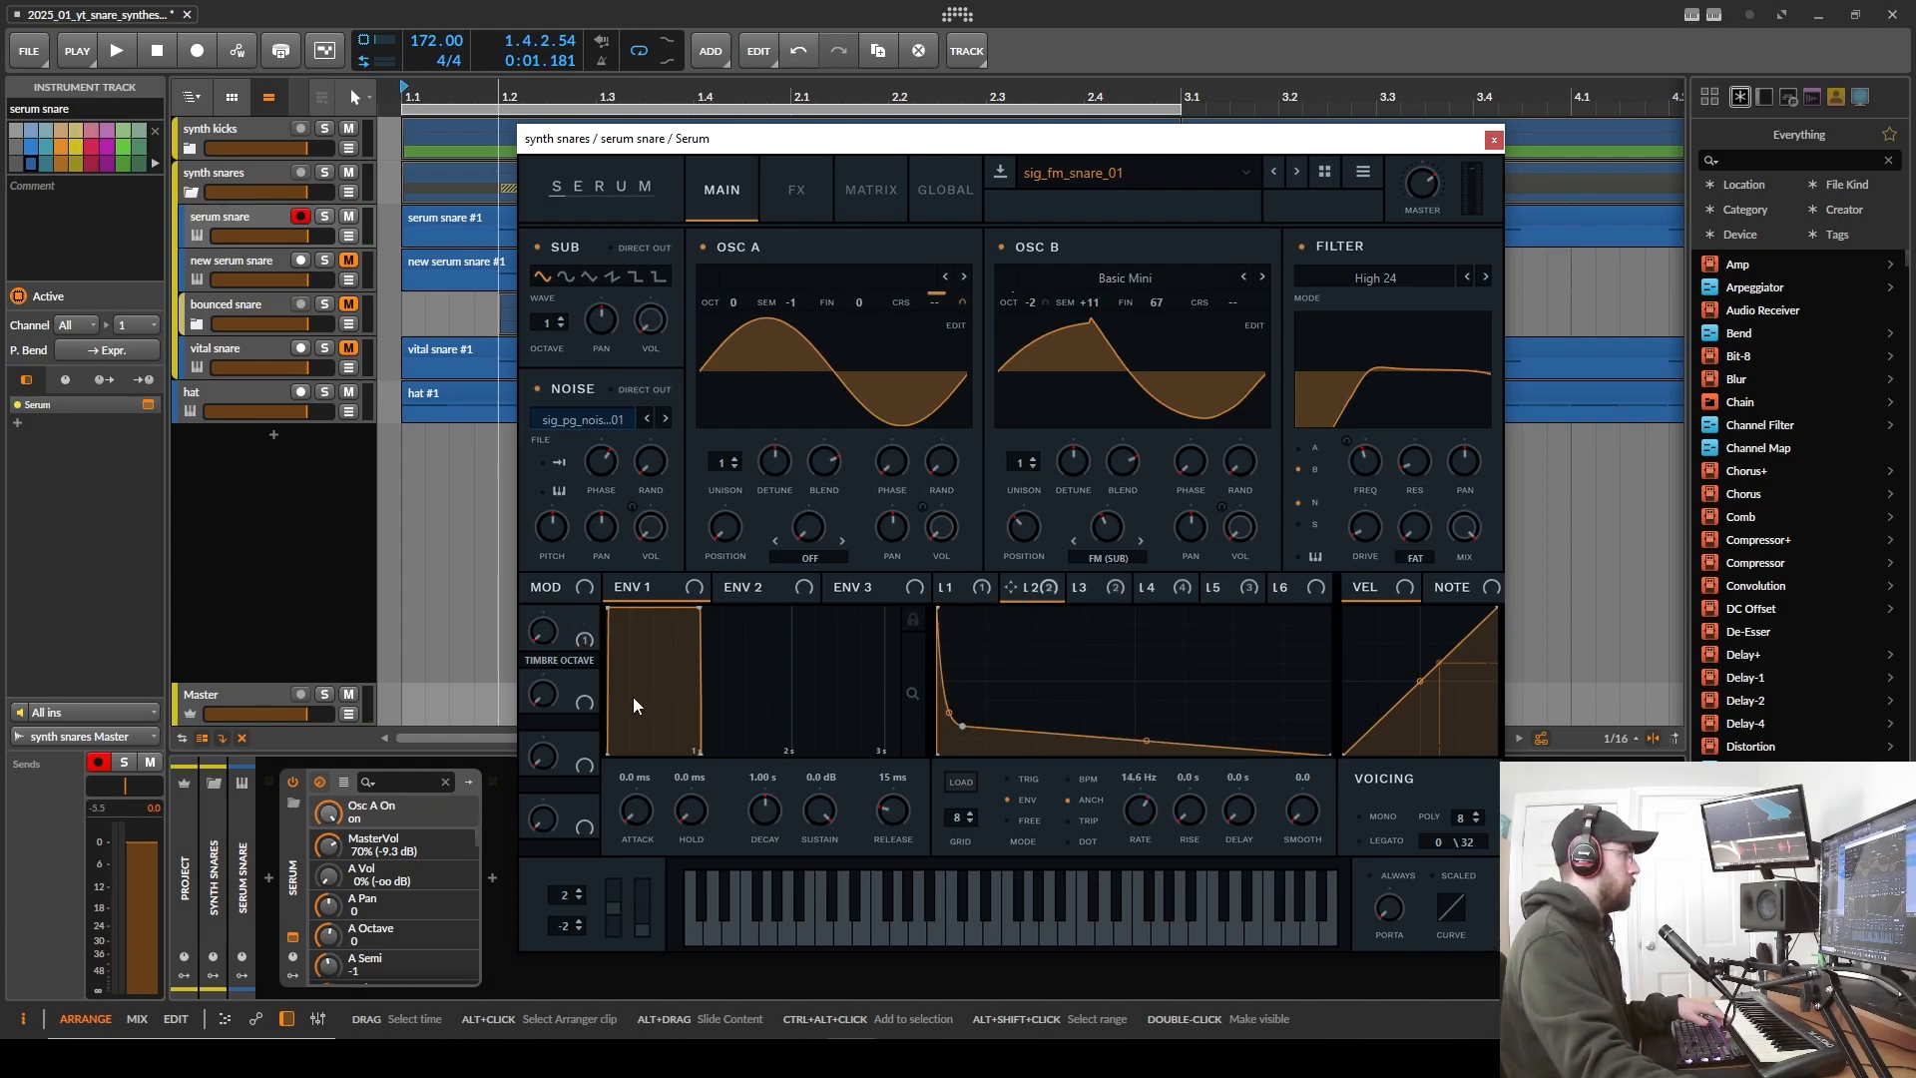
pyautogui.doubleClick(573, 725)
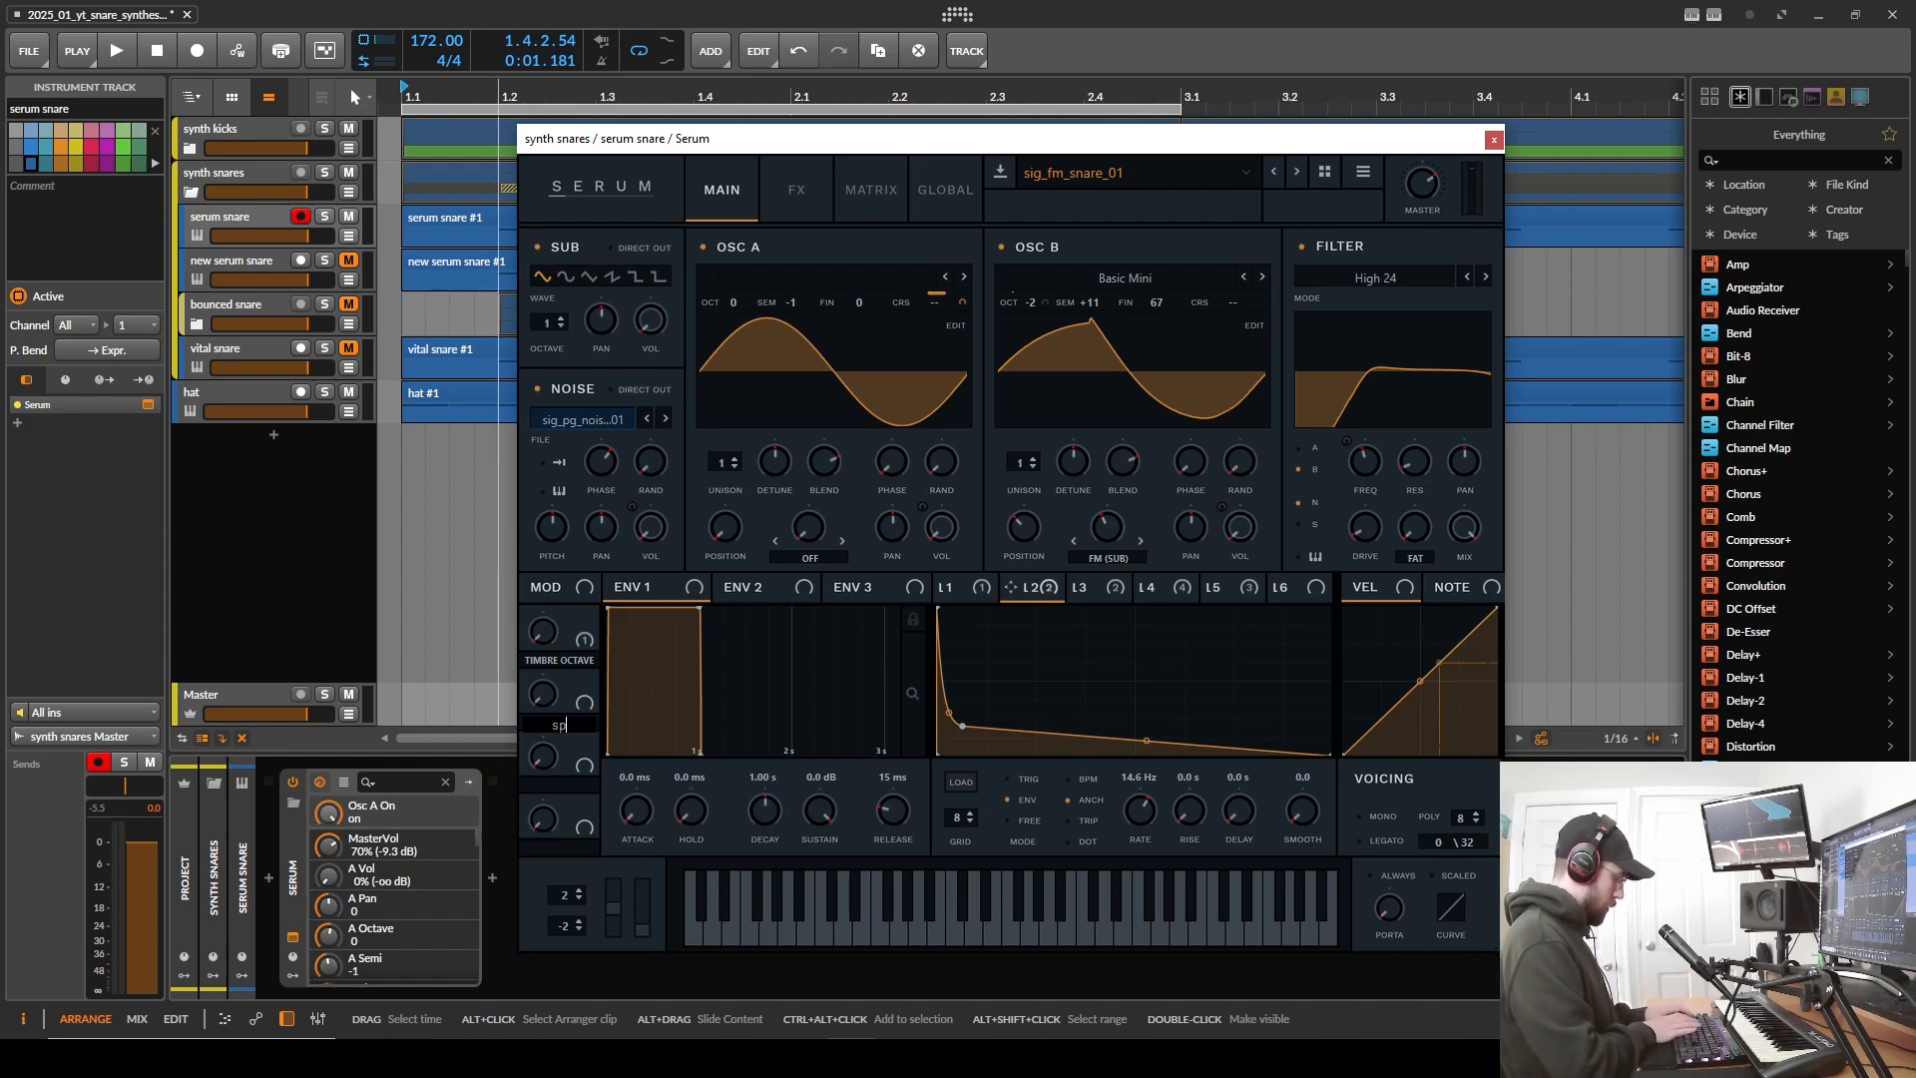
pyautogui.write('speed')
pyautogui.press('Return')
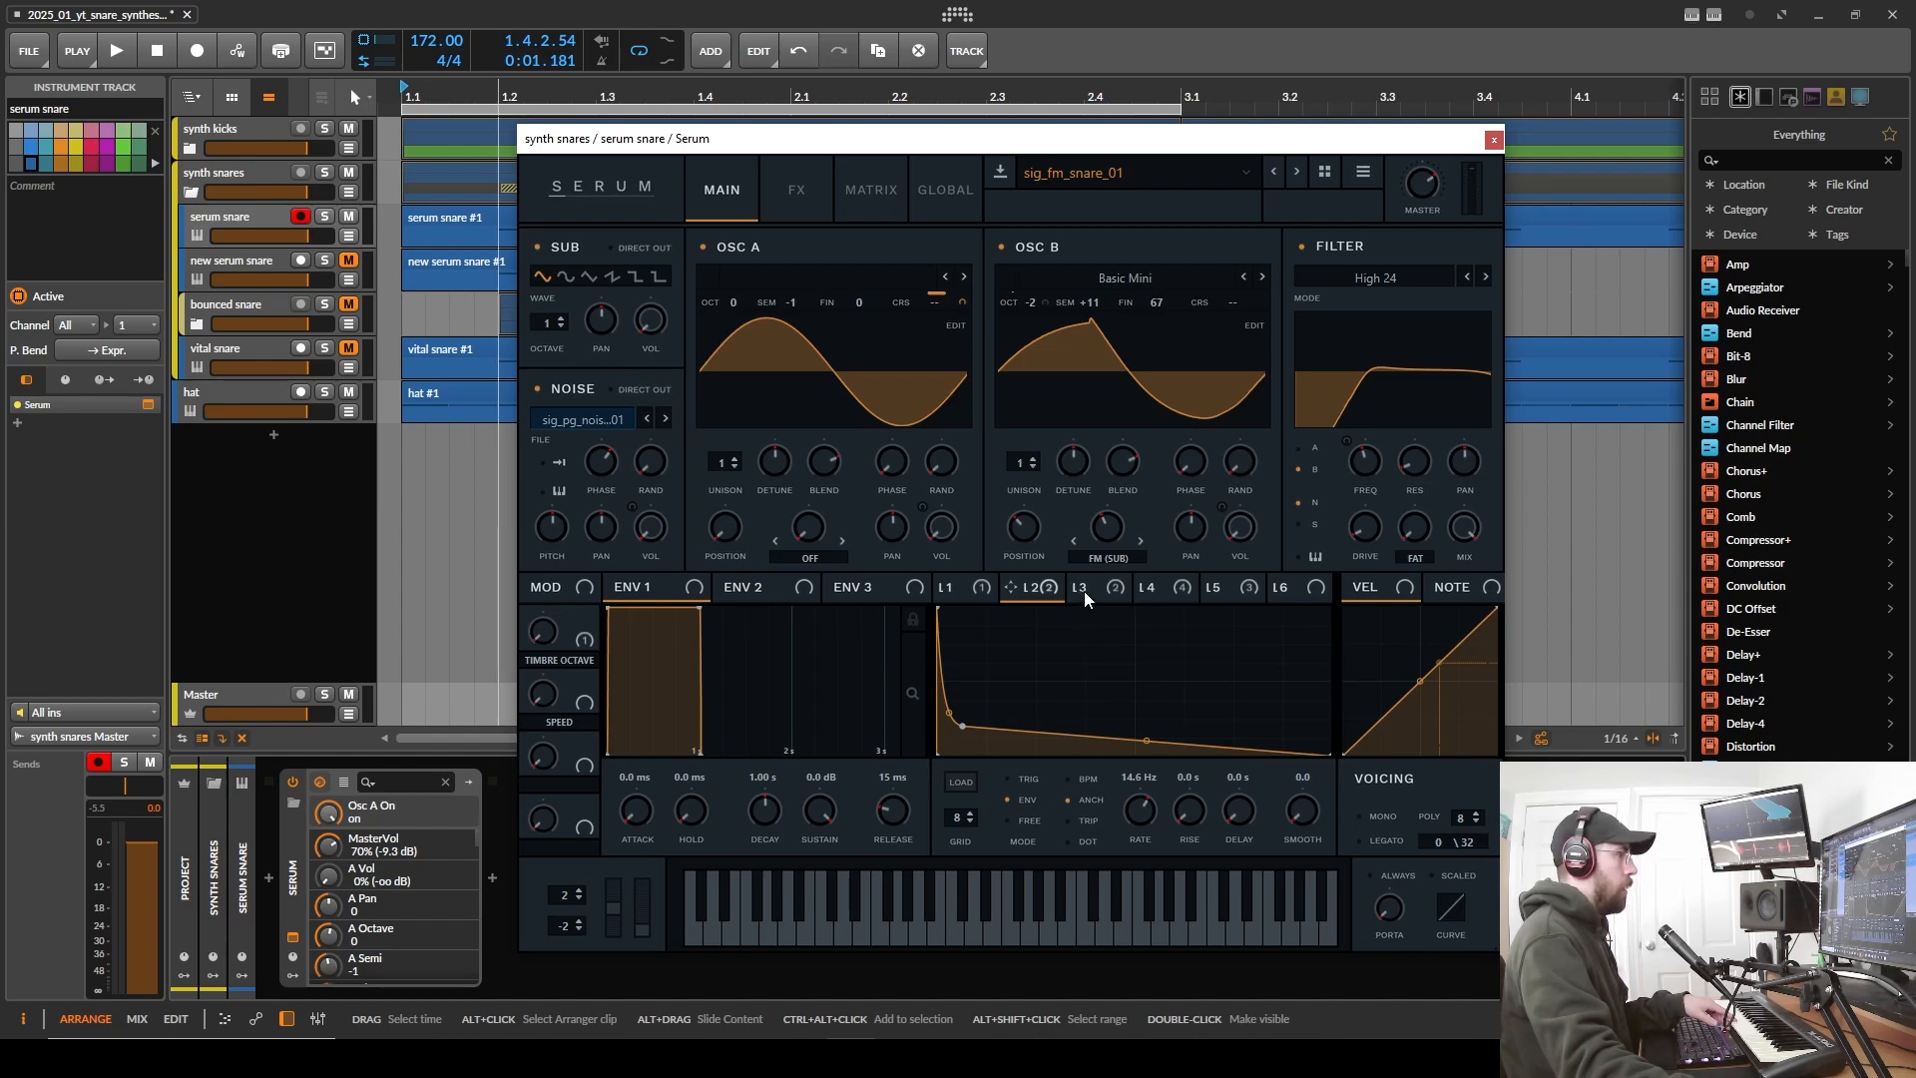
# - Check LFO 2's modulation destinations and assign the Speed macro to LFO 2's rate
pyautogui.click(1050, 587)
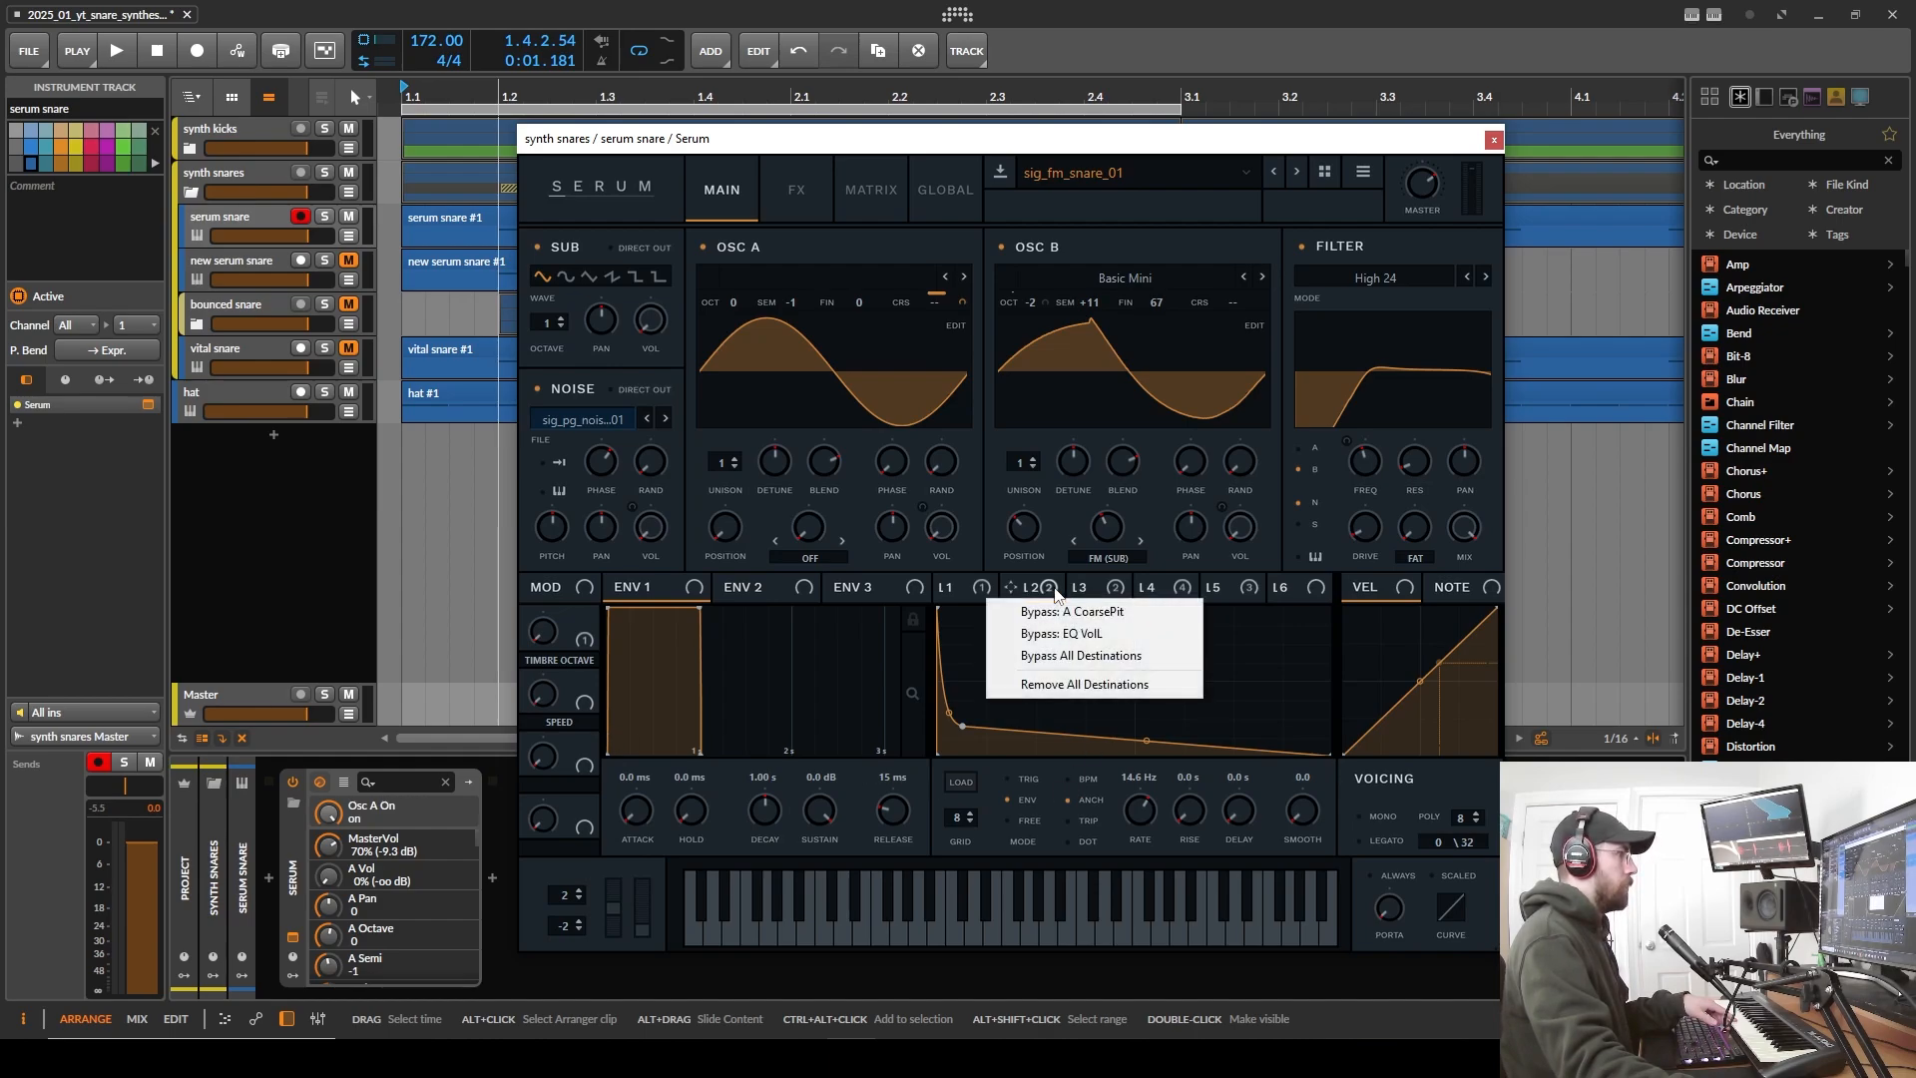
pyautogui.click(1047, 586)
pyautogui.click(978, 588)
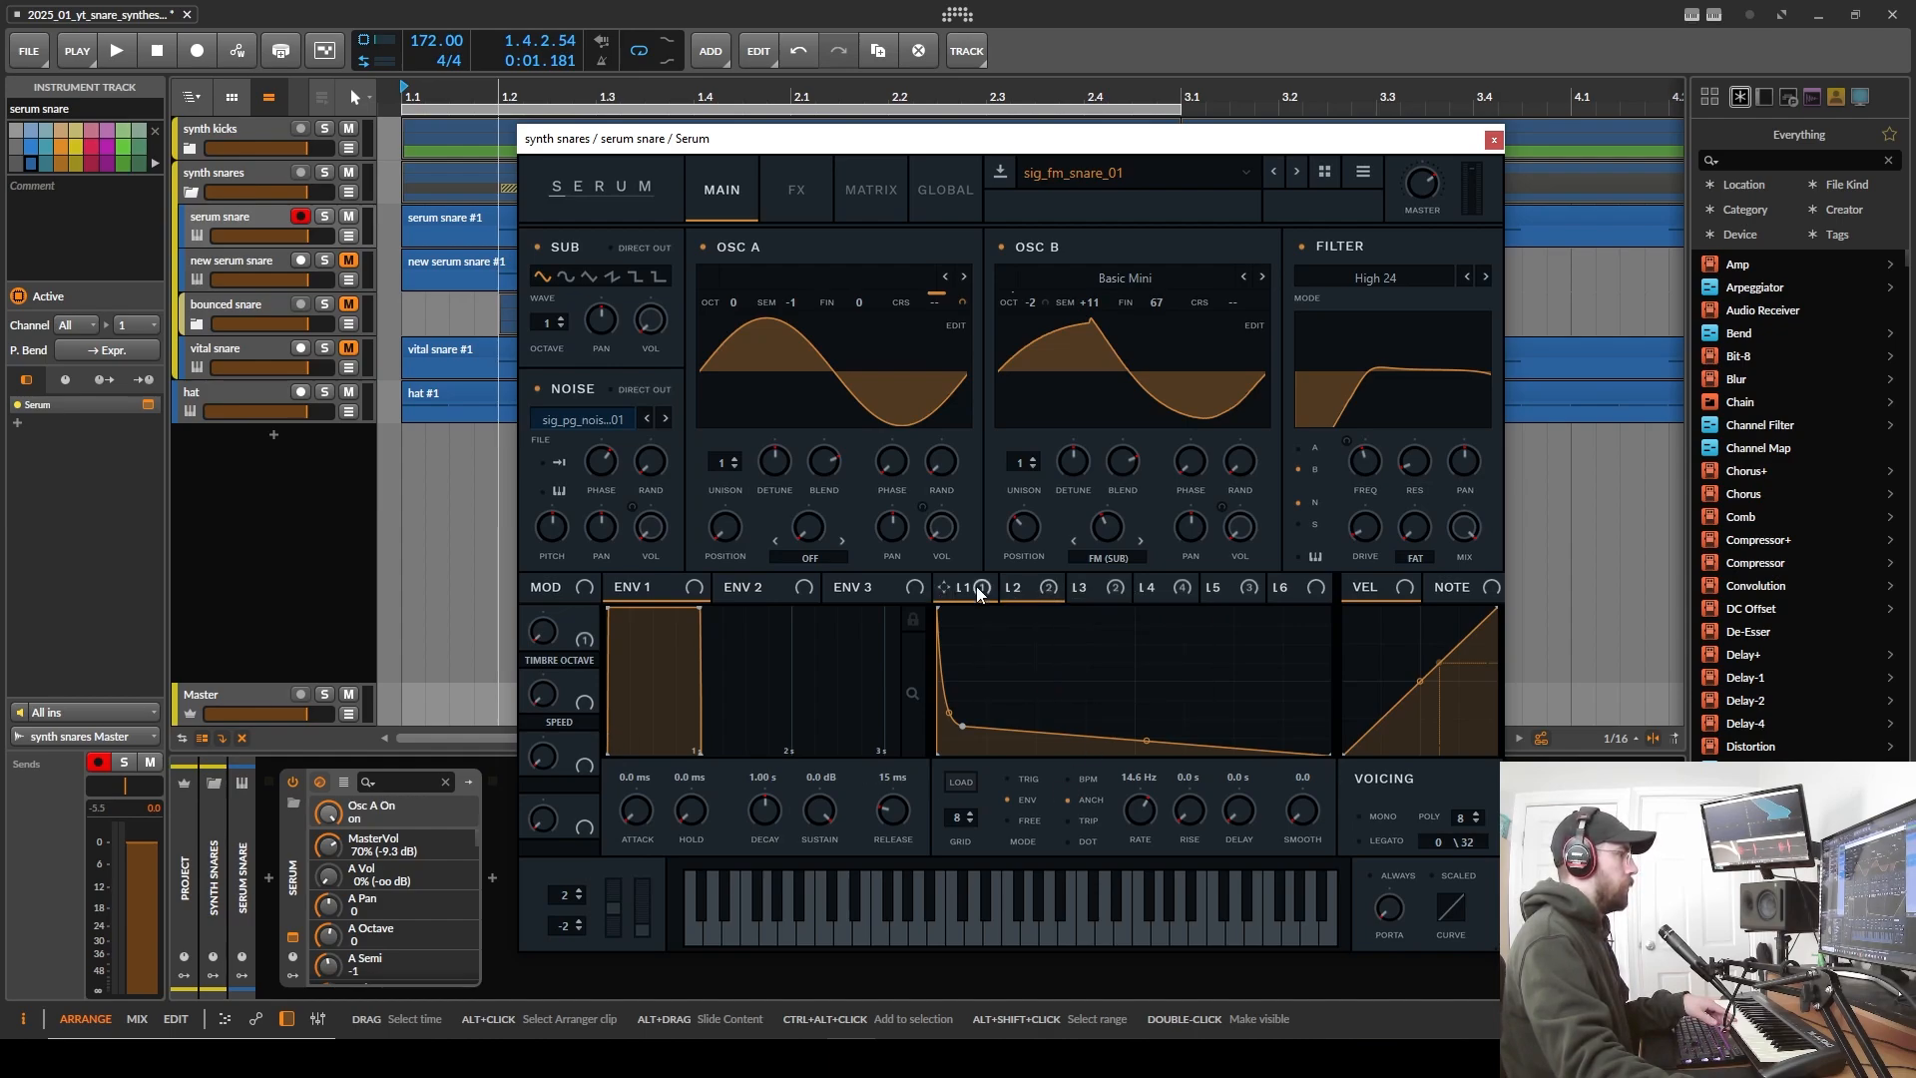
pyautogui.click(1028, 588)
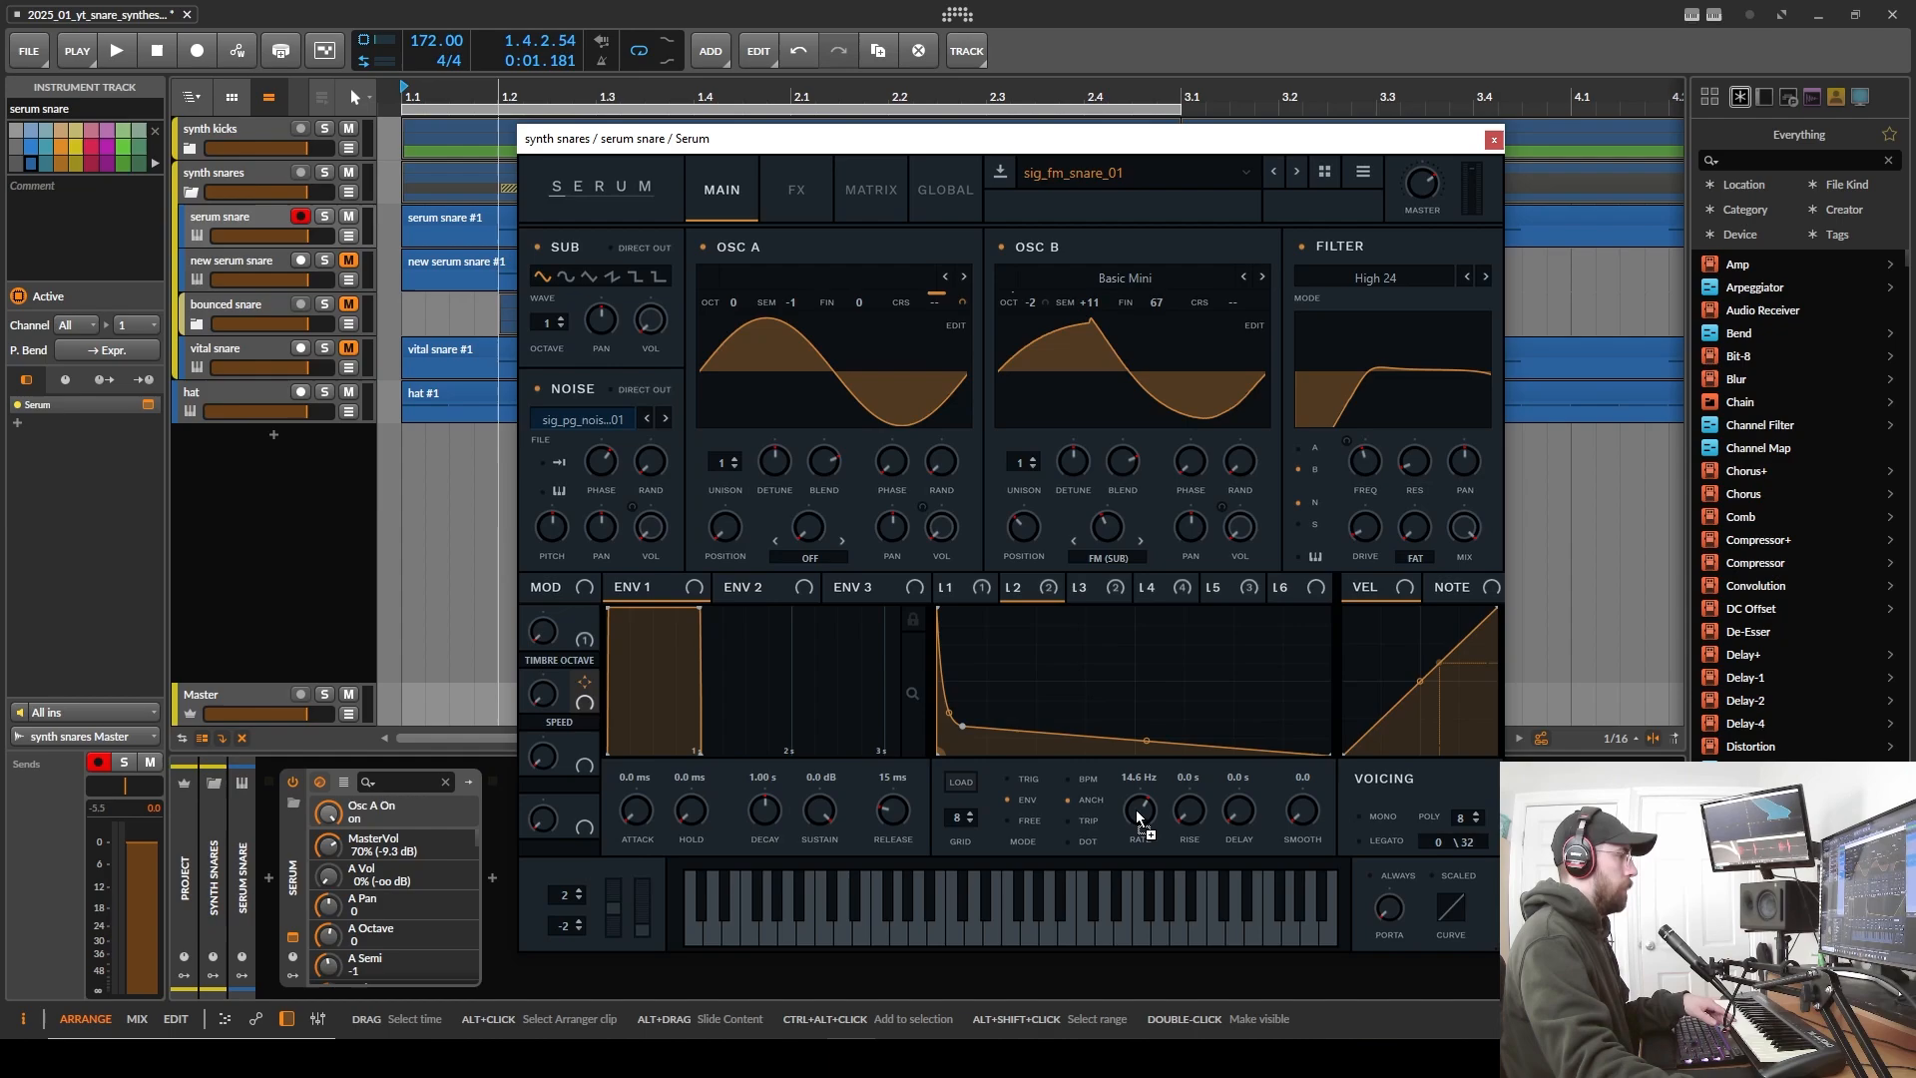
pyautogui.moveTo(549, 695); pyautogui.dragTo(750, 397)
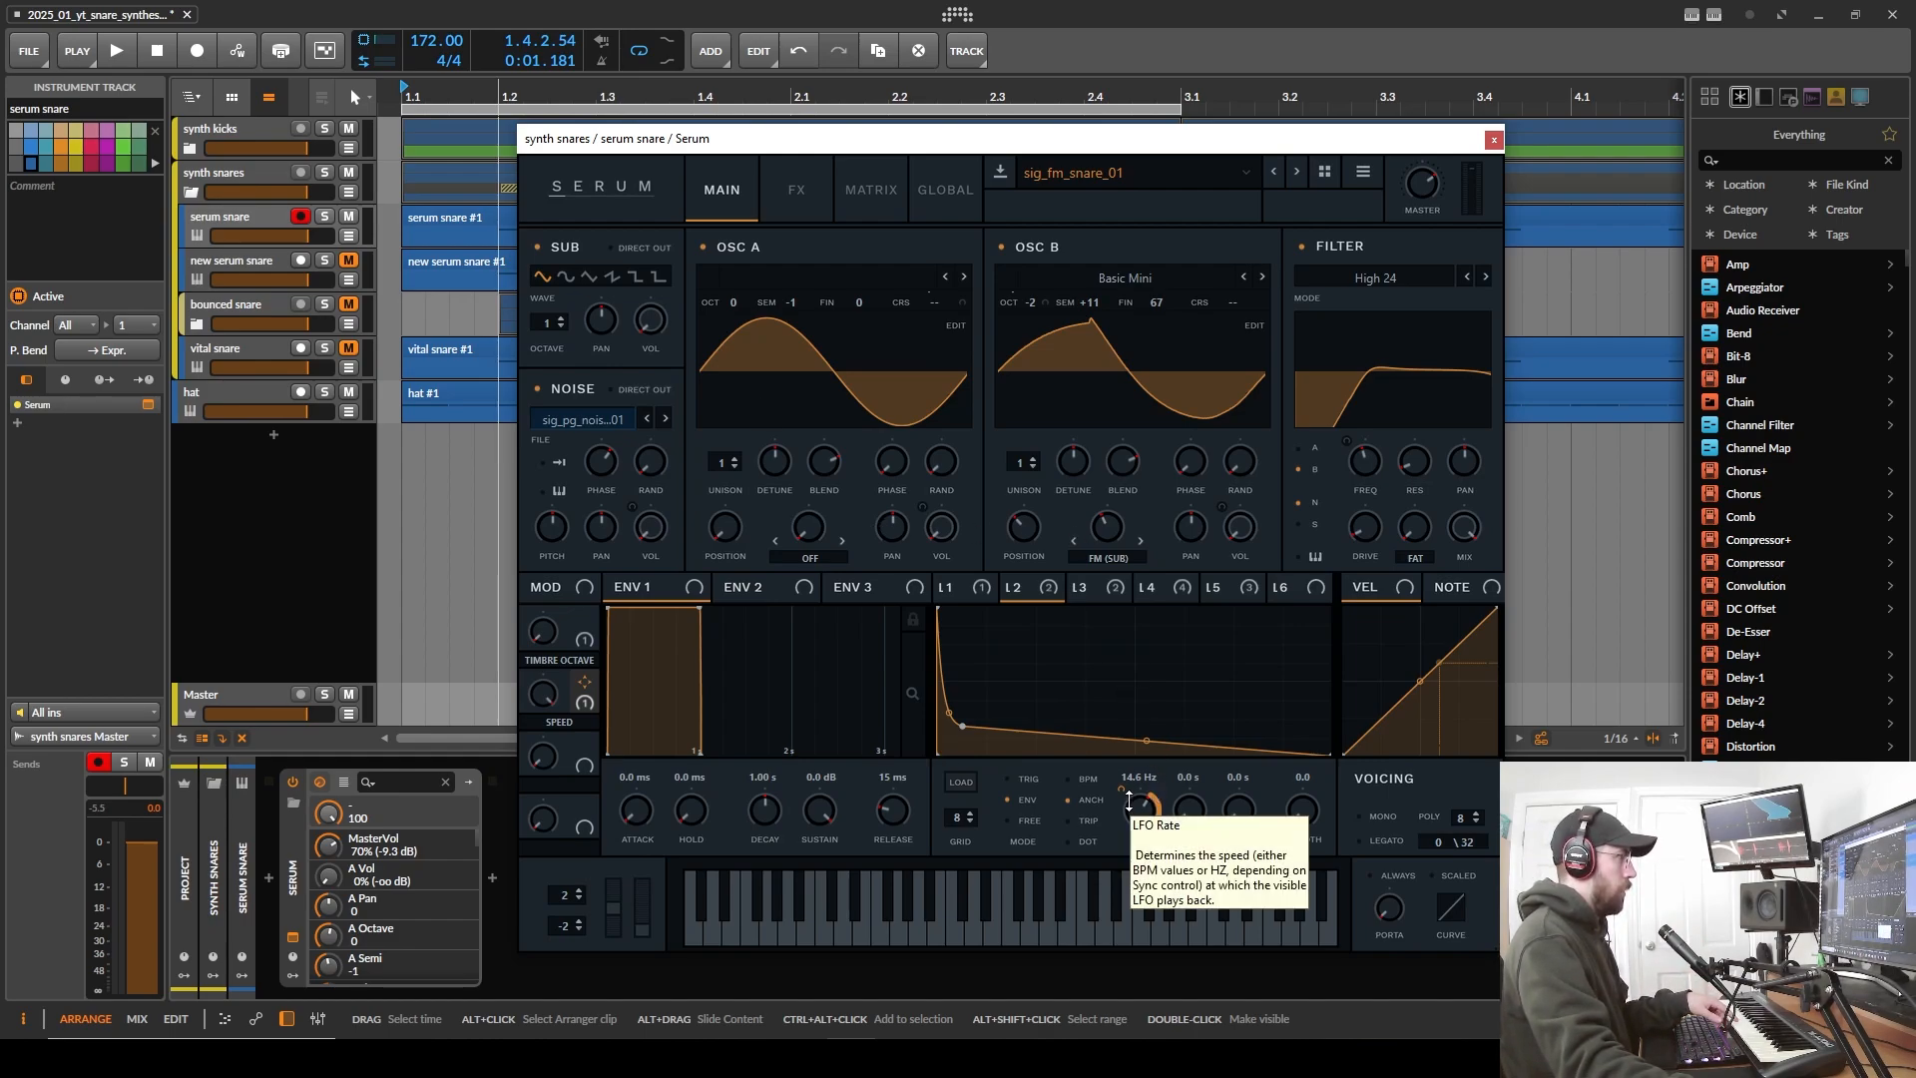
# - Isolate Osc A by switching off Osc B and noise, and set the Speed macro's amount on LFO 2's rate to 7
pyautogui.click(1030, 248)
pyautogui.click(576, 386)
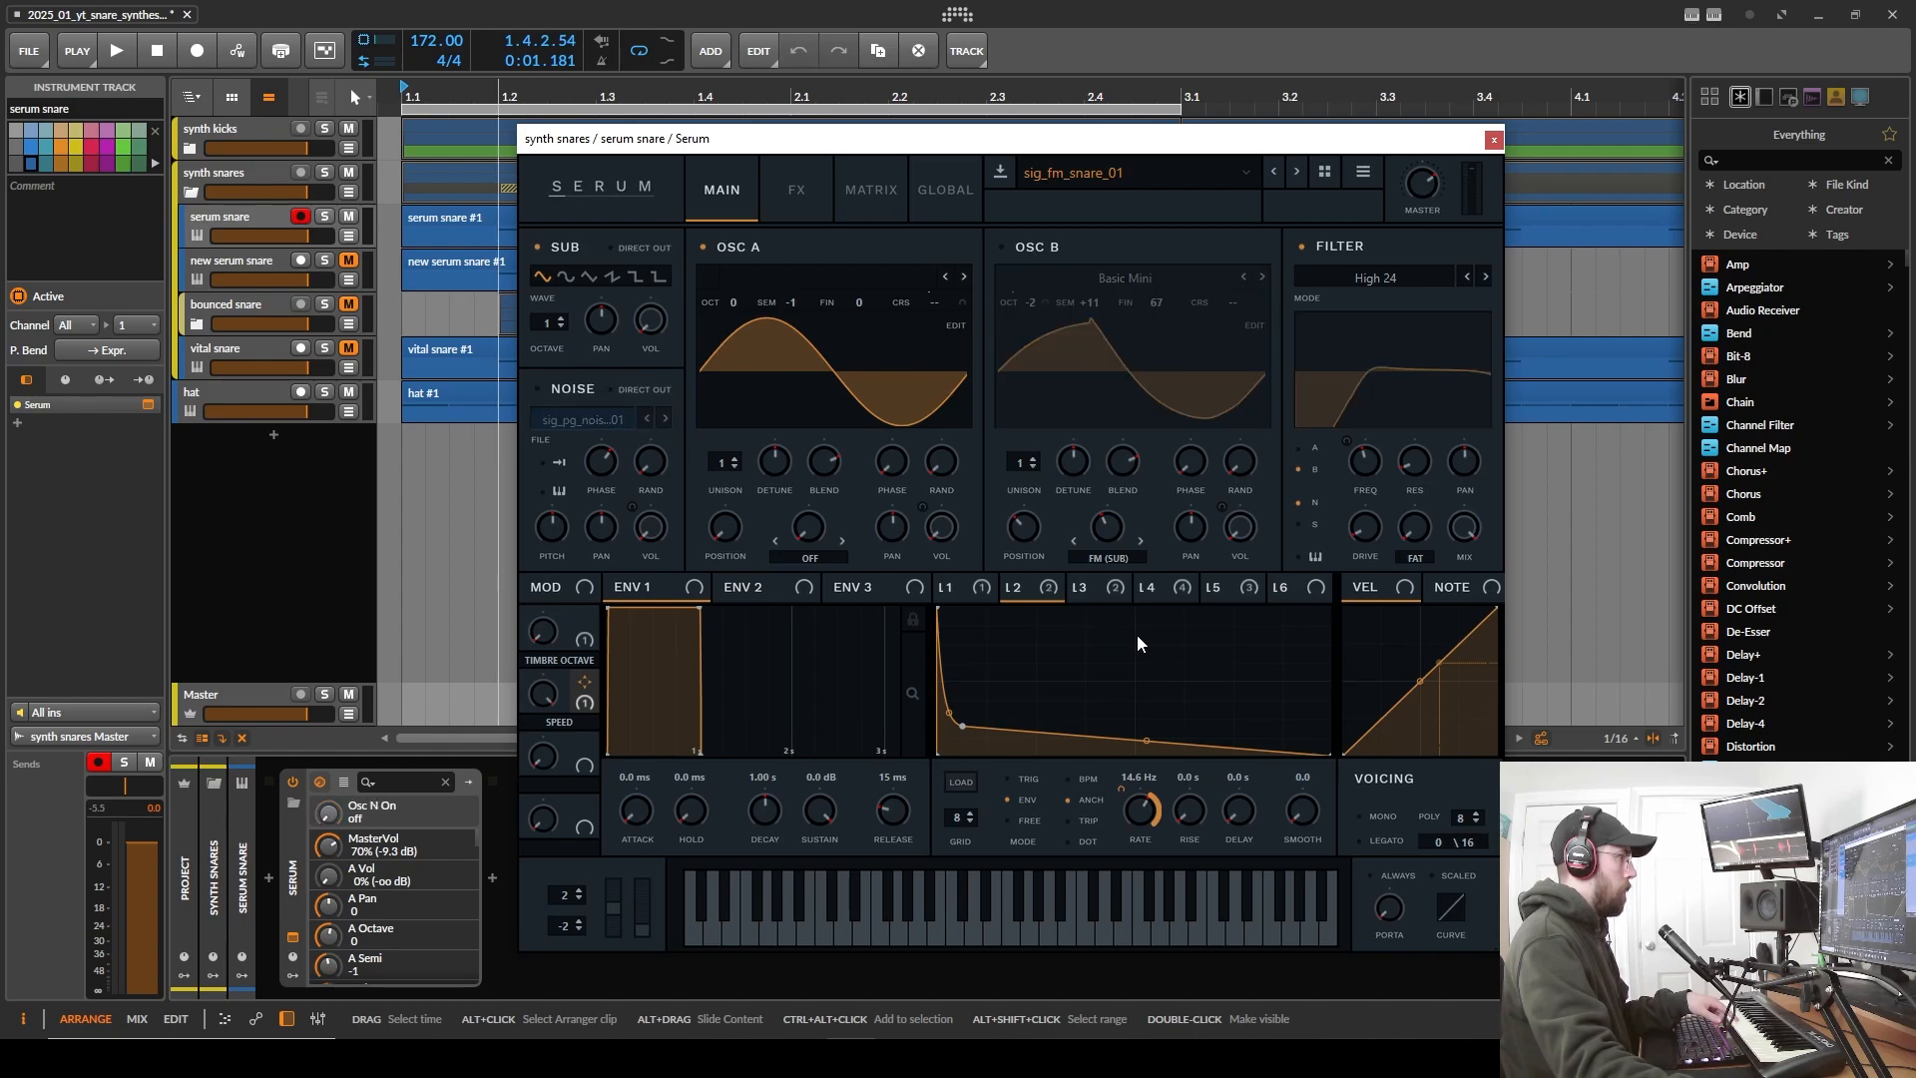
pyautogui.moveTo(1123, 792); pyautogui.dragTo(1133, 841)
# - Assign the Speed macro to the rates of LFO 3 and LFO 4 with an amount of 11 each, switching Osc B back on
pyautogui.click(1093, 589)
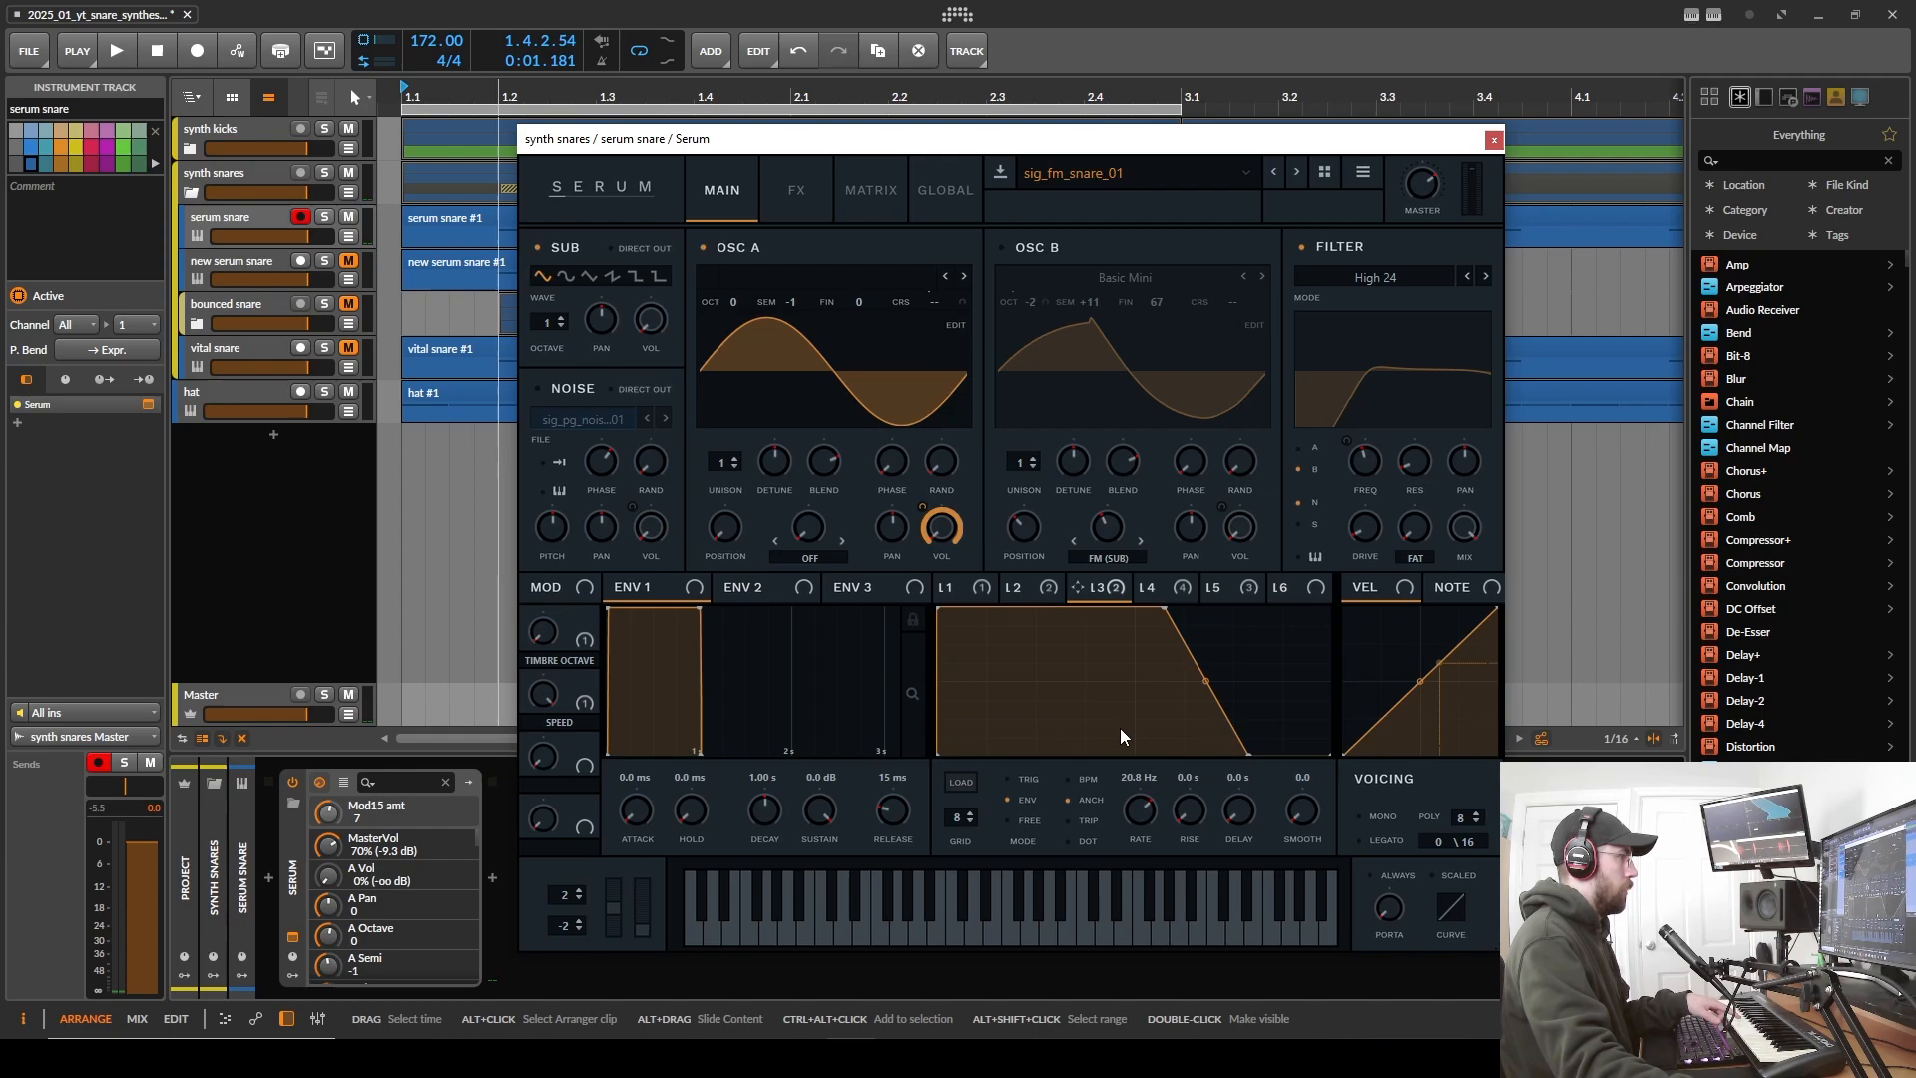
pyautogui.moveTo(585, 704); pyautogui.dragTo(1136, 826)
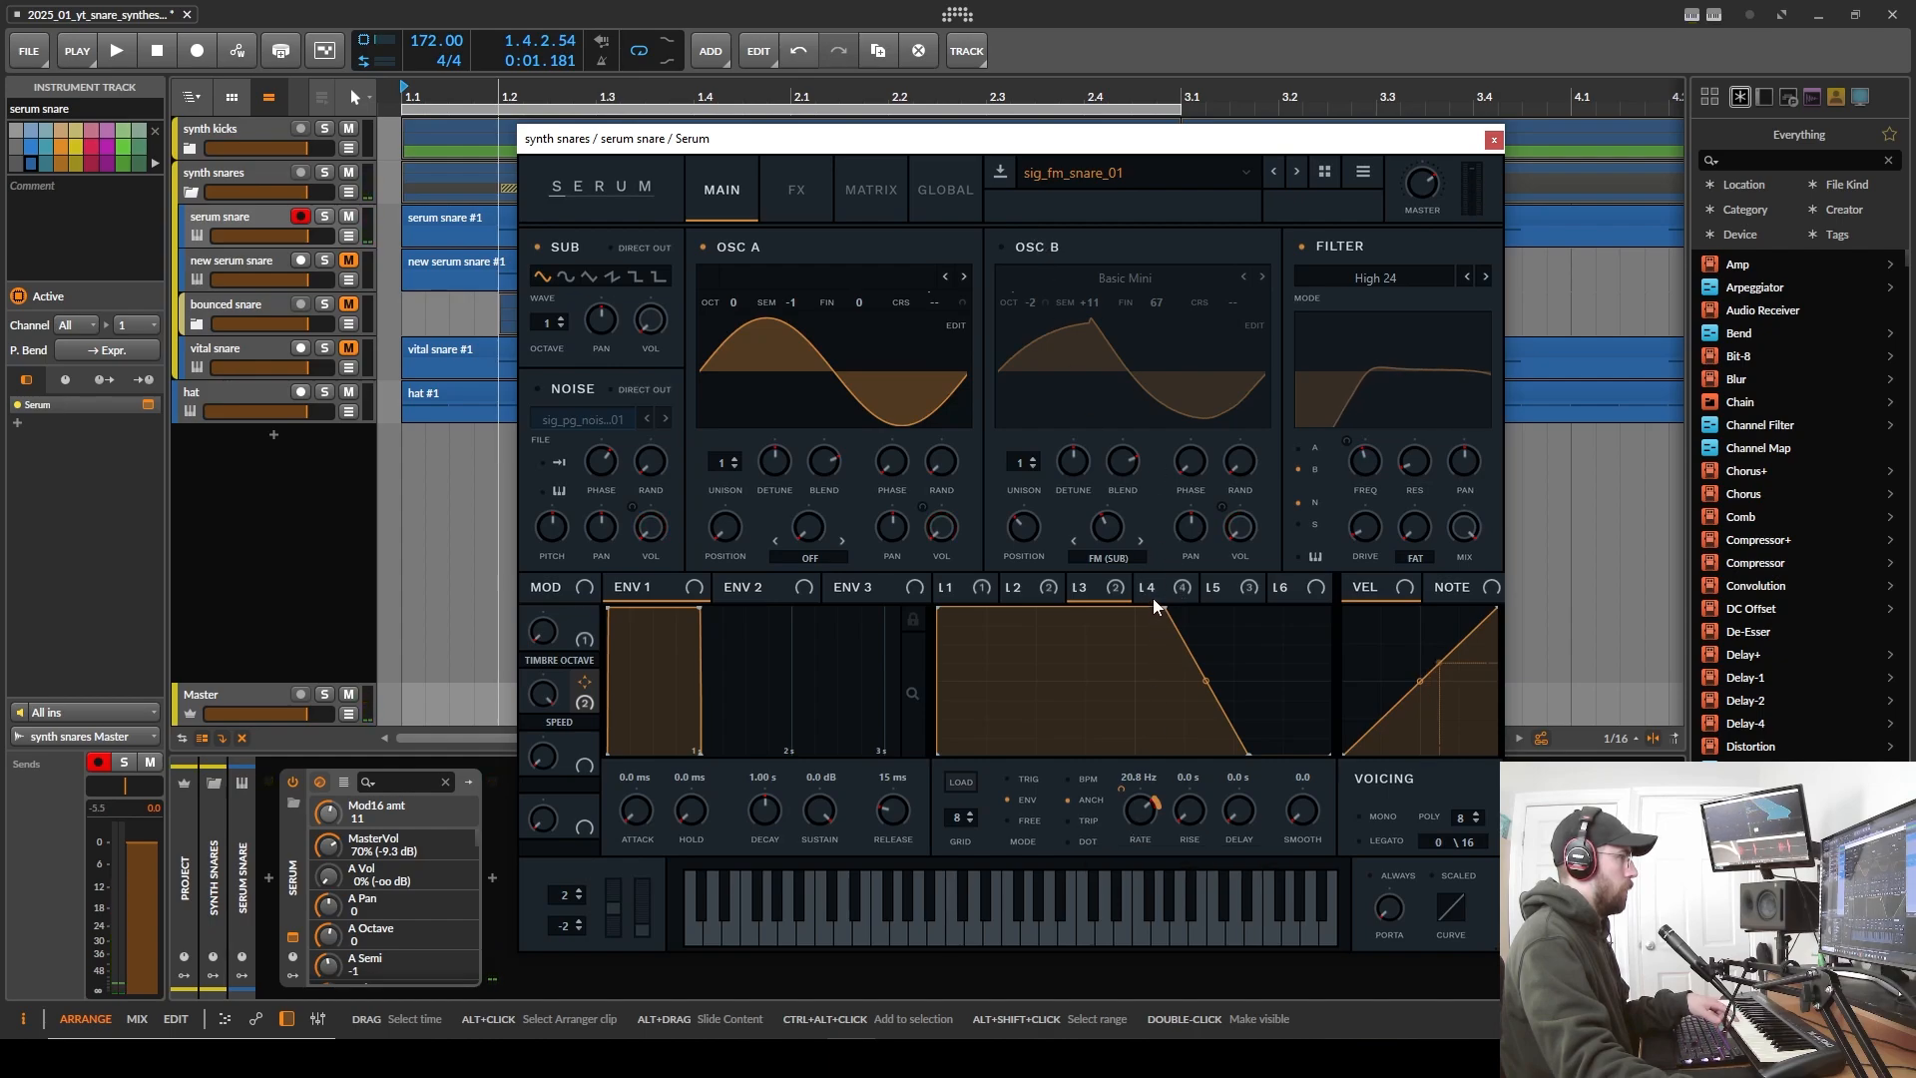
pyautogui.click(1152, 598)
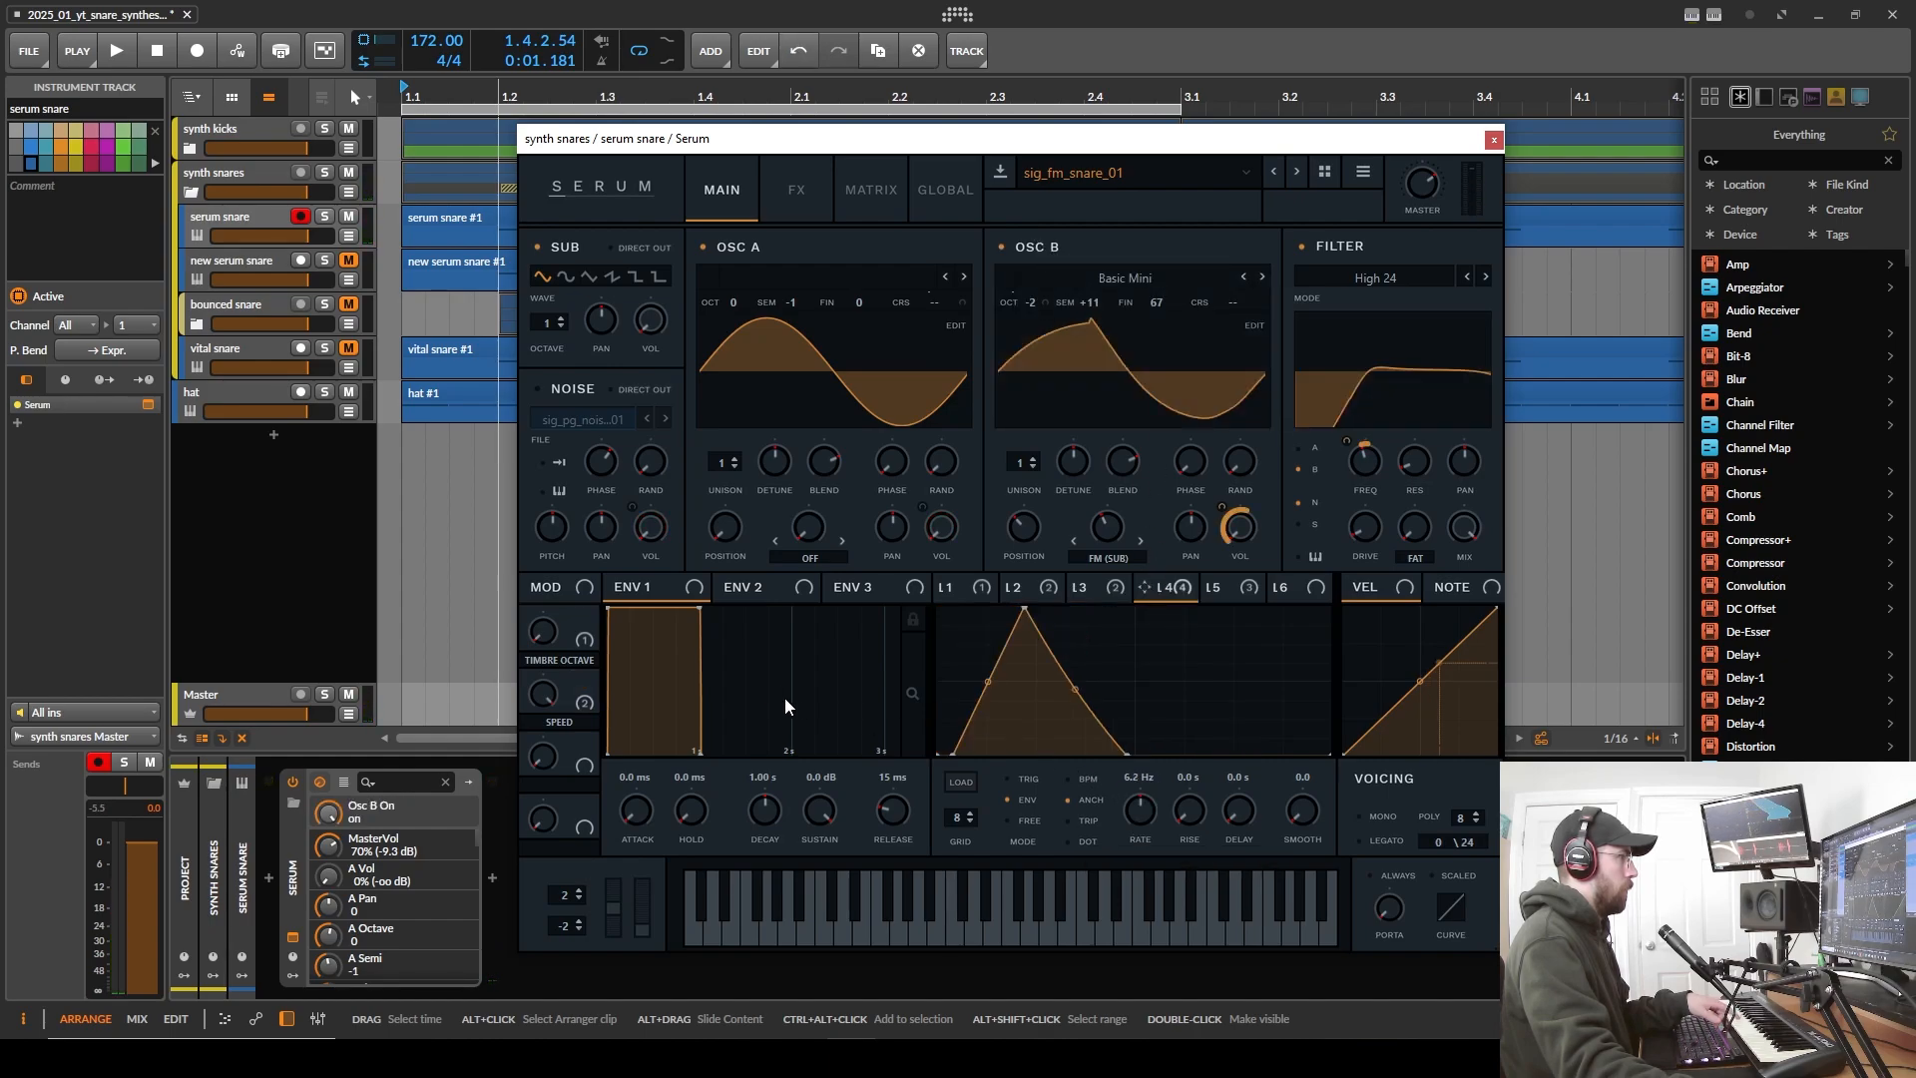
pyautogui.moveTo(586, 686); pyautogui.dragTo(1135, 808)
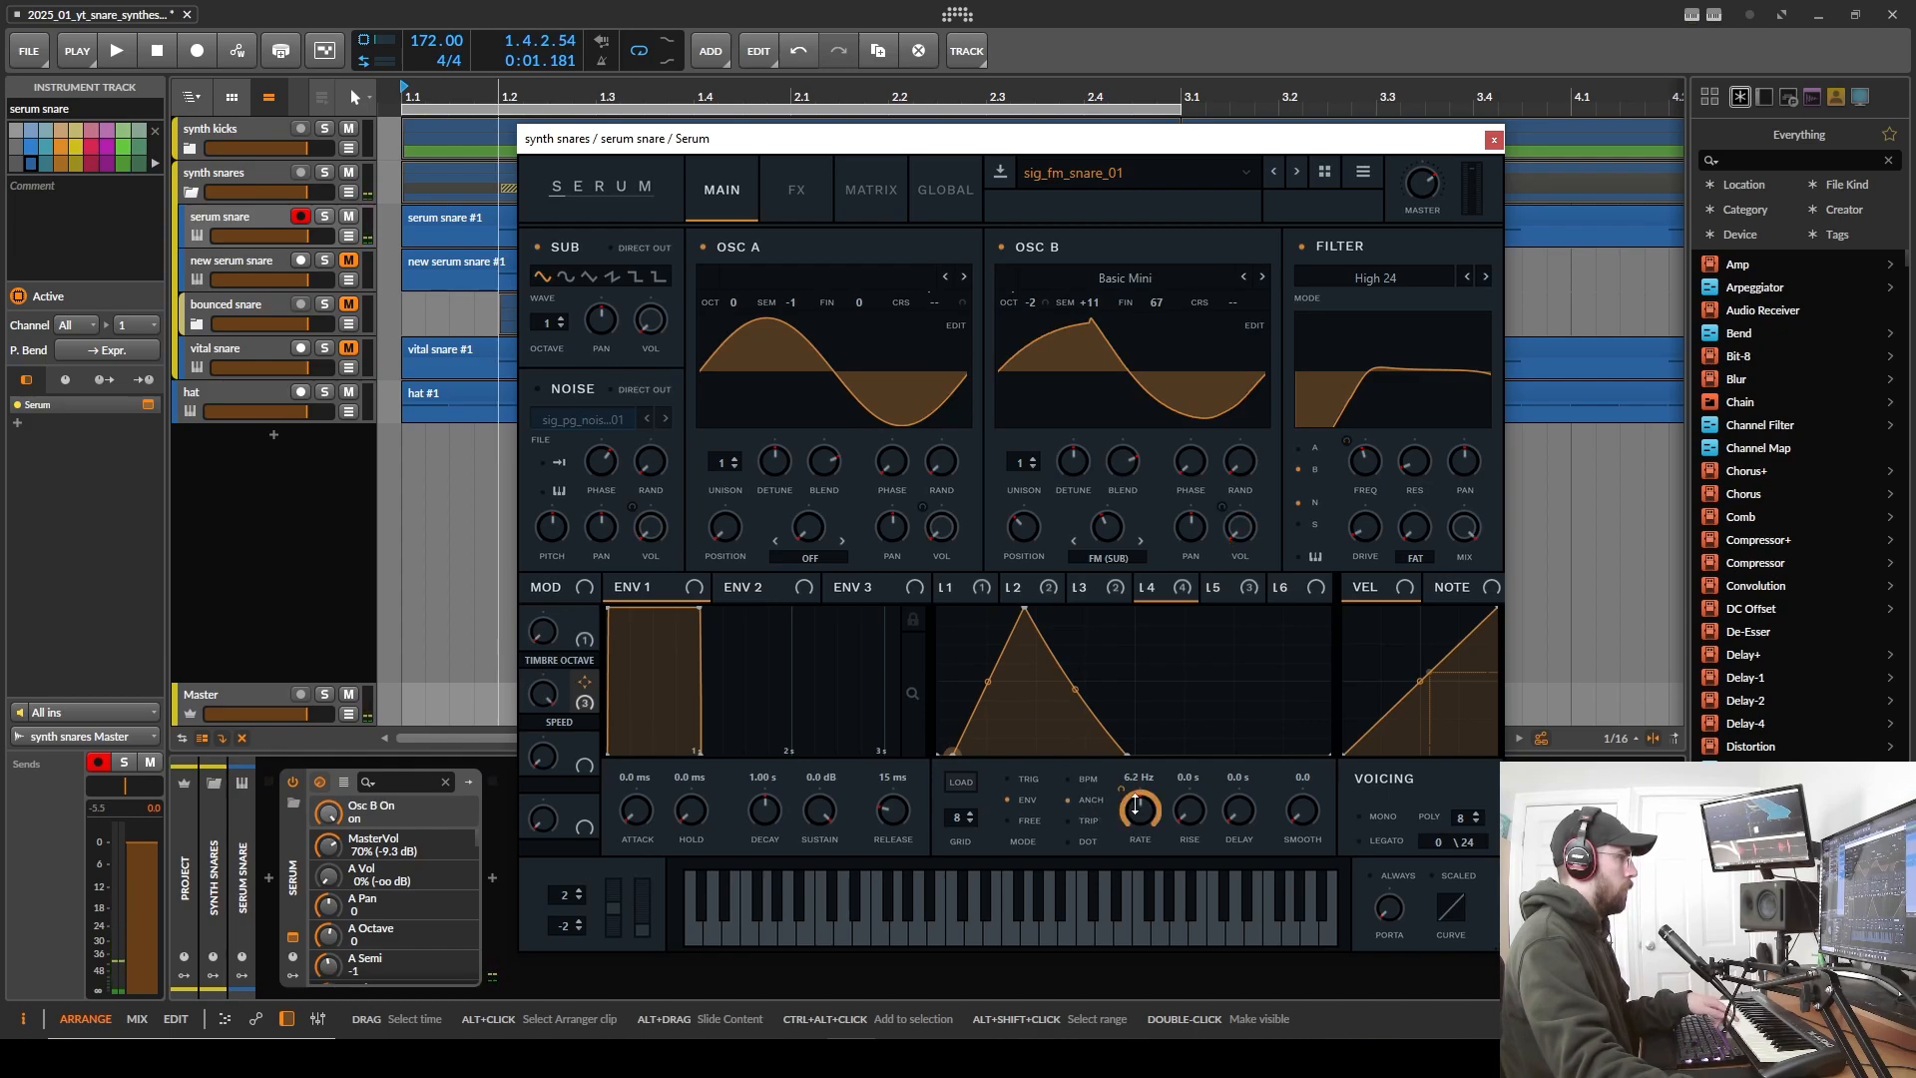
pyautogui.keyDown('alt'); pyautogui.keyDown('shift'); pyautogui.click(1120, 793); pyautogui.keyUp('shift'); pyautogui.keyUp('alt')
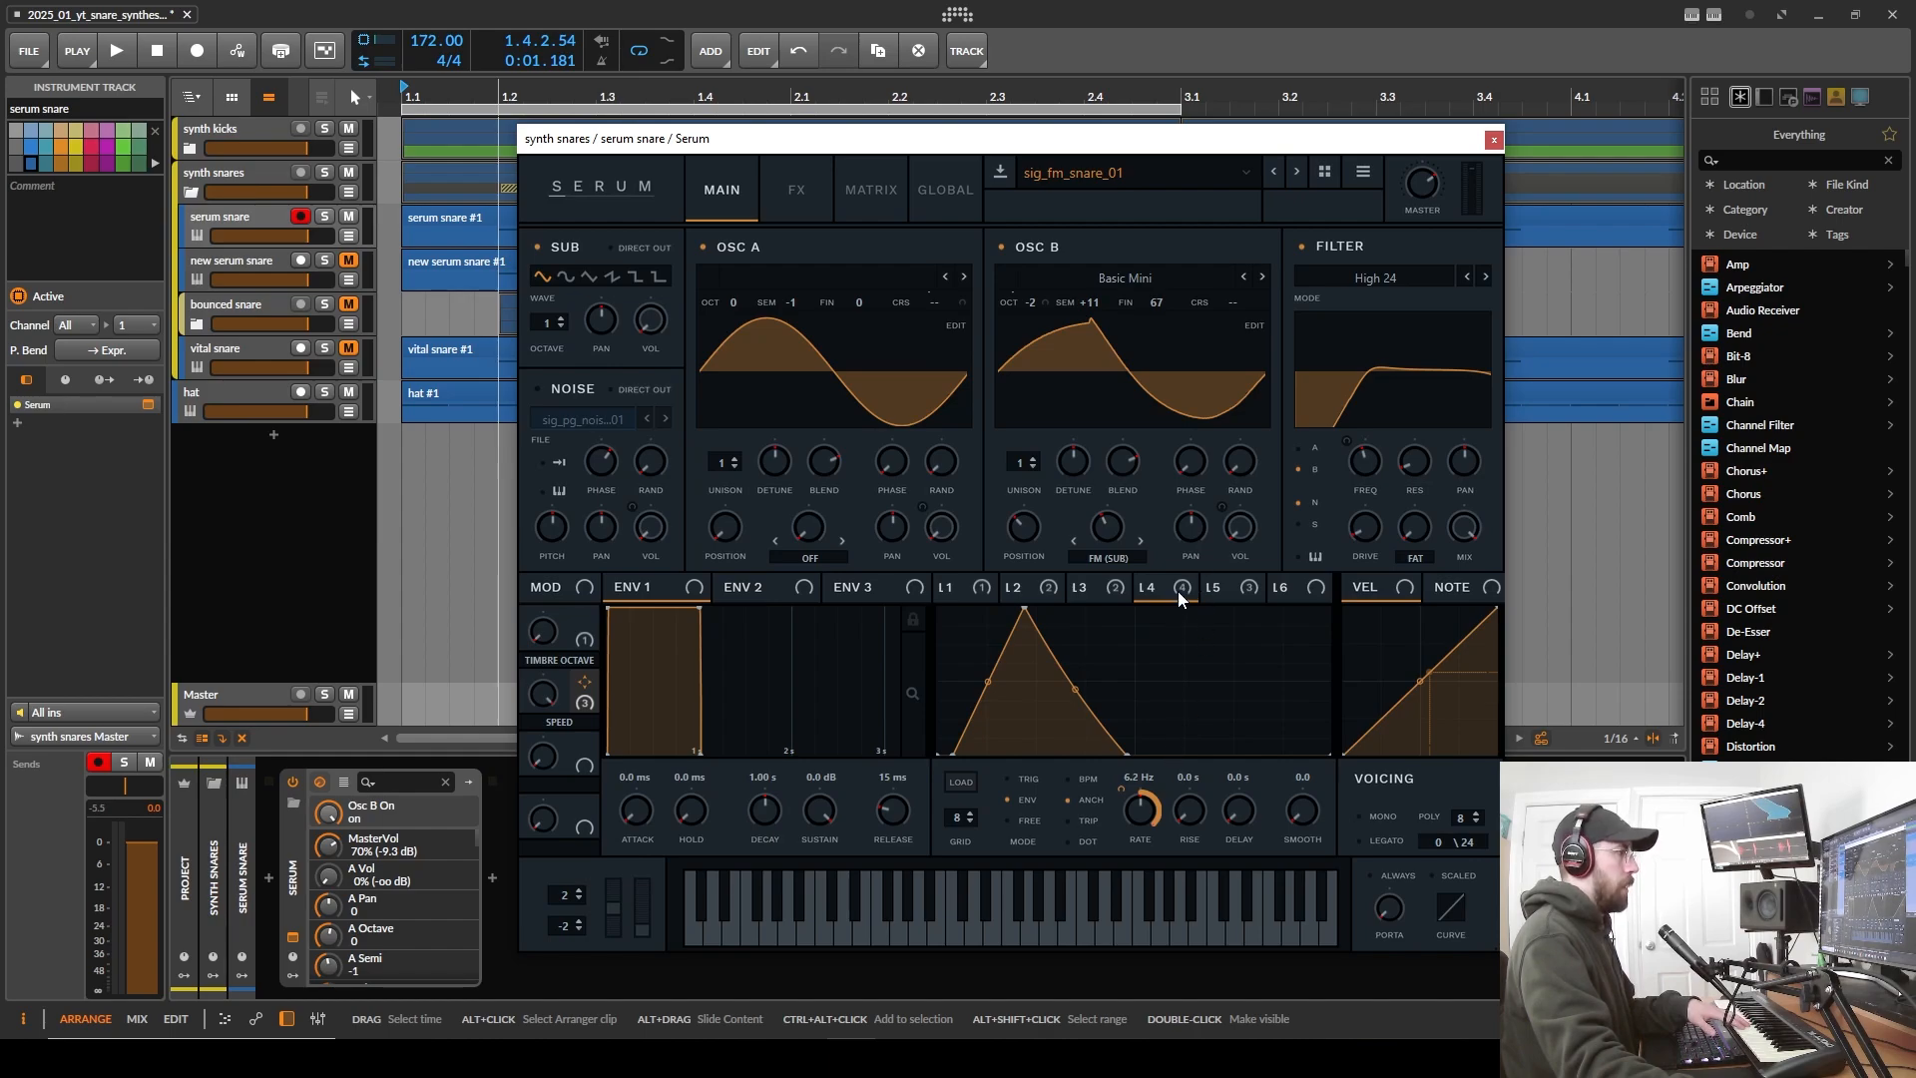
pyautogui.moveTo(1126, 788); pyautogui.dragTo(1124, 798)
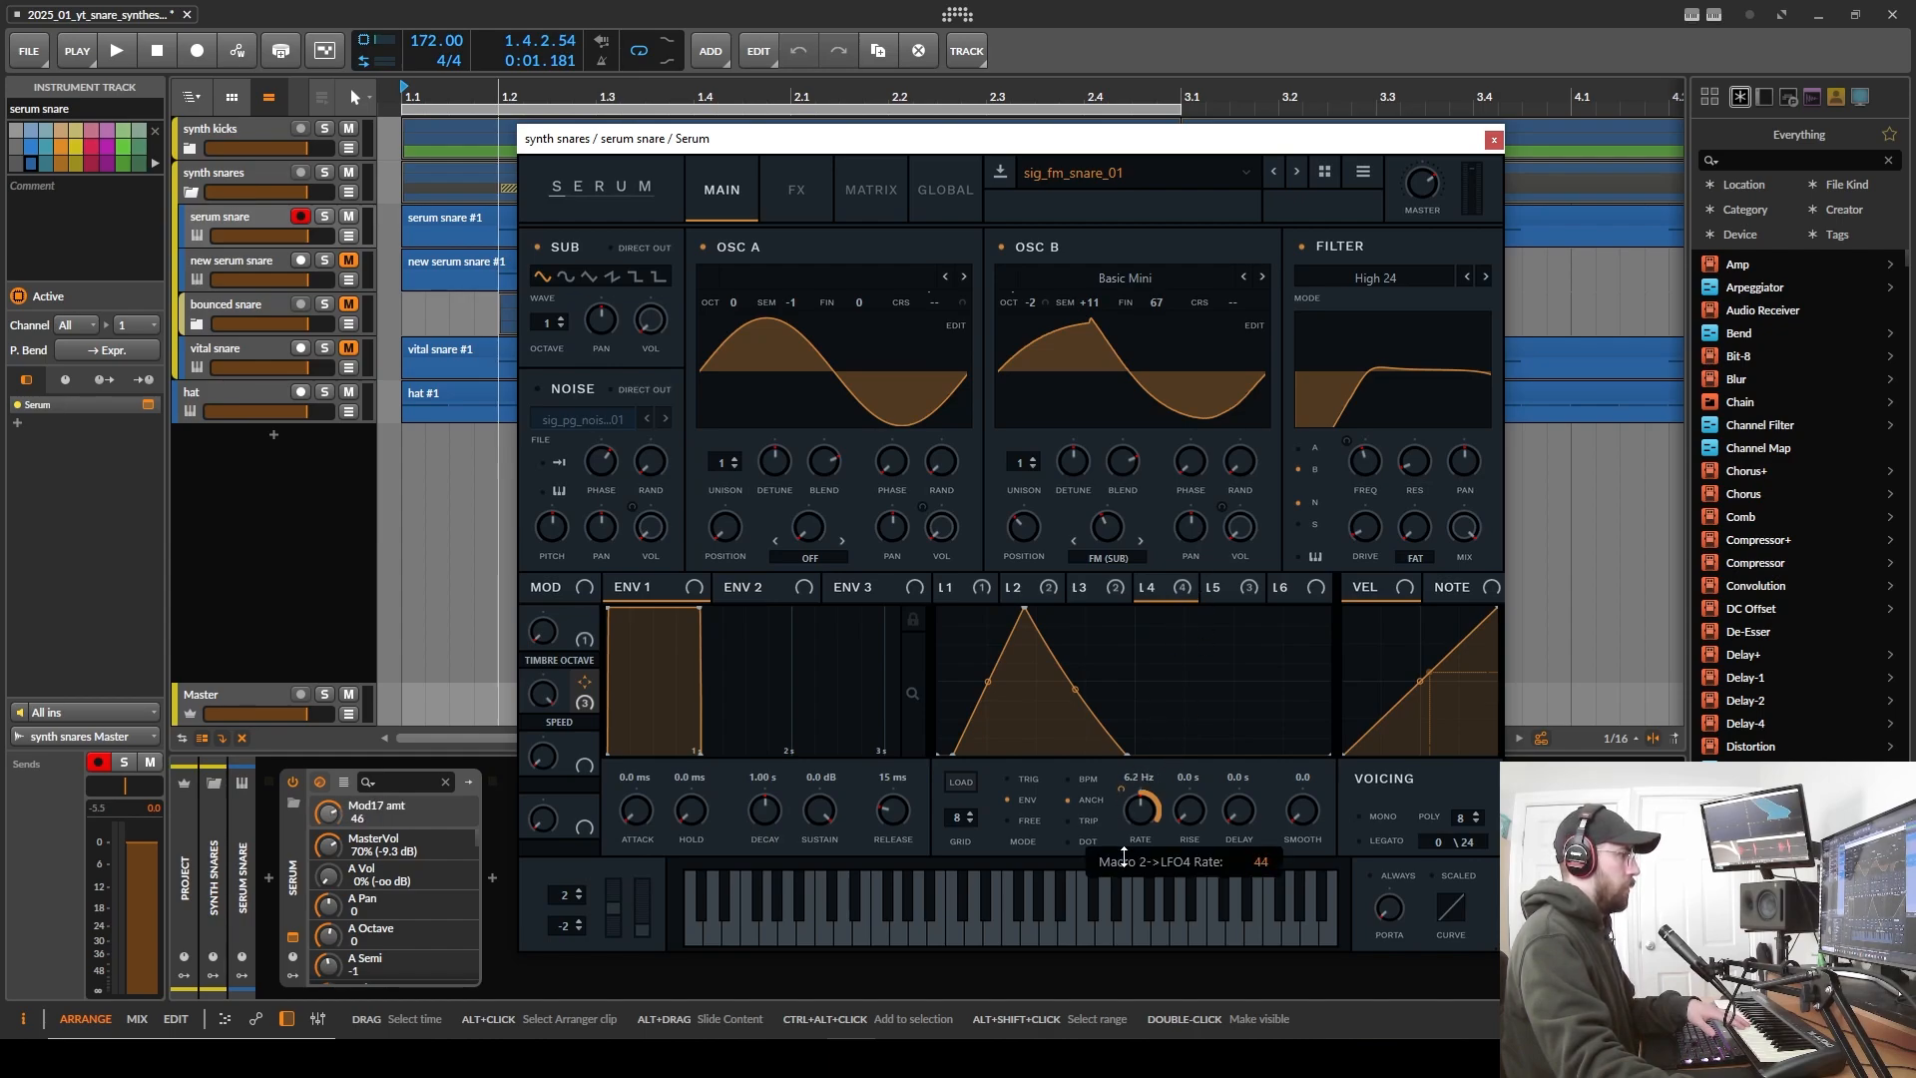
pyautogui.moveTo(1122, 868); pyautogui.dragTo(1122, 890)
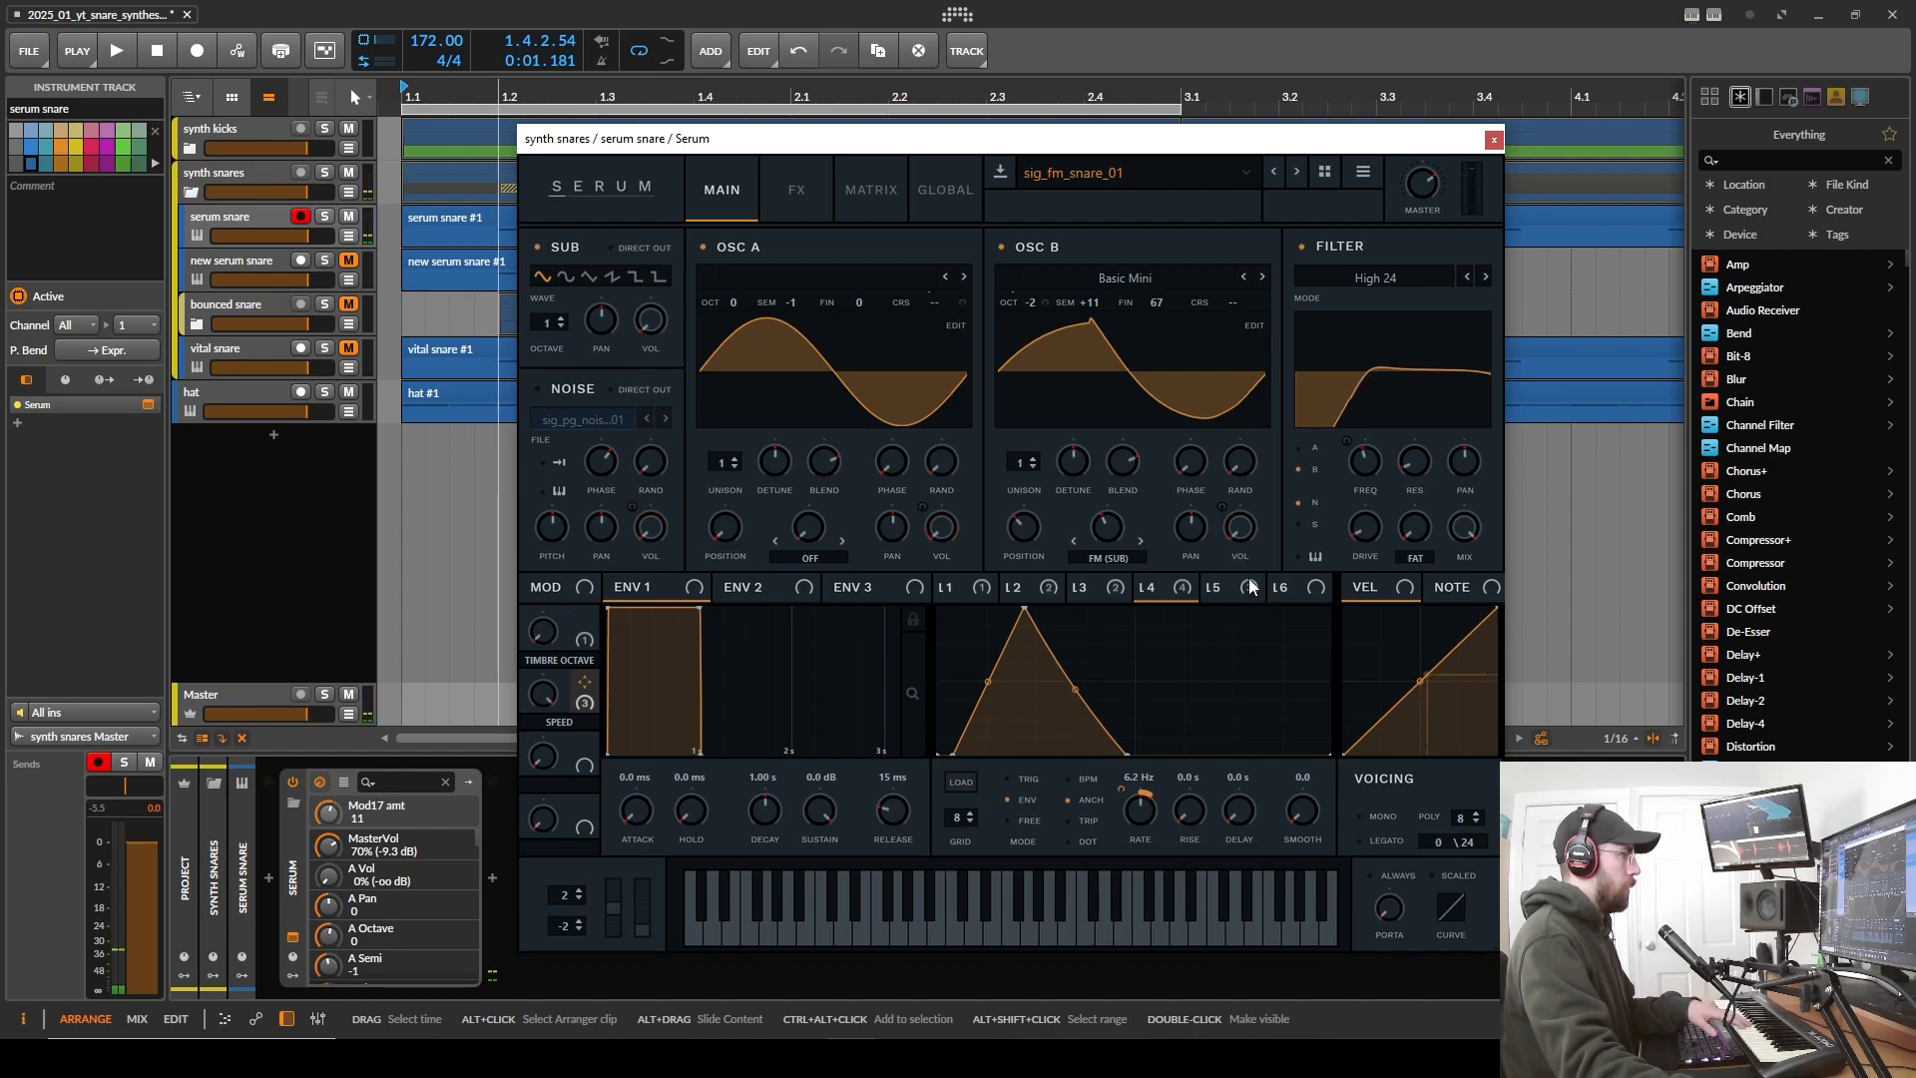
# - Switch the noise oscillator back on and assign the Speed macro to LFO 5's rate with an amount of 17
pyautogui.click(1225, 589)
pyautogui.click(538, 388)
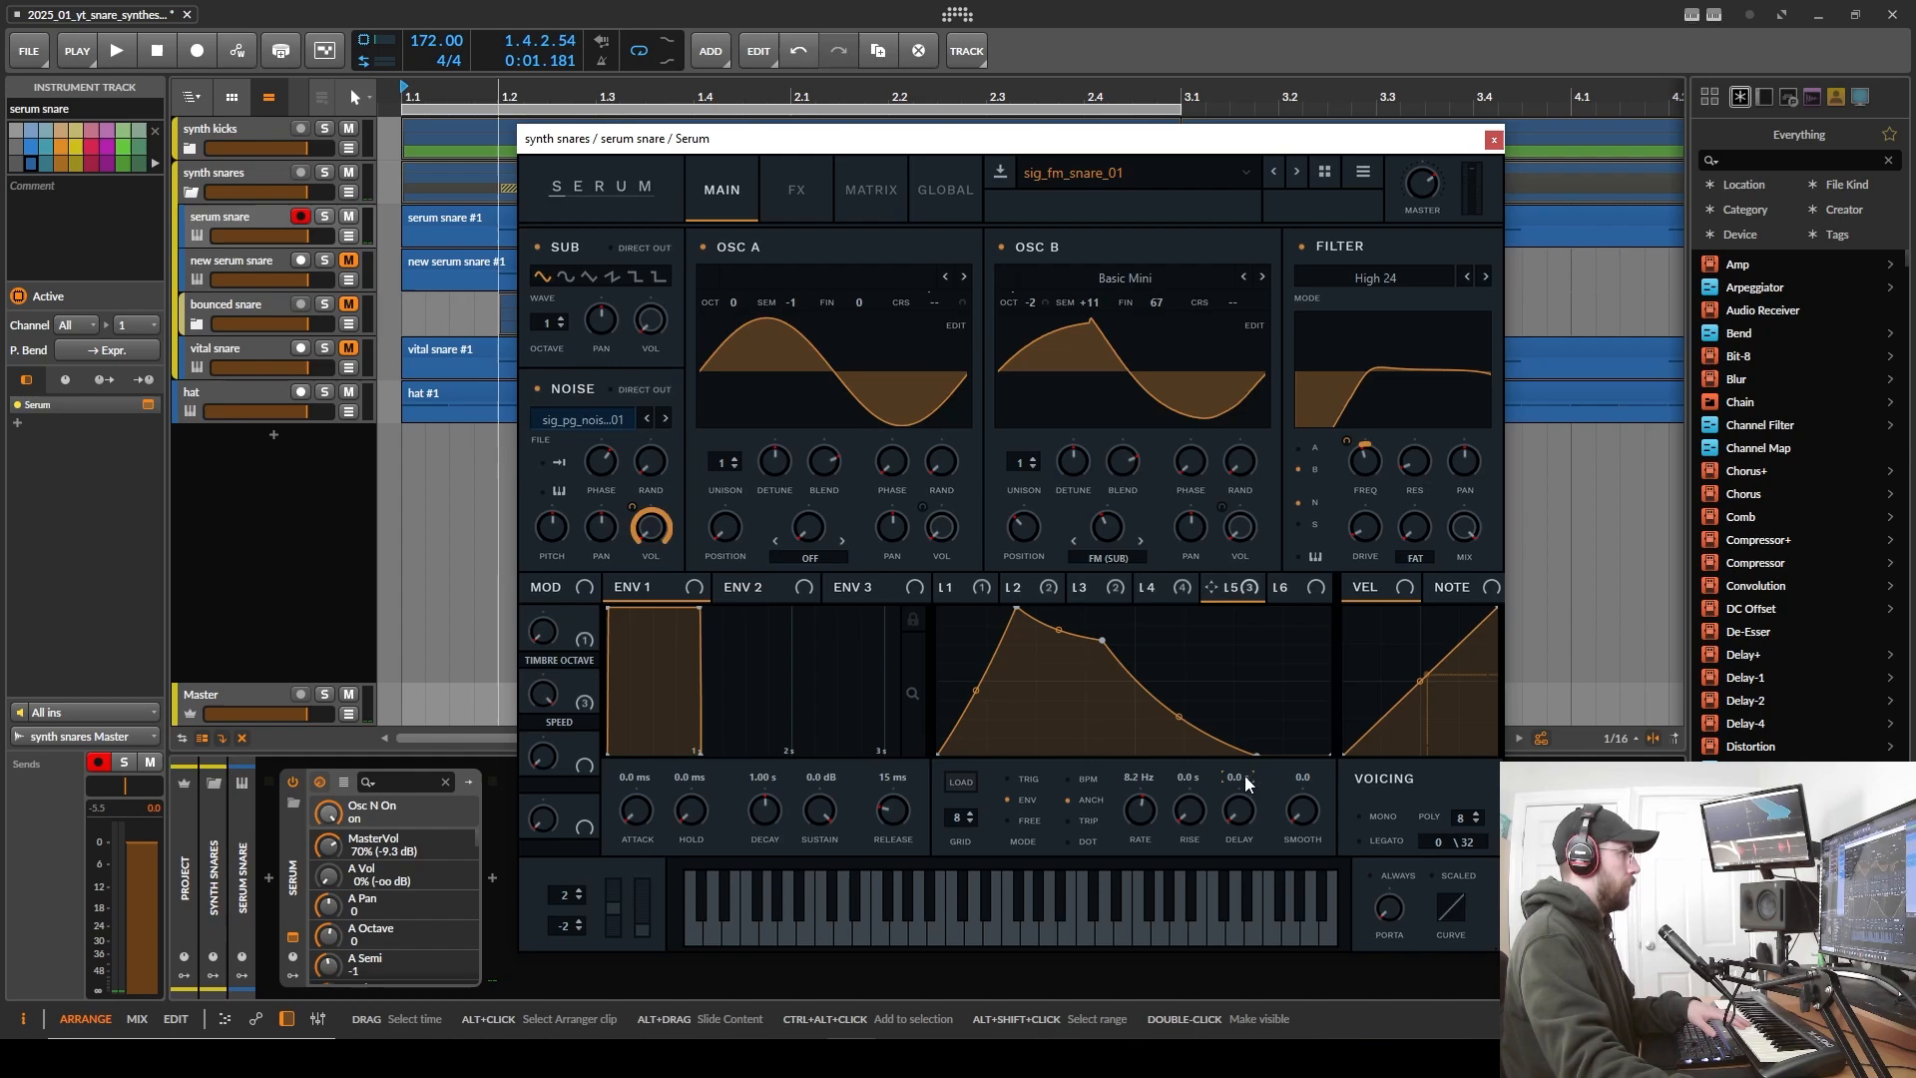
pyautogui.moveTo(583, 702); pyautogui.dragTo(1140, 842)
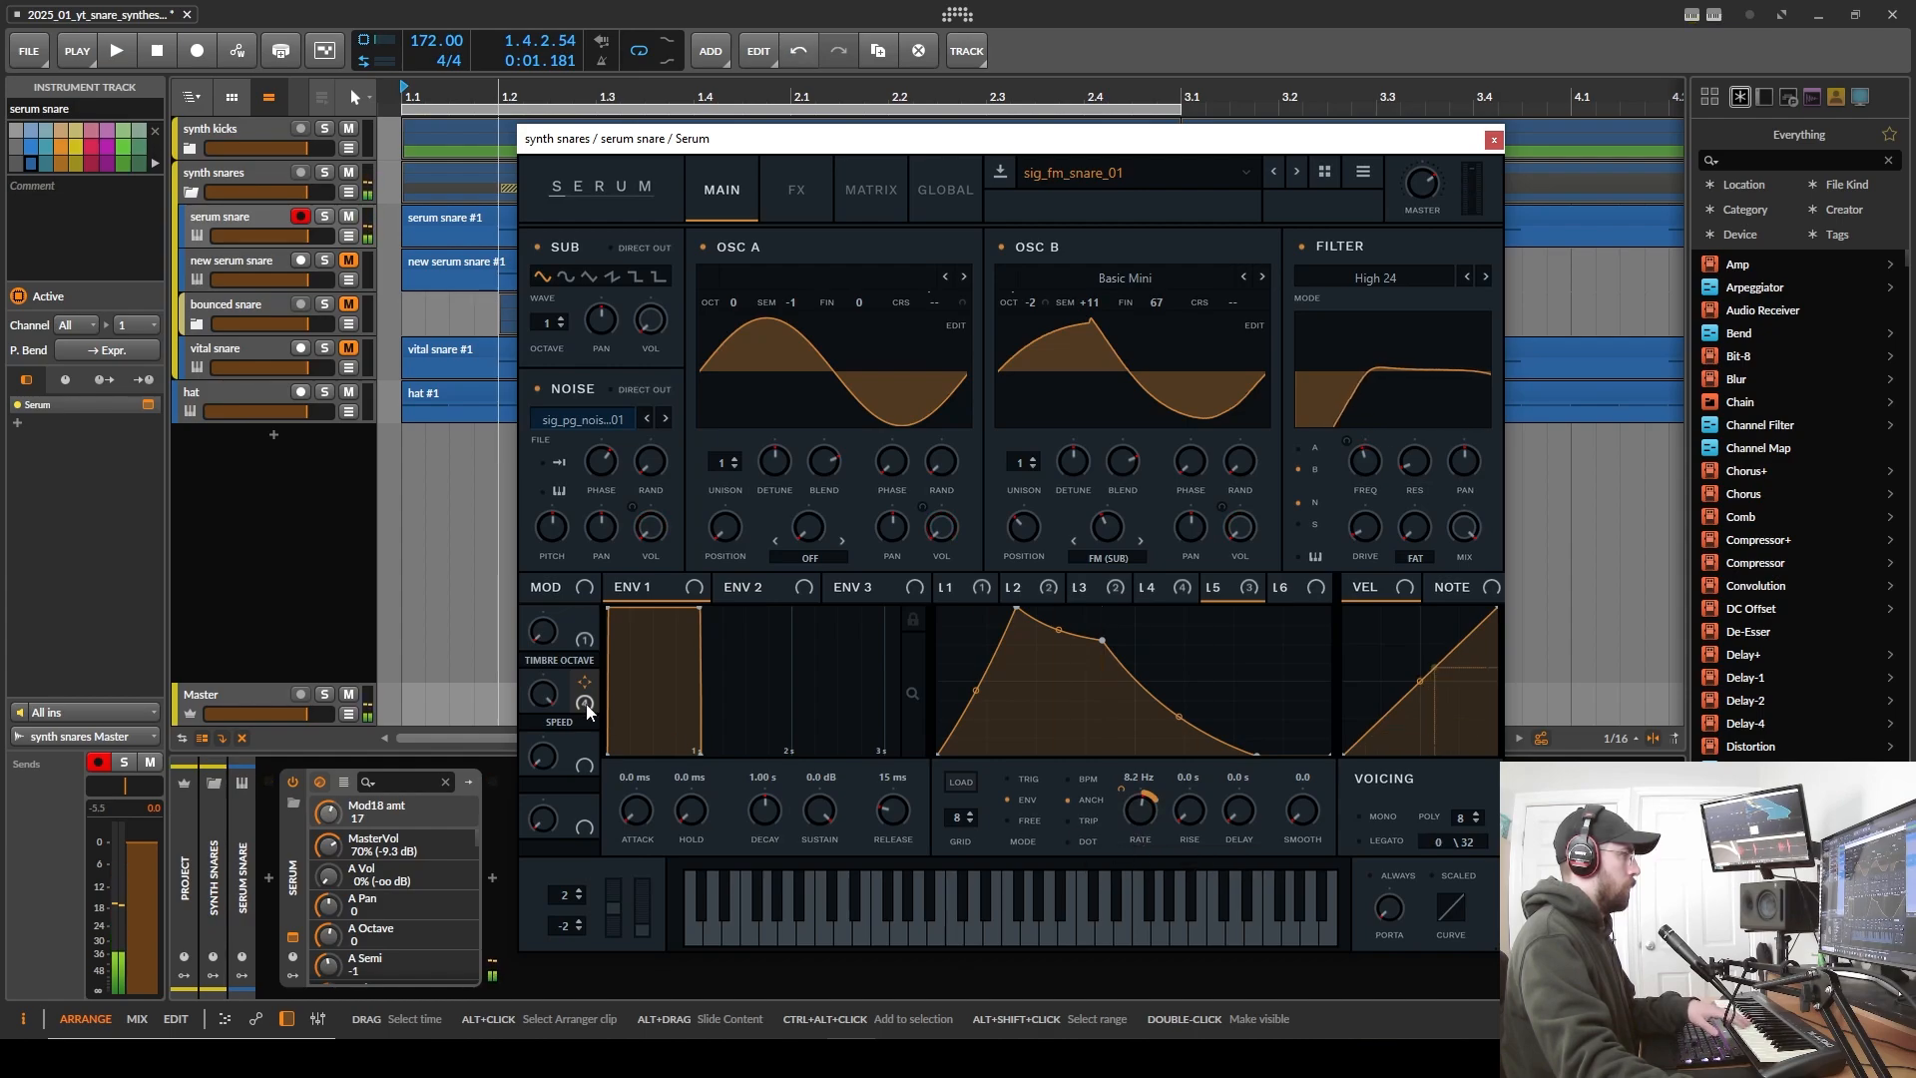
# - Audition the snare at different Speed macro settings and return the macro to 0%
pyautogui.moveTo(541, 697); pyautogui.dragTo(553, 1008)
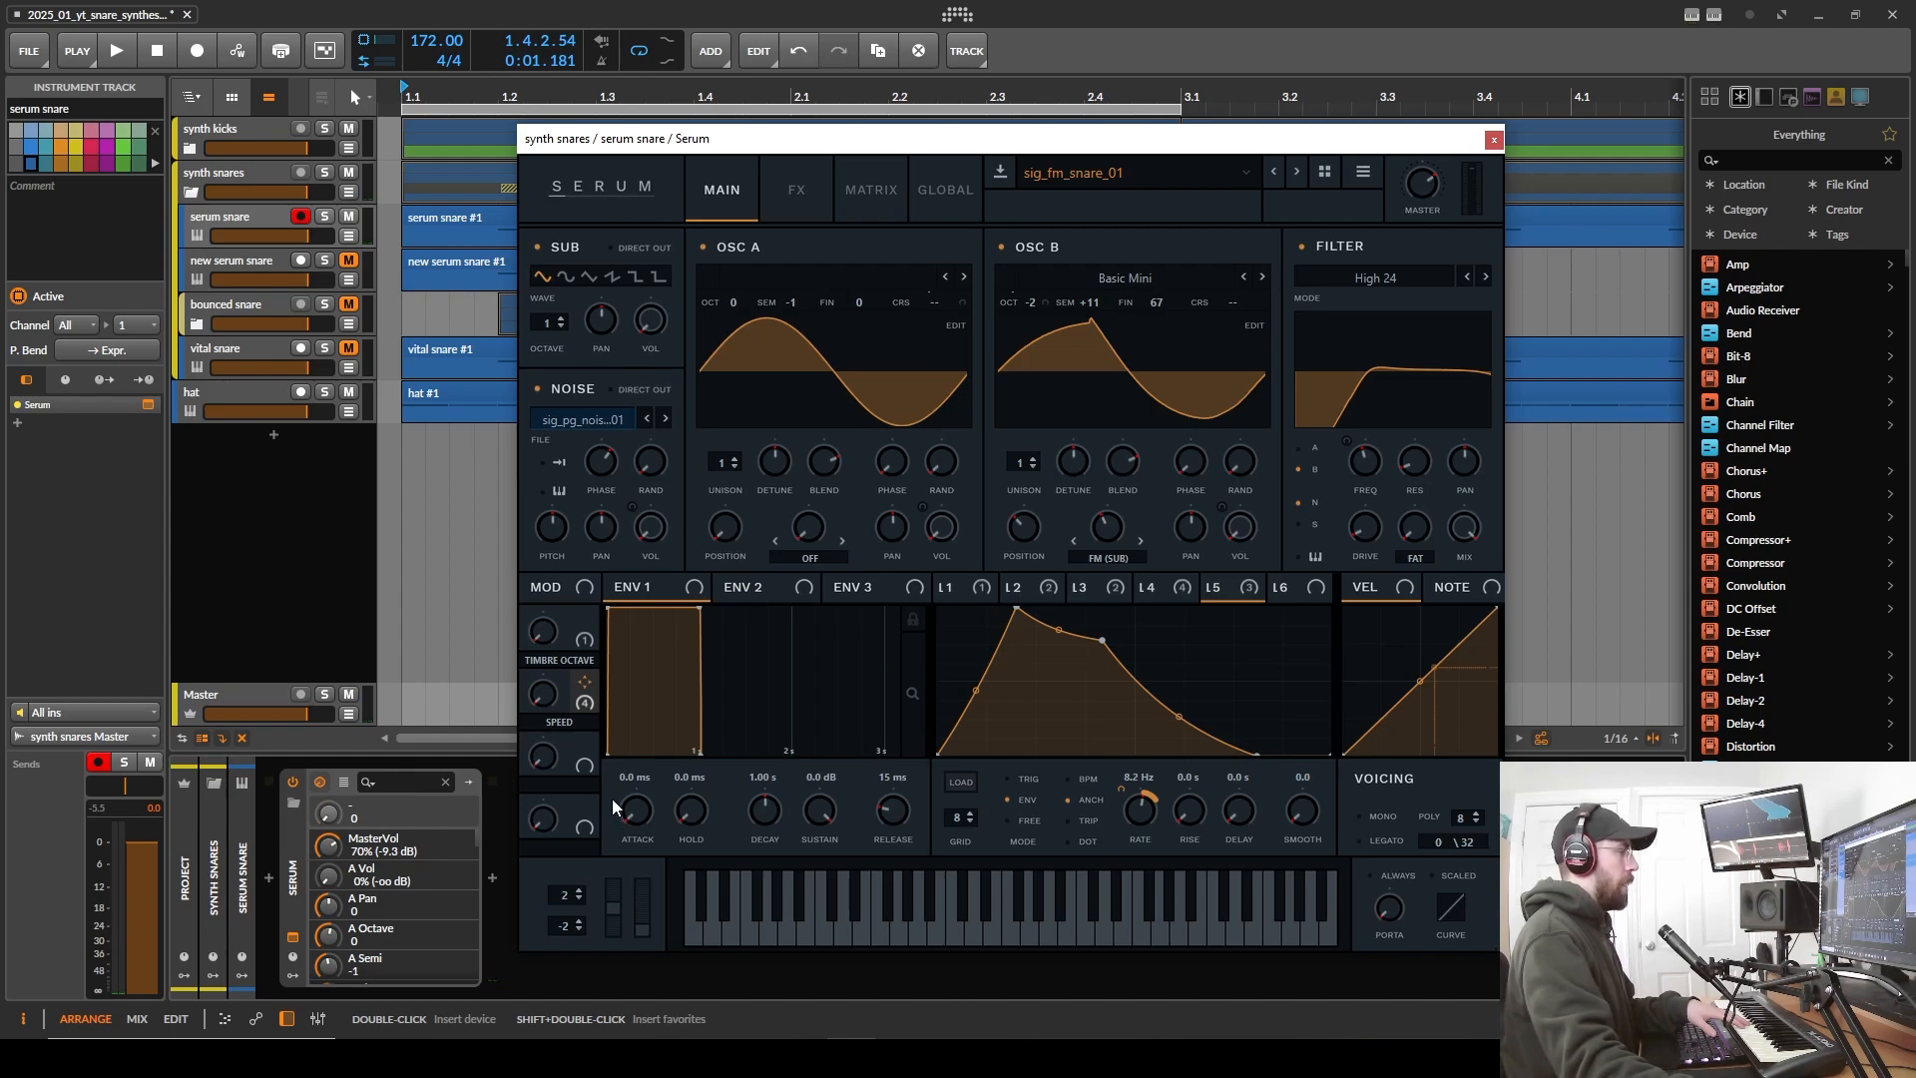
pyautogui.moveTo(536, 699)
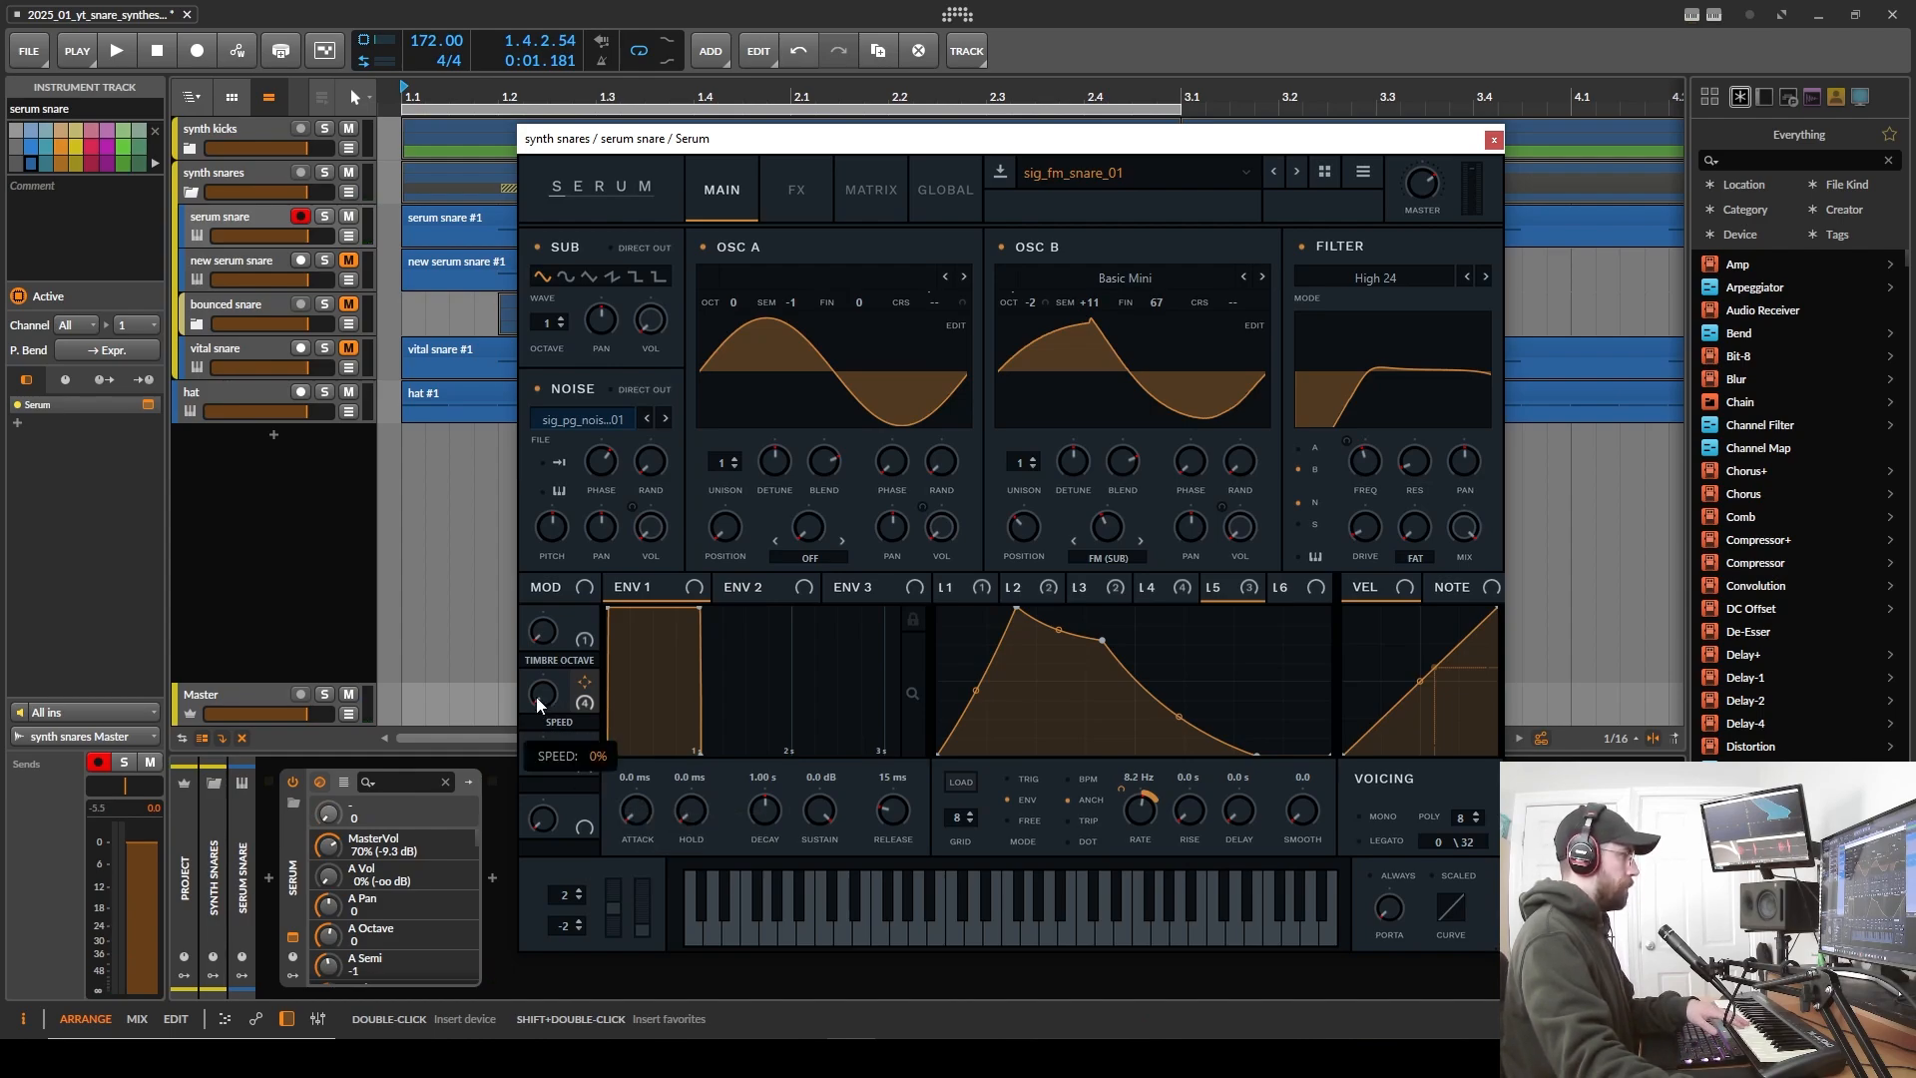
pyautogui.moveTo(536, 696); pyautogui.dragTo(621, 817)
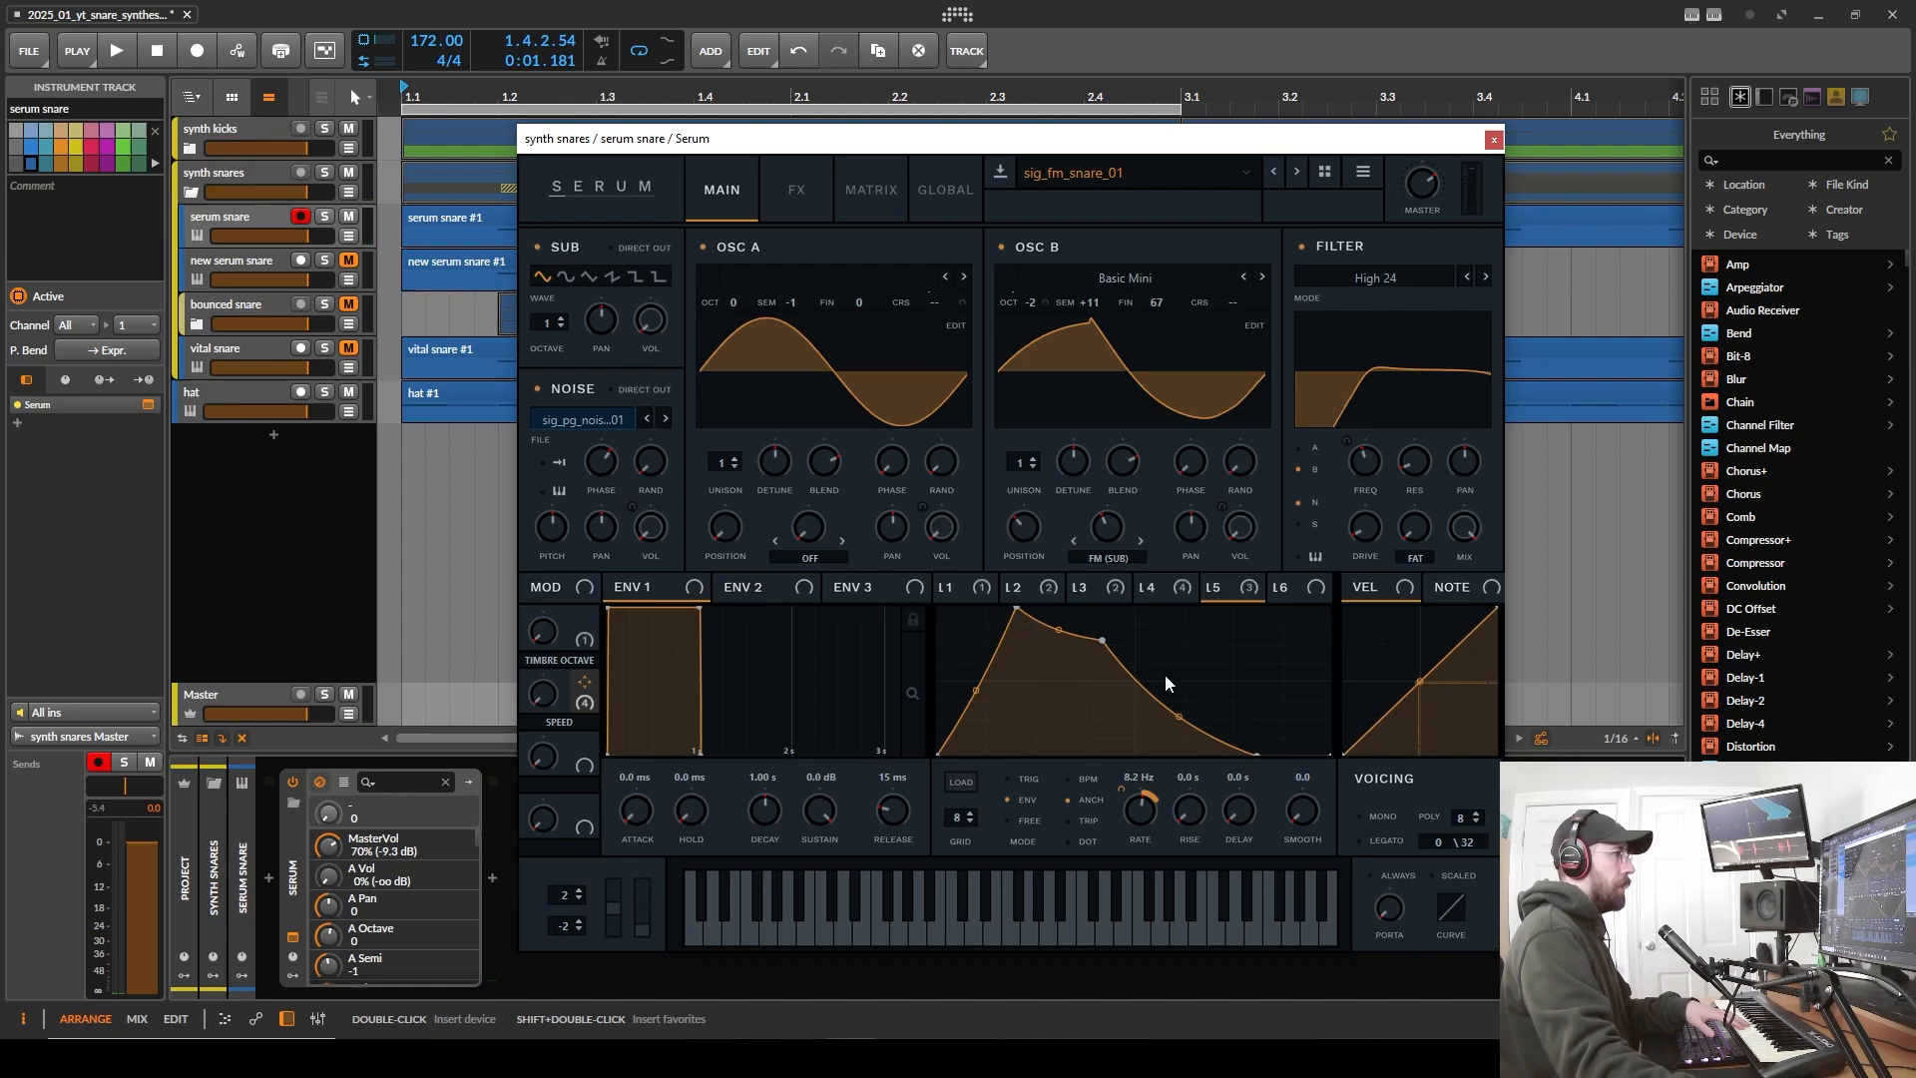
pyautogui.moveTo(1194, 582)
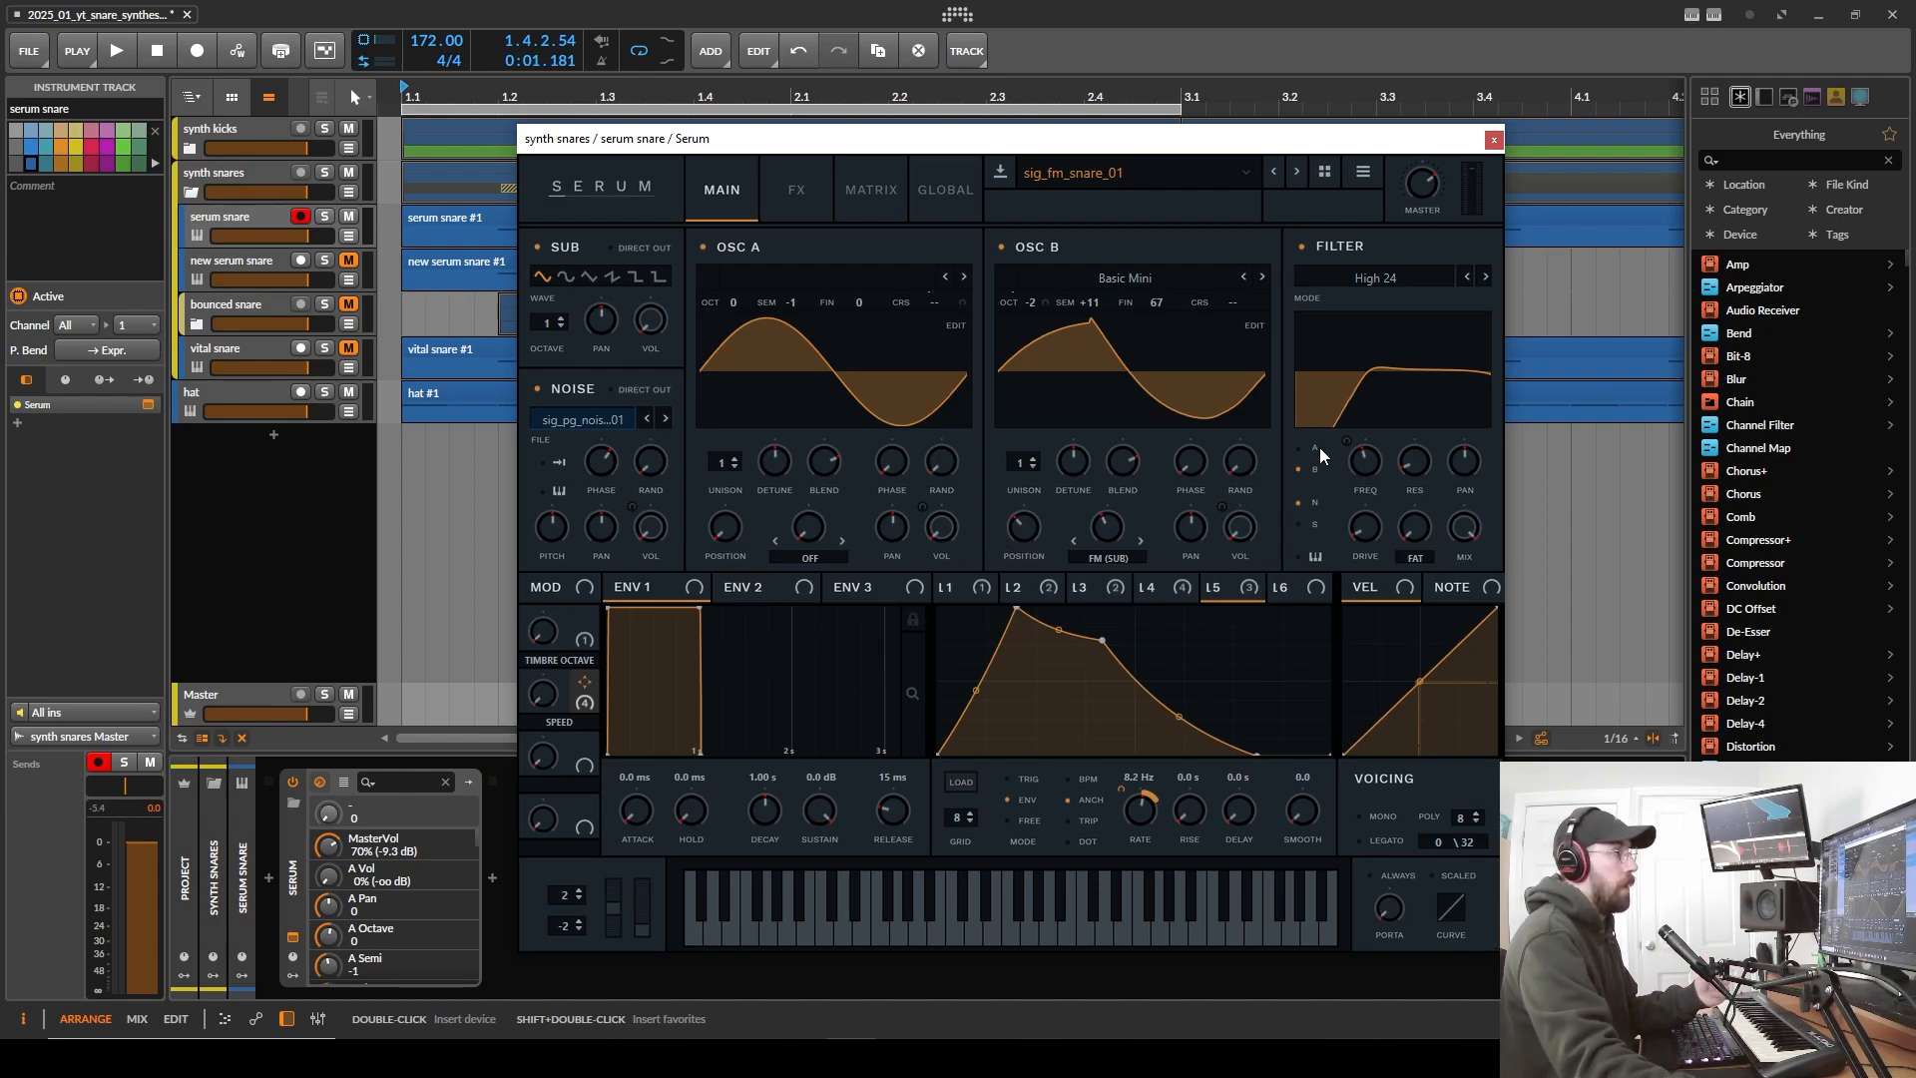
# - Close the synth window, mute the serum snare track and unmute the vital snare track
pyautogui.click(1495, 140)
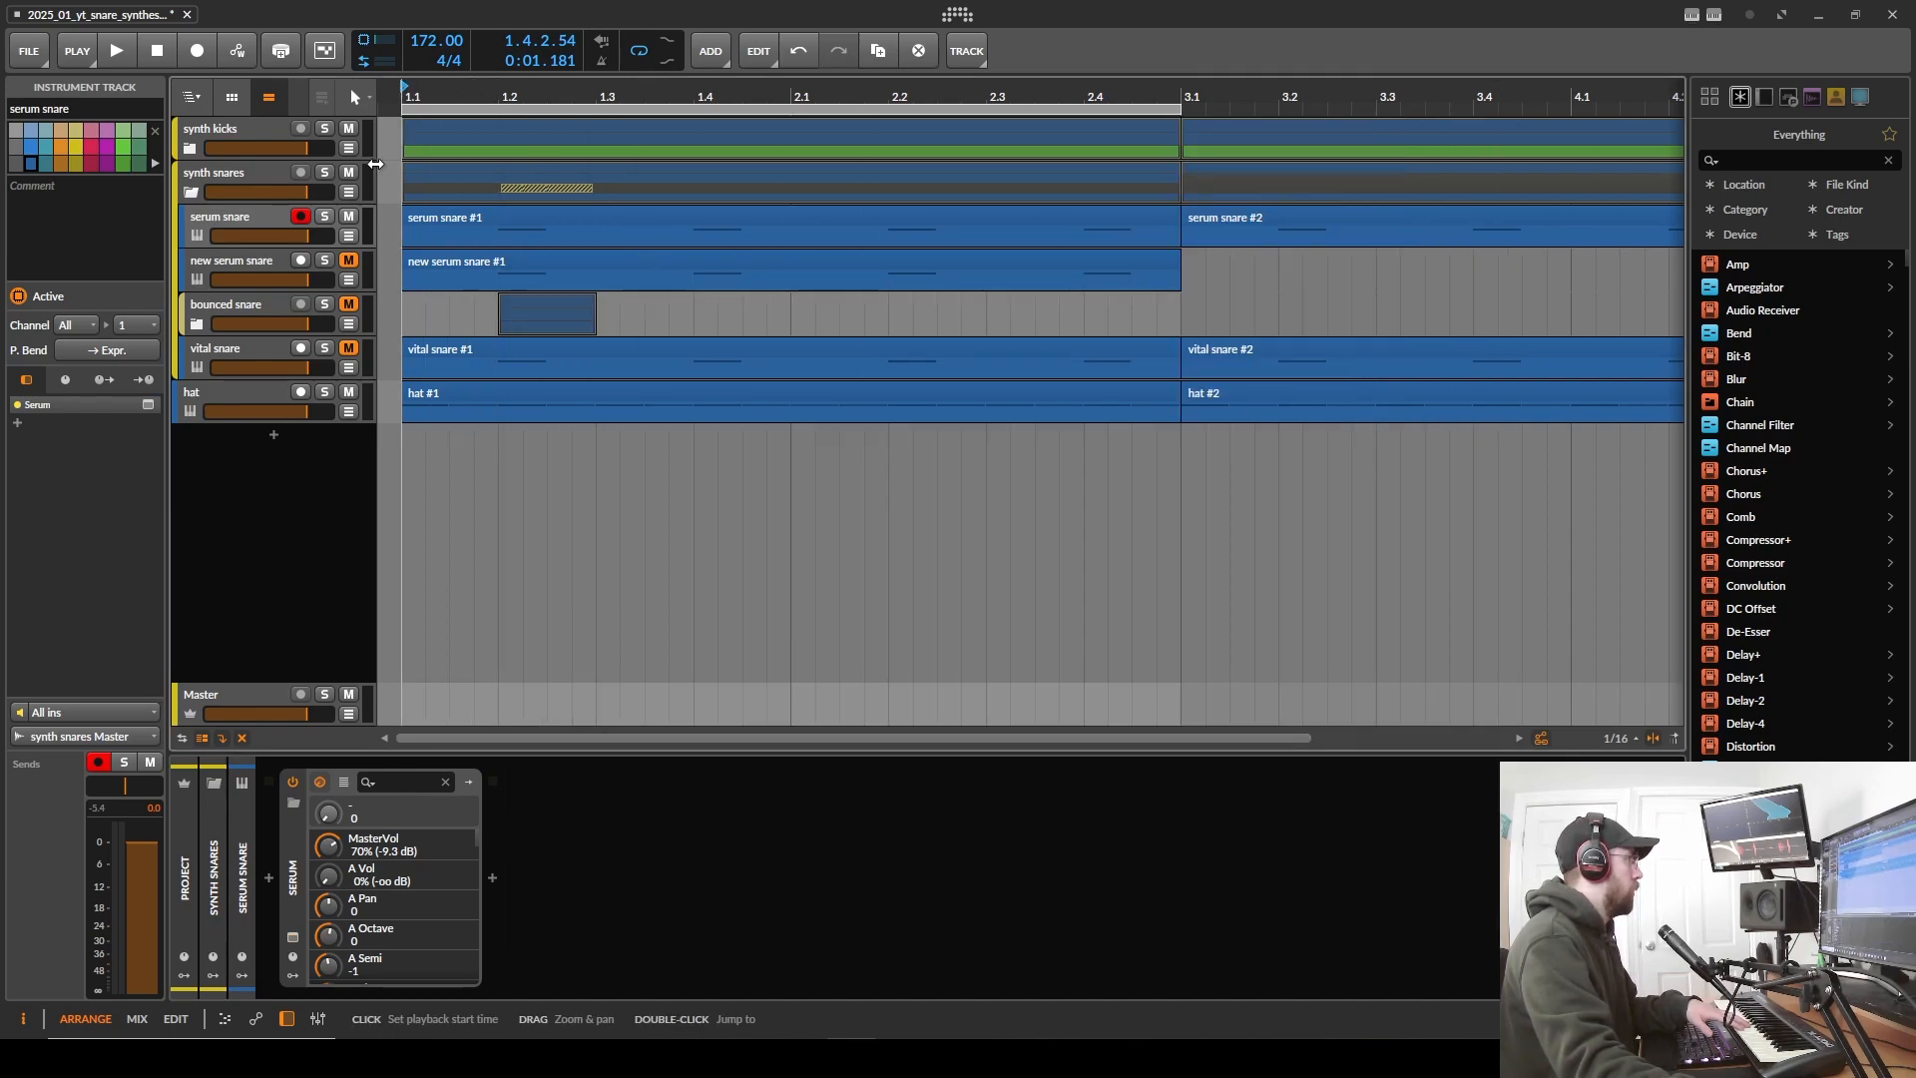
pyautogui.click(349, 216)
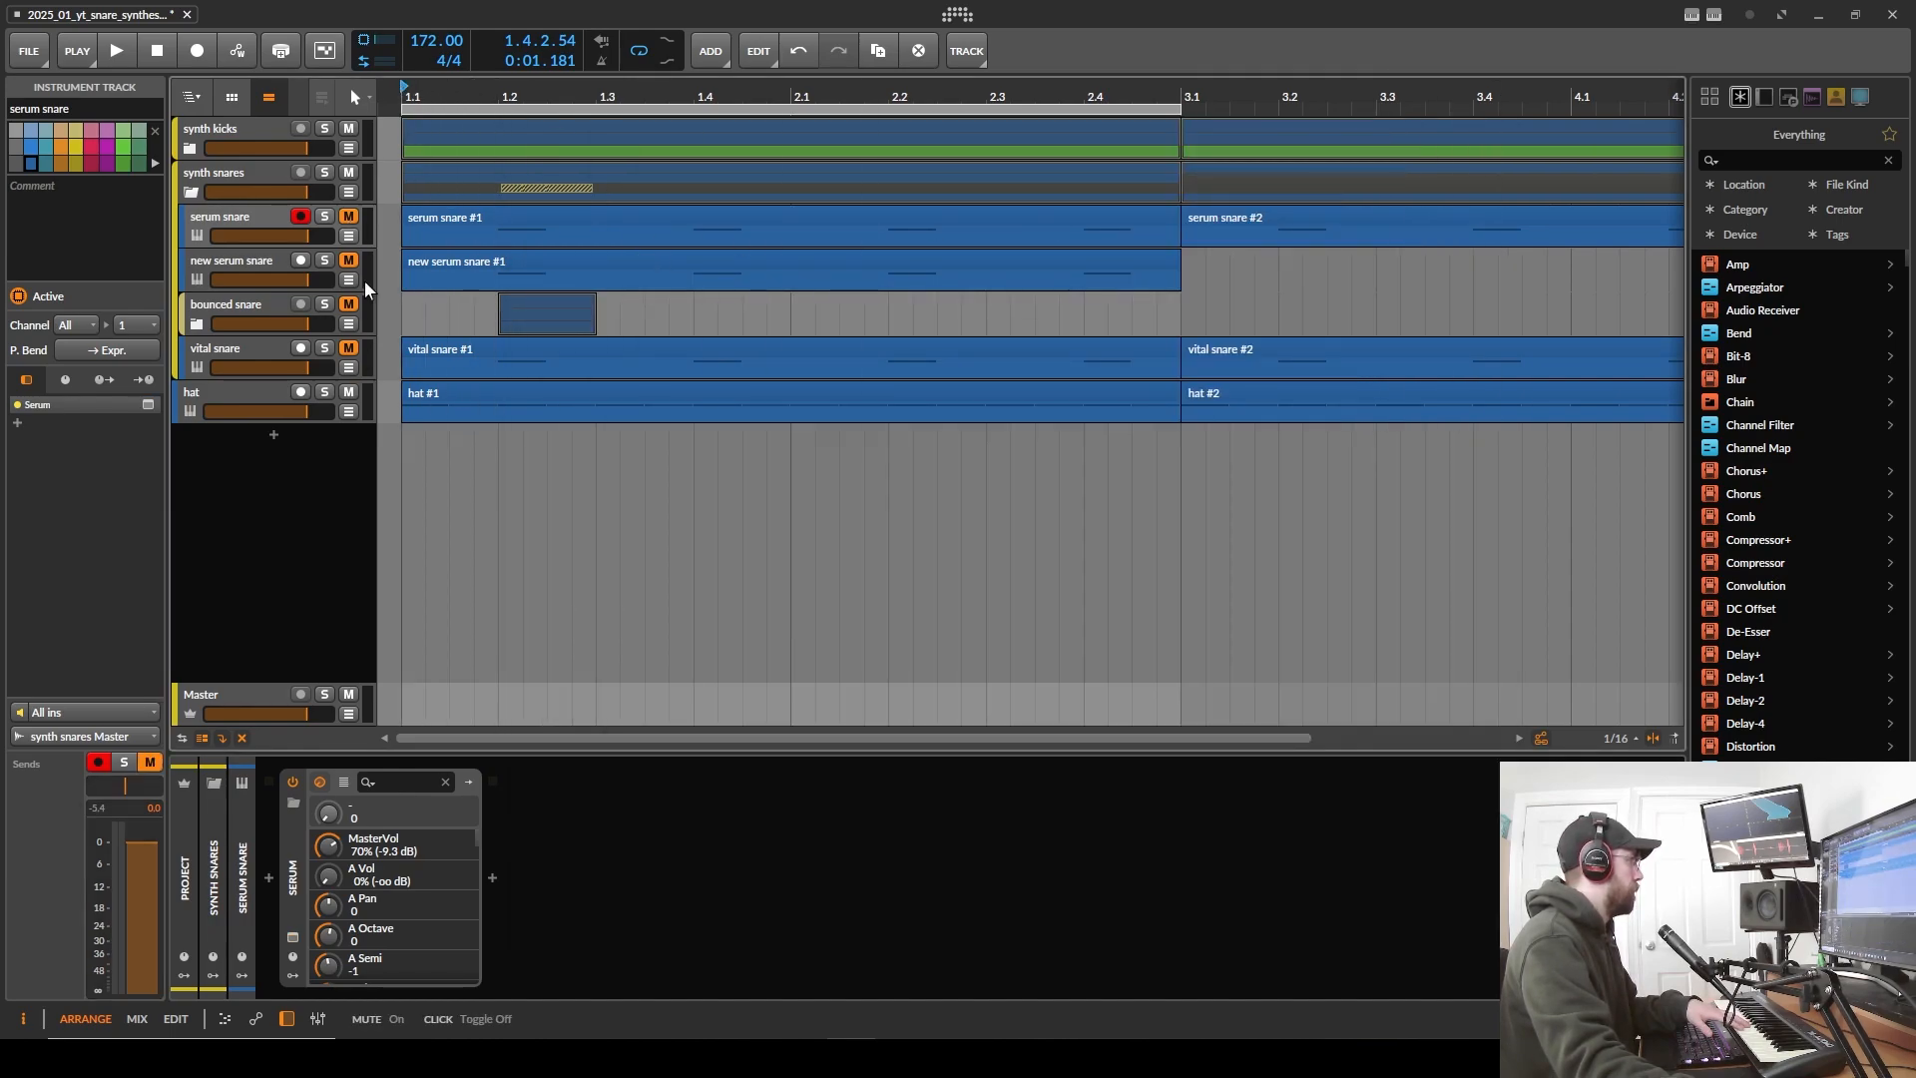
pyautogui.click(348, 349)
# - Play the beat with the vital snare, stop playback, and open that track's Vital synth
pyautogui.press('space')
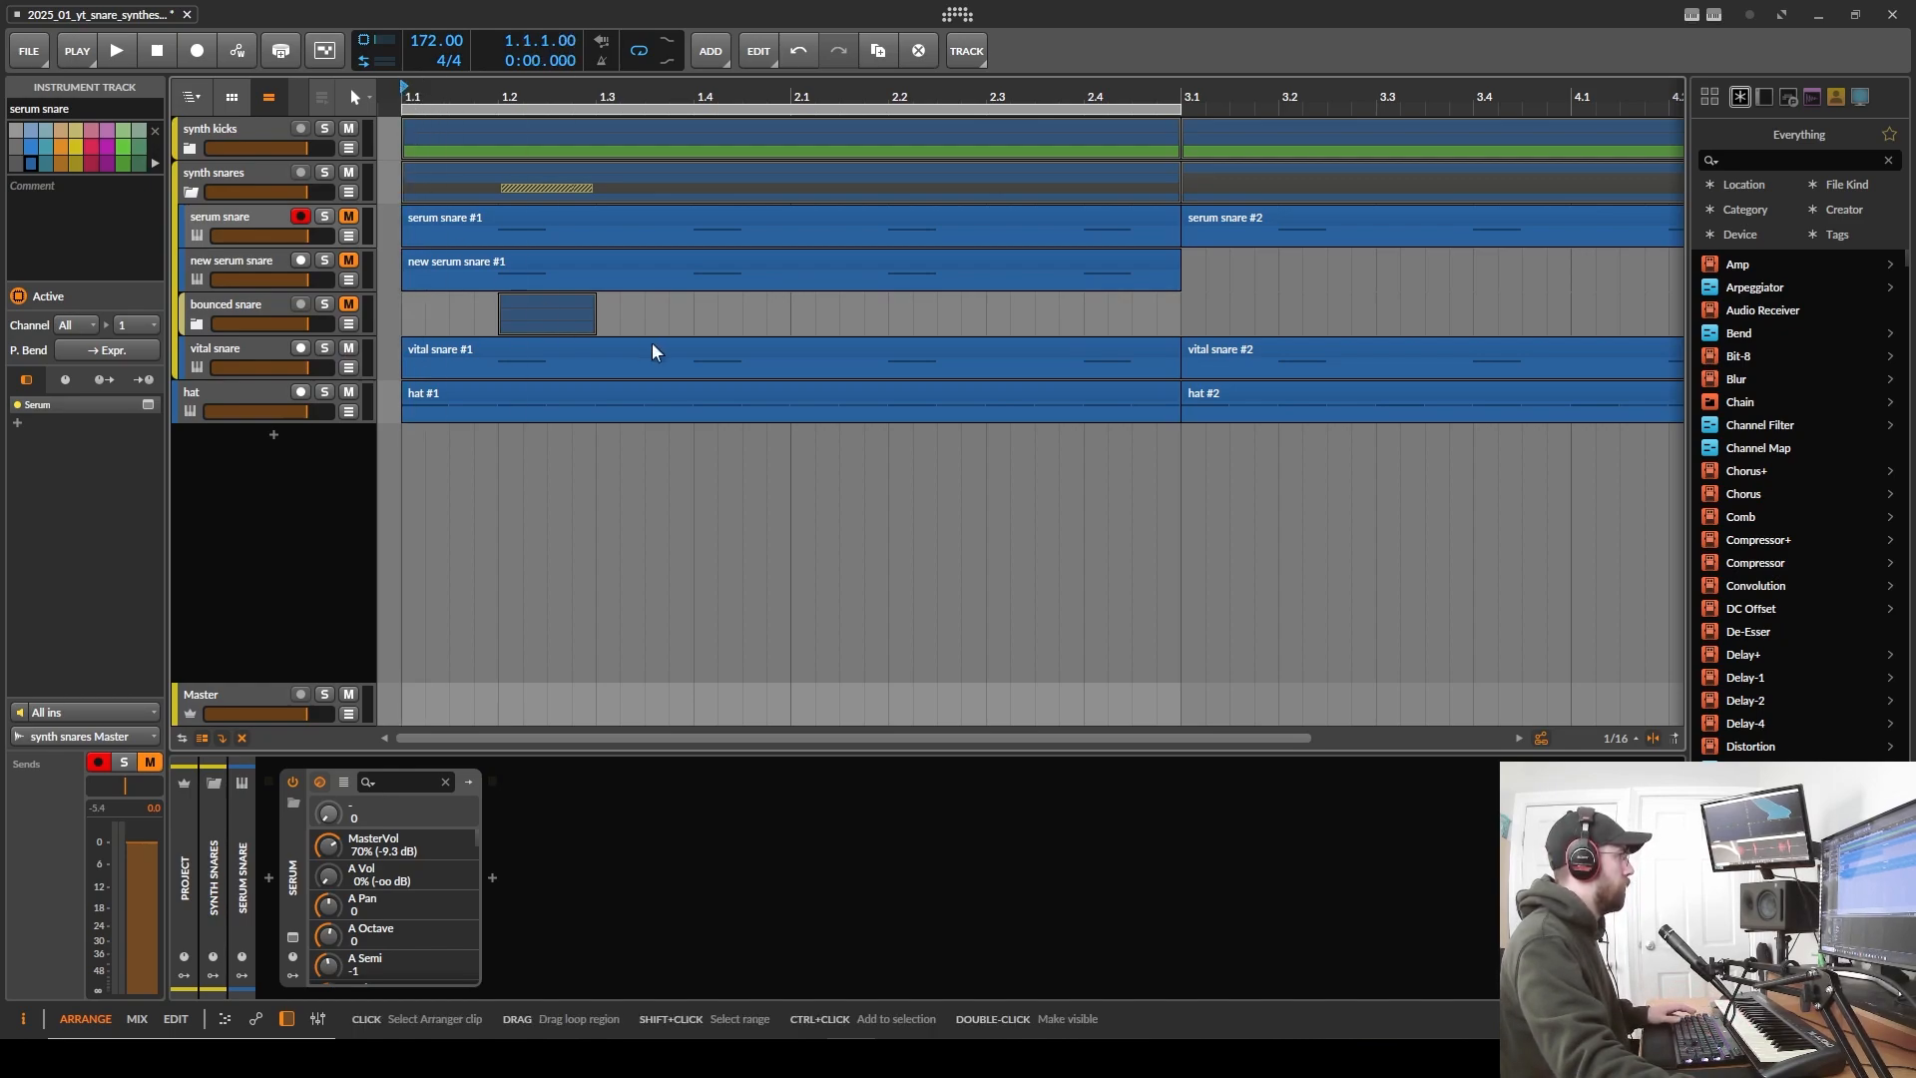
pyautogui.click(646, 354)
pyautogui.press('space')
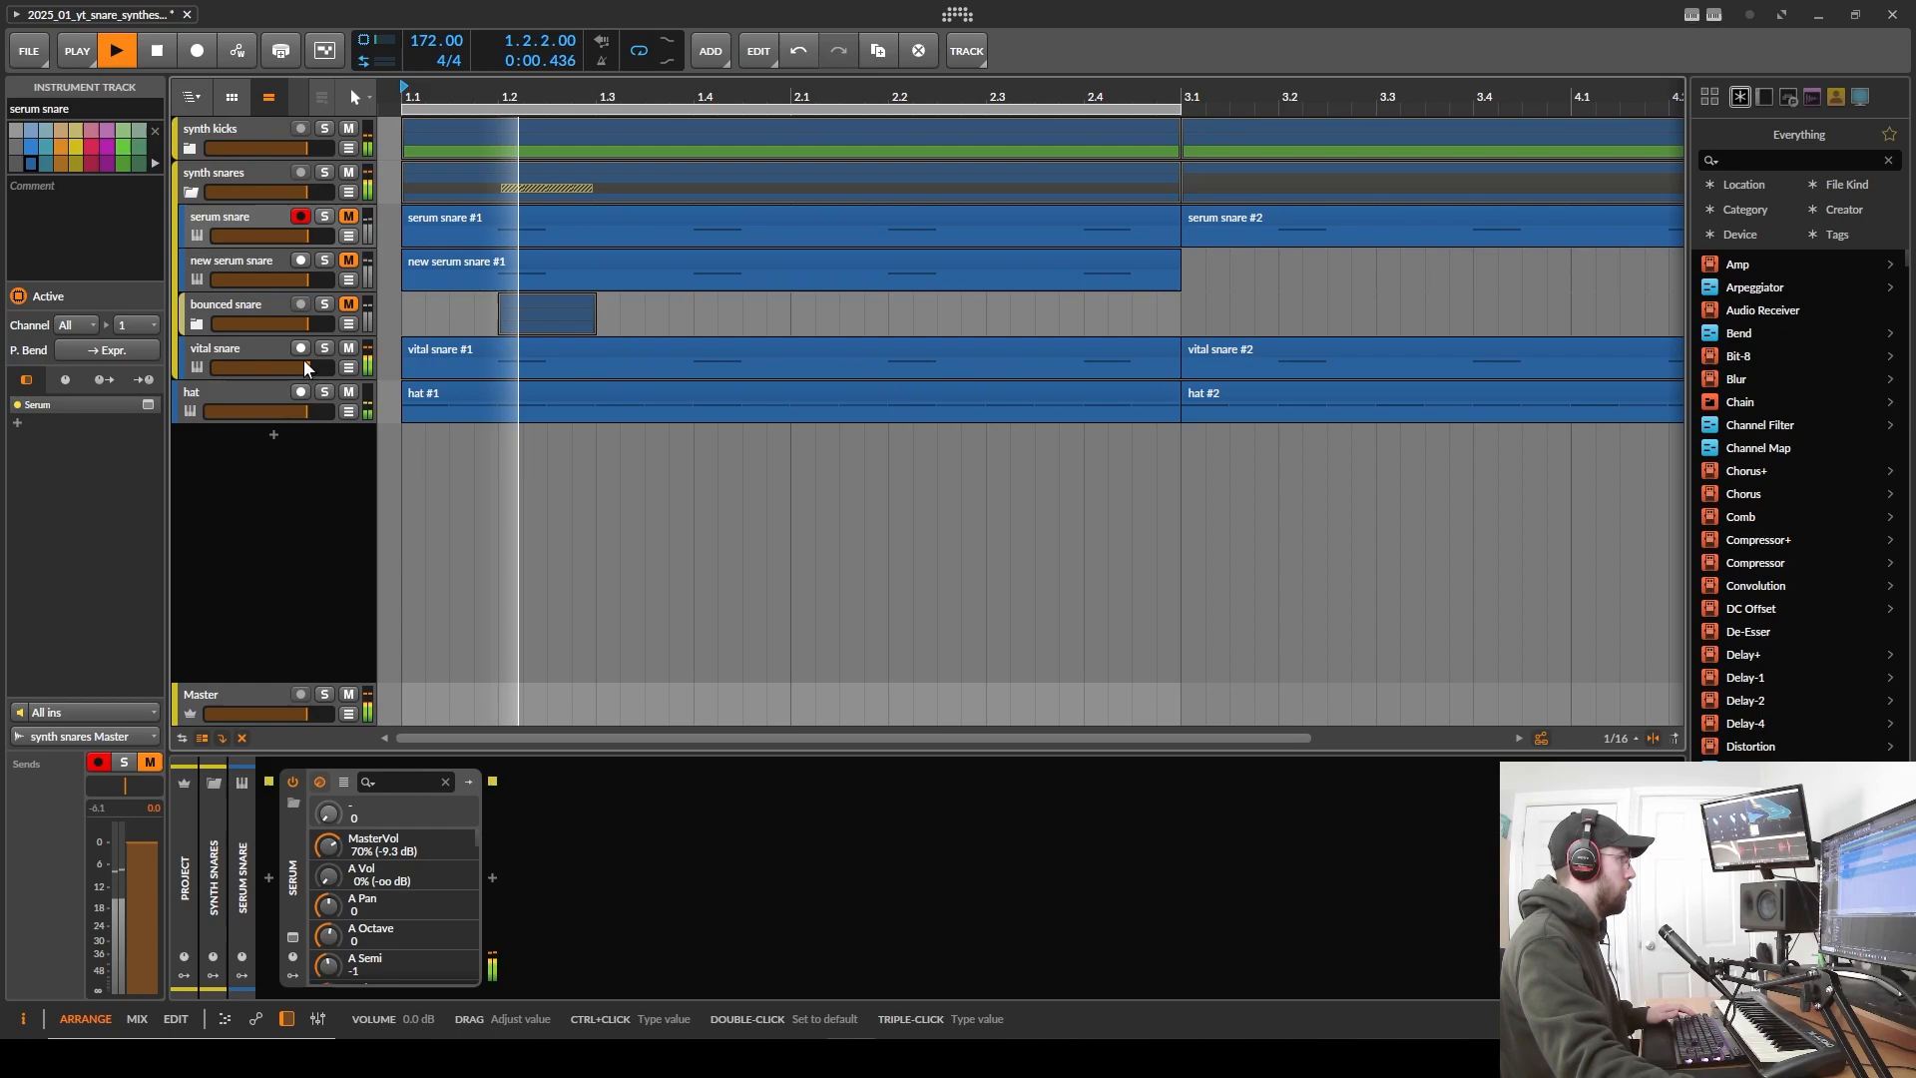
pyautogui.press('space')
pyautogui.click(274, 356)
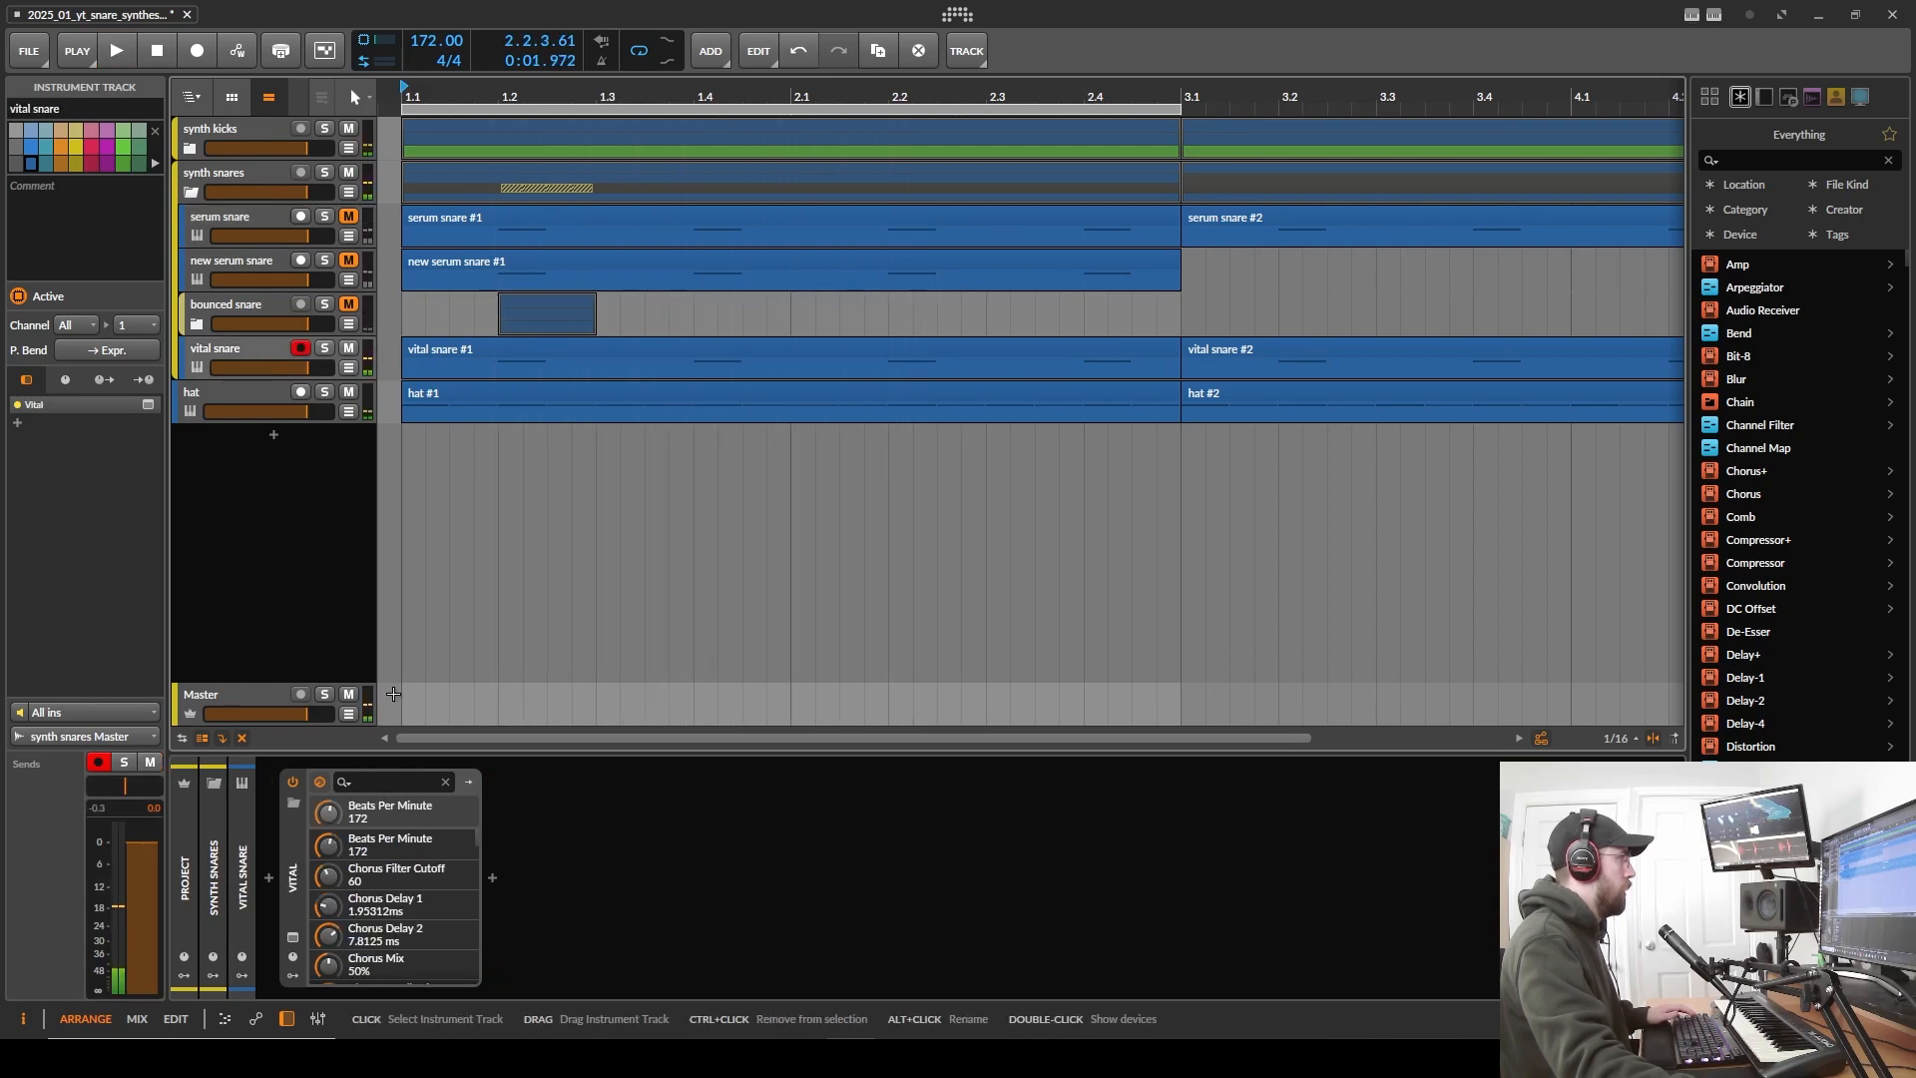
pyautogui.click(292, 936)
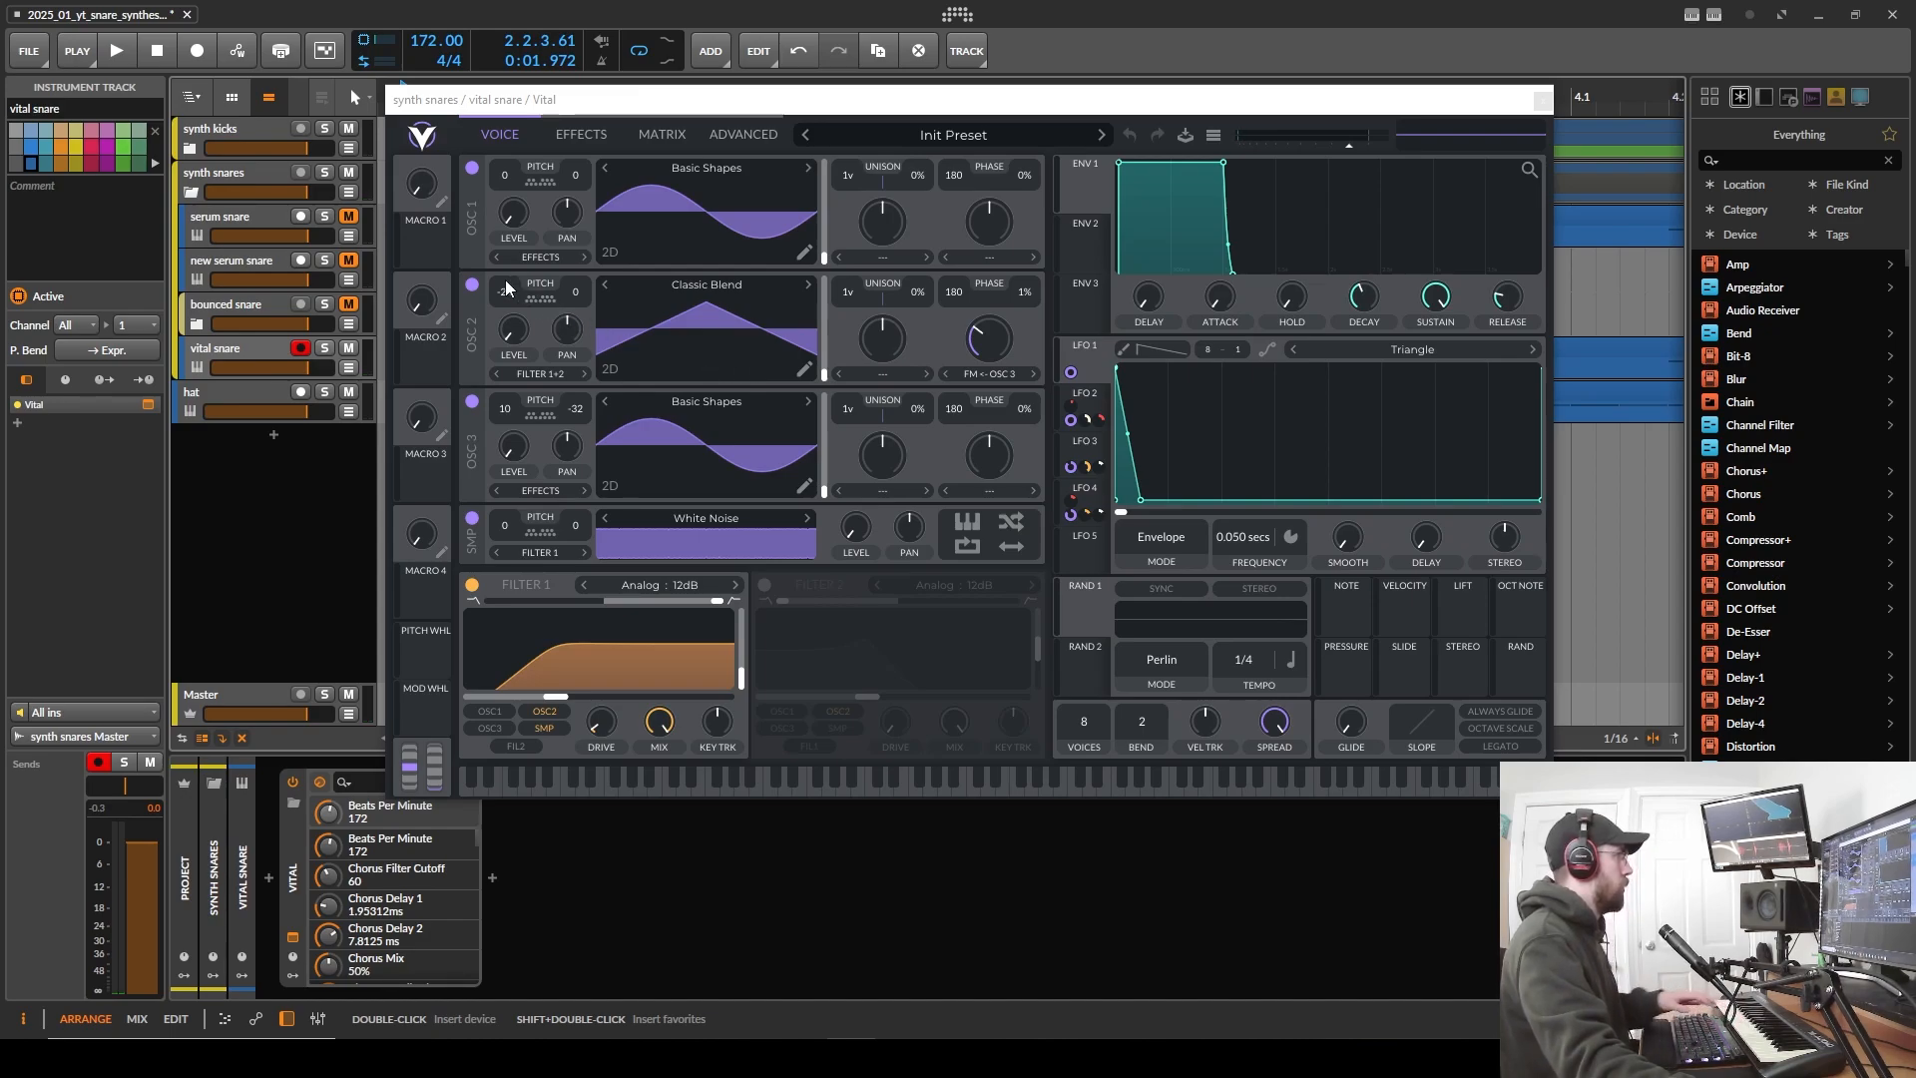
# - Audition the vital snare in the beat with Oscillator 2 switched off, and switch the oscillator back on
pyautogui.click(473, 286)
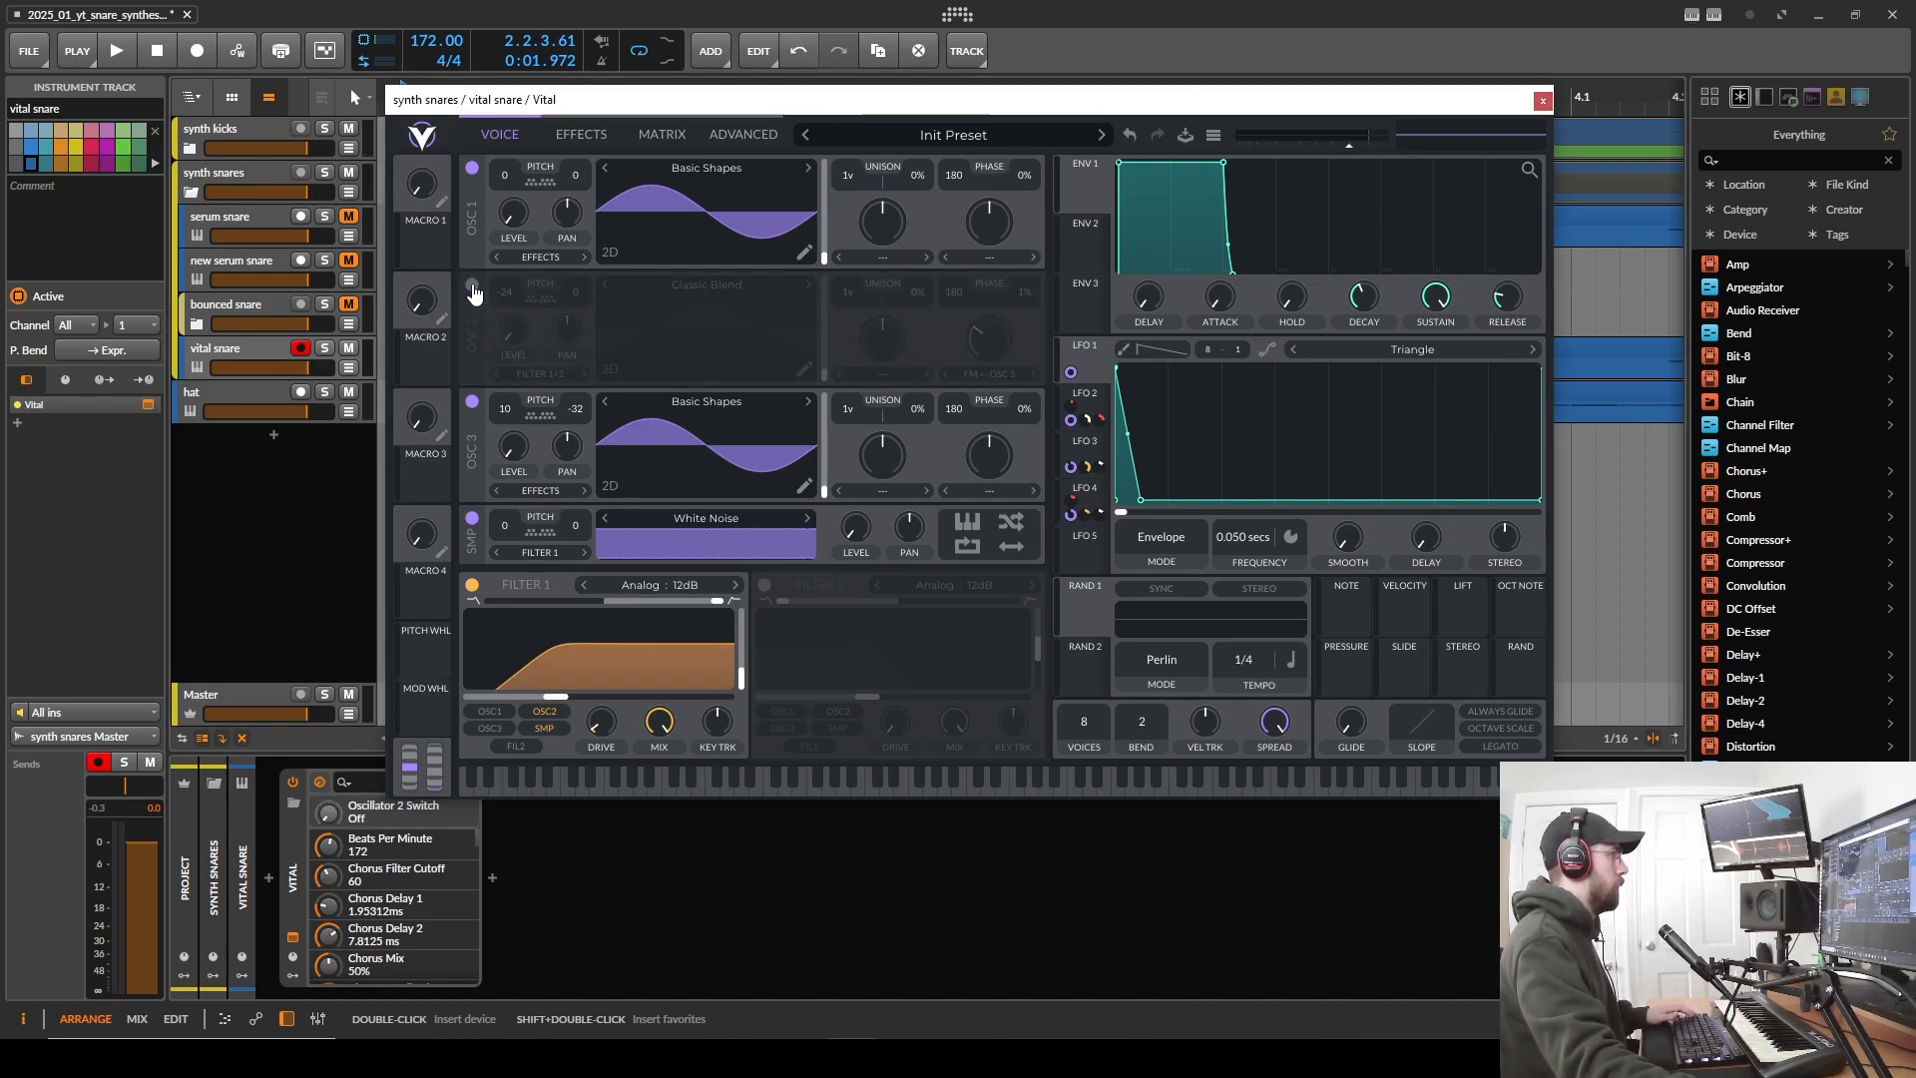
pyautogui.click(117, 51)
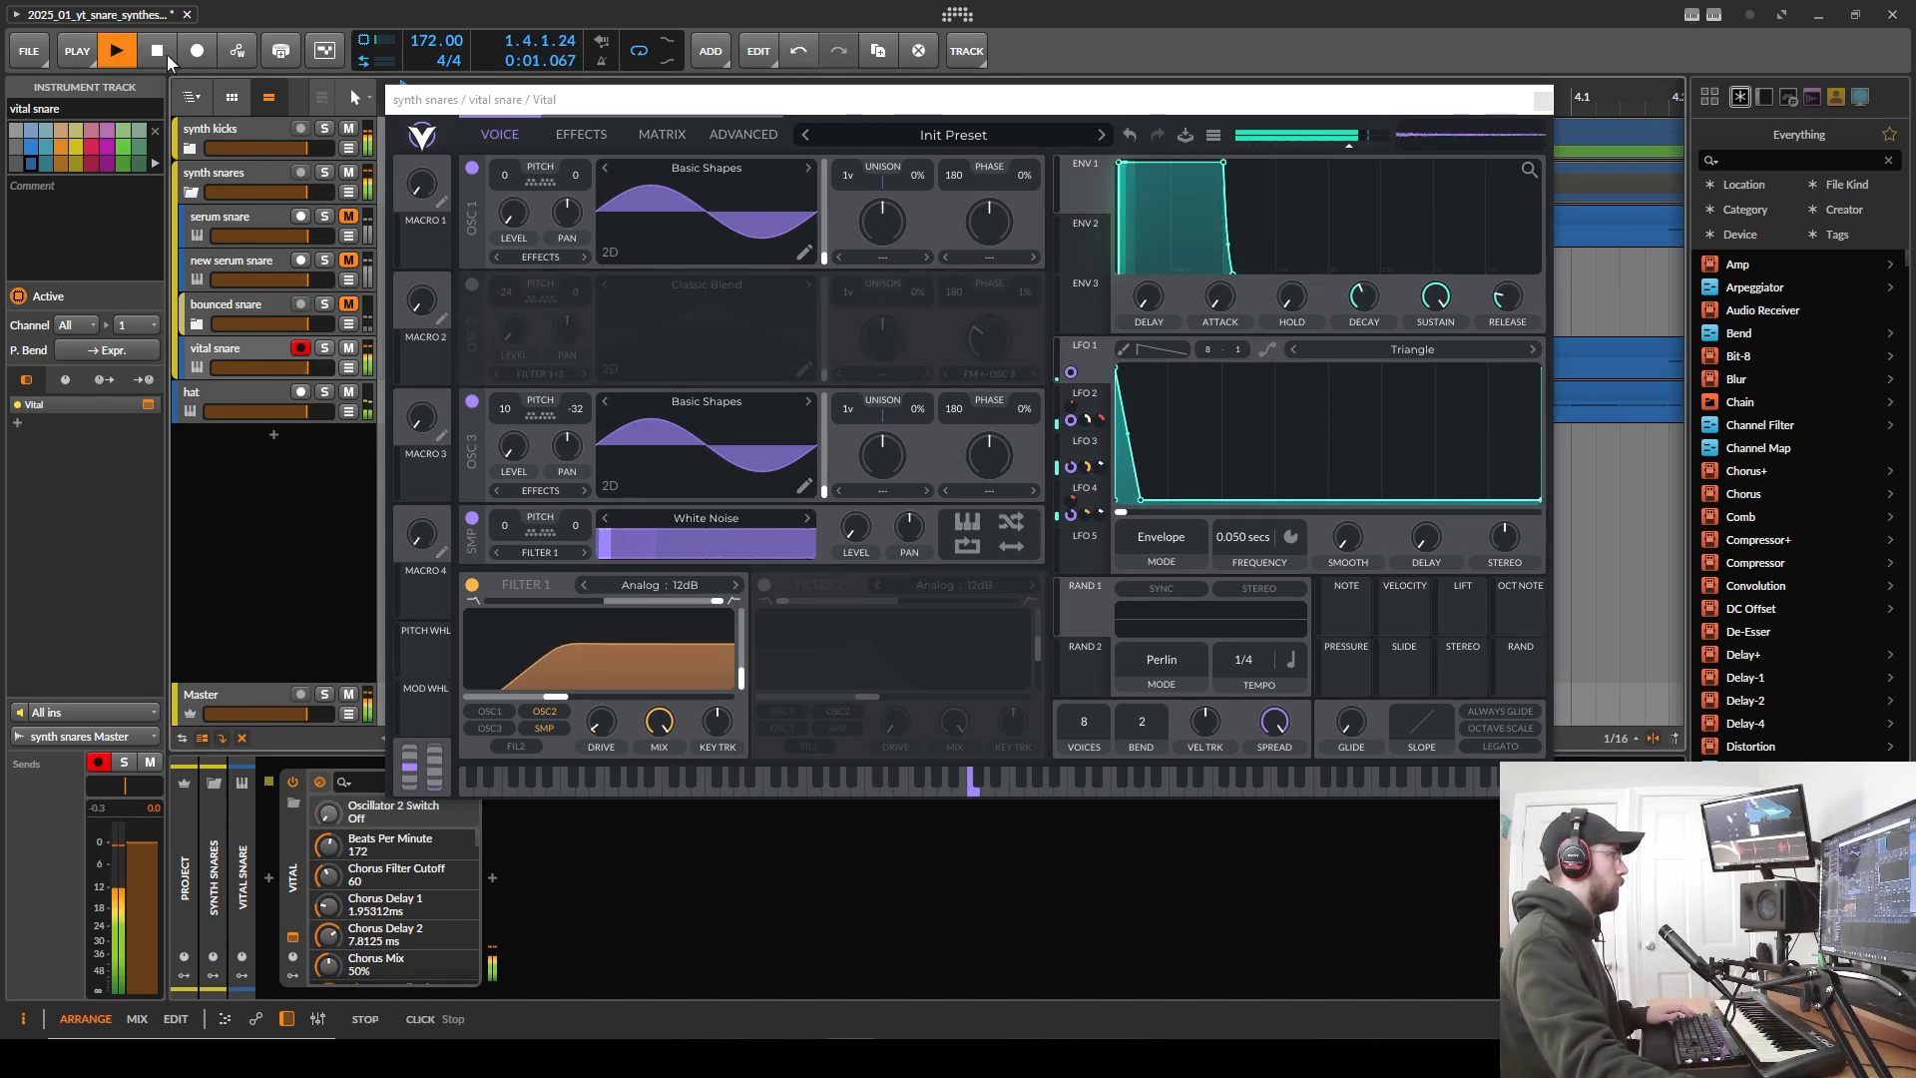
pyautogui.click(167, 54)
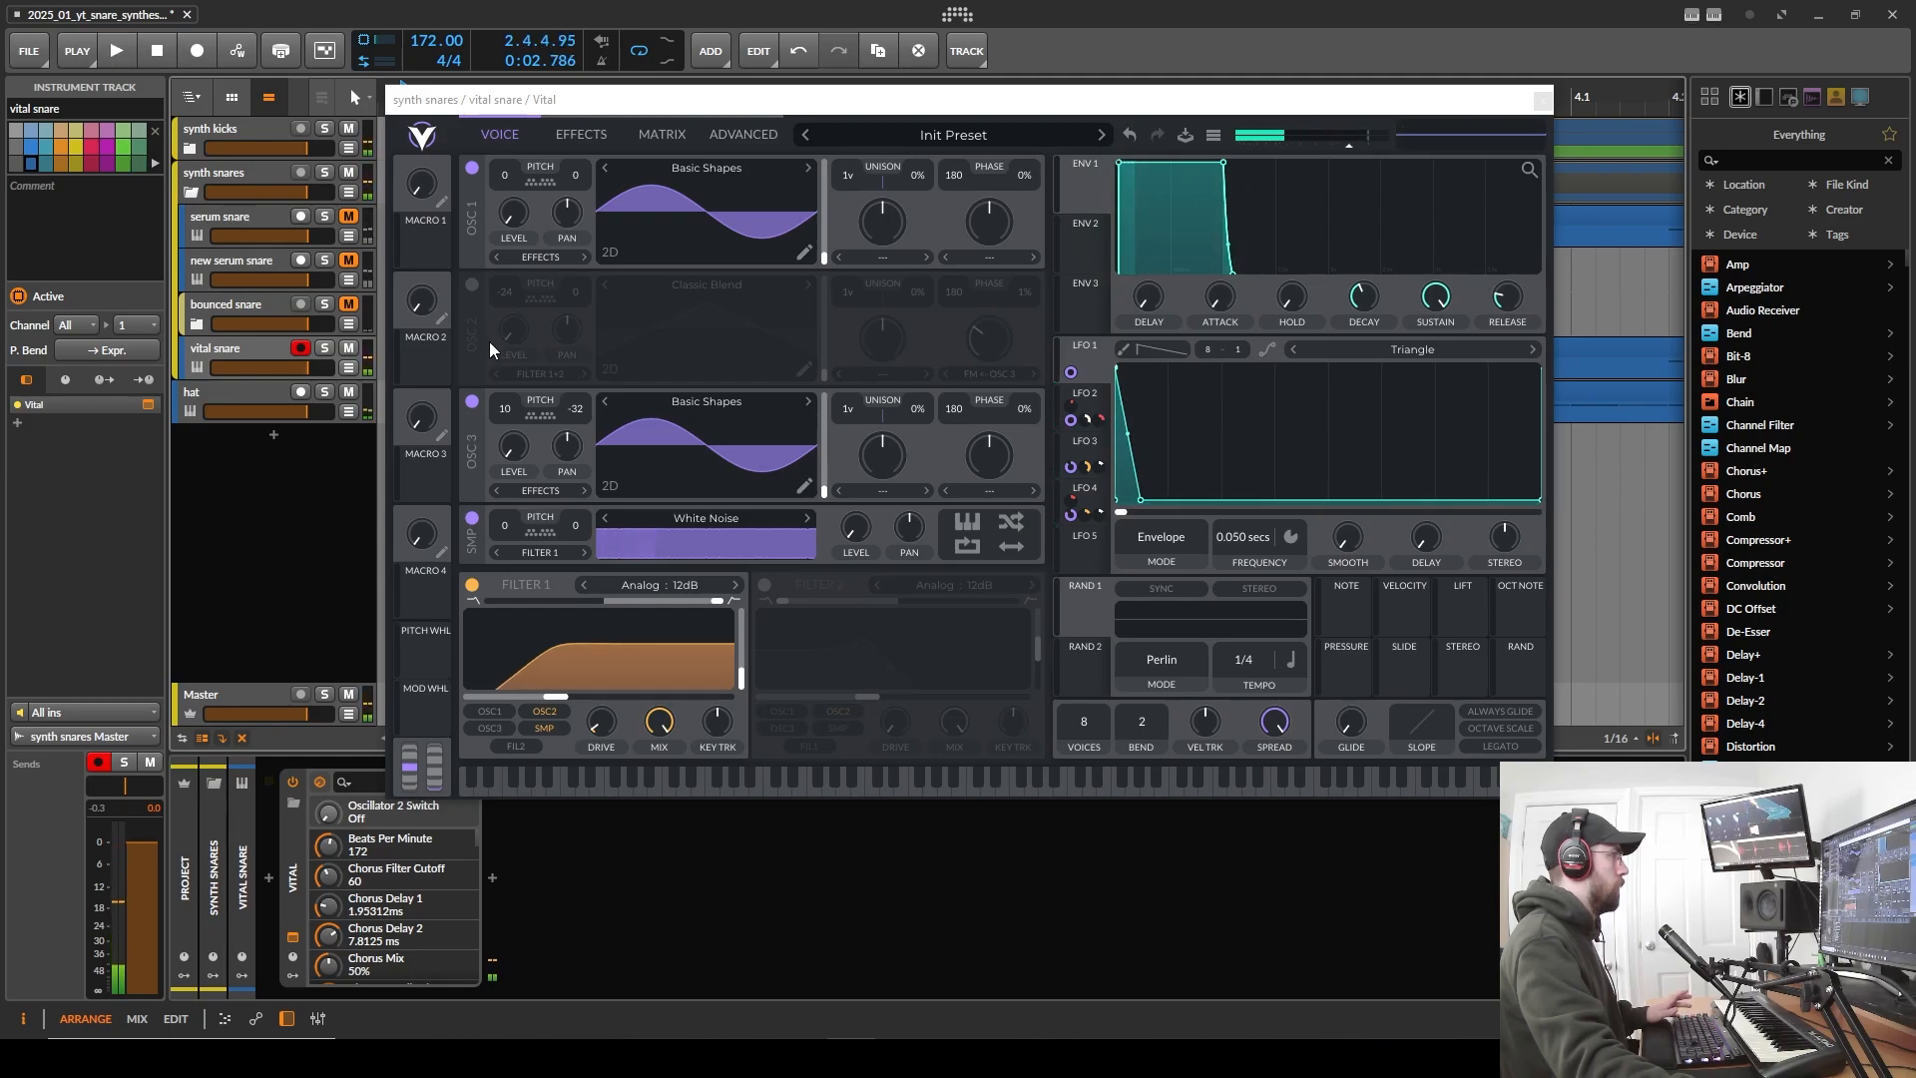
pyautogui.click(473, 287)
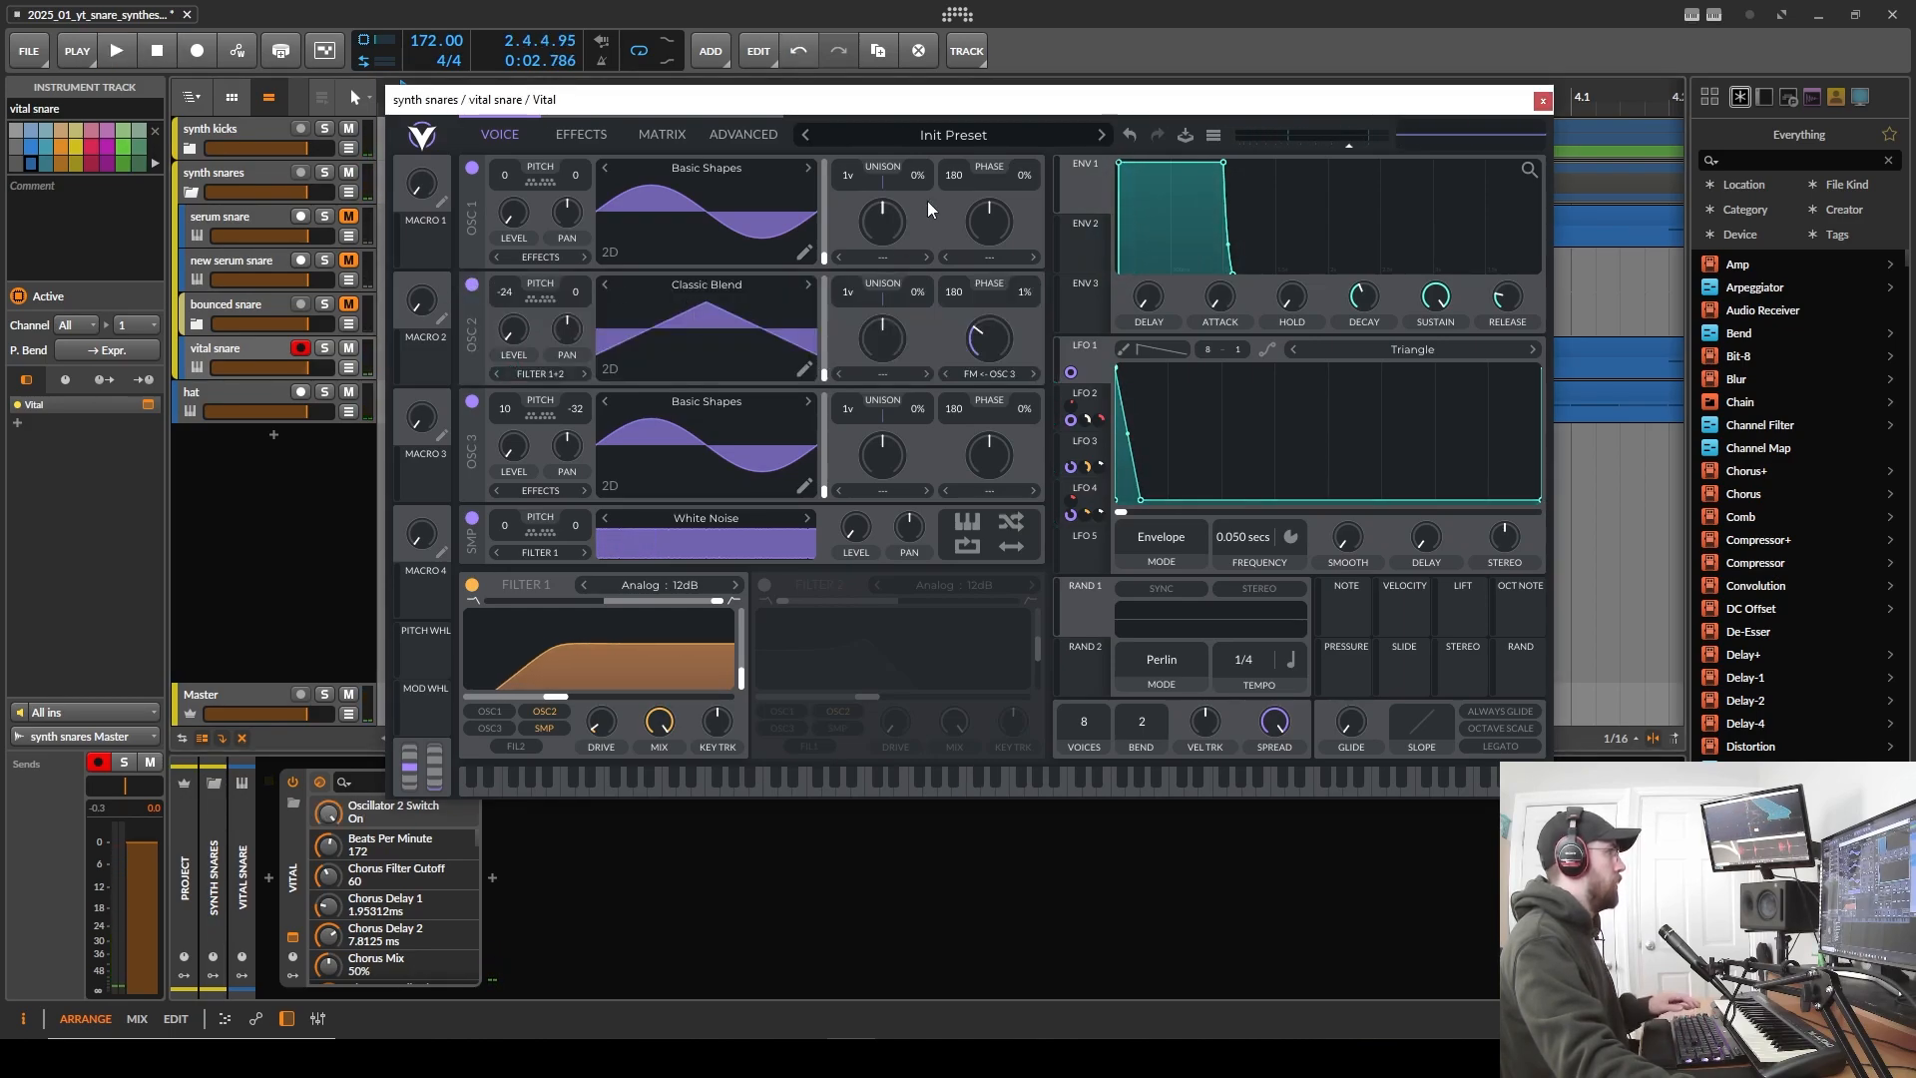
# - Reposition the Vital window and examine the shapes of LFO 2 and LFO 1
pyautogui.moveTo(1002, 112); pyautogui.dragTo(1078, 162)
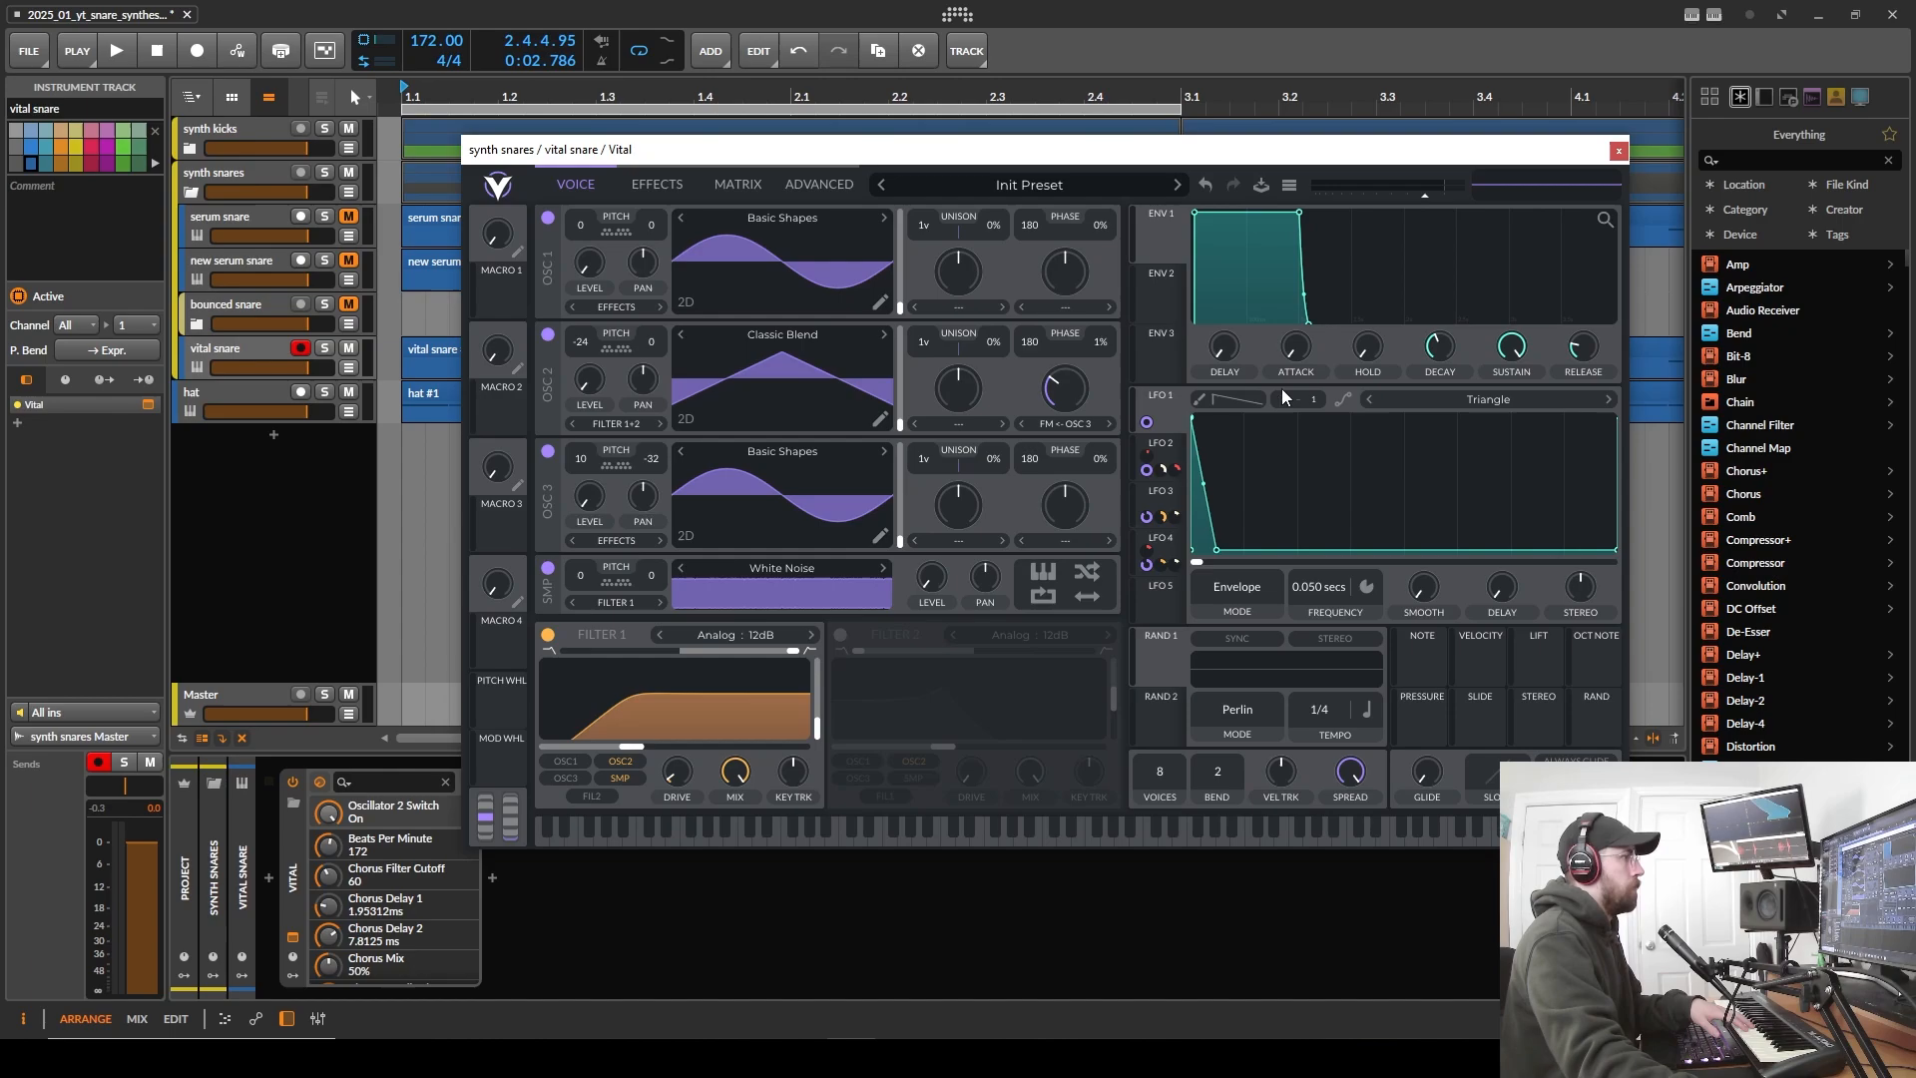
pyautogui.click(1170, 446)
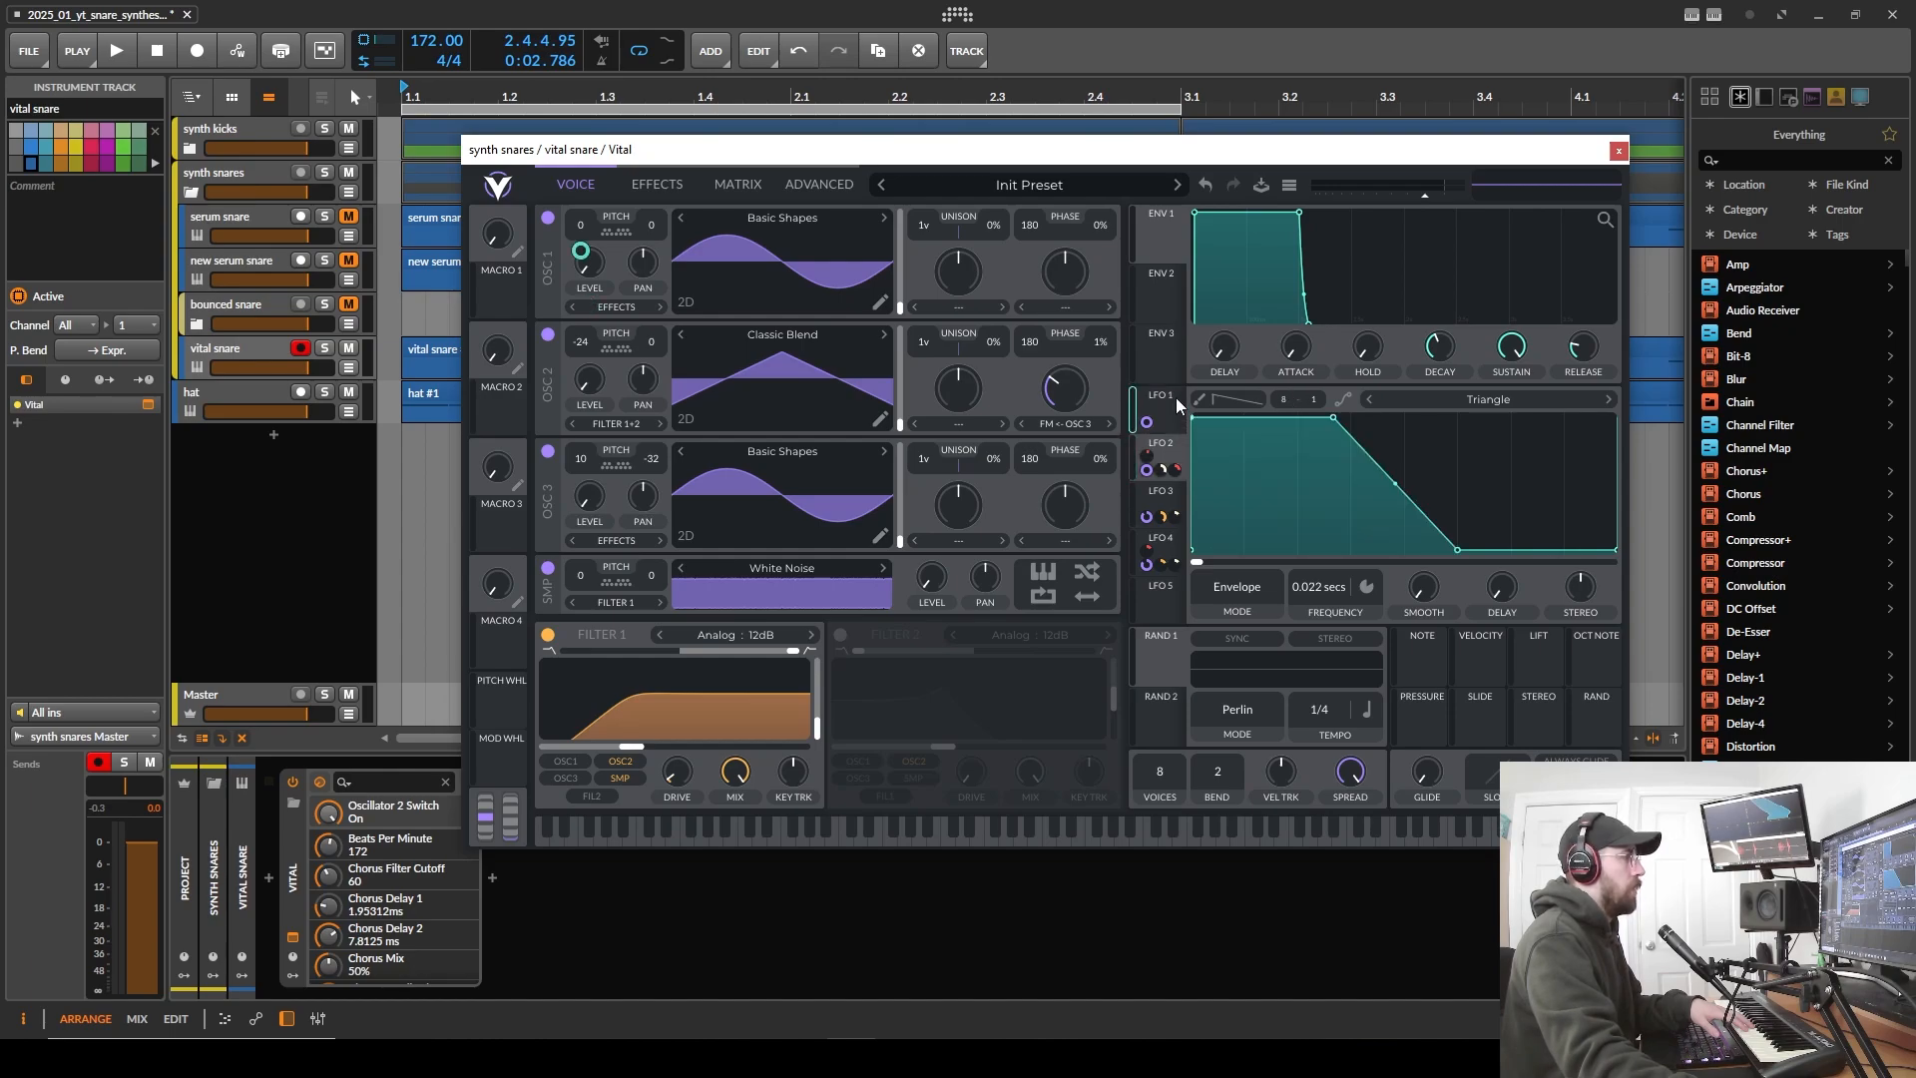
pyautogui.click(1176, 397)
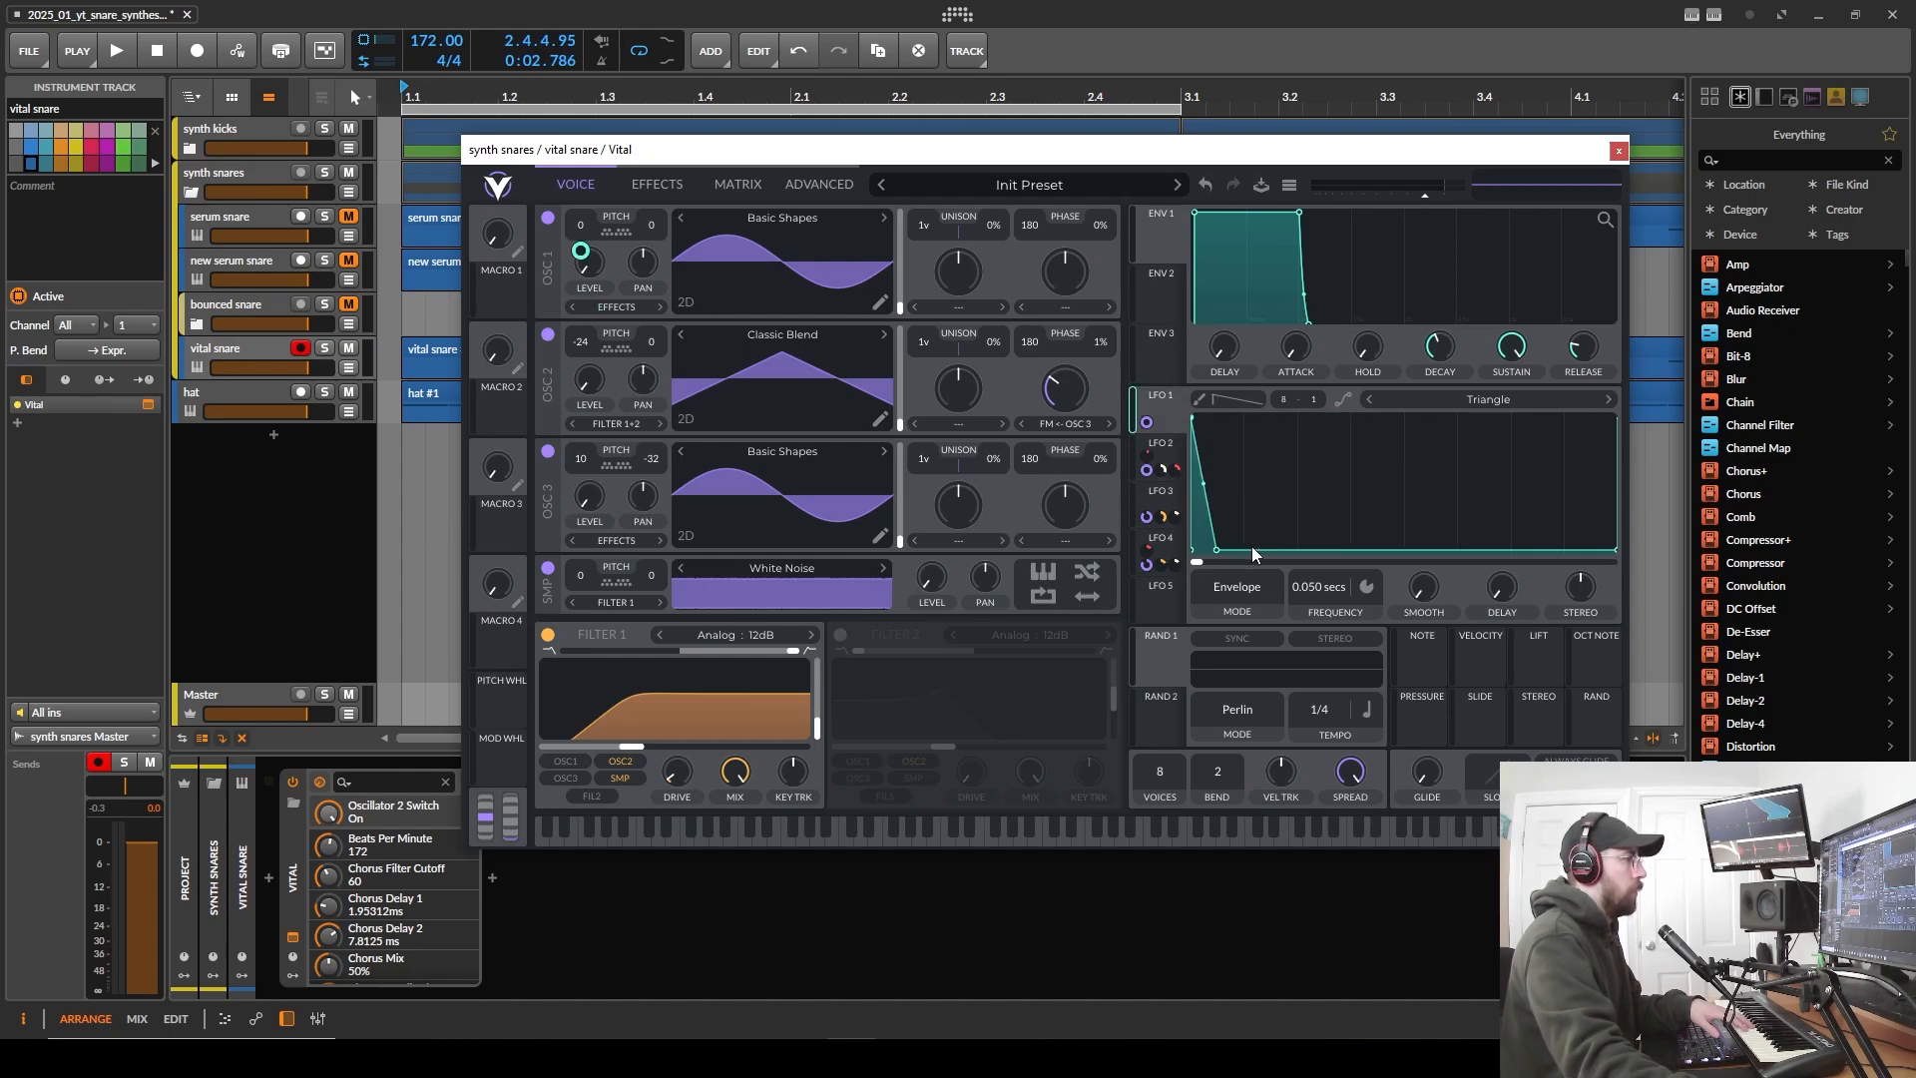
# - Examine the shapes of LFO 2 and LFO 3
pyautogui.click(1173, 446)
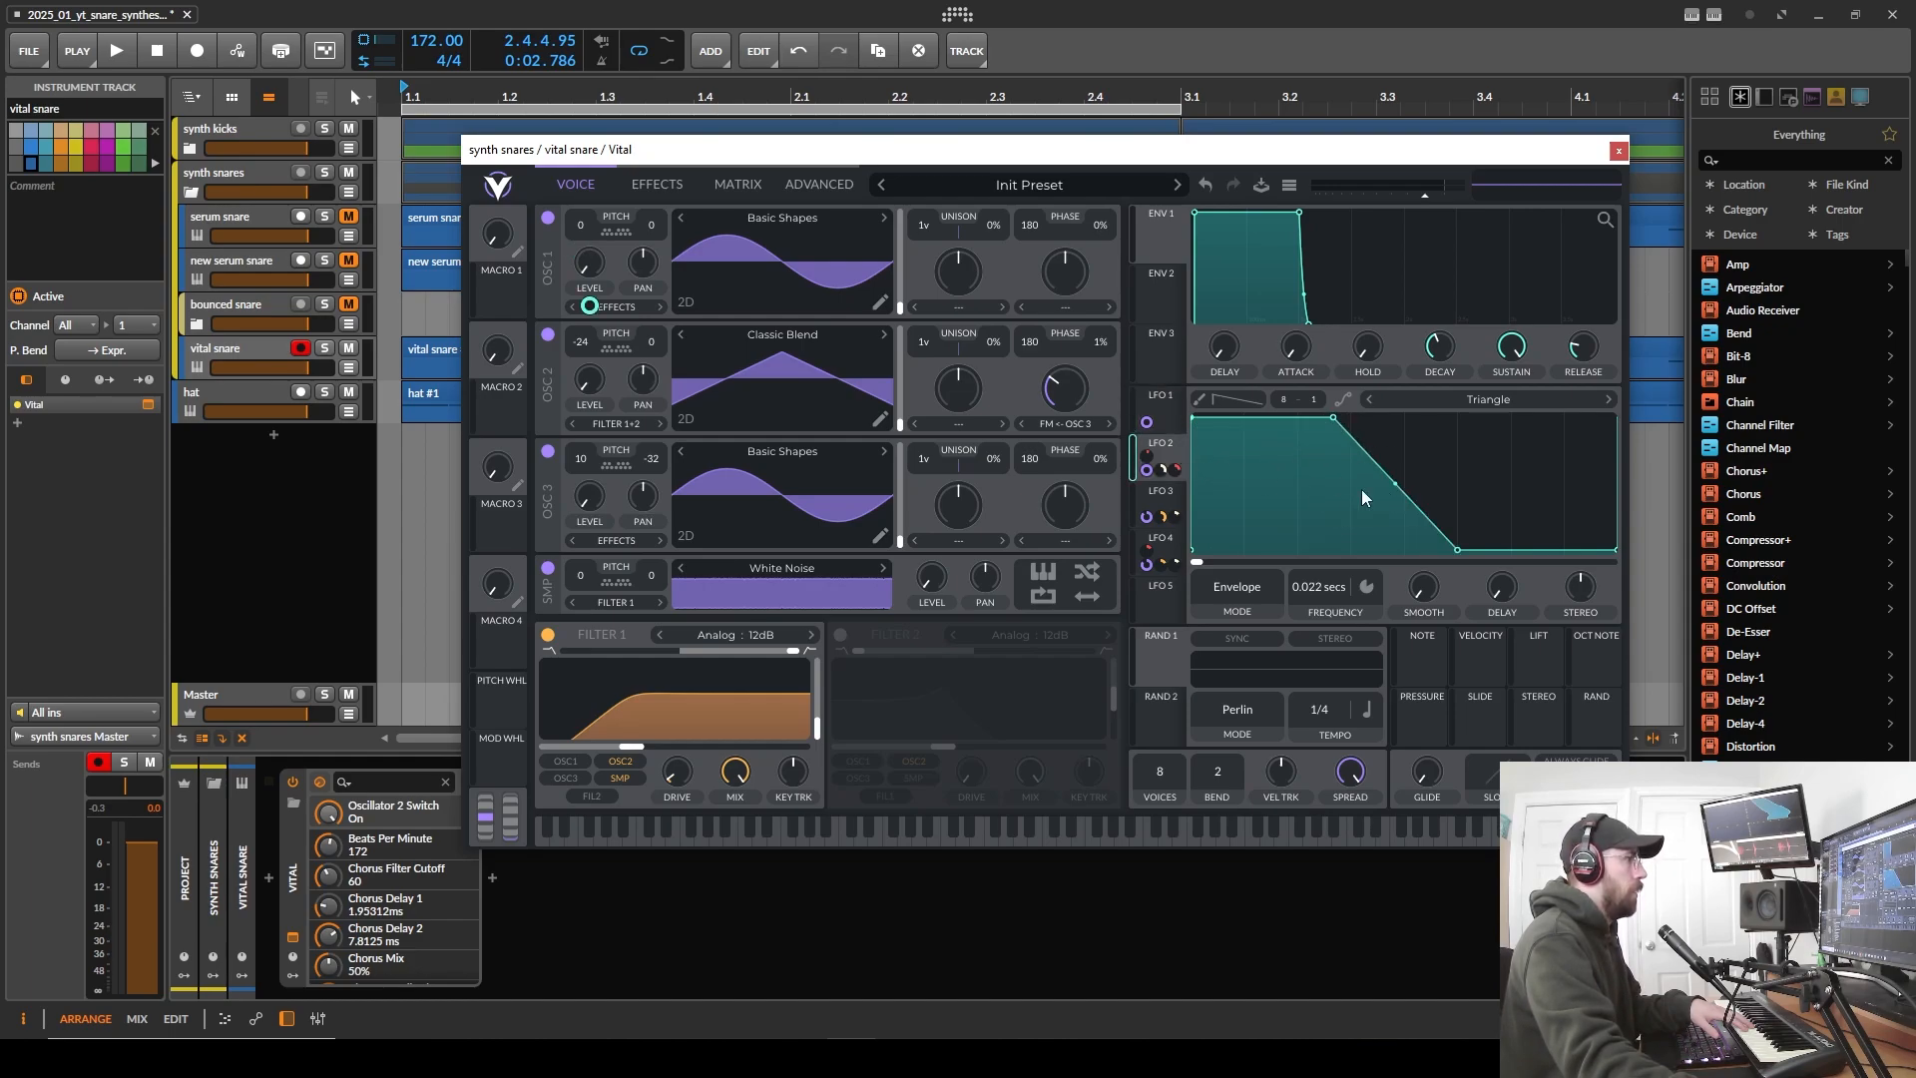
pyautogui.click(1173, 497)
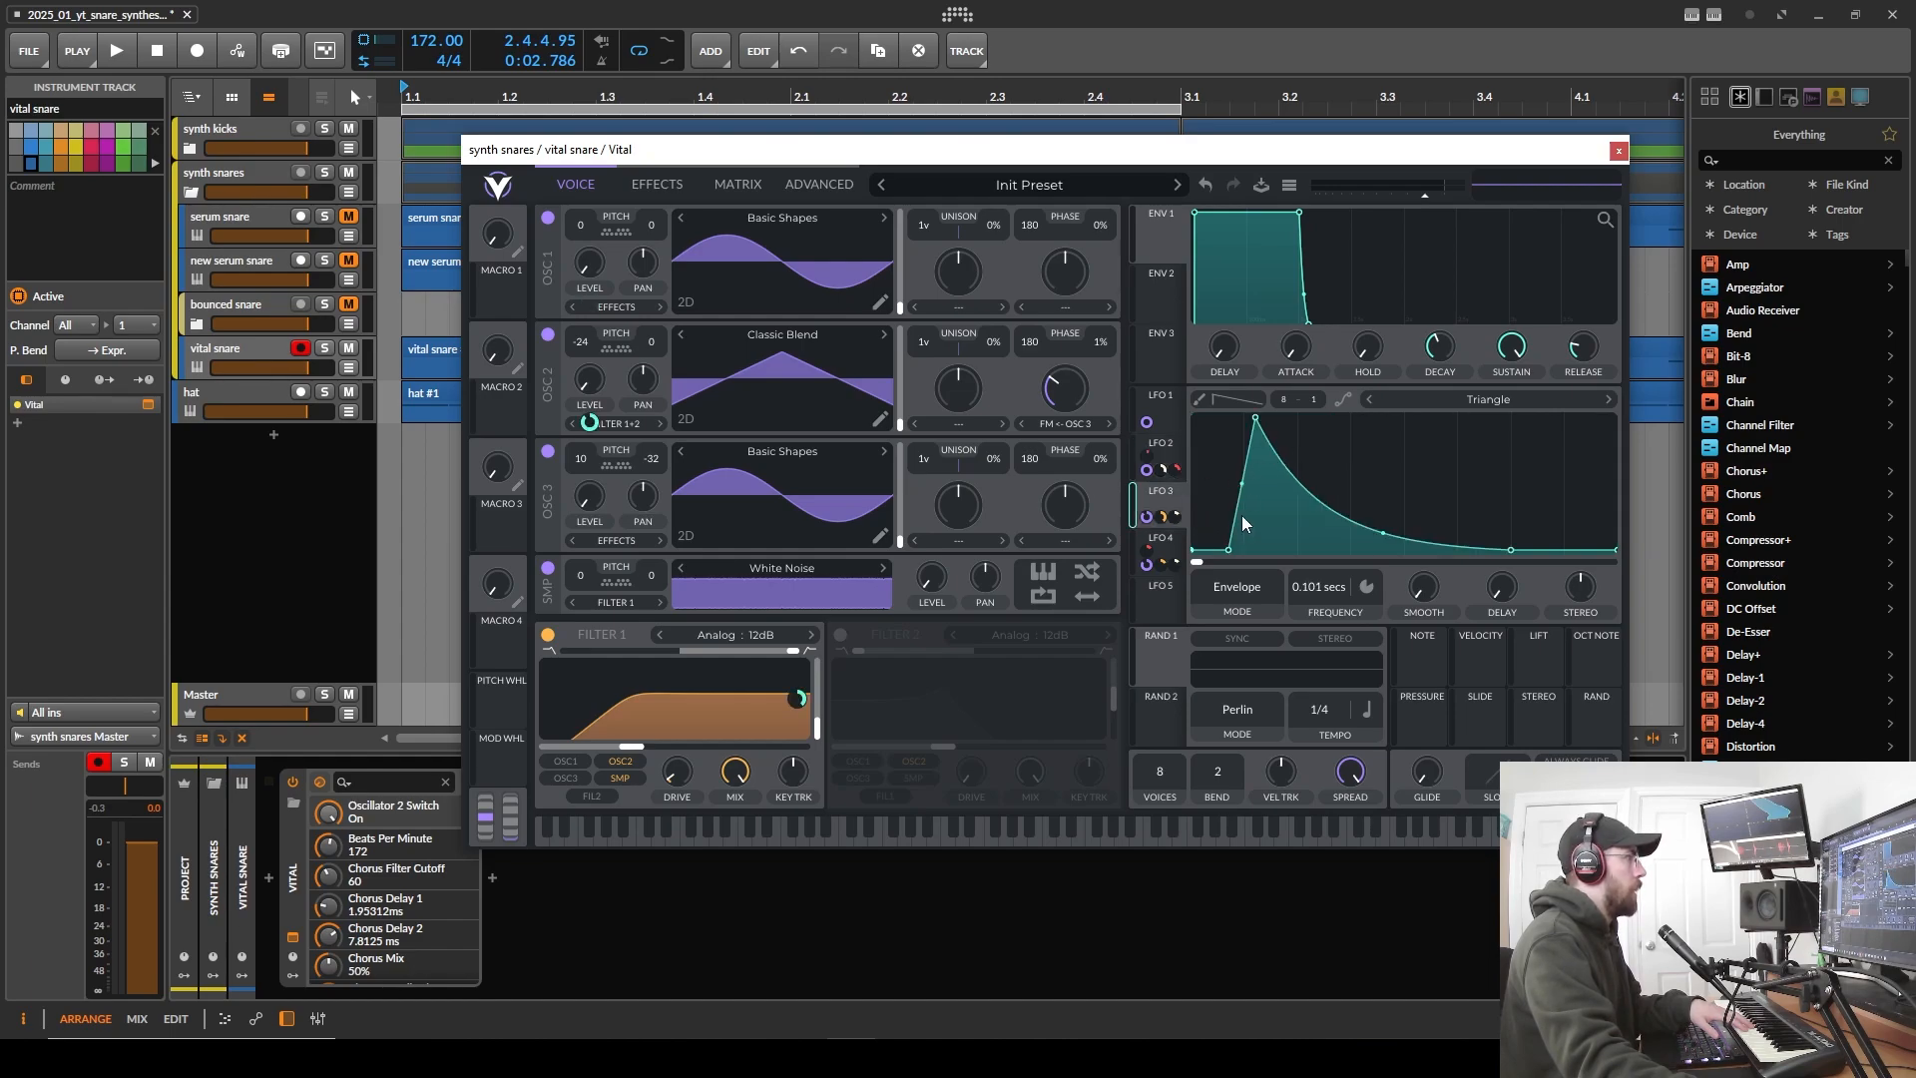
# - Audition the soloed vital snare with Oscillator 1 and the white noise sampler switched off
pyautogui.click(548, 220)
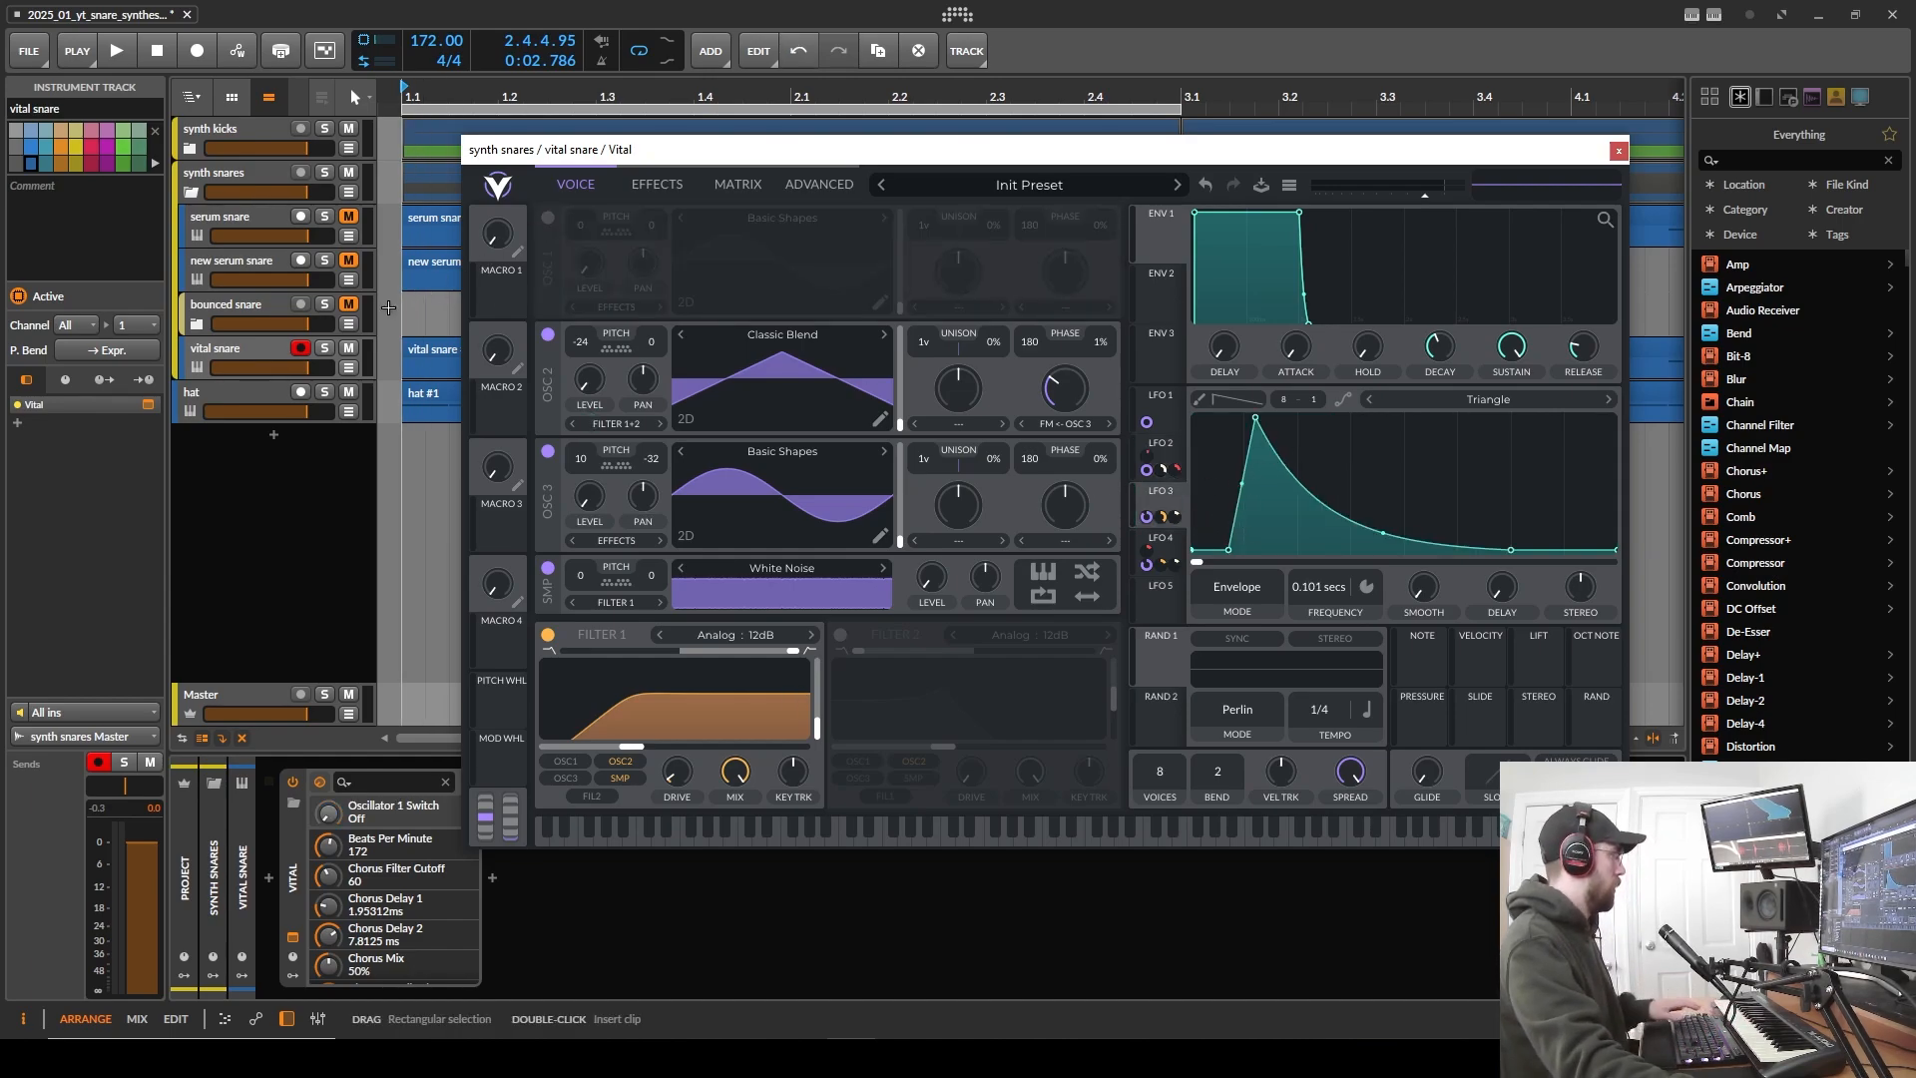
pyautogui.click(324, 347)
pyautogui.press('space')
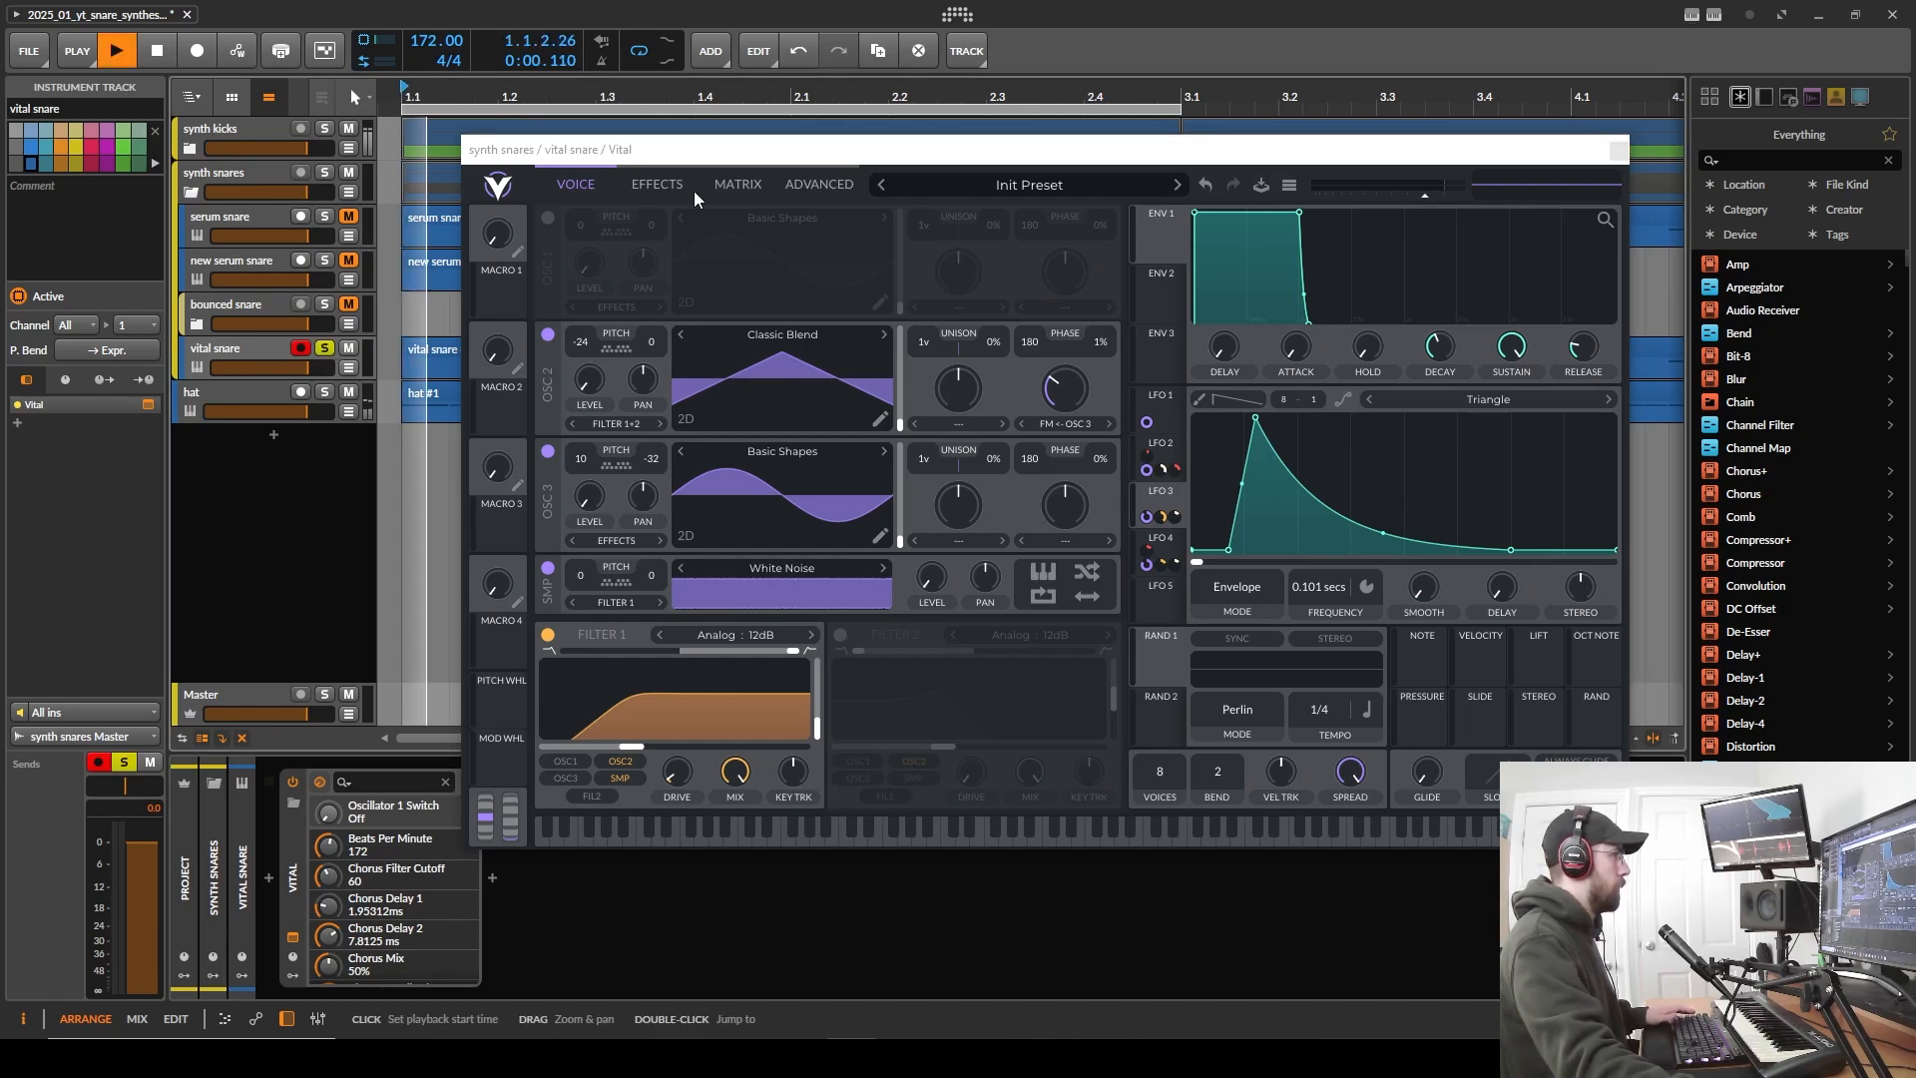
pyautogui.click(548, 570)
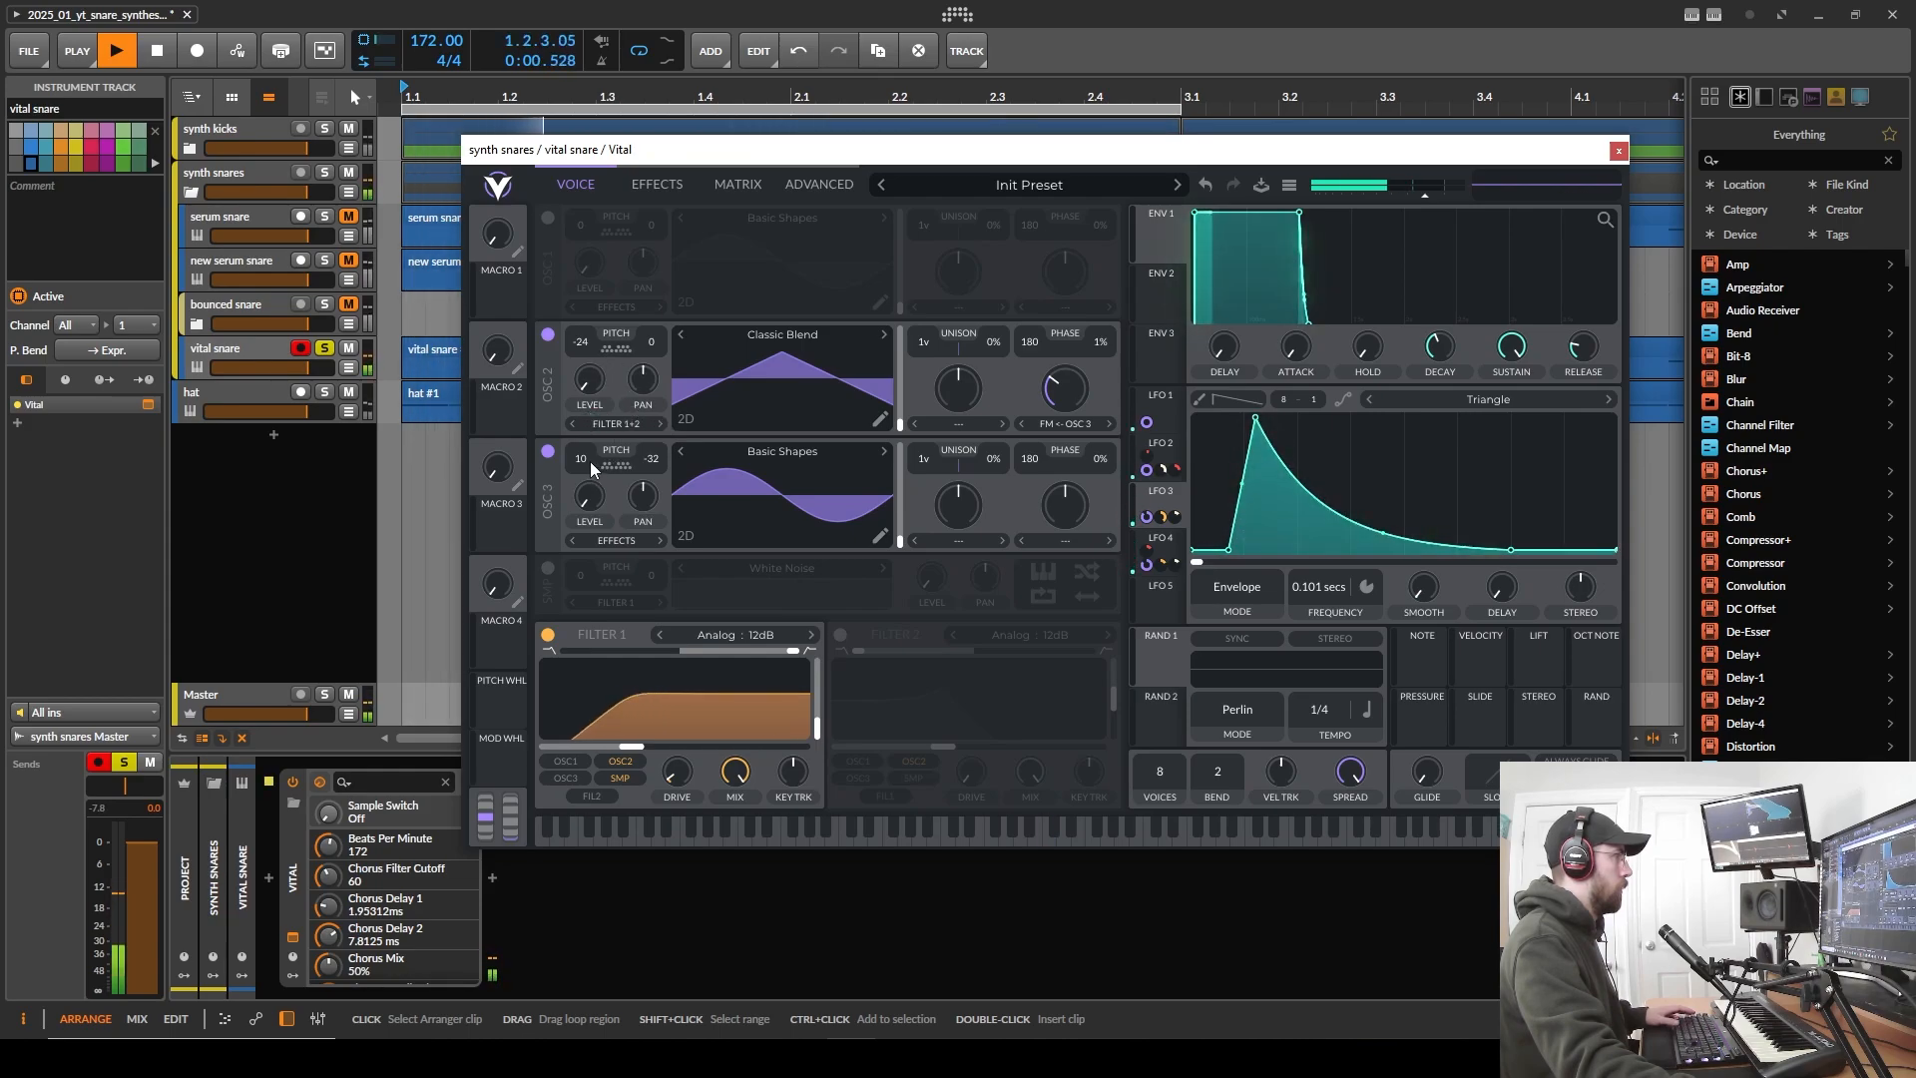
# - Set Oscillator 2's FM amount to about 26%, stop playback, and switch the white noise sampler and Oscillator 1 back on
pyautogui.click(1067, 403)
pyautogui.moveTo(1068, 404); pyautogui.dragTo(1067, 400)
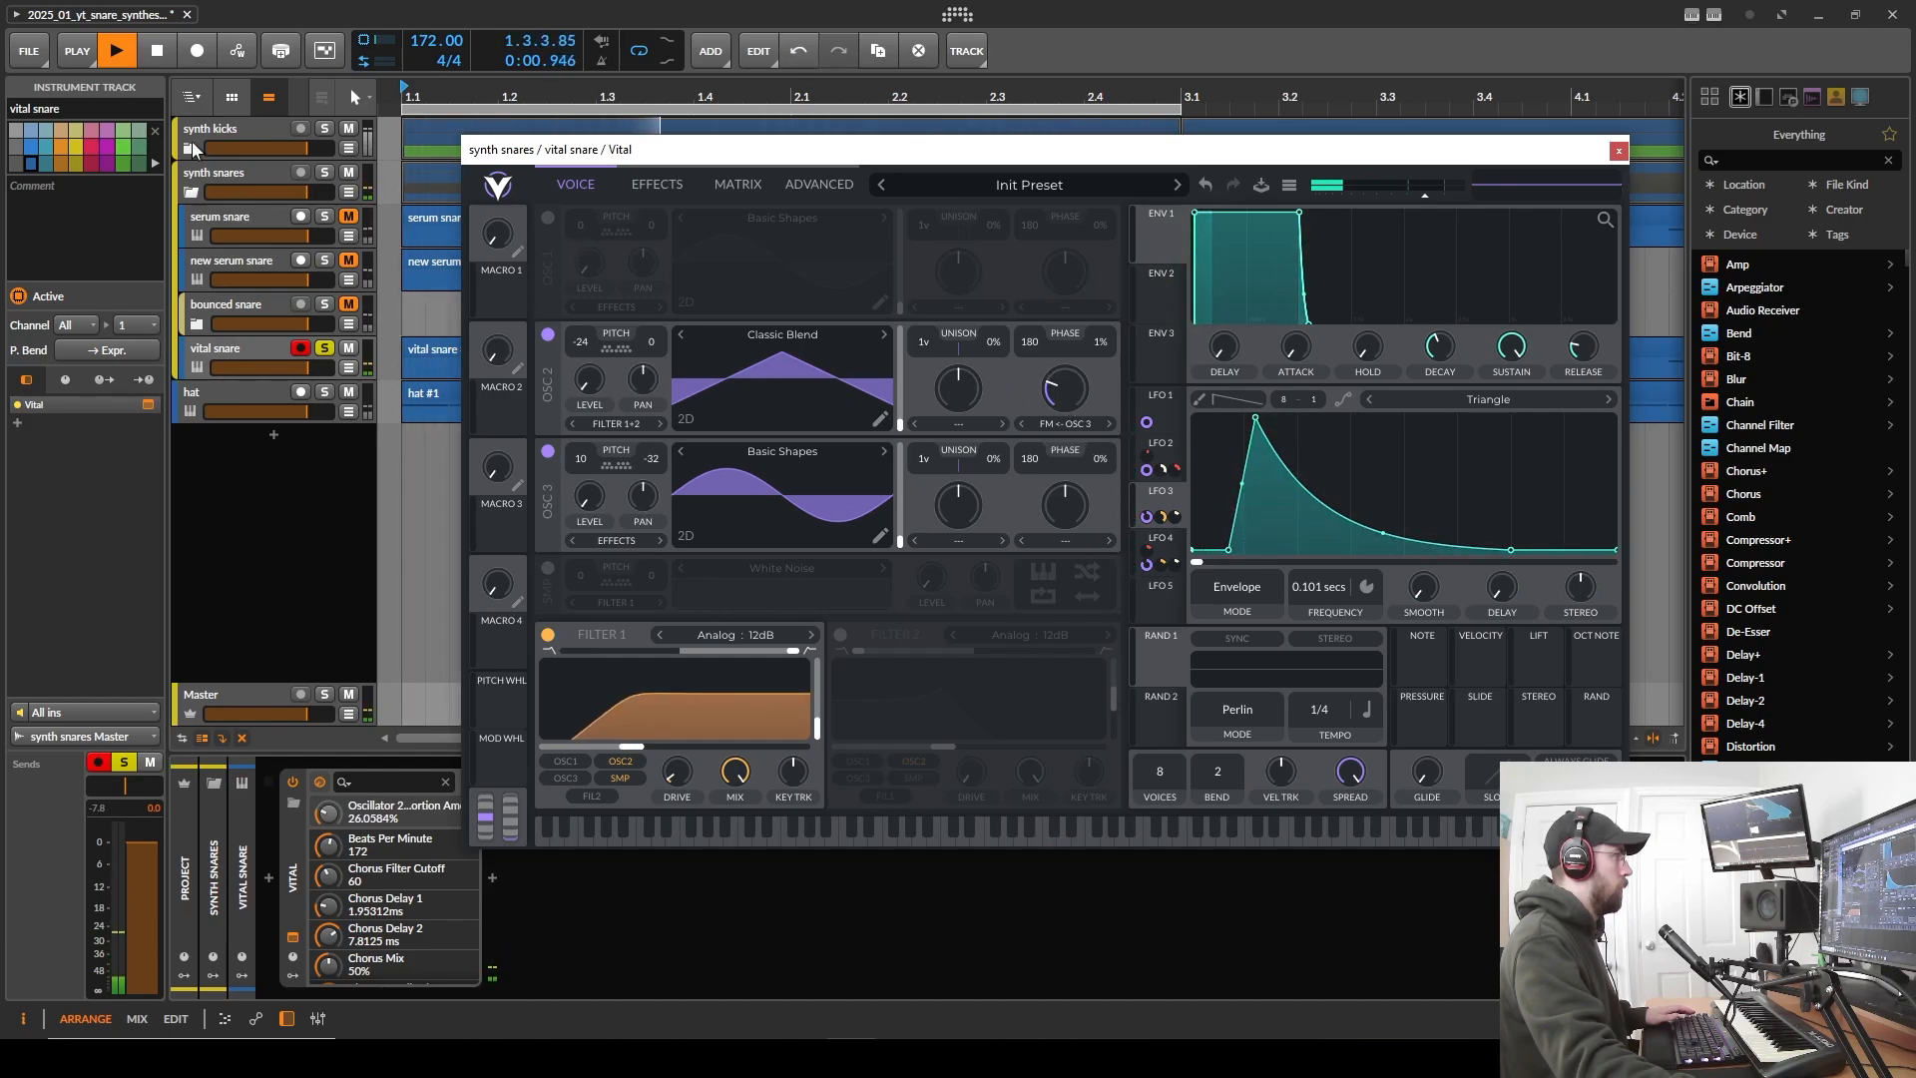
pyautogui.press('space')
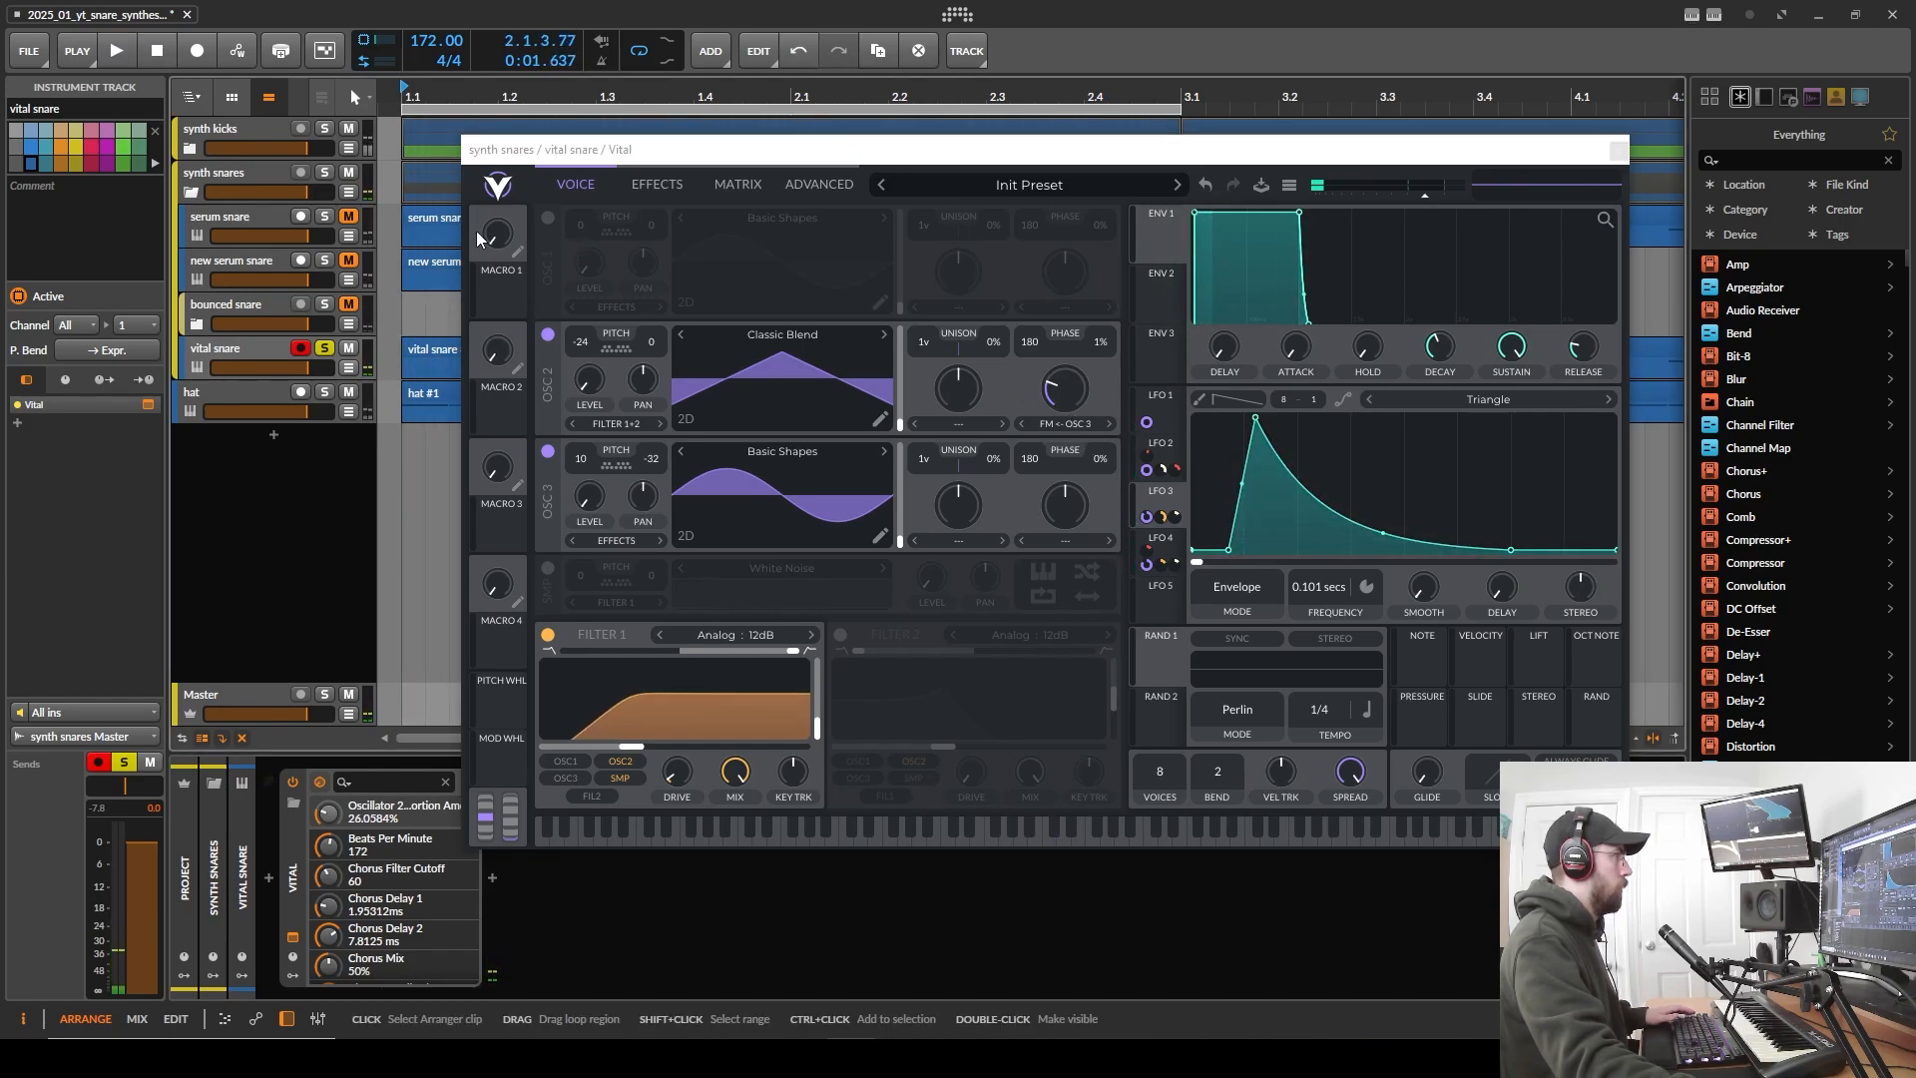
pyautogui.click(546, 569)
pyautogui.click(547, 218)
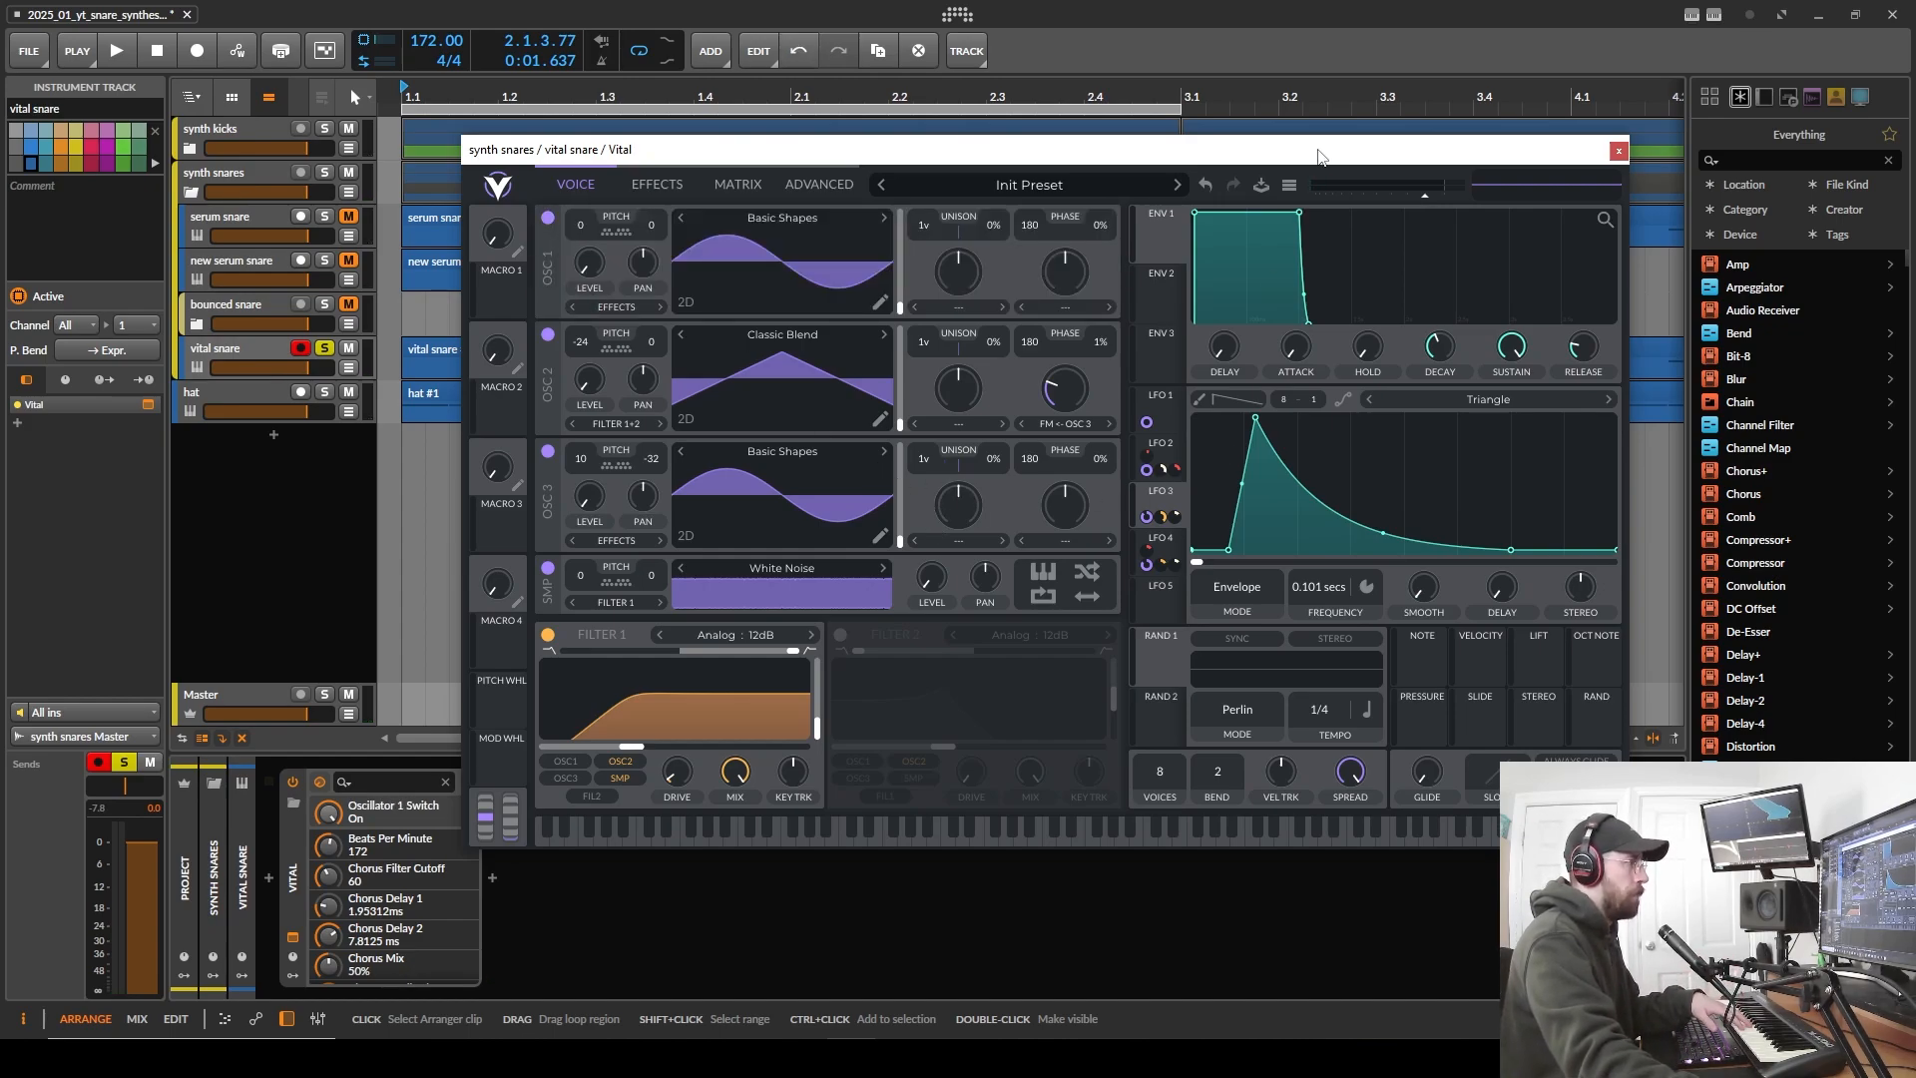
# - Reposition the Vital window, set LFO 3's modulation of Oscillator 2's level to 1.000, and set Oscillator 2's FM amount to about 33.2%
pyautogui.moveTo(1313, 154); pyautogui.dragTo(1270, 145)
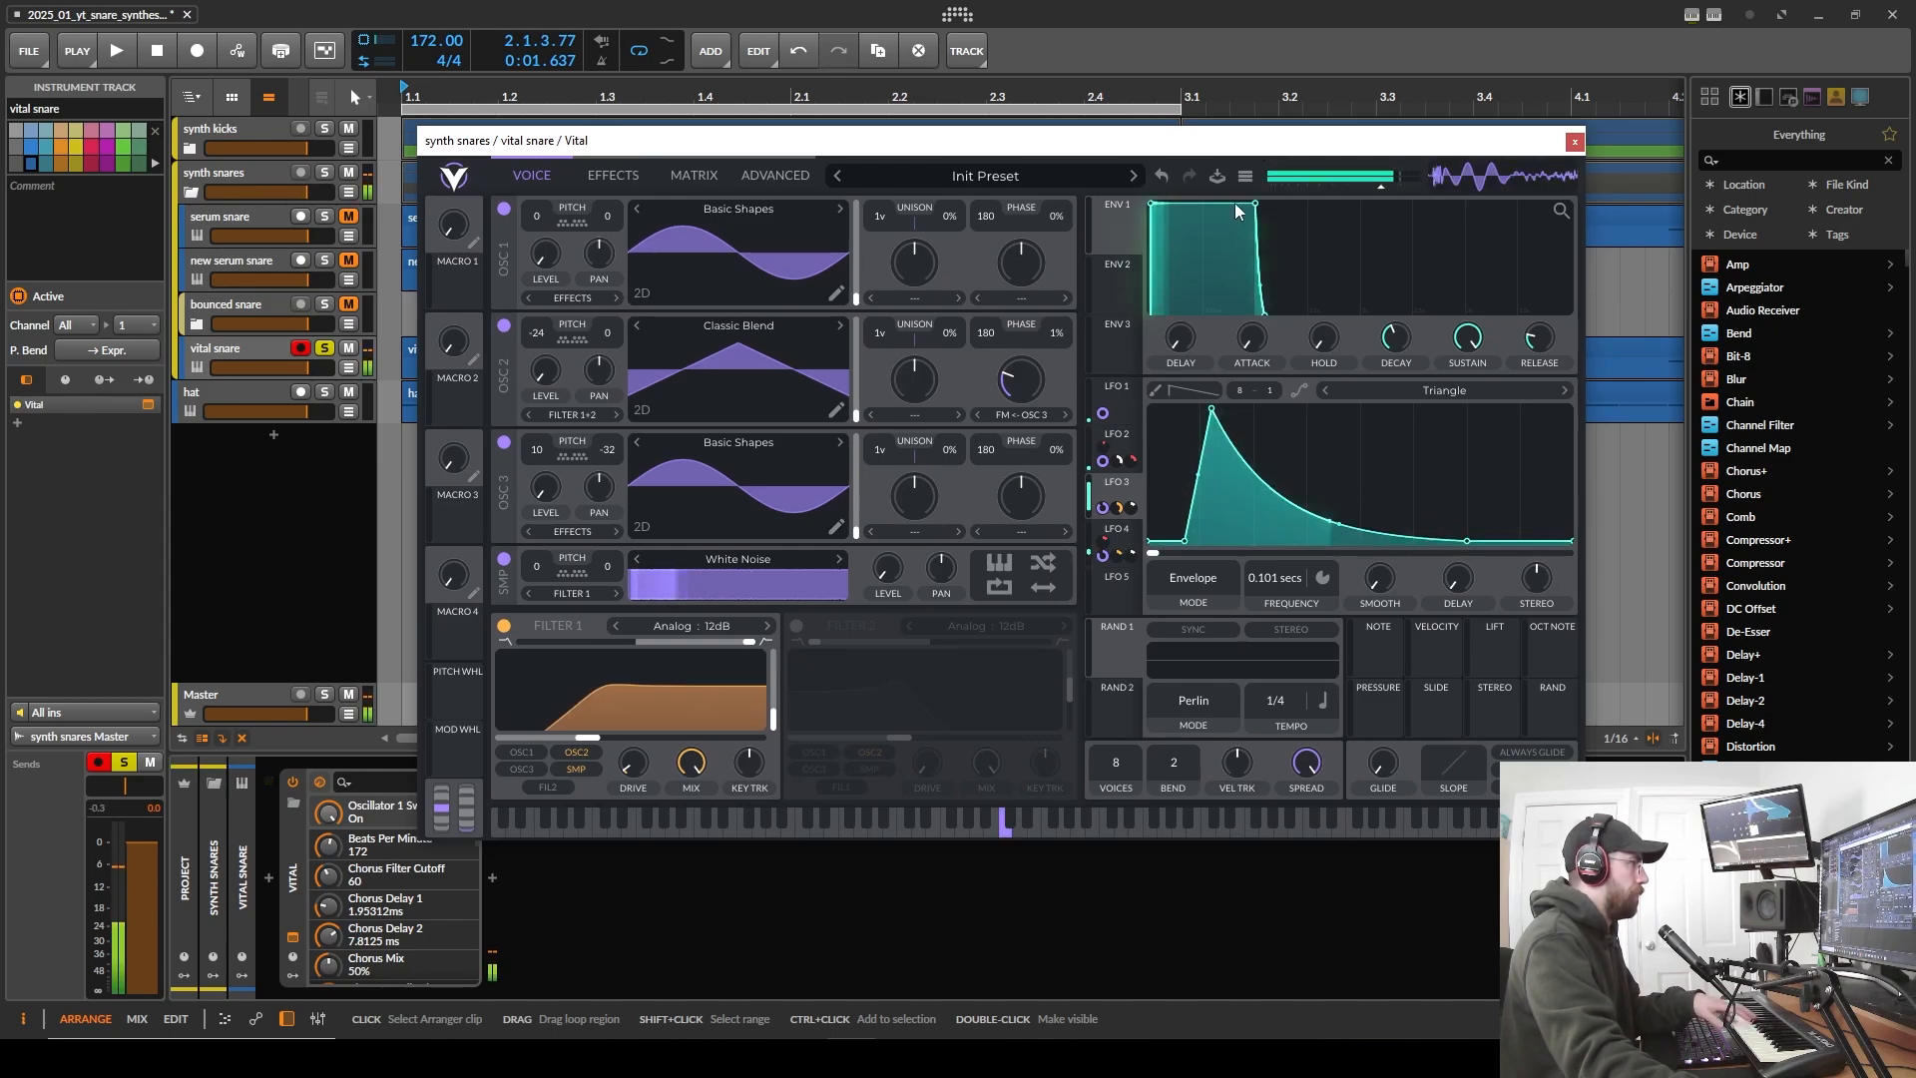
pyautogui.moveTo(1021, 386); pyautogui.dragTo(1028, 384)
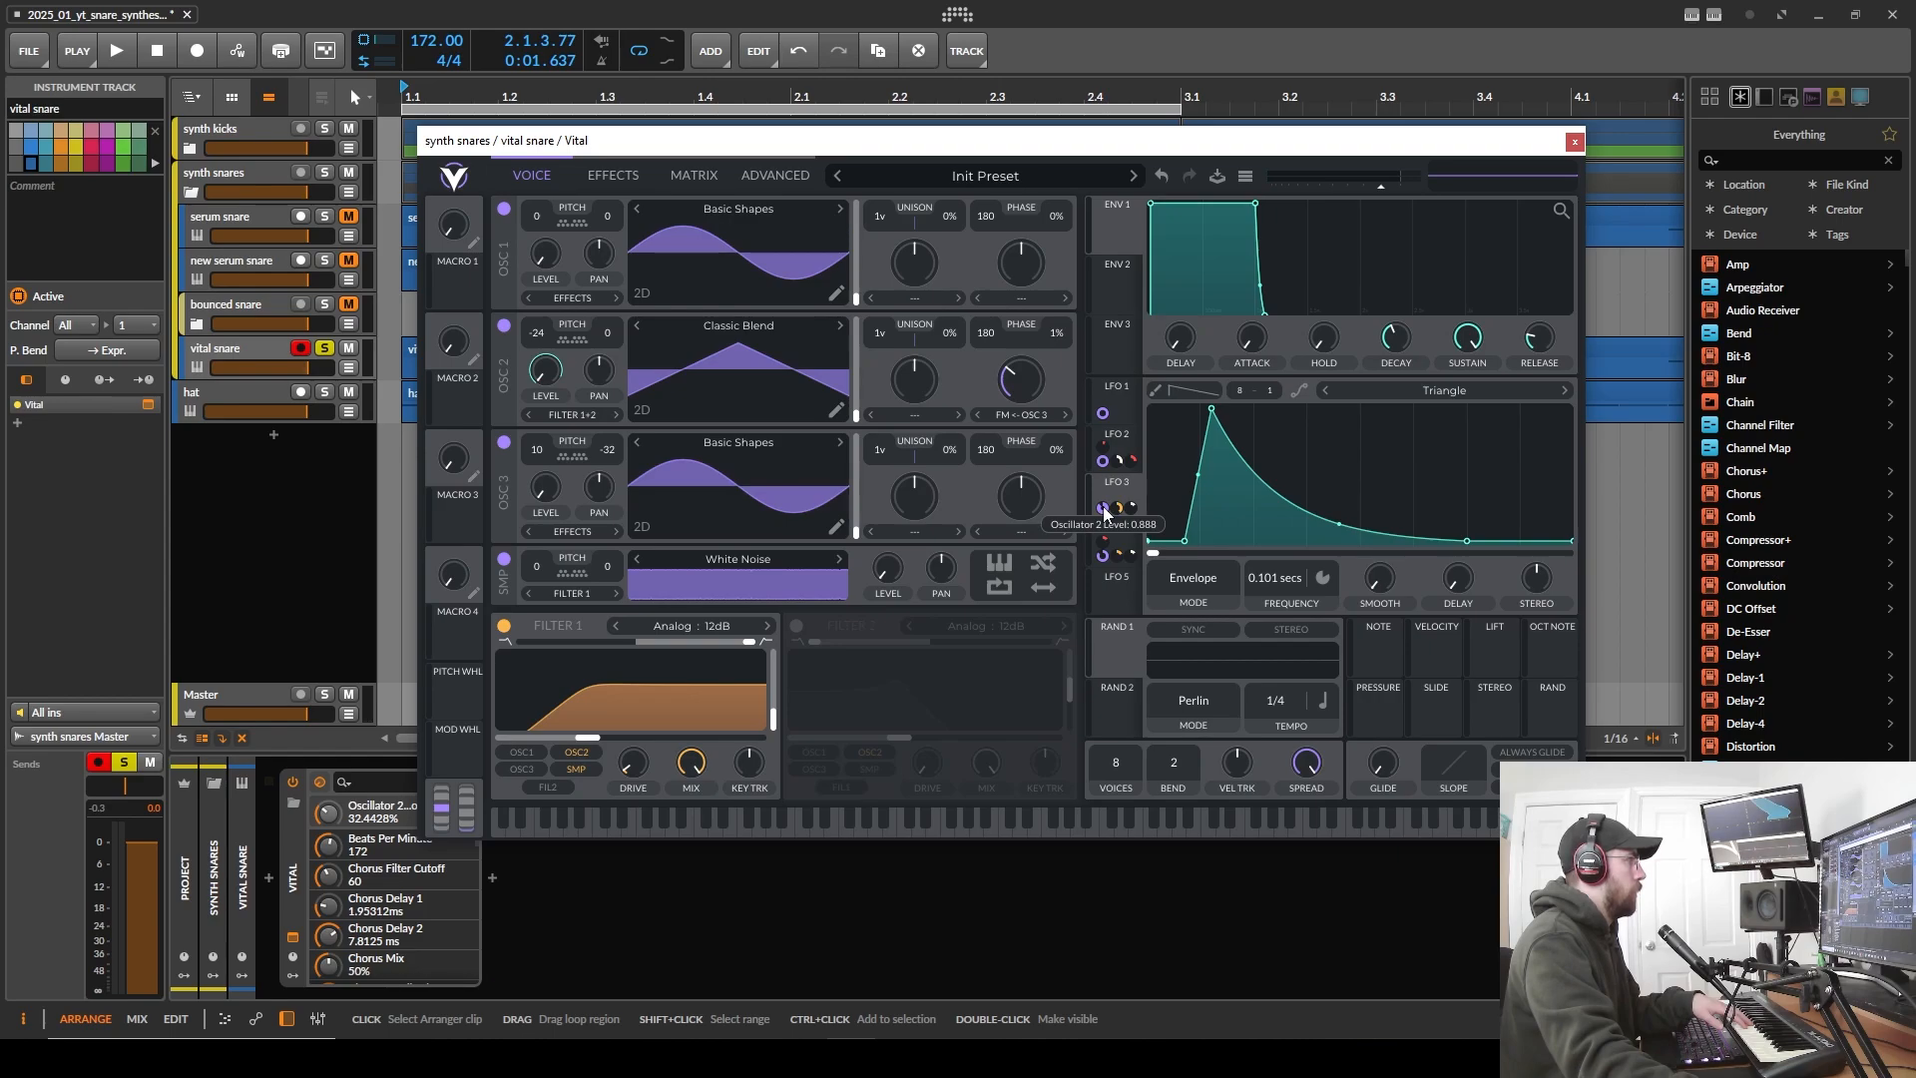
pyautogui.moveTo(1103, 512)
pyautogui.mouseDown()
pyautogui.moveTo(1103, 579)
pyautogui.moveTo(1104, 494)
pyautogui.mouseUp()
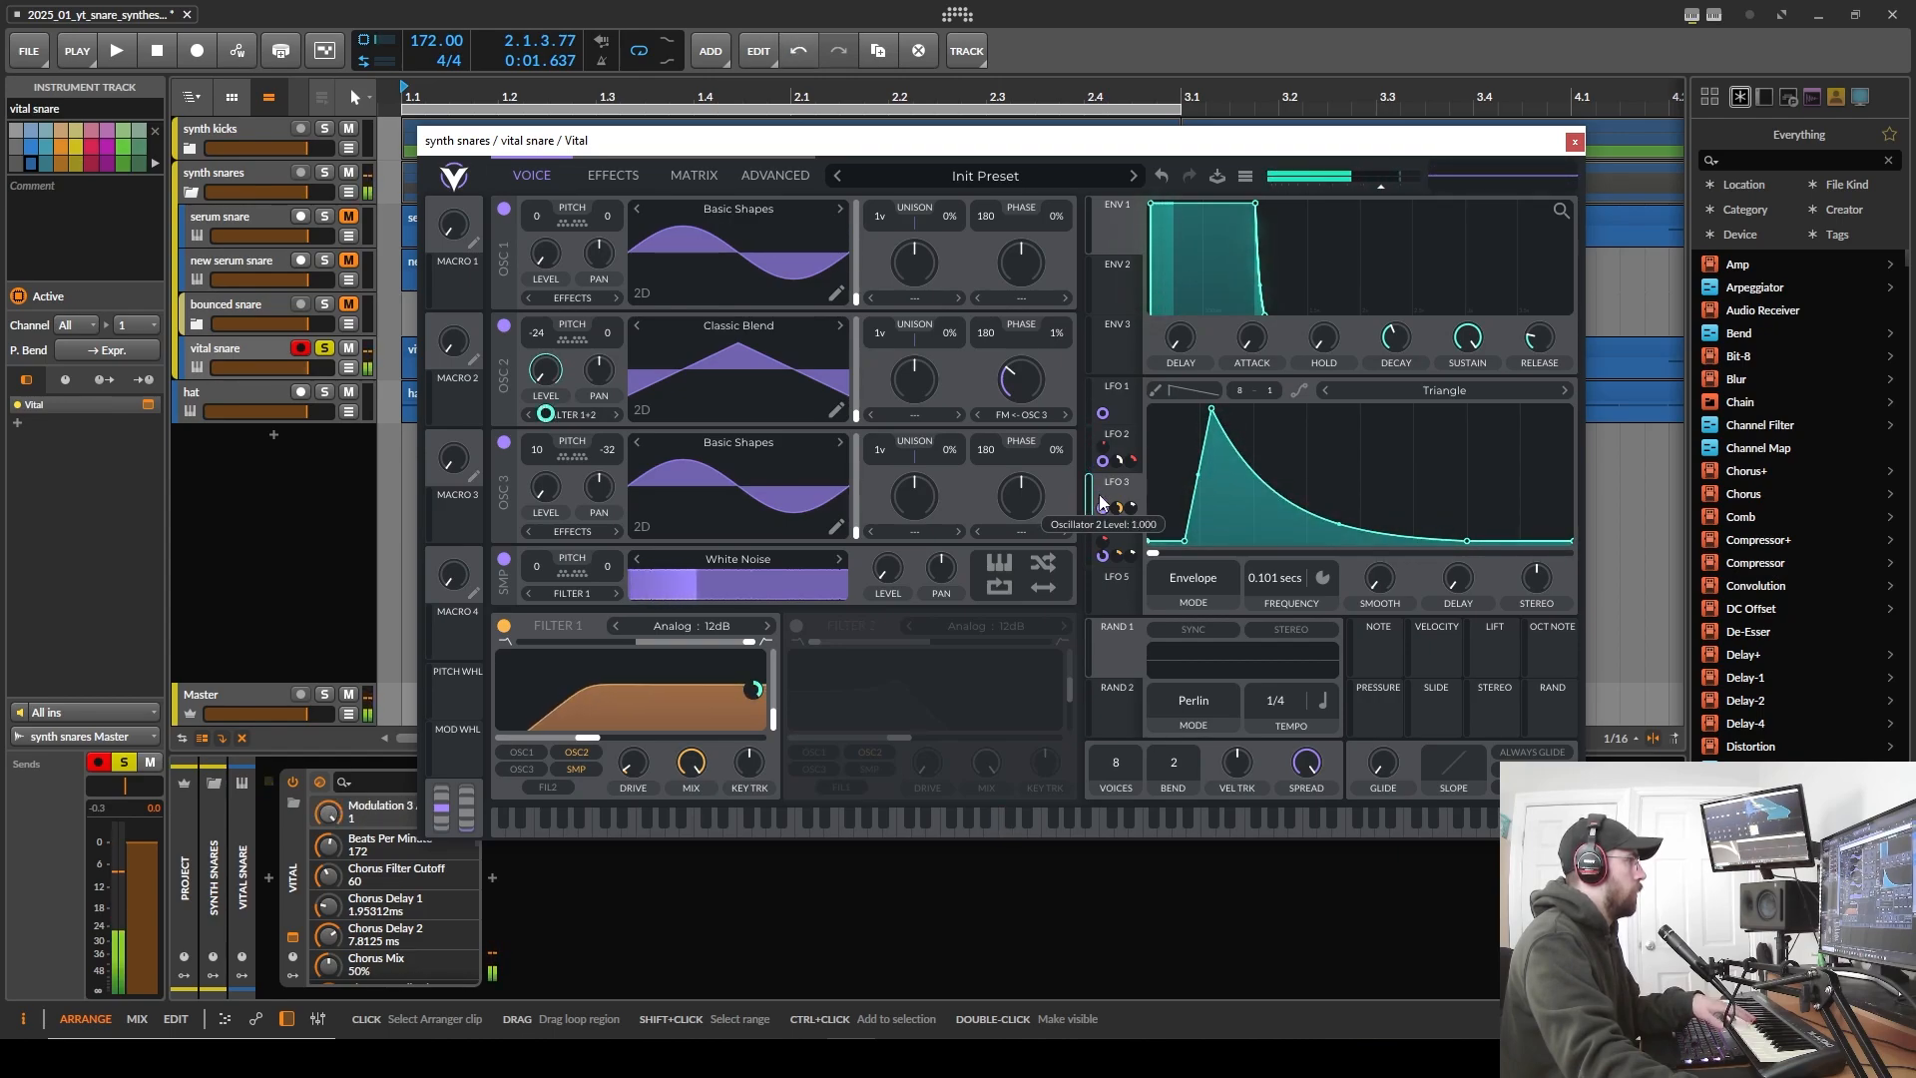
pyautogui.moveTo(1029, 370); pyautogui.dragTo(1033, 373)
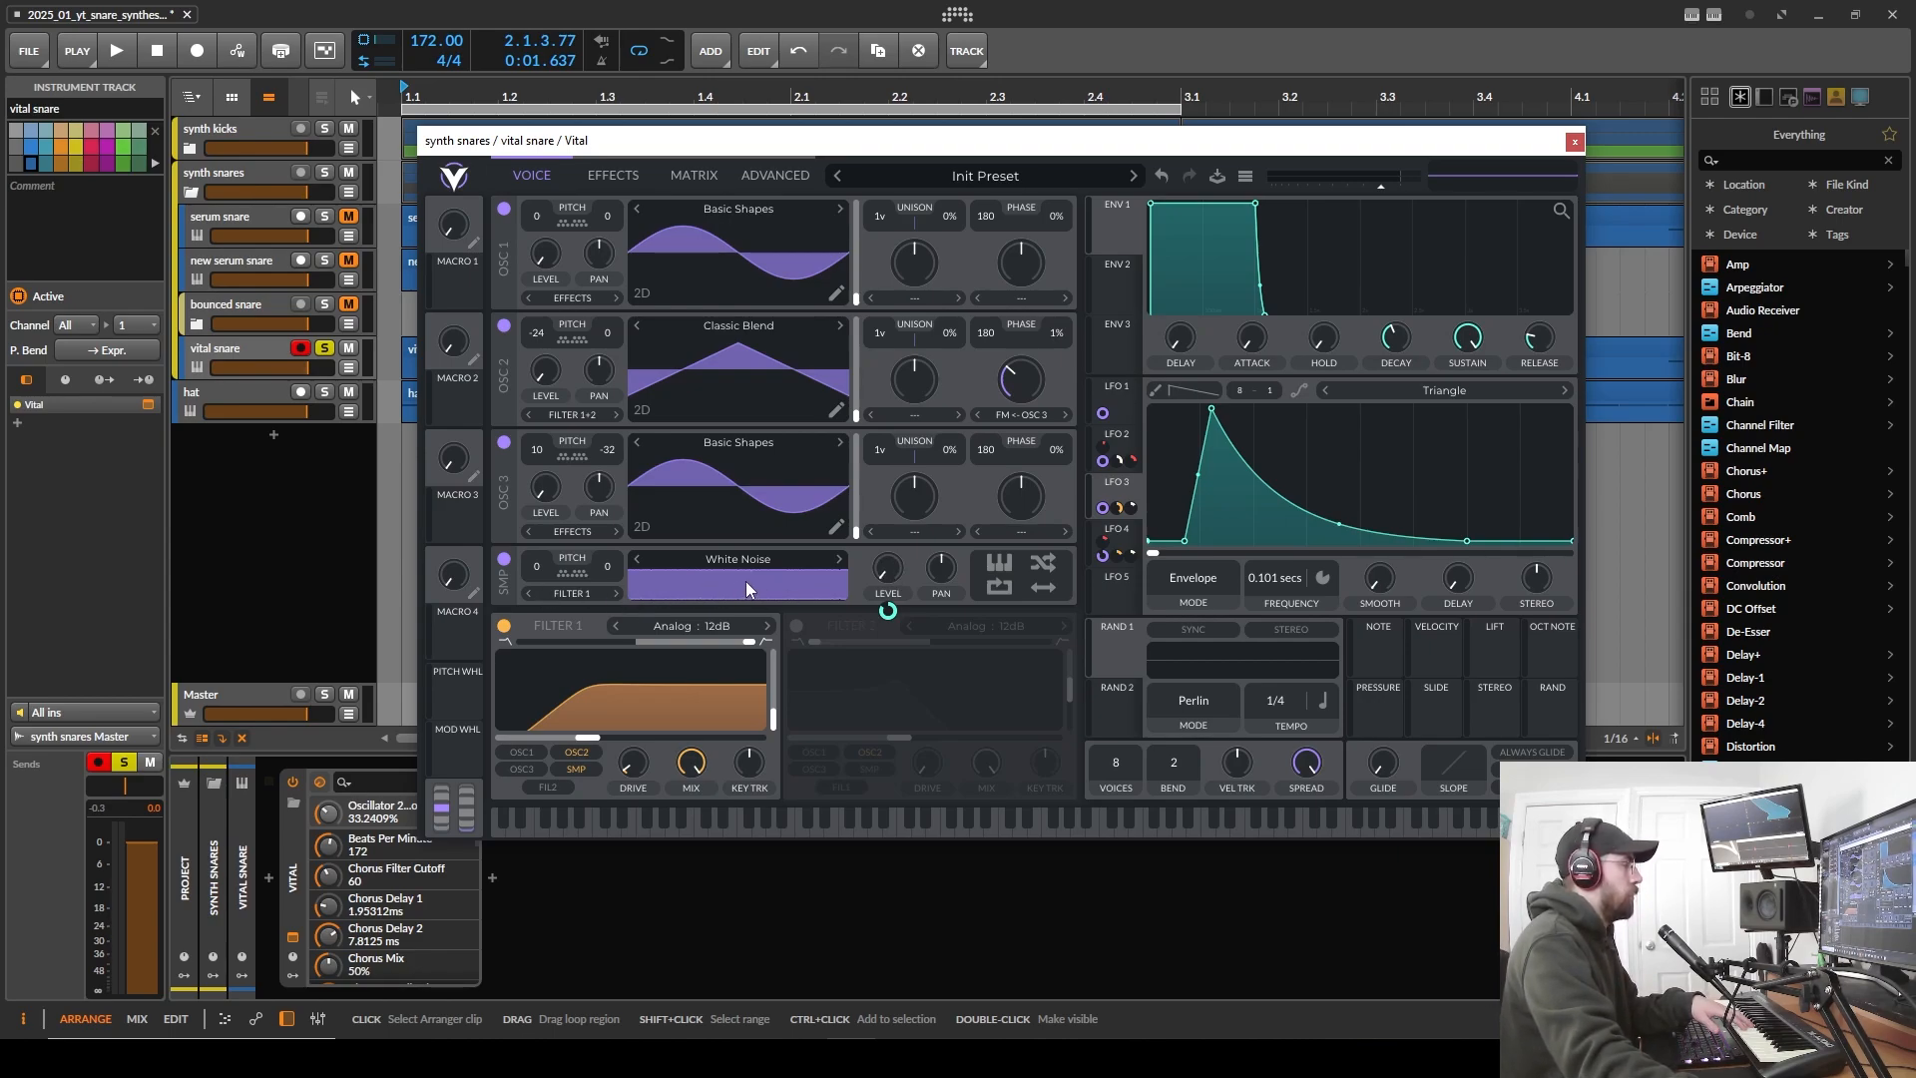
# - Audition the white noise alone with all three oscillators switched off, and switch the oscillators back on
pyautogui.click(504, 443)
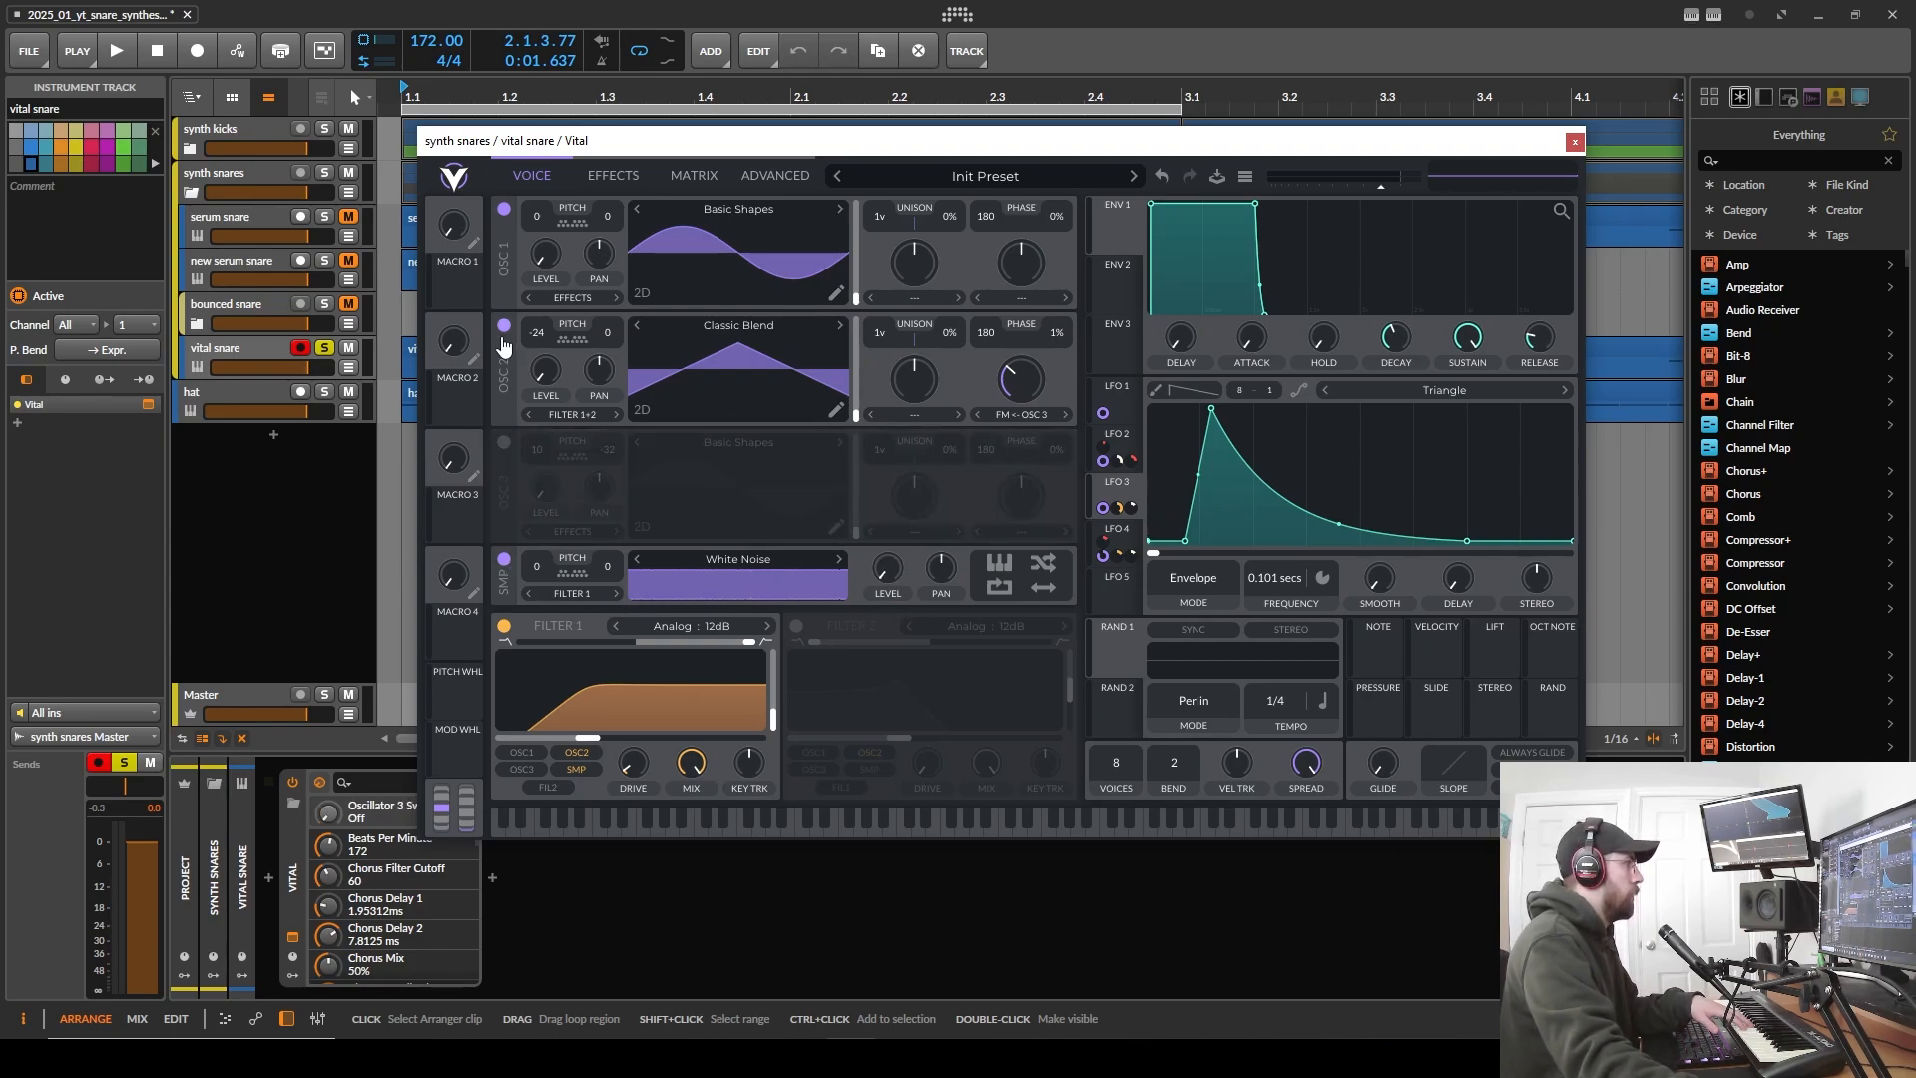
pyautogui.click(504, 325)
pyautogui.click(503, 208)
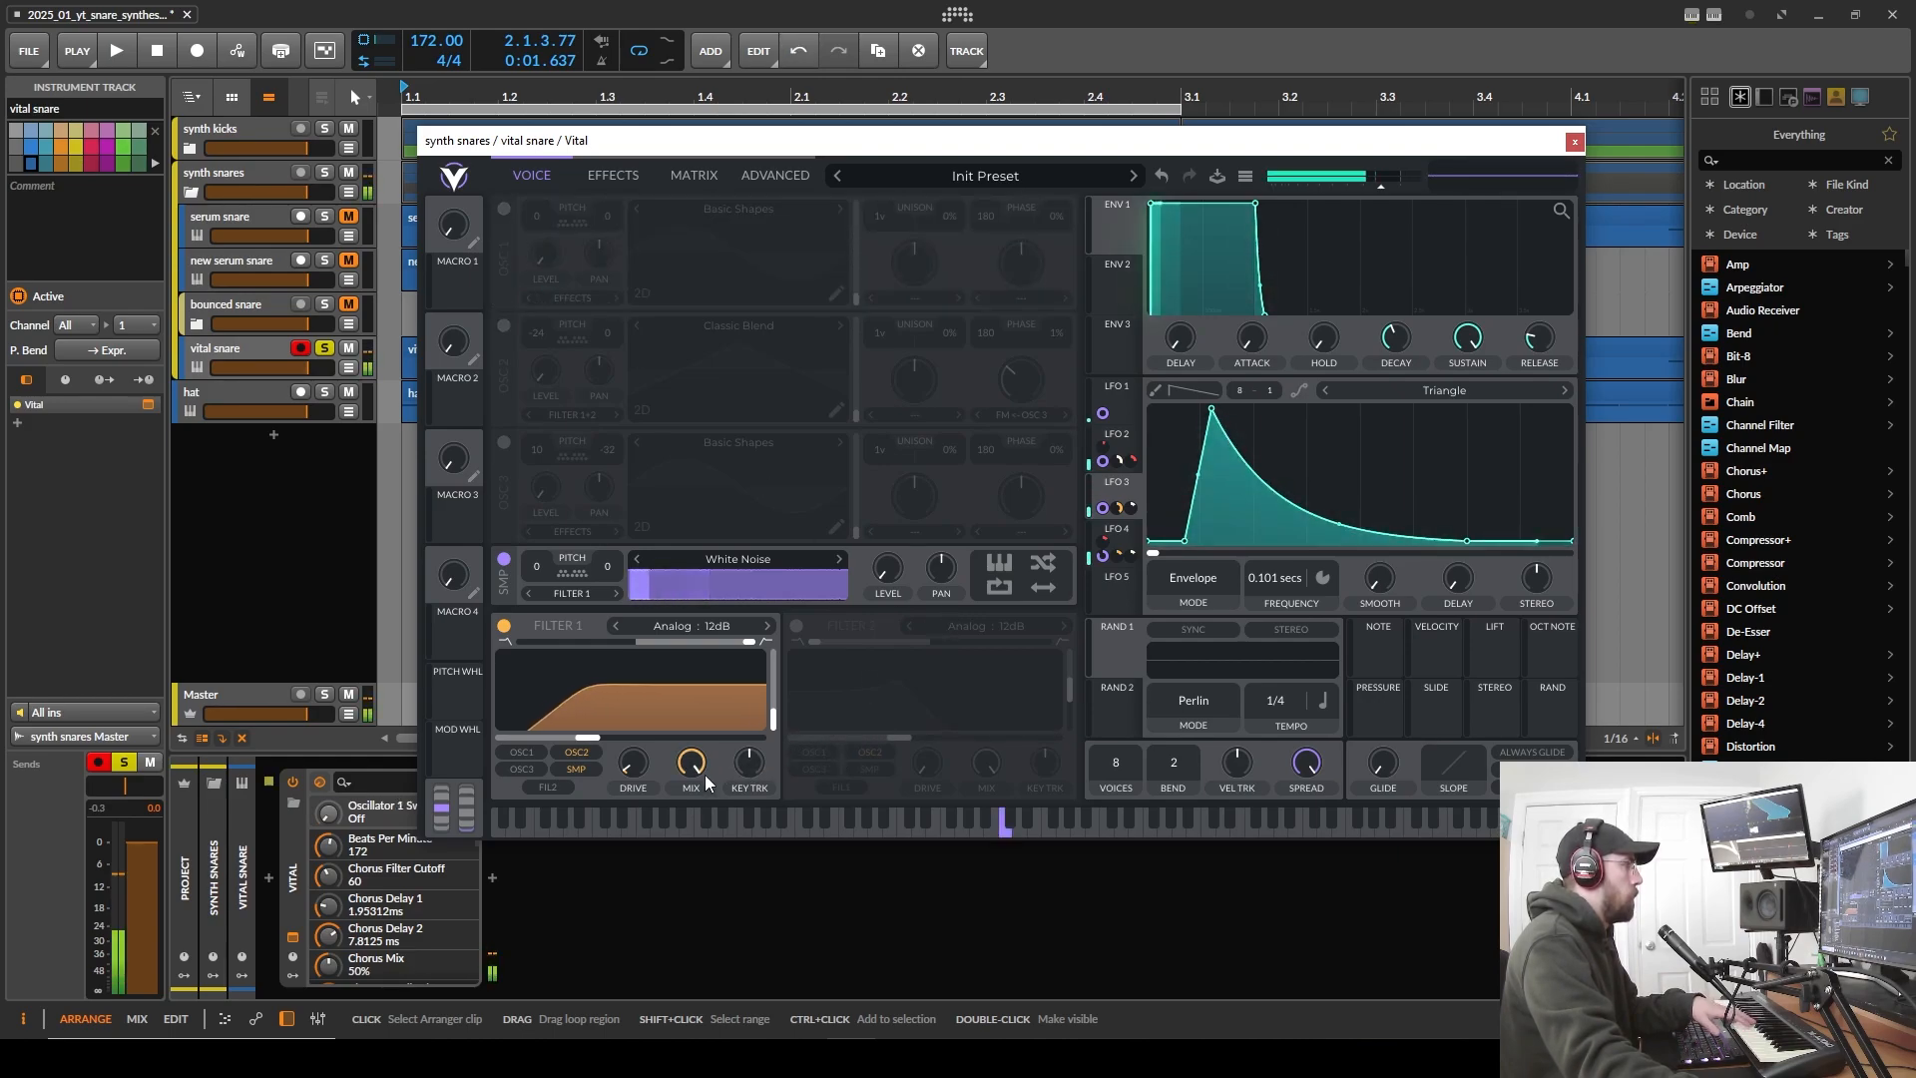
pyautogui.click(505, 444)
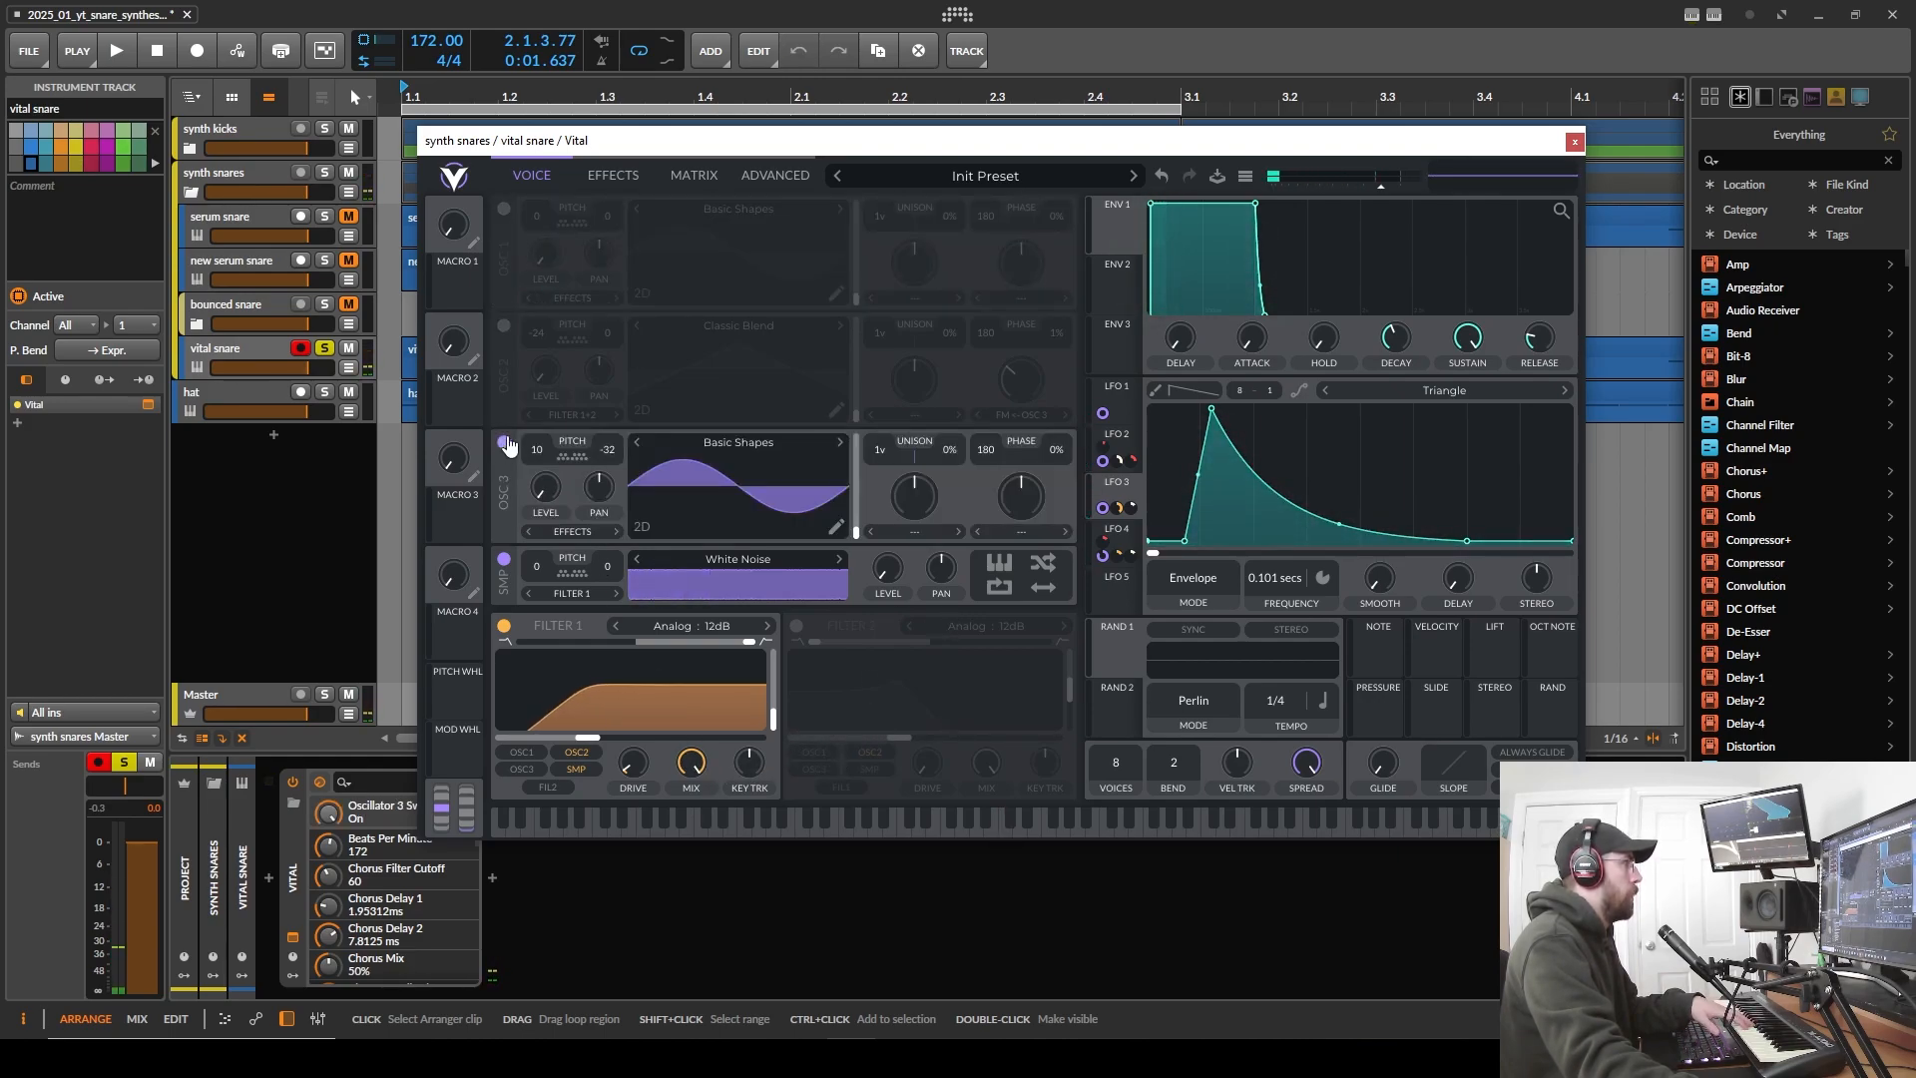
pyautogui.click(505, 327)
pyautogui.click(505, 209)
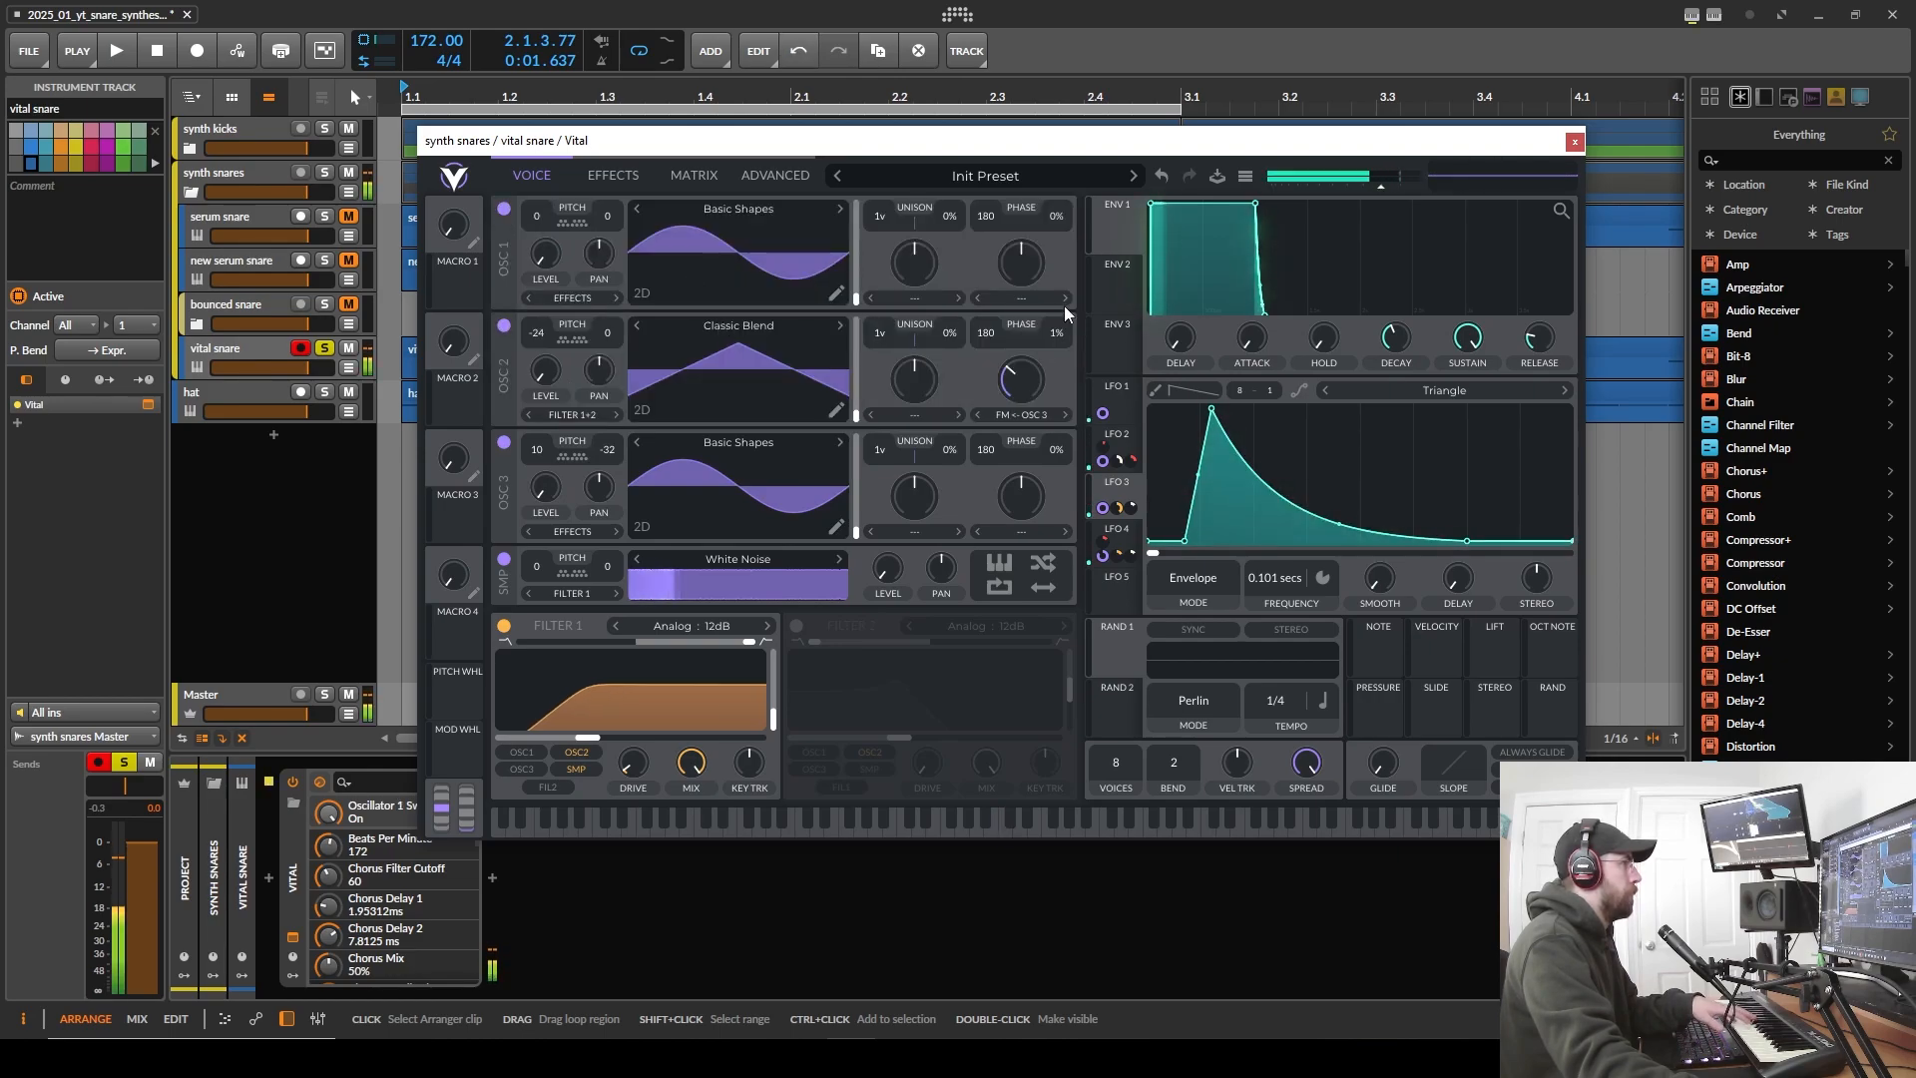
# - Close the Vital window, unsolo the vital snare track, and play the full beat from the start
pyautogui.click(1574, 142)
pyautogui.press('space')
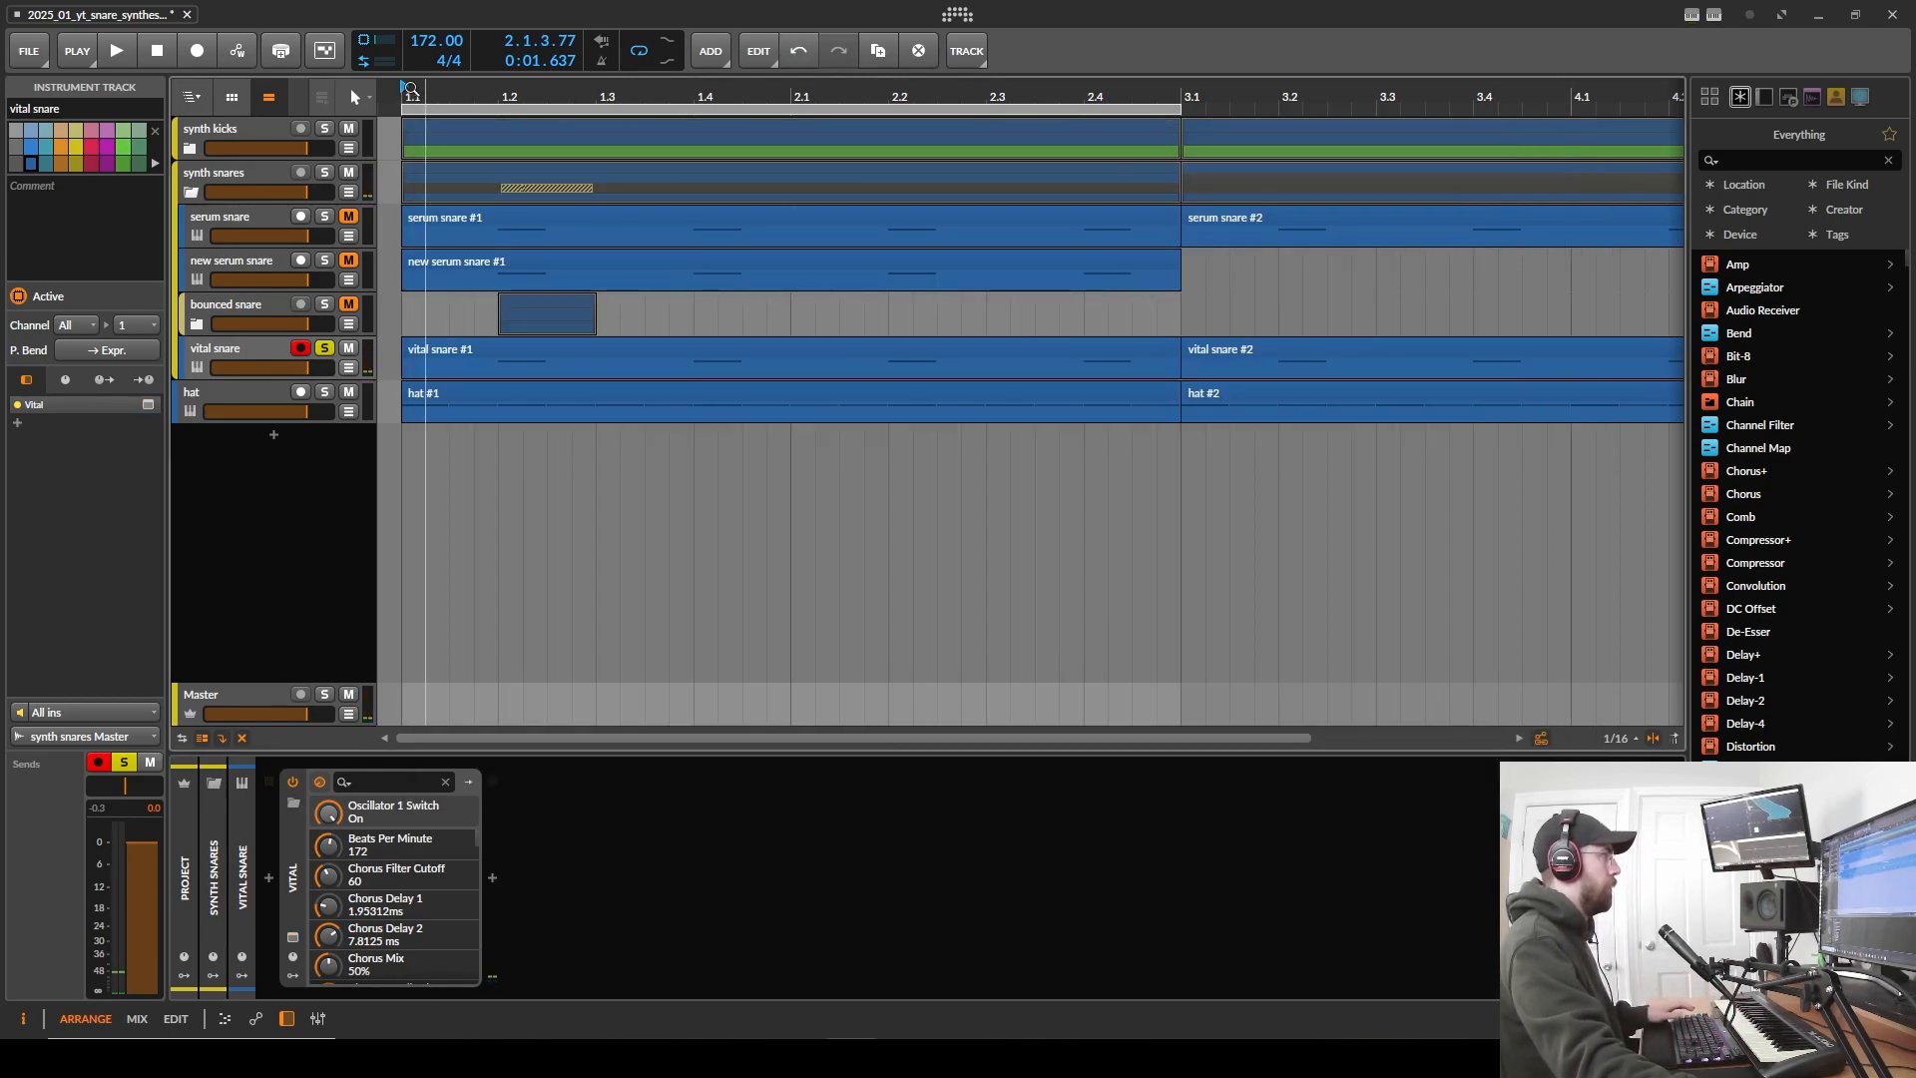
pyautogui.click(324, 351)
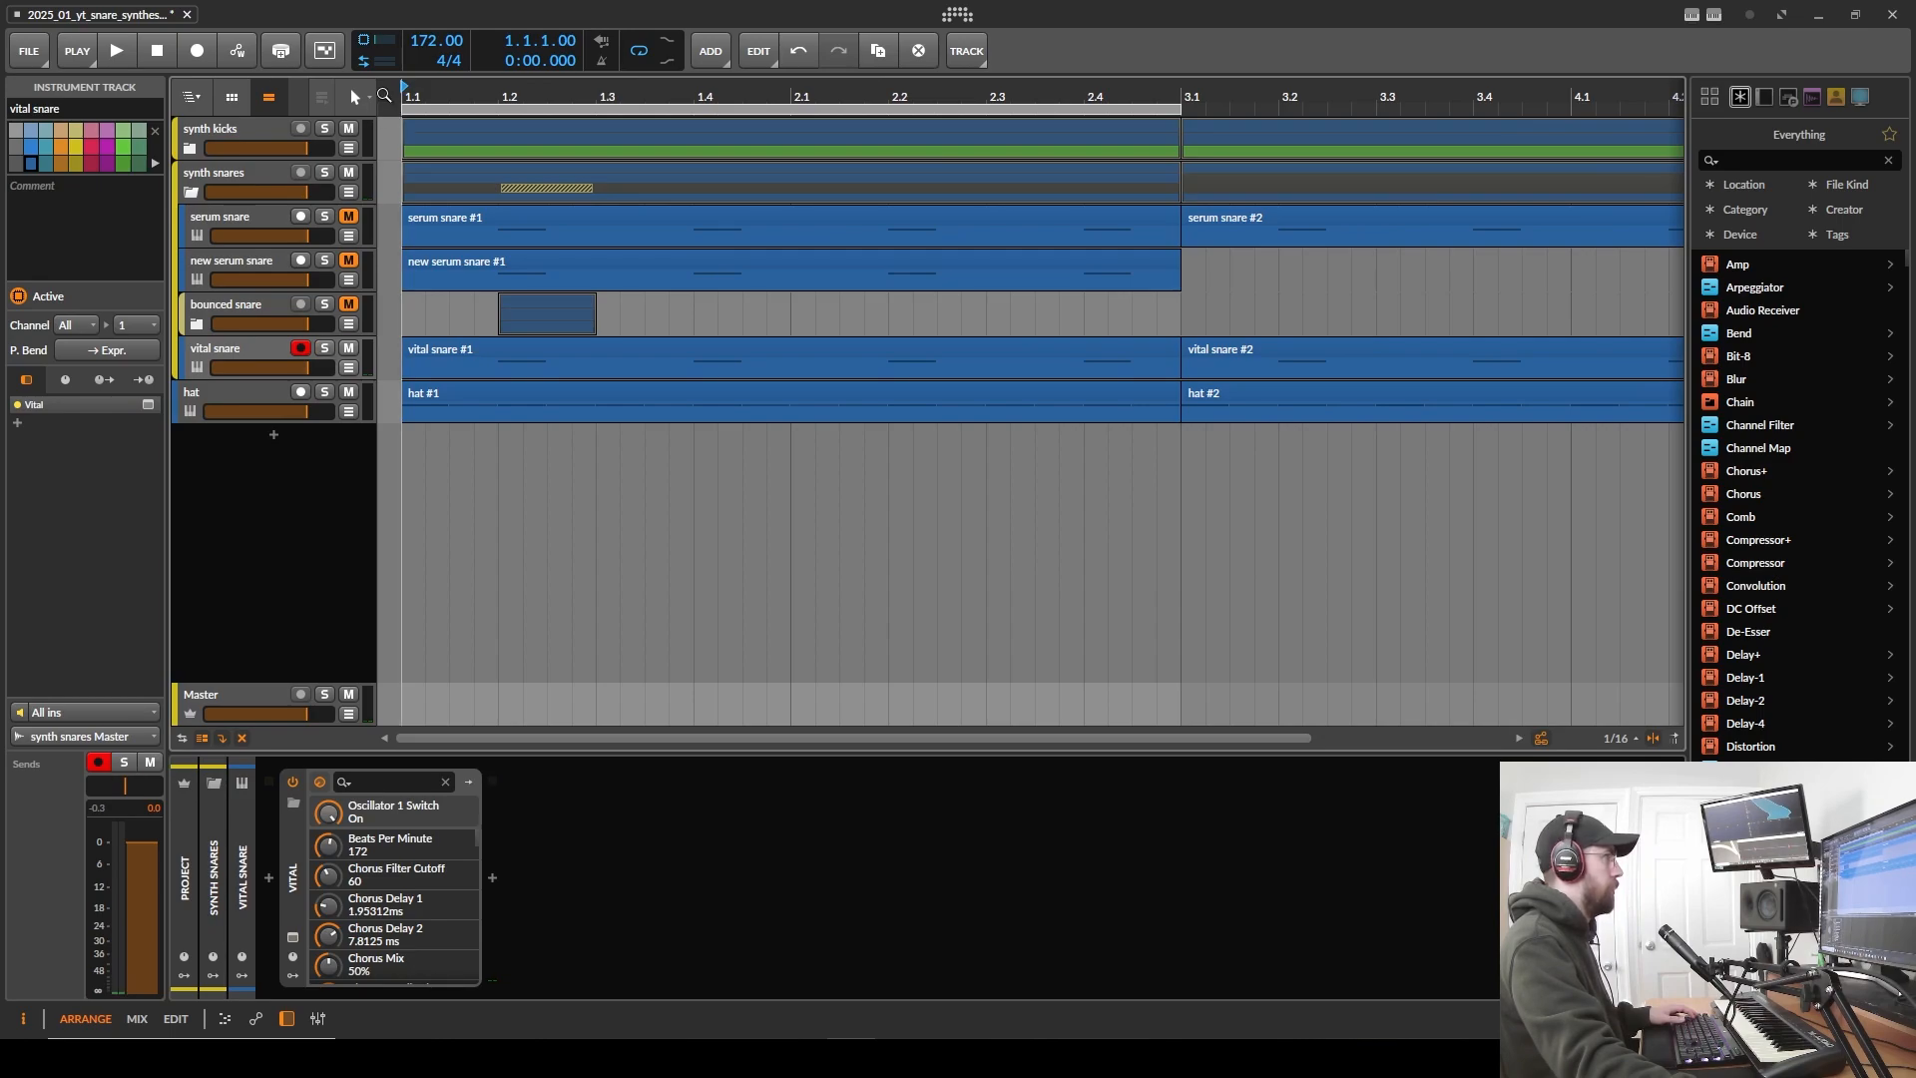
pyautogui.press('space')
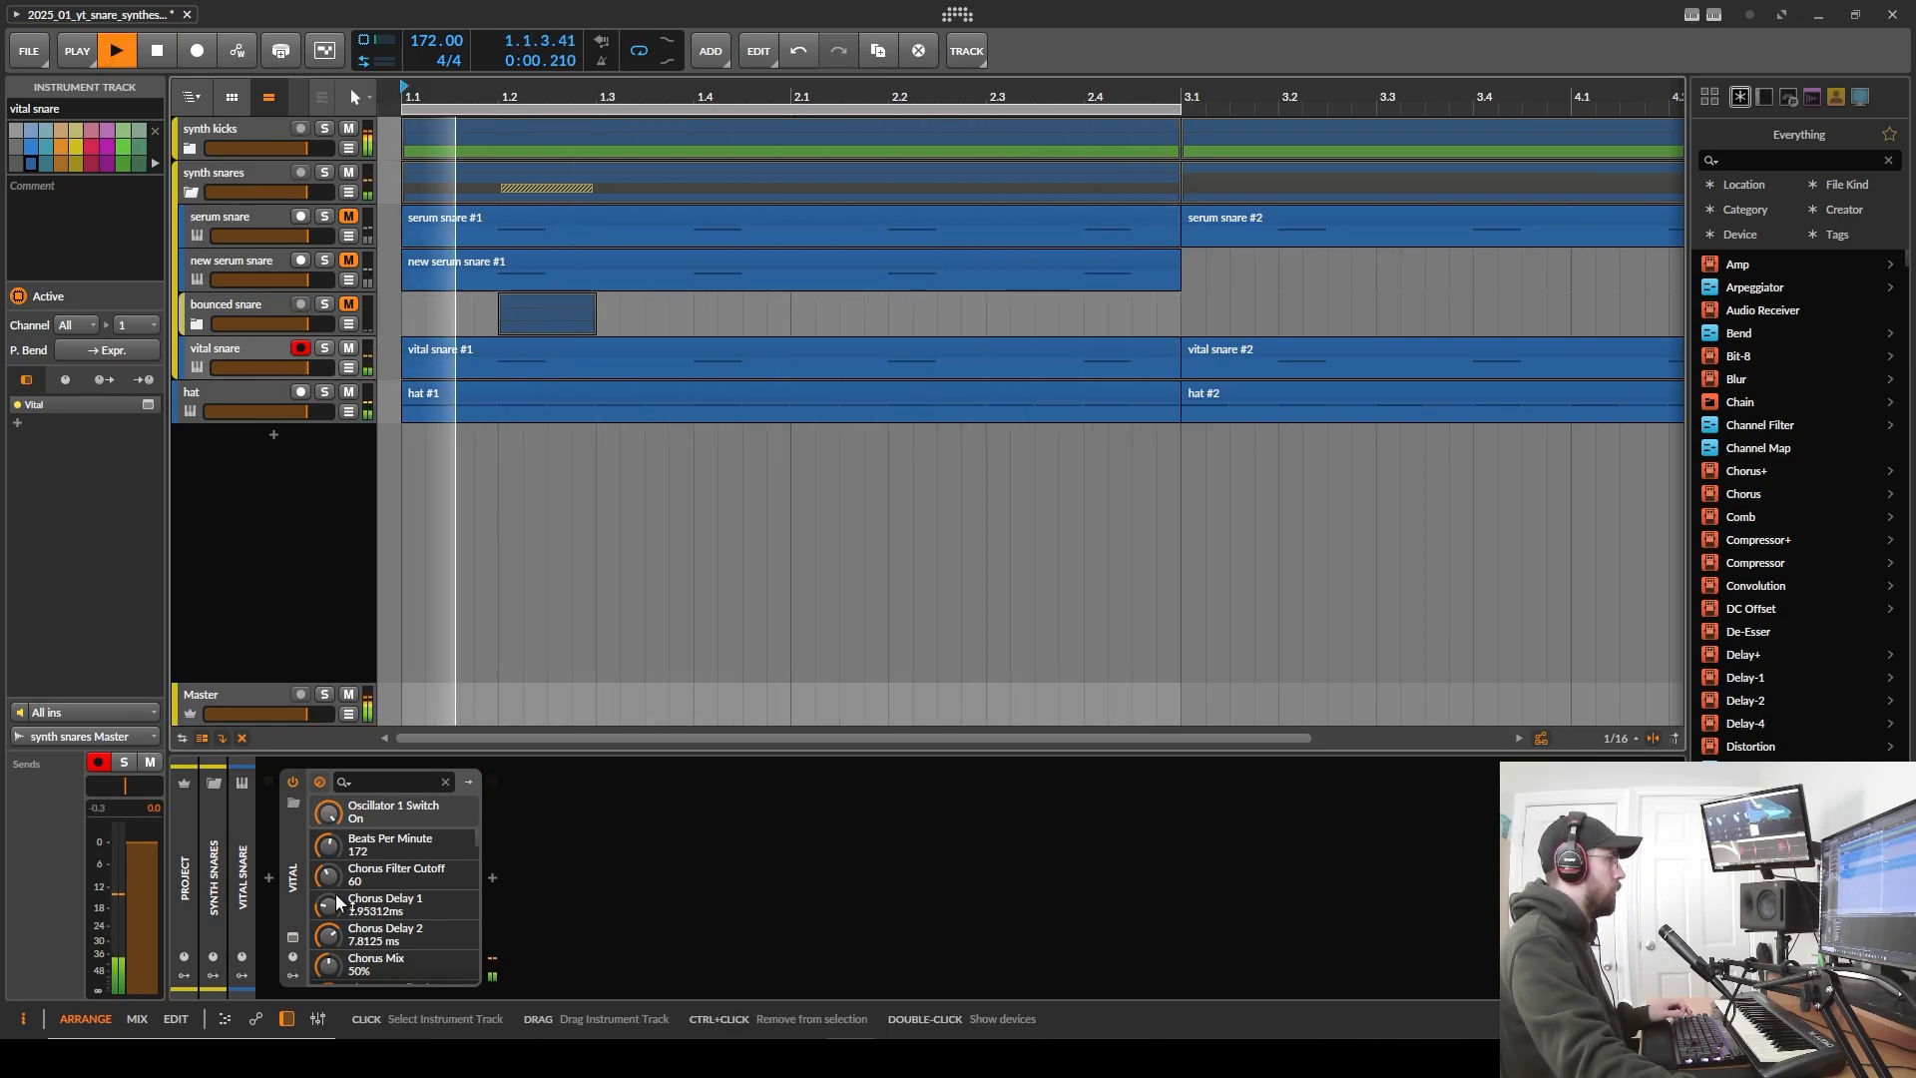
# - Reopen Vital, set LFO 3's modulation of Oscillator 2's level to about 0.73, and replay the beat
pyautogui.click(293, 936)
pyautogui.press('space')
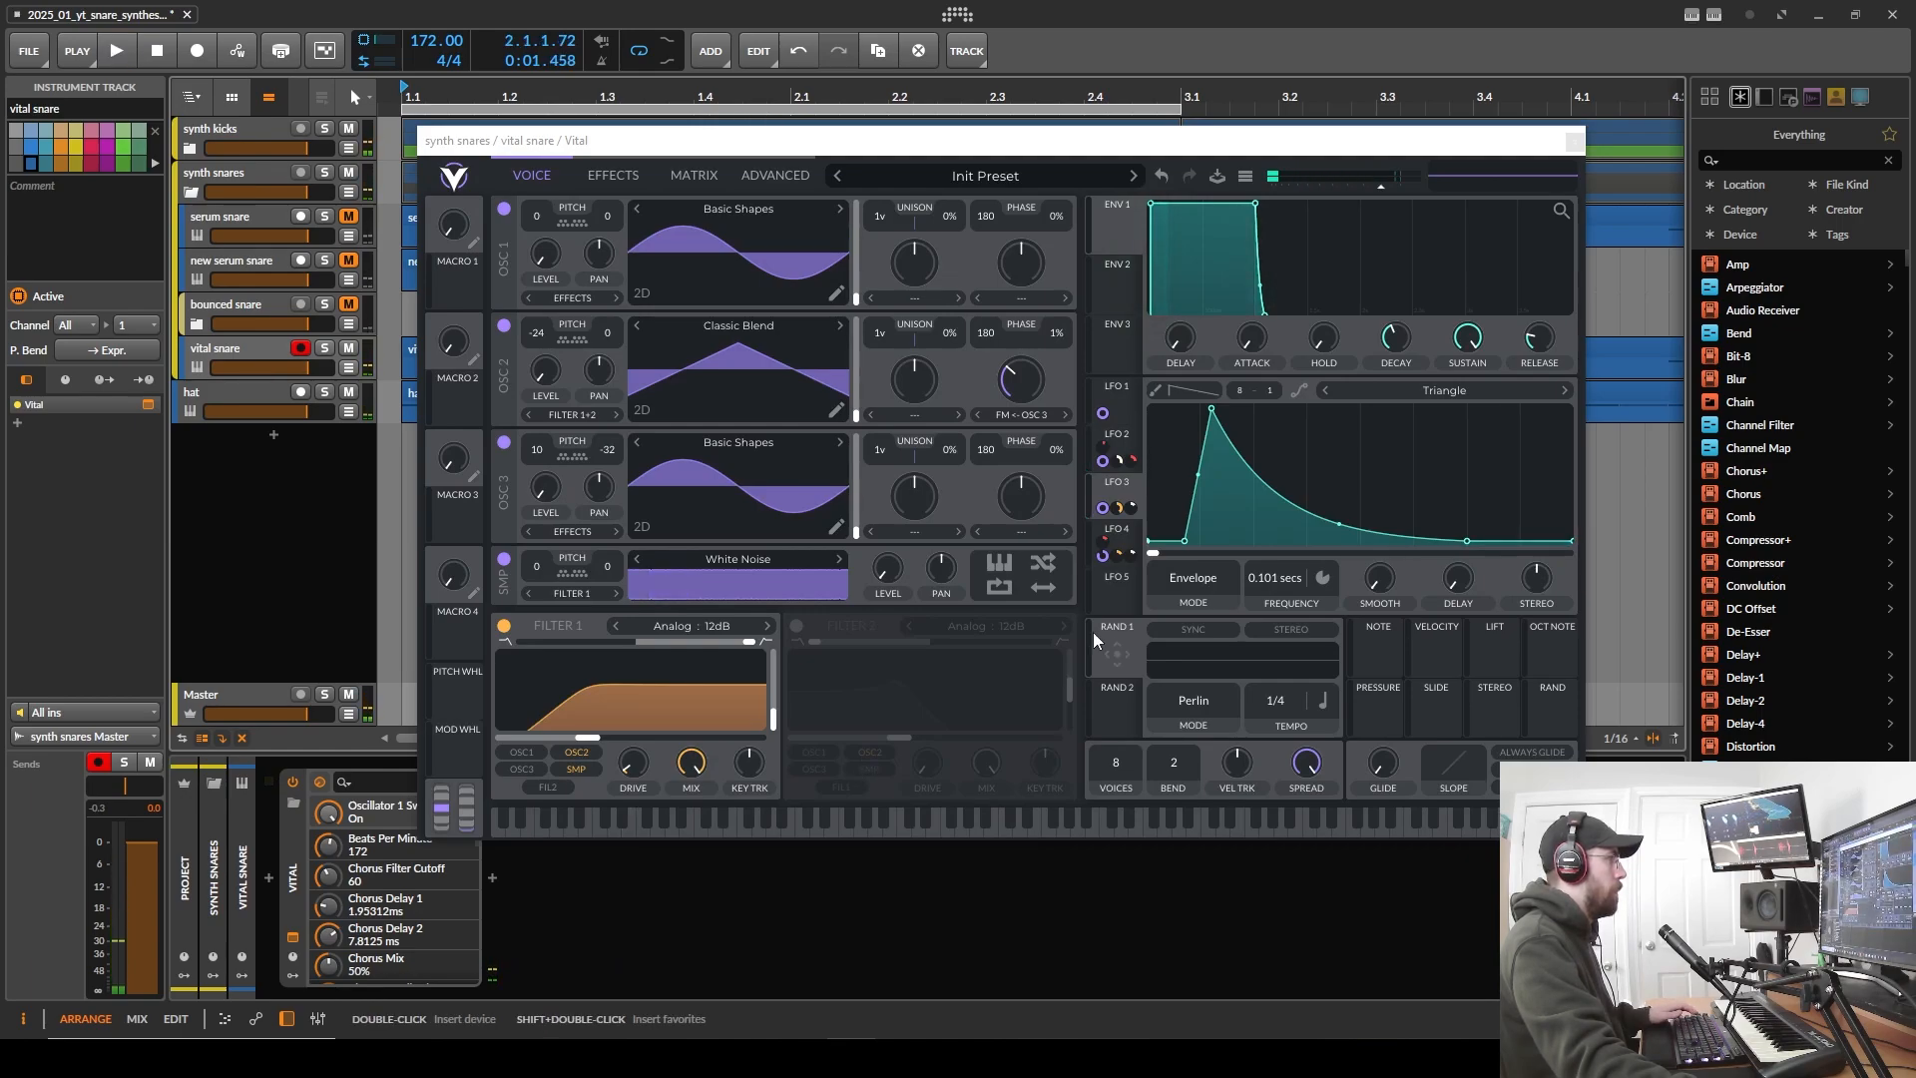
pyautogui.moveTo(545, 412); pyautogui.dragTo(545, 434)
pyautogui.press('space')
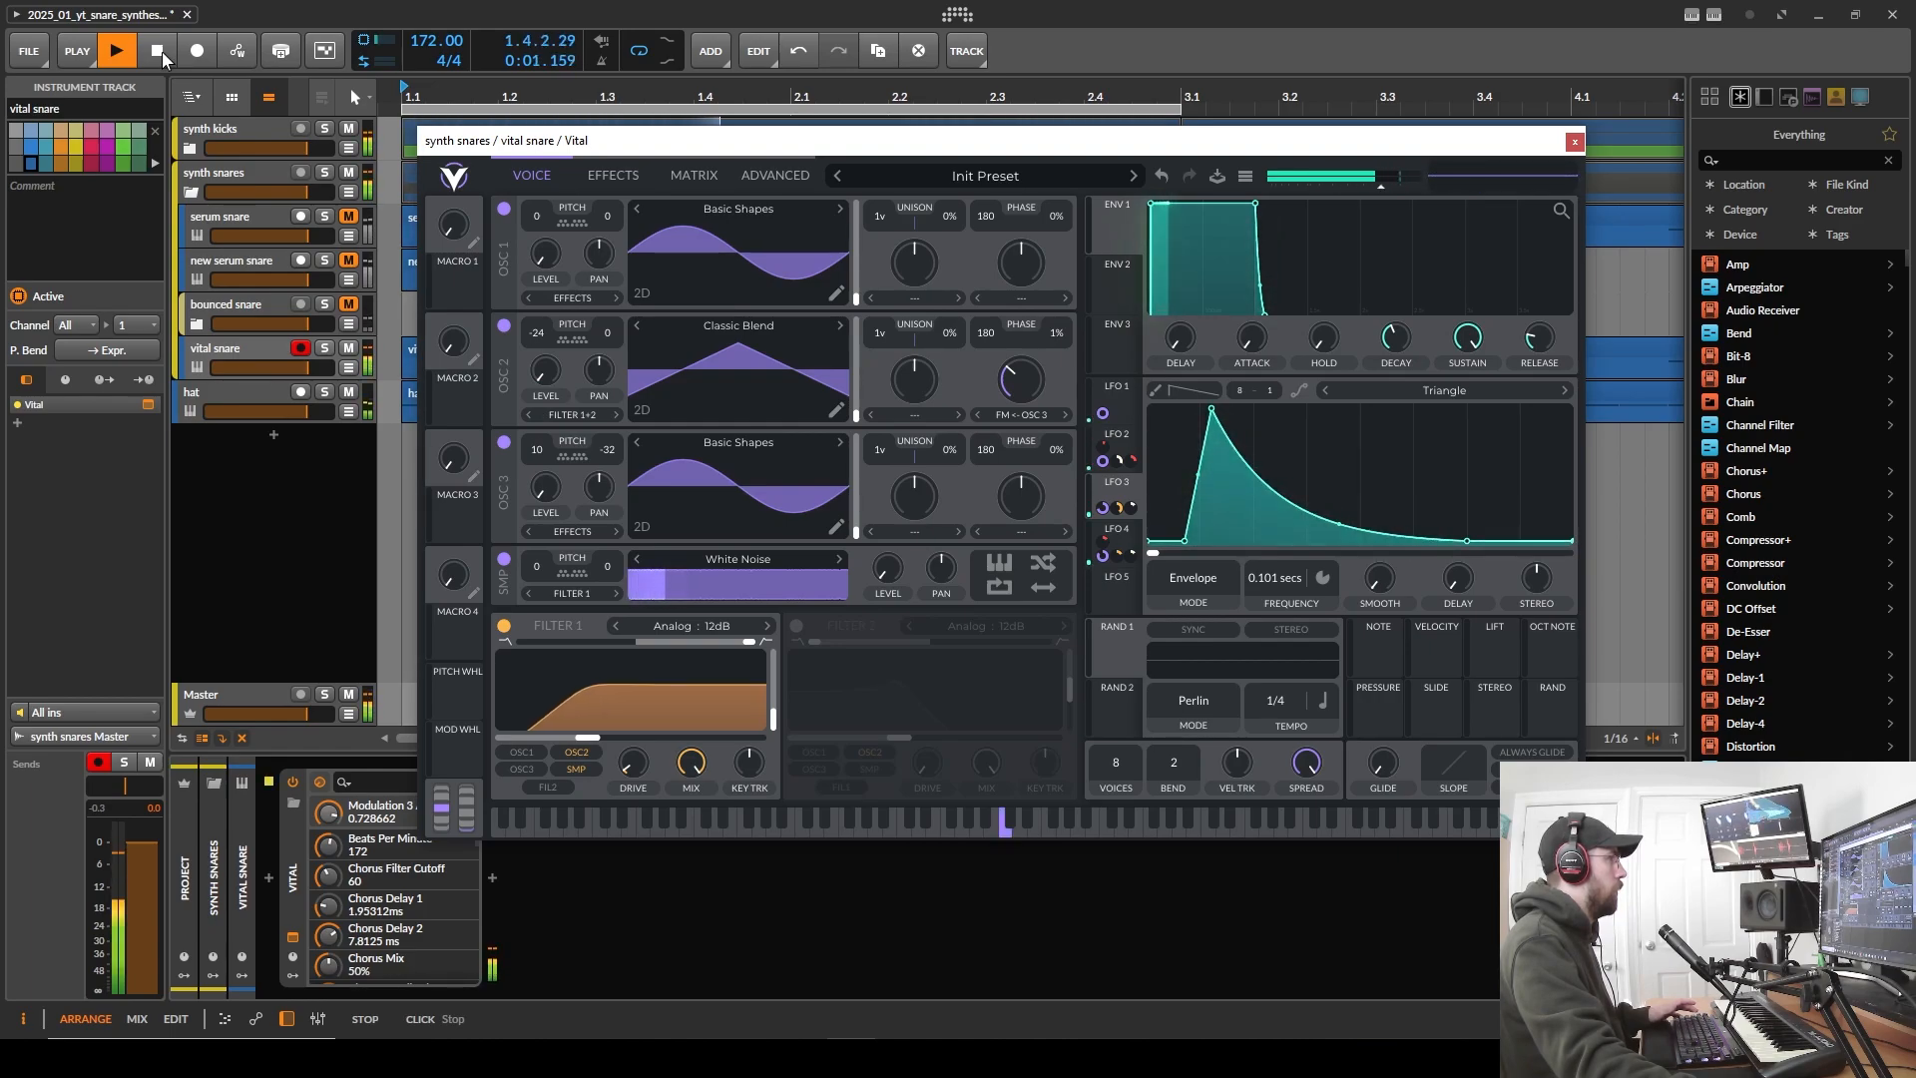
# - Switch off Oscillator 2 while the beat plays, stop playback, and close the Vital window
pyautogui.click(504, 324)
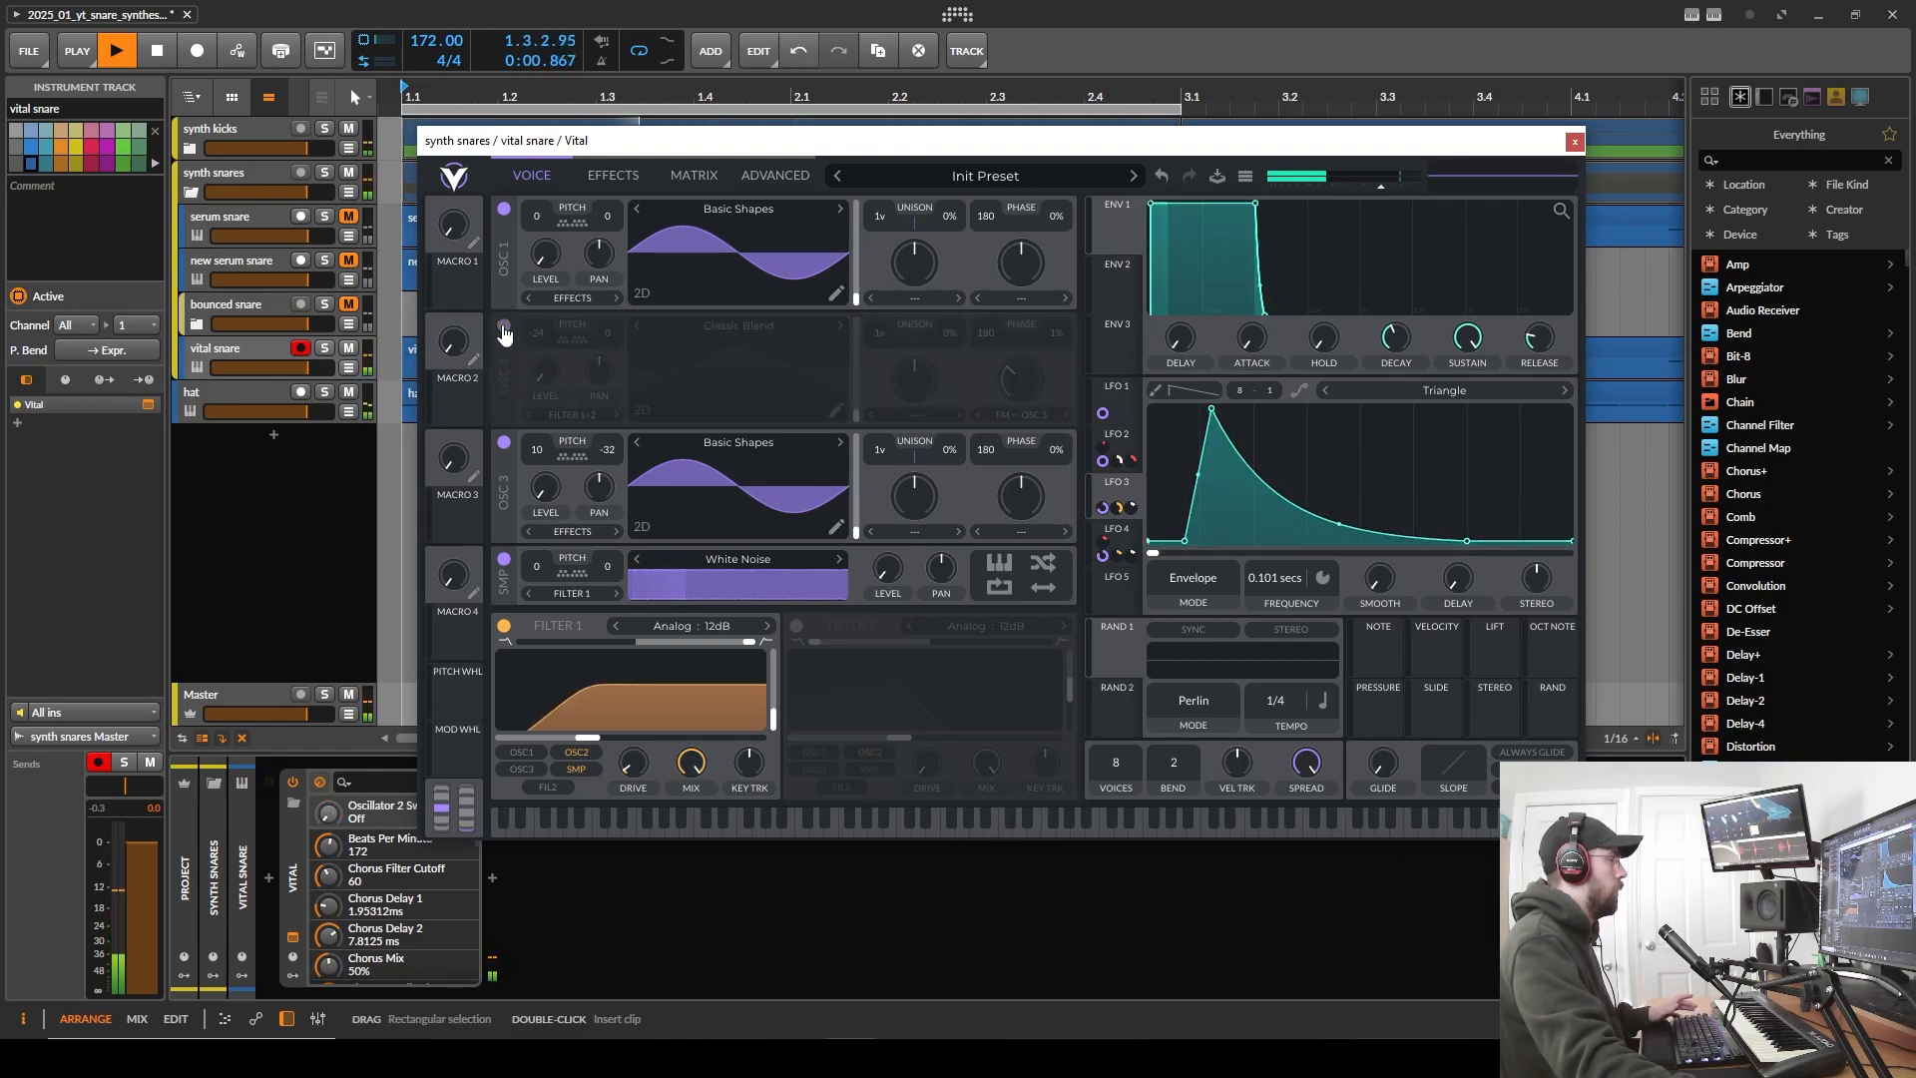
pyautogui.click(160, 58)
pyautogui.click(1573, 142)
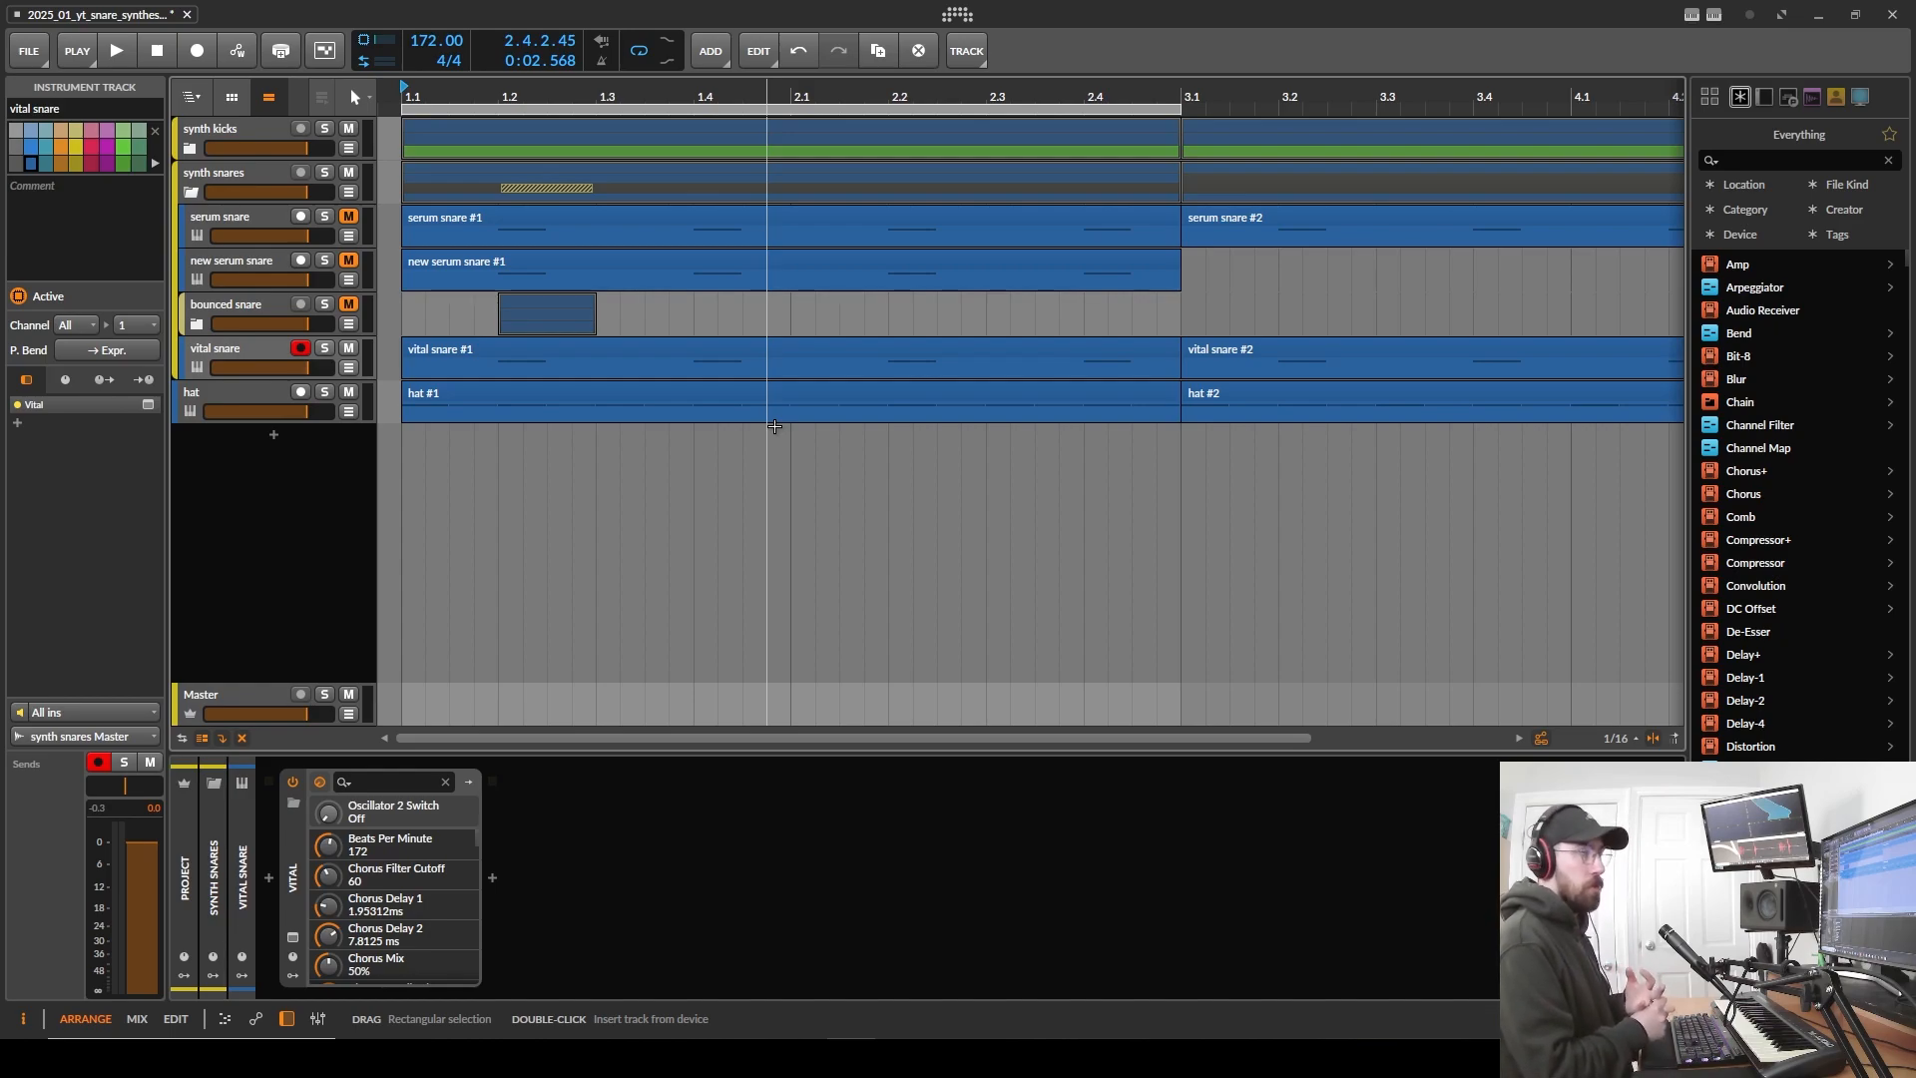
# - Return the playhead to the start, select and unmute the new serum snare track, and mute the vital snare track
pyautogui.press('space')
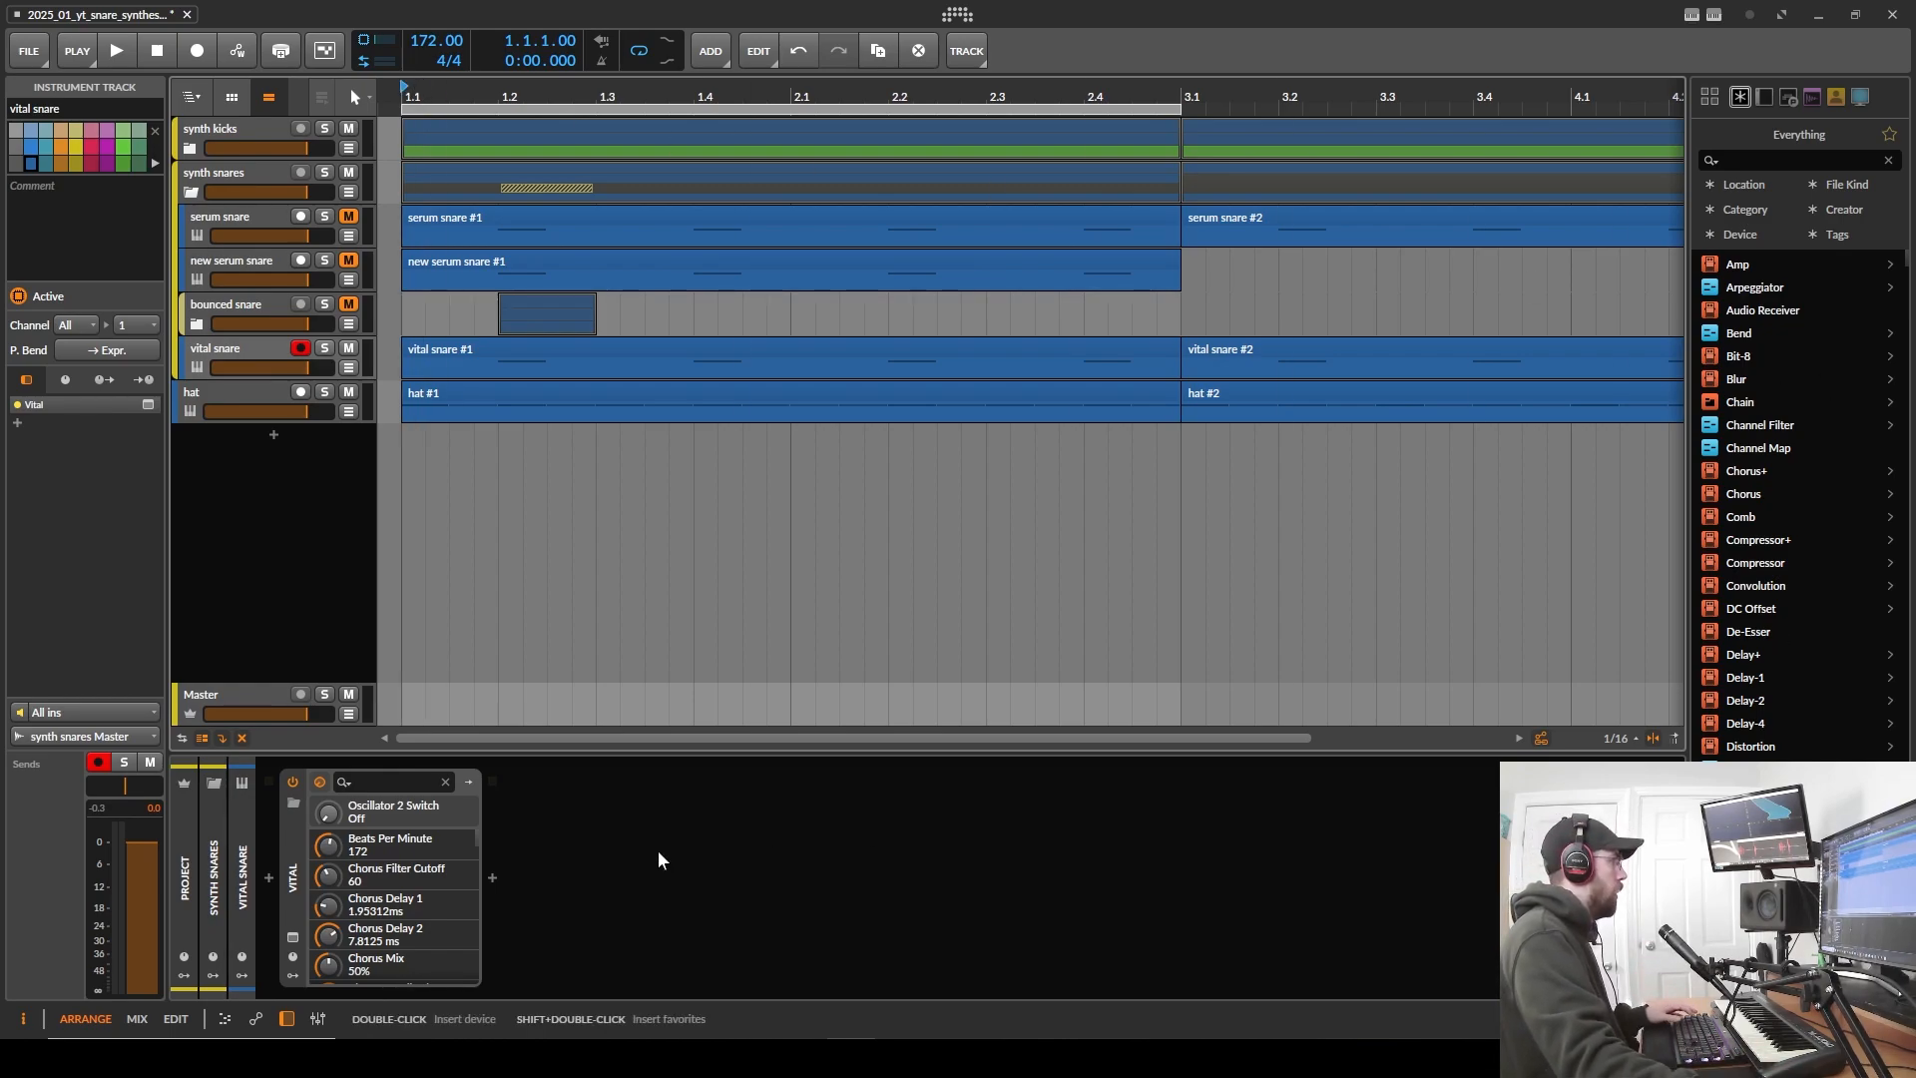
pyautogui.click(257, 262)
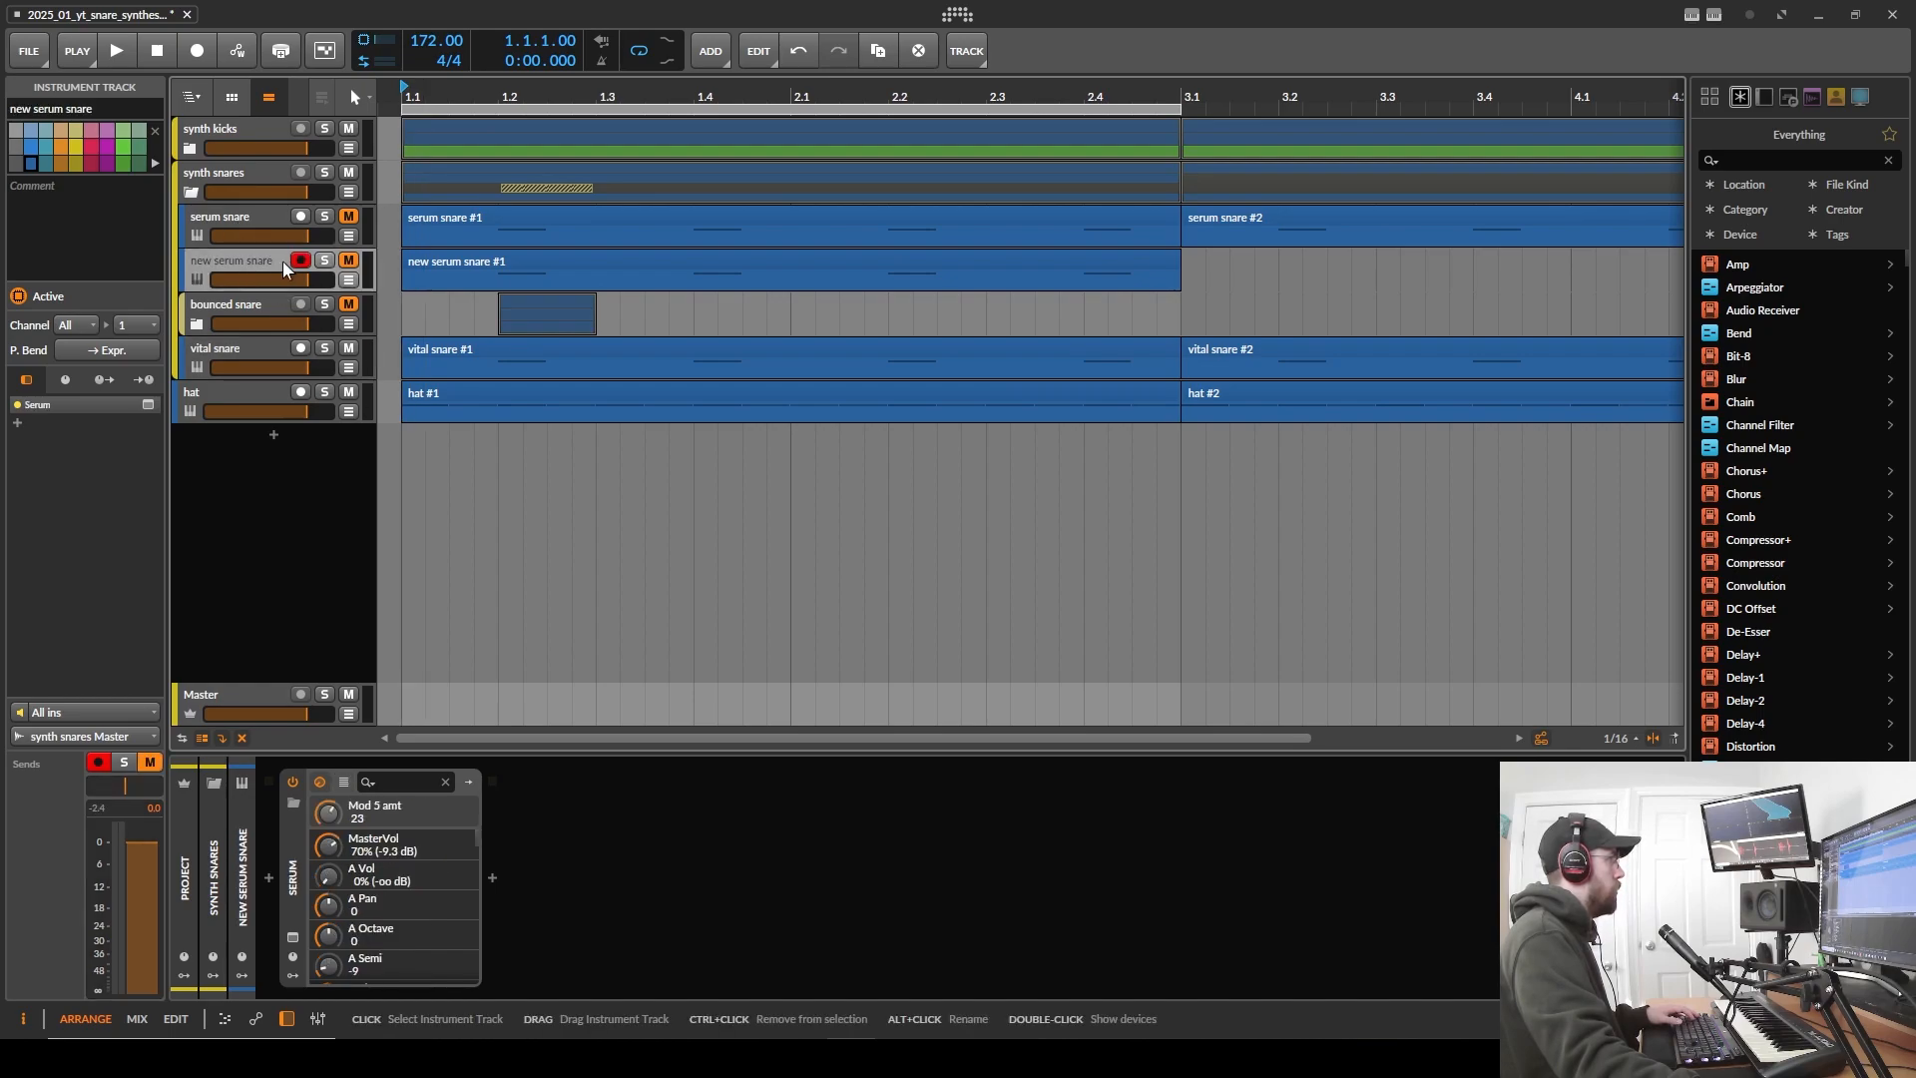
pyautogui.click(349, 348)
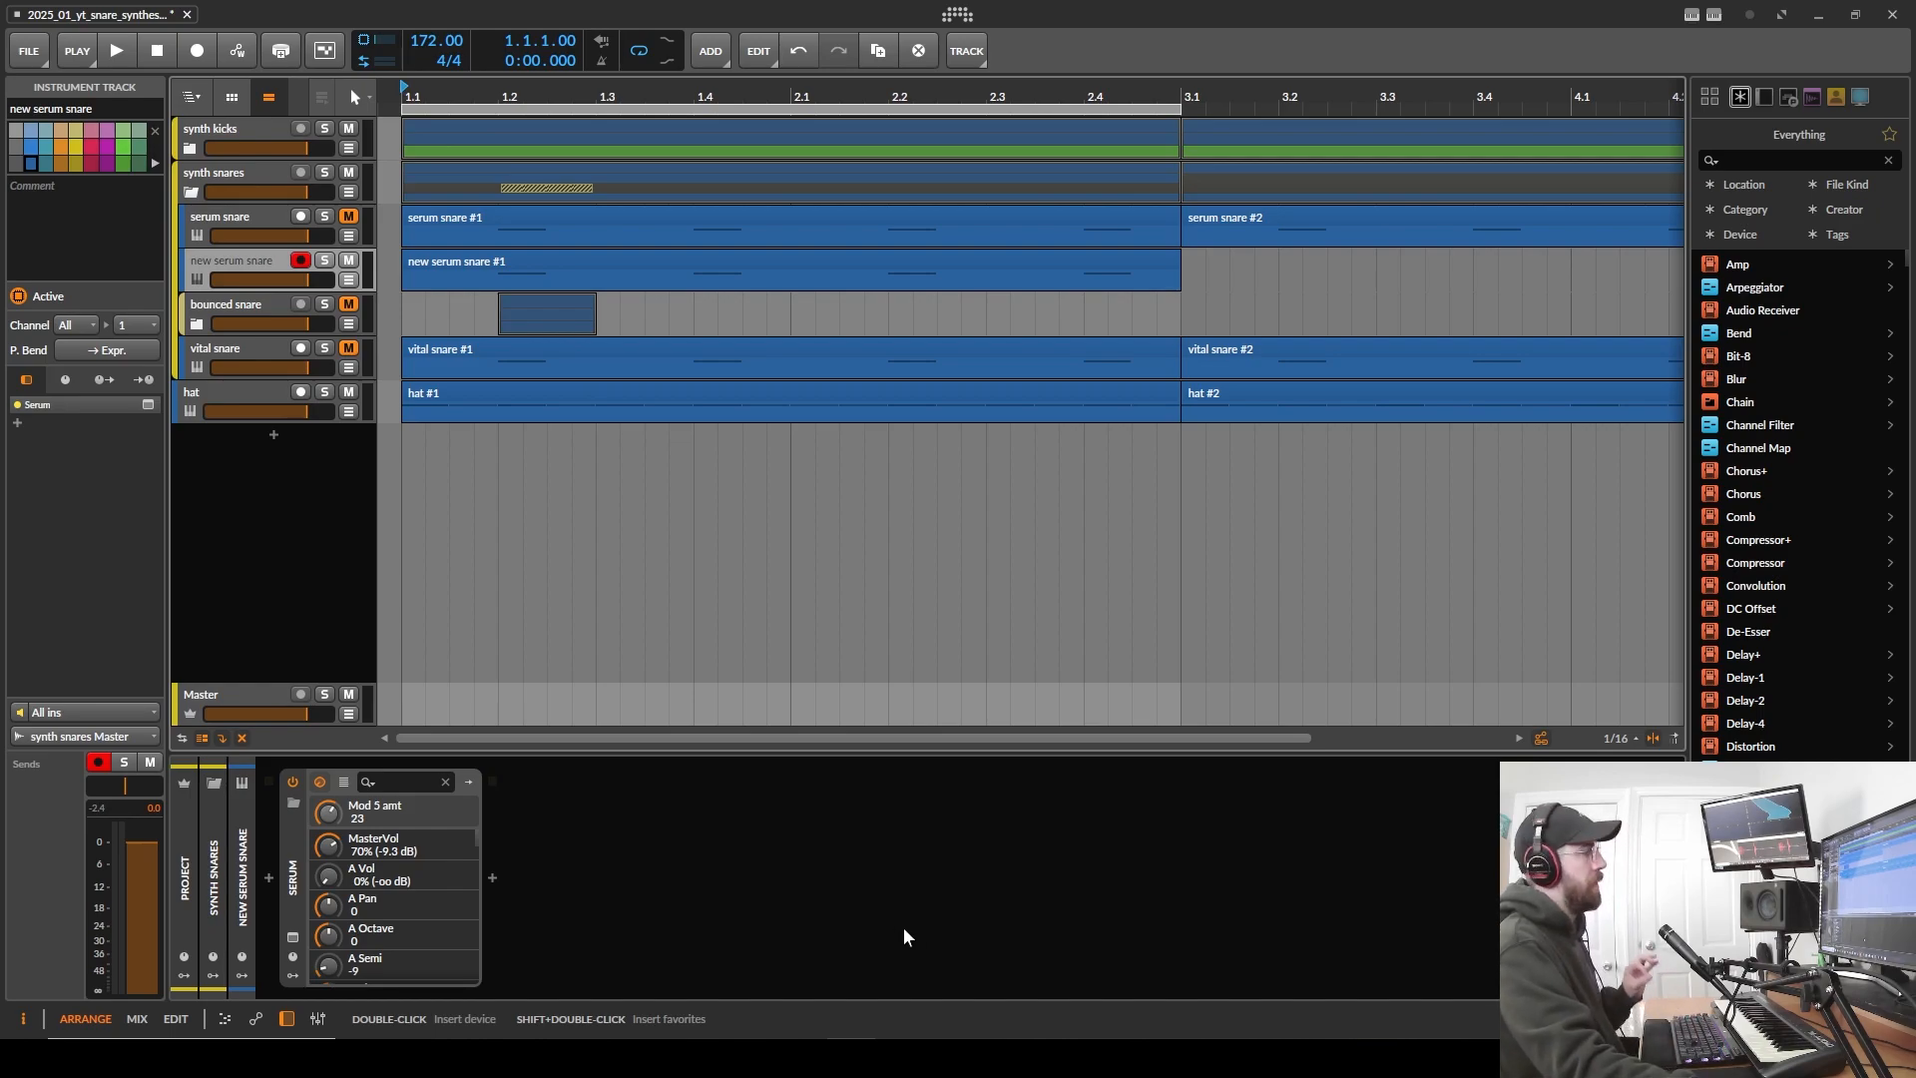
# - Insert an EQ+ device after Serum on the new serum snare track
pyautogui.doubleClick(871, 880)
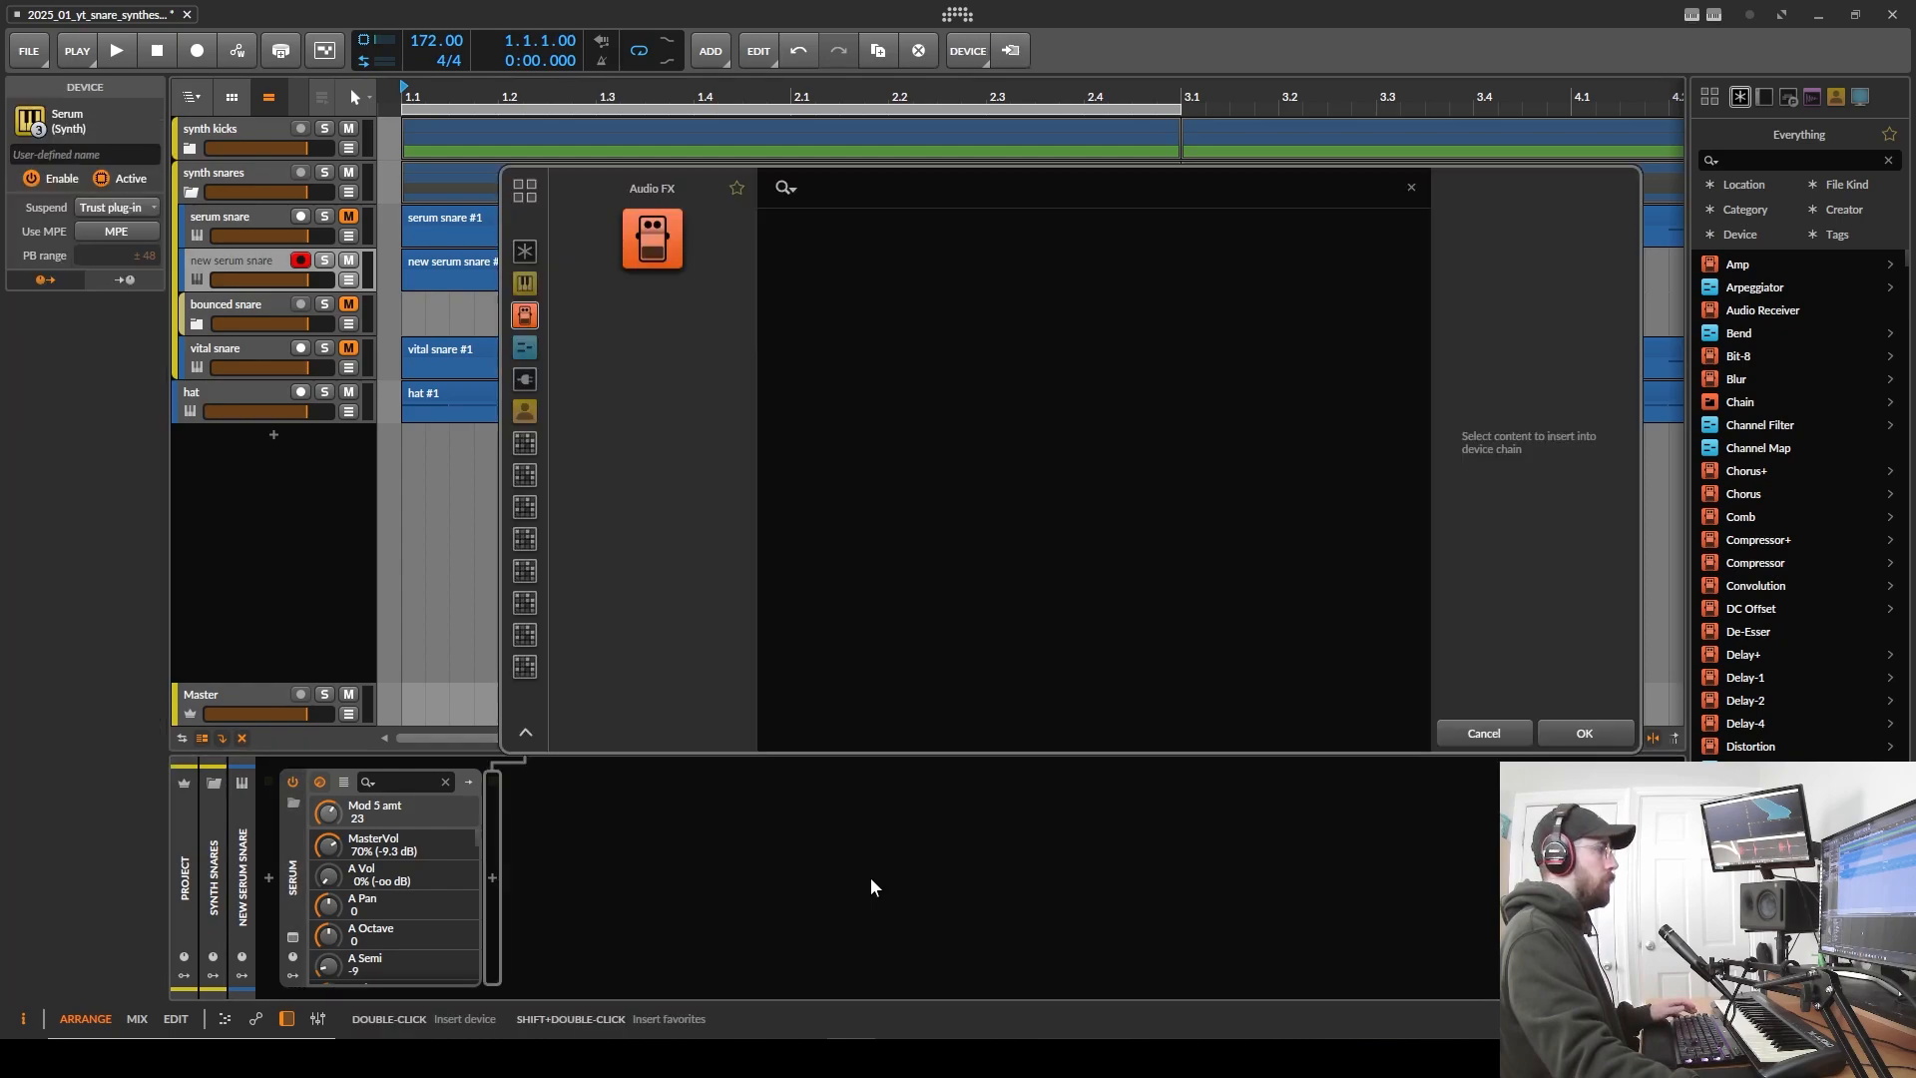
pyautogui.write('dyn')
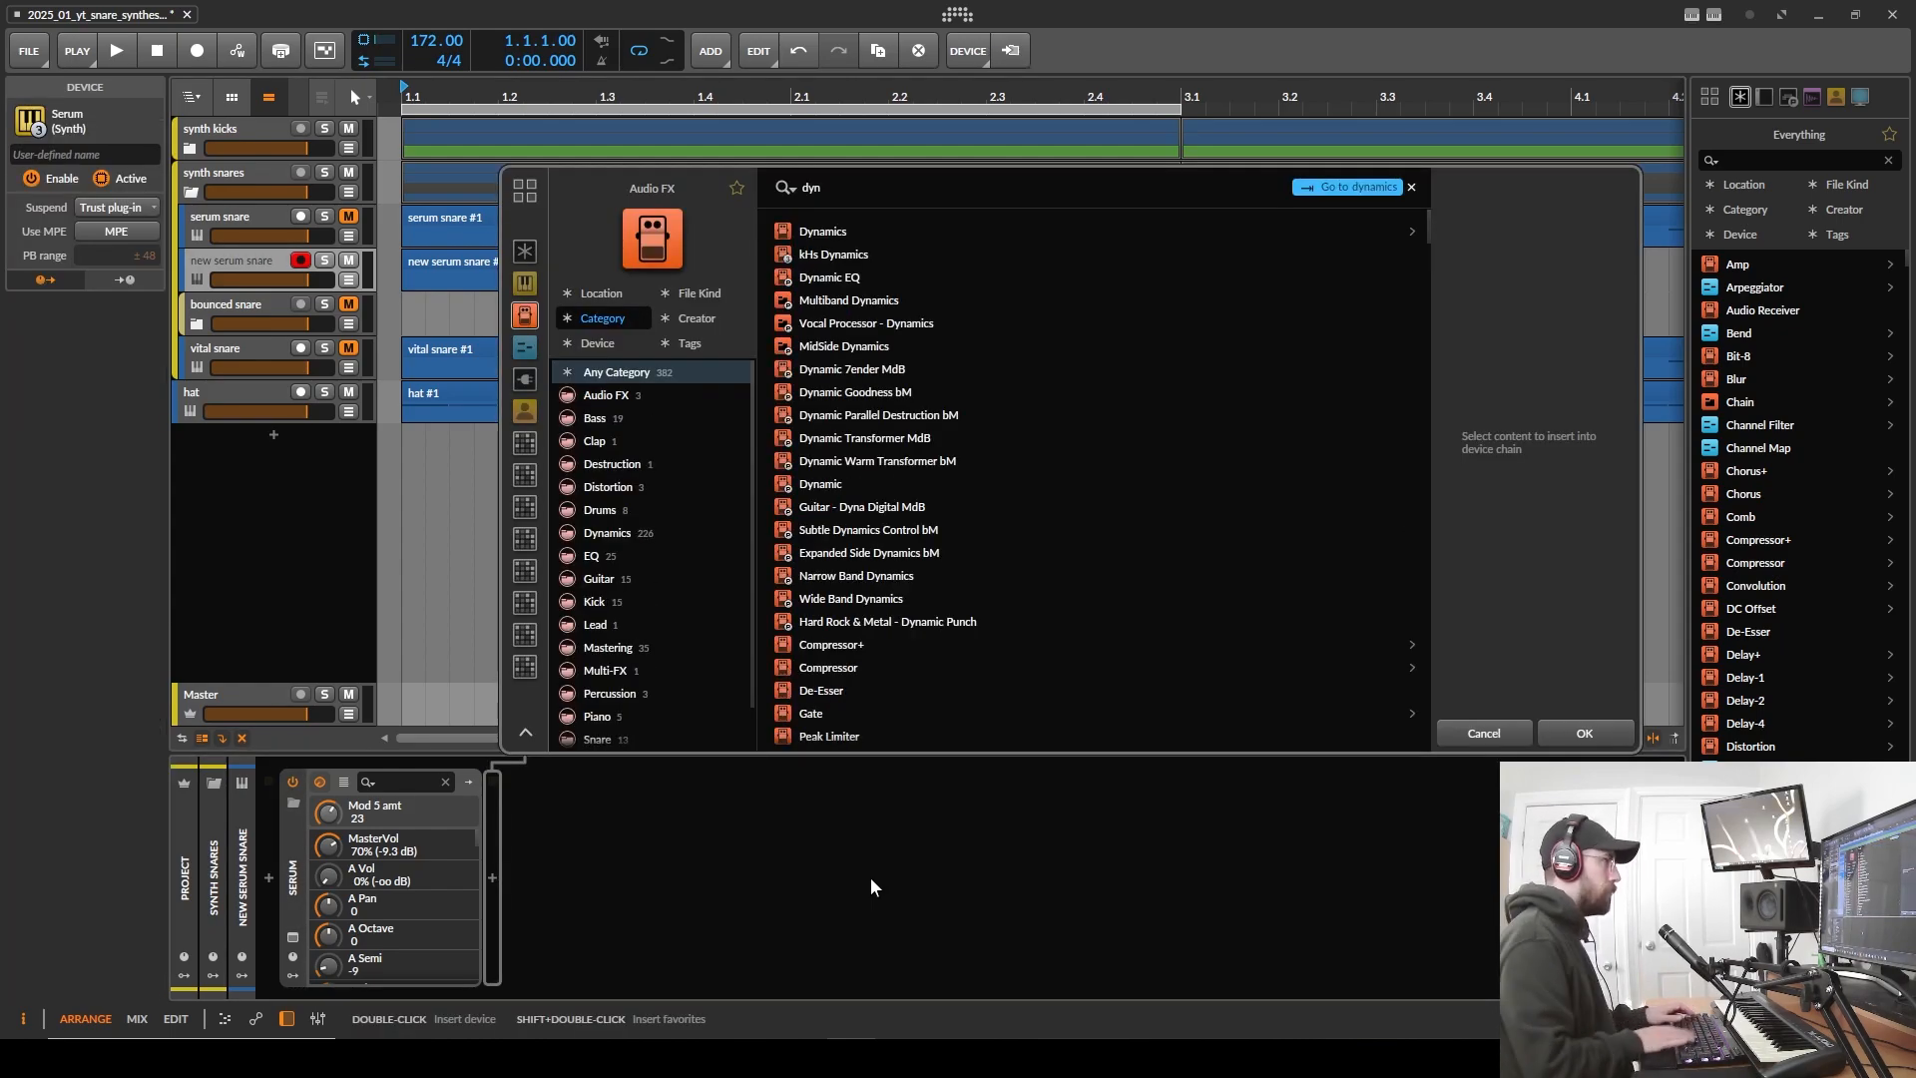
pyautogui.press('BackSpace')
pyautogui.press('BackSpace')
pyautogui.press('BackSpace')
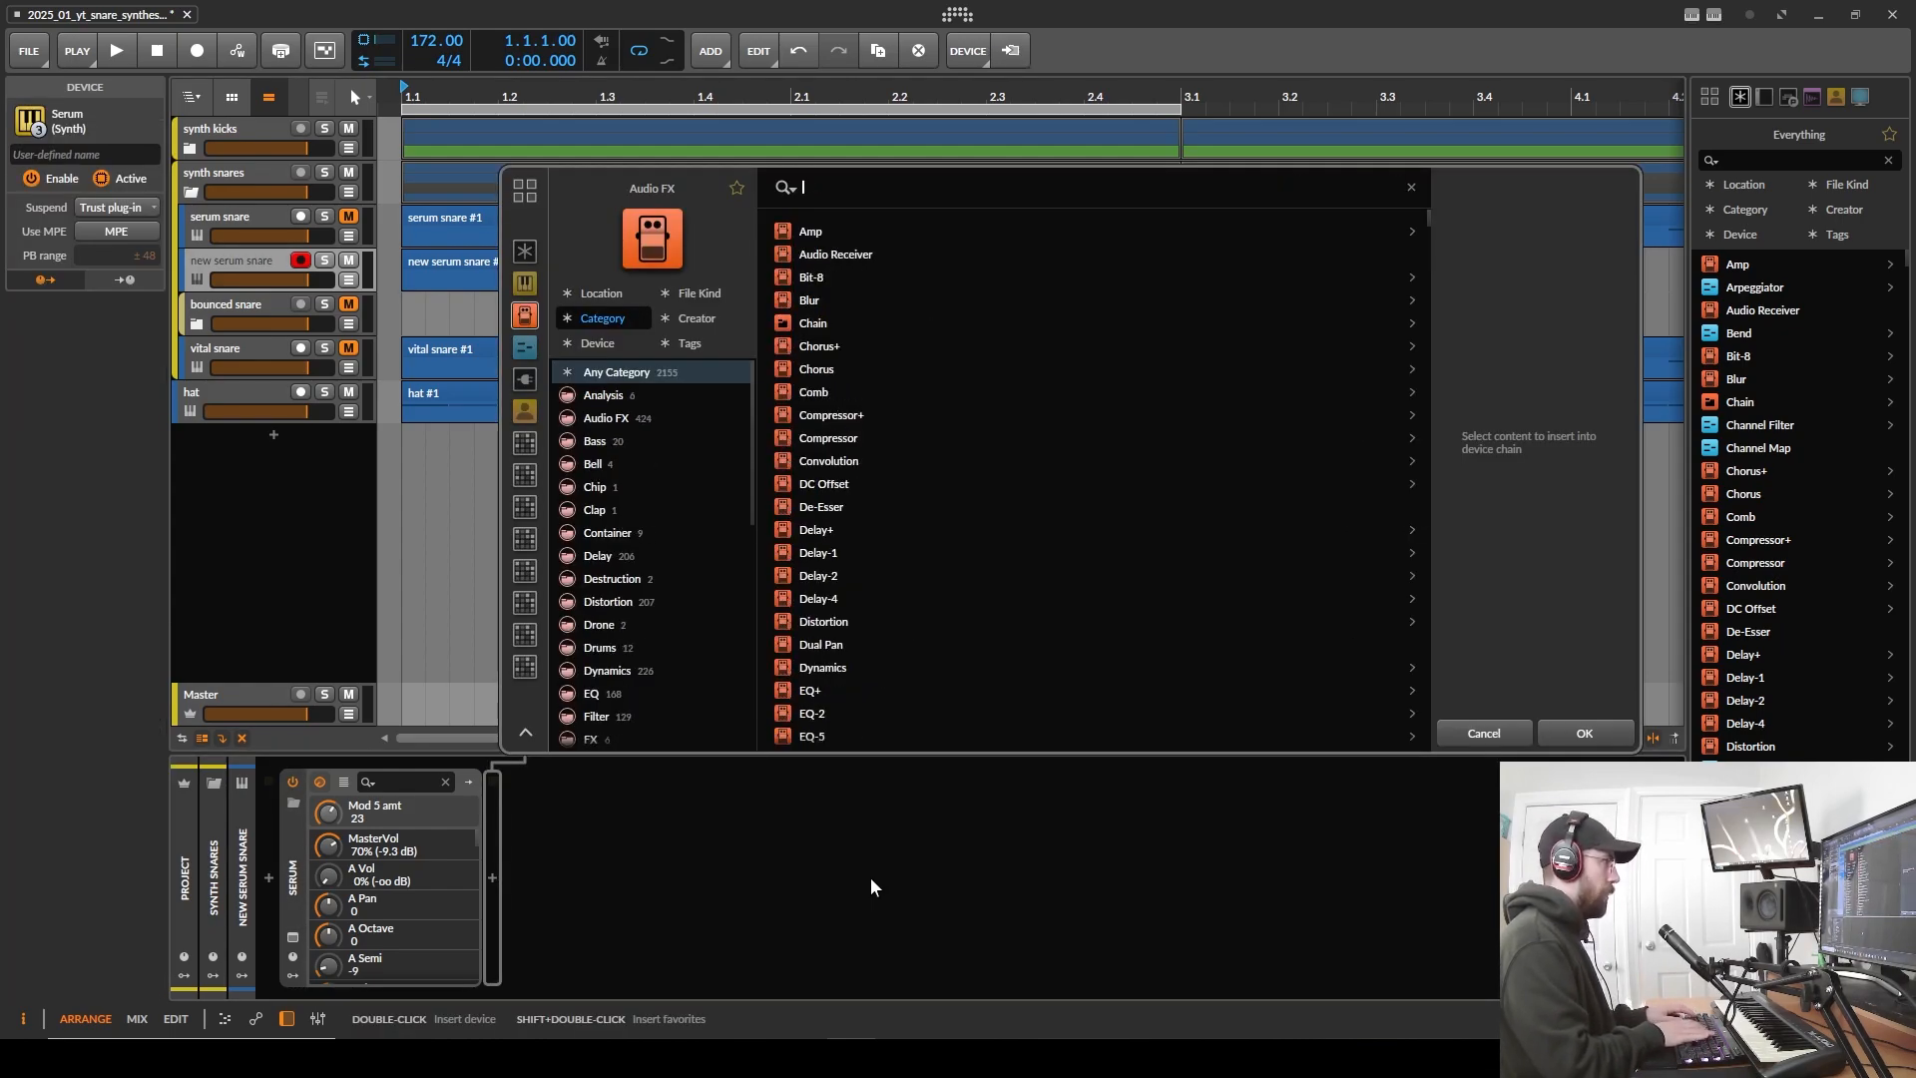
pyautogui.write('eq')
pyautogui.press('Down')
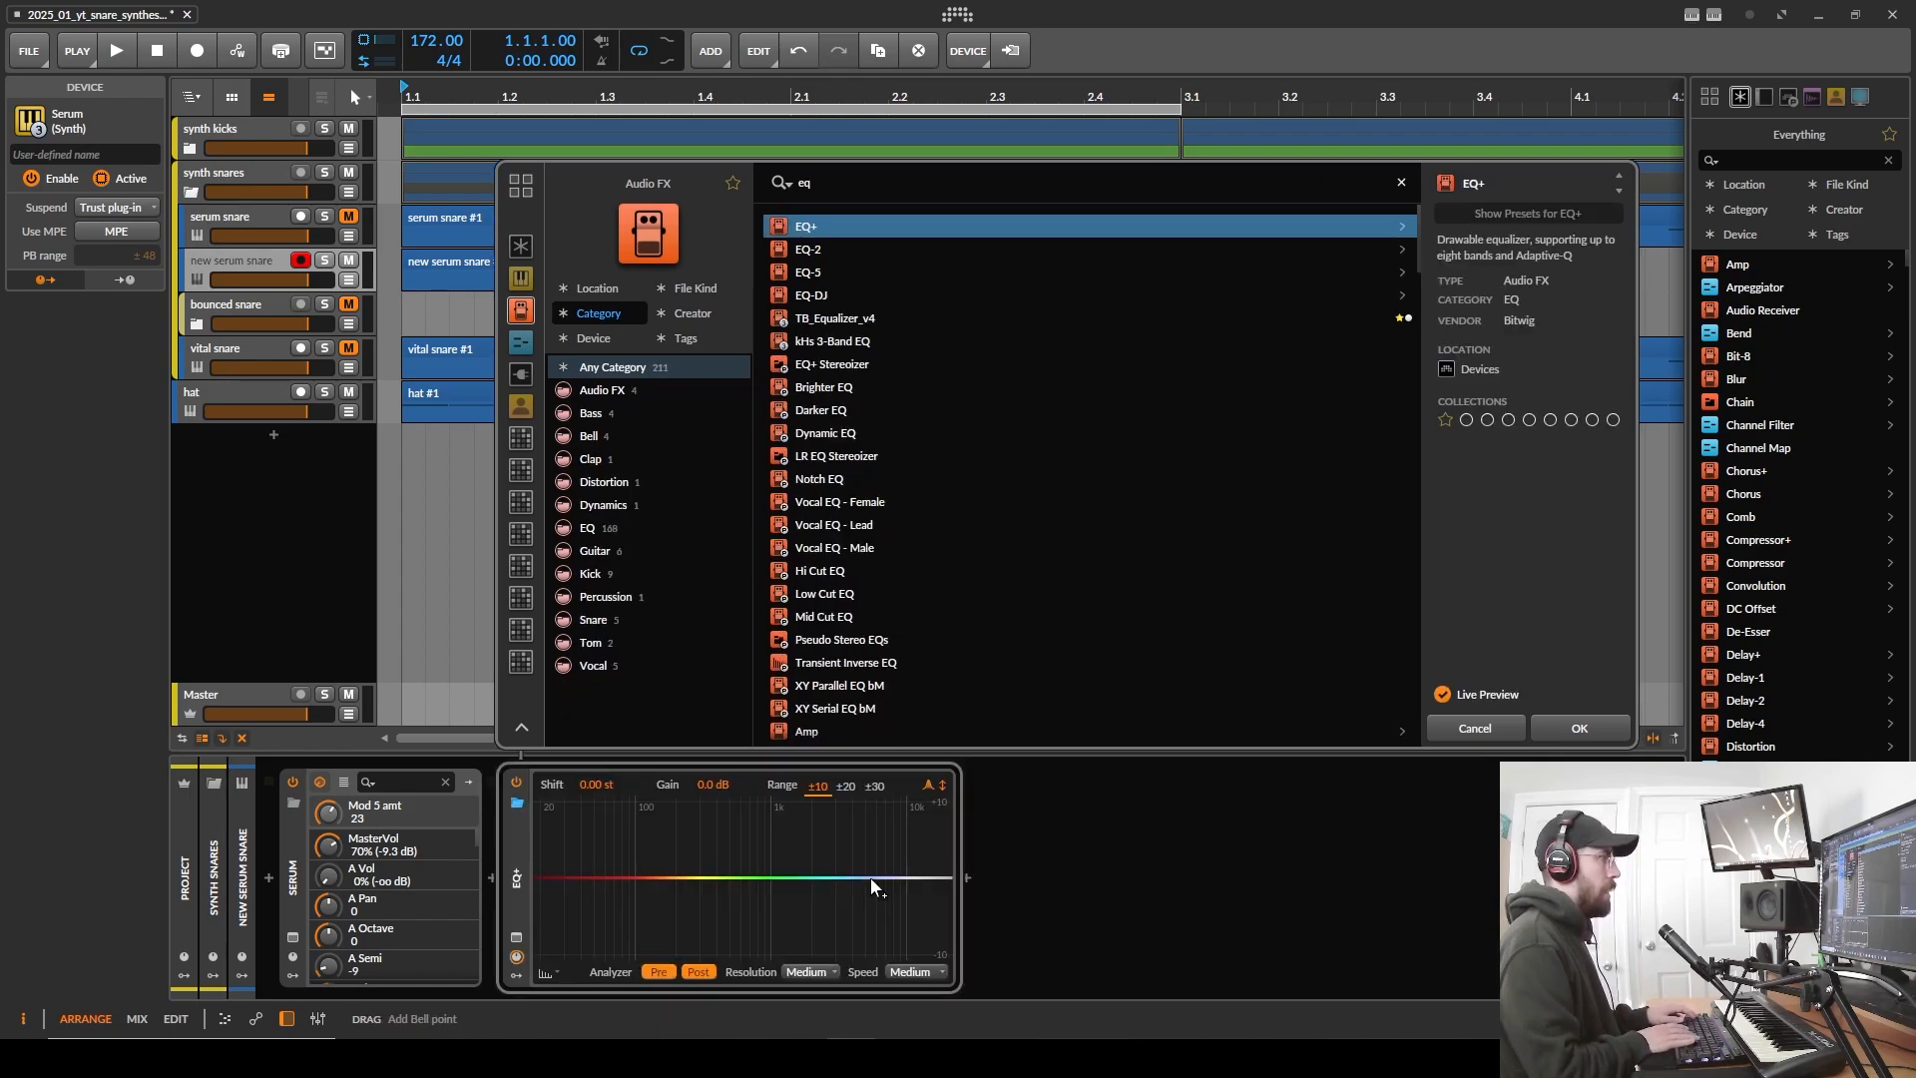
pyautogui.press('Return')
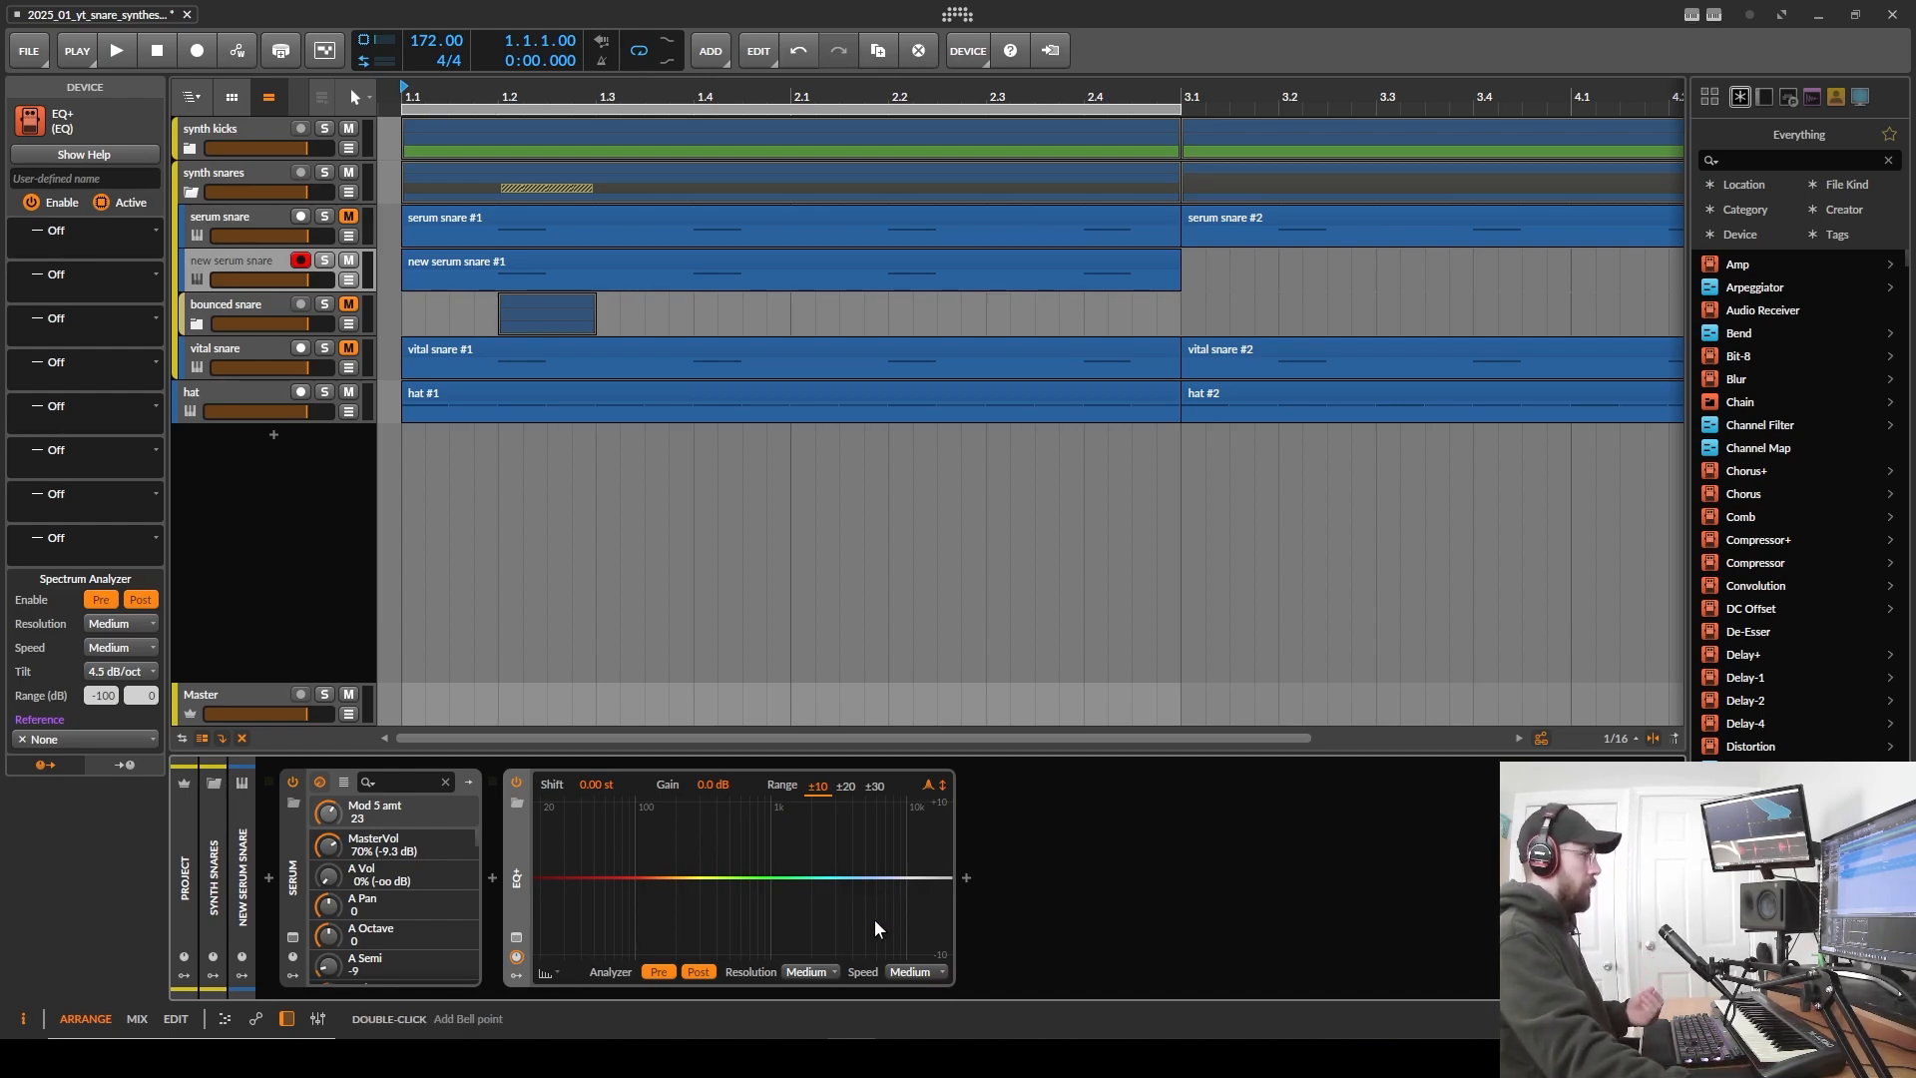
# - Set the EQ+ gain range to ±30 and add a bell point at about 197 Hz
pyautogui.click(874, 786)
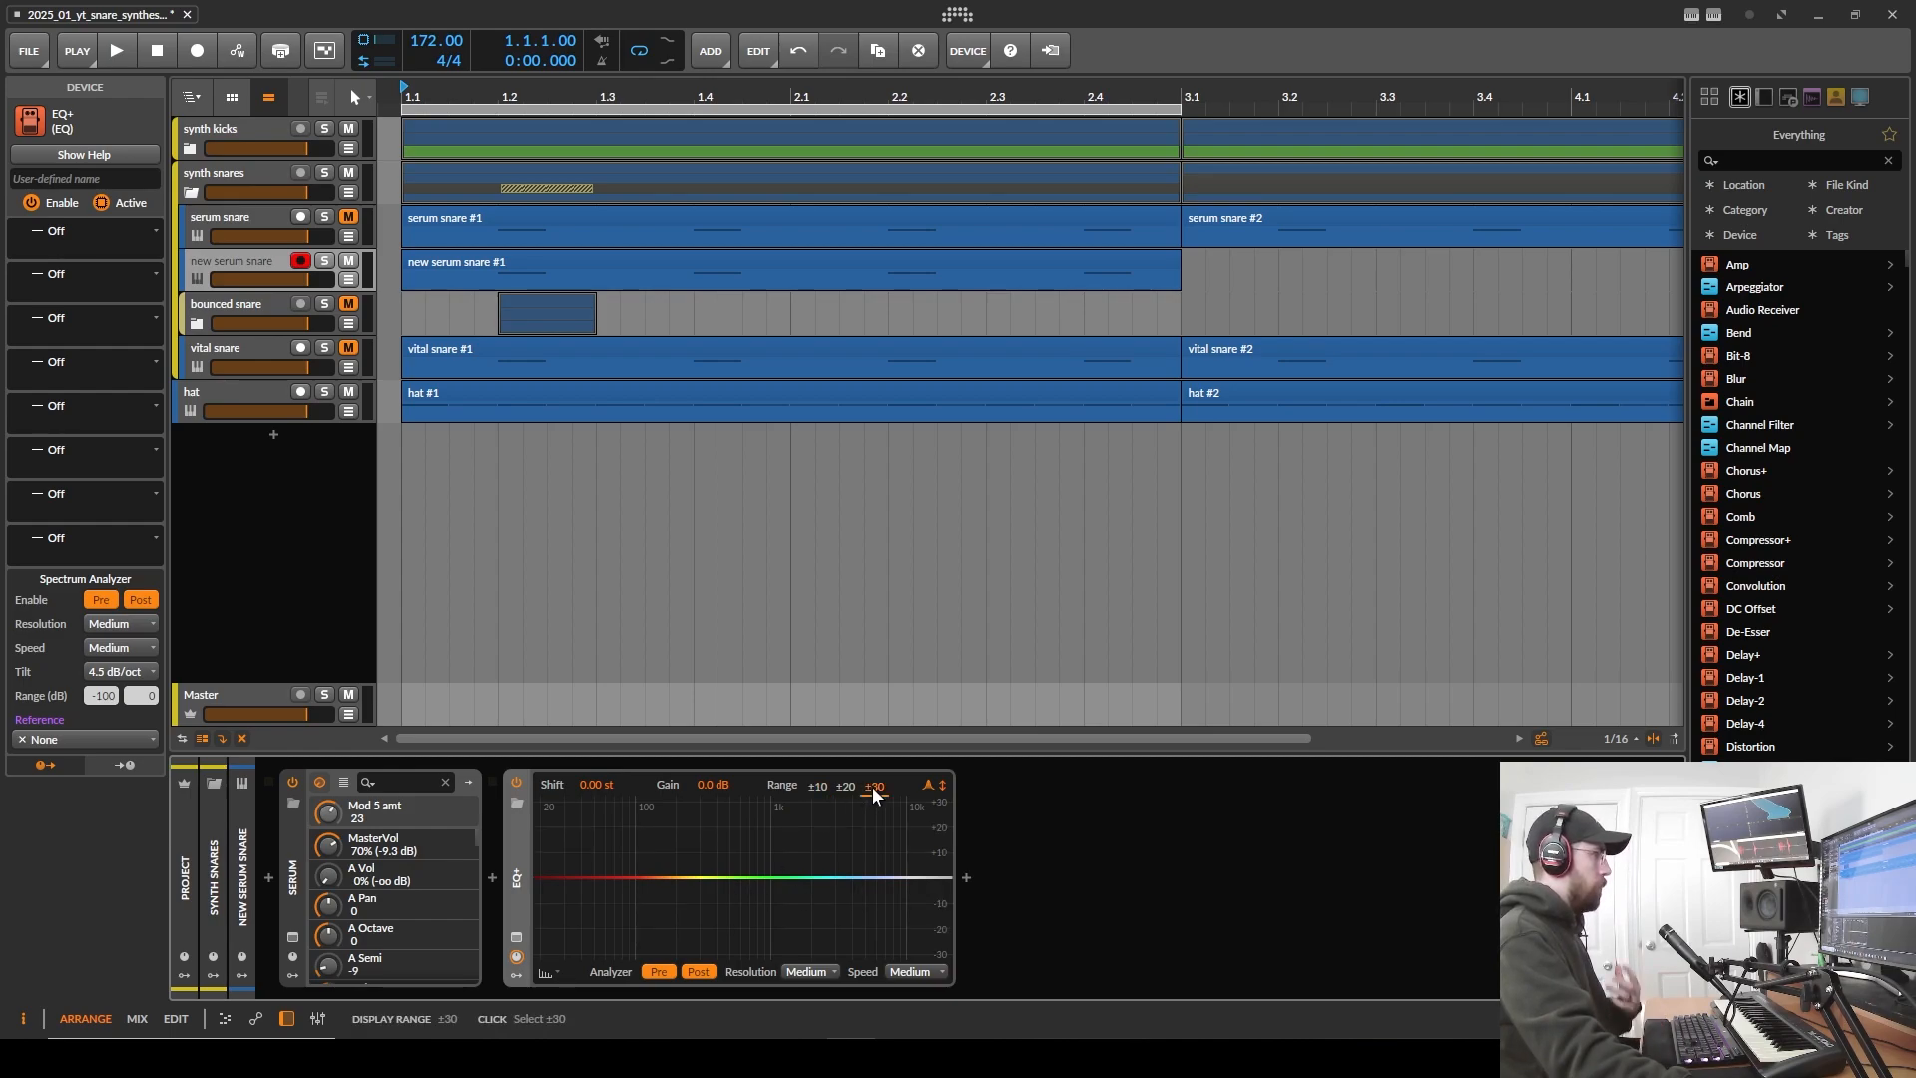
pyautogui.click(674, 877)
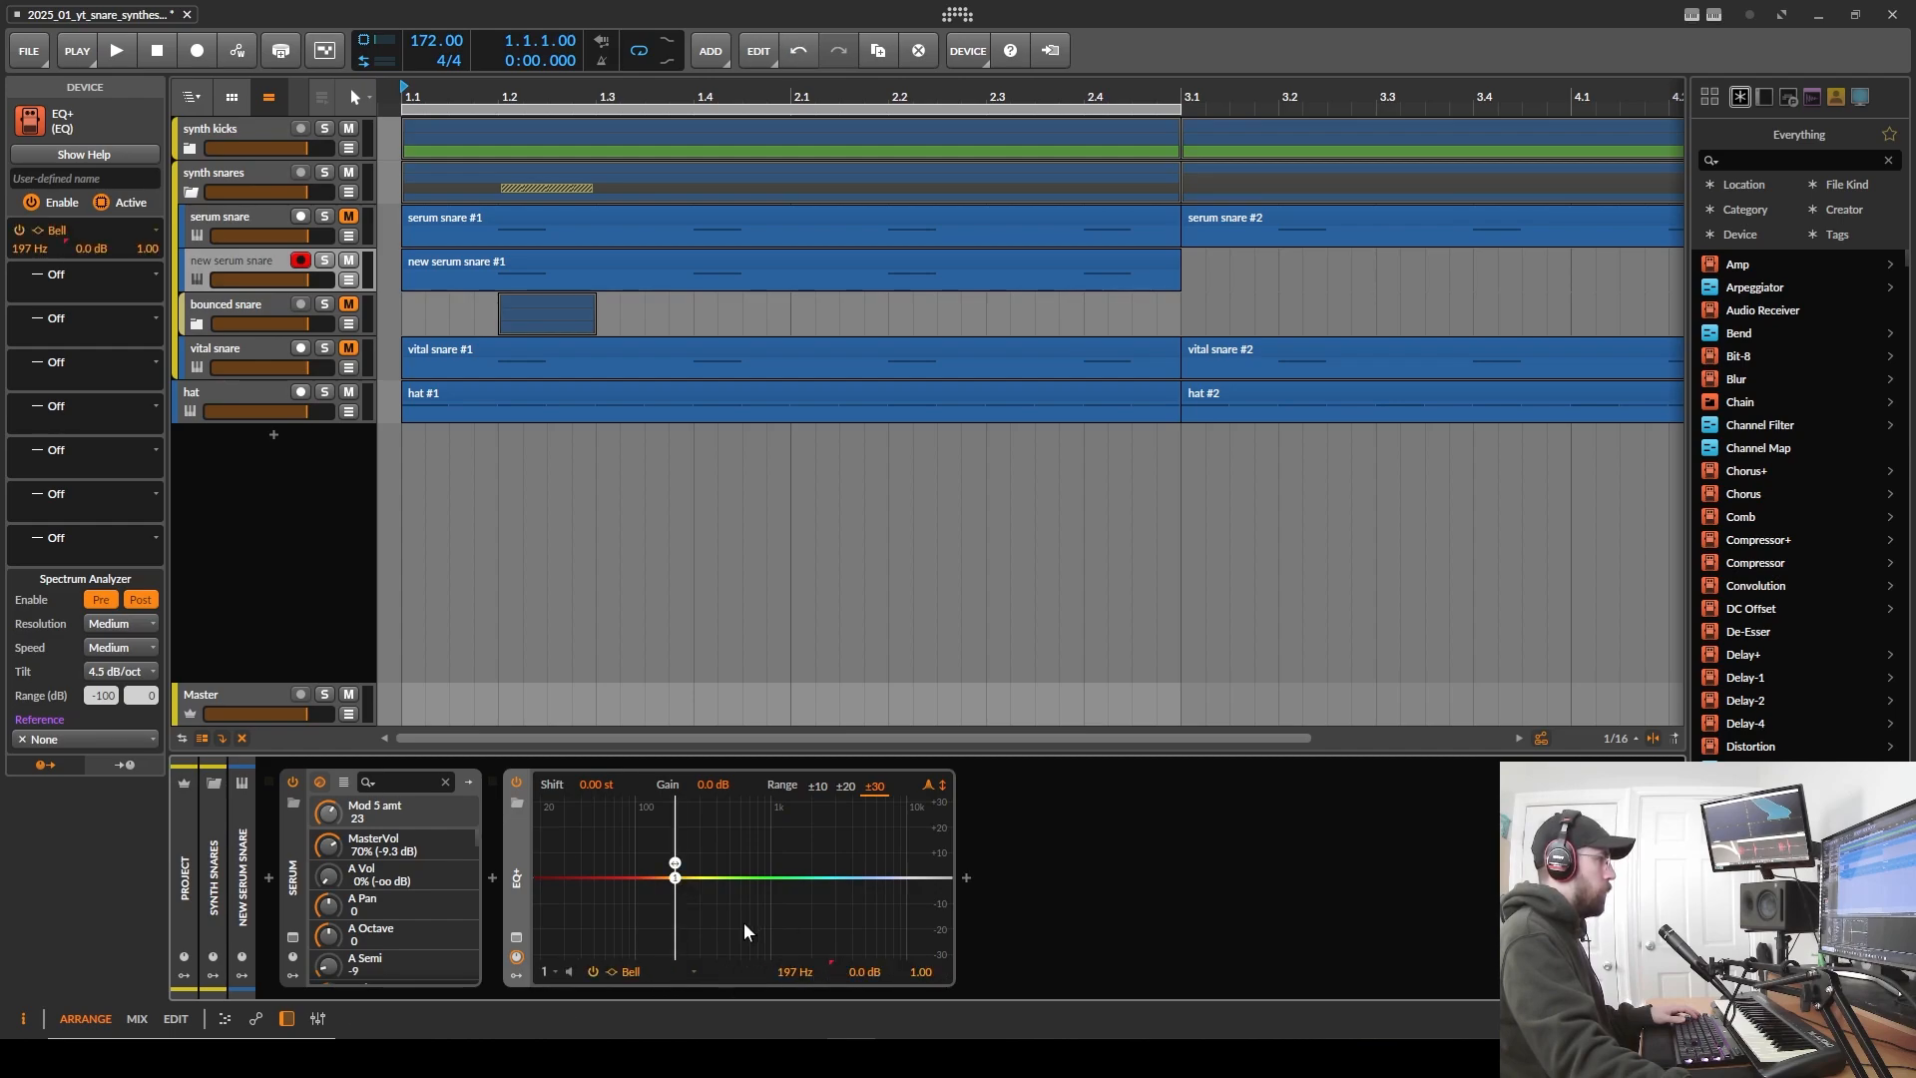
# - Add a Curves modulator to the EQ+ device and reset its curve
pyautogui.click(519, 976)
pyautogui.click(549, 806)
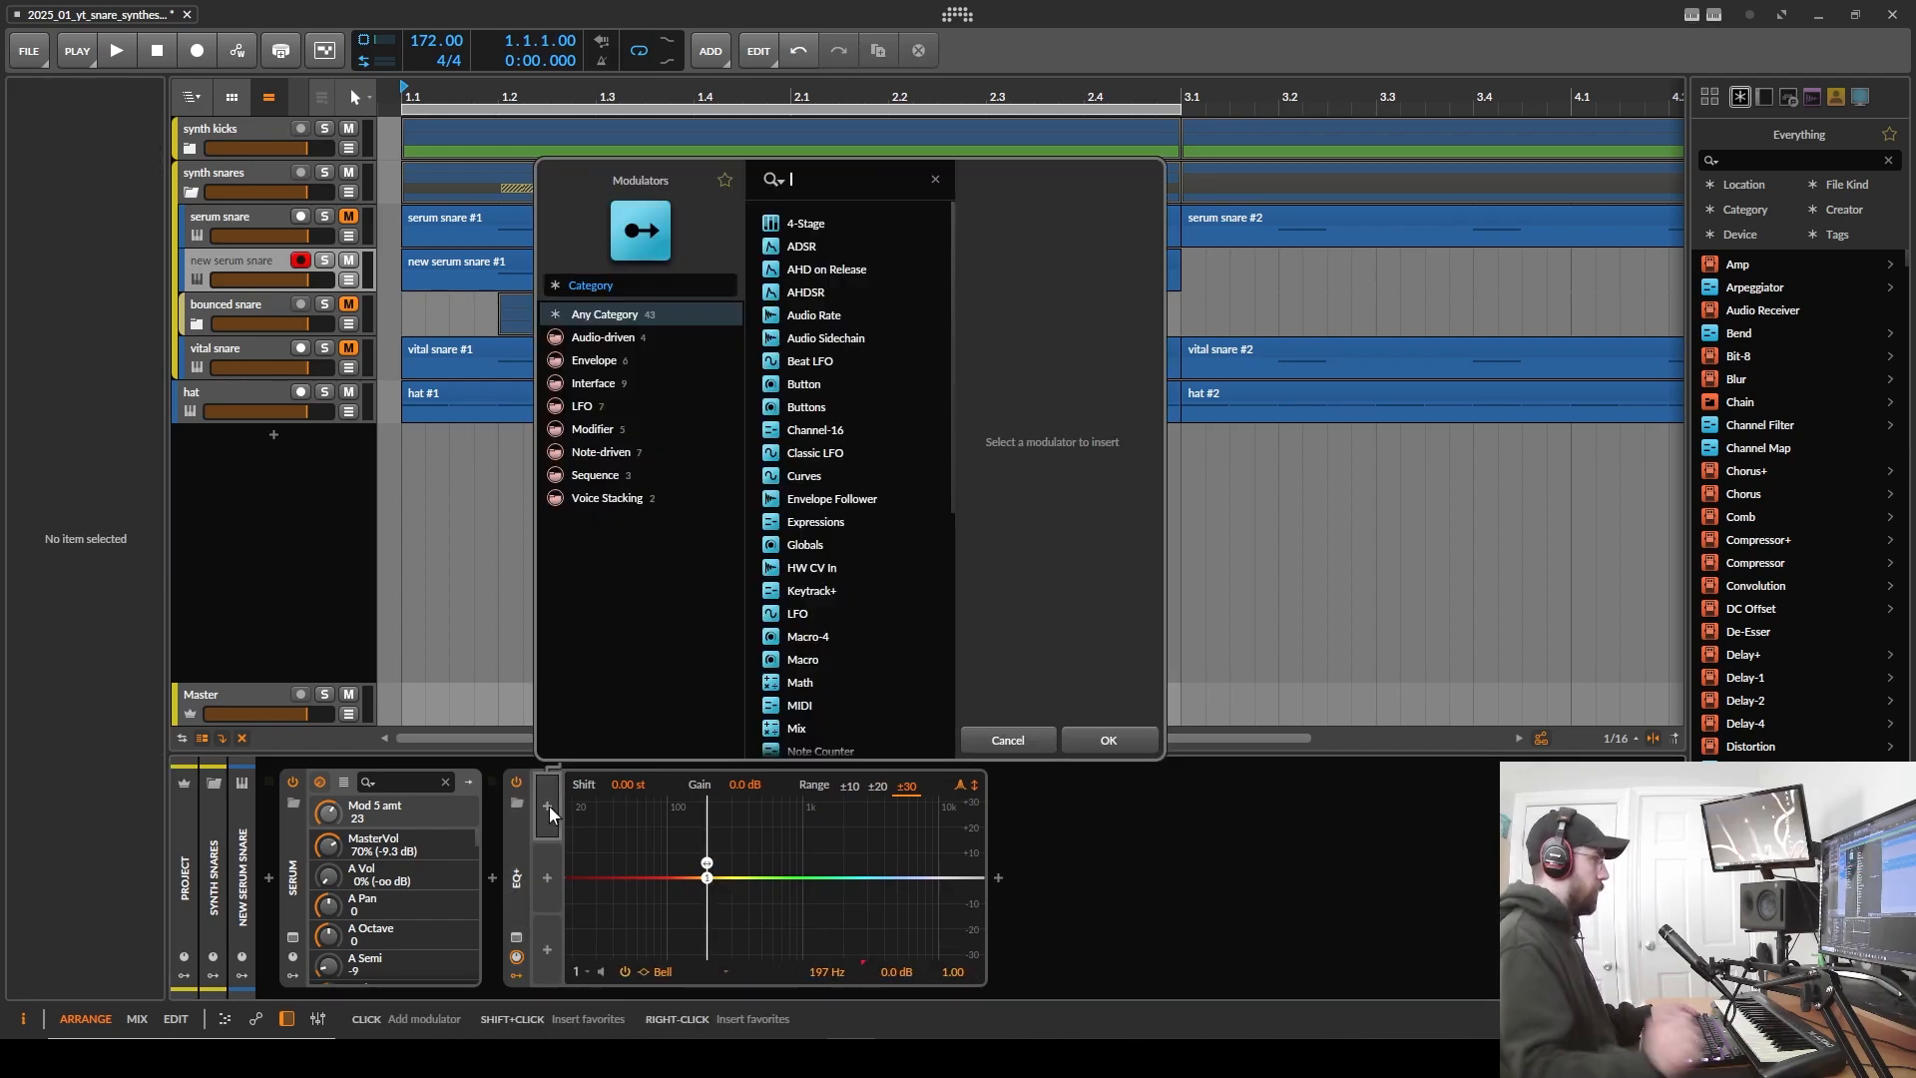
pyautogui.write('curves')
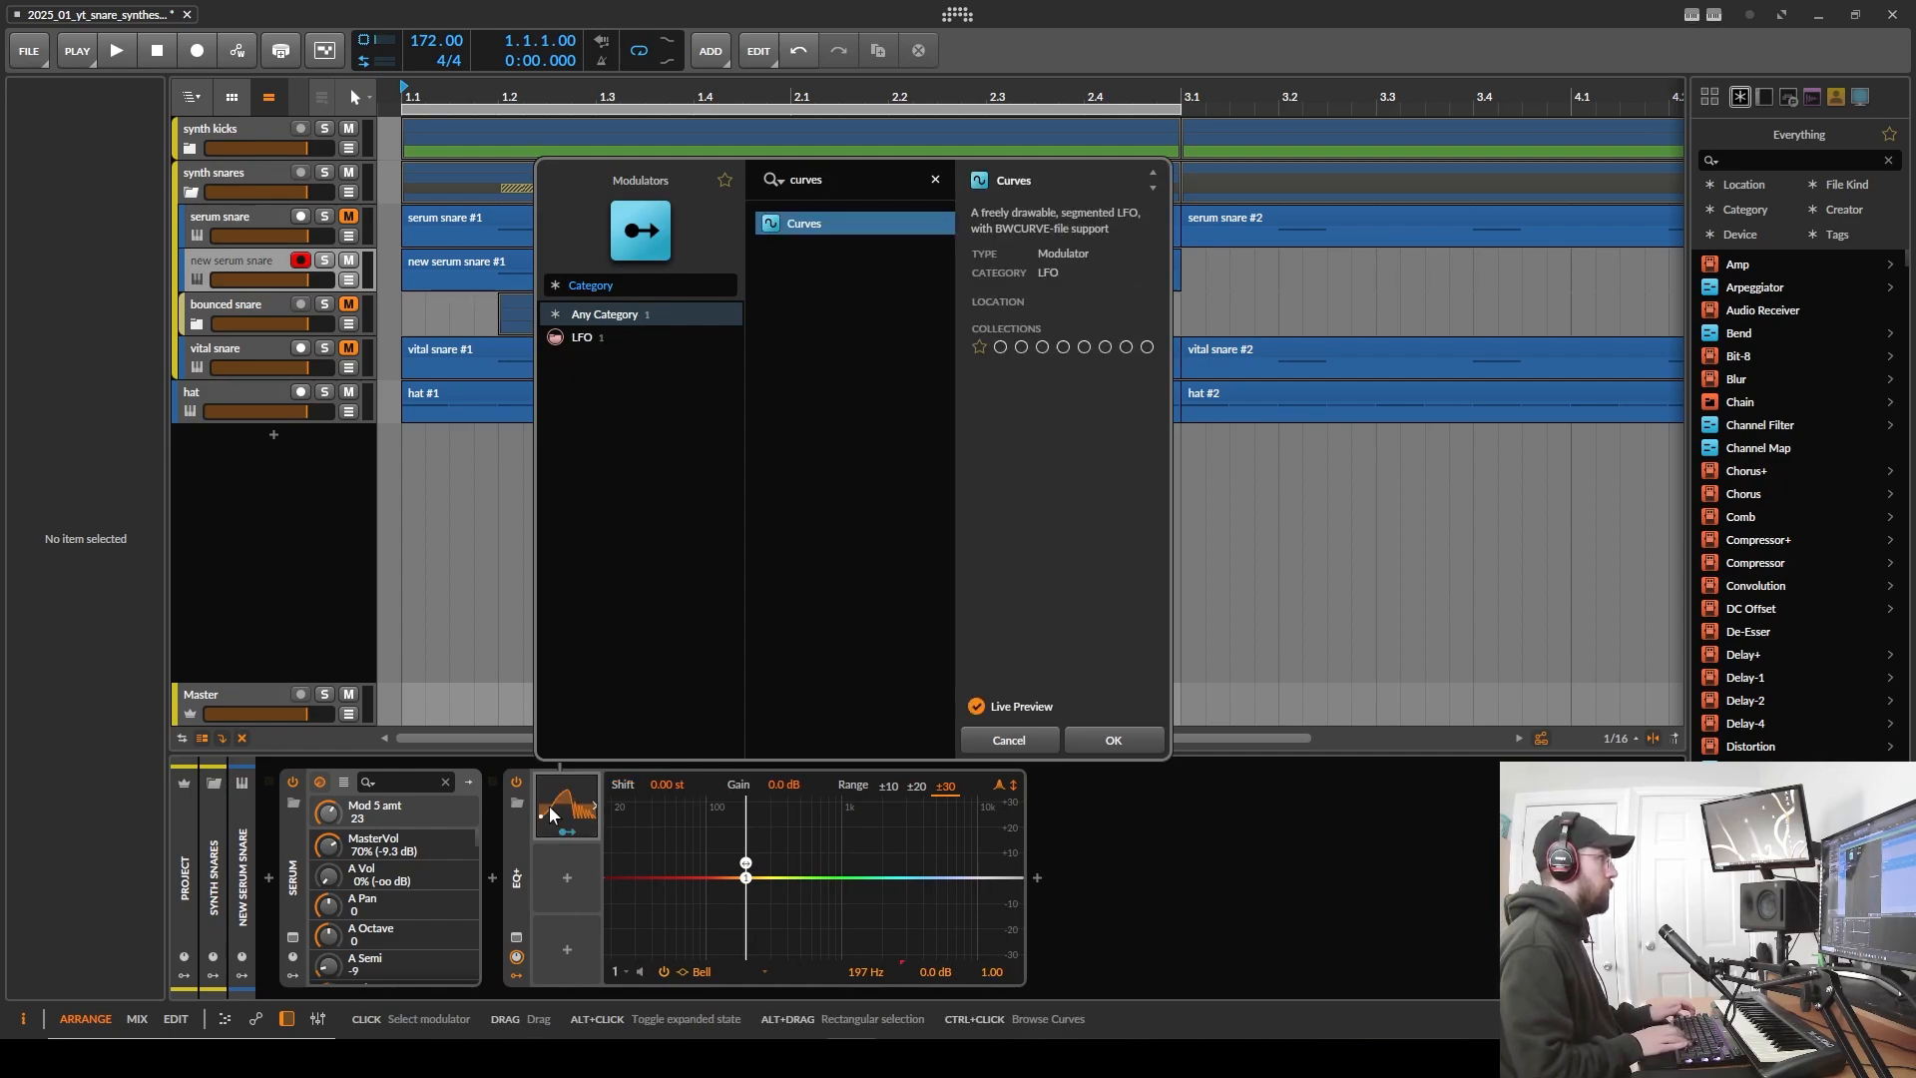
pyautogui.press('Return')
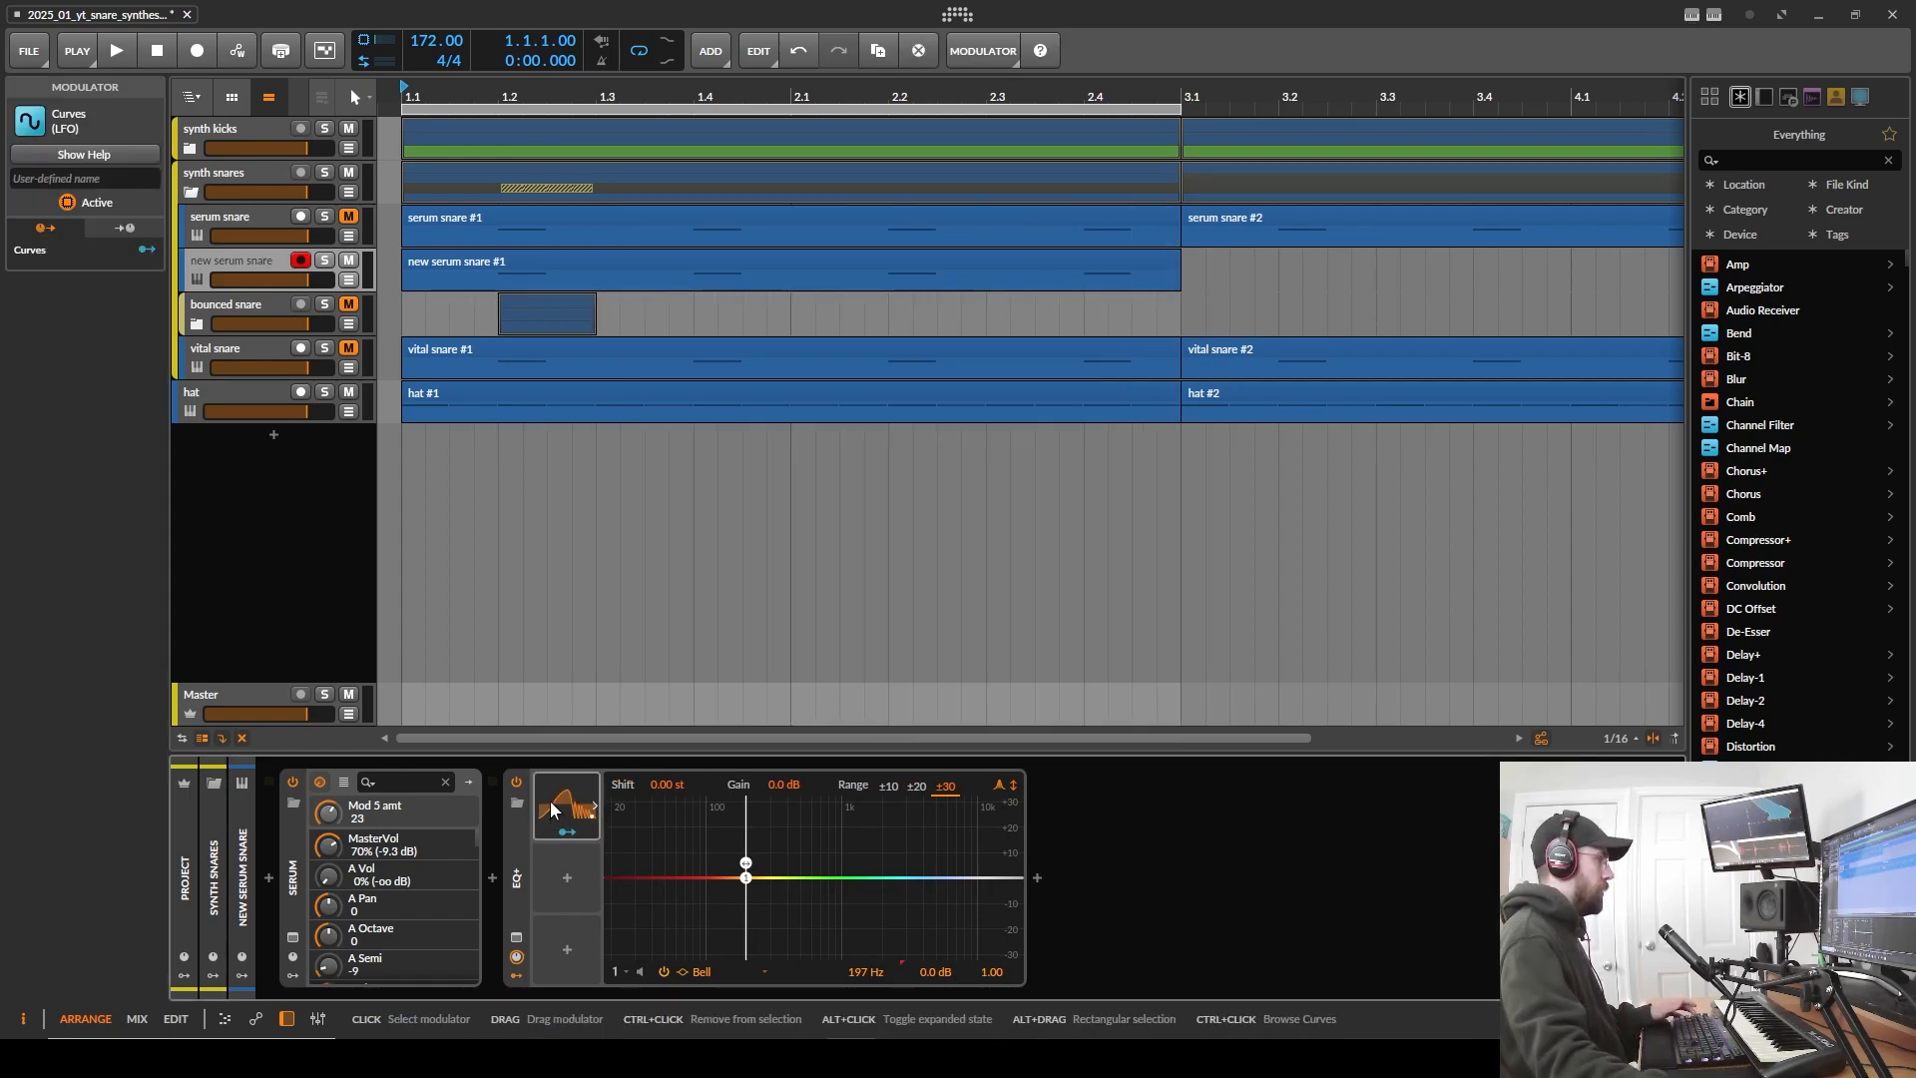
pyautogui.rightClick(557, 810)
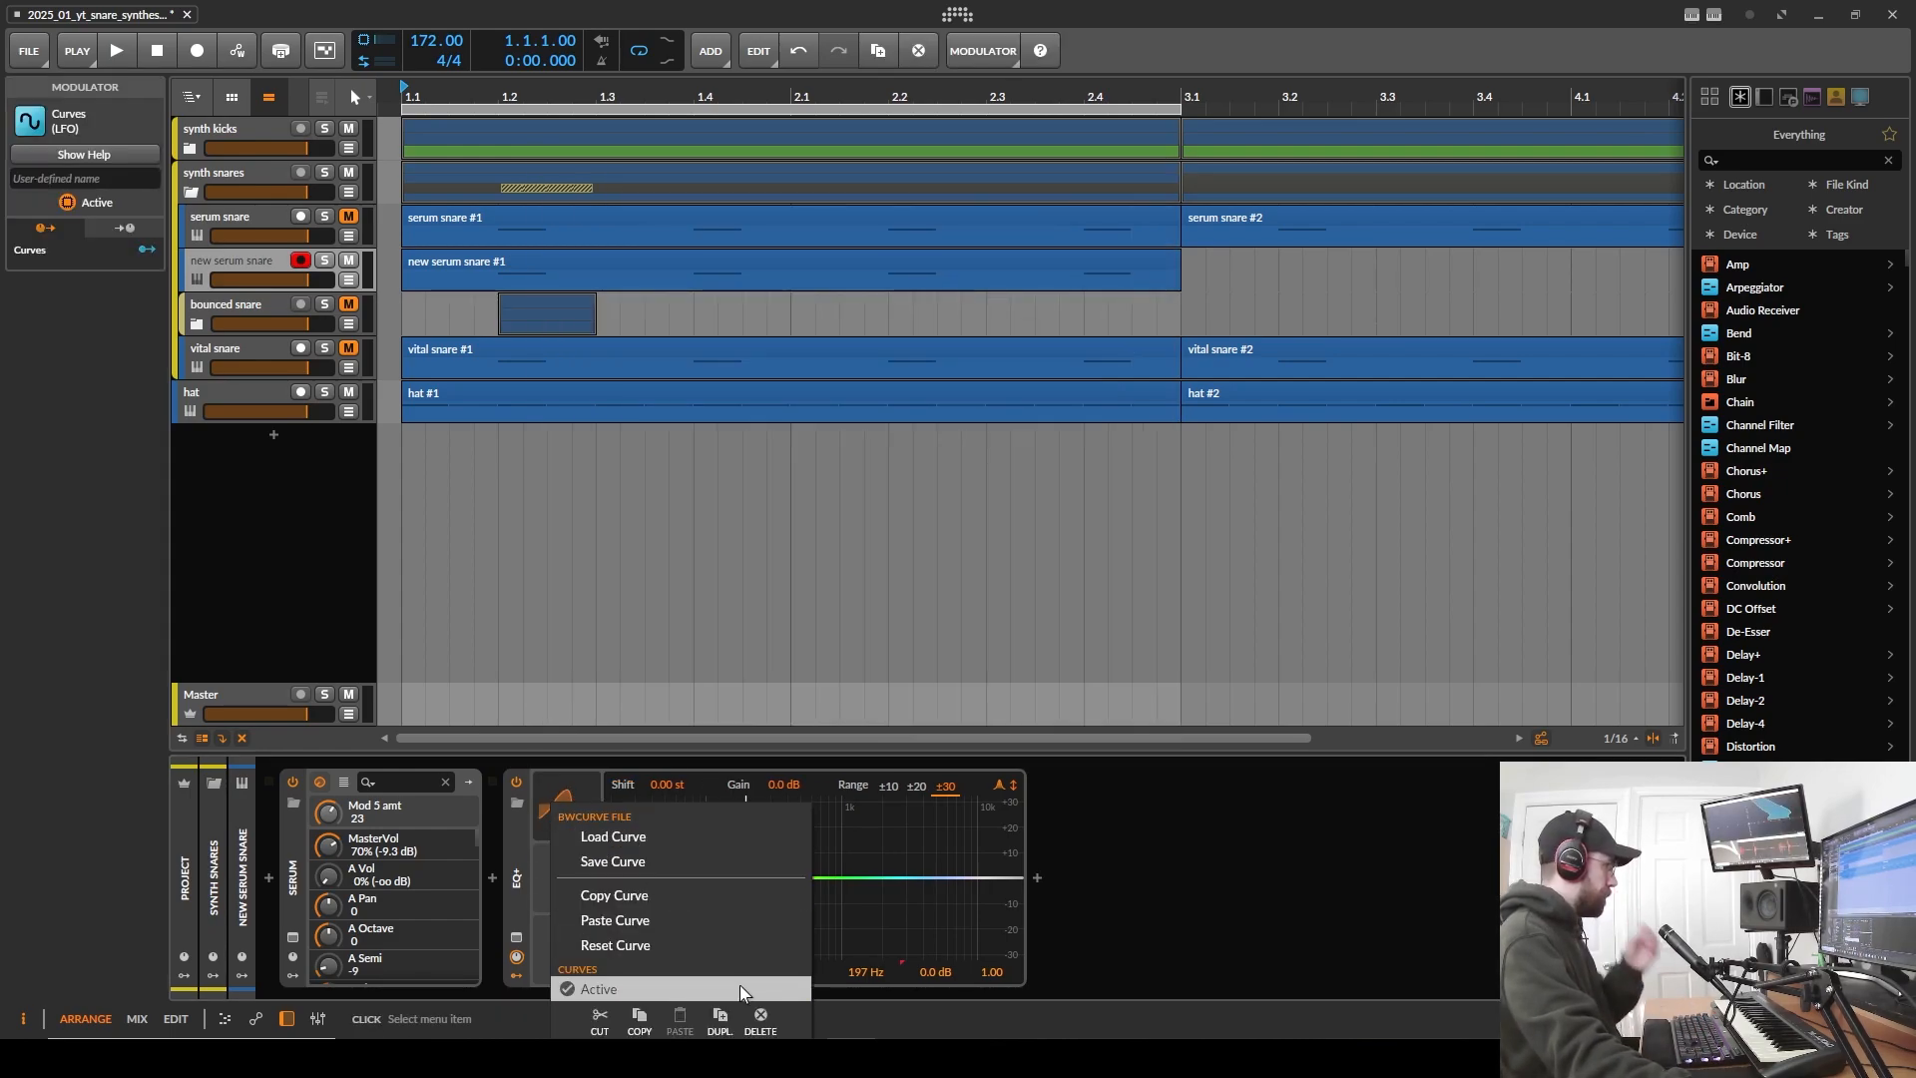
pyautogui.click(662, 945)
# - Expand the Curves modulator's settings, then set its trigger mode to Note and its rate unit to 8th note
pyautogui.click(578, 793)
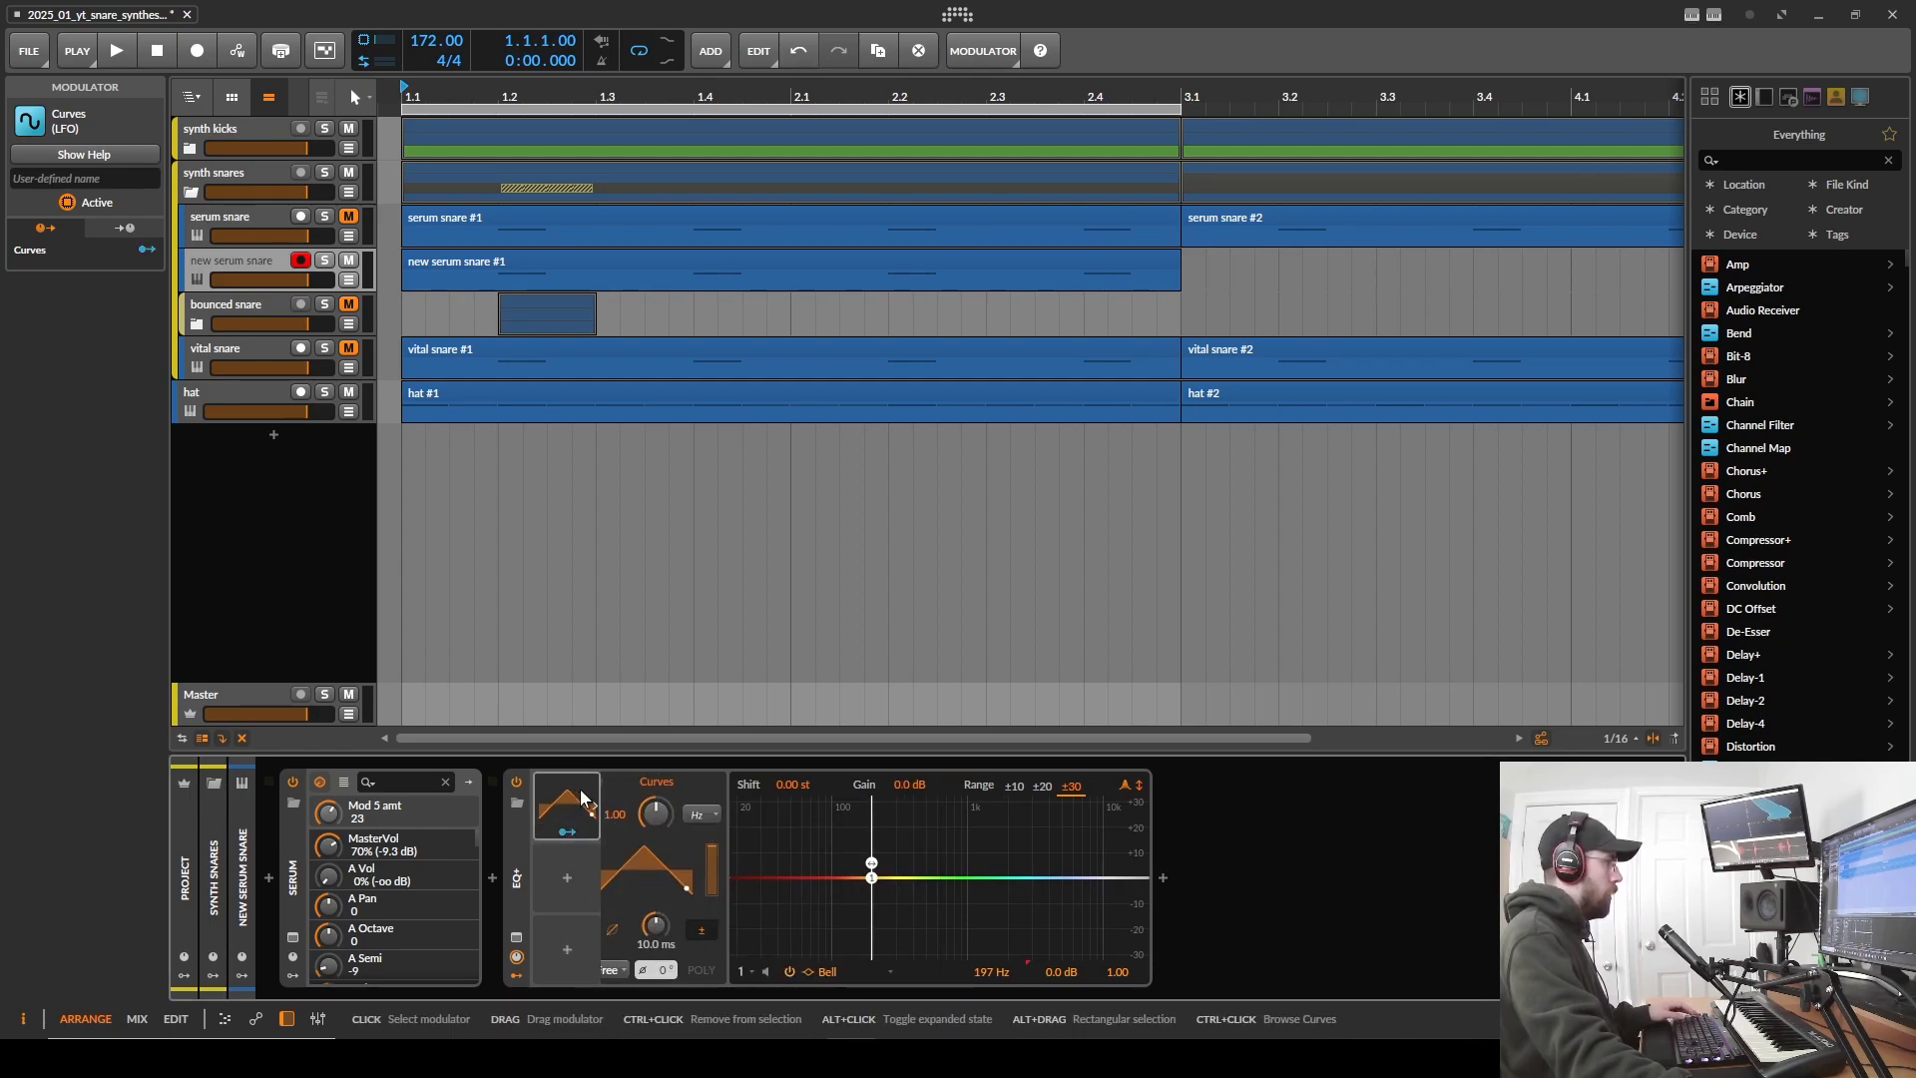
pyautogui.click(630, 970)
pyautogui.click(667, 884)
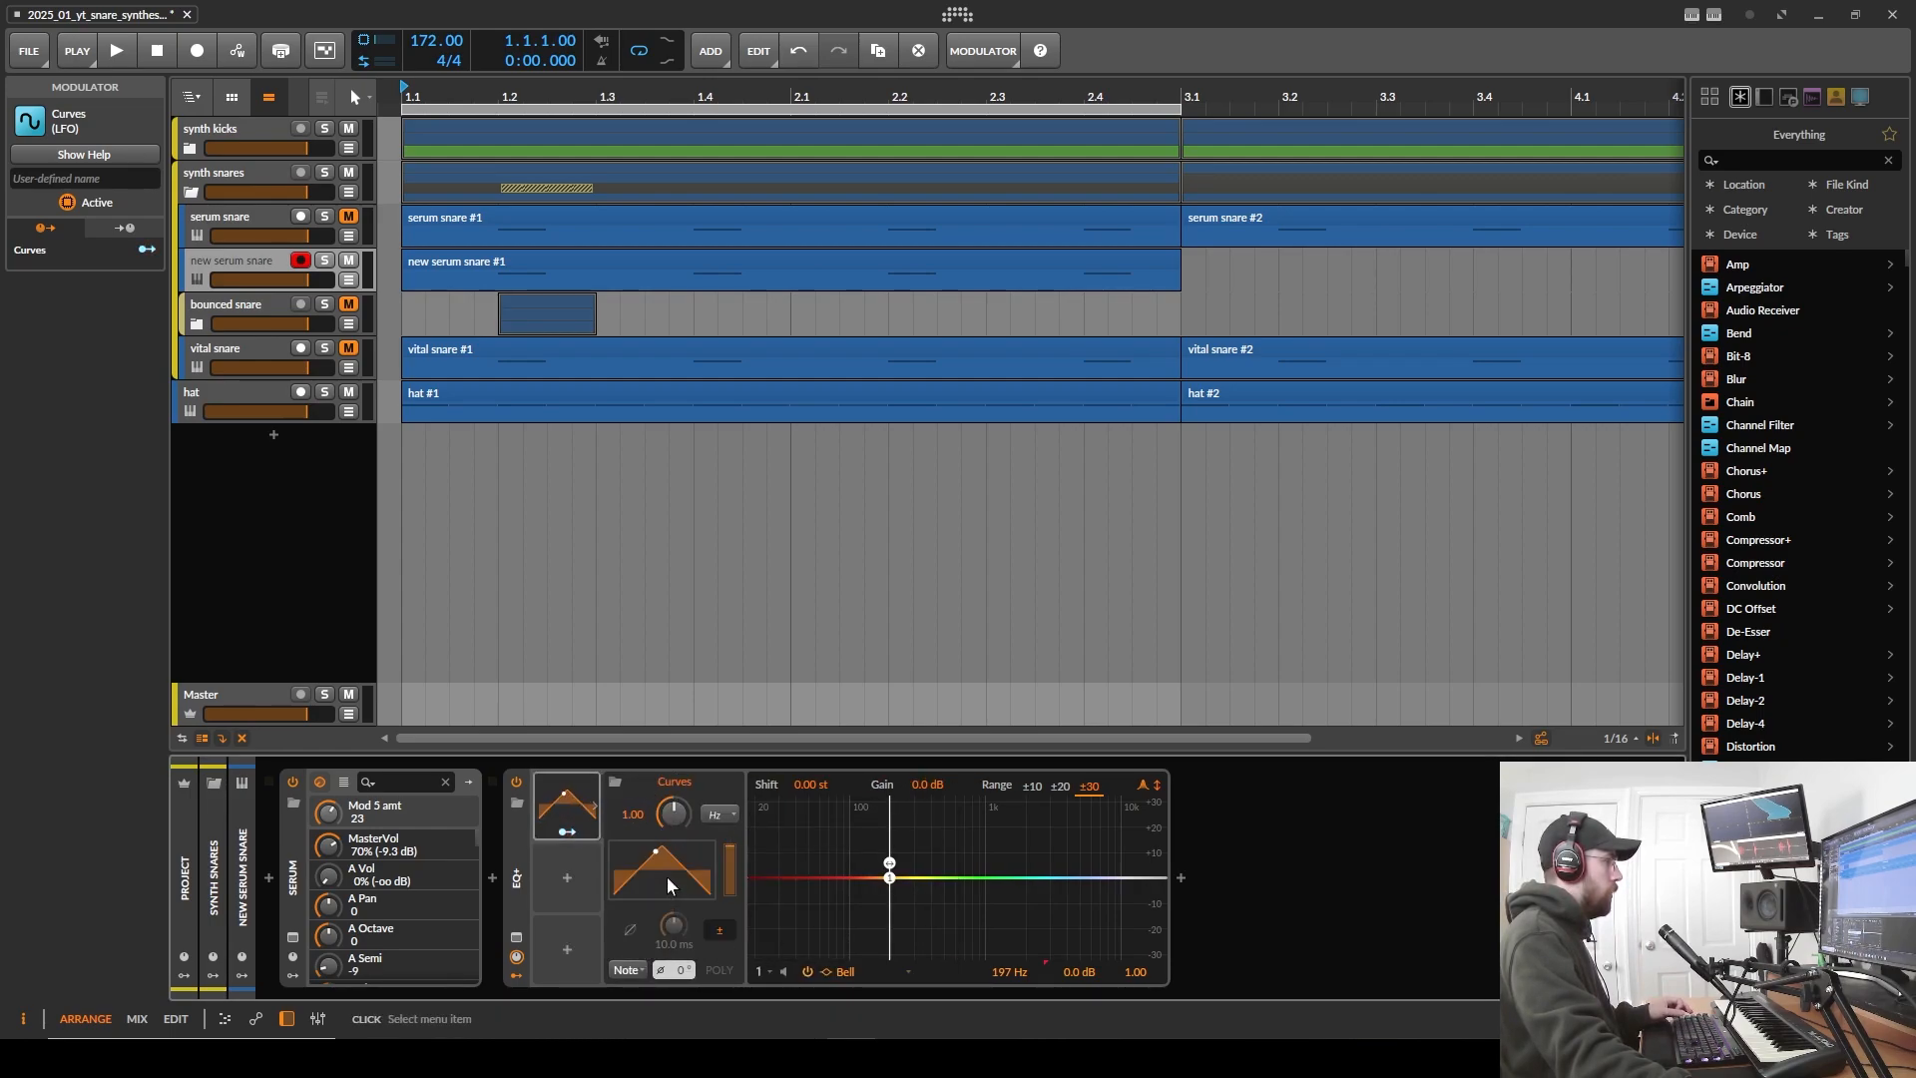
pyautogui.click(720, 812)
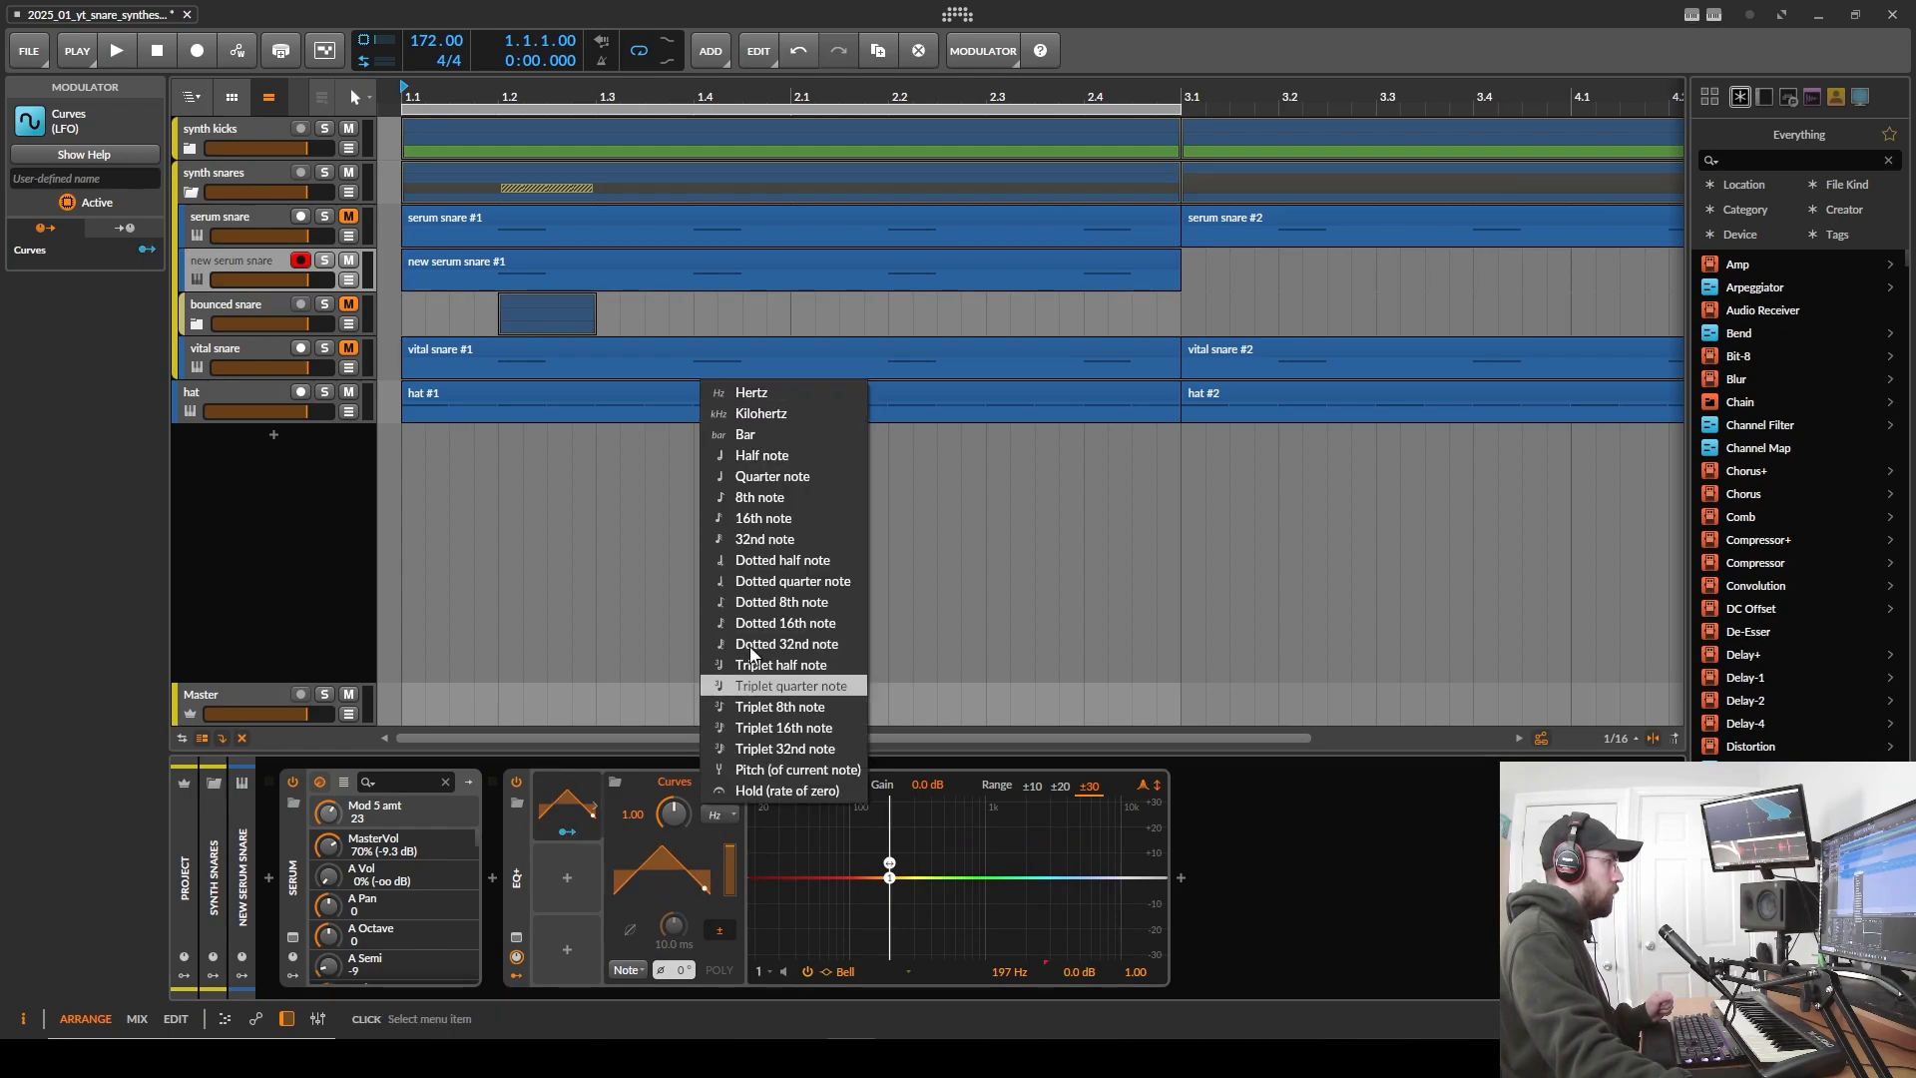
pyautogui.click(760, 496)
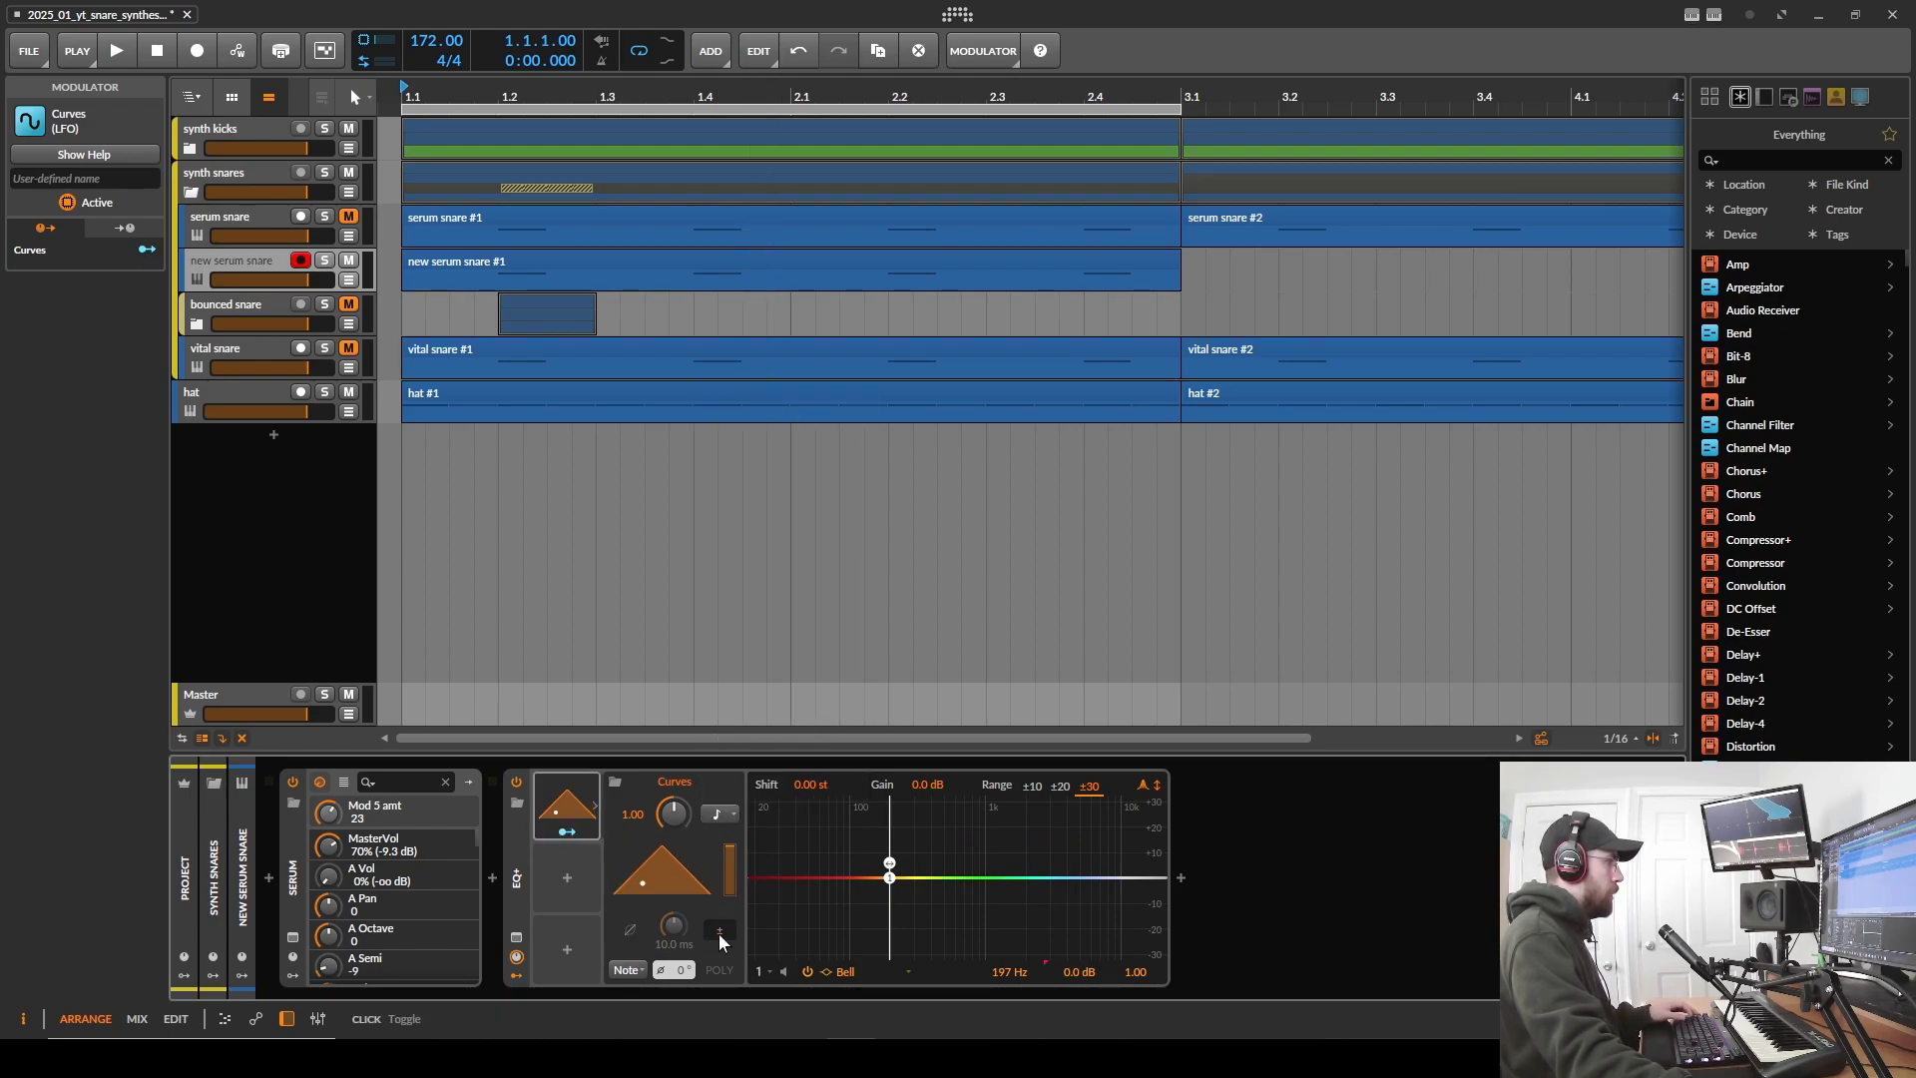
# - Reshape the Curves modulator into a decay from 100% at the start, through about 49.5% at the first quarter, to 0% near the end
pyautogui.click(686, 886)
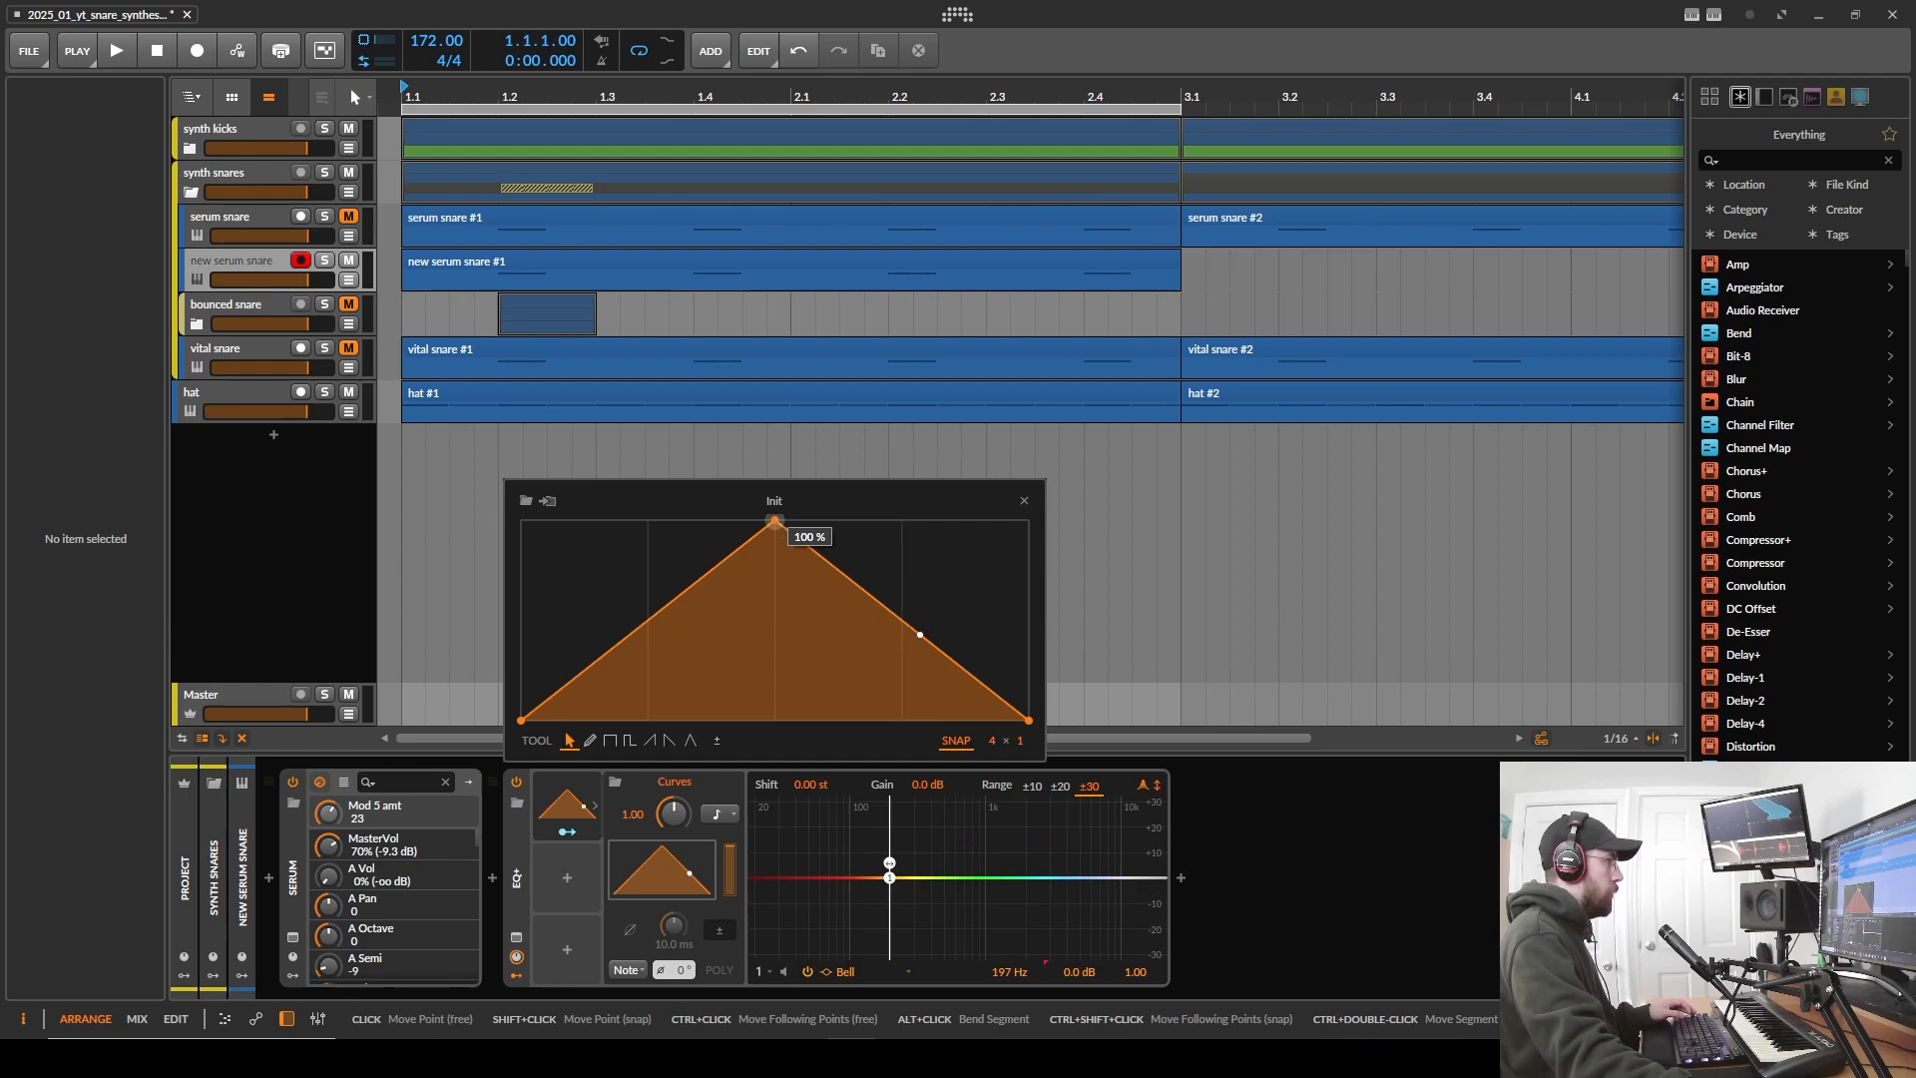
pyautogui.moveTo(774, 520); pyautogui.dragTo(521, 520)
pyautogui.moveTo(1021, 739); pyautogui.dragTo(1022, 722)
pyautogui.doubleClick(648, 619)
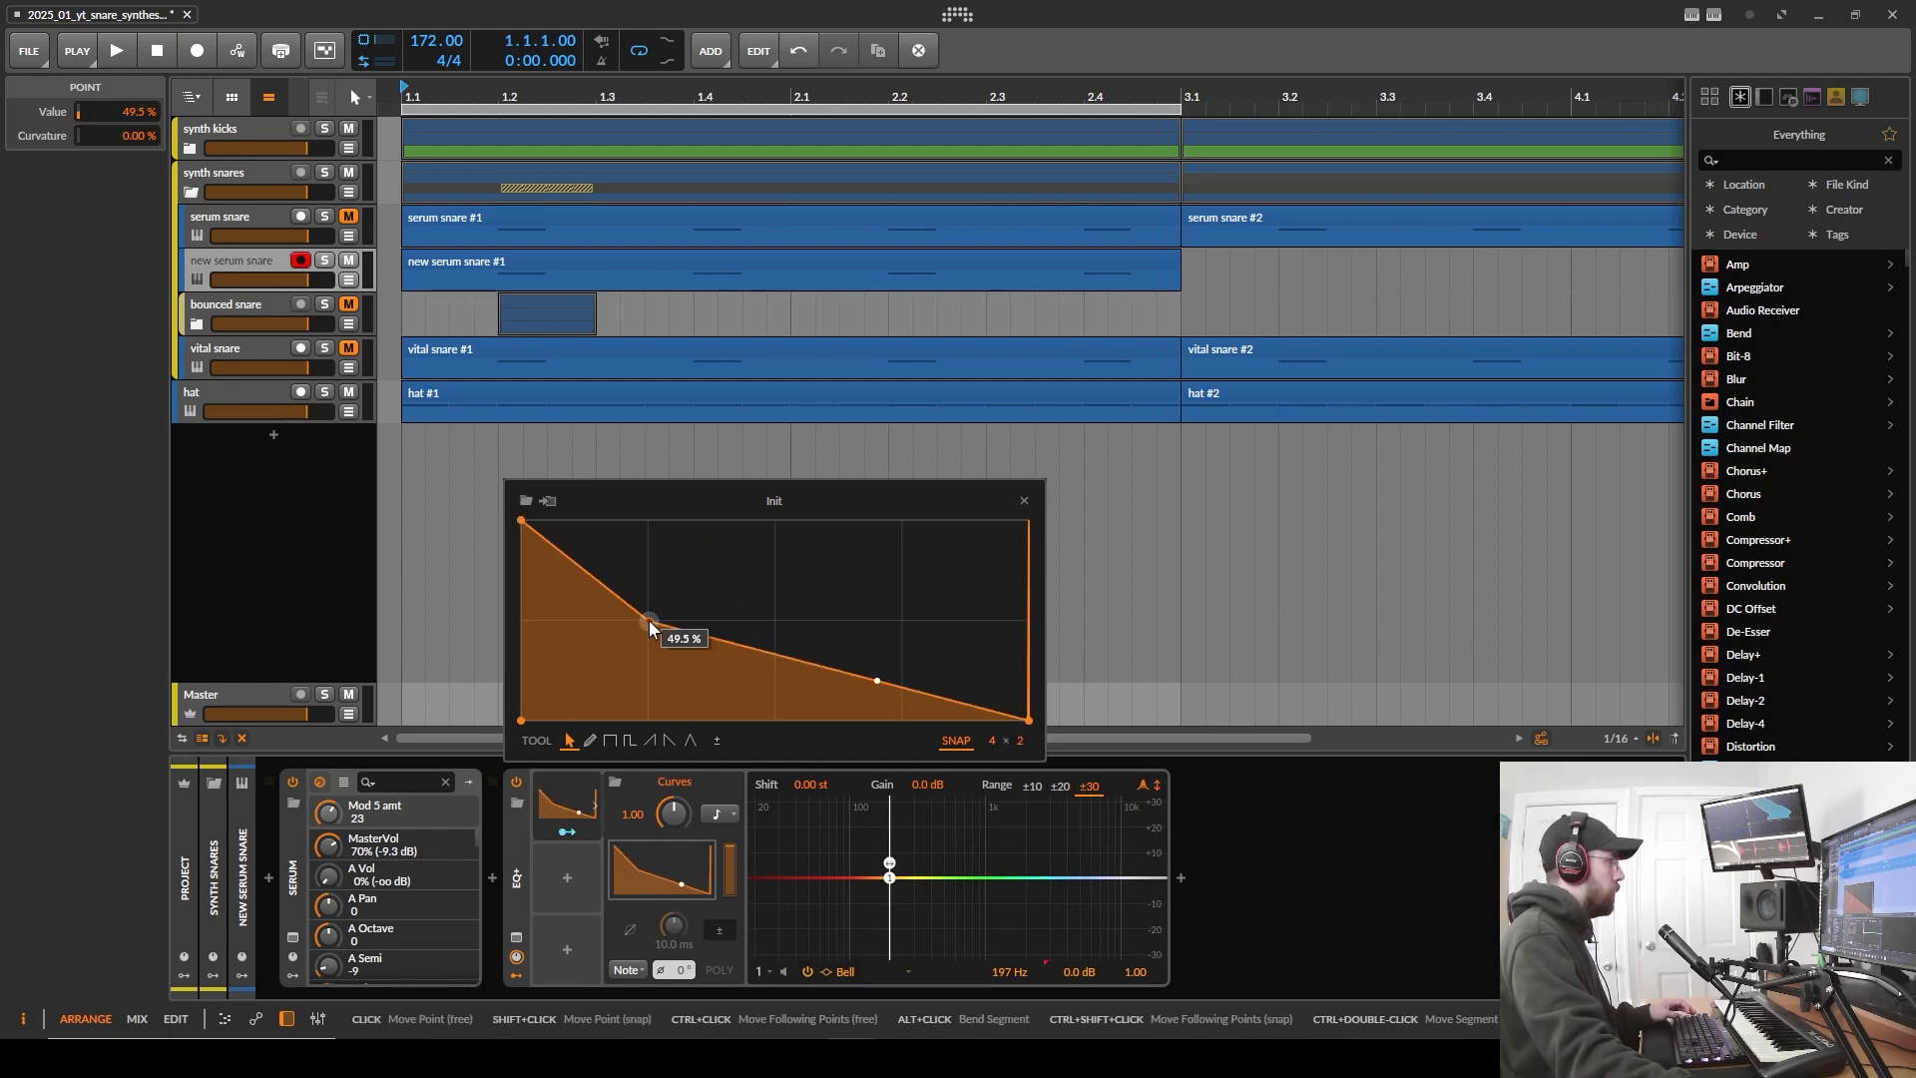
pyautogui.moveTo(649, 620)
pyautogui.mouseDown()
pyautogui.moveTo(545, 619)
pyautogui.moveTo(649, 619)
pyautogui.mouseUp()
pyautogui.doubleClick(896, 703)
pyautogui.moveTo(896, 702); pyautogui.dragTo(964, 719)
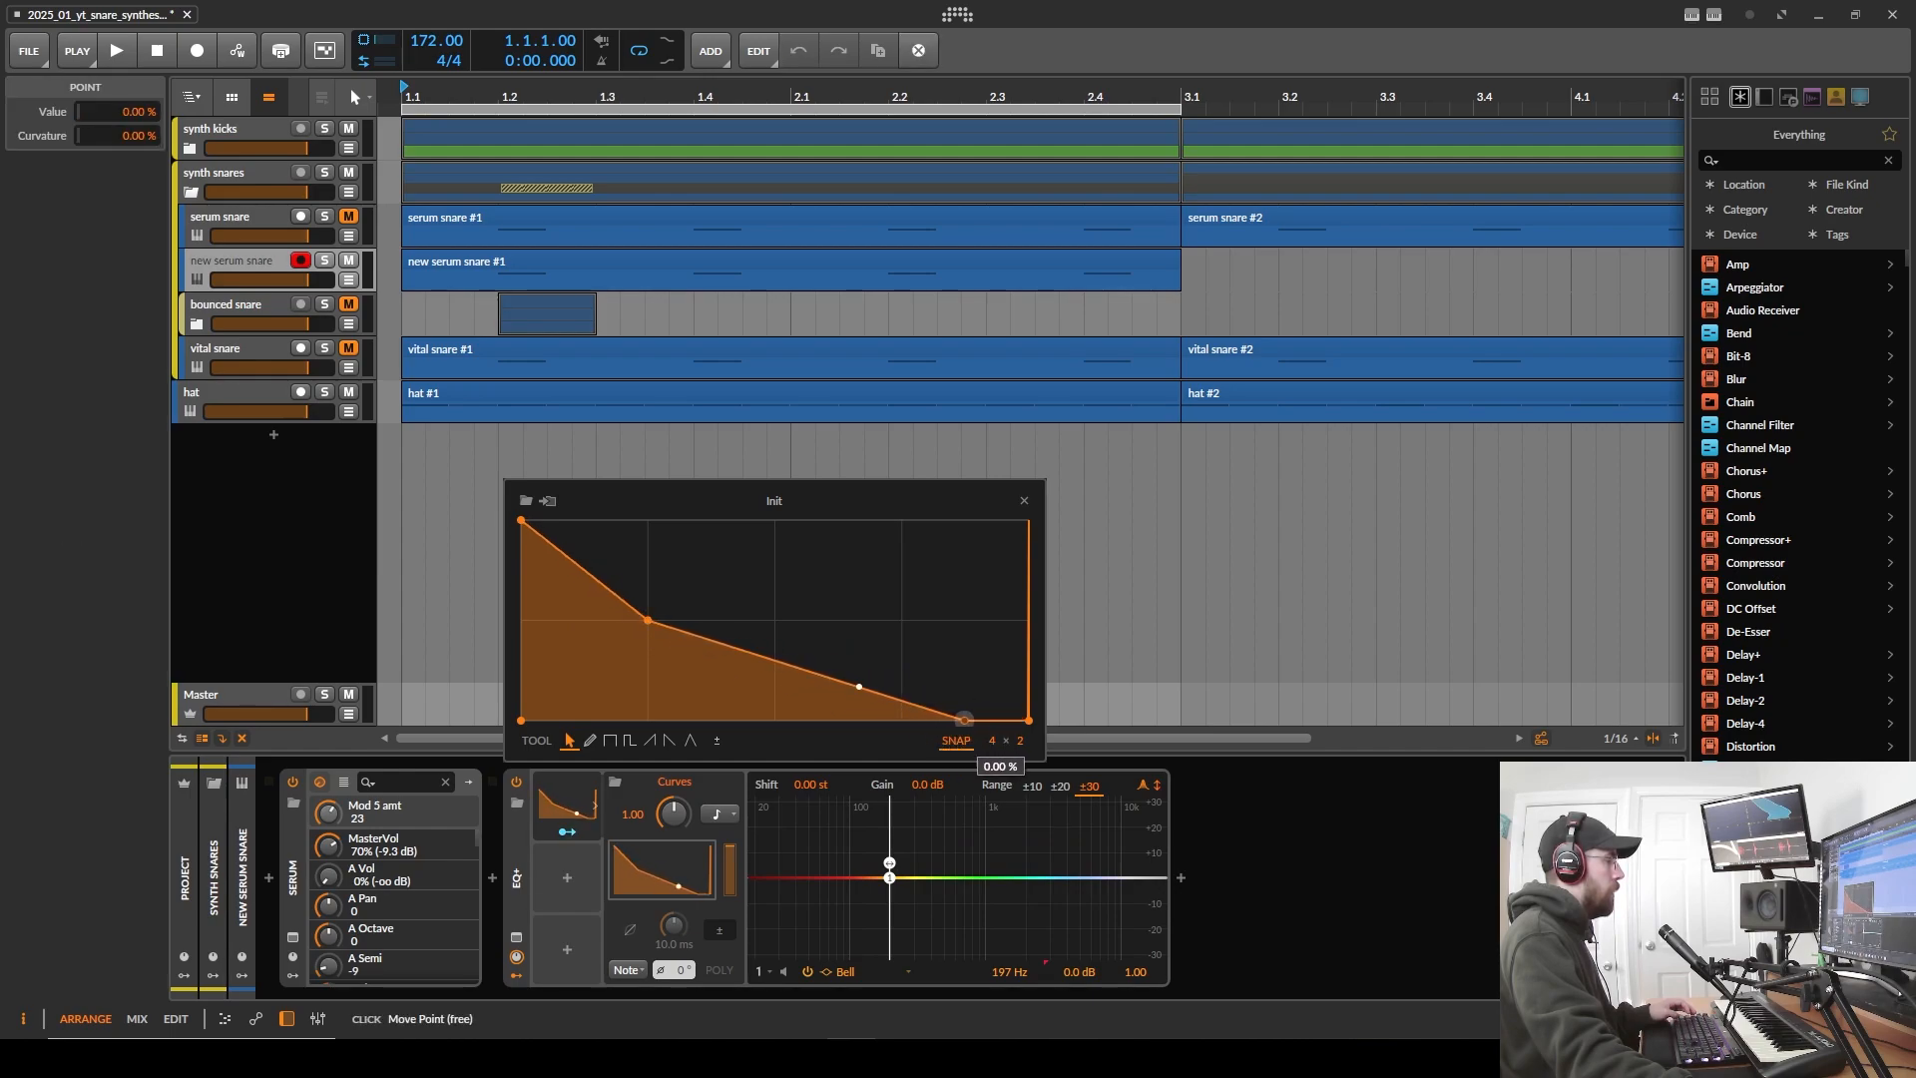
pyautogui.click(1025, 502)
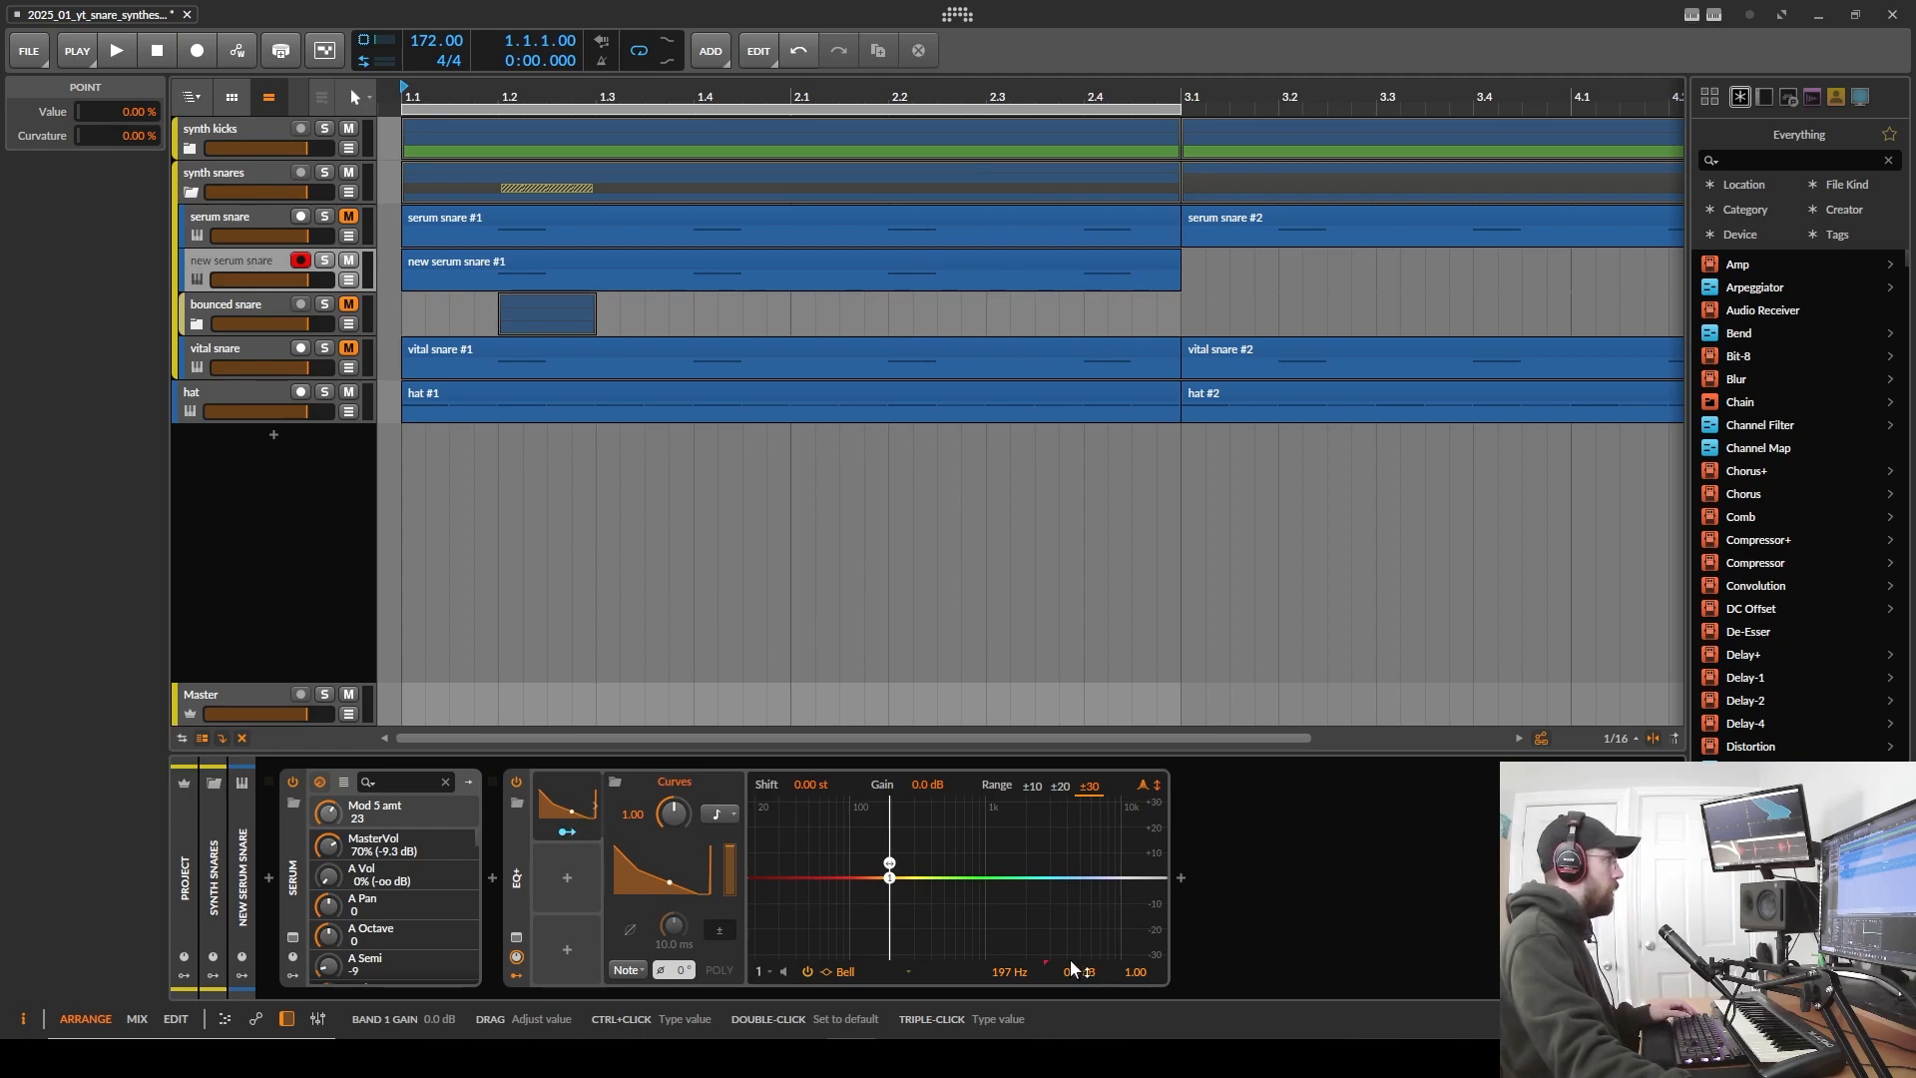
# - Solo the new serum snare track and, while auditioning it, tune the EQ+ bell to 1.04 kHz with a Q of 2.73
pyautogui.click(325, 263)
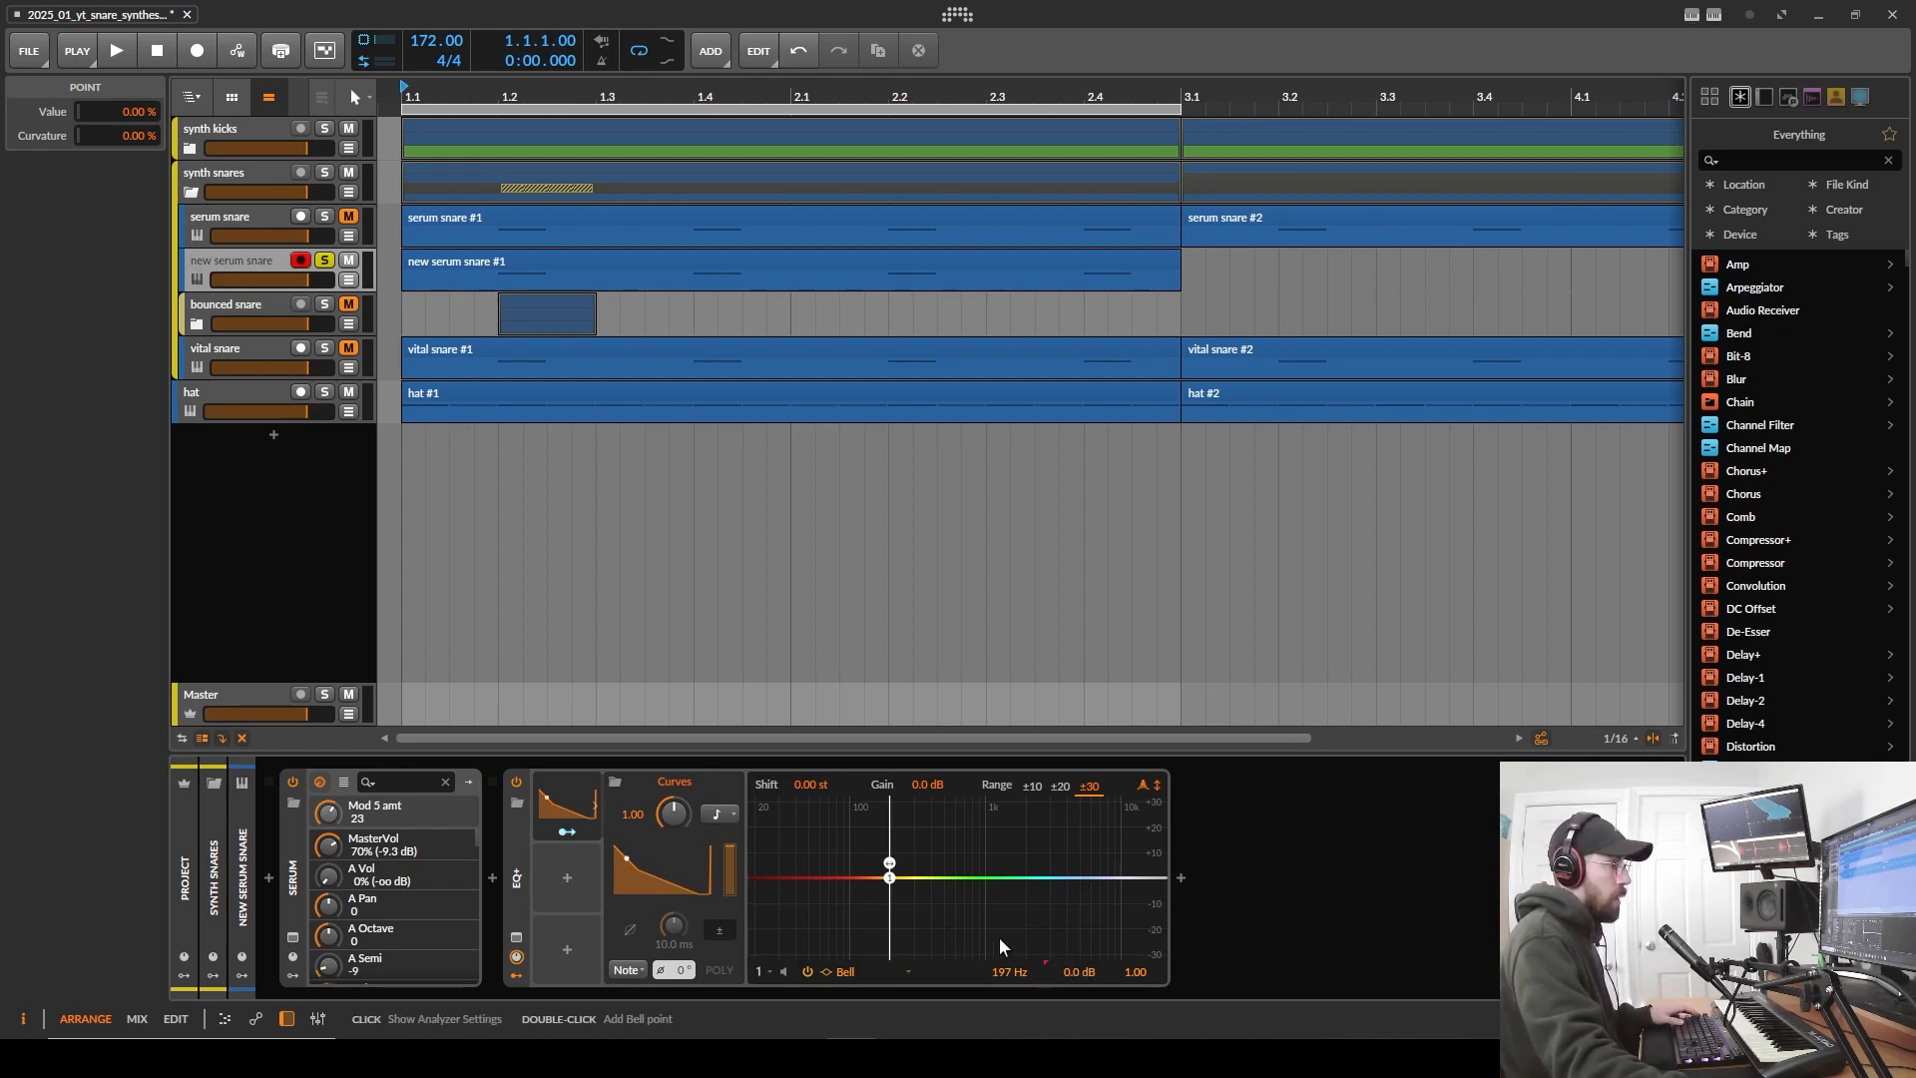
pyautogui.press('space')
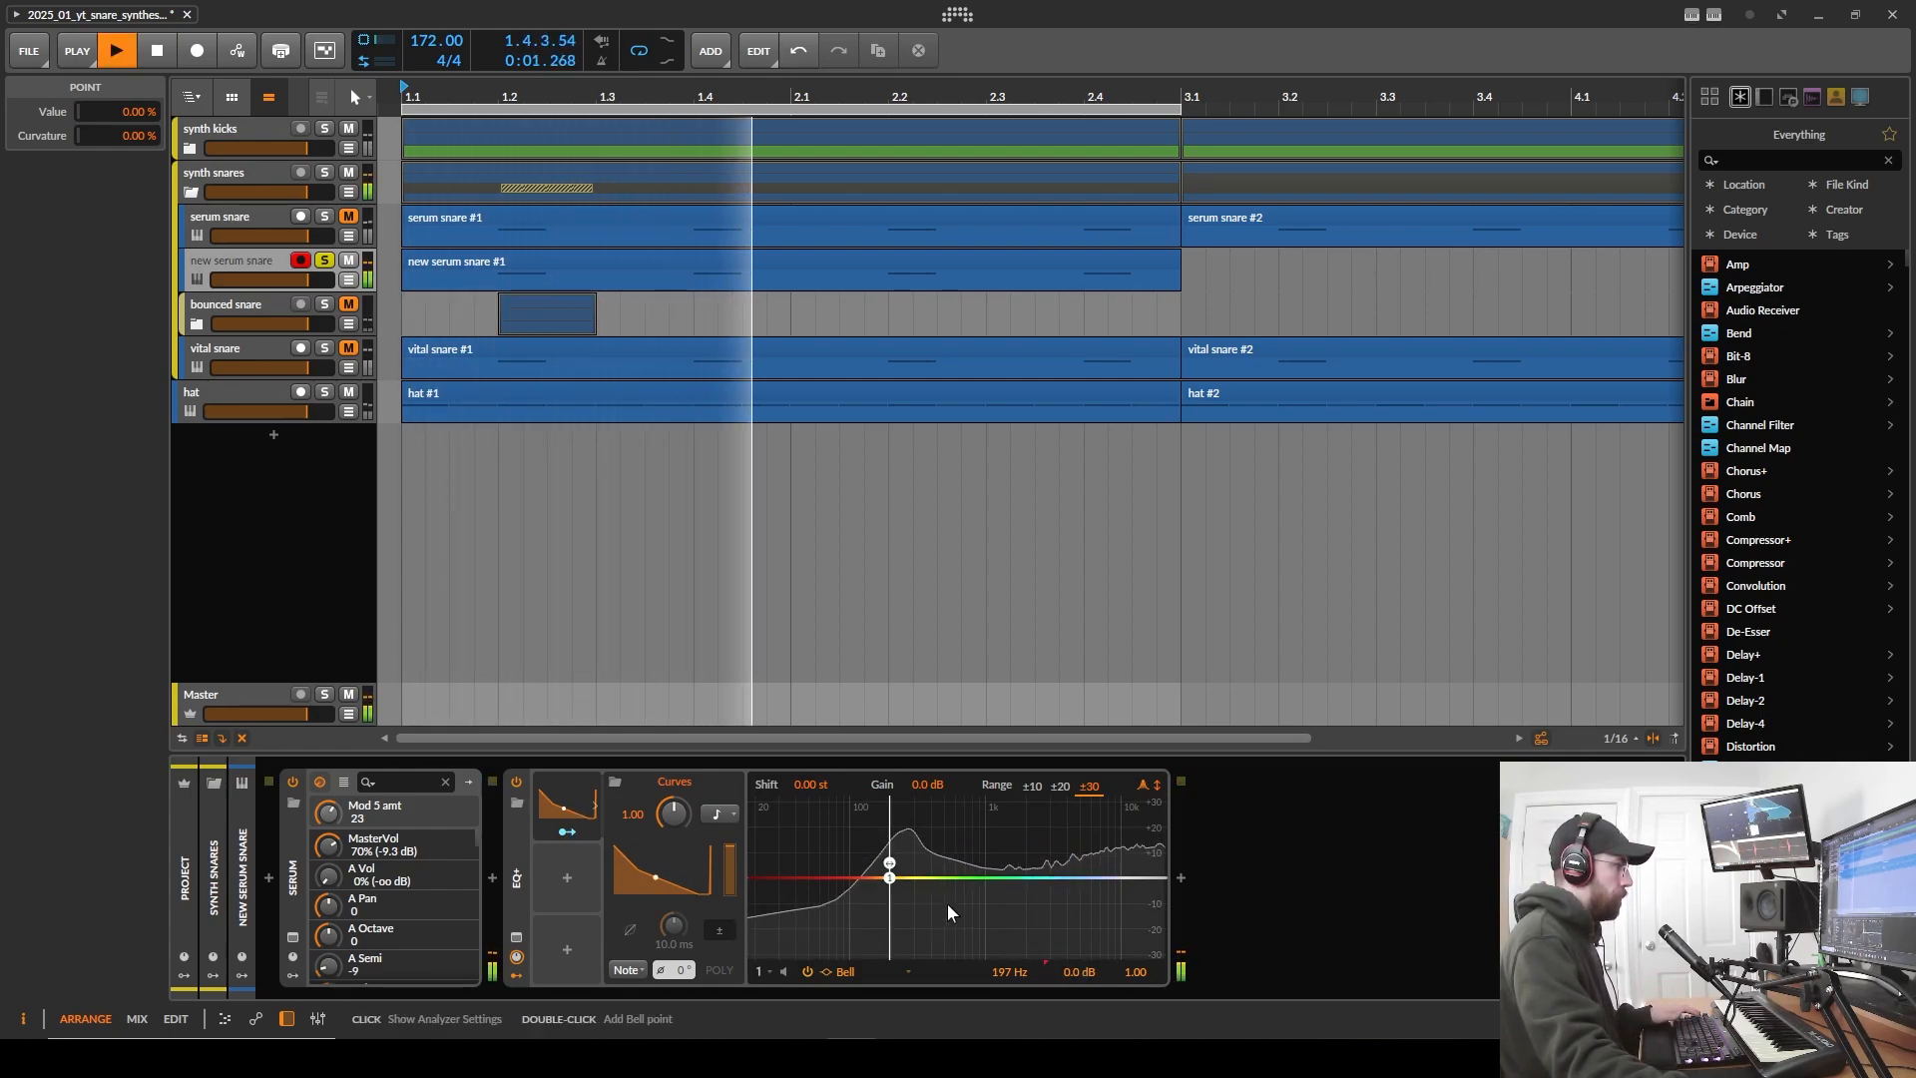
pyautogui.moveTo(902, 878); pyautogui.dragTo(920, 812)
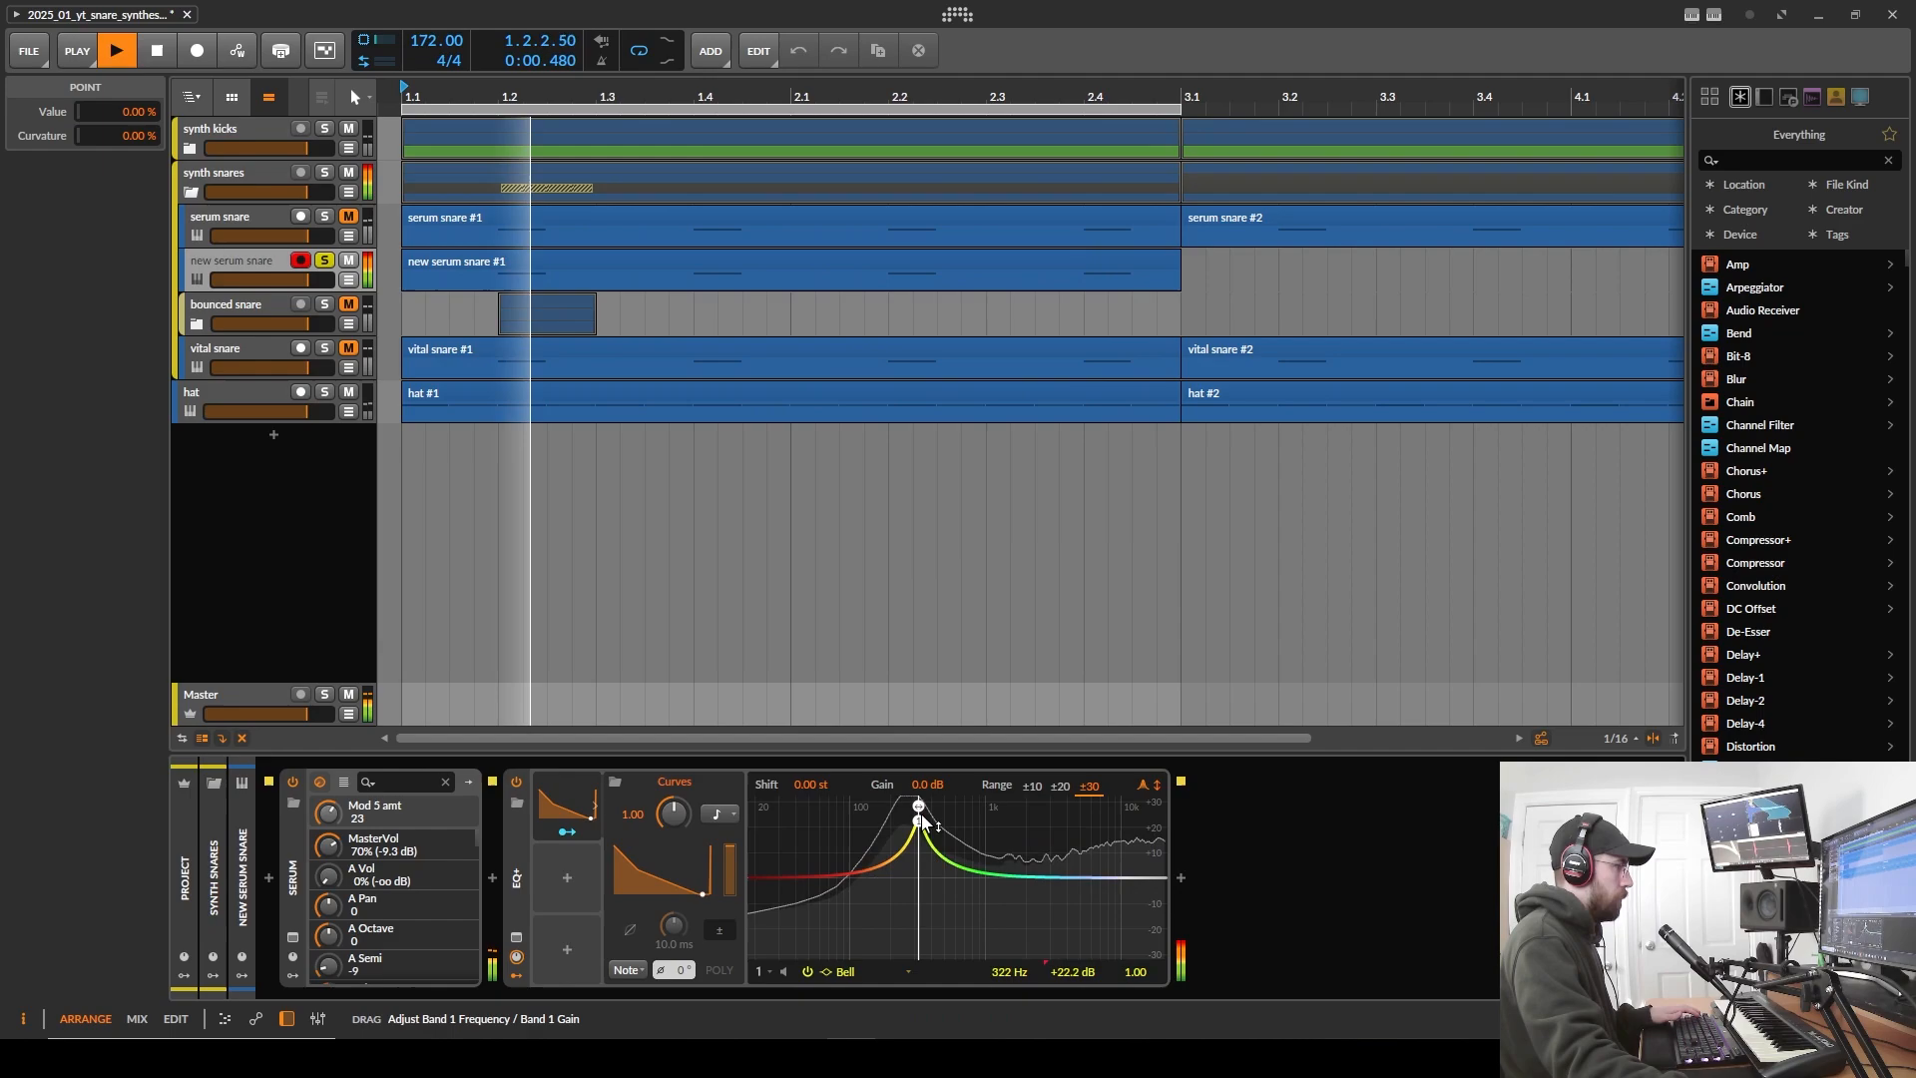
pyautogui.press('space')
pyautogui.moveTo(1133, 972); pyautogui.dragTo(1133, 923)
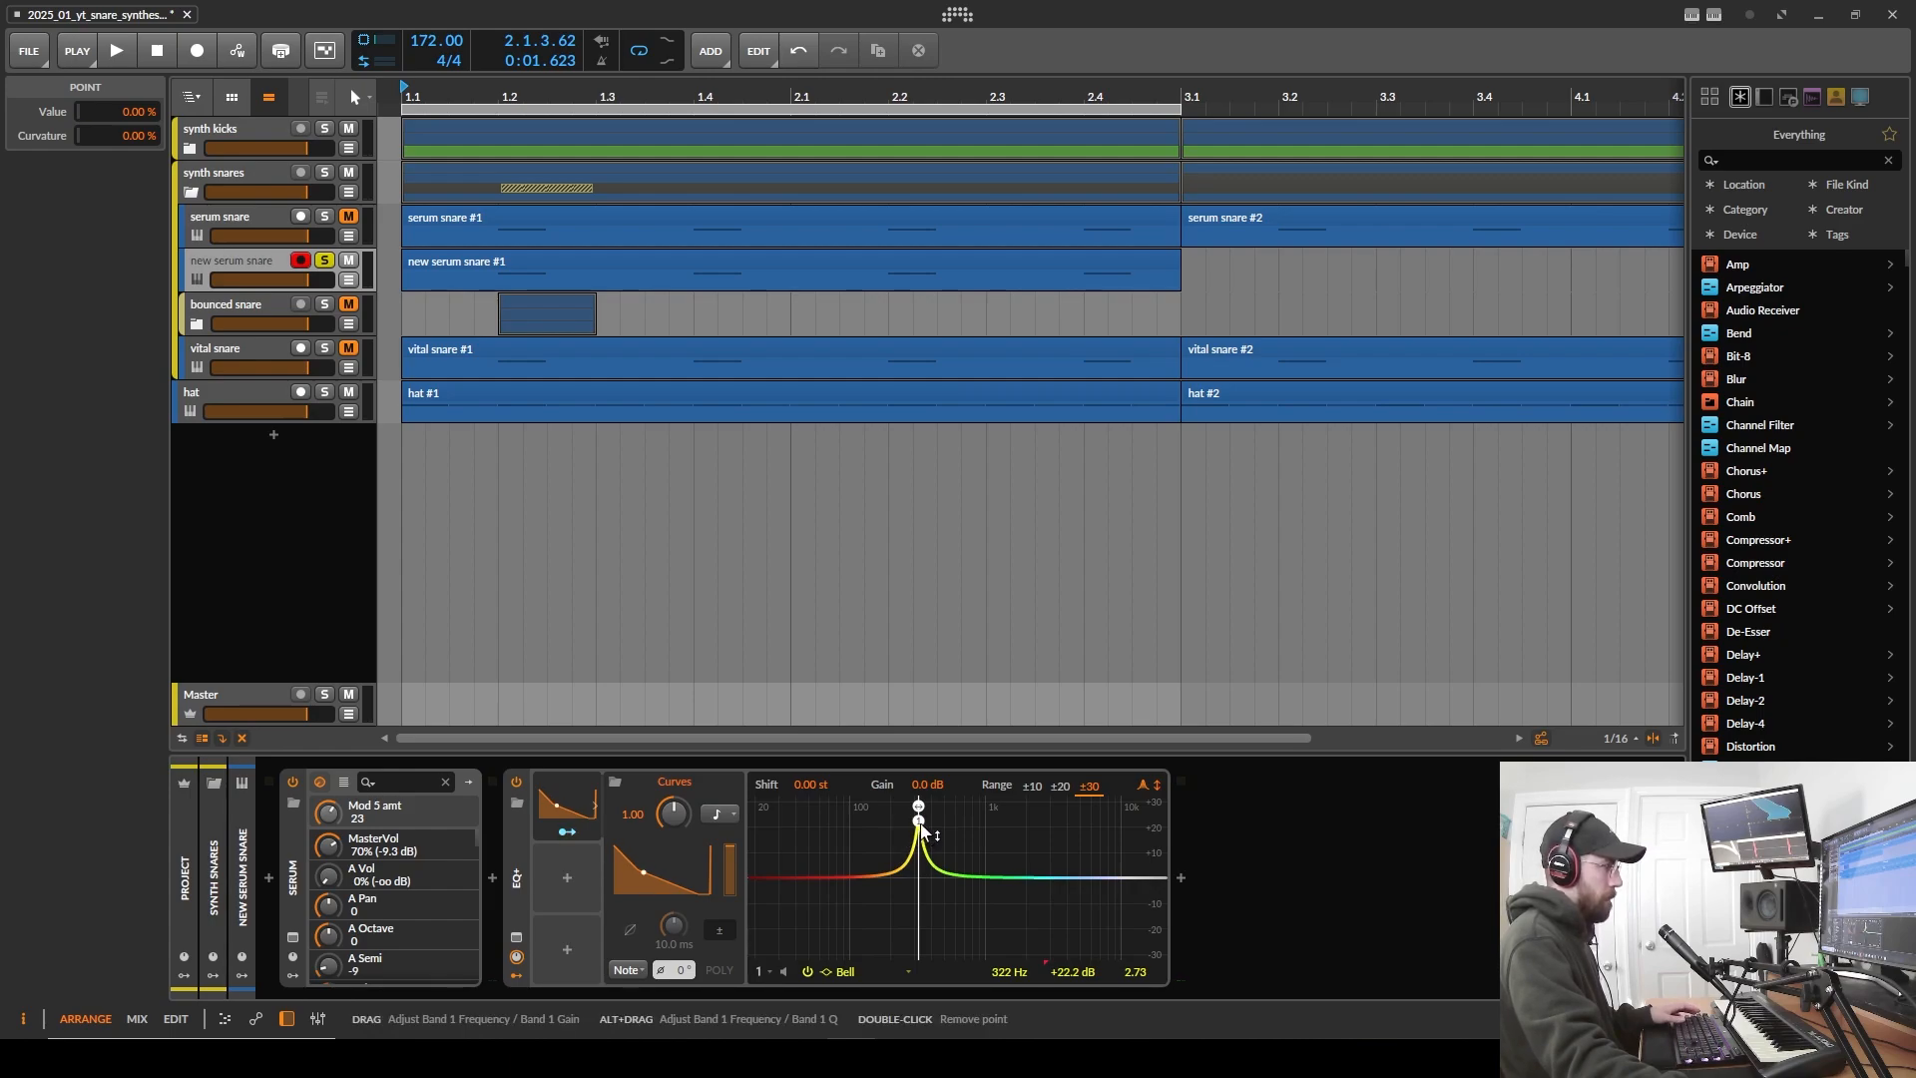
pyautogui.moveTo(918, 823); pyautogui.dragTo(987, 824)
pyautogui.press('space')
pyautogui.press('space')
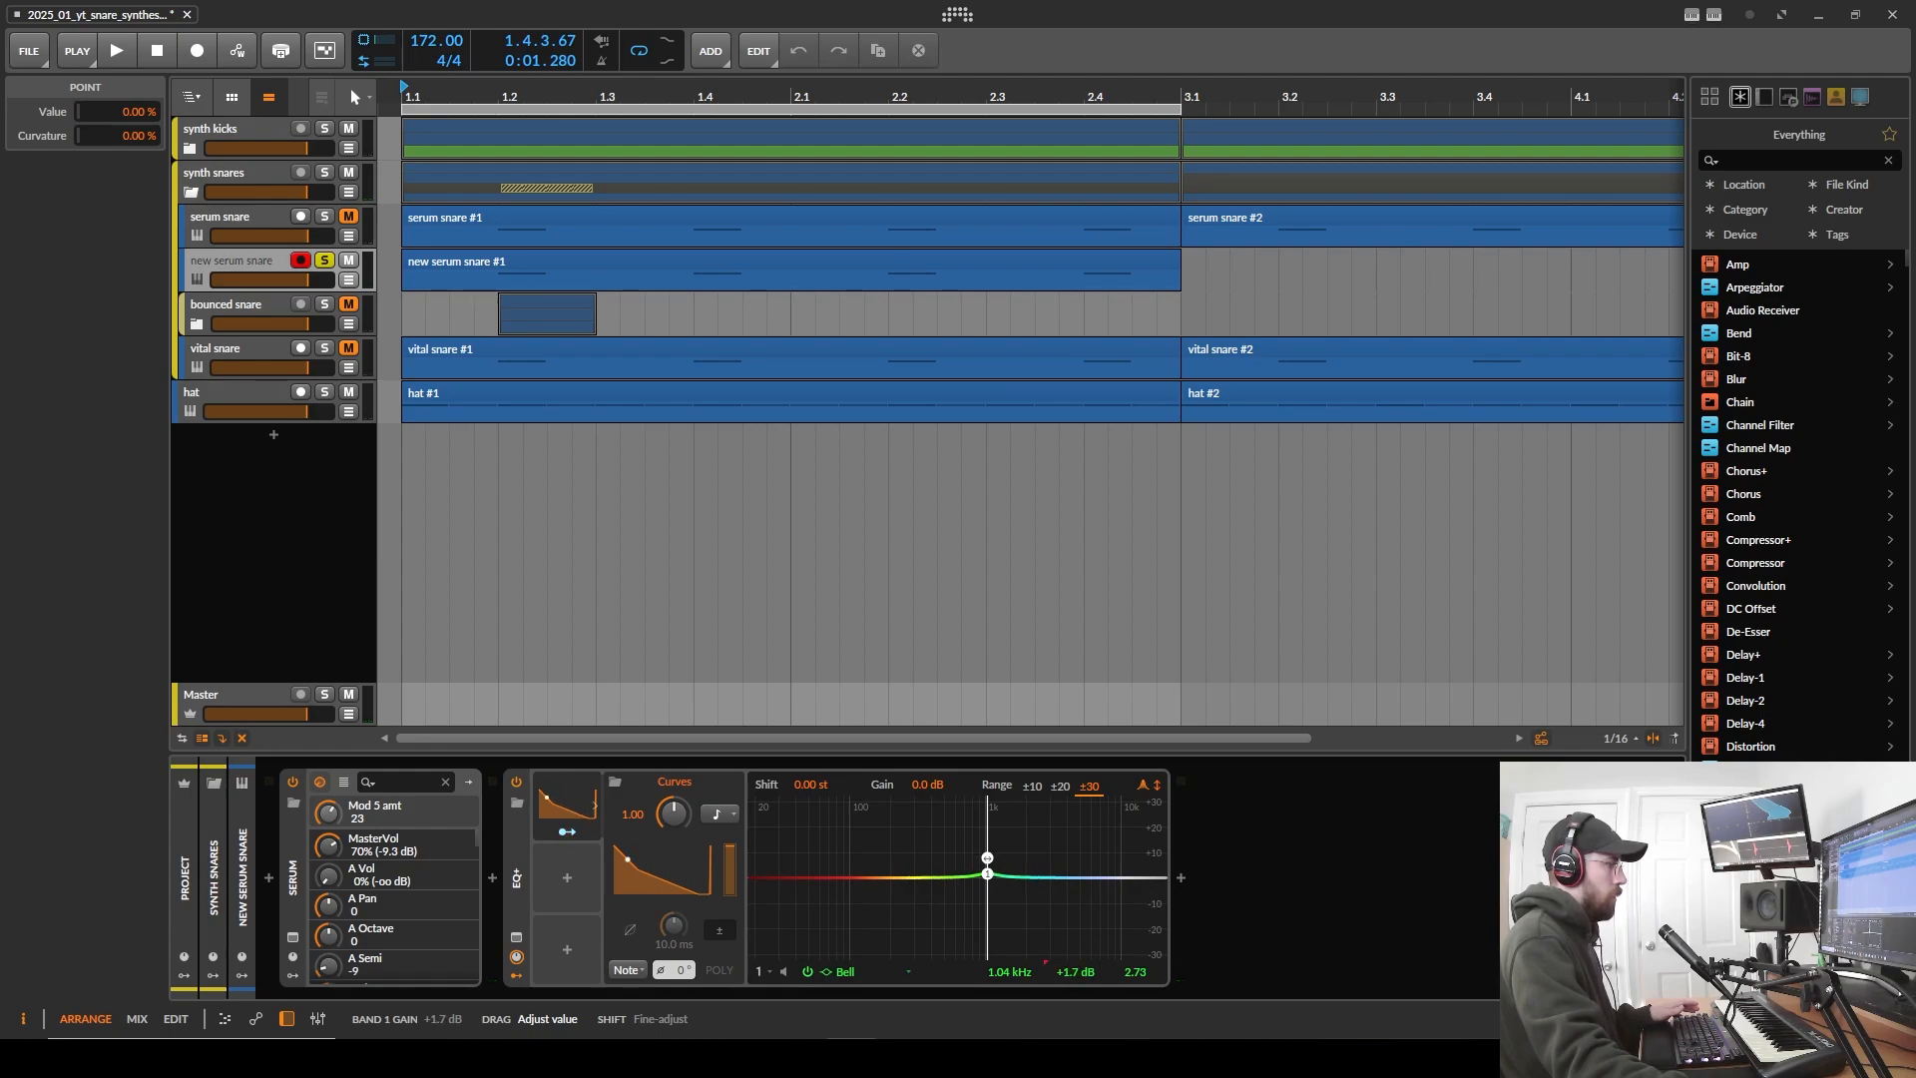
# - Map Curves to the 1.04 kHz bell's gain with a modulation amount of 12.2 dB and a base gain of 0.0 dB, auditioning the result
pyautogui.click(573, 833)
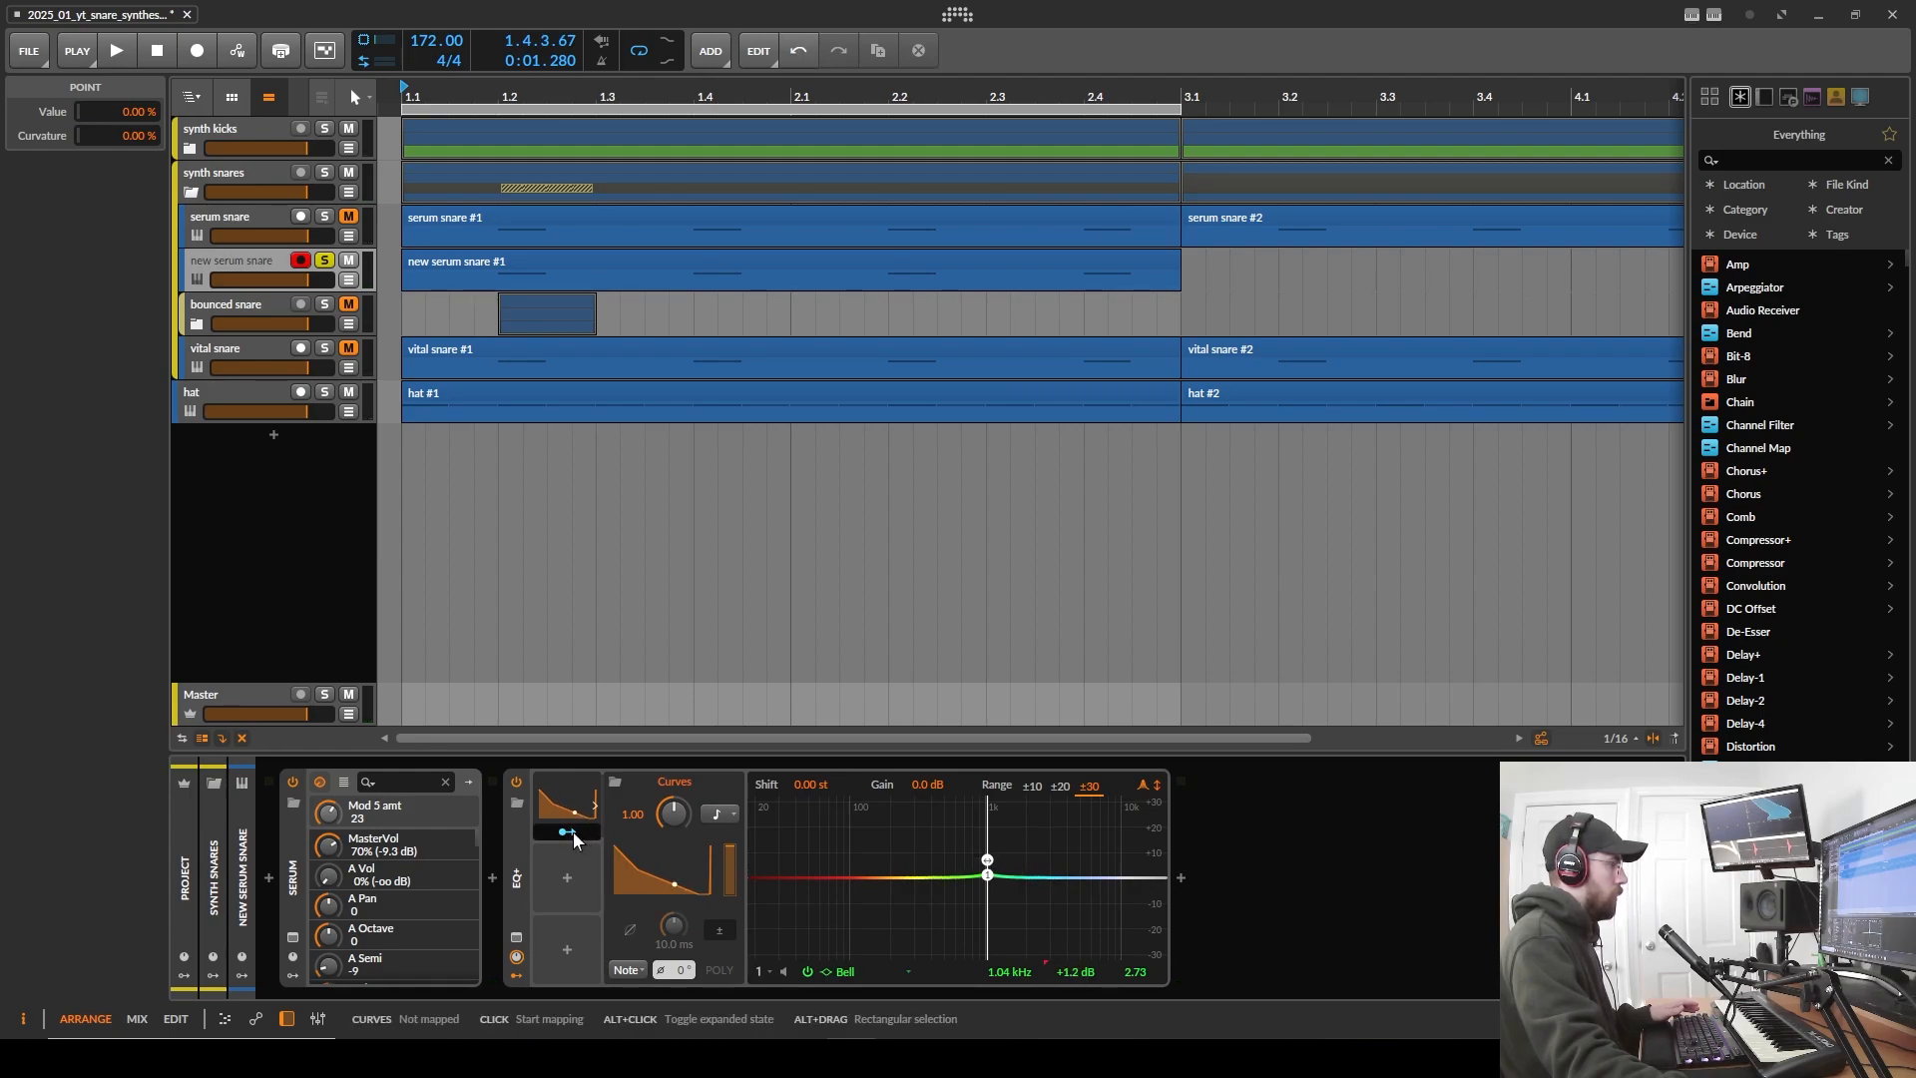
pyautogui.click(573, 835)
pyautogui.moveTo(1063, 970); pyautogui.dragTo(1063, 958)
pyautogui.click(565, 831)
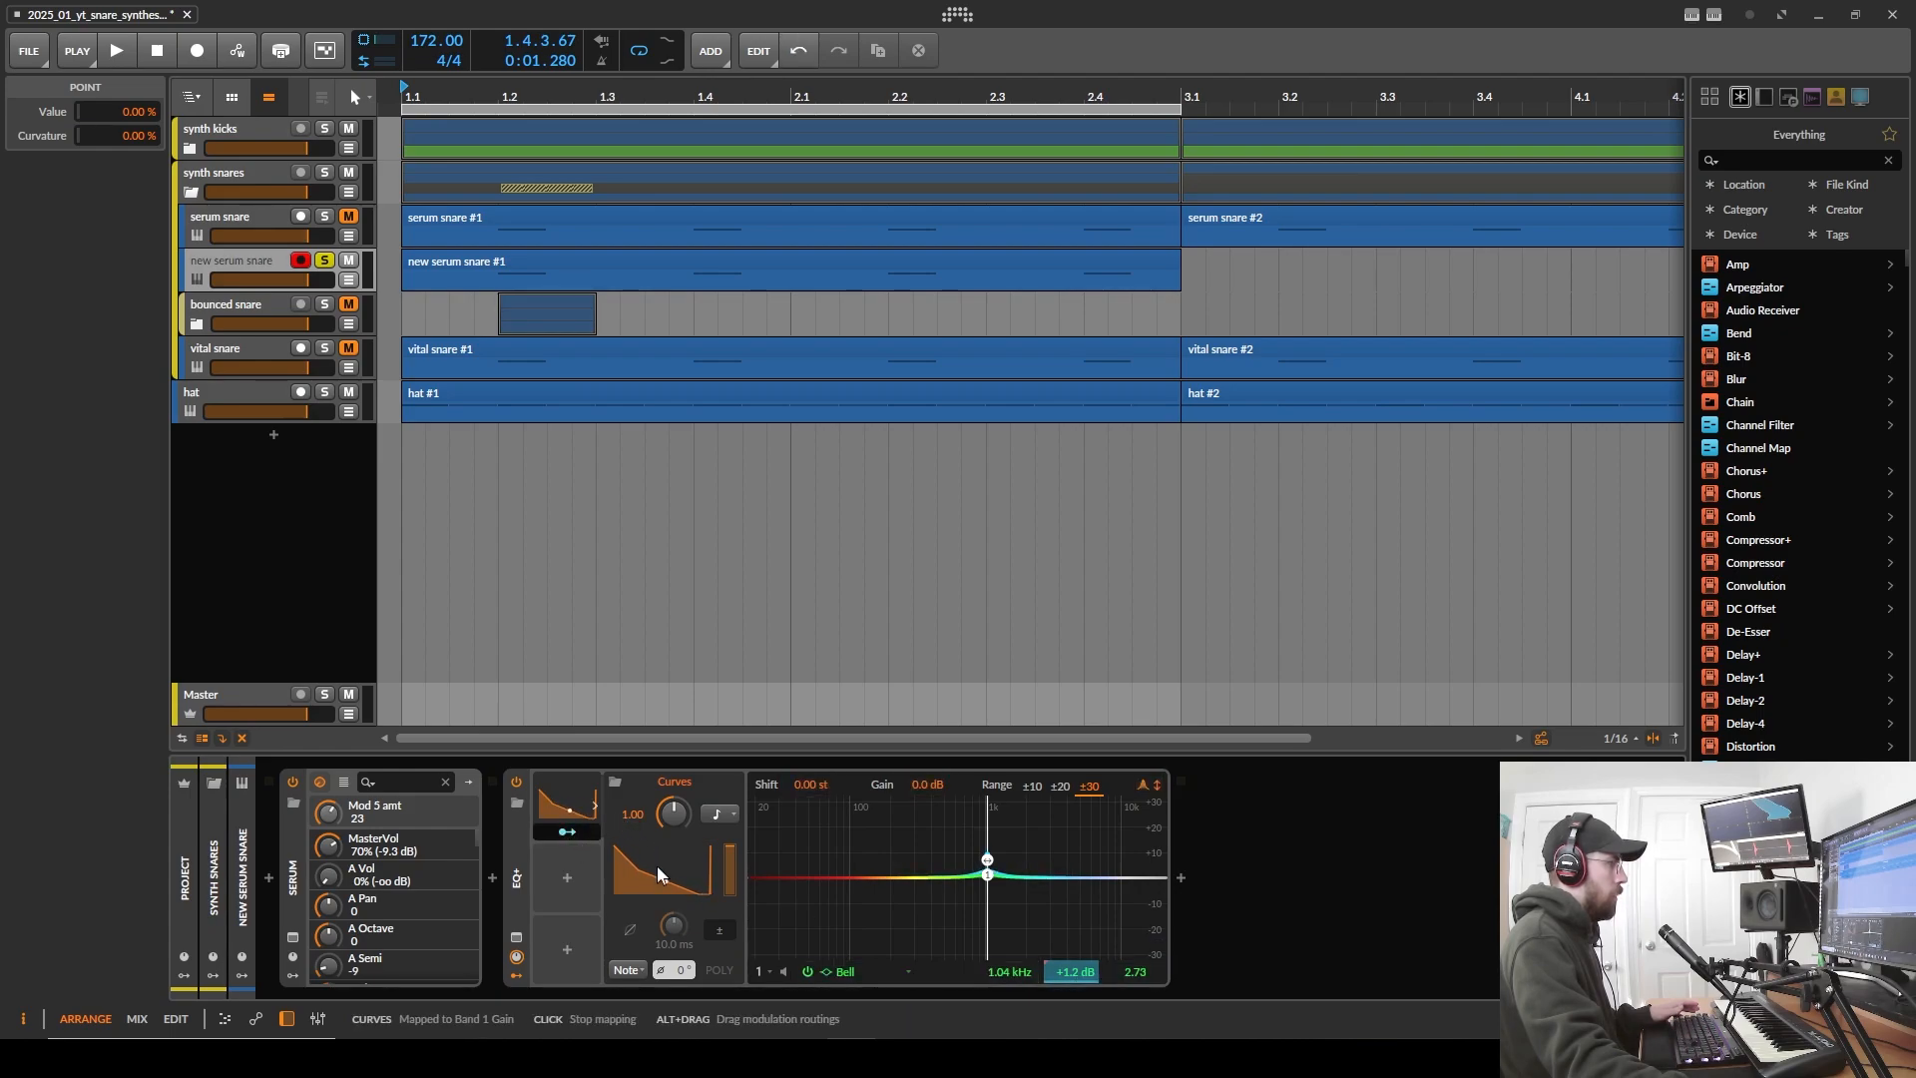
pyautogui.press('space')
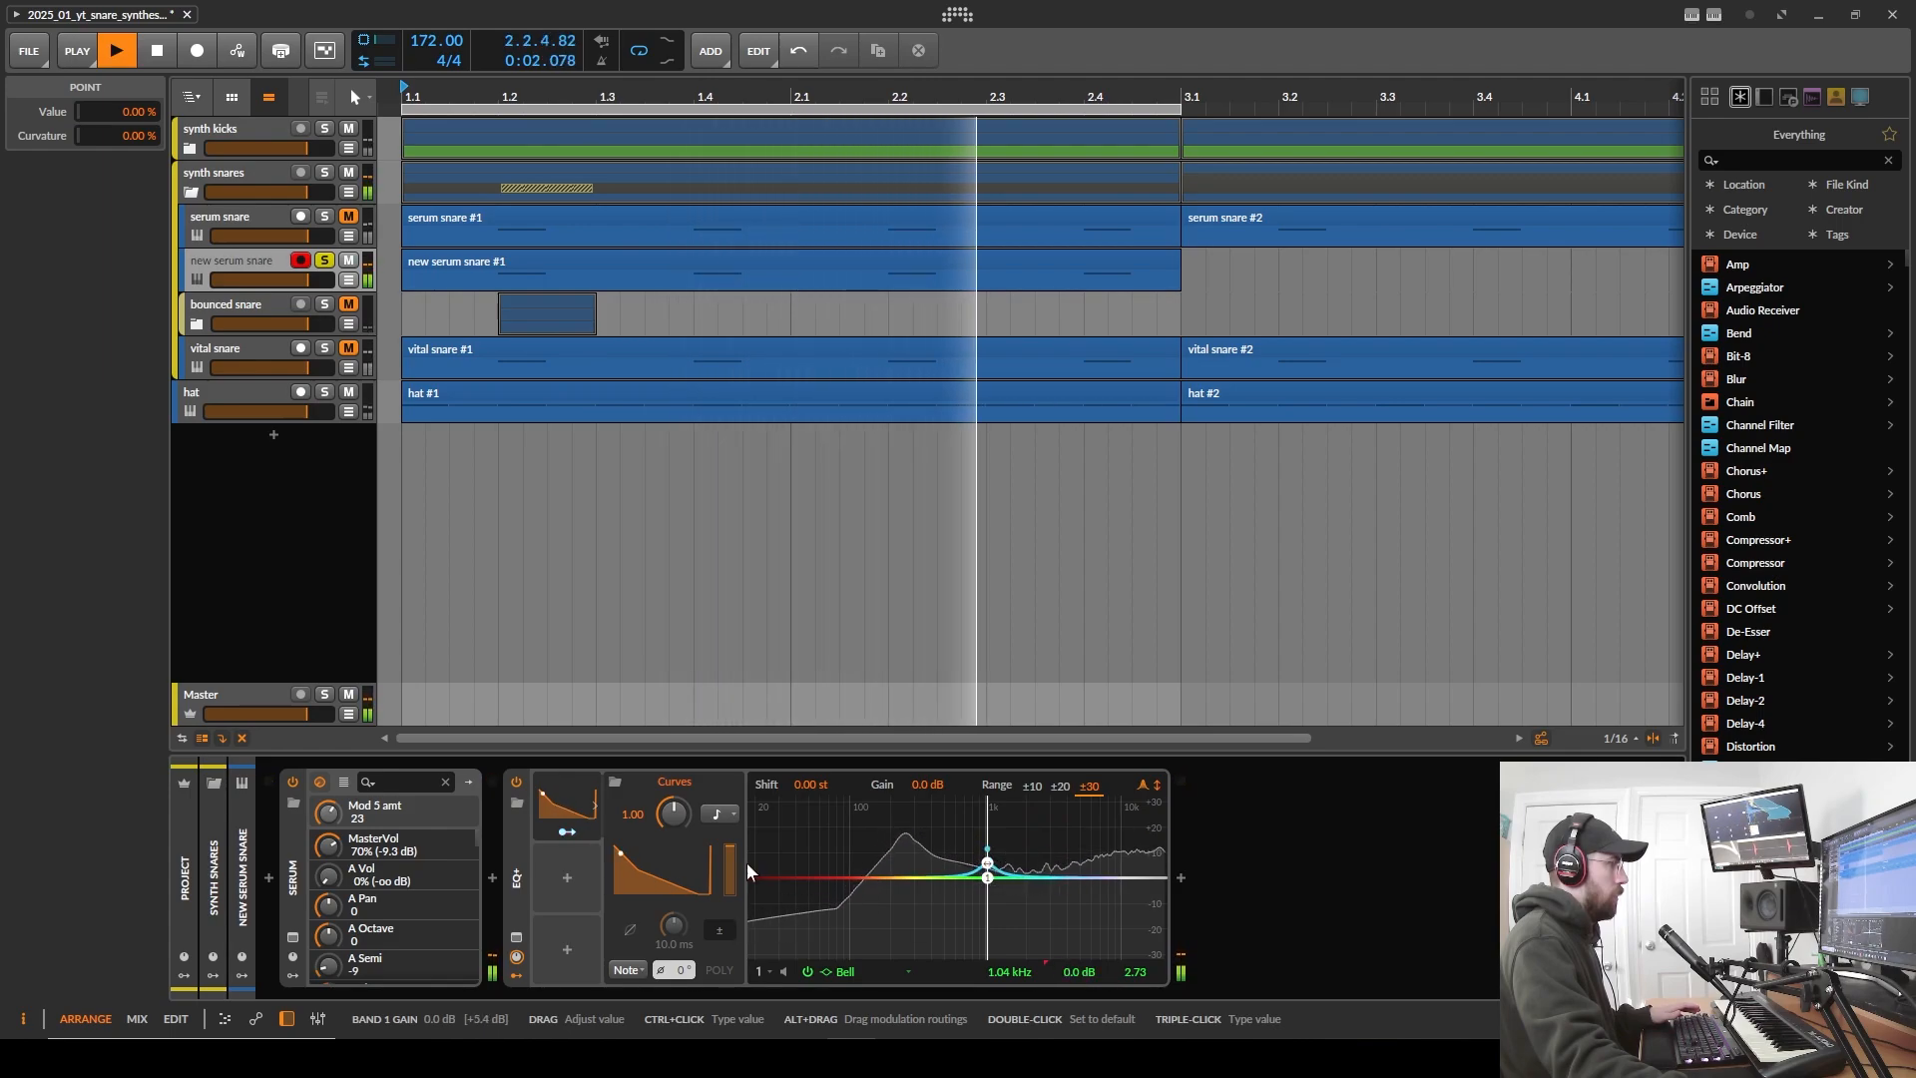
pyautogui.click(564, 832)
pyautogui.moveTo(1070, 971); pyautogui.dragTo(1071, 955)
pyautogui.click(568, 829)
pyautogui.press('space')
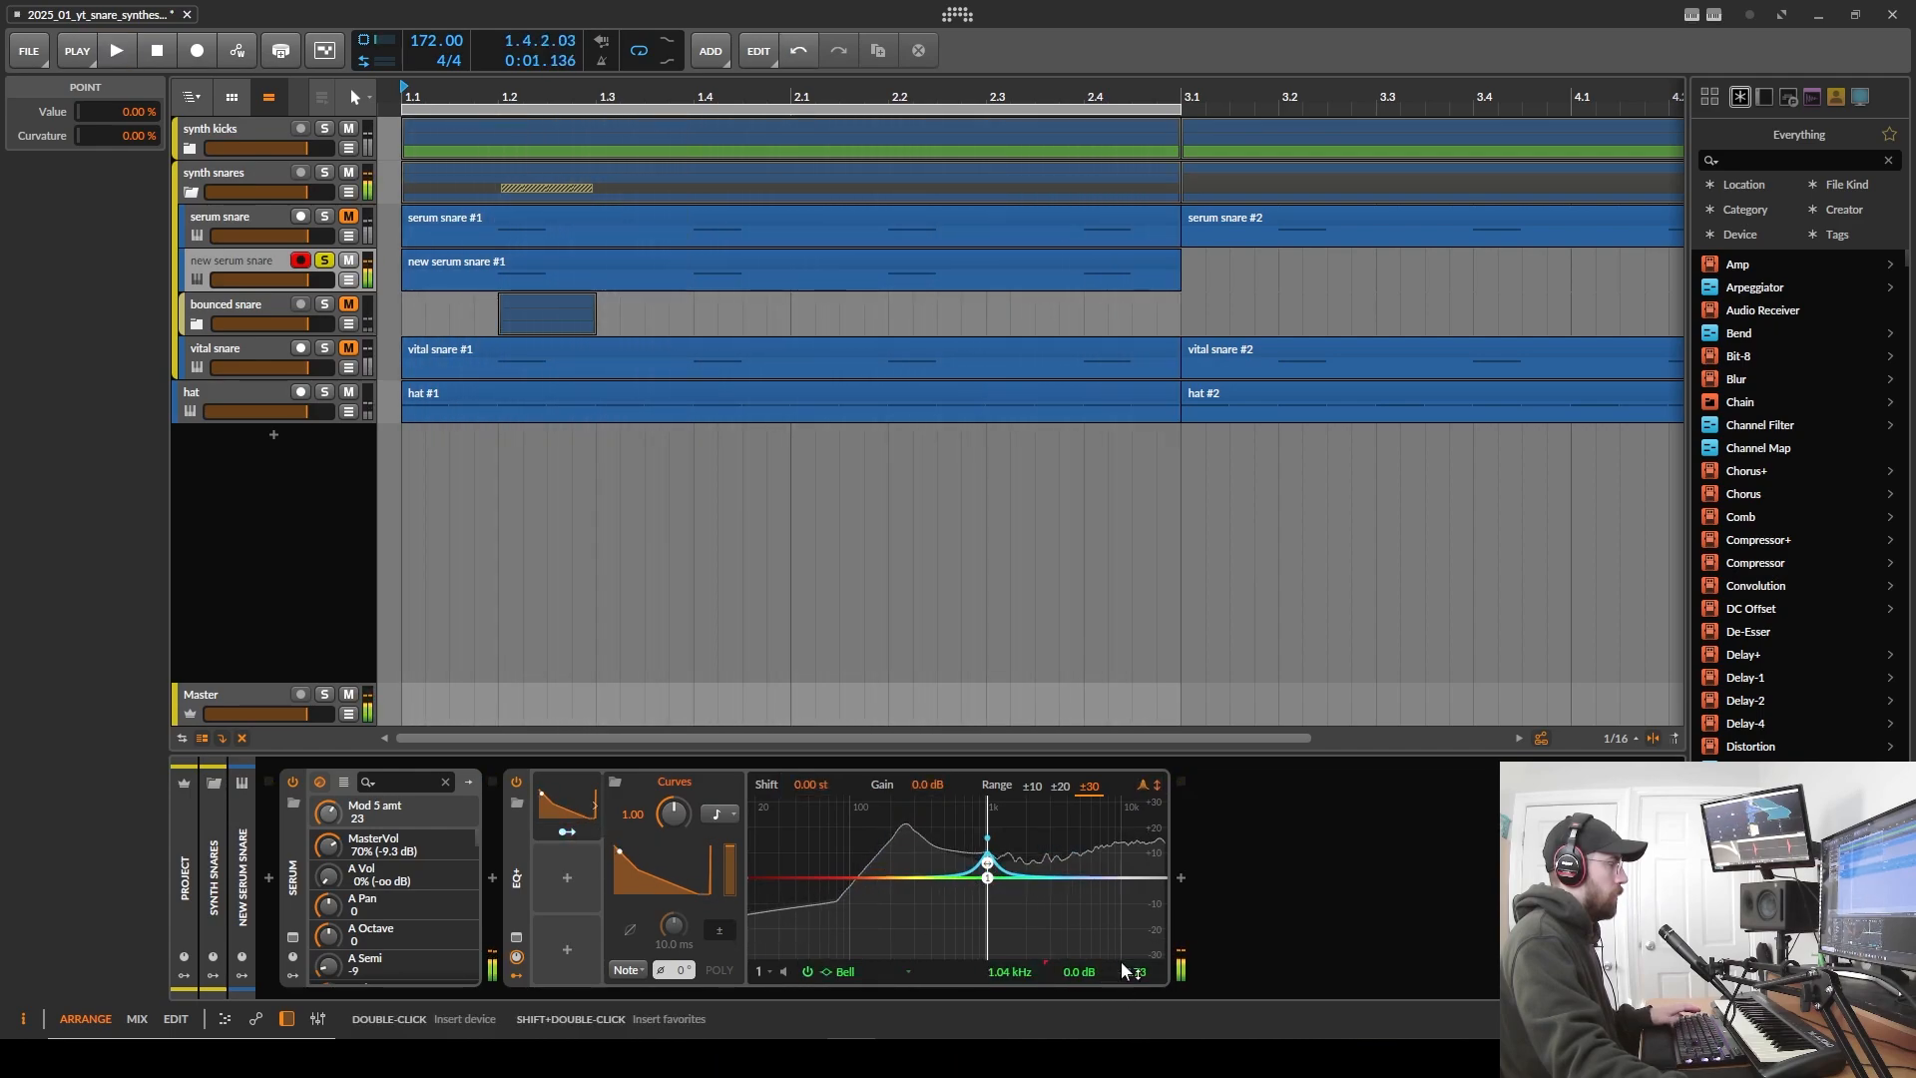
# - Add a second EQ+ band as a High-shelf at 5.00 kHz with a gain of +1.1 dB, adjusting it during playback
pyautogui.click(1111, 878)
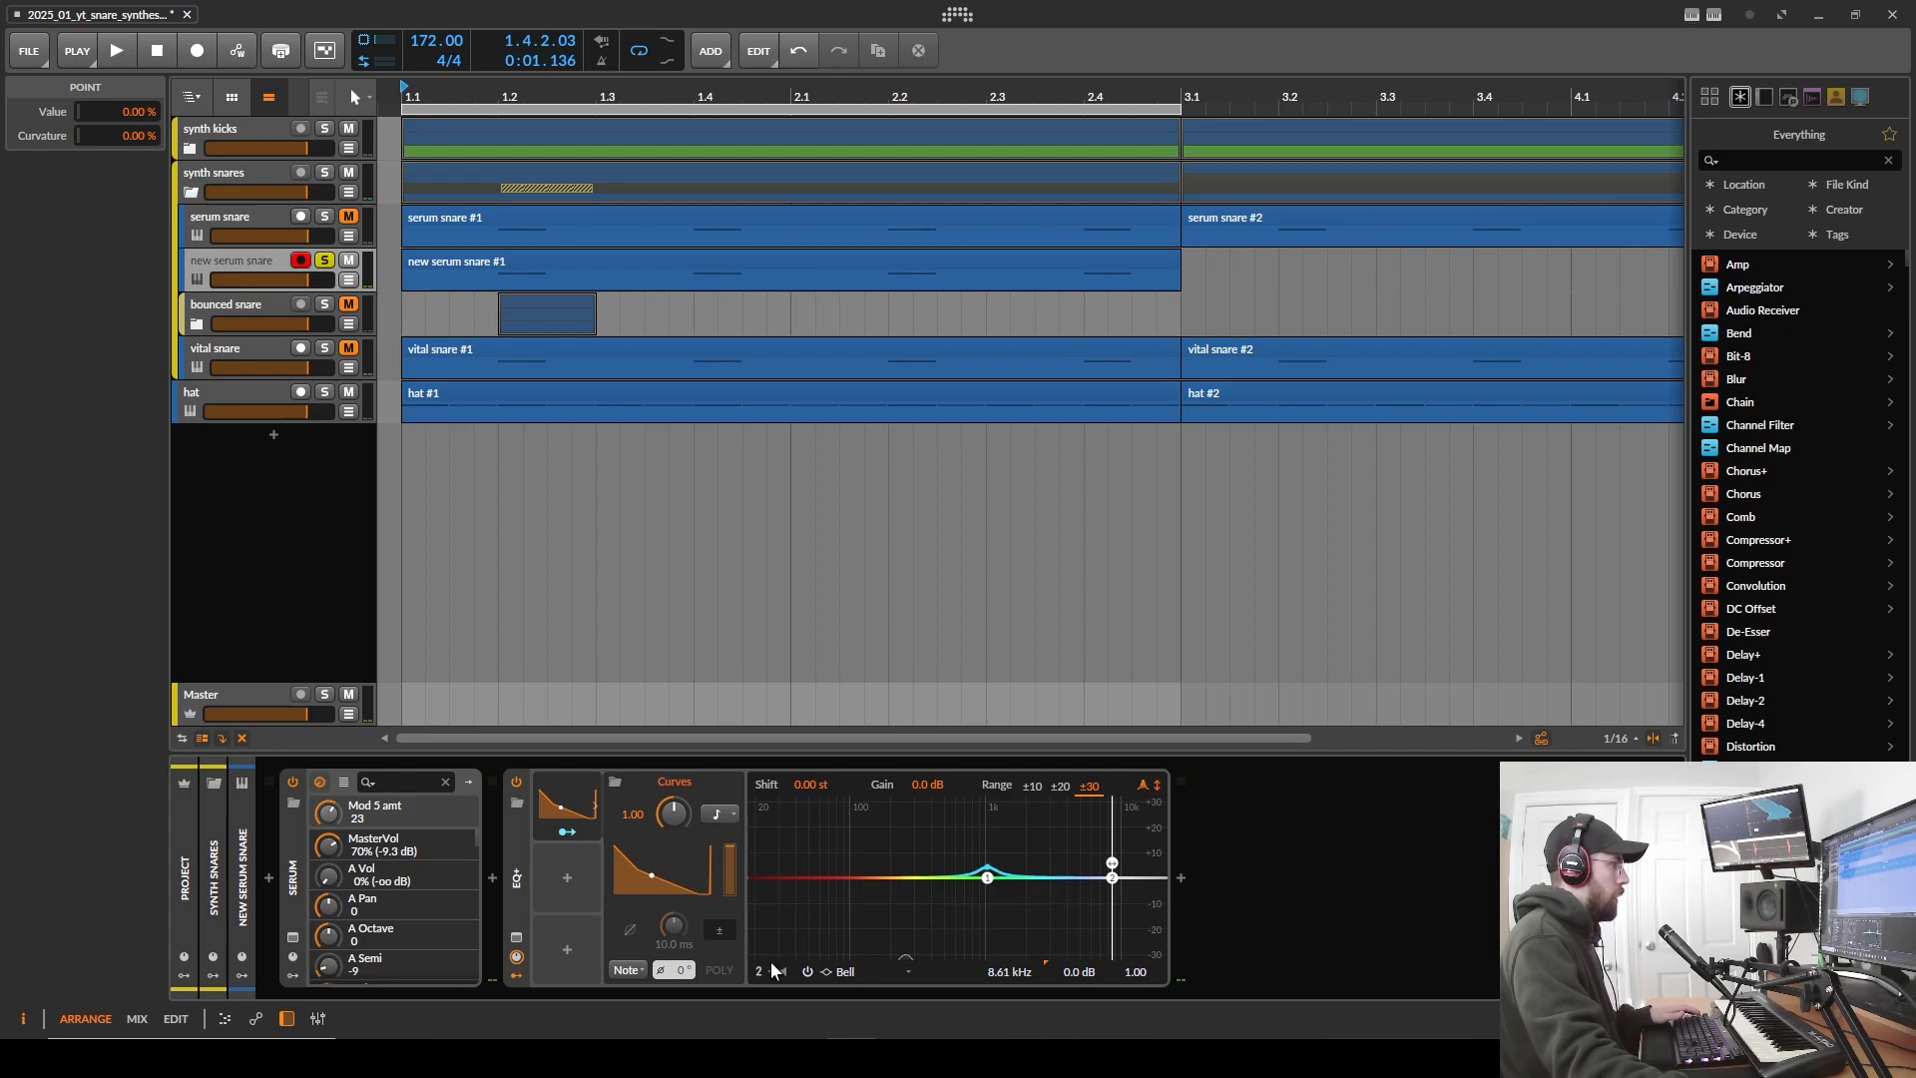
pyautogui.click(852, 970)
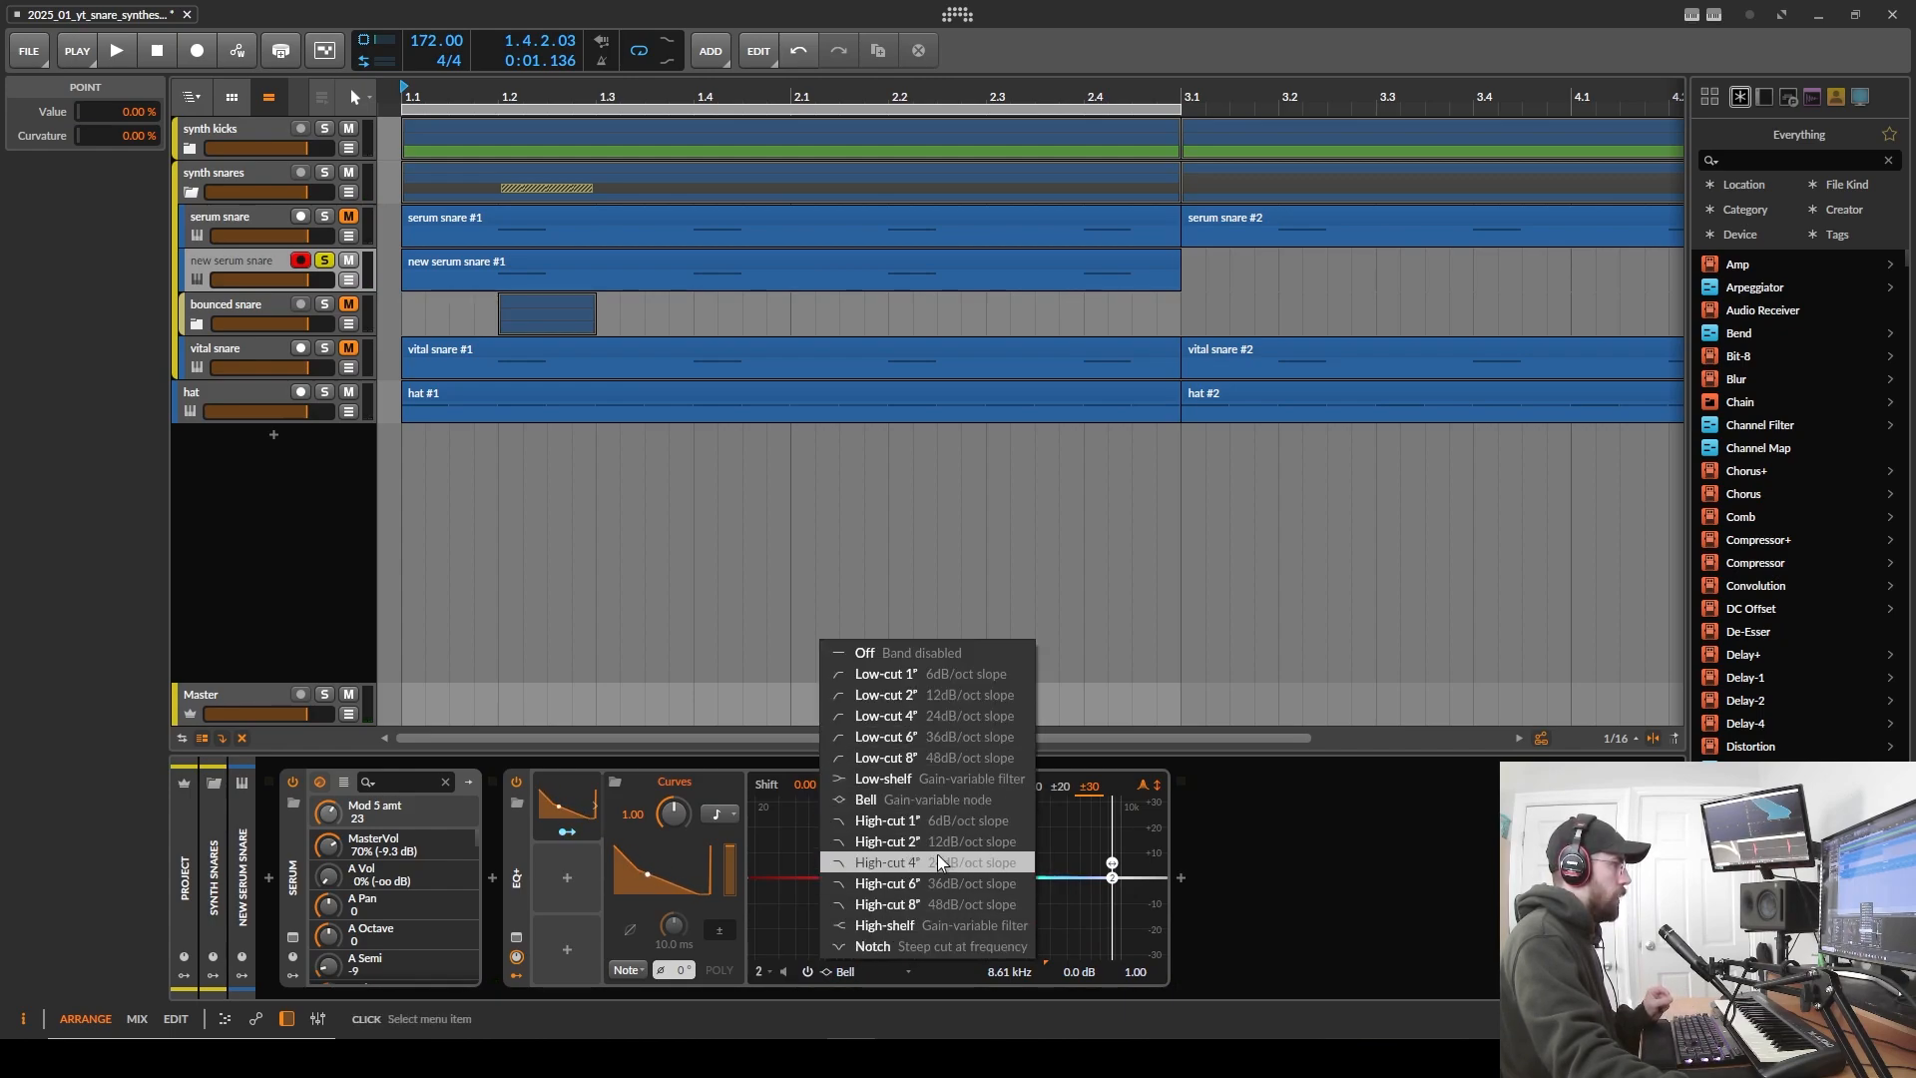
pyautogui.click(948, 925)
pyautogui.press('space')
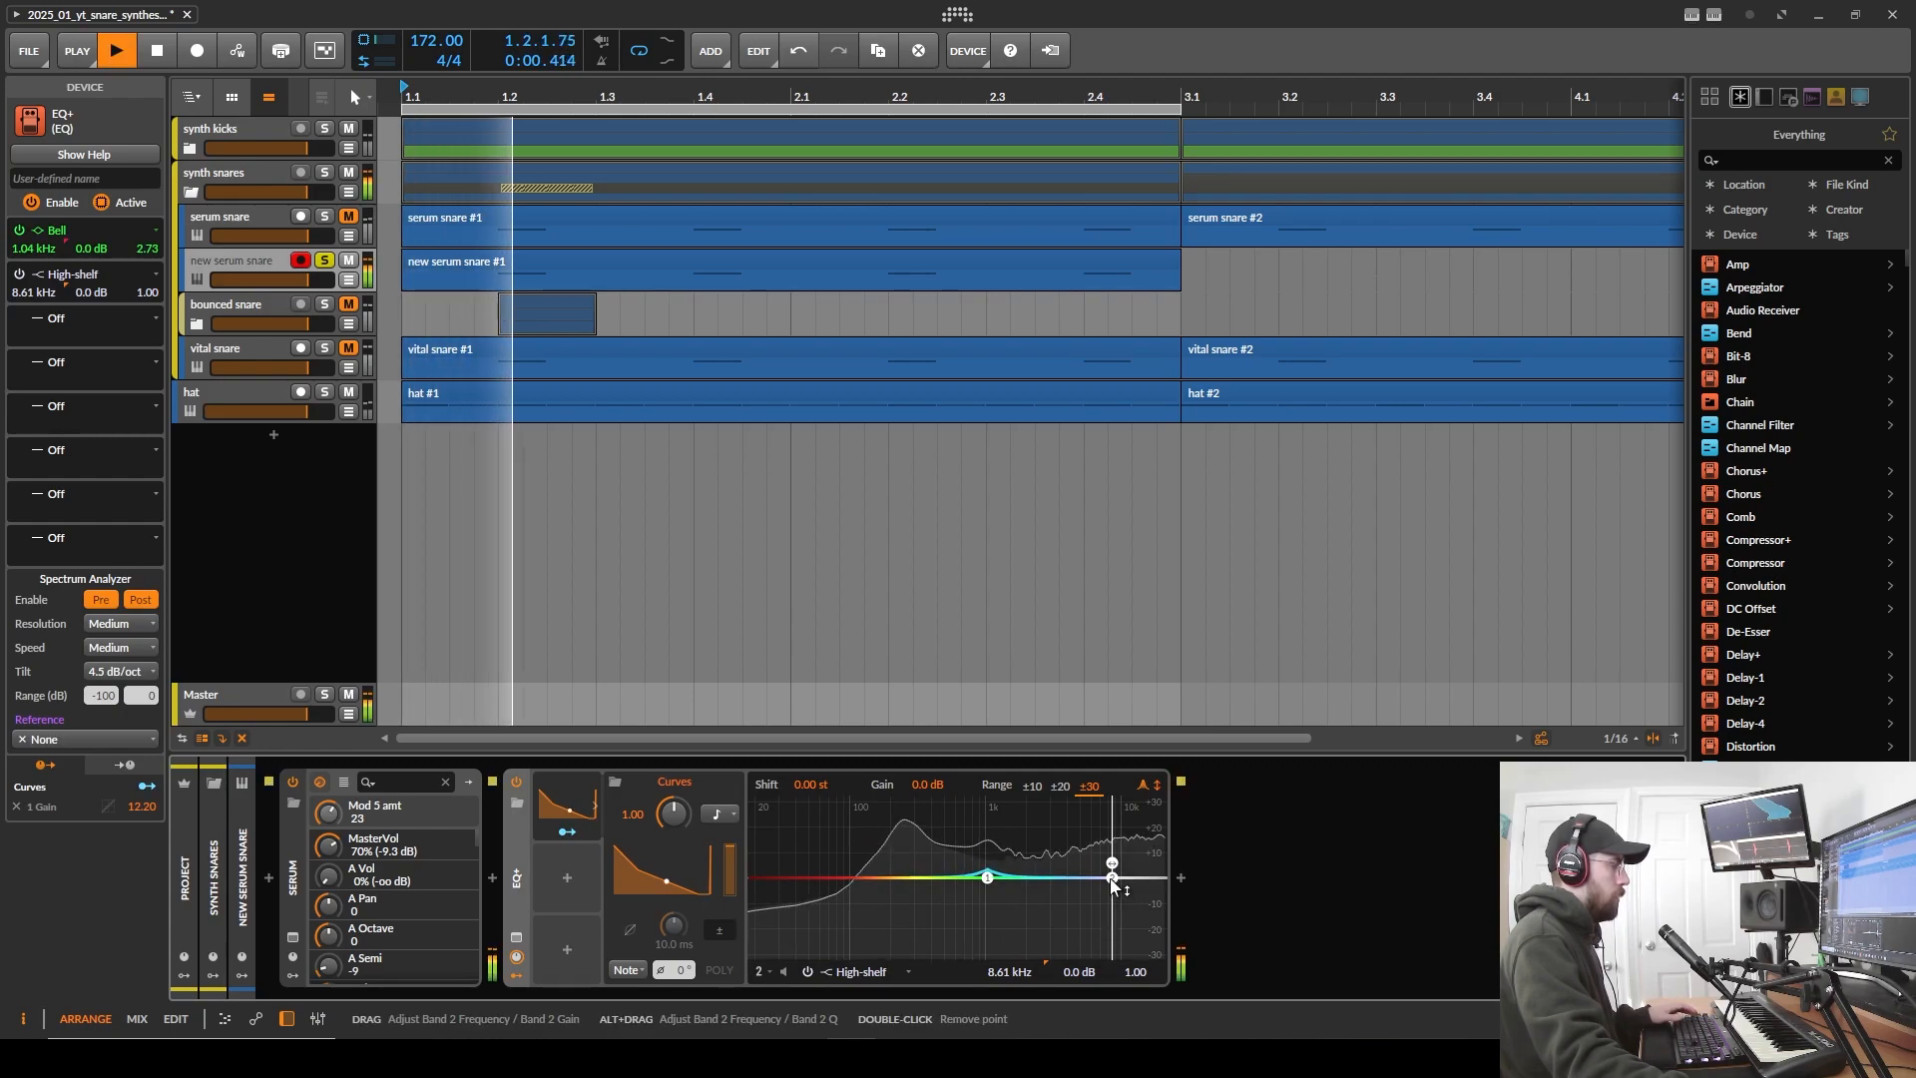
pyautogui.moveTo(1113, 878)
pyautogui.mouseDown()
pyautogui.moveTo(1114, 856)
pyautogui.moveTo(1081, 875)
pyautogui.mouseUp()
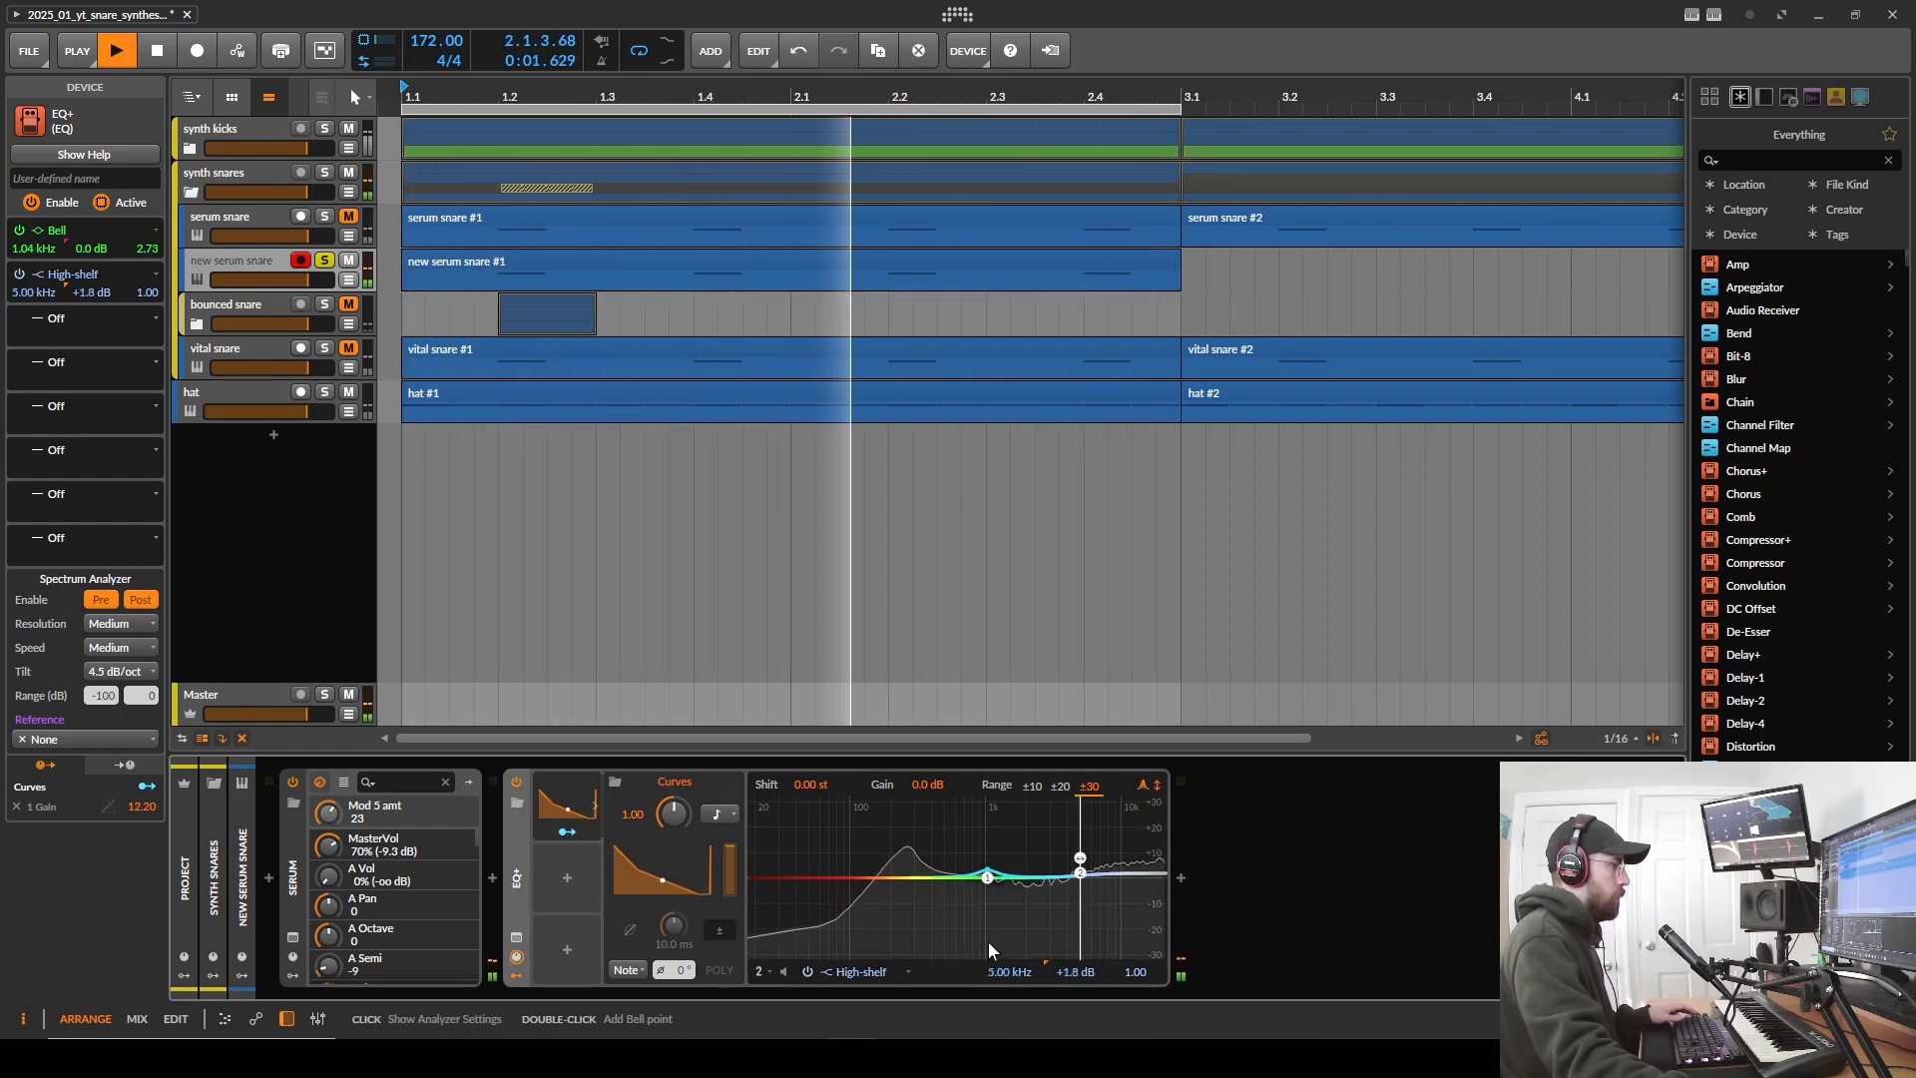
pyautogui.moveTo(1076, 973); pyautogui.dragTo(1076, 977)
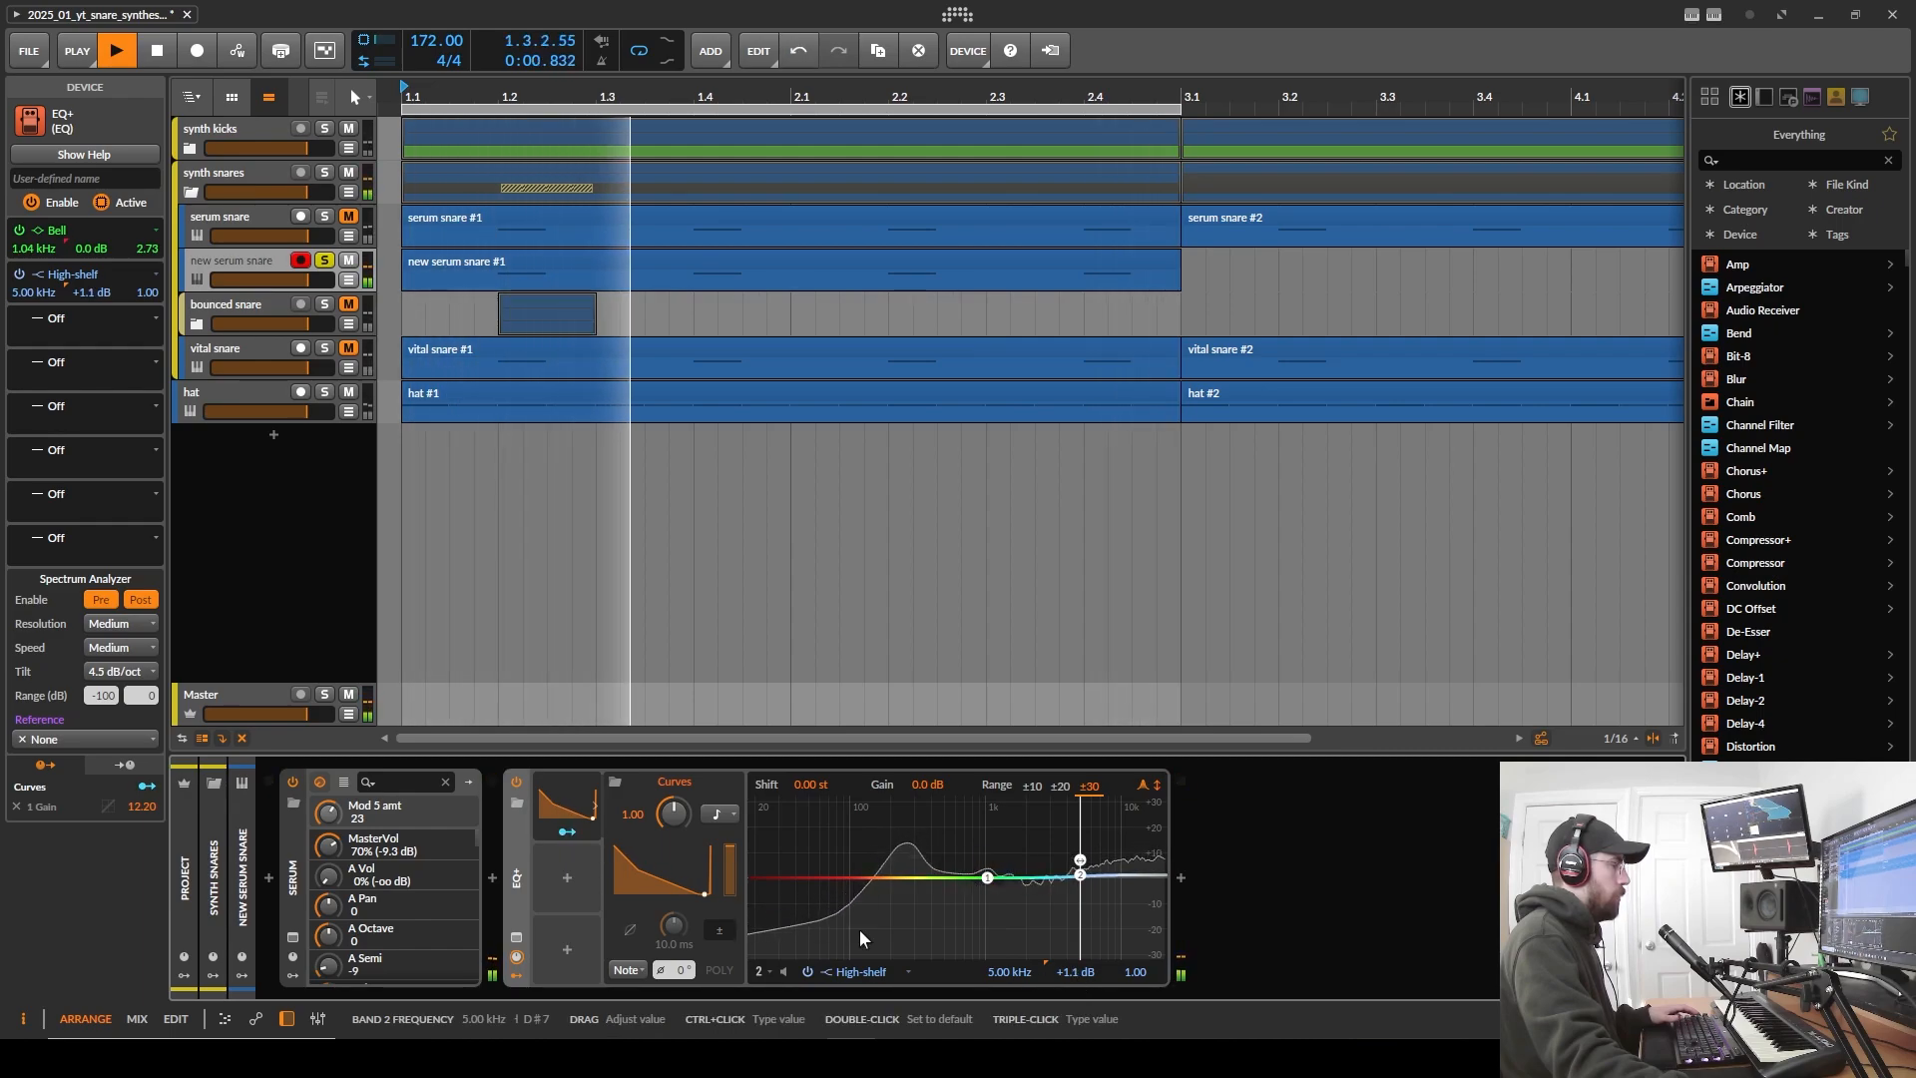
pyautogui.press('space')
# - Map Curves to the high-shelf band's gain with a modulation amount of 3.6 dB, adjusting it during playback
pyautogui.click(567, 832)
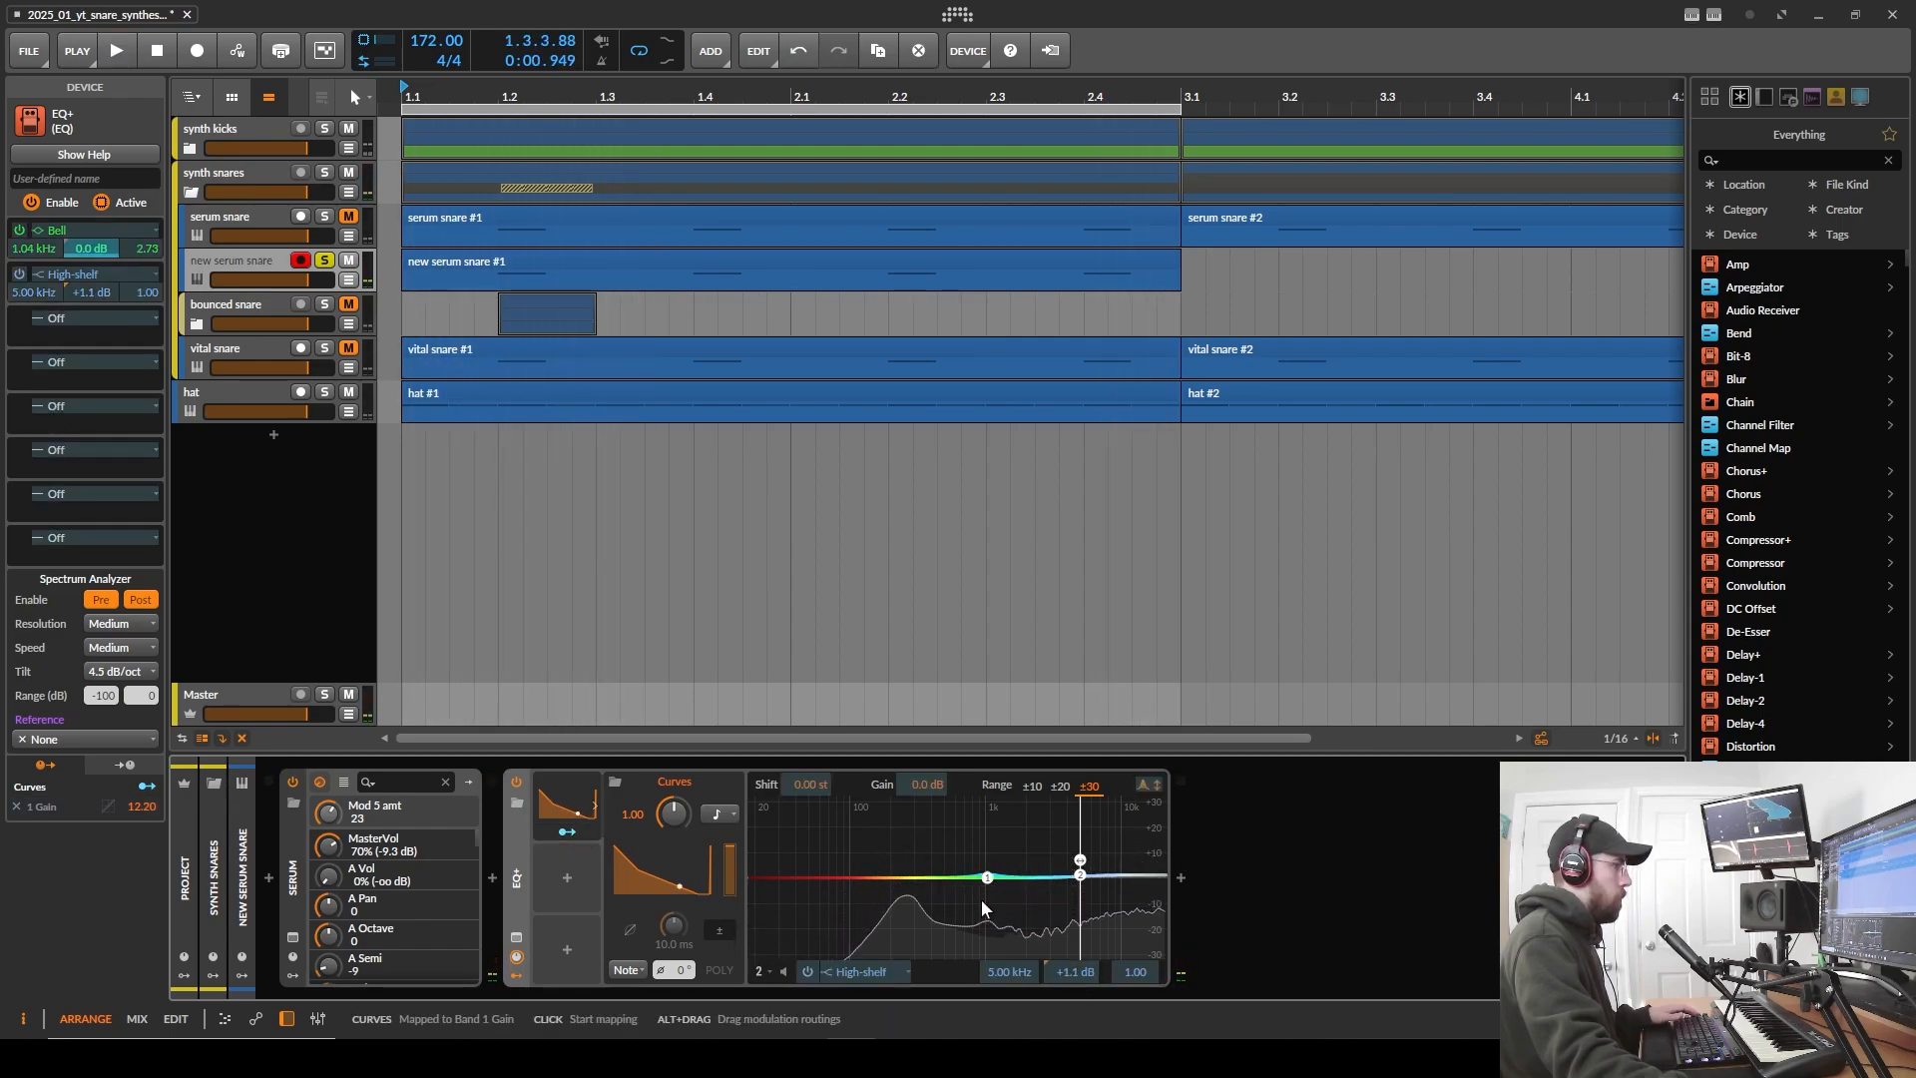
pyautogui.click(1075, 972)
pyautogui.moveTo(1076, 972); pyautogui.dragTo(1075, 965)
pyautogui.press('space')
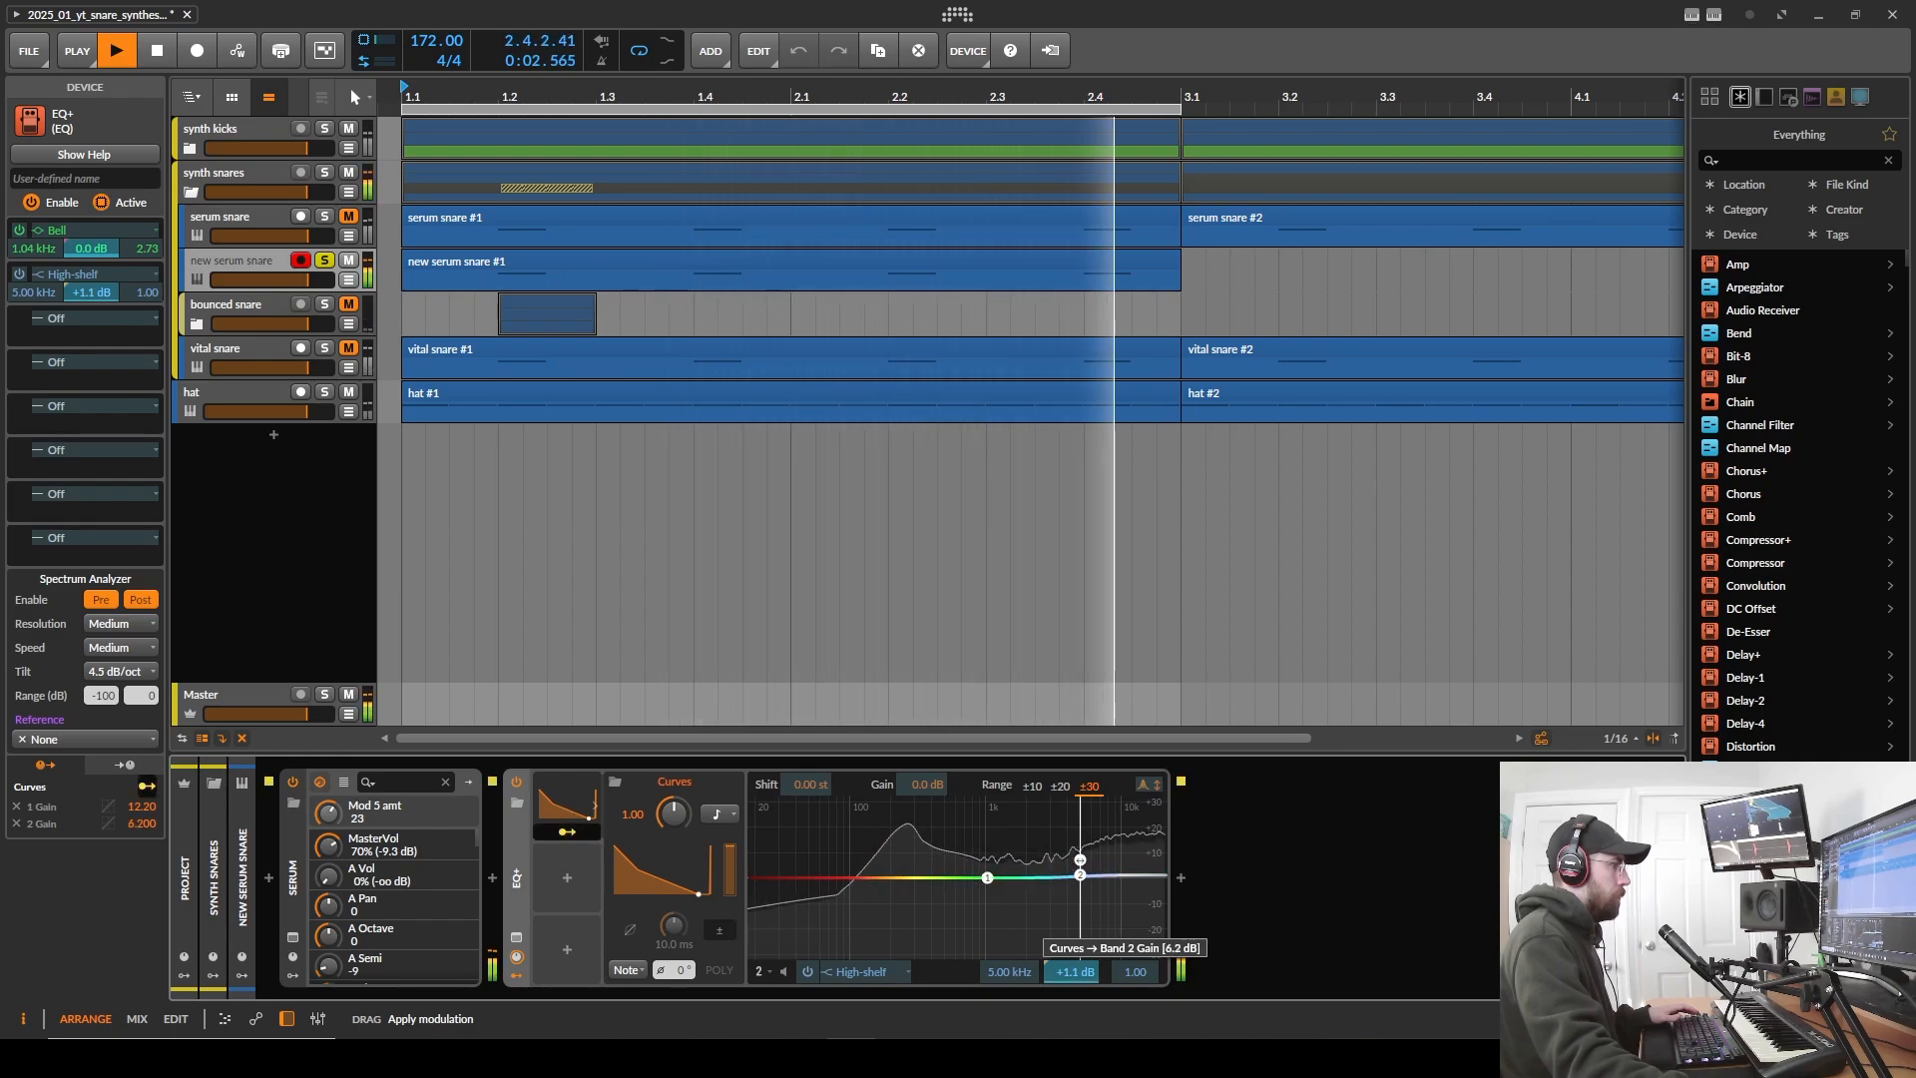
pyautogui.moveTo(1076, 965); pyautogui.dragTo(1076, 952)
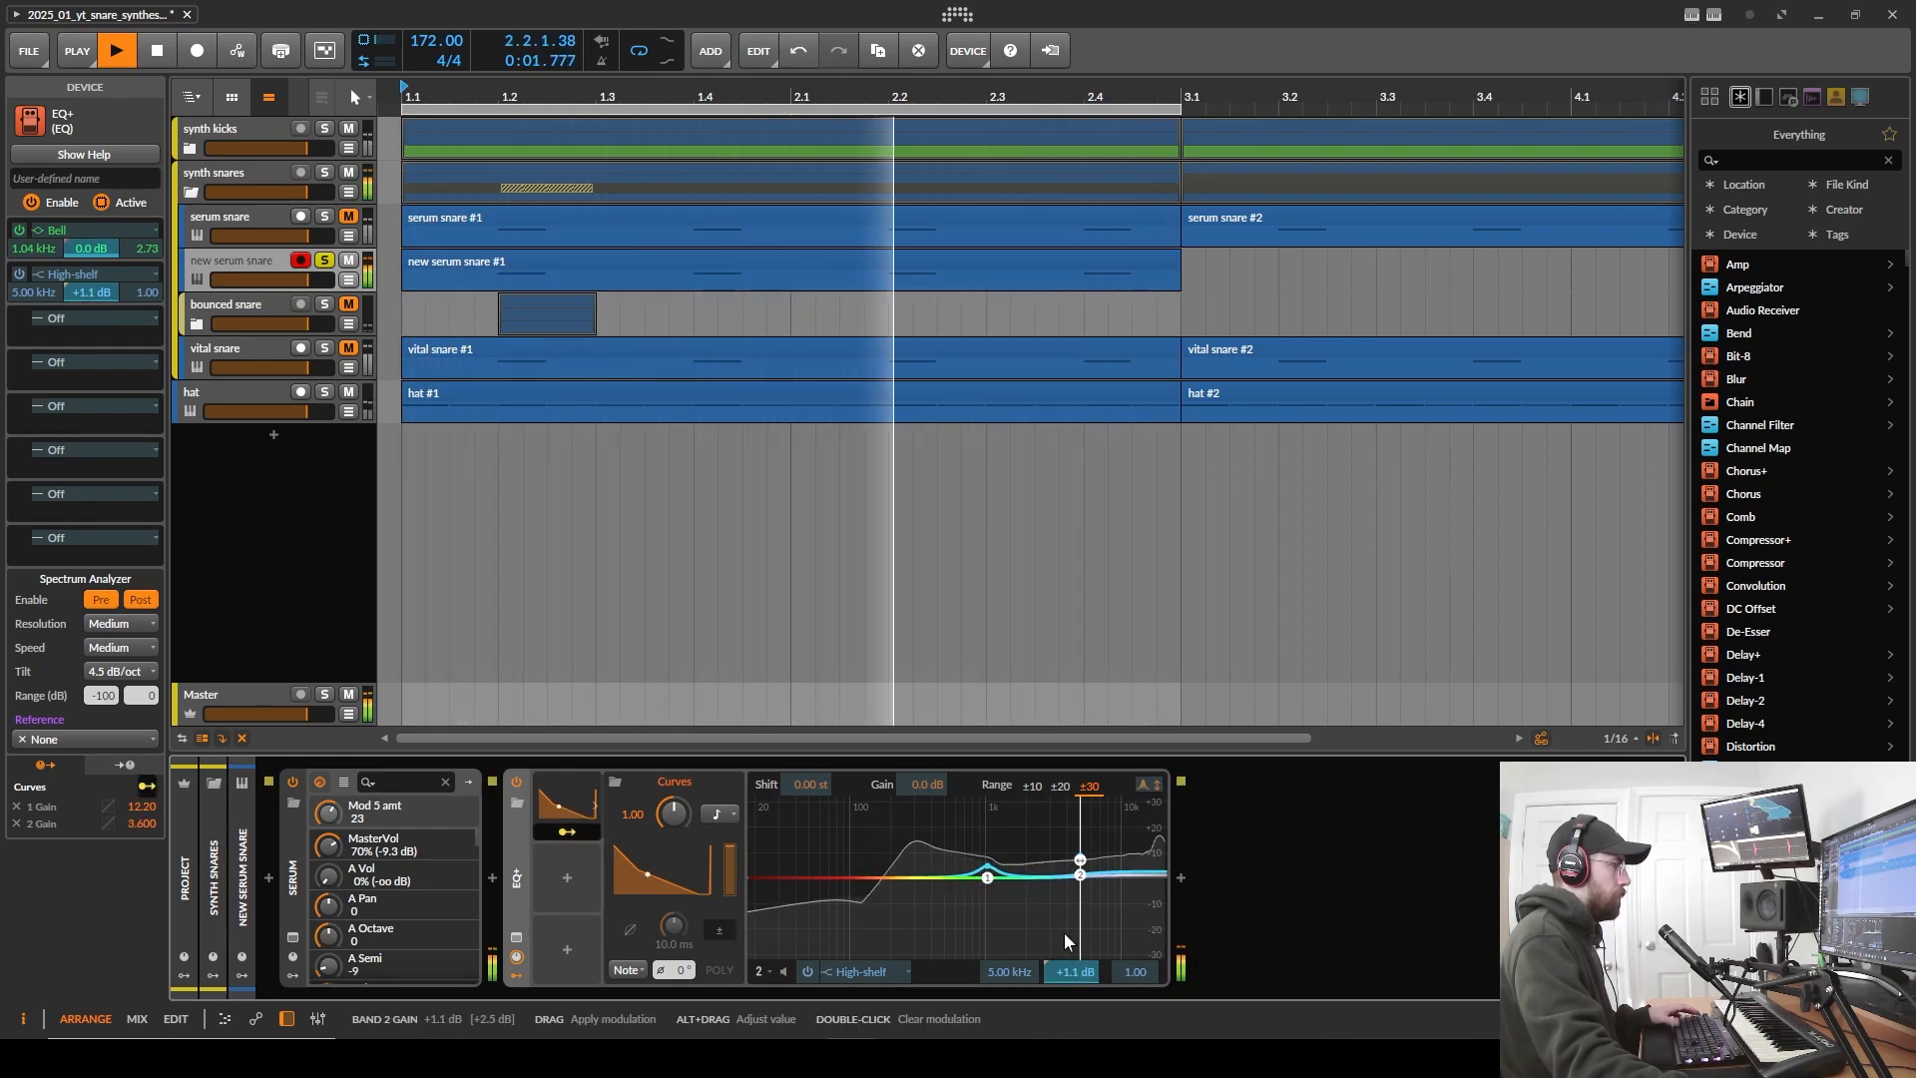
pyautogui.press('space')
# - Add a third EQ+ bell at 2.46 kHz, audition it, and set its gain to -3.1 dB
pyautogui.doubleClick(1040, 878)
pyautogui.moveTo(1042, 884); pyautogui.dragTo(1041, 898)
pyautogui.press('space')
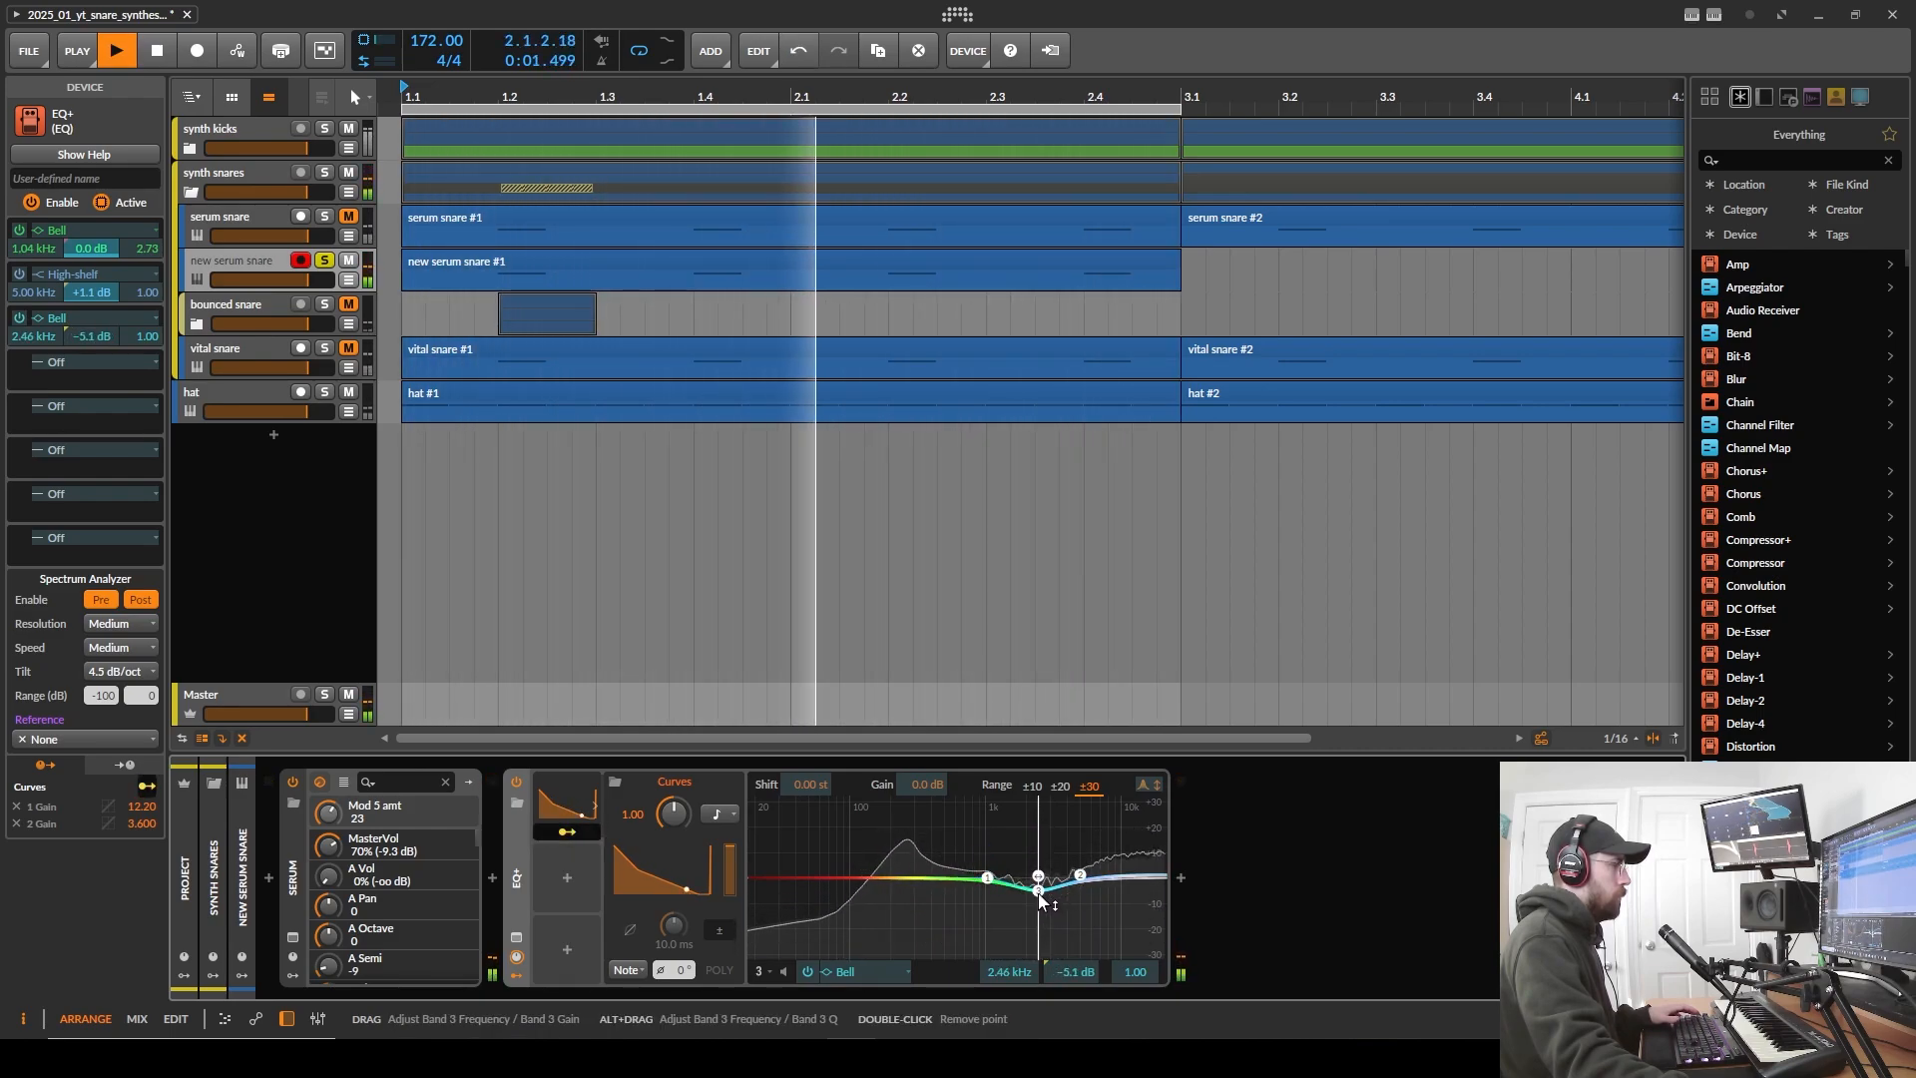
pyautogui.press('space')
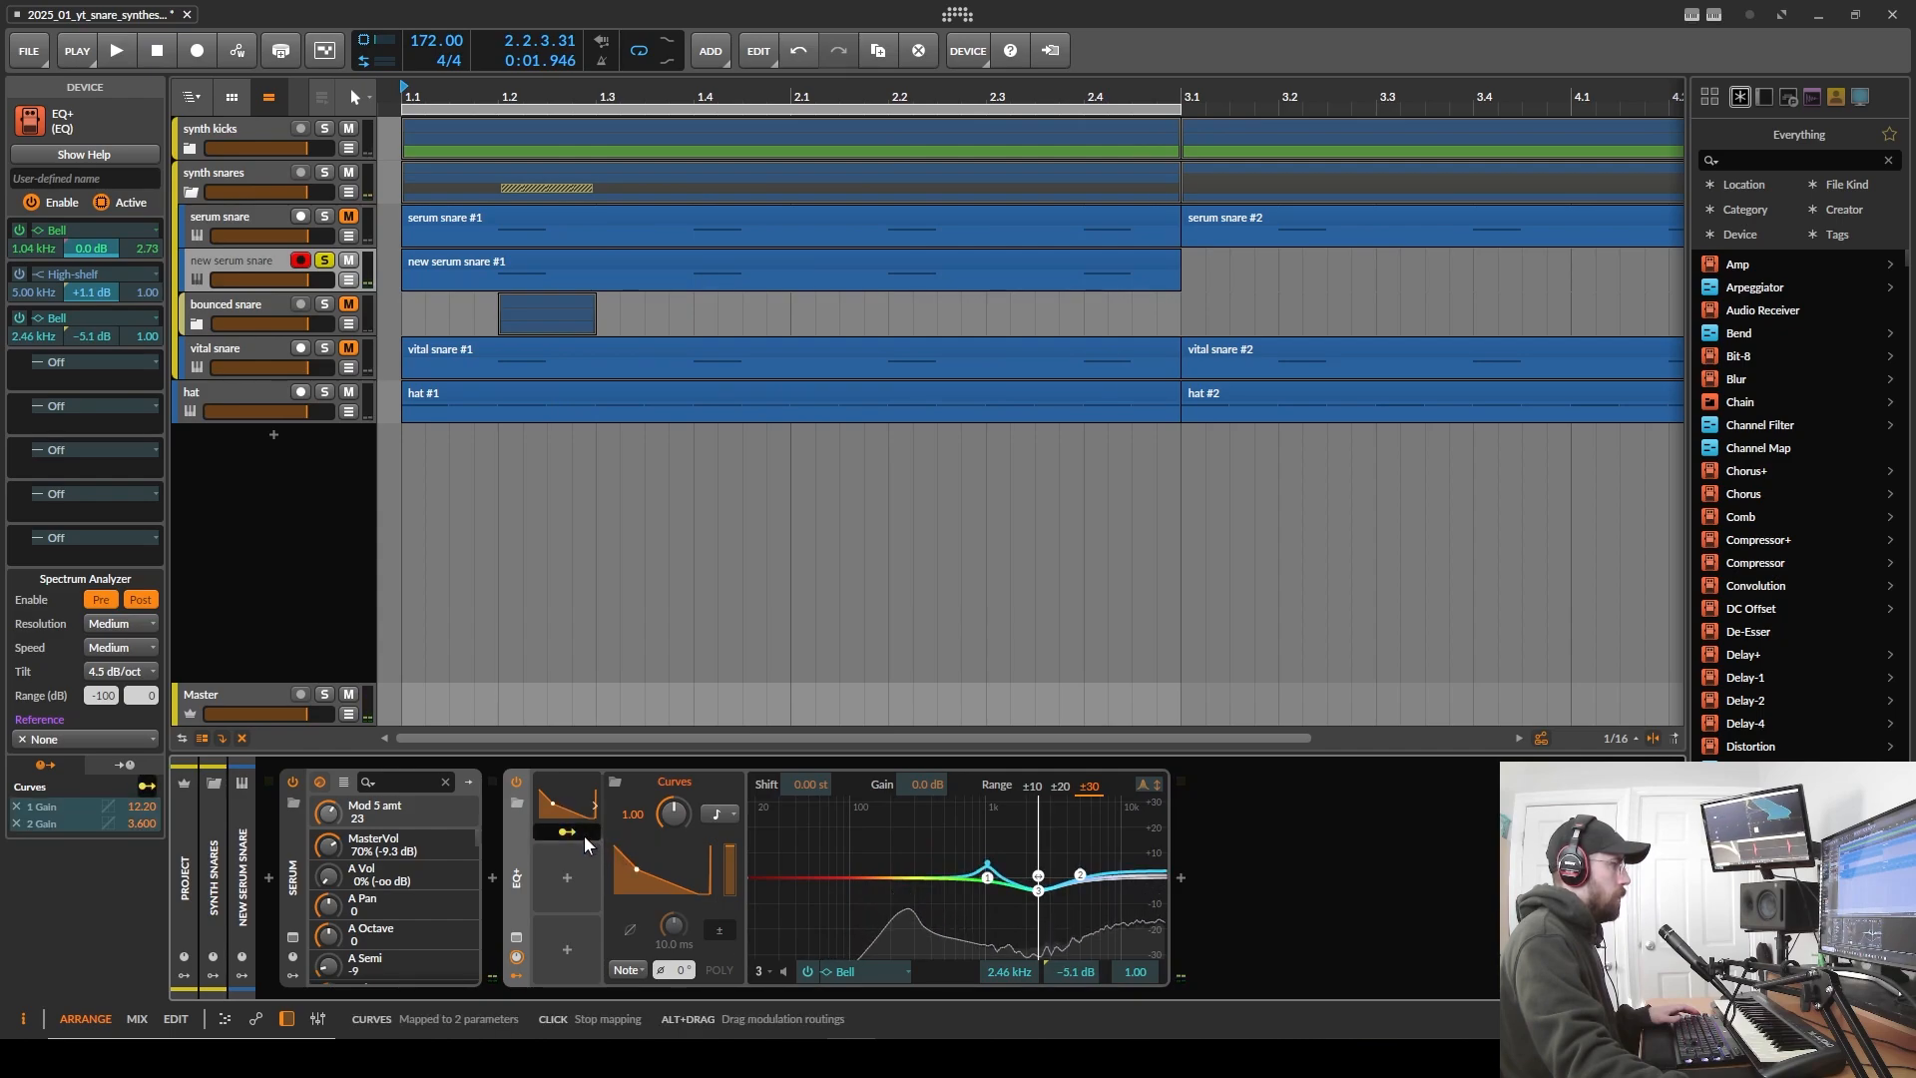
pyautogui.moveTo(1065, 975); pyautogui.dragTo(1065, 969)
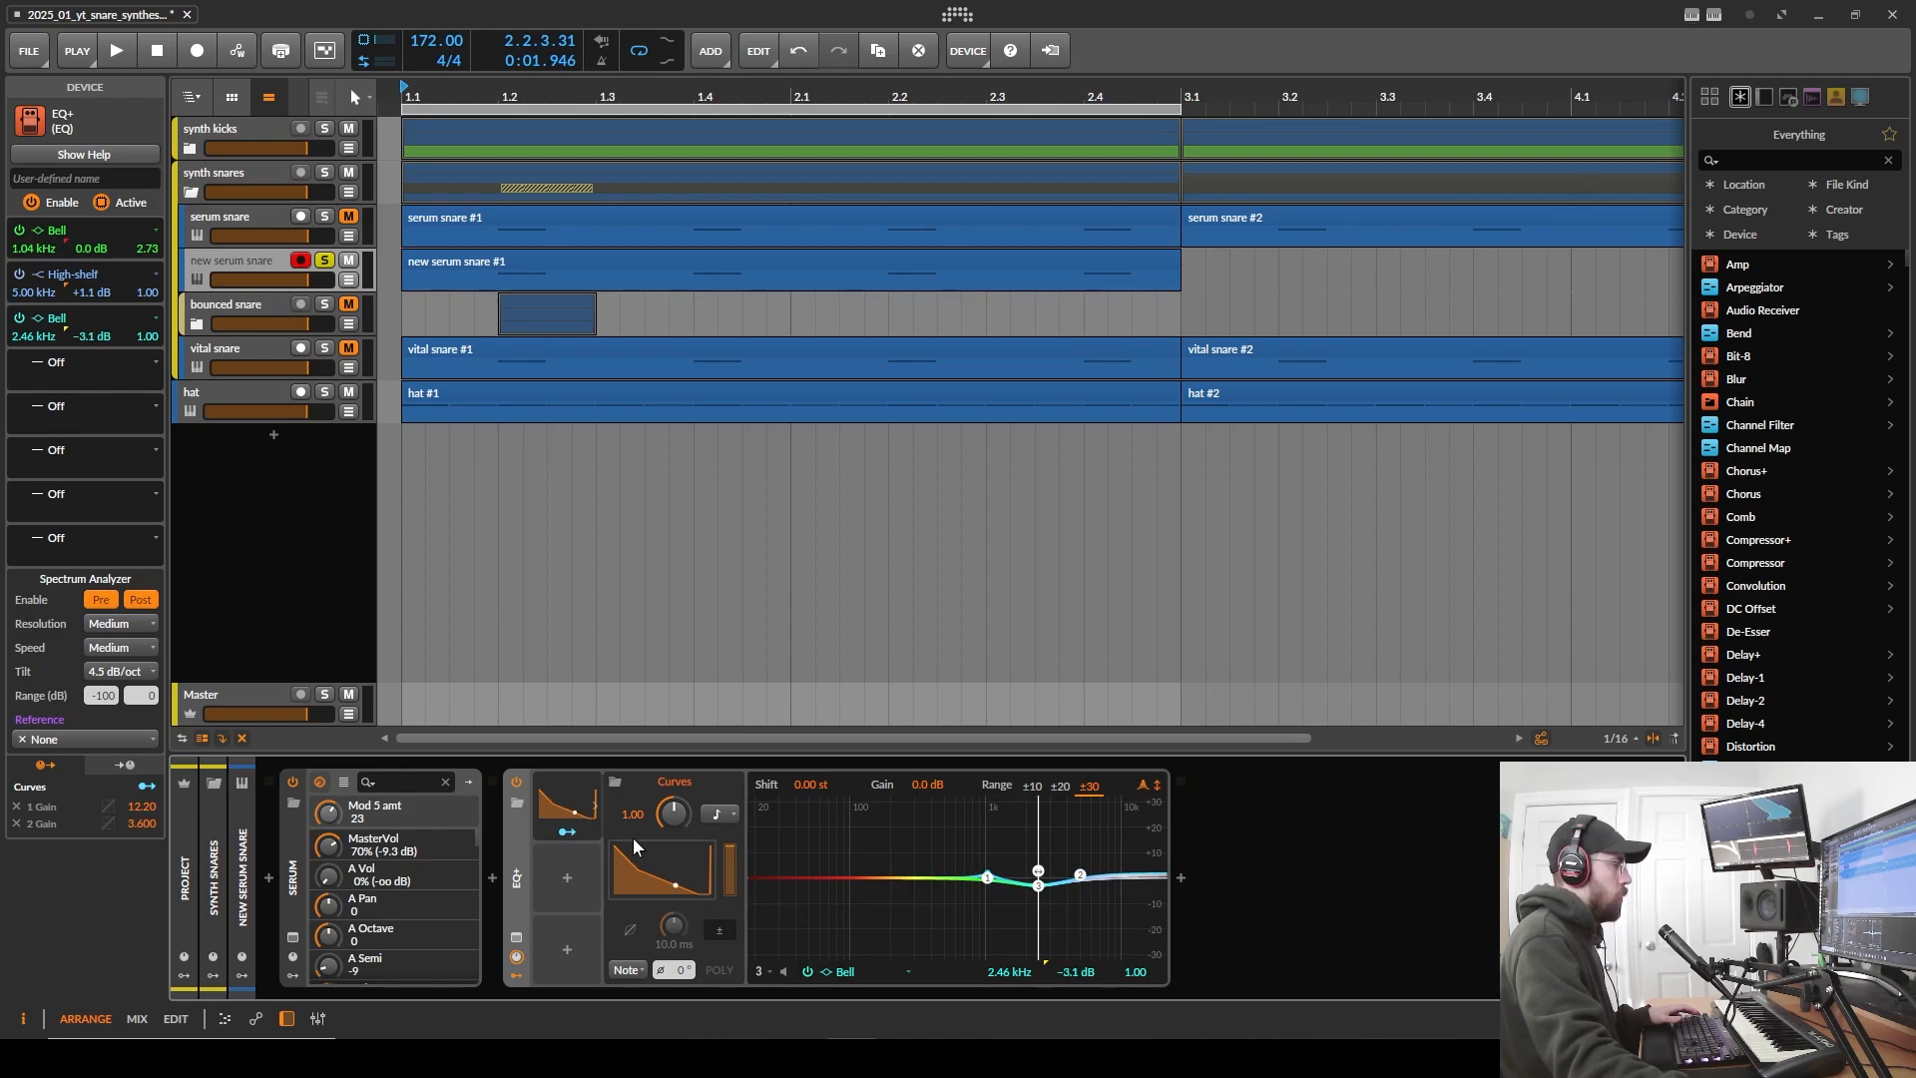
# - Map Curves to the 2.46 kHz bell's gain with a modulation amount of 4.2 dB, and set the bell's Q to 1.72
pyautogui.click(567, 832)
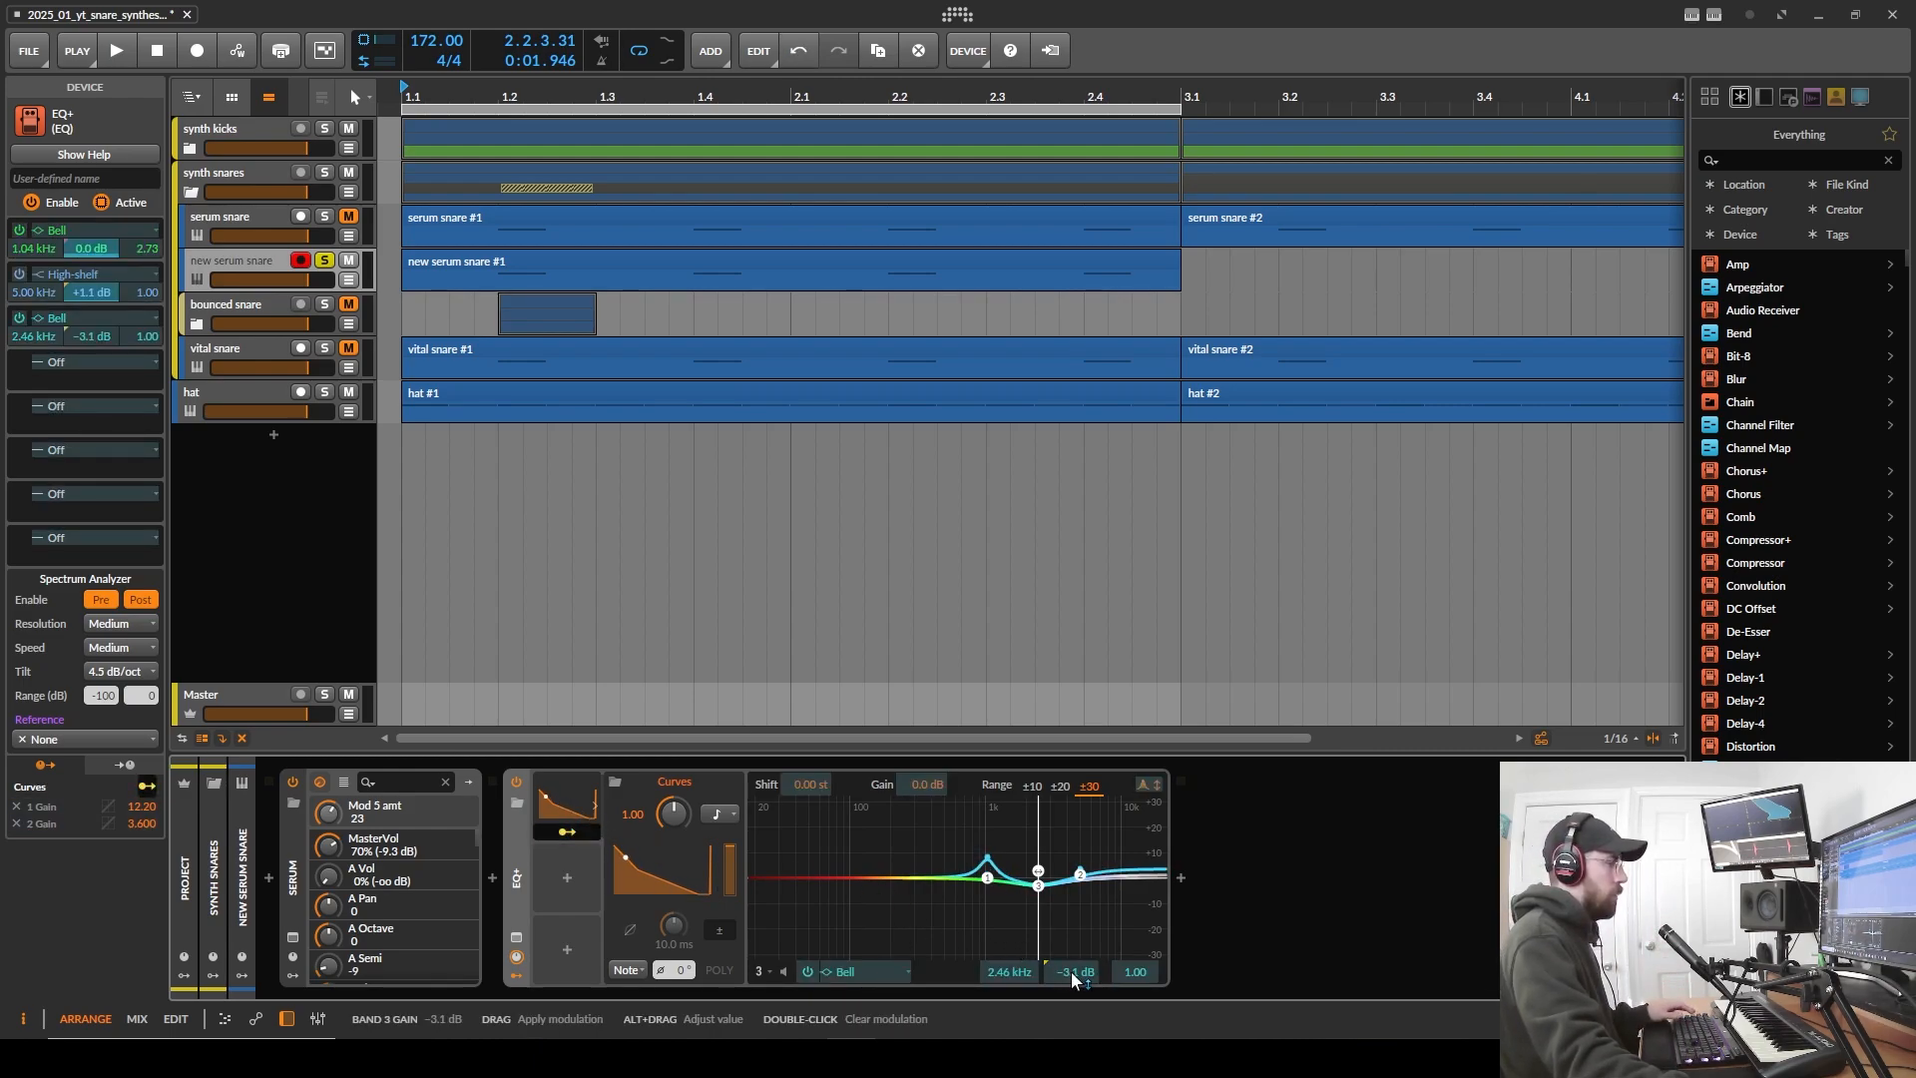
pyautogui.moveTo(1069, 972); pyautogui.dragTo(1138, 960)
# - Compare the snare with the 2.46 kHz EQ+ bell bypassed and re-enabled during playback
pyautogui.press('space')
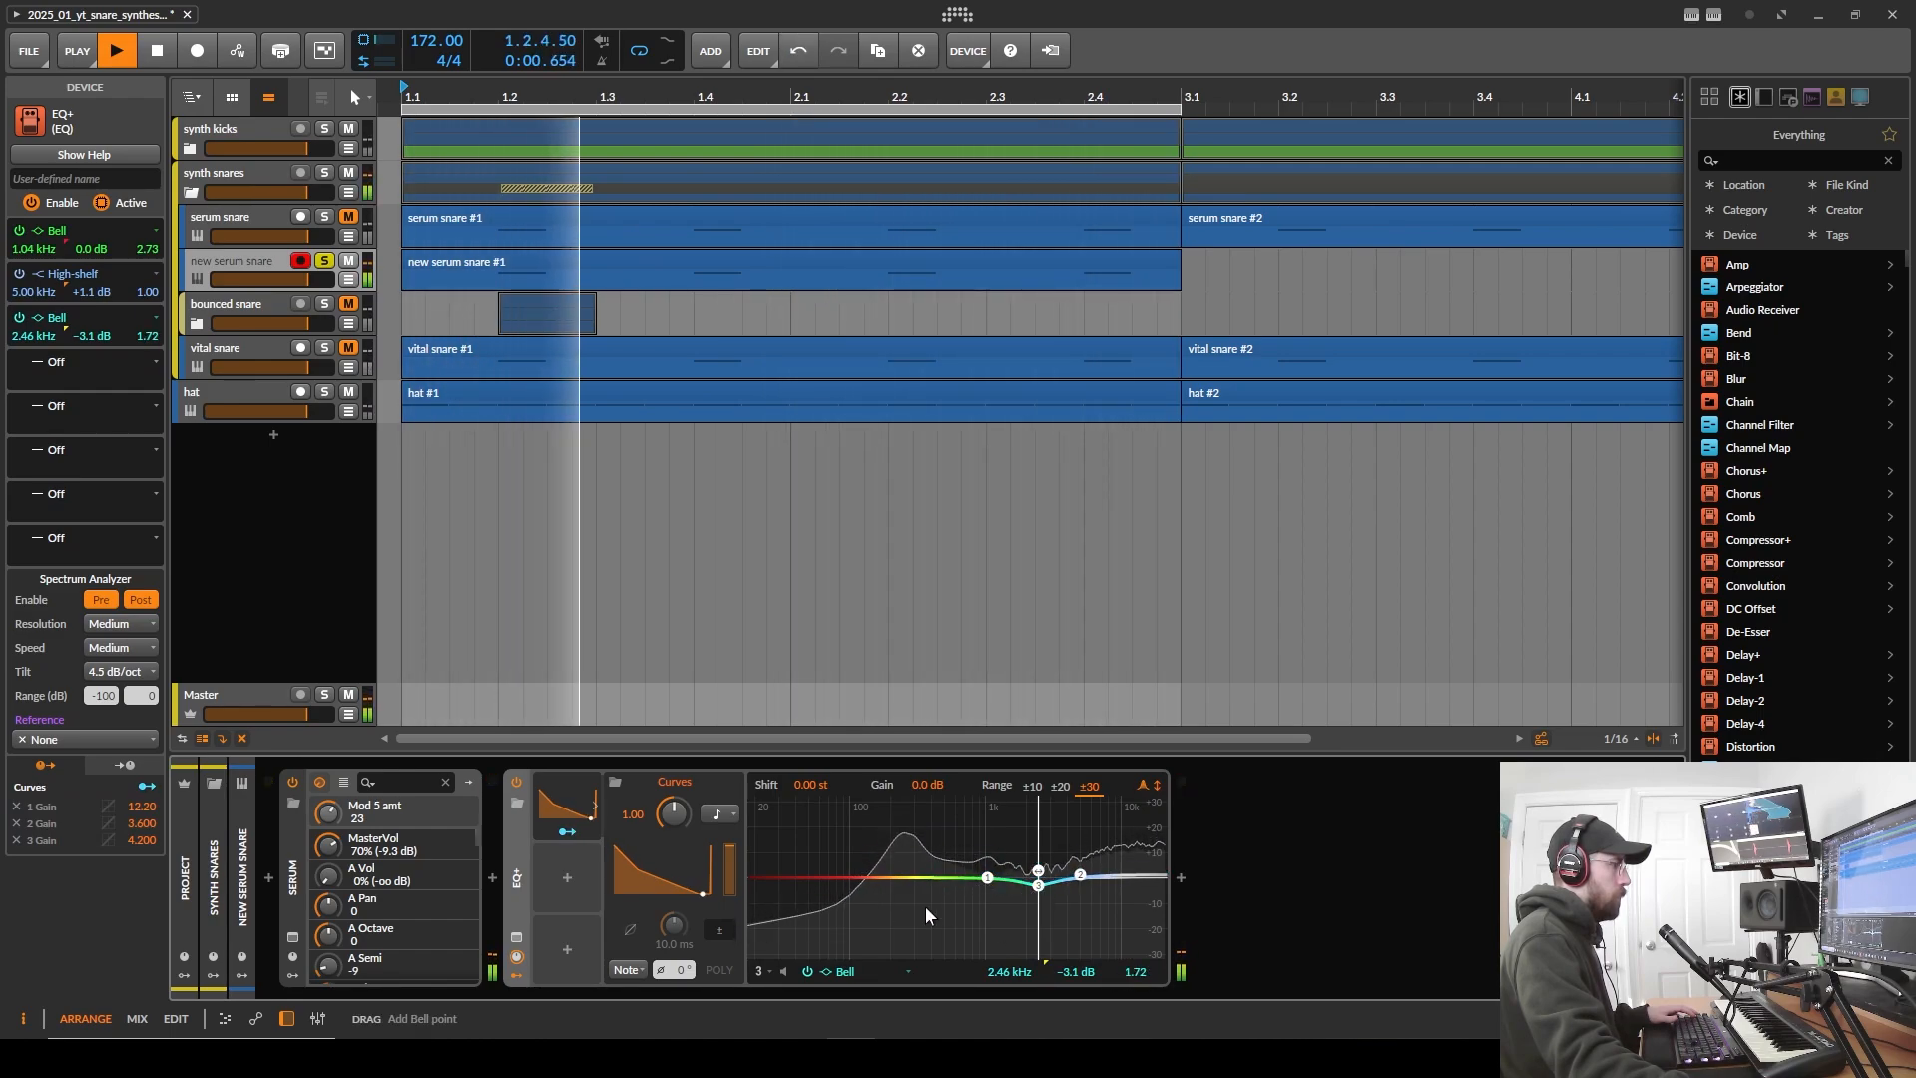
pyautogui.click(808, 972)
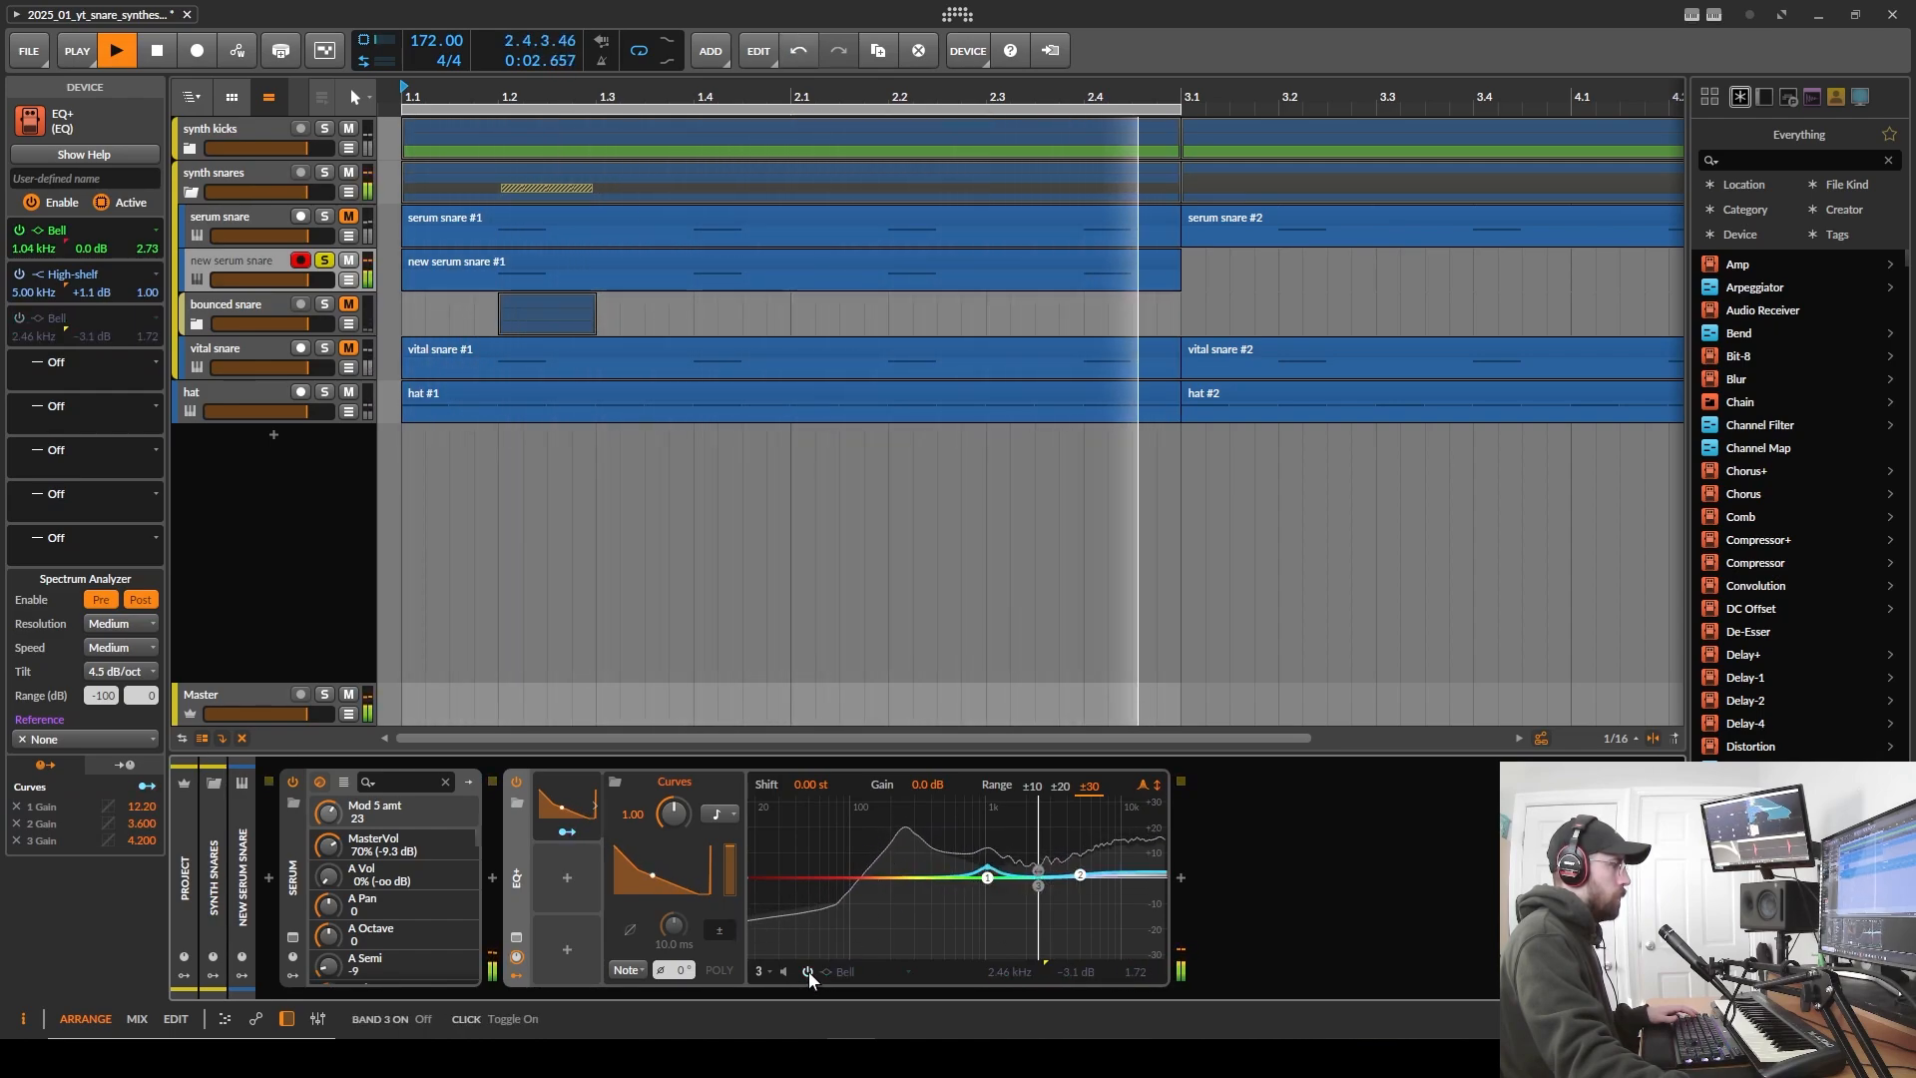
pyautogui.click(808, 971)
pyautogui.press('space')
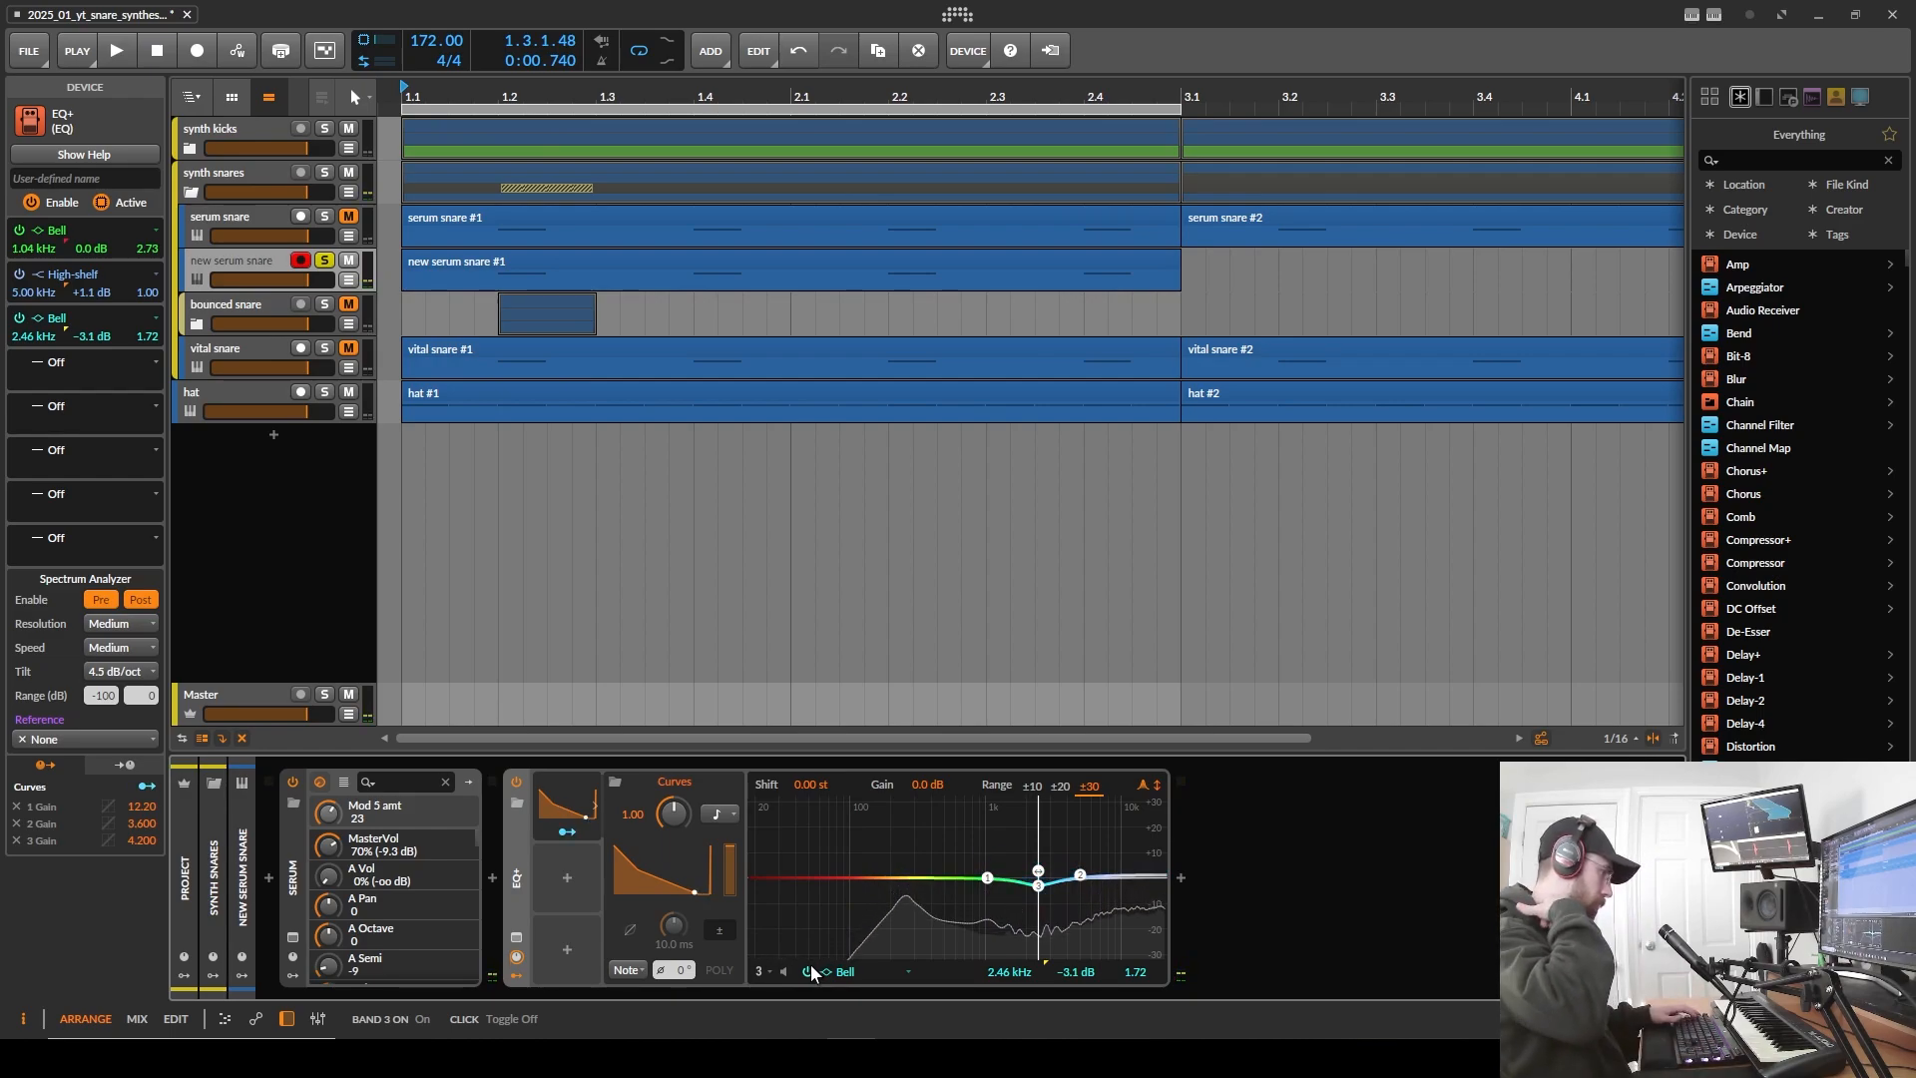
# - Add a fourth EQ+ bell, audition it during playback, and set it to 457 Hz, -7.2 dB gain and a Q of 2.03
pyautogui.doubleClick(934, 877)
pyautogui.moveTo(1135, 972); pyautogui.dragTo(1136, 938)
pyautogui.press('space')
pyautogui.moveTo(937, 880); pyautogui.dragTo(937, 836)
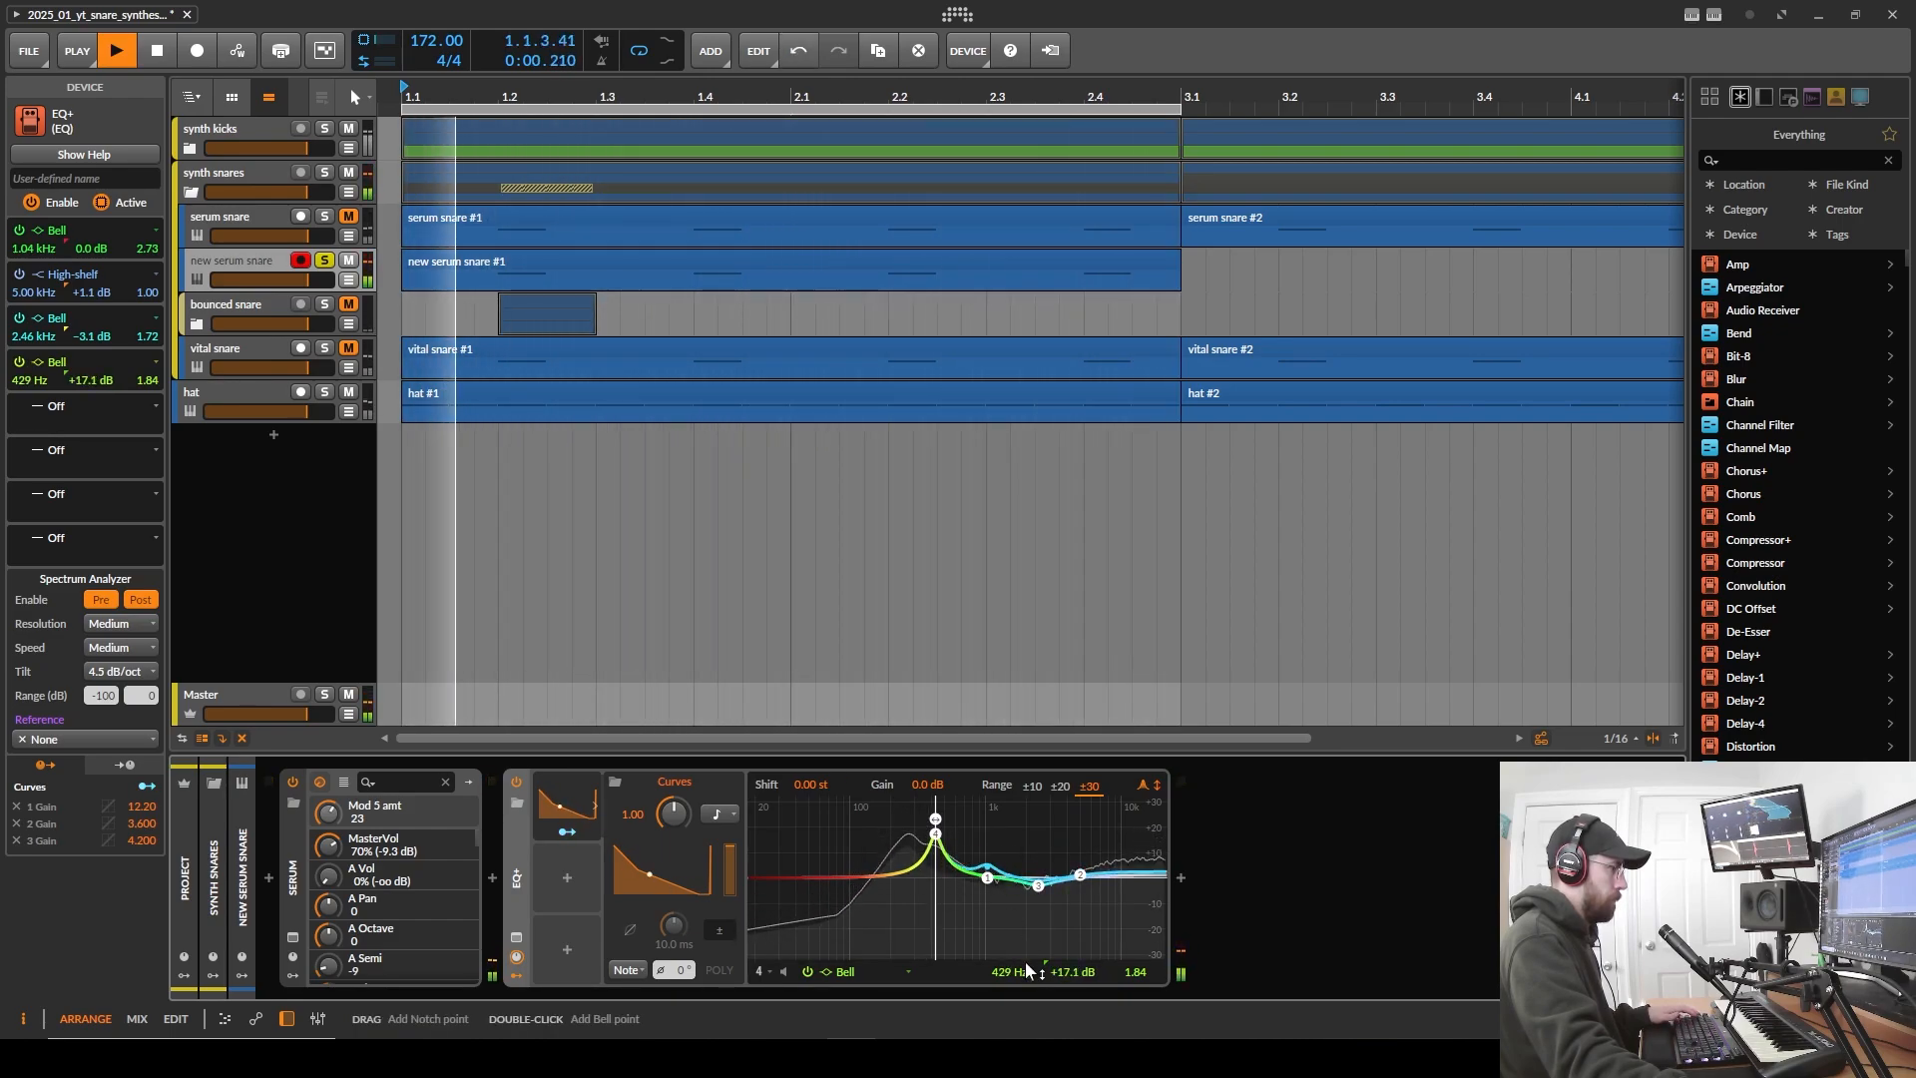
pyautogui.moveTo(938, 838); pyautogui.dragTo(935, 896)
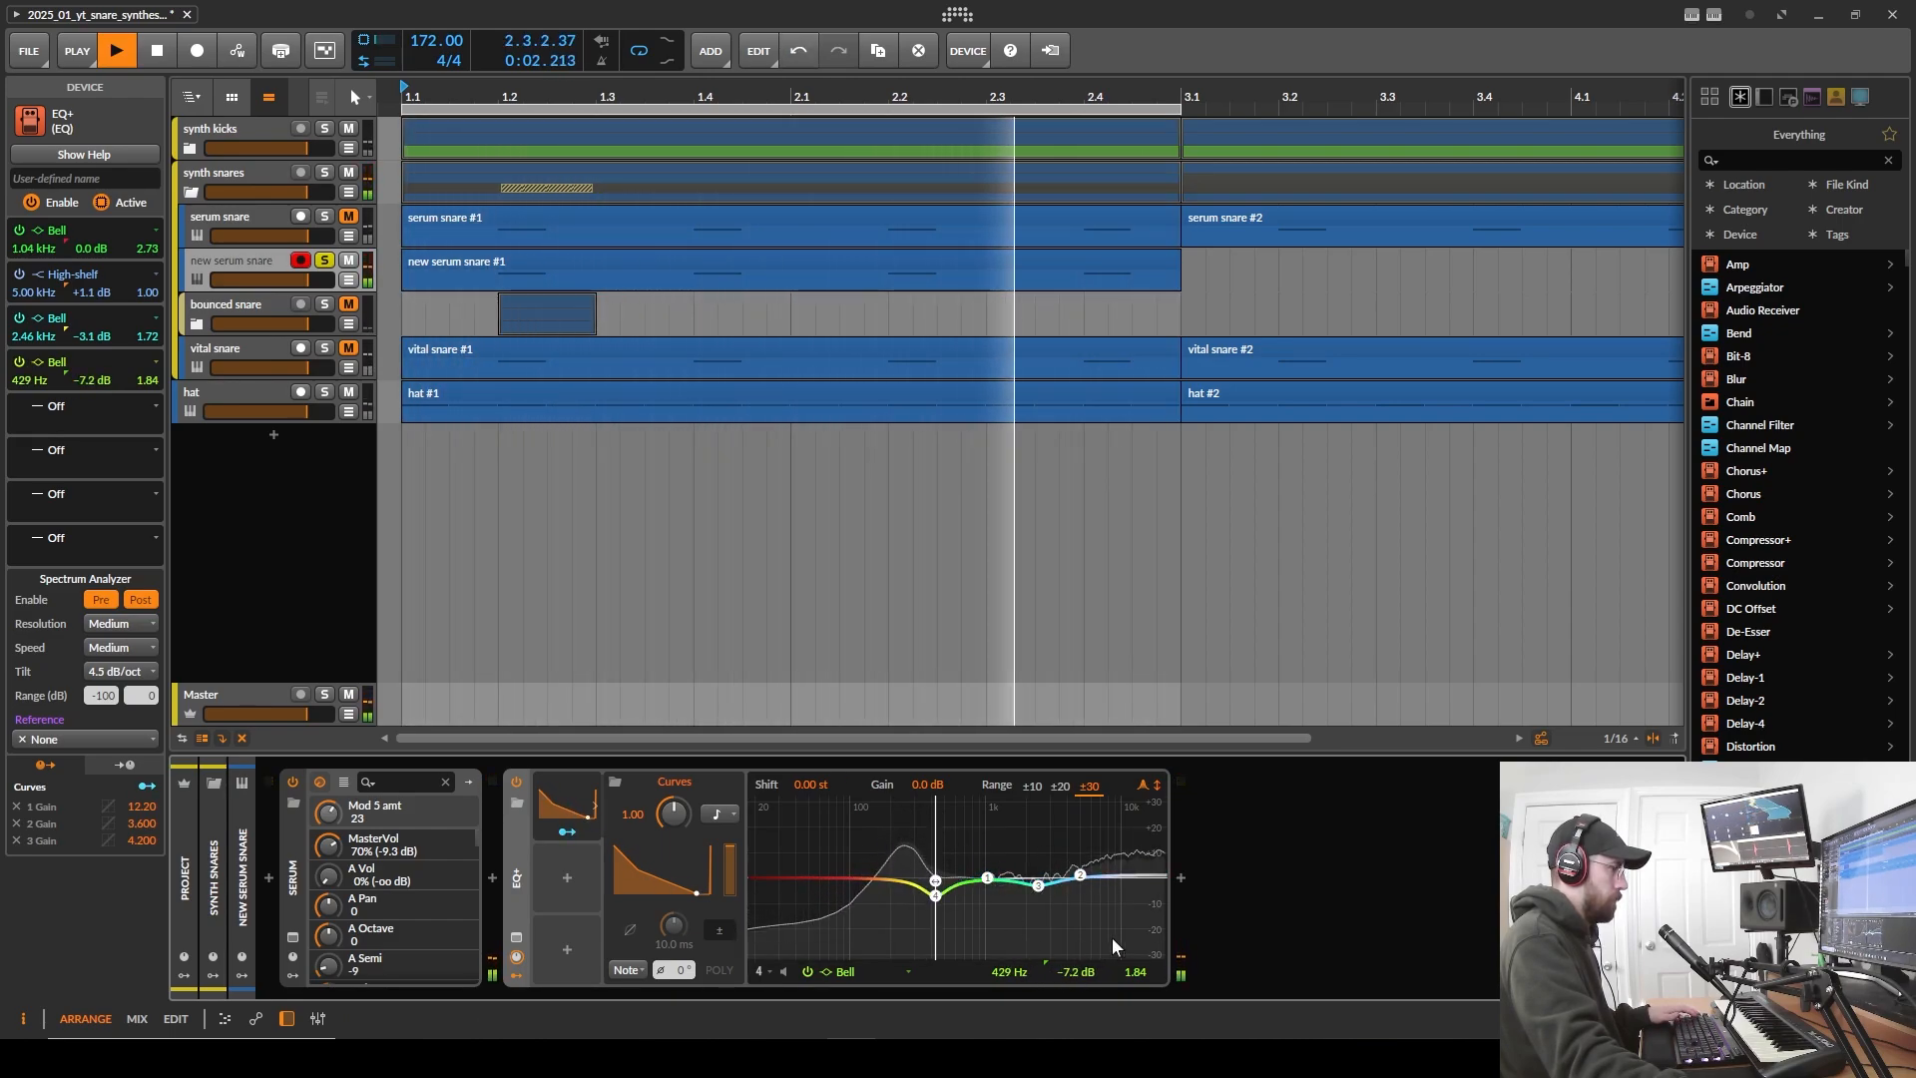
pyautogui.moveTo(1140, 973); pyautogui.dragTo(1140, 967)
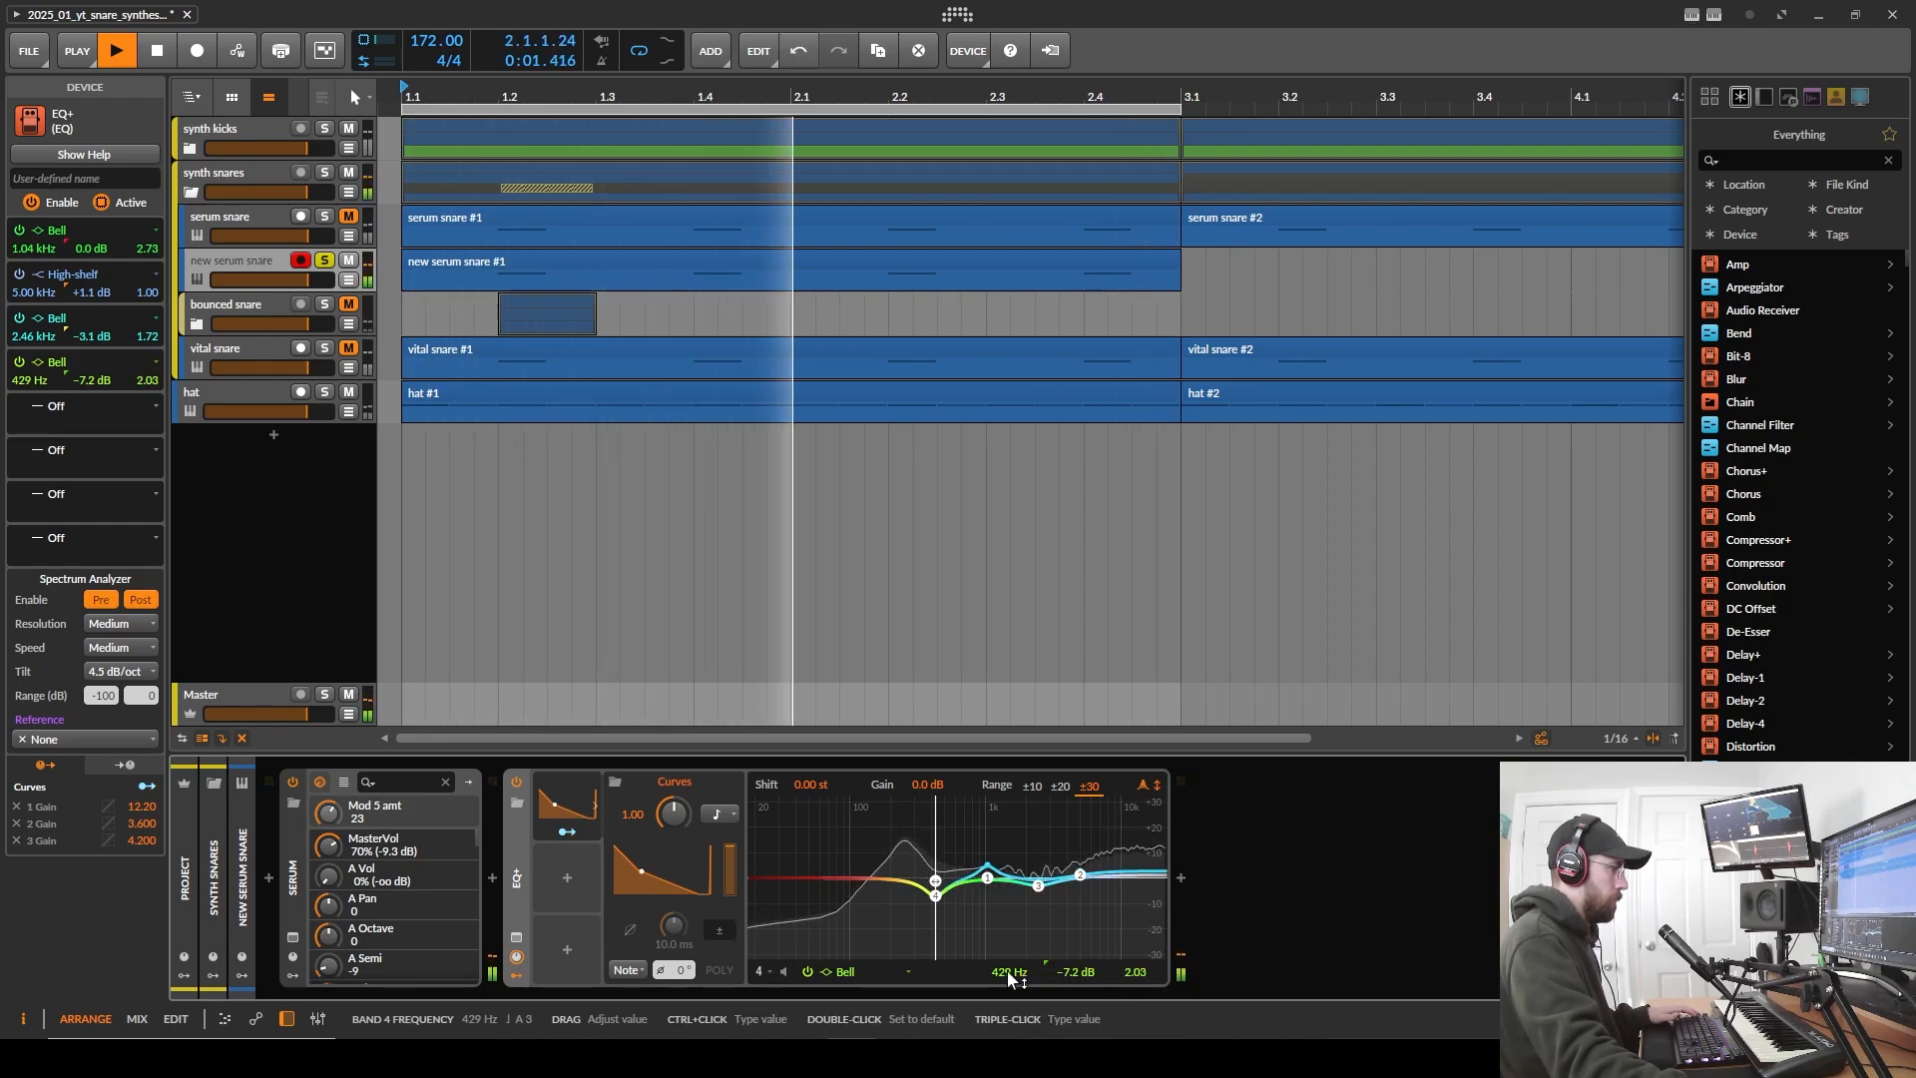
pyautogui.moveTo(1010, 973); pyautogui.dragTo(1010, 968)
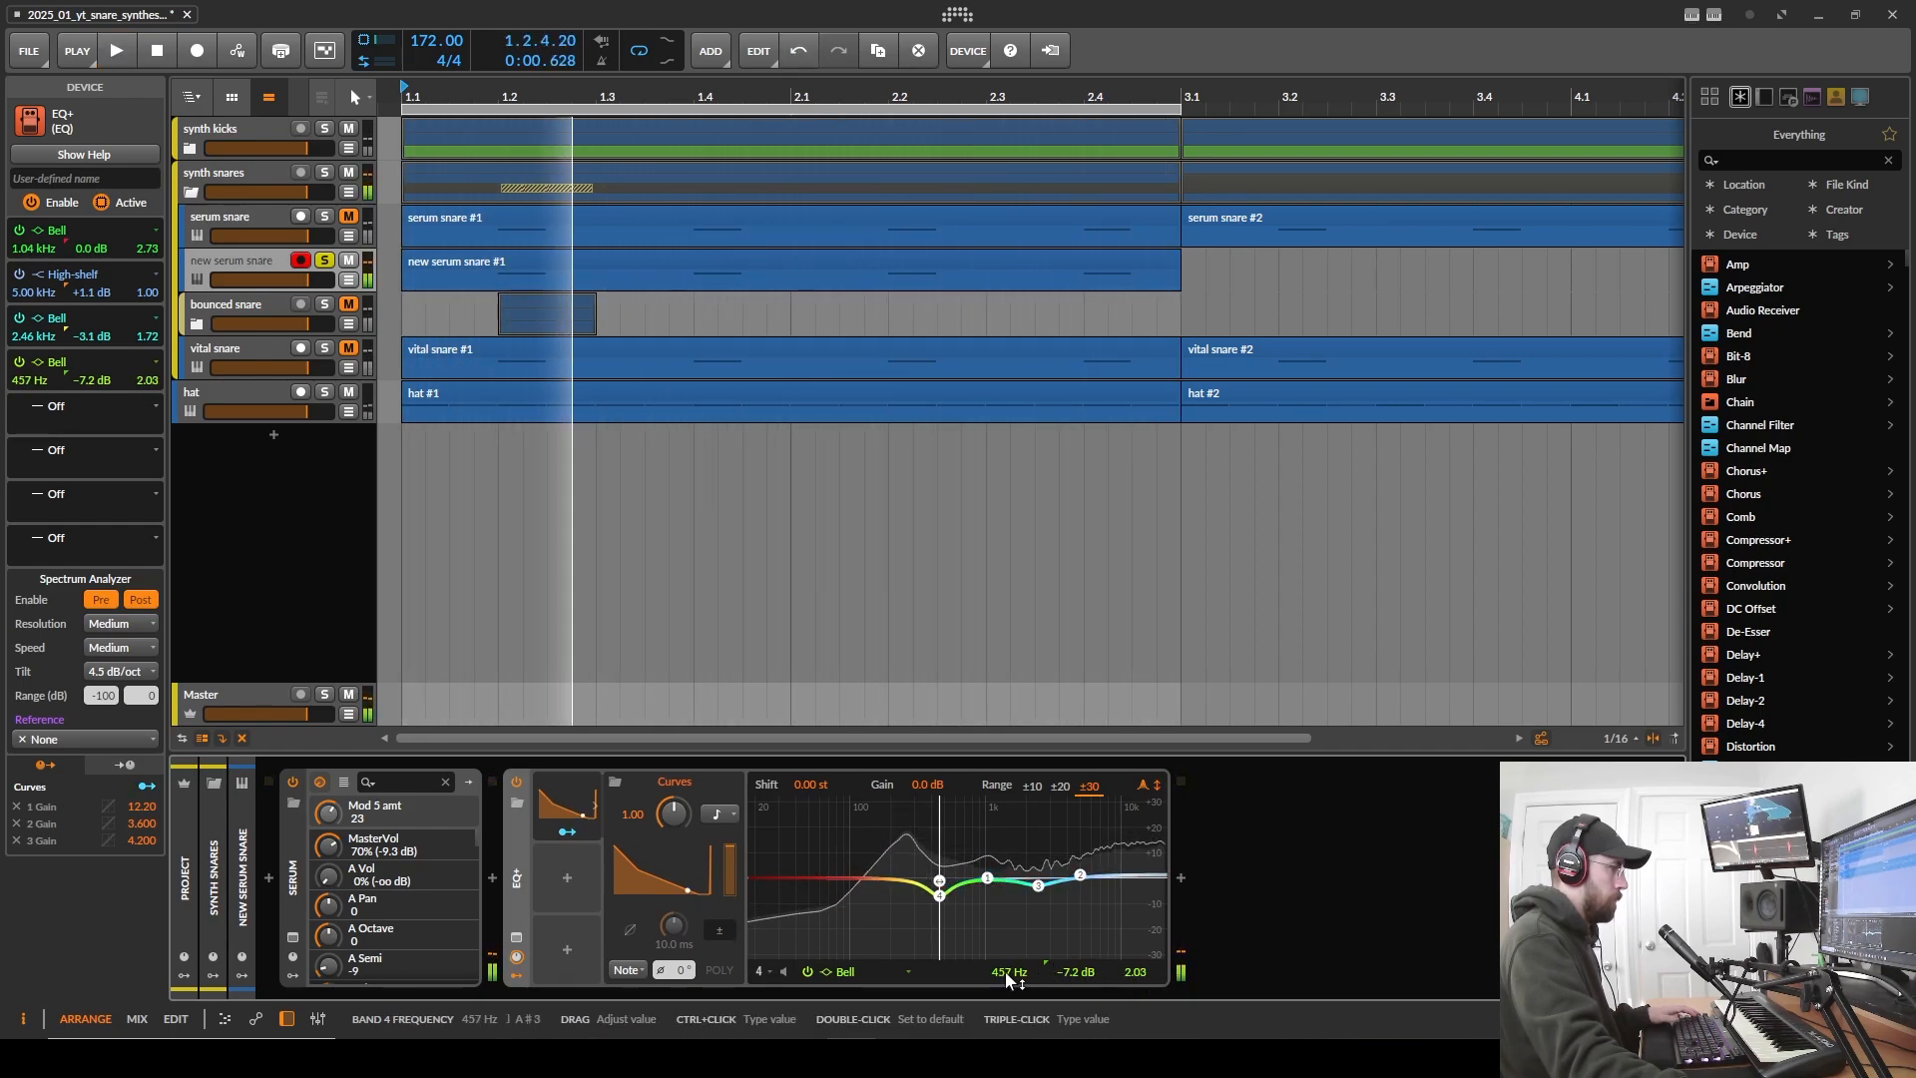
pyautogui.press('space')
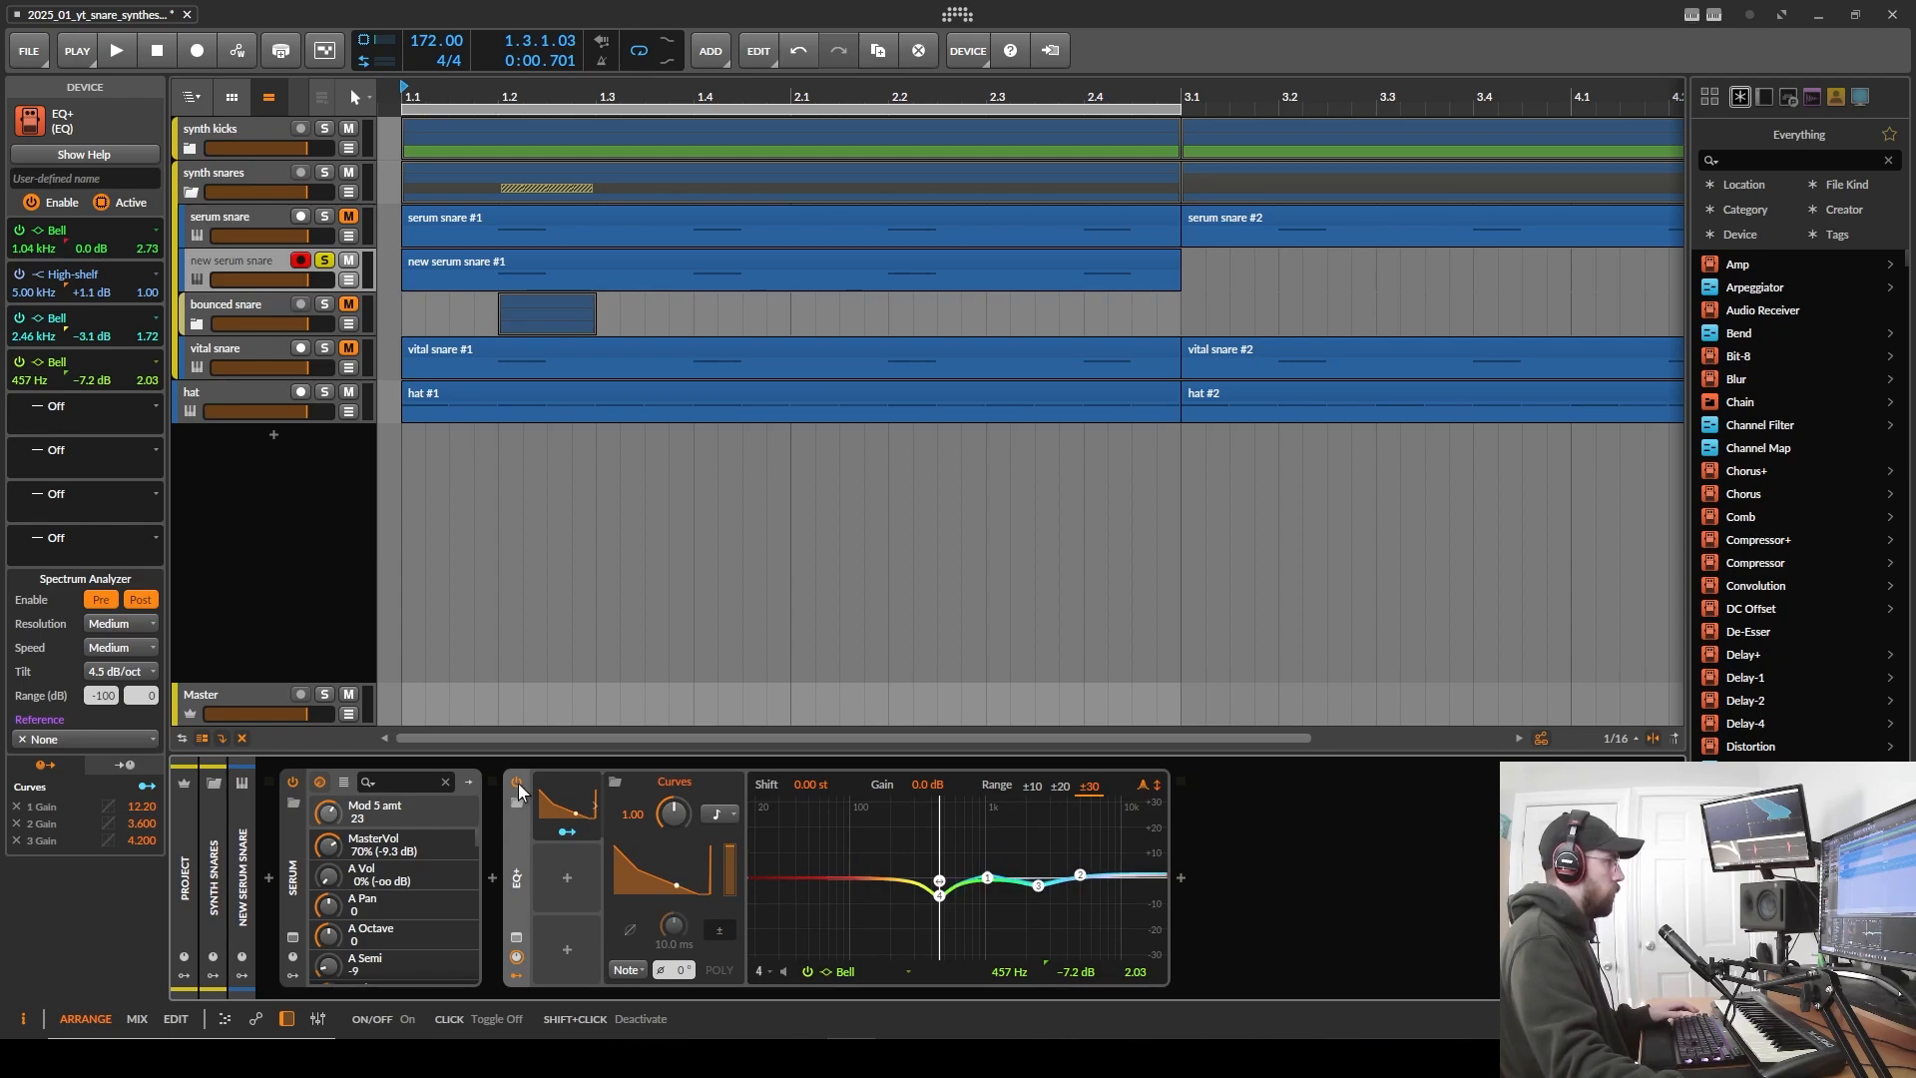
# - Play the loop and compare the snare with the whole EQ+ device bypassed and re-enabled
pyautogui.press('space')
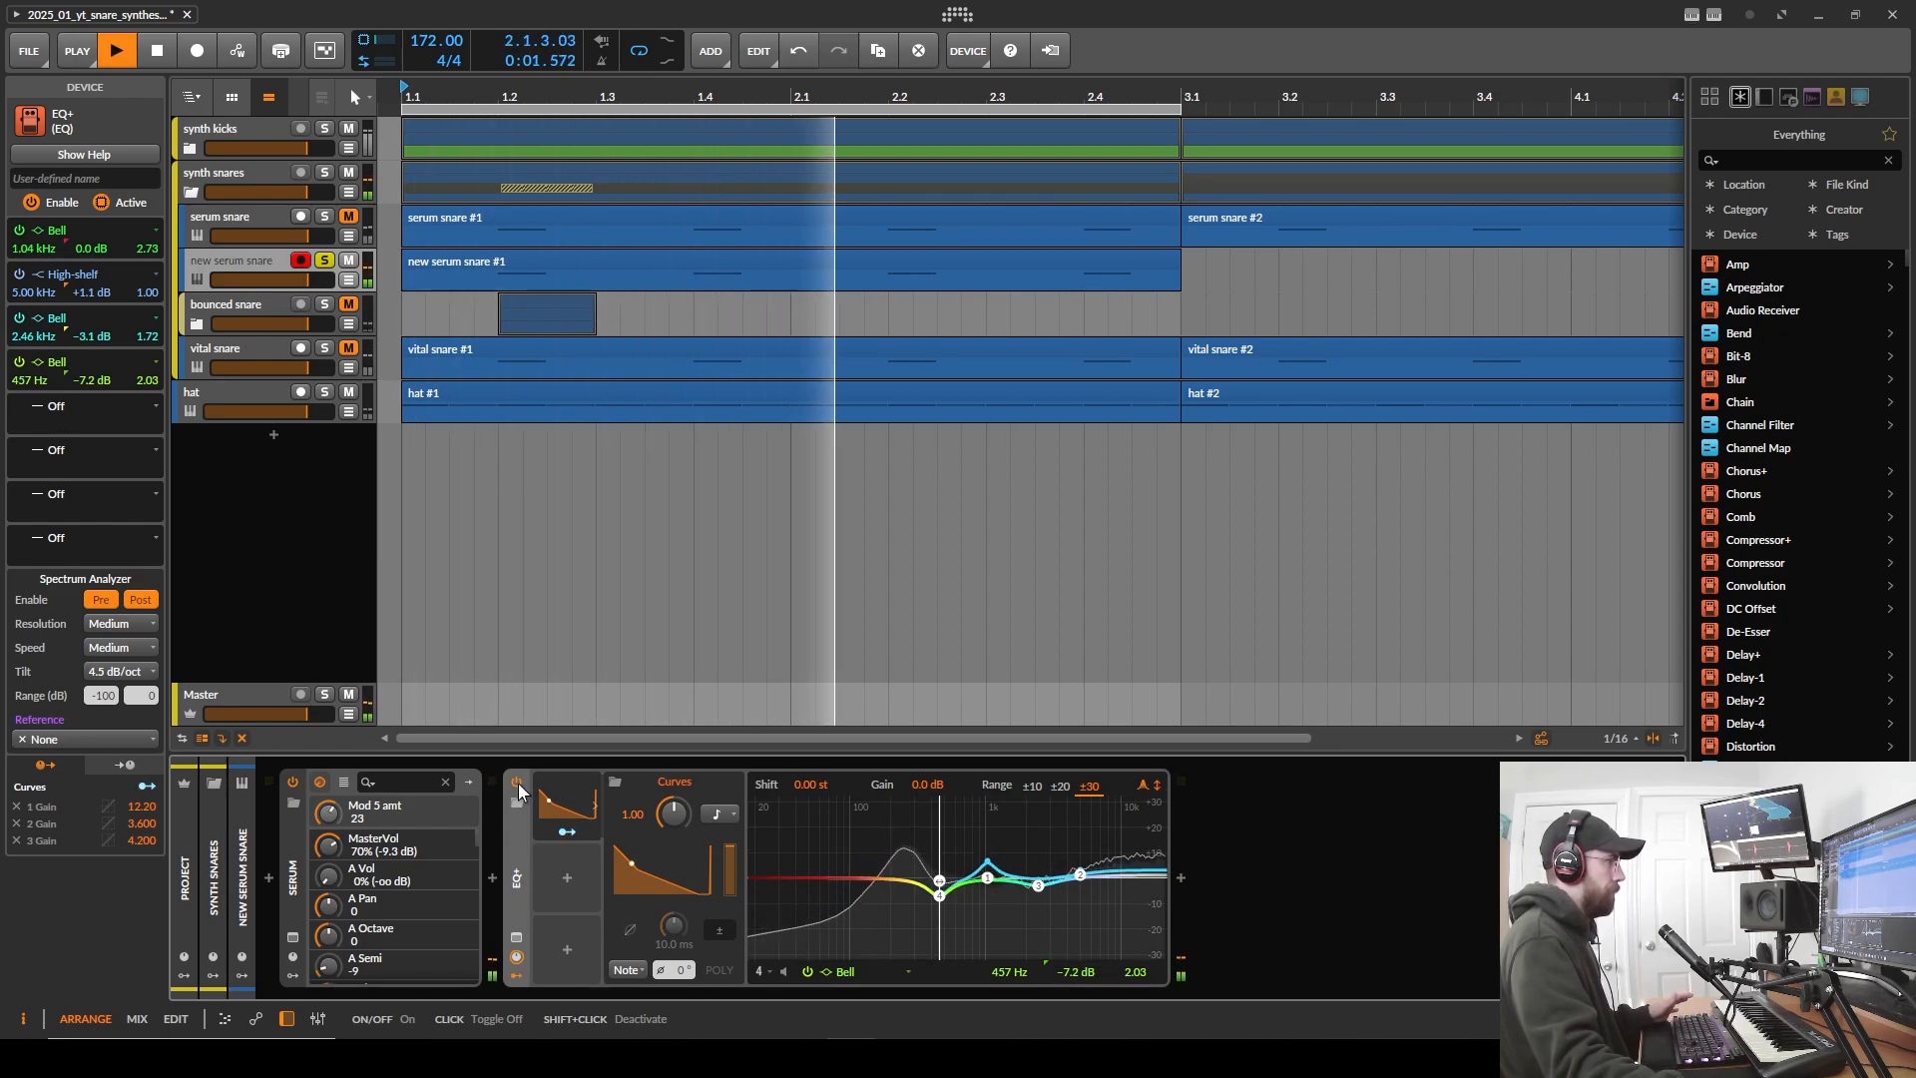
pyautogui.click(518, 782)
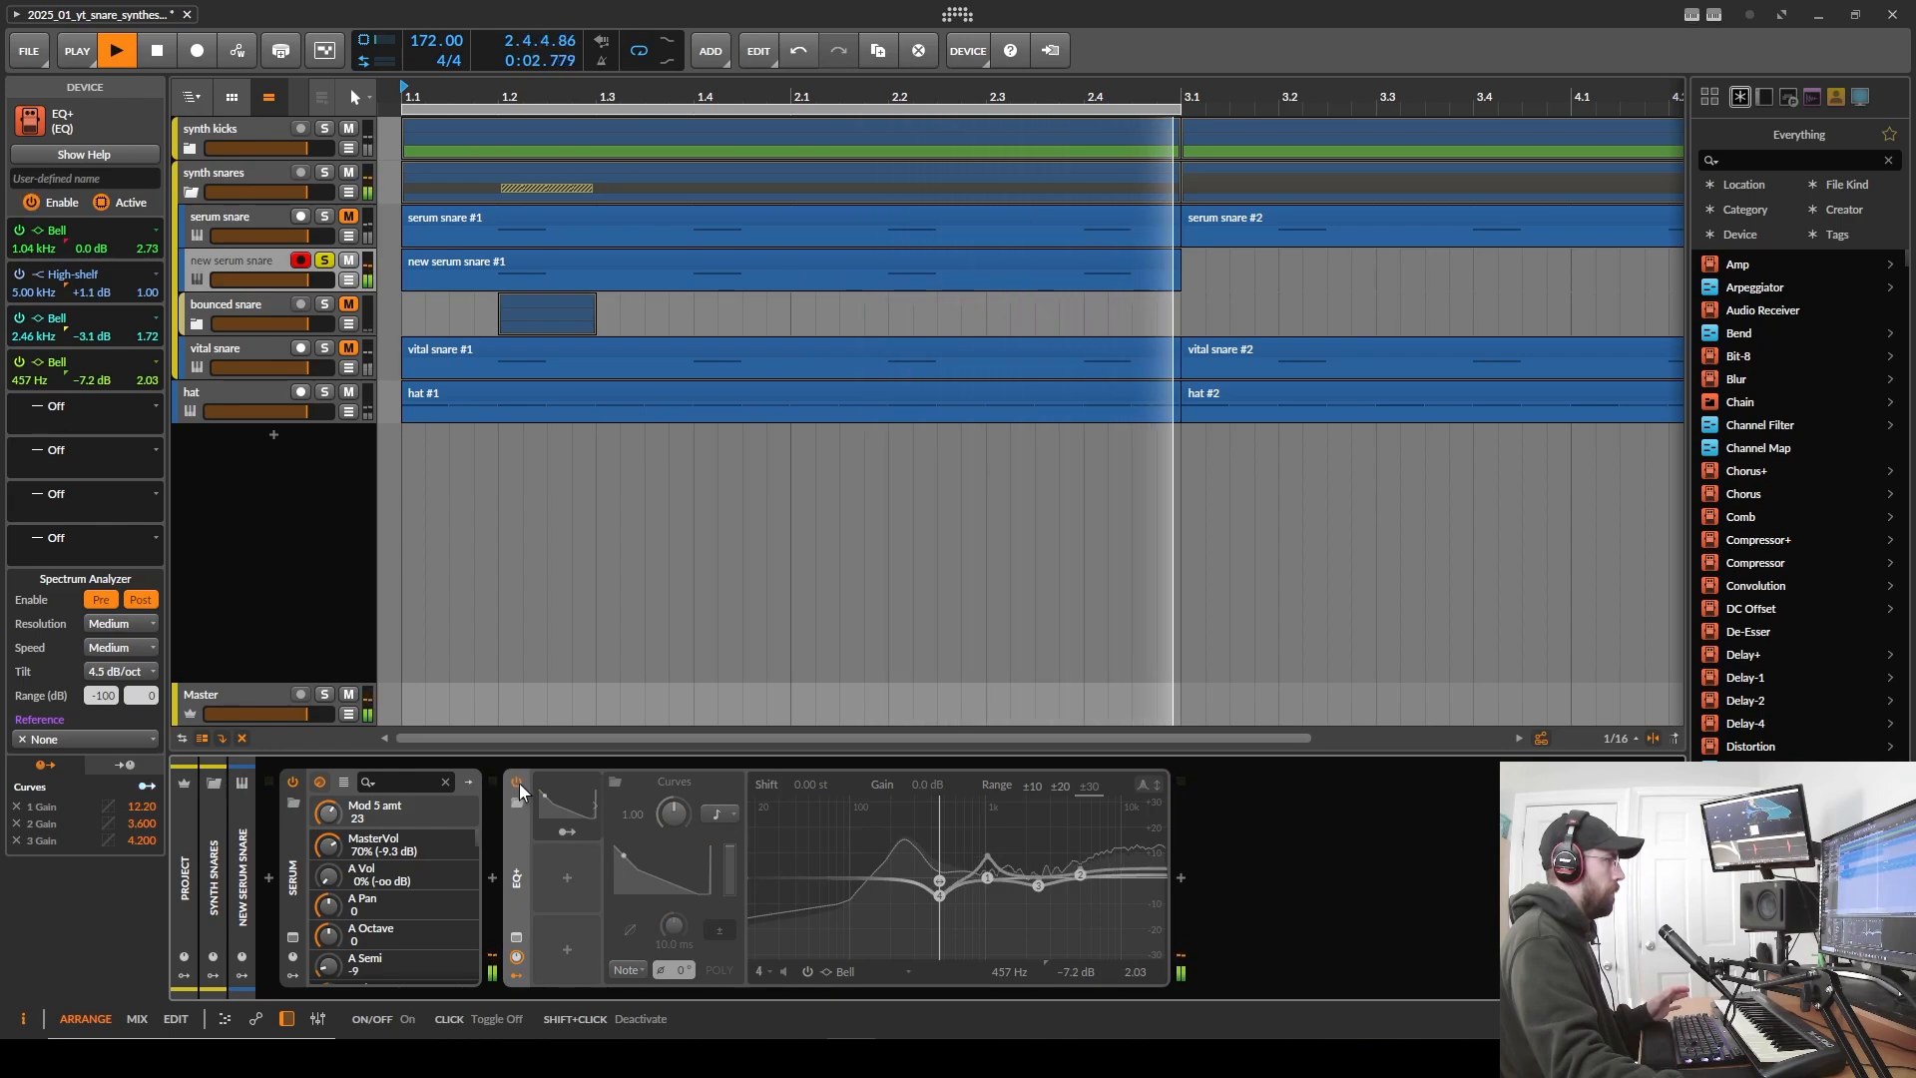
pyautogui.click(517, 782)
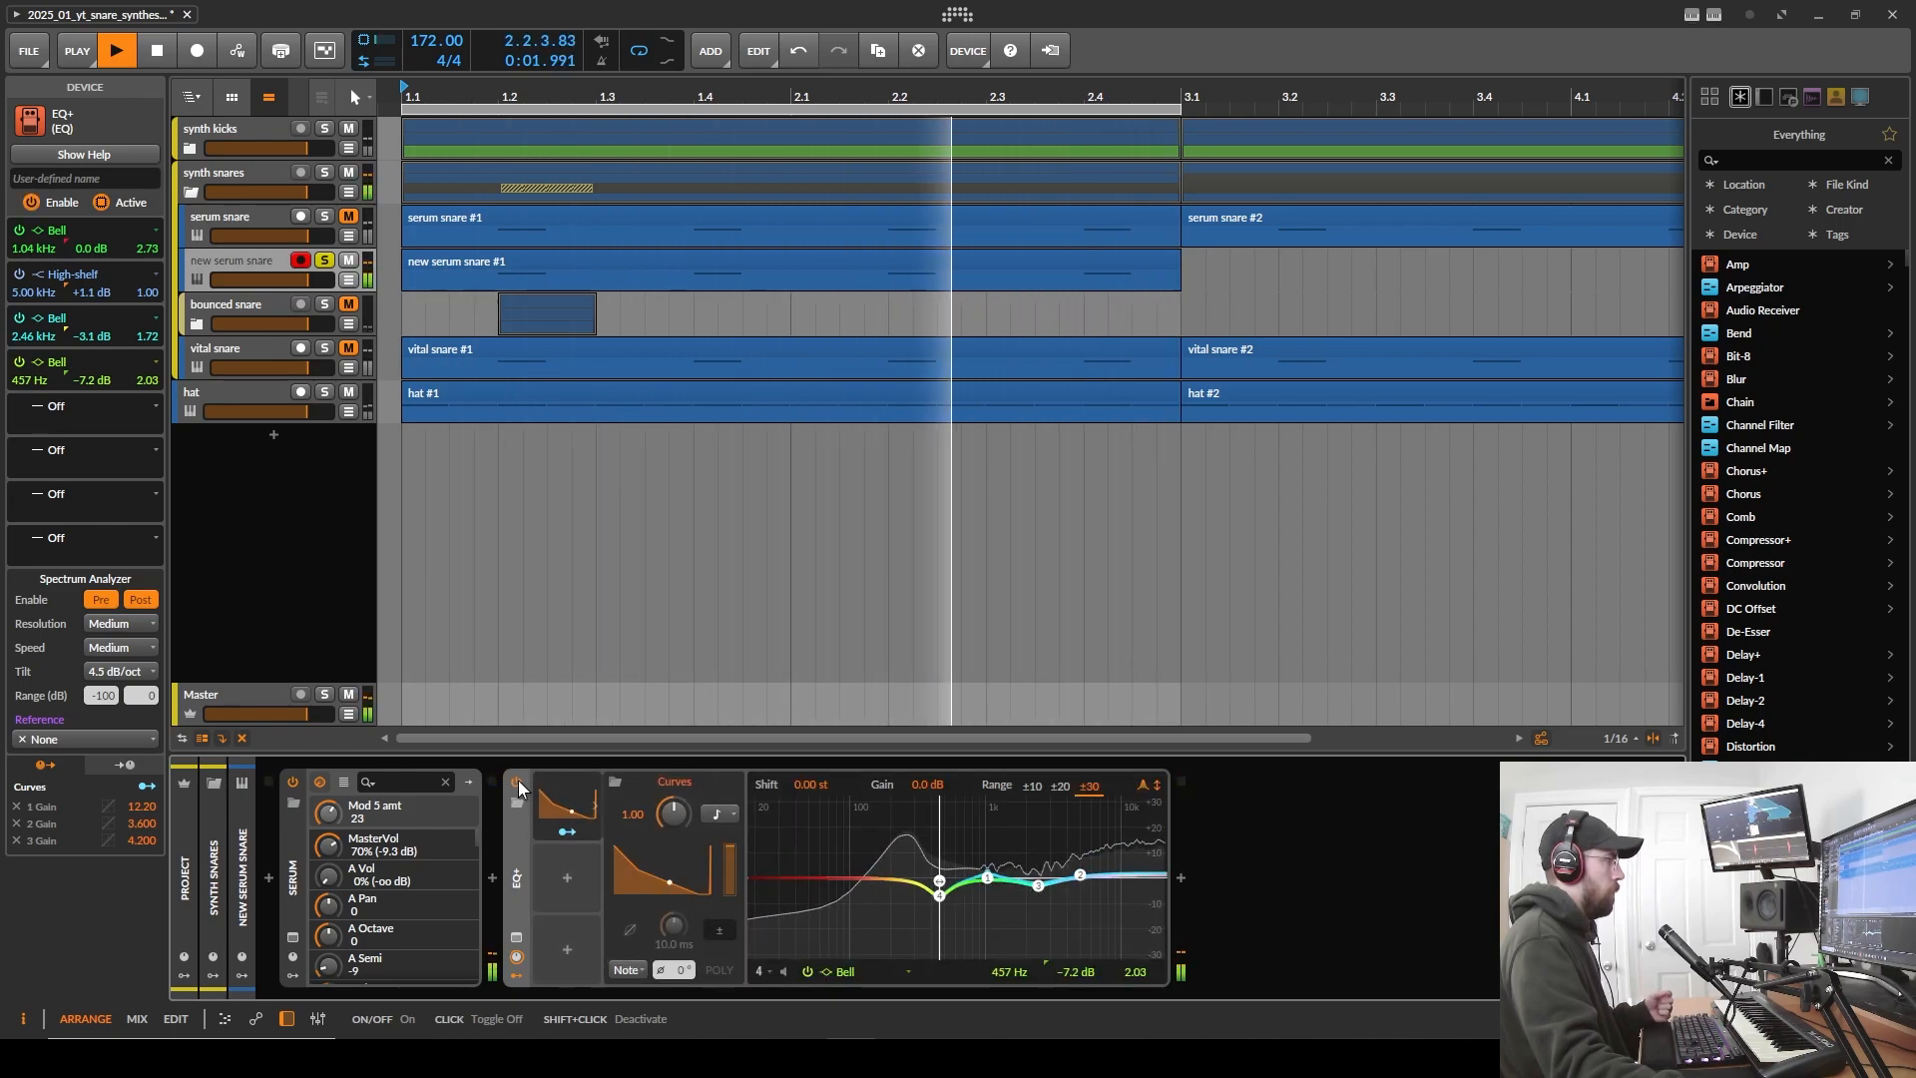
pyautogui.press('space')
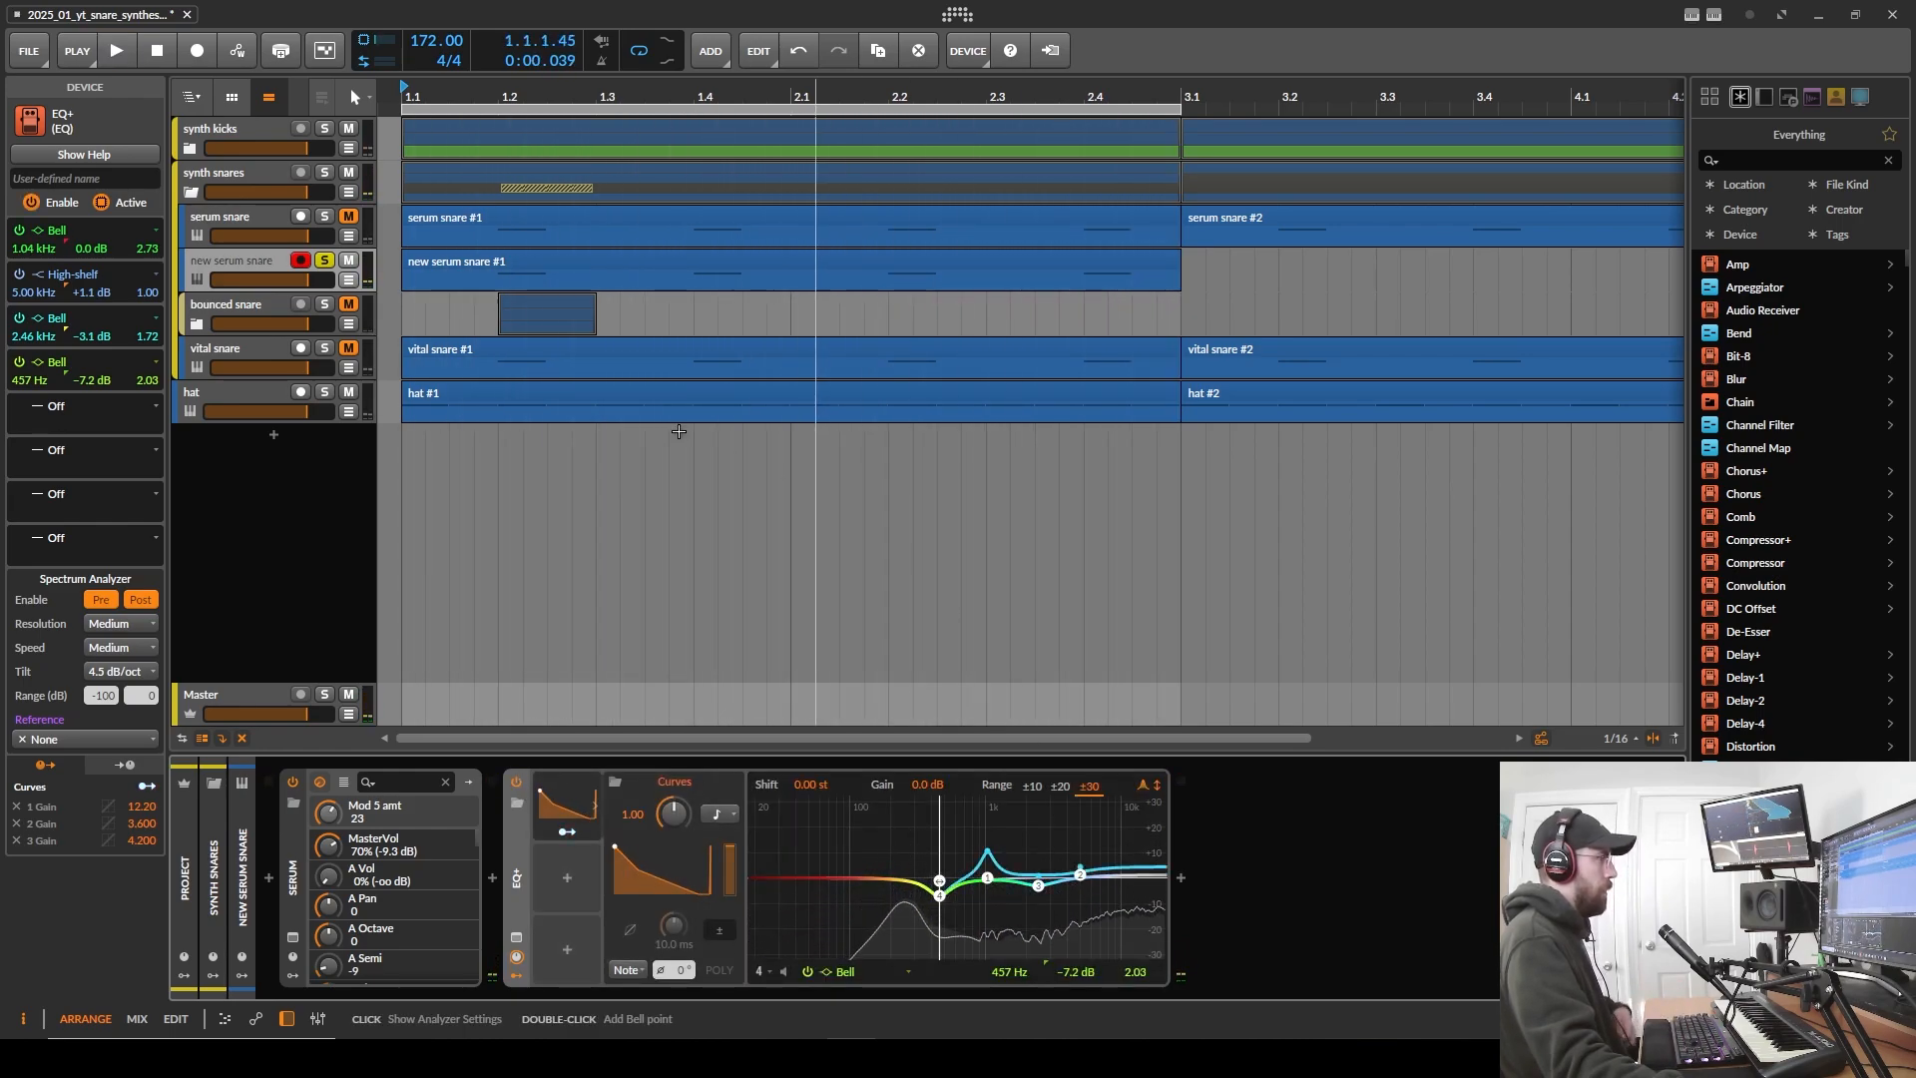
# - Check the new serum snare track's peak level during playback, first with EQ+ bypassed and again with it enabled
pyautogui.click(256, 261)
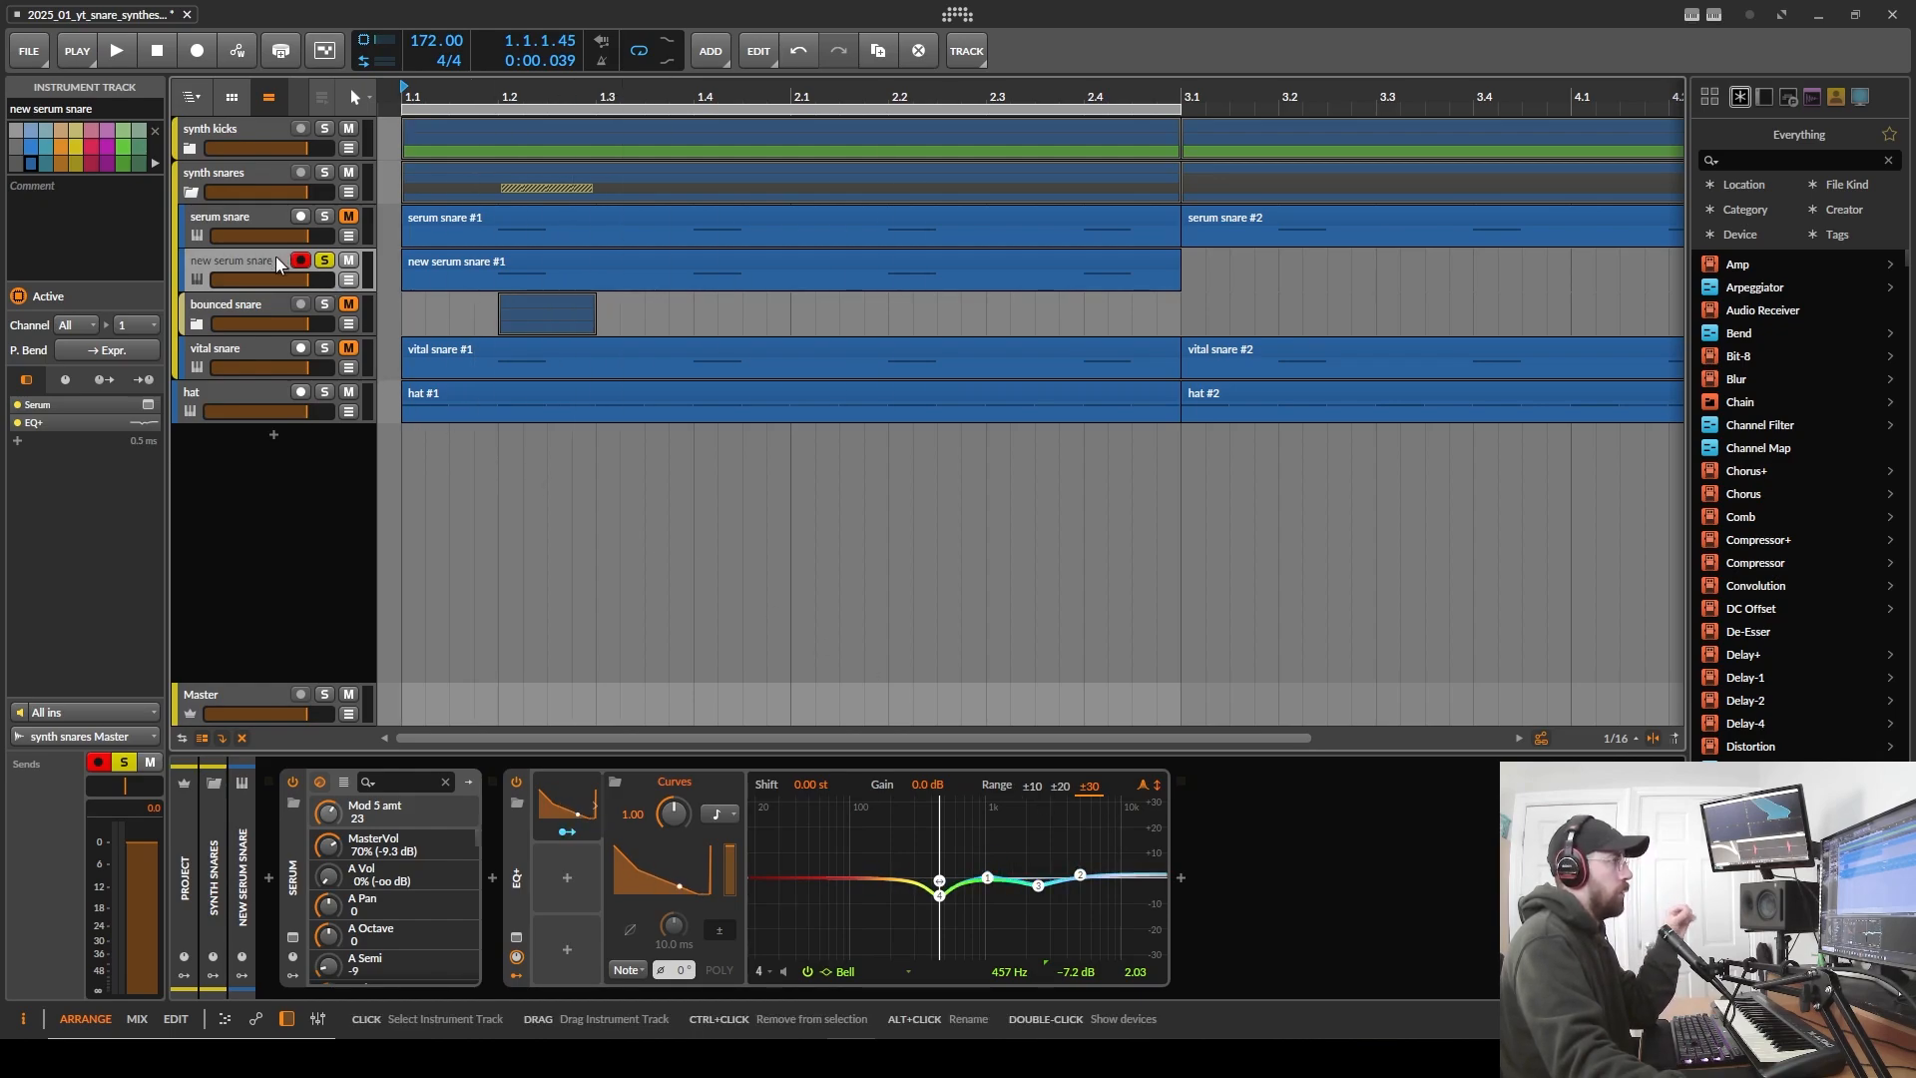
pyautogui.click(515, 783)
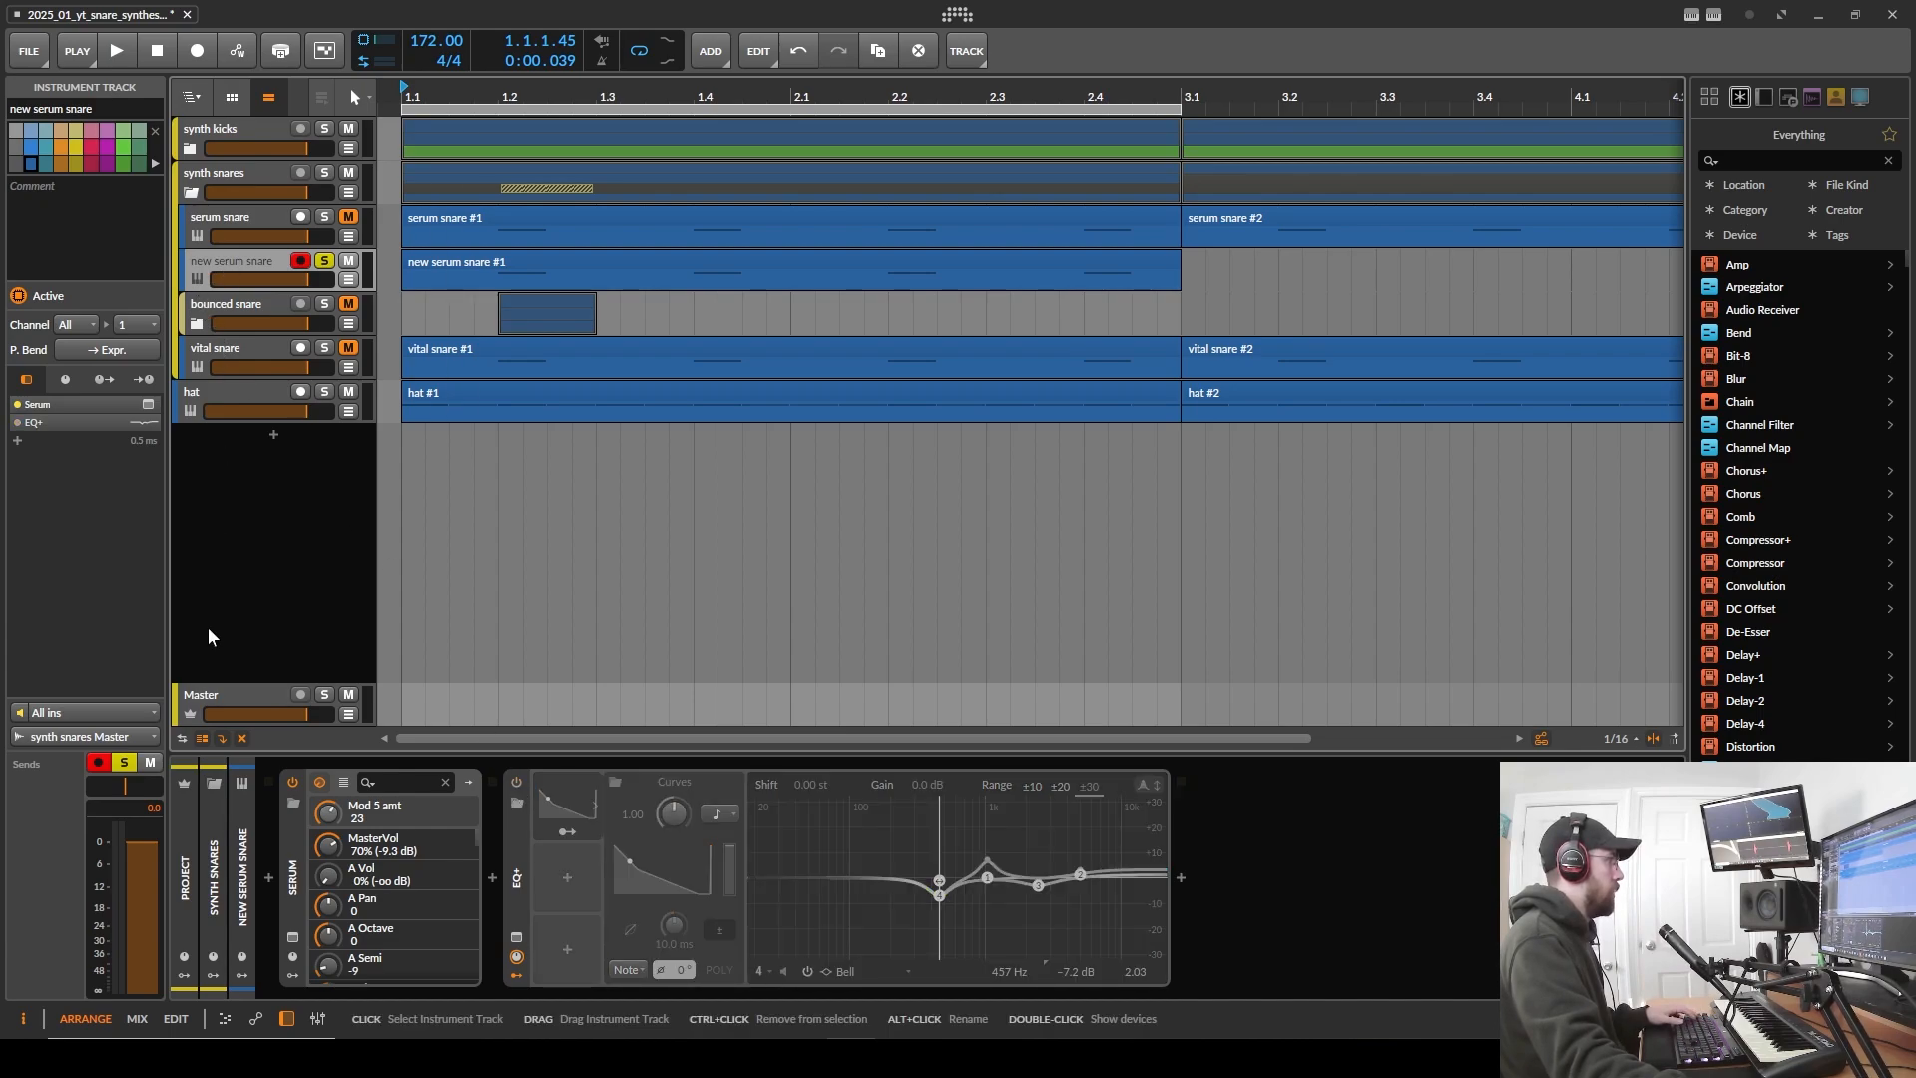
pyautogui.press('space')
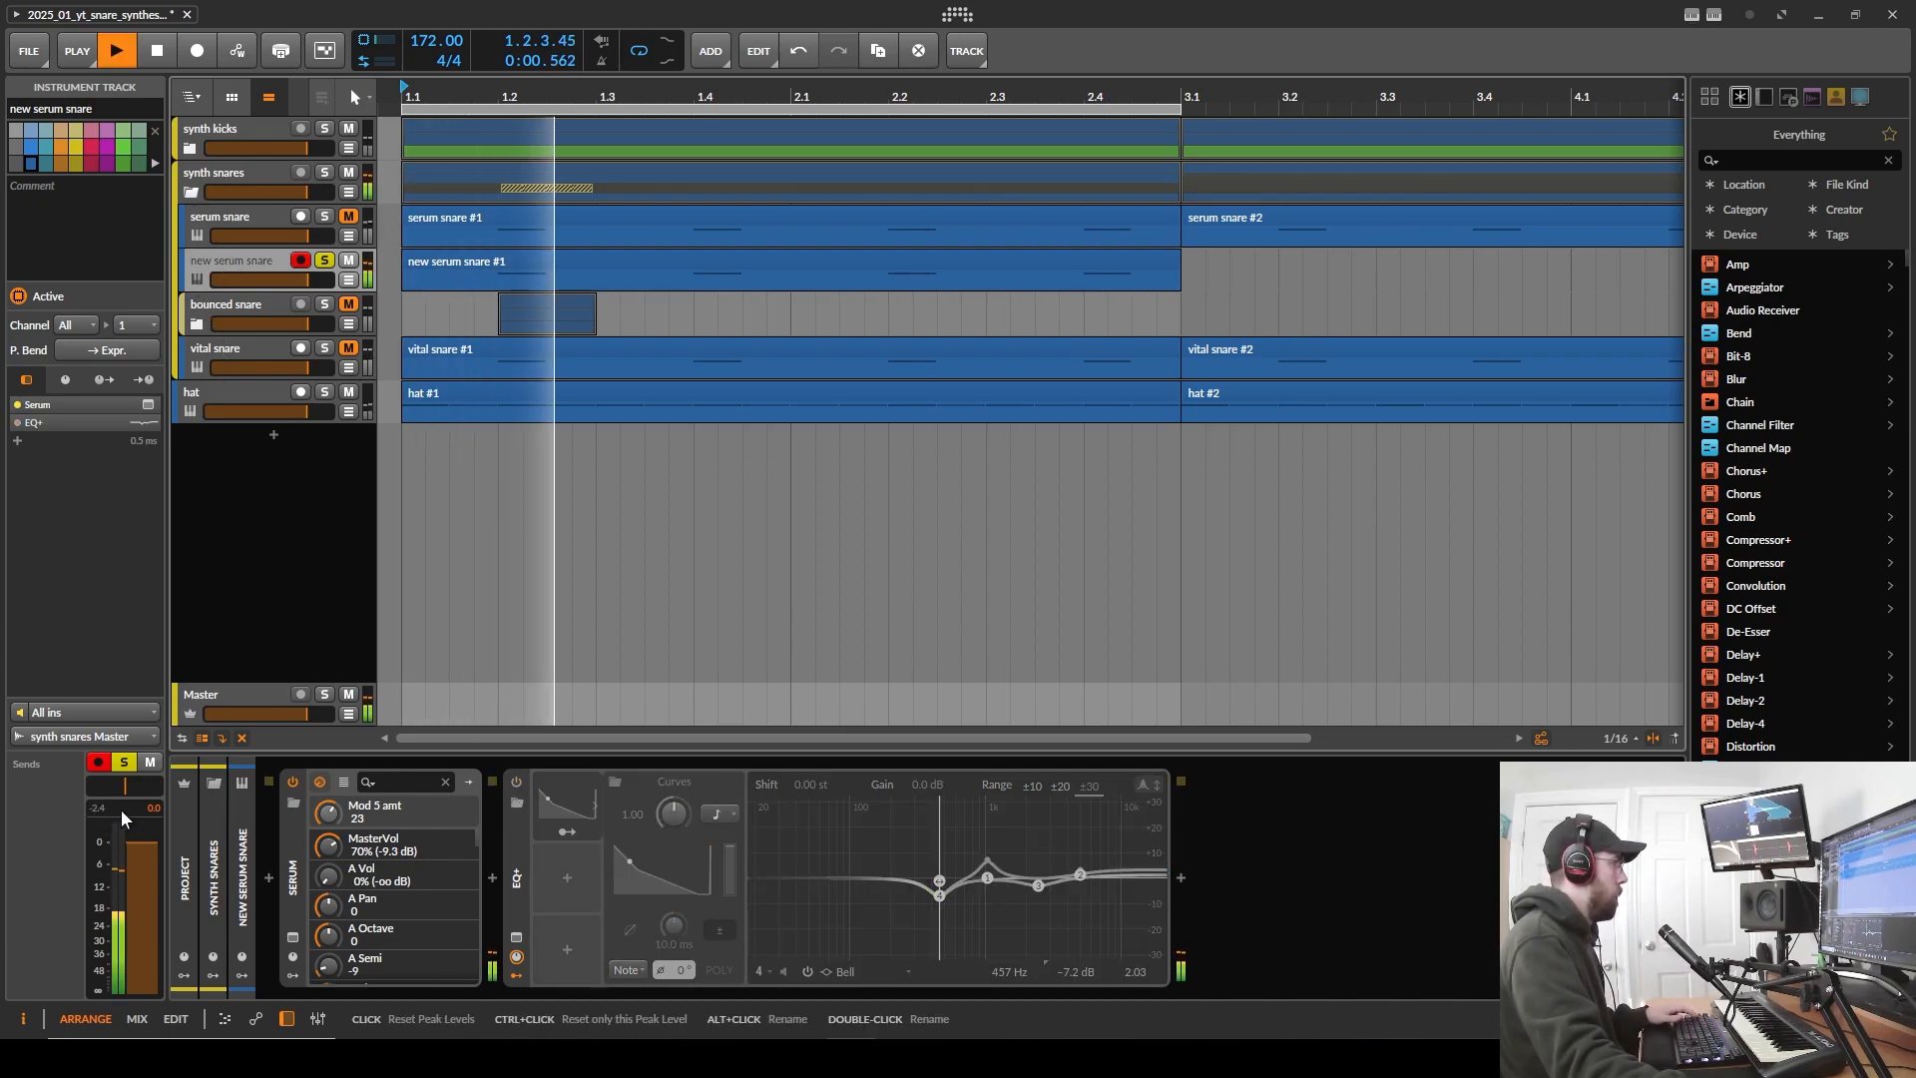
pyautogui.press('space')
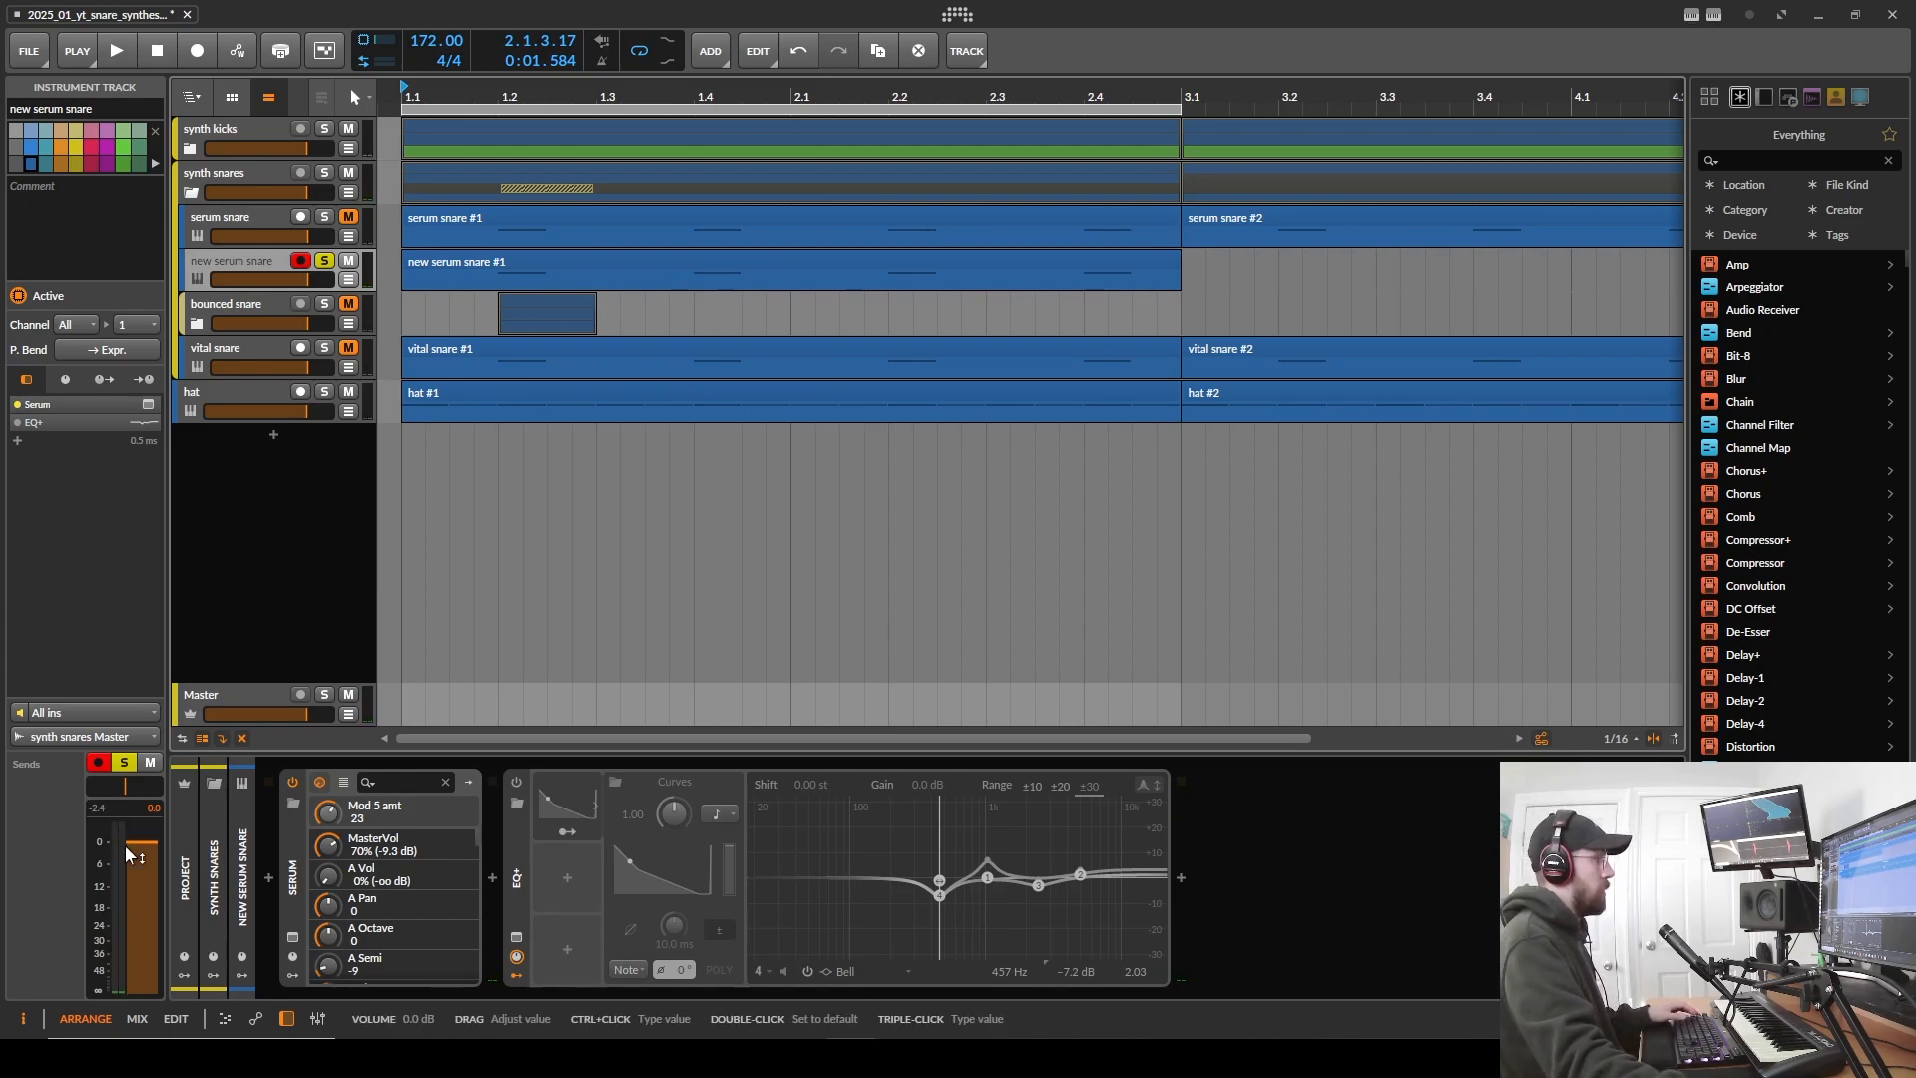
pyautogui.press('space')
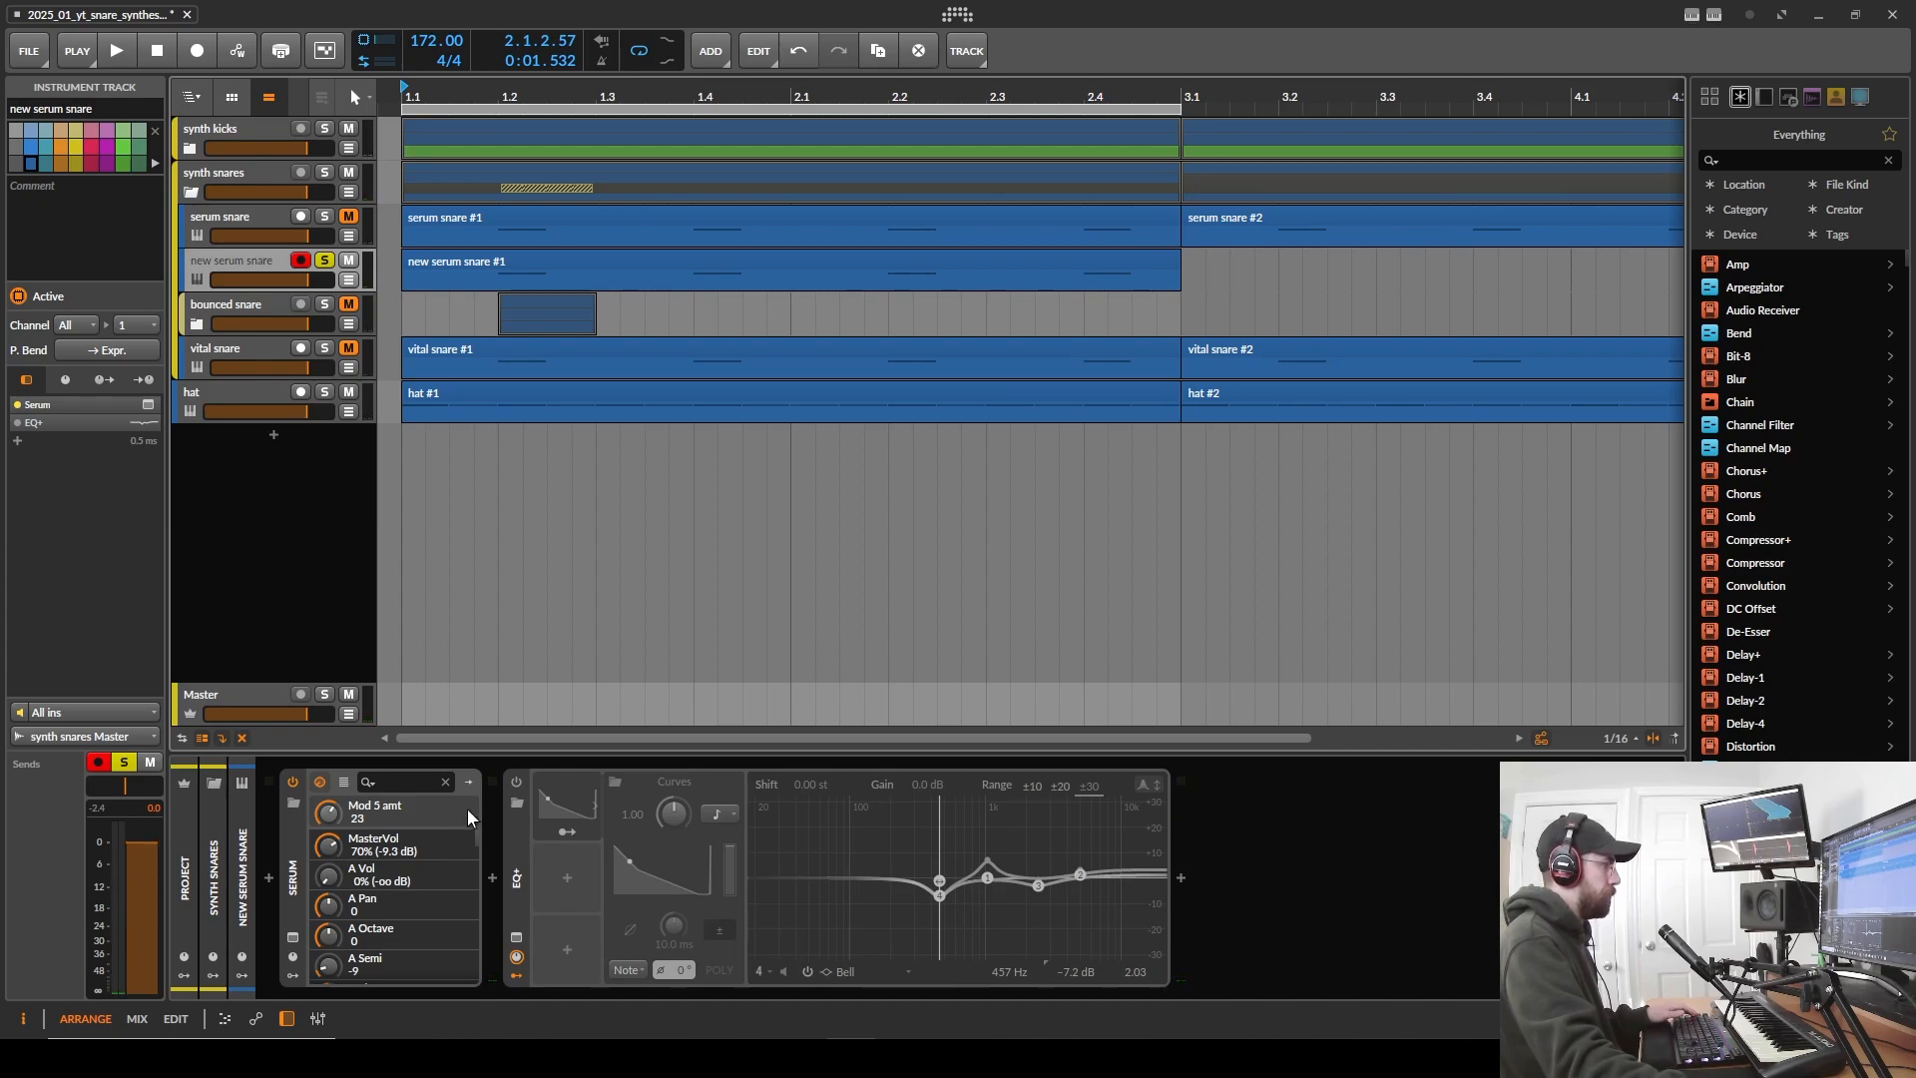
pyautogui.click(515, 782)
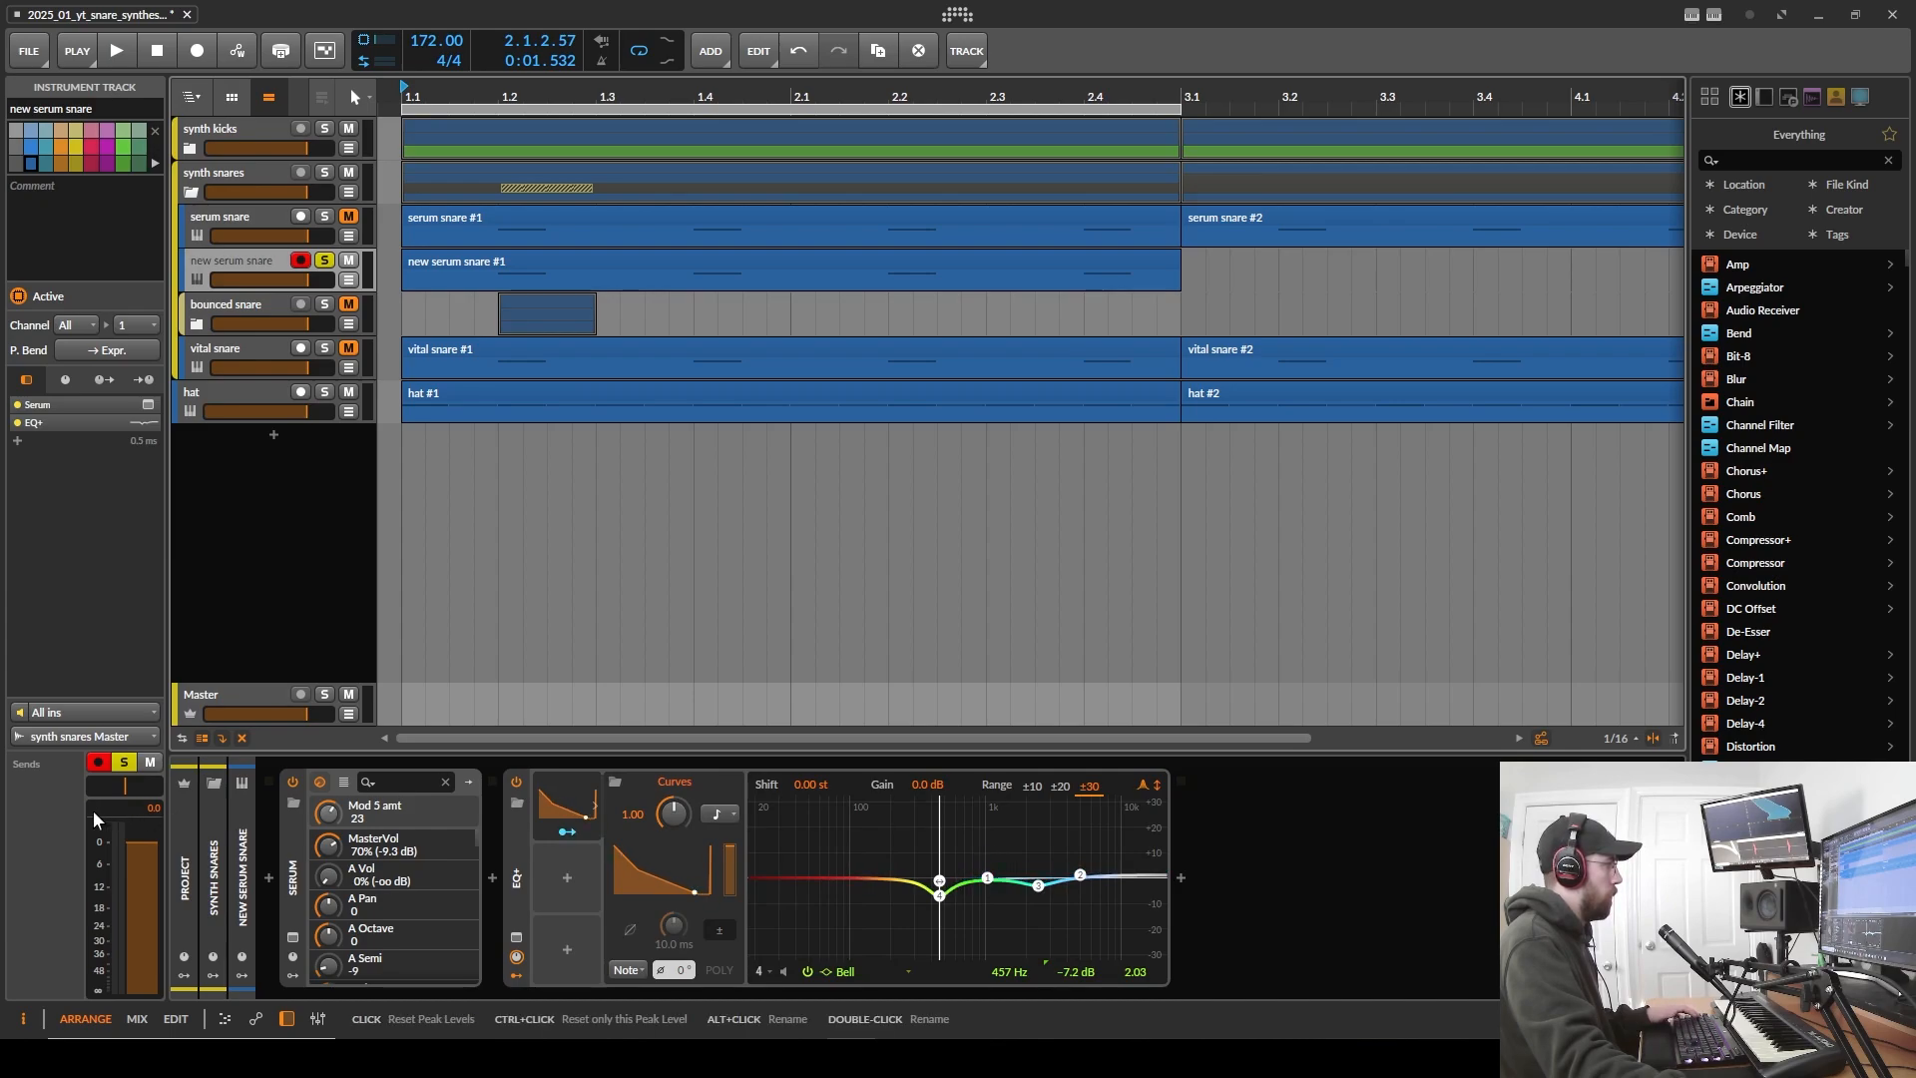
pyautogui.press('space')
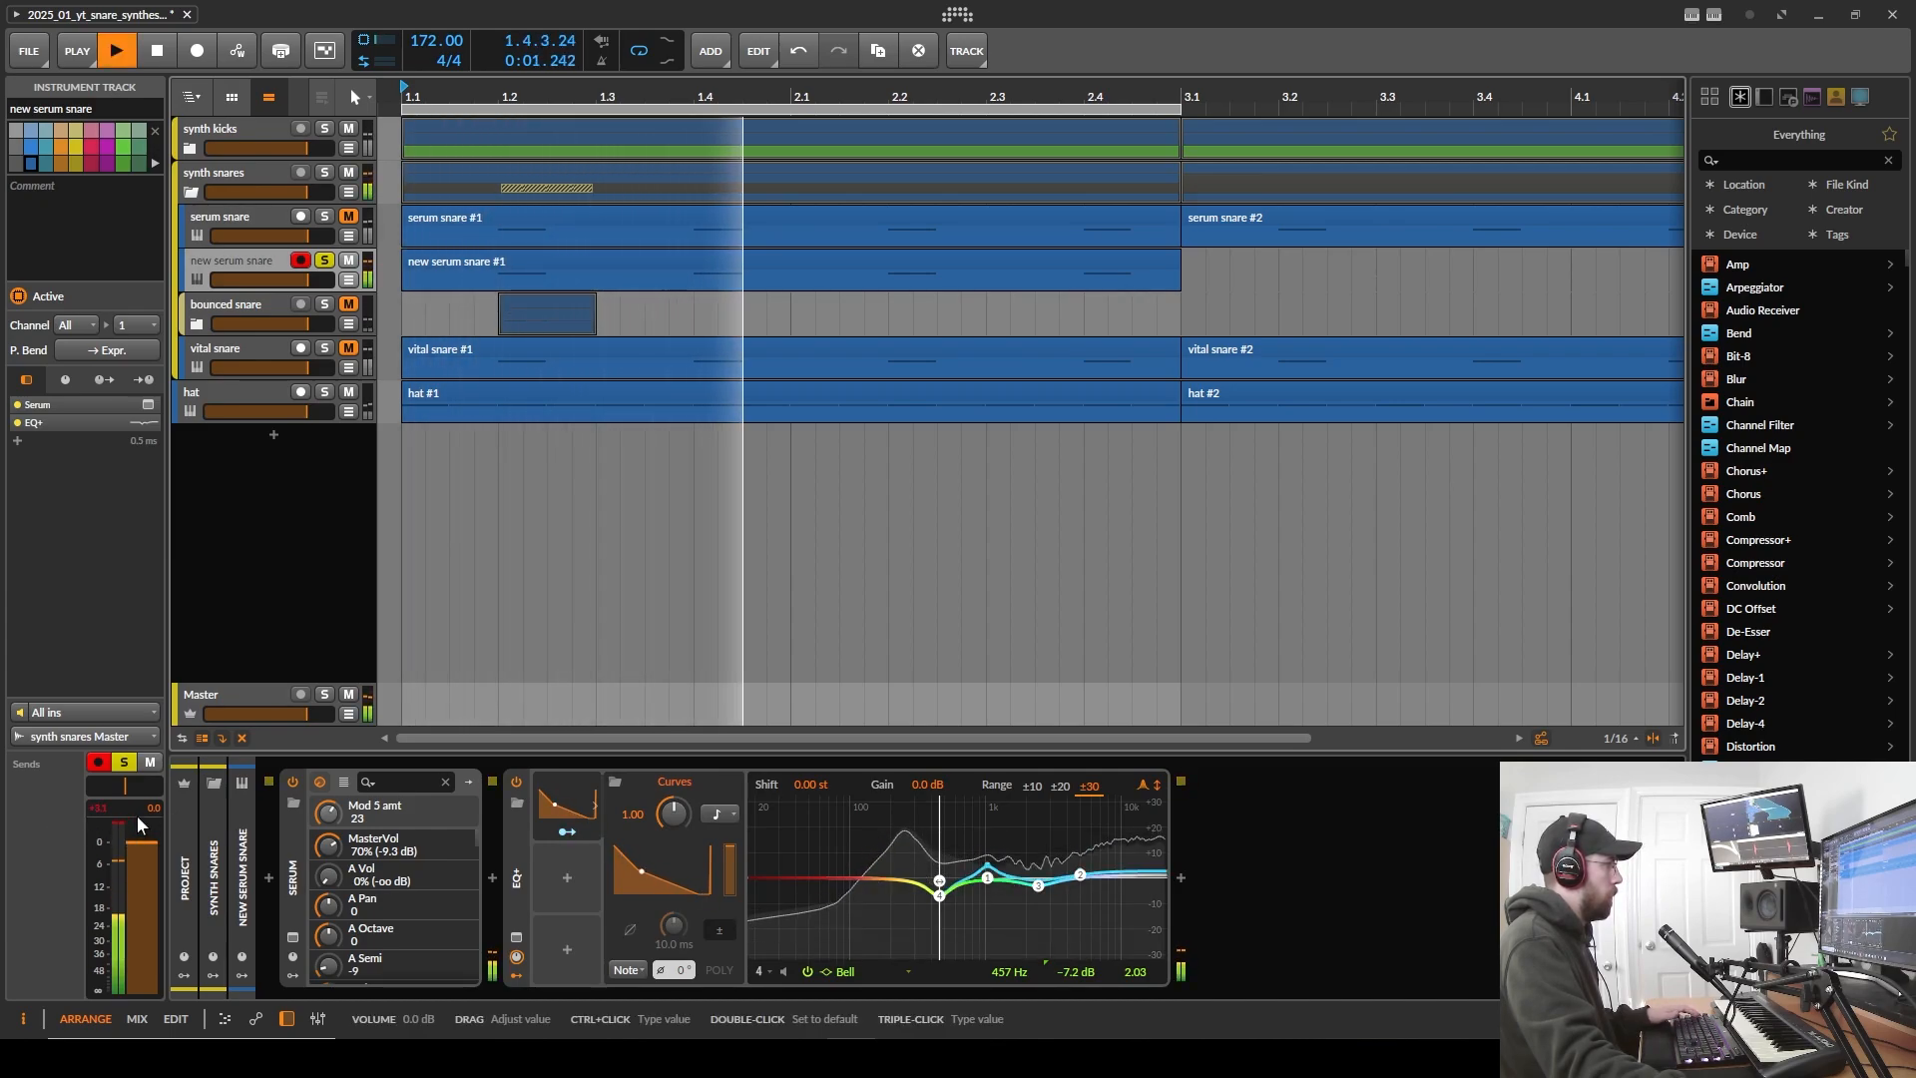
pyautogui.press('space')
pyautogui.moveTo(117, 810)
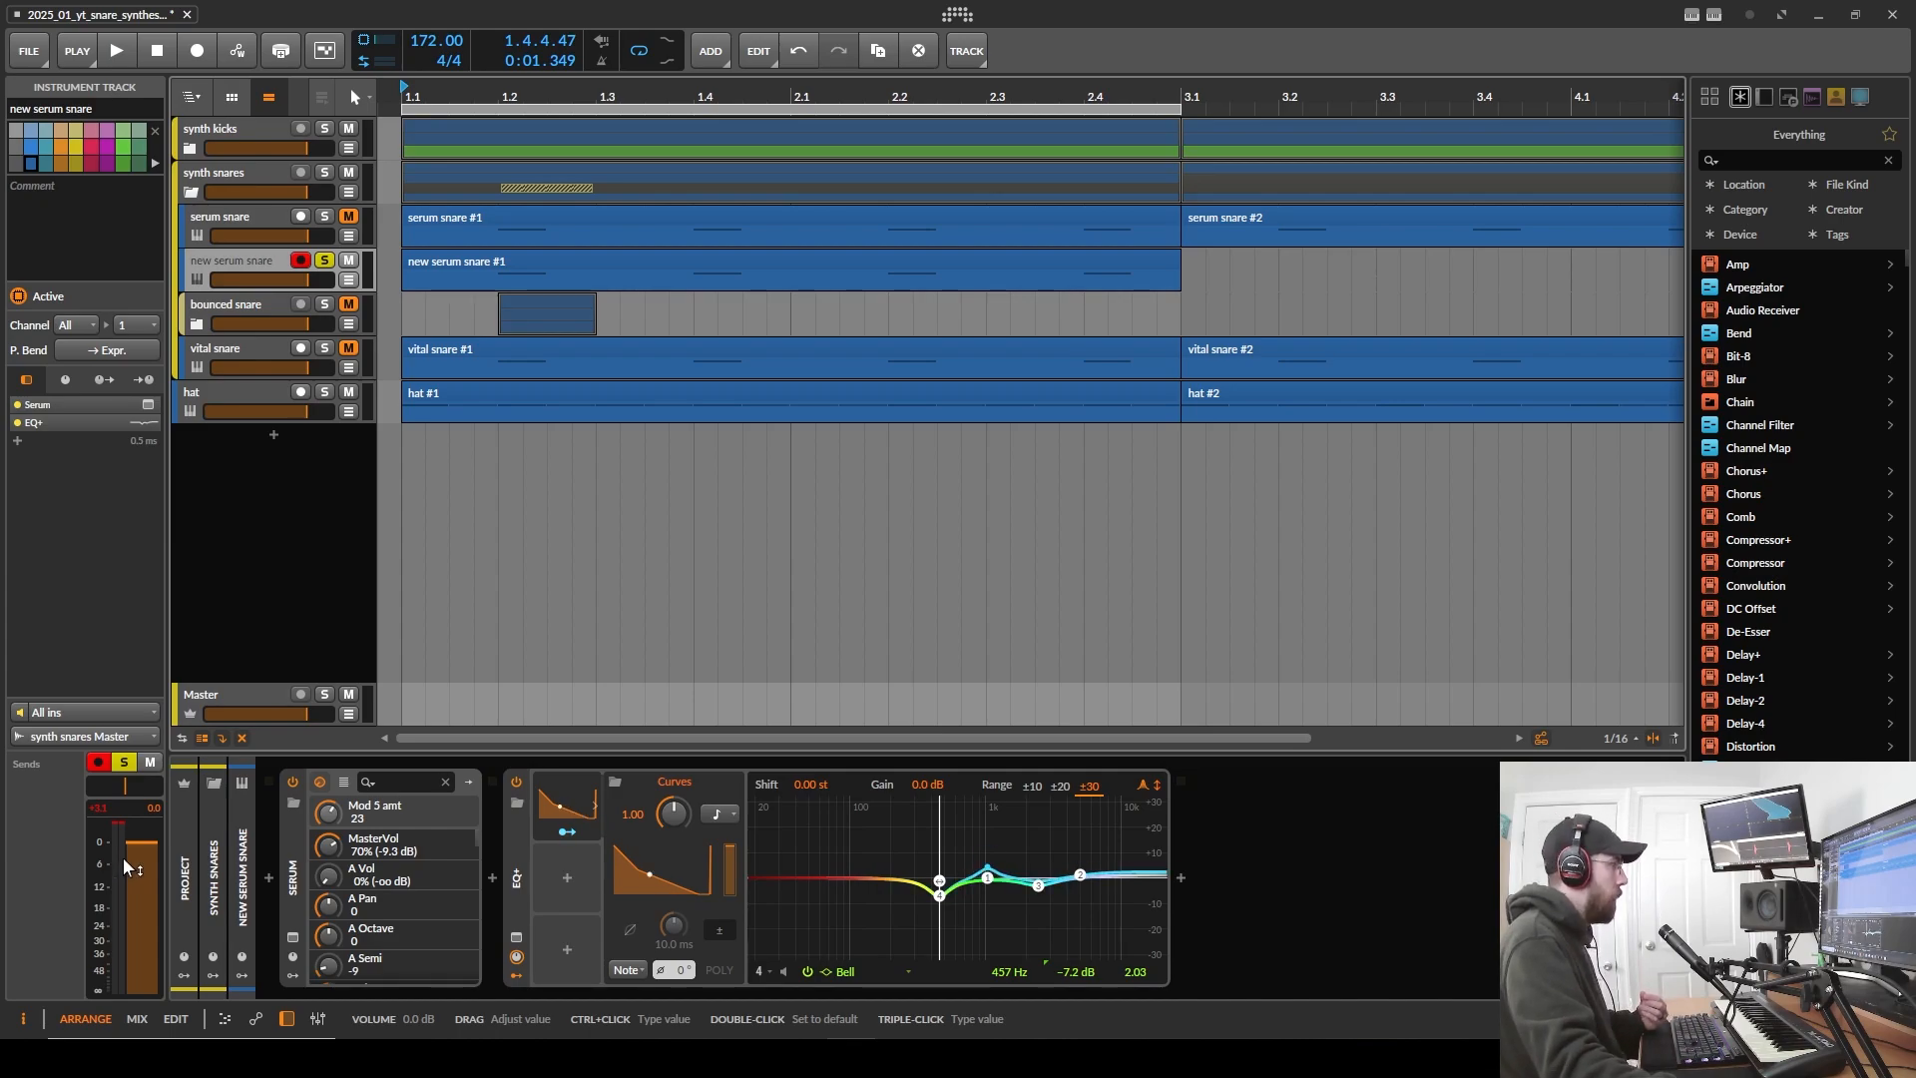
# - Insert a Tool device after EQ+ on the new serum snare track and set its gain to -6.0 dB
pyautogui.click(1182, 878)
pyautogui.write('tool')
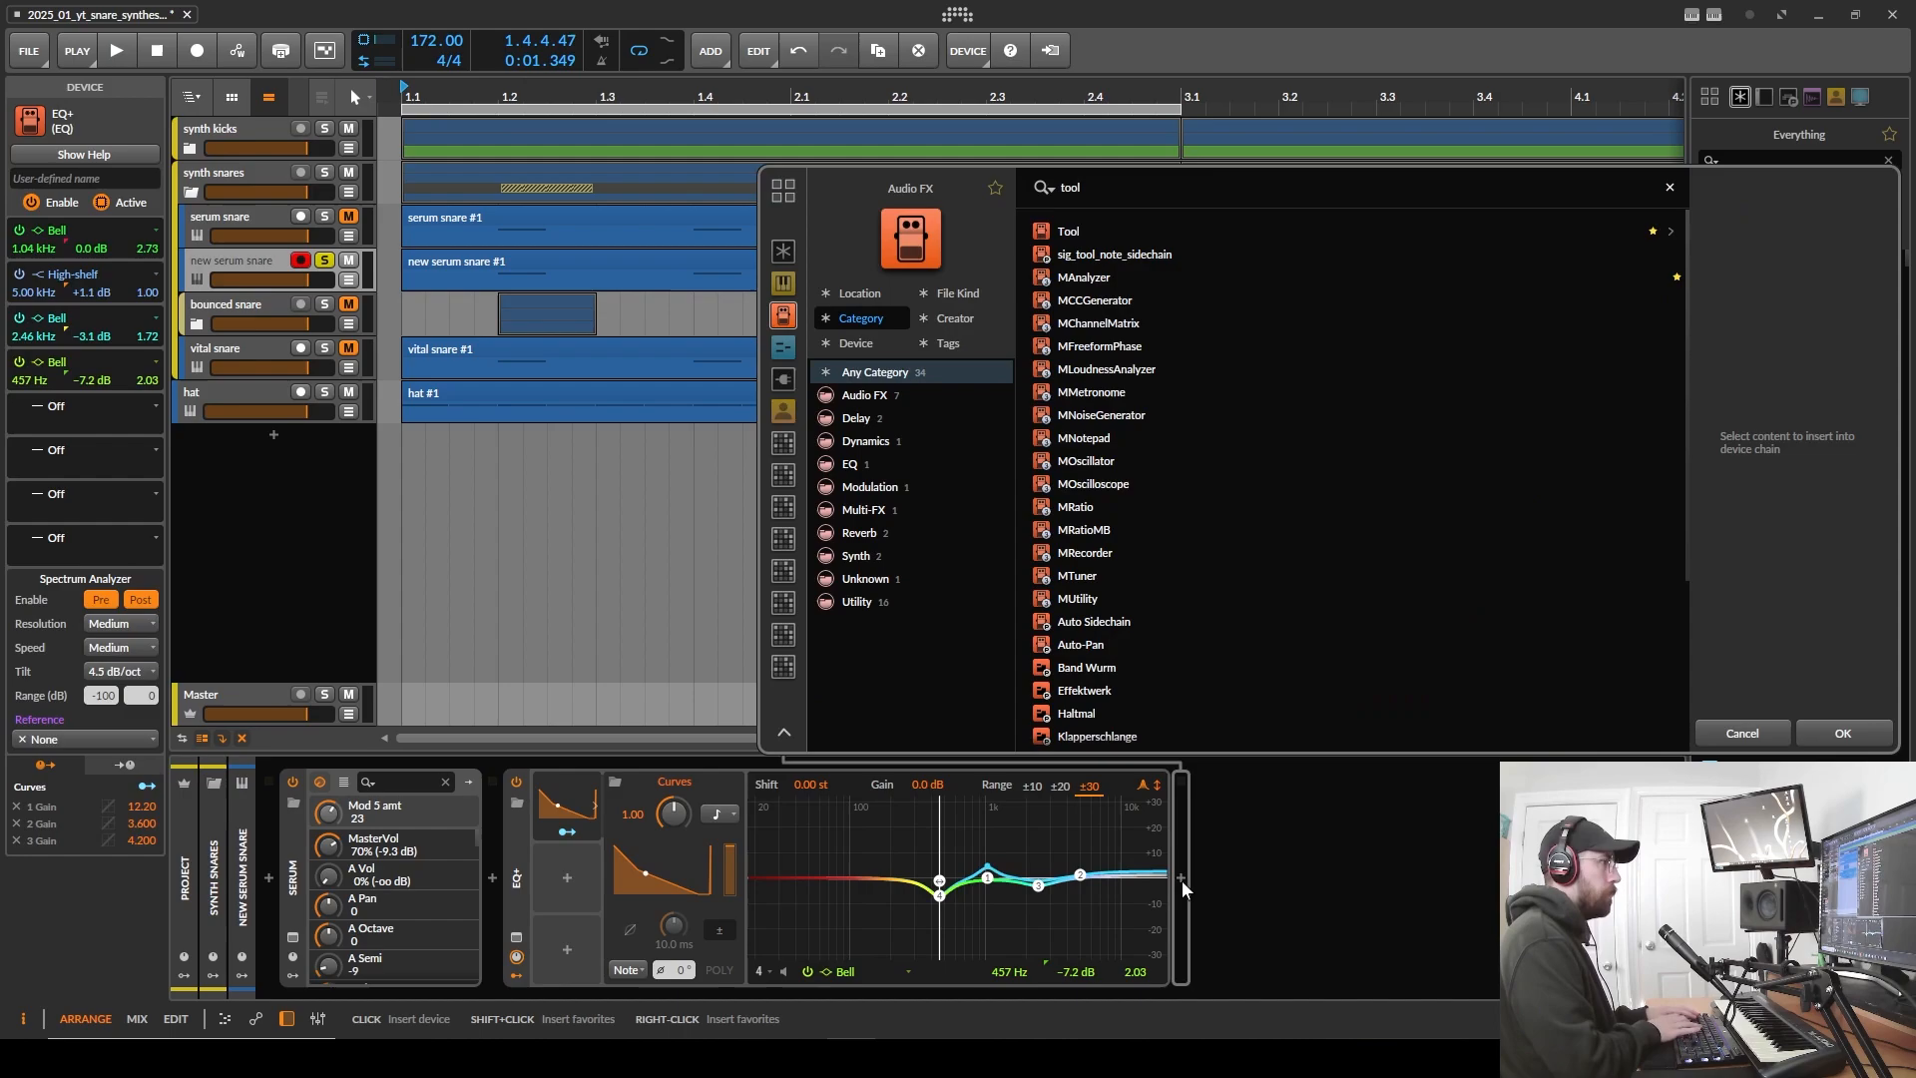
pyautogui.press('Return')
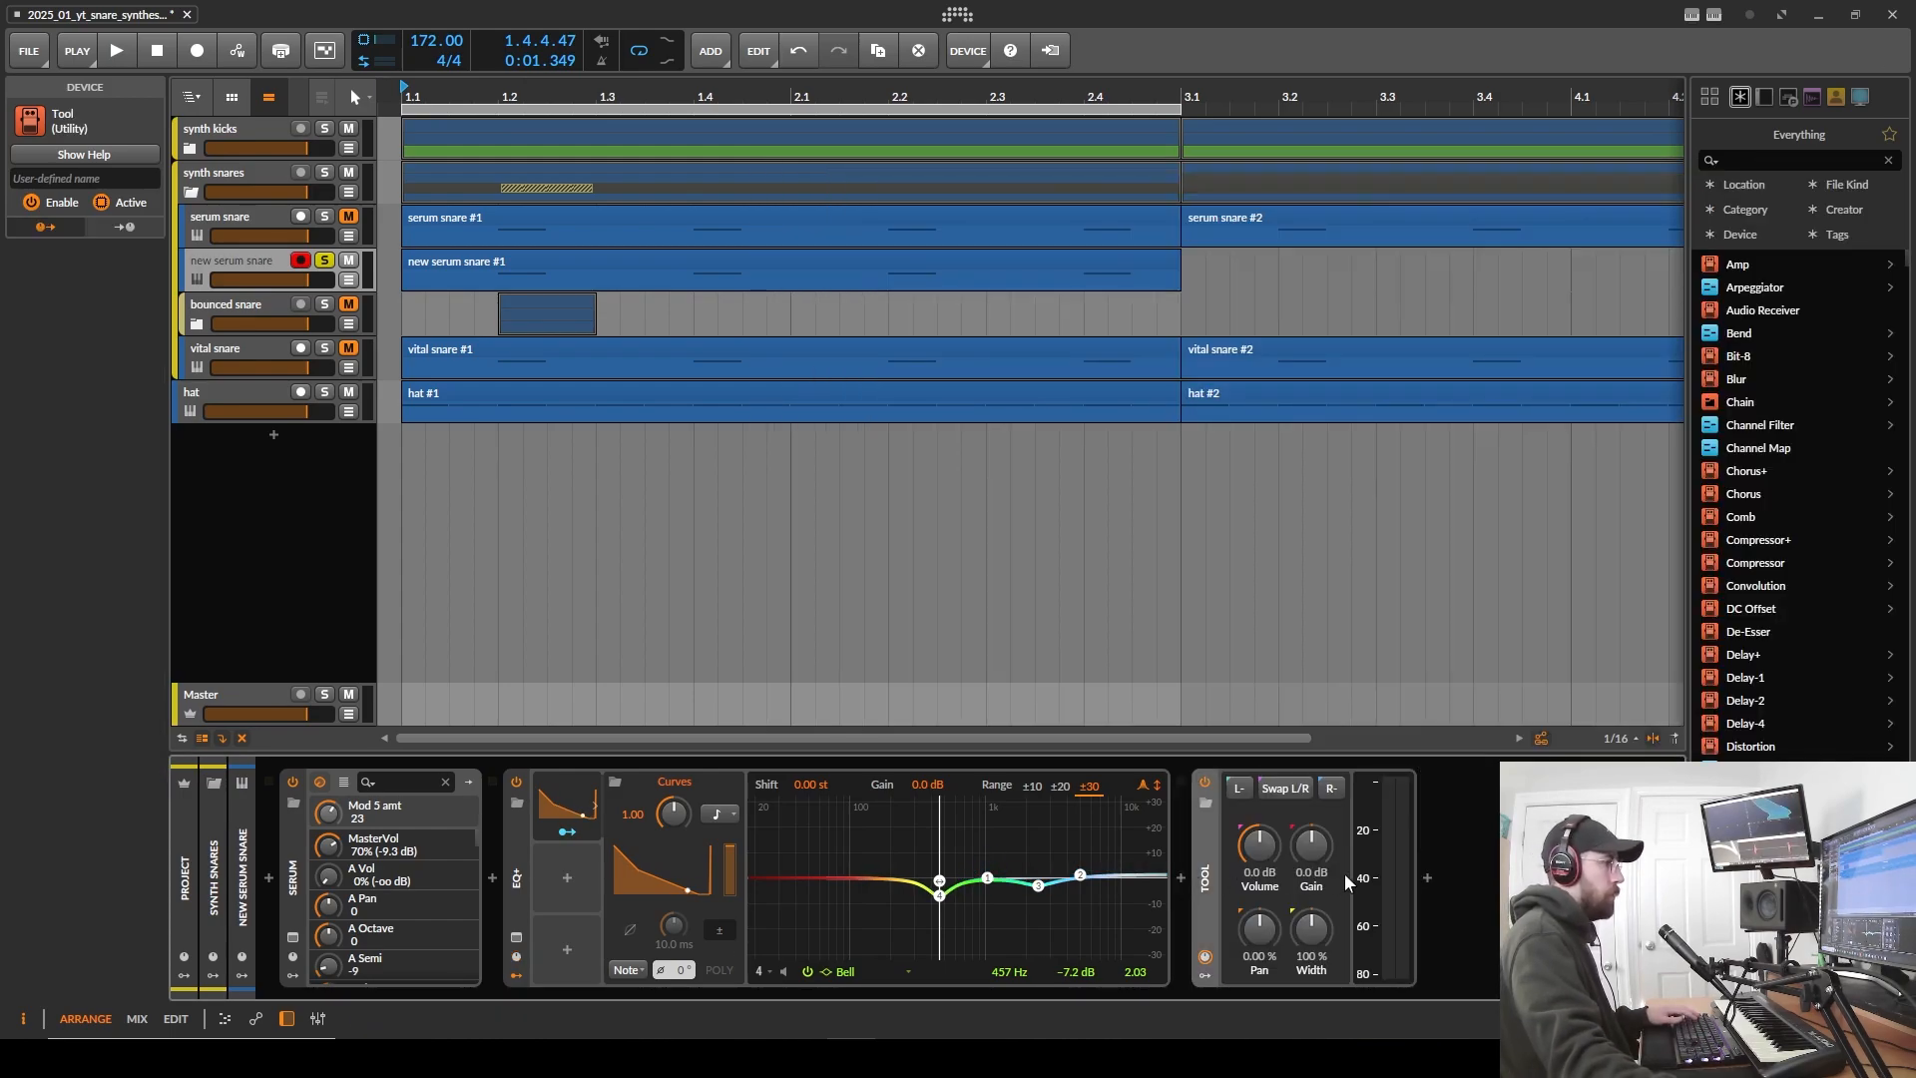
pyautogui.moveTo(1318, 847); pyautogui.dragTo(1320, 848)
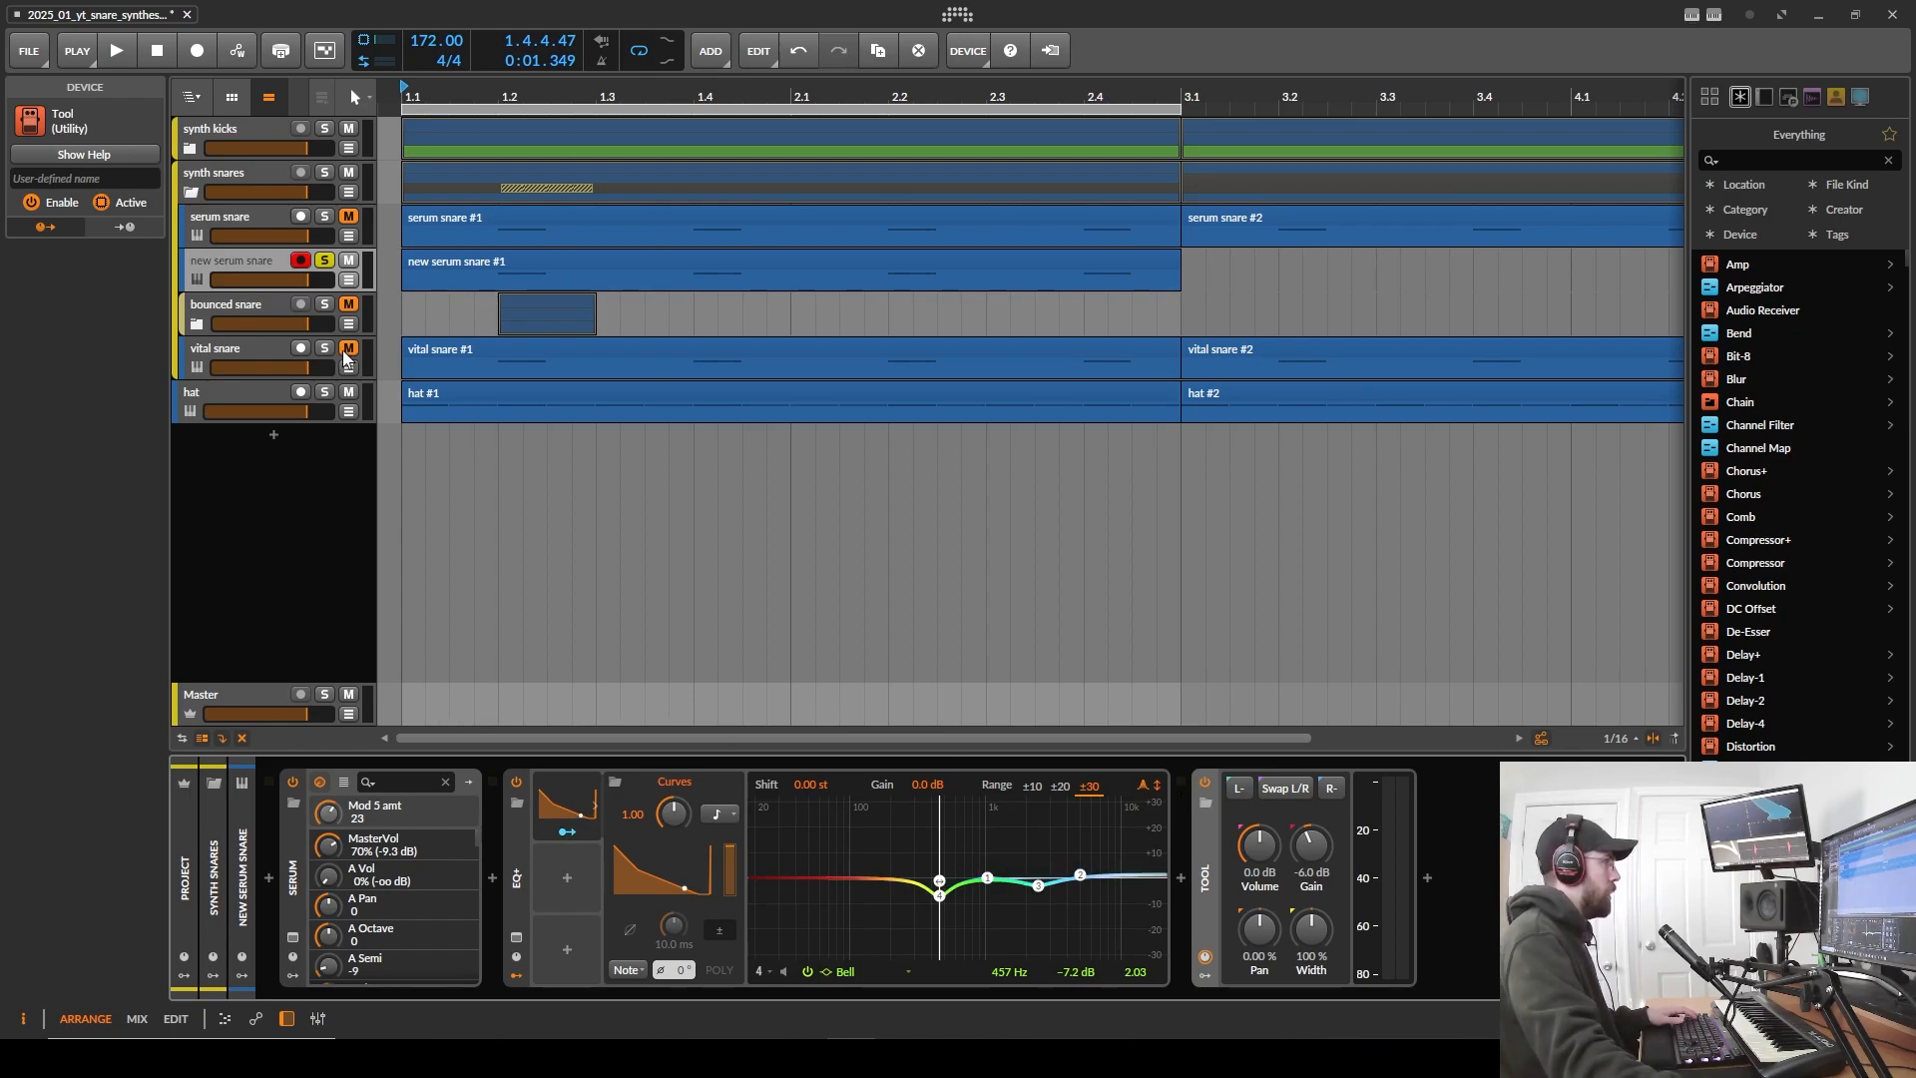
# - Recheck the new serum snare track's peak level through the Tool, comparing EQ+ on and off during playback
pyautogui.click(220, 632)
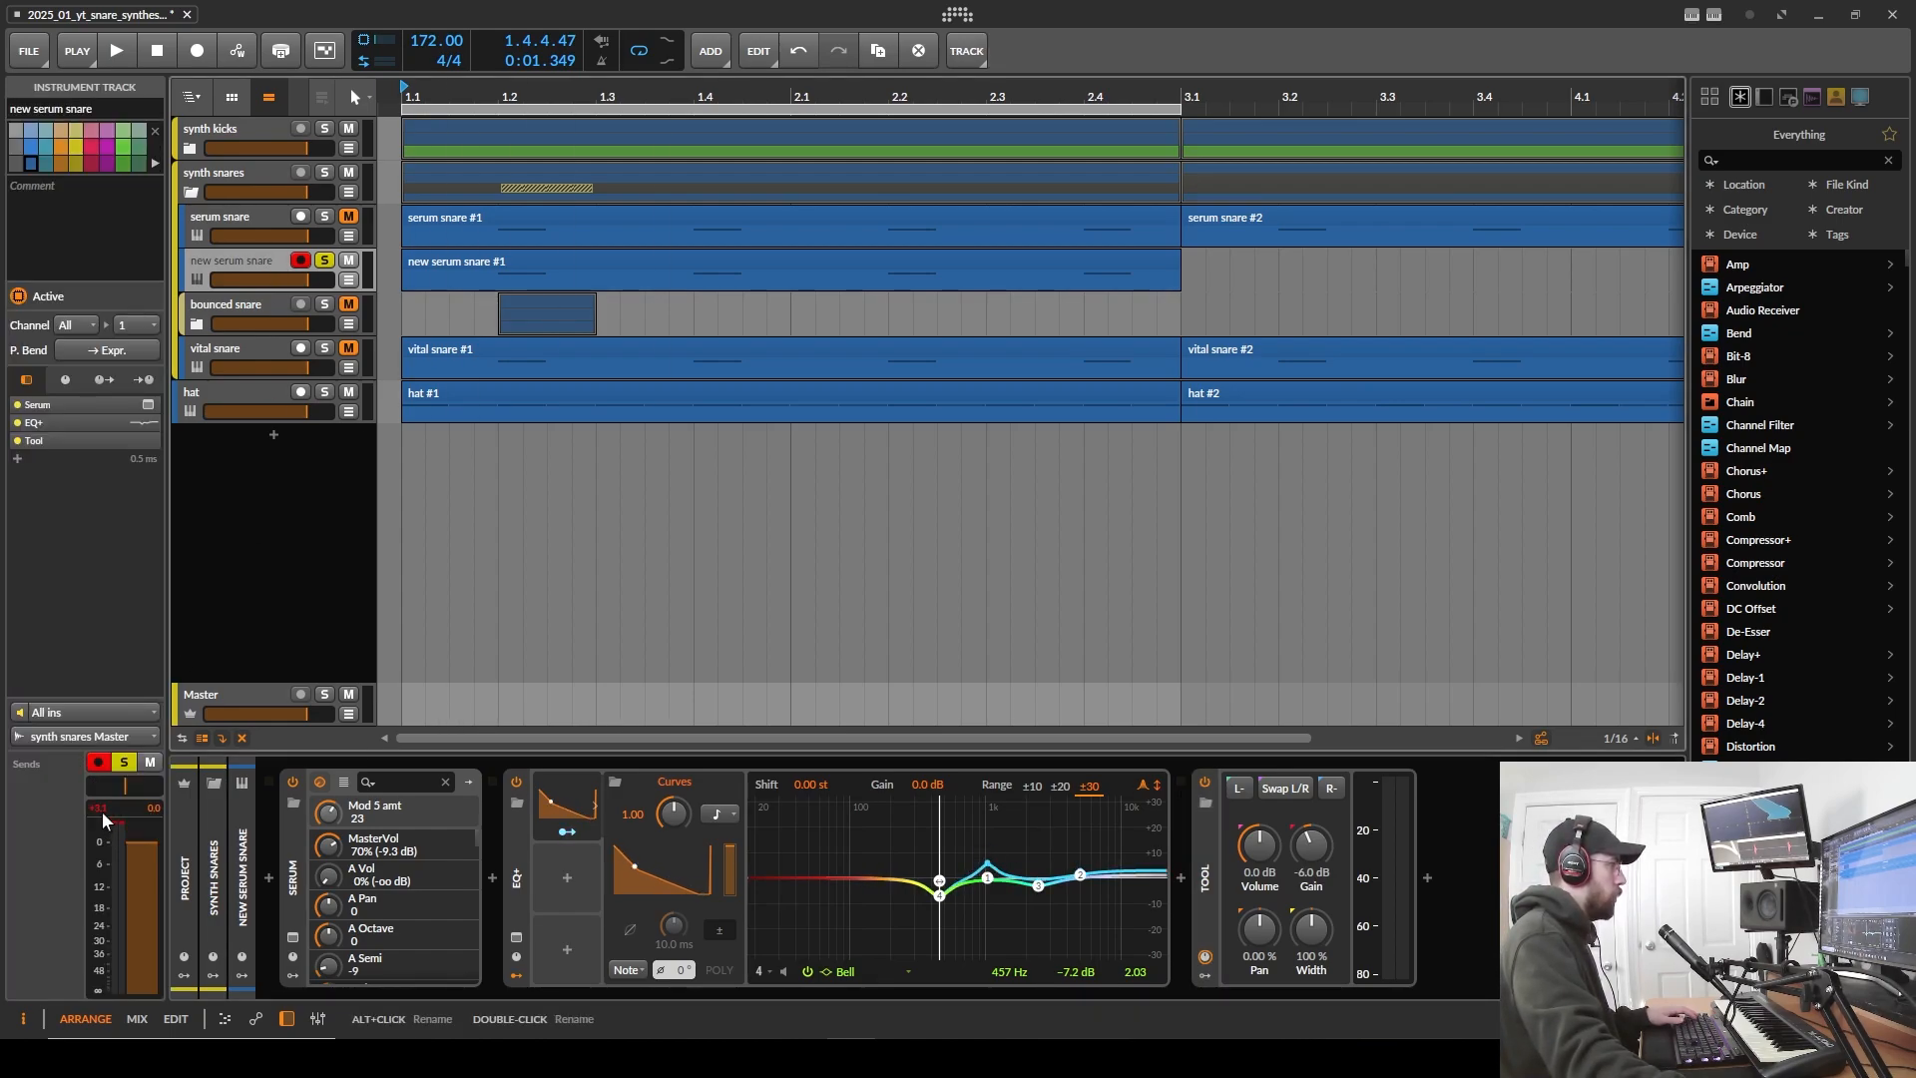
pyautogui.press('space')
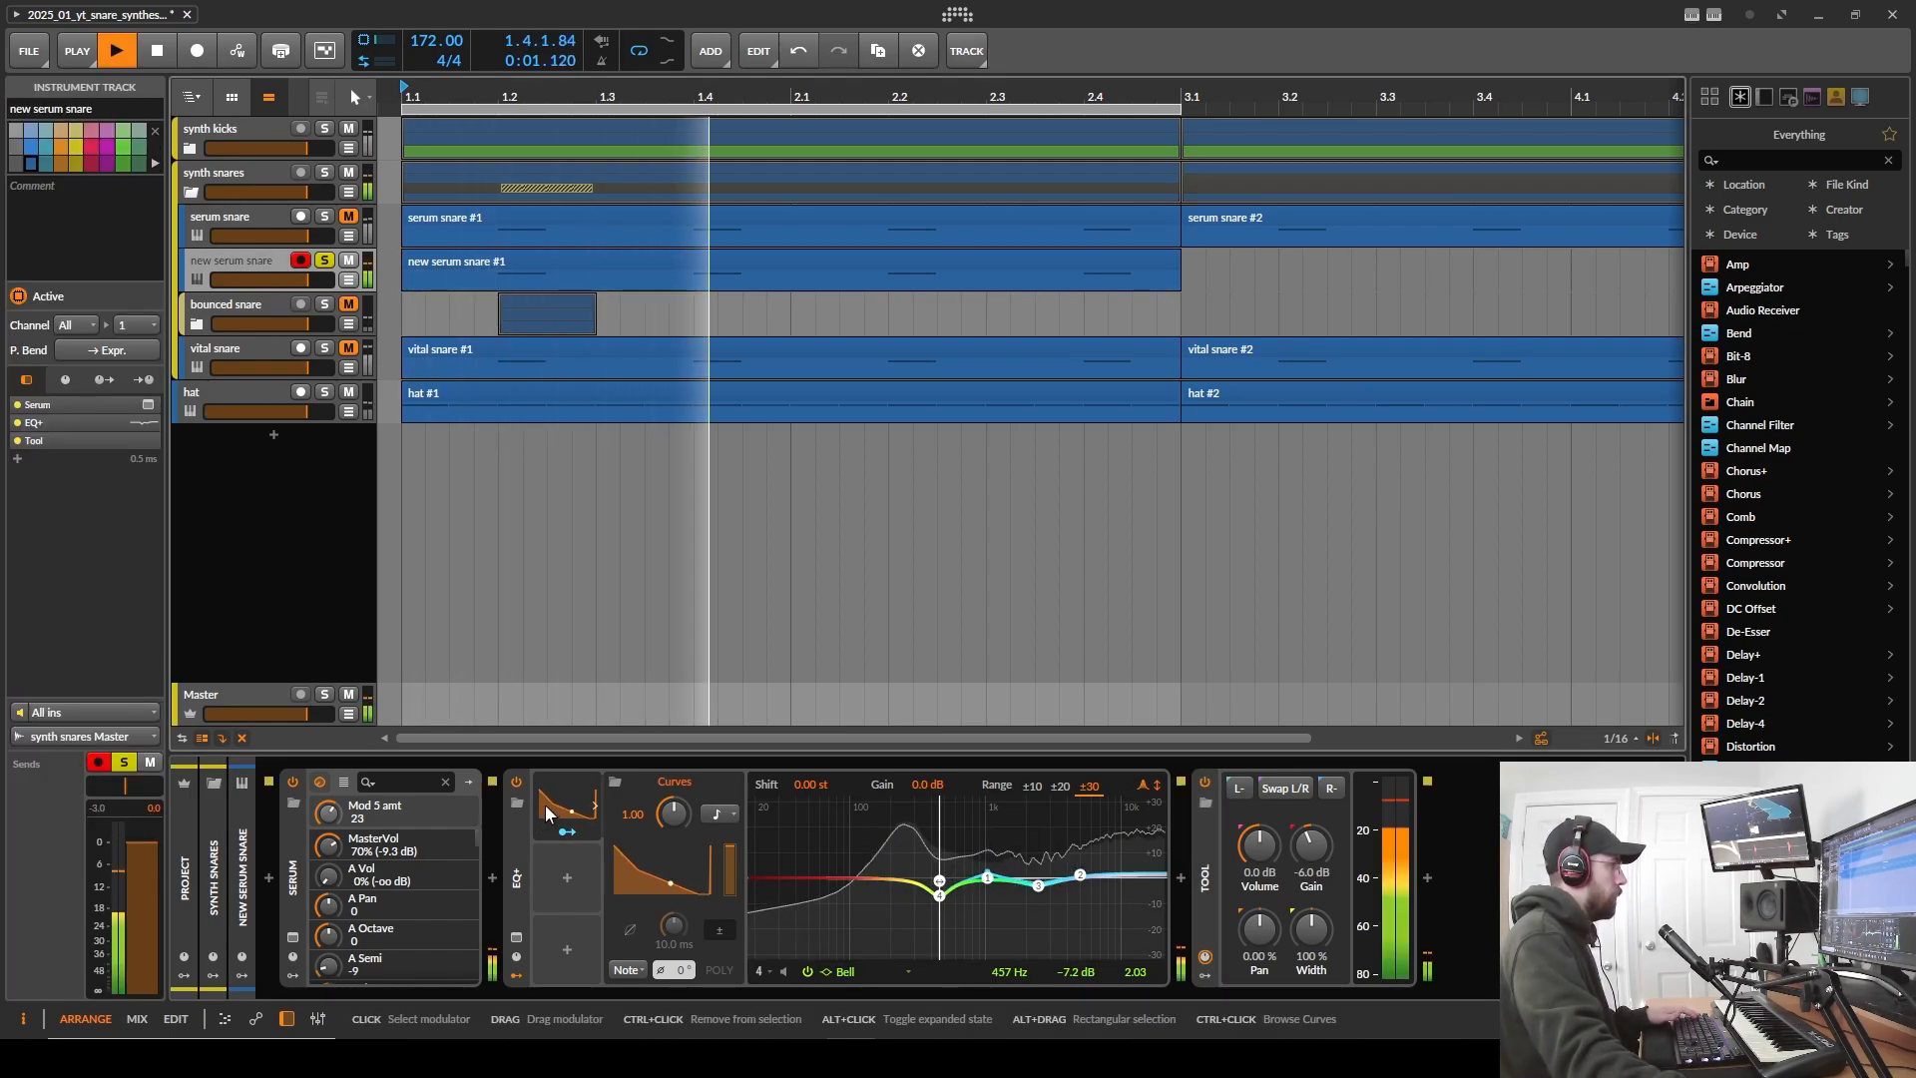
pyautogui.press('space')
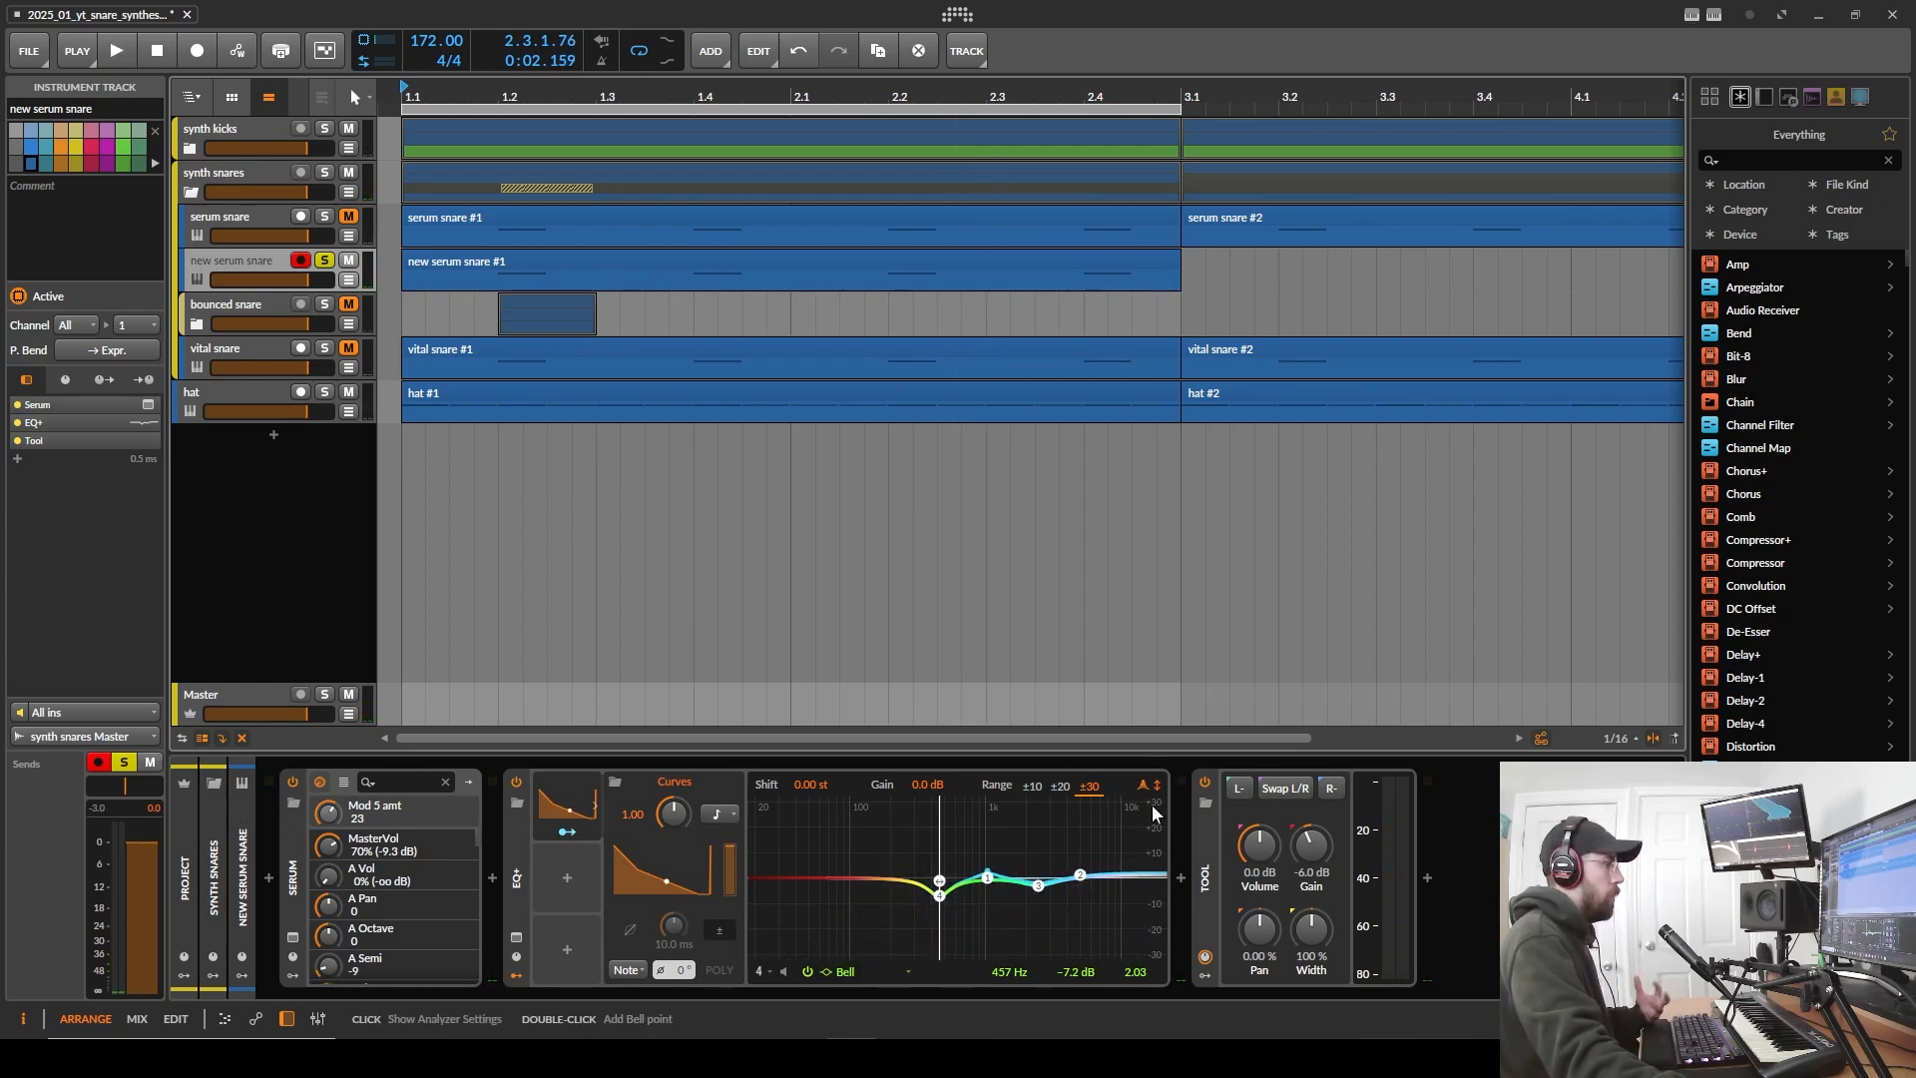
pyautogui.press('space')
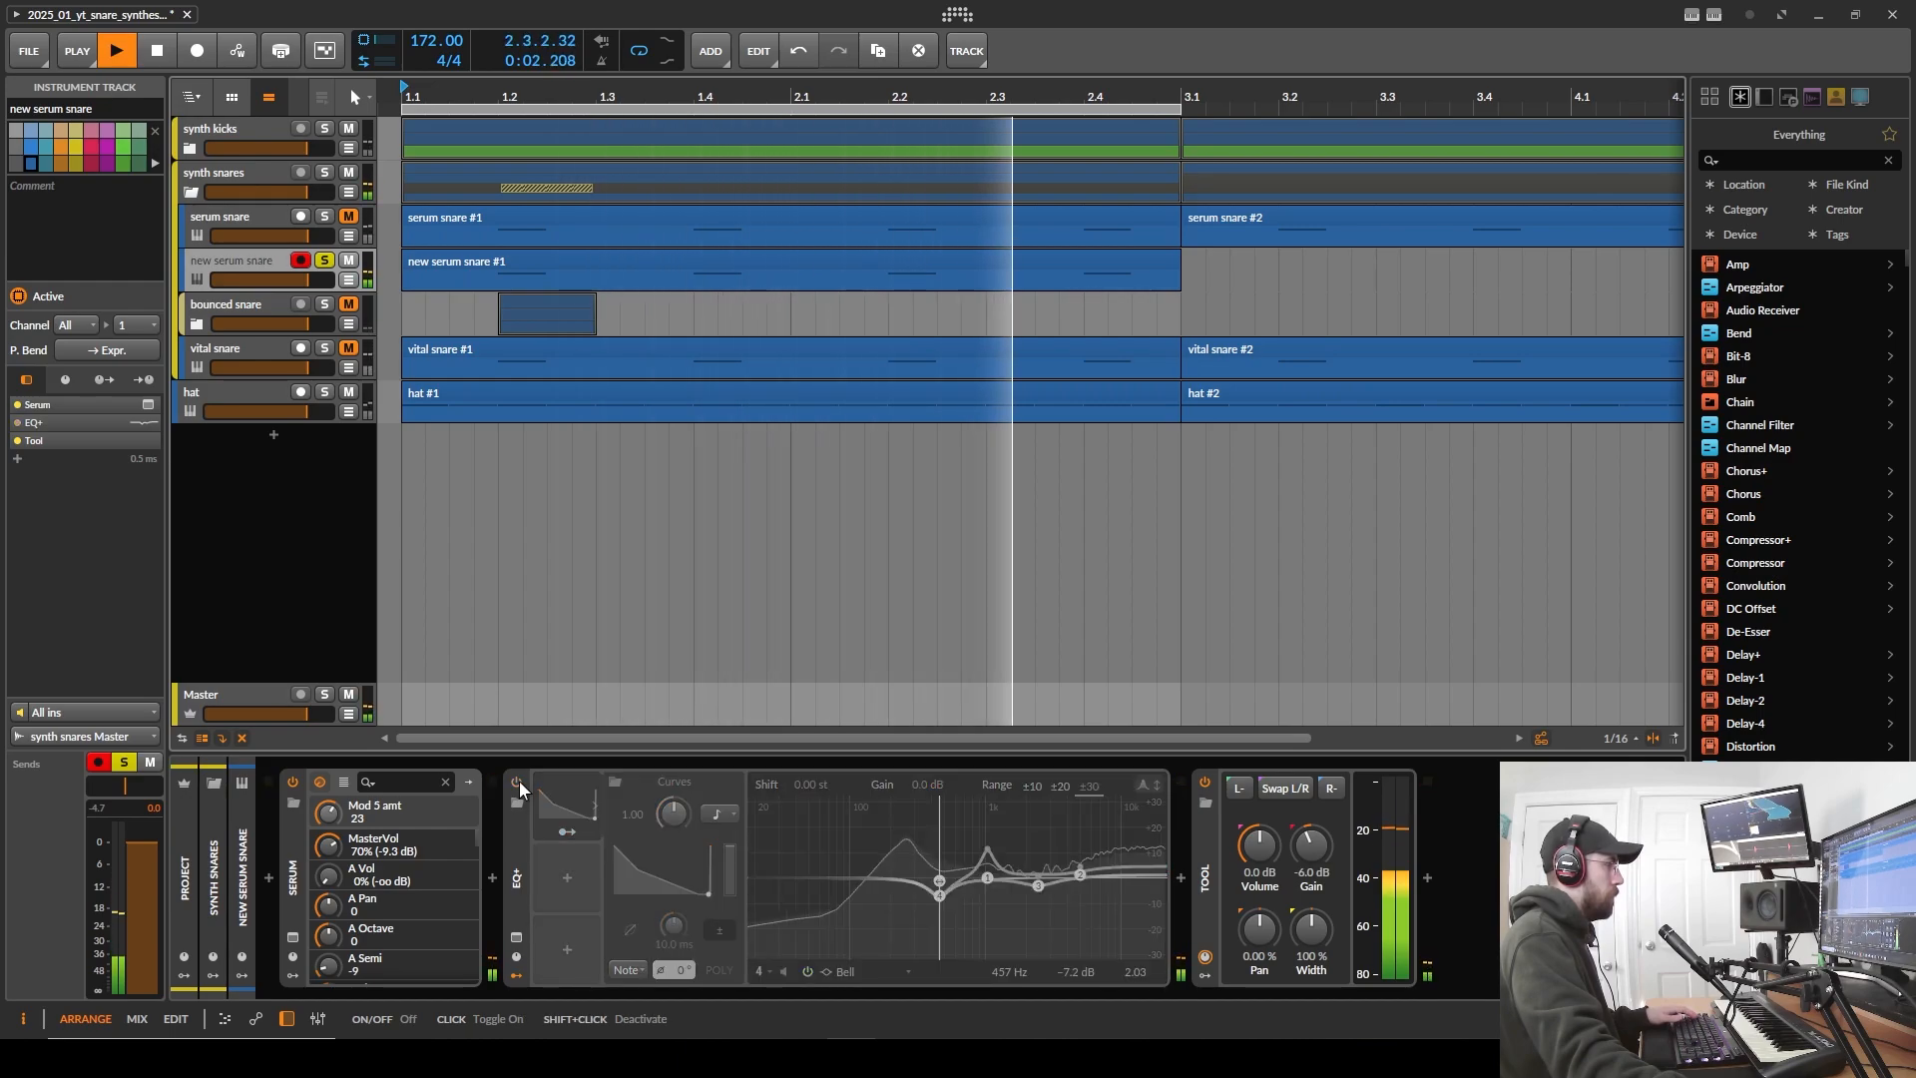
pyautogui.press('space')
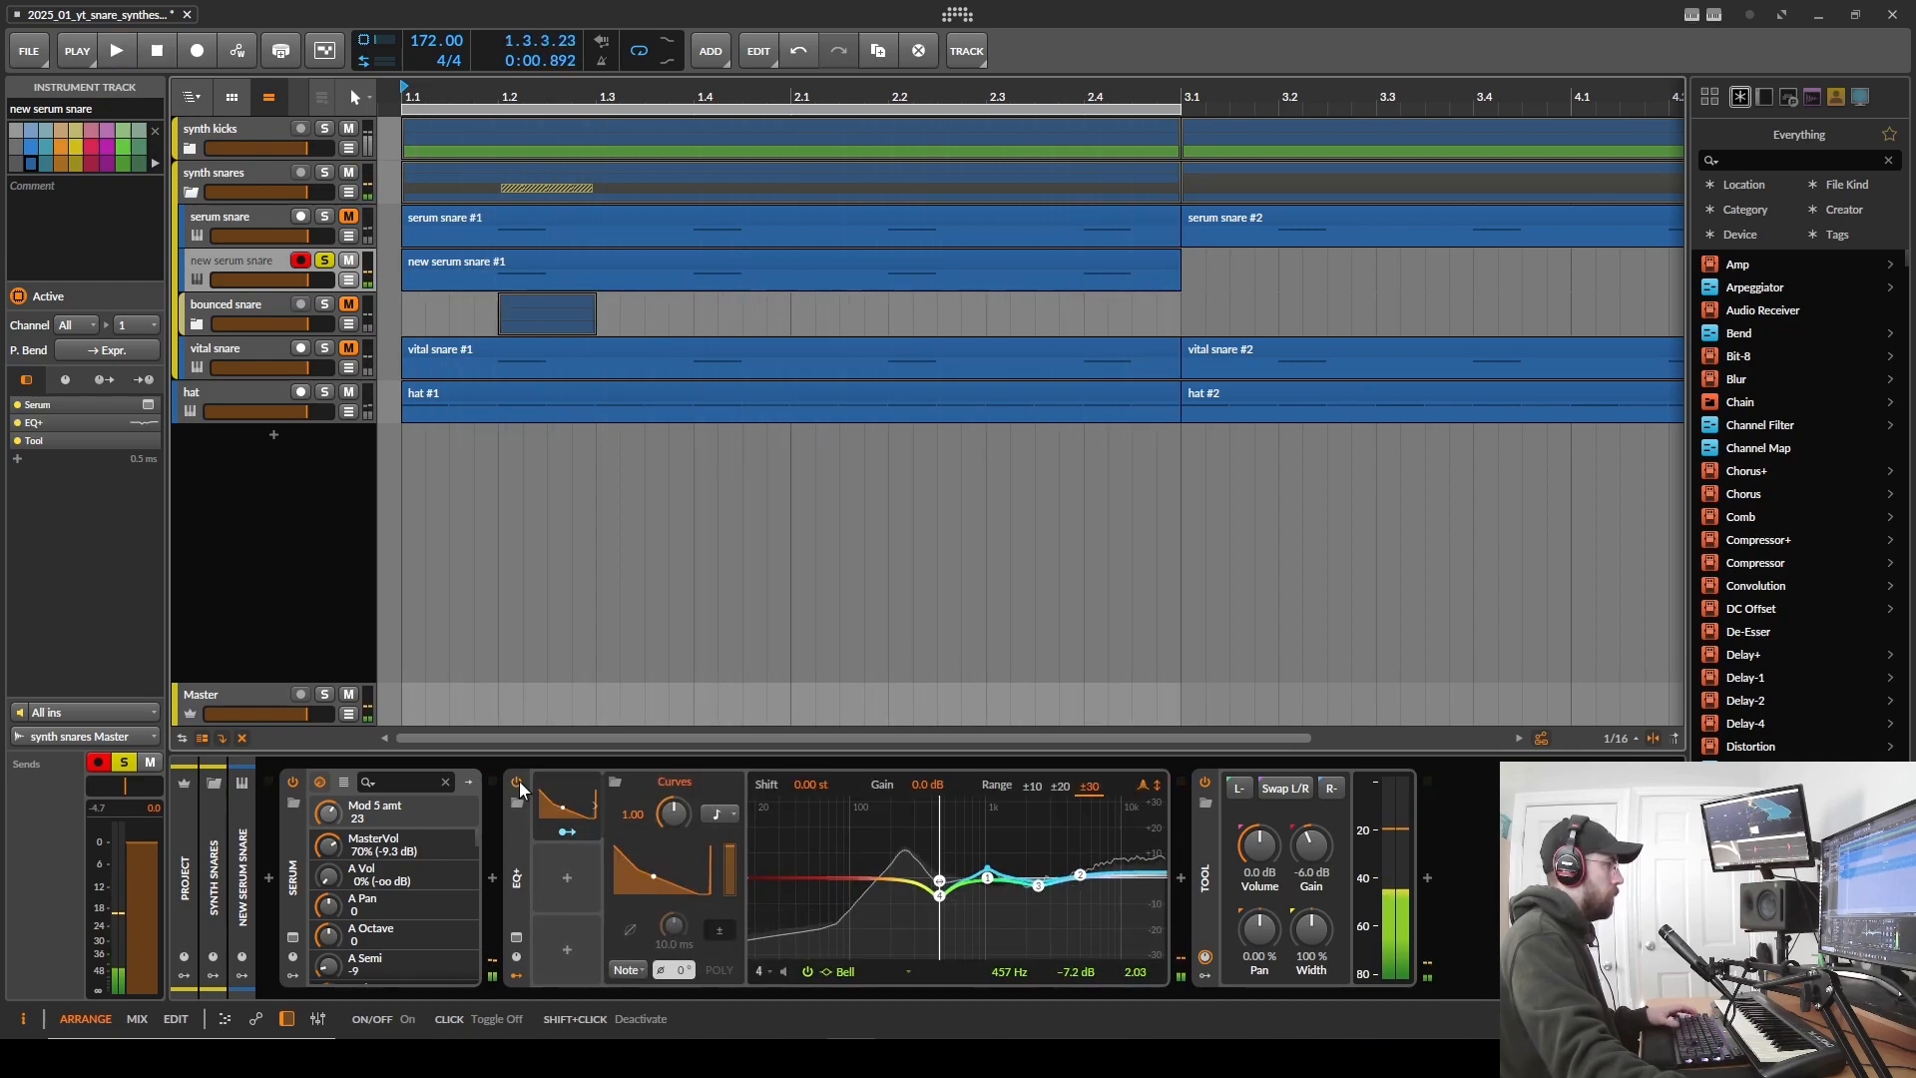
# - Collapse the Tool and EQ+ devices in the chain and briefly play the snare
pyautogui.doubleClick(1206, 878)
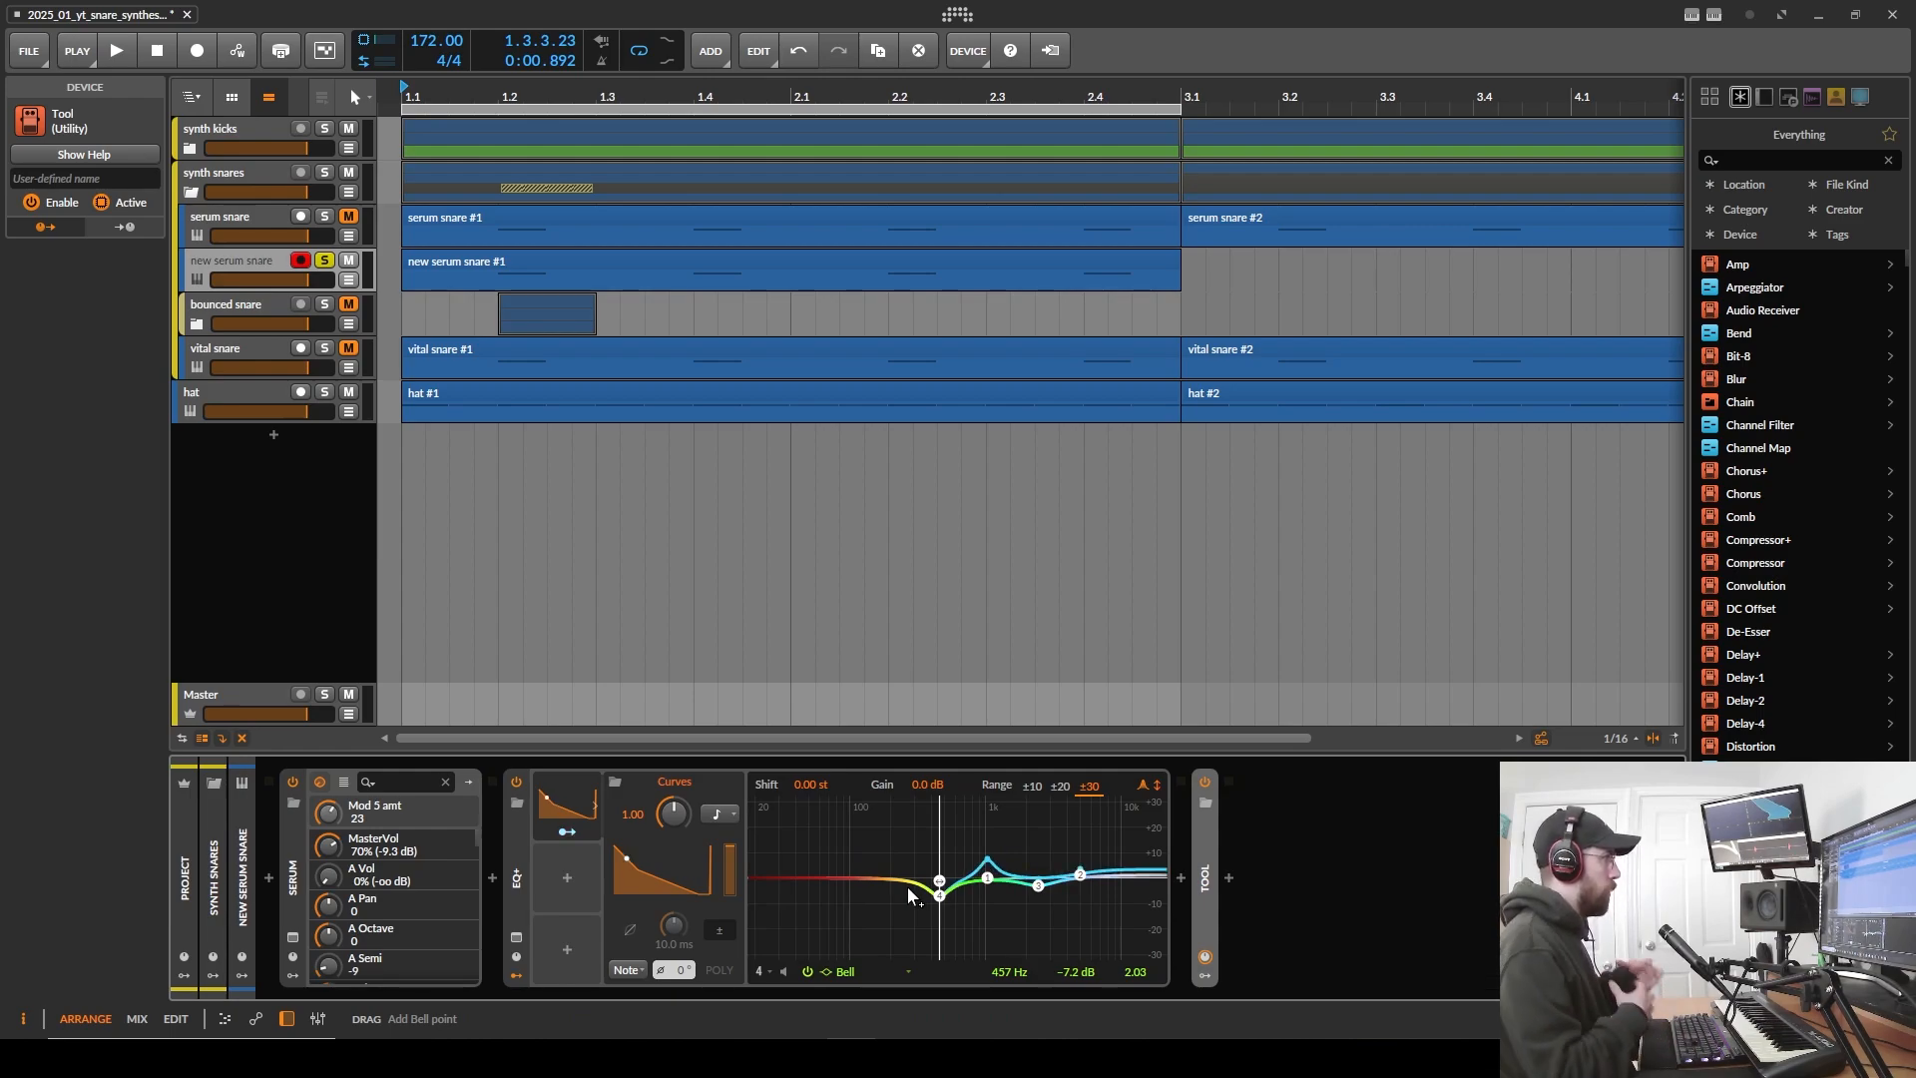
pyautogui.click(521, 866)
pyautogui.click(524, 974)
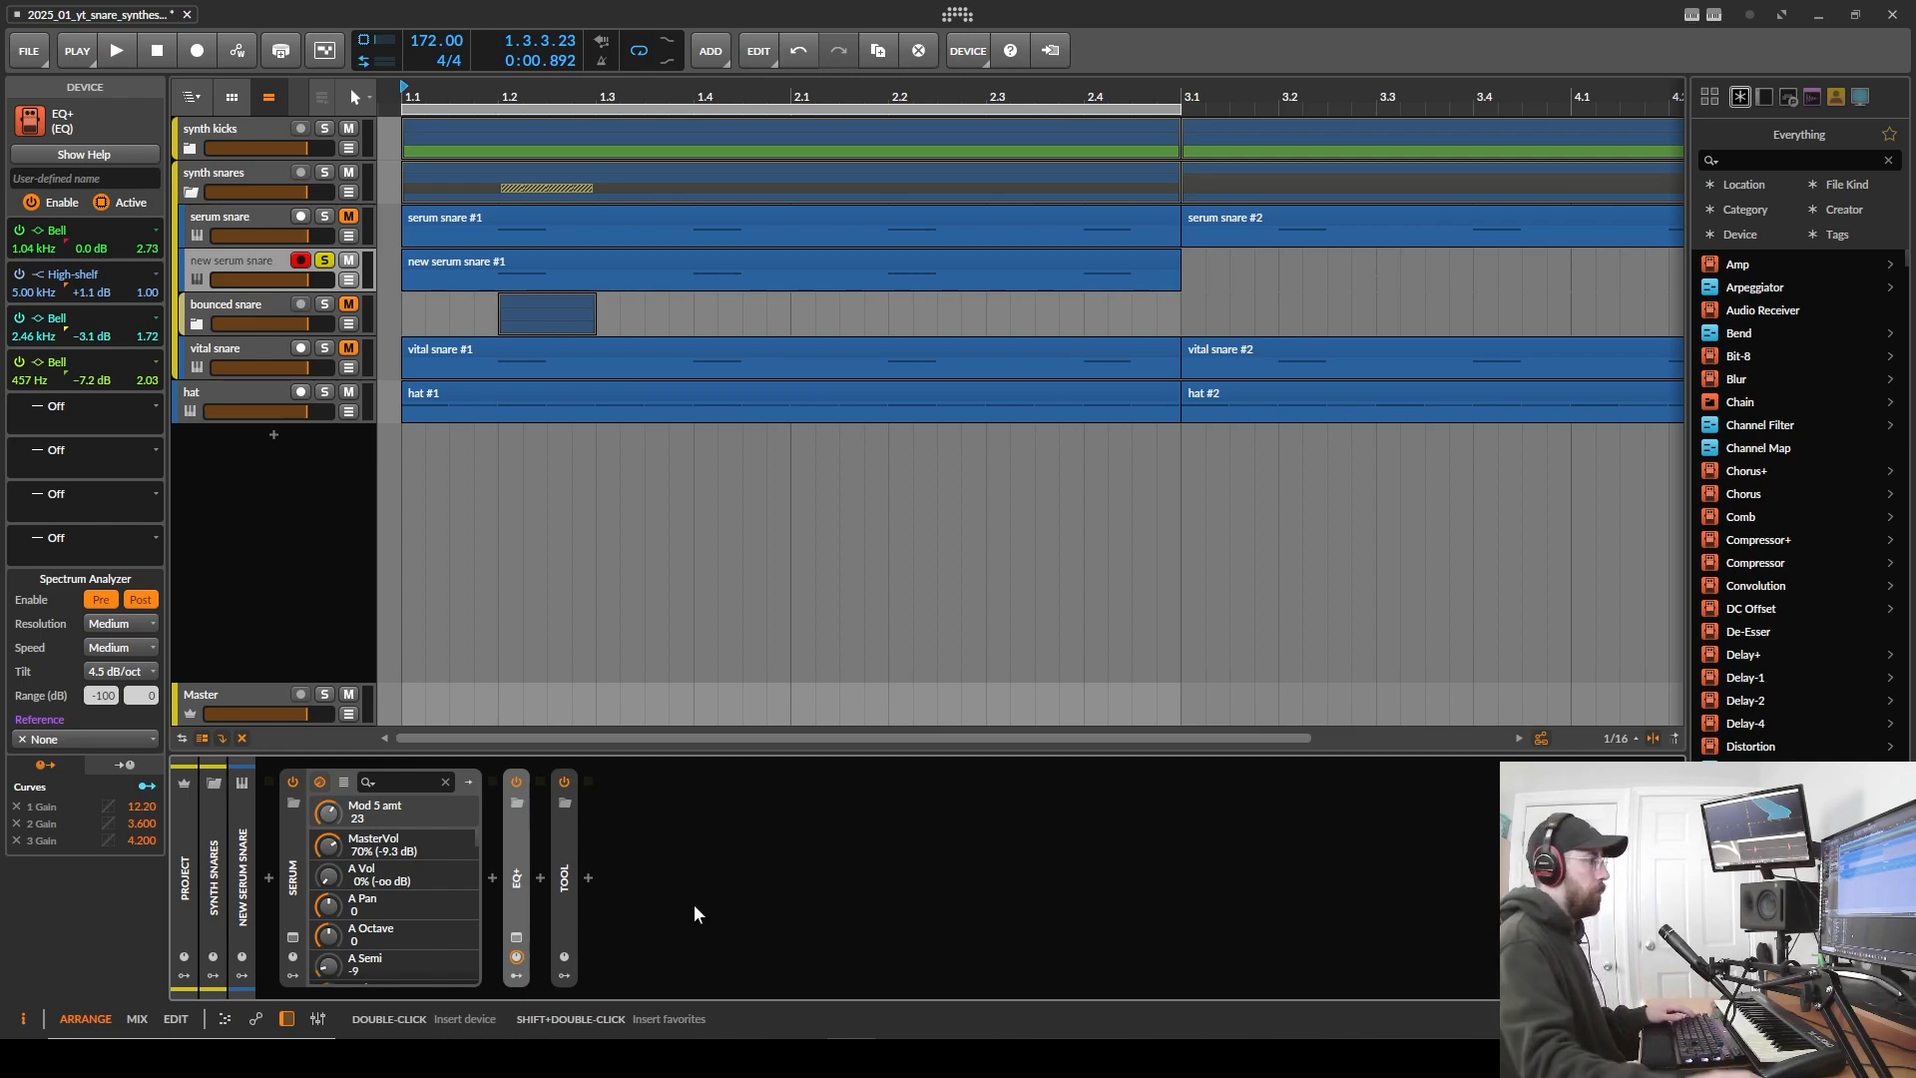
pyautogui.press('space')
pyautogui.press('space')
# - Insert a Mid-Side Split device between EQ+ and Tool
pyautogui.click(541, 877)
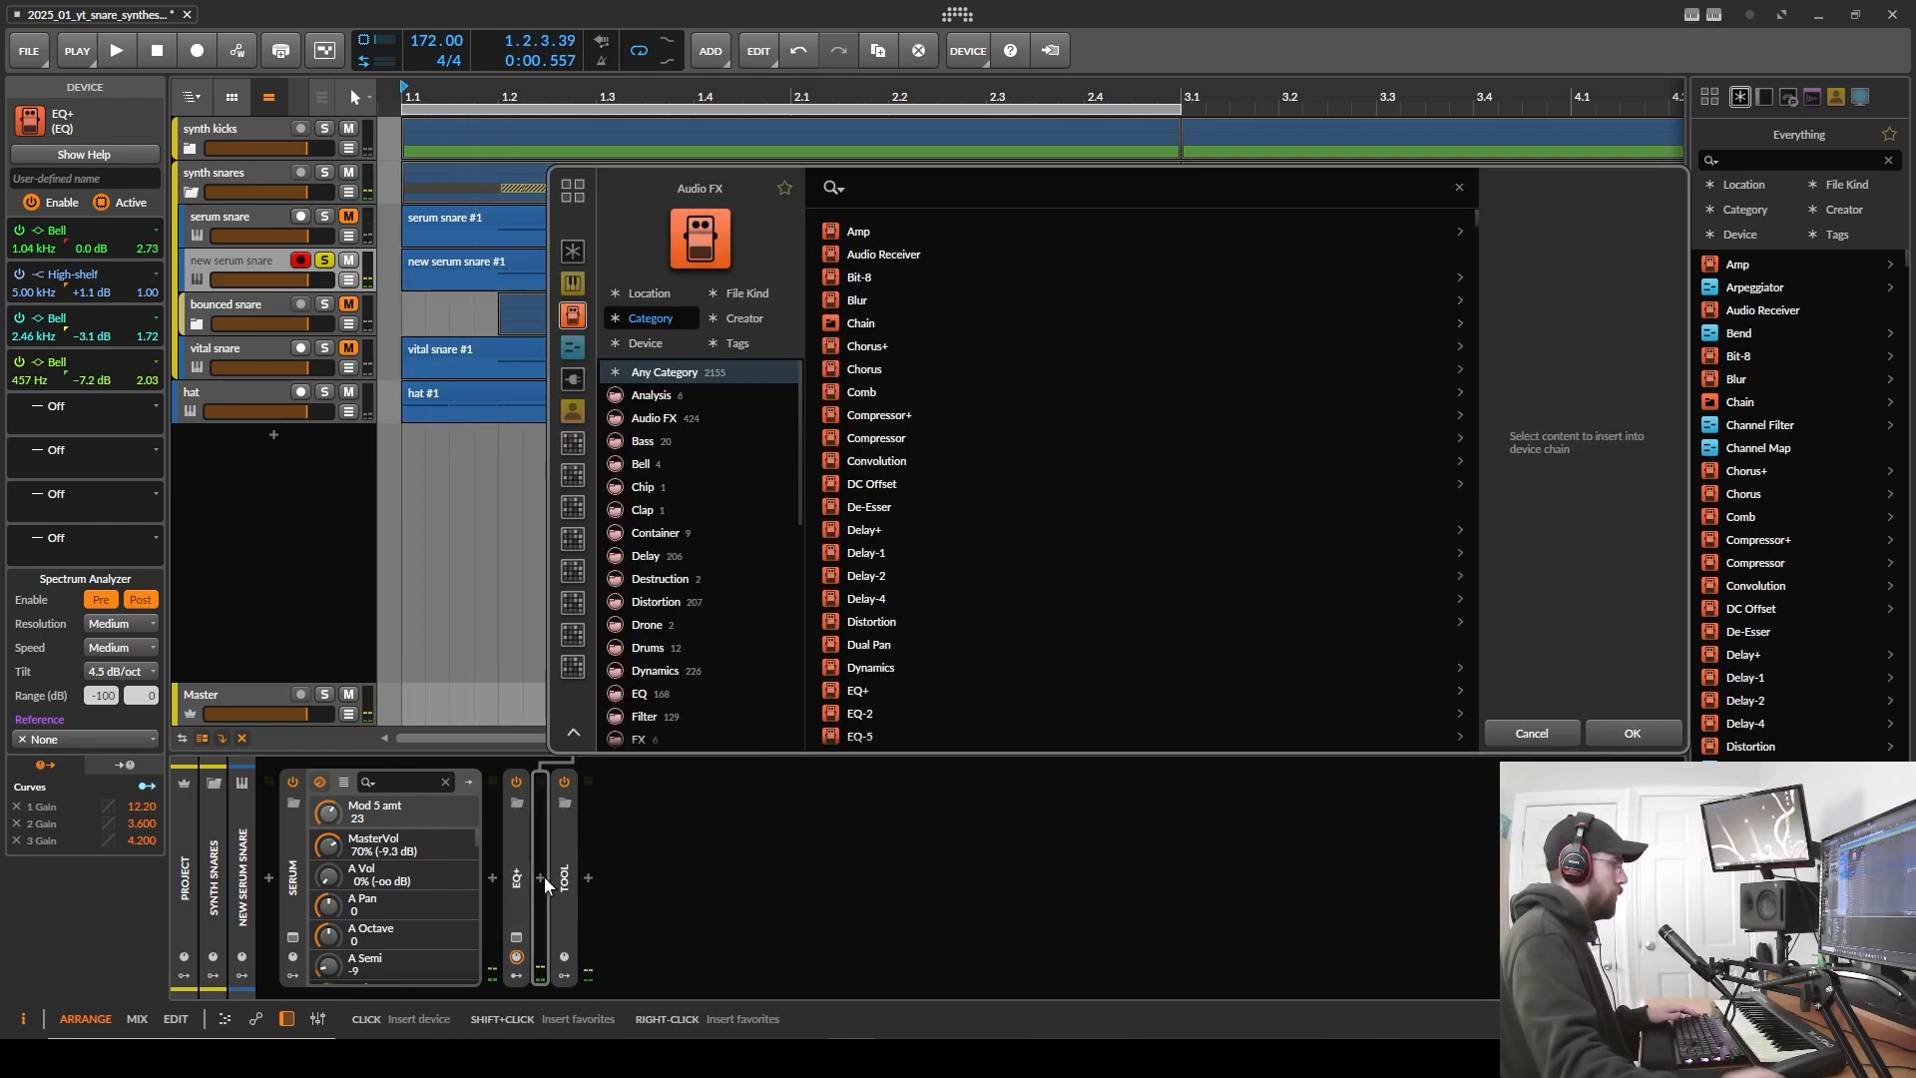
pyautogui.write('mid')
pyautogui.press('Down')
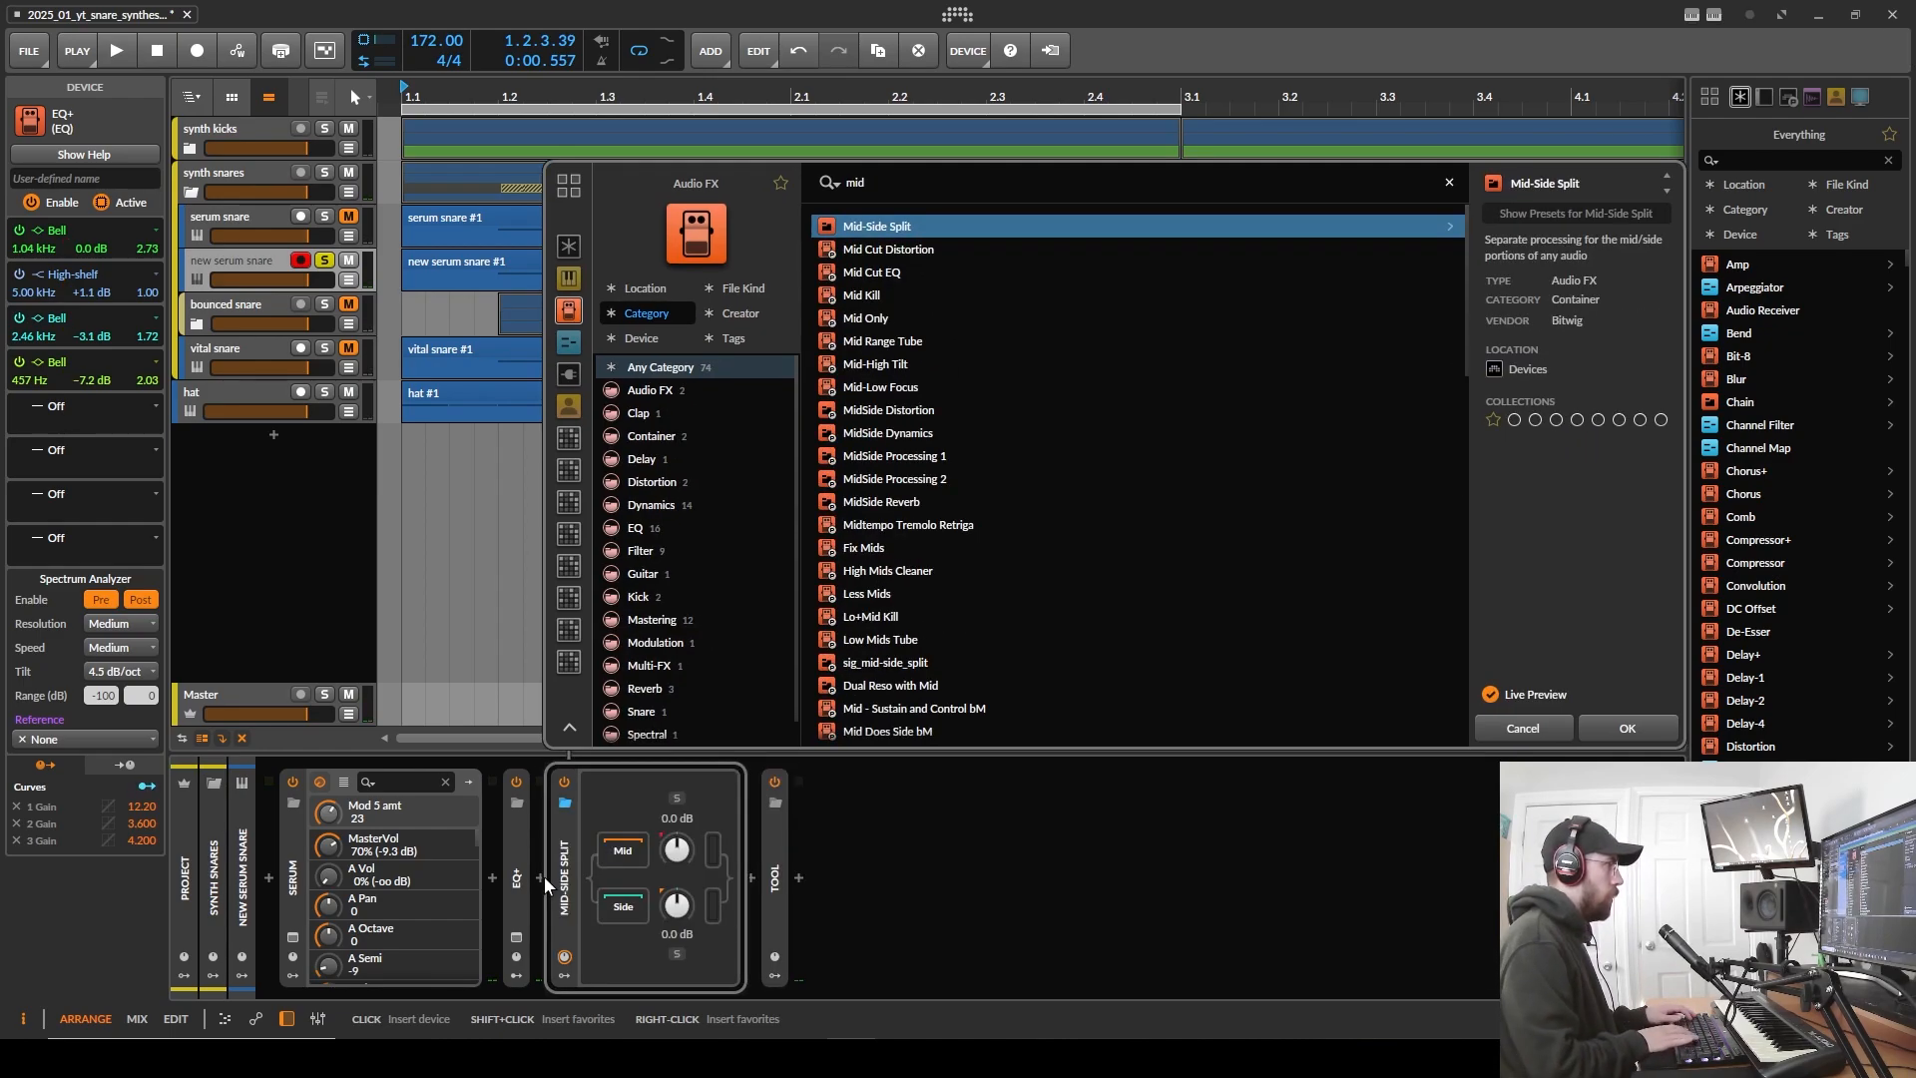
pyautogui.press('Return')
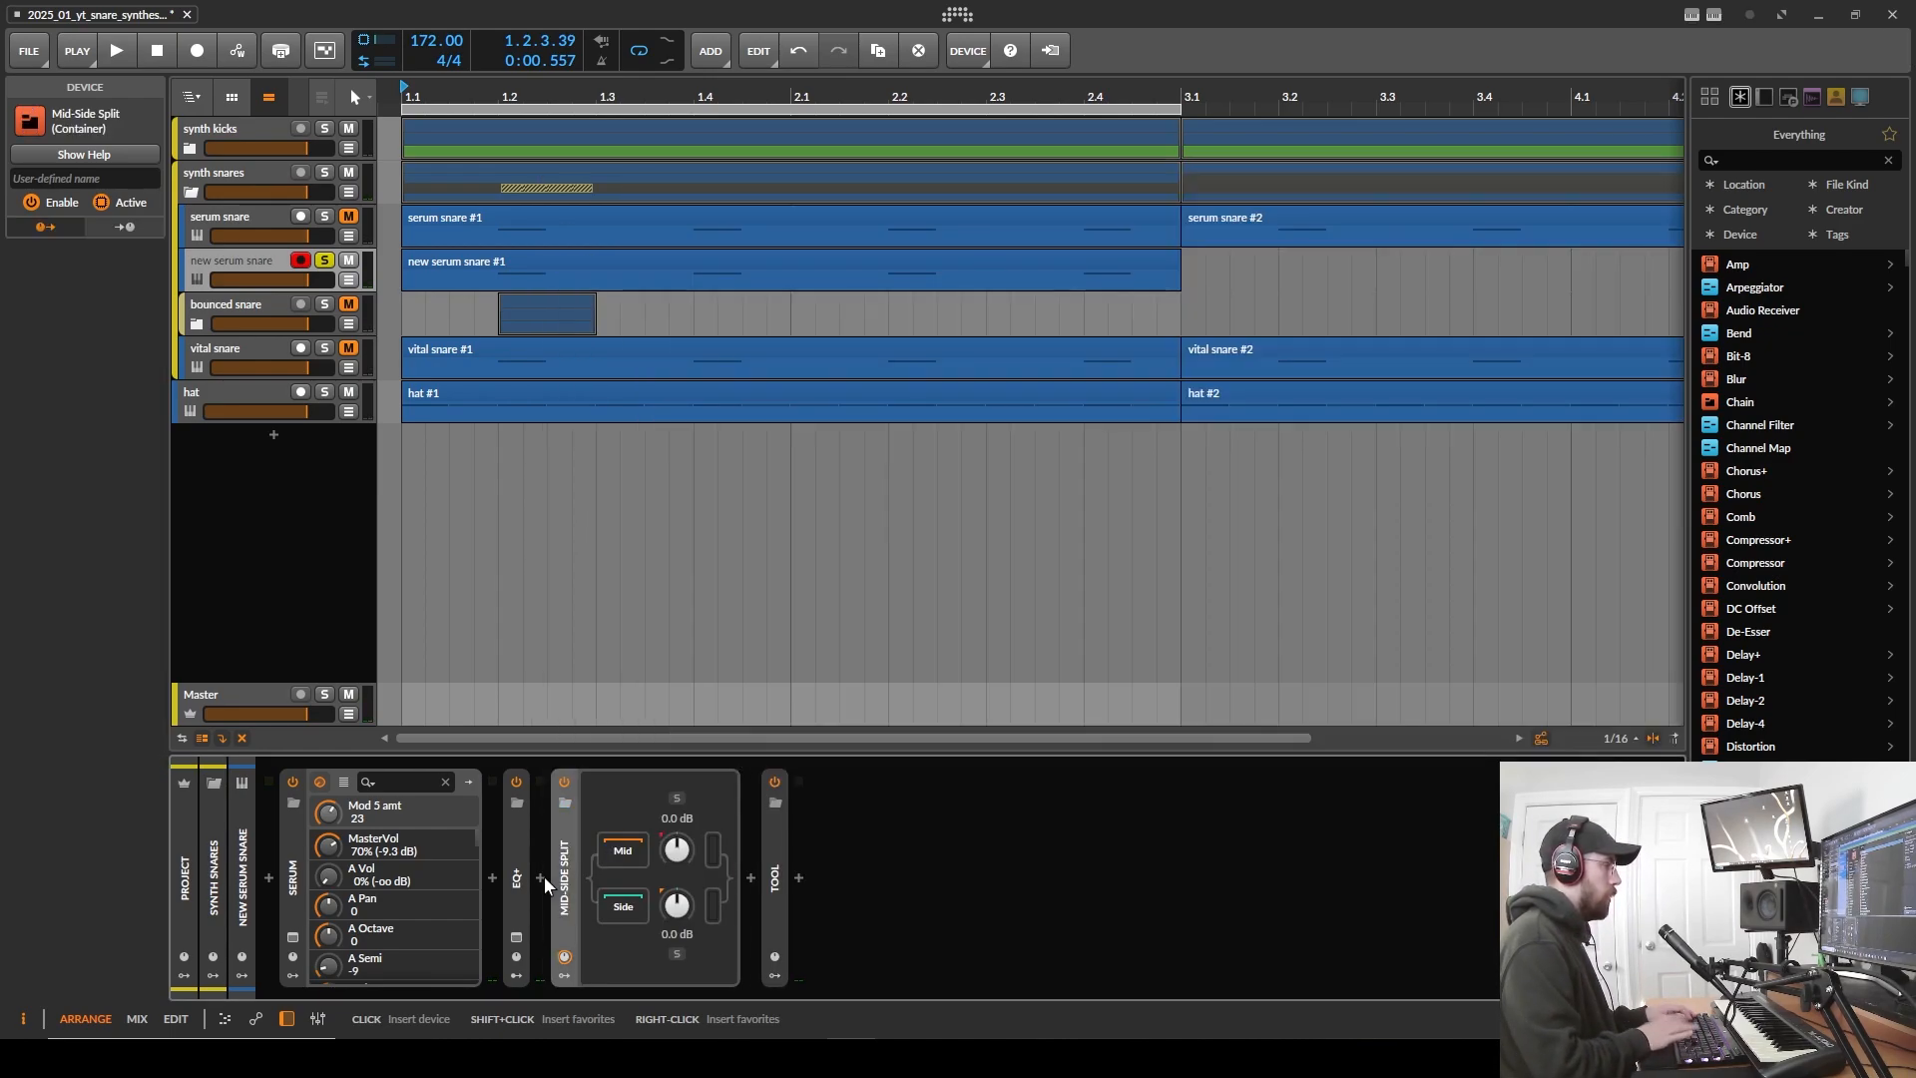
# - Insert an EQ+ device in the Side chain of the Mid-Side Split
pyautogui.click(618, 906)
pyautogui.click(746, 883)
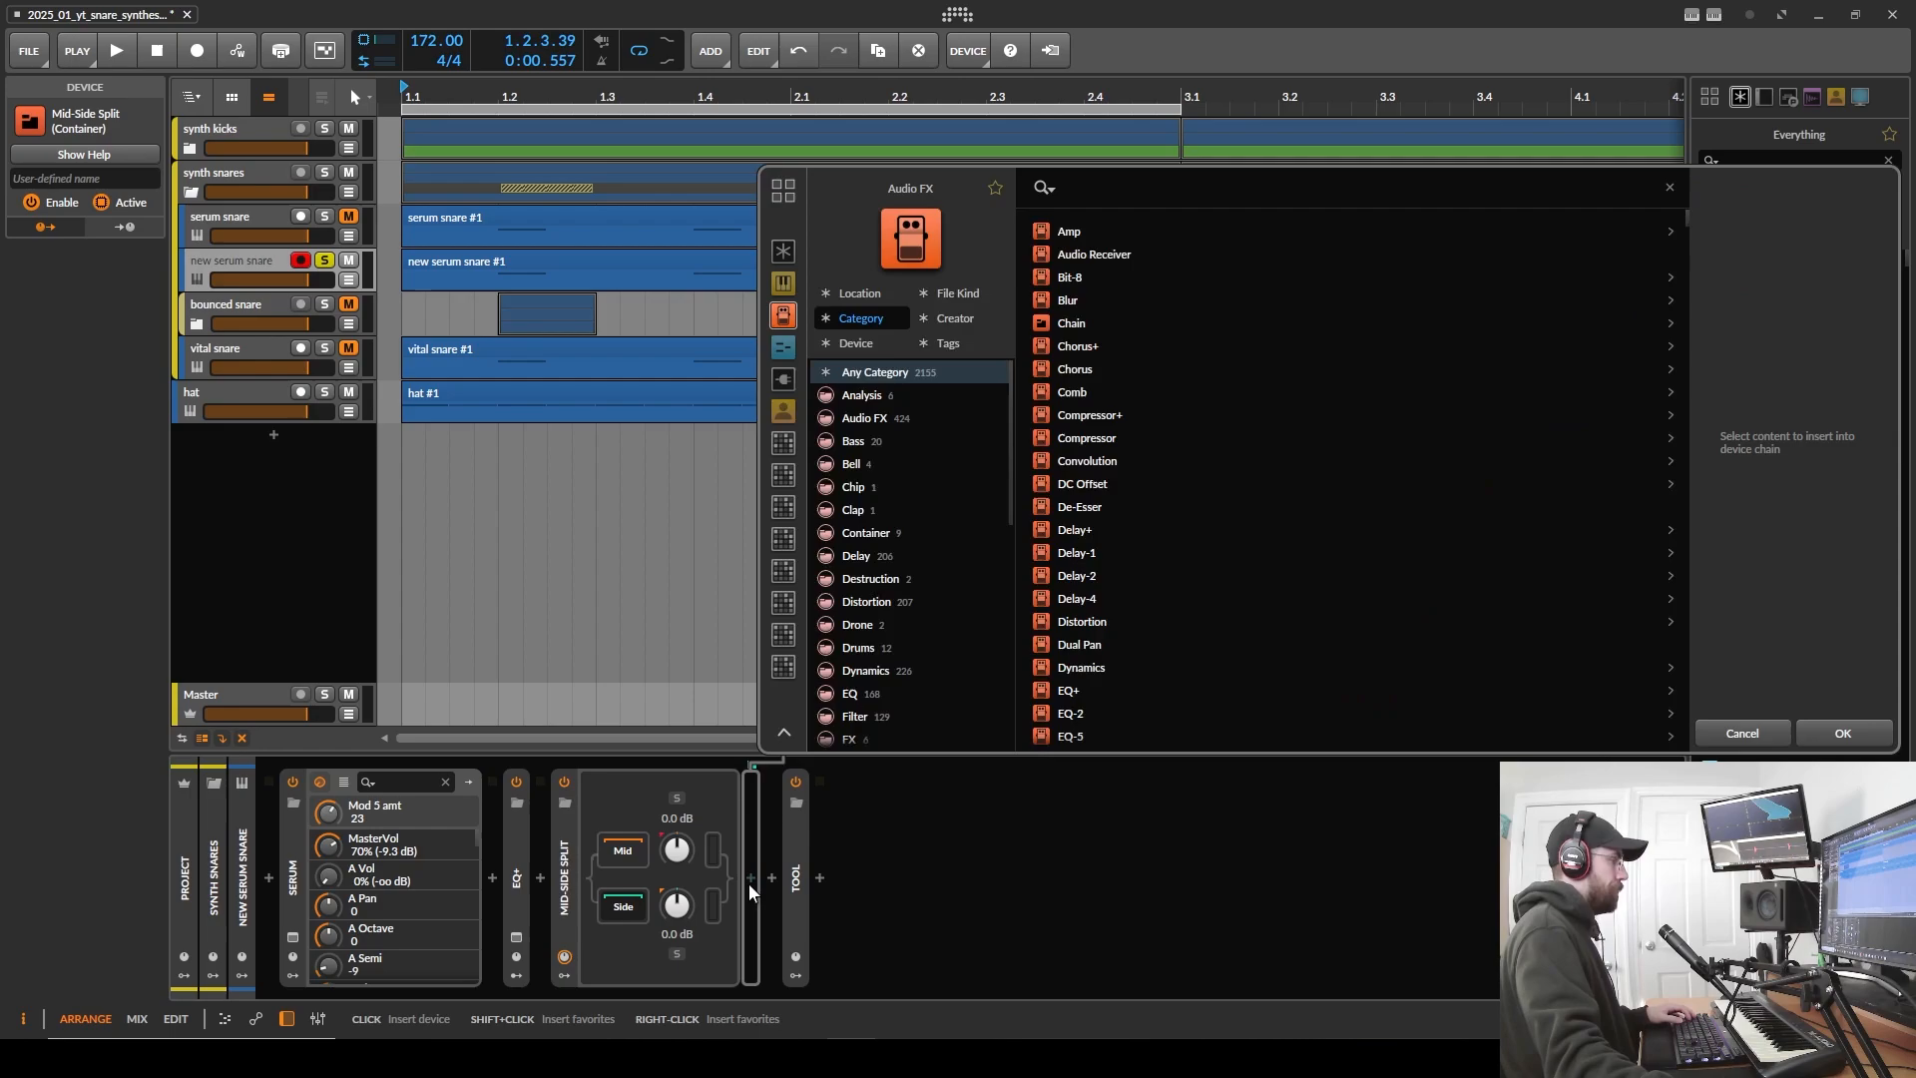
pyautogui.write('eq')
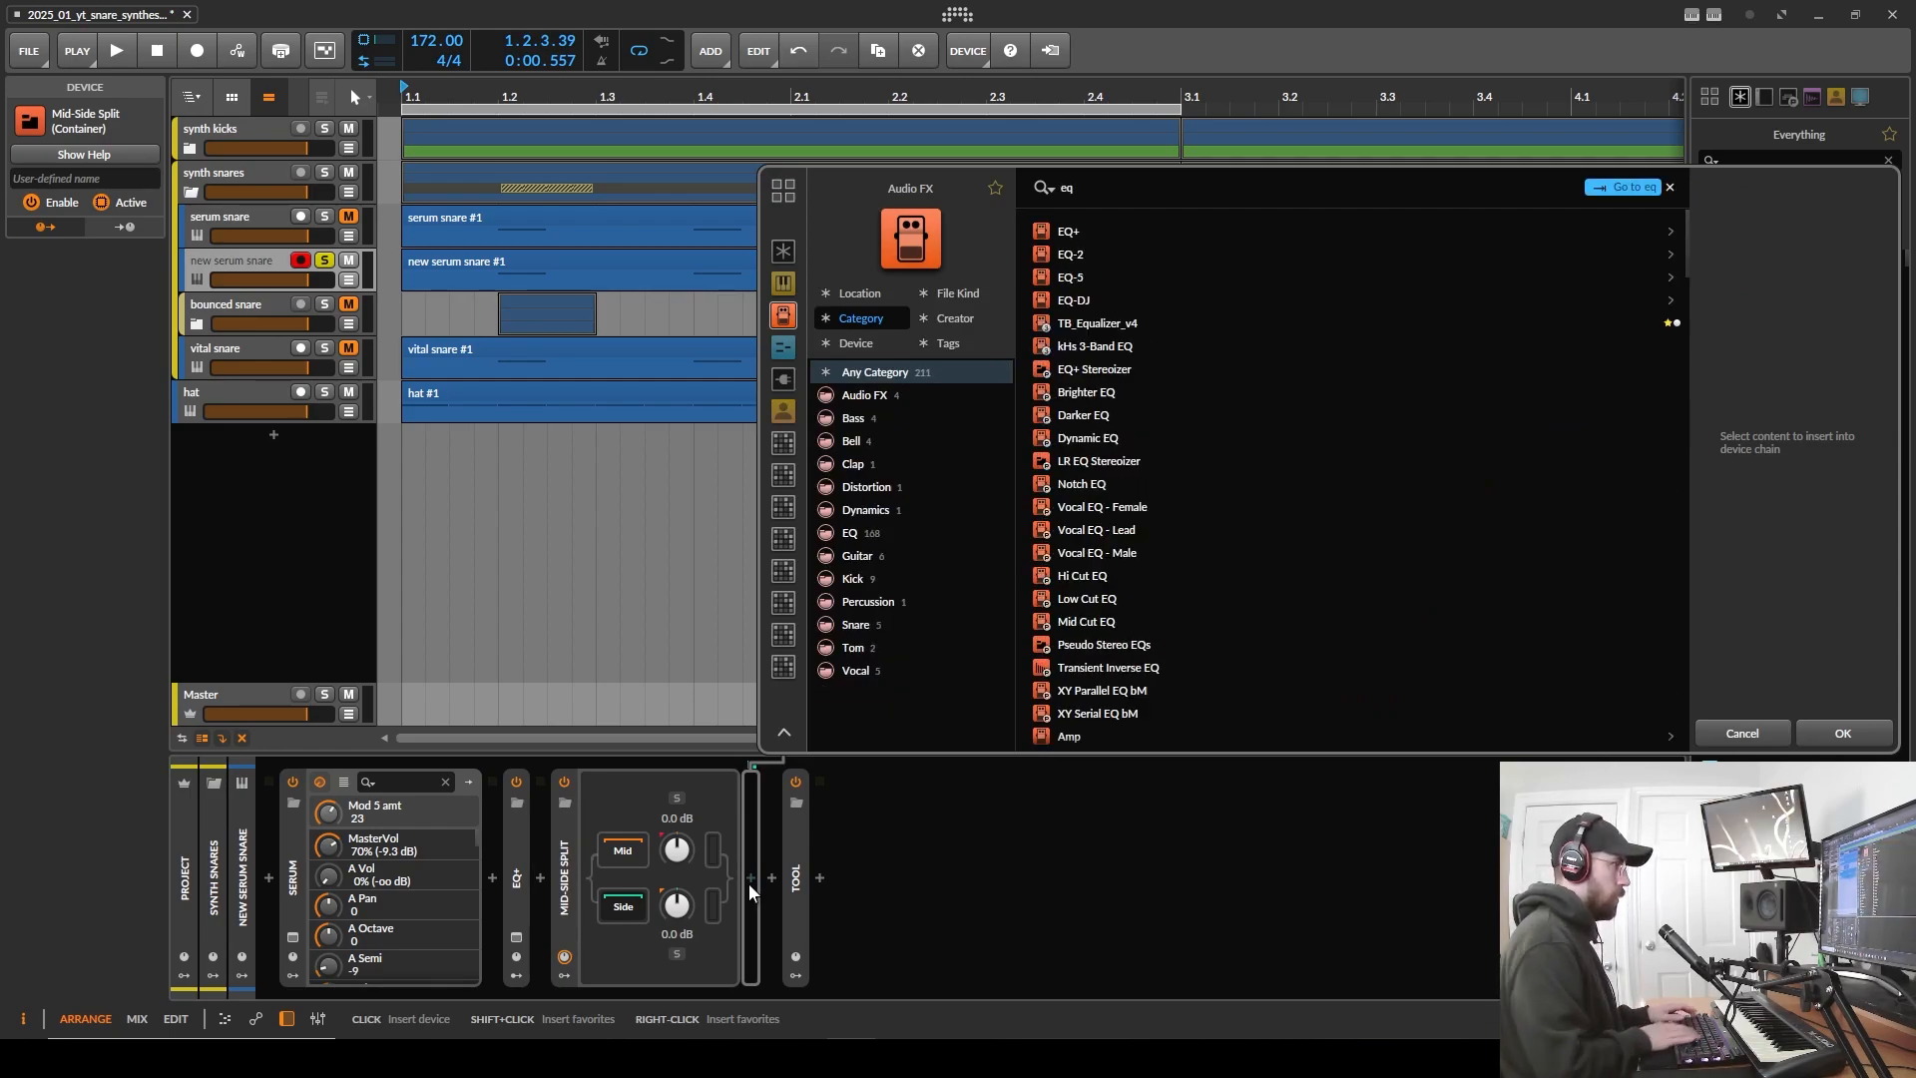
pyautogui.press('Down')
pyautogui.press('Return')
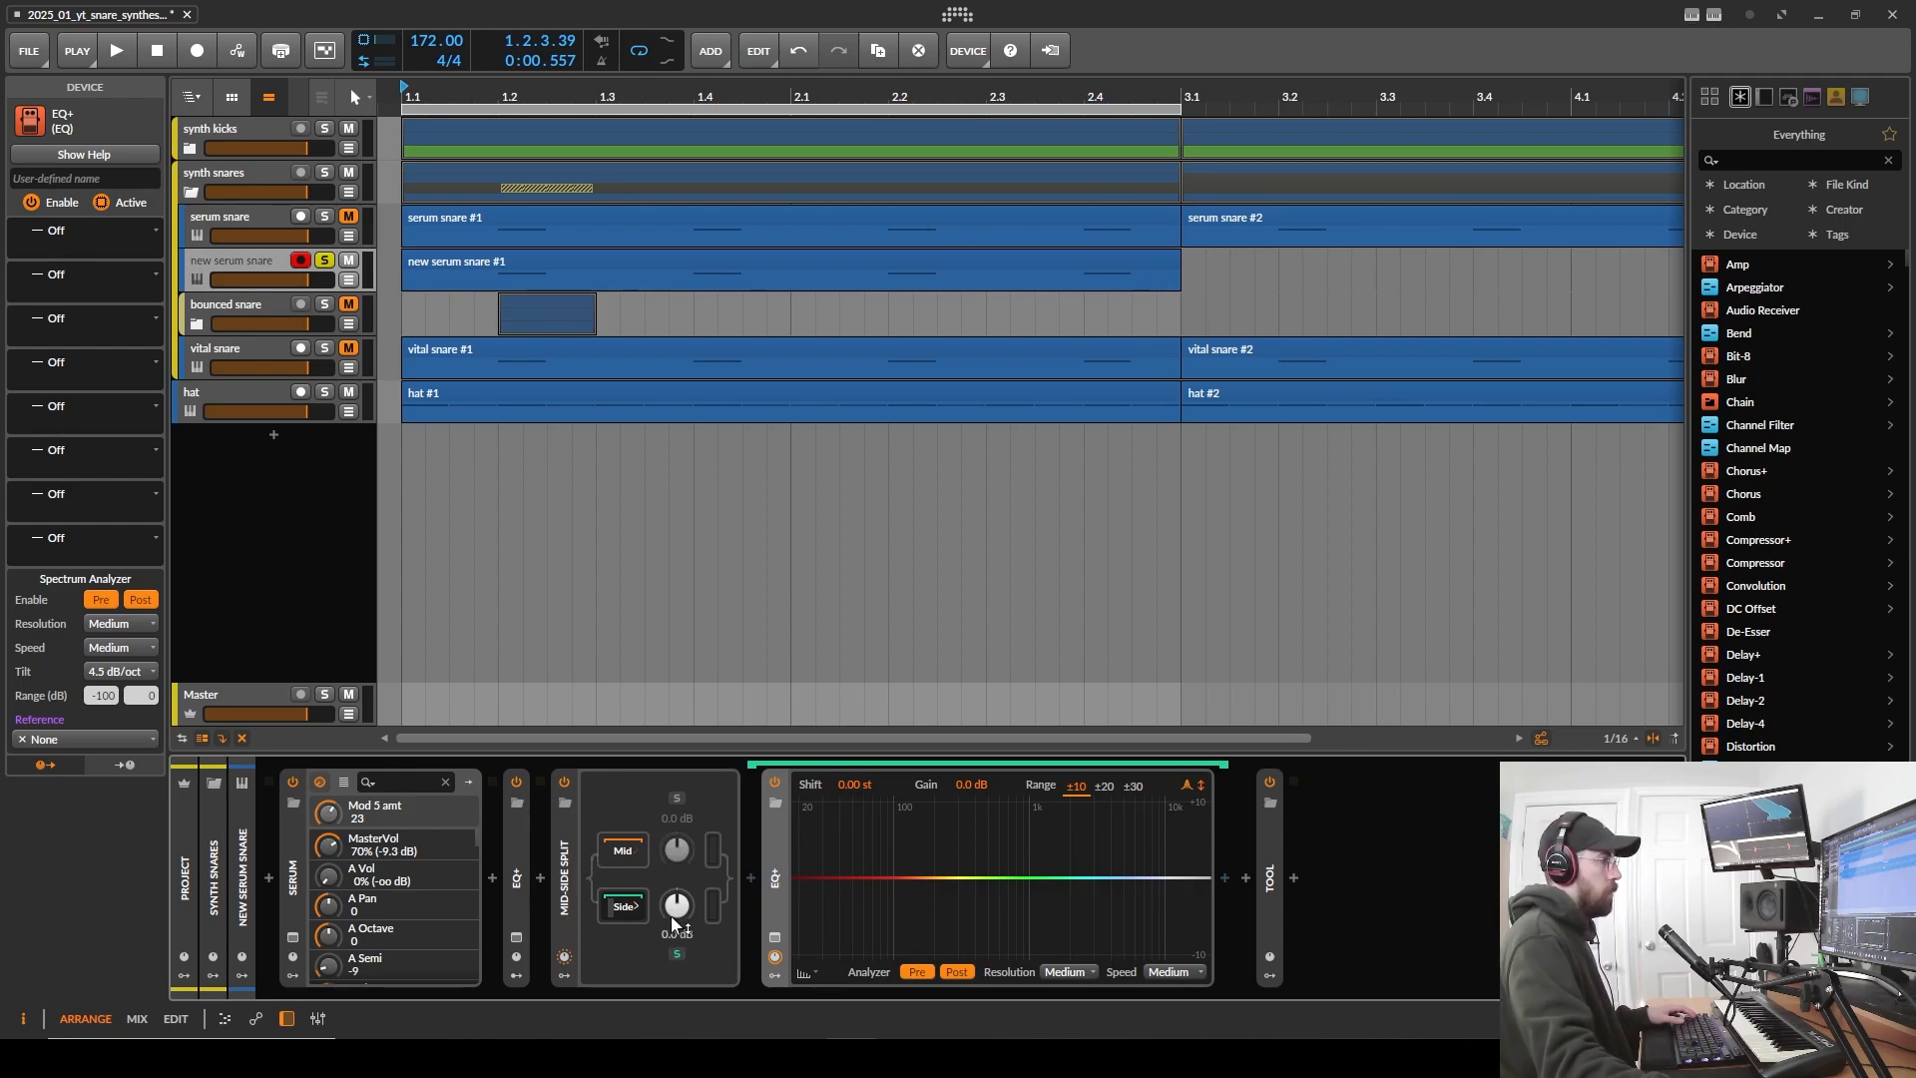
# - Add a high-shelf band at 807 Hz with +1.1 dB gain to the side EQ+ during playback
pyautogui.doubleClick(1026, 877)
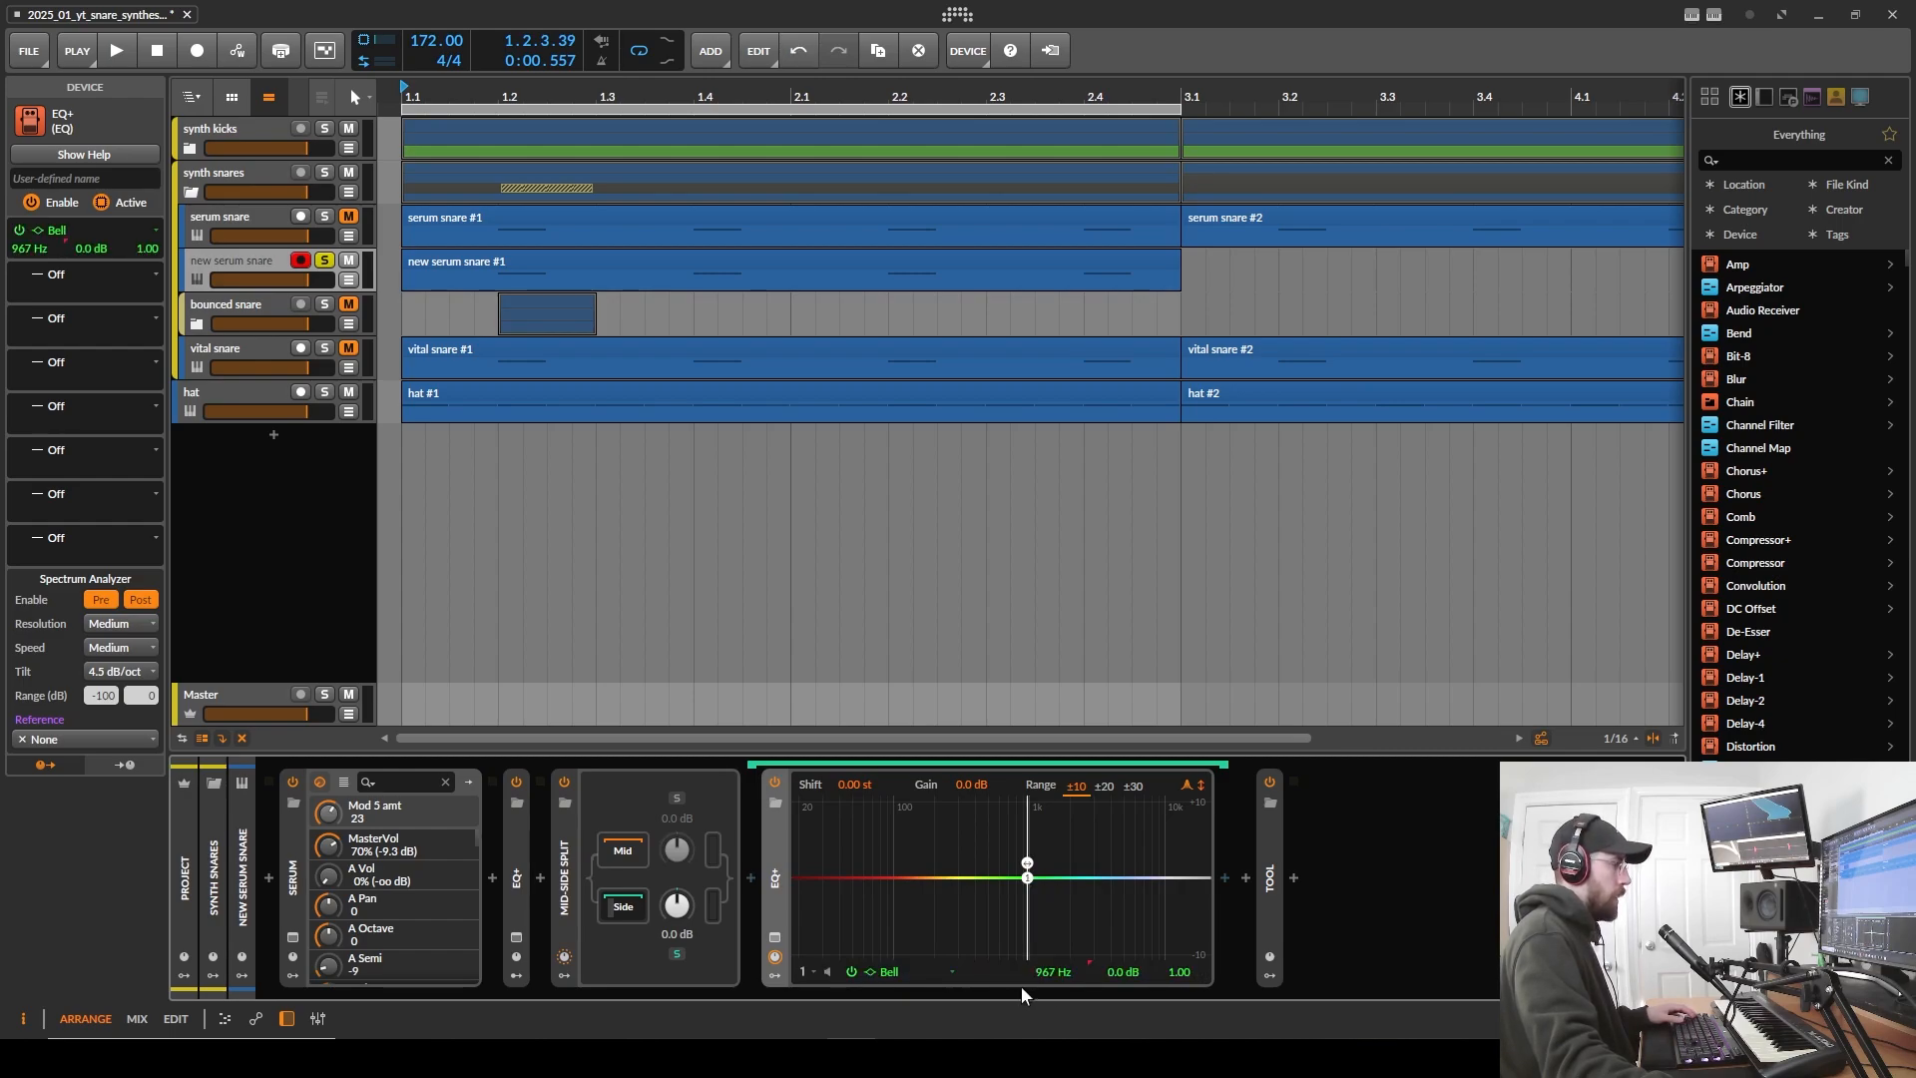
pyautogui.click(898, 975)
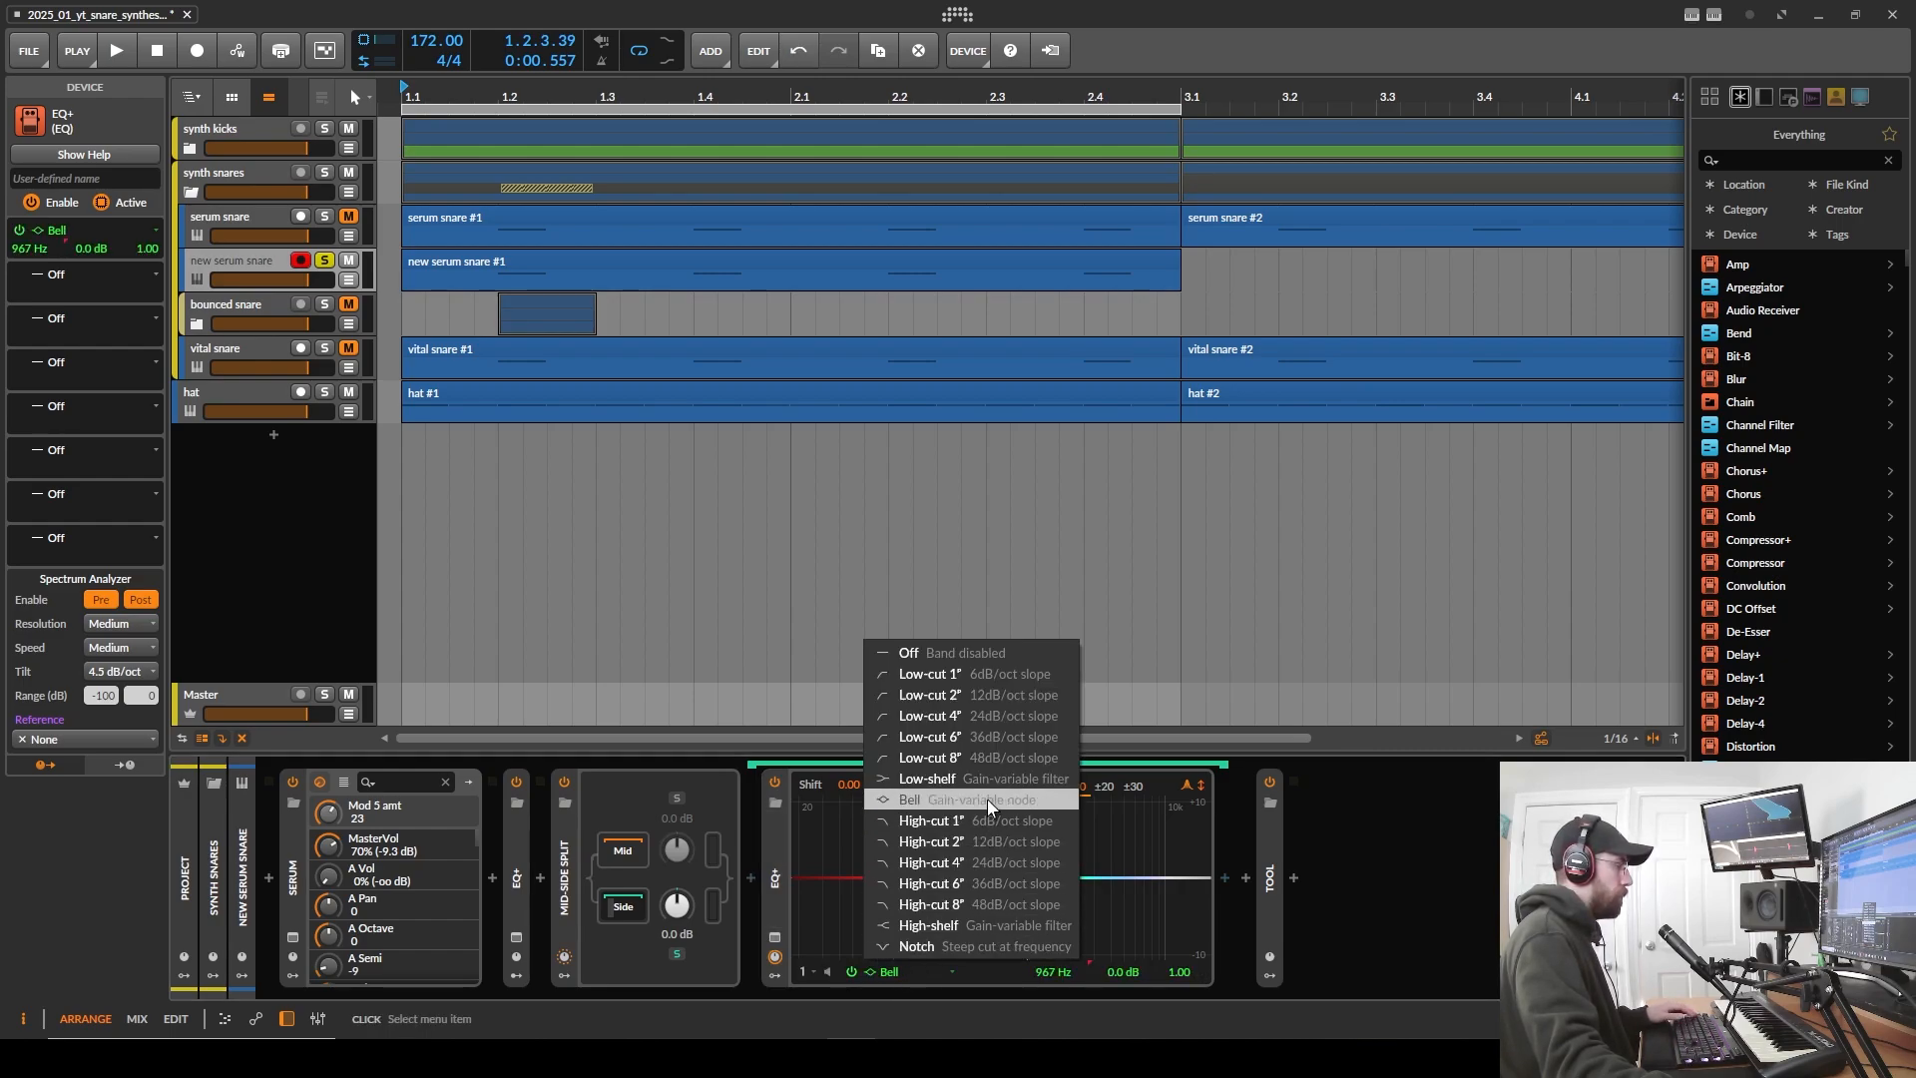
pyautogui.click(928, 925)
pyautogui.press('space')
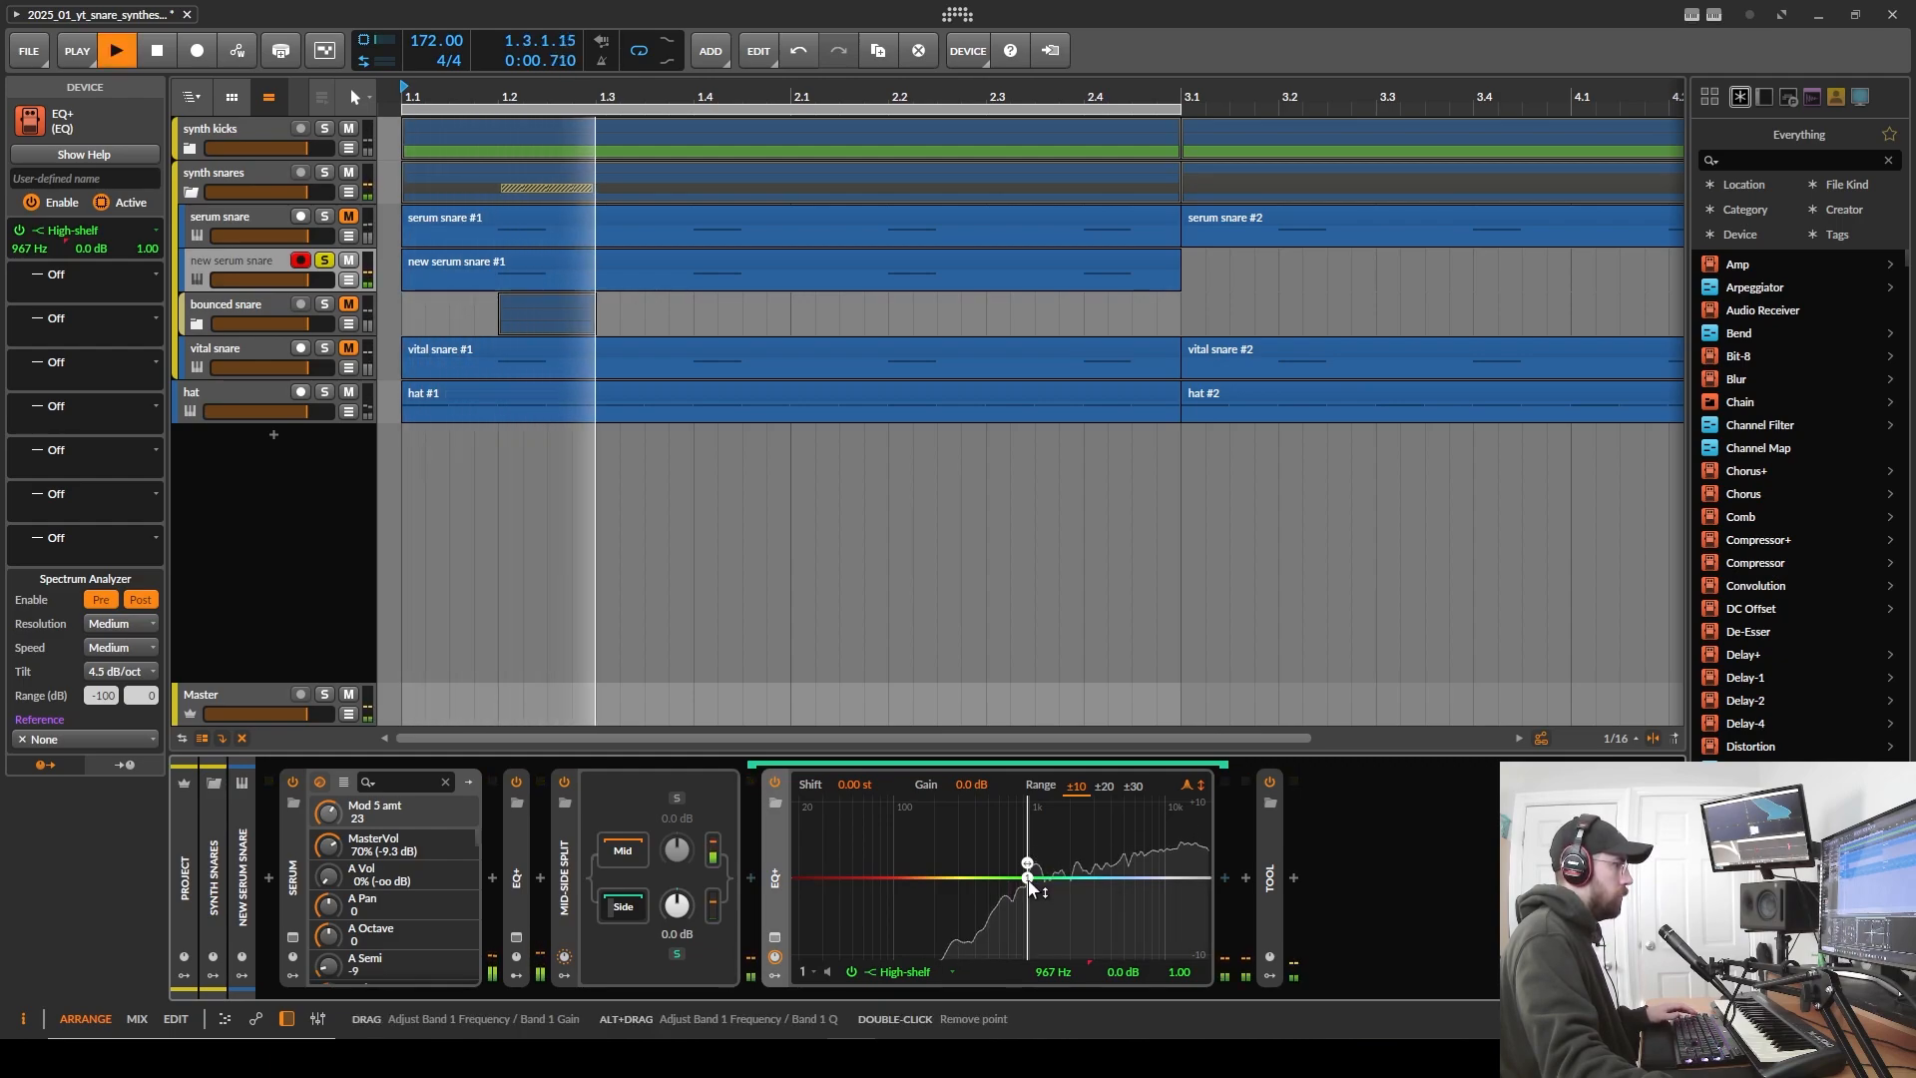
pyautogui.moveTo(1030, 885)
pyautogui.mouseDown()
pyautogui.moveTo(1028, 838)
pyautogui.moveTo(1020, 878)
pyautogui.mouseUp()
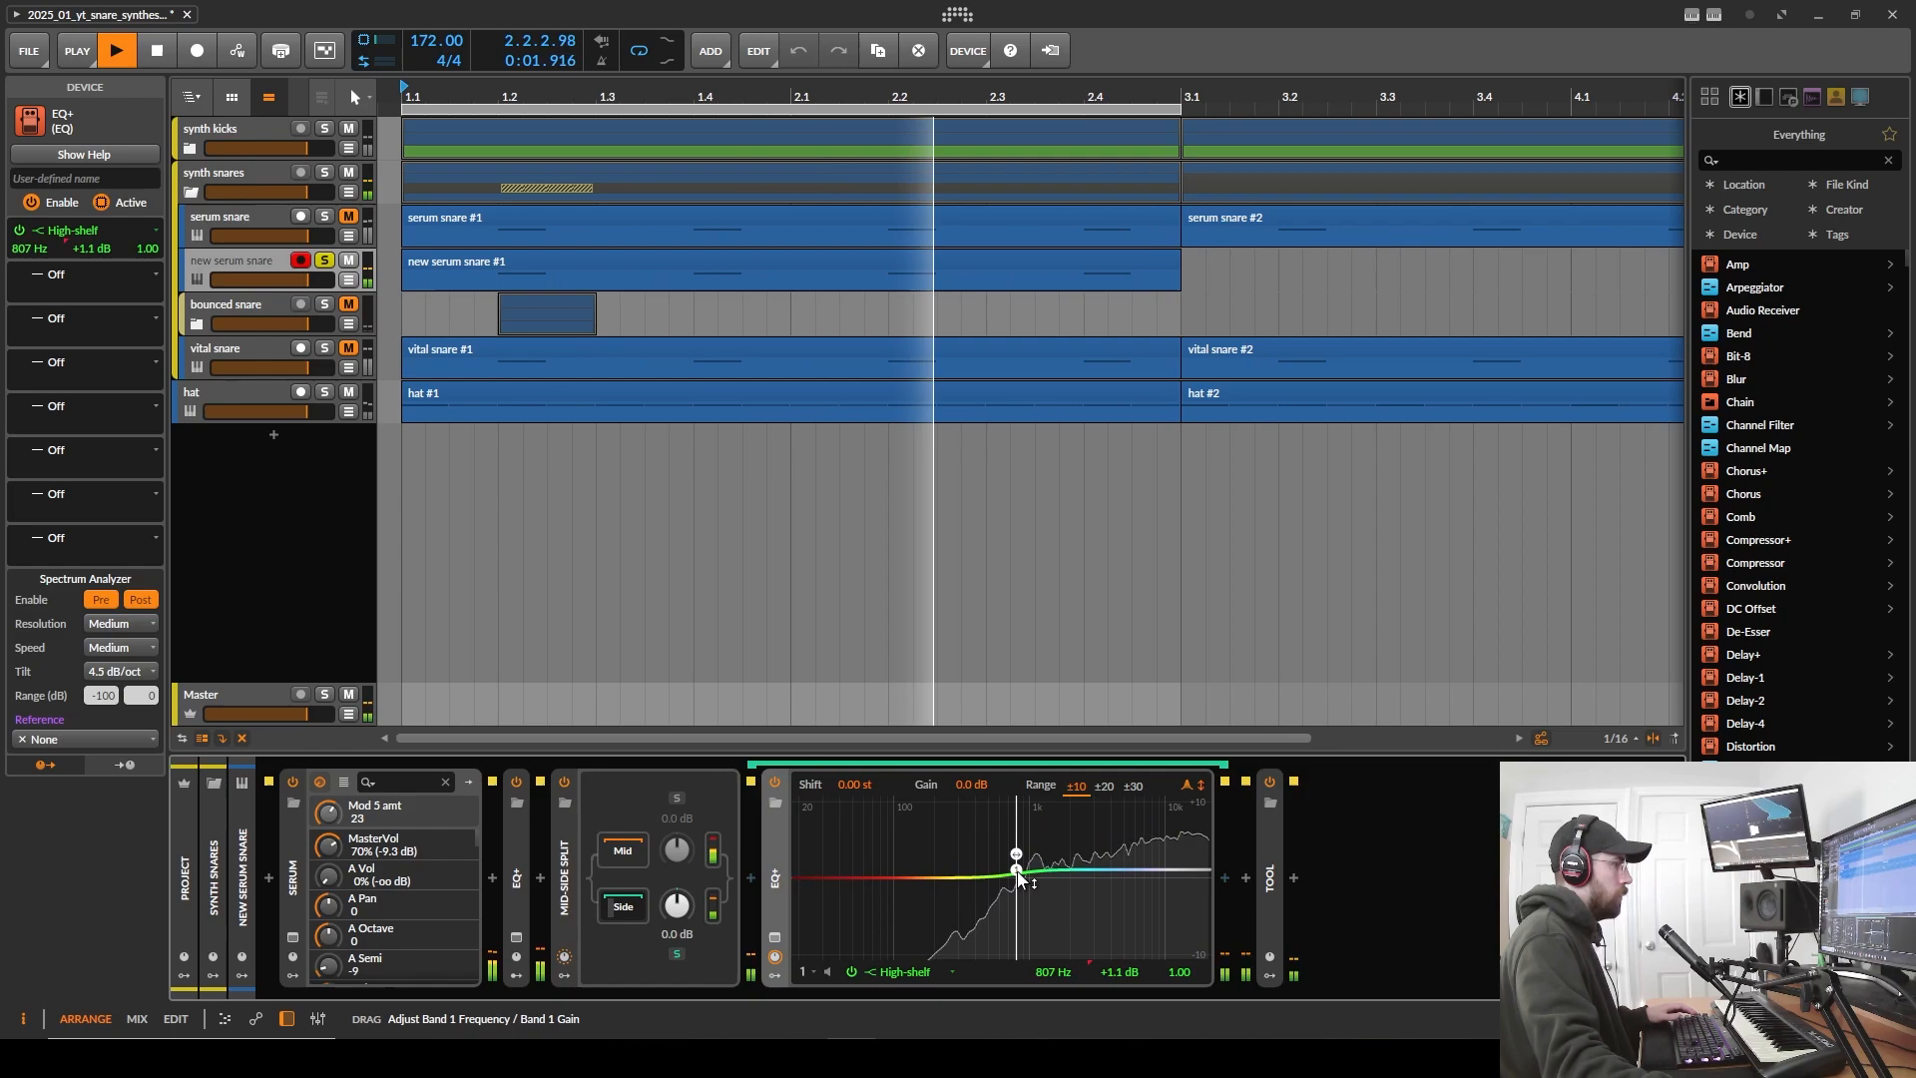
pyautogui.press('space')
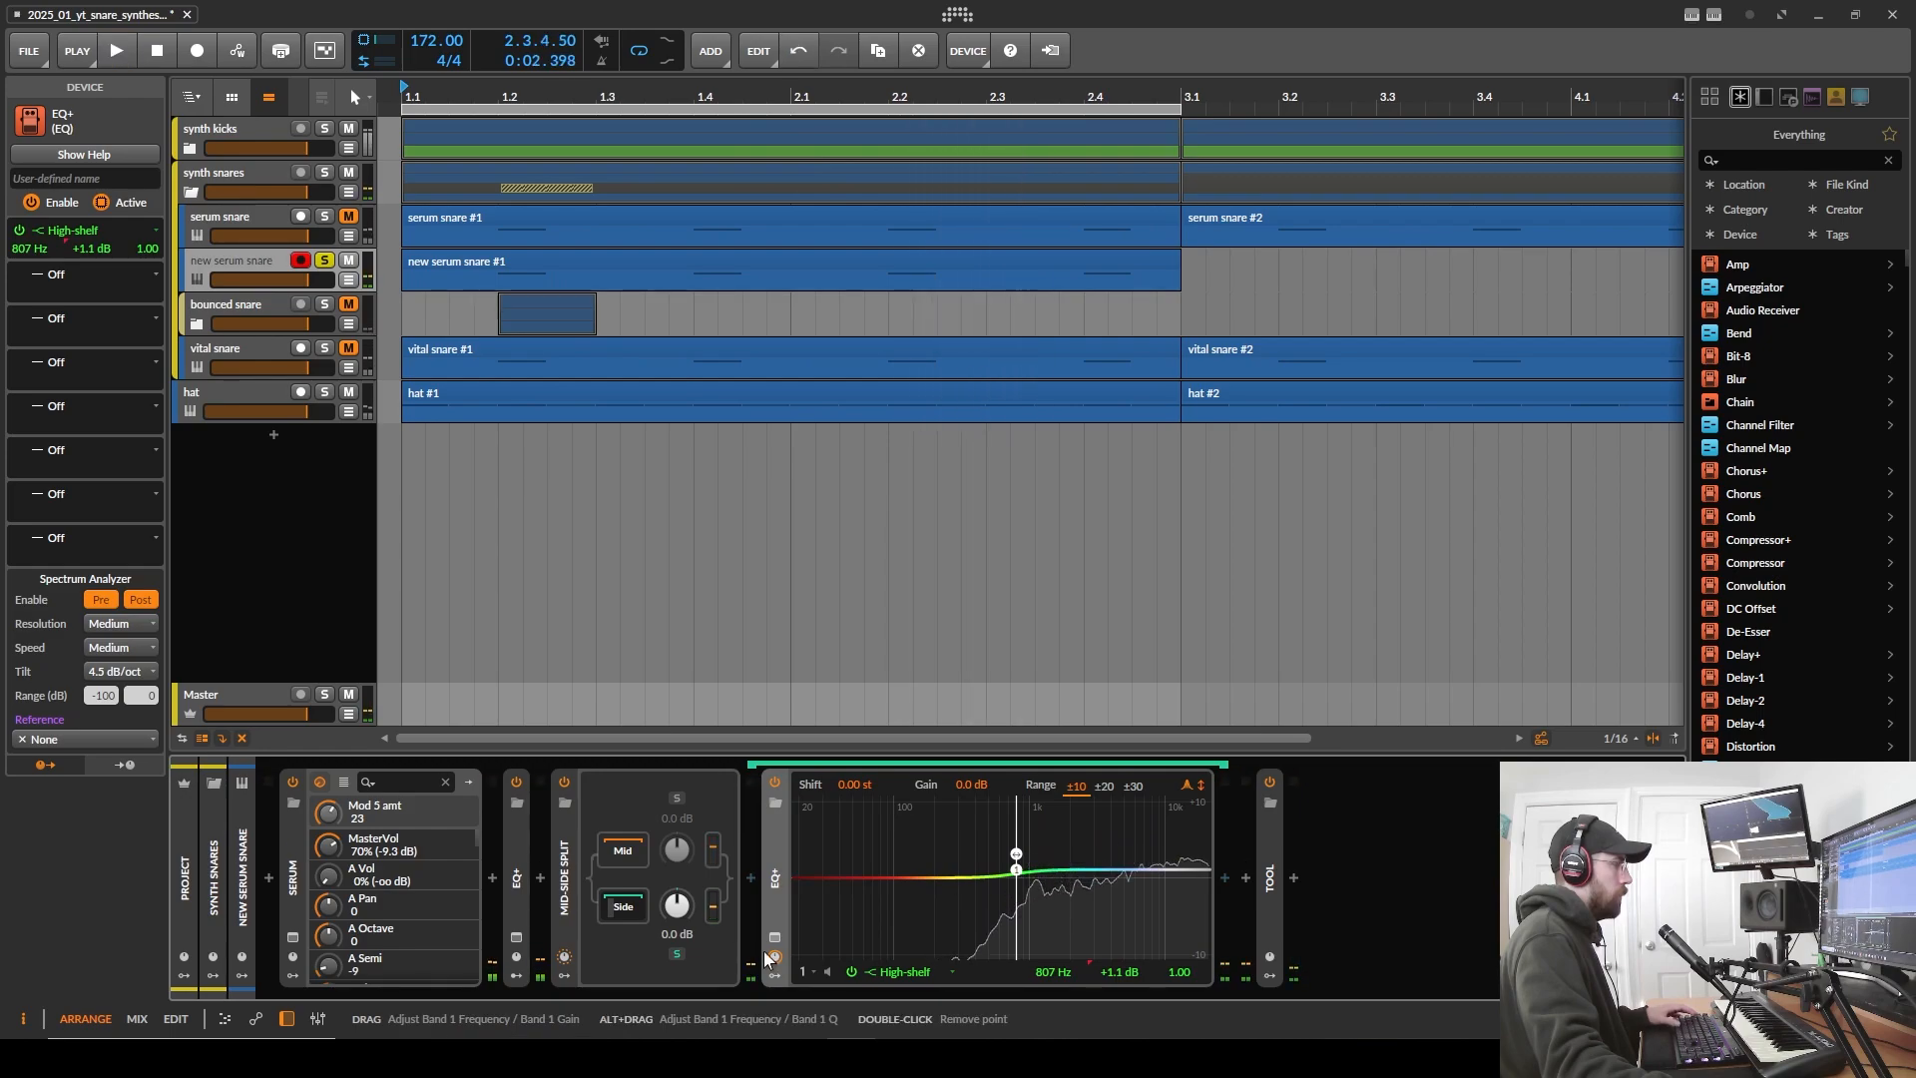
# - Copy the curve of the first EQ+'s Curves modulator and show the Mid-Side Split's modulator slots
pyautogui.doubleClick(519, 890)
pyautogui.doubleClick(519, 890)
pyautogui.click(516, 961)
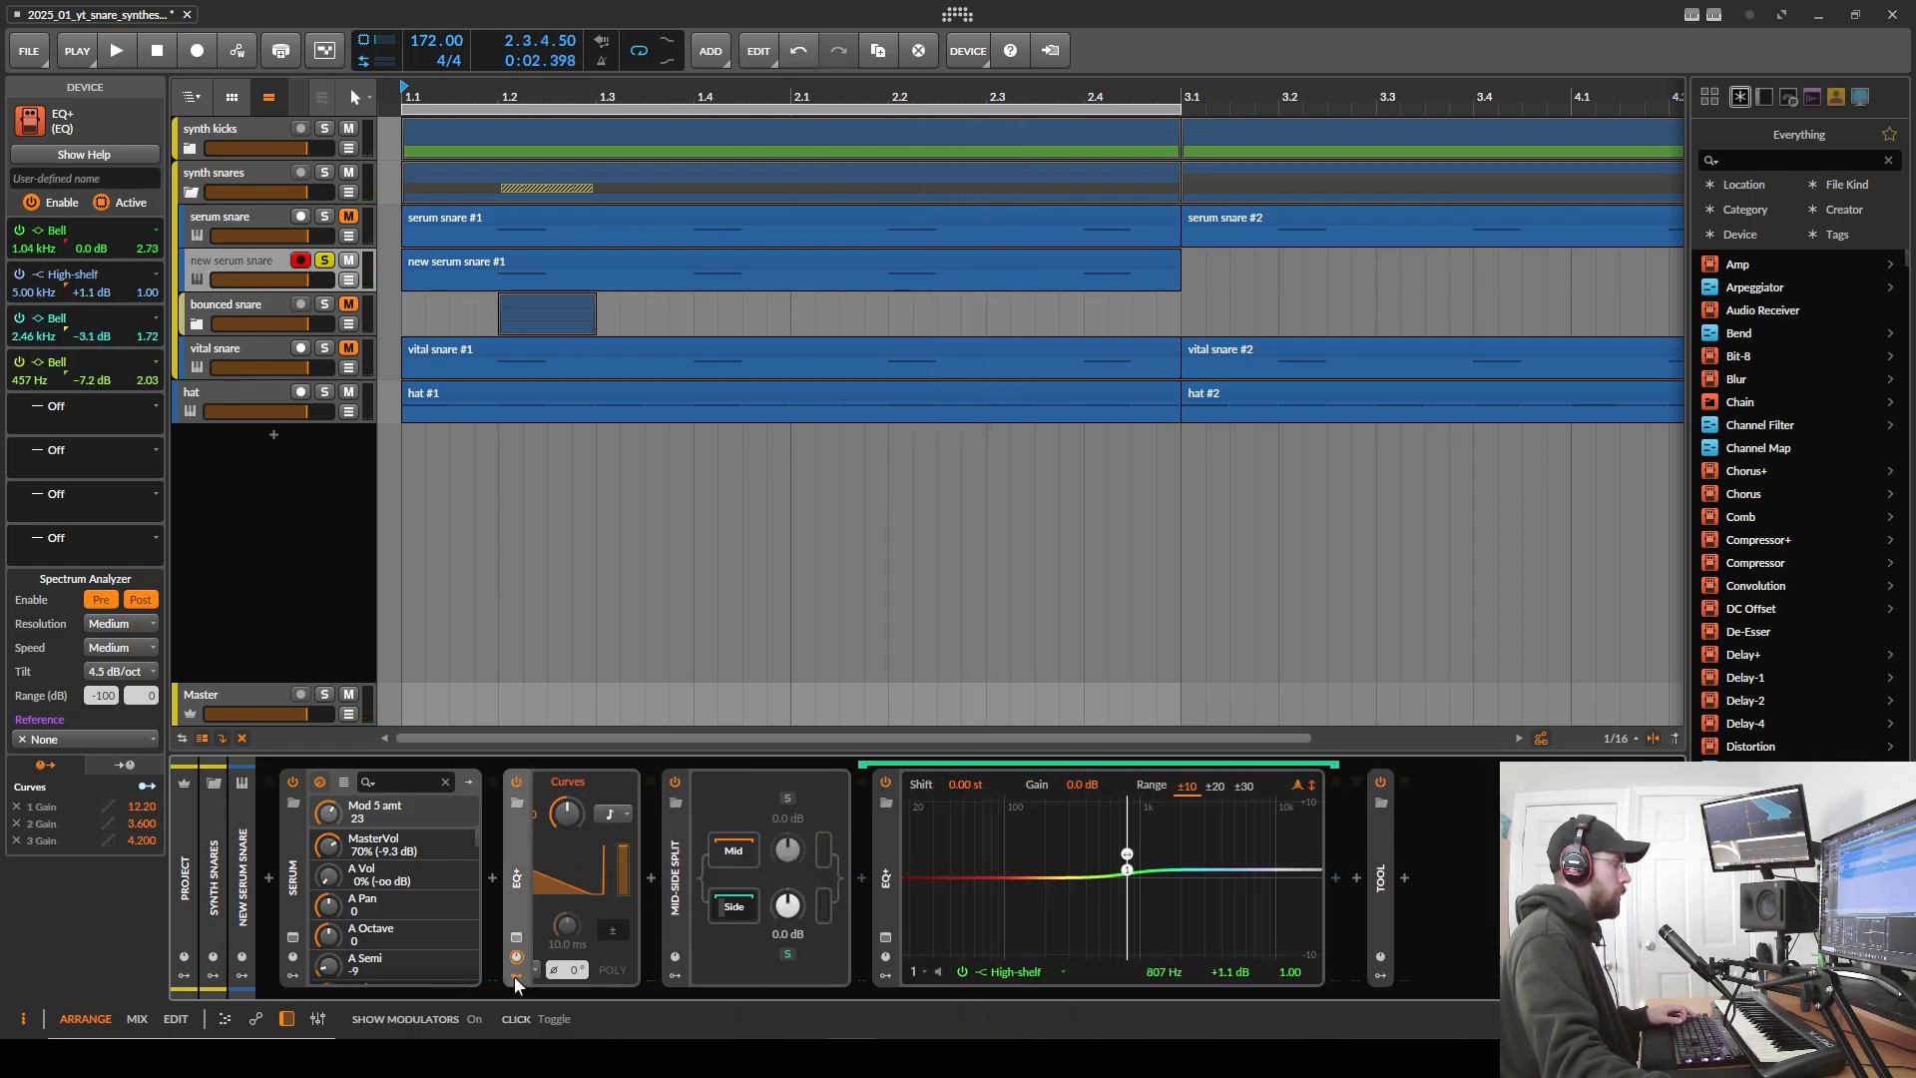
pyautogui.click(572, 808)
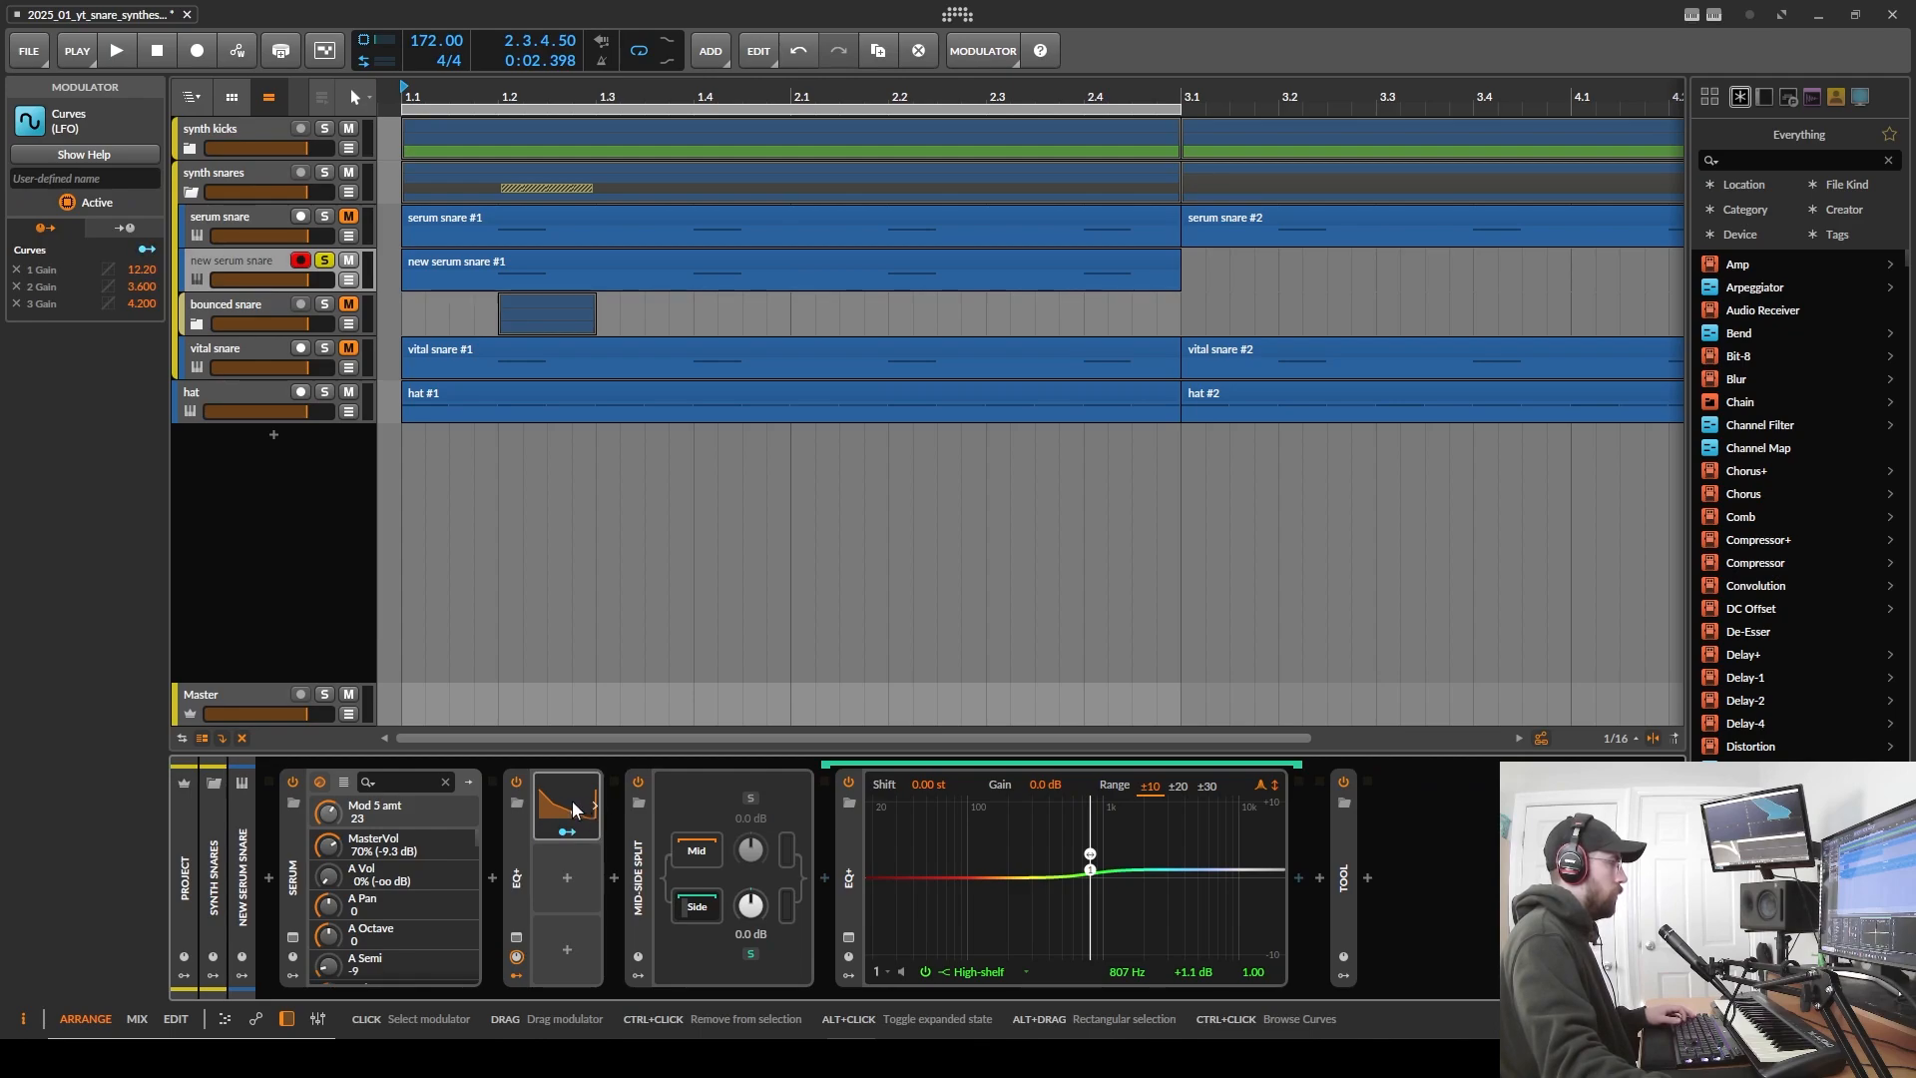
pyautogui.rightClick(574, 808)
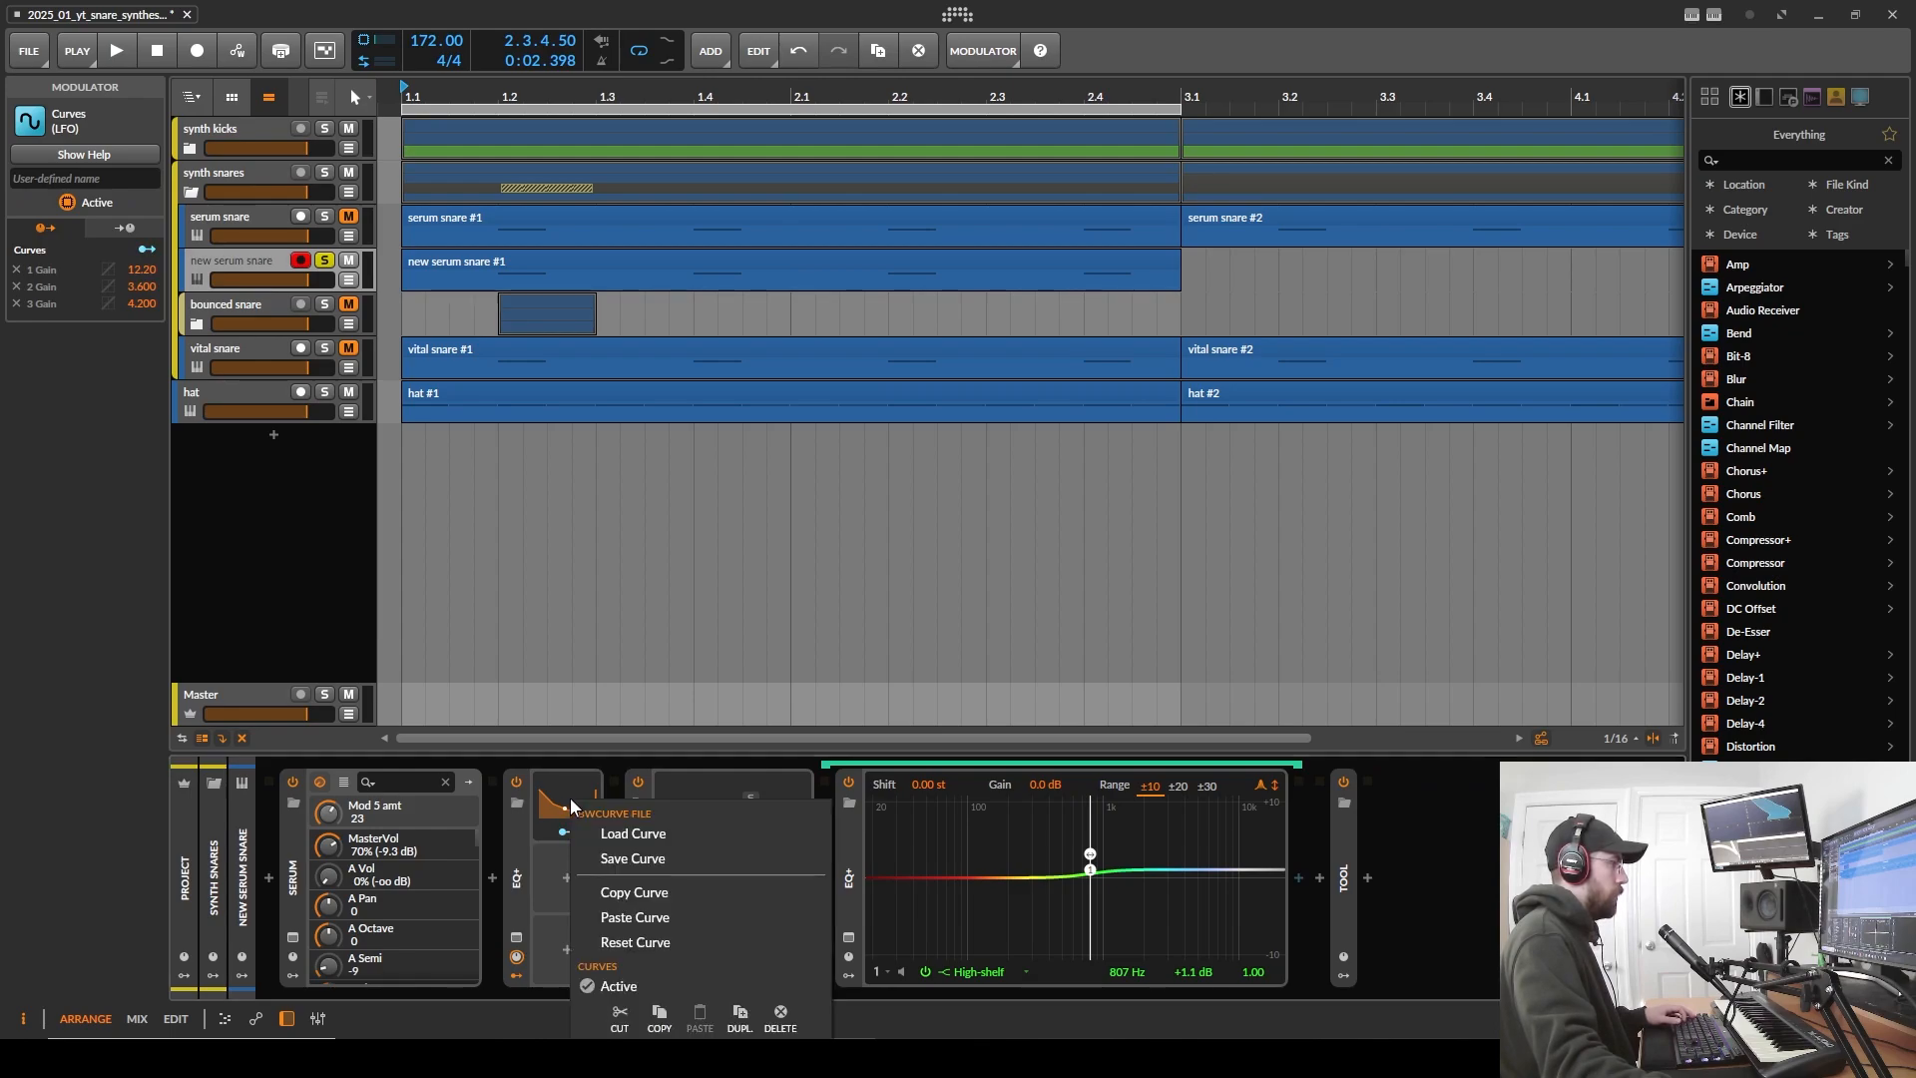
pyautogui.click(649, 891)
pyautogui.click(638, 973)
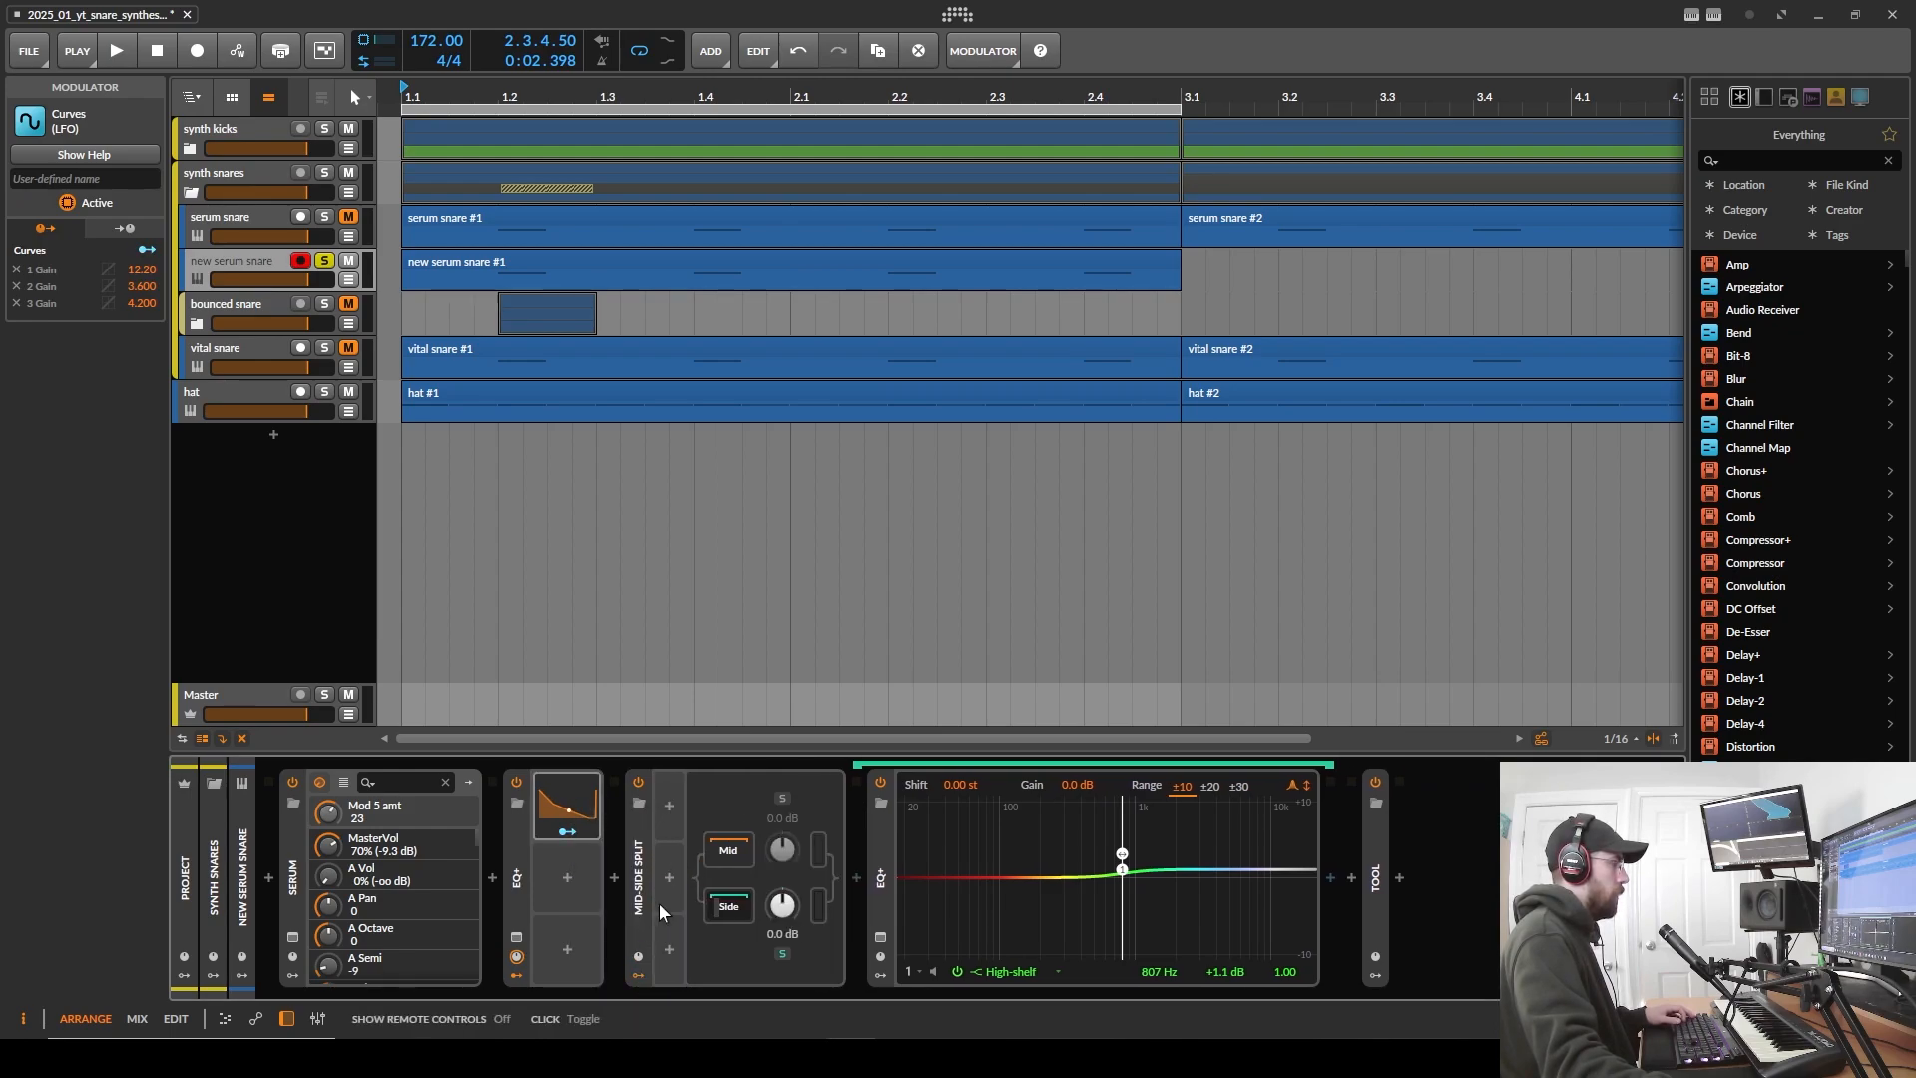
pyautogui.rightClick(669, 778)
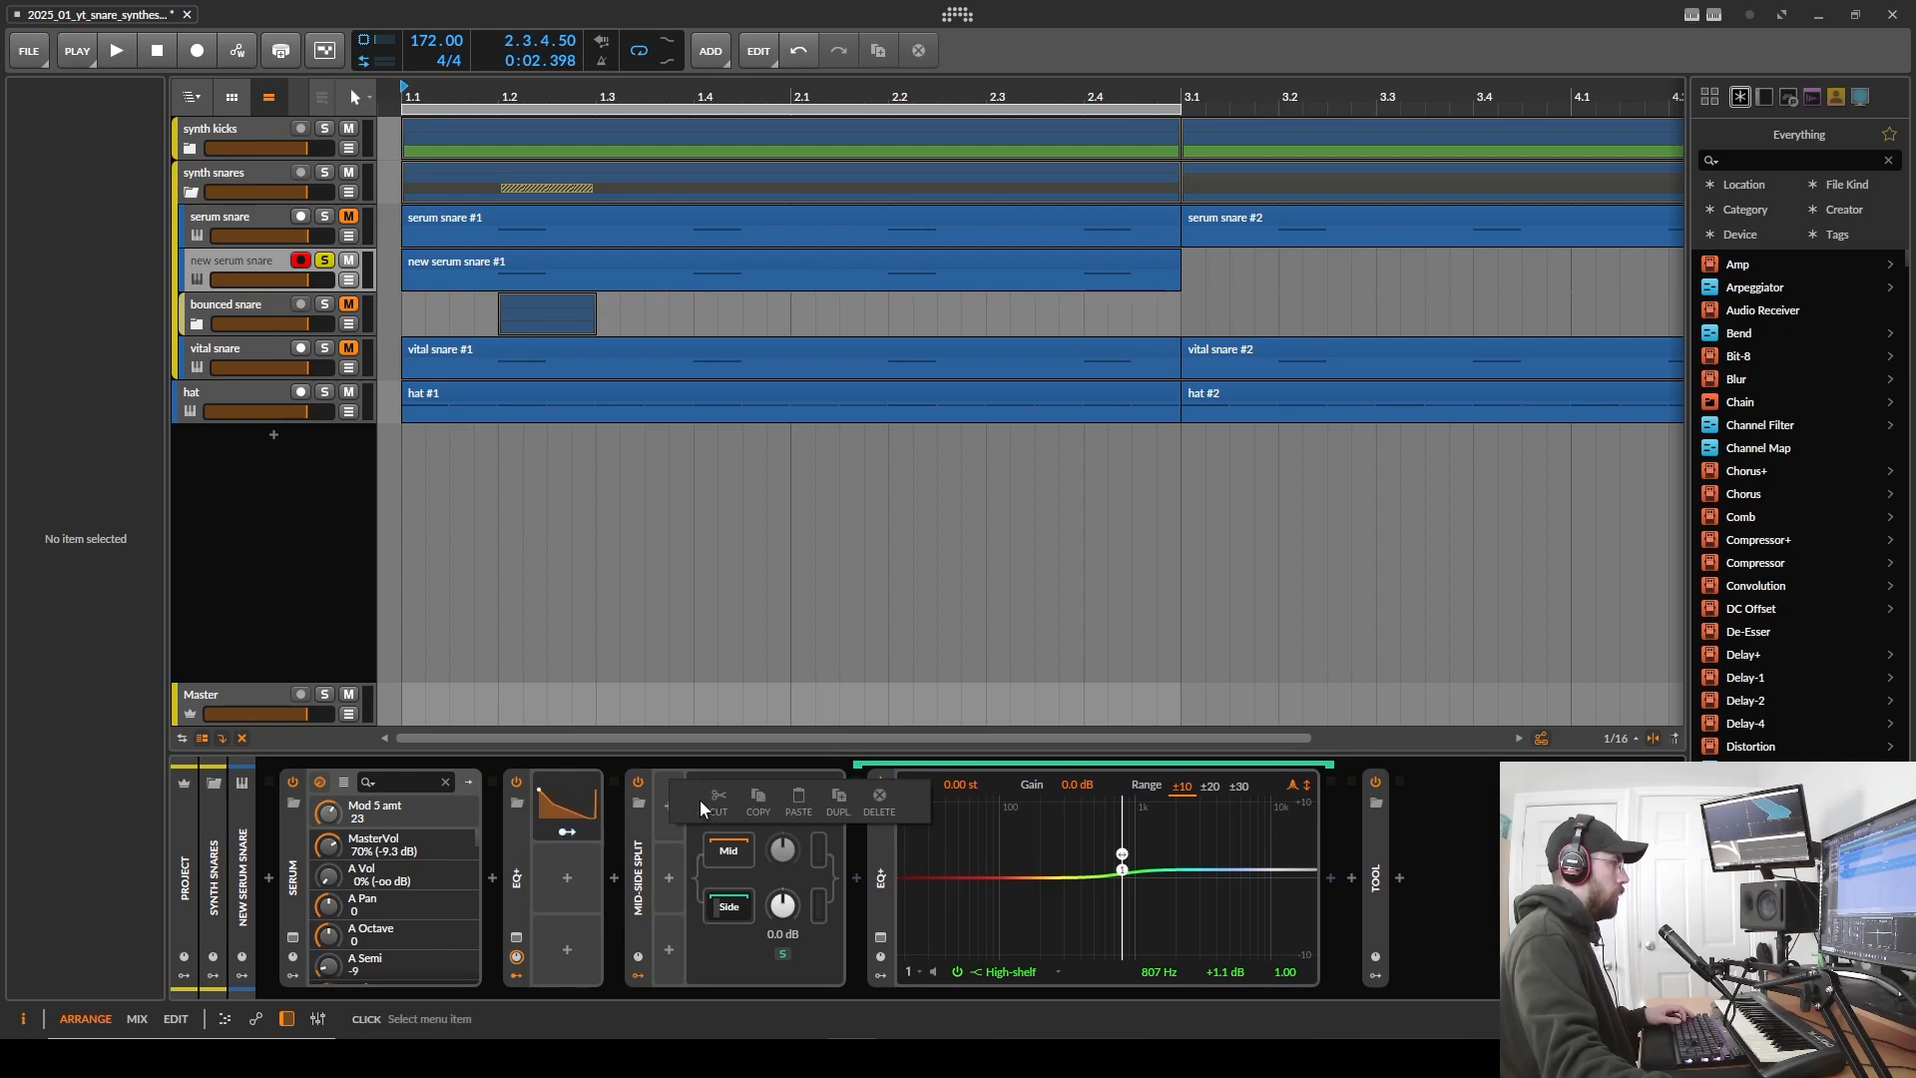
# - Duplicate the first EQ+'s Curves modulator, place one copy in the Mid-Side Split's first modulator slot, and delete the surplus copy
pyautogui.click(566, 790)
pyautogui.click(568, 785)
pyautogui.hotkey('ctrl', 'd')
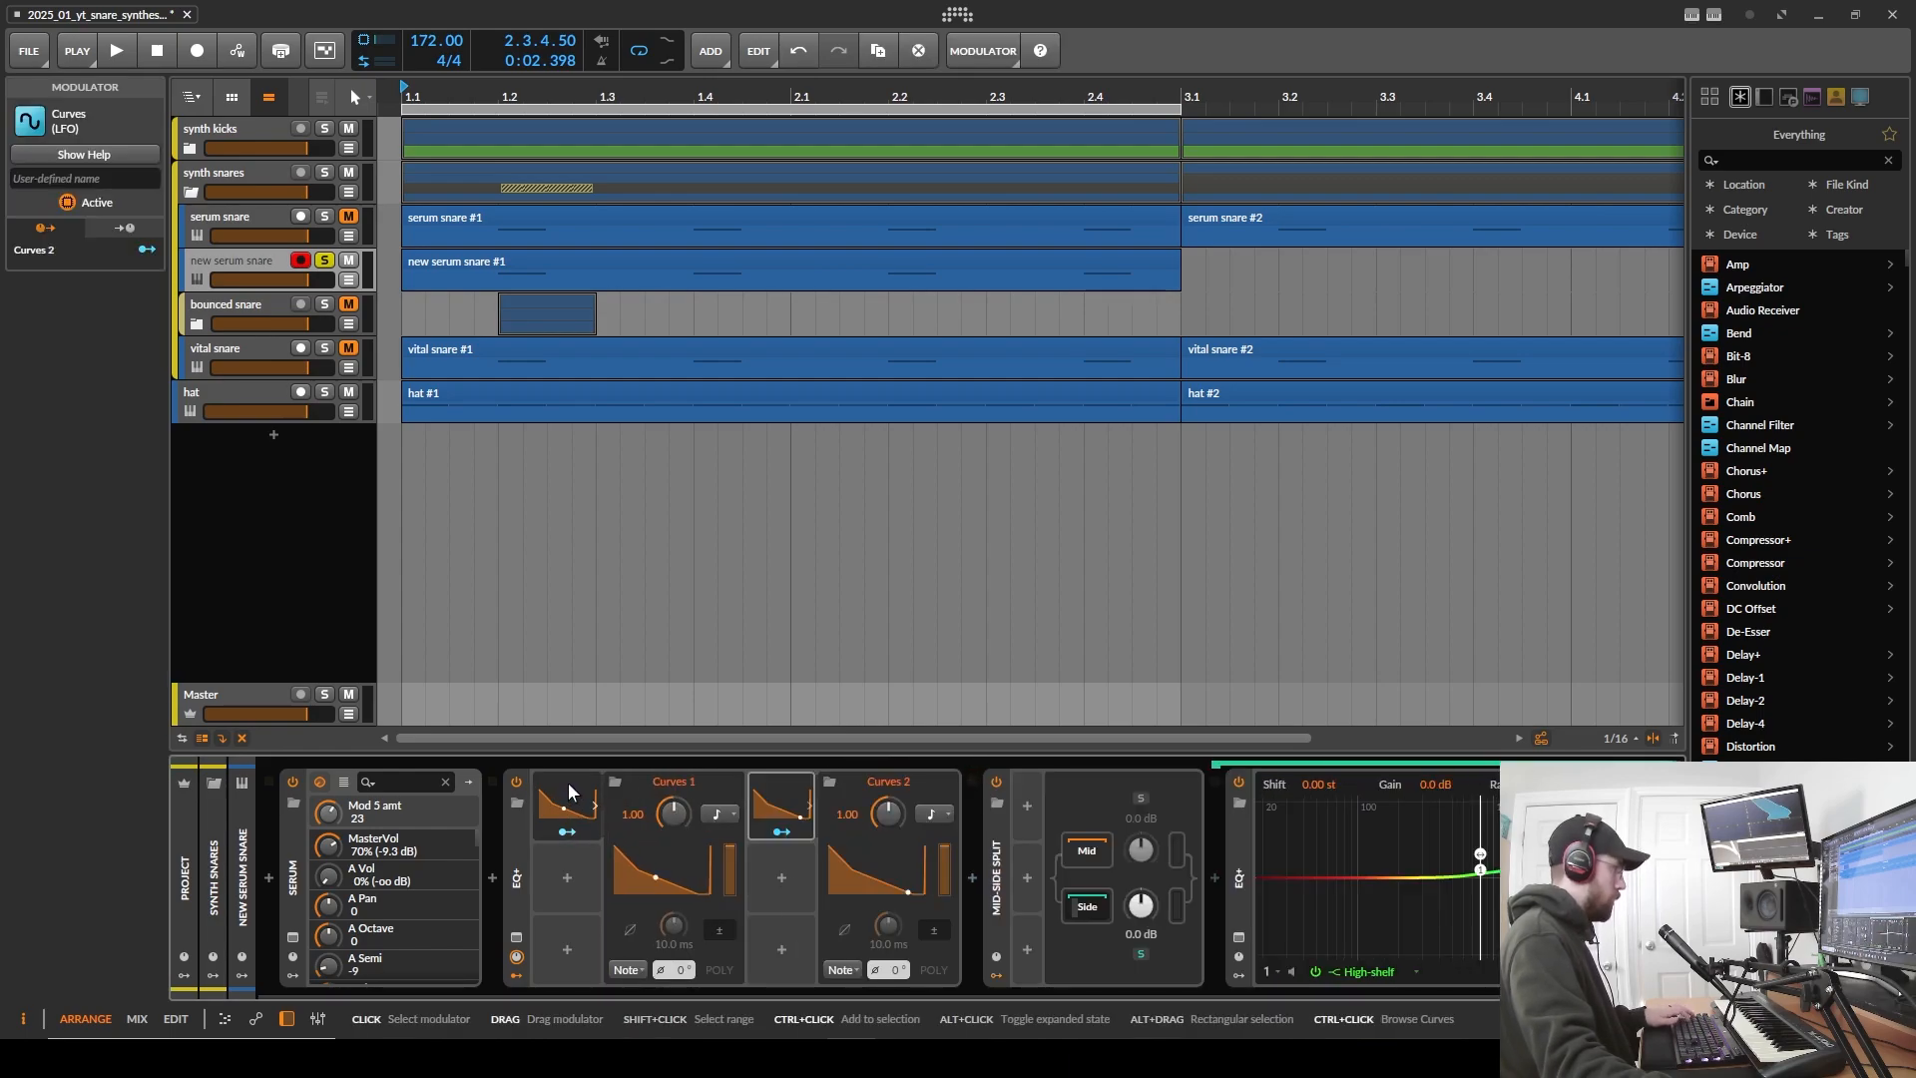
pyautogui.moveTo(569, 791); pyautogui.dragTo(1266, 818)
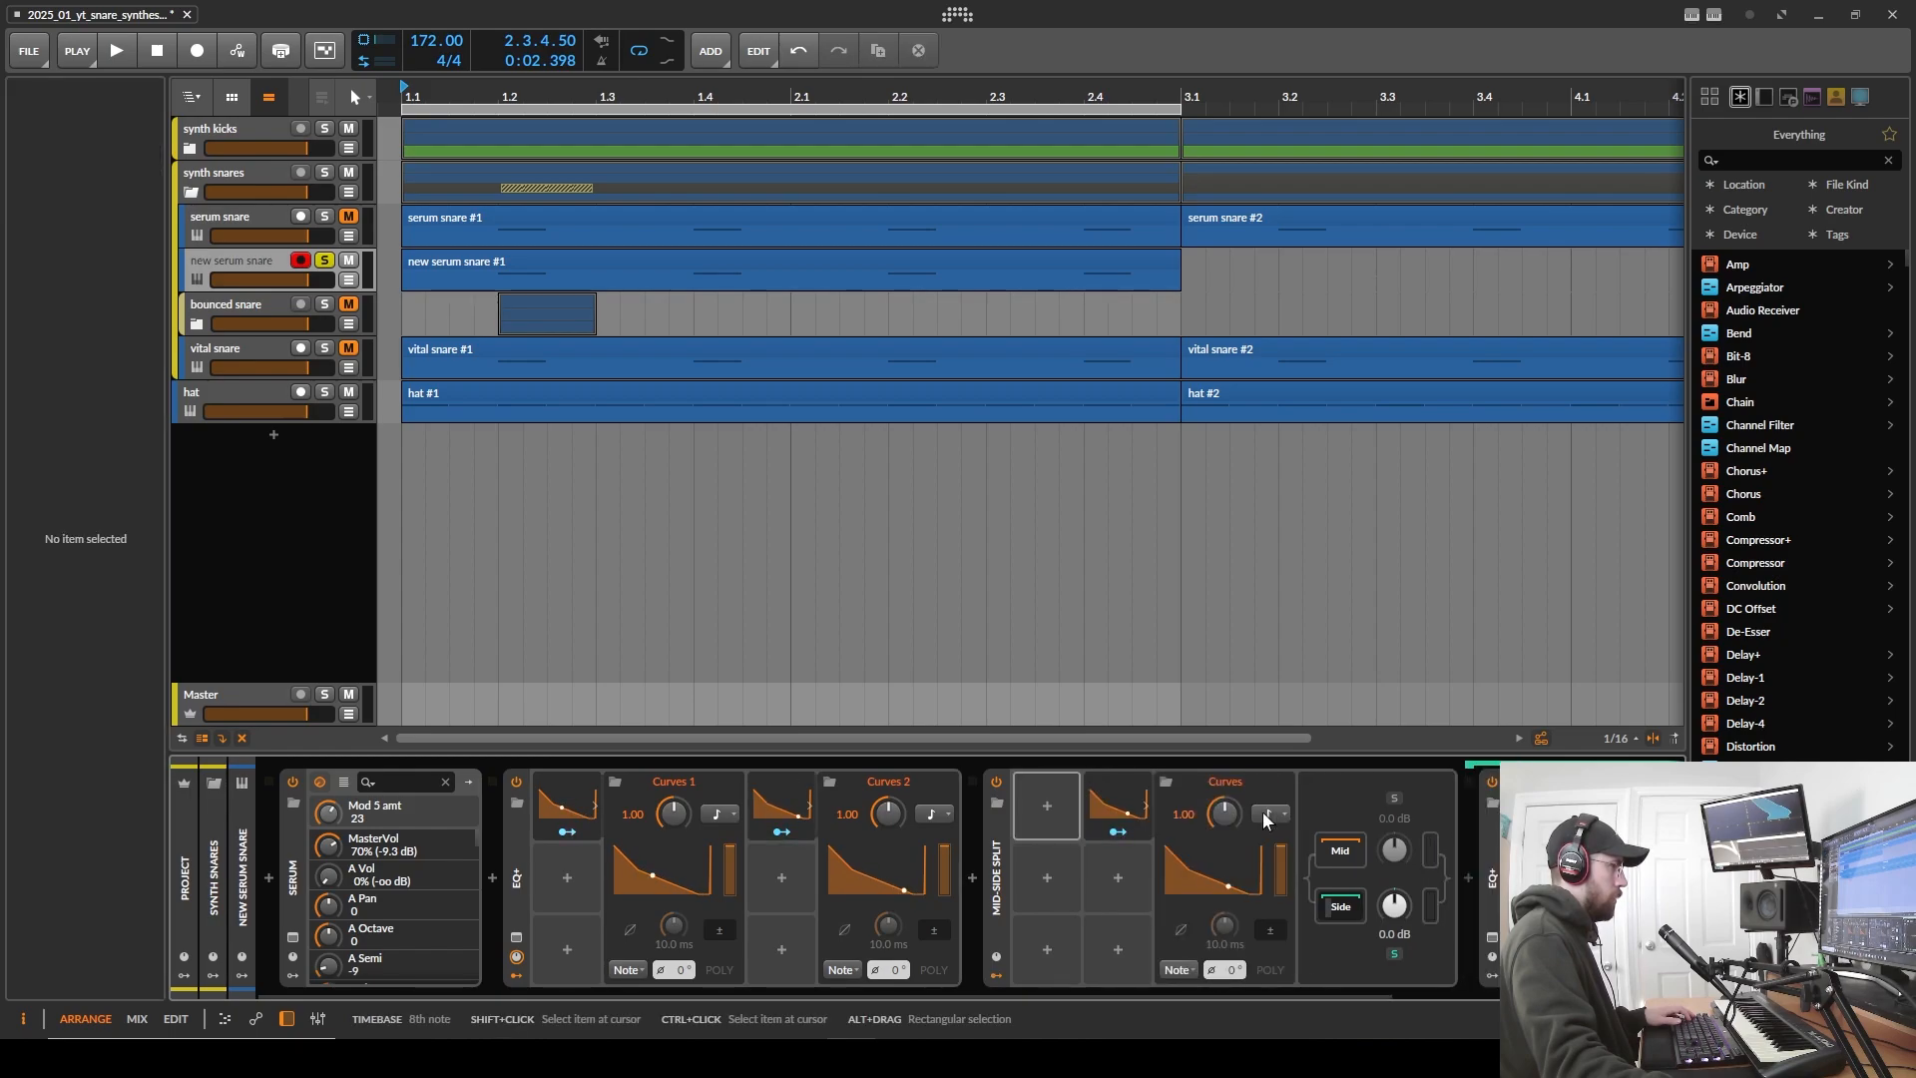
pyautogui.click(782, 787)
pyautogui.rightClick(782, 788)
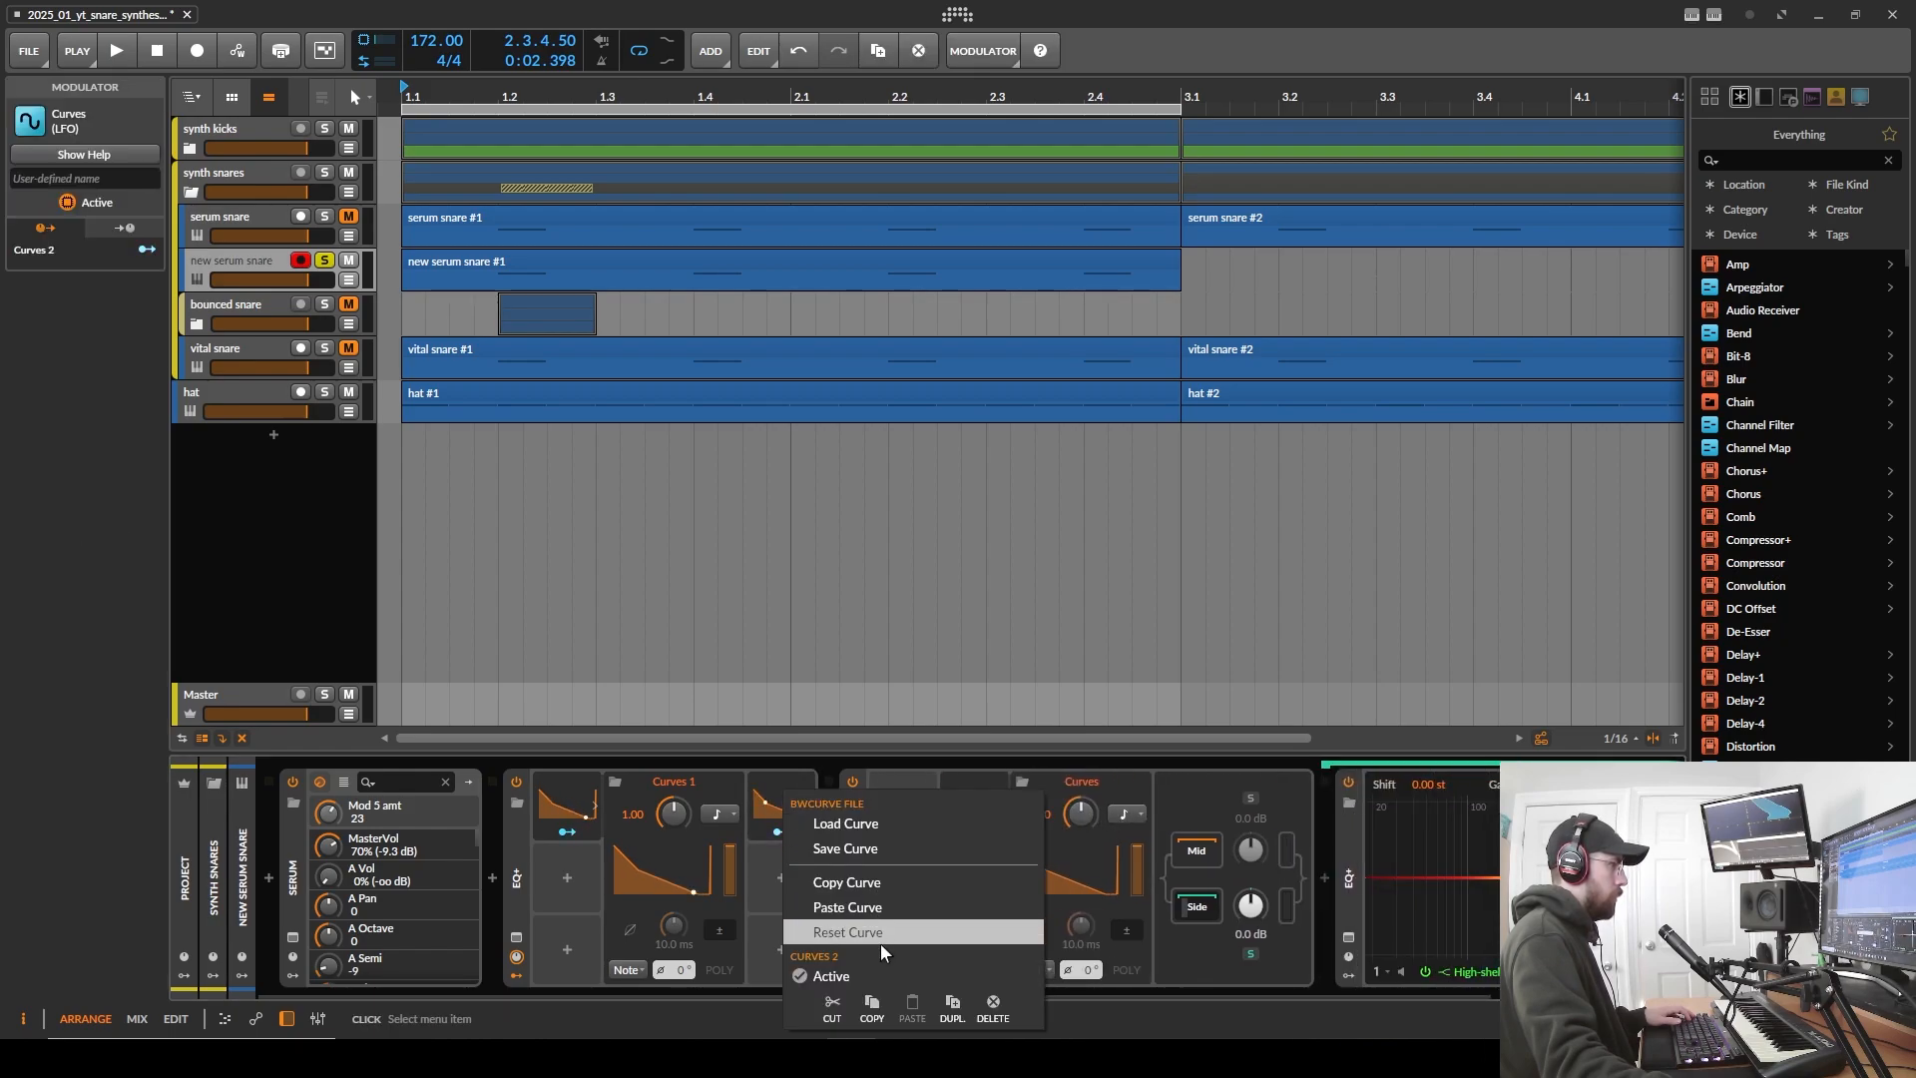
pyautogui.click(993, 1008)
pyautogui.moveTo(904, 784); pyautogui.dragTo(844, 784)
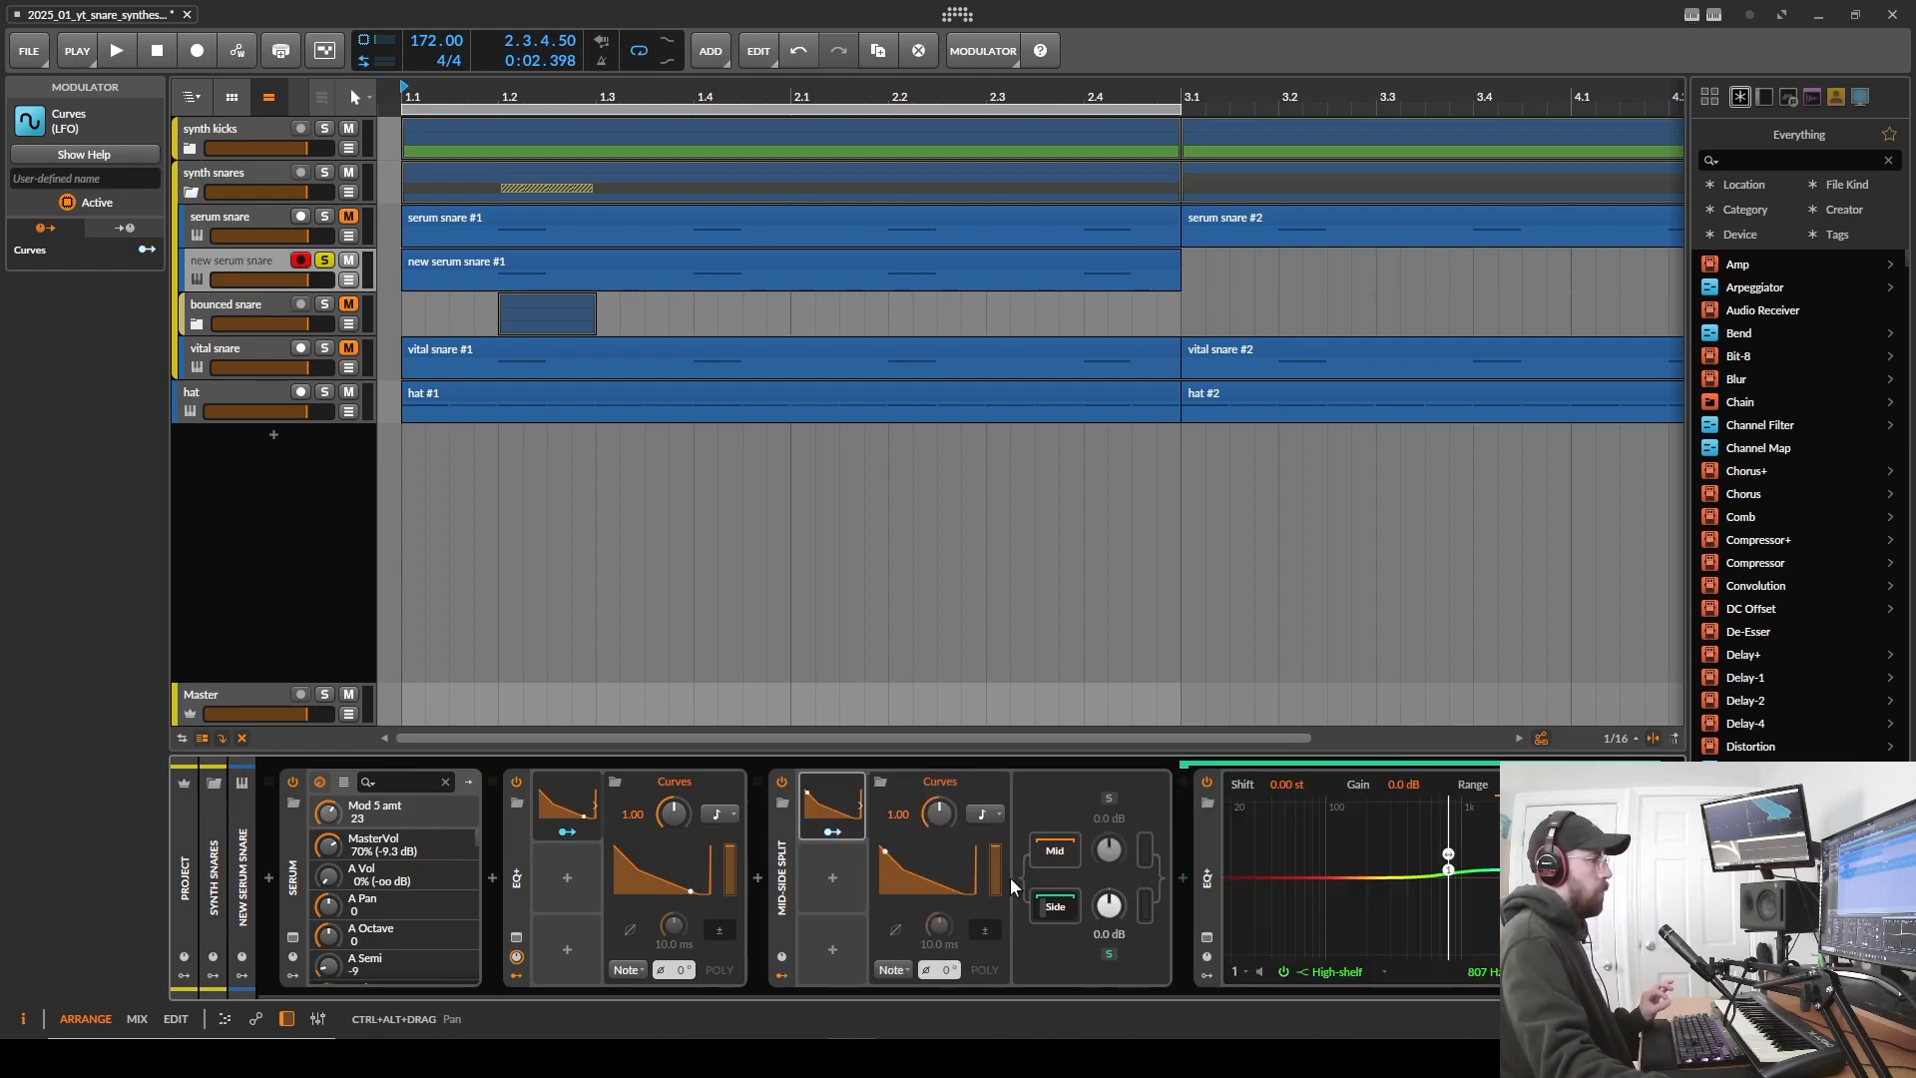
# - Reshape the Mid-Side Split's curve to start at 0% with a short delay, rise to an early 100% peak, and fall to 0% near the end
pyautogui.click(928, 876)
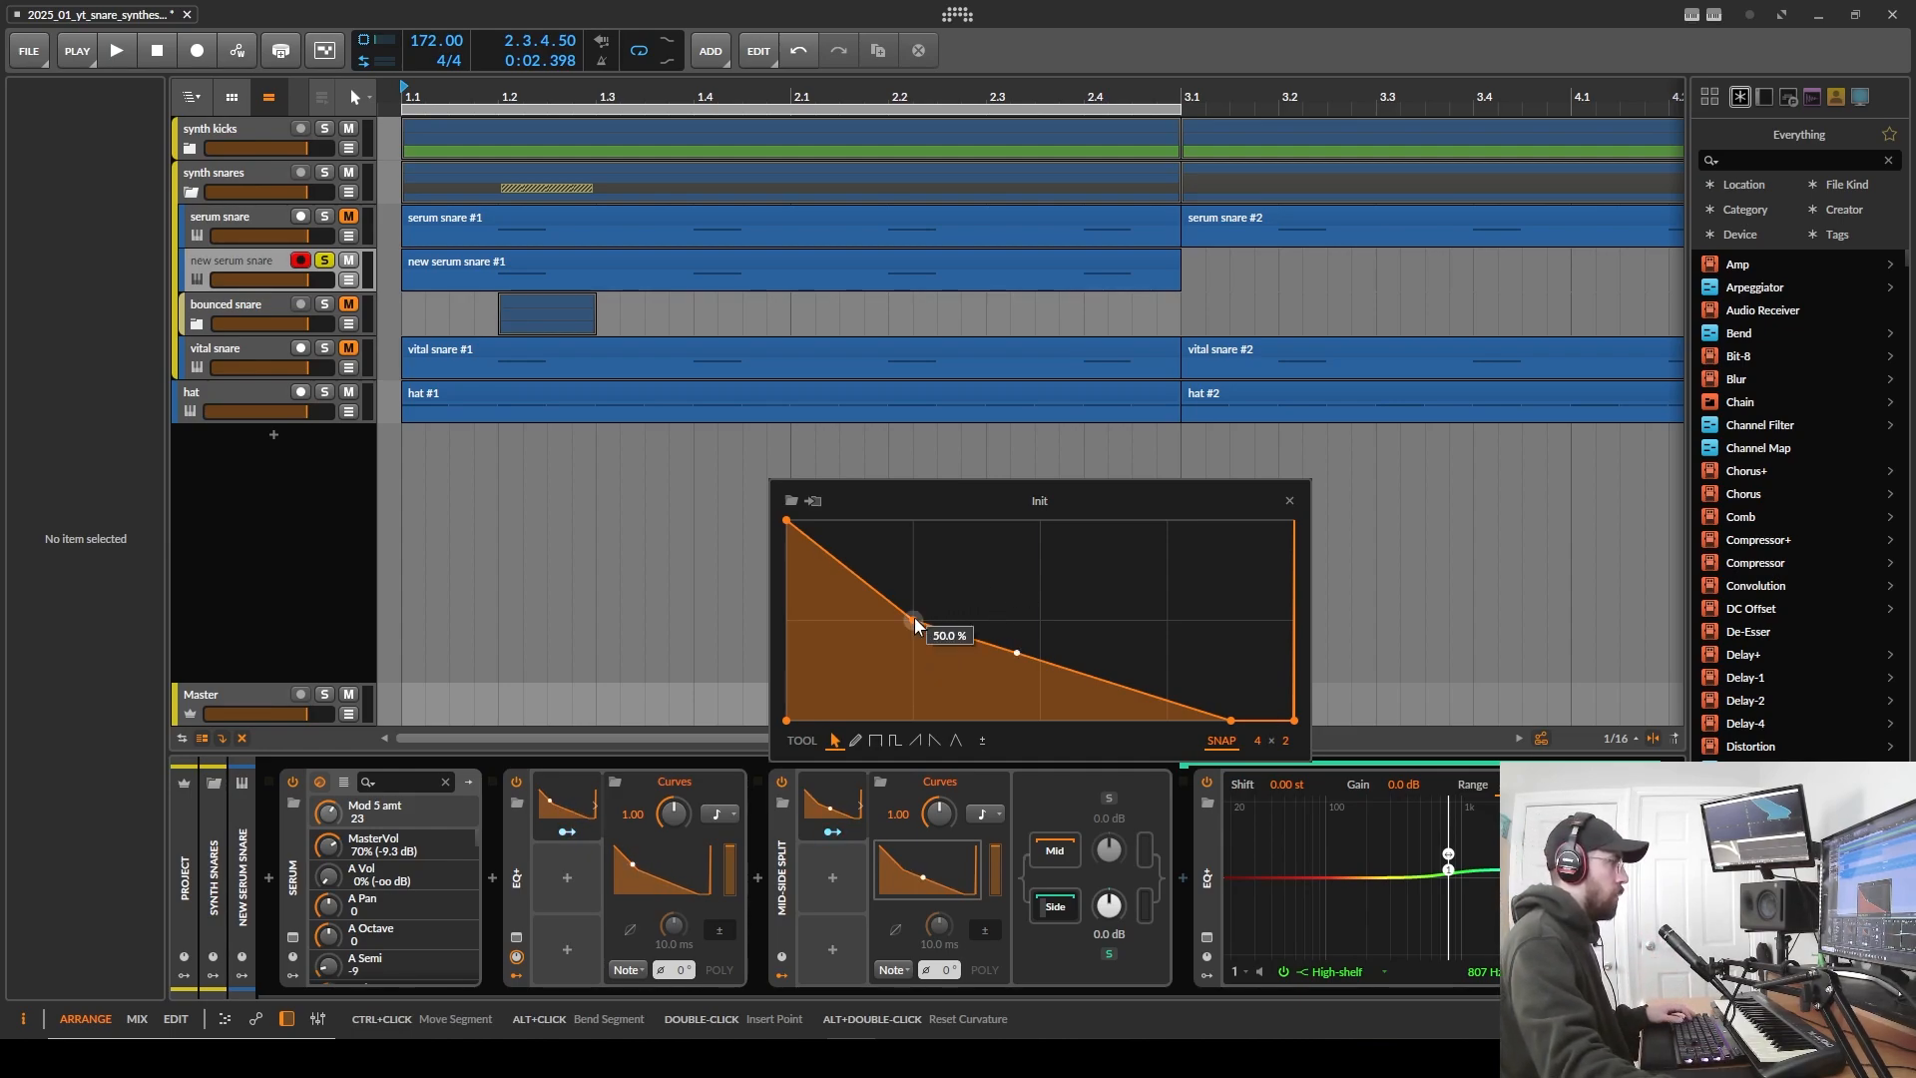
pyautogui.moveTo(915, 623); pyautogui.dragTo(1040, 519)
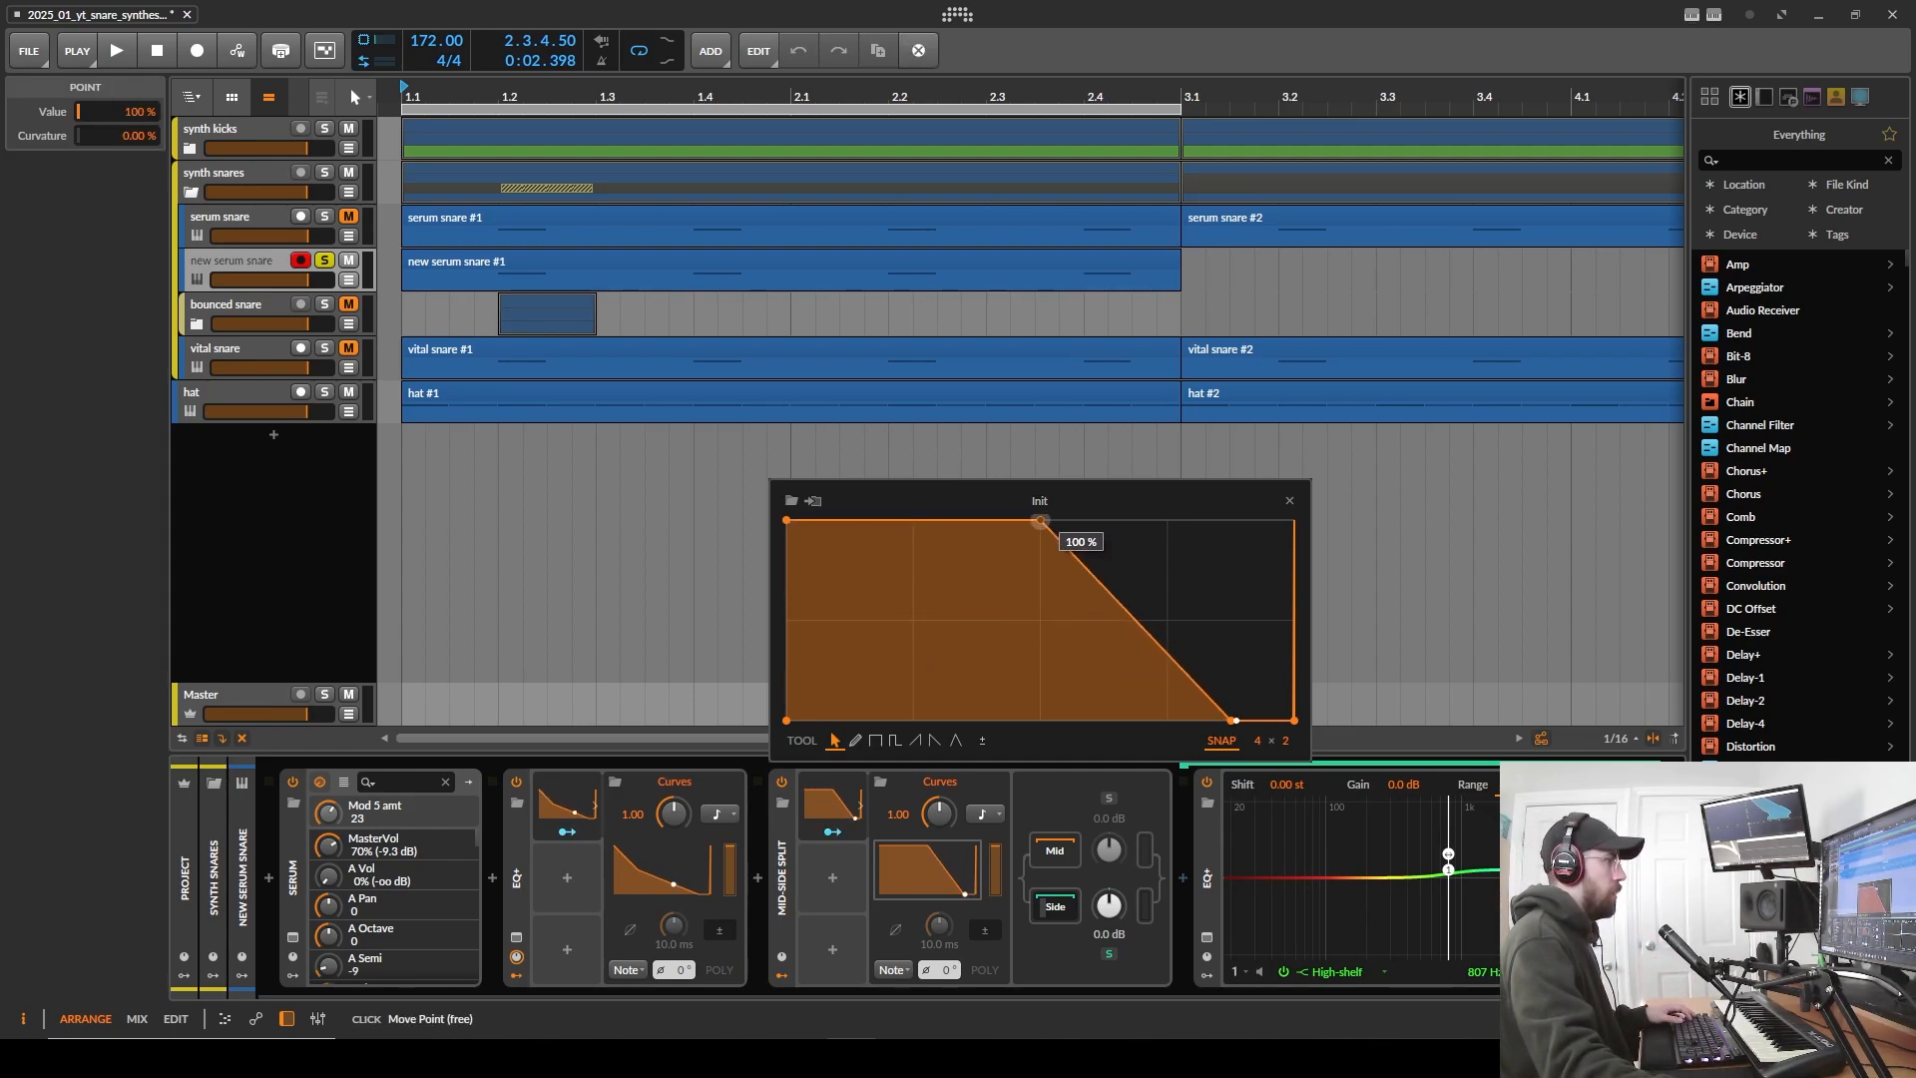
pyautogui.moveTo(789, 520); pyautogui.dragTo(871, 720)
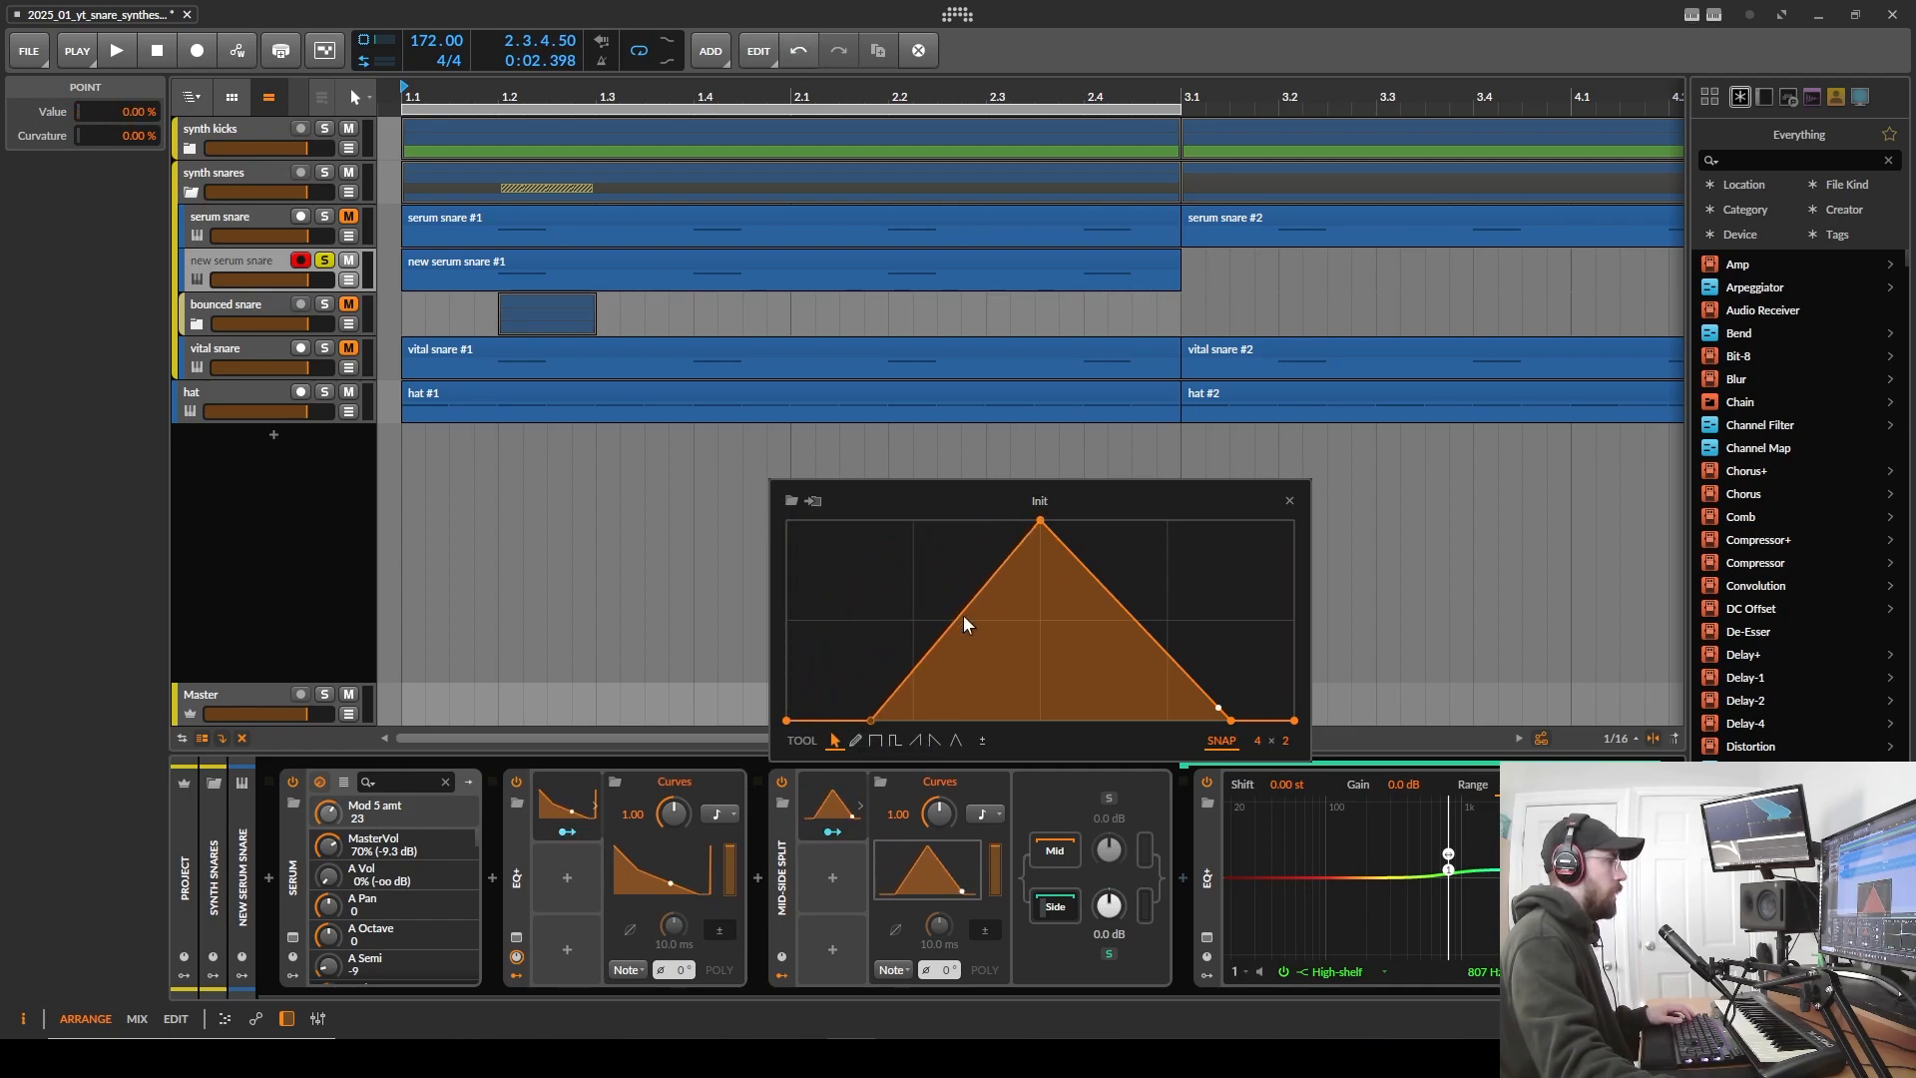
pyautogui.moveTo(1040, 520); pyautogui.dragTo(944, 520)
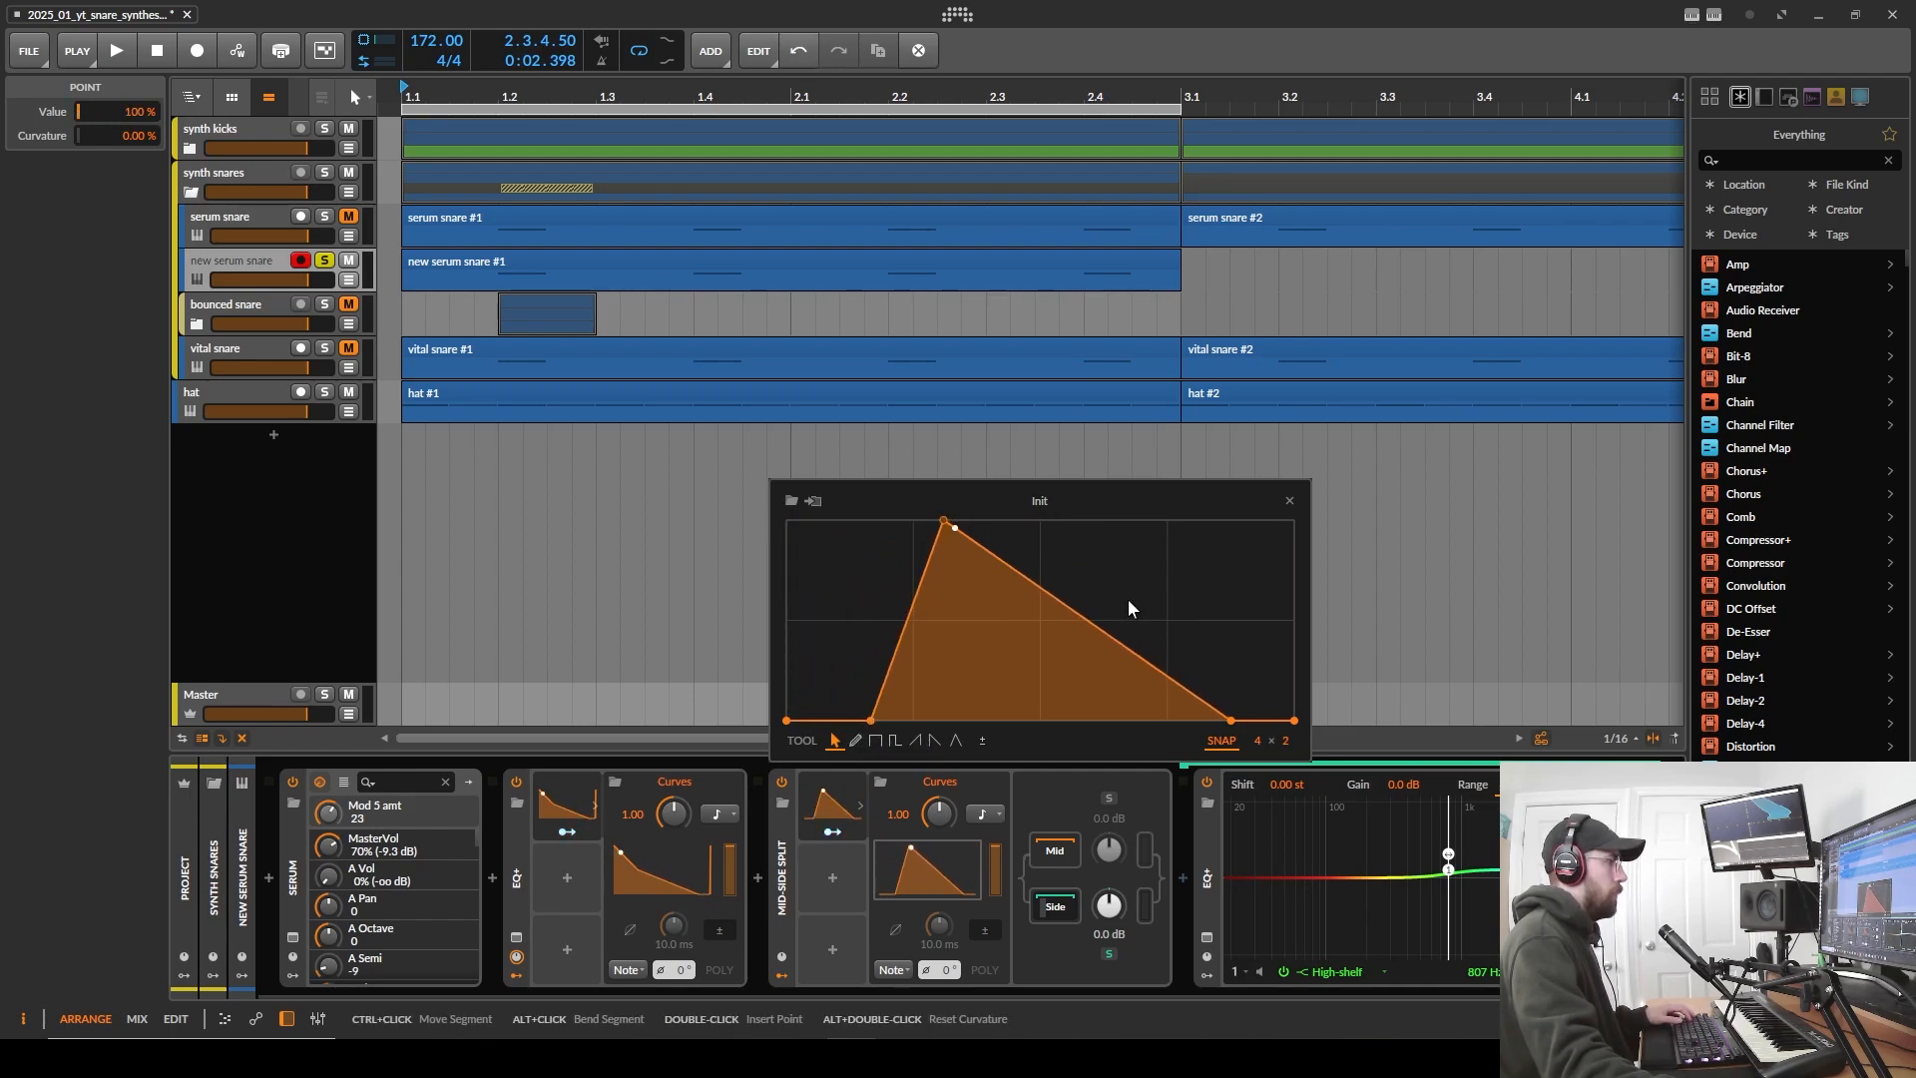
pyautogui.moveTo(1231, 719); pyautogui.dragTo(1280, 720)
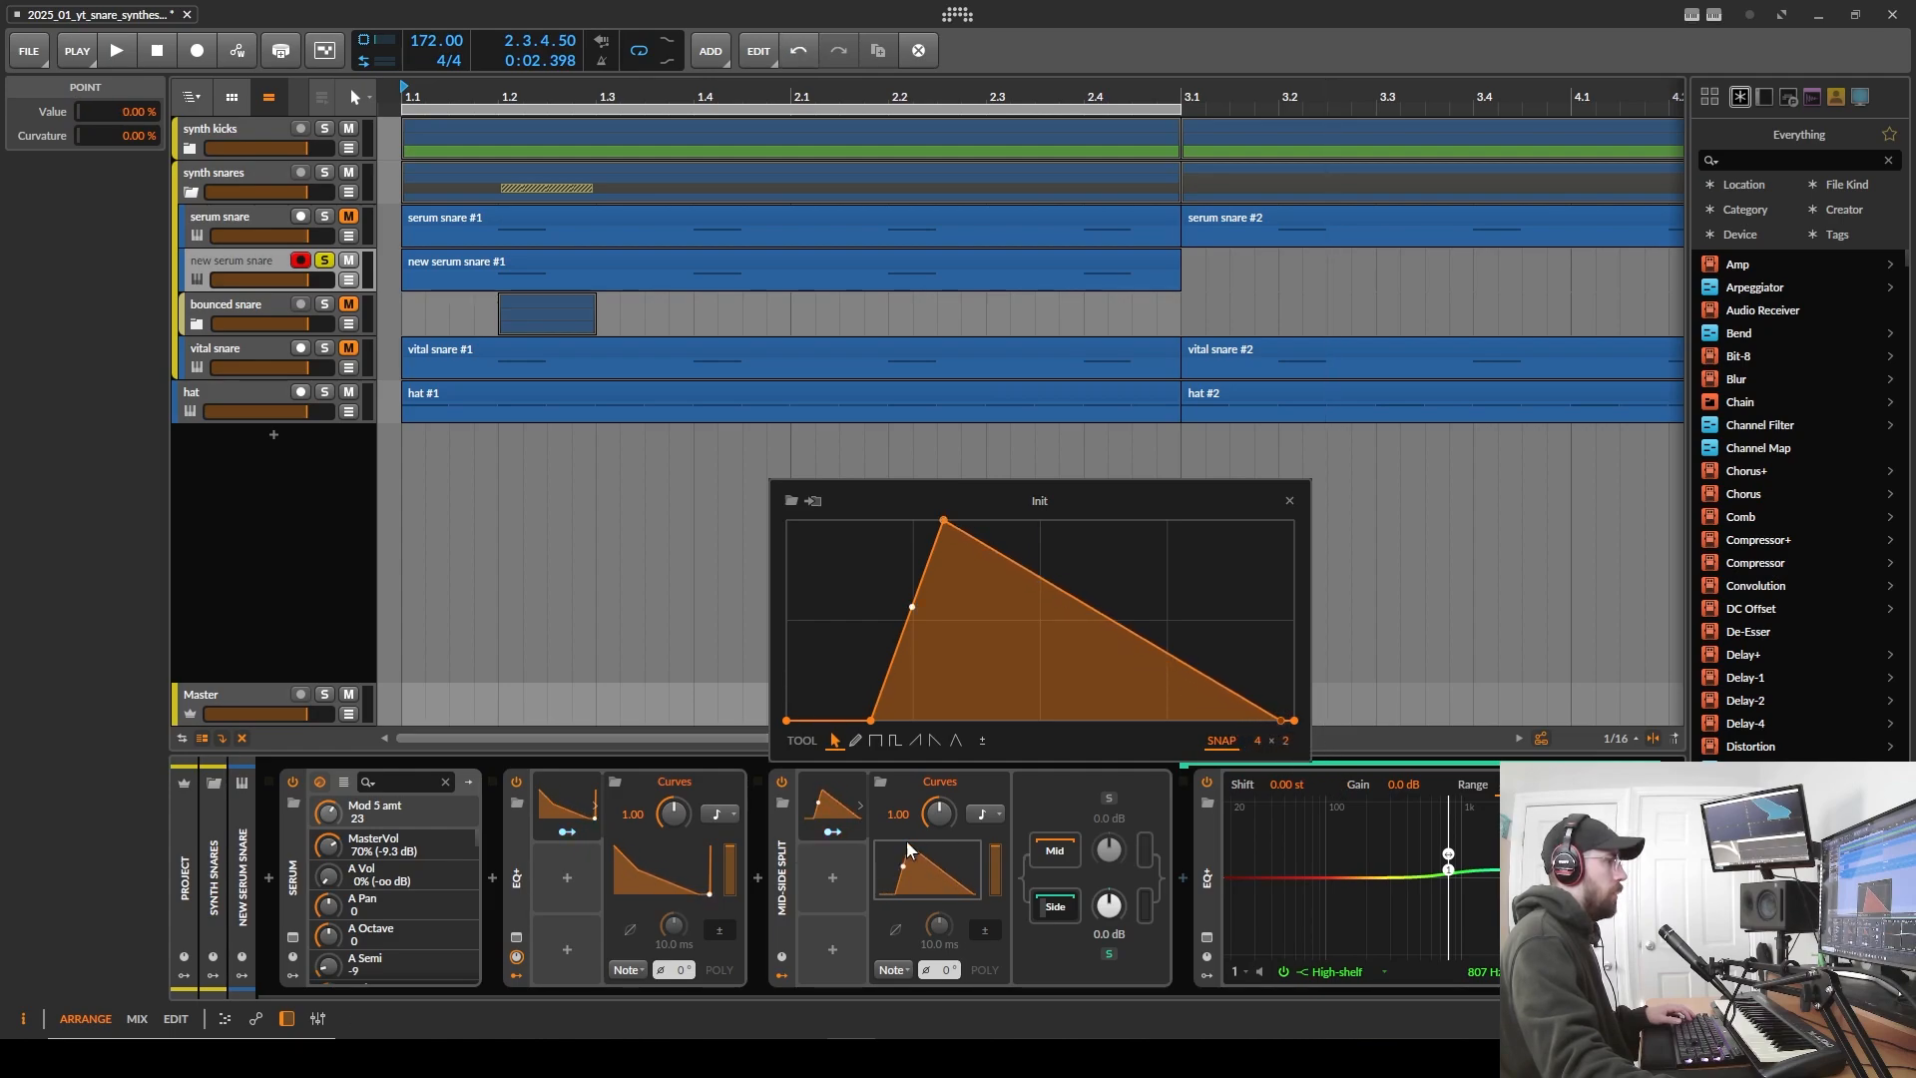
# - Map the Mid-Side Split's Curves modulator to raise the Band 1 gain of the side EQ+, auditioning it during playback
pyautogui.click(833, 832)
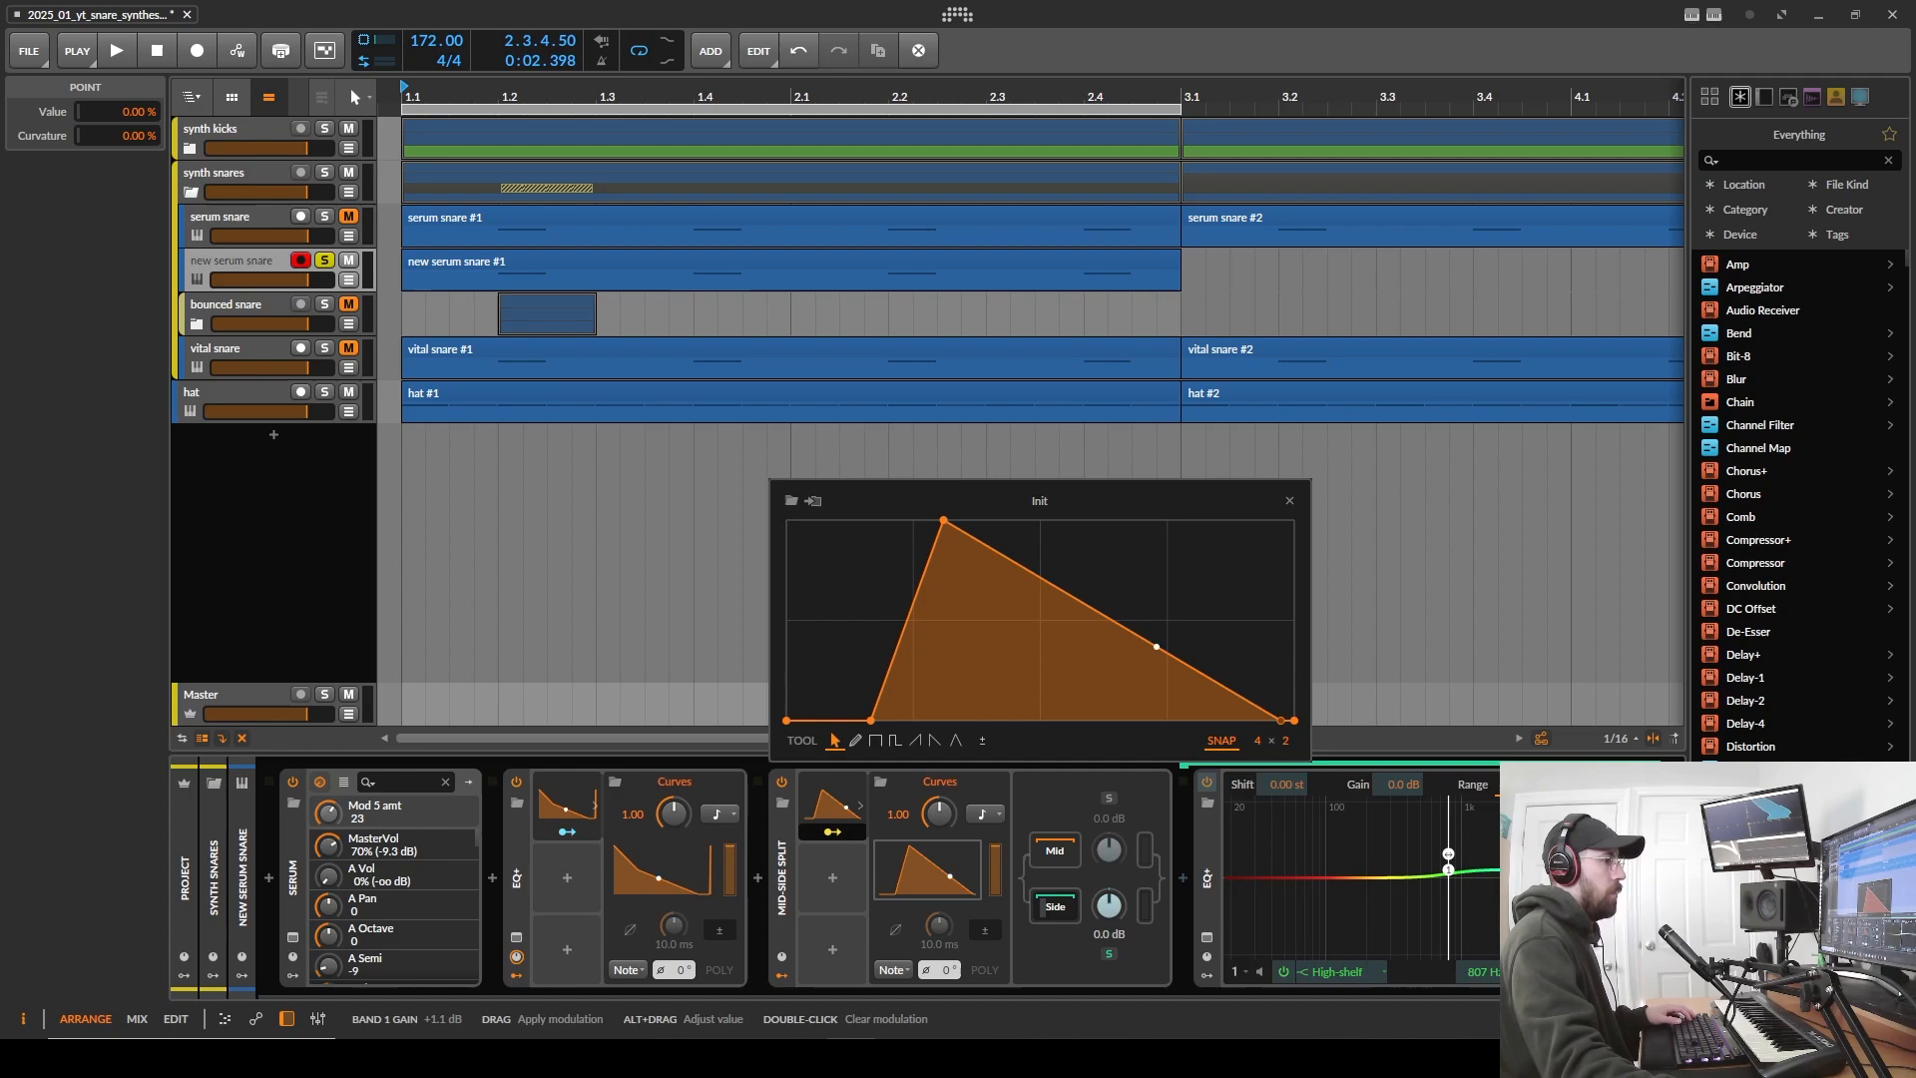
pyautogui.press('space')
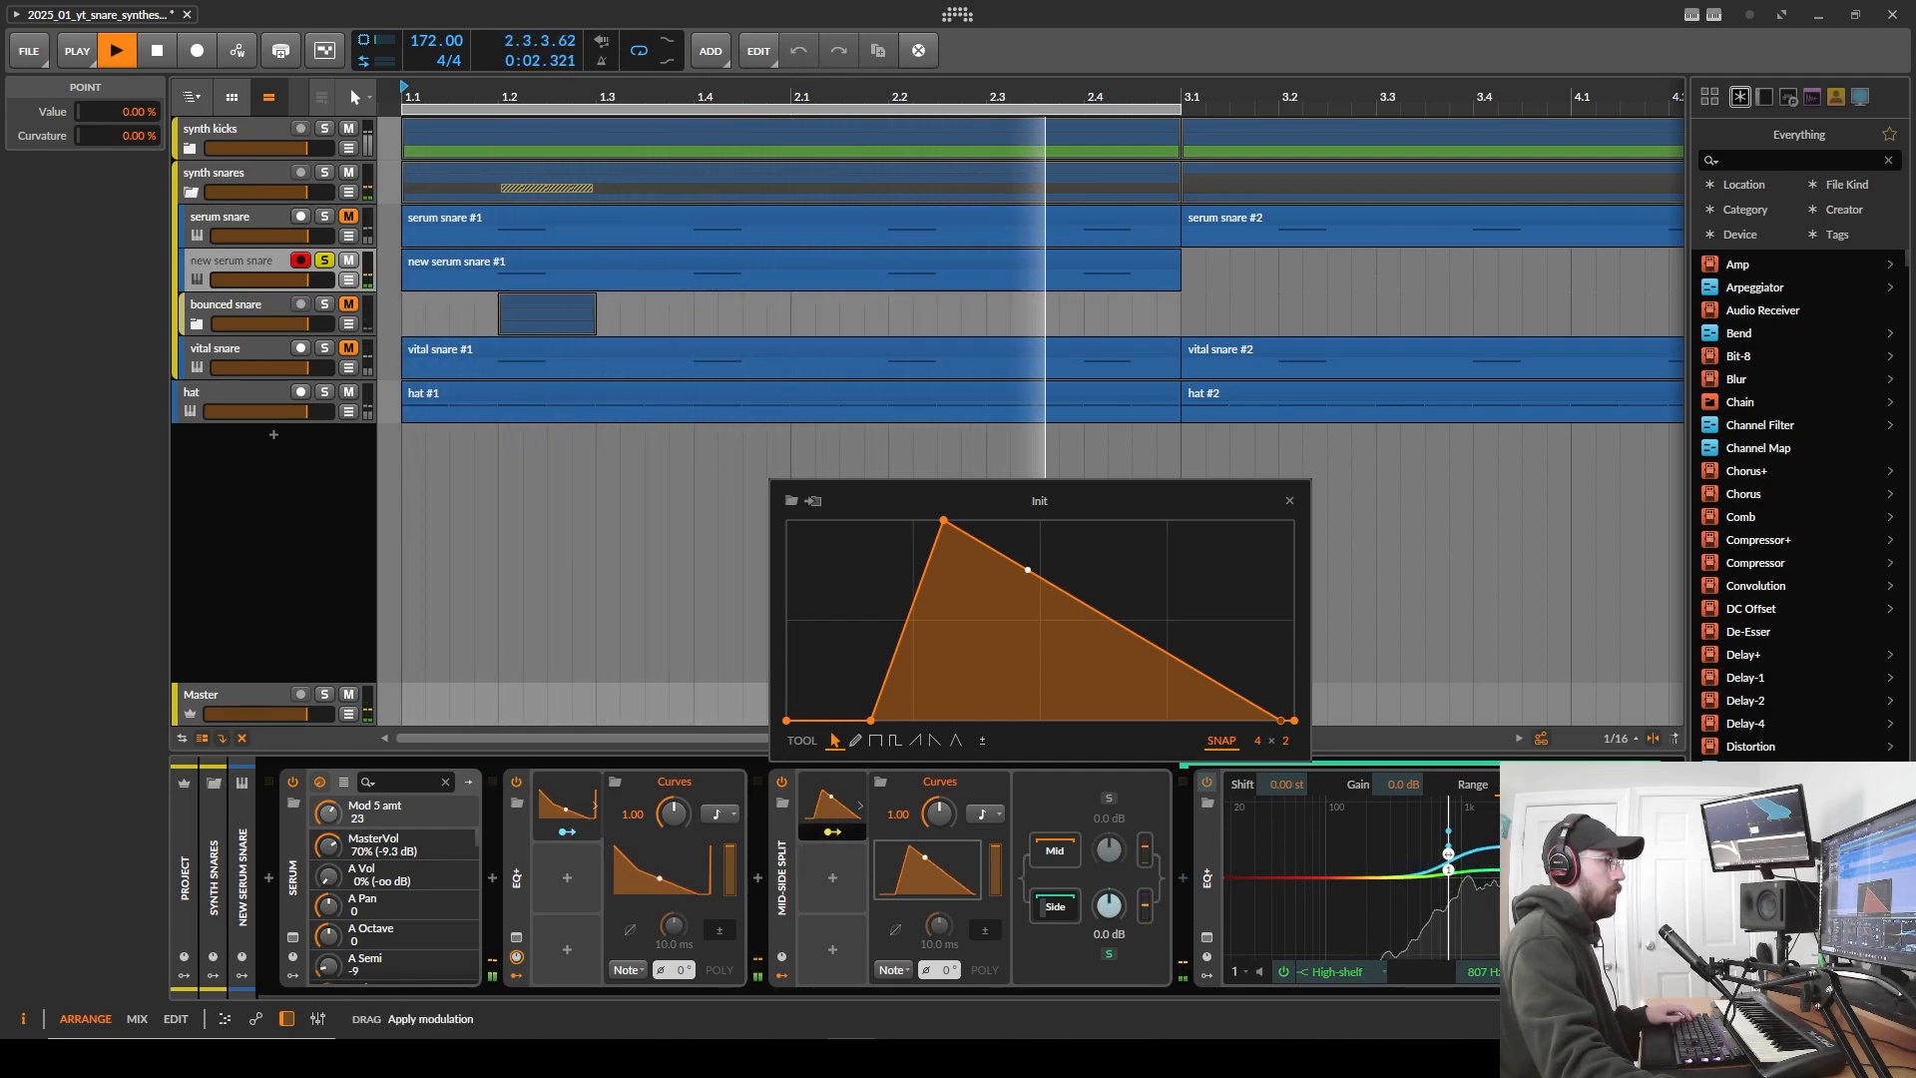
pyautogui.click(837, 831)
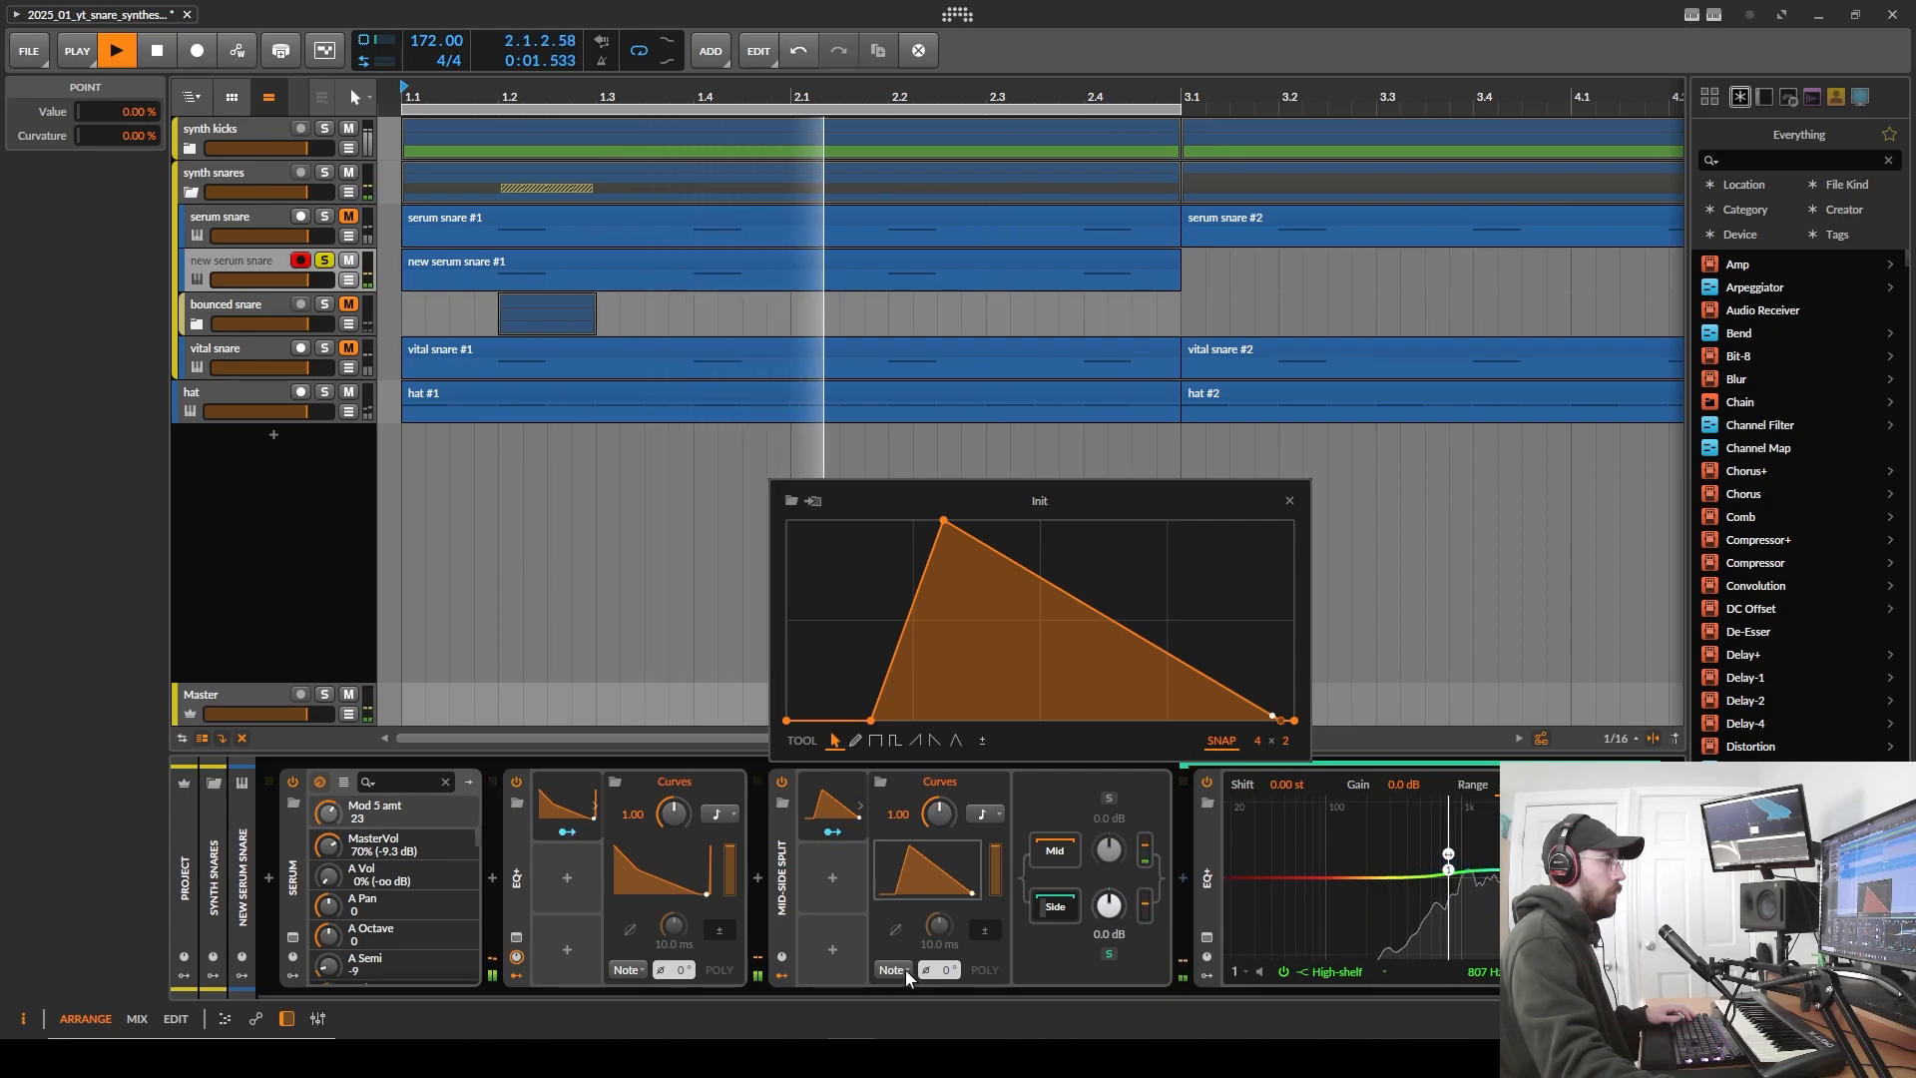
pyautogui.press('space')
pyautogui.click(833, 834)
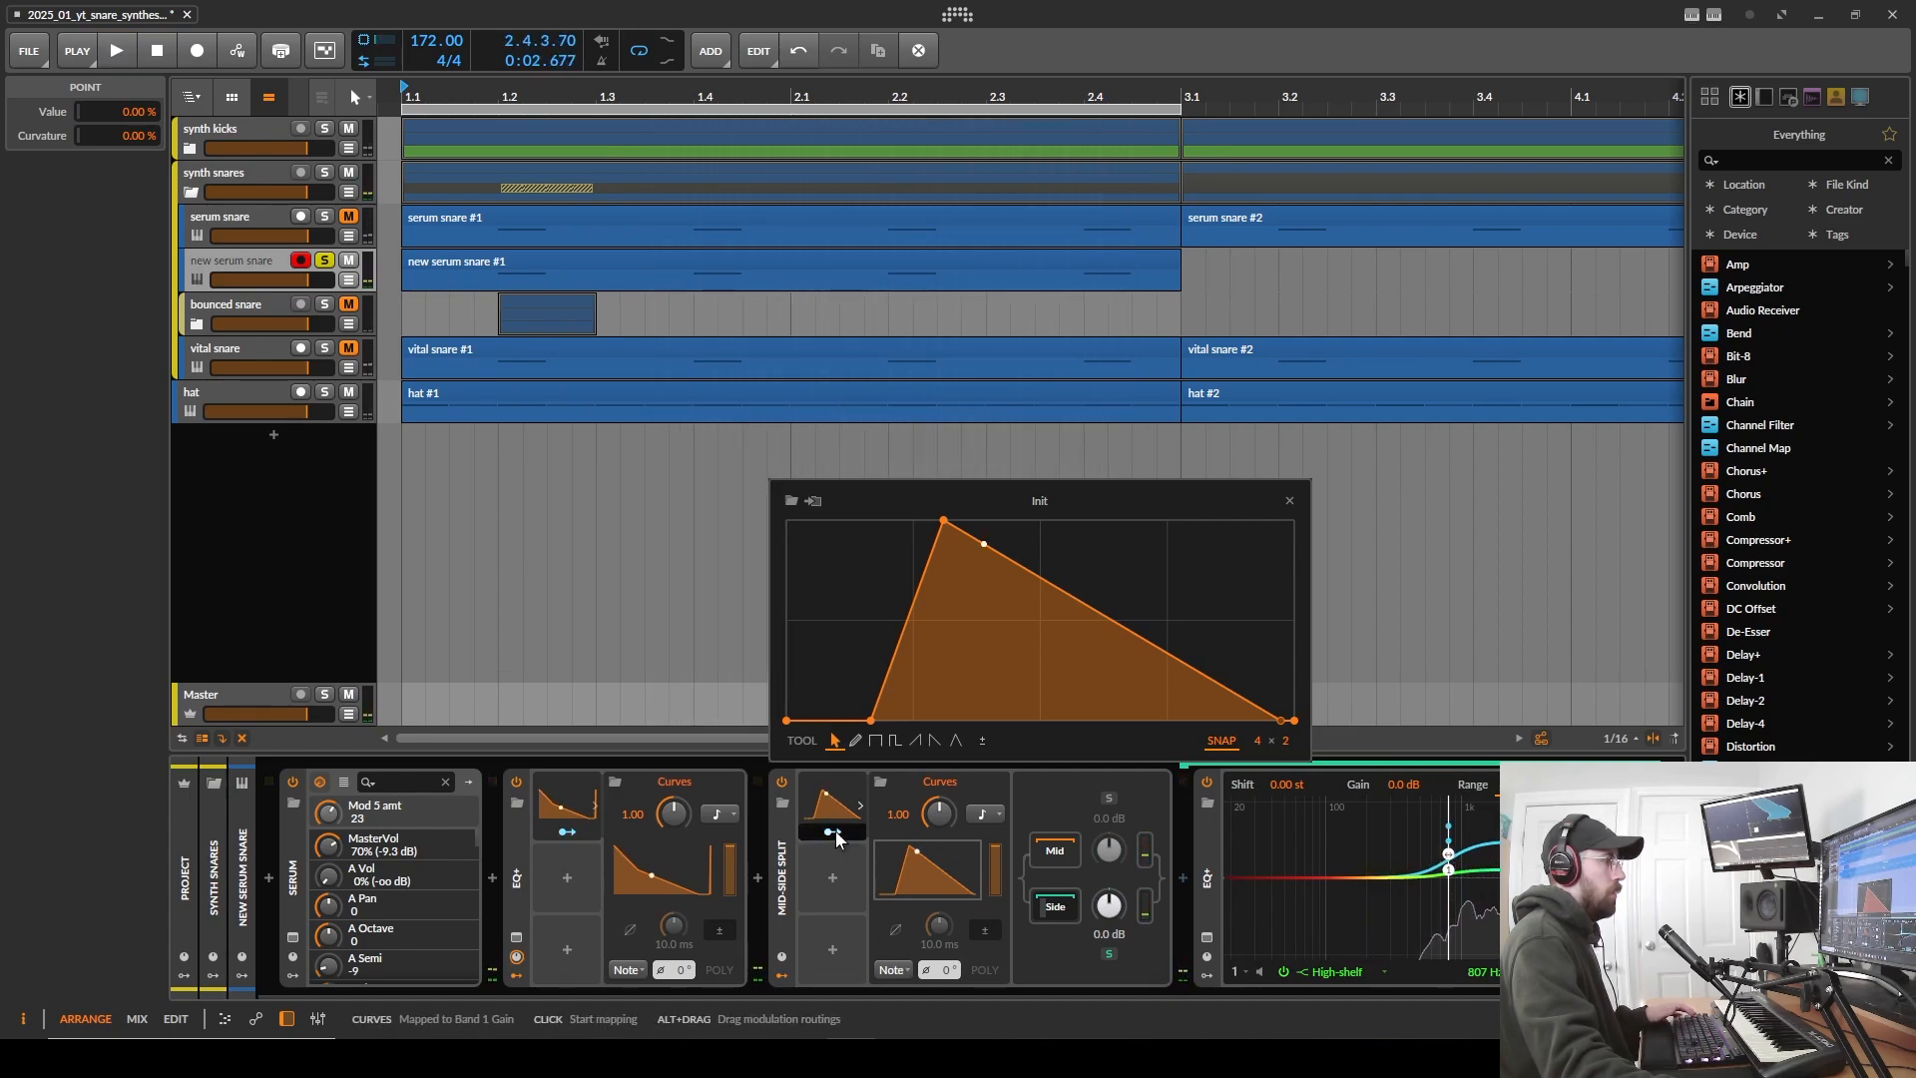
pyautogui.click(818, 829)
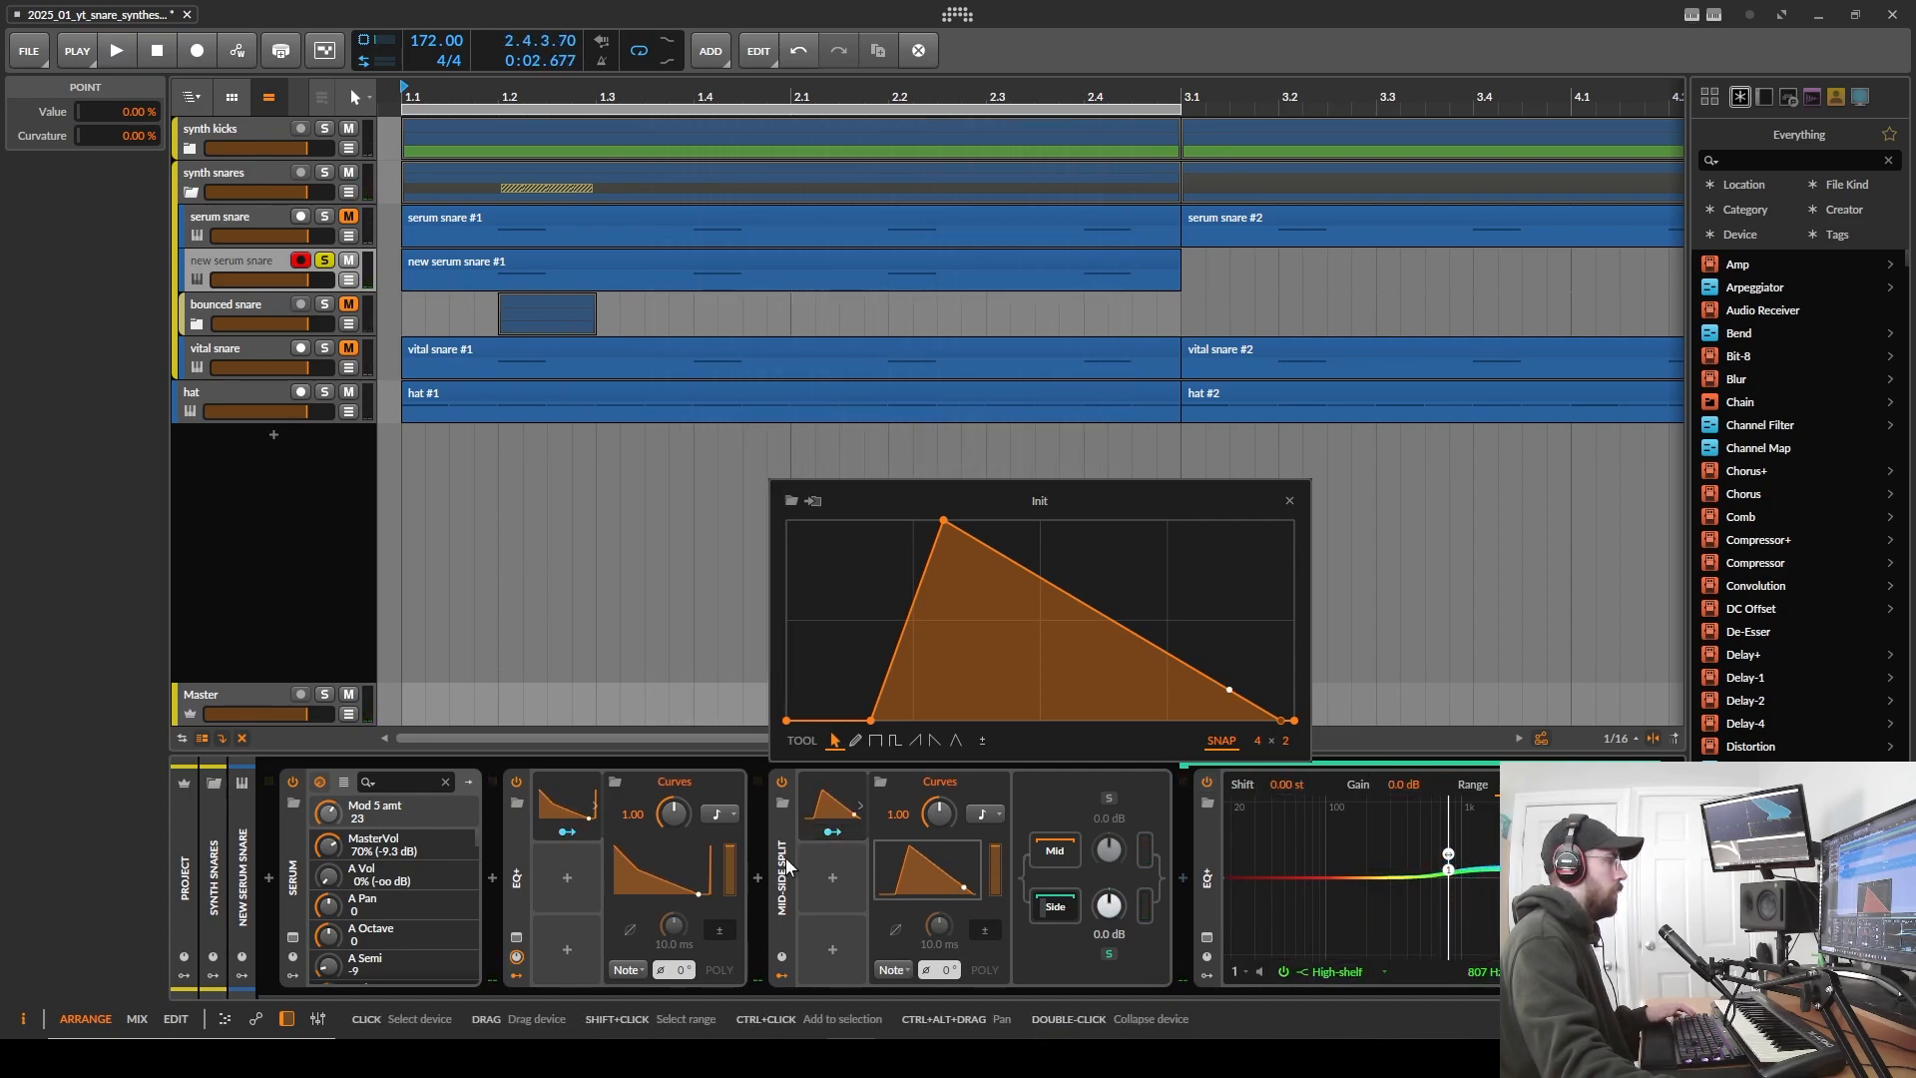
# - Unsolo the Side chain, compare the Mid-Side Split on and off during playback, and close the curve editor
pyautogui.click(1110, 955)
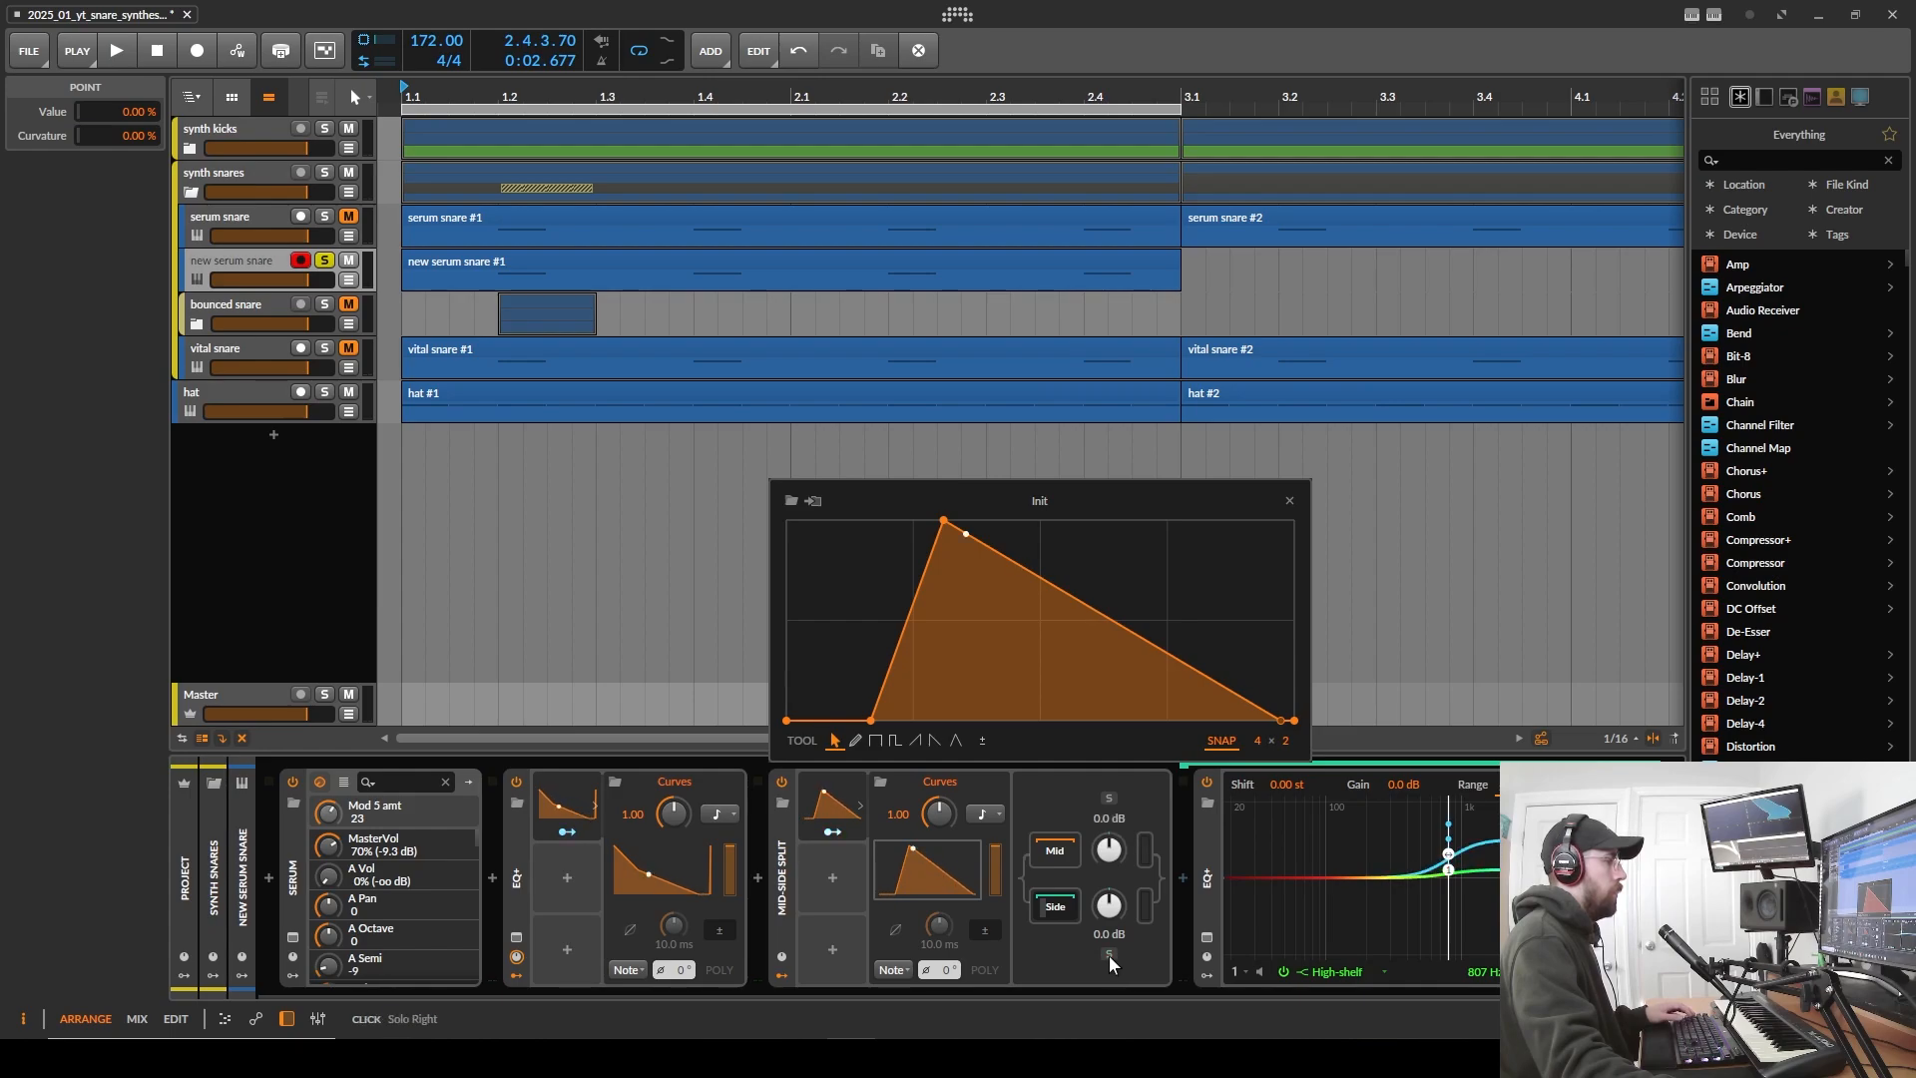
pyautogui.press('space')
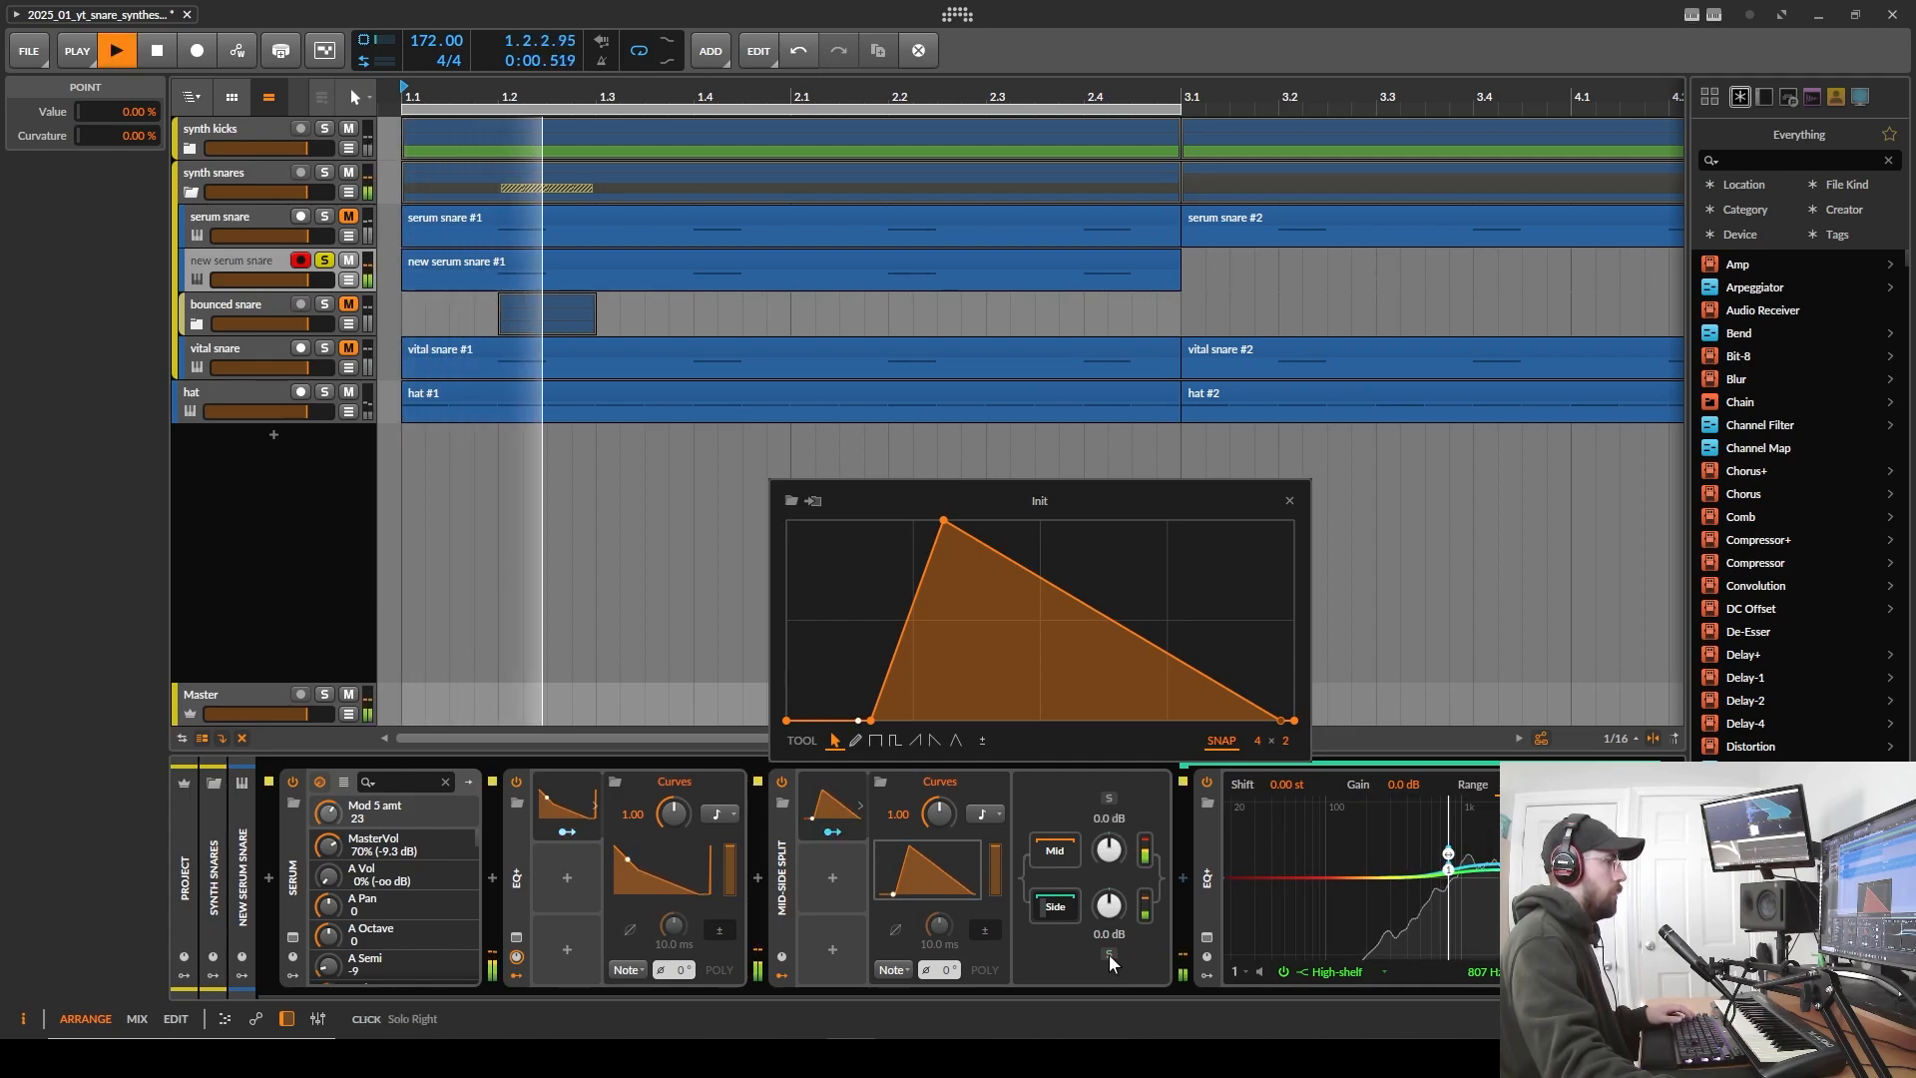
pyautogui.click(780, 781)
pyautogui.click(781, 781)
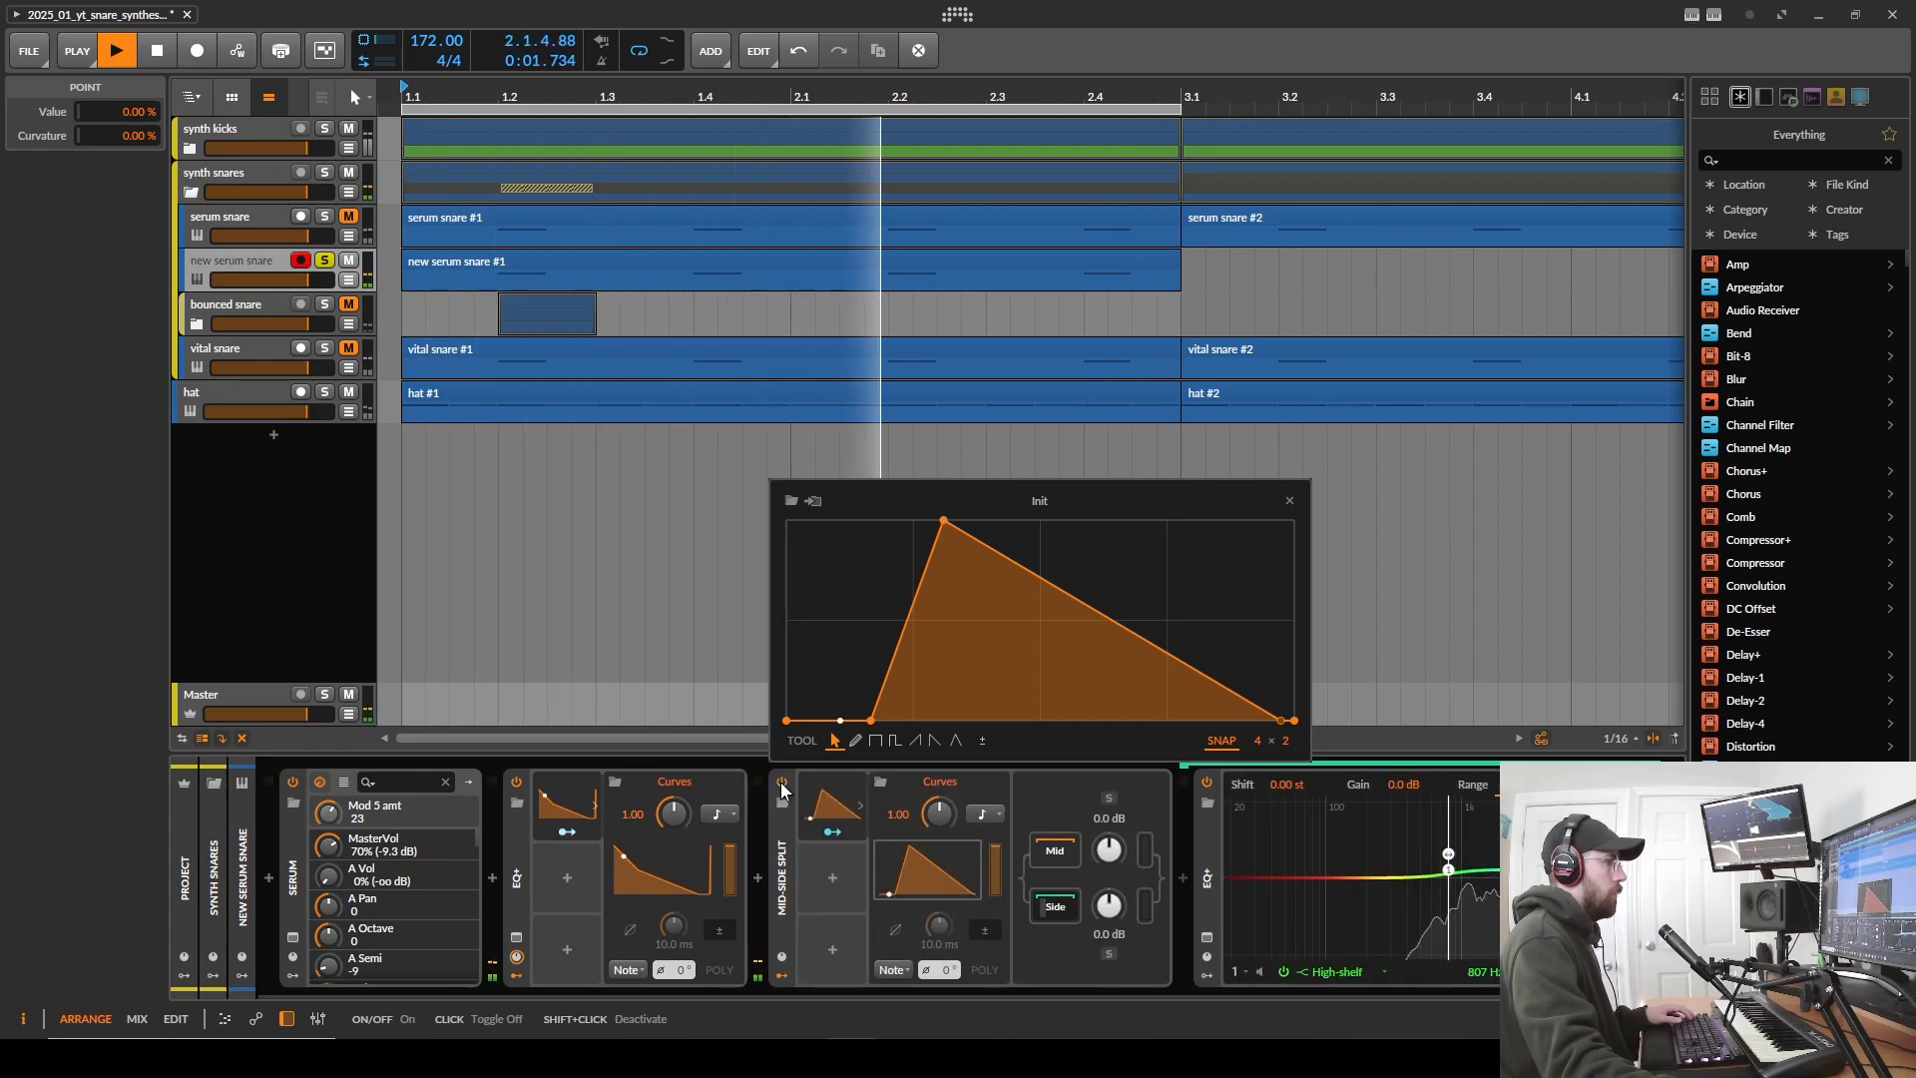
pyautogui.press('space')
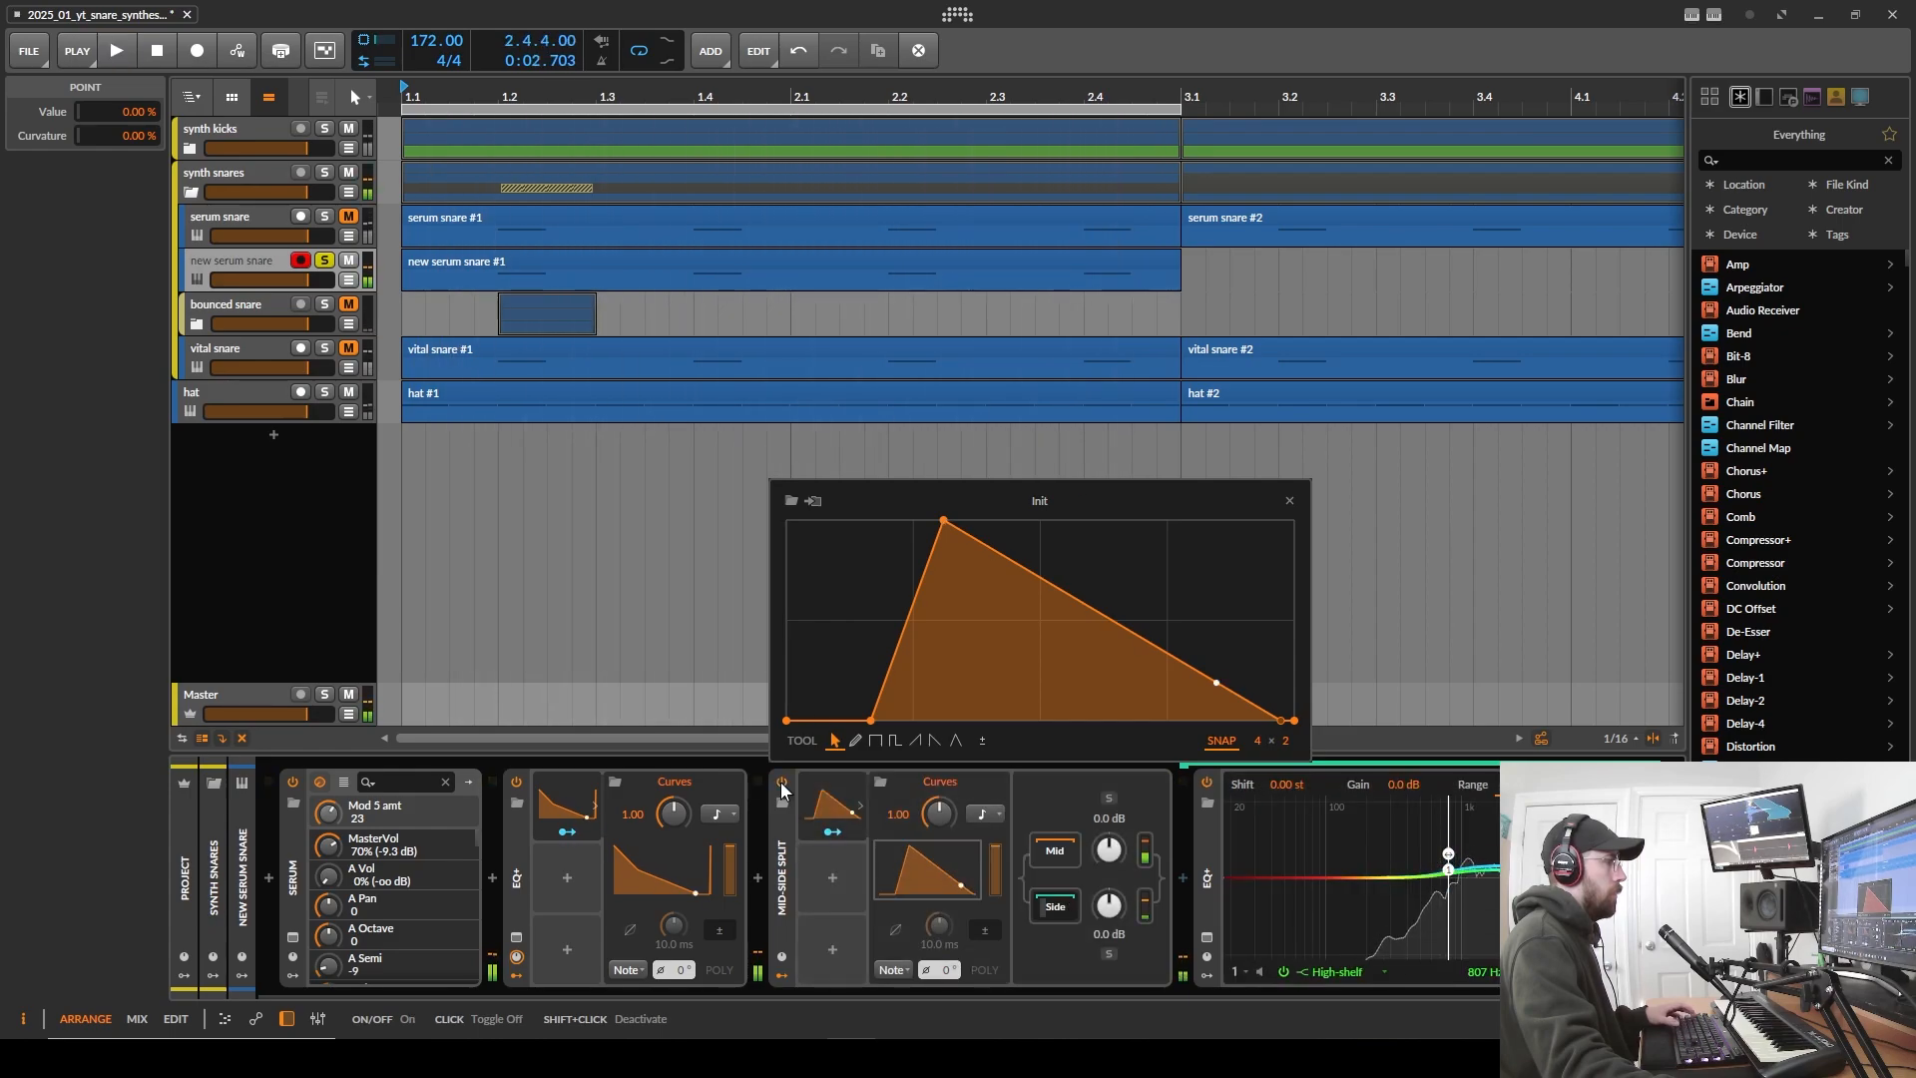
pyautogui.click(1288, 500)
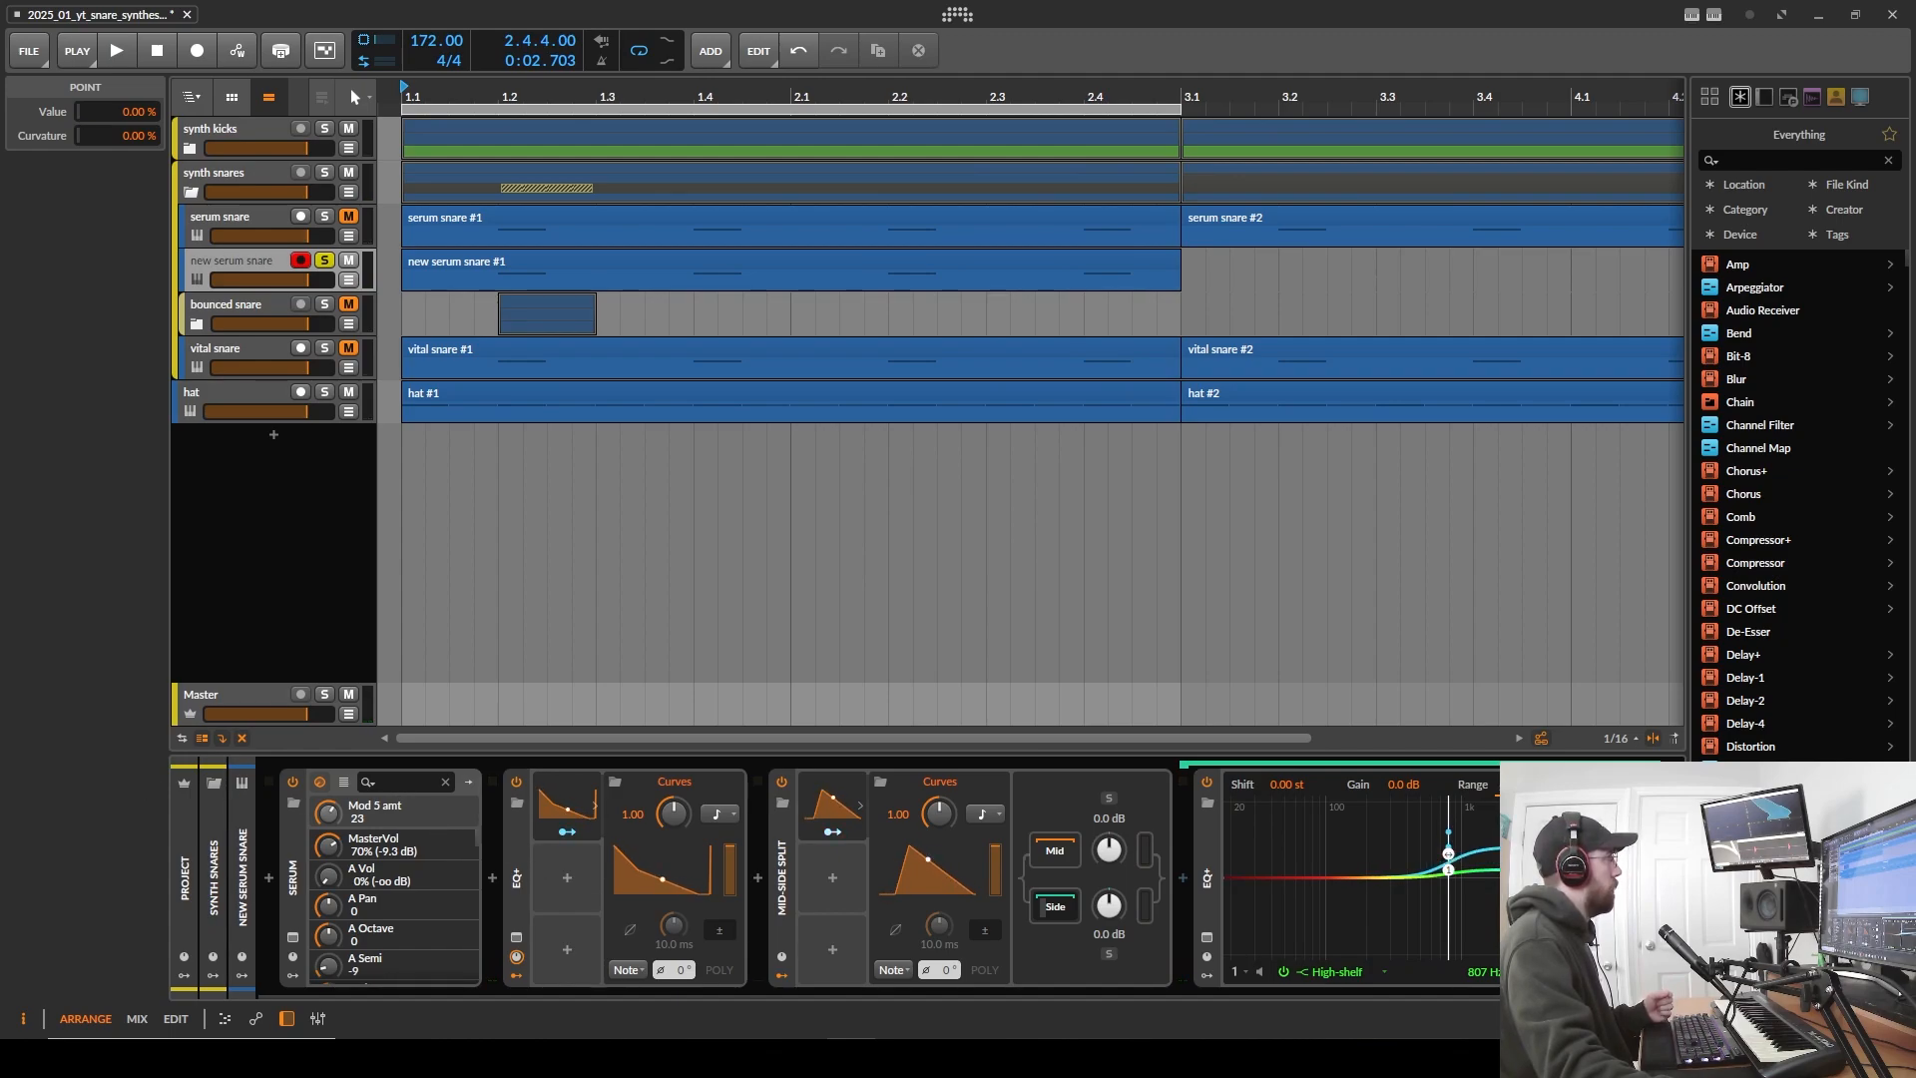
# - Display the master's Vision 4X analyzer, shorten its window to clear the device chain, and turn off the Mid-Side Split
pyautogui.moveTo(0, 360); pyautogui.dragTo(967, 110)
pyautogui.click(913, 507)
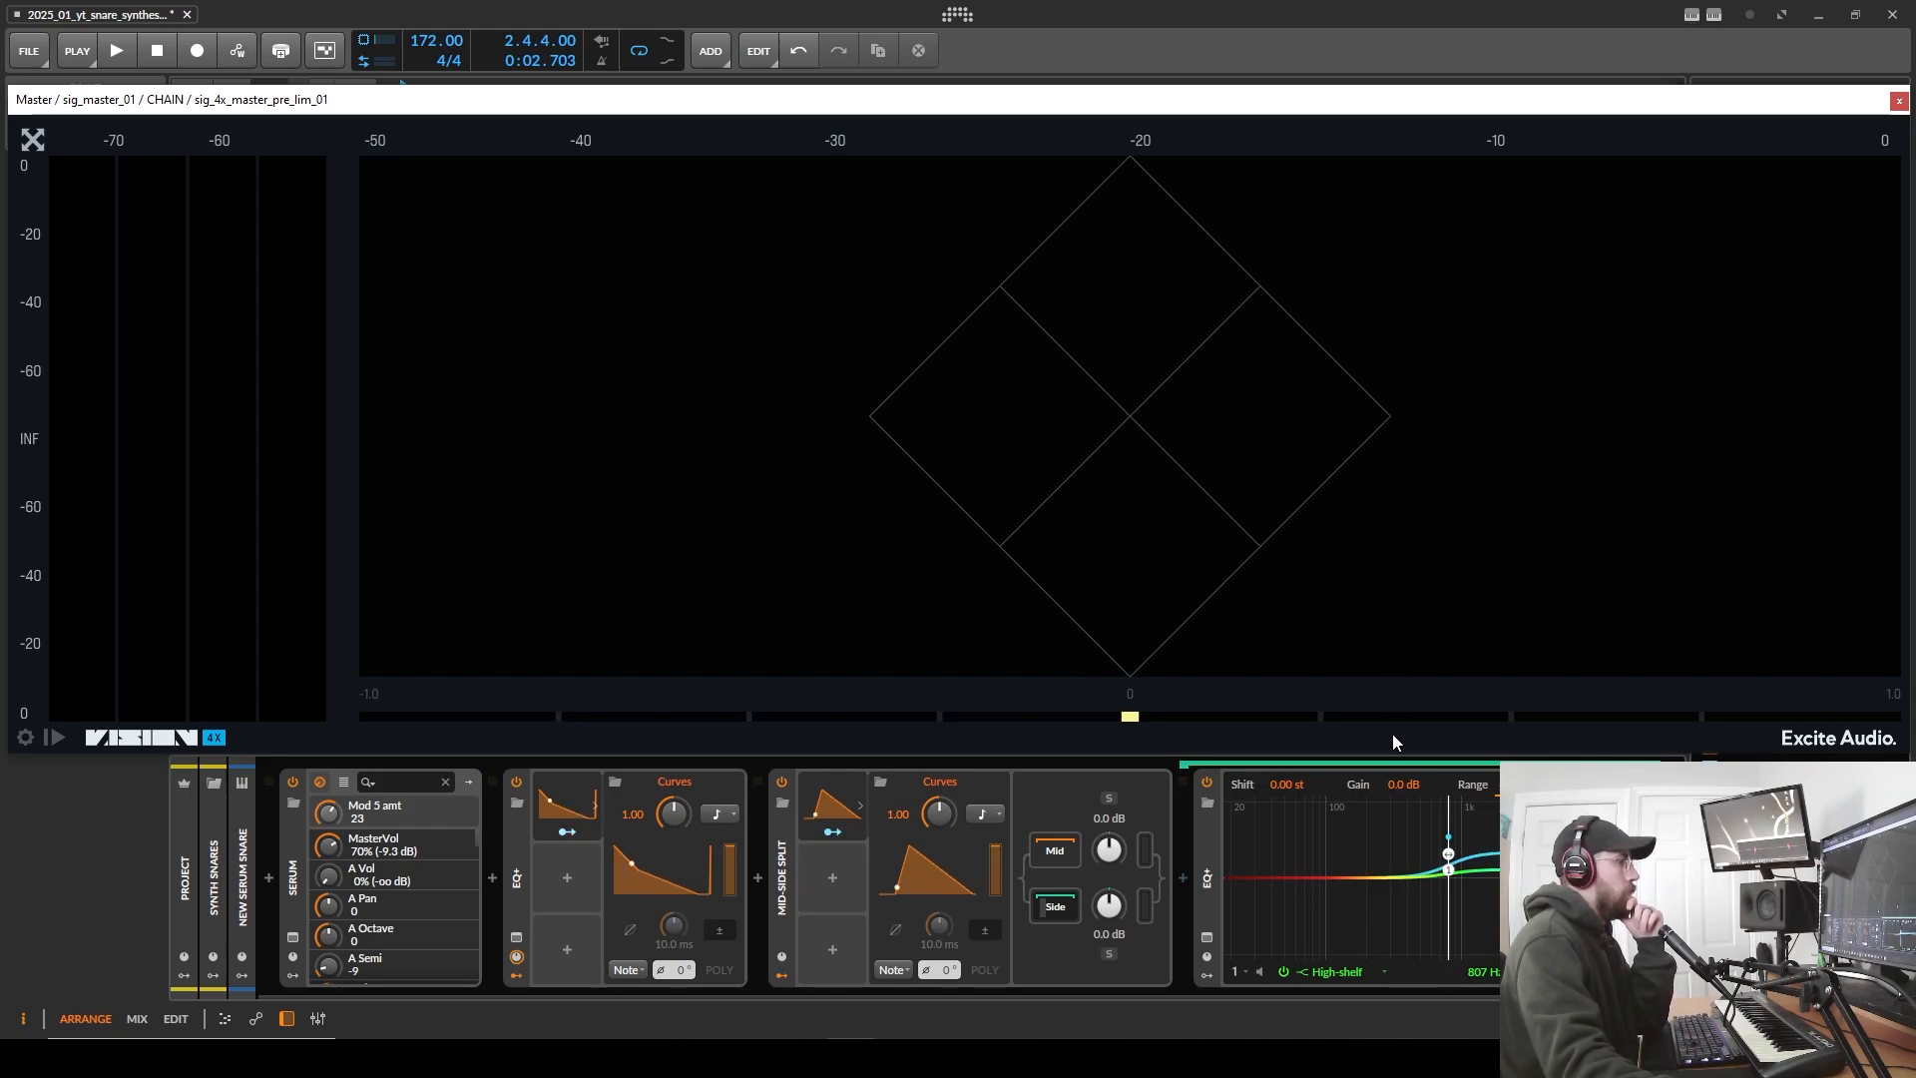
pyautogui.moveTo(1391, 753); pyautogui.dragTo(1395, 729)
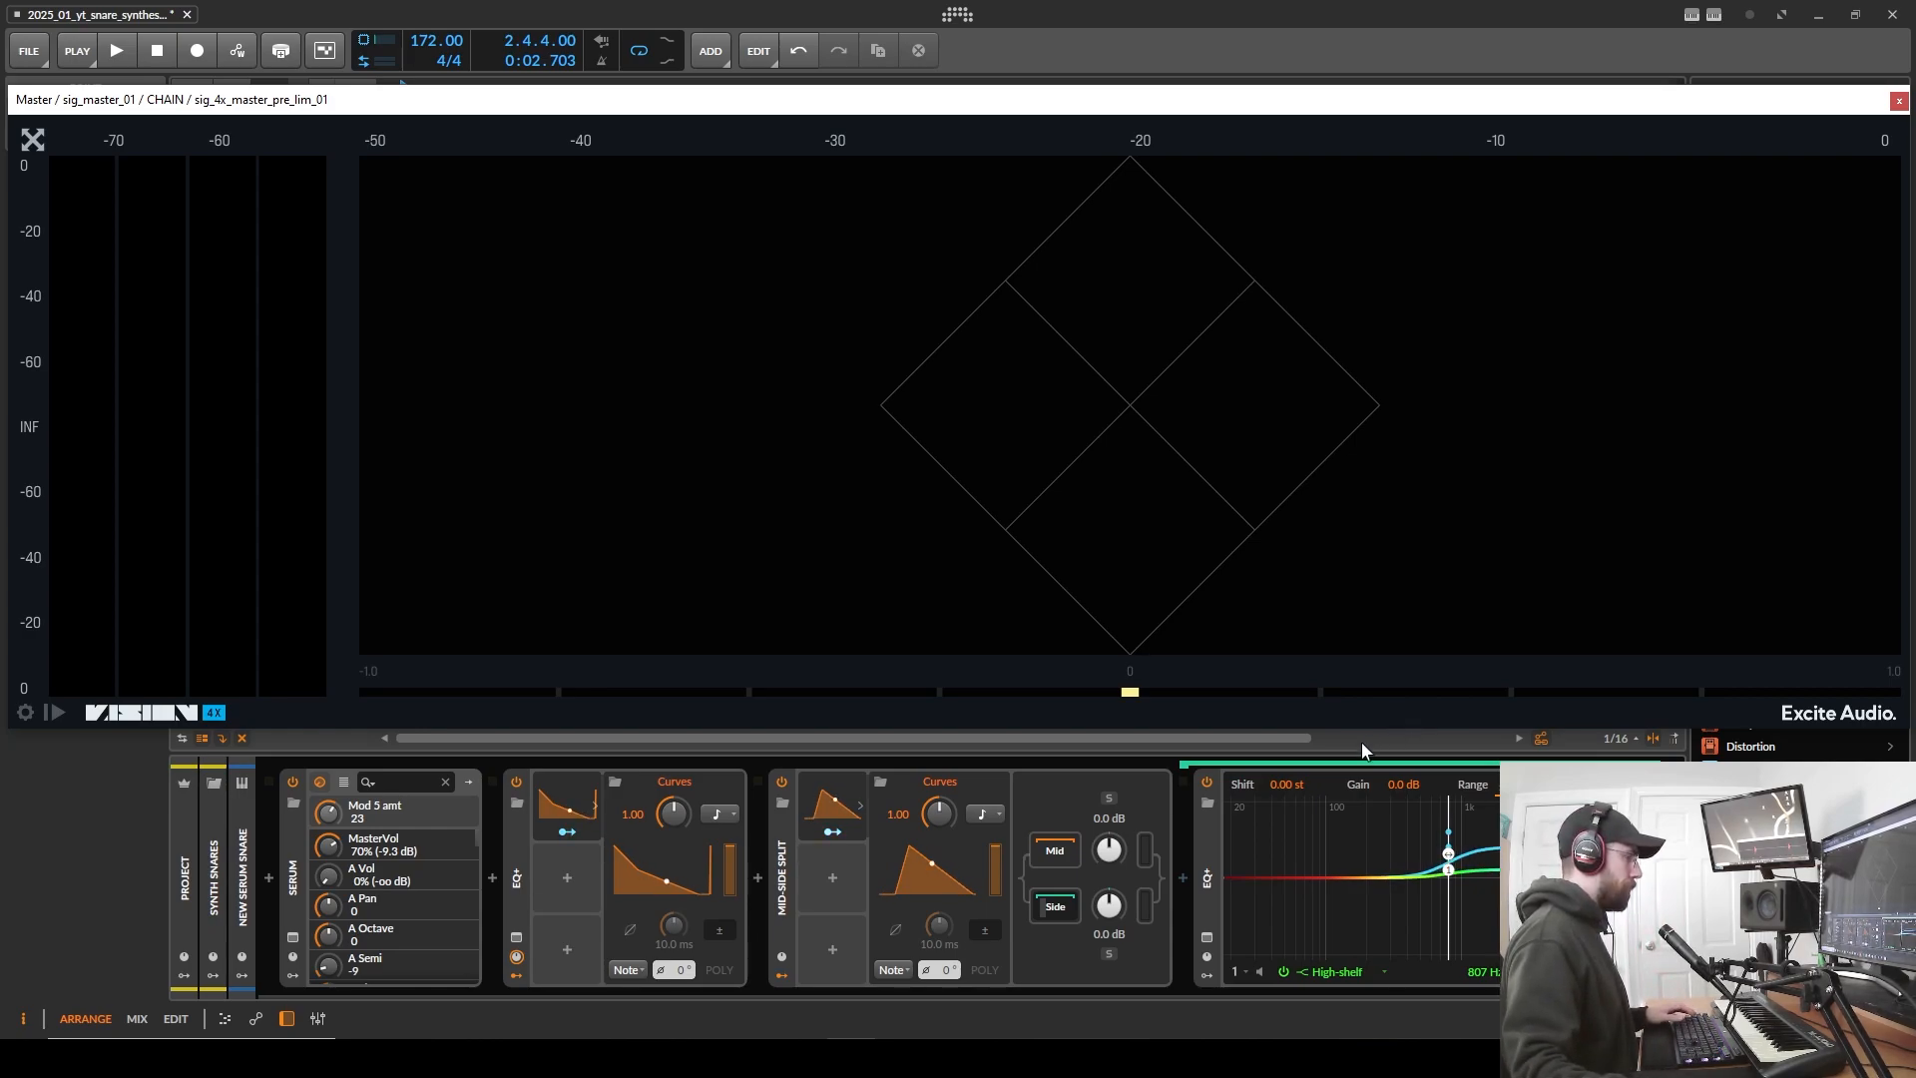
pyautogui.click(781, 781)
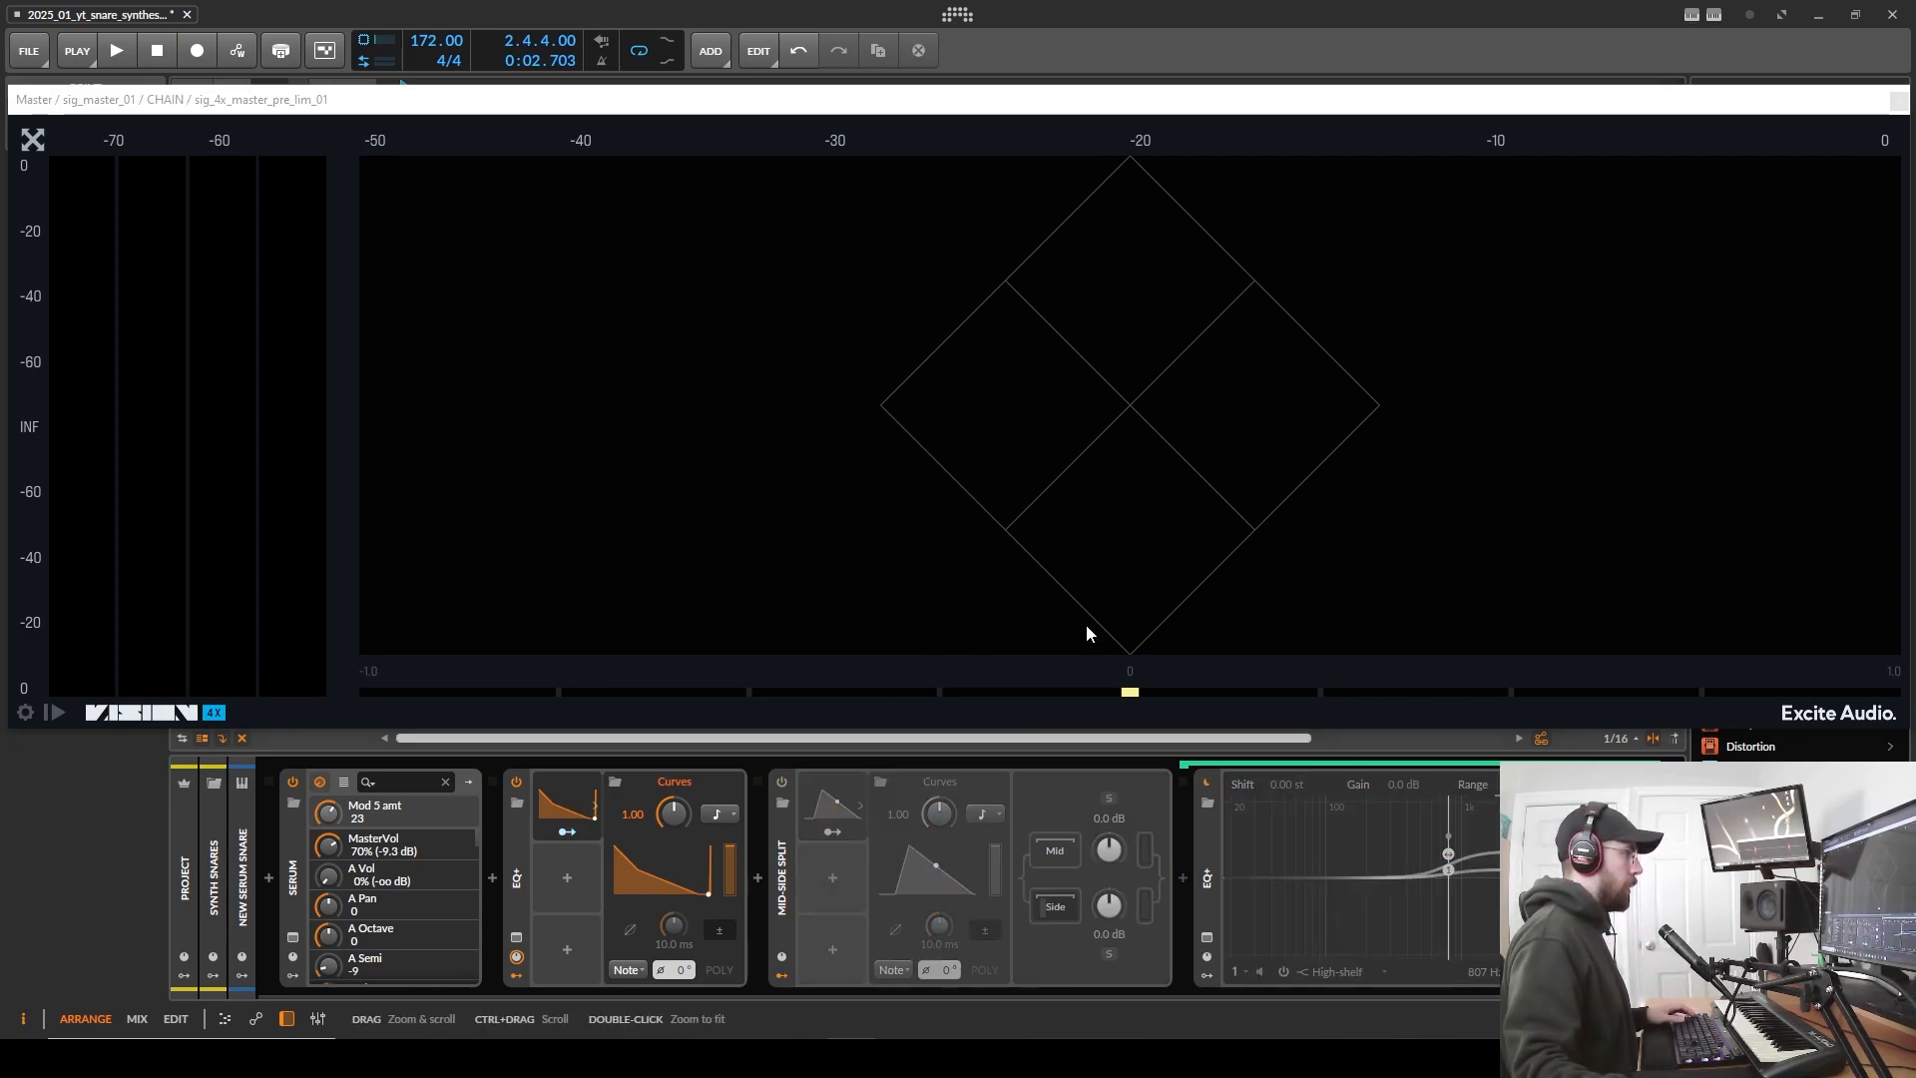
# - Collapse the Mid-Side Split's chain, expand the Tool, and narrow its Width to 1% to check the mono image during playback
pyautogui.press('space')
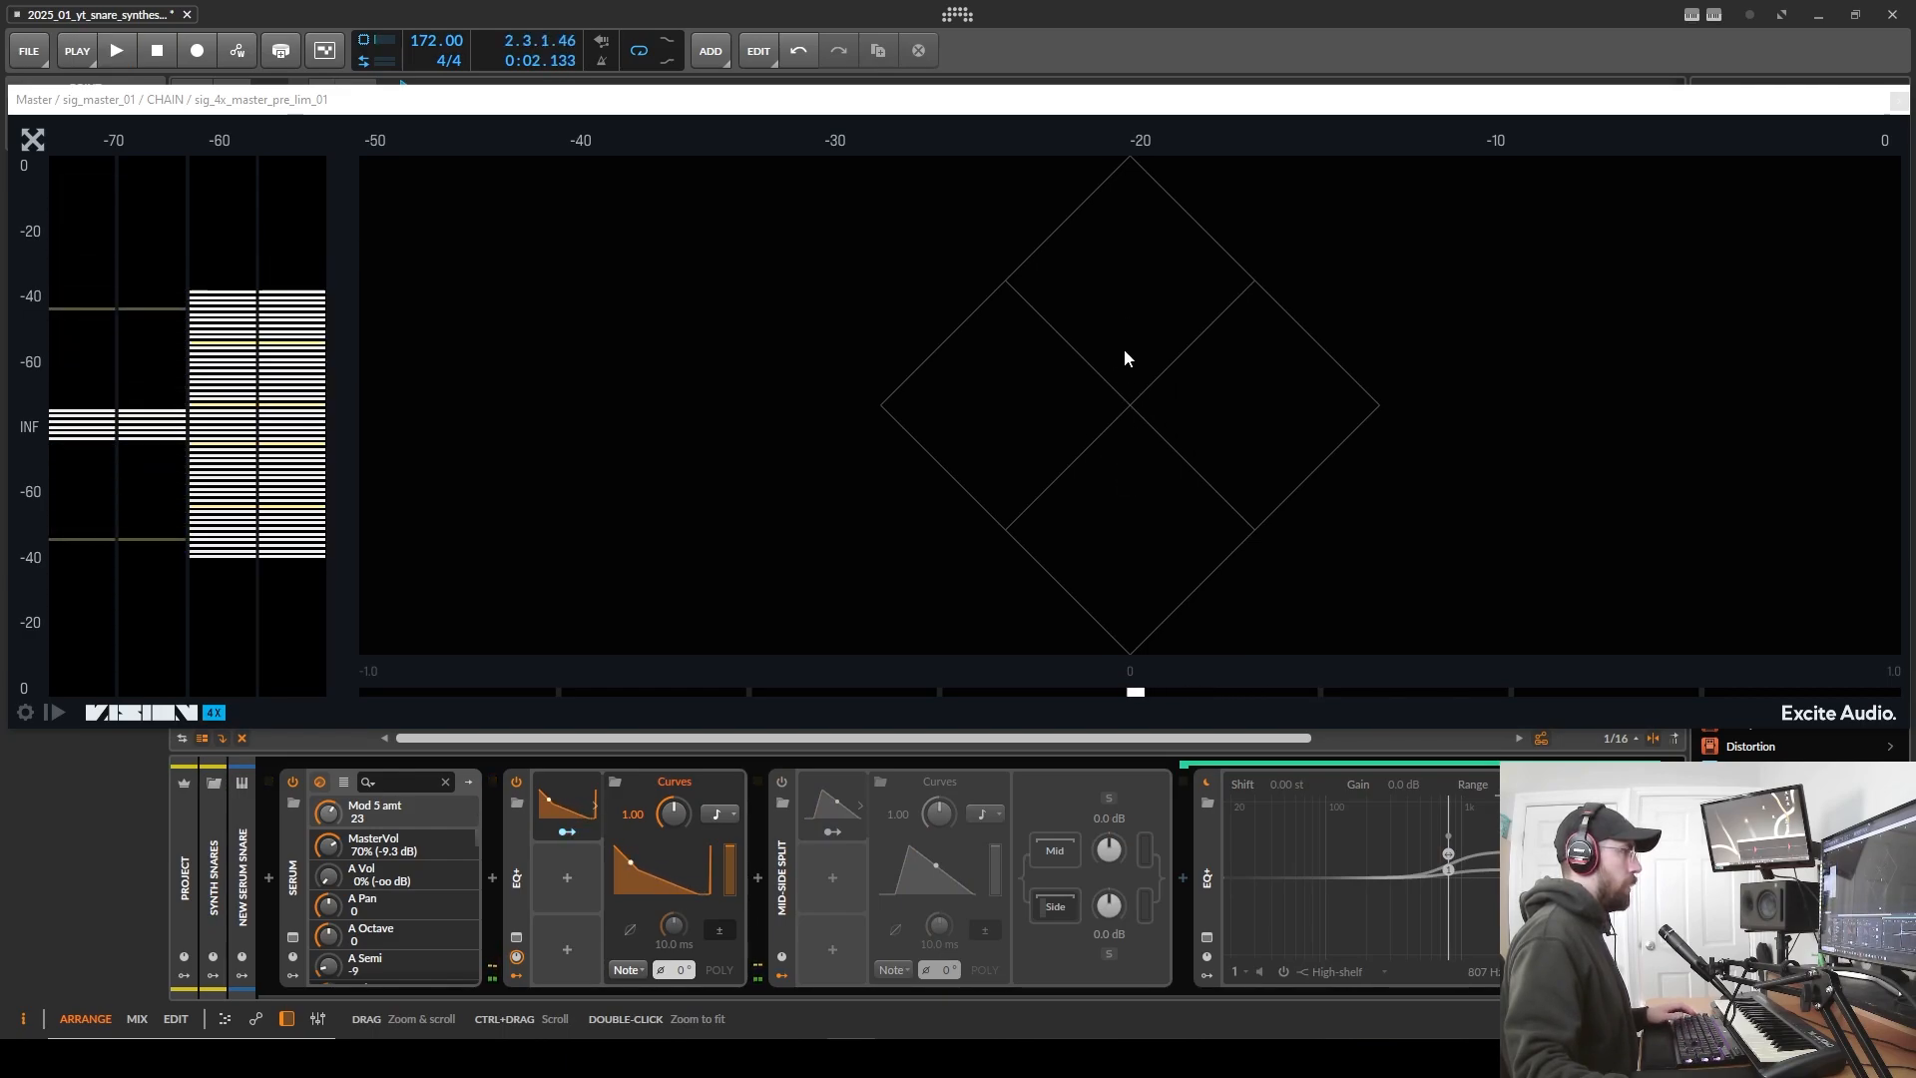
pyautogui.doubleClick(786, 861)
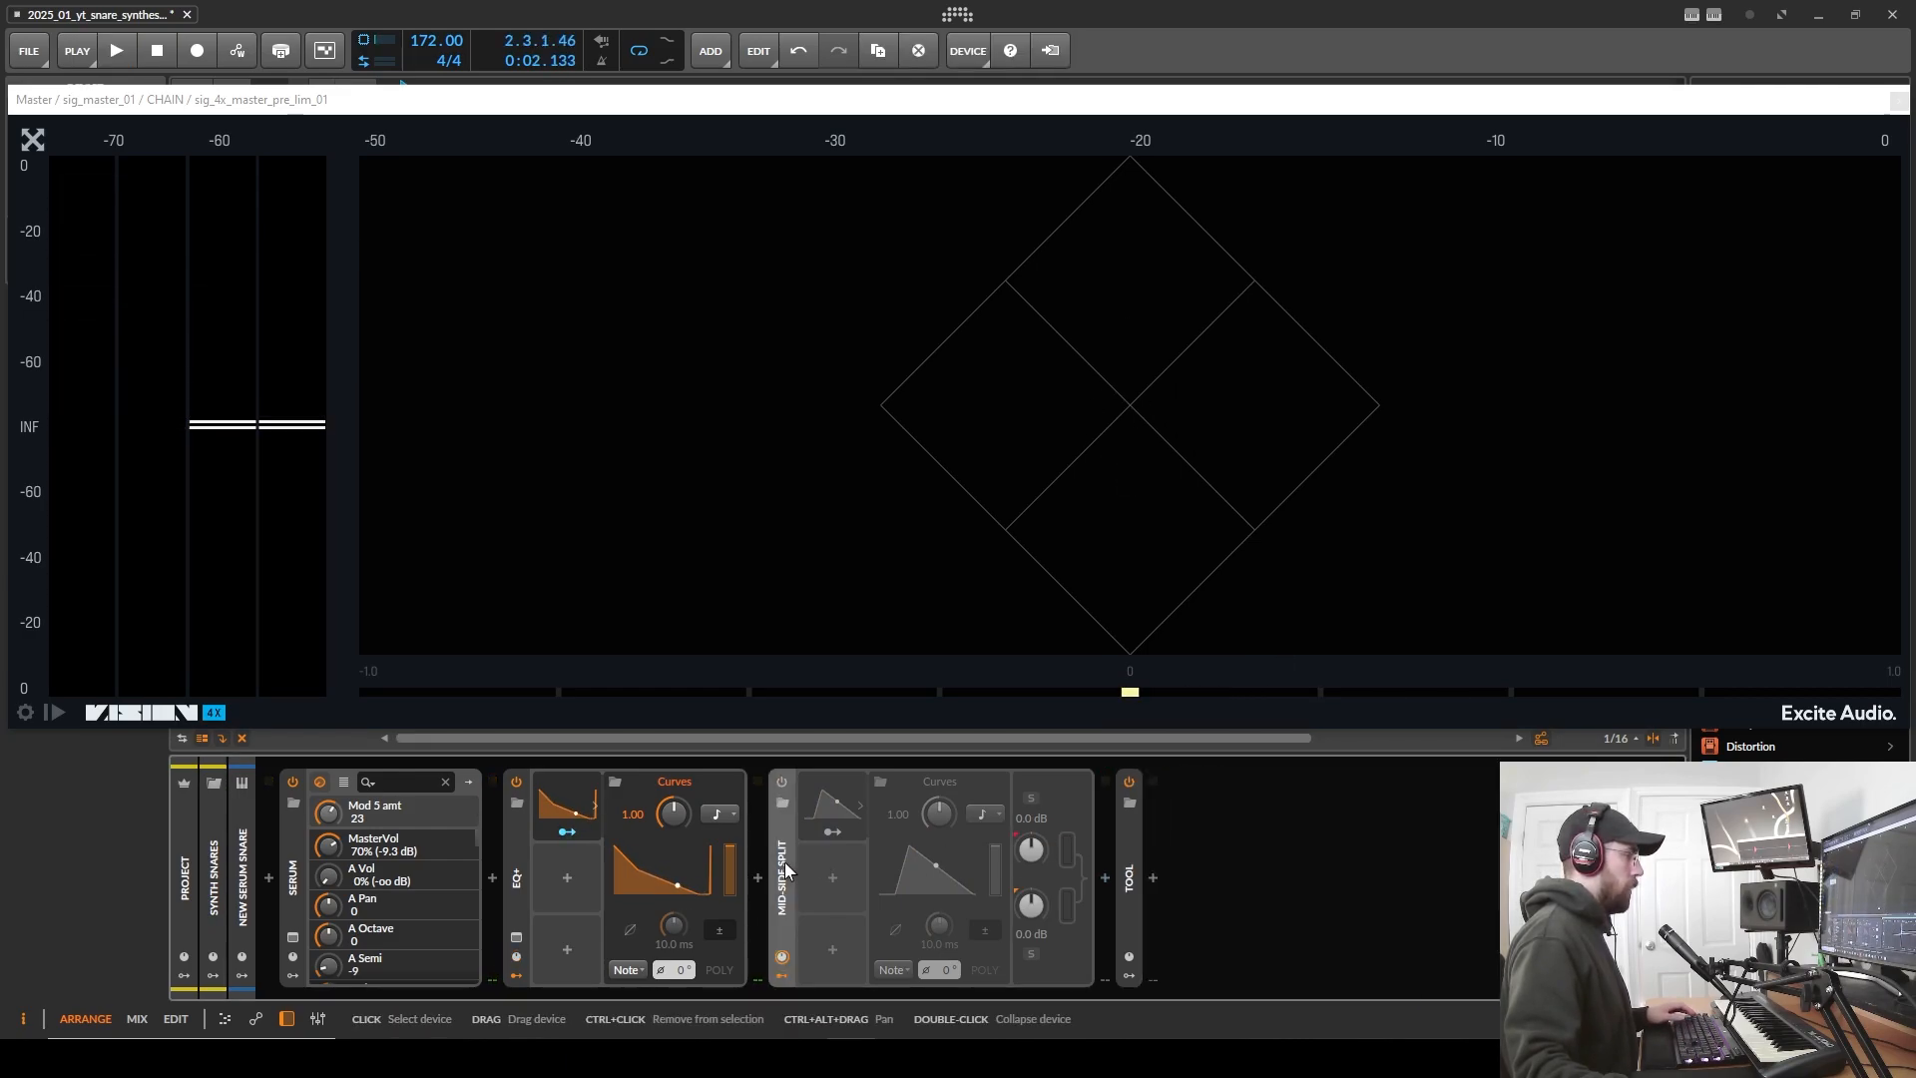
pyautogui.doubleClick(1049, 887)
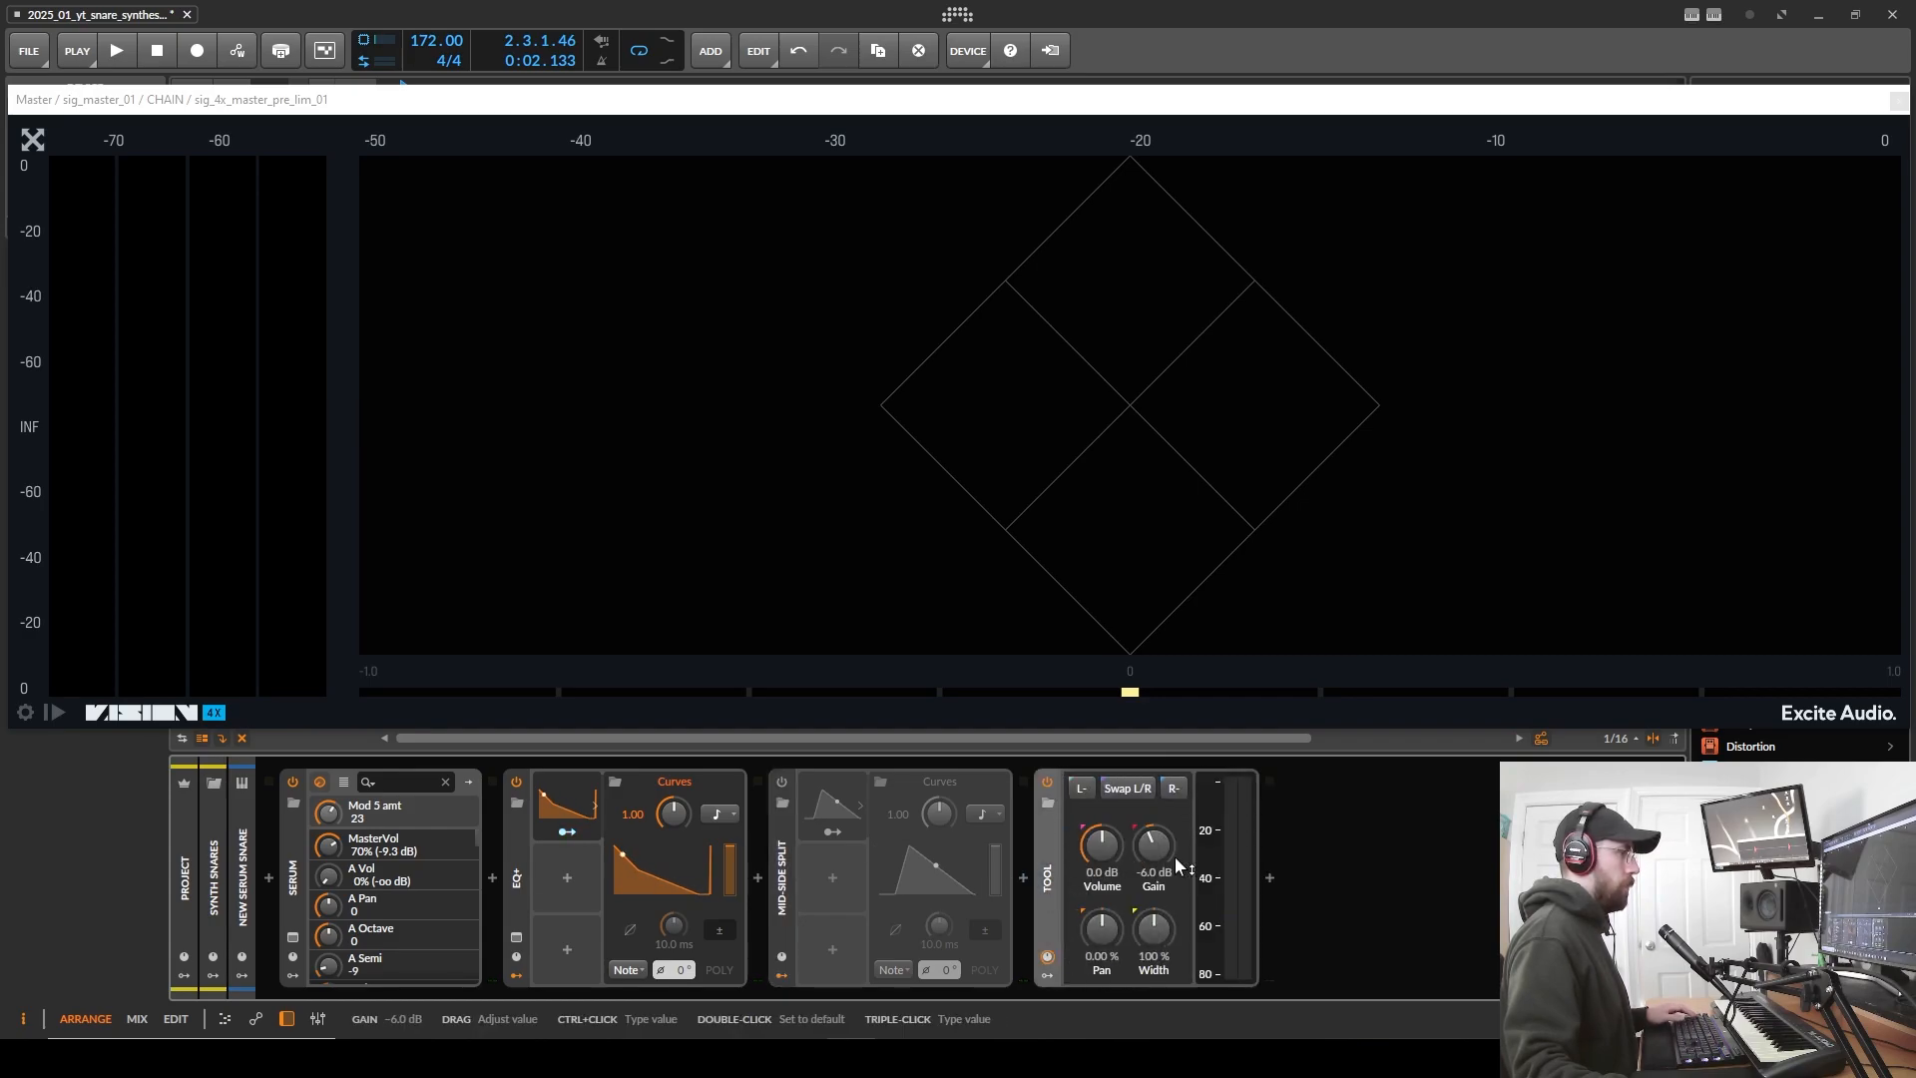
pyautogui.moveTo(1165, 935); pyautogui.dragTo(1165, 1034)
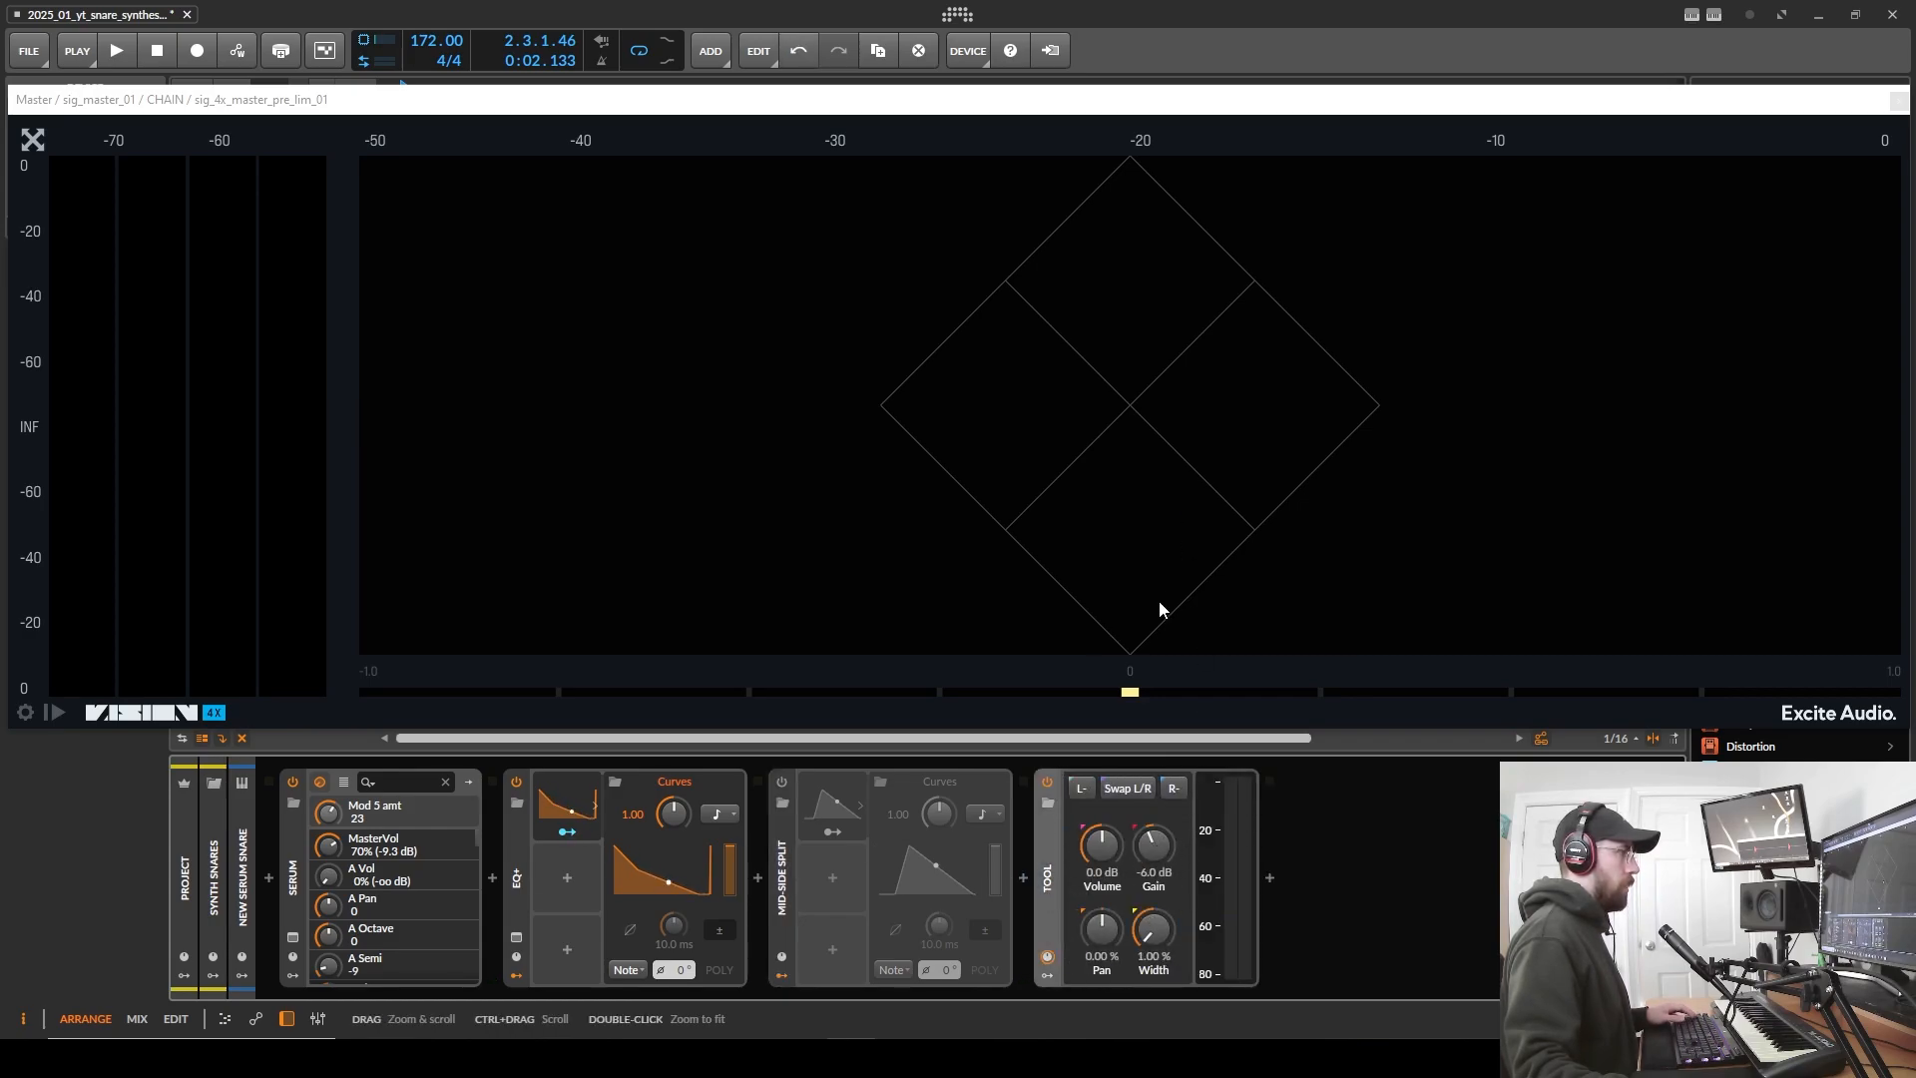
pyautogui.press('space')
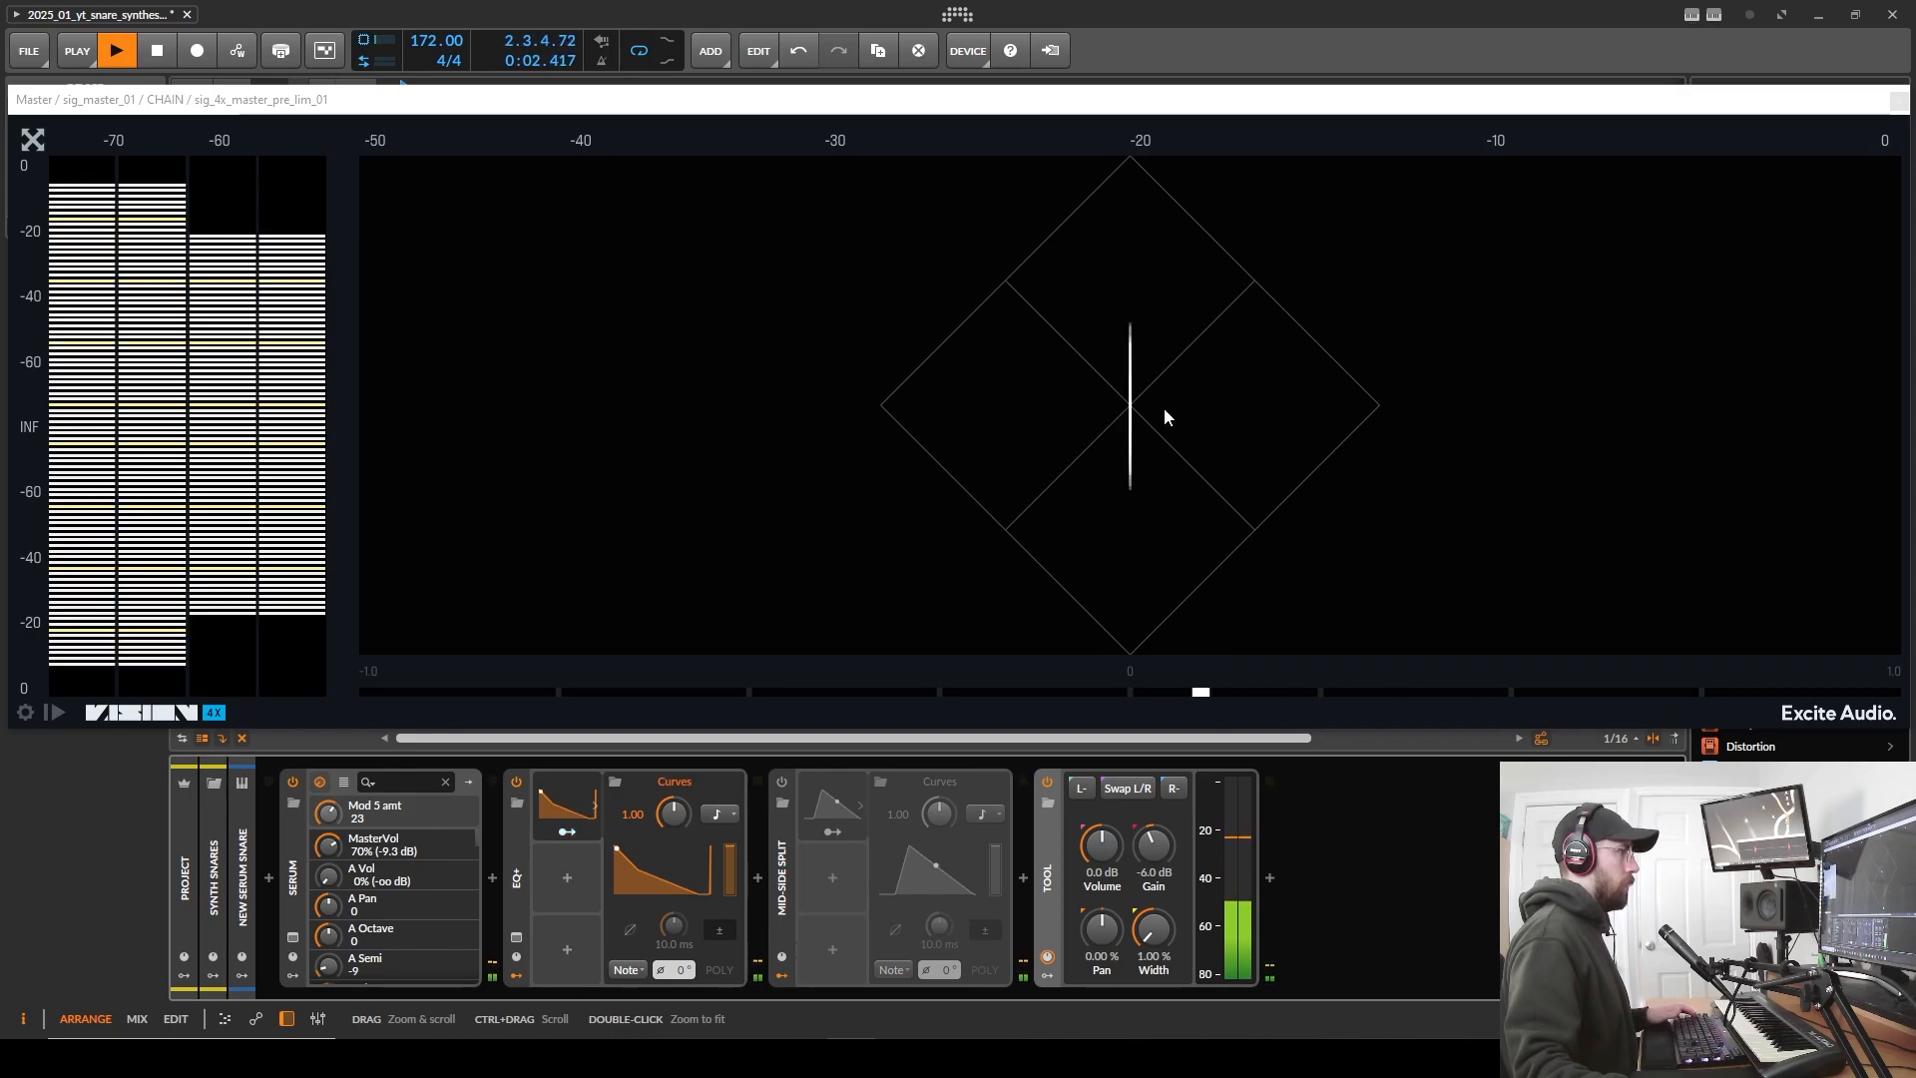
pyautogui.press('space')
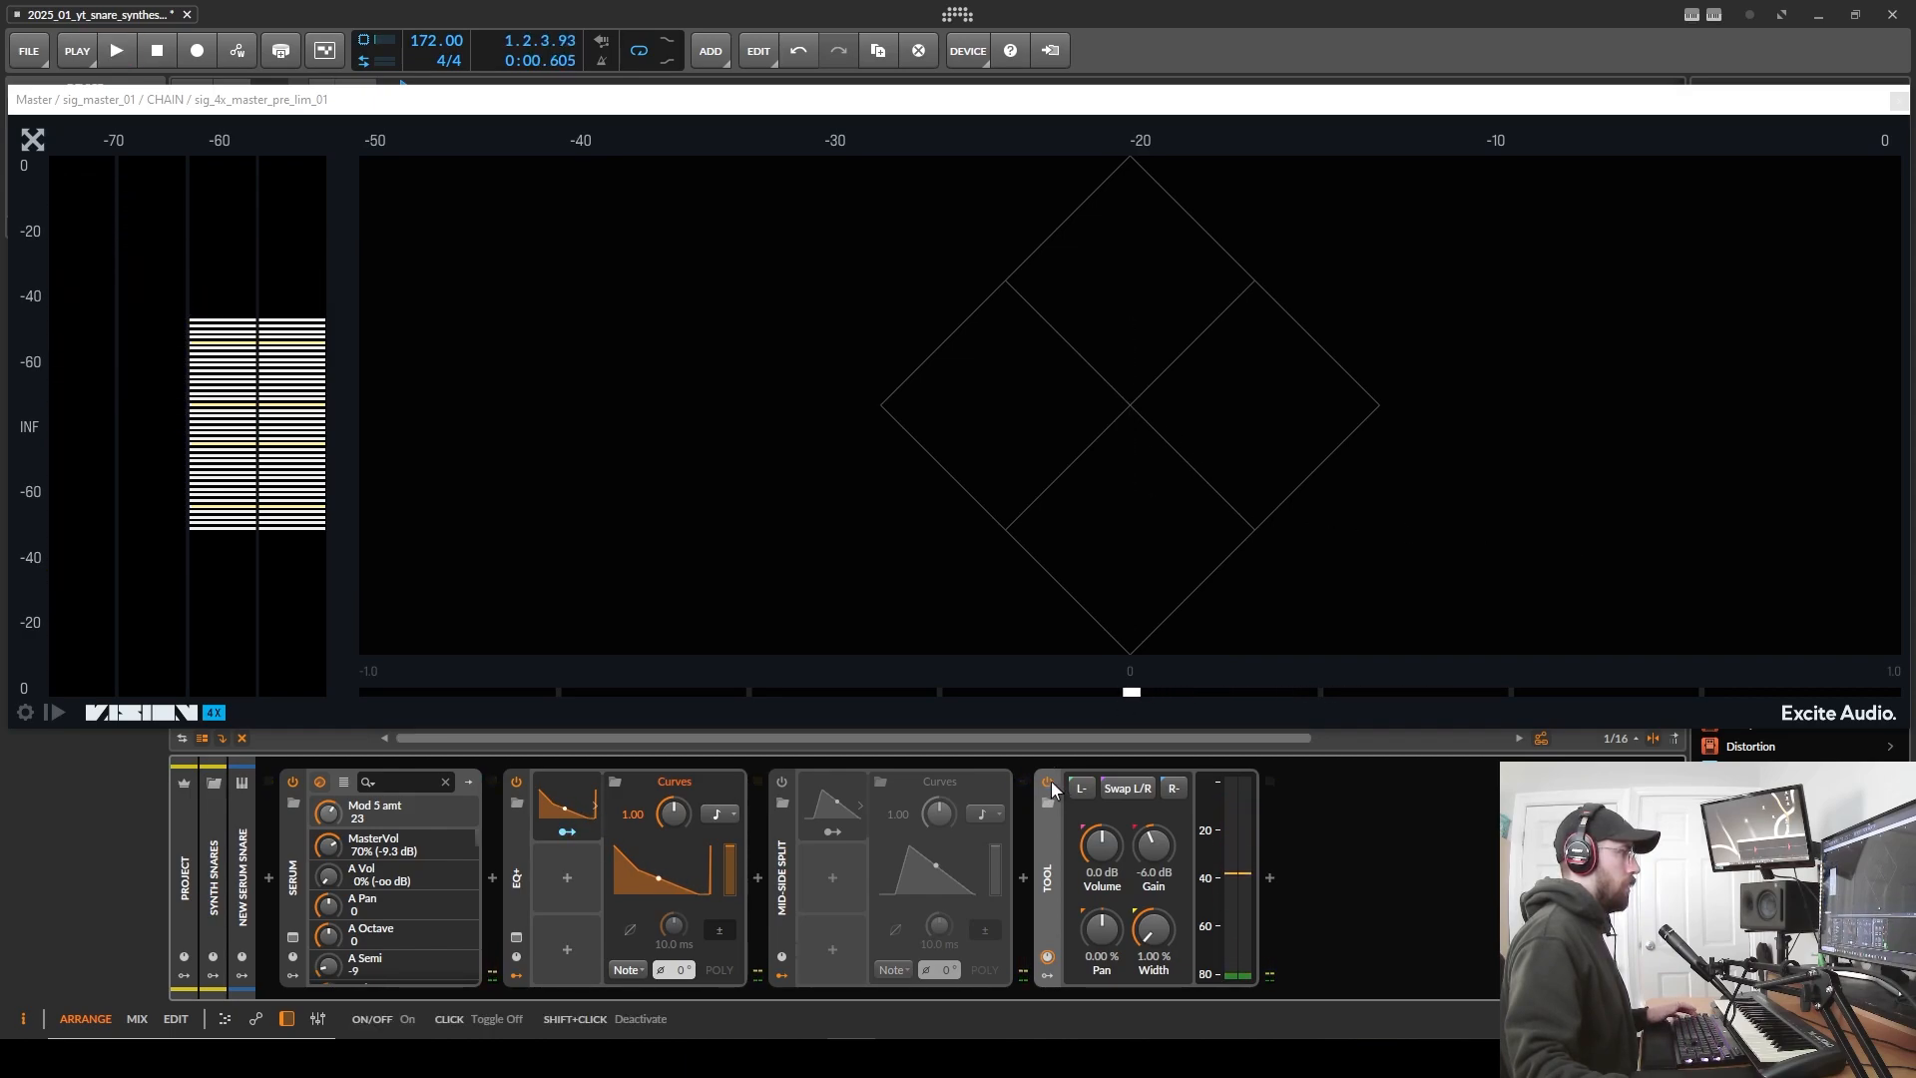
# - View the stereo spread with the Mid-Side Split on and the Tool bypassed, and restore the Tool with Width at 100%
pyautogui.click(1049, 781)
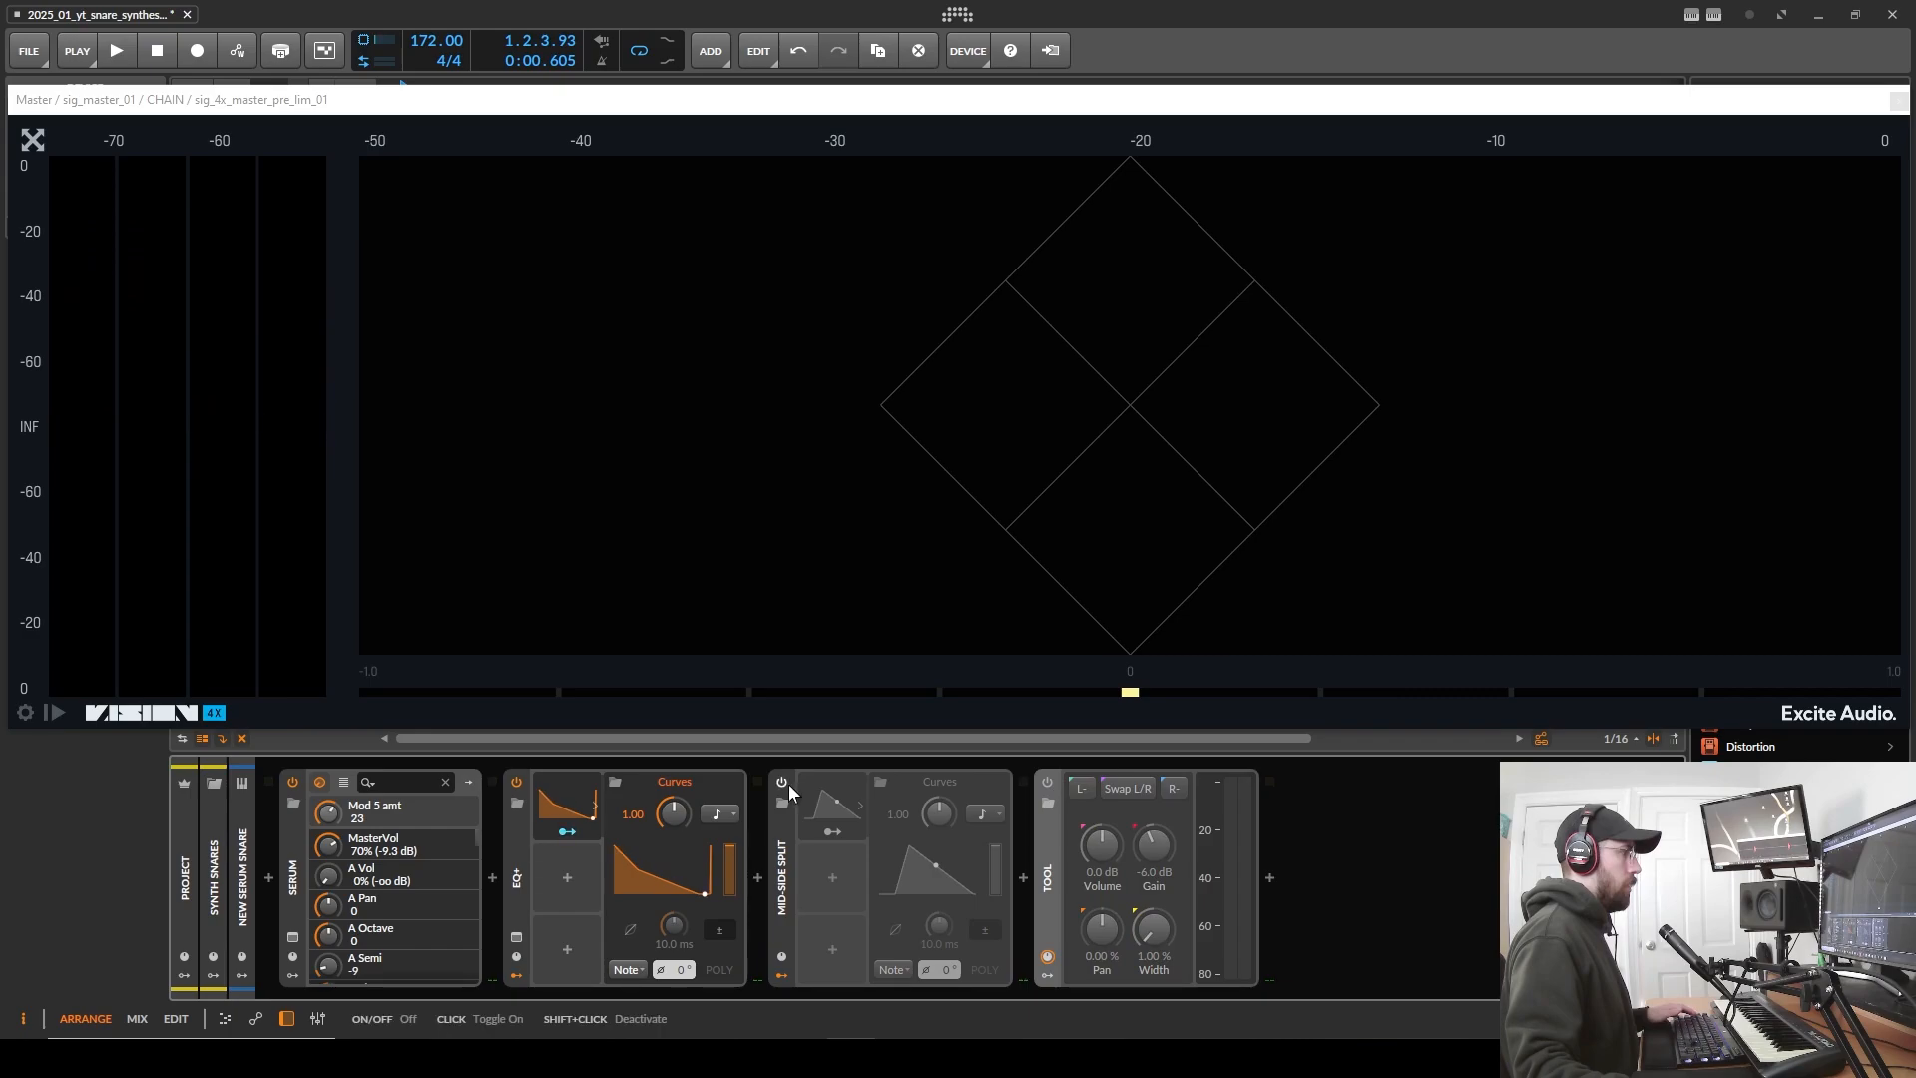
pyautogui.click(787, 783)
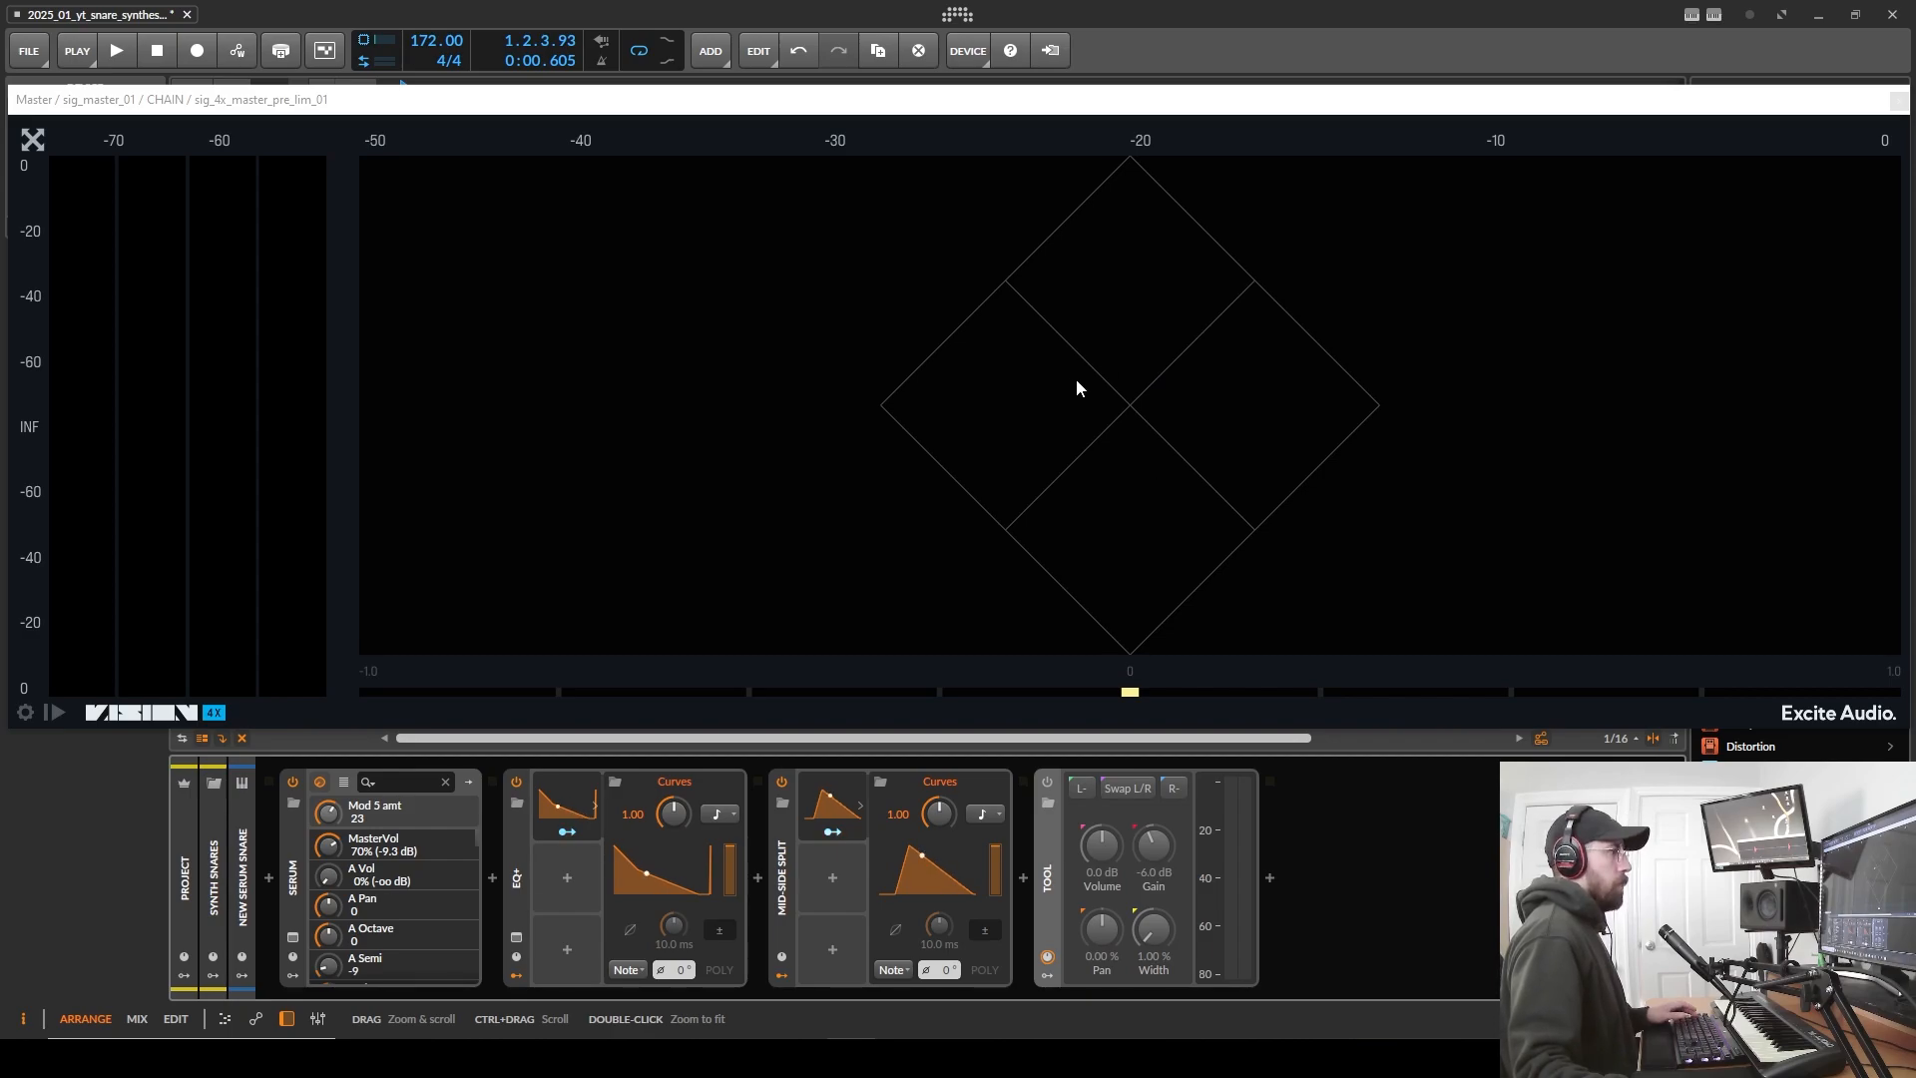
pyautogui.press('space')
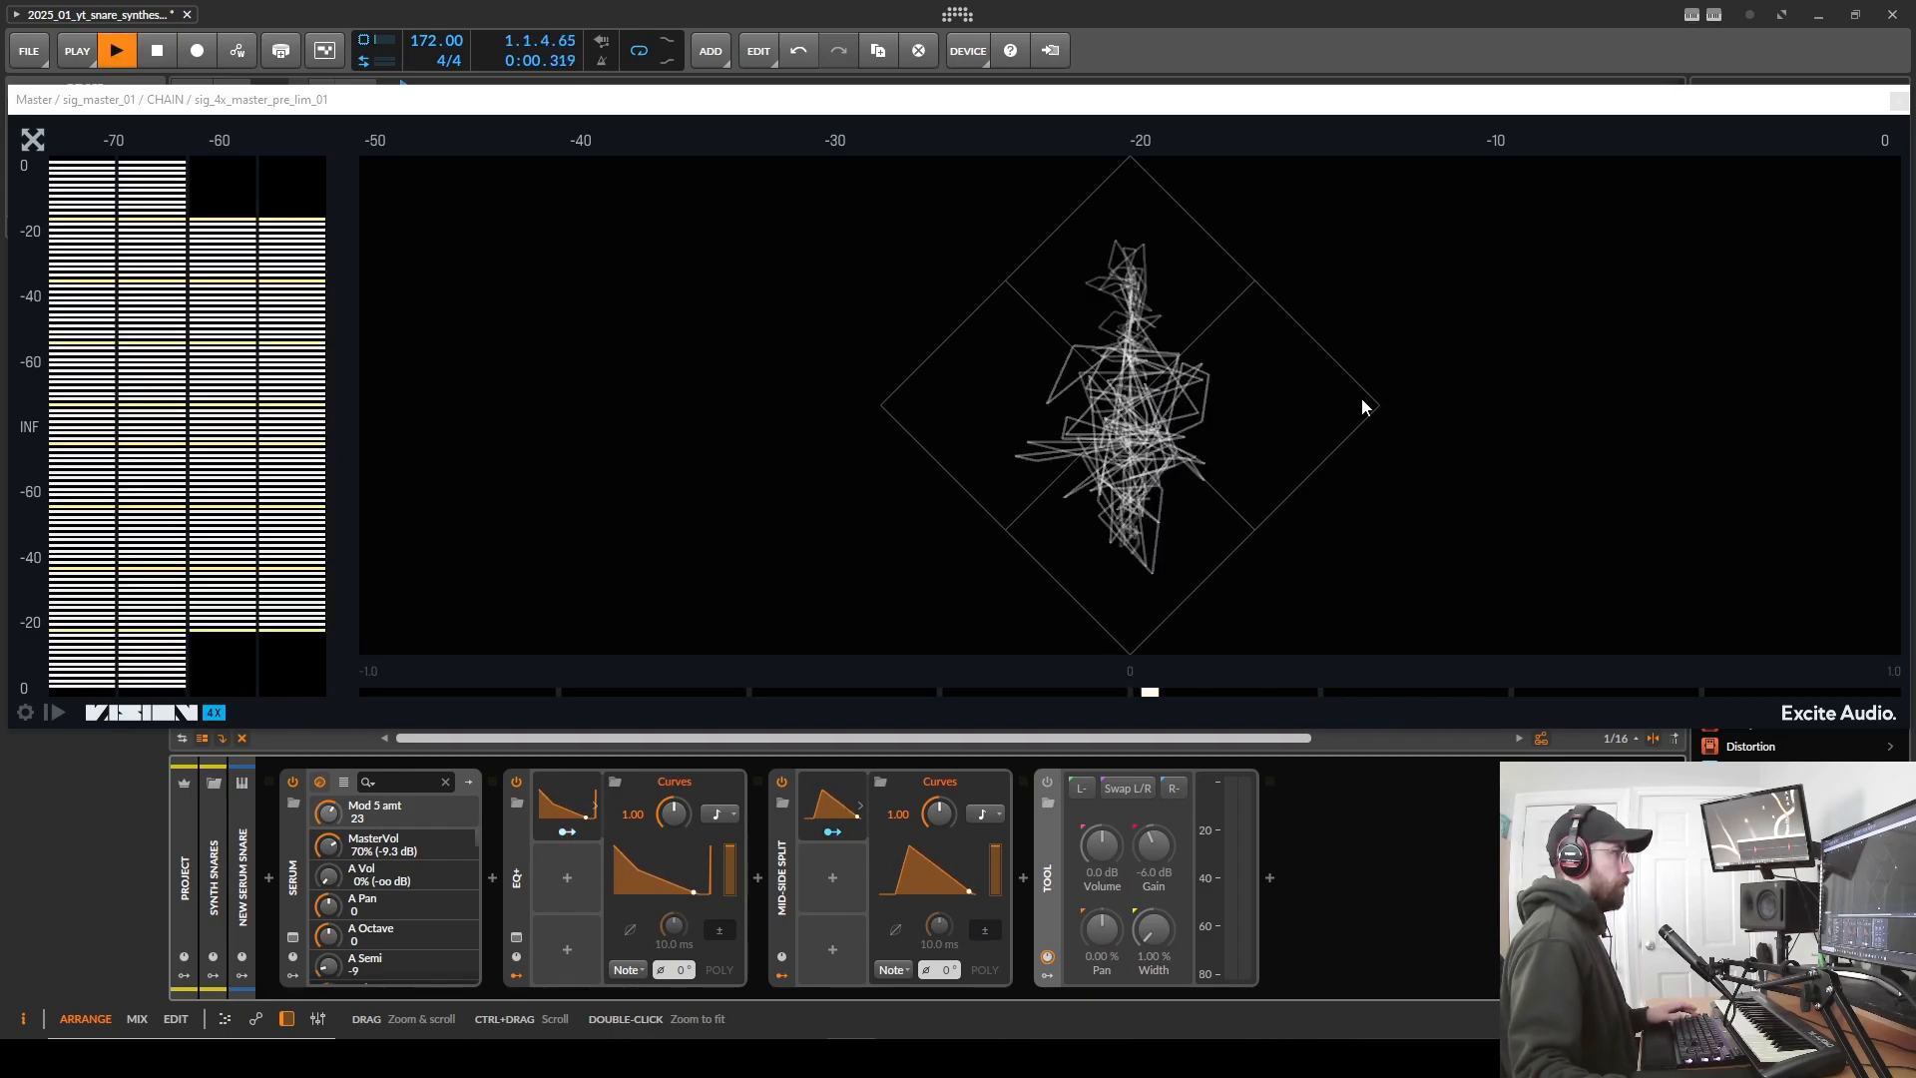
pyautogui.click(784, 783)
pyautogui.press('space')
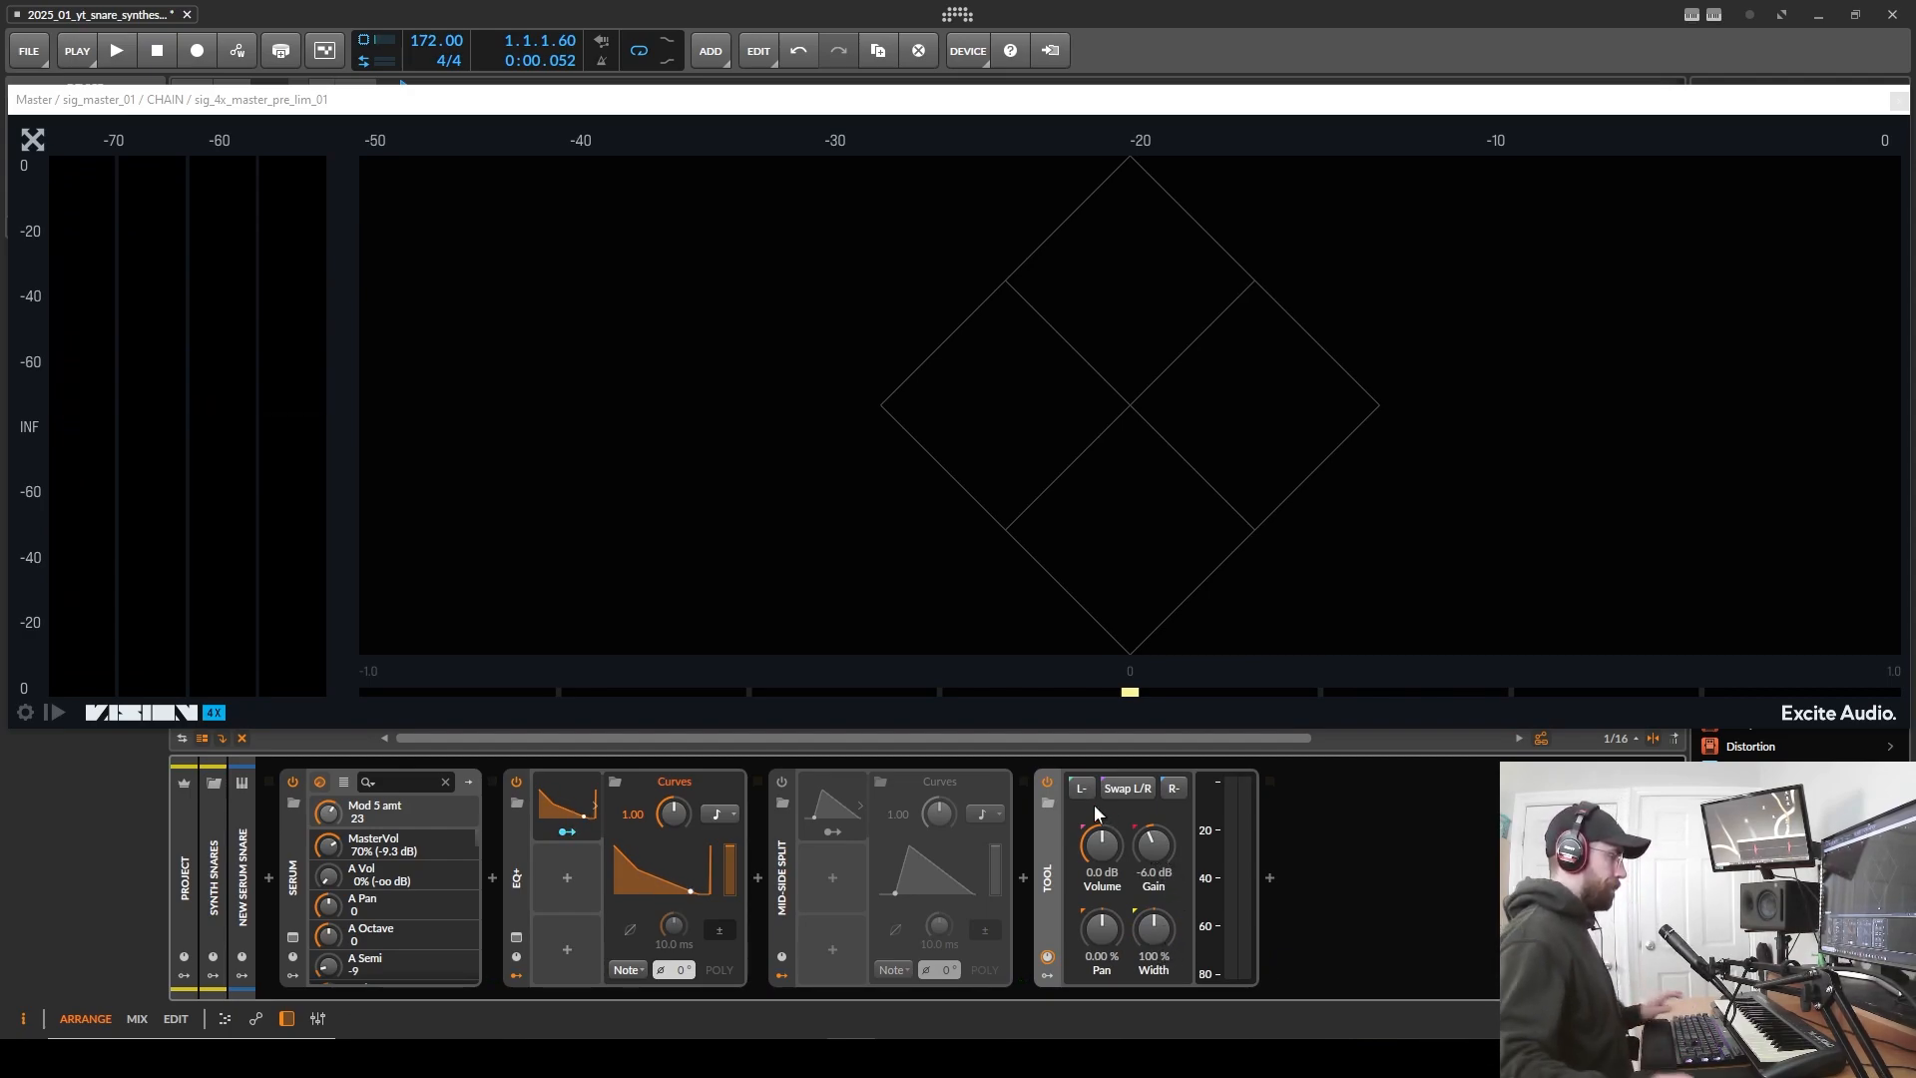
# - Play the snare and turn the Mid-Side Split on to compare the widened sound with the unprocessed one
pyautogui.press('space')
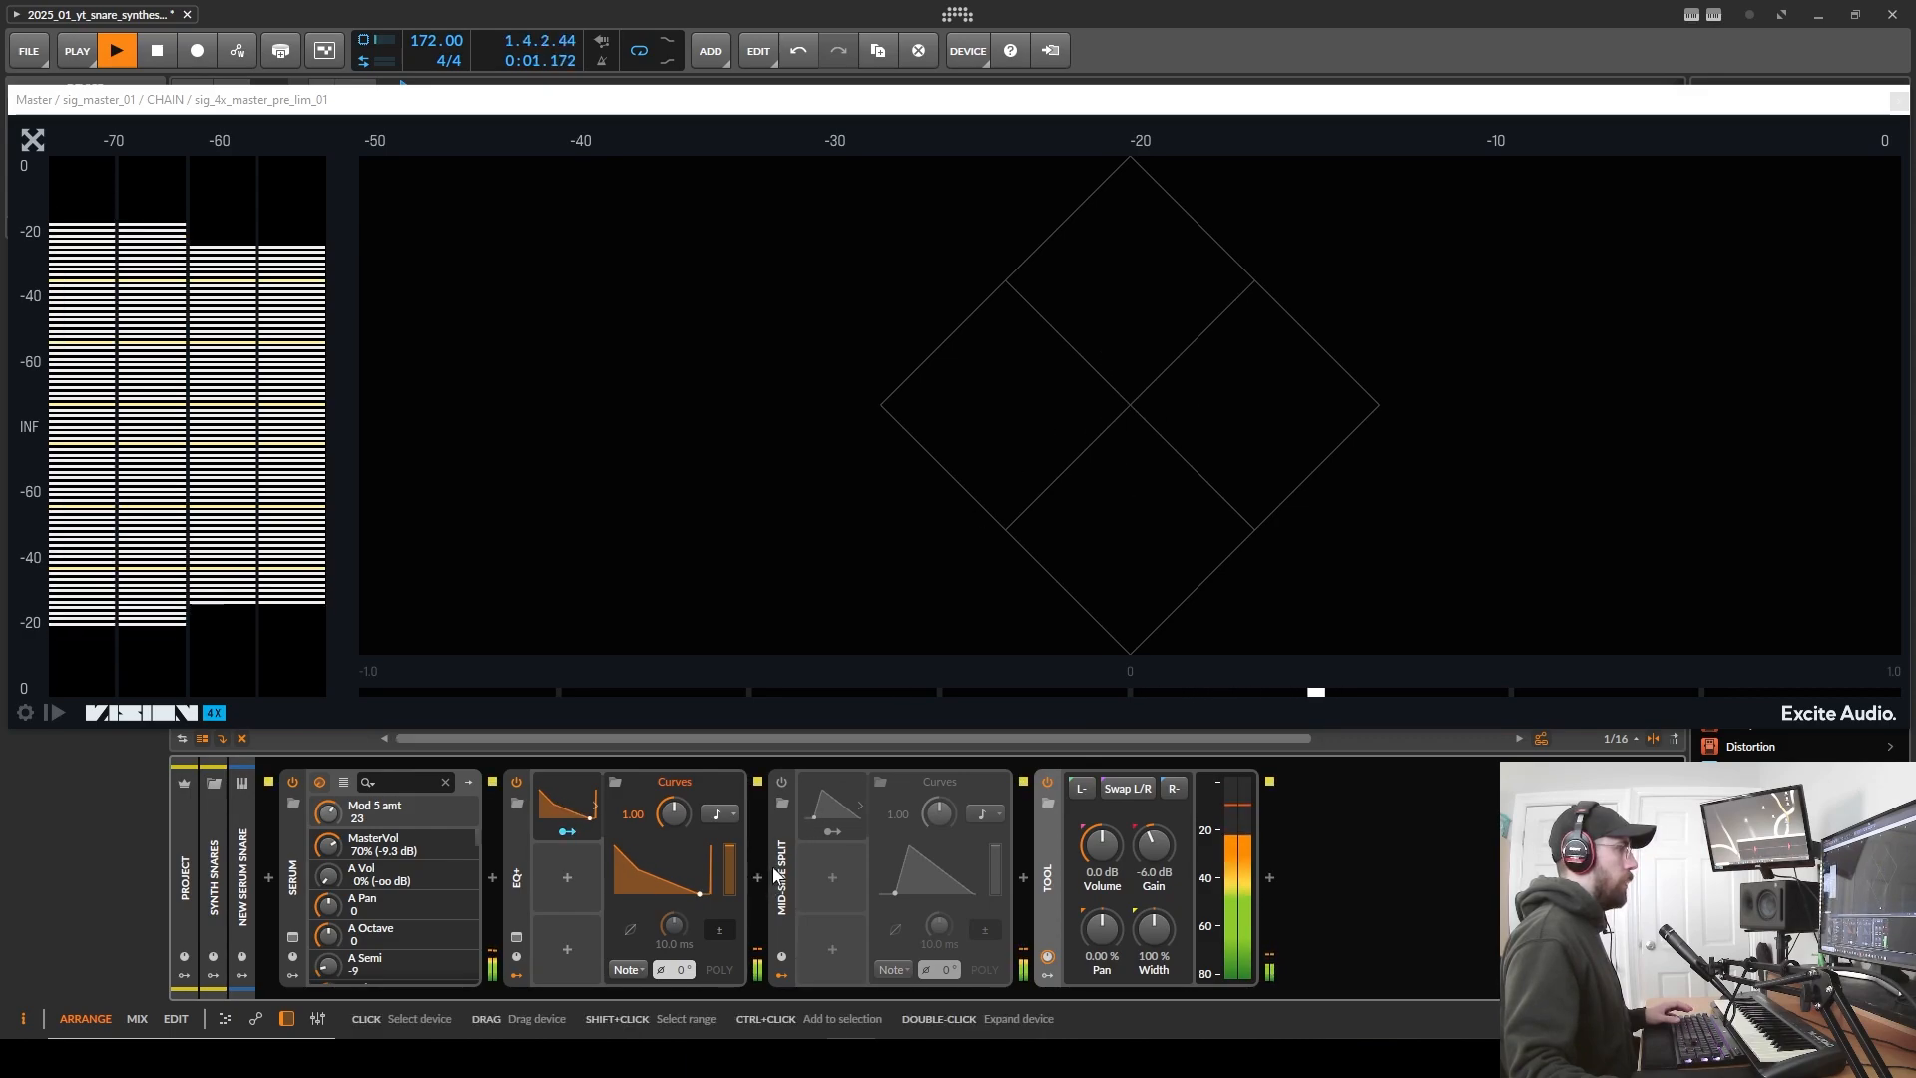
pyautogui.click(783, 780)
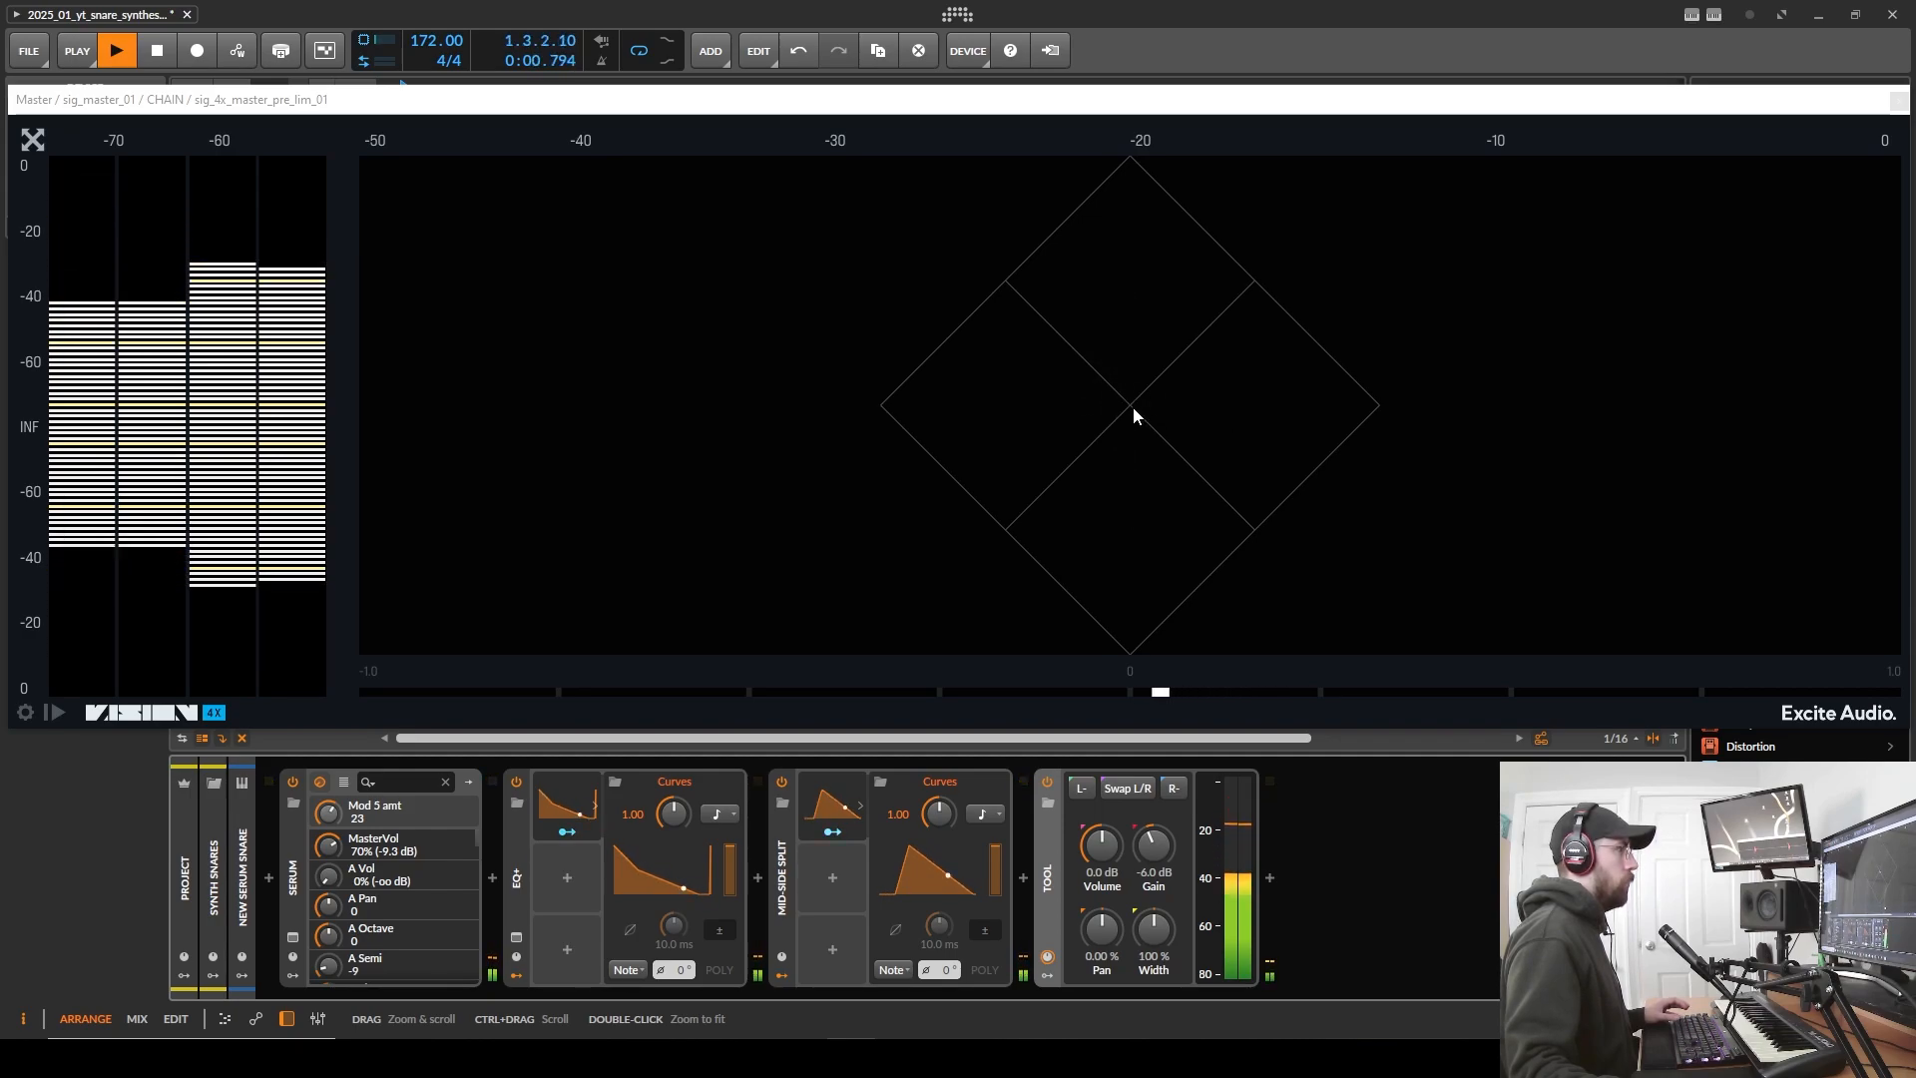
pyautogui.press('space')
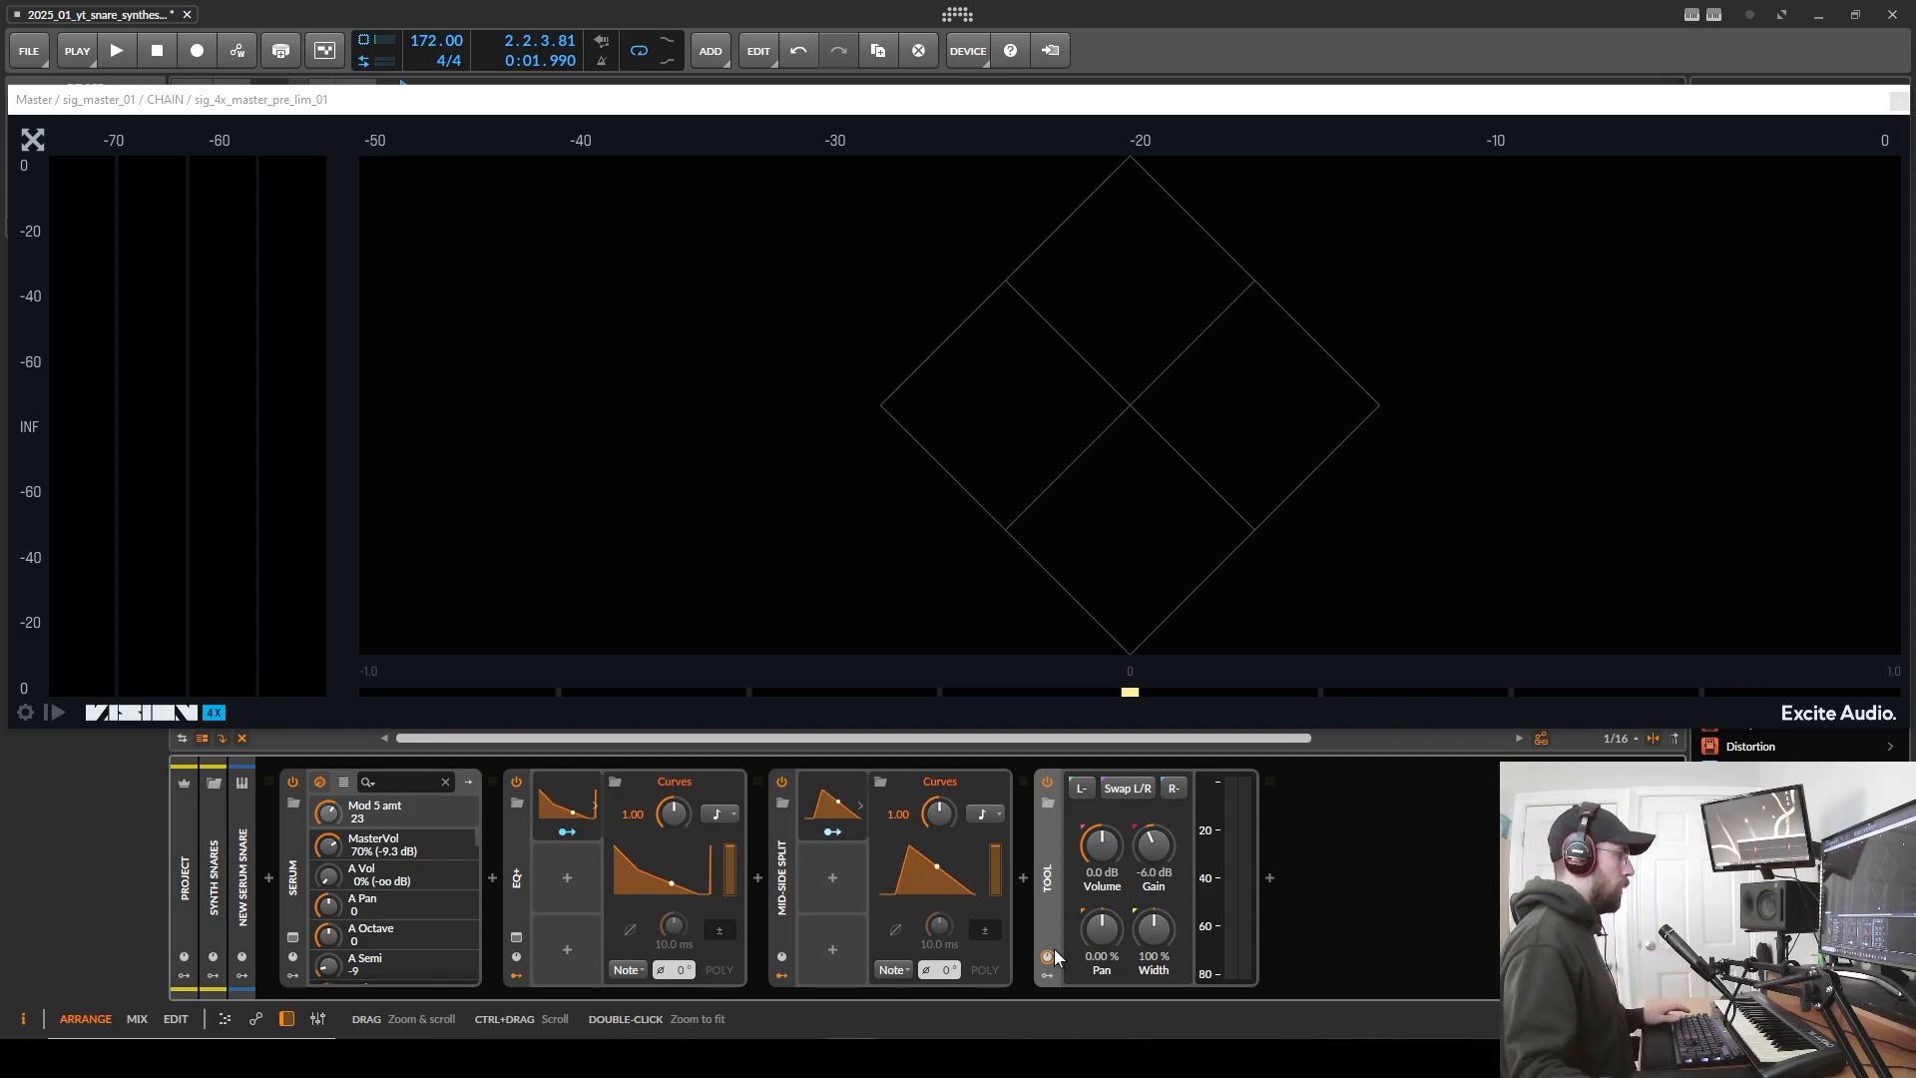
# - Expand the EQ+ to review its band curve and modulated gains, and collapse it again
pyautogui.doubleClick(521, 883)
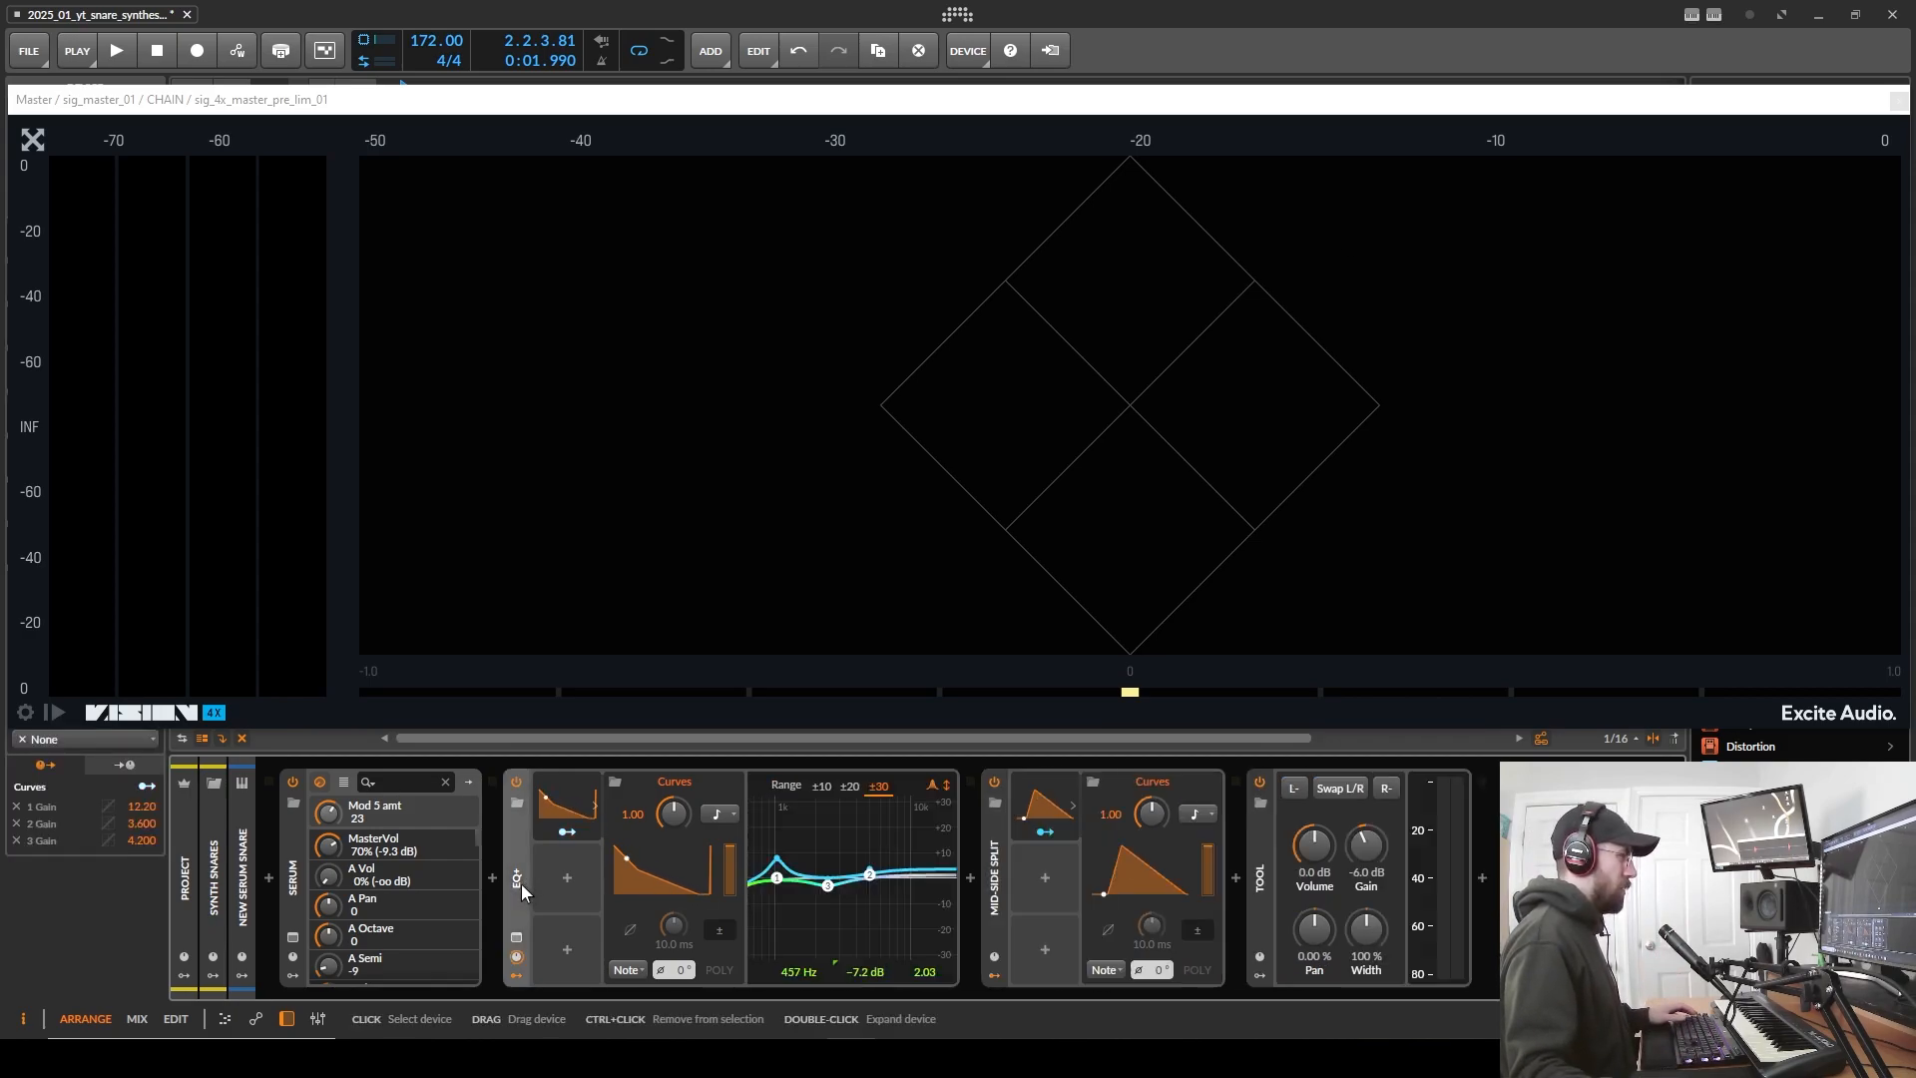
pyautogui.doubleClick(521, 883)
pyautogui.hscroll(1, 819, 893)
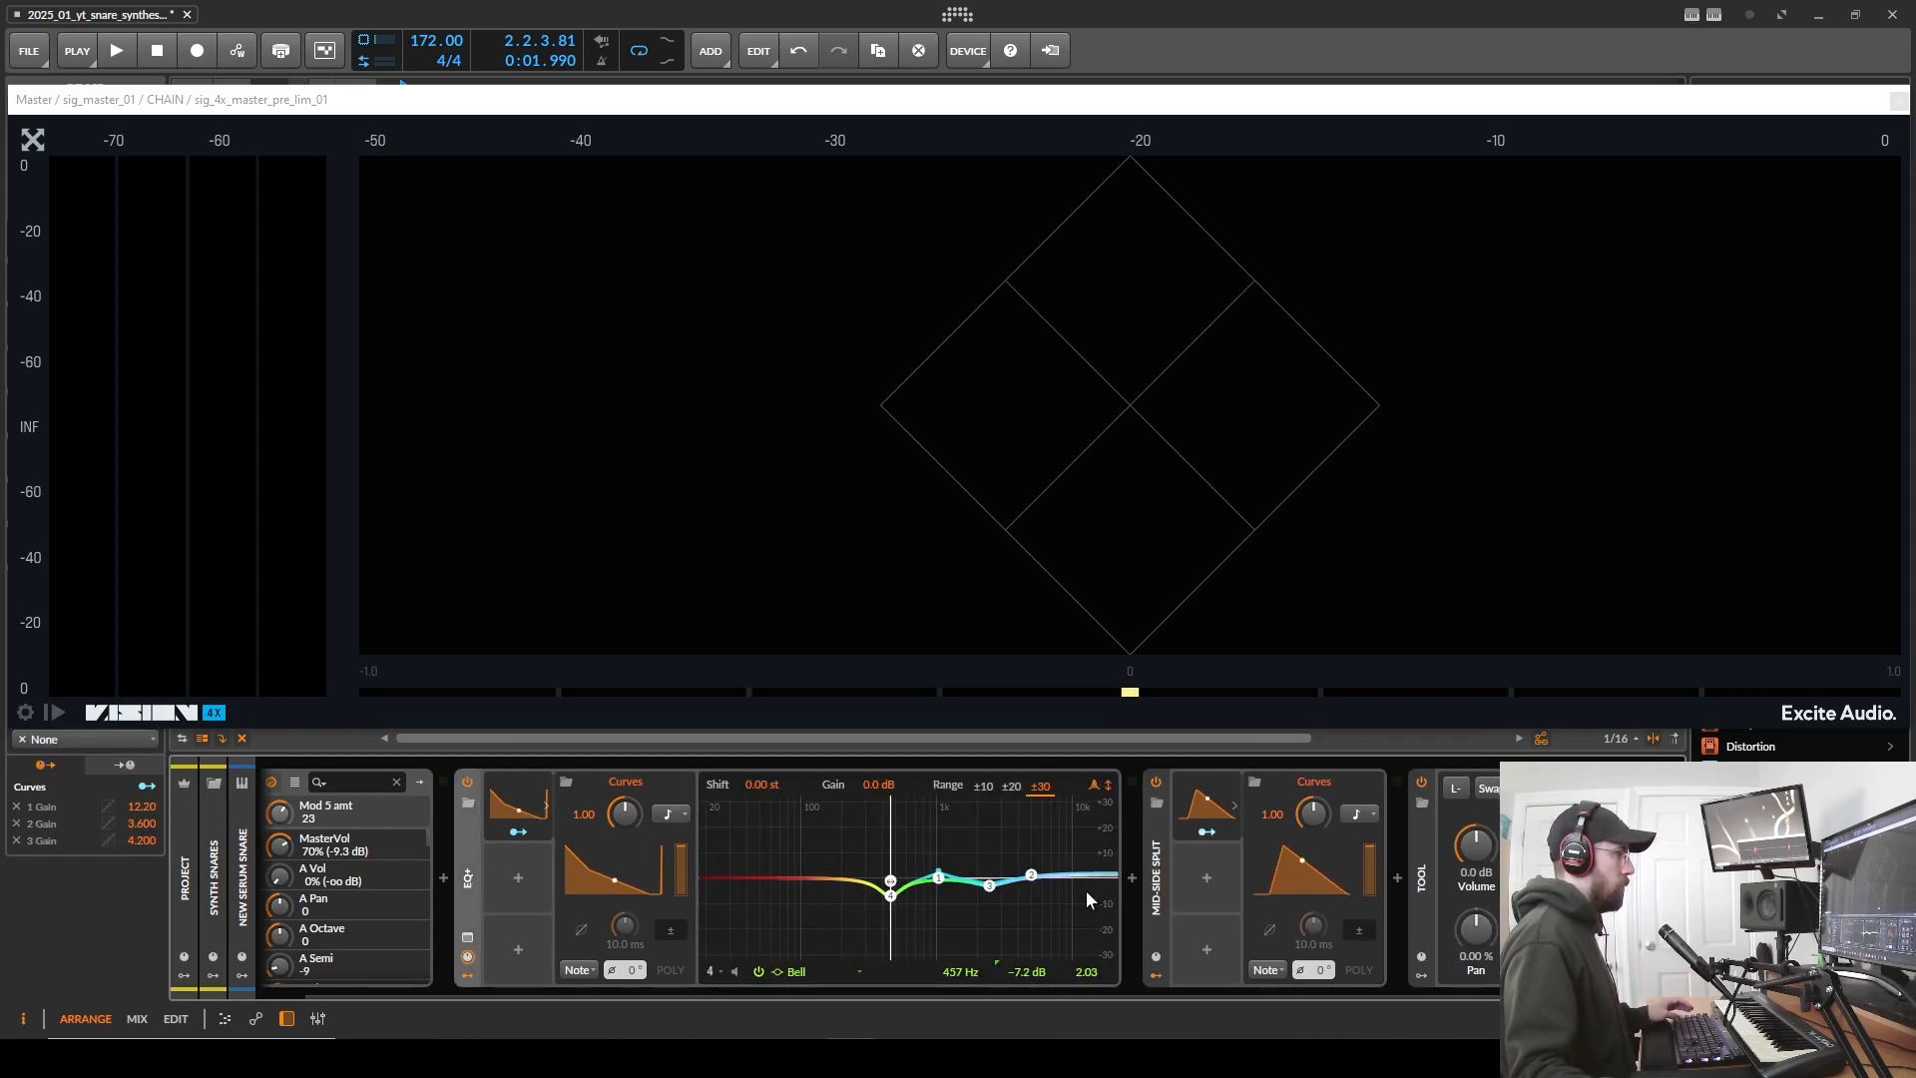
pyautogui.doubleClick(471, 889)
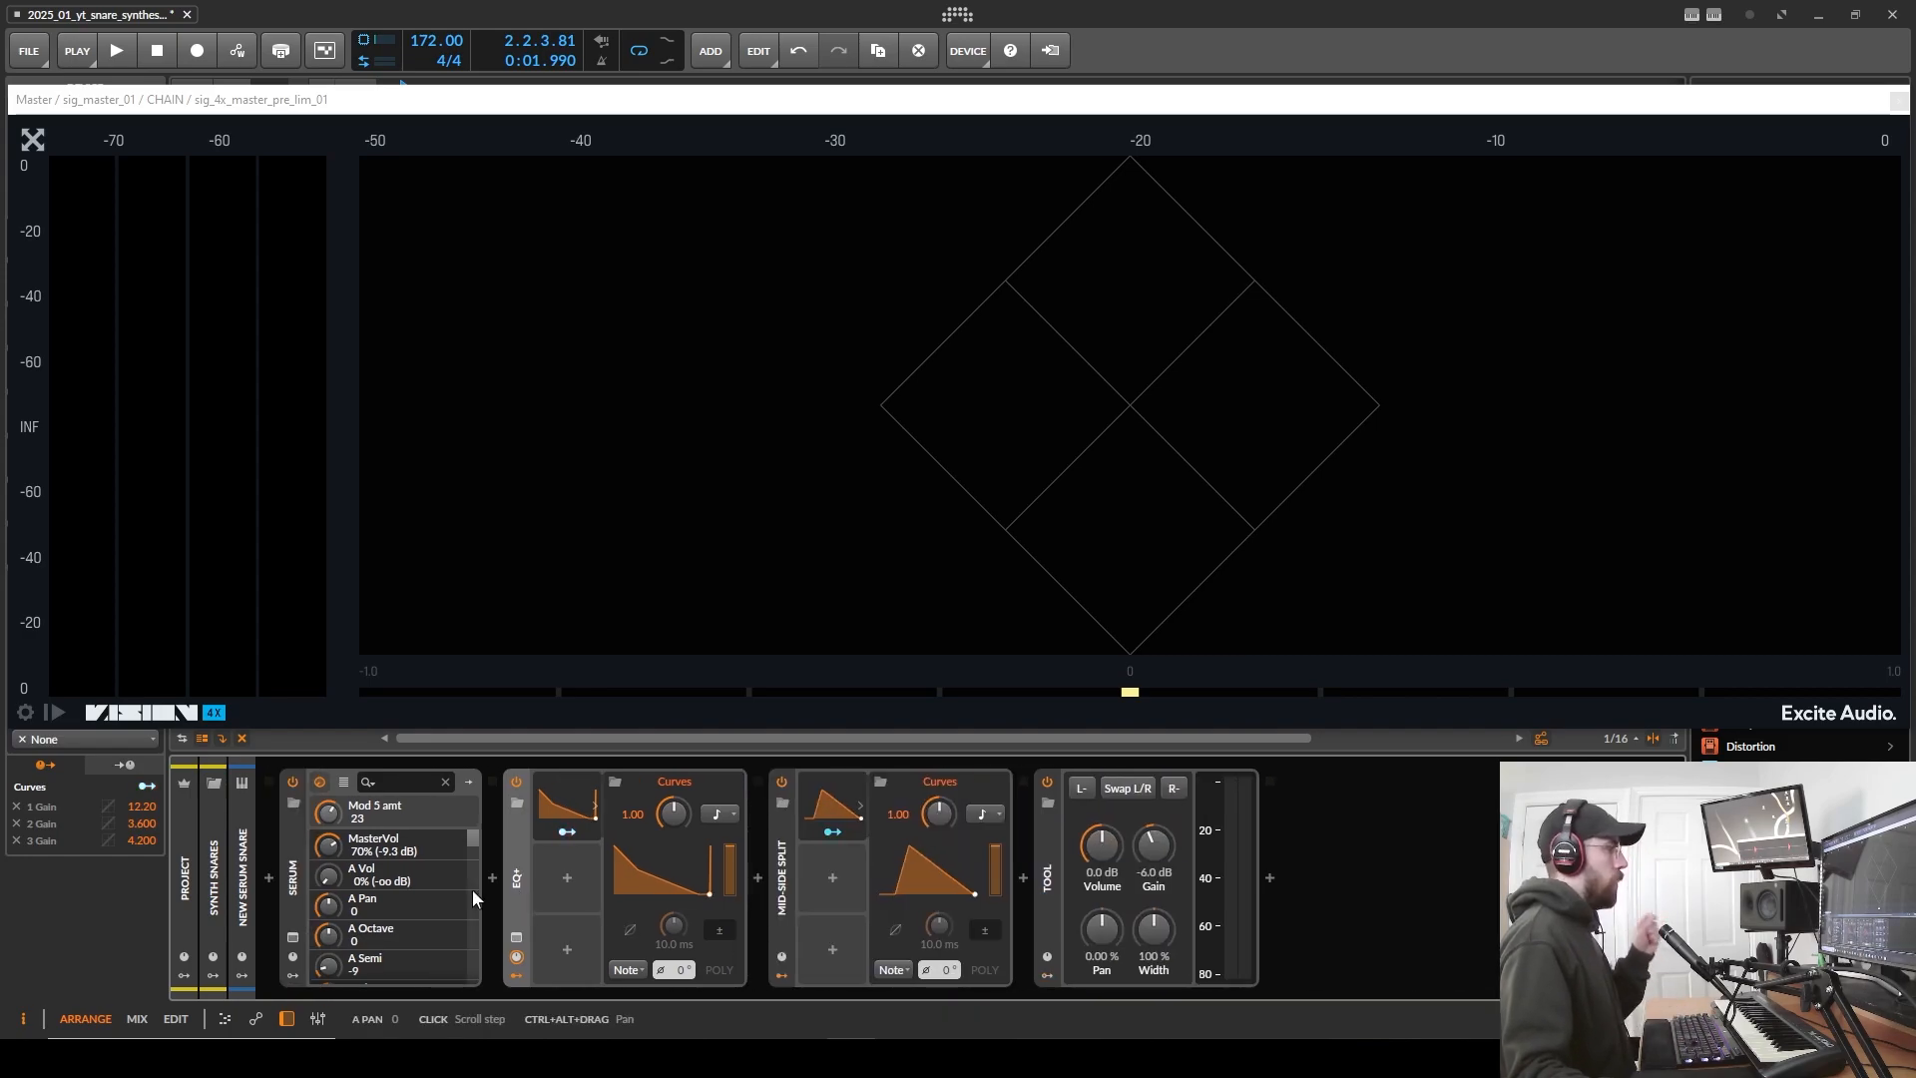
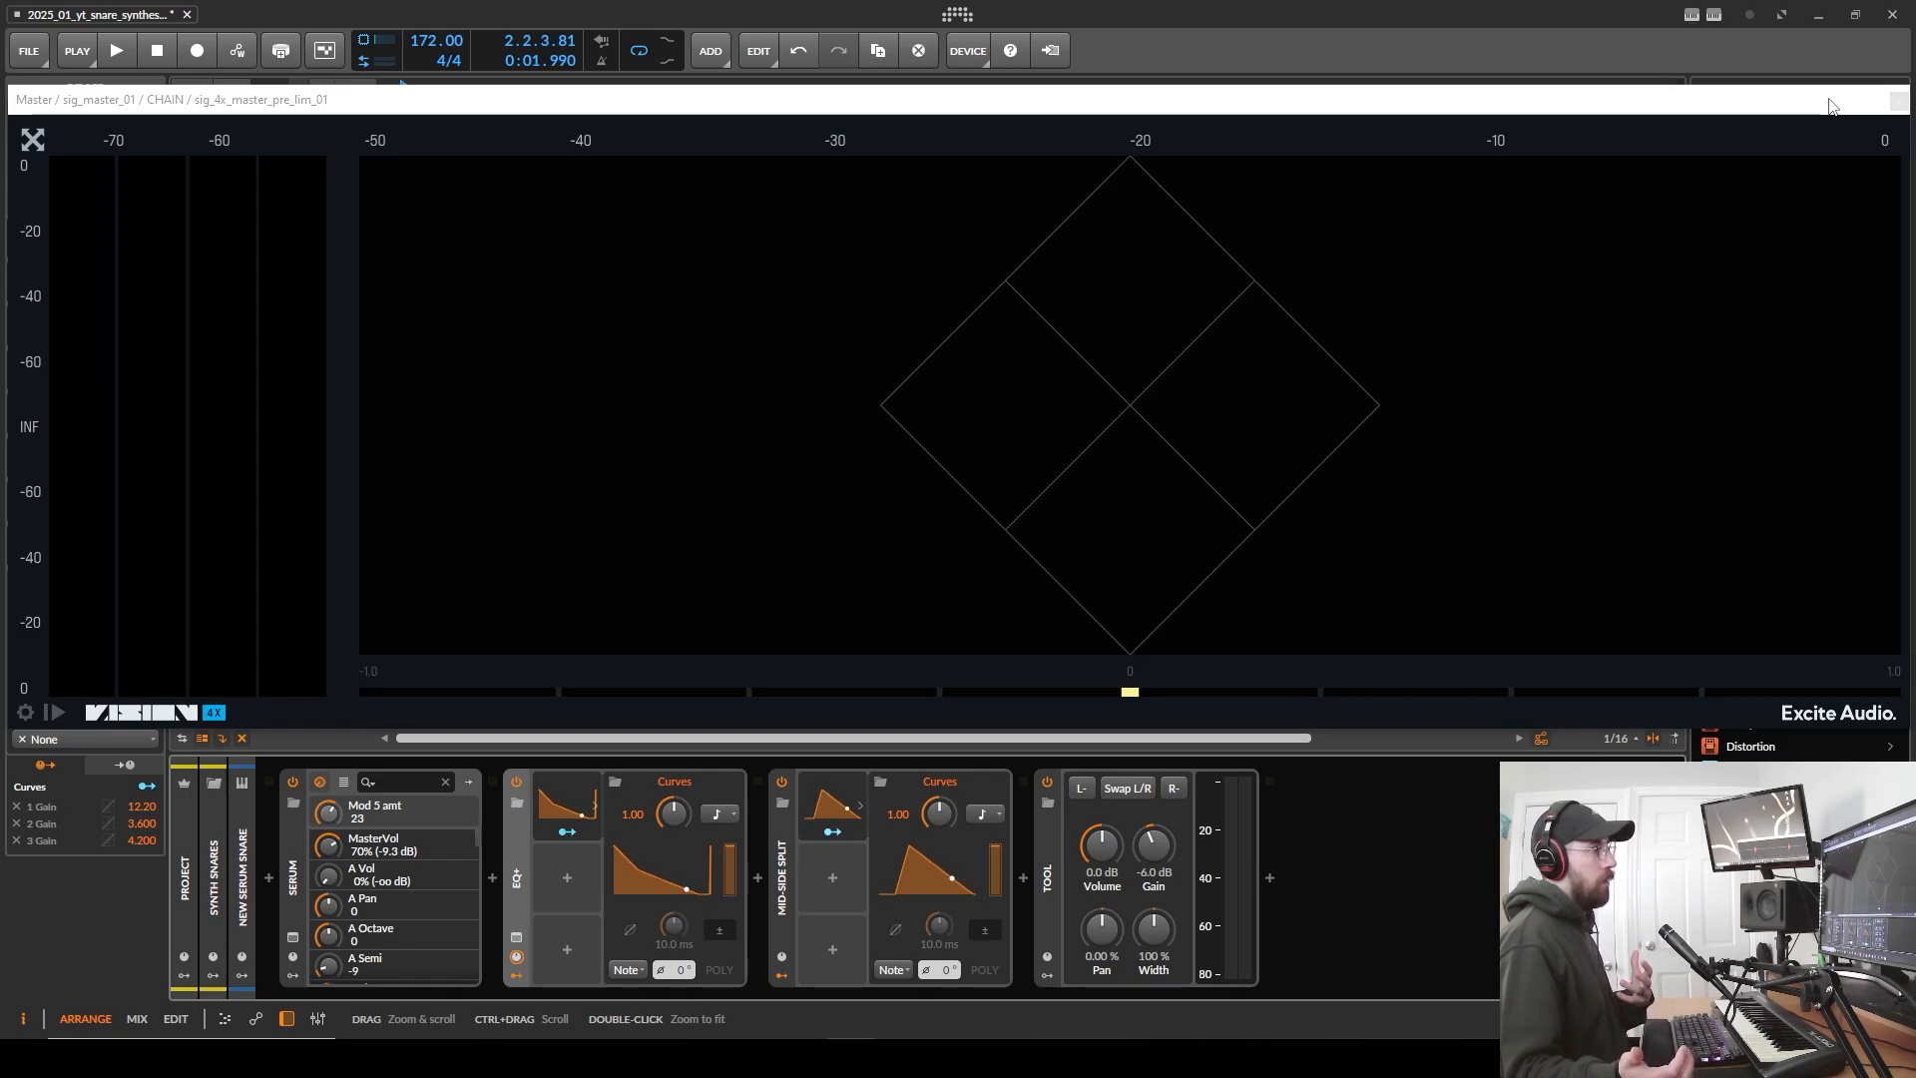
# - Move the Vision 4X analyzer out of the way, and fully collapse and turn off the EQ+ and the Mid-Side Split
pyautogui.moveTo(1832, 107); pyautogui.dragTo(2, 204)
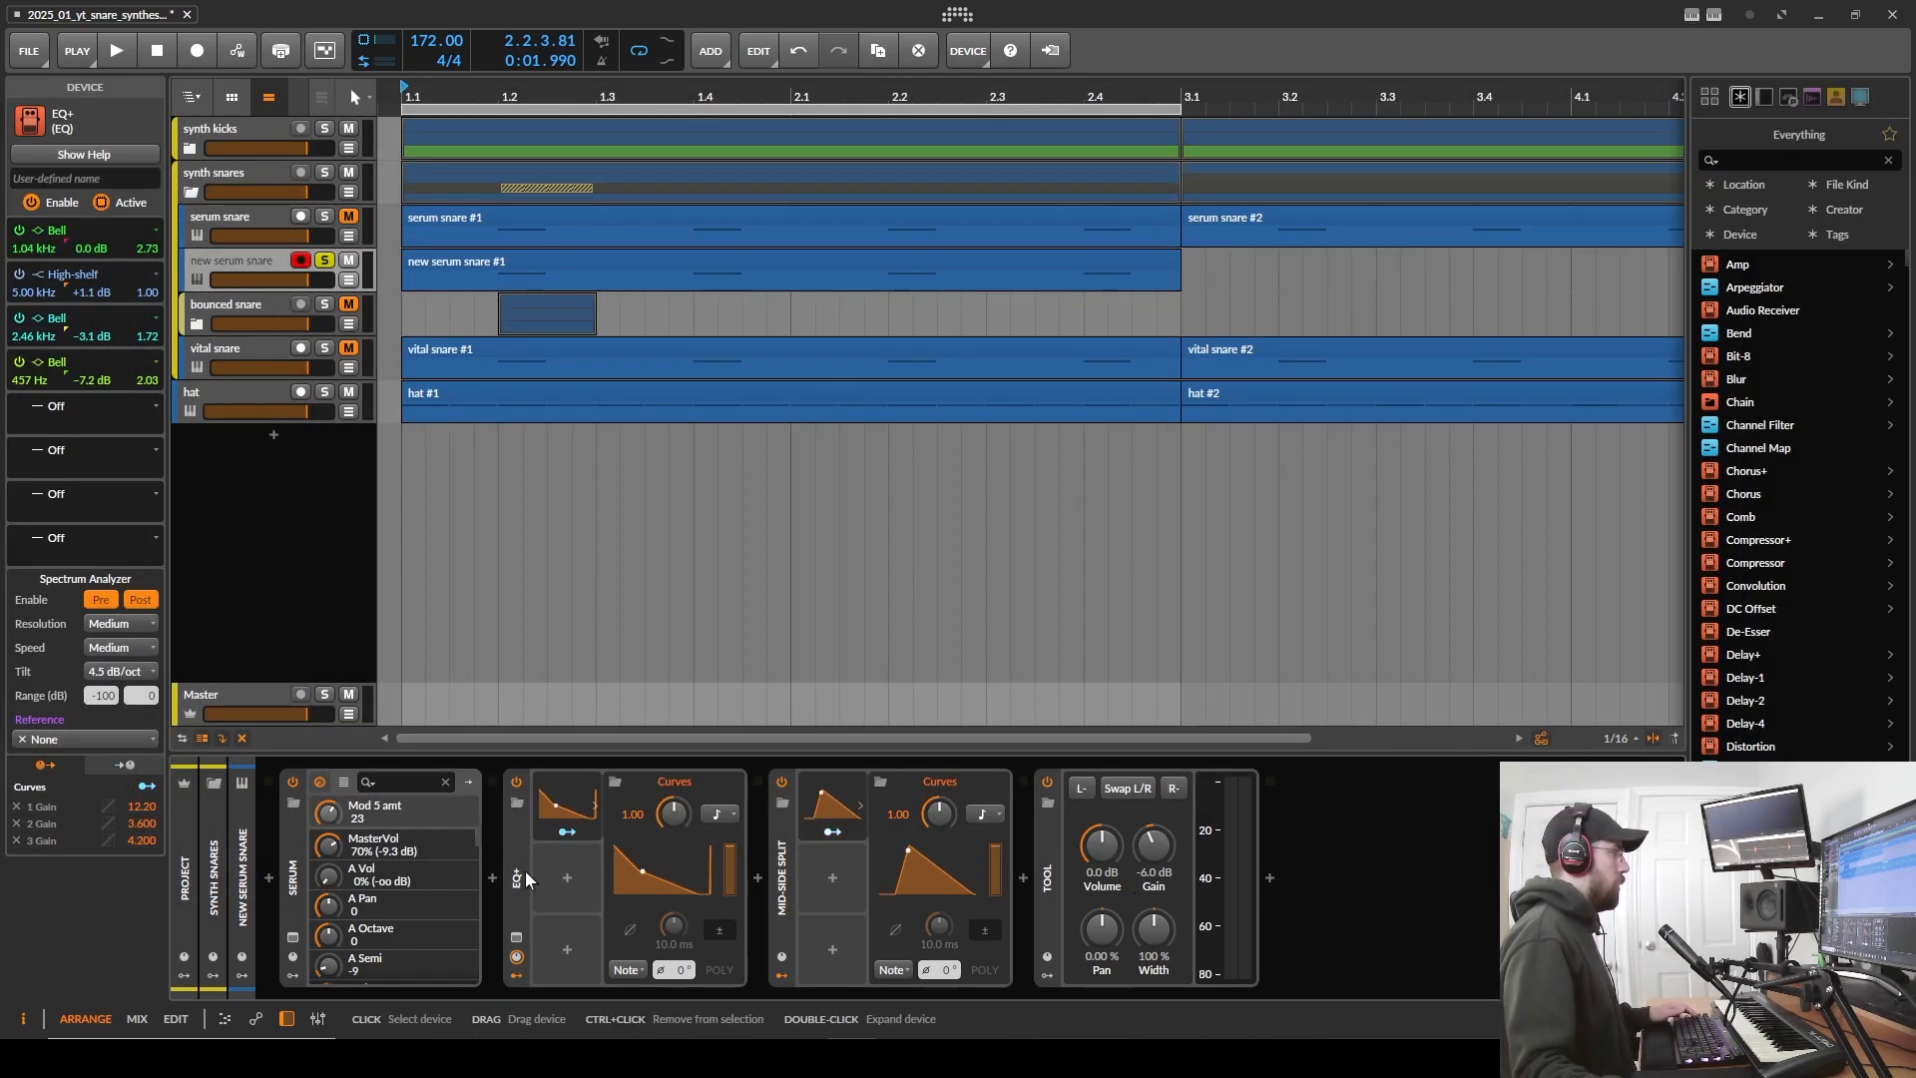
pyautogui.click(521, 912)
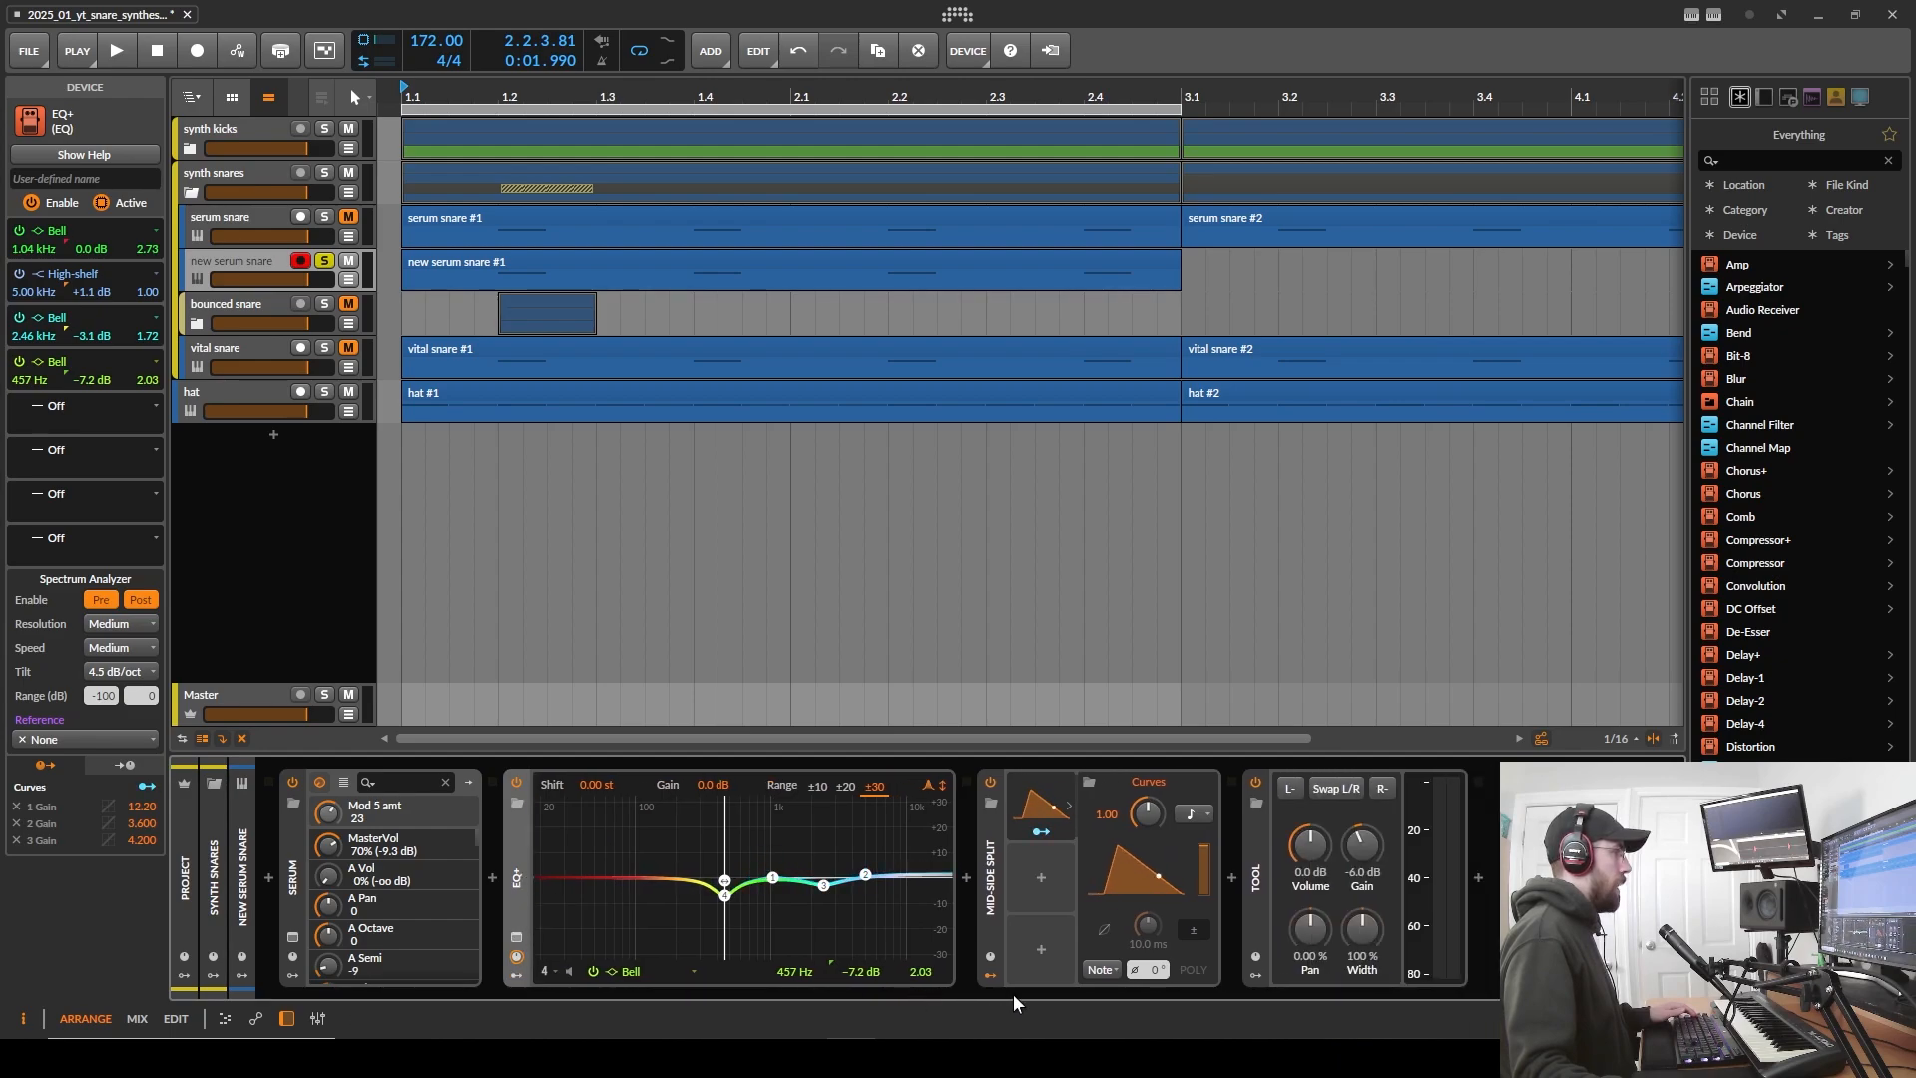
pyautogui.click(991, 976)
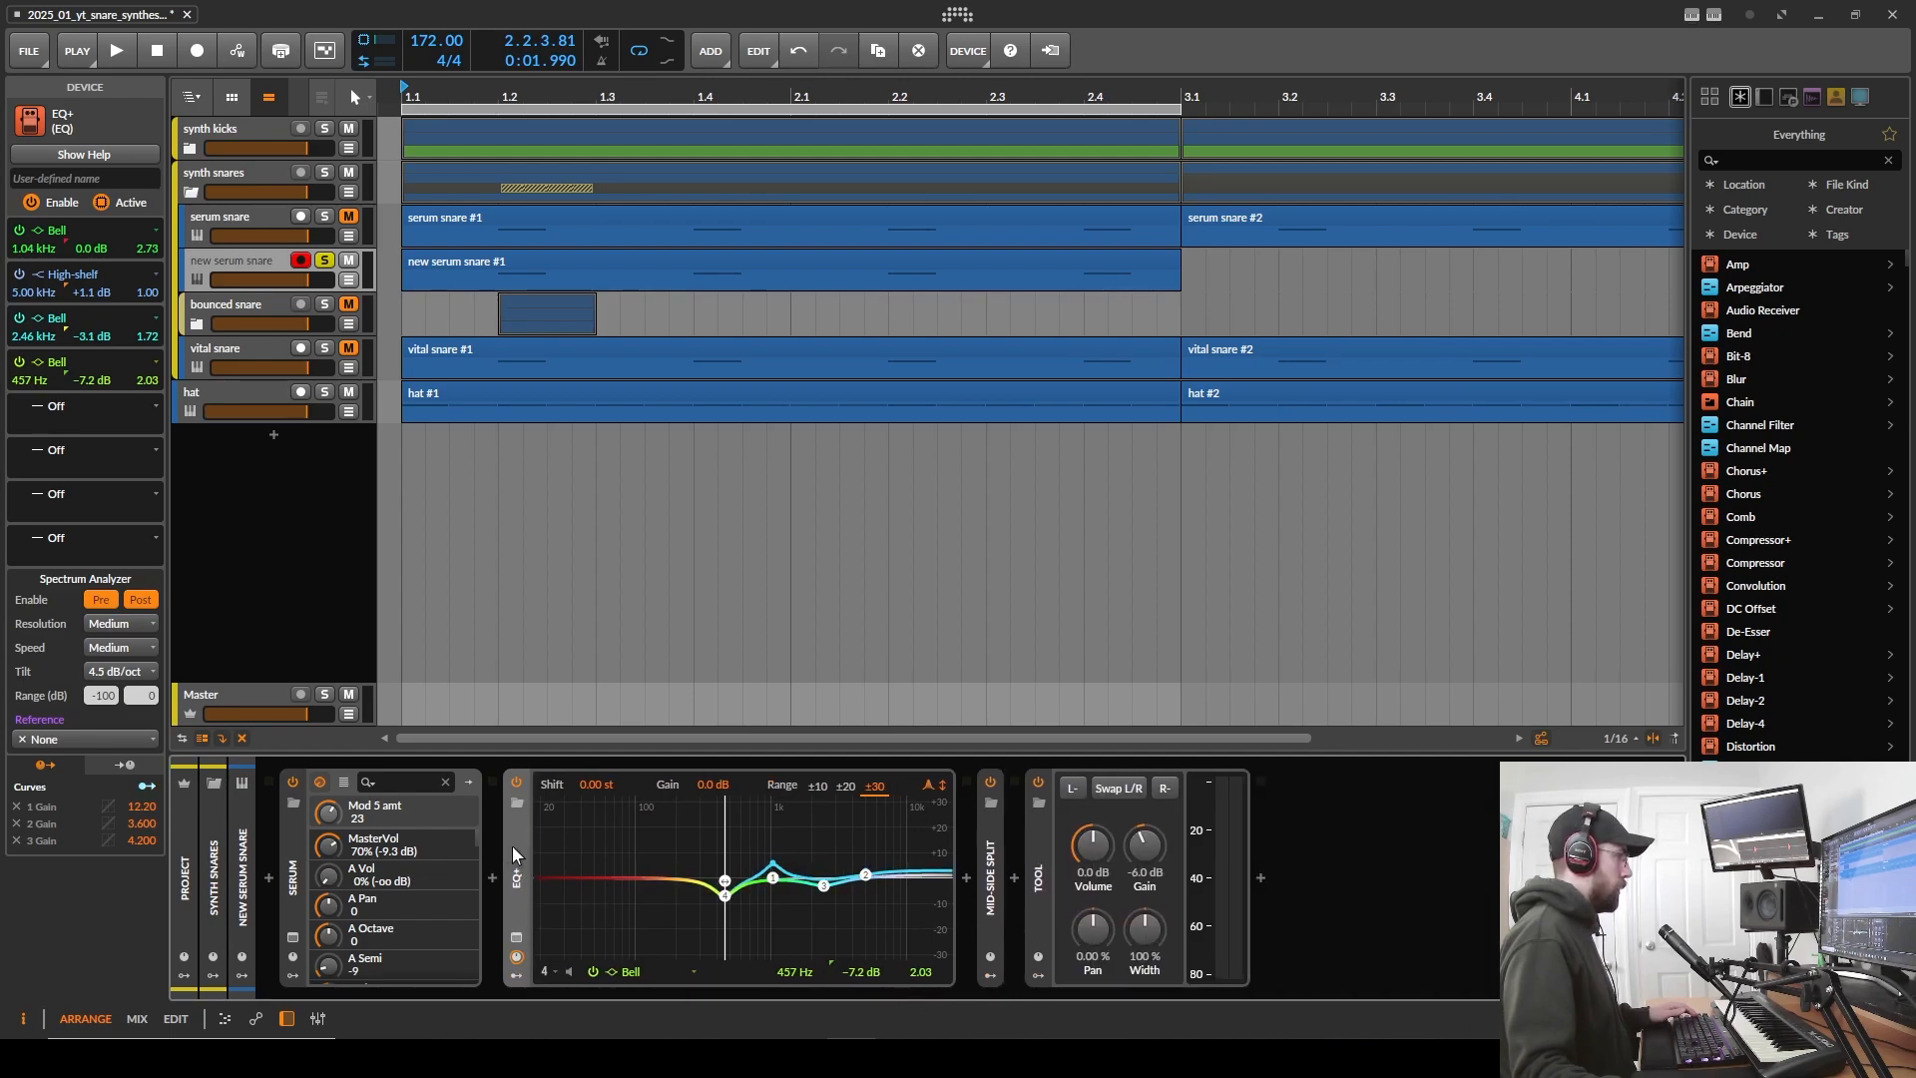
pyautogui.click(515, 878)
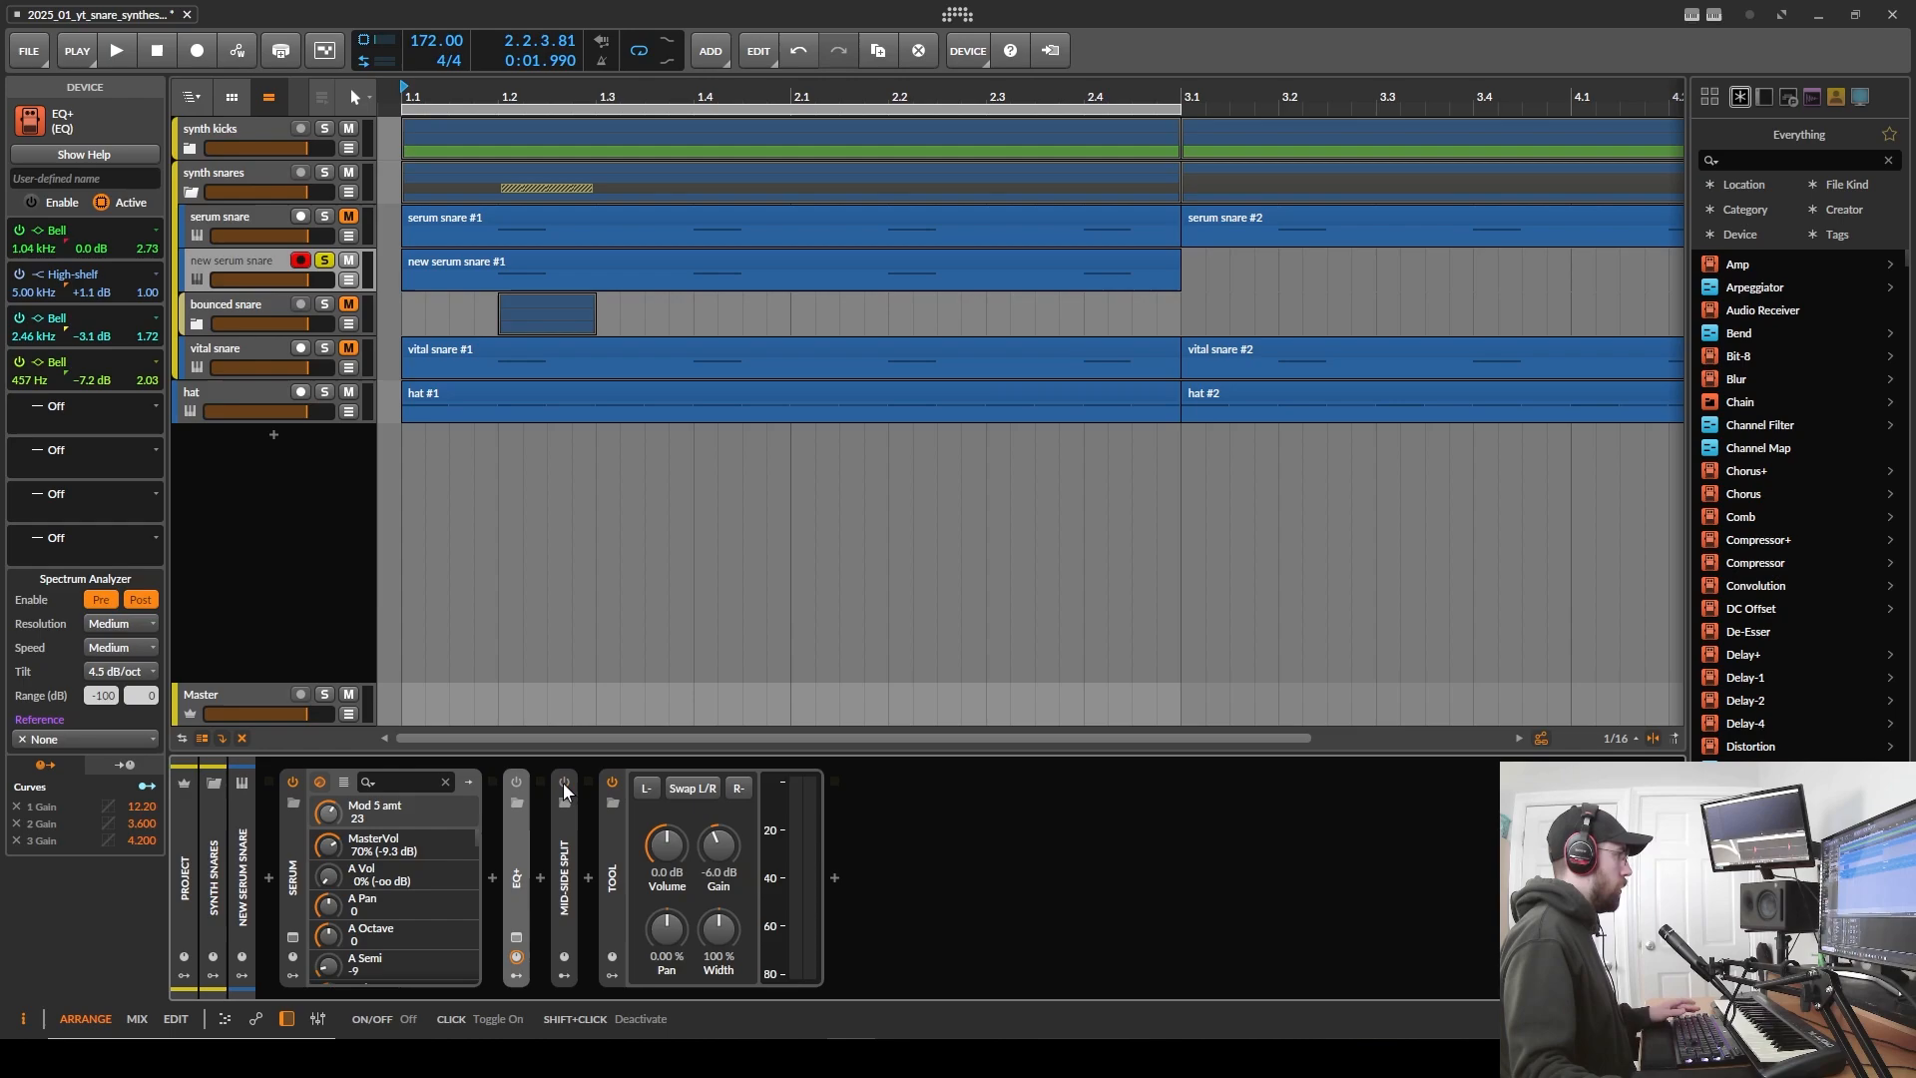
# - Insert FabFilter Pro-Q 3 between the Mid-Side Split and the Tool, and reposition and enlarge its window above the device chain
pyautogui.click(588, 878)
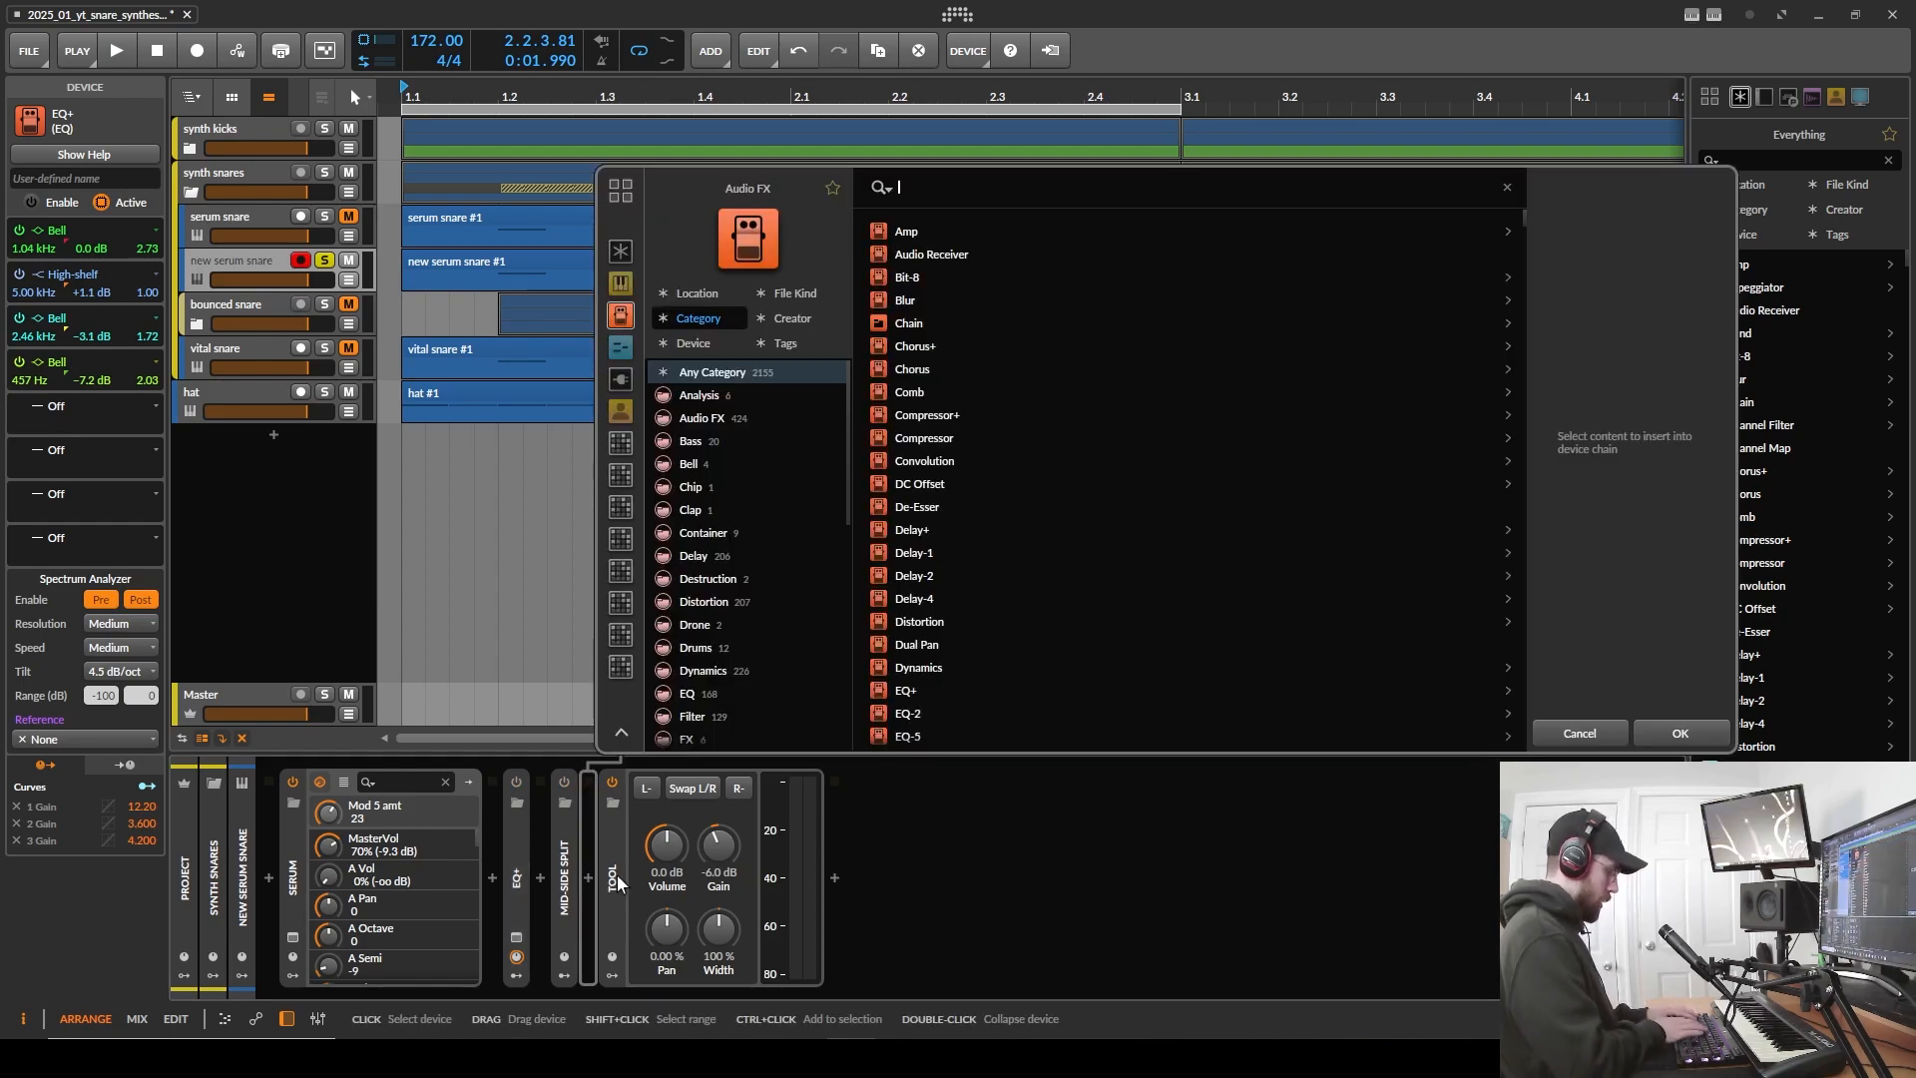
pyautogui.write('pro')
pyautogui.press('Down')
pyautogui.press('Down')
pyautogui.press('Down')
pyautogui.press('Down')
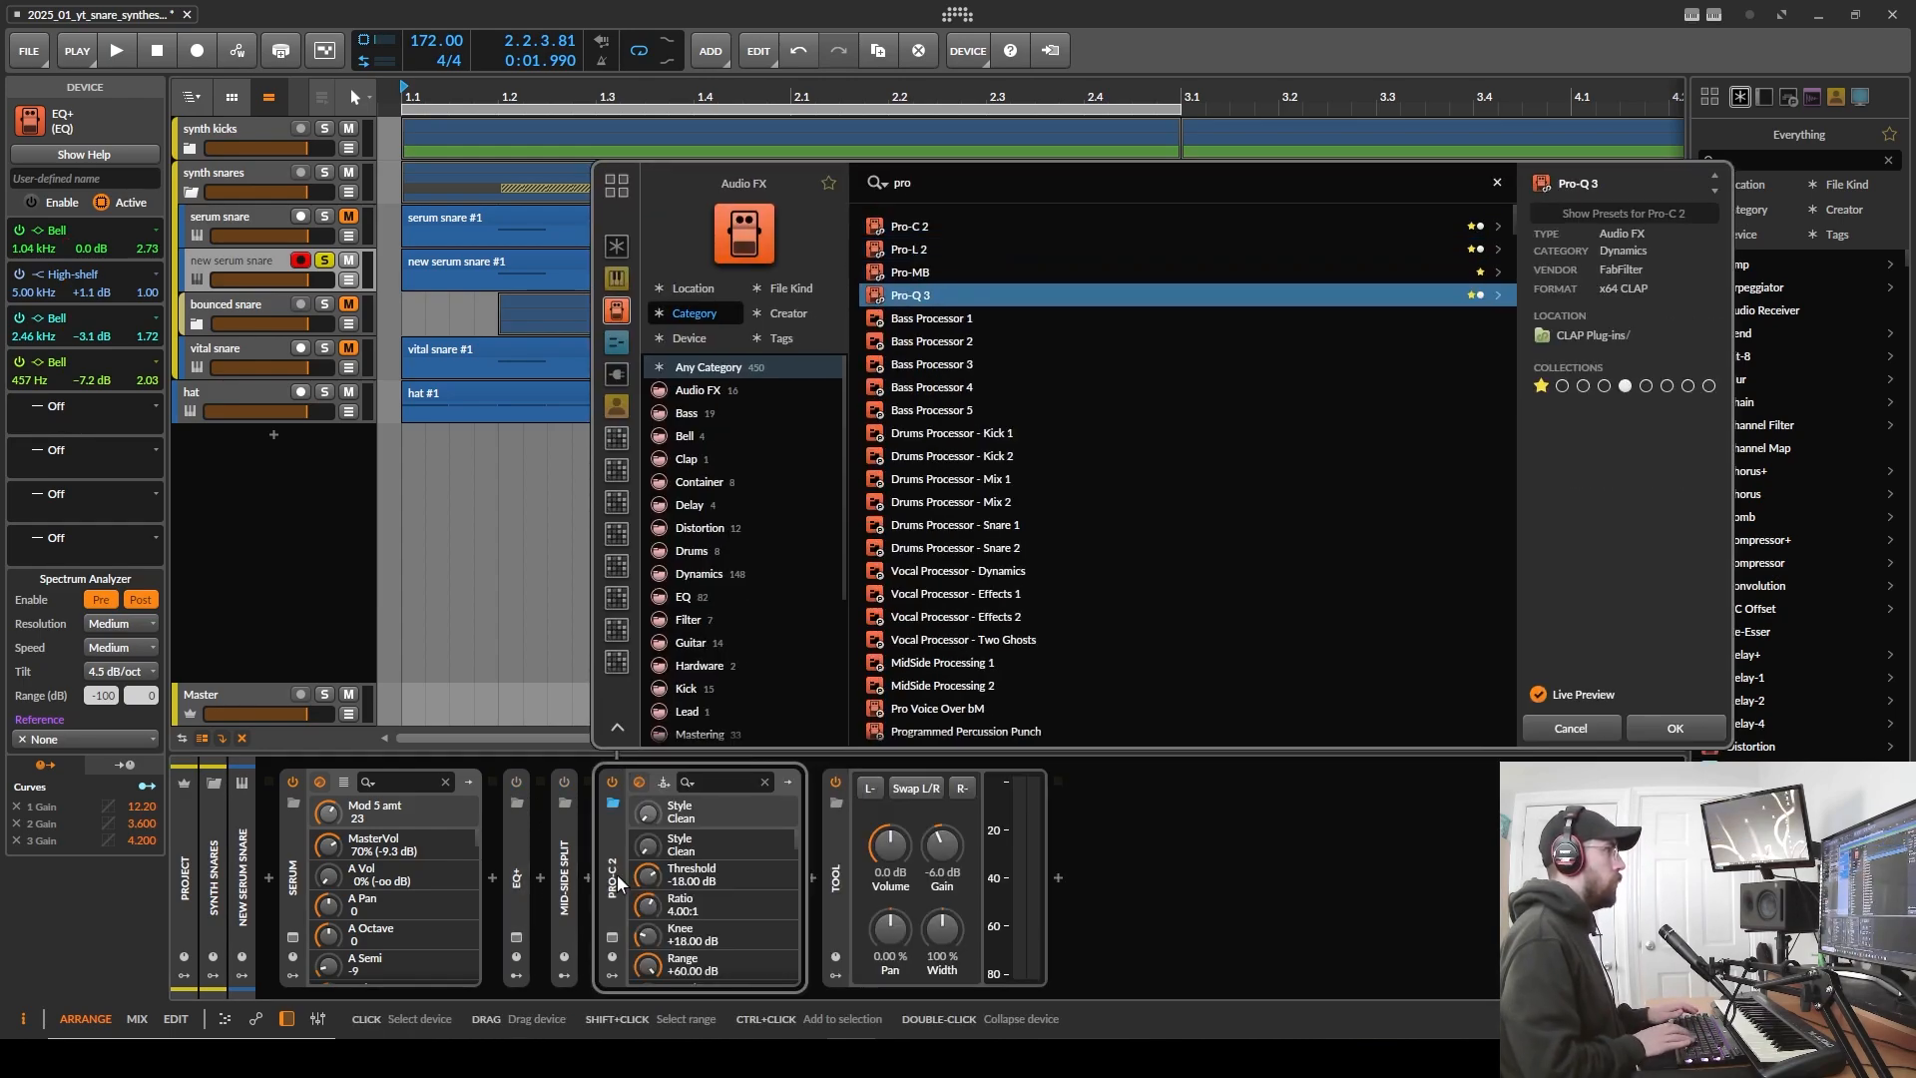
pyautogui.press('Return')
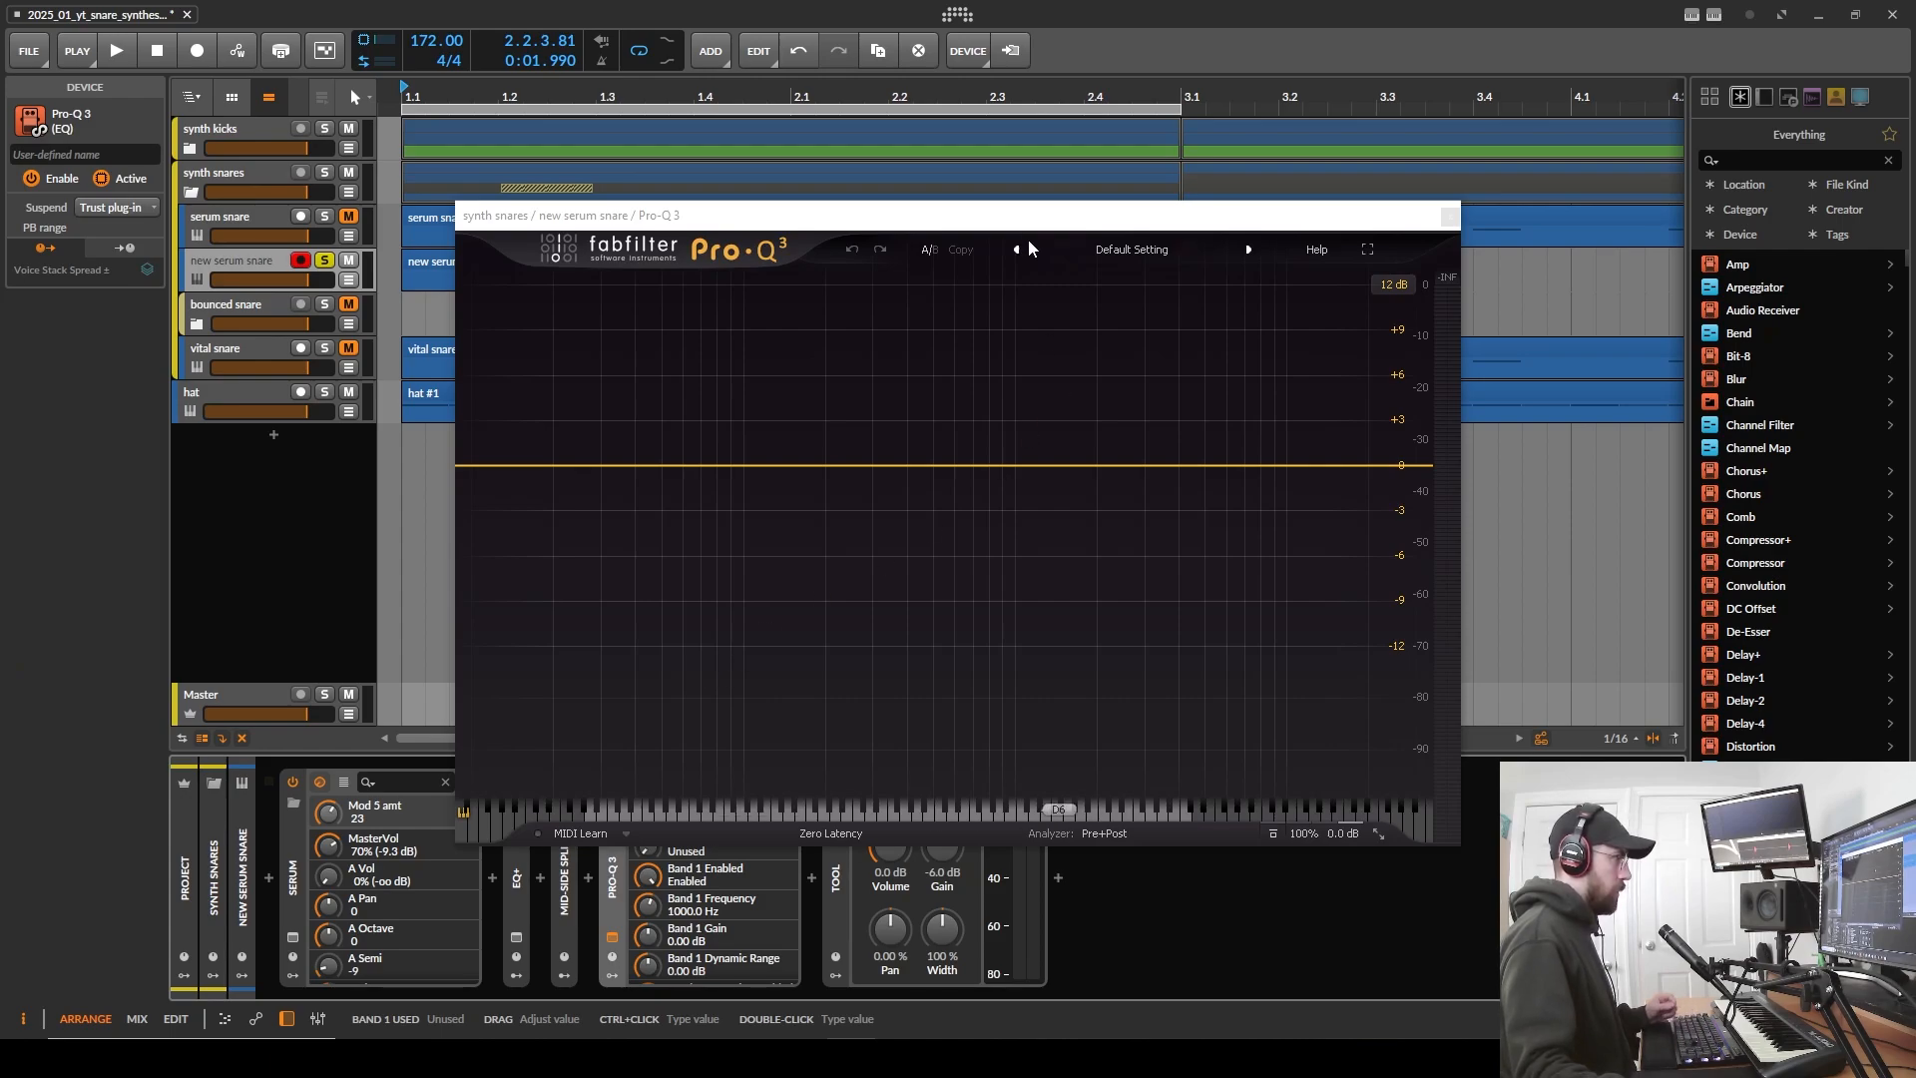
pyautogui.moveTo(1017, 215); pyautogui.dragTo(964, 106)
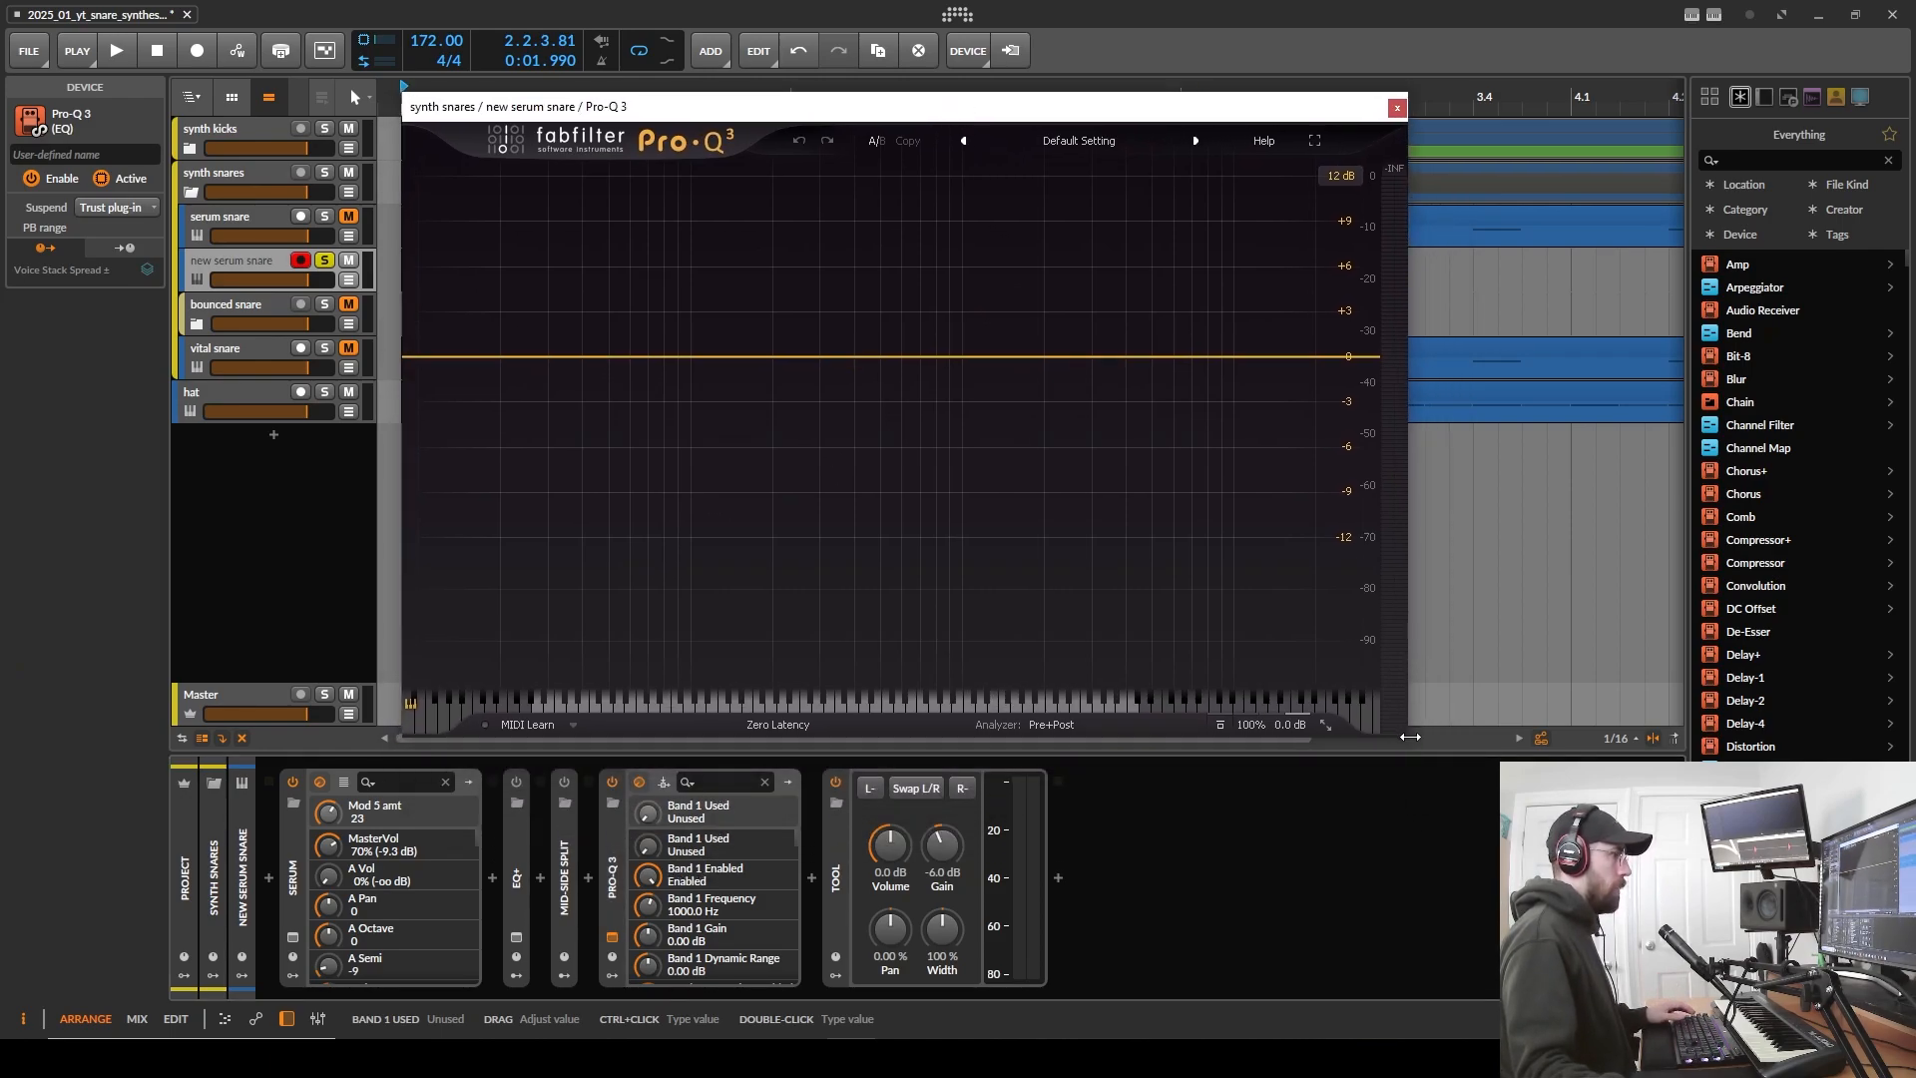
pyautogui.moveTo(1410, 736); pyautogui.dragTo(1549, 758)
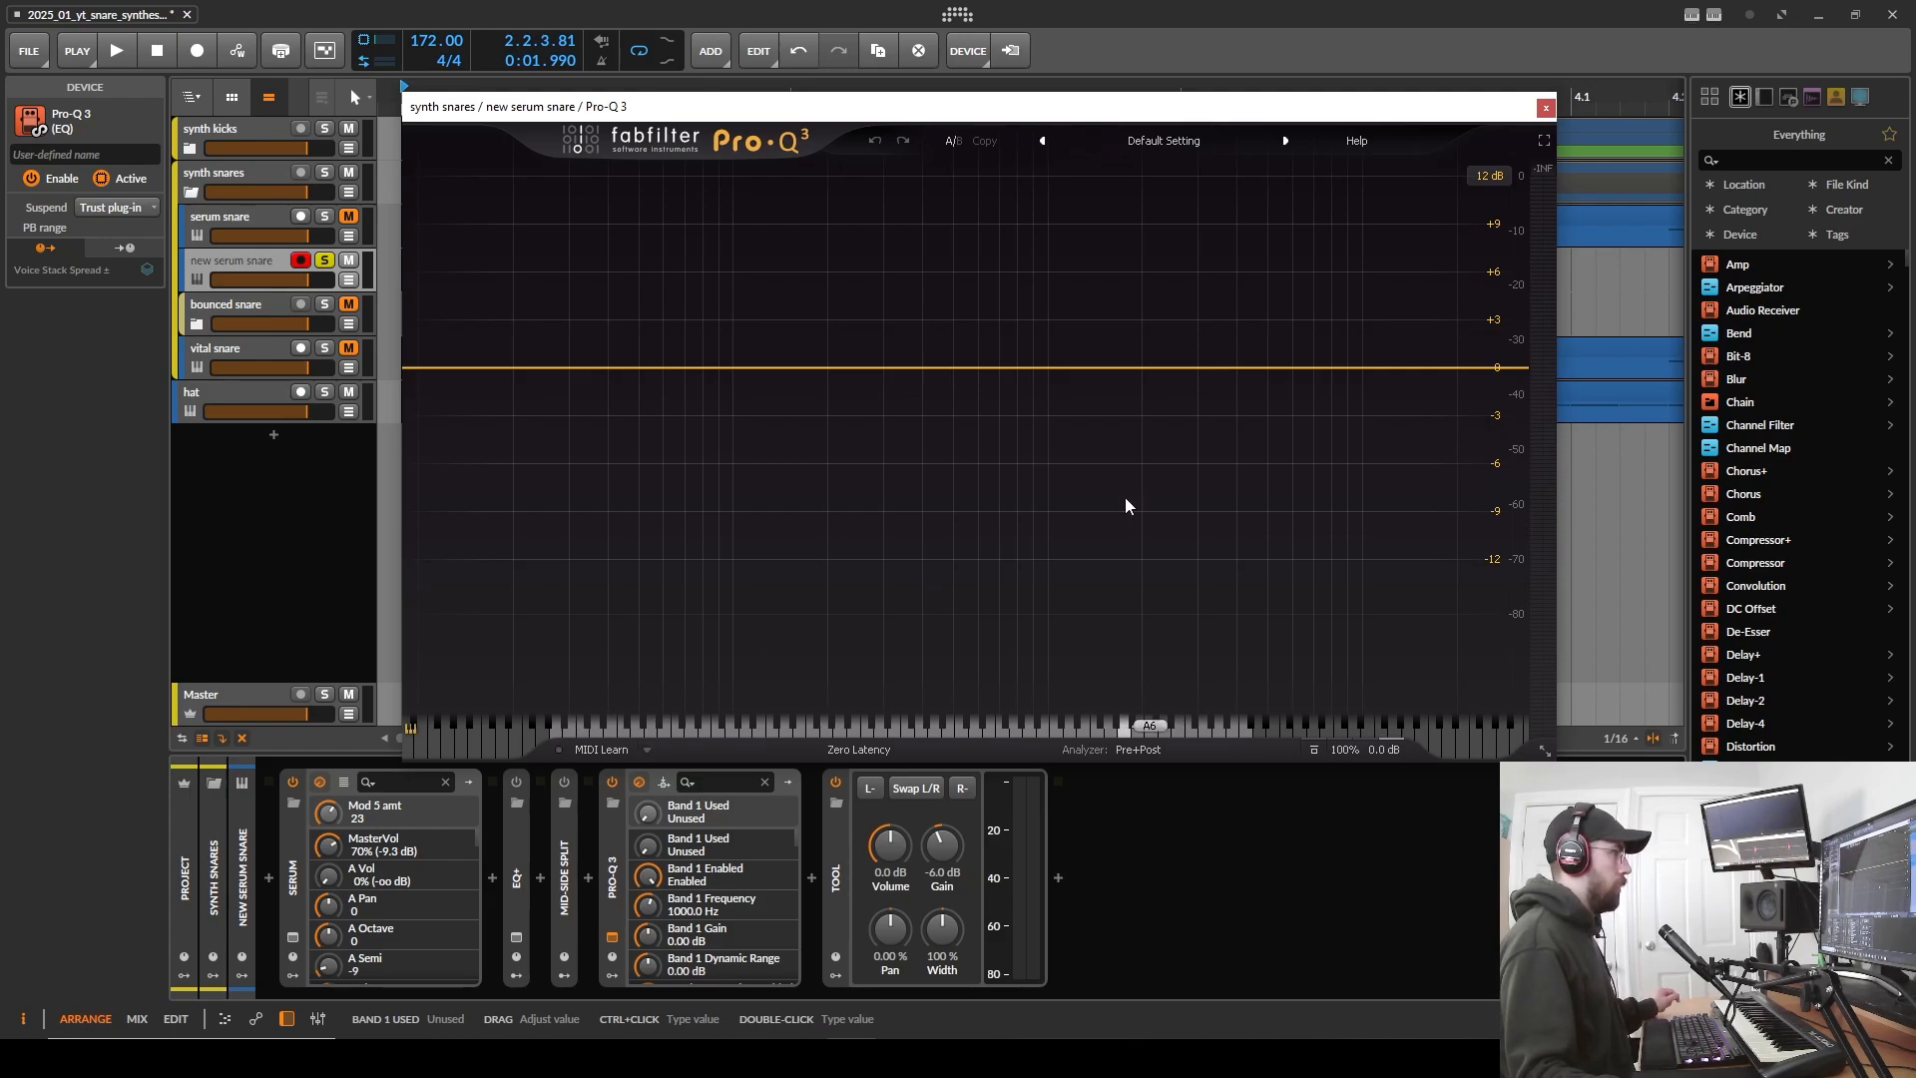
# - Add a High Shelf band at about 1395 Hz in Pro-Q 3 with a gain of +0.60 dB, auditioning it during playback
pyautogui.click(1050, 368)
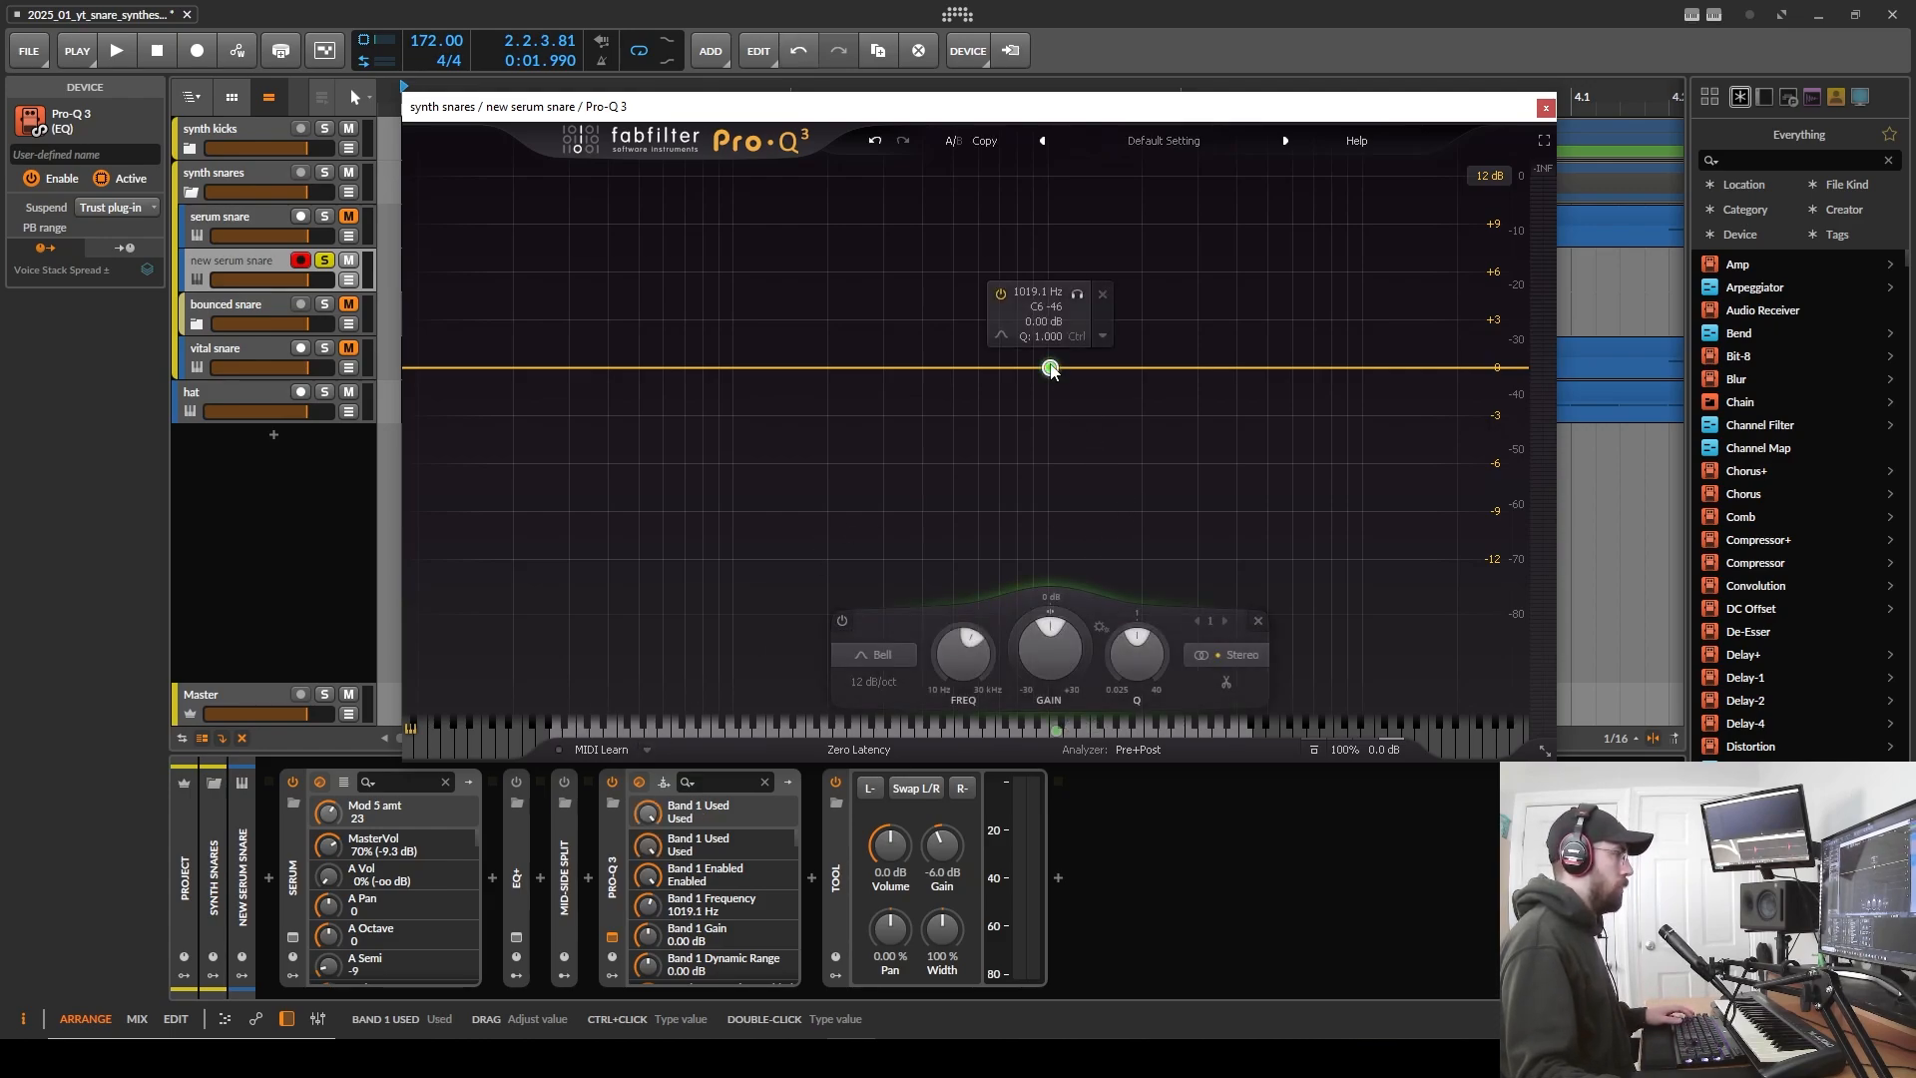
pyautogui.click(876, 659)
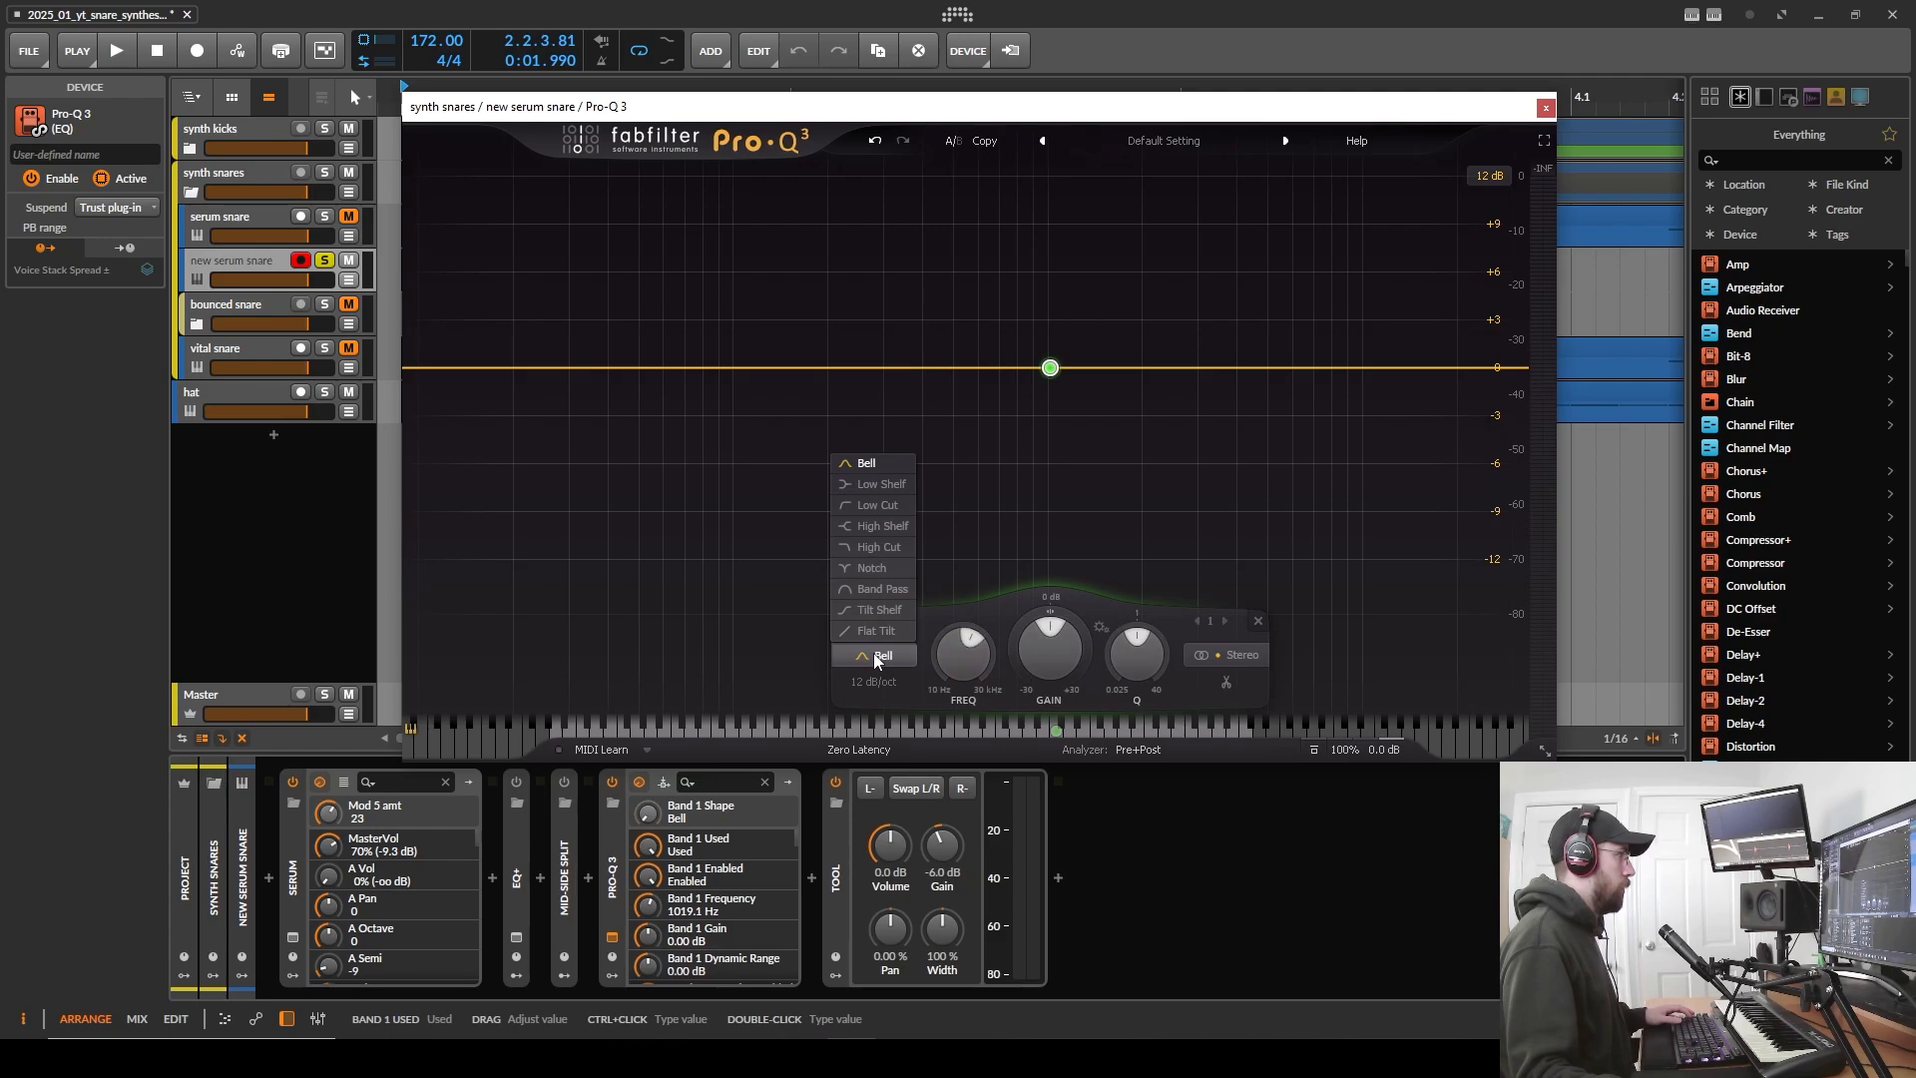
pyautogui.click(893, 527)
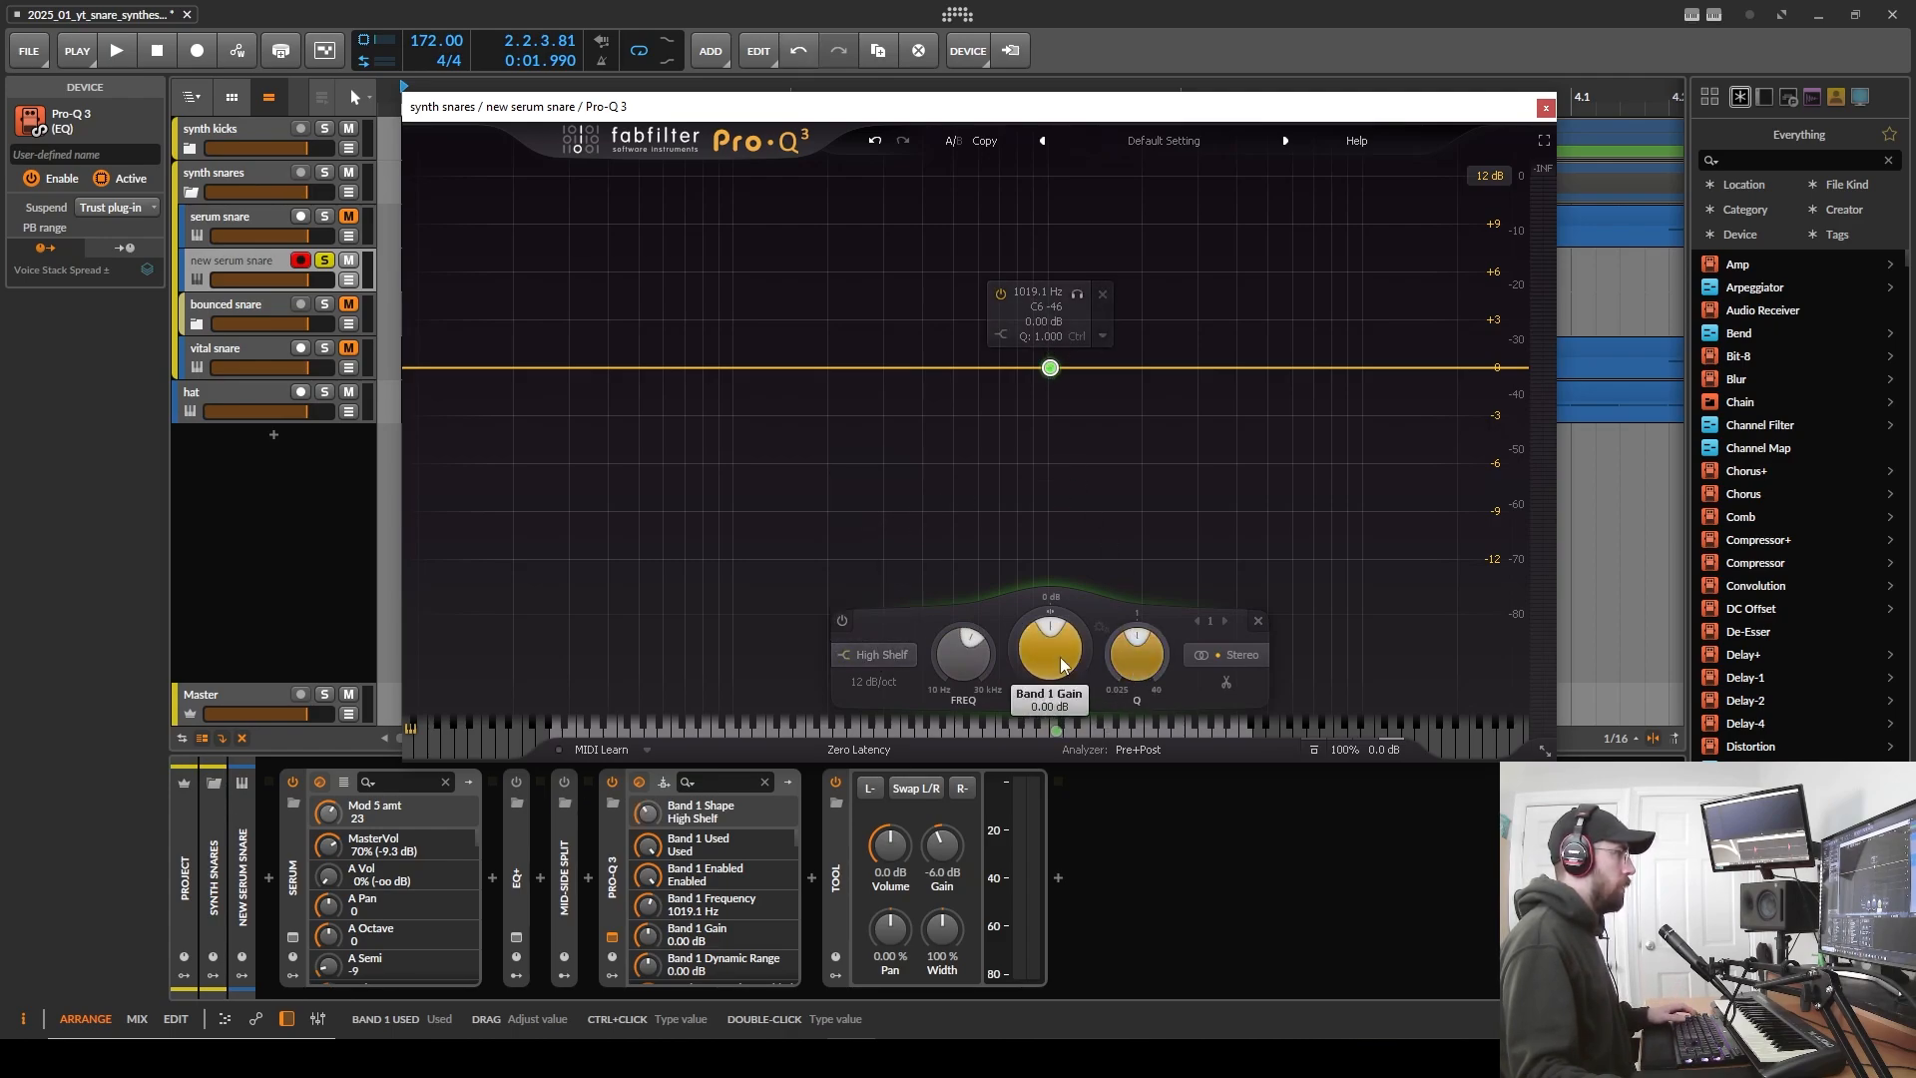
pyautogui.press('space')
pyautogui.moveTo(1050, 375); pyautogui.dragTo(1094, 284)
pyautogui.press('space')
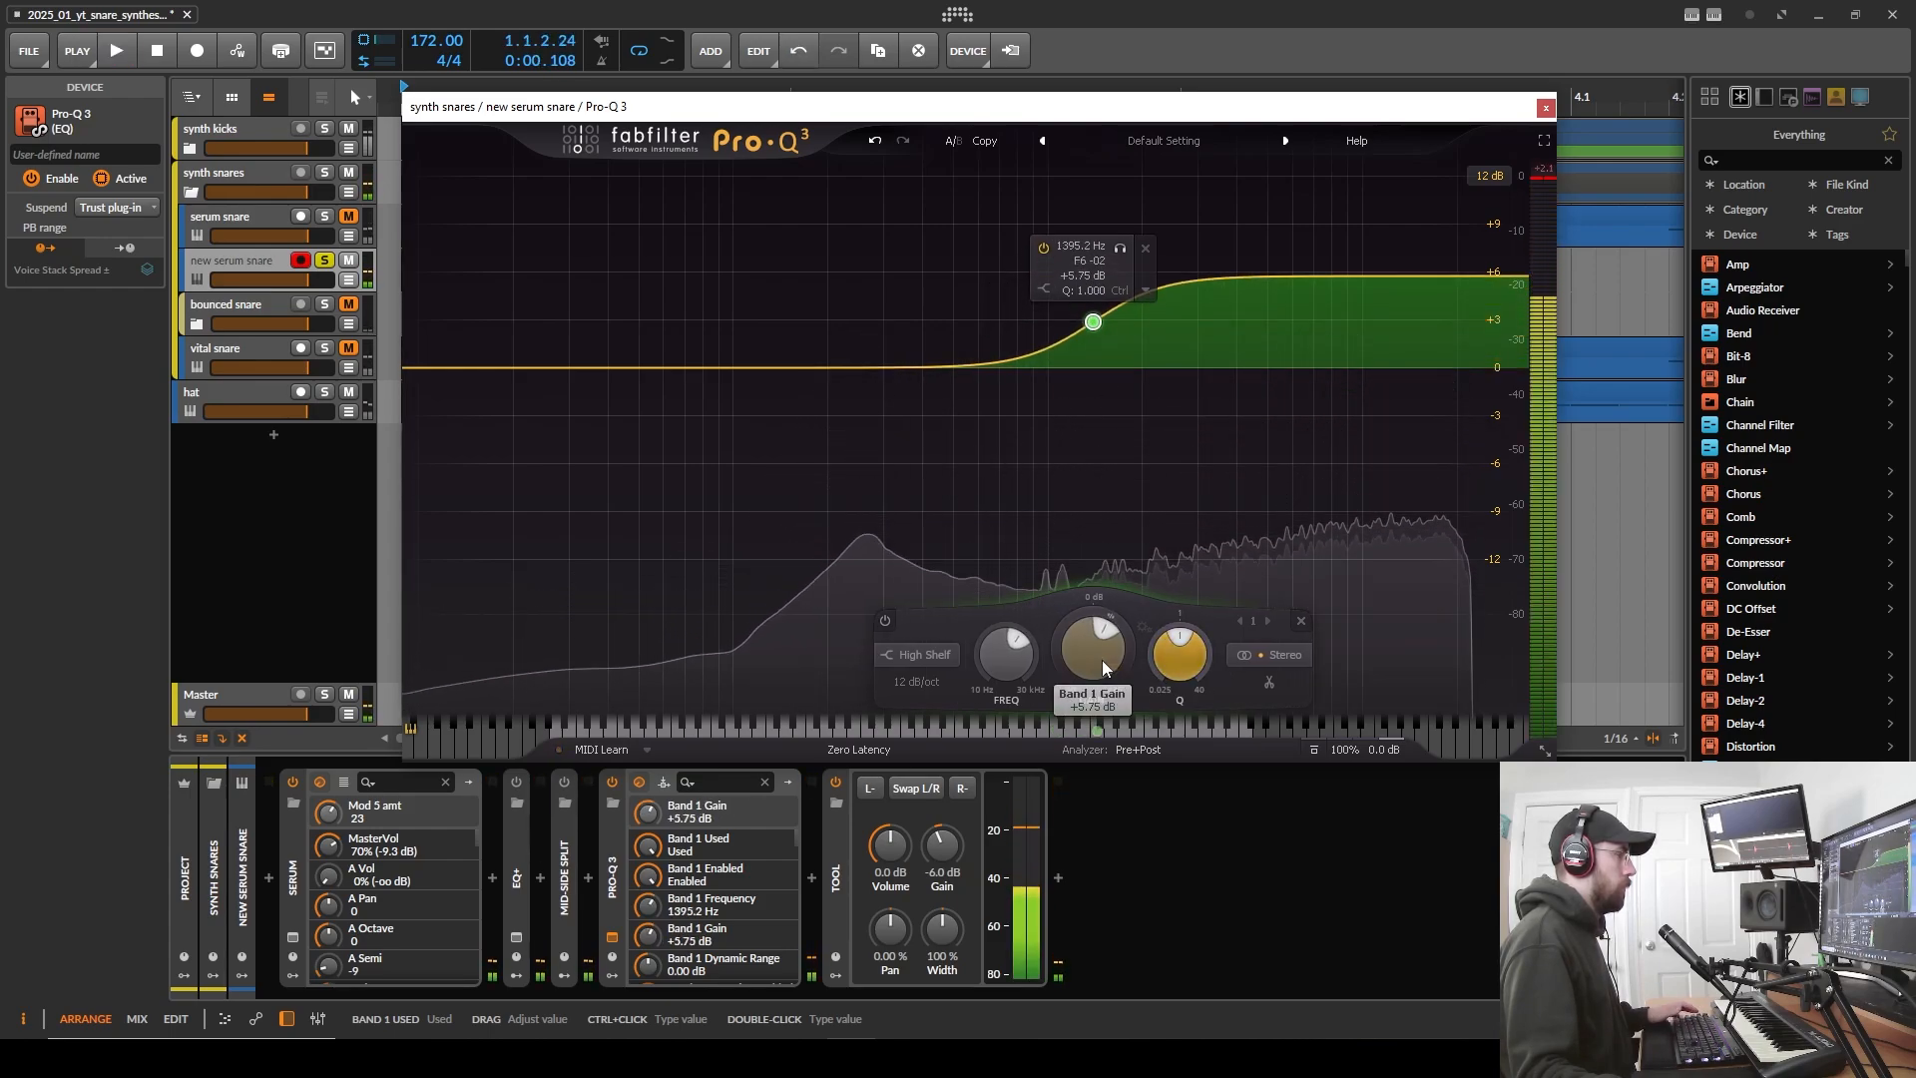
pyautogui.moveTo(1101, 660); pyautogui.dragTo(1102, 753)
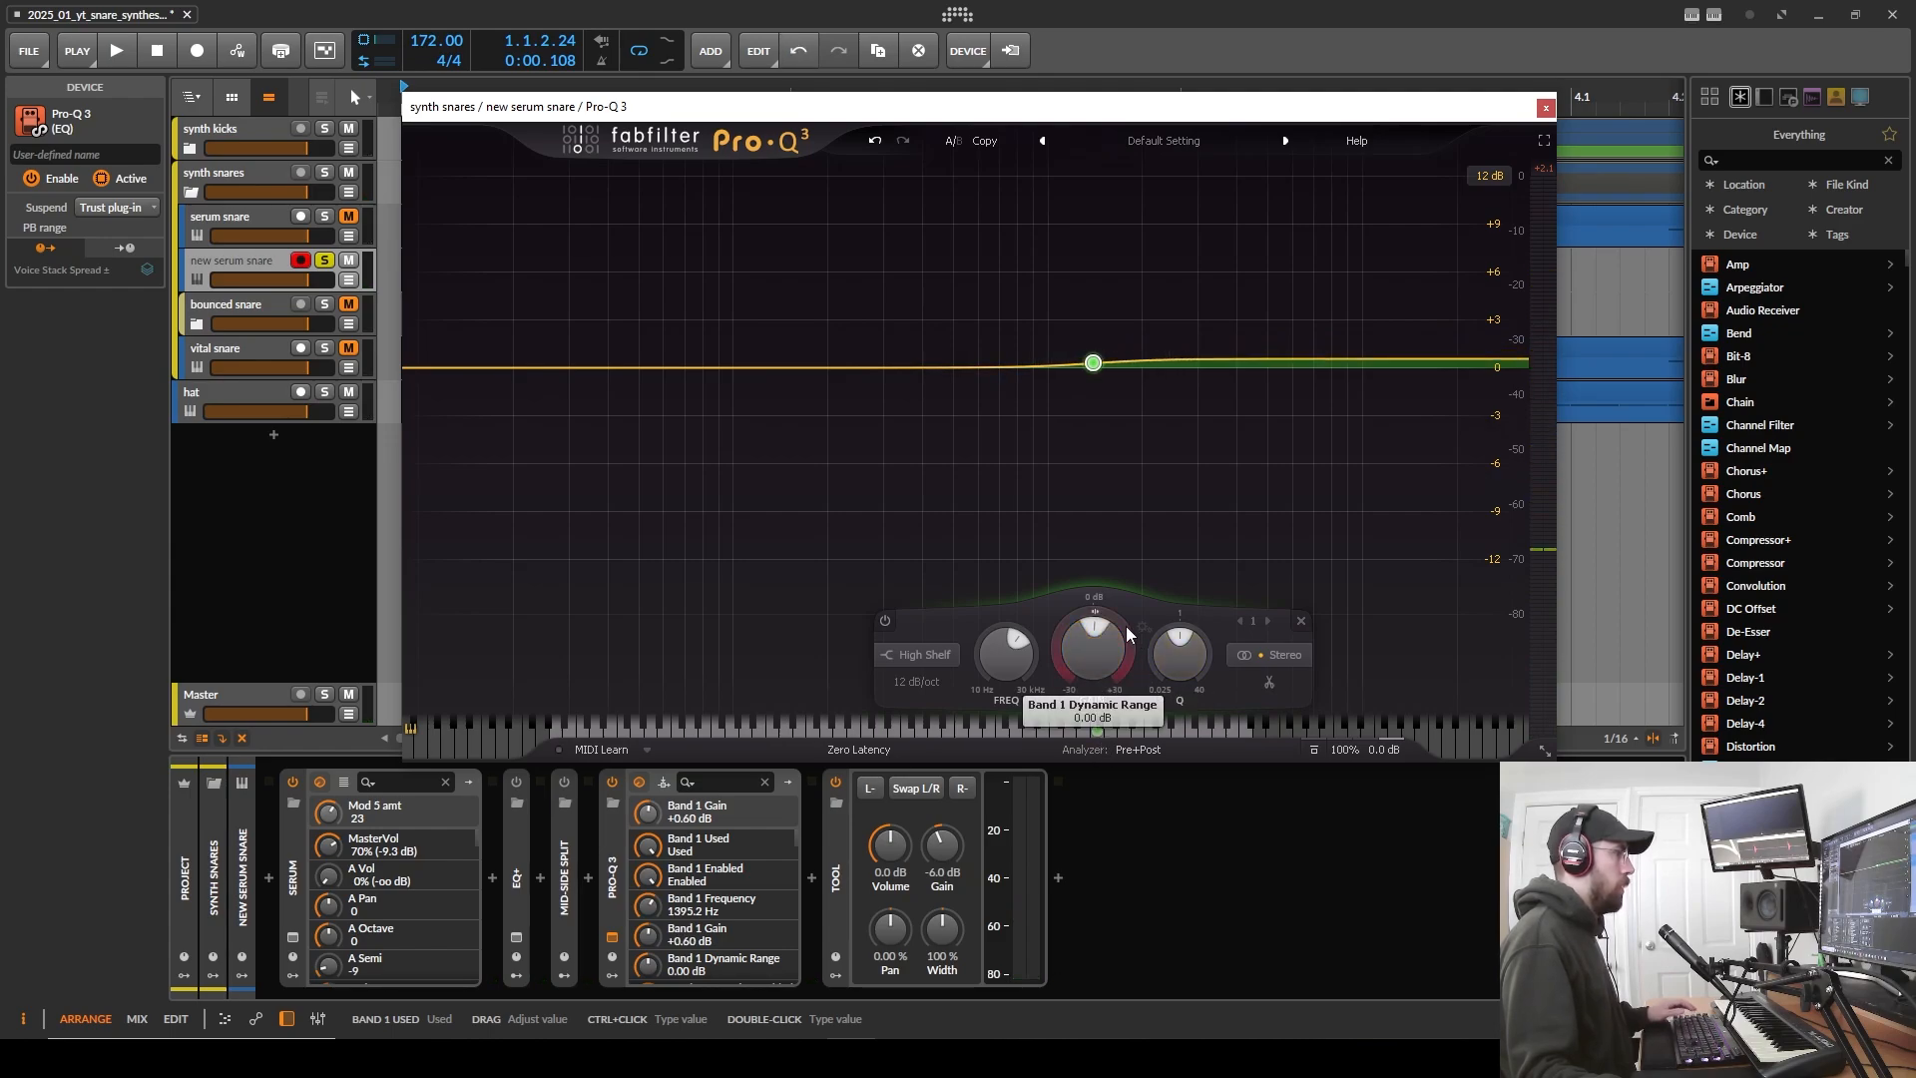
# - Raise the shelf band's dynamic range to +6.65 dB and lower its Q to 0.516 while auditioning the snare
pyautogui.moveTo(1128, 633)
pyautogui.moveTo(1129, 634)
pyautogui.mouseDown()
pyautogui.moveTo(1143, 452)
pyautogui.moveTo(1145, 469)
pyautogui.mouseUp()
pyautogui.press('space')
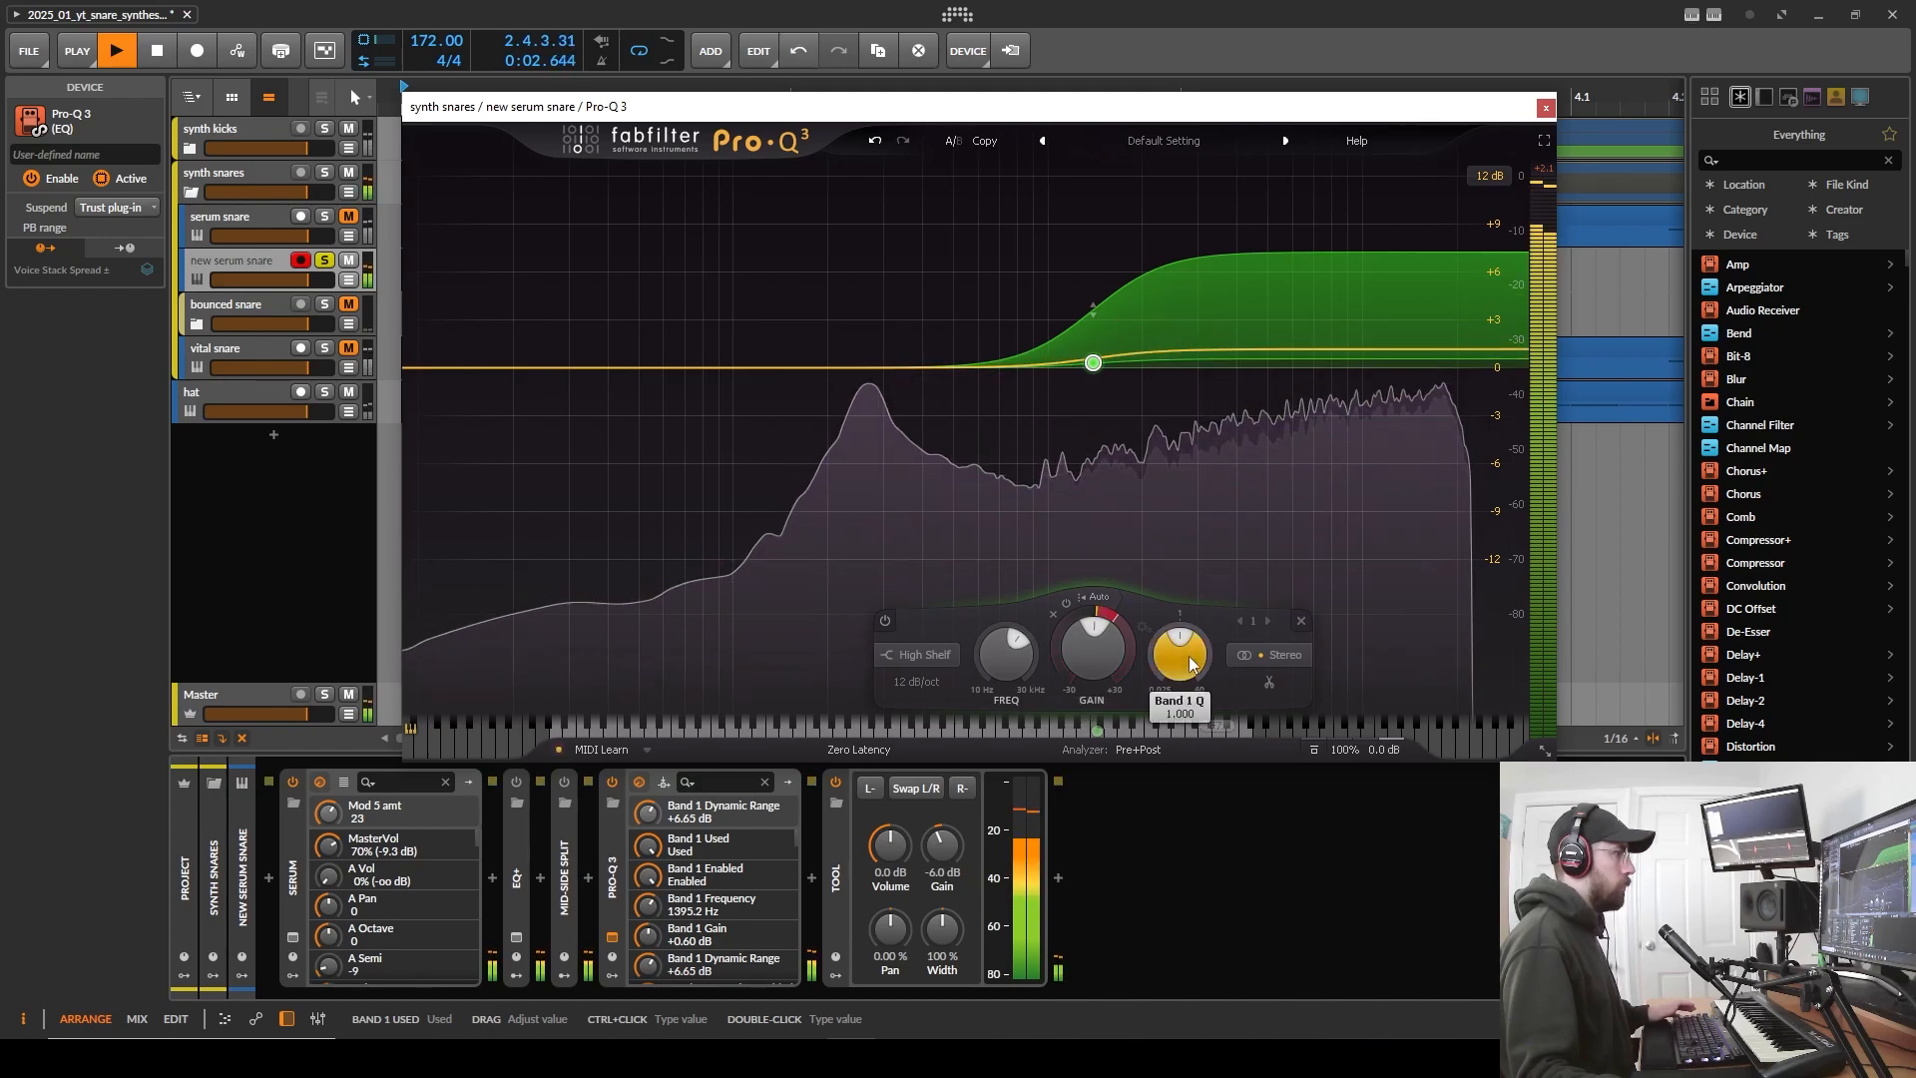
pyautogui.moveTo(1187, 660); pyautogui.dragTo(1189, 706)
pyautogui.press('space')
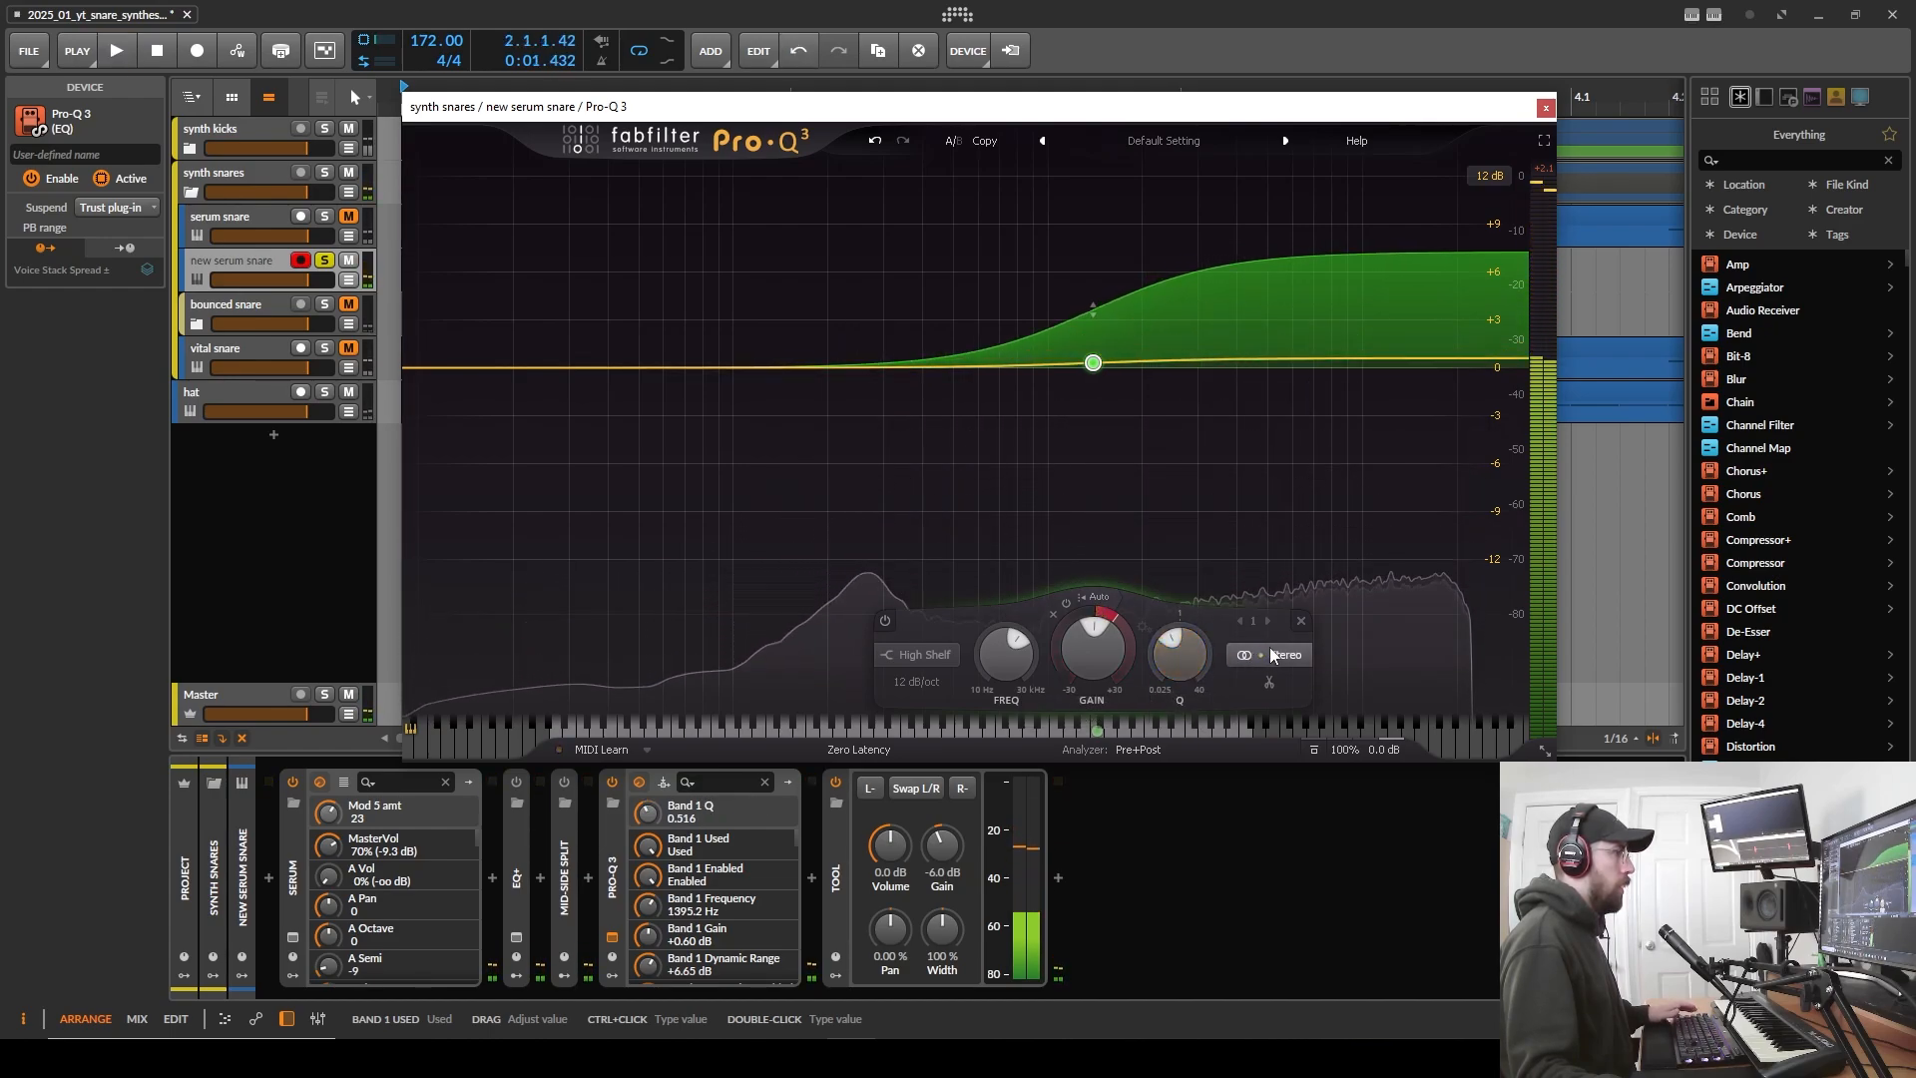
# - Set the shelf band's stereo placement to Side and play the snare
pyautogui.click(1267, 657)
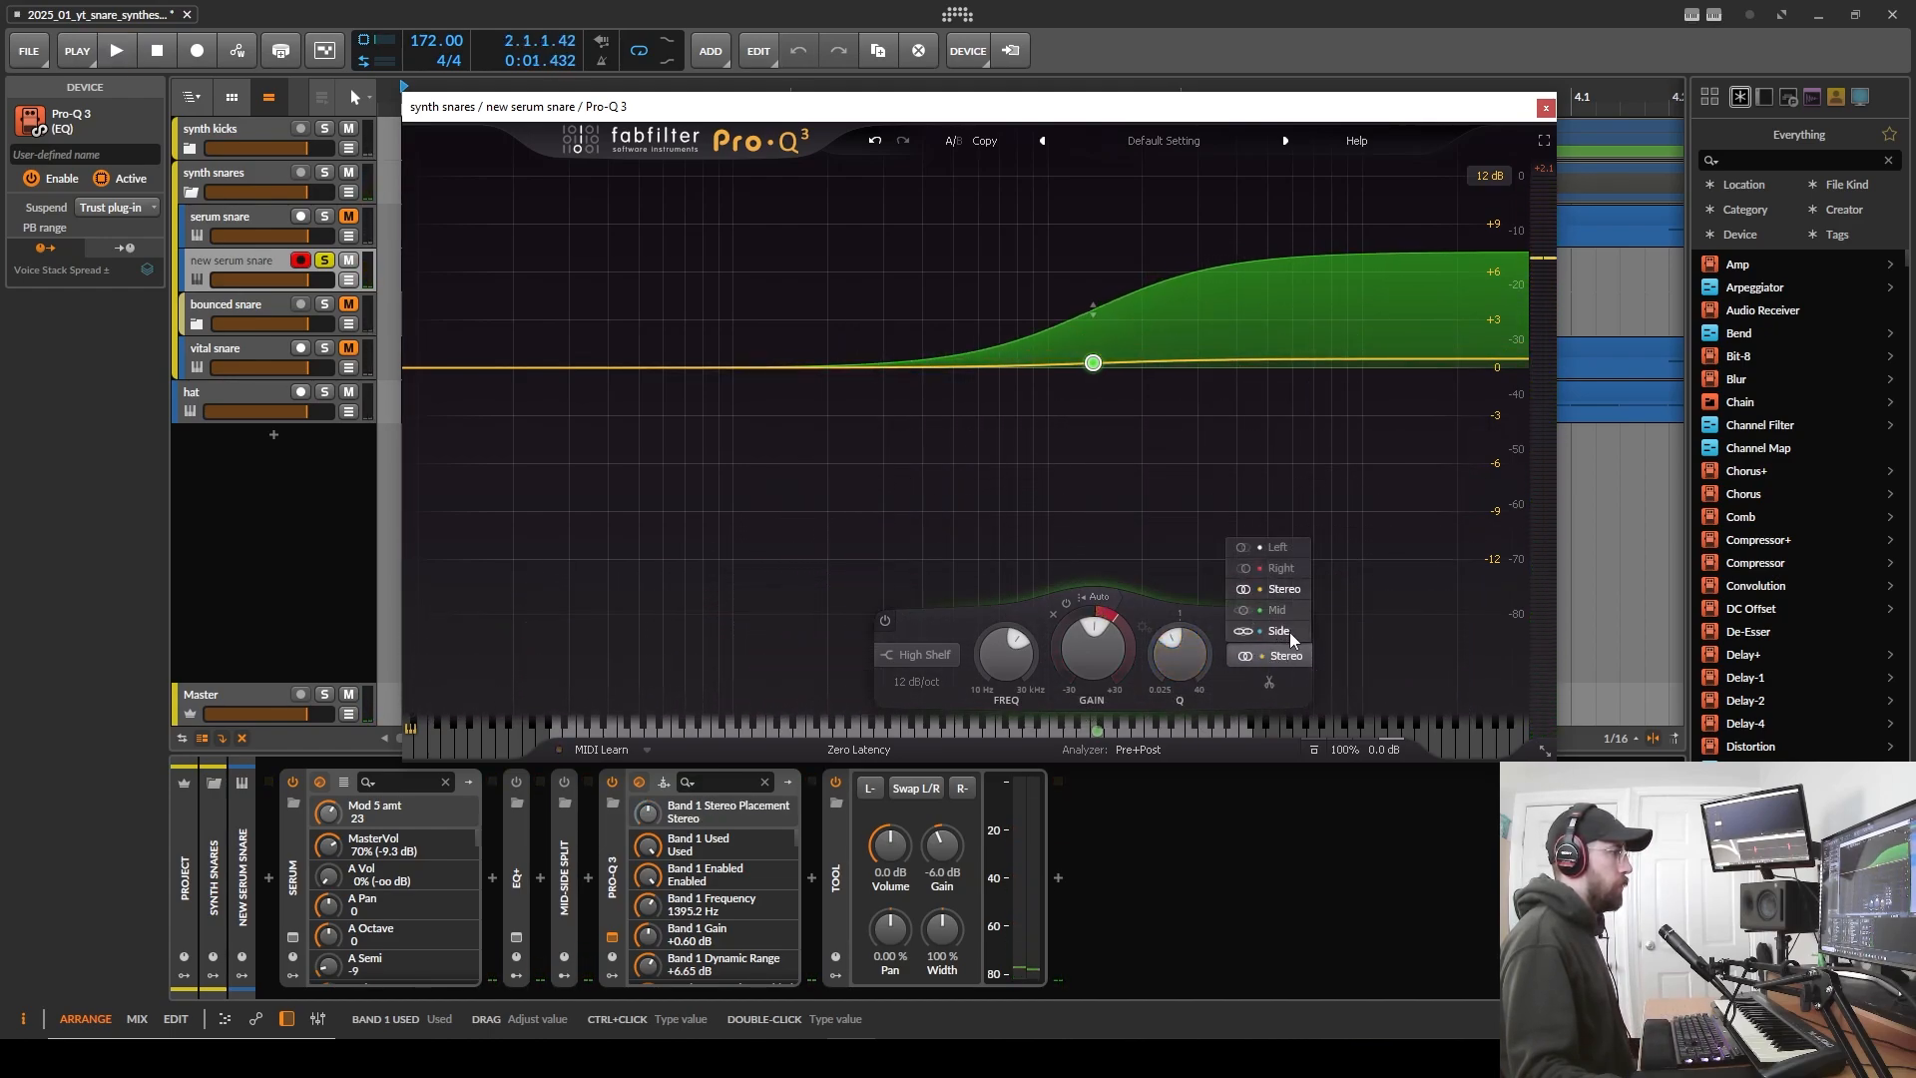
pyautogui.click(1279, 631)
pyautogui.press('space')
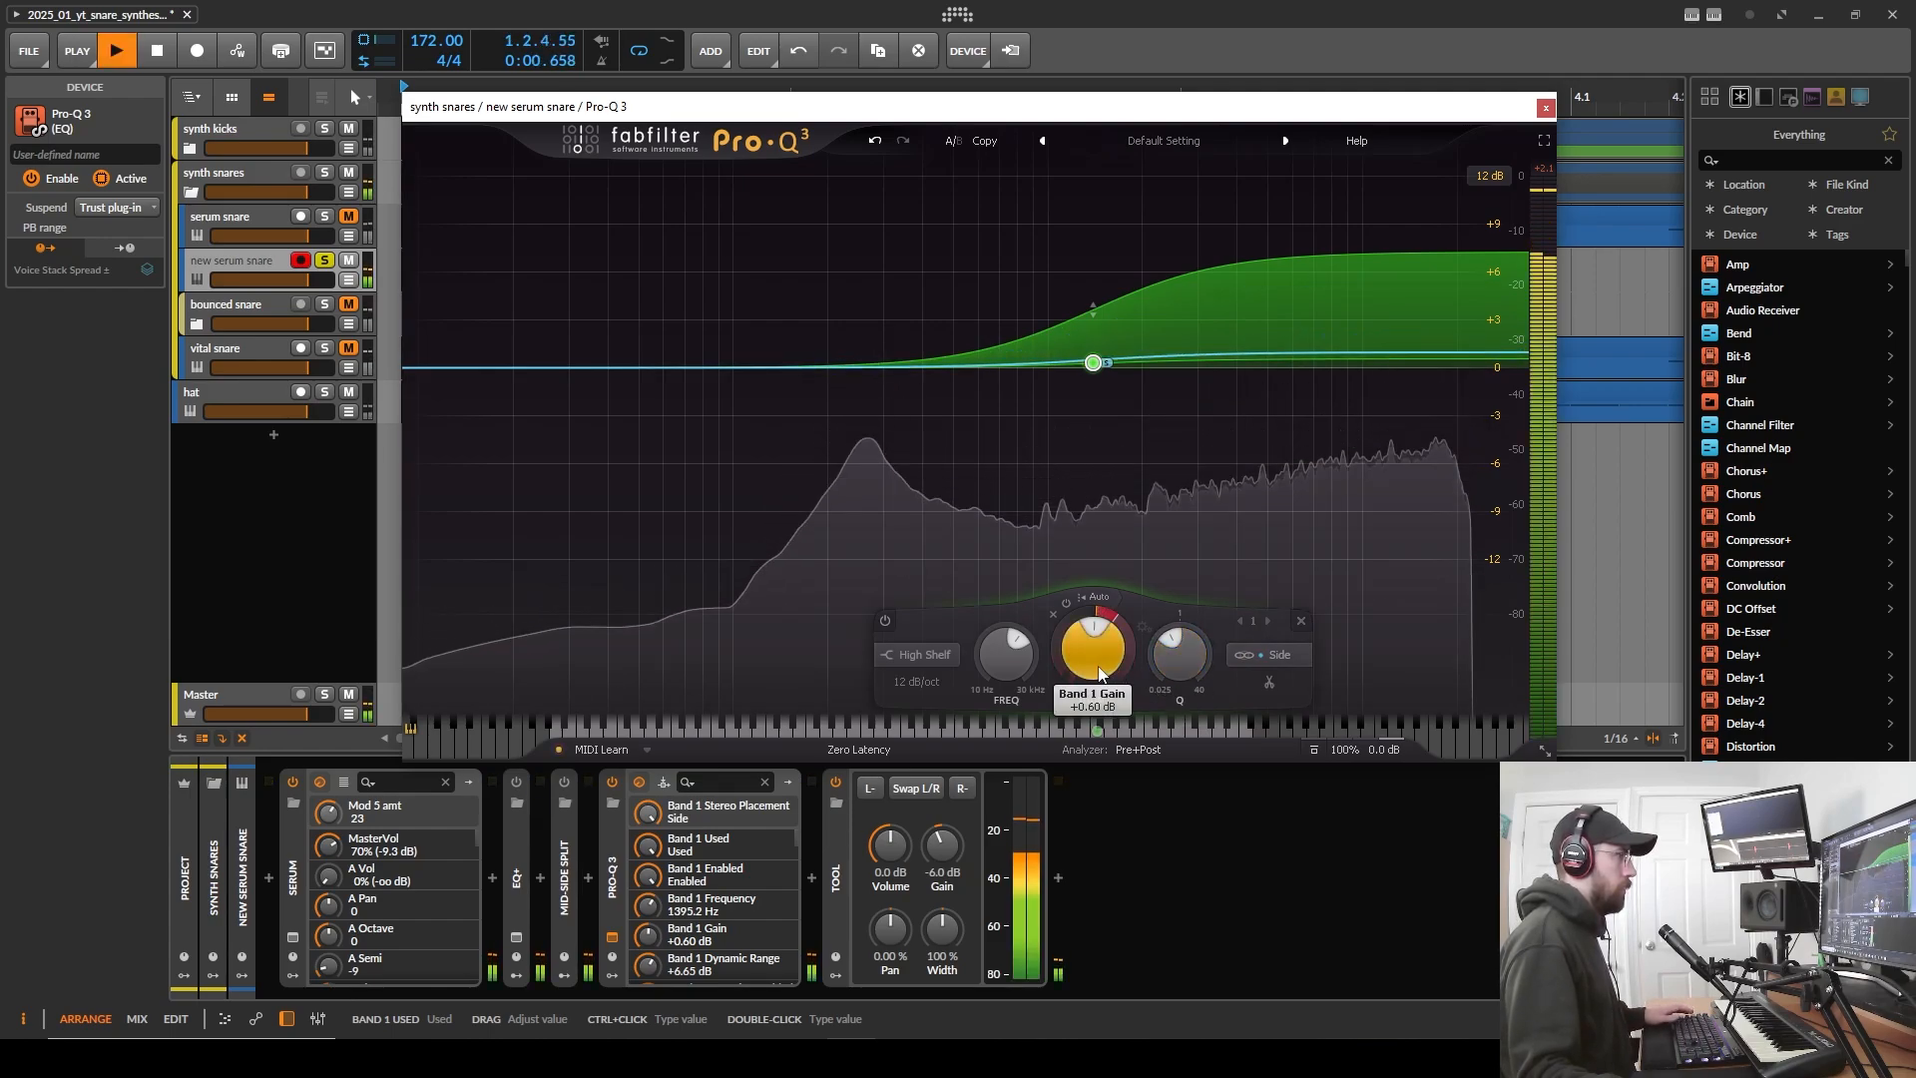
# - Raise the shelf band's gain to +1.25 dB and compare the snare with Pro-Q 3 on and off, leaving the plug-in disabled
pyautogui.moveTo(1098, 673); pyautogui.dragTo(1103, 653)
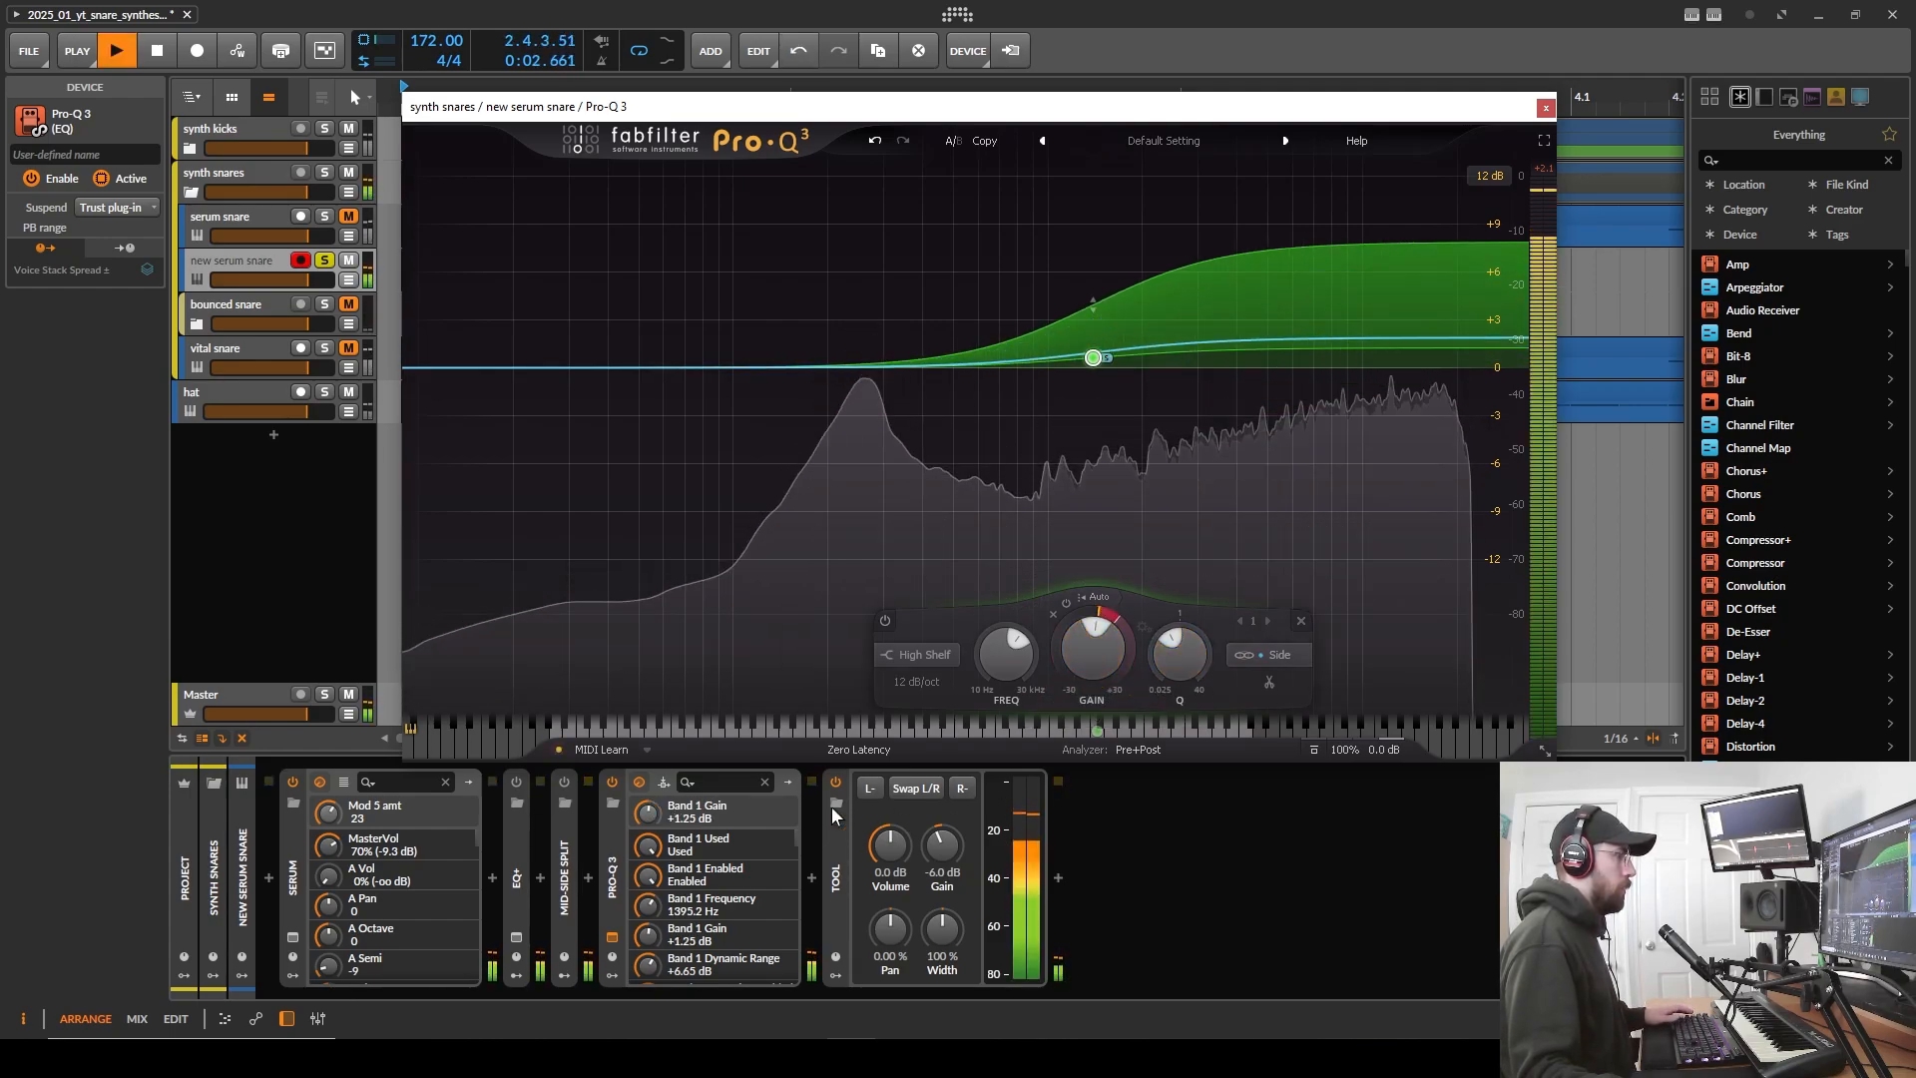
pyautogui.press('space')
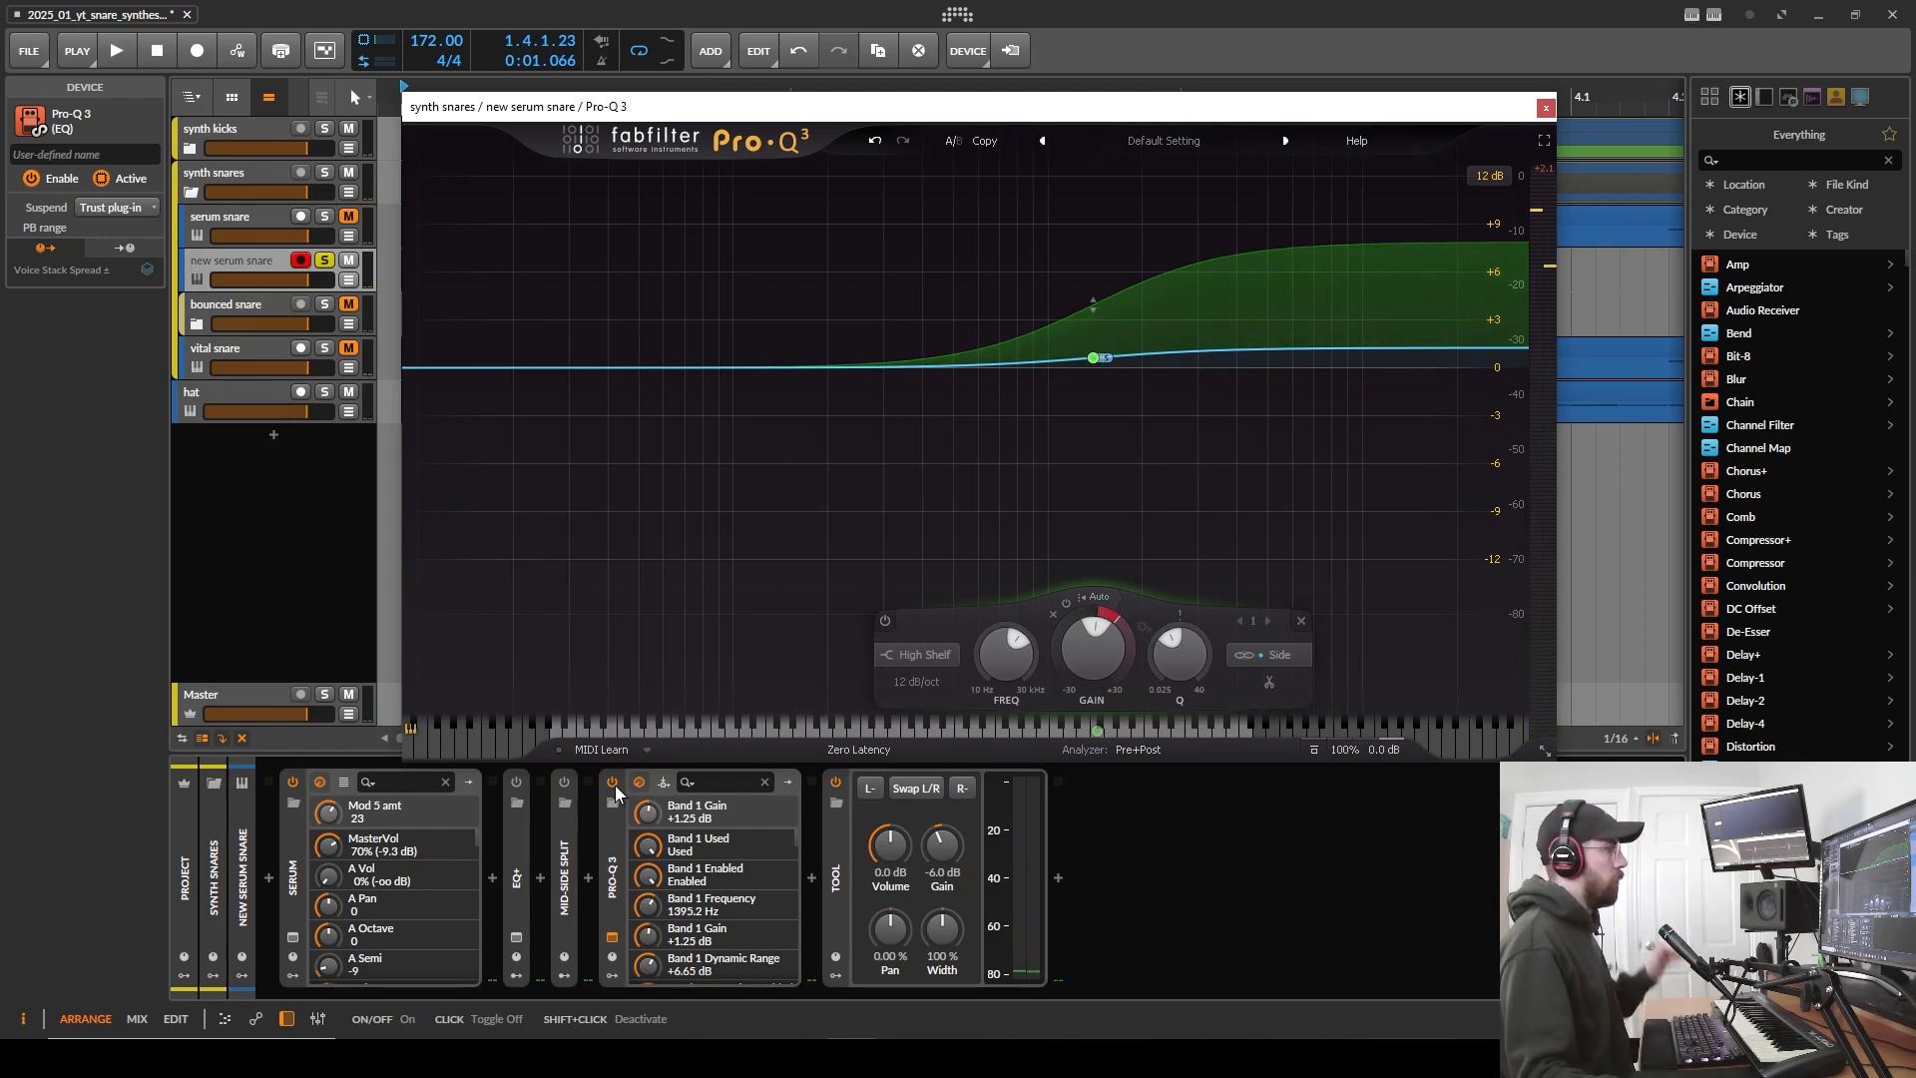
pyautogui.press('space')
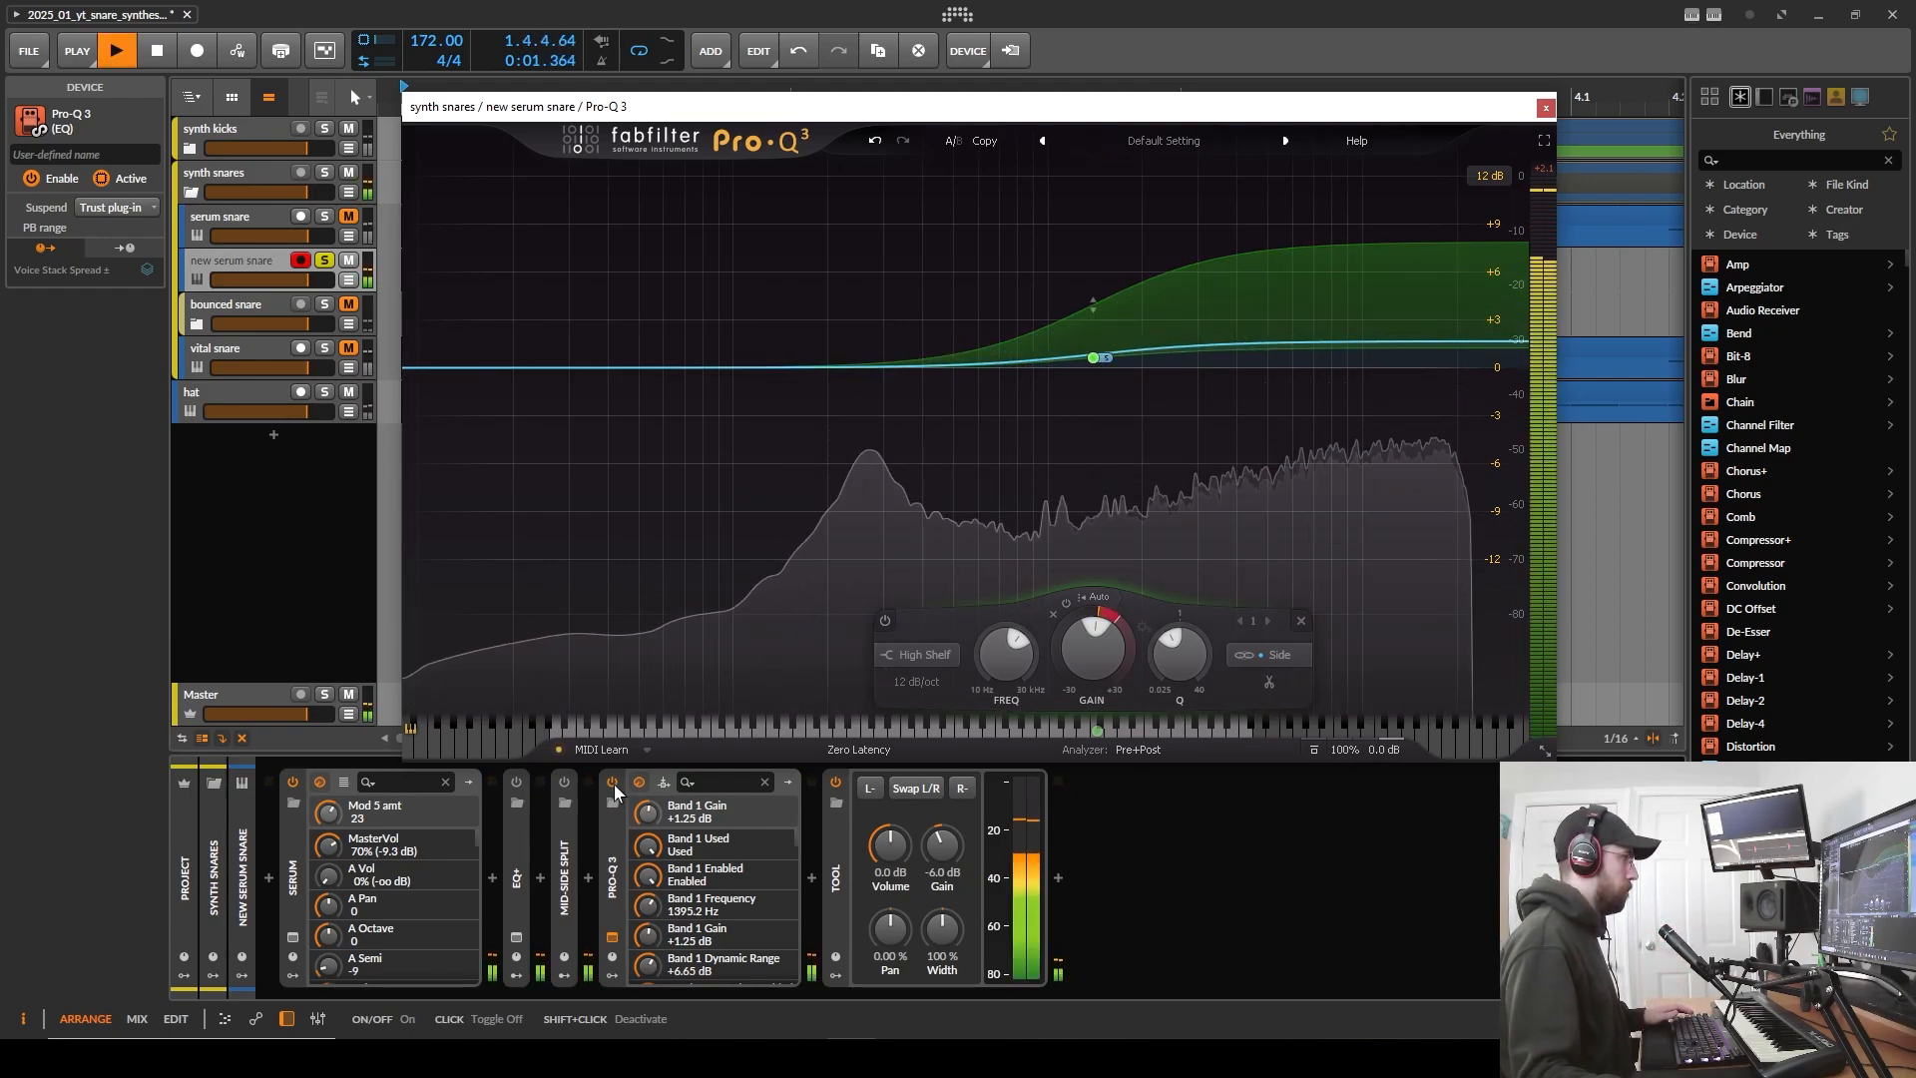
pyautogui.click(614, 790)
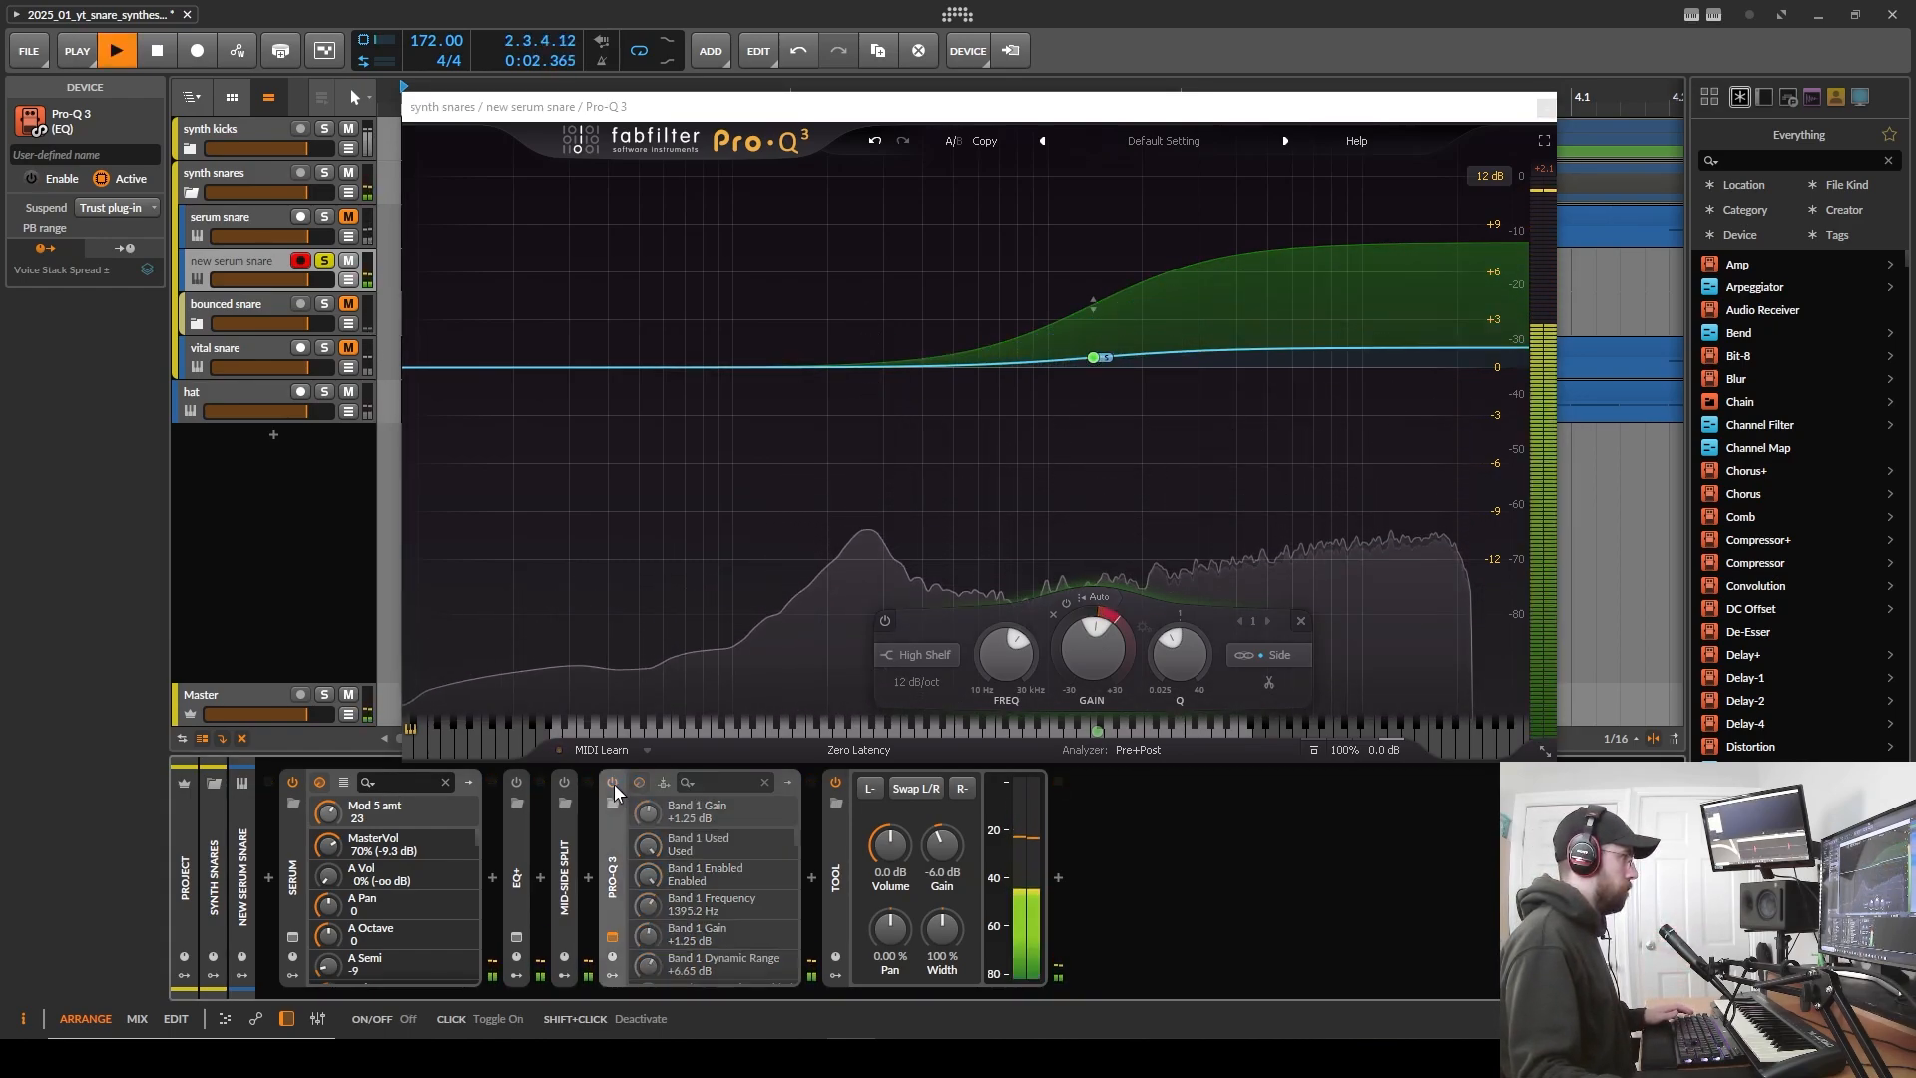
pyautogui.click(614, 791)
pyautogui.press('space')
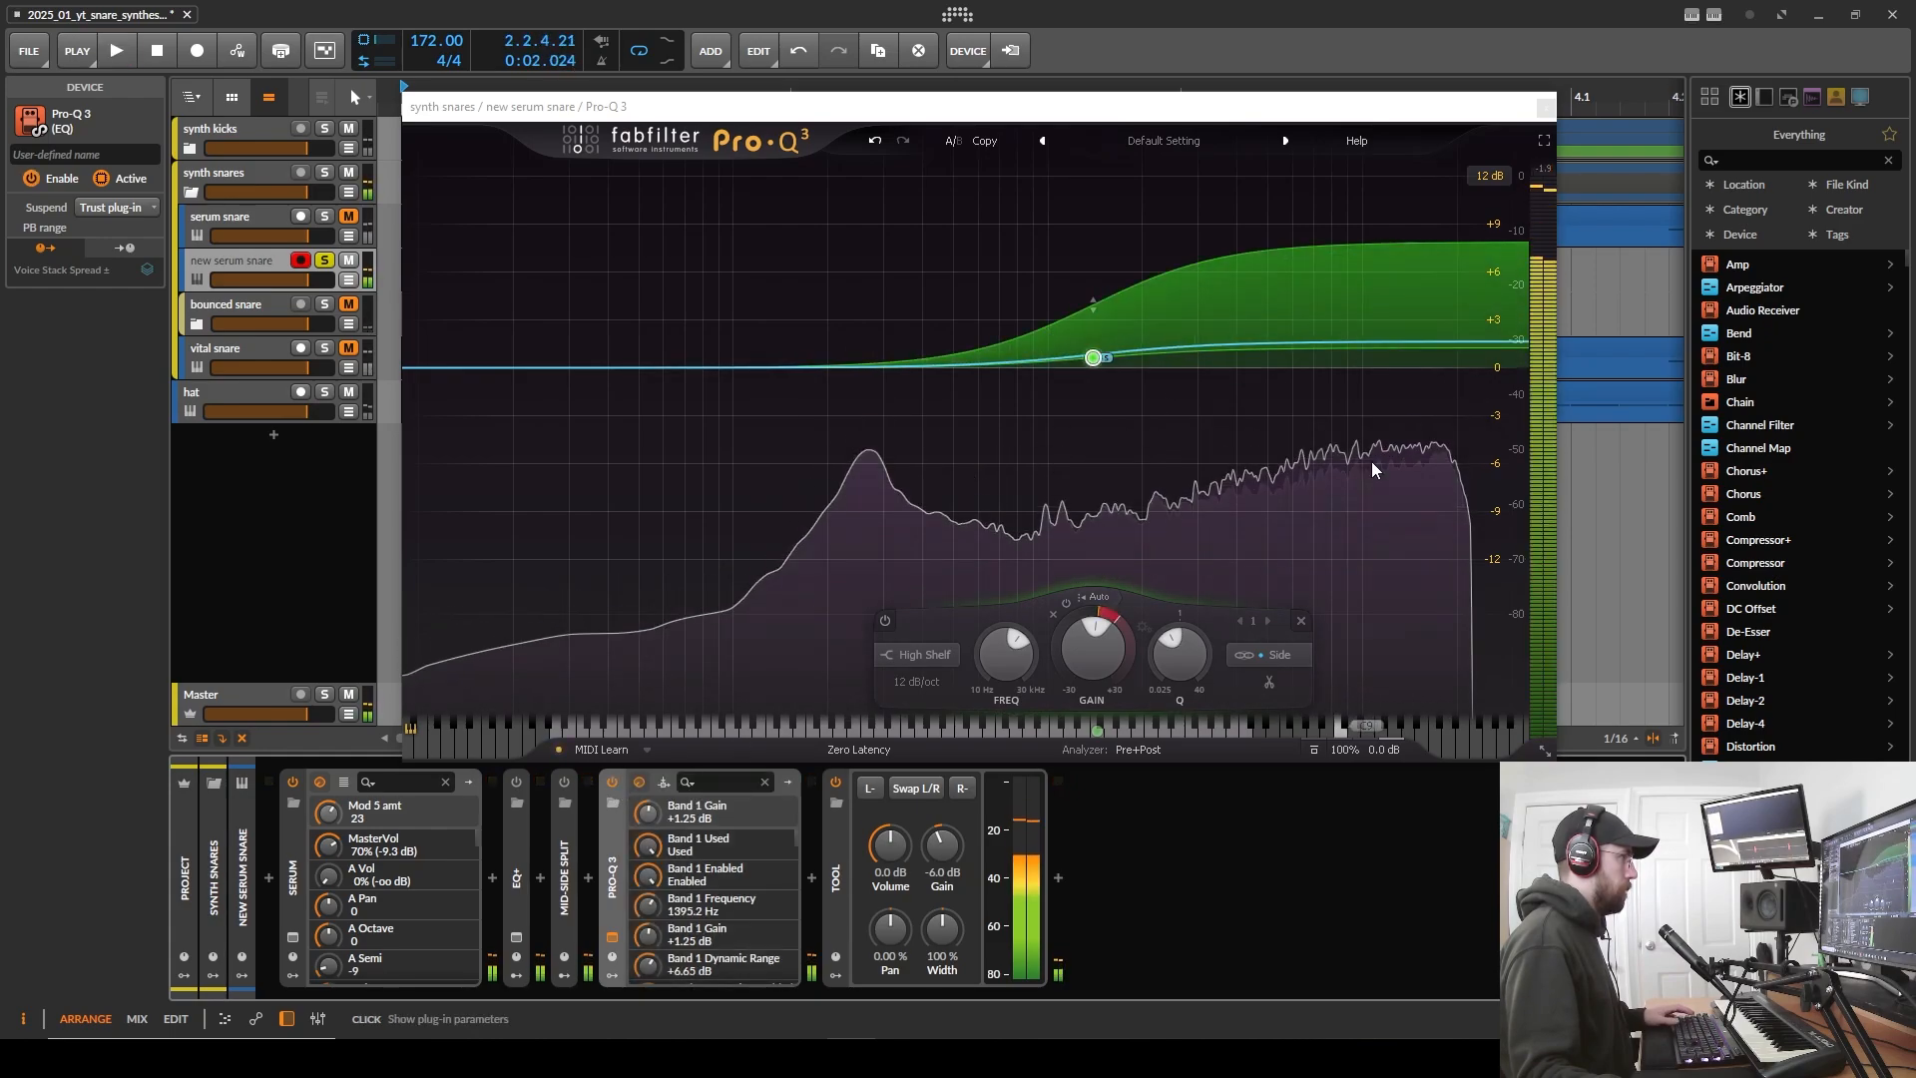
pyautogui.click(1544, 107)
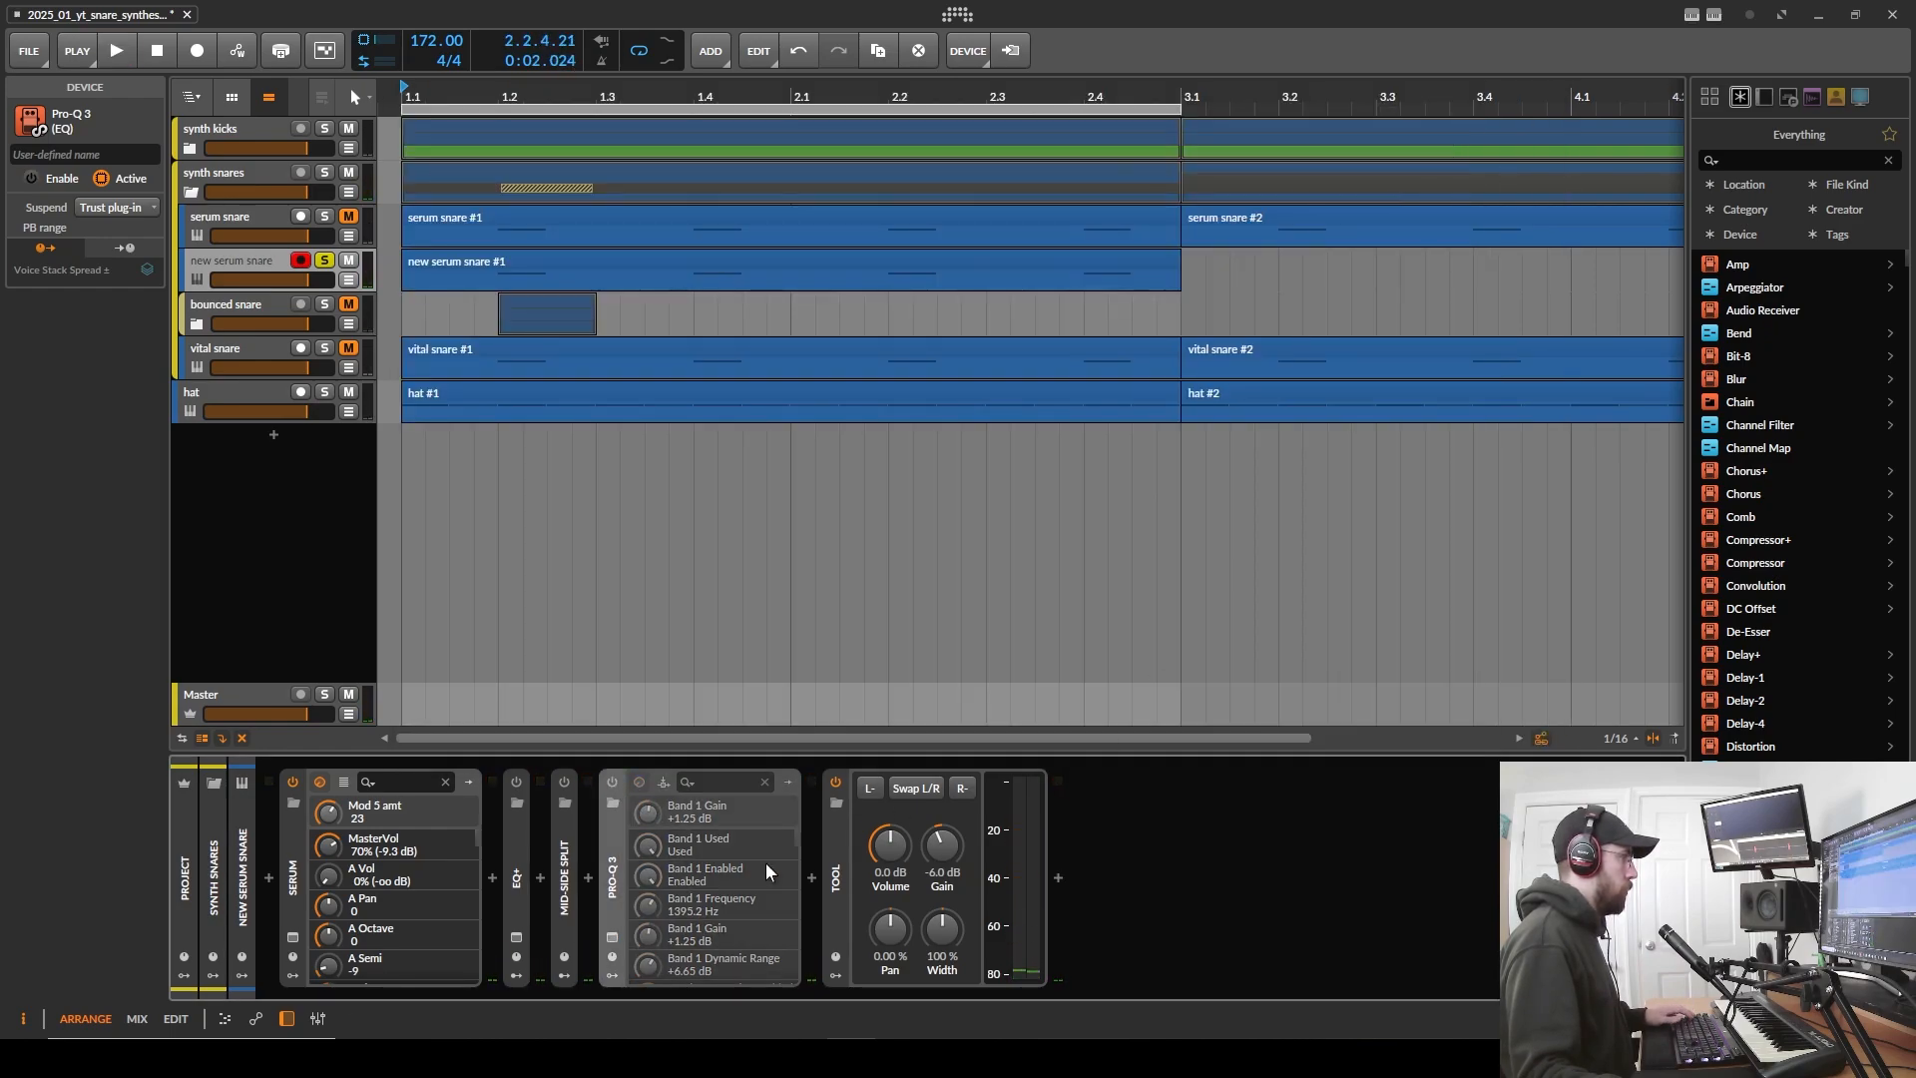
# - Insert FabFilter Pro-MB between Pro-Q 3 and the Tool in the new serum snare's device chain
pyautogui.click(813, 885)
pyautogui.write('pro')
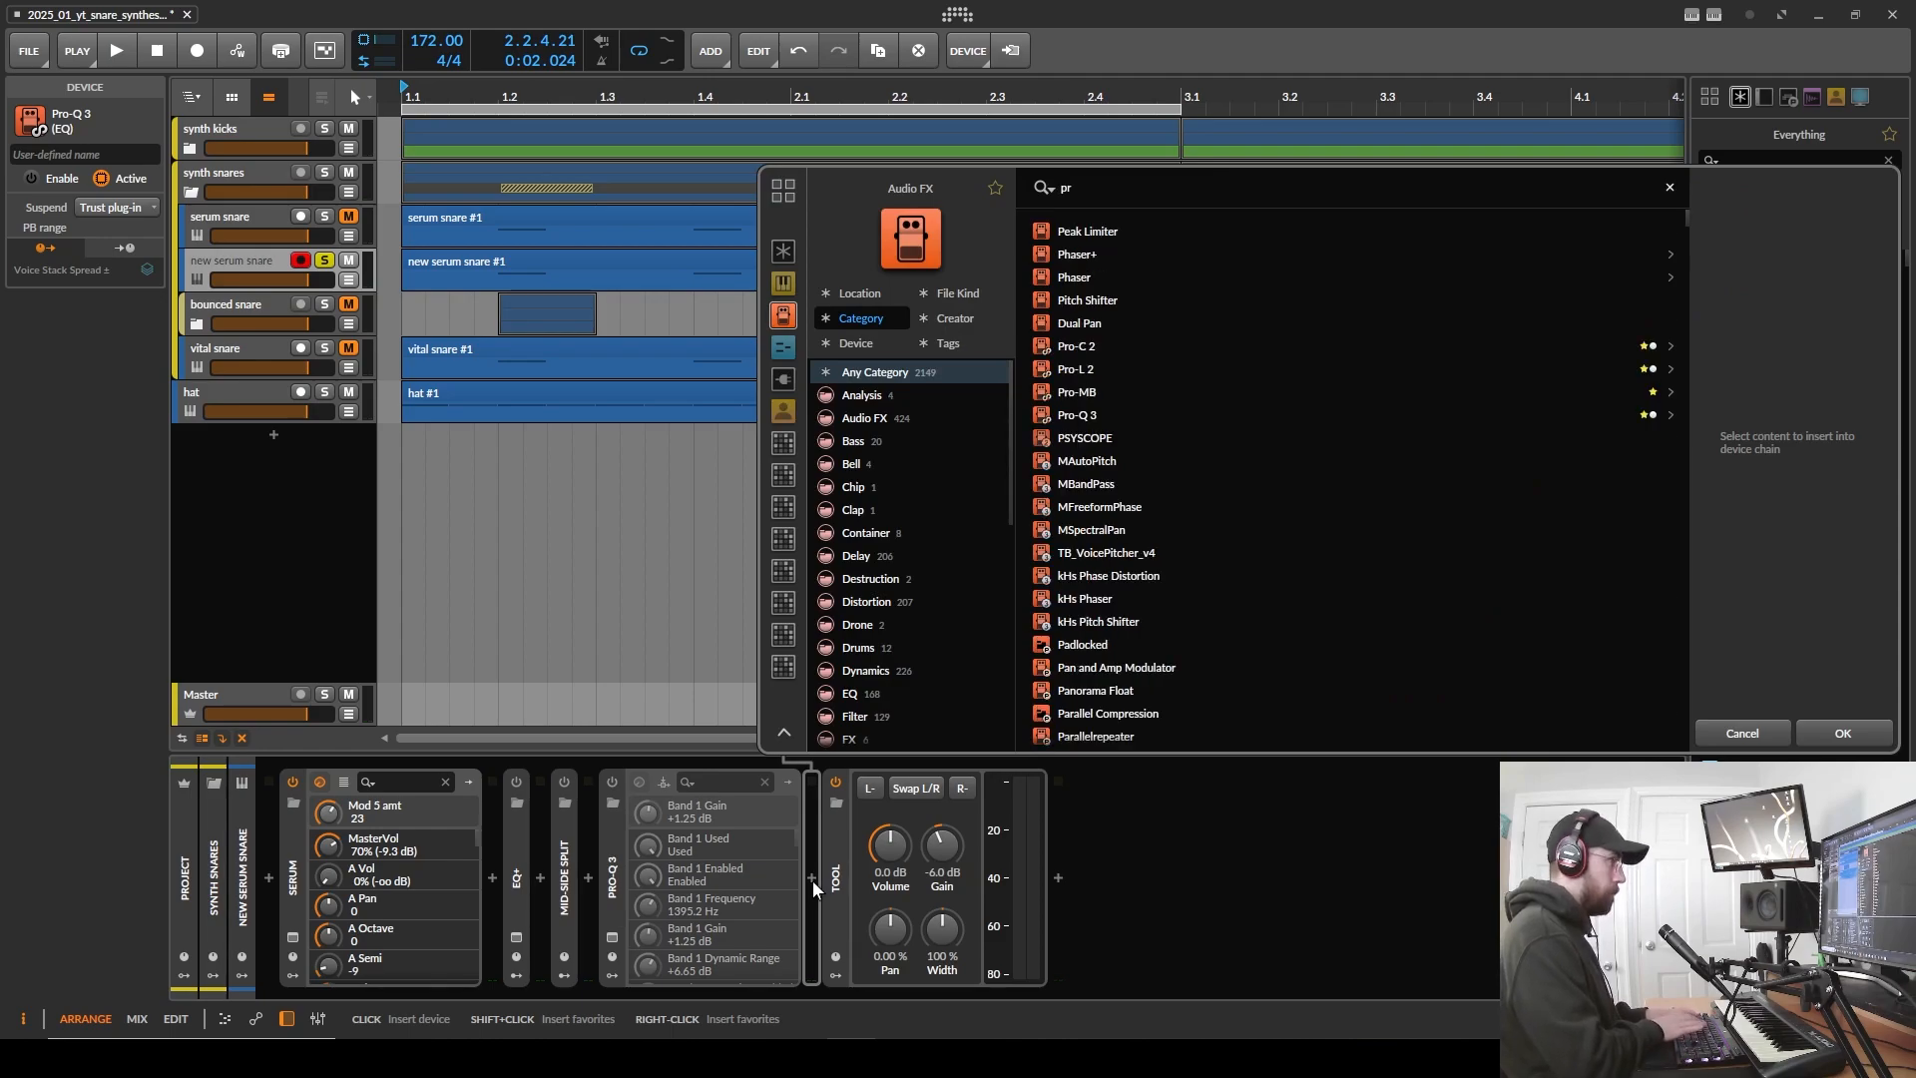
pyautogui.press('Down')
pyautogui.press('Down')
pyautogui.press('Down')
pyautogui.press('Return')
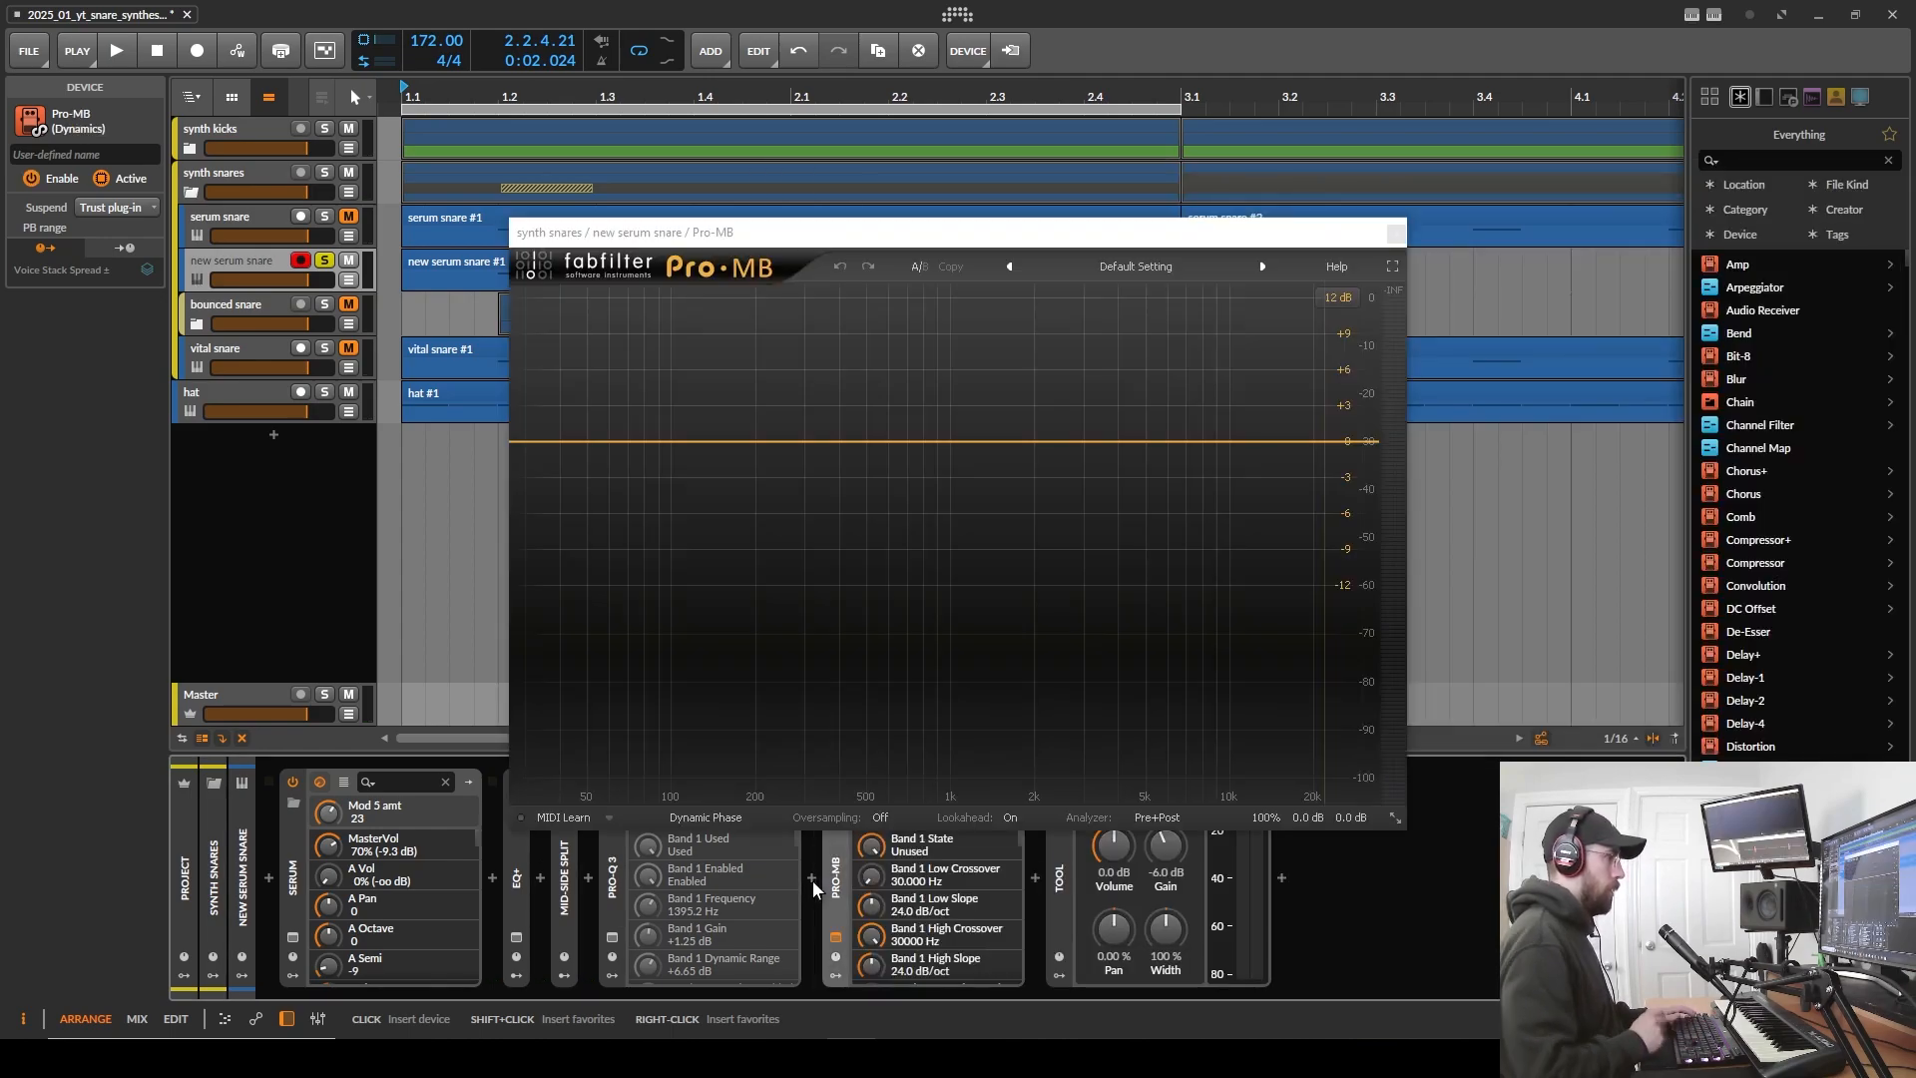
# - Add a high-frequency Pro-MB band with its low crossover at about 4180 Hz, in Expand mode with a range of 0 dB
pyautogui.click(1277, 527)
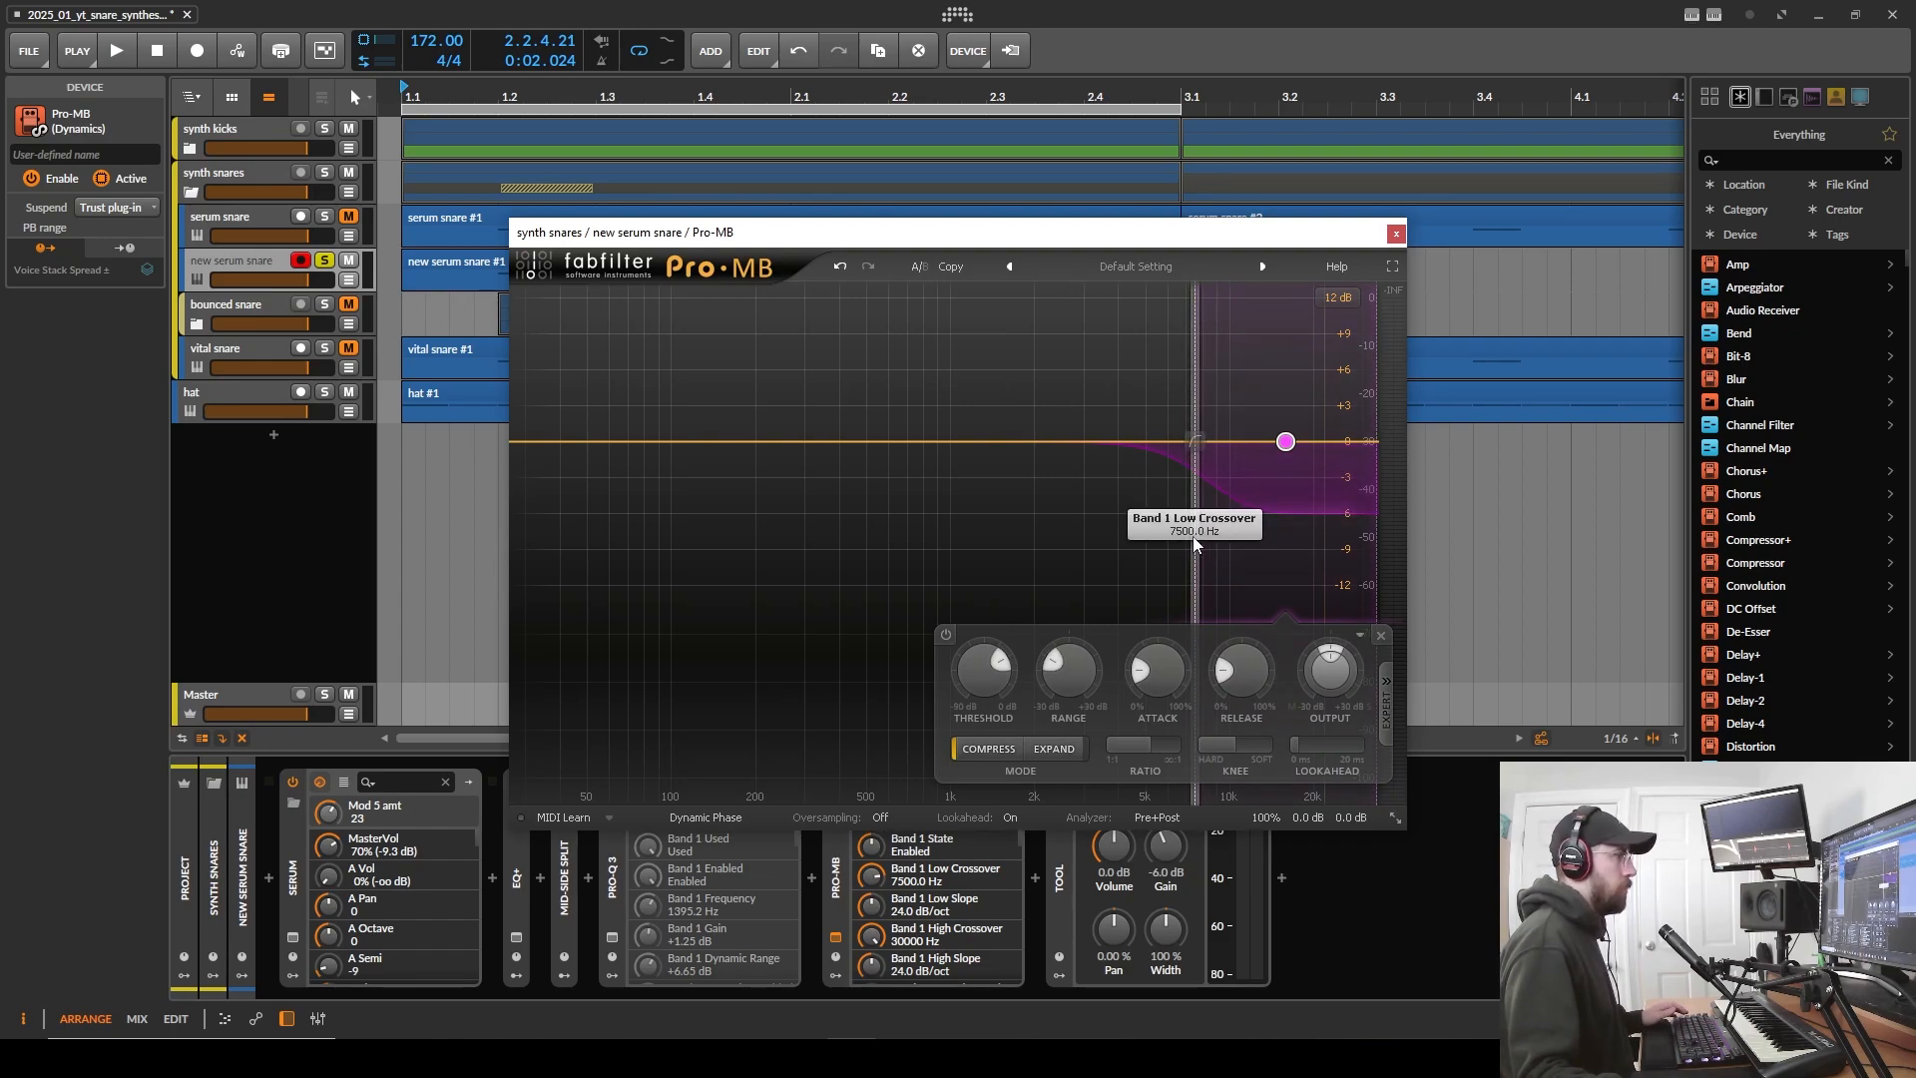
pyautogui.moveTo(1193, 542); pyautogui.dragTo(1124, 549)
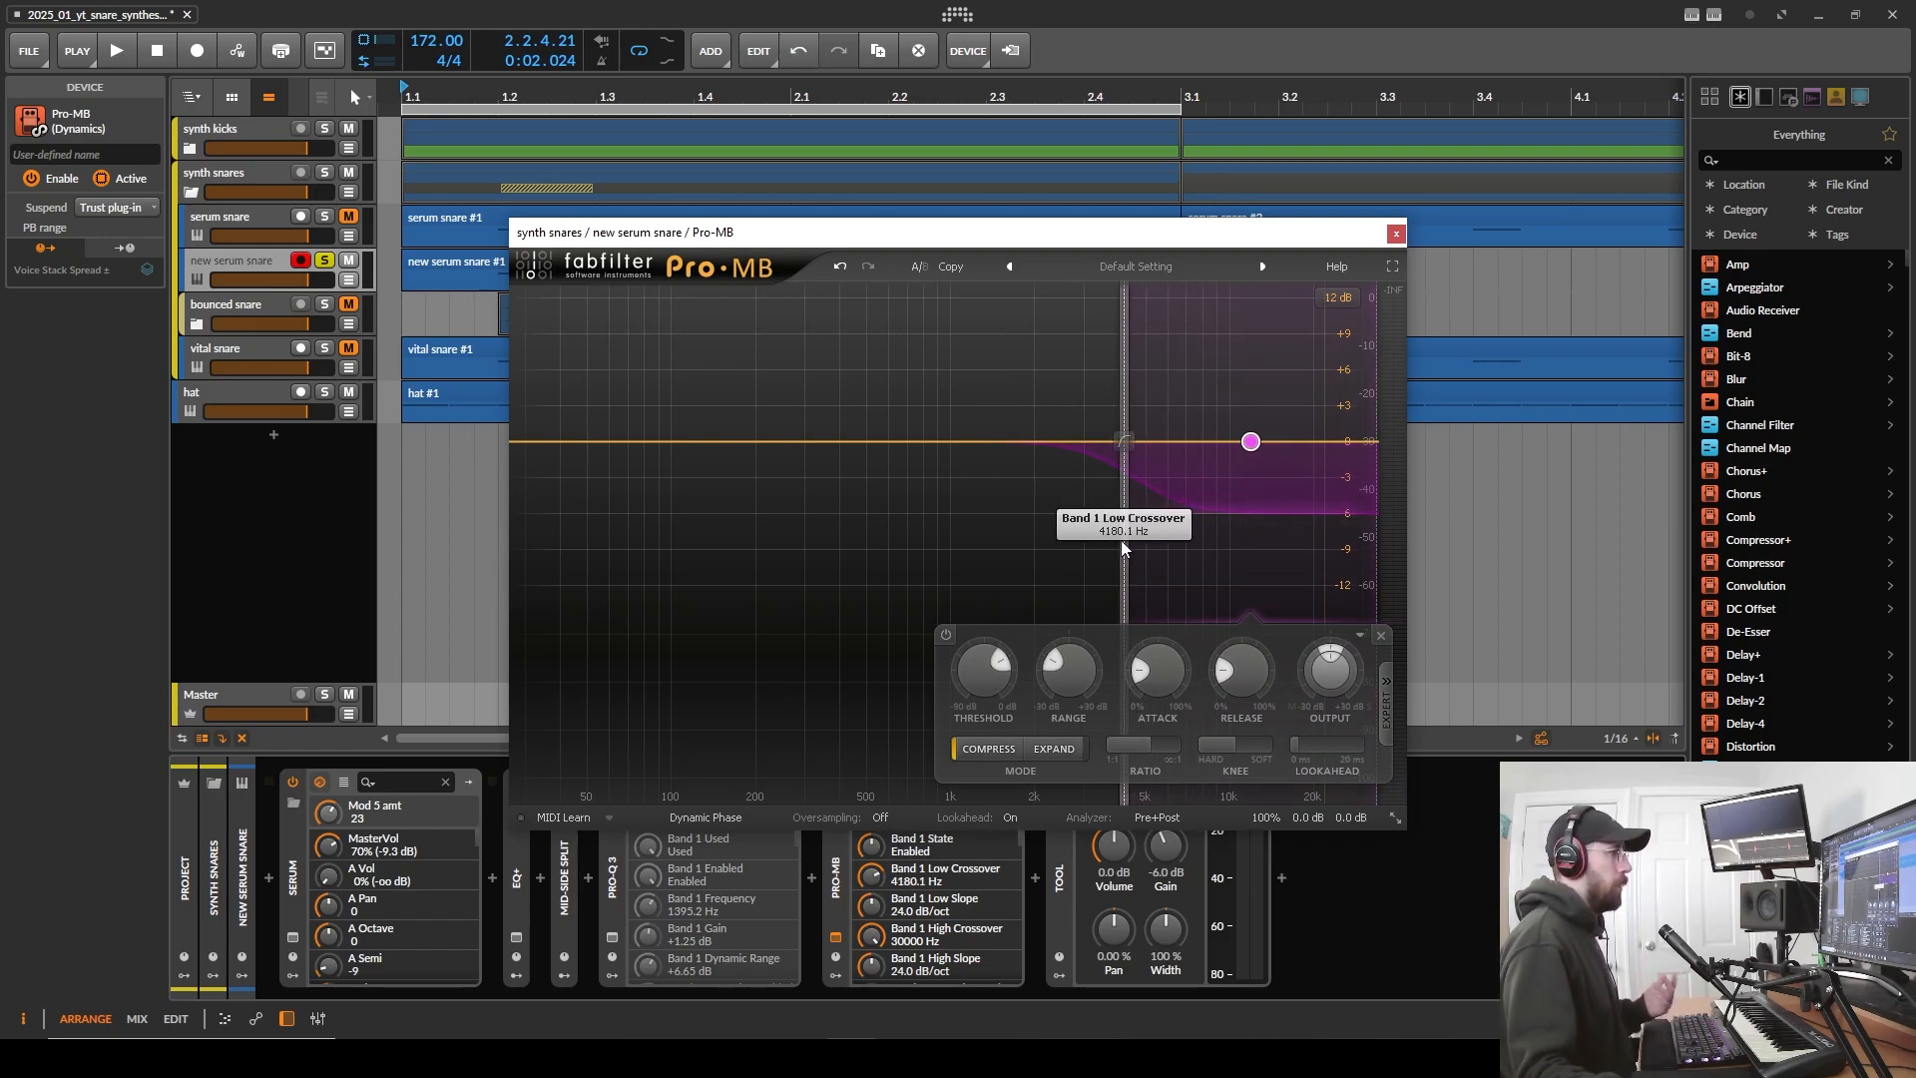
pyautogui.keyDown('ctrl'); pyautogui.click(1069, 673); pyautogui.keyUp('ctrl')
pyautogui.click(1050, 750)
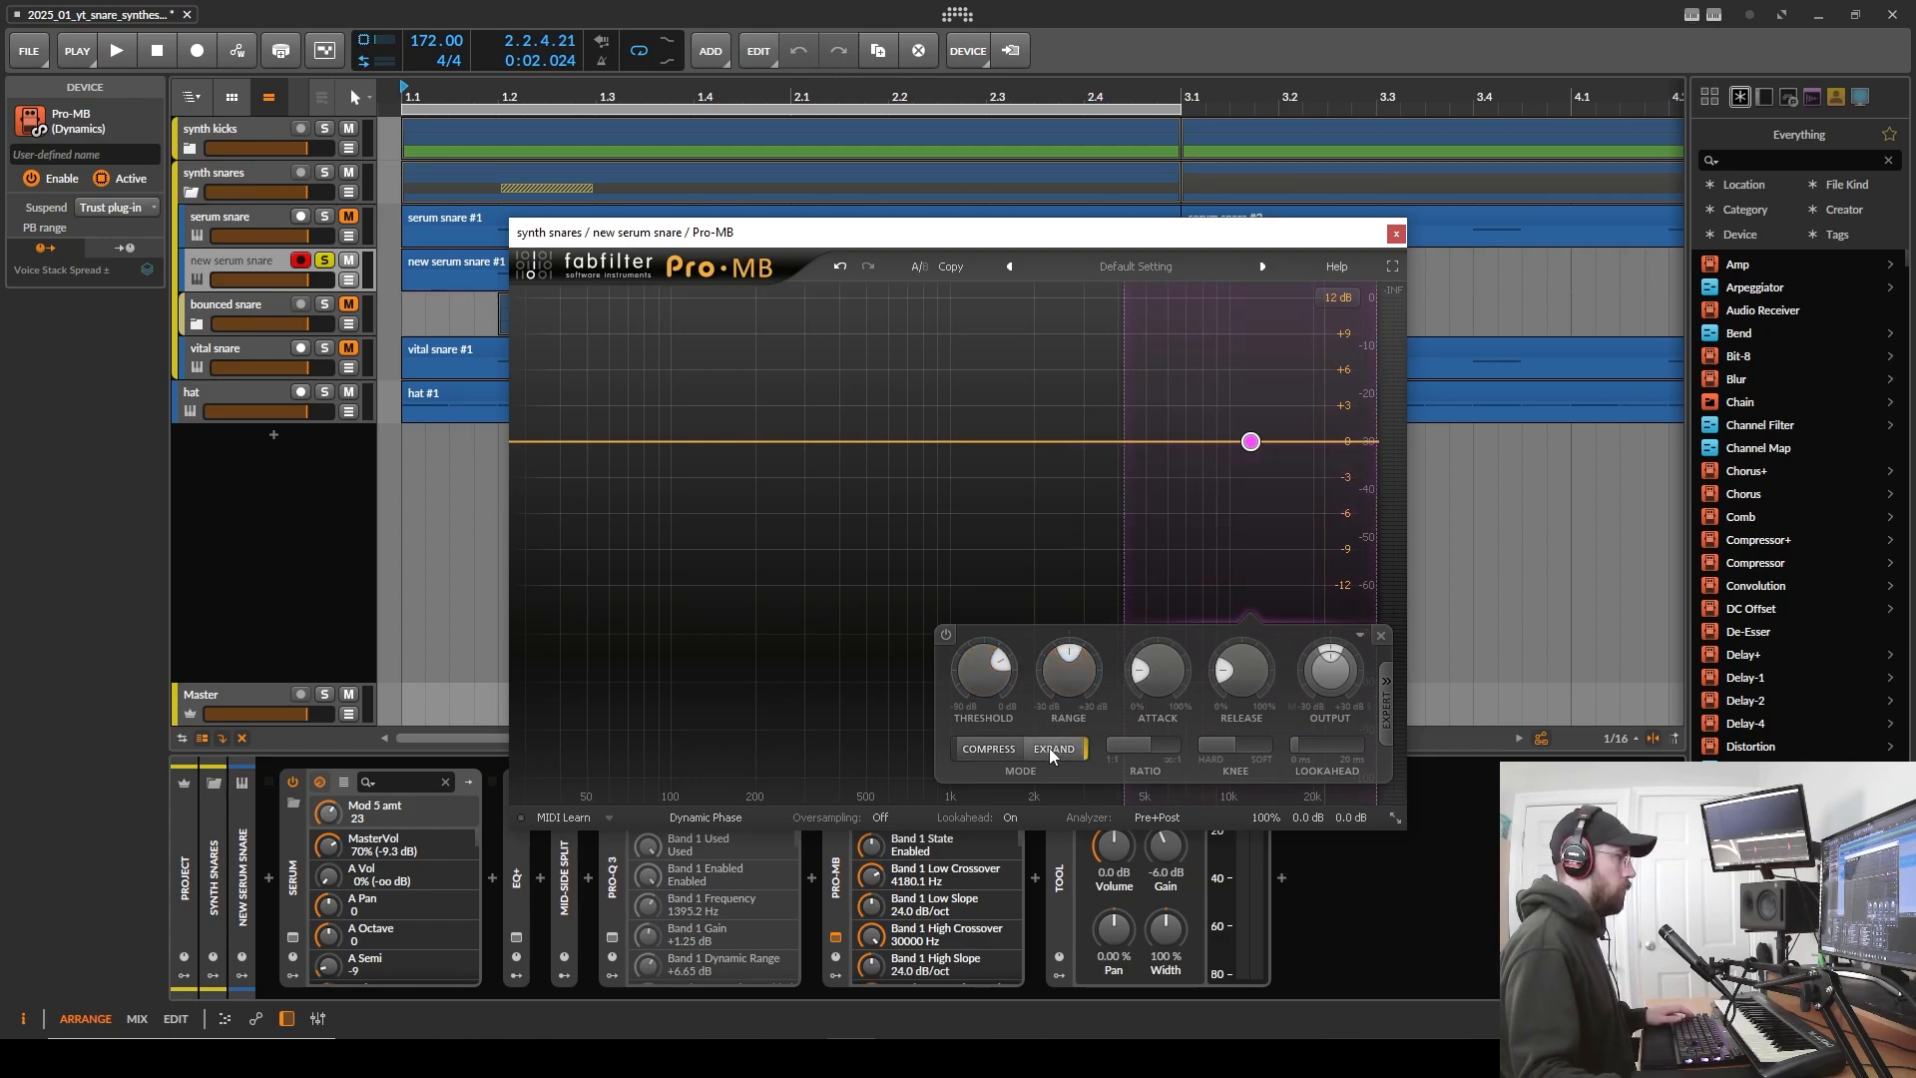
pyautogui.click(1000, 750)
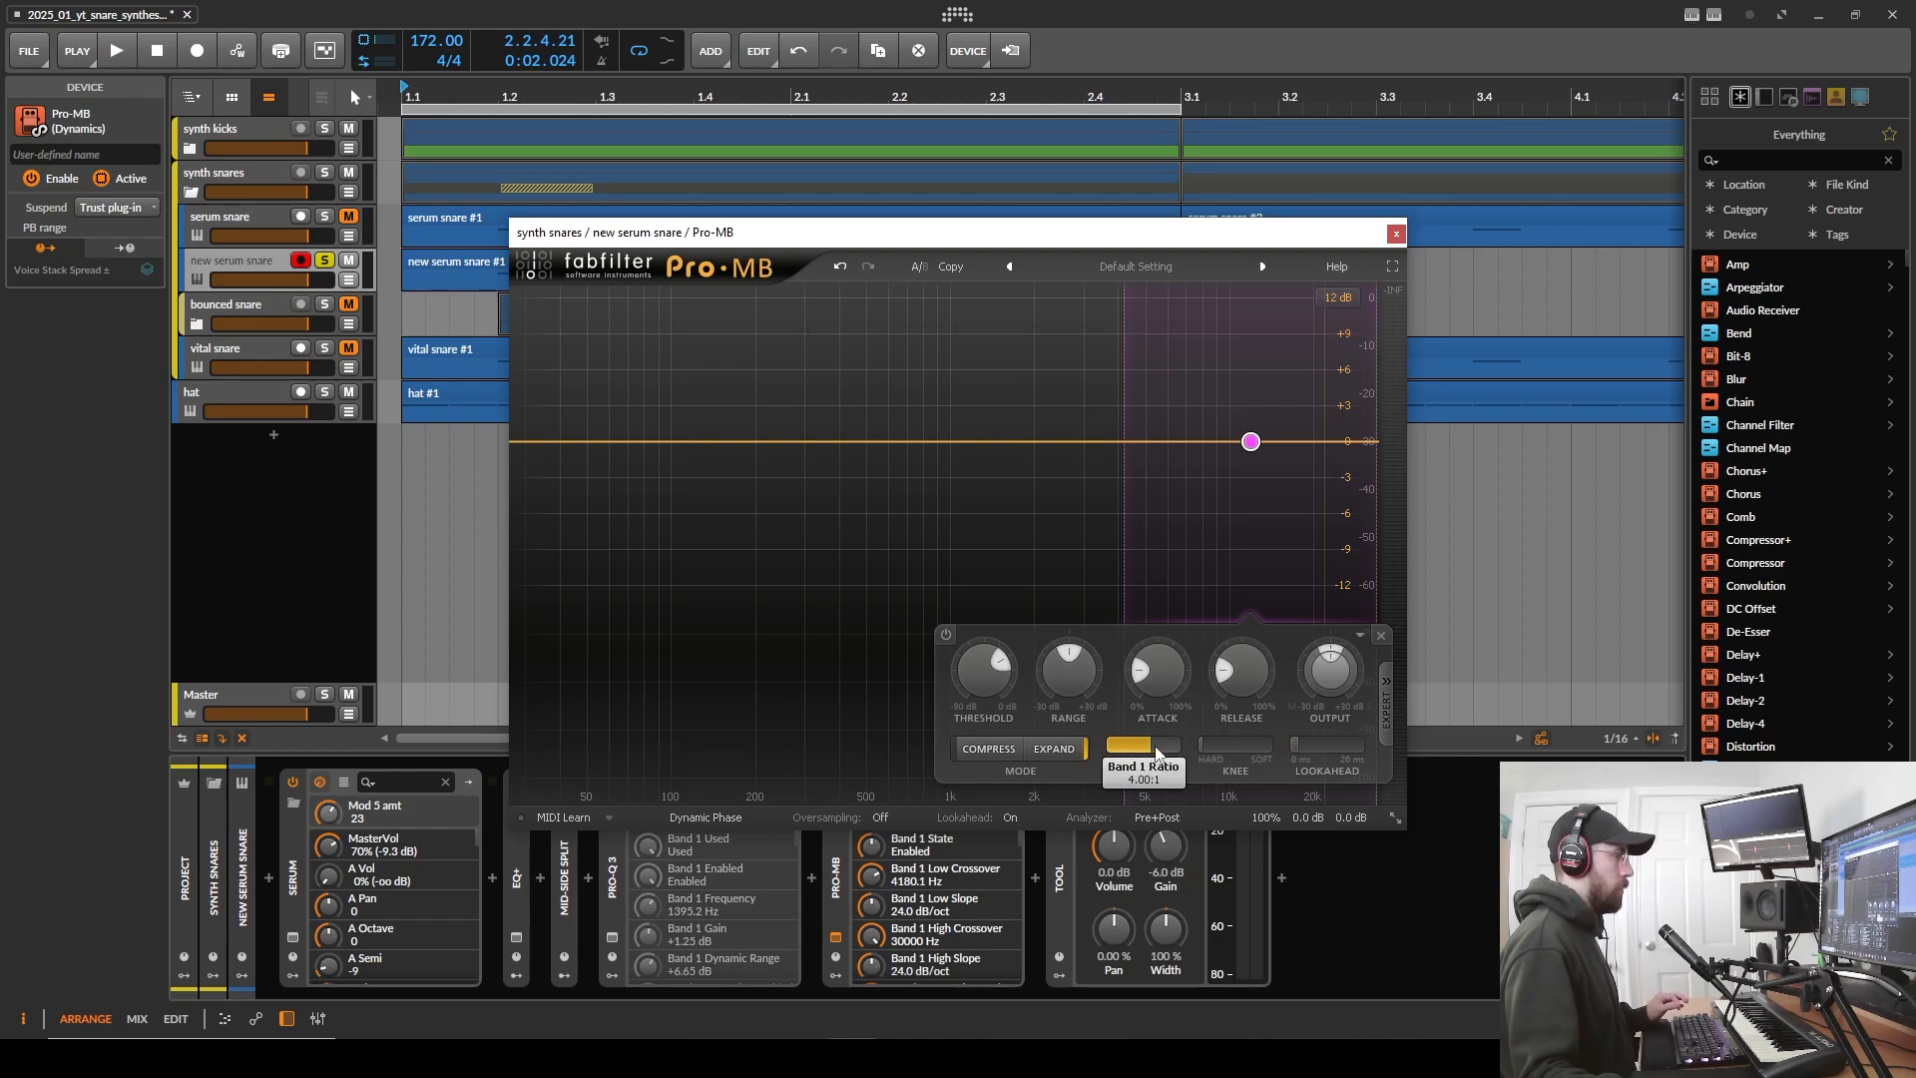
# - Show the Pro-MB band's expert side-chain and stereo options and switch its stereo link mode to Side
pyautogui.click(1390, 709)
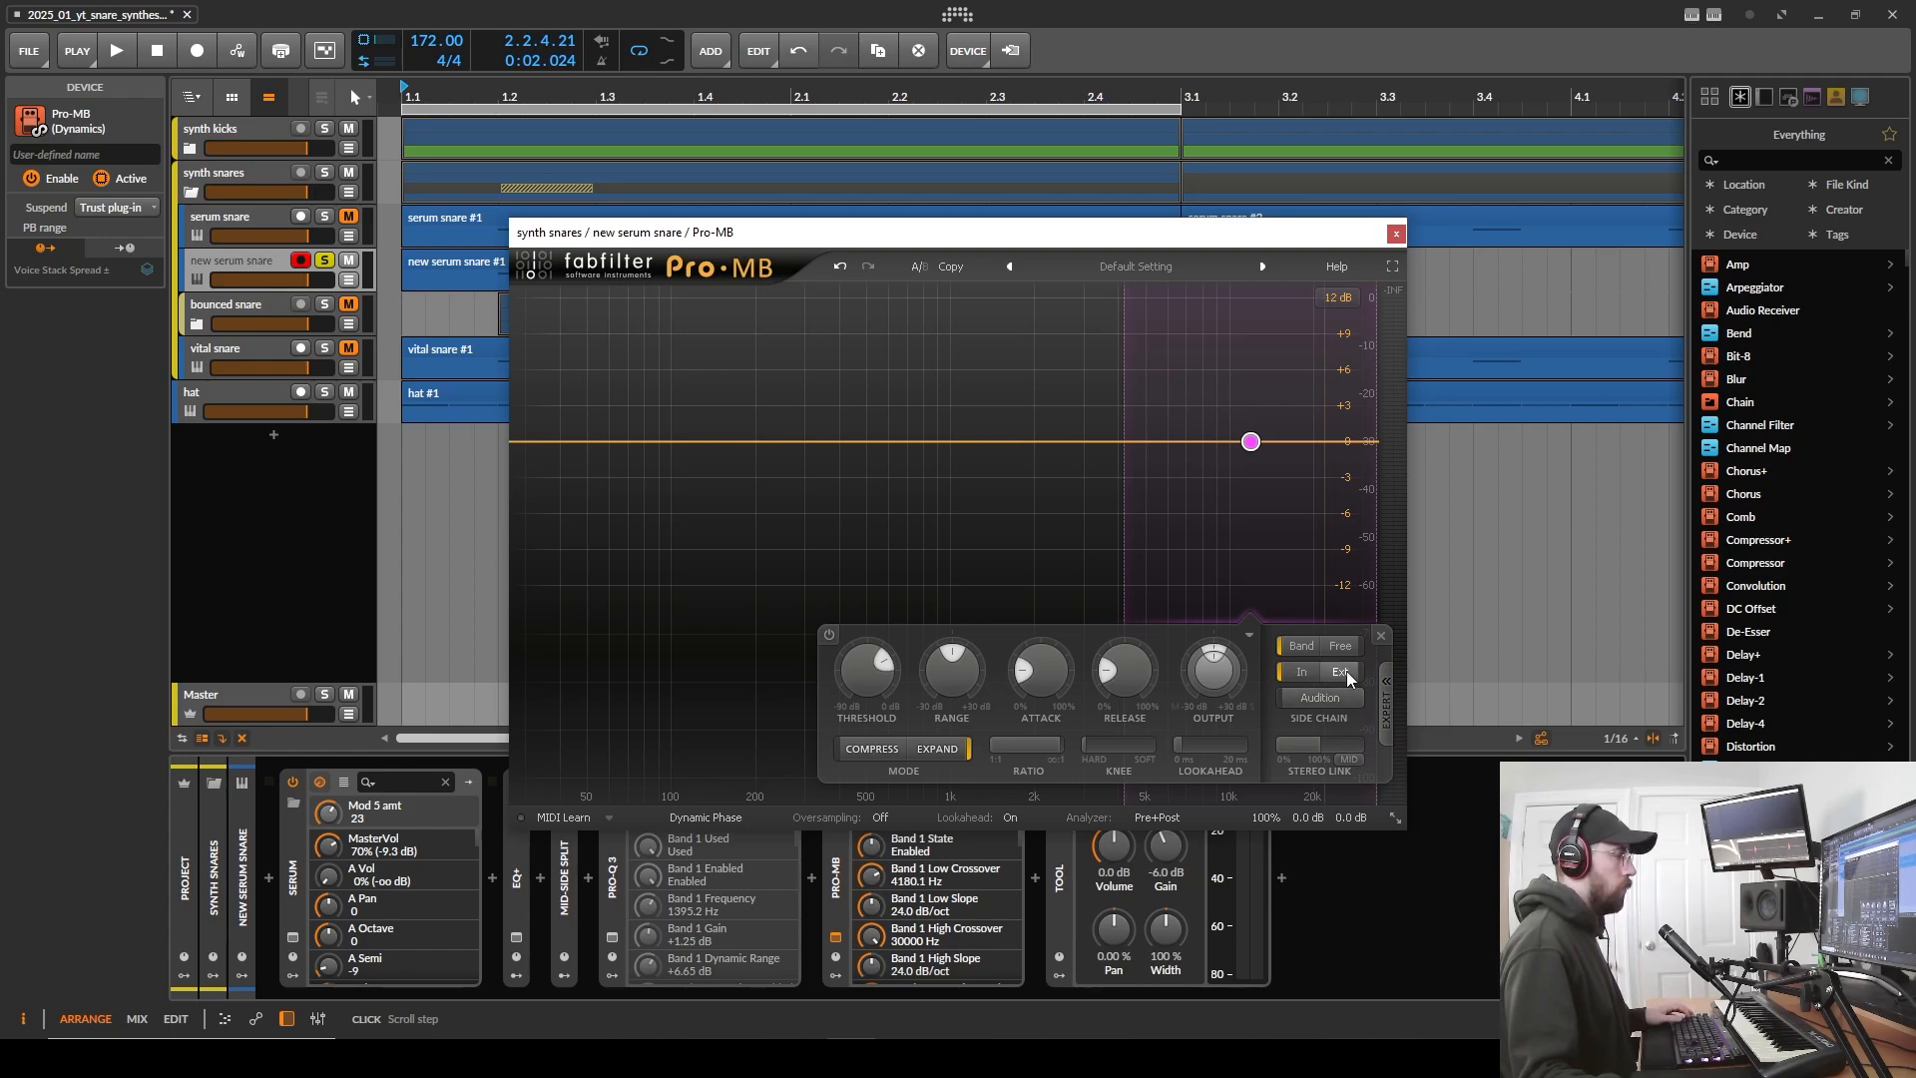
pyautogui.click(1357, 764)
pyautogui.click(1383, 804)
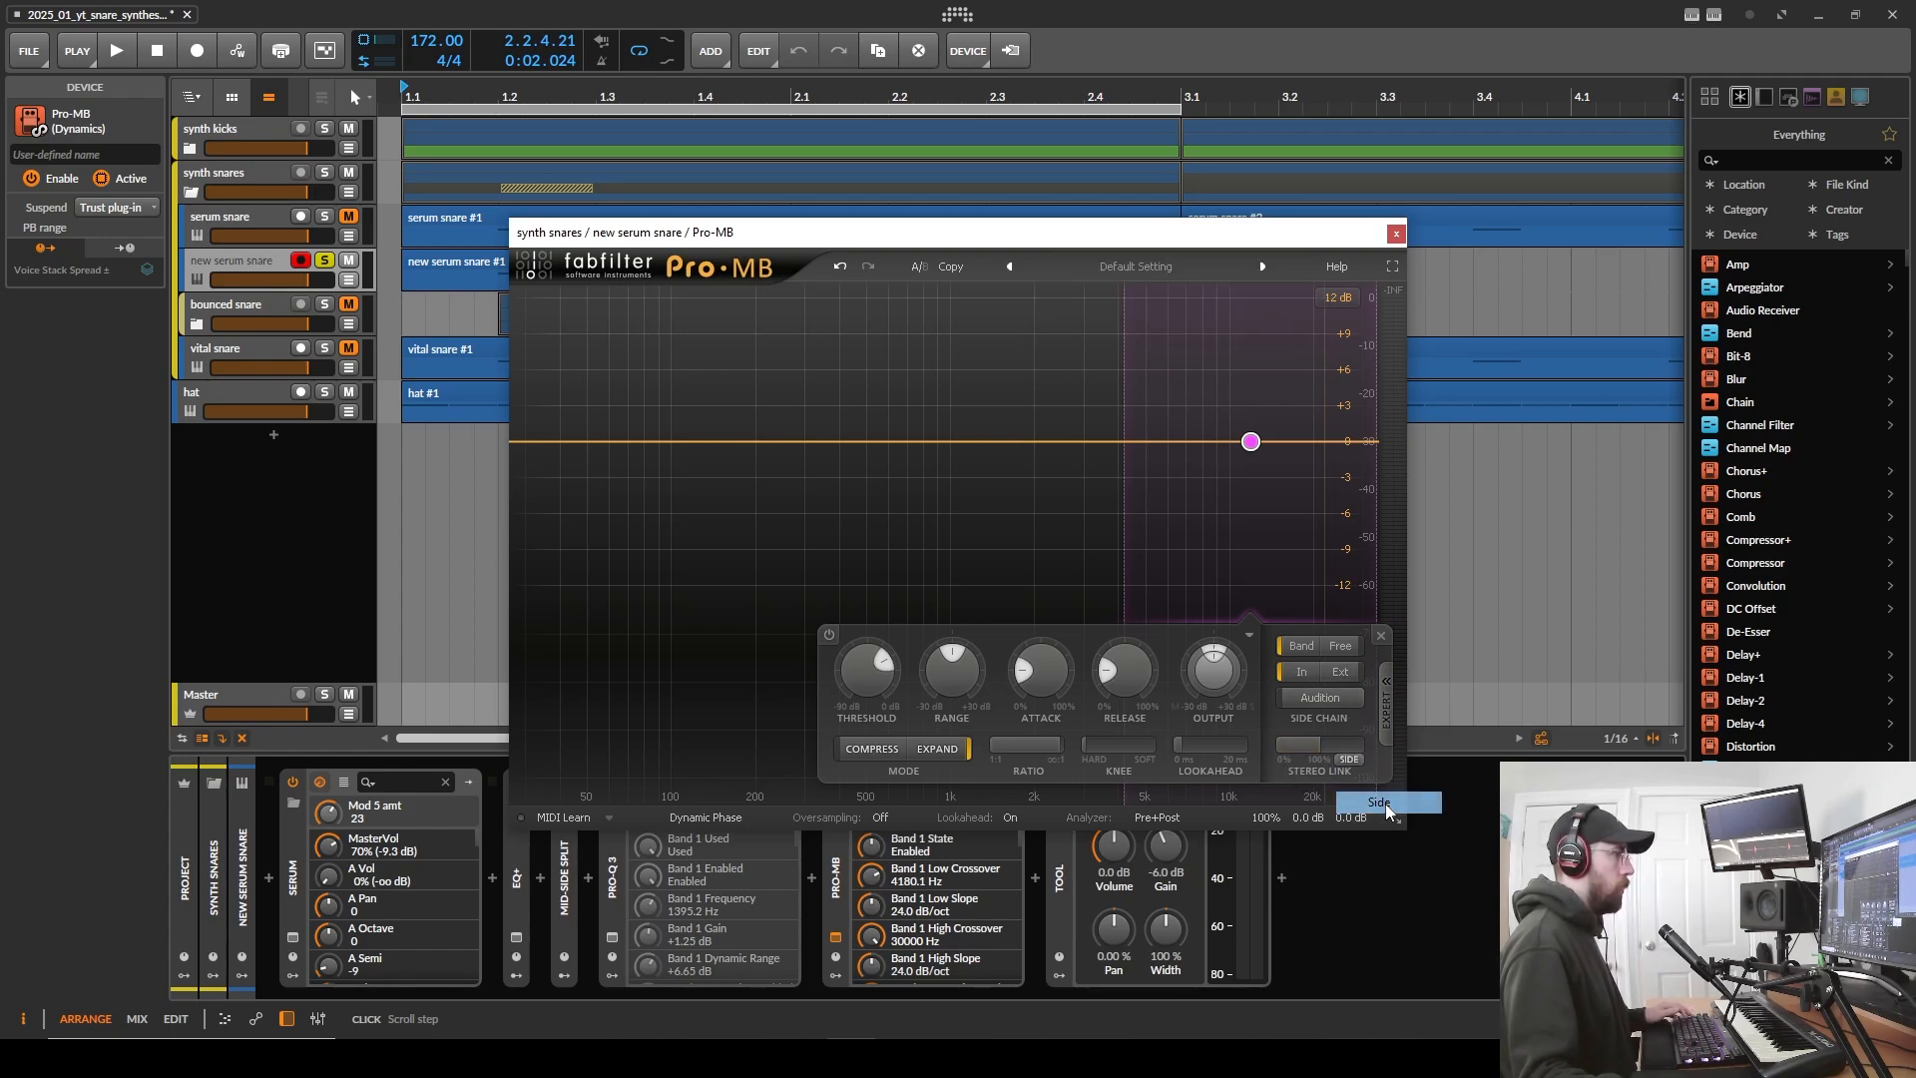
# - Lower the Pro-MB band's low crossover to about 1186 Hz and raise its range to +8.86 dB, playing the snare
pyautogui.moveTo(1125, 544); pyautogui.dragTo(972, 545)
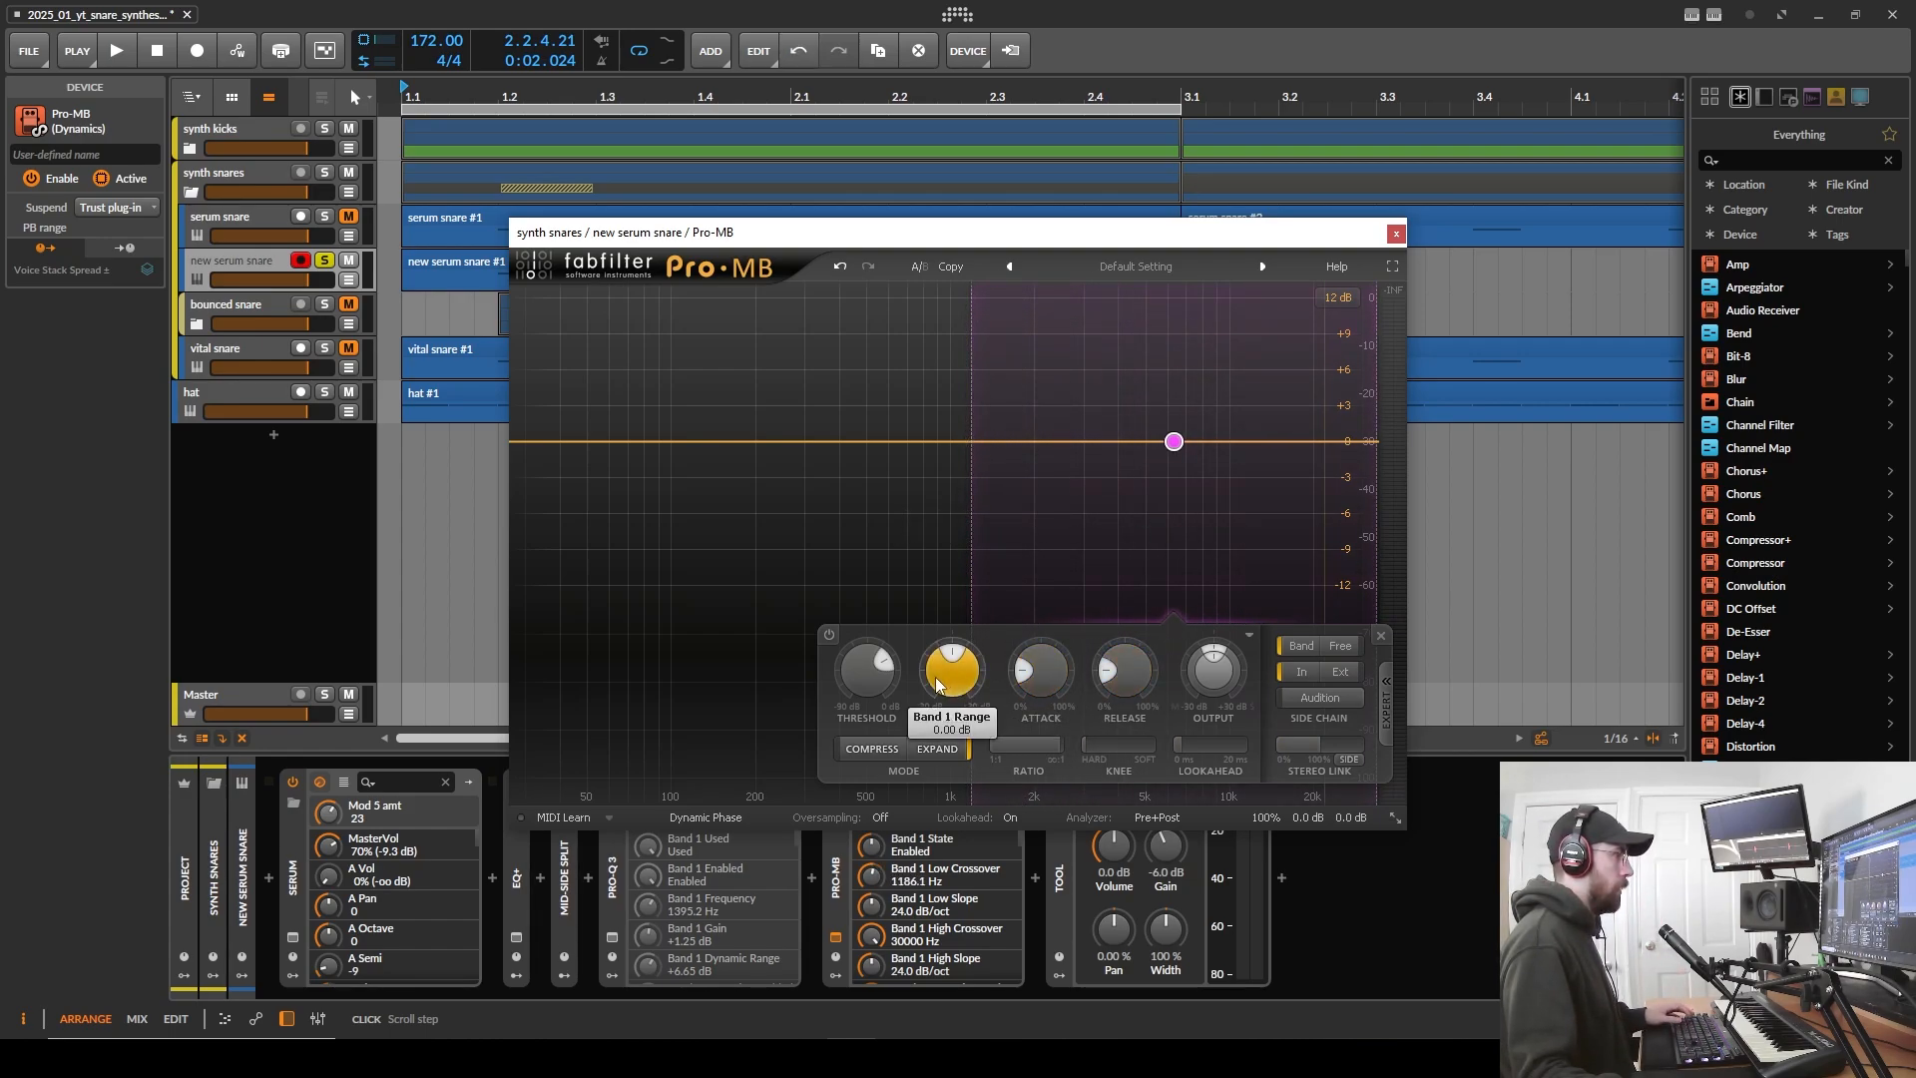
pyautogui.moveTo(948, 685); pyautogui.dragTo(971, 599)
pyautogui.press('space')
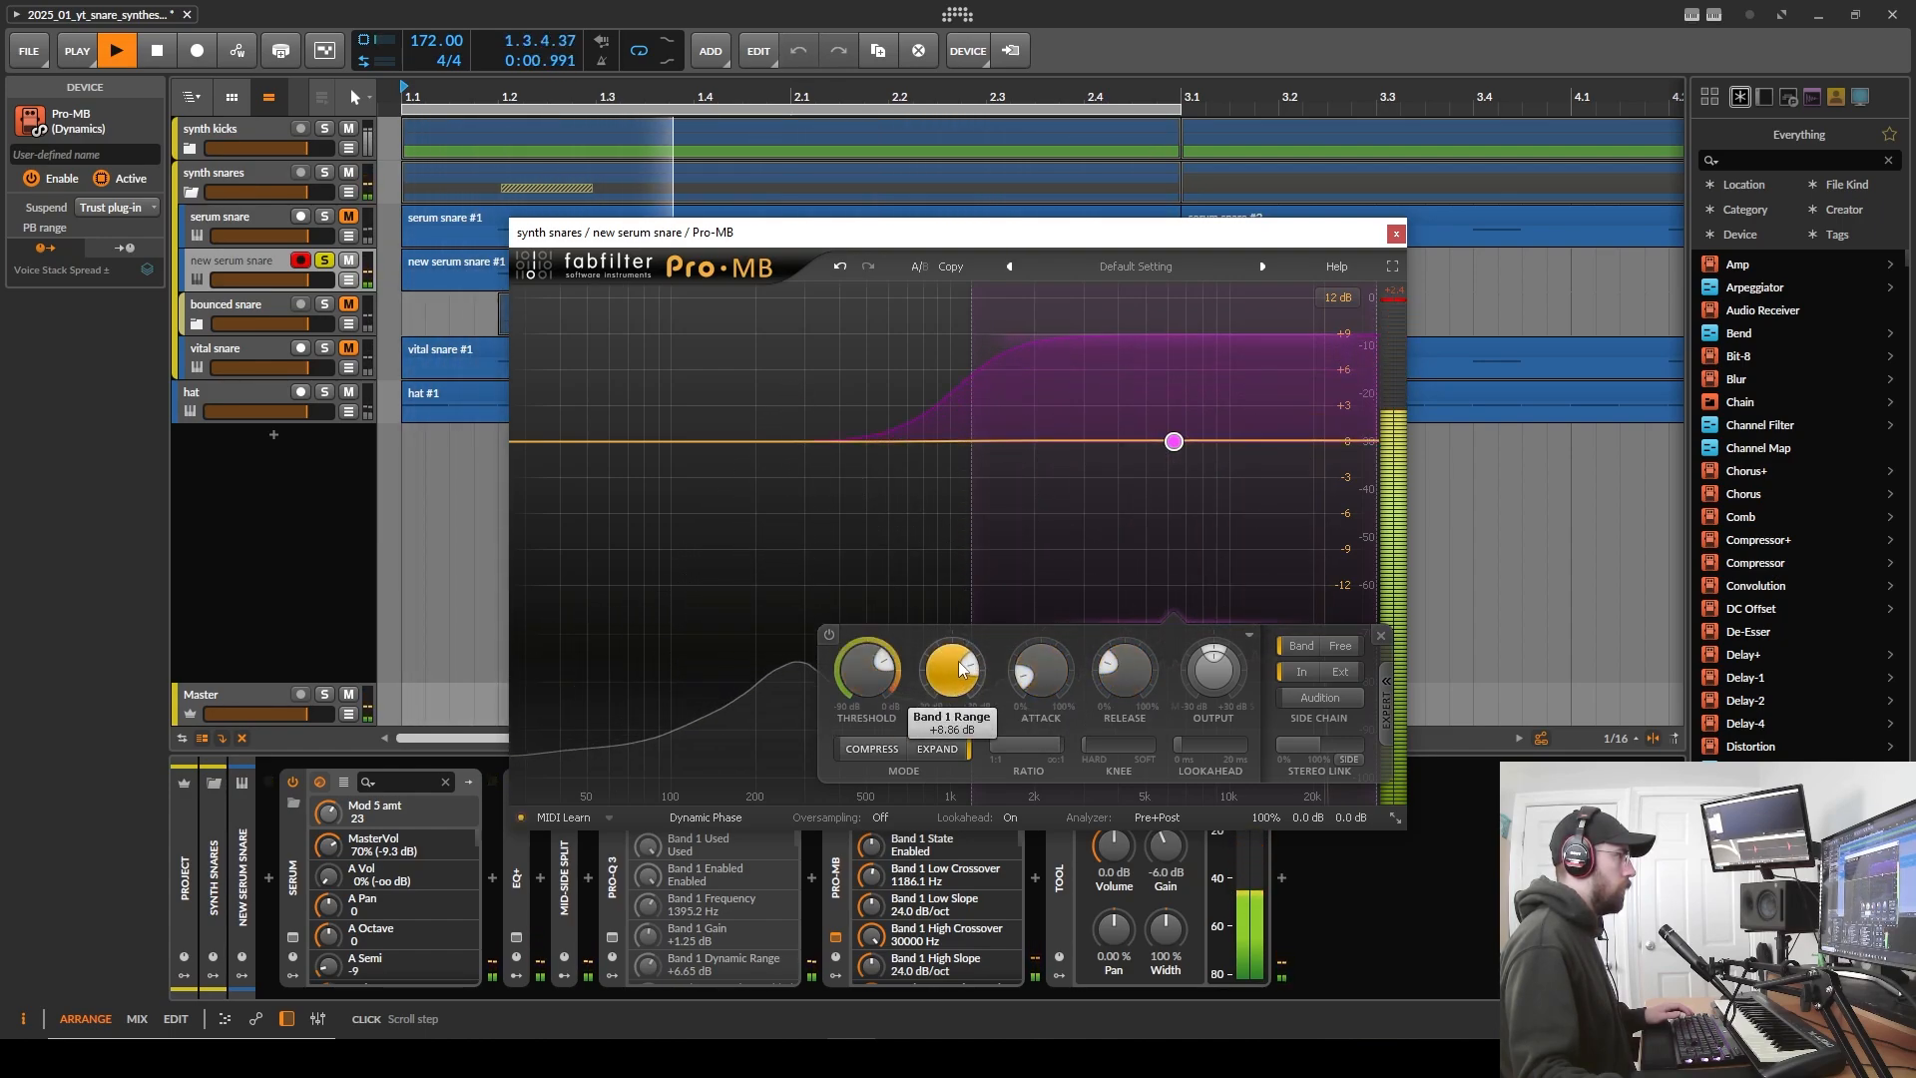
# - Reduce the Pro-MB band's range while auditioning, and set its low edge to a 15.7 dB/oct slope with the crossover at 1775.5 Hz
pyautogui.moveTo(955, 689); pyautogui.dragTo(966, 702)
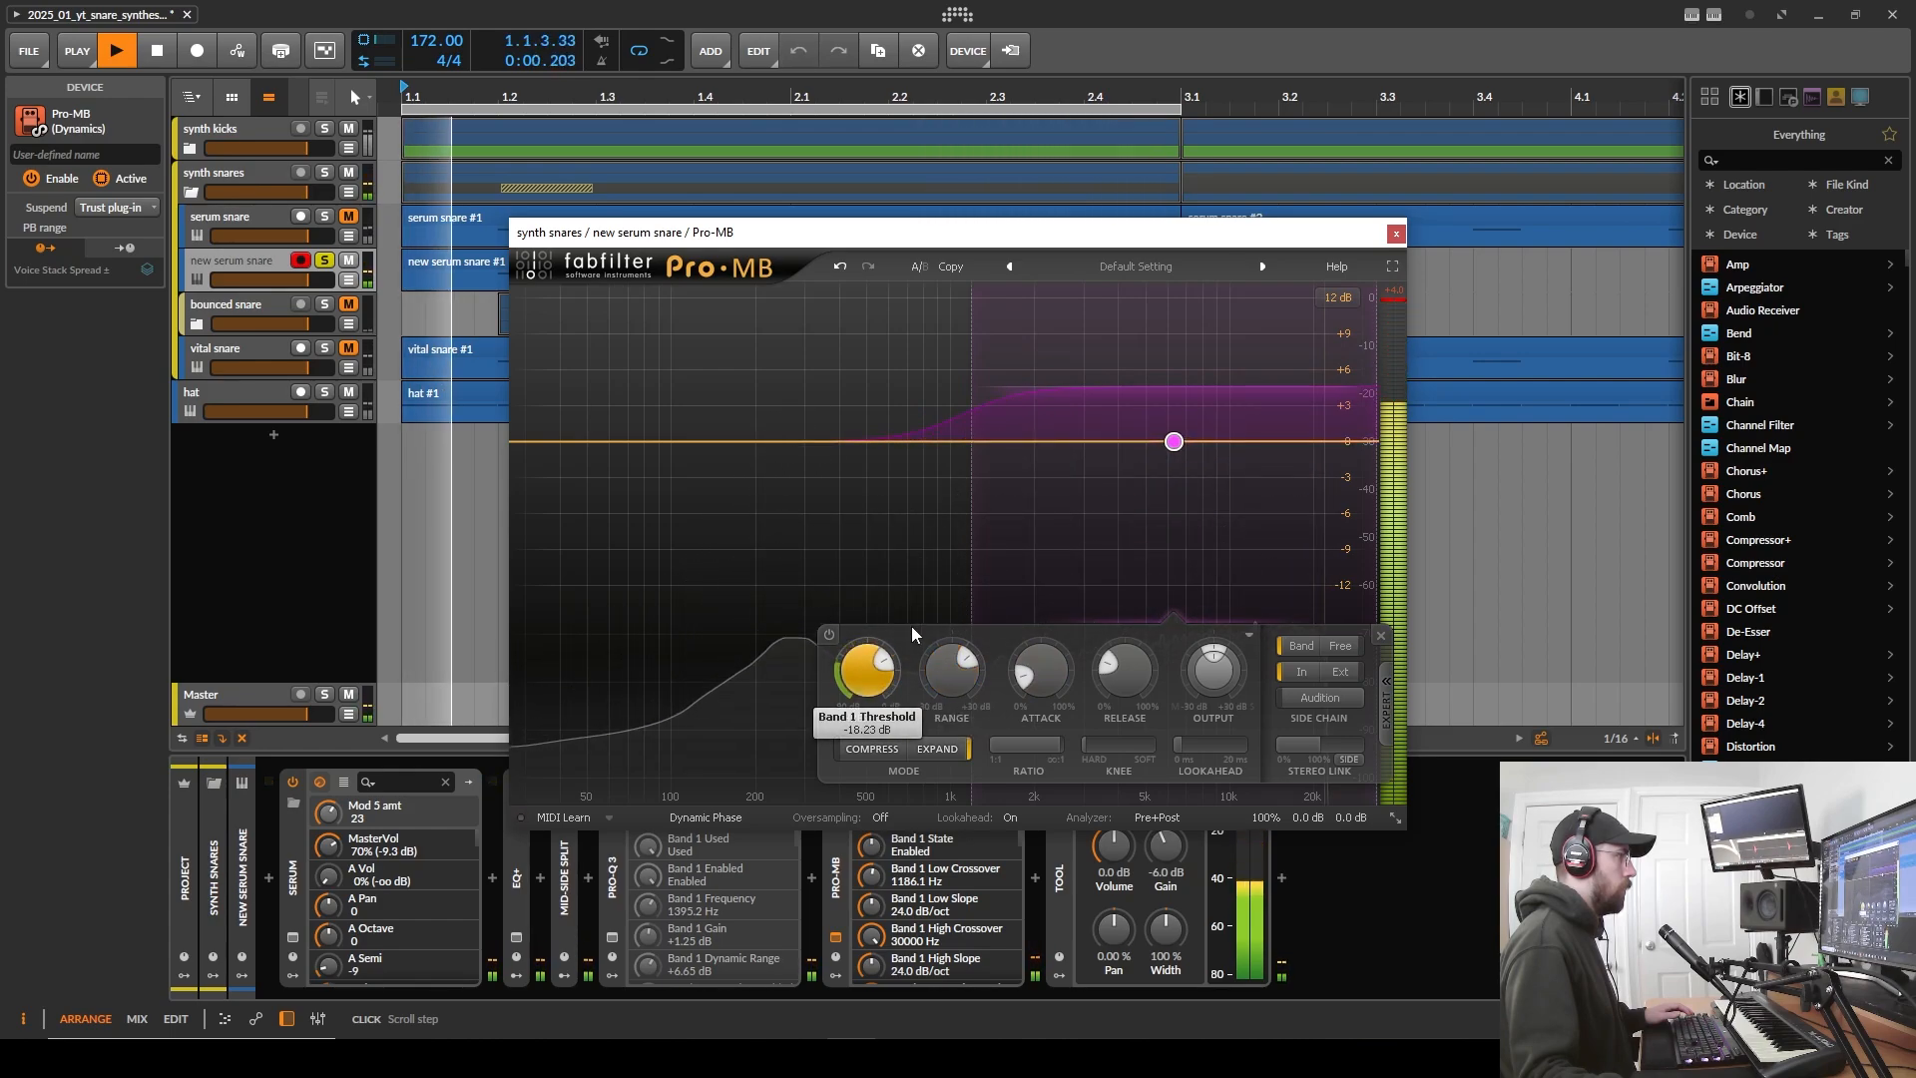
pyautogui.scroll(1, 973, 442)
pyautogui.moveTo(978, 443); pyautogui.dragTo(1020, 535)
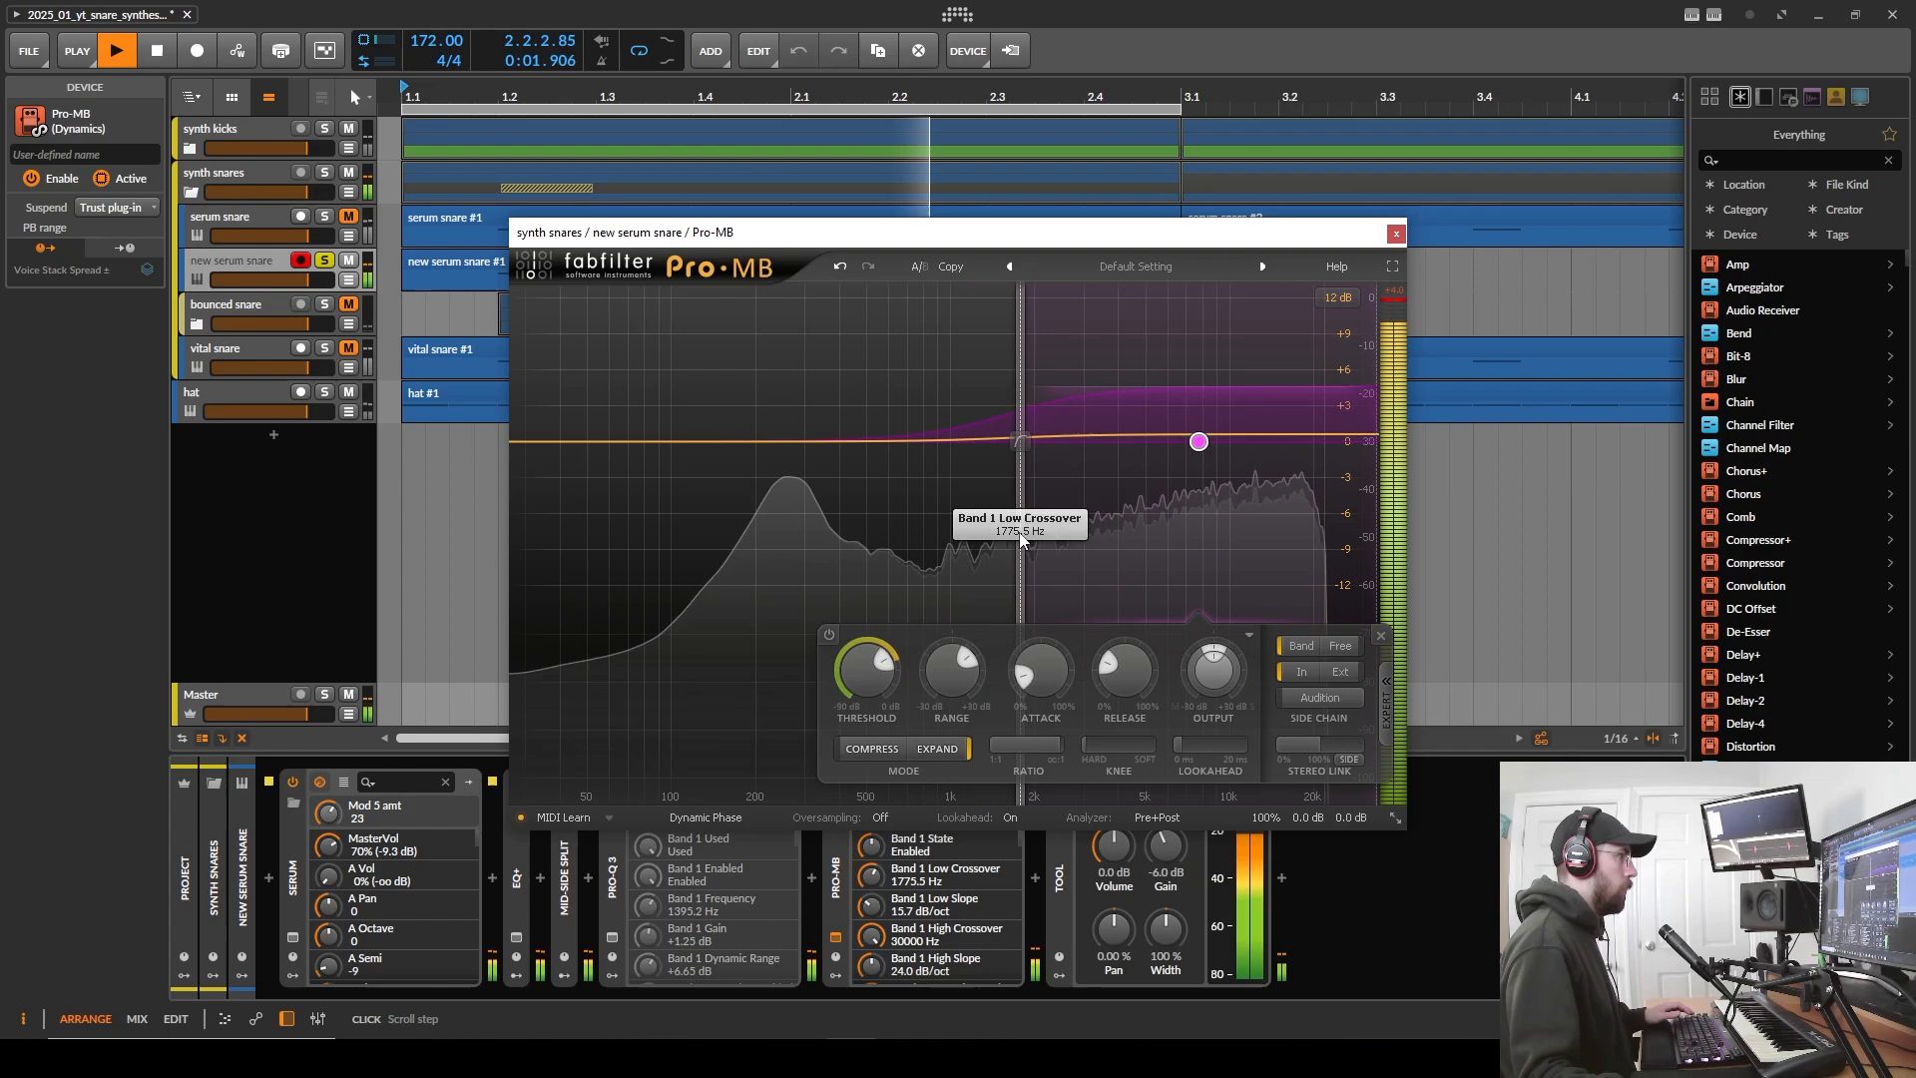
pyautogui.press('space')
pyautogui.click(1396, 234)
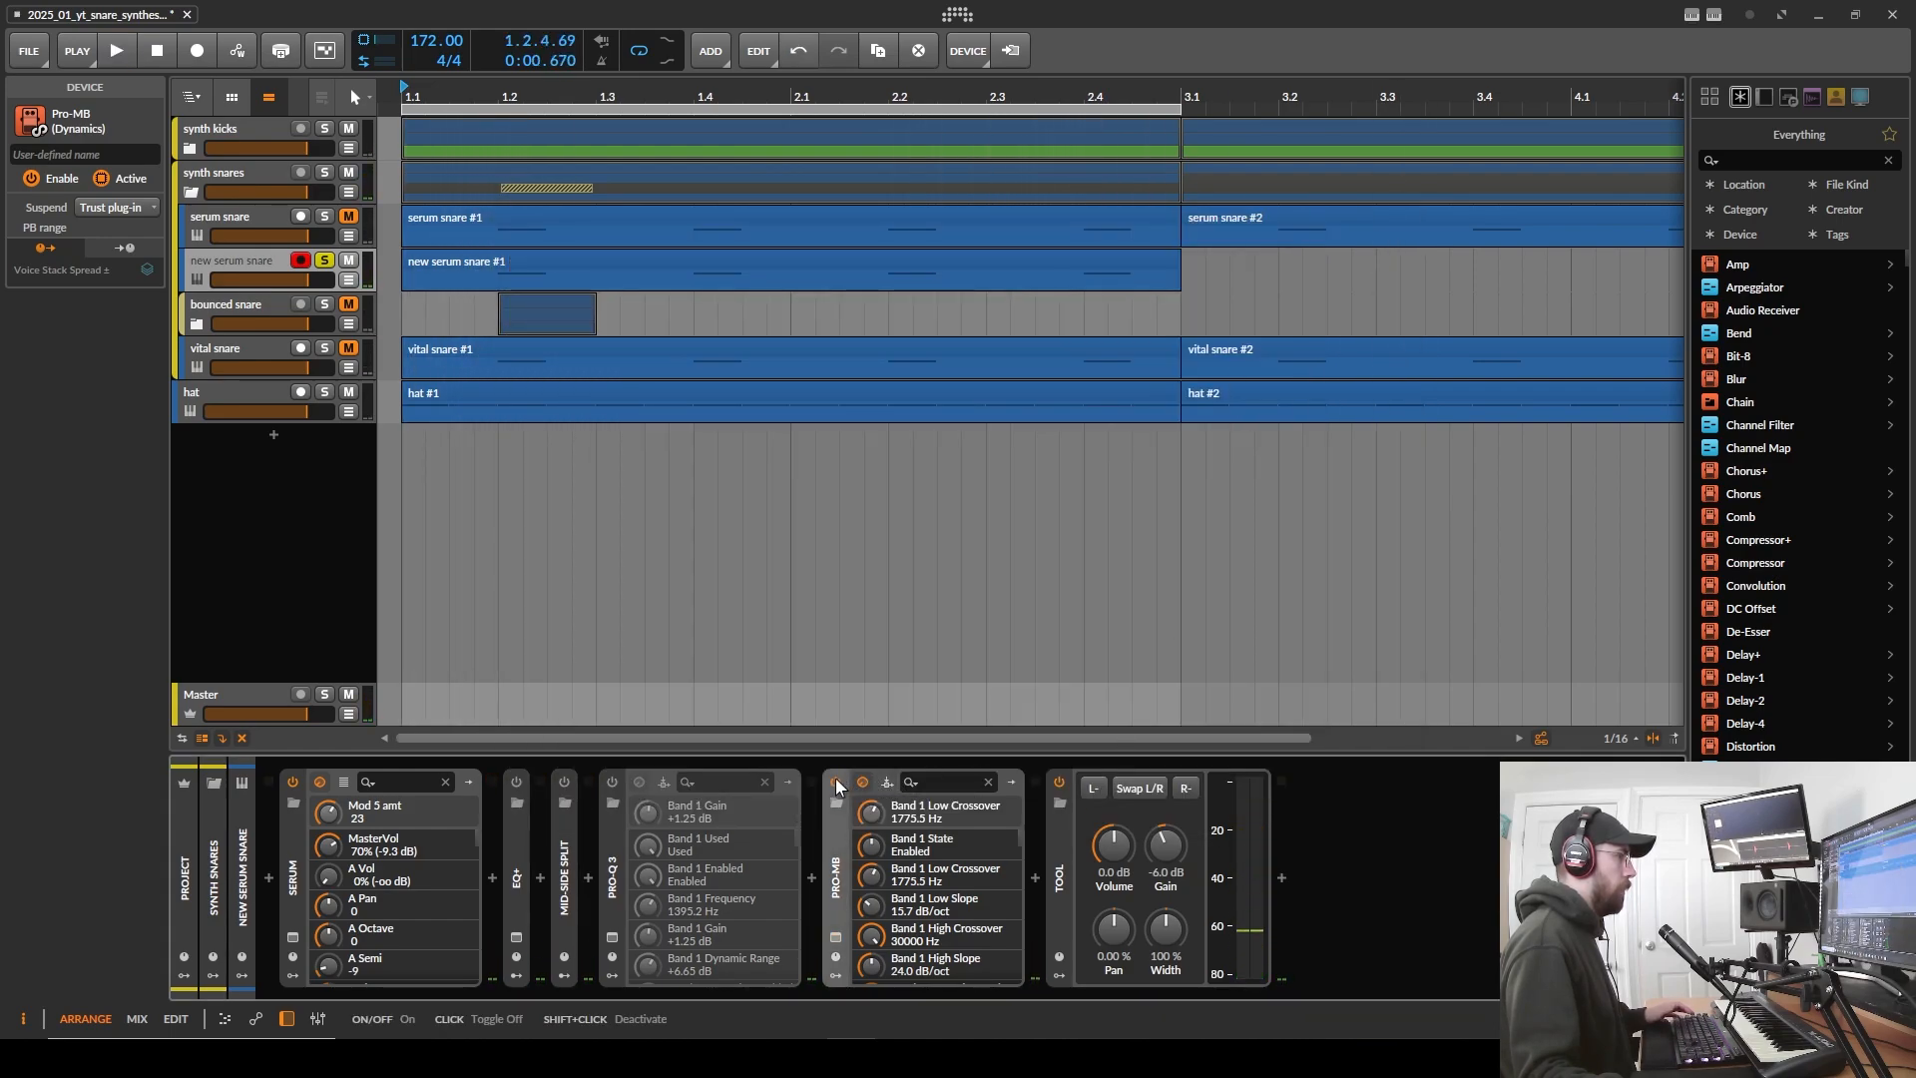
# - Compare the snare with Pro-MB enabled and disabled by toggling the device during repeated playback
pyautogui.press('space')
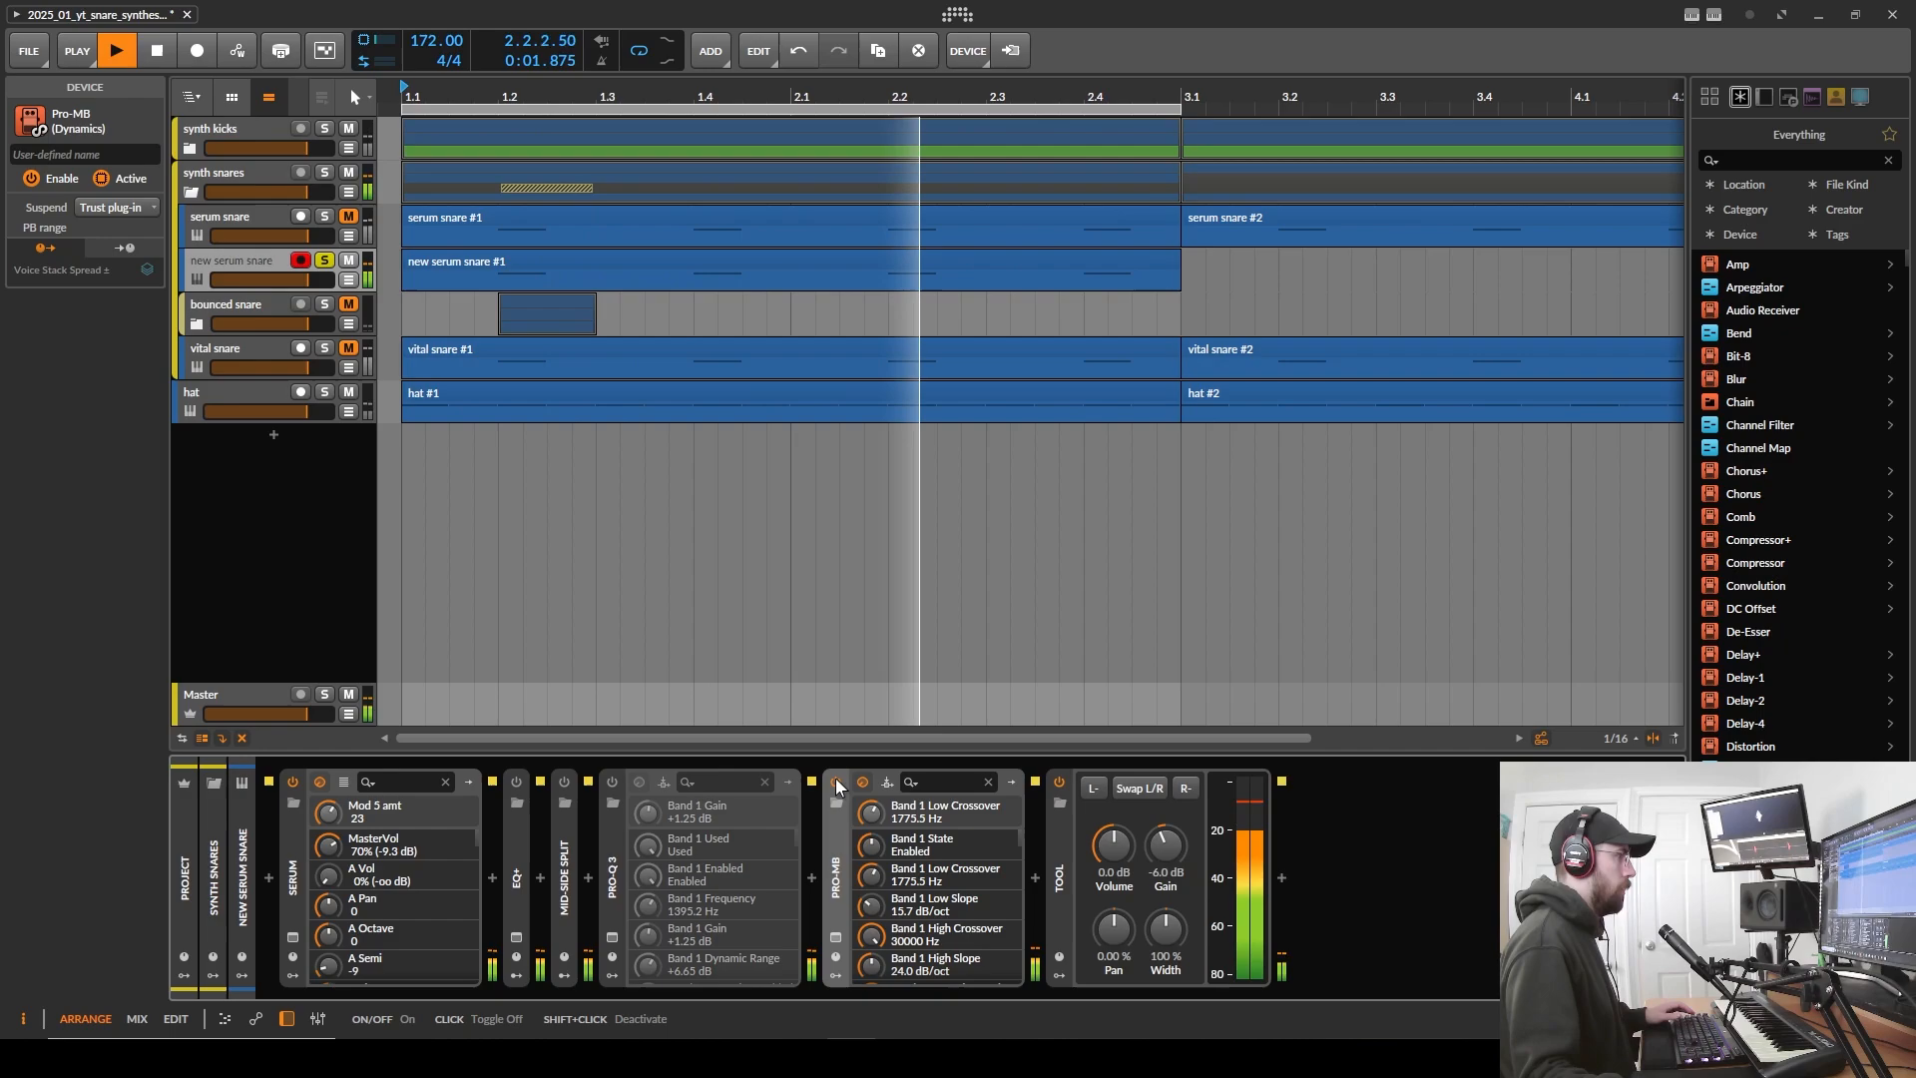
pyautogui.press('space')
pyautogui.click(837, 783)
pyautogui.press('space')
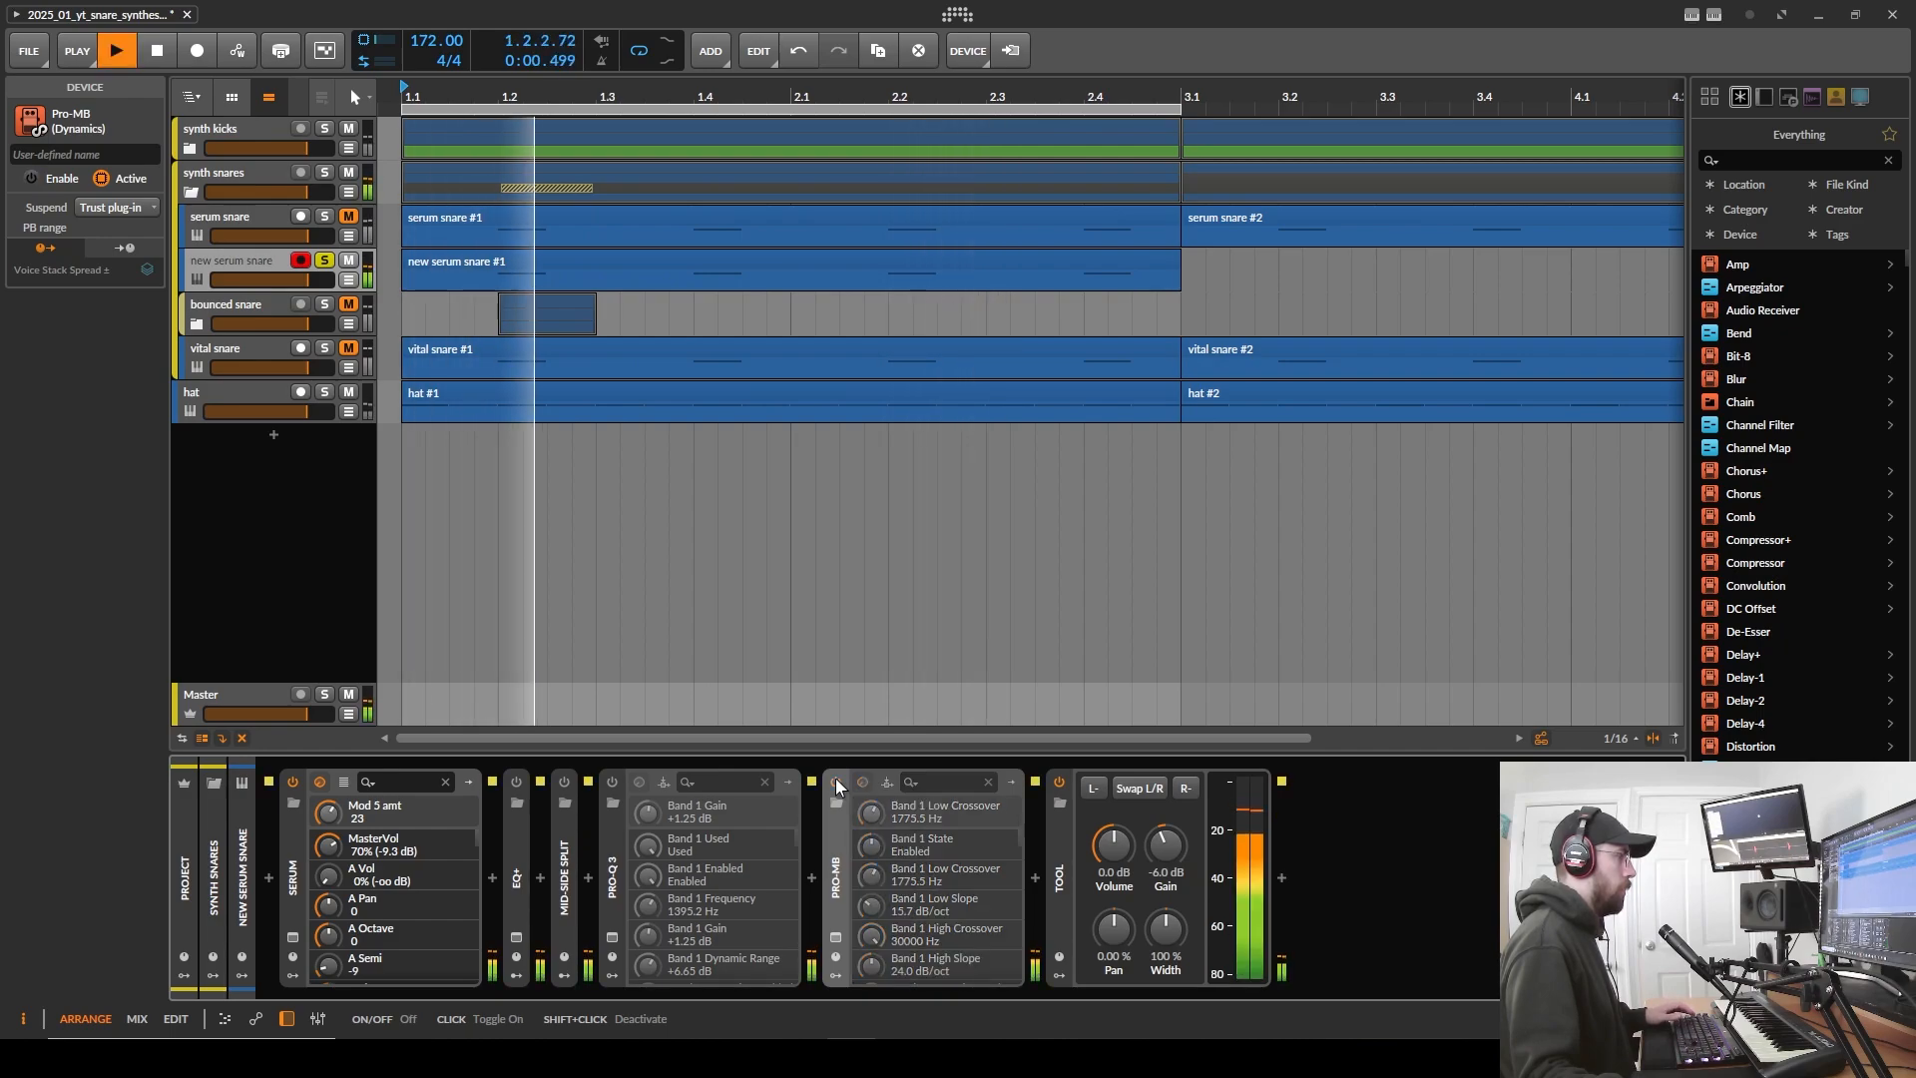
pyautogui.press('space')
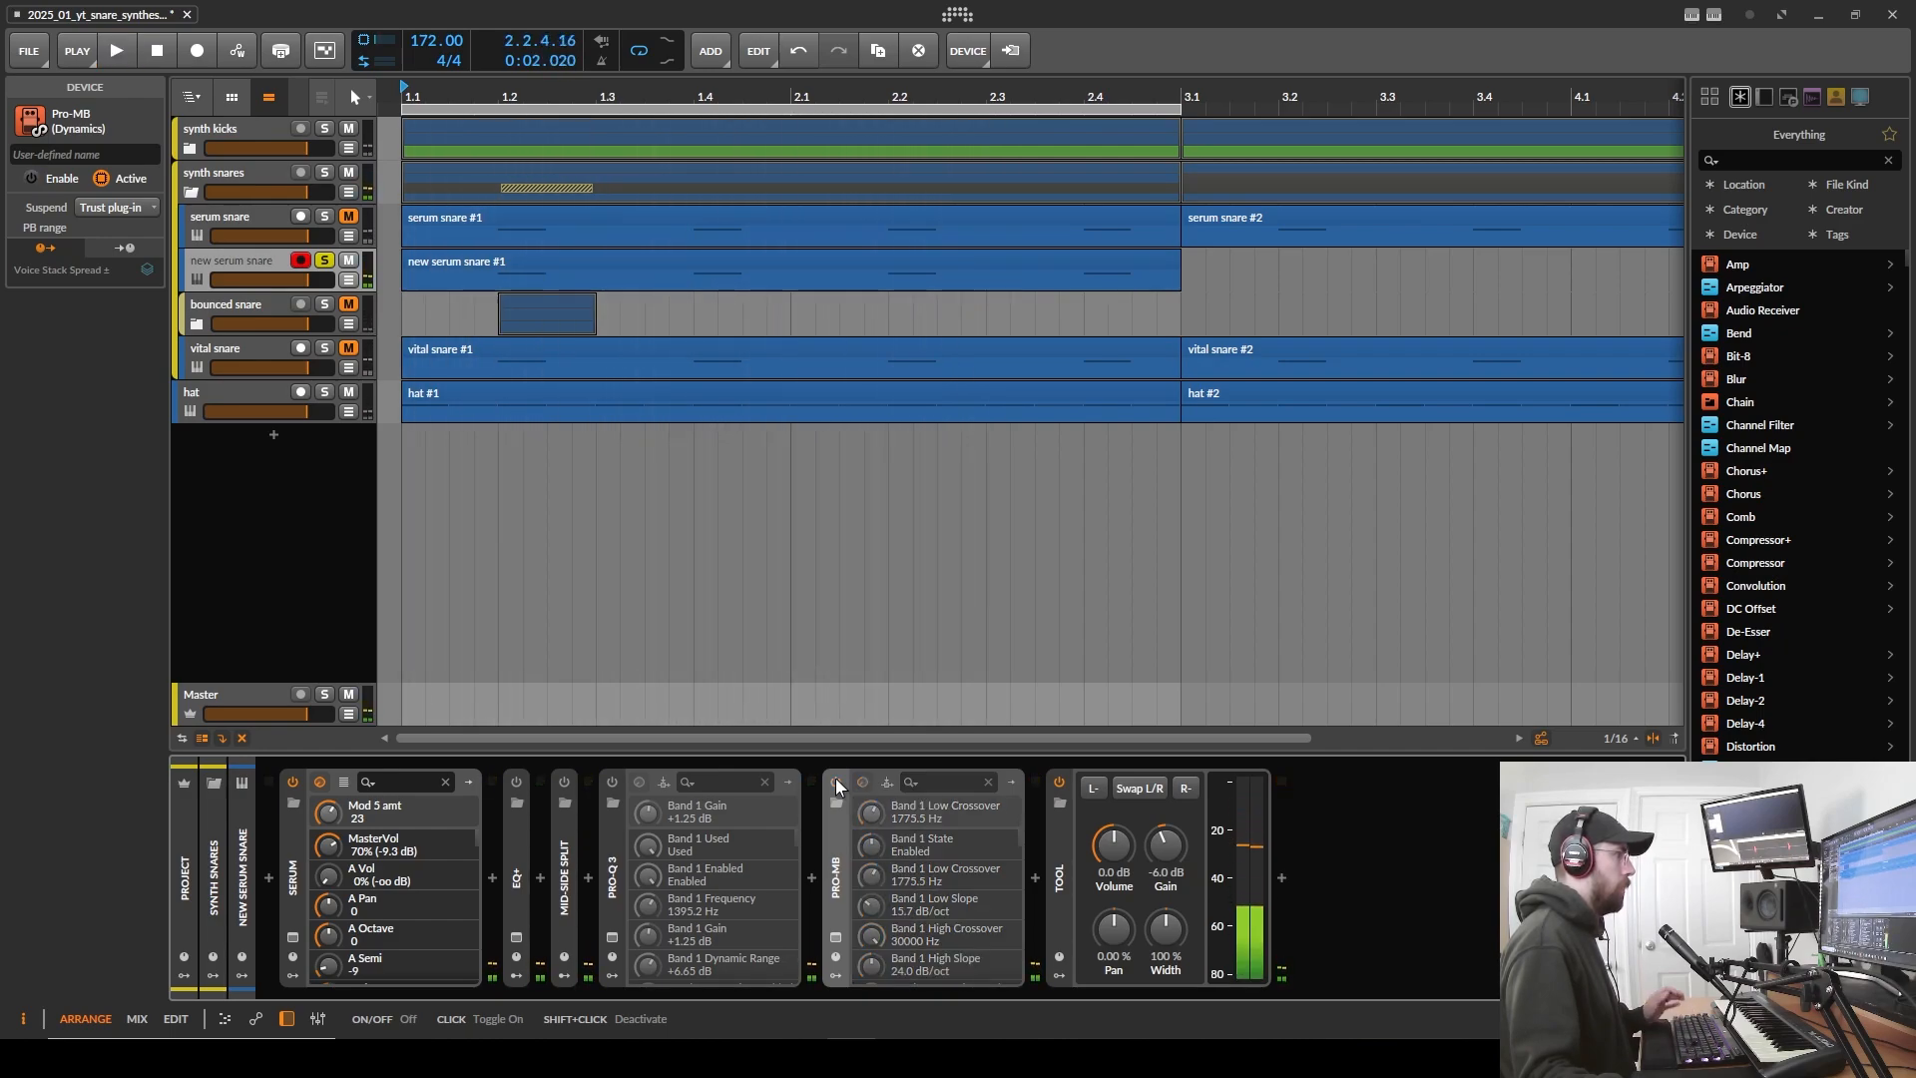
pyautogui.press('space')
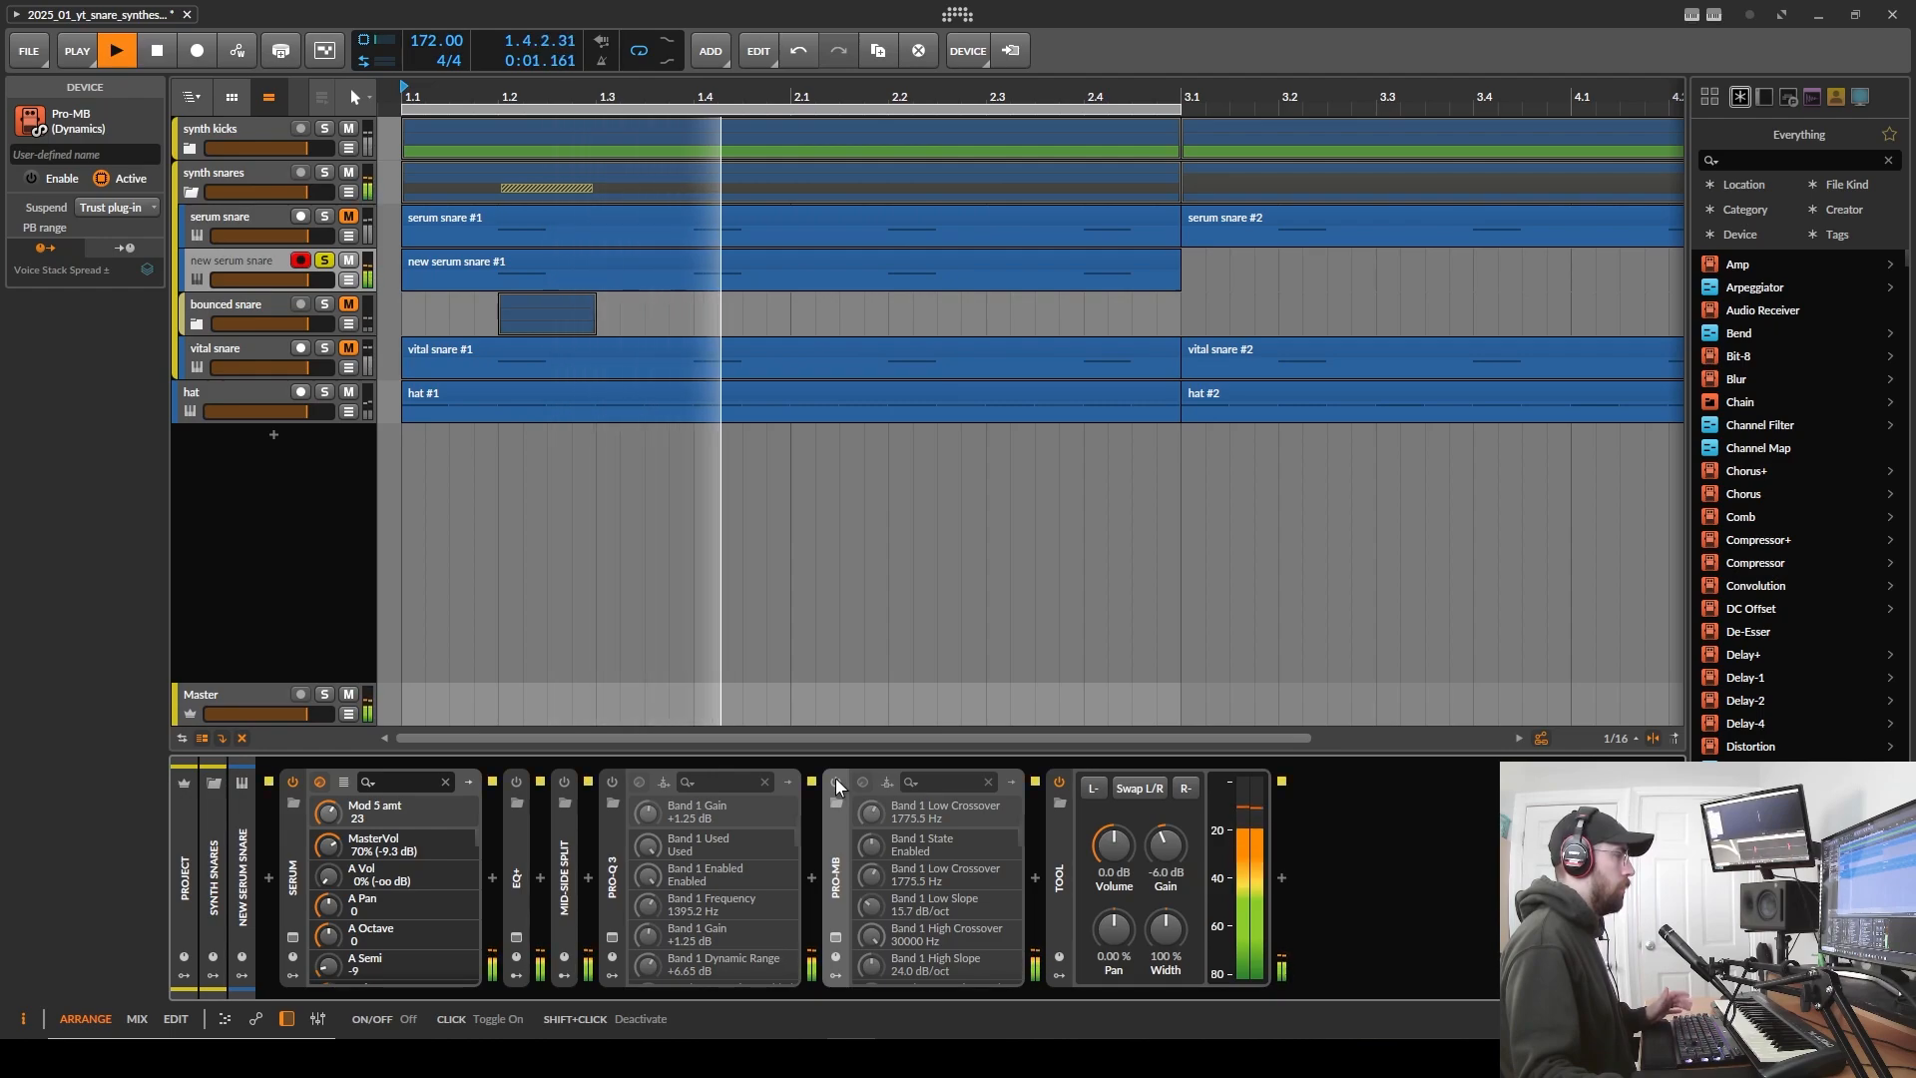
pyautogui.click(836, 781)
pyautogui.click(837, 782)
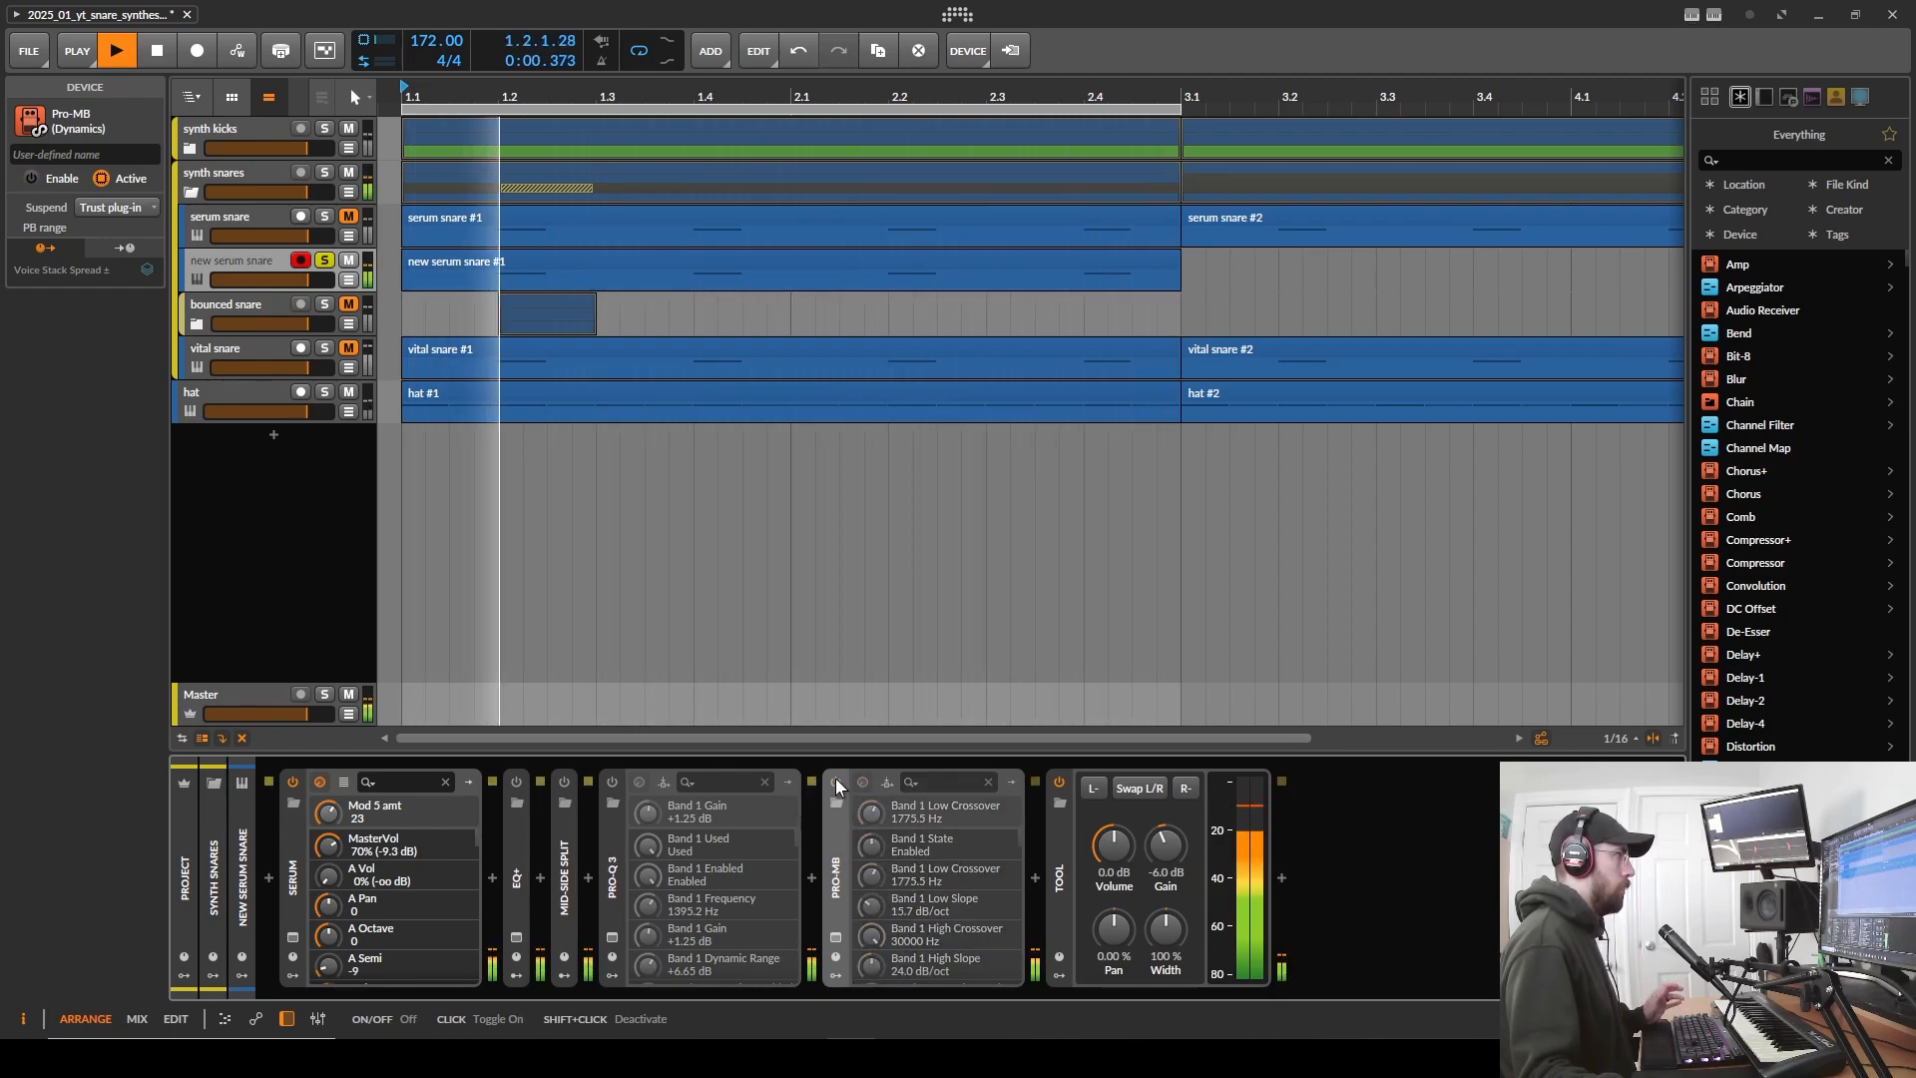
pyautogui.click(836, 782)
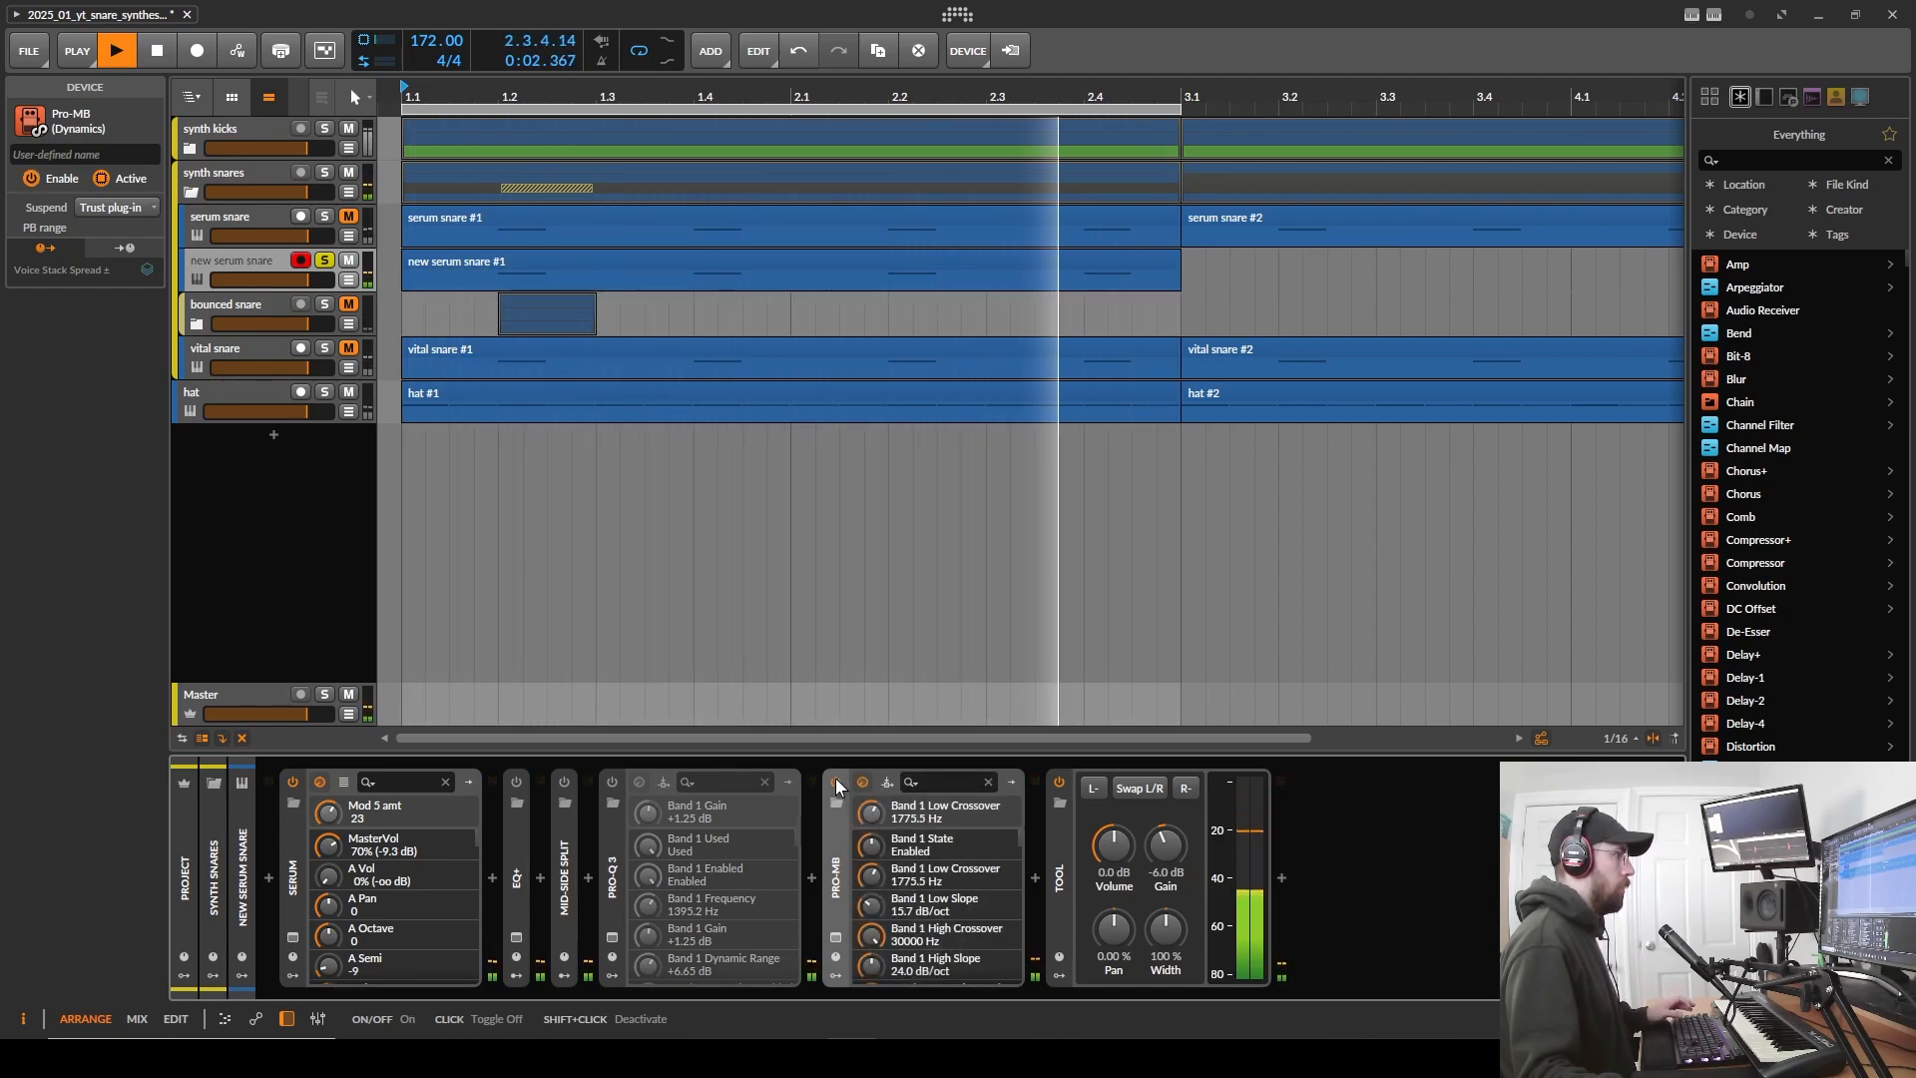
pyautogui.press('space')
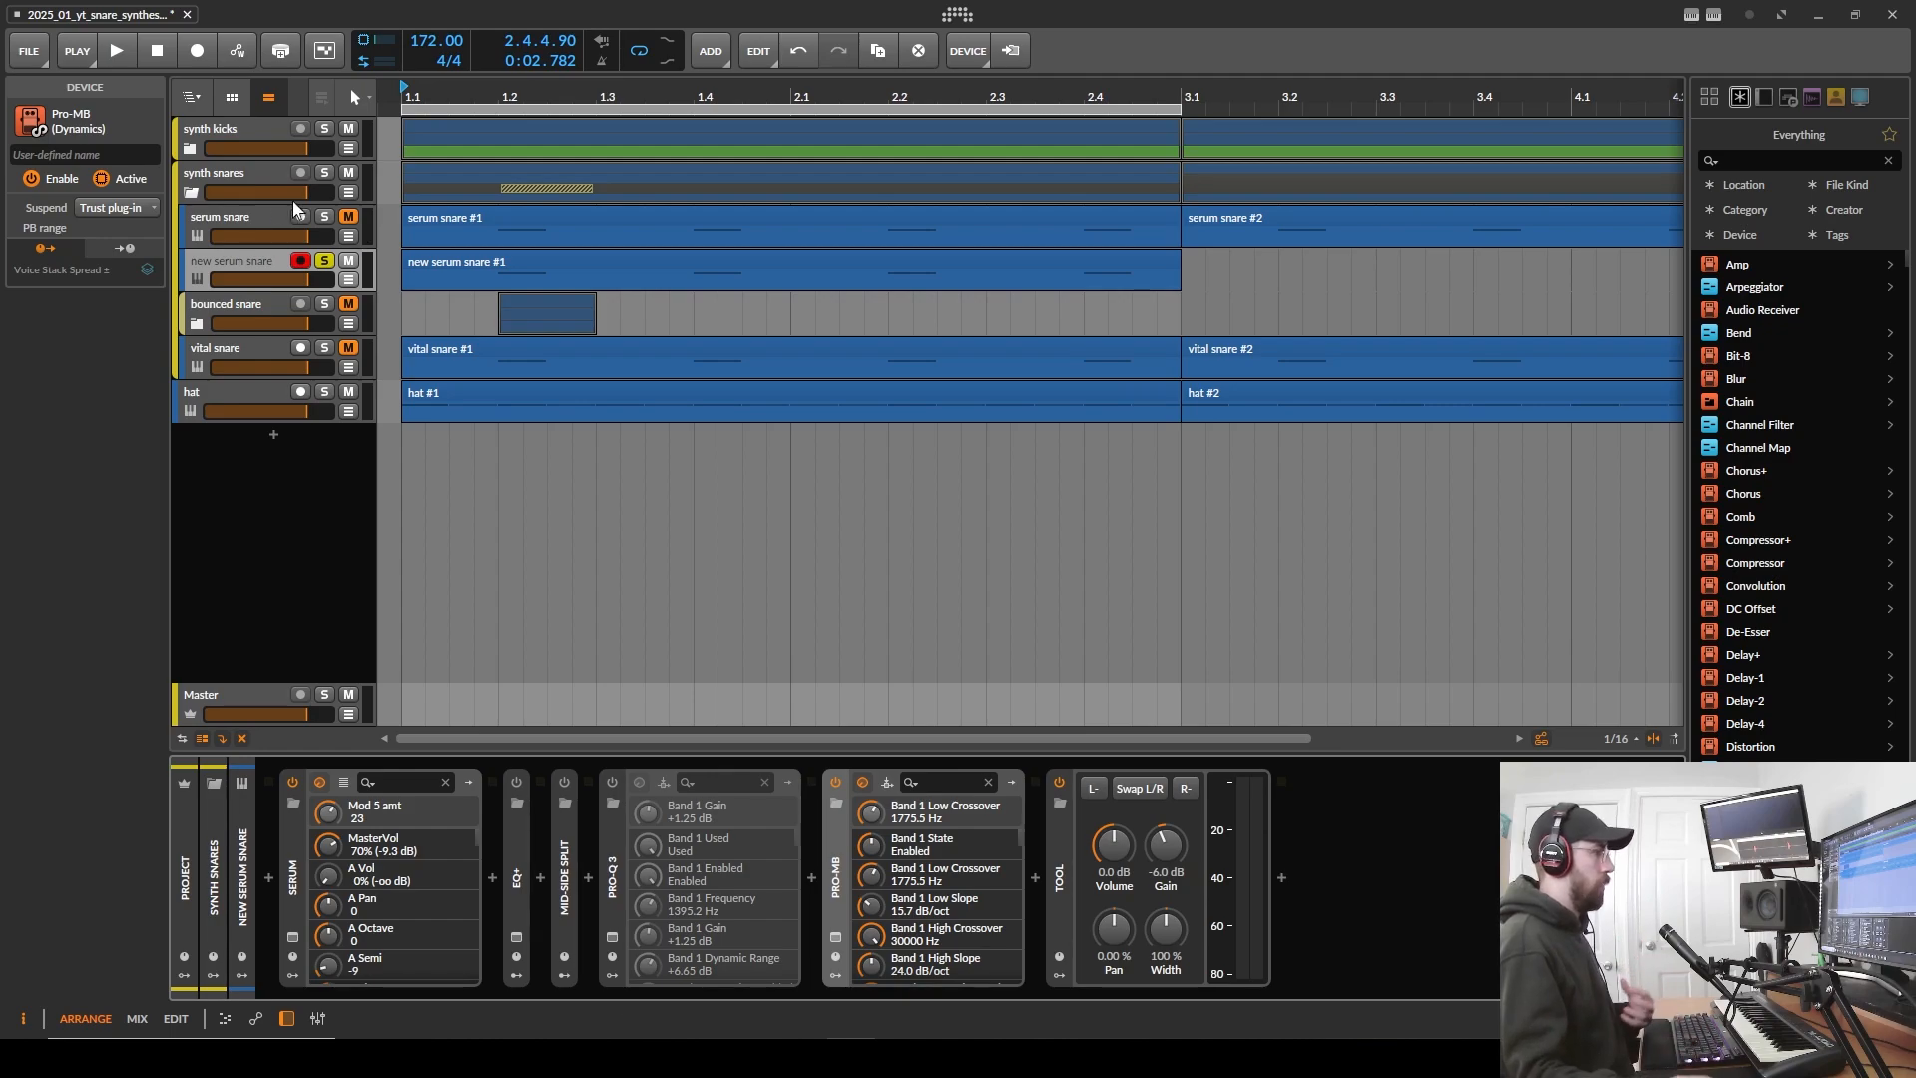
# - Disable Pro-MB and collapse the Pro-Q 3, Pro-MB and Tool devices in the chain
pyautogui.click(836, 784)
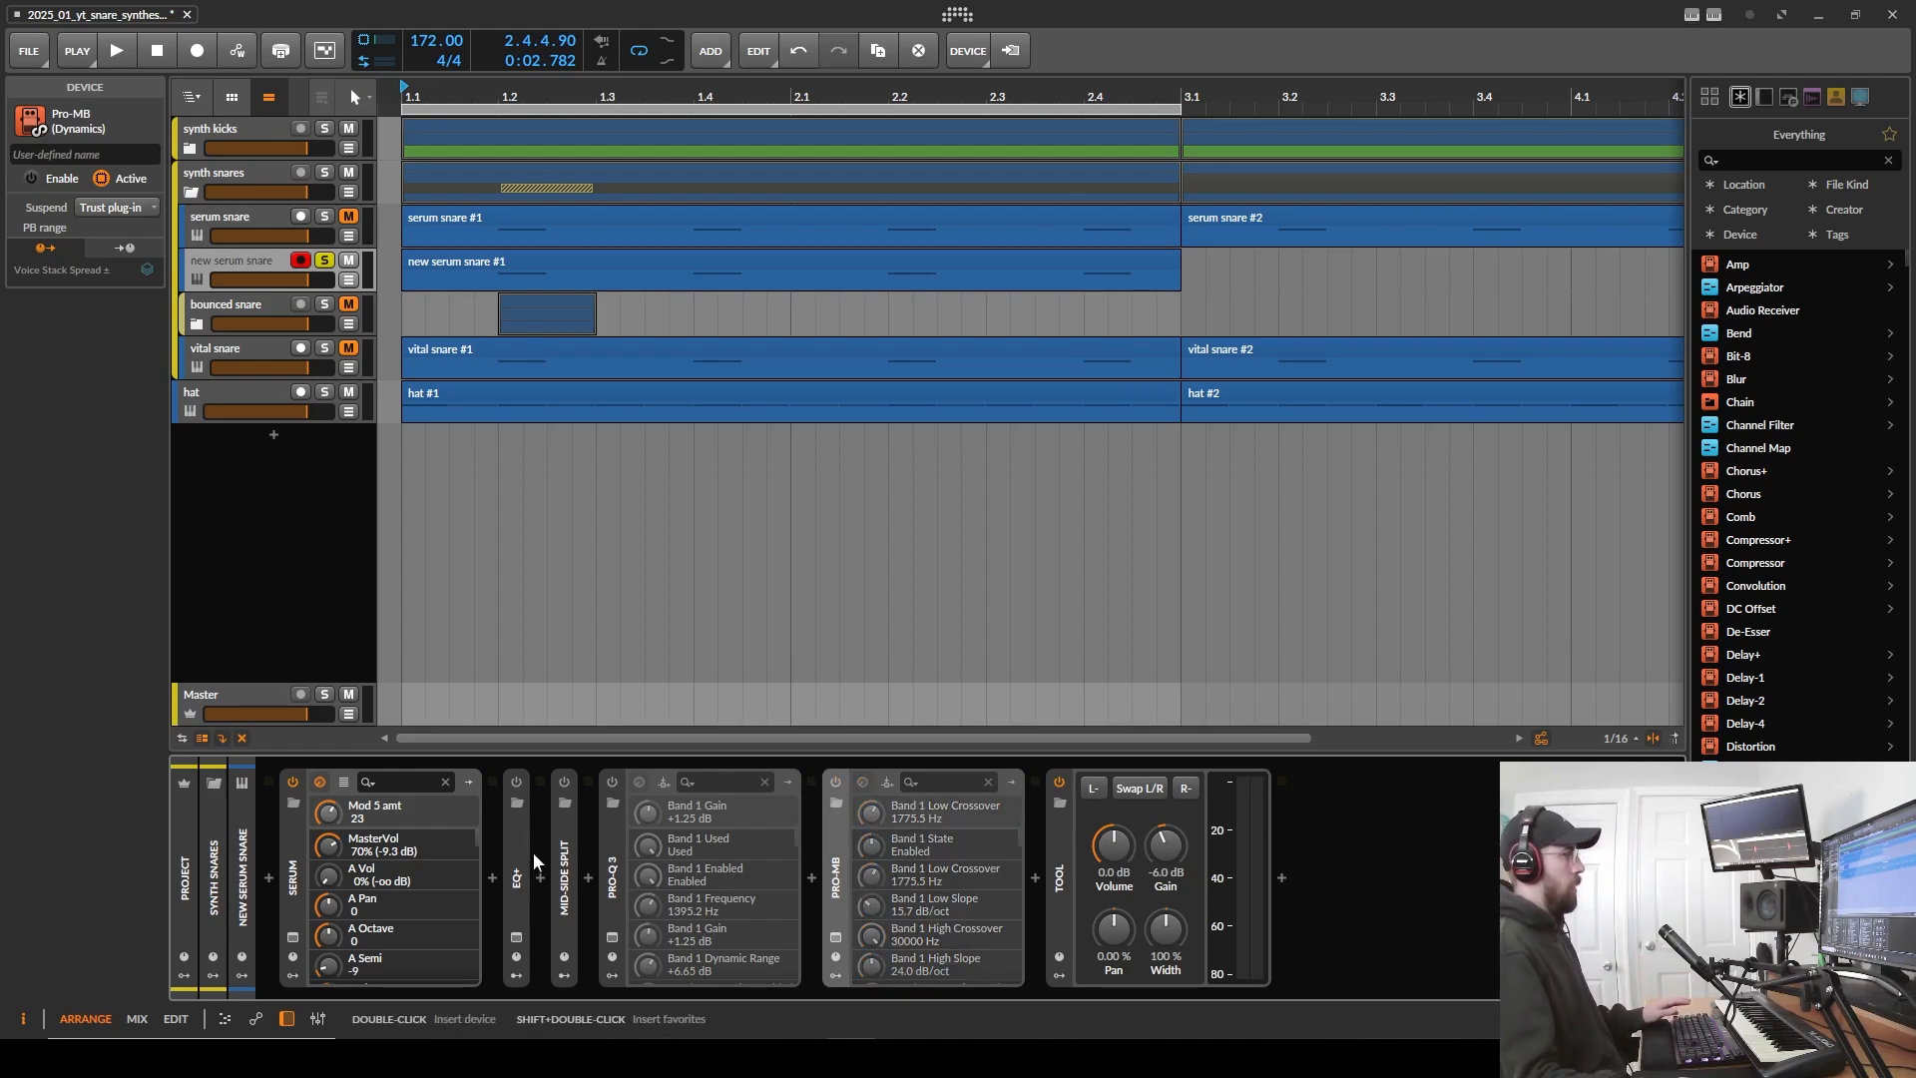
pyautogui.doubleClick(619, 886)
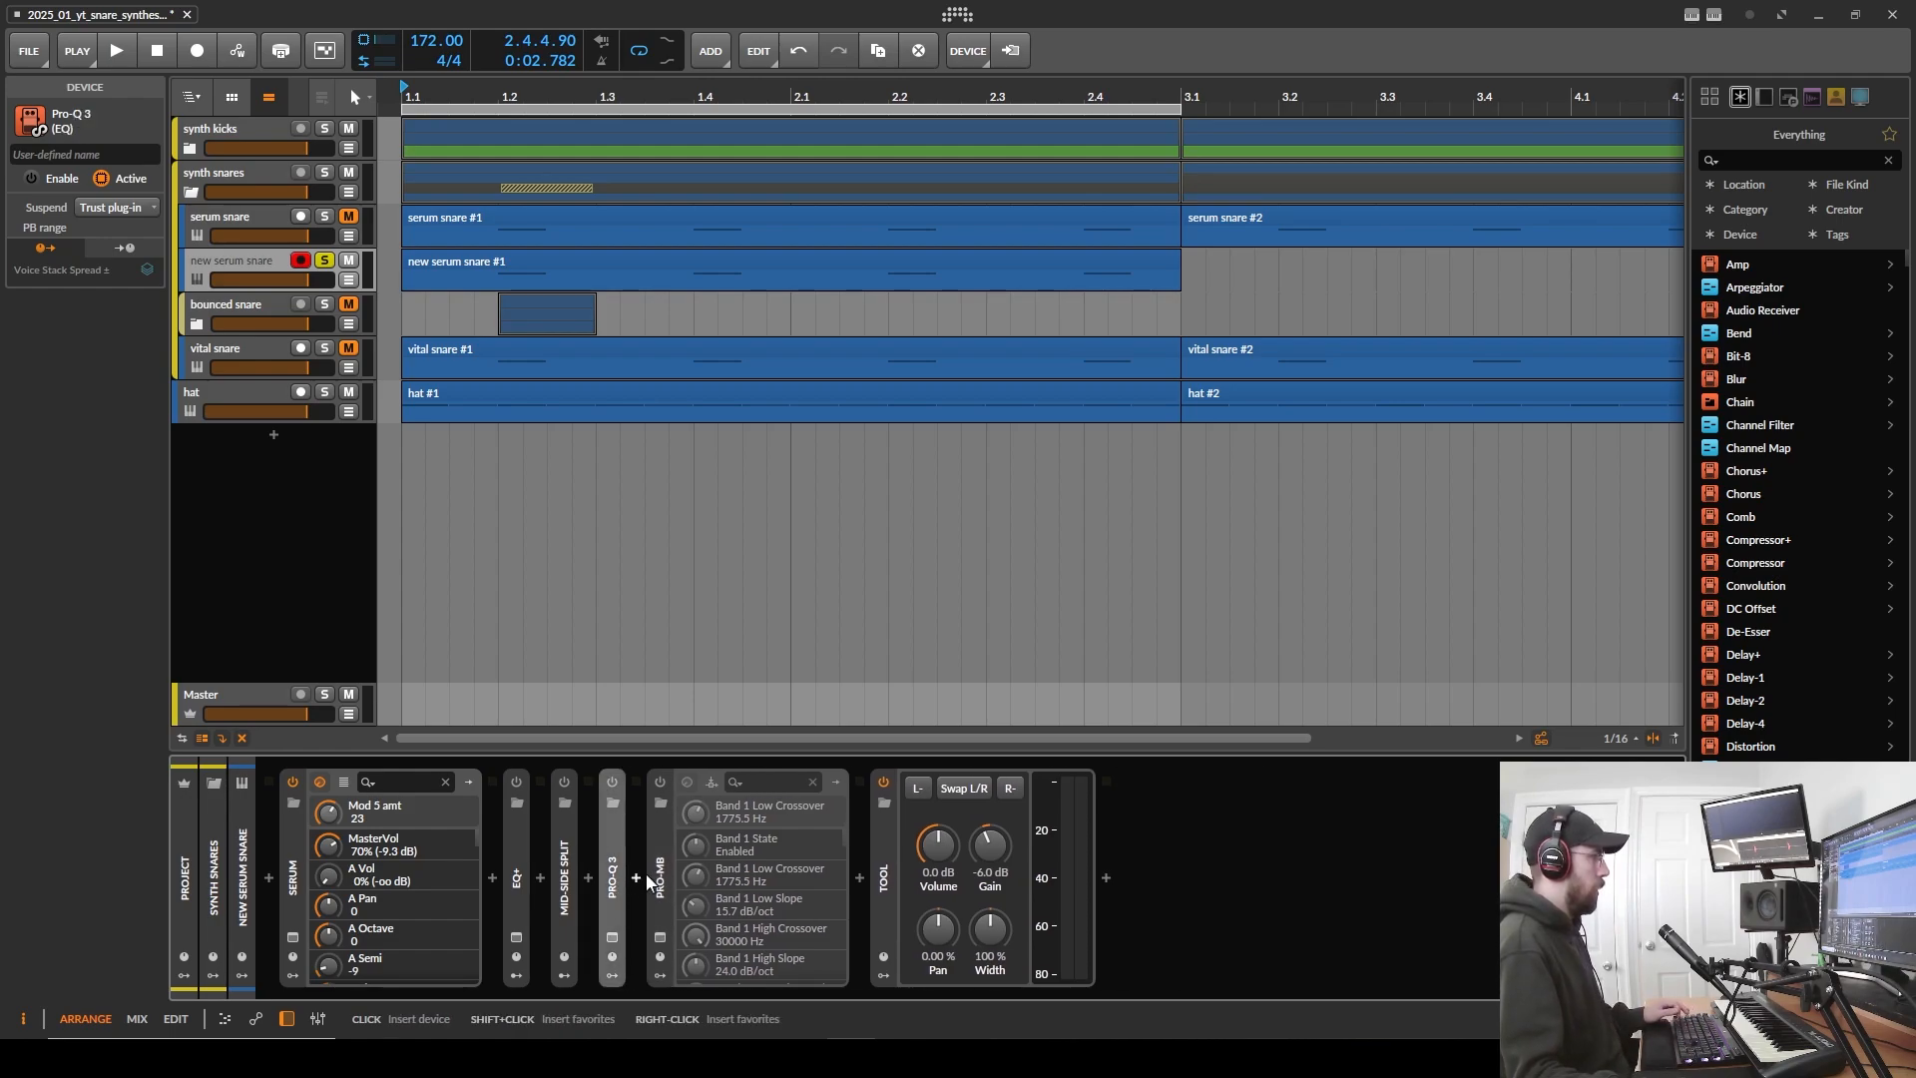
pyautogui.doubleClick(660, 883)
pyautogui.doubleClick(709, 876)
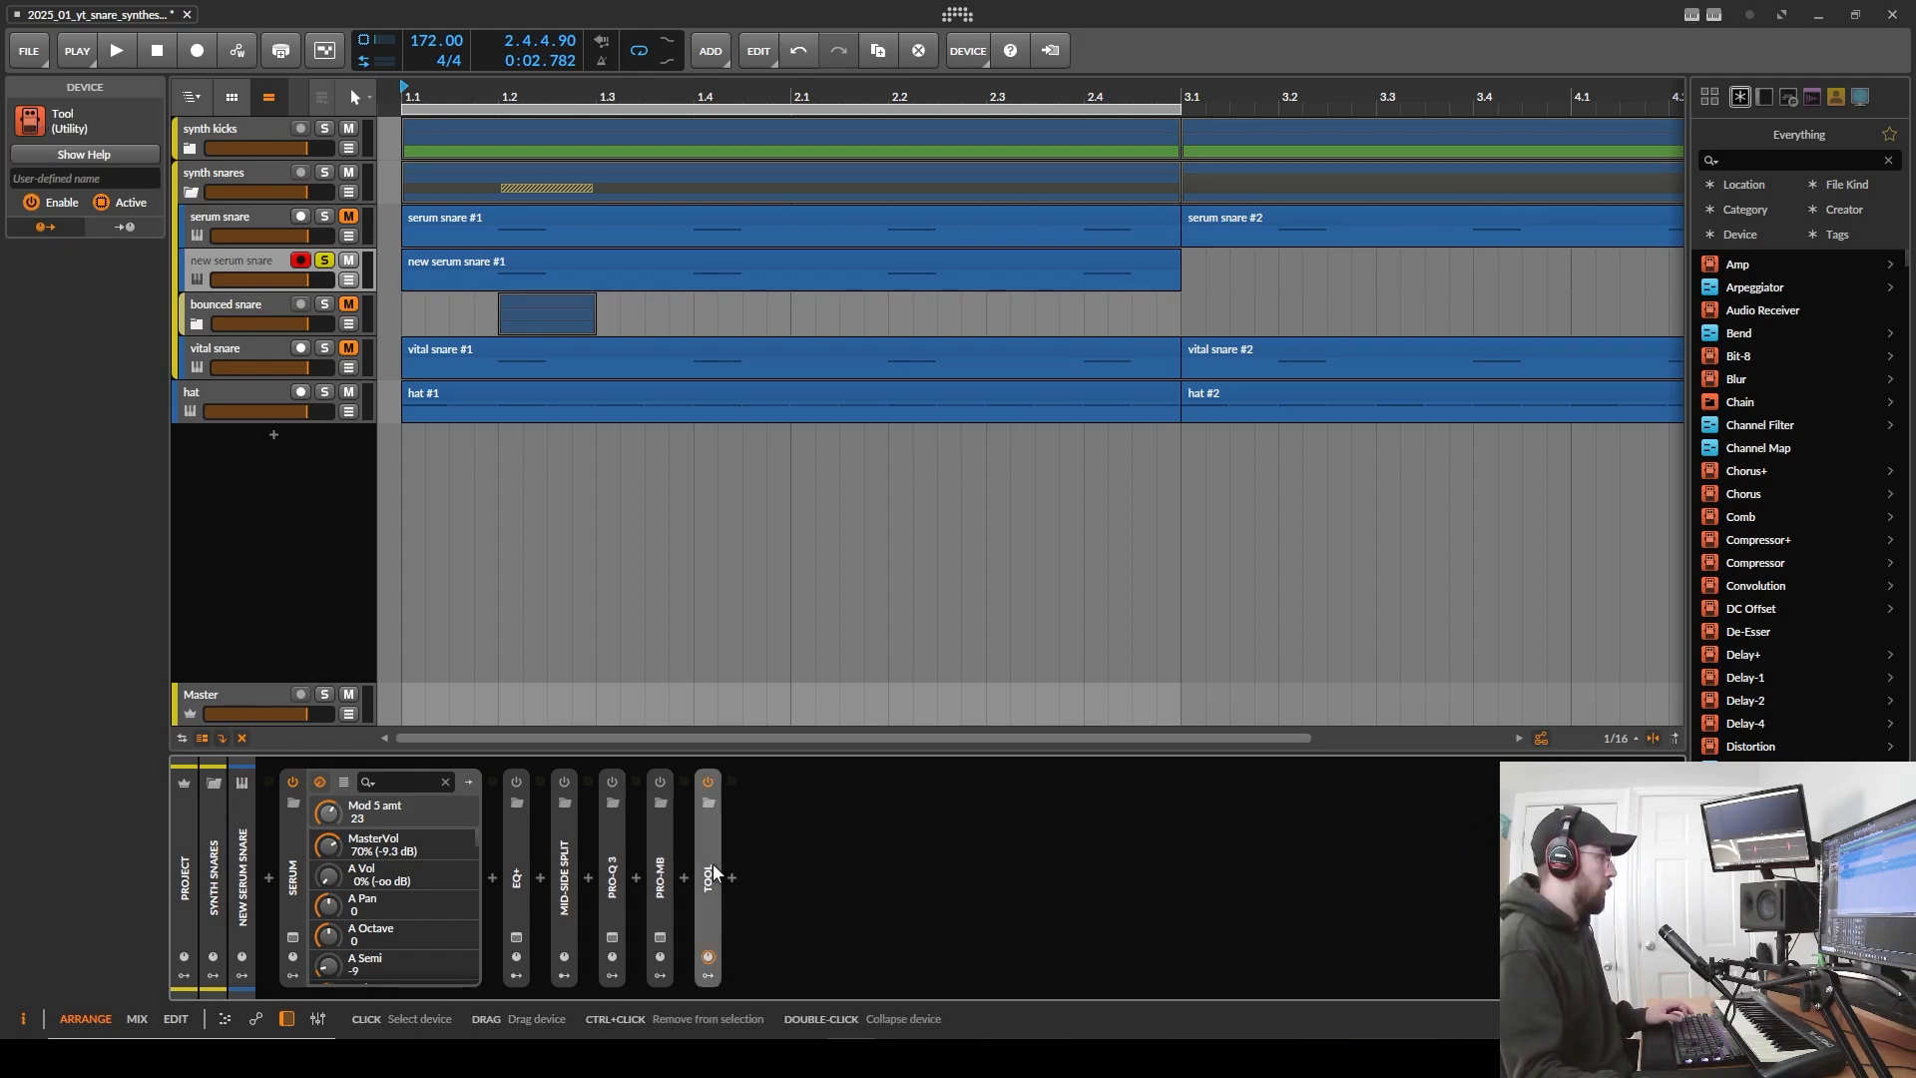